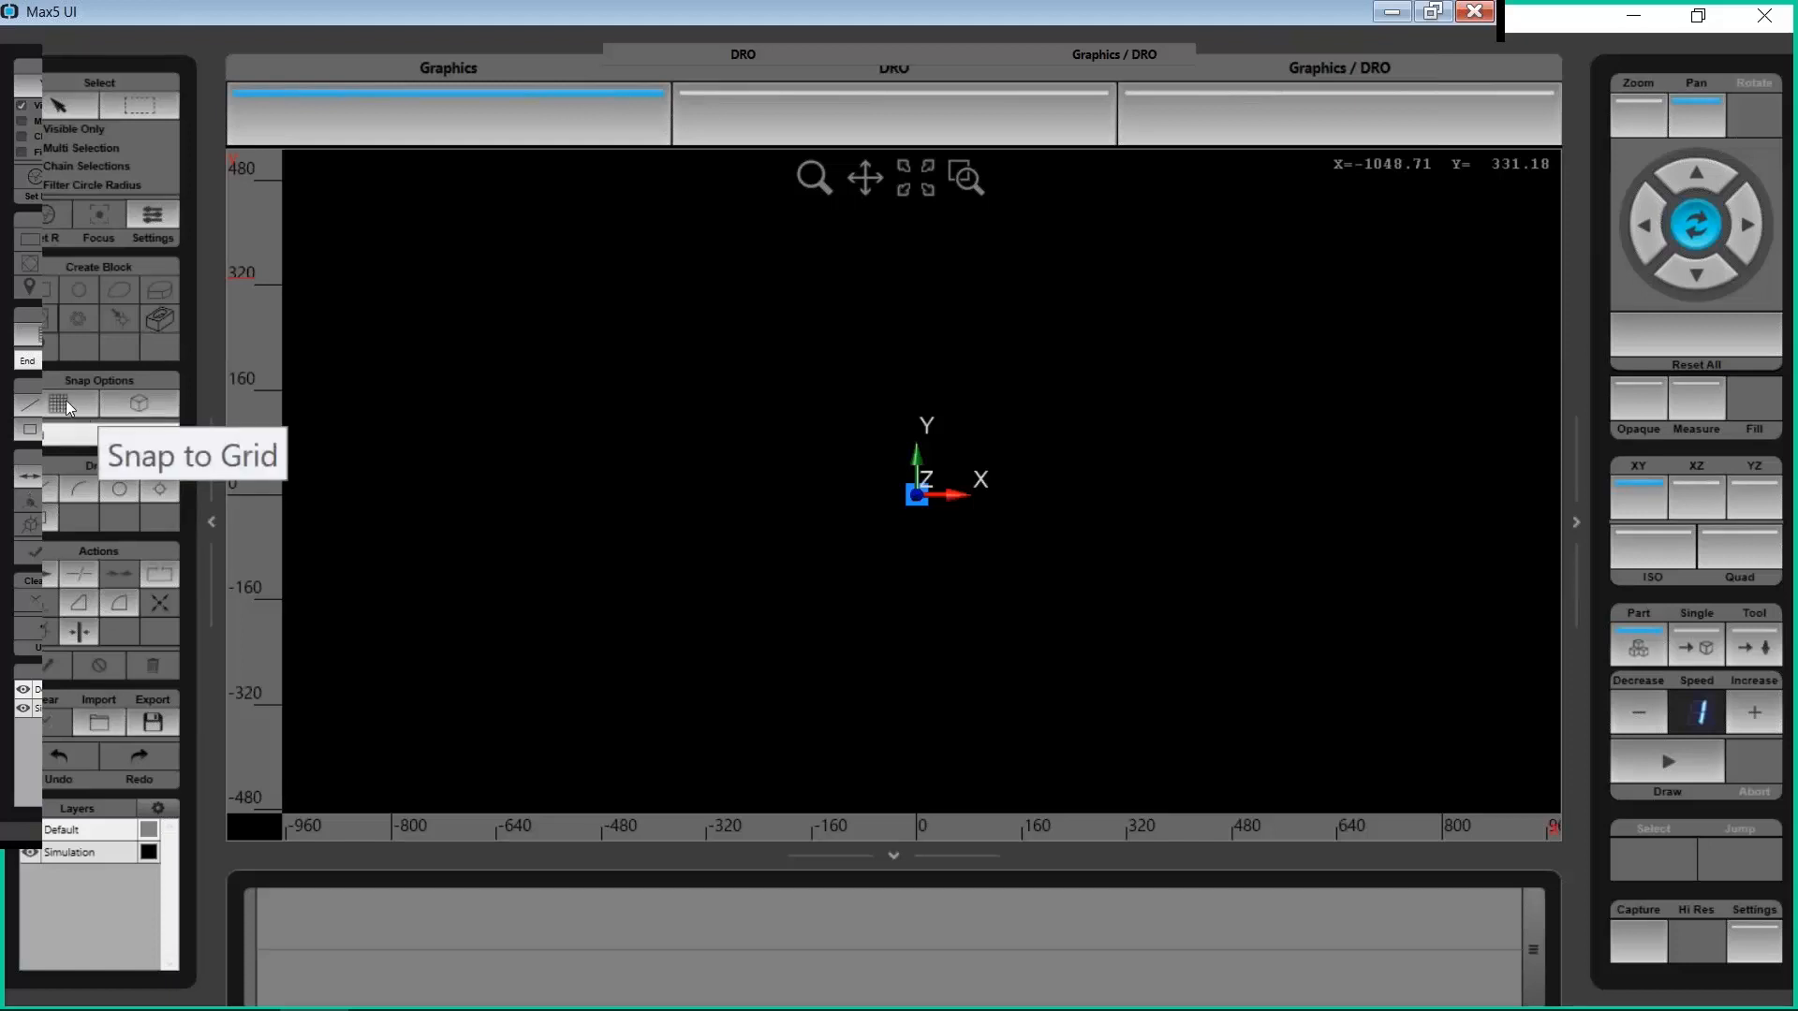
Import the drawing Dxfdemo1.dxf from the 3D Import Webinar folder
click(129, 393)
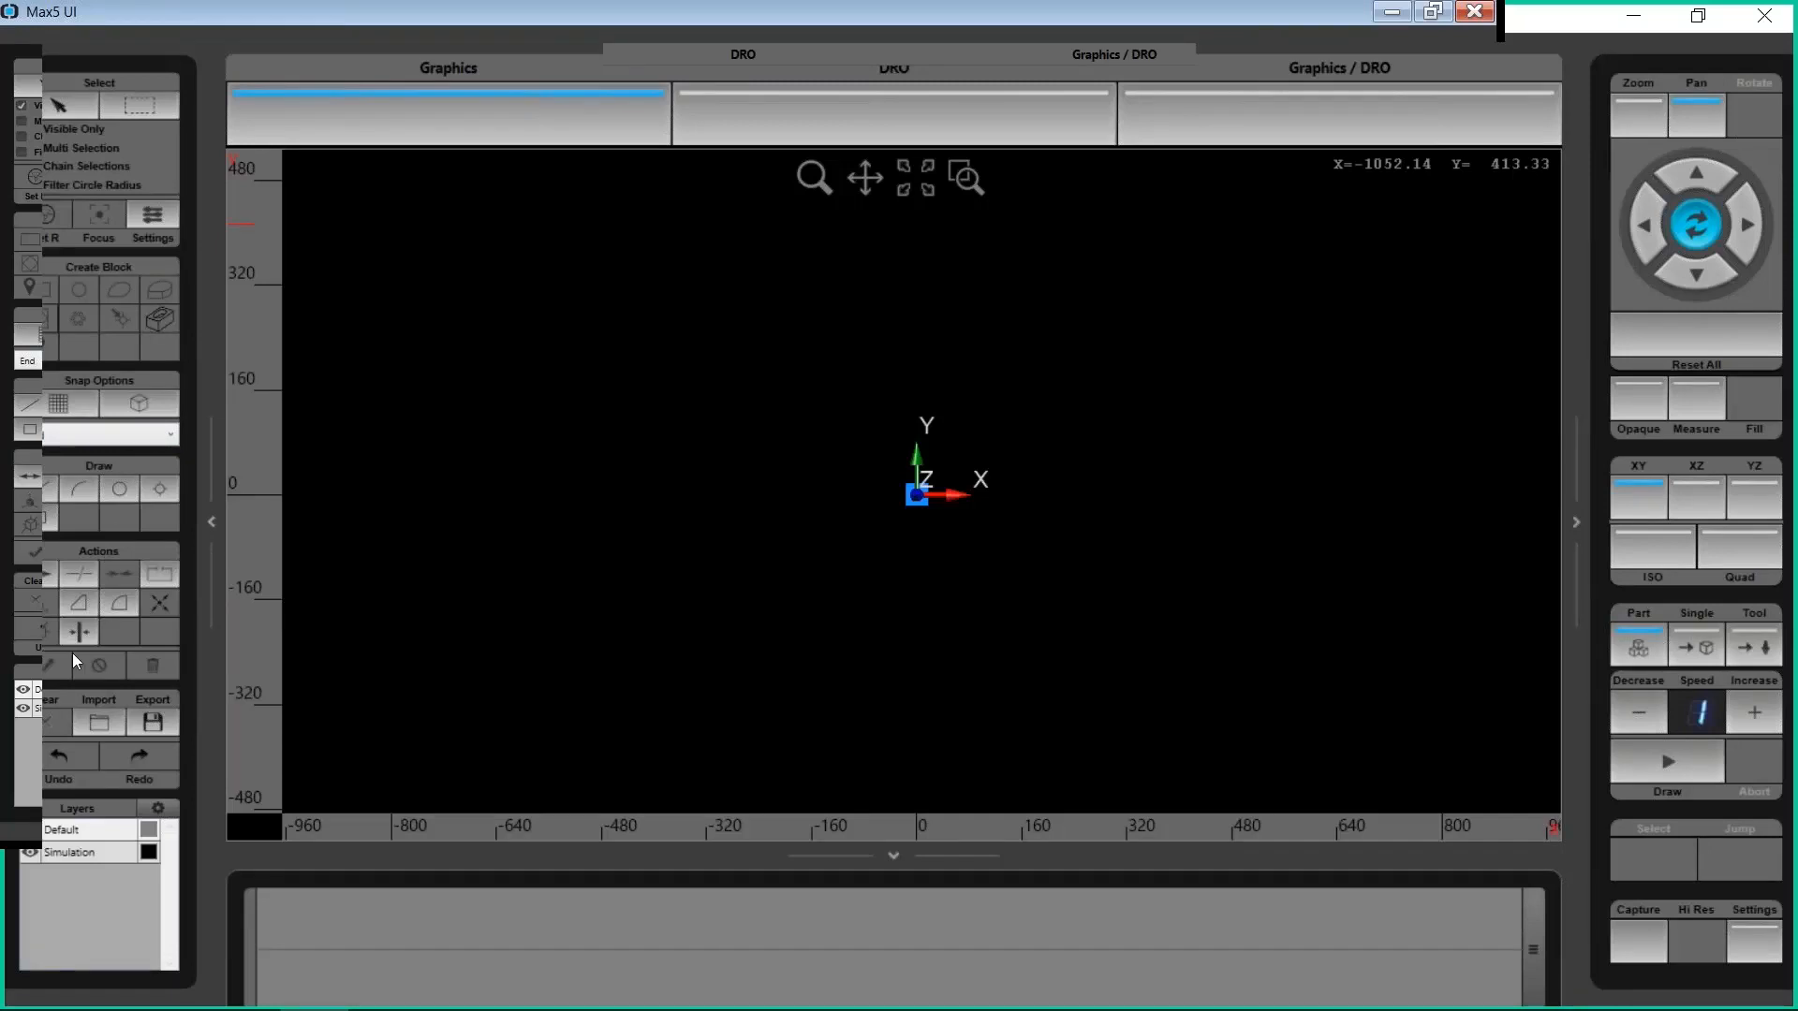
click(104, 712)
click(101, 719)
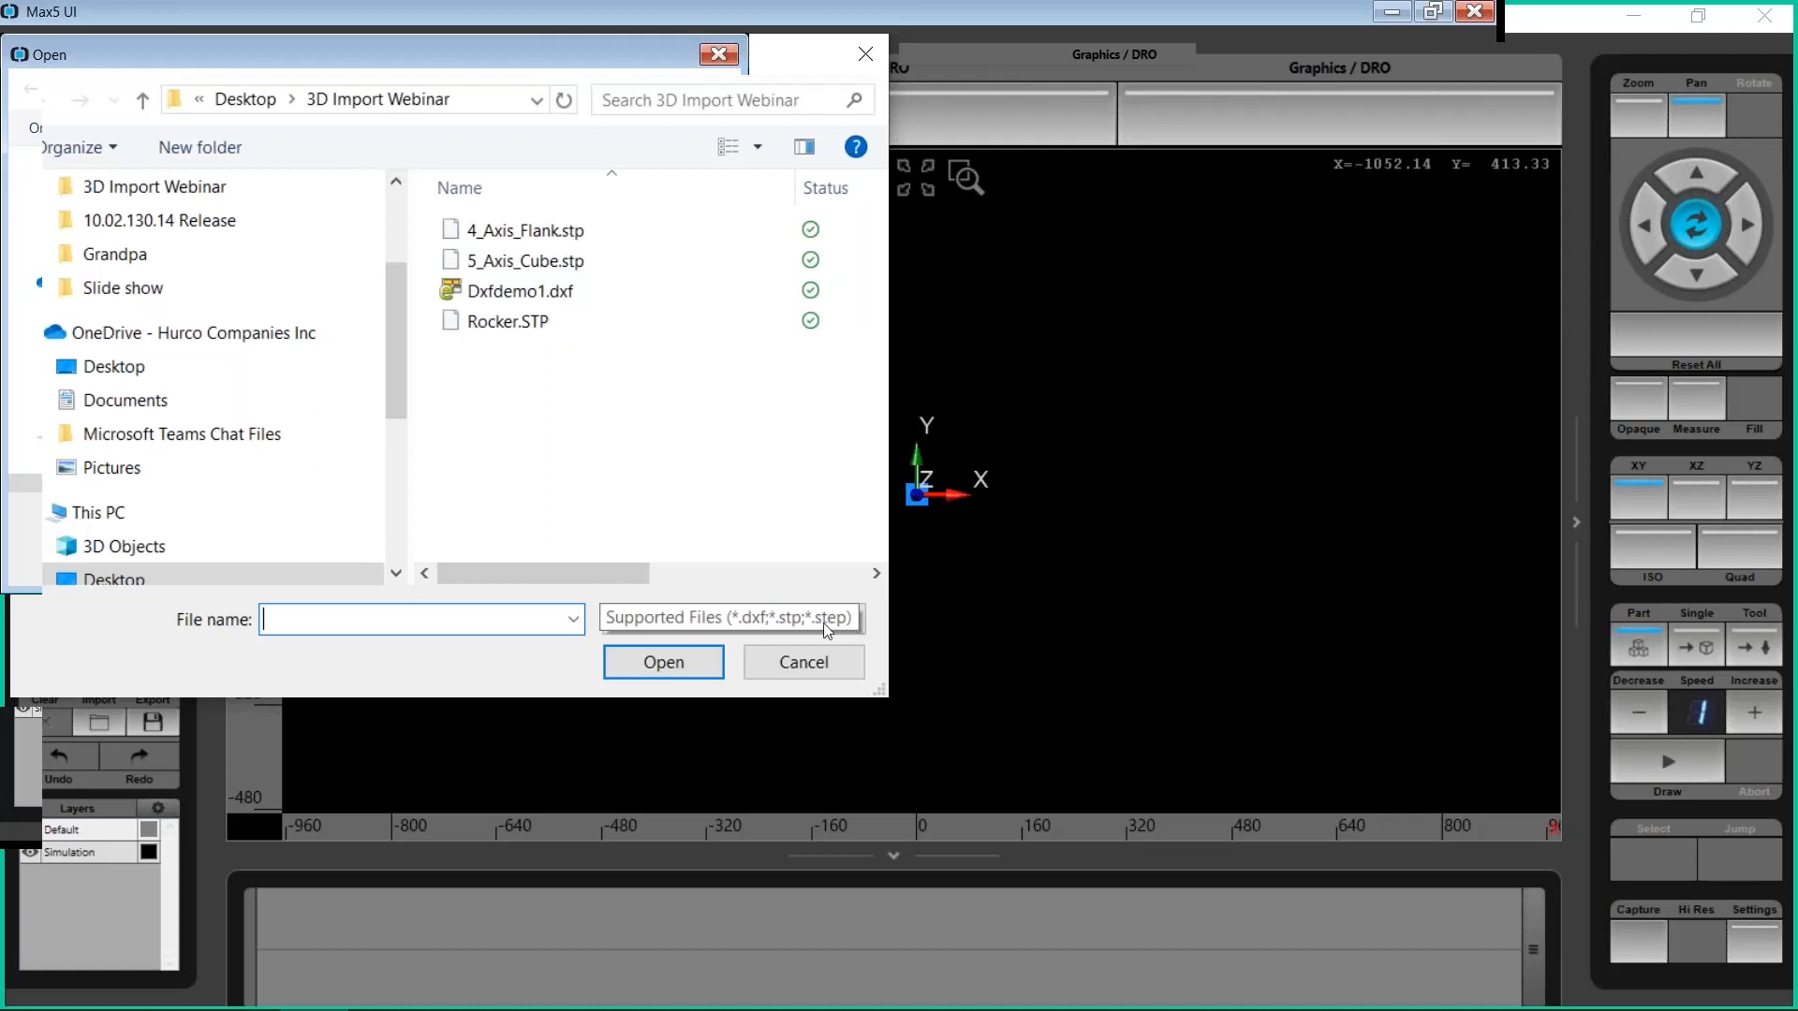
click(516, 288)
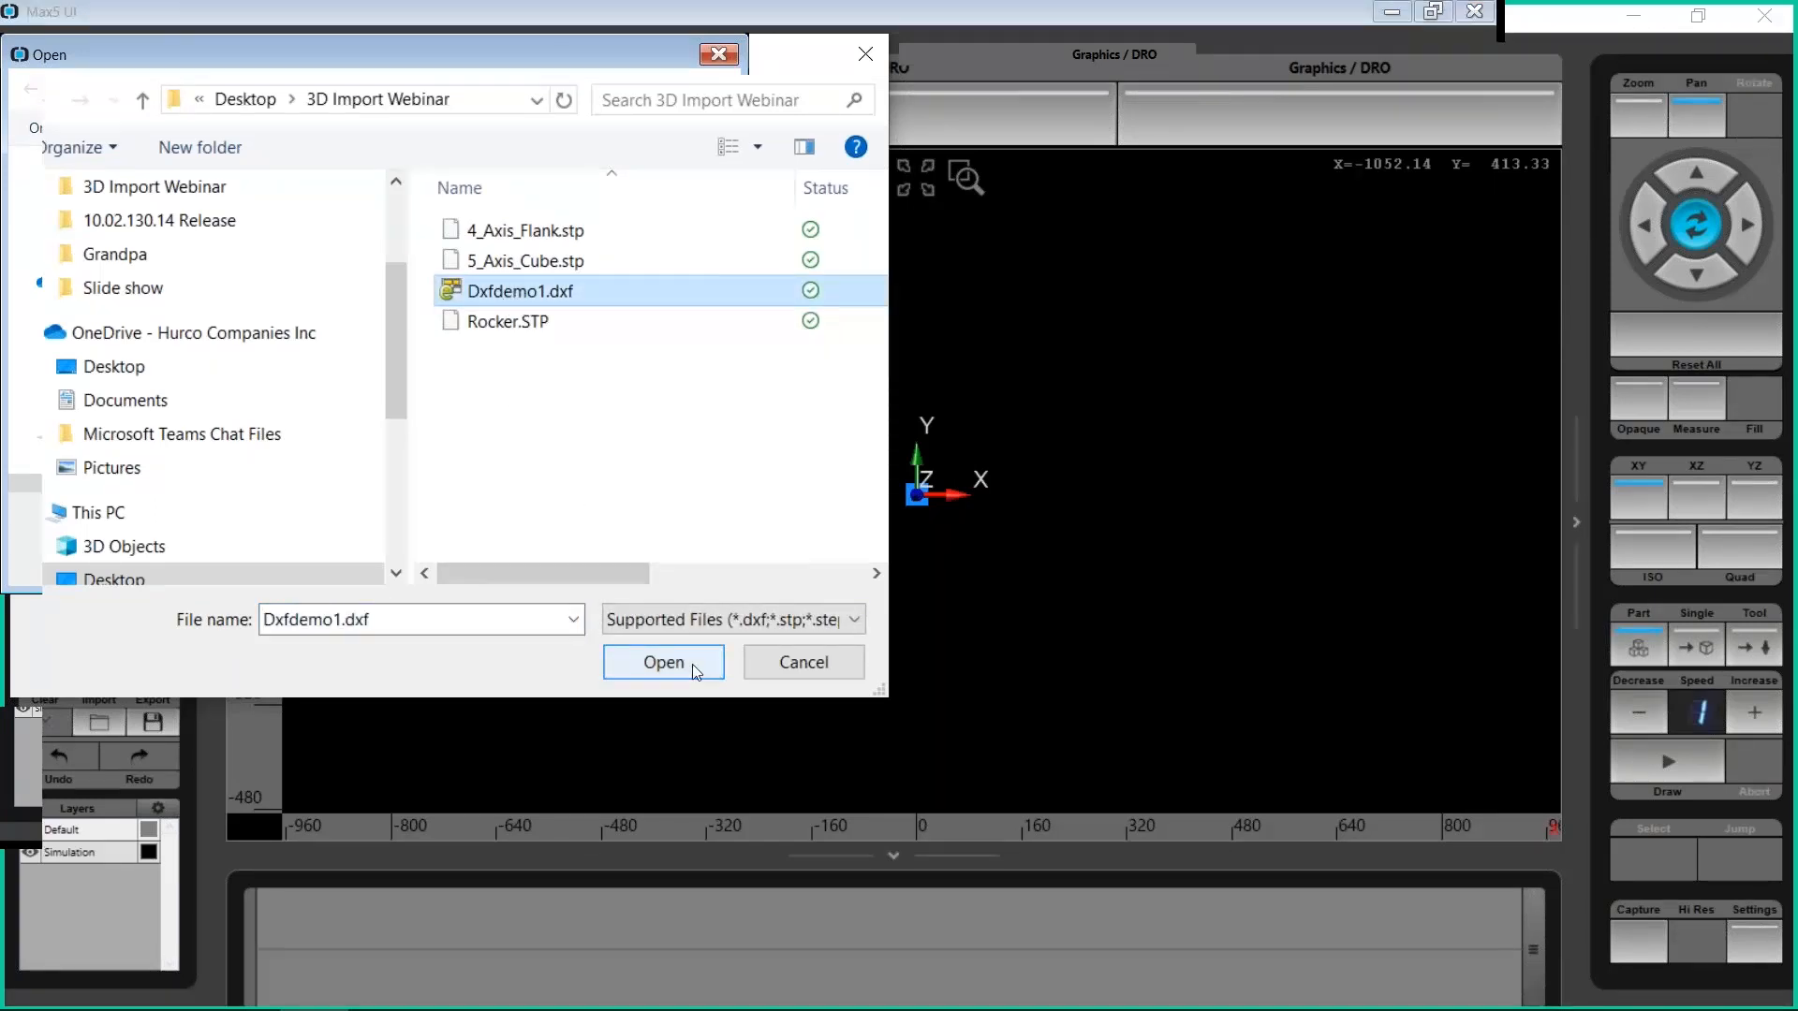
click(664, 663)
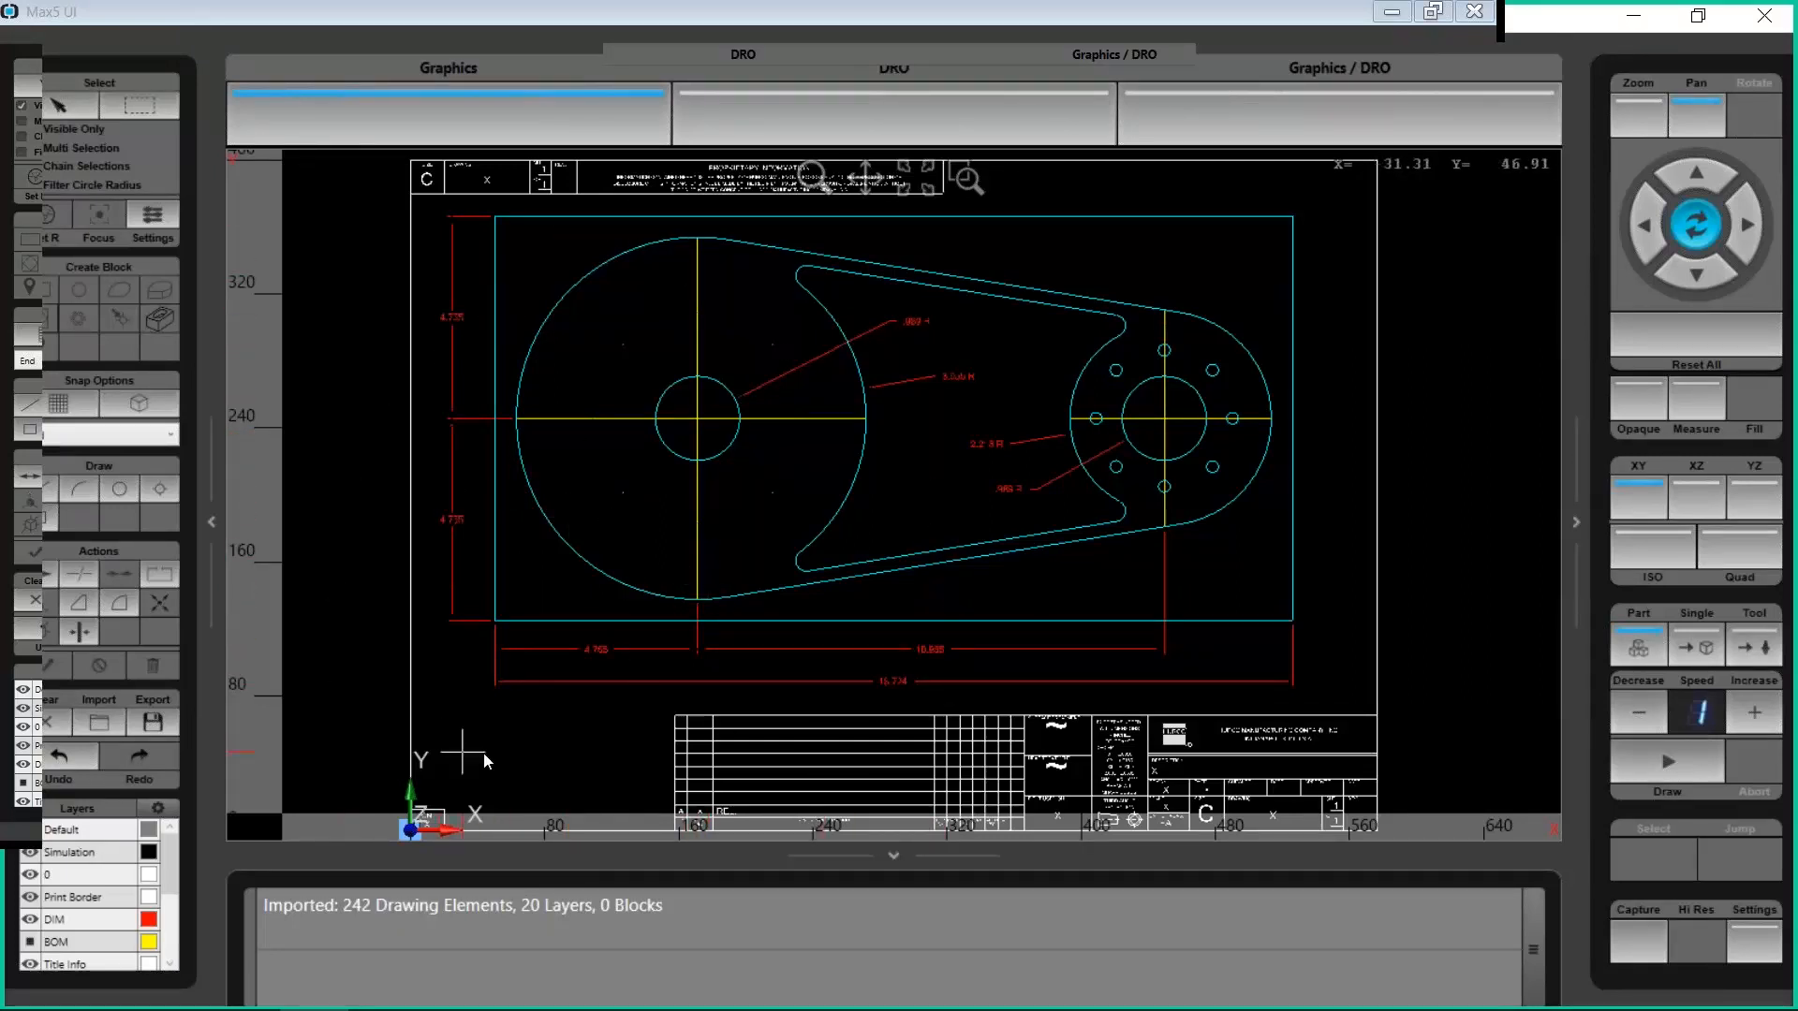
Enlarge the graphics area by collapsing the message area and the view controls, keeping the drawing and layer tools shown
click(895, 857)
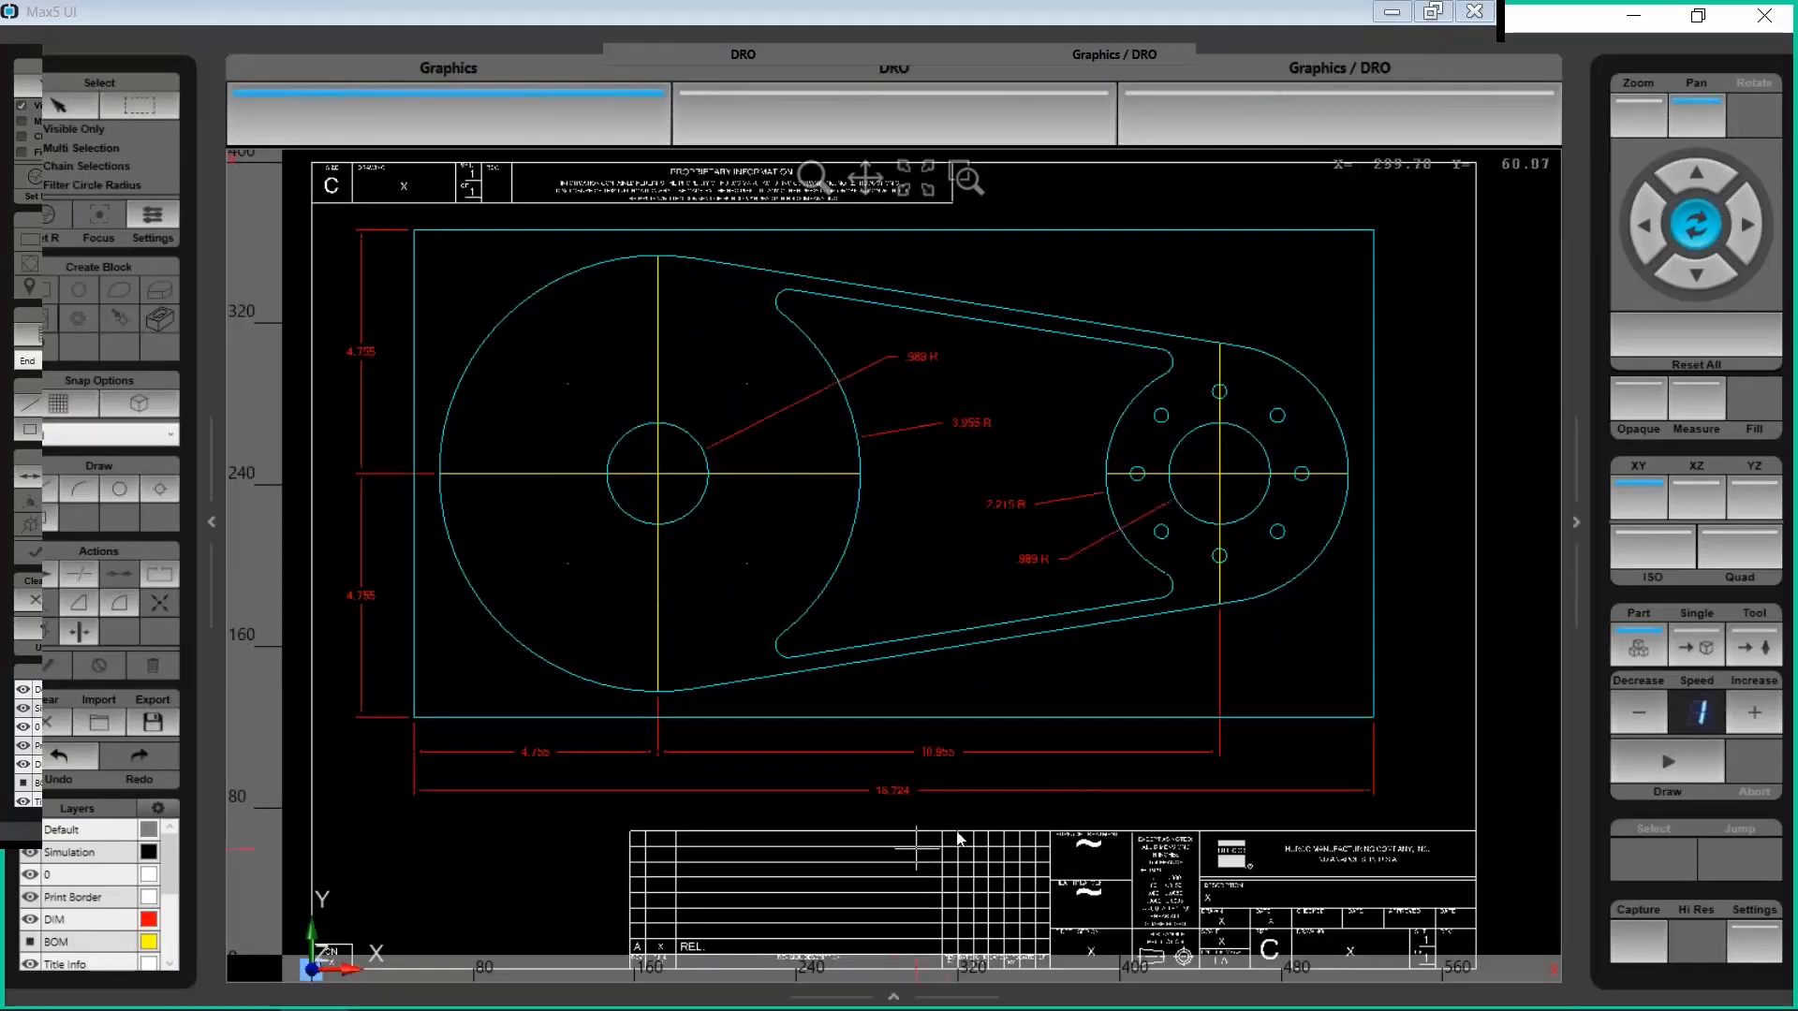
click(1576, 506)
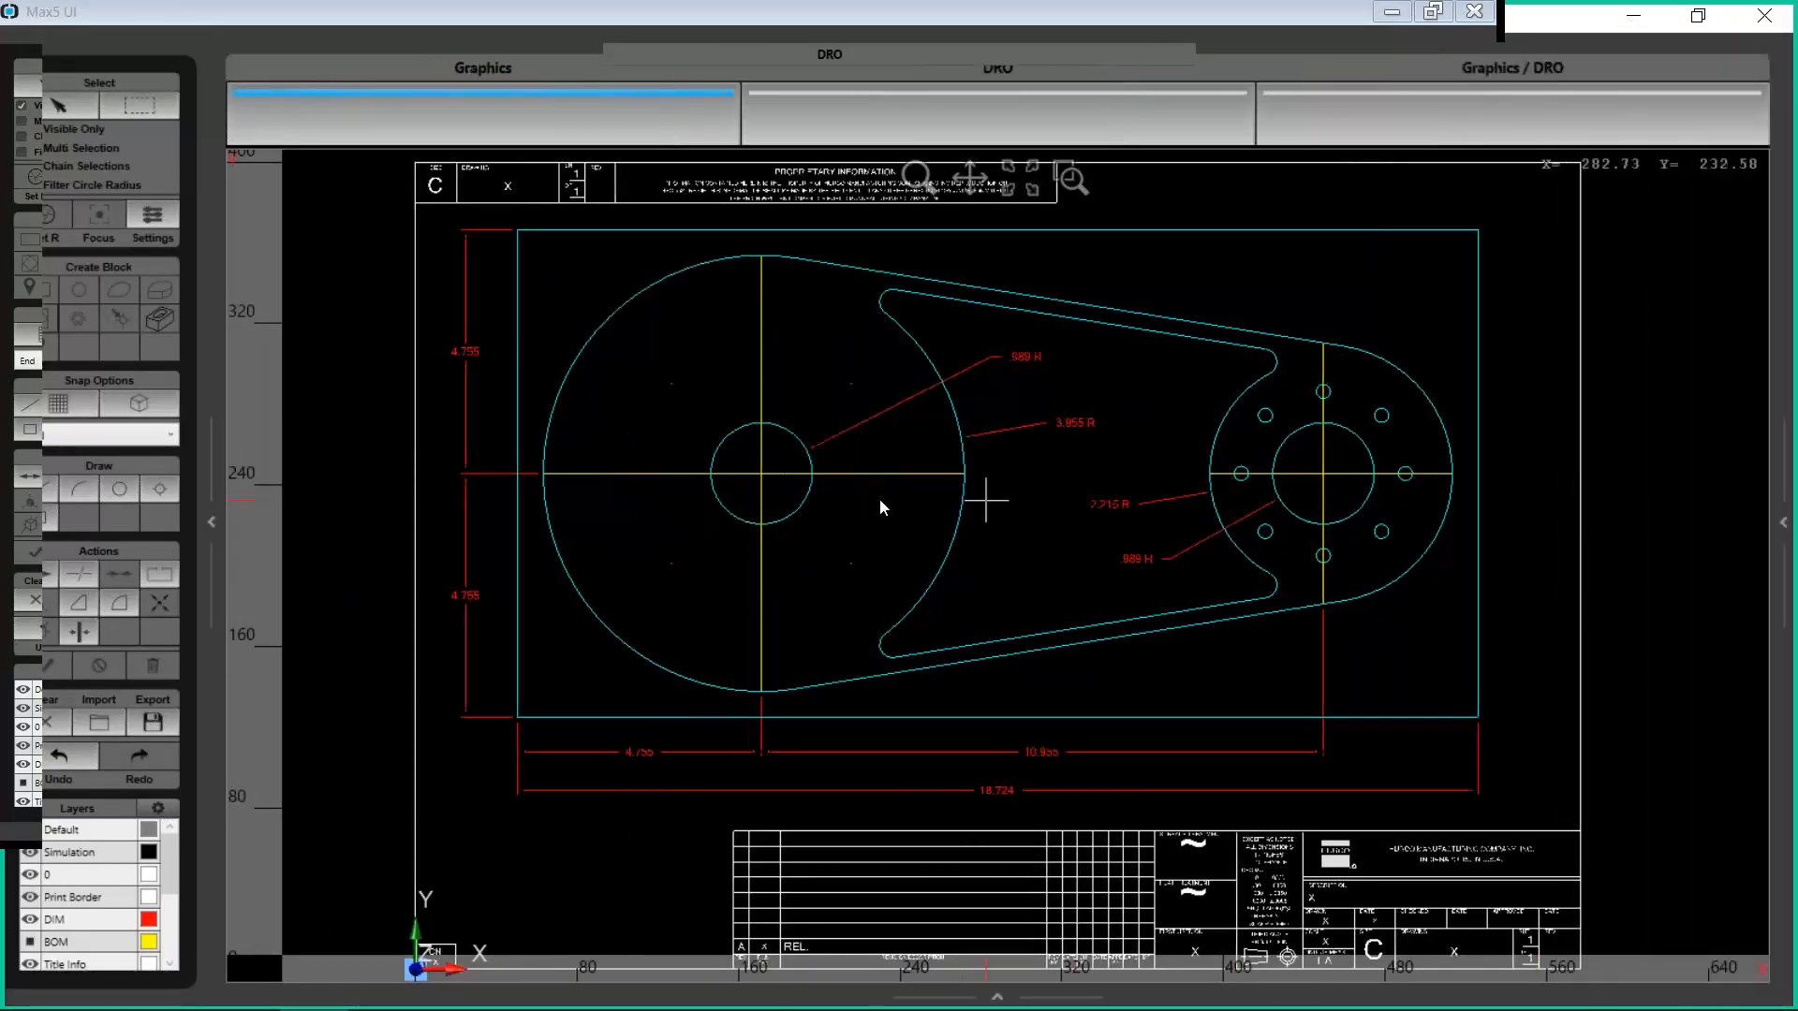
click(211, 521)
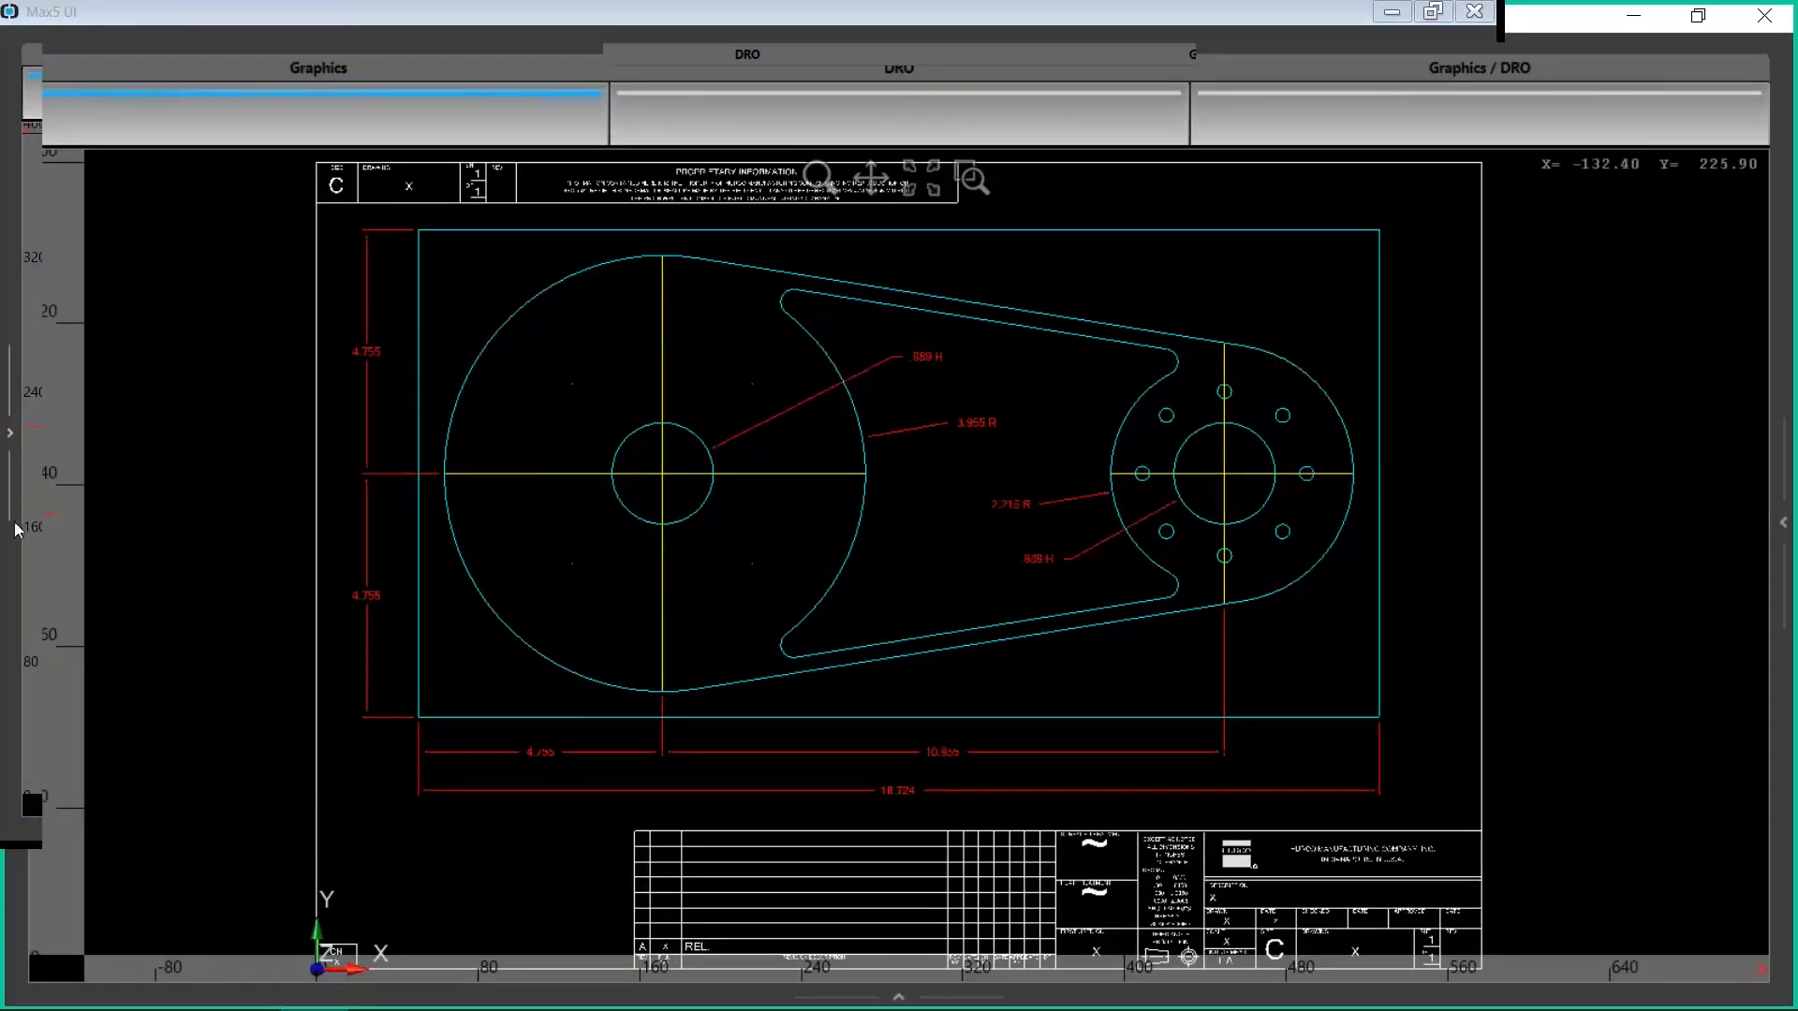
click(10, 433)
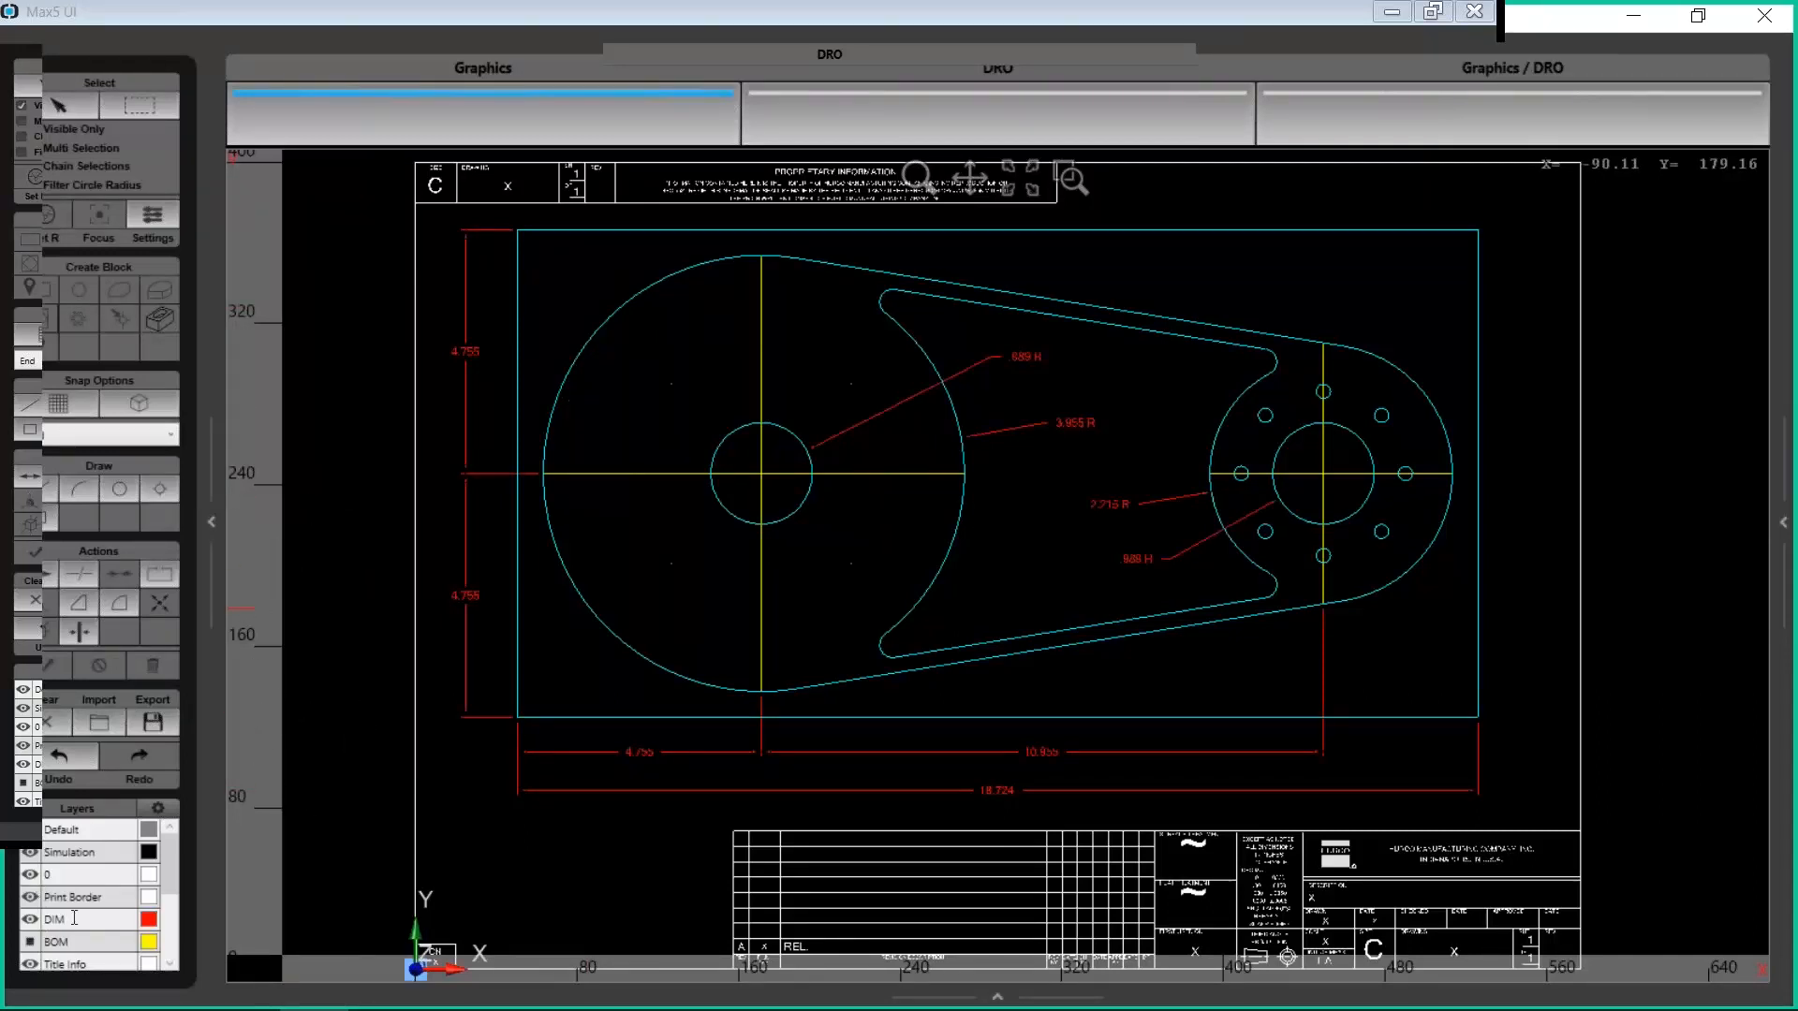
Hide the Title Info layer while keeping the Simulation and CEN layers visible
click(31, 854)
click(31, 854)
scroll(169, 845, down, 2)
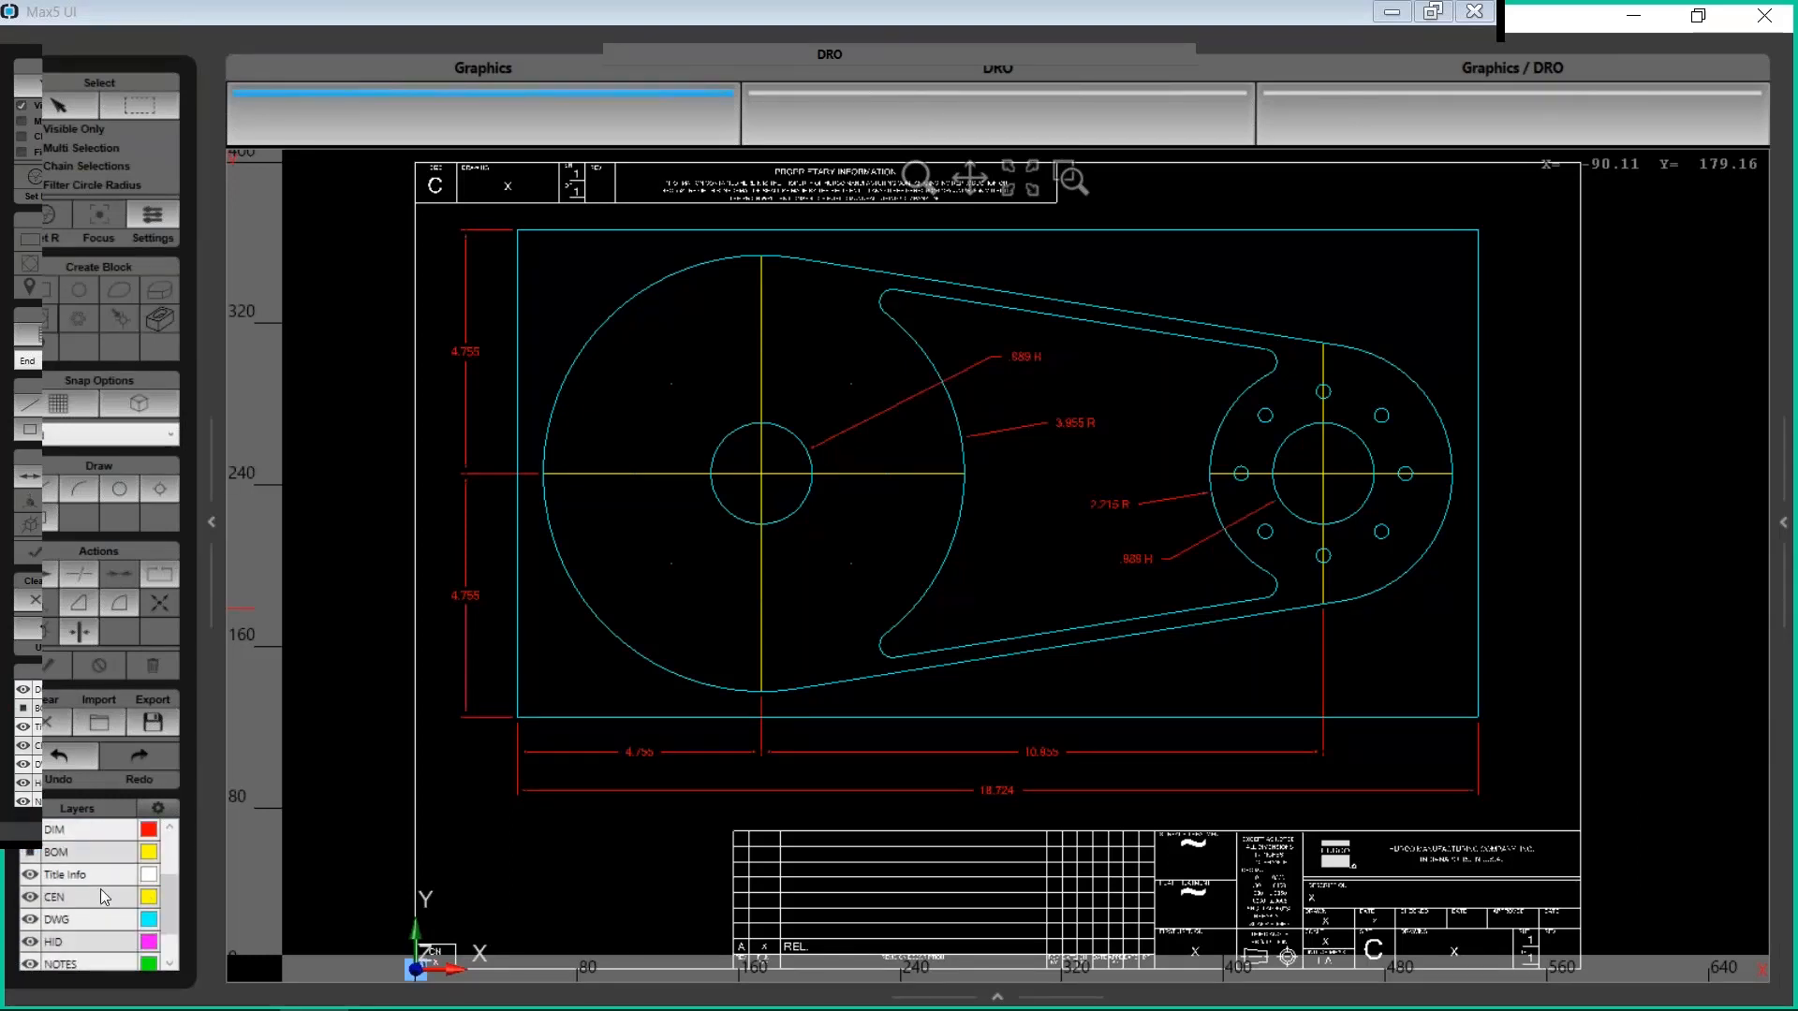
click(31, 875)
click(33, 875)
click(33, 876)
click(32, 877)
click(32, 878)
click(28, 897)
click(28, 898)
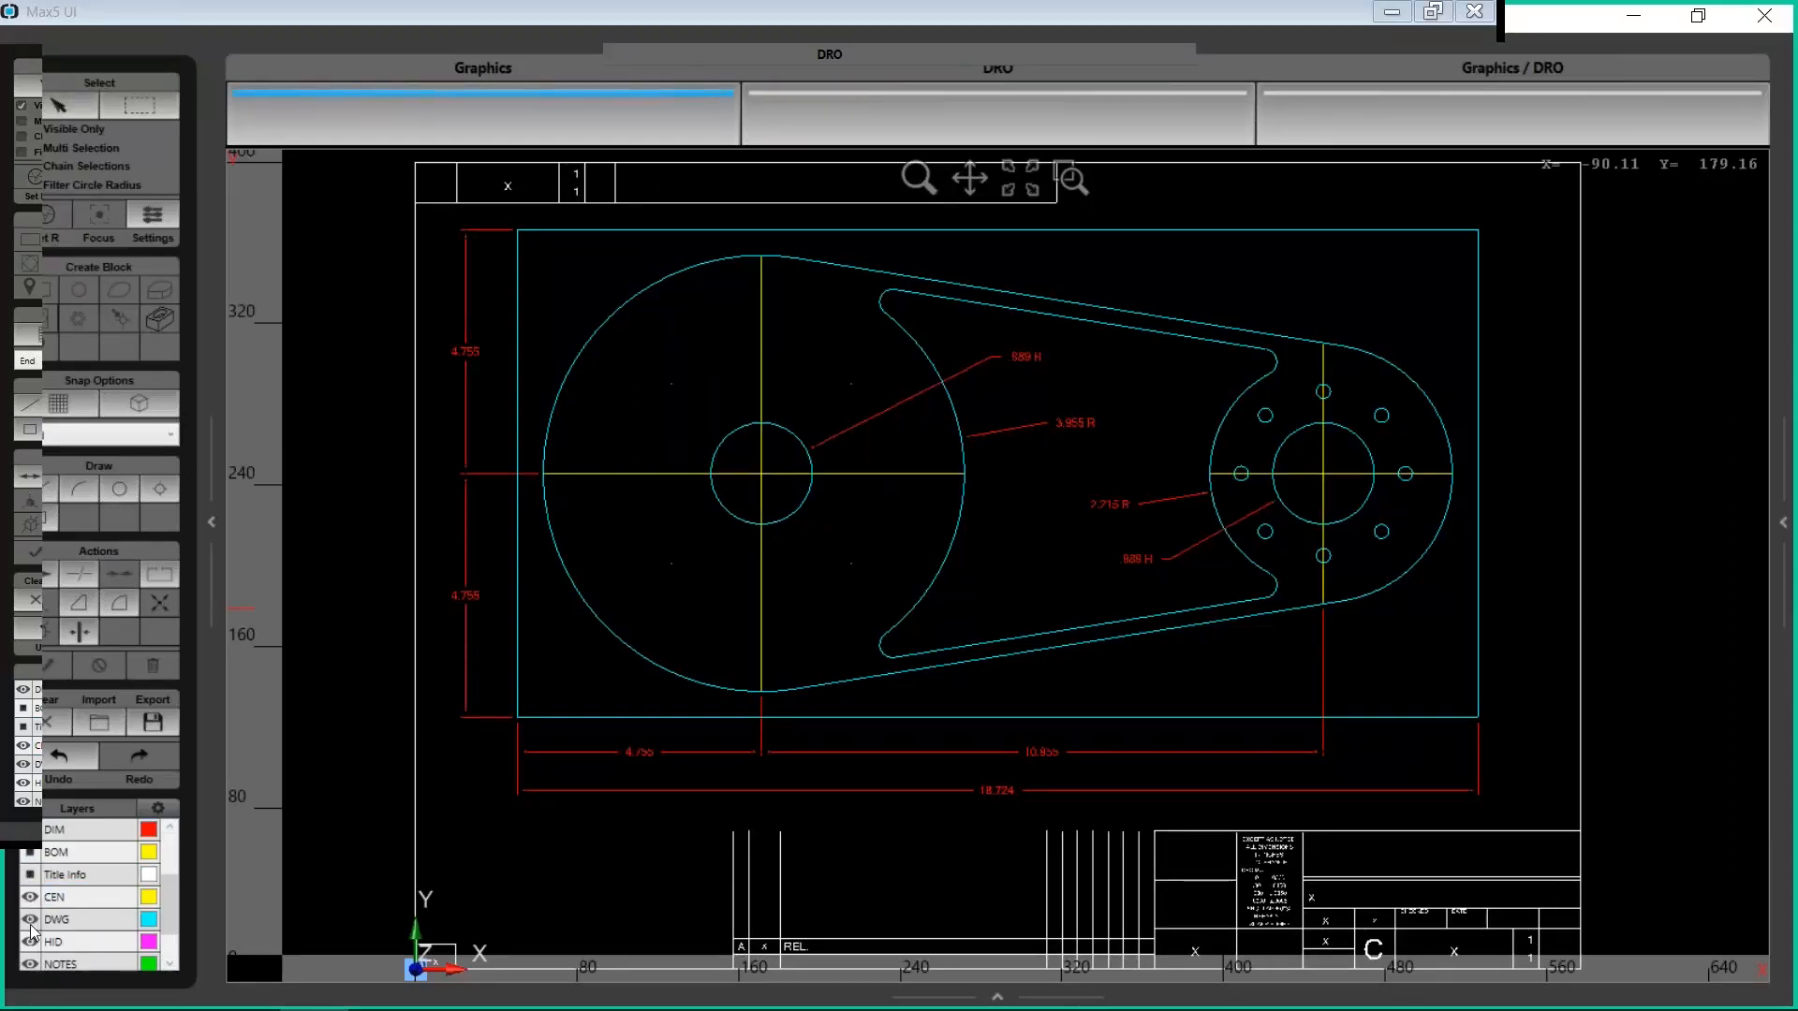
Hide the HID, NOTES, Print Border and DIM layers
click(30, 942)
click(32, 966)
click(31, 944)
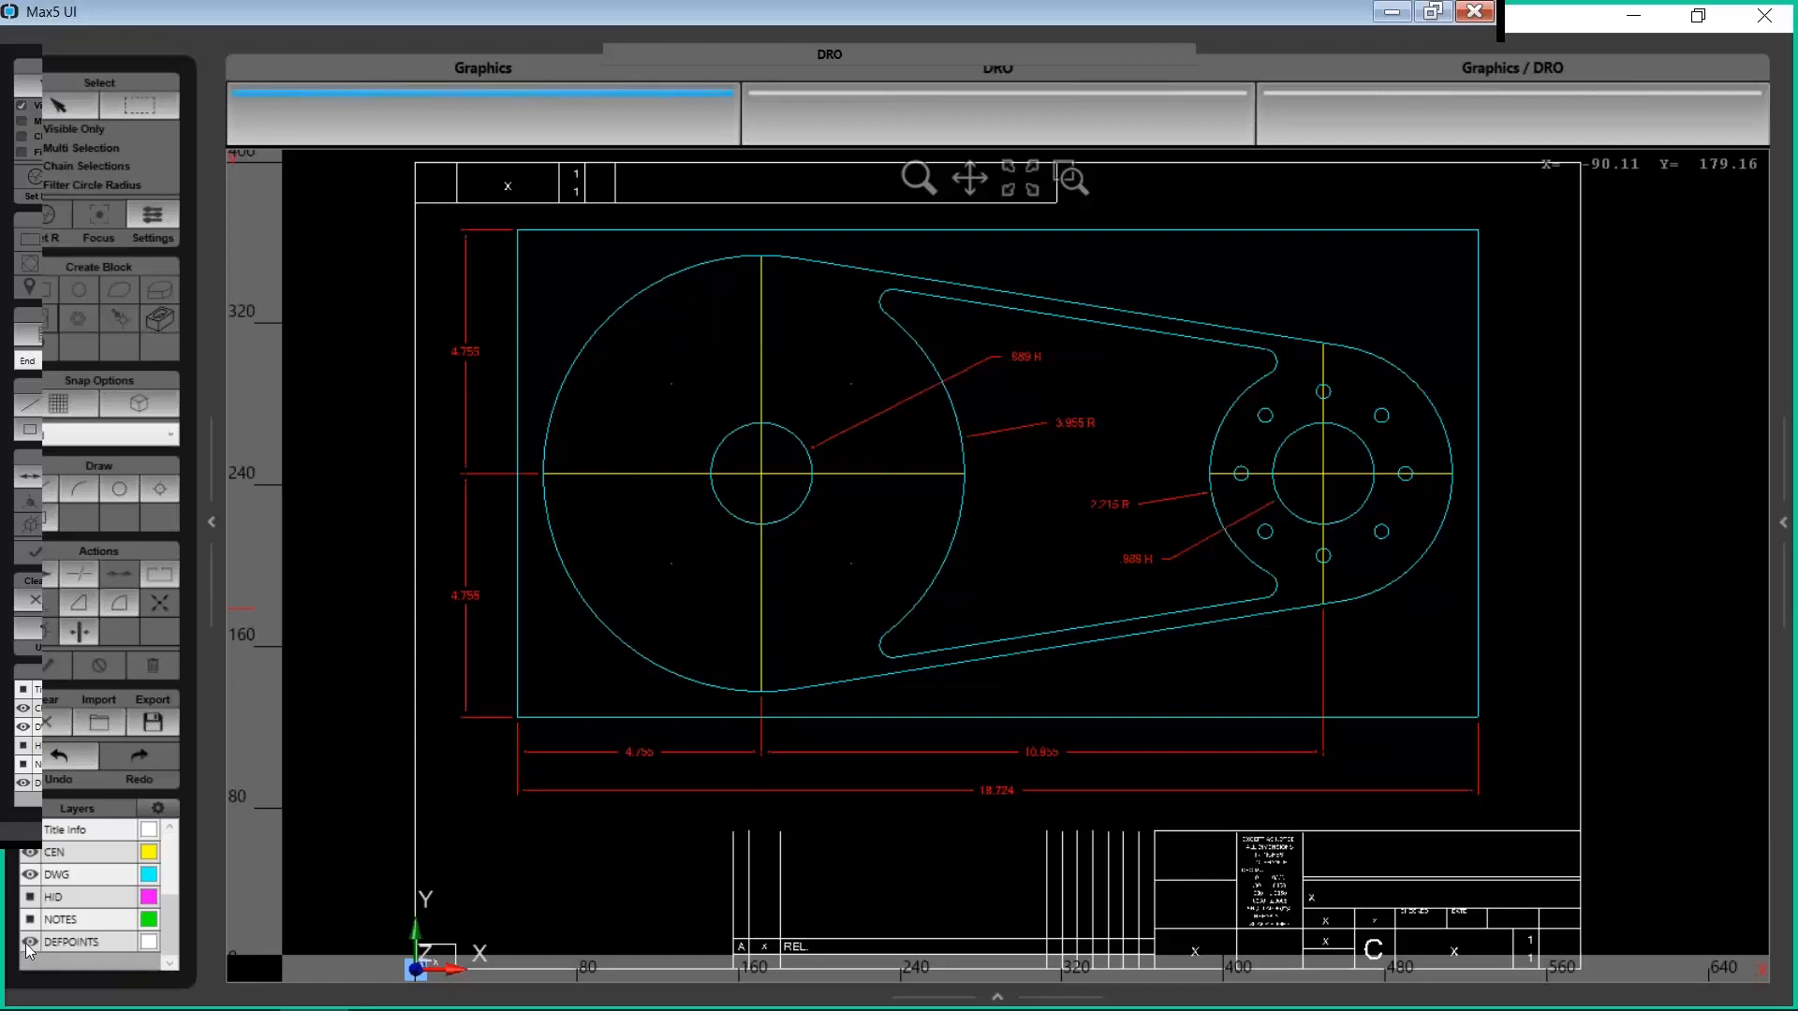
scroll(38, 941, up, 3)
scroll(41, 927, up, 2)
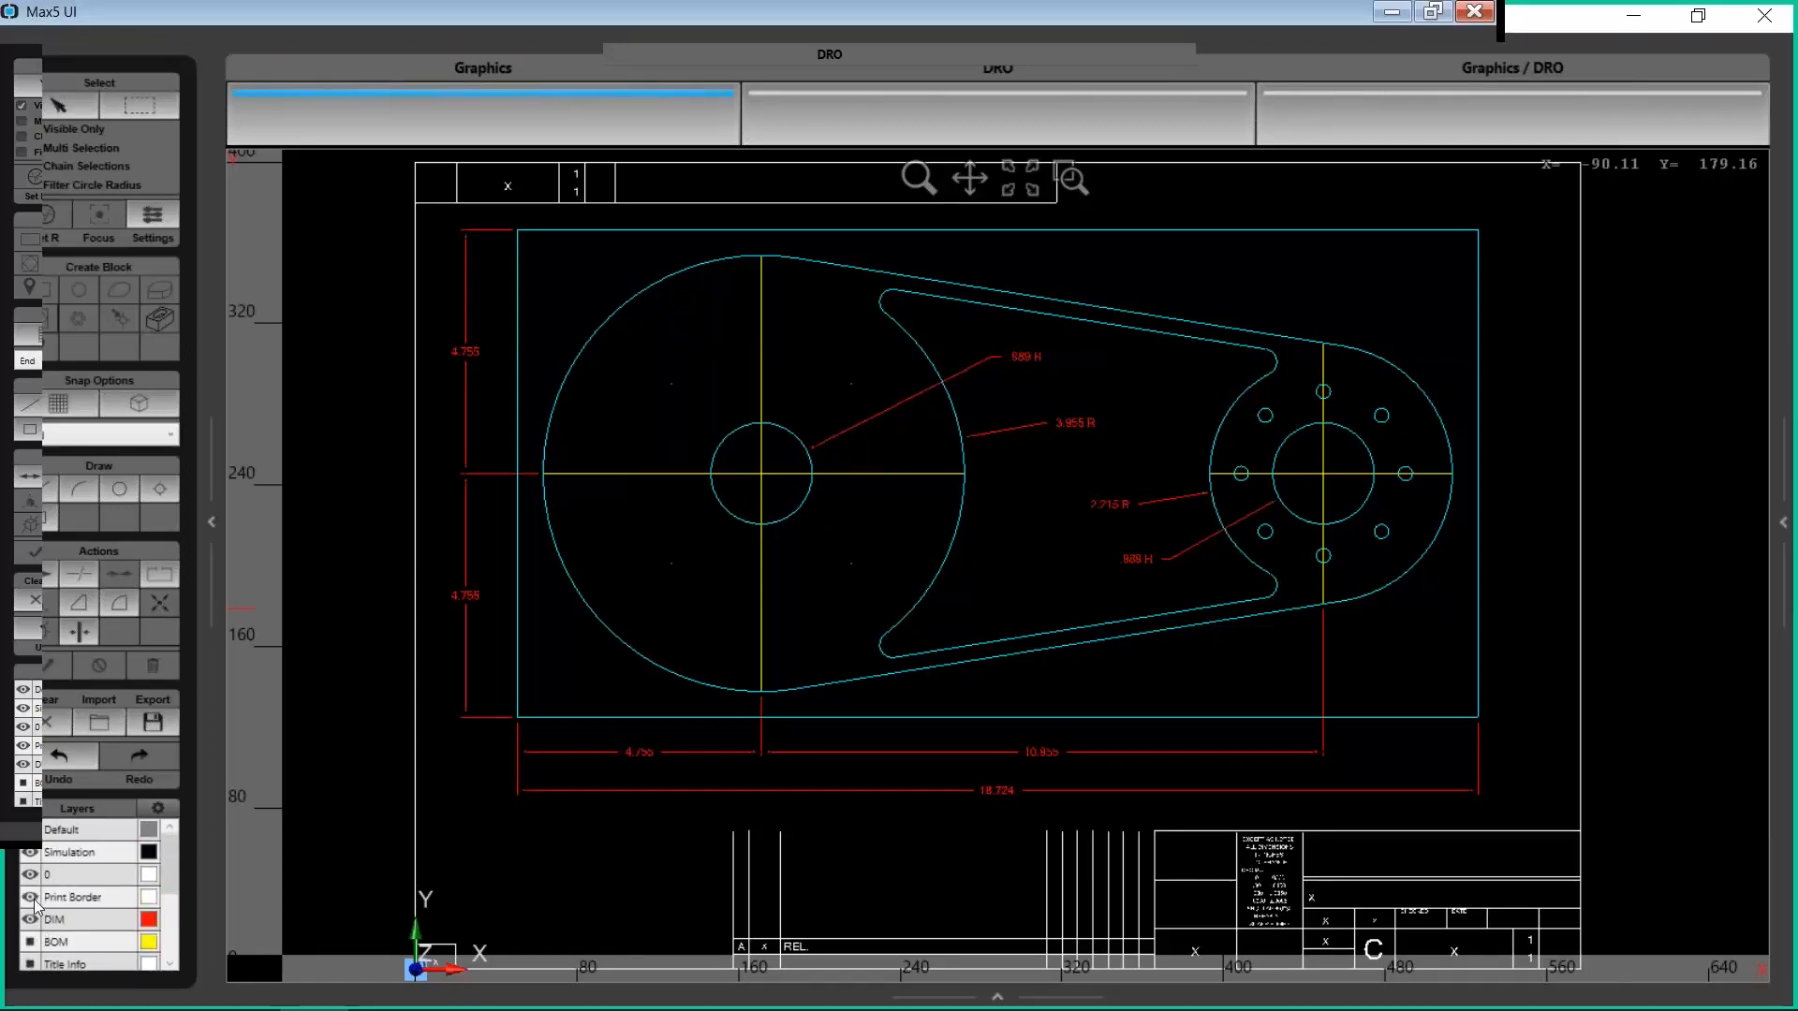
click(31, 899)
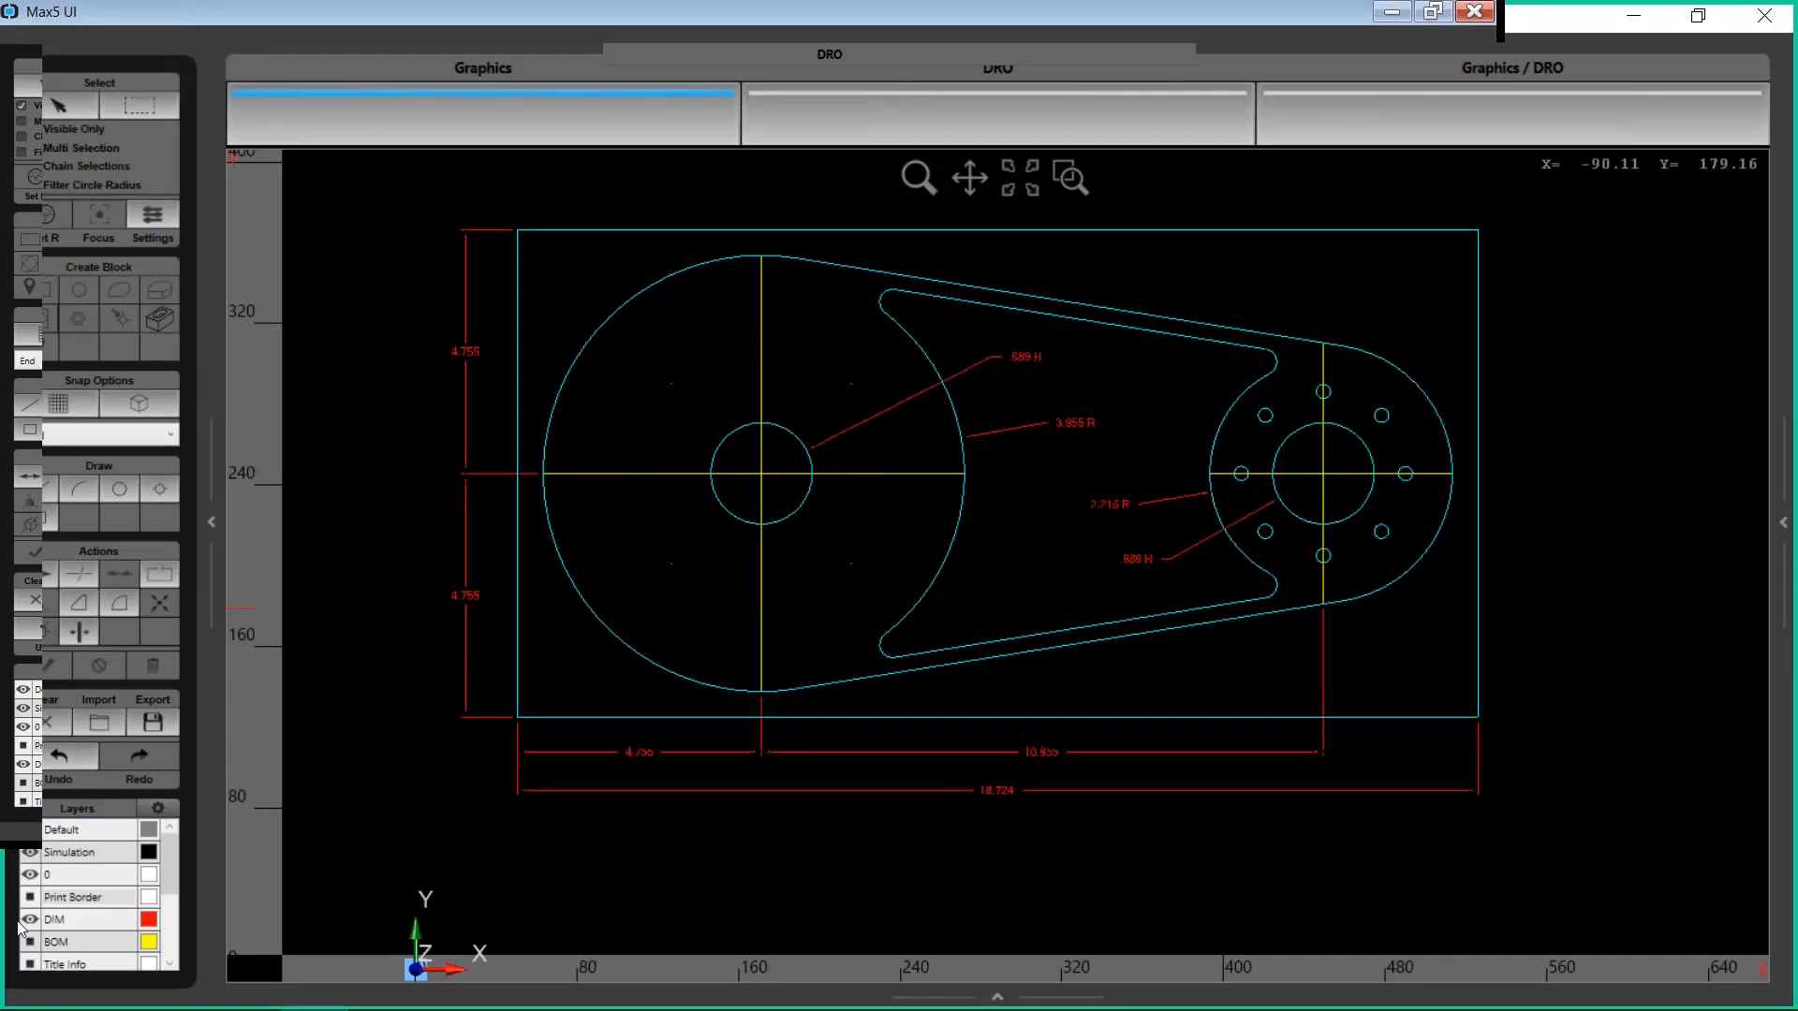
click(31, 920)
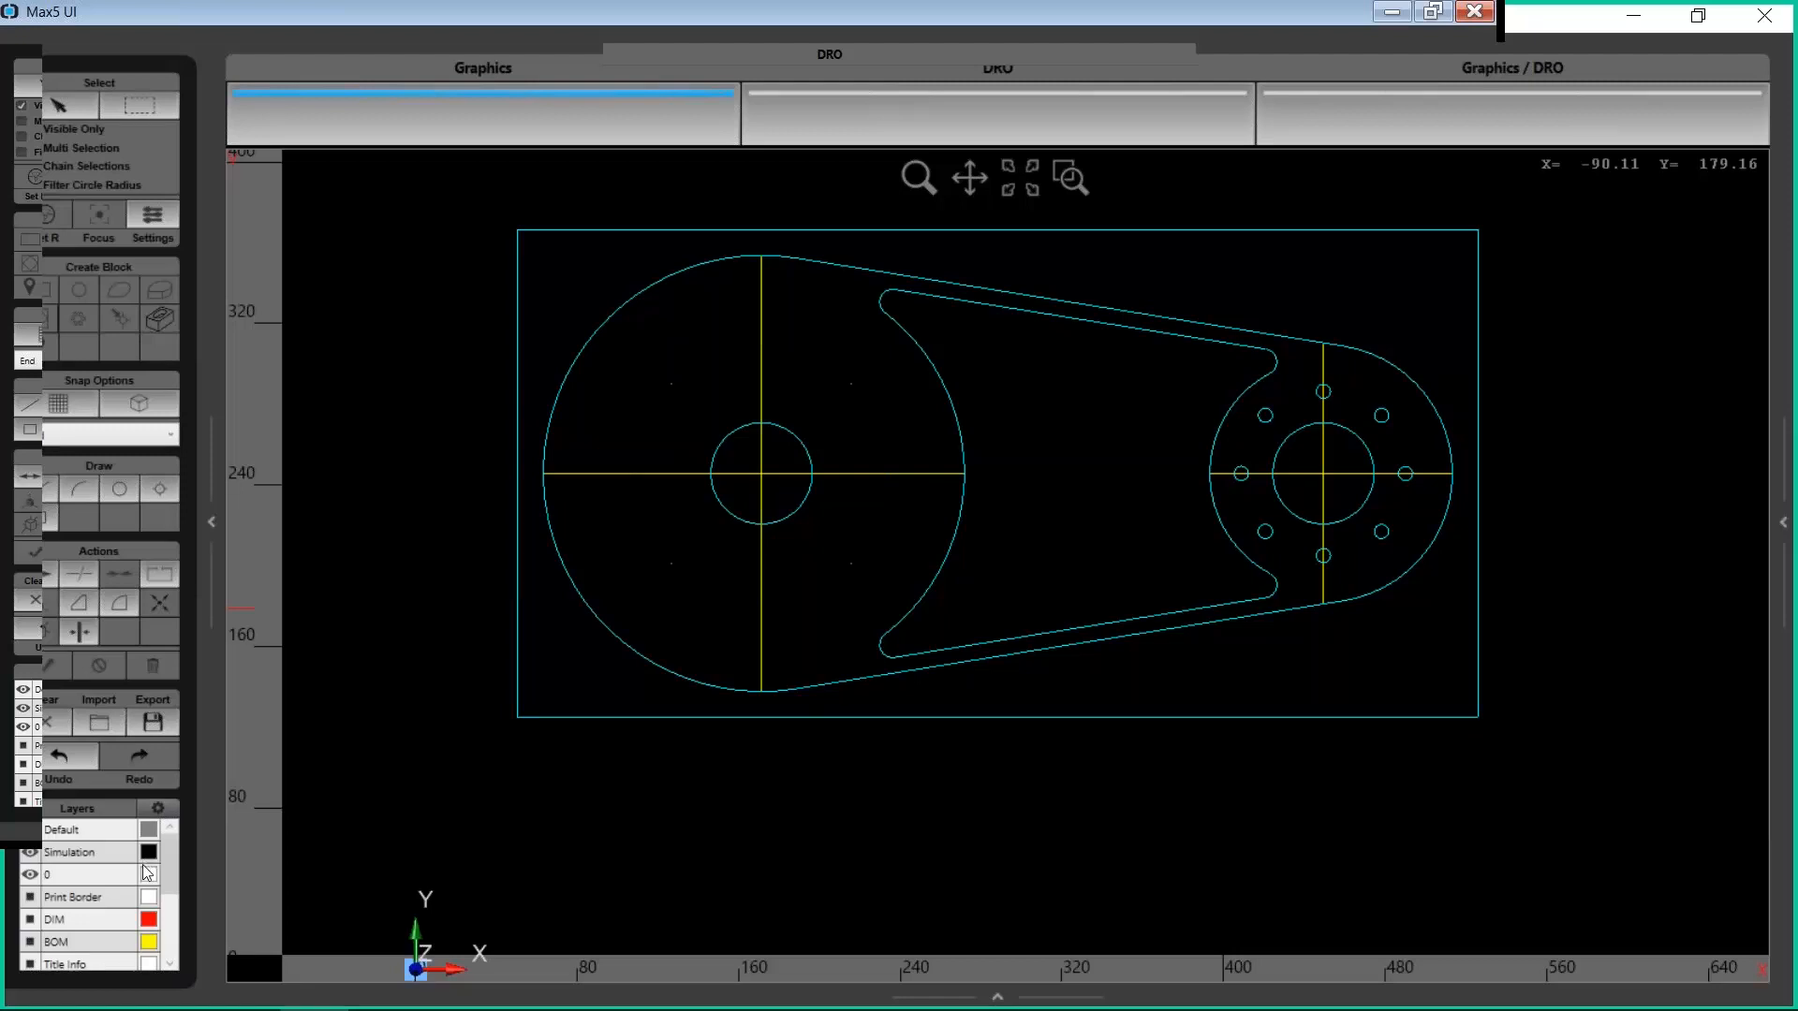
Change the color of the CEN layer to the basic red
scroll(101, 887, down, 2)
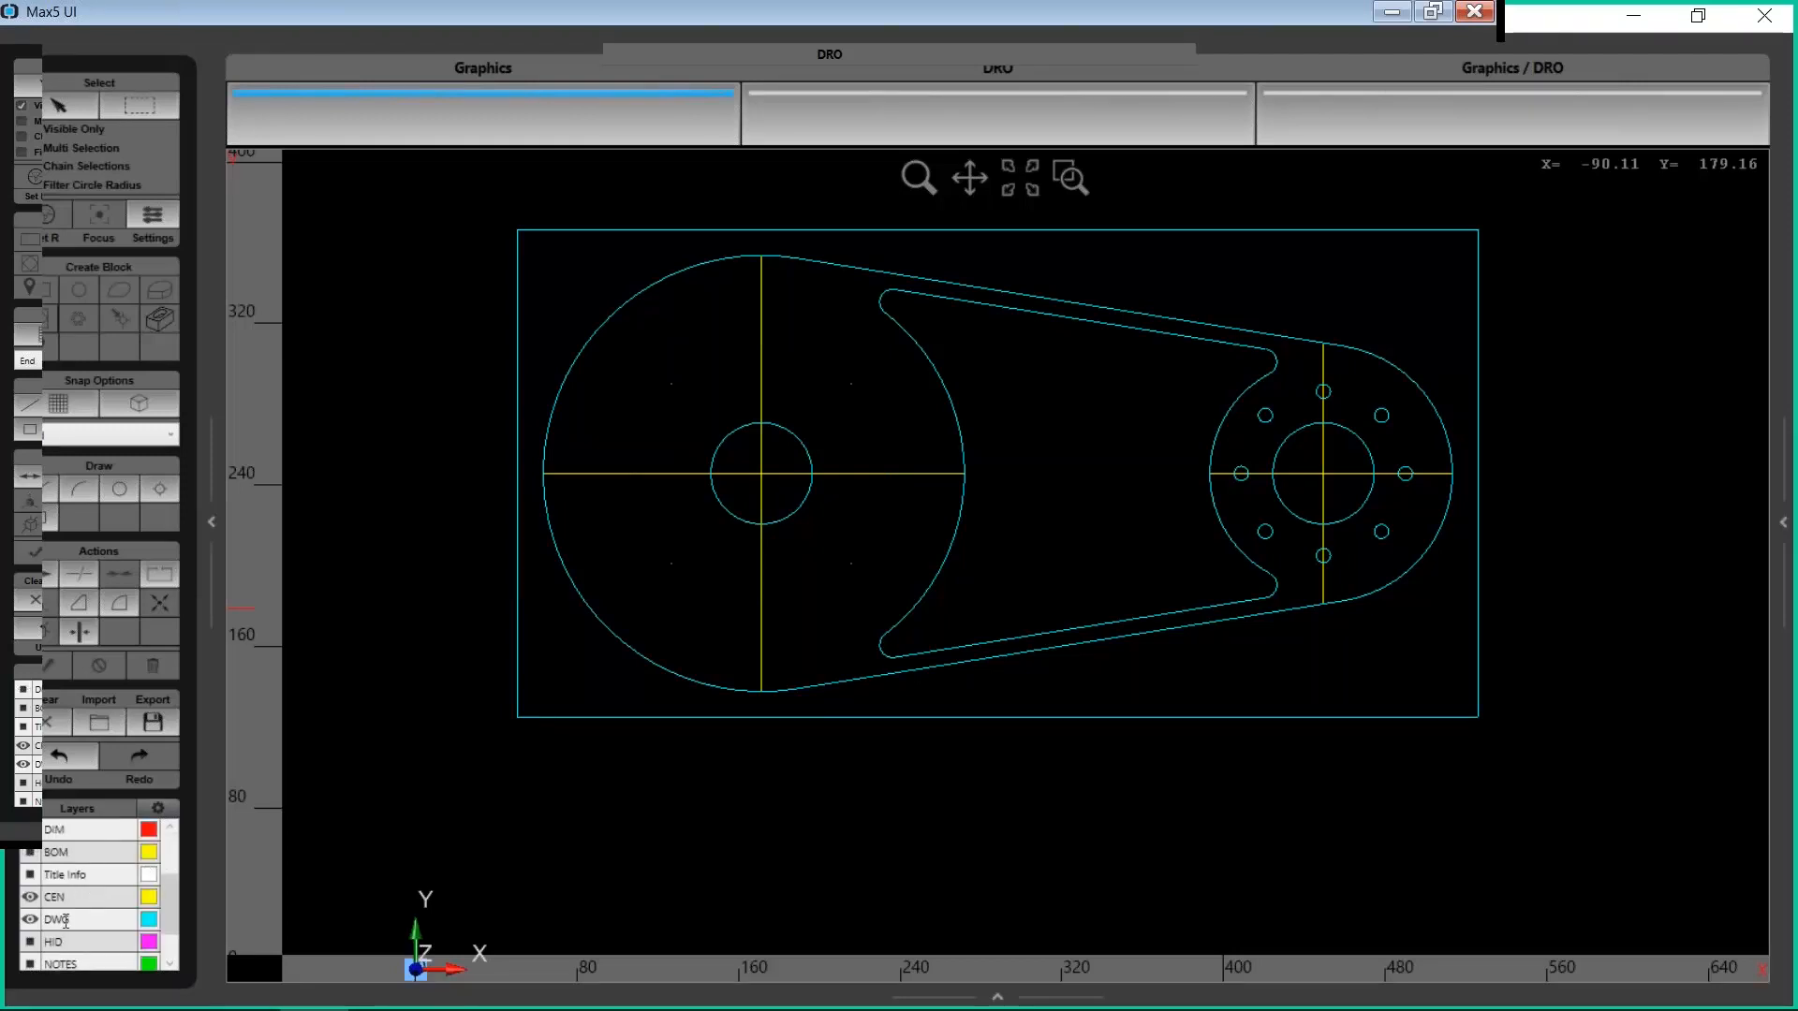
click(35, 893)
click(36, 891)
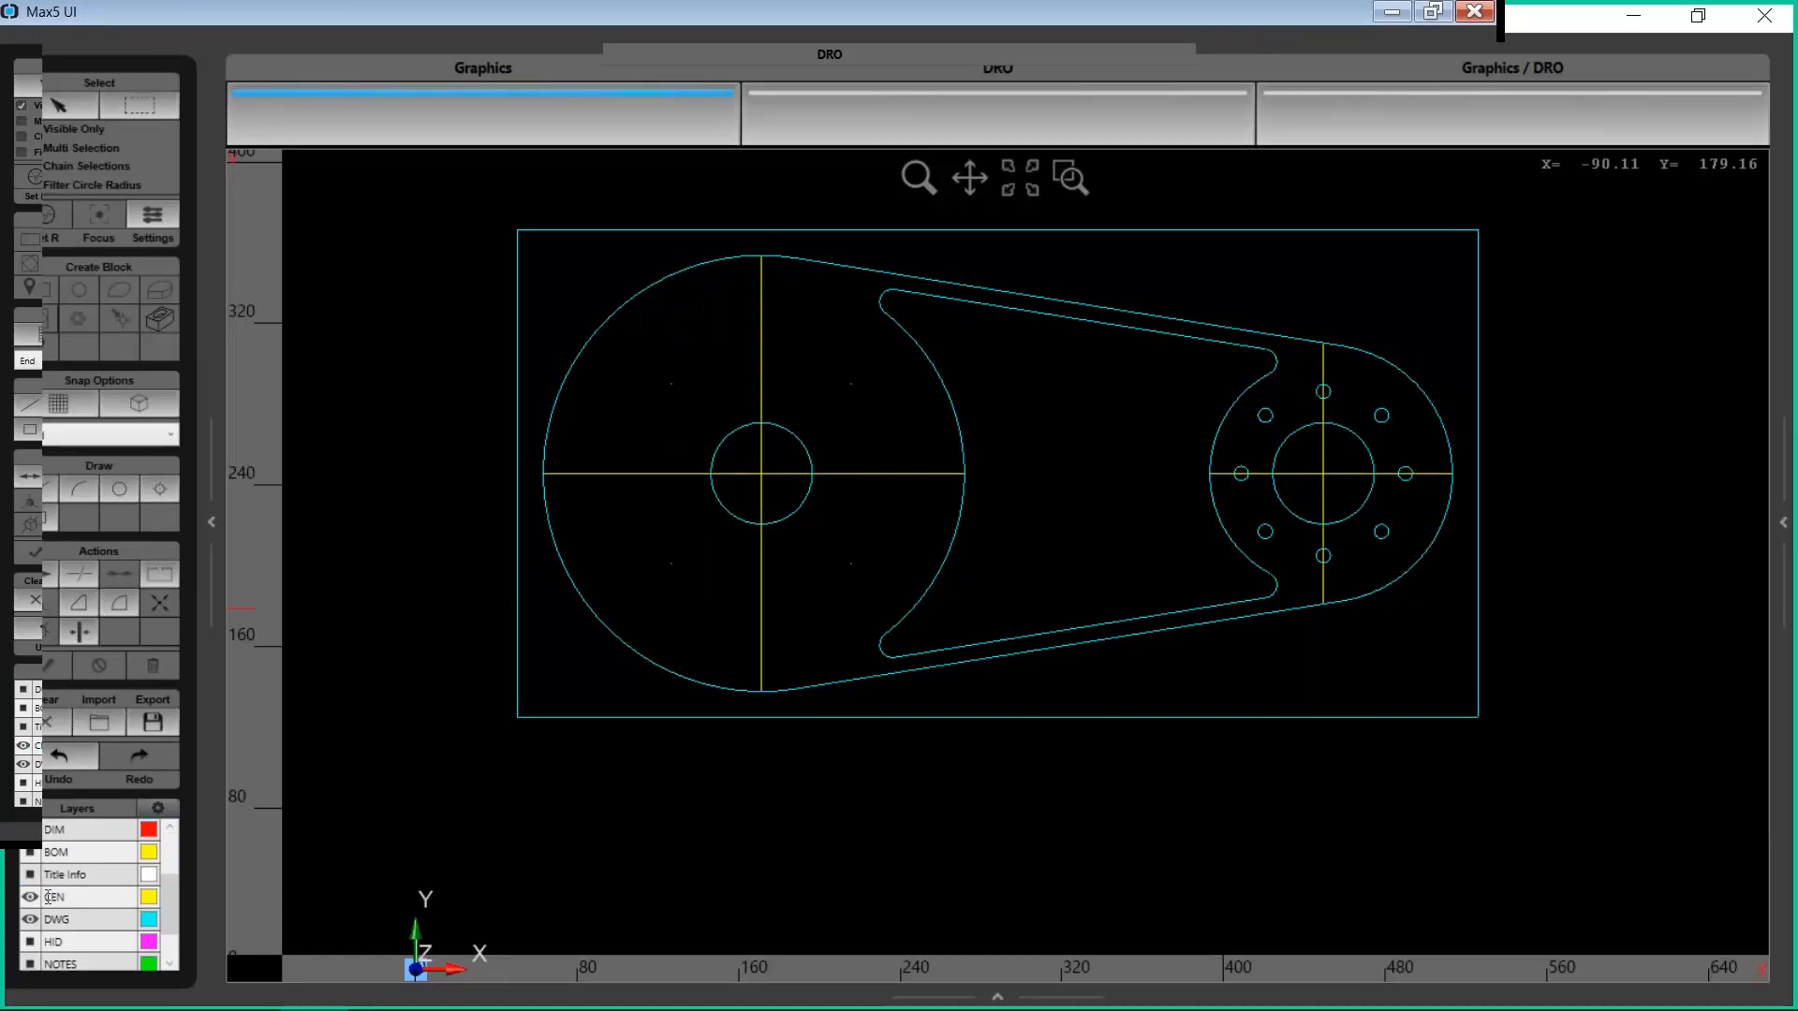
click(108, 897)
click(150, 897)
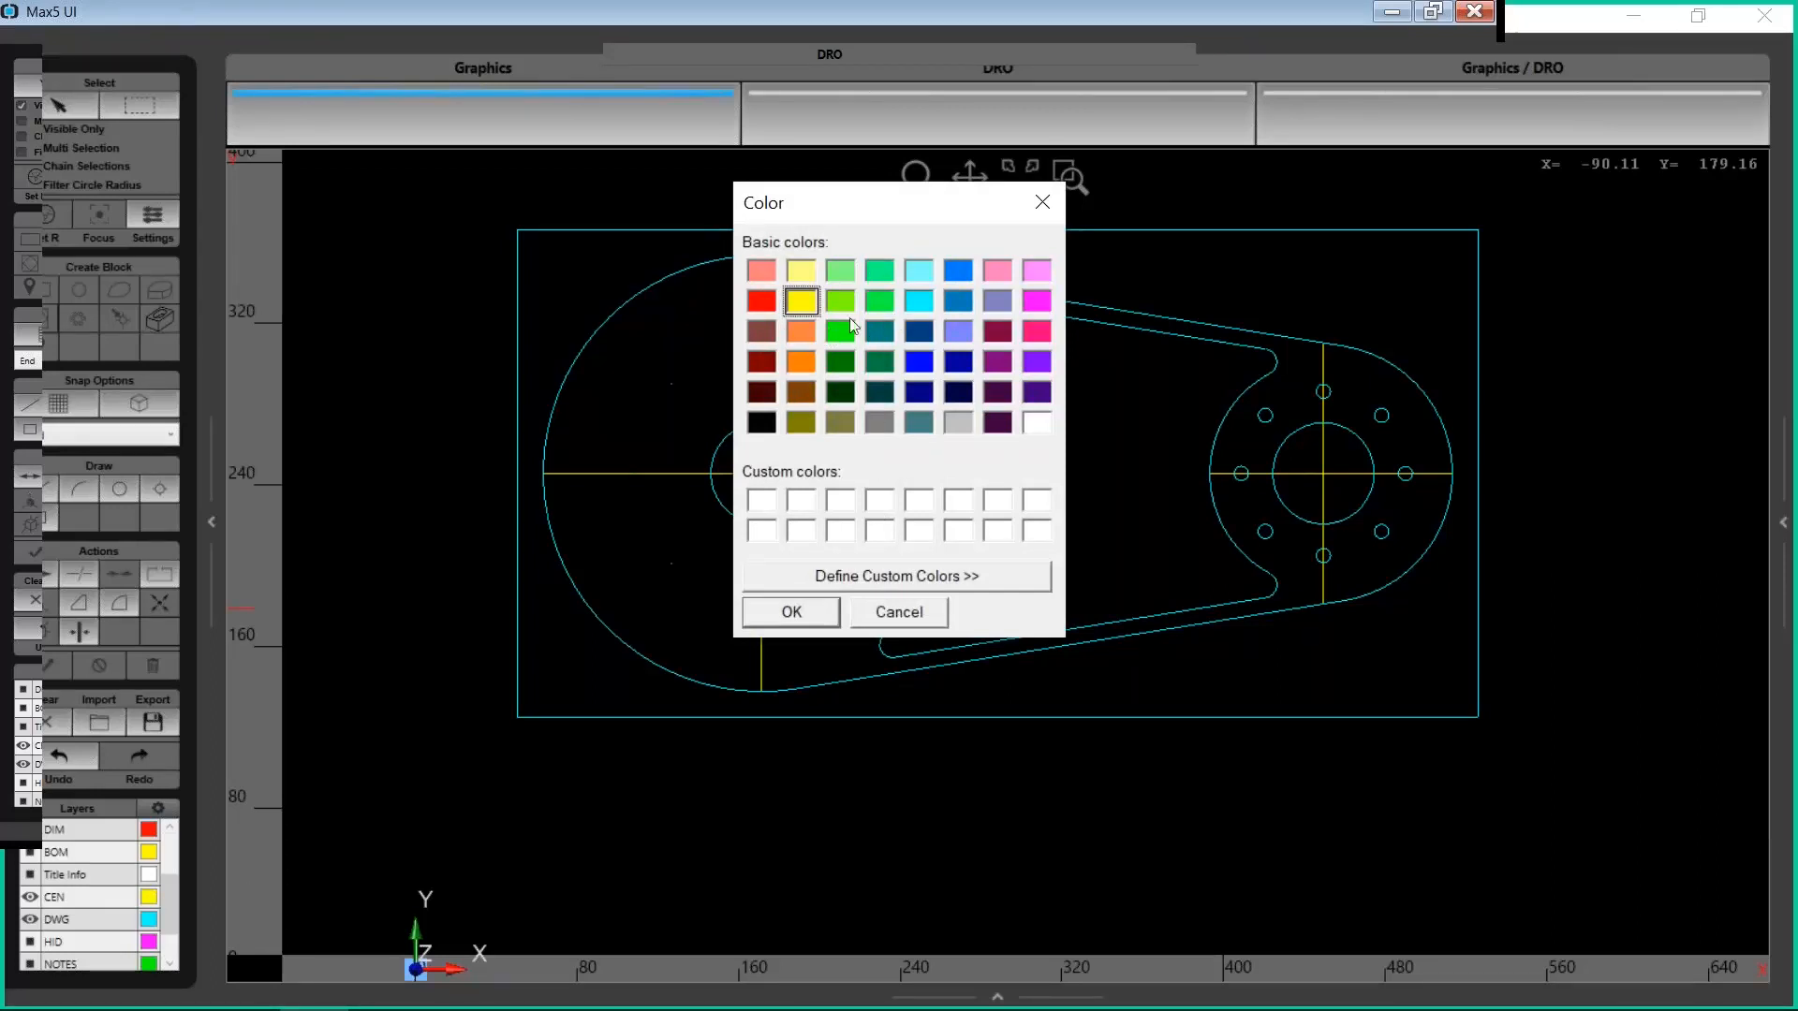
click(761, 301)
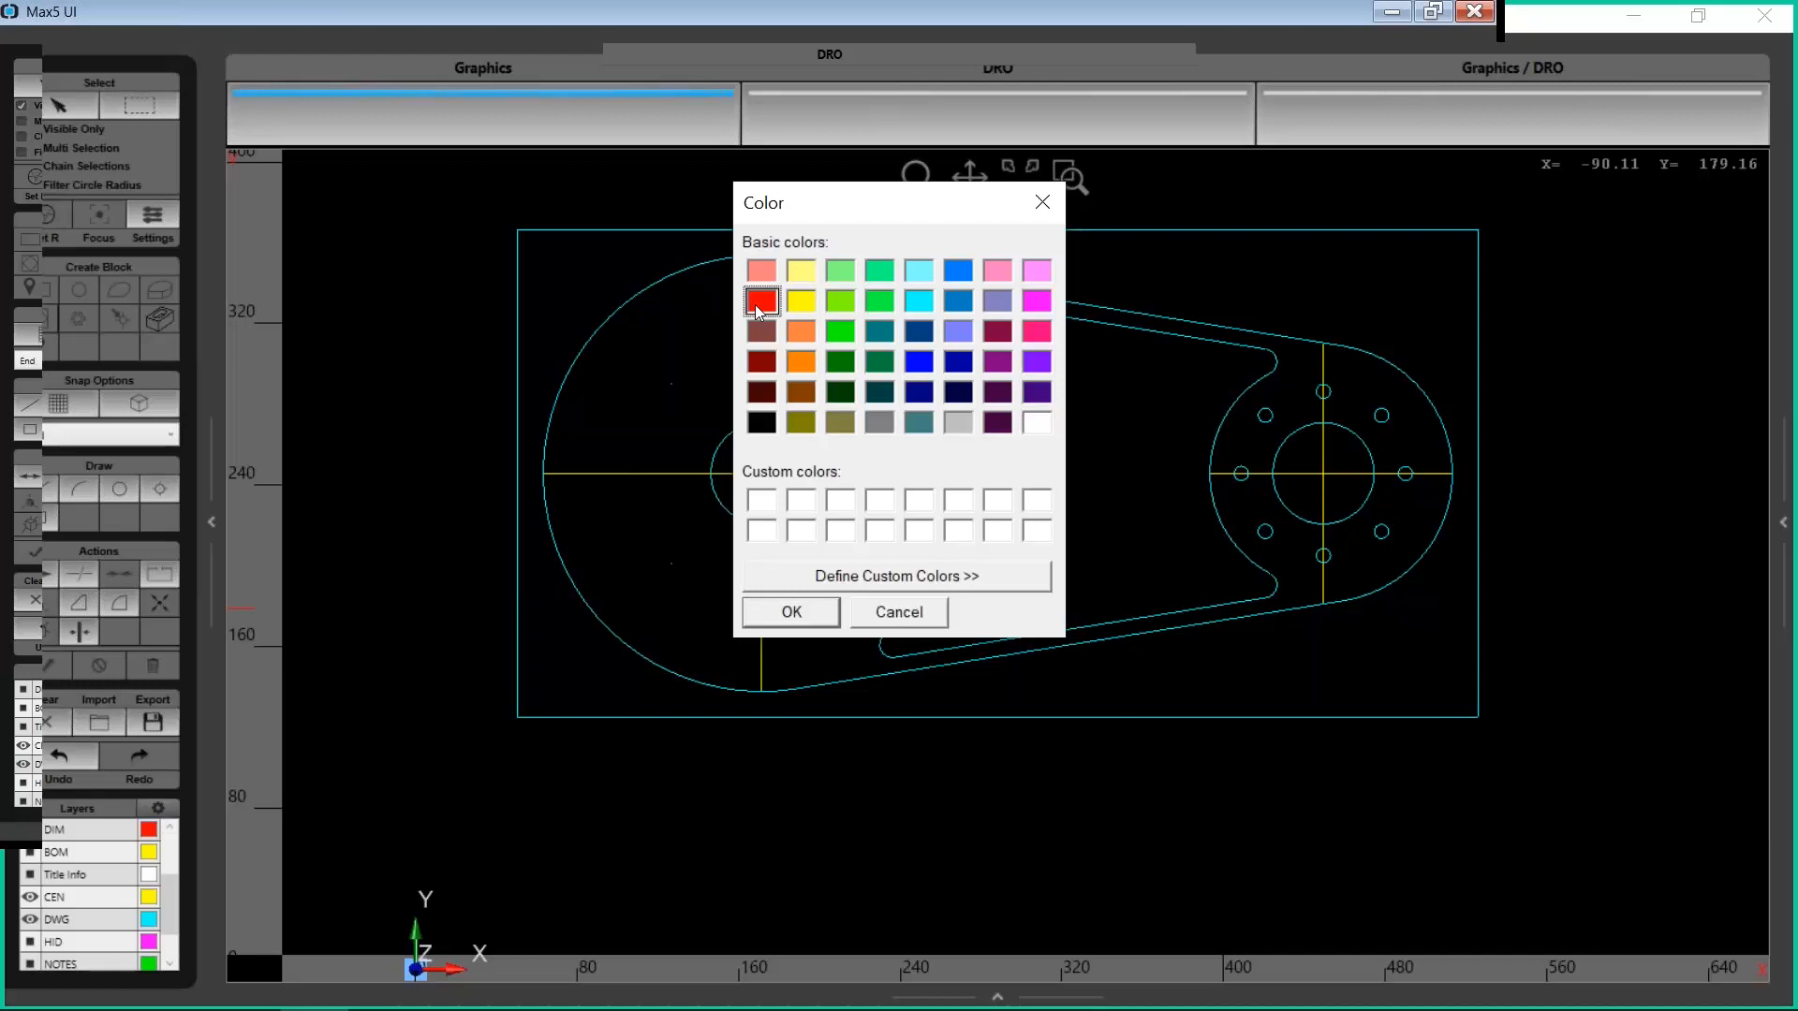
click(792, 610)
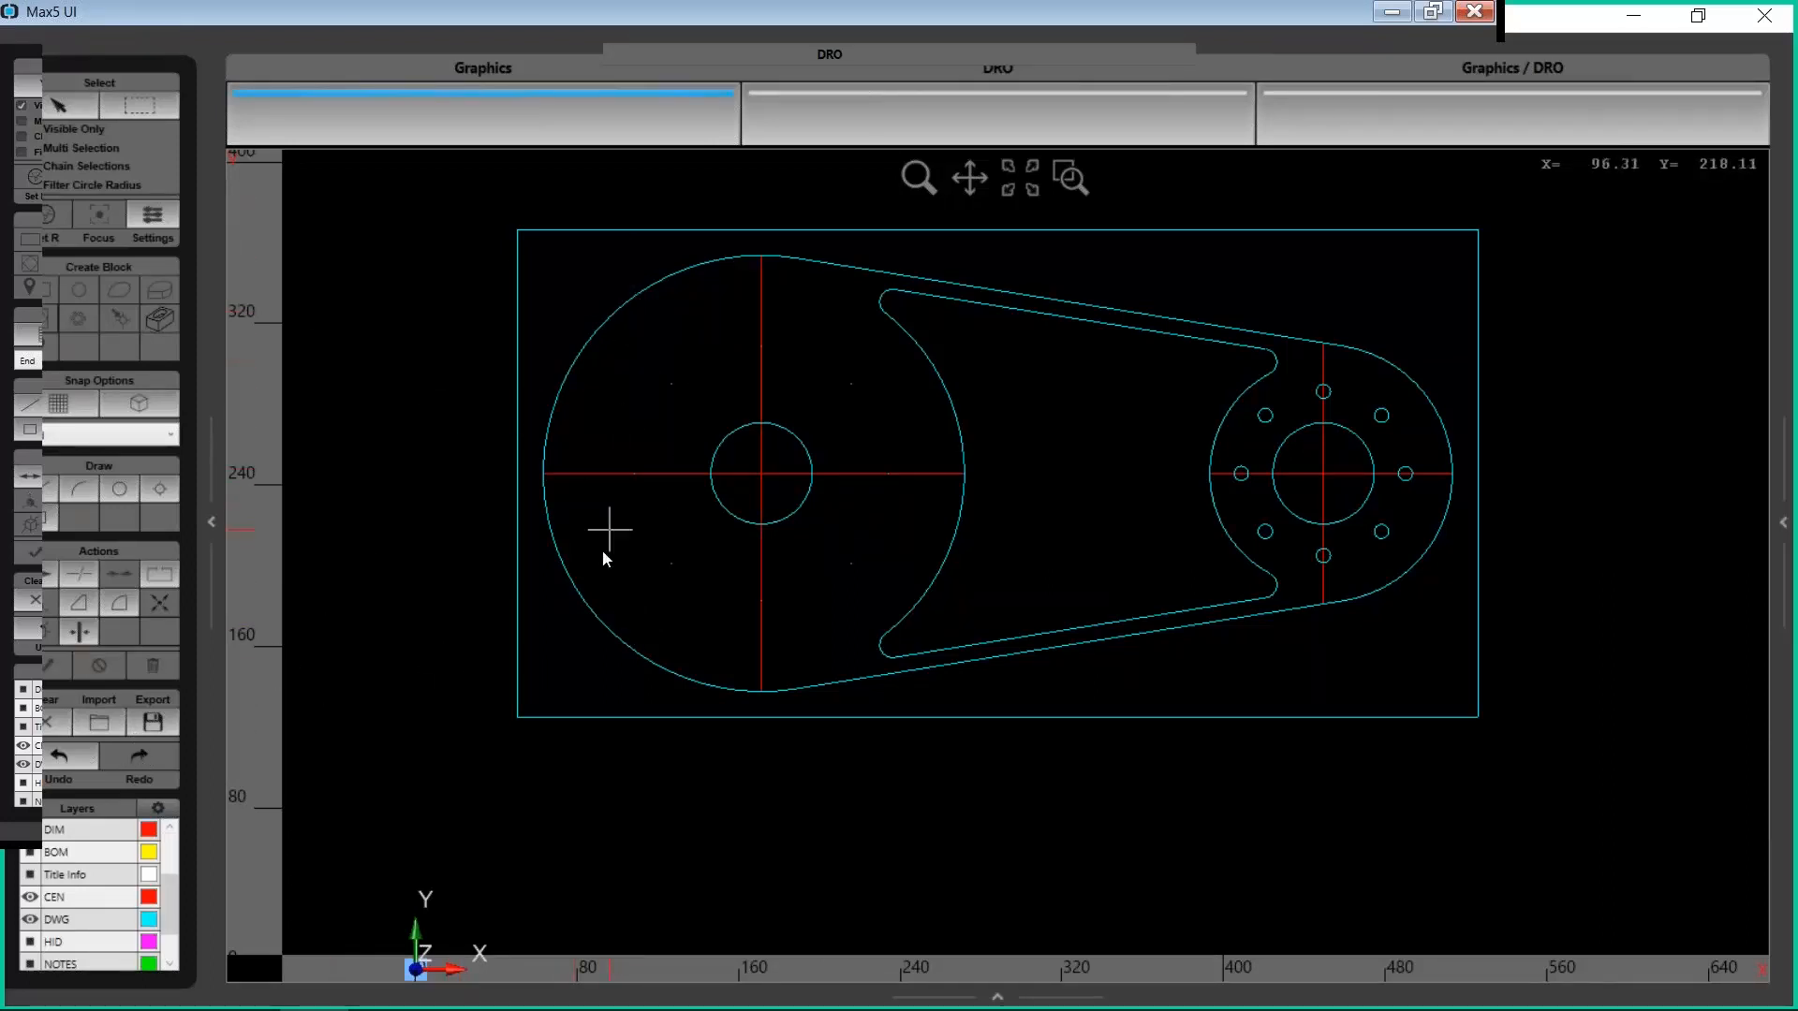
Select the part zero marker at the drawing's origin for moving, leaving the Title Info layer hidden
scroll(675, 526, down, 1)
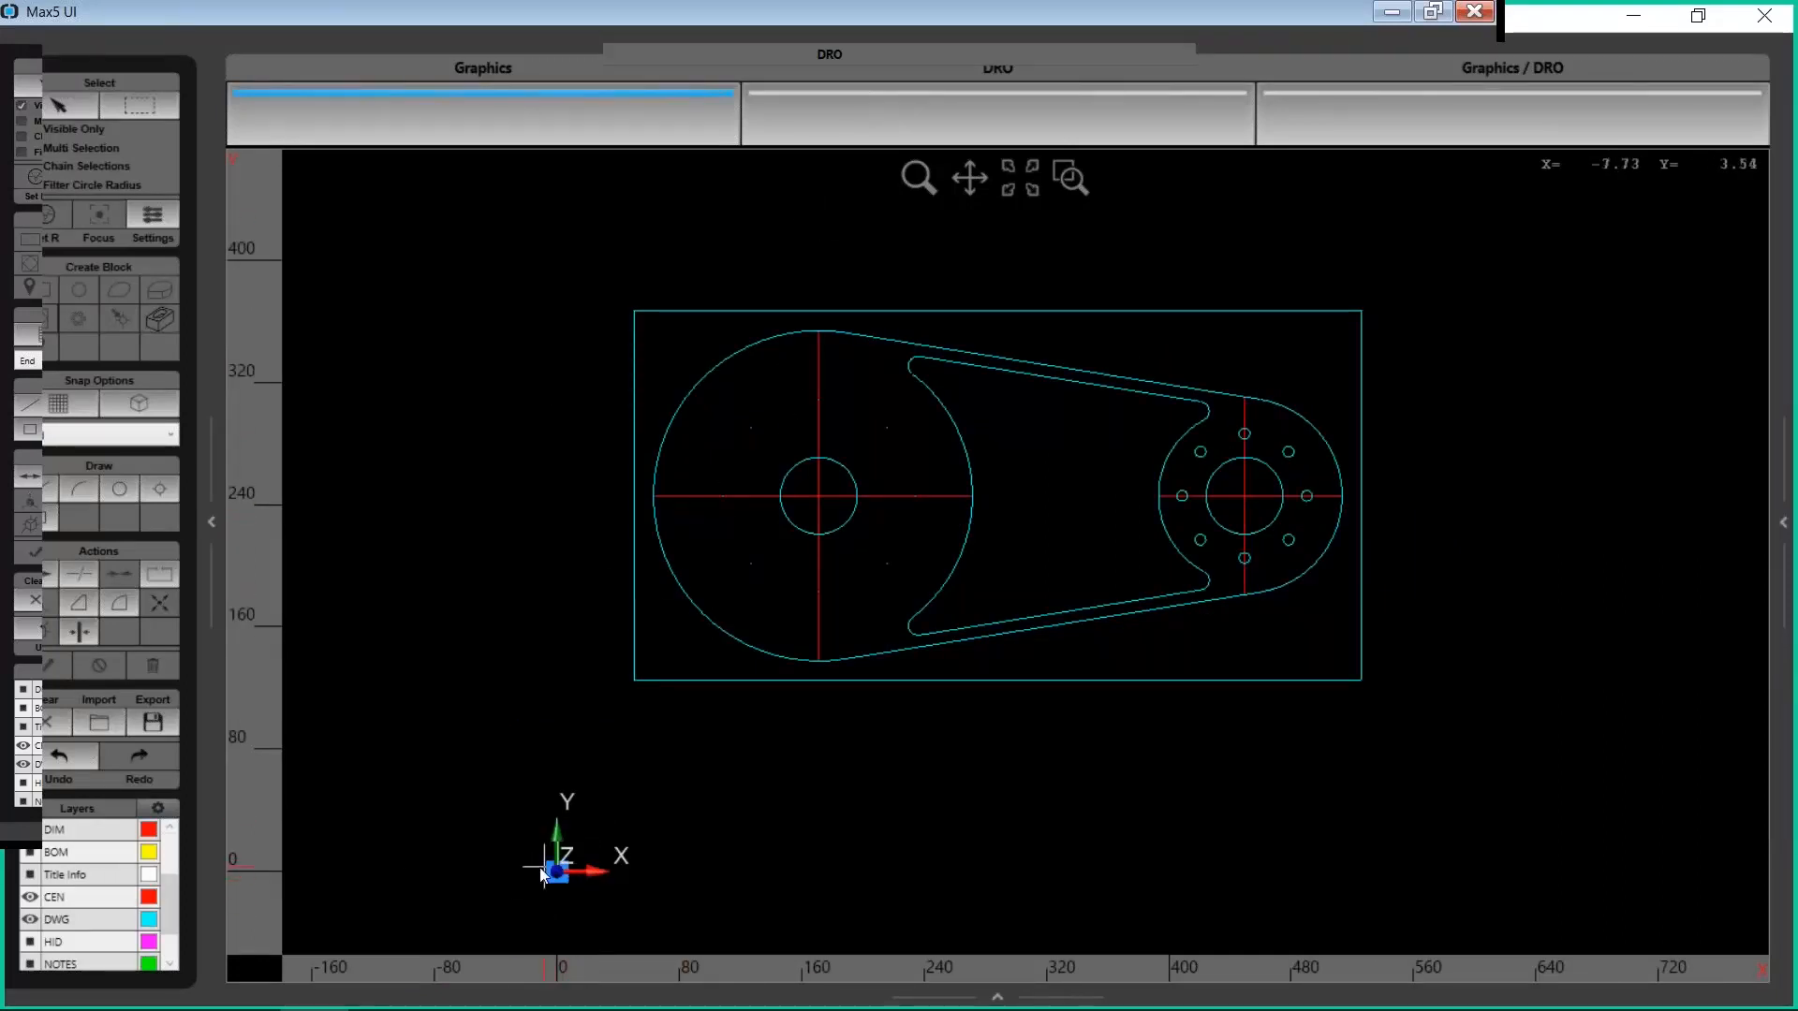
click(30, 873)
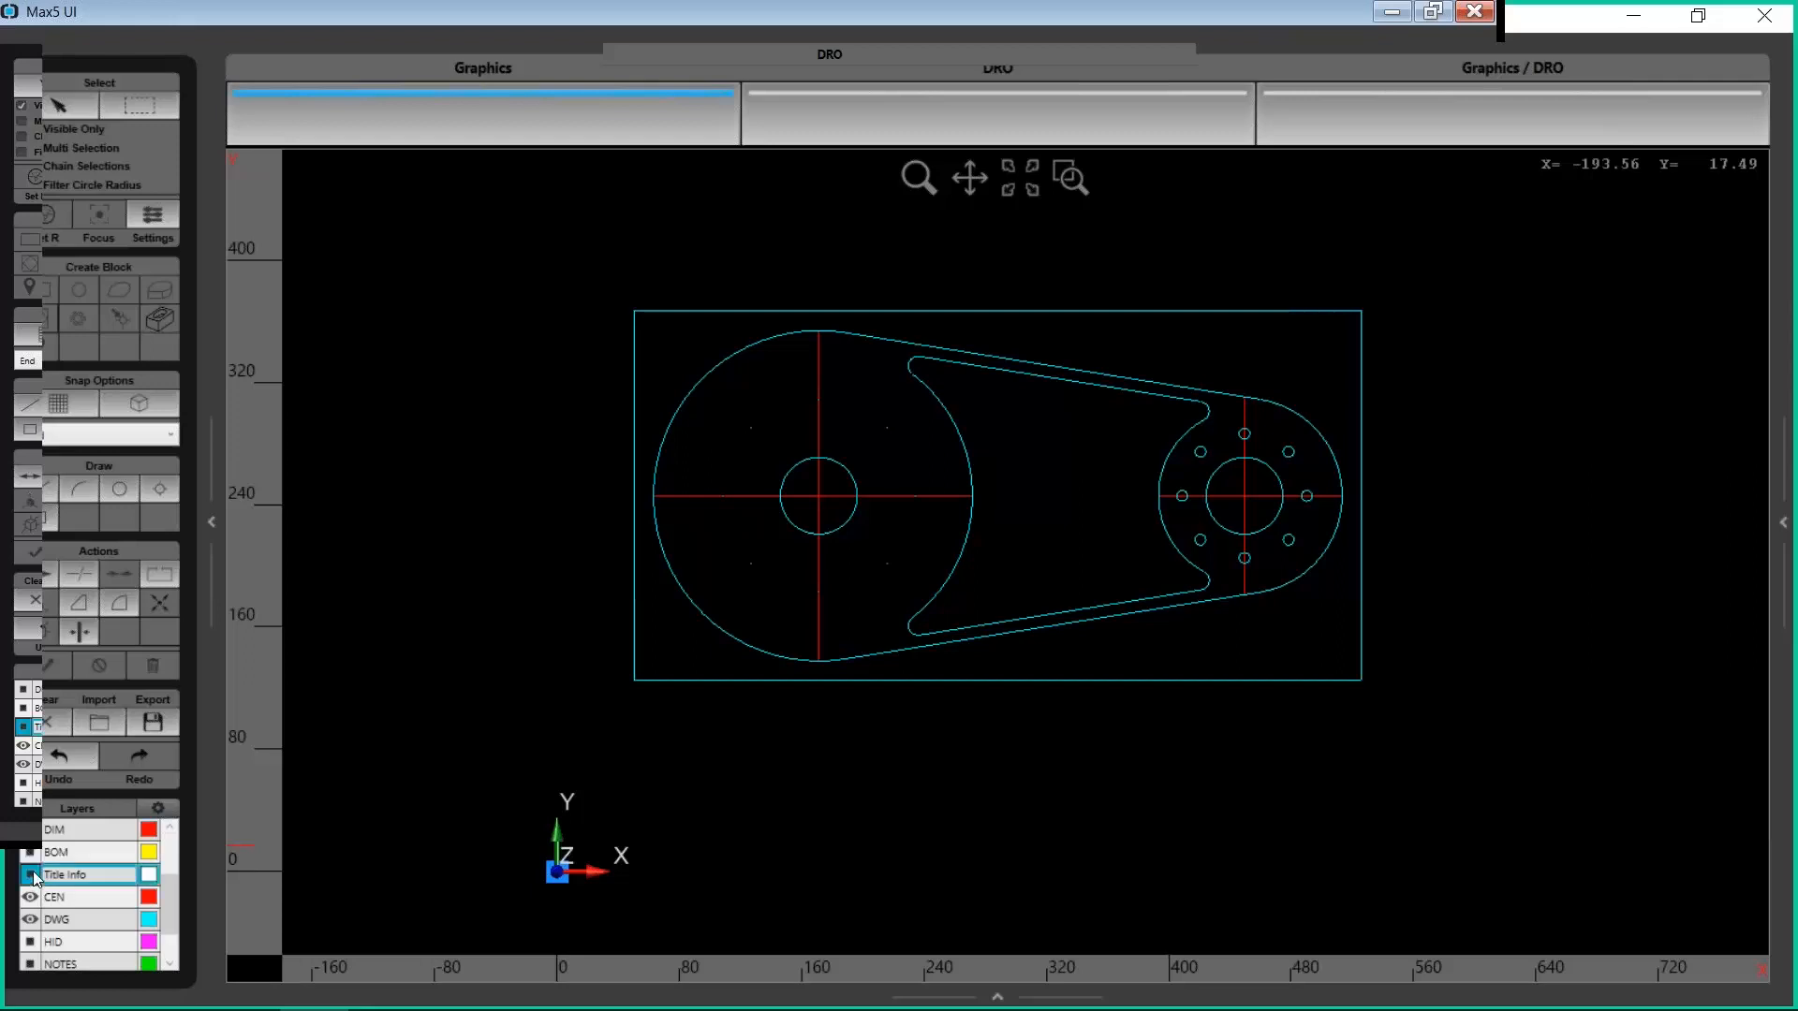
click(30, 874)
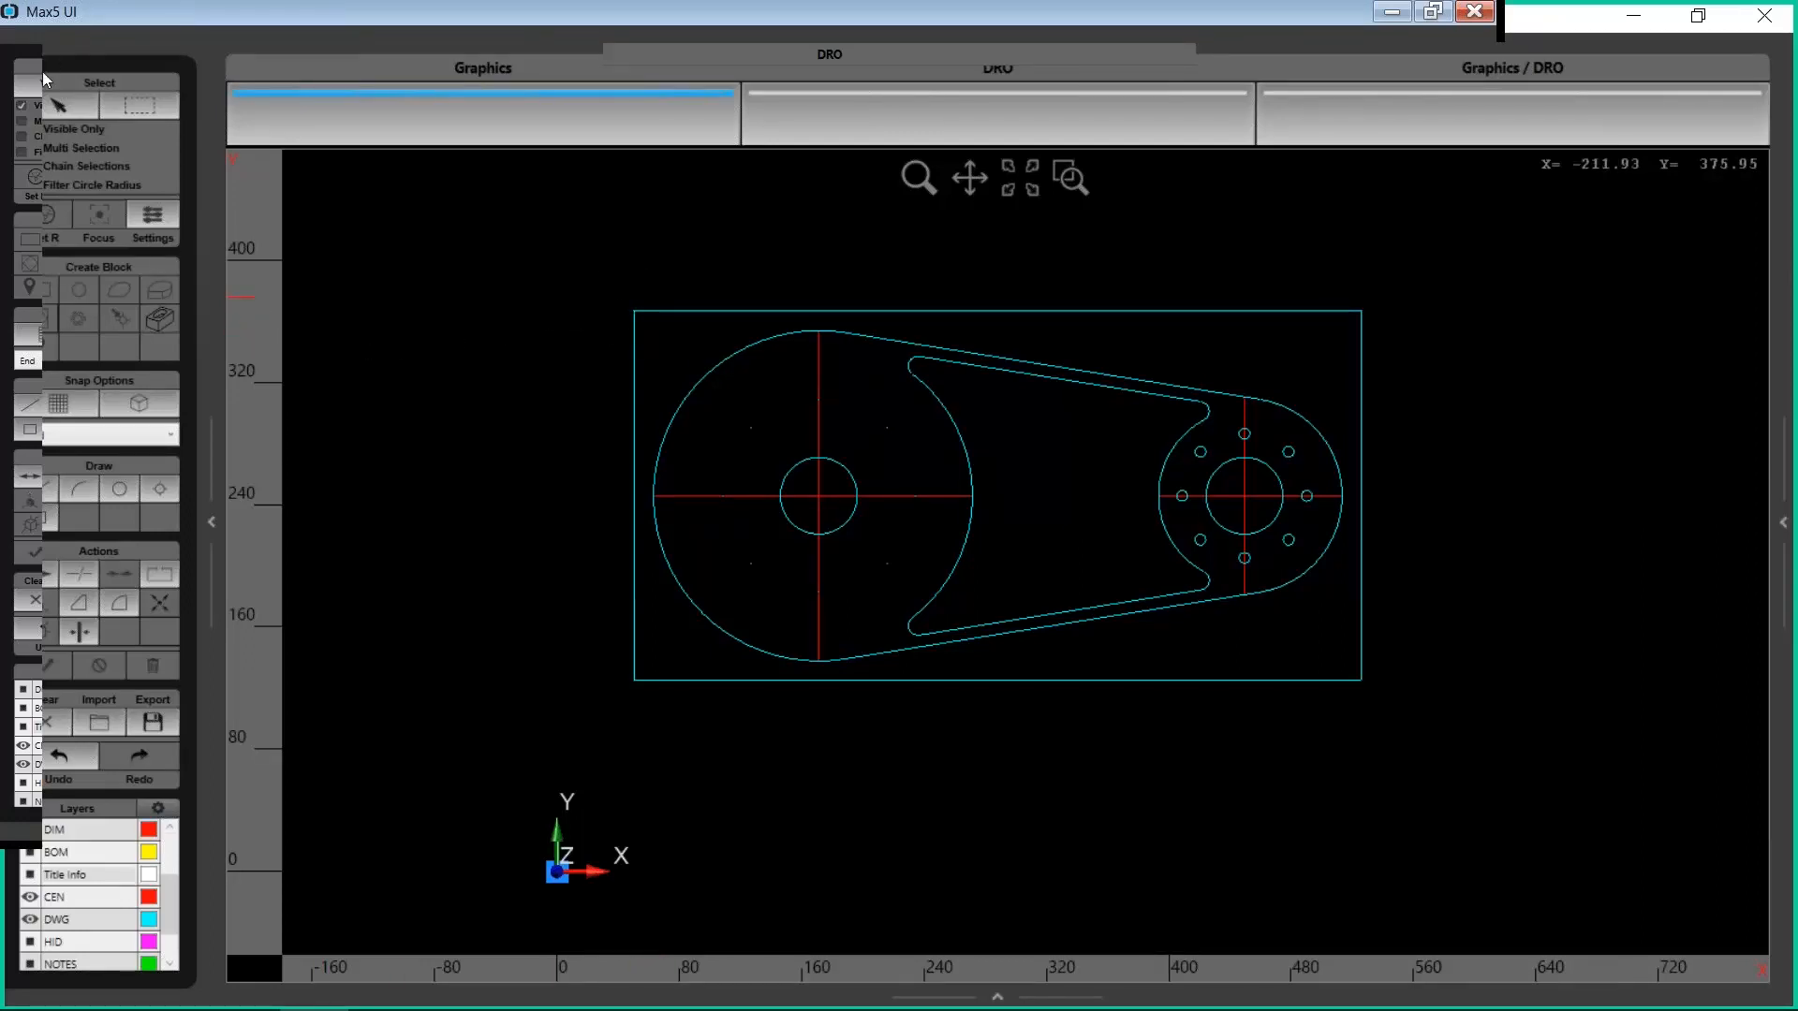
click(62, 103)
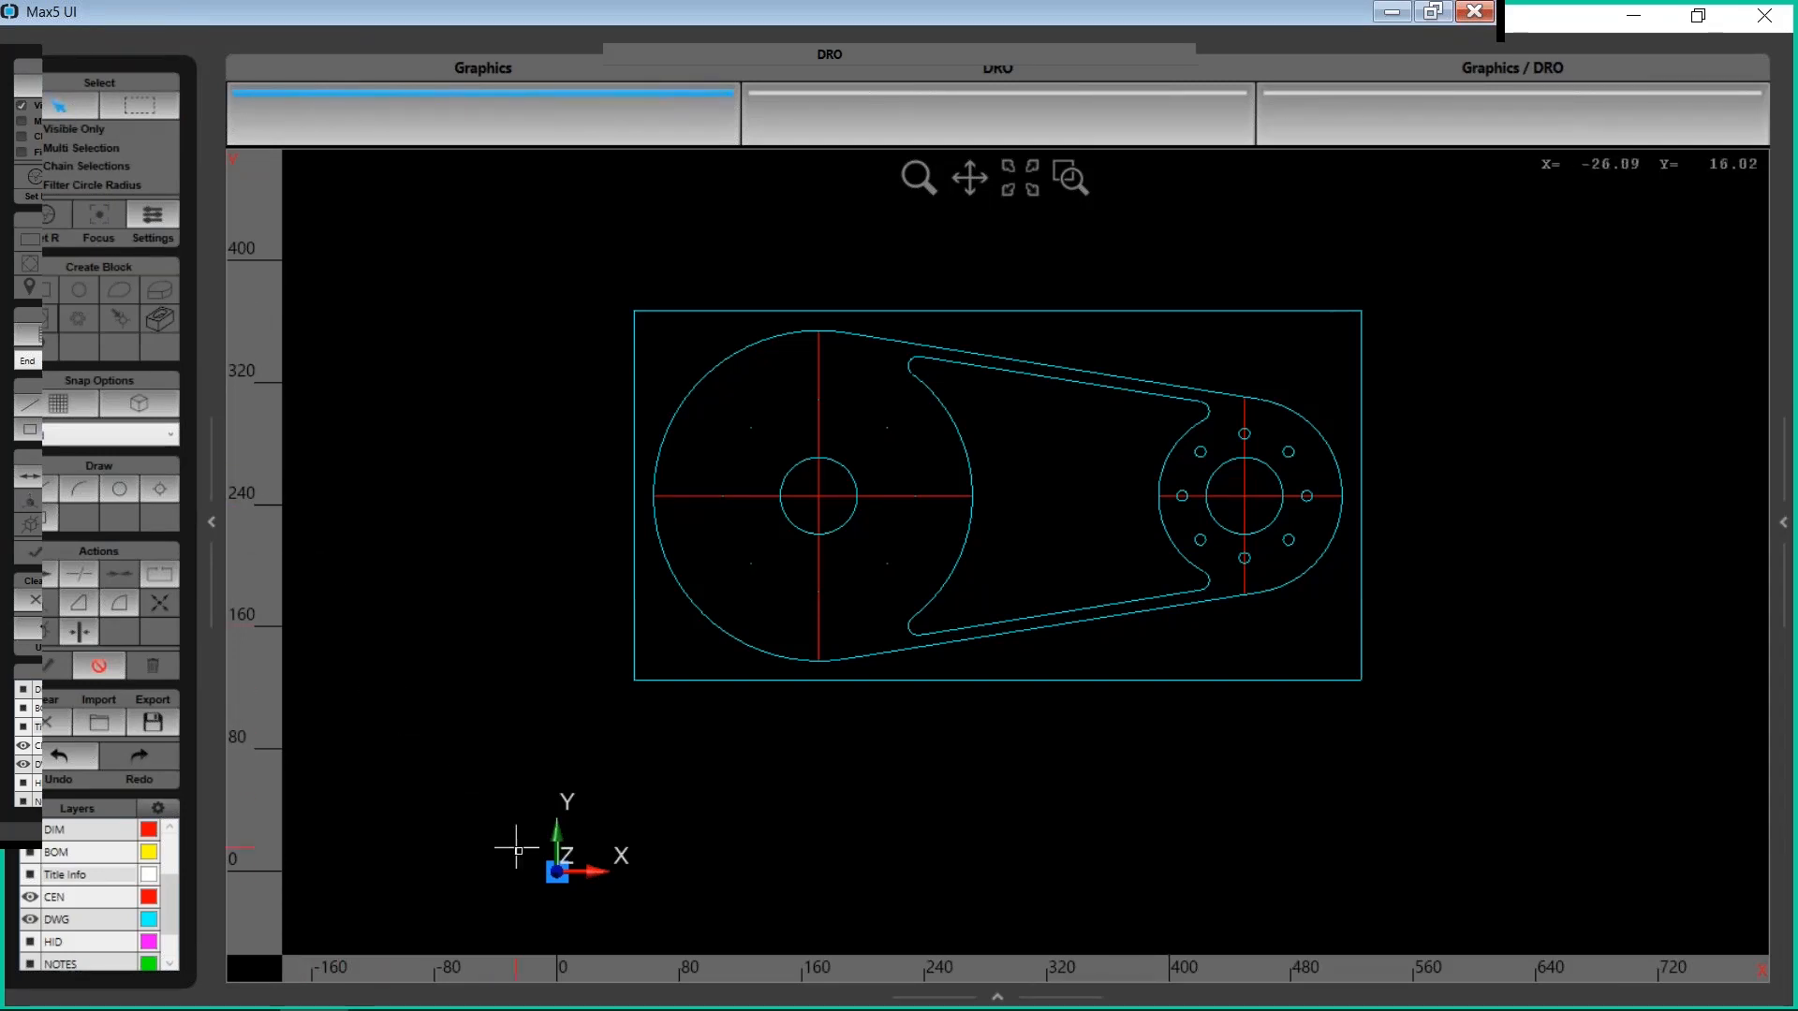
click(558, 873)
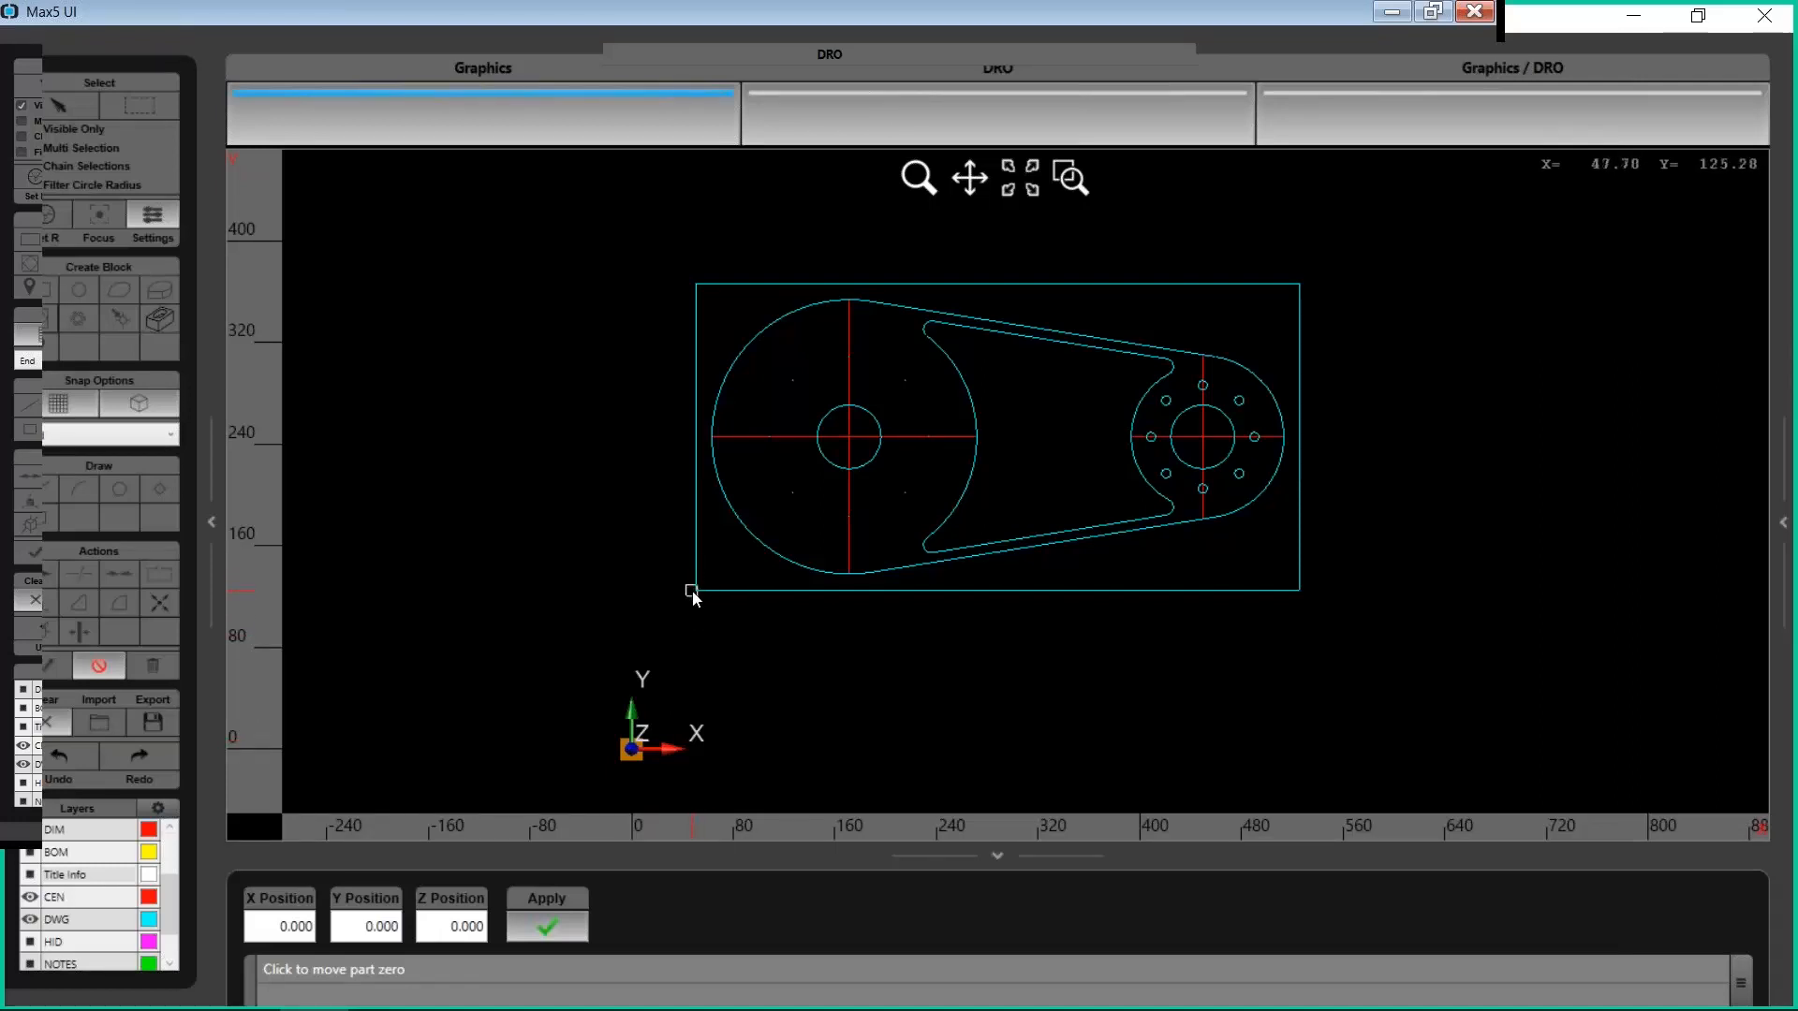
Turn on snapping to drawing entities with the End snap type
scroll(693, 597, up, 5)
scroll(591, 611, down, 10)
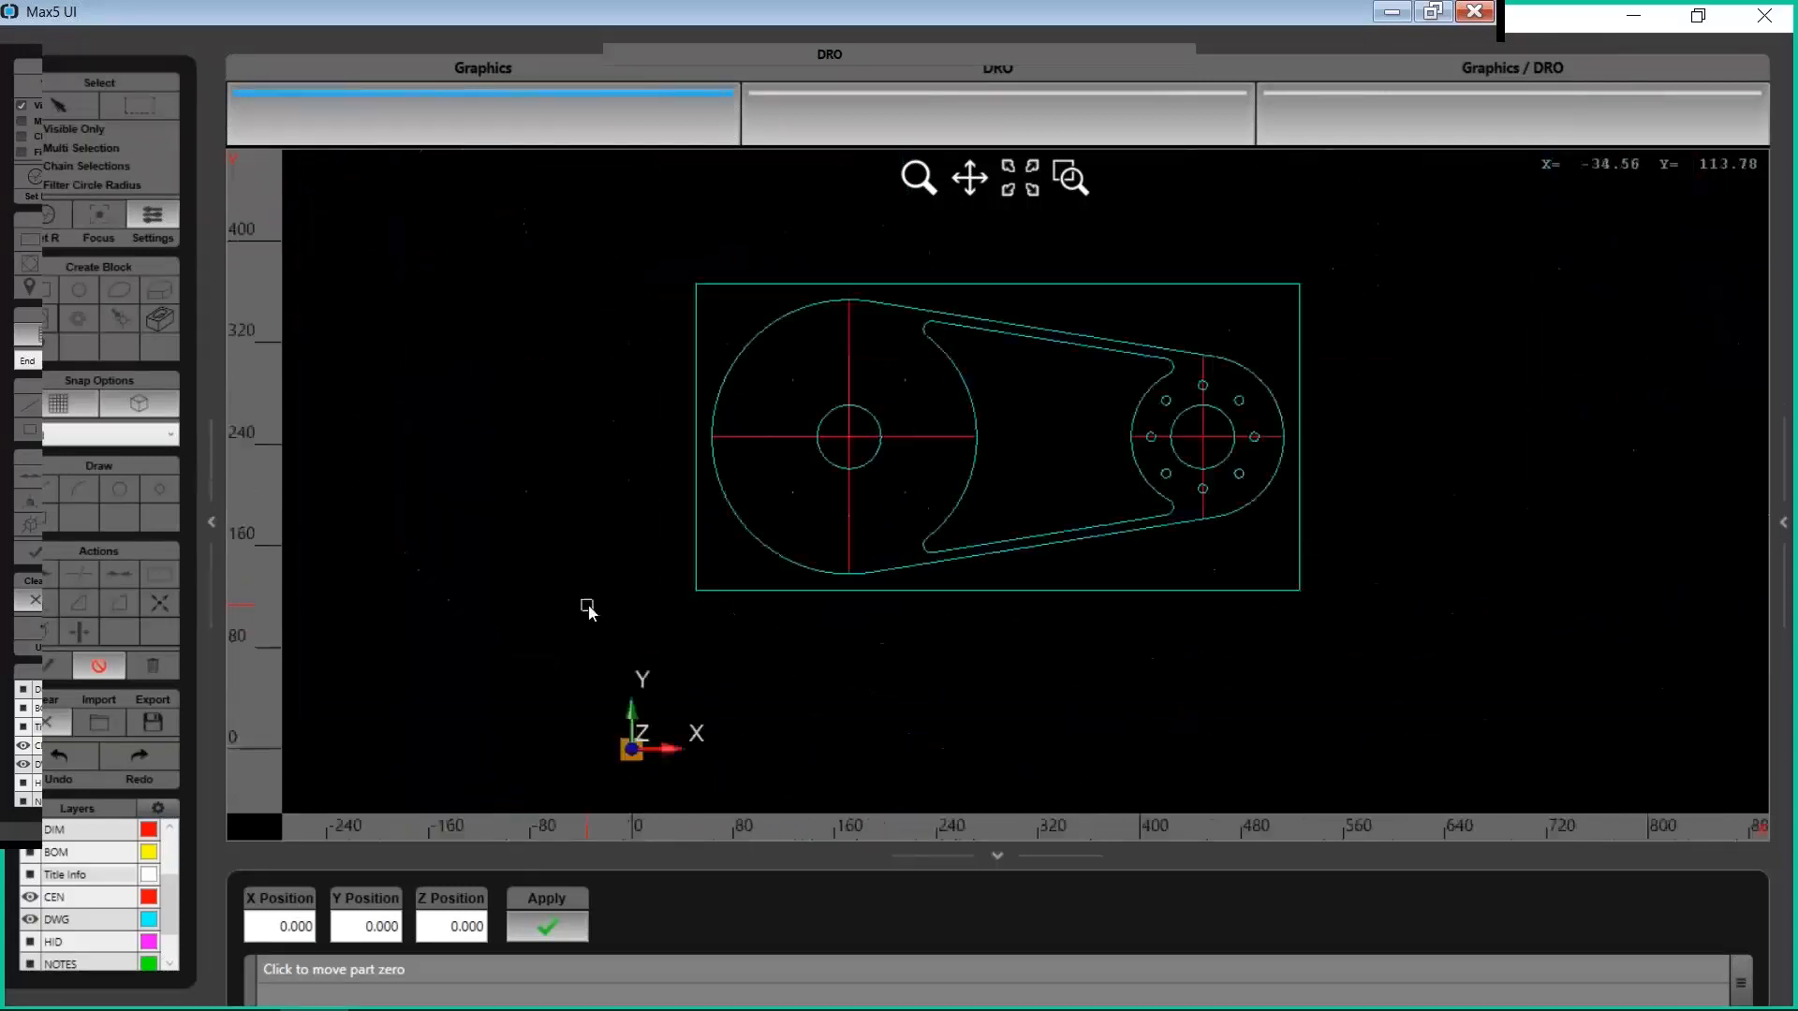
scroll(885, 534, up, 5)
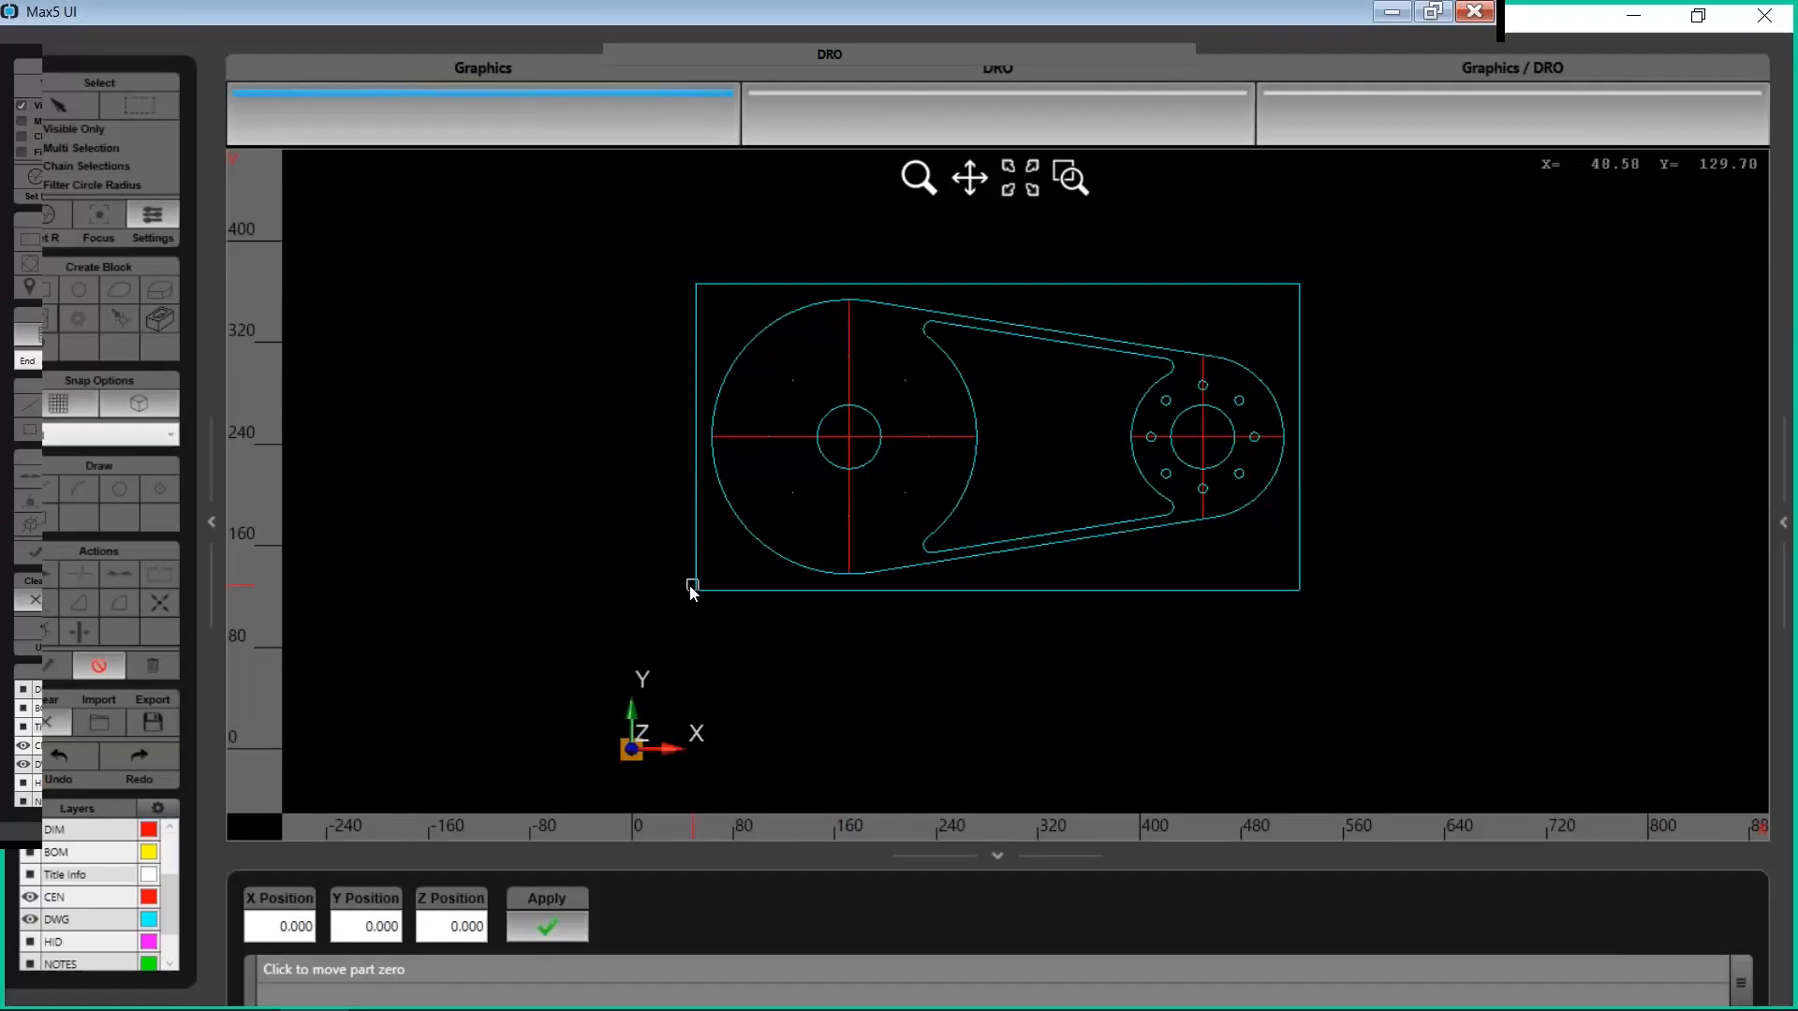
scroll(689, 587, up, 1)
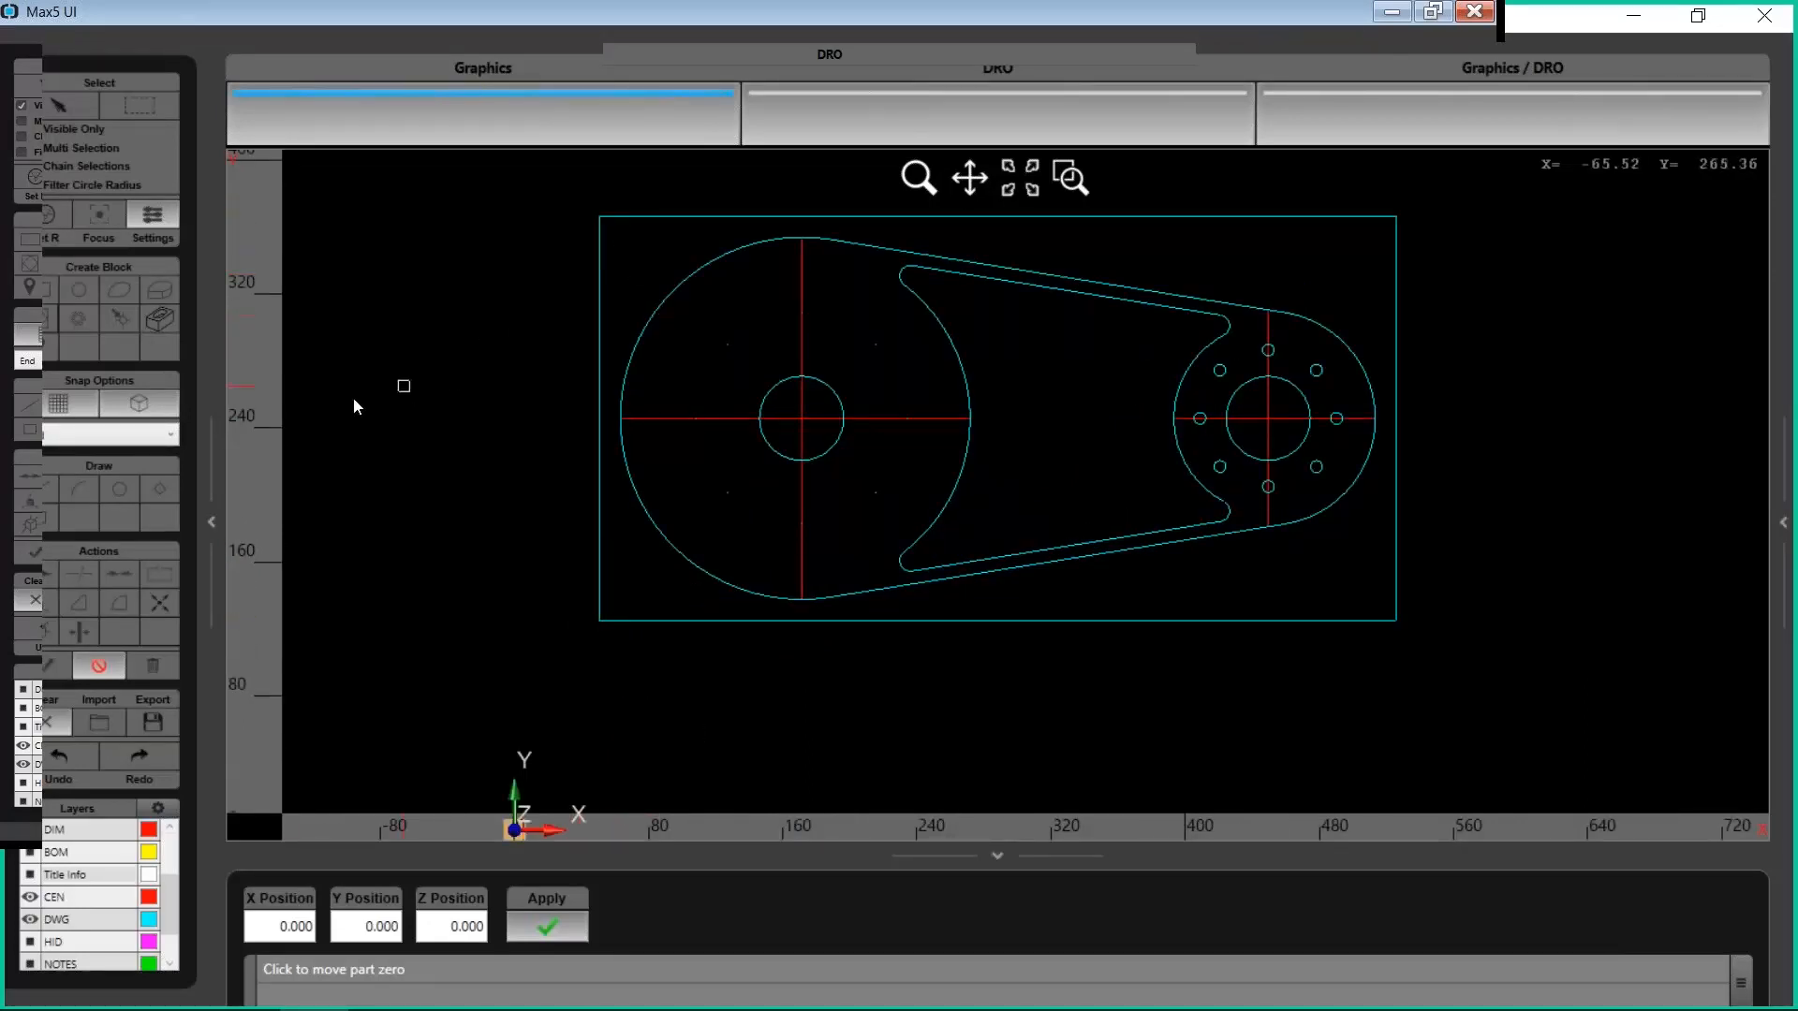
click(143, 403)
click(147, 433)
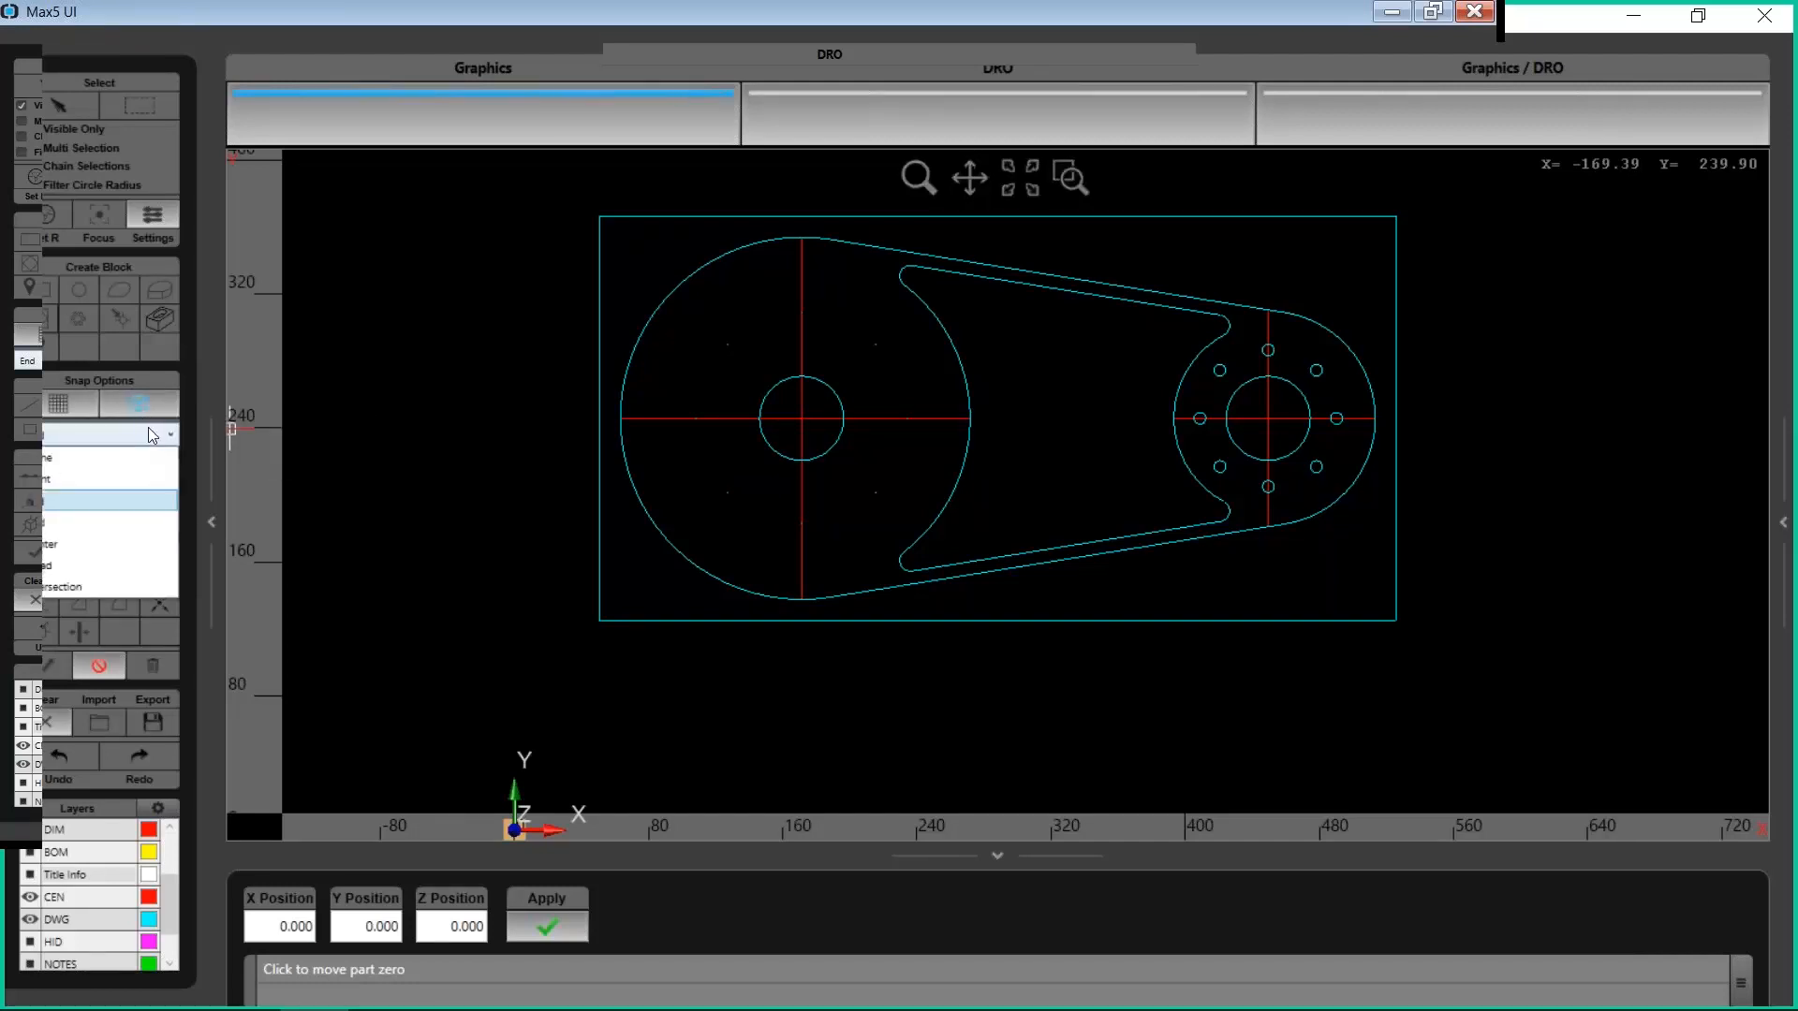
click(43, 504)
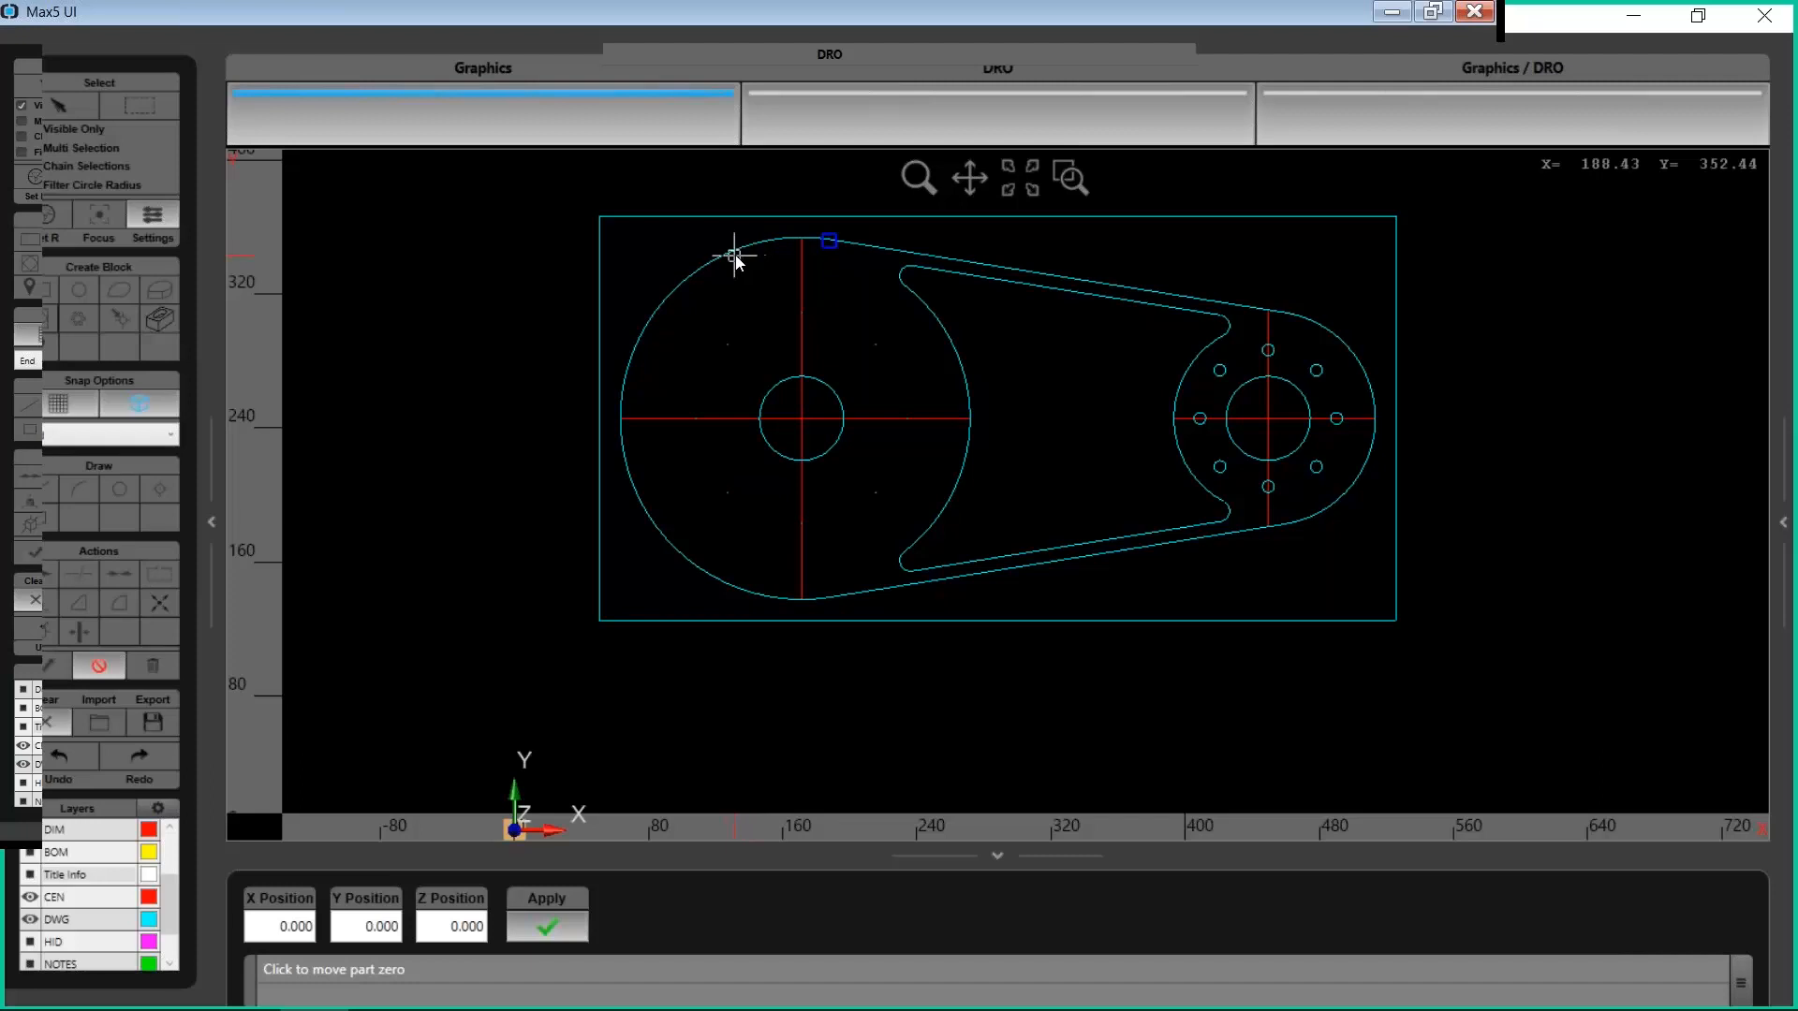
Move part zero to the upper-left corner of the outer rectangle
scroll(803, 249, up, 1)
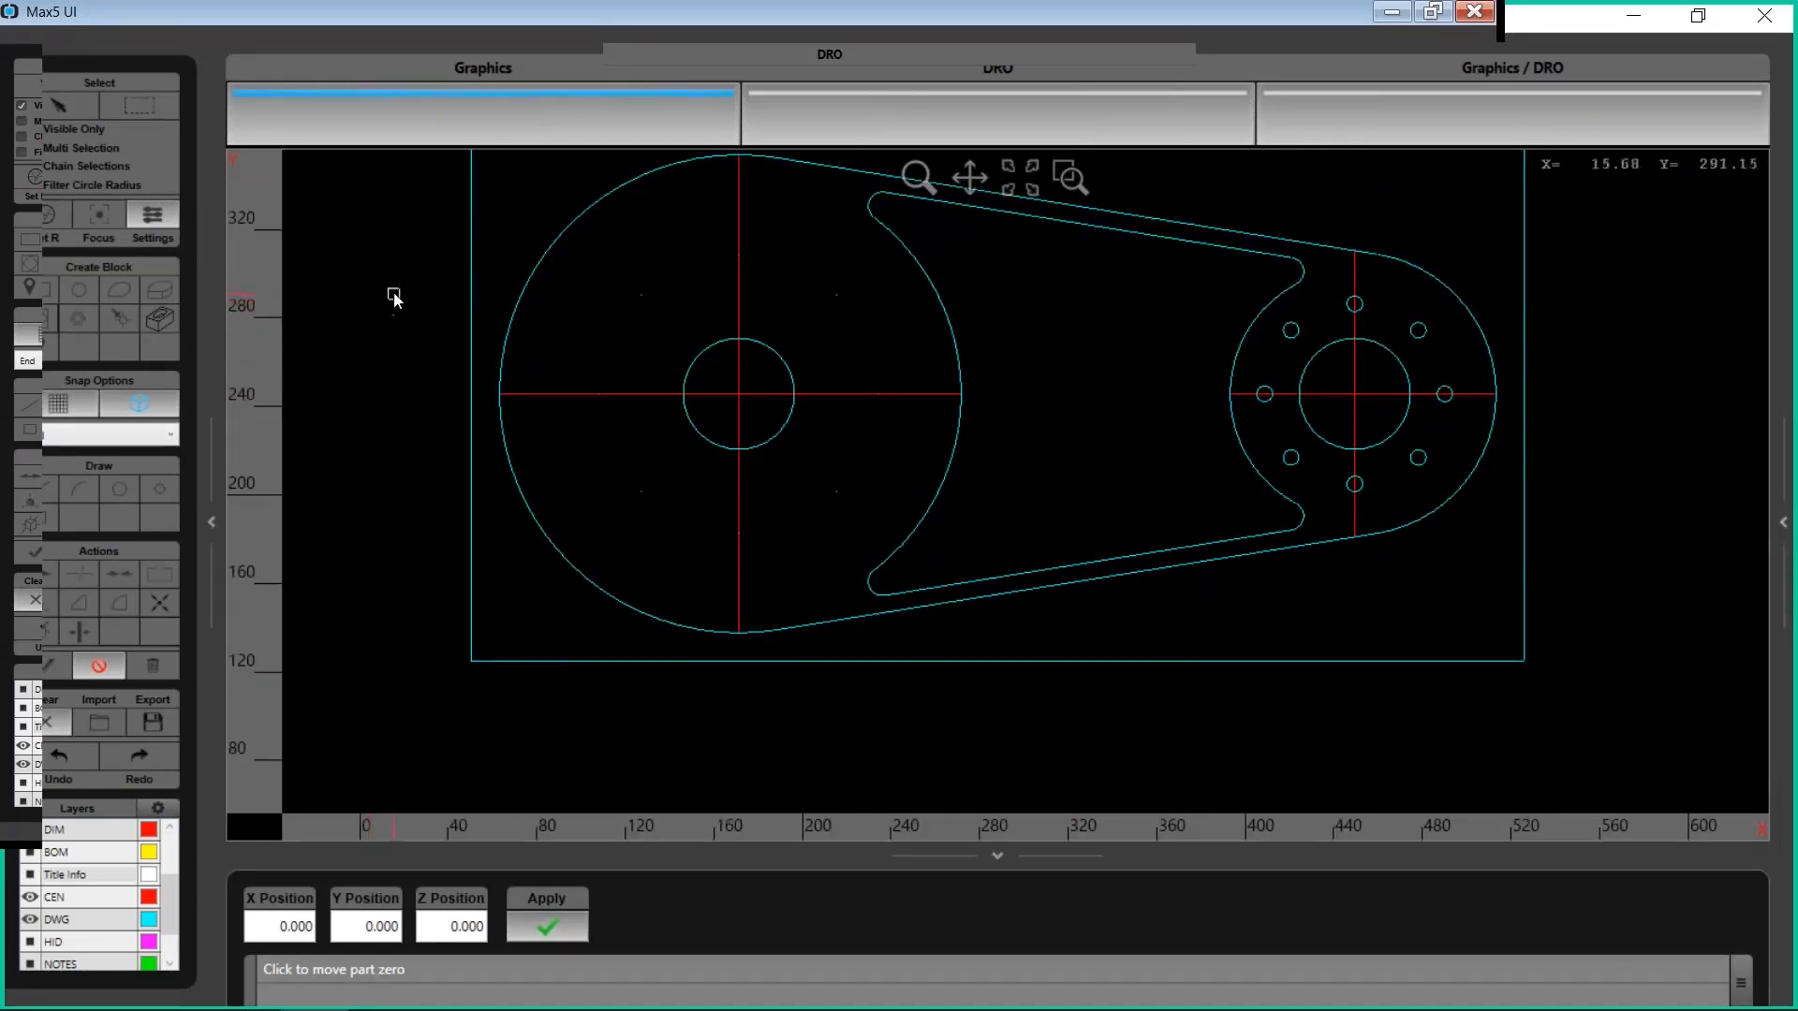
scroll(384, 304, down, 2)
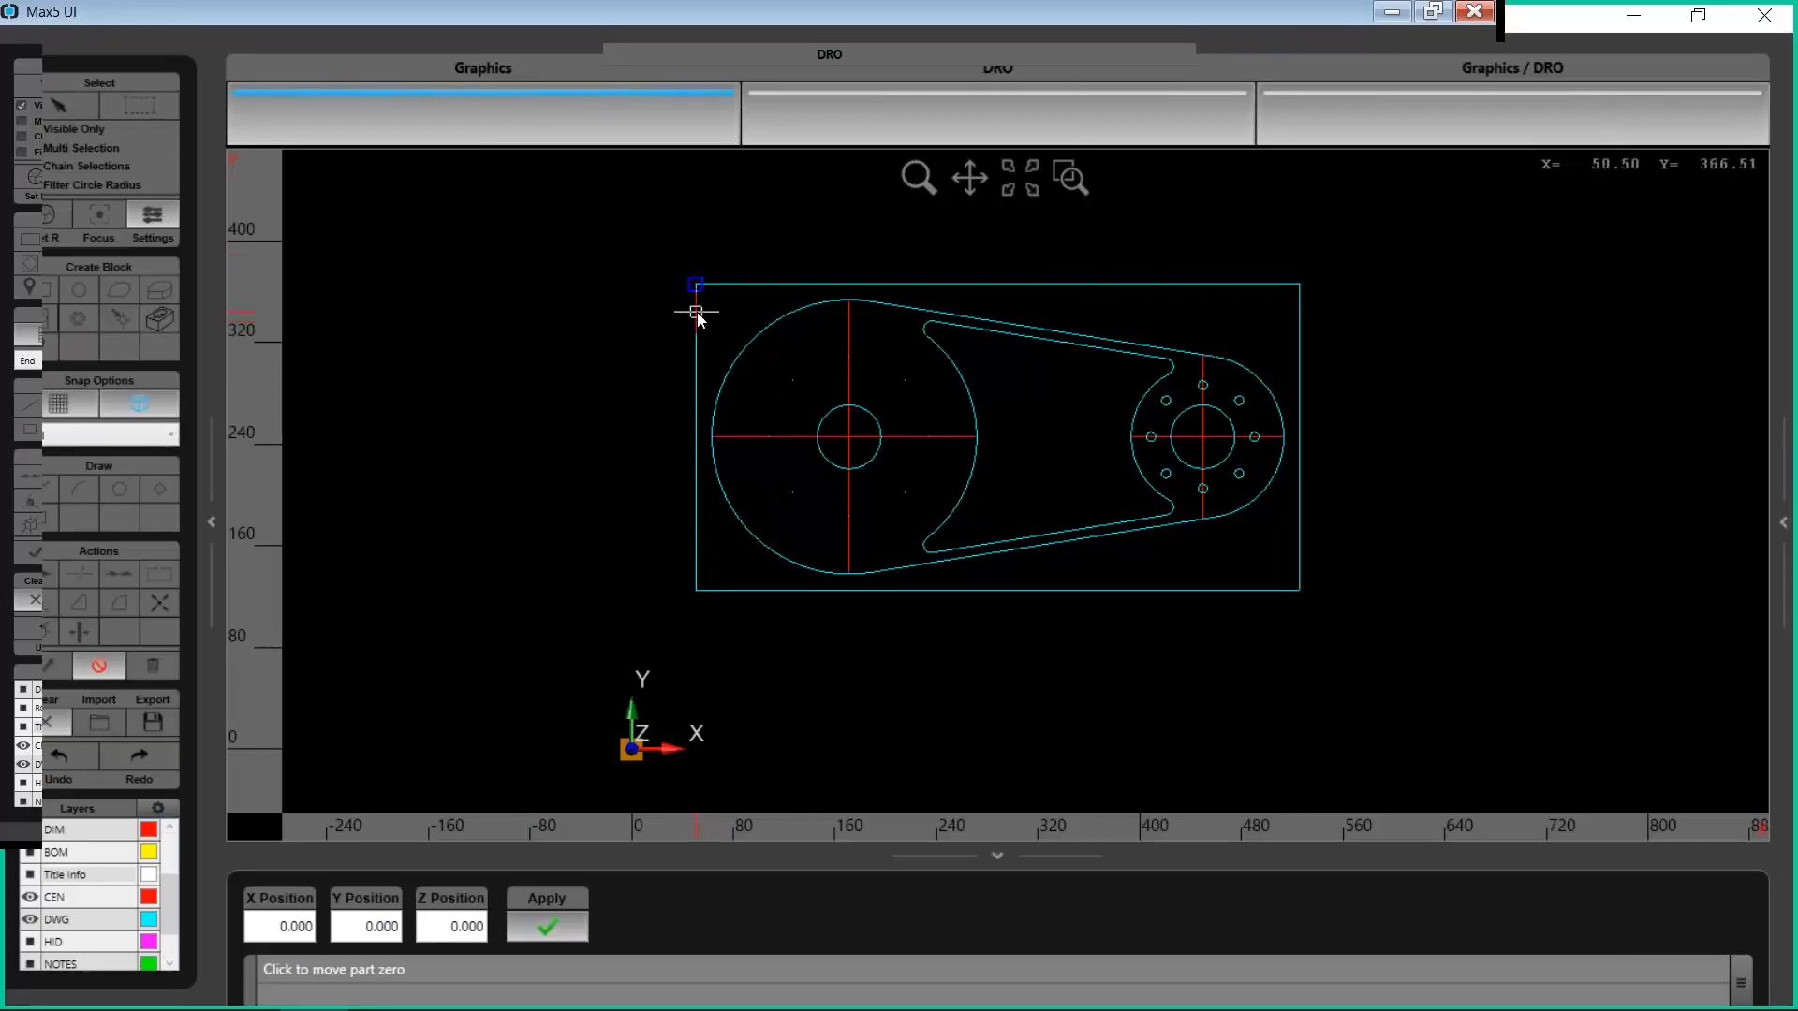
click(696, 285)
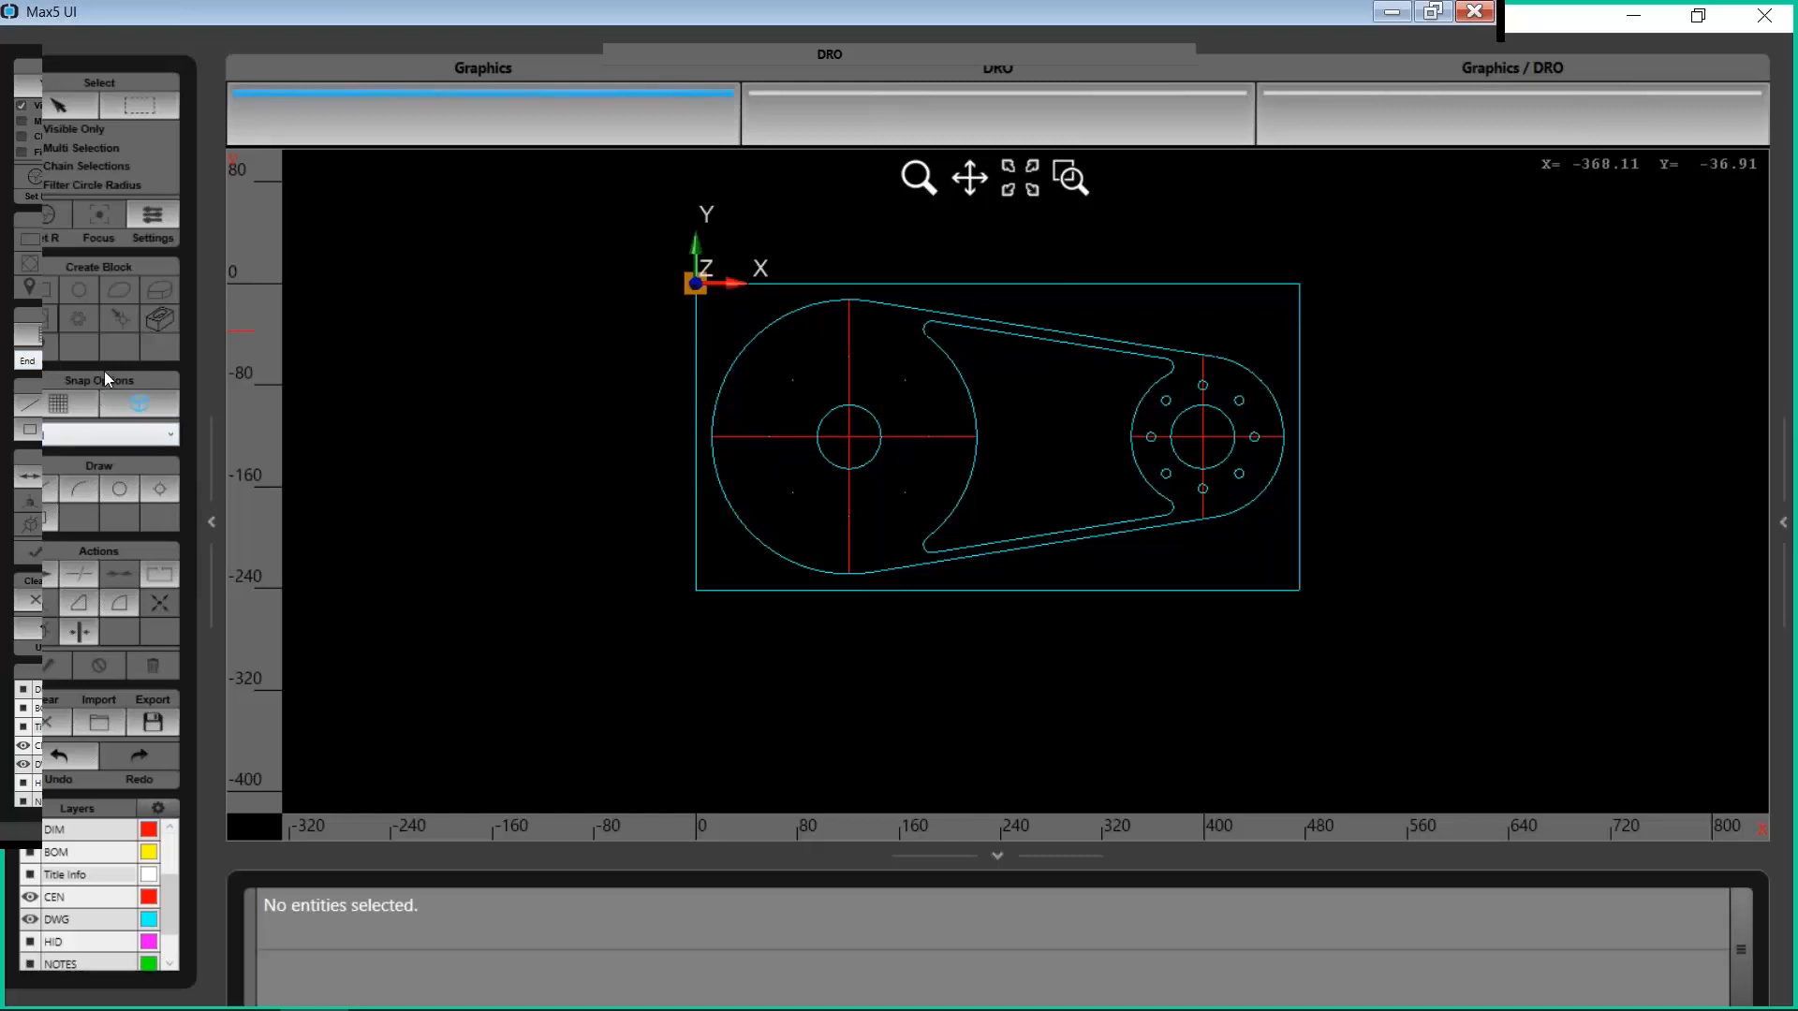
Select the upper edge line of the outer rectangle and turn off entity snapping
click(64, 102)
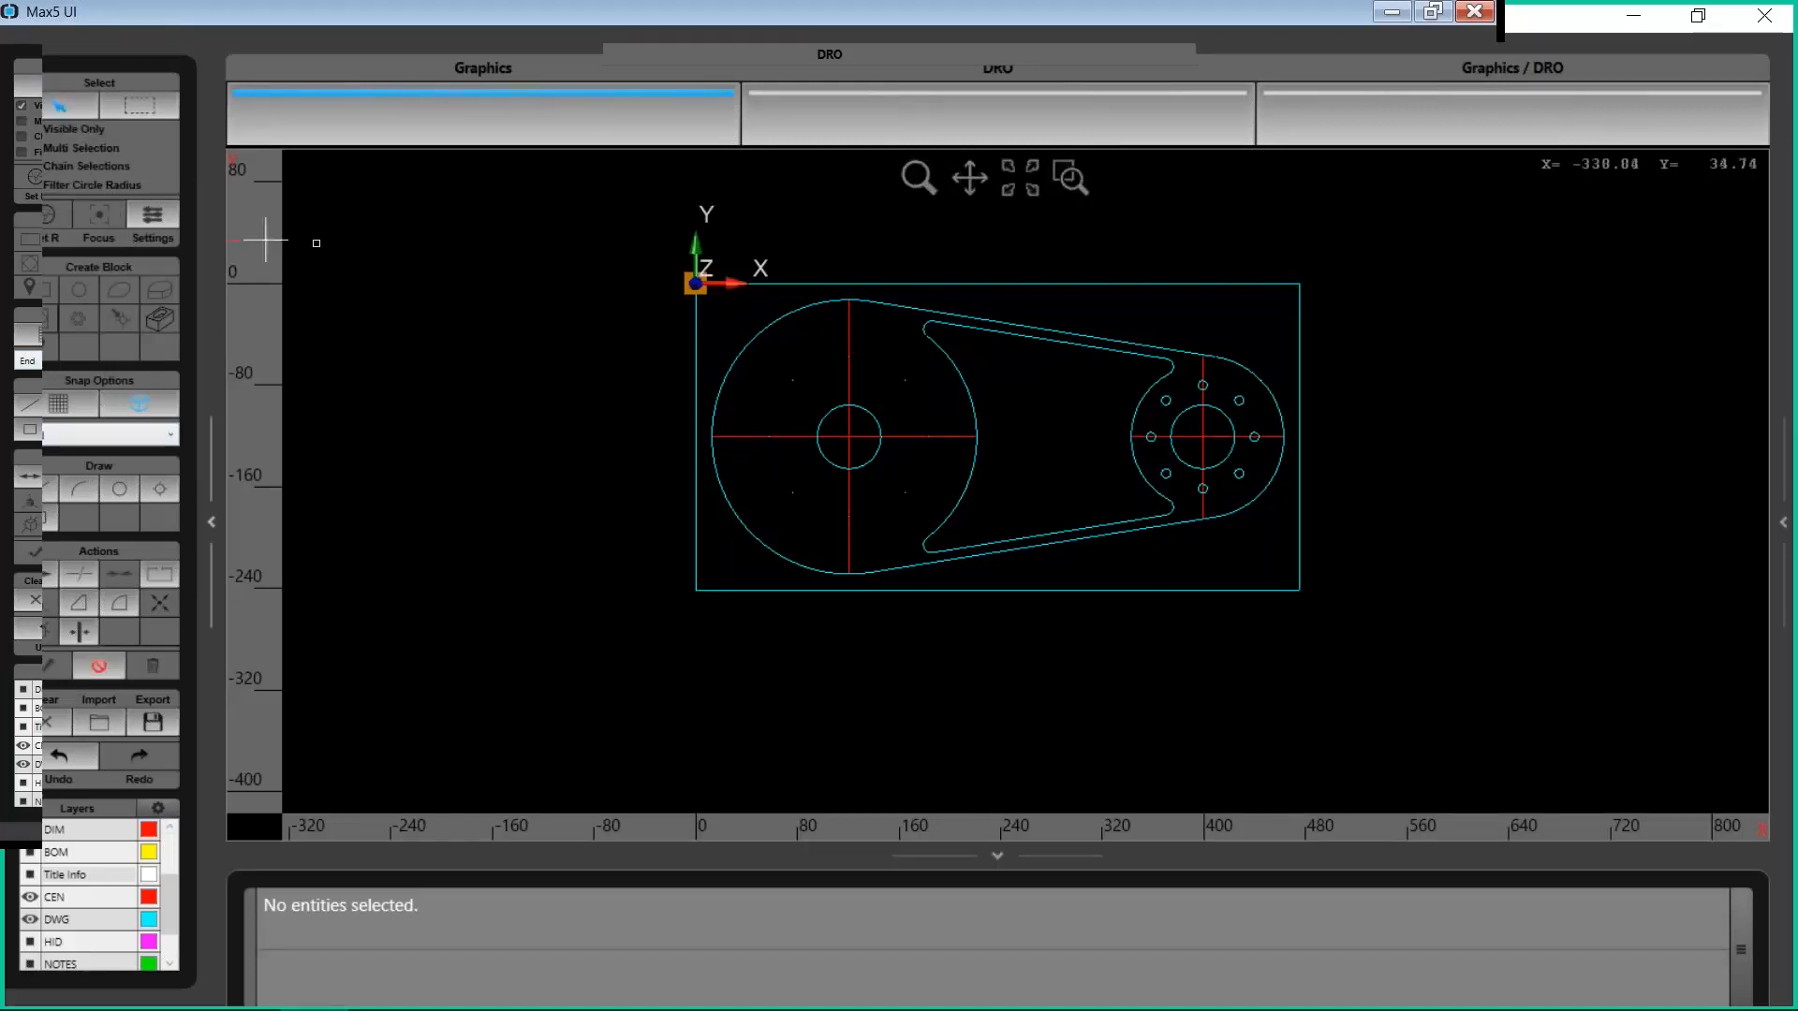
click(915, 286)
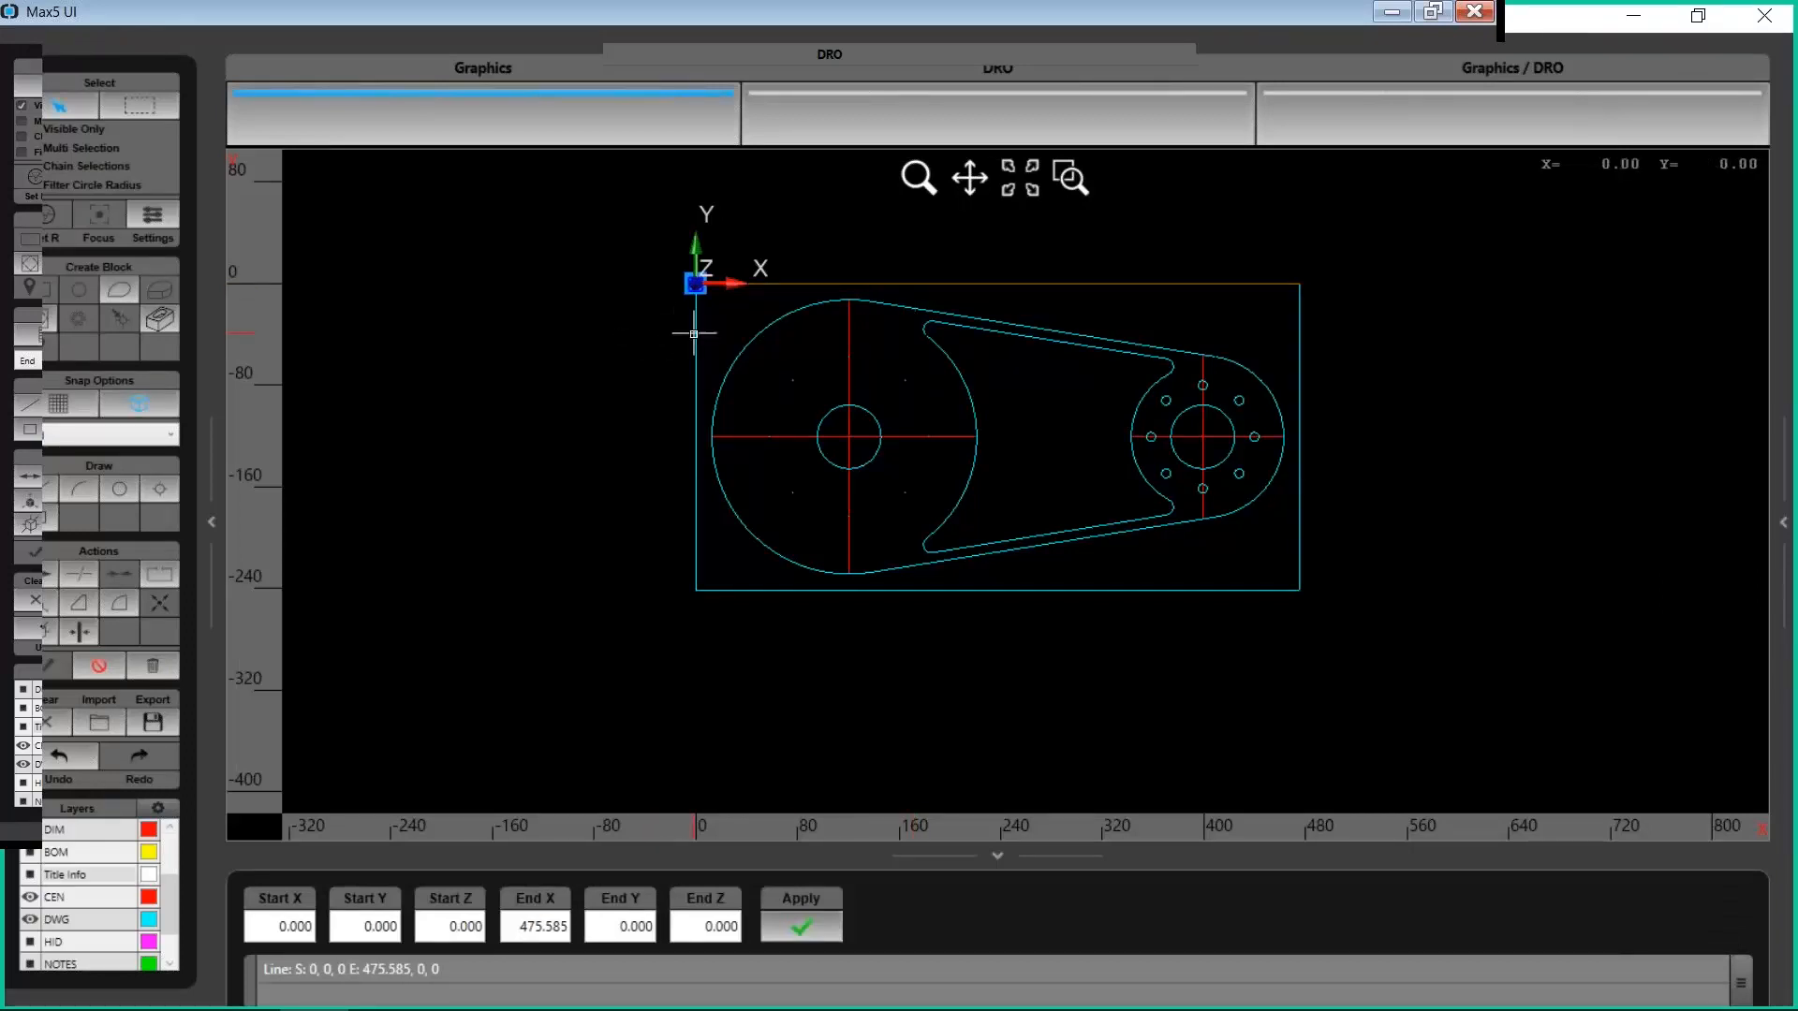
click(137, 402)
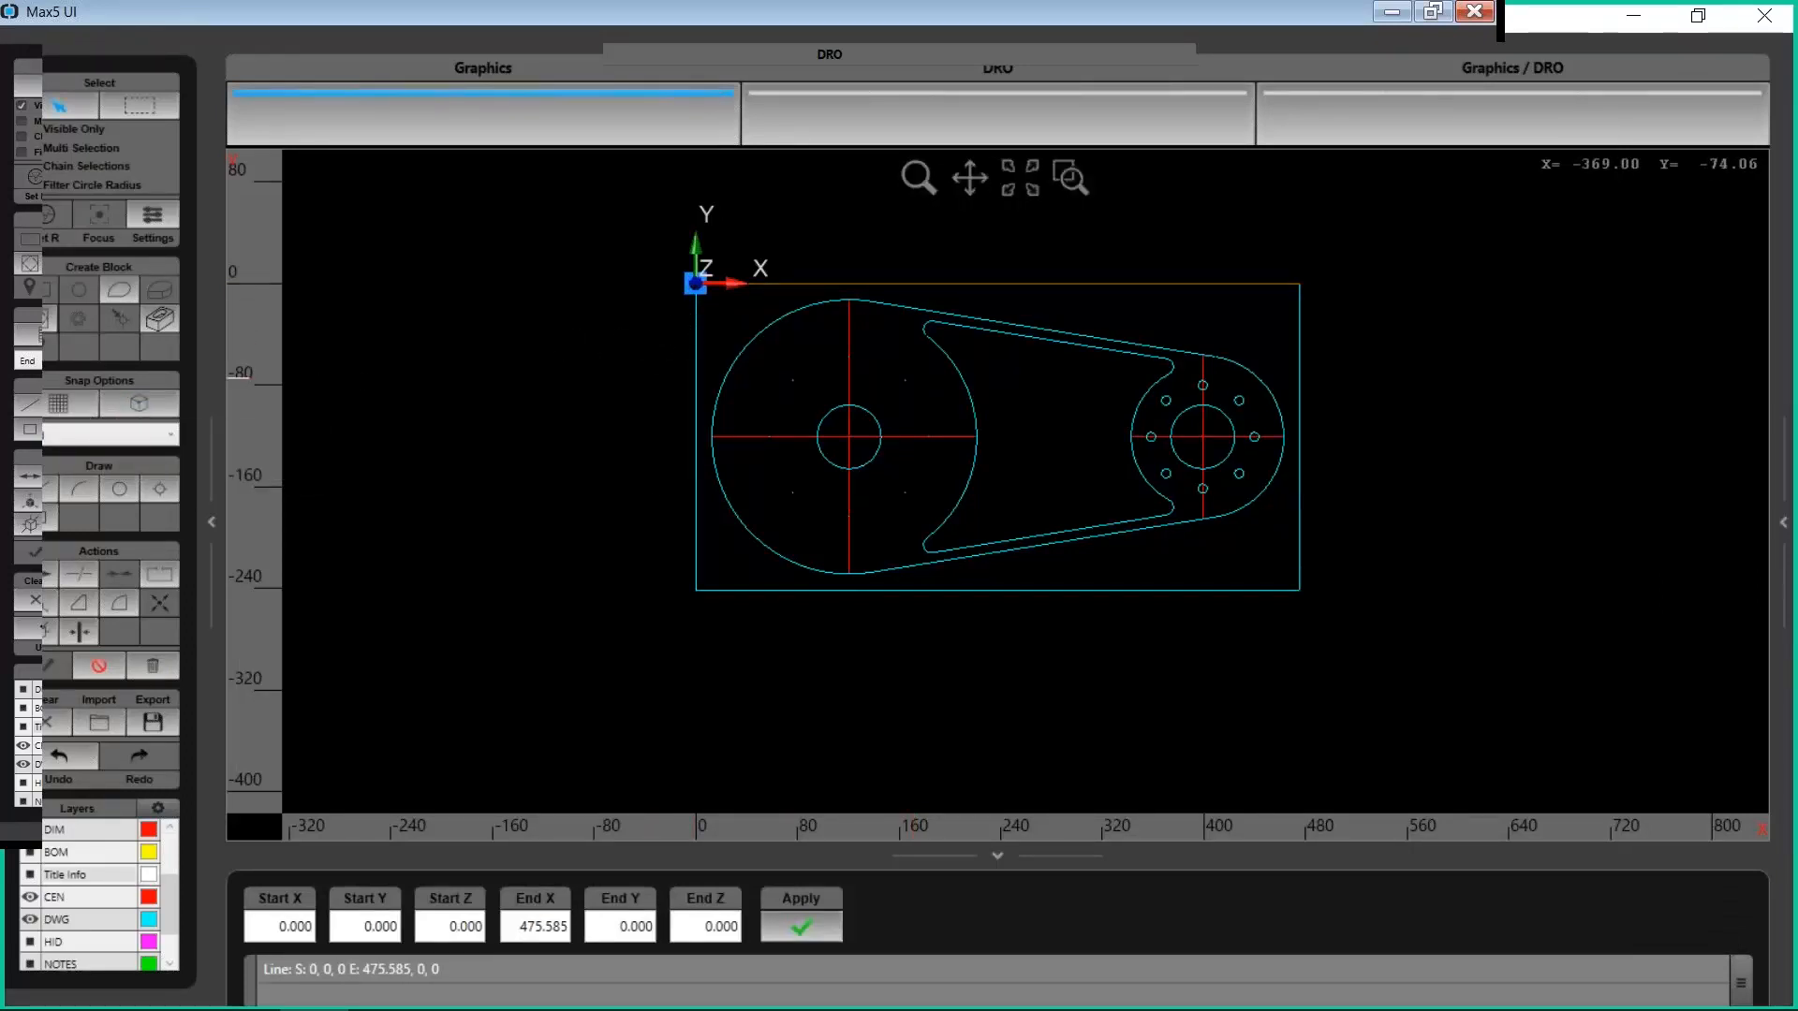
click(703, 335)
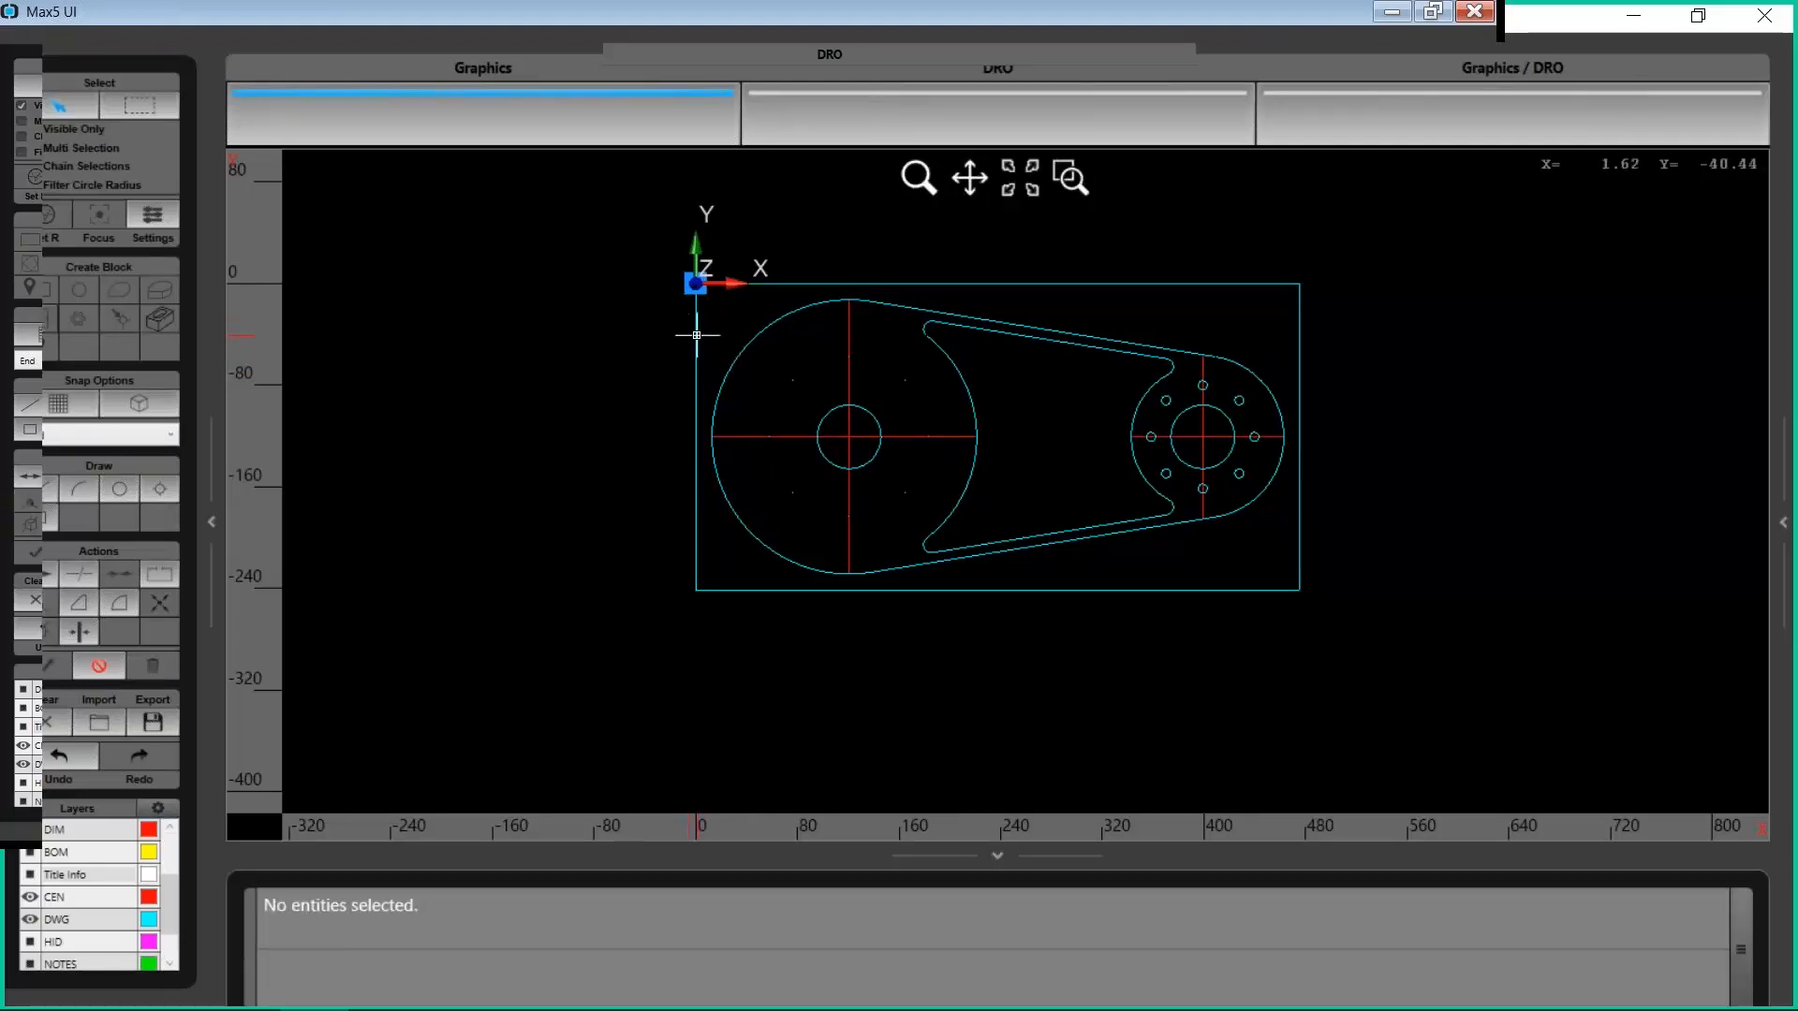
click(697, 334)
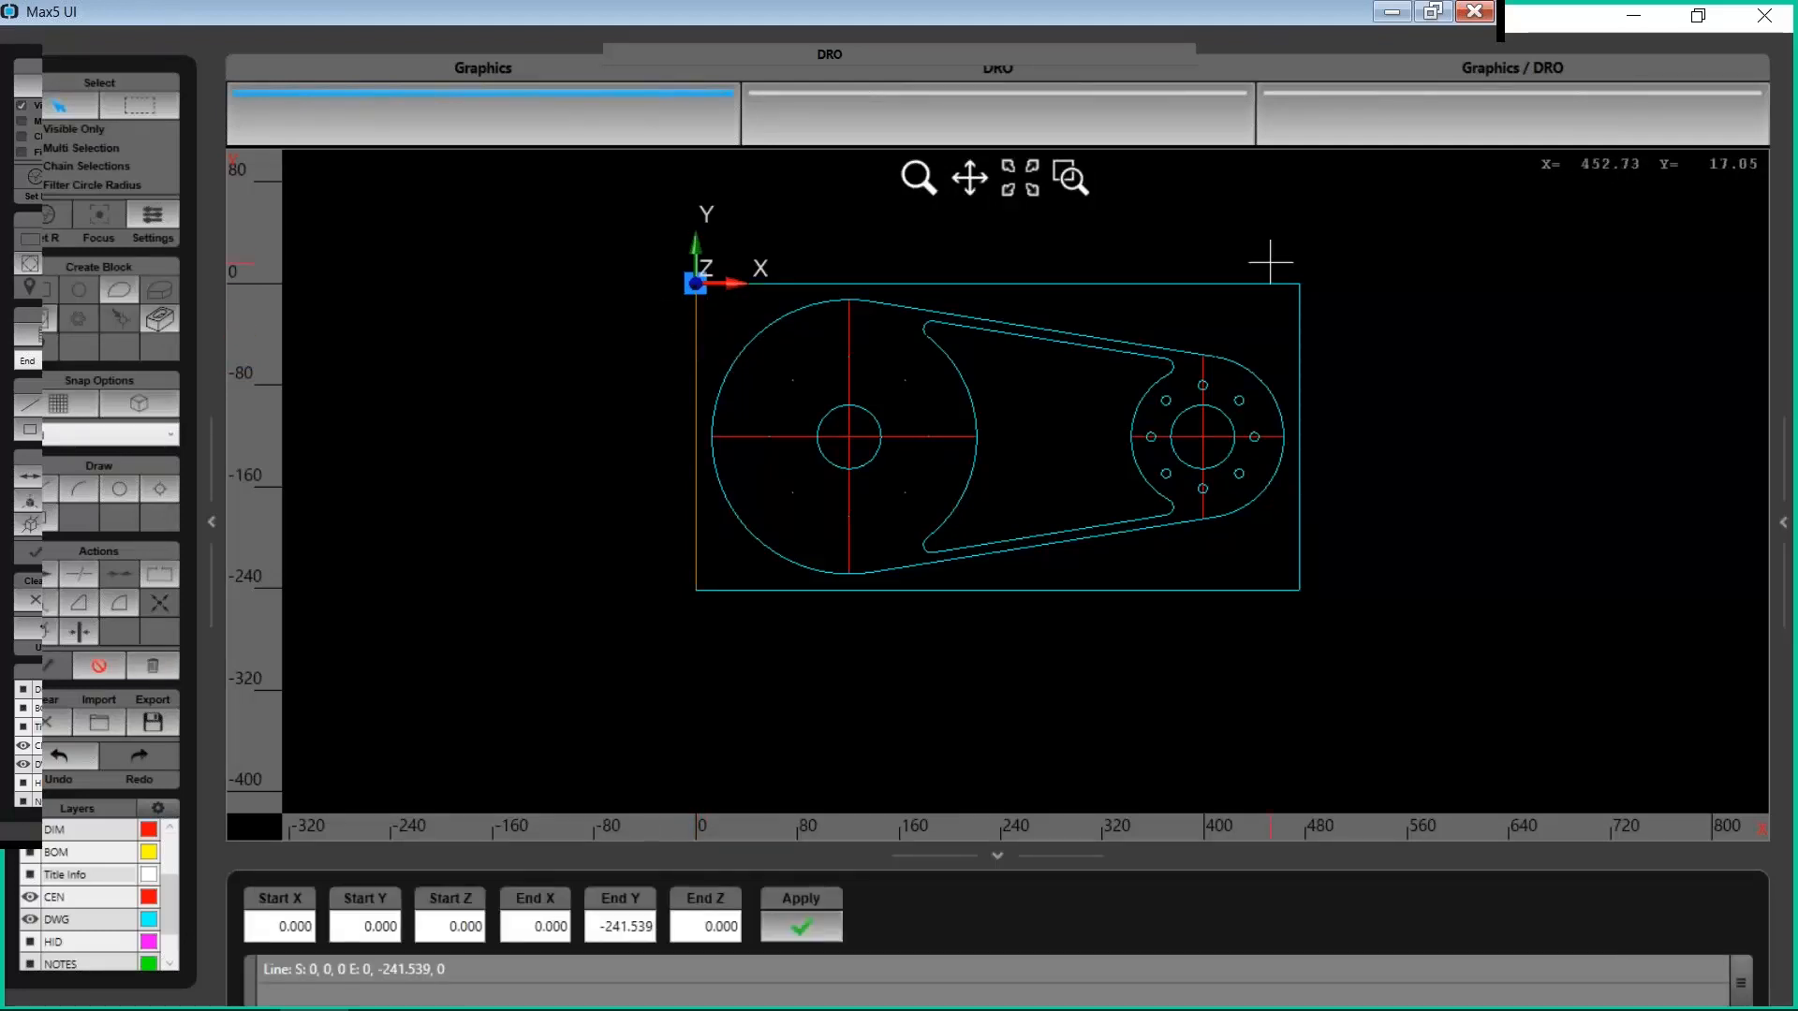
click(1004, 280)
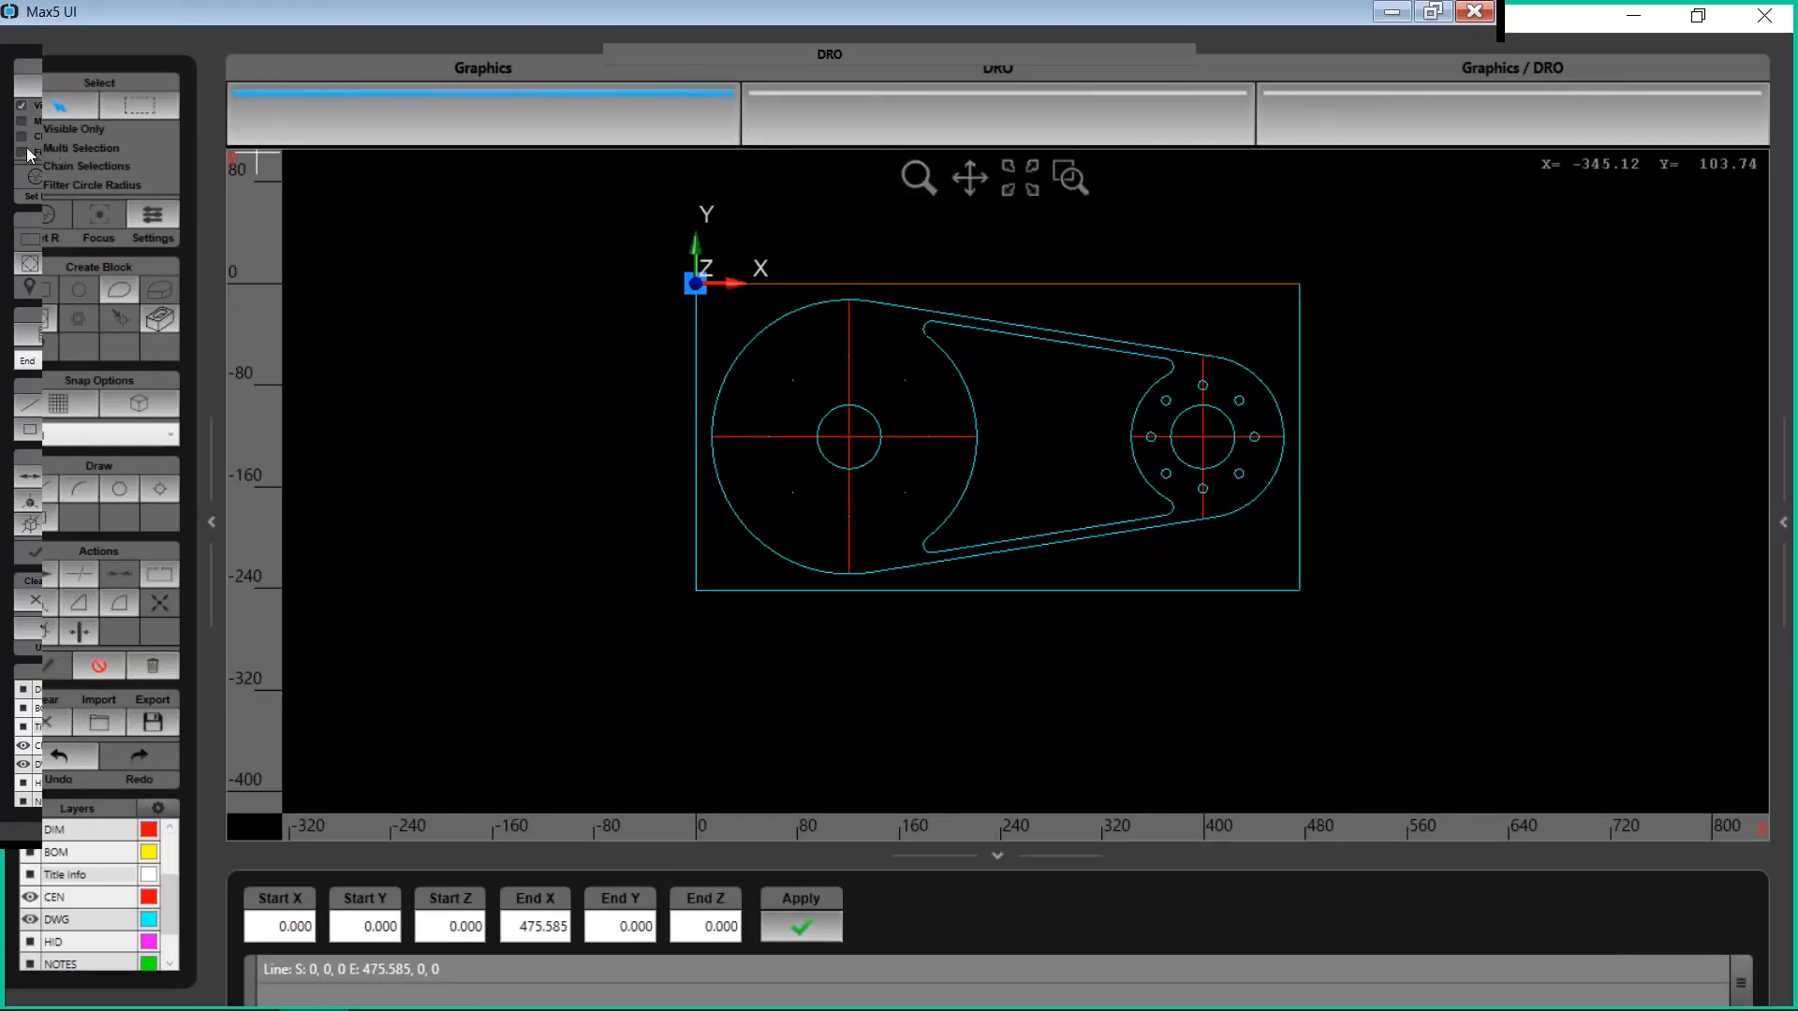
click(695, 327)
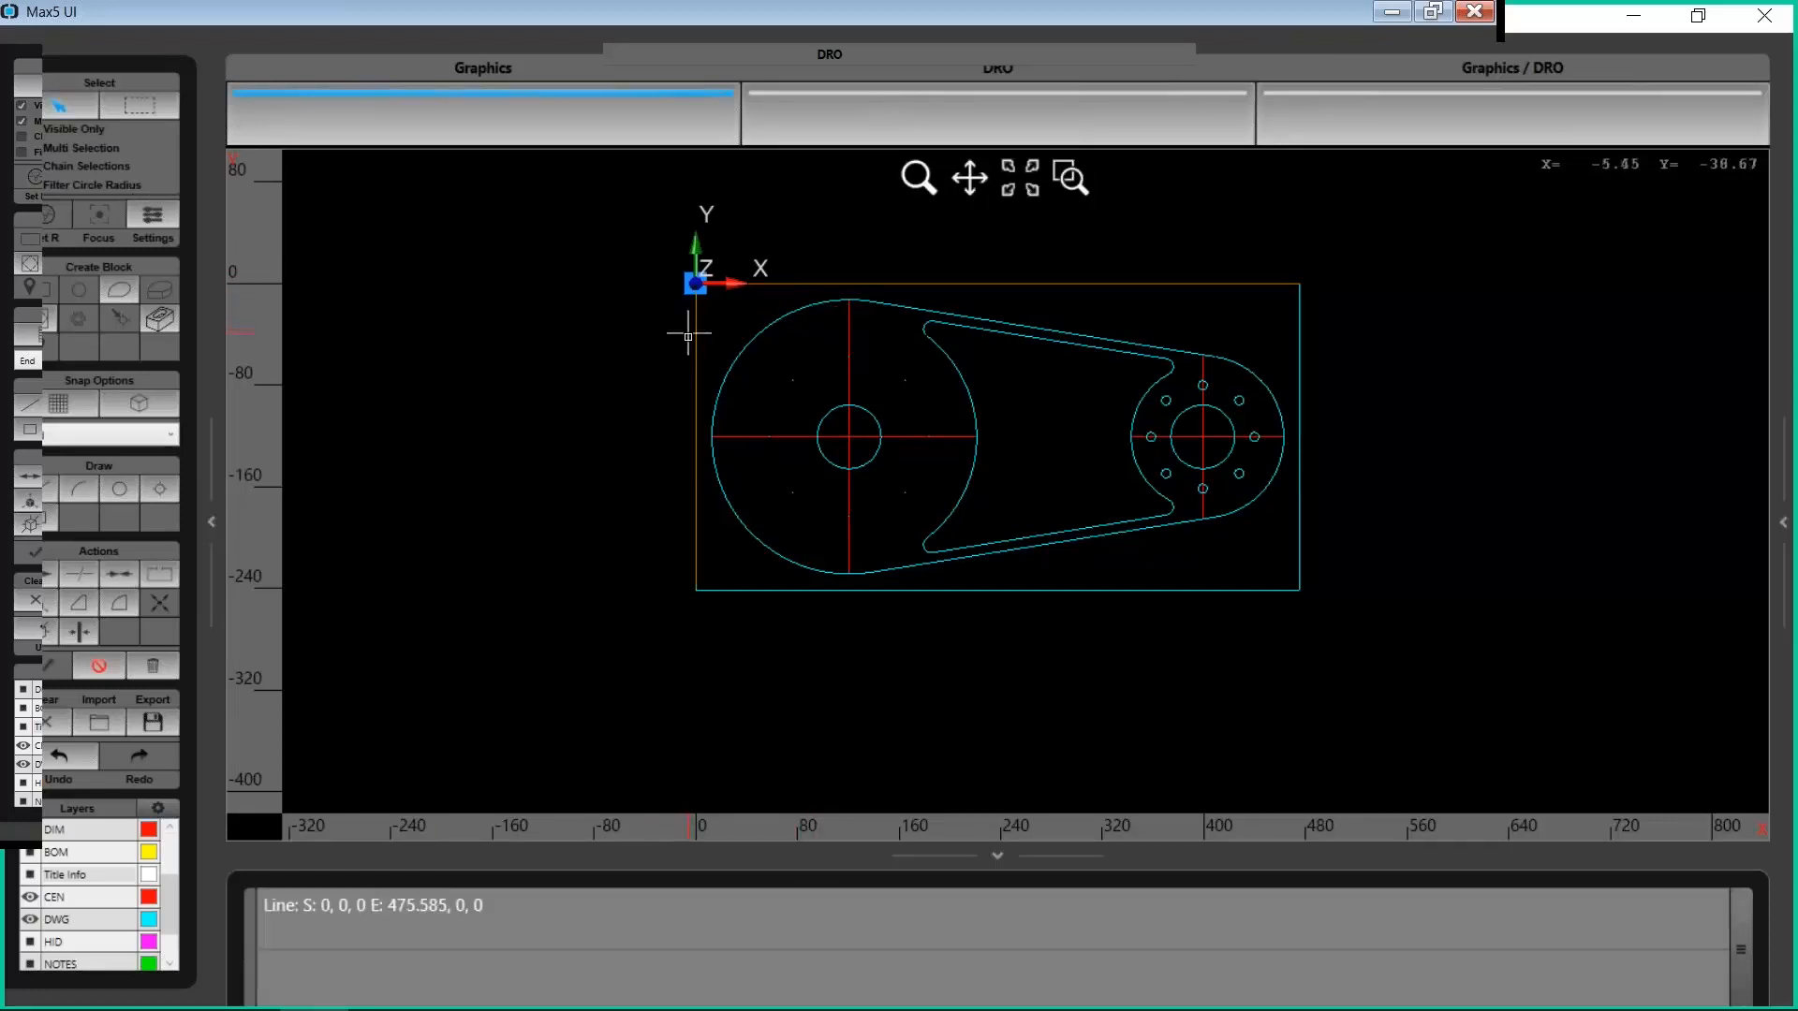
click(734, 589)
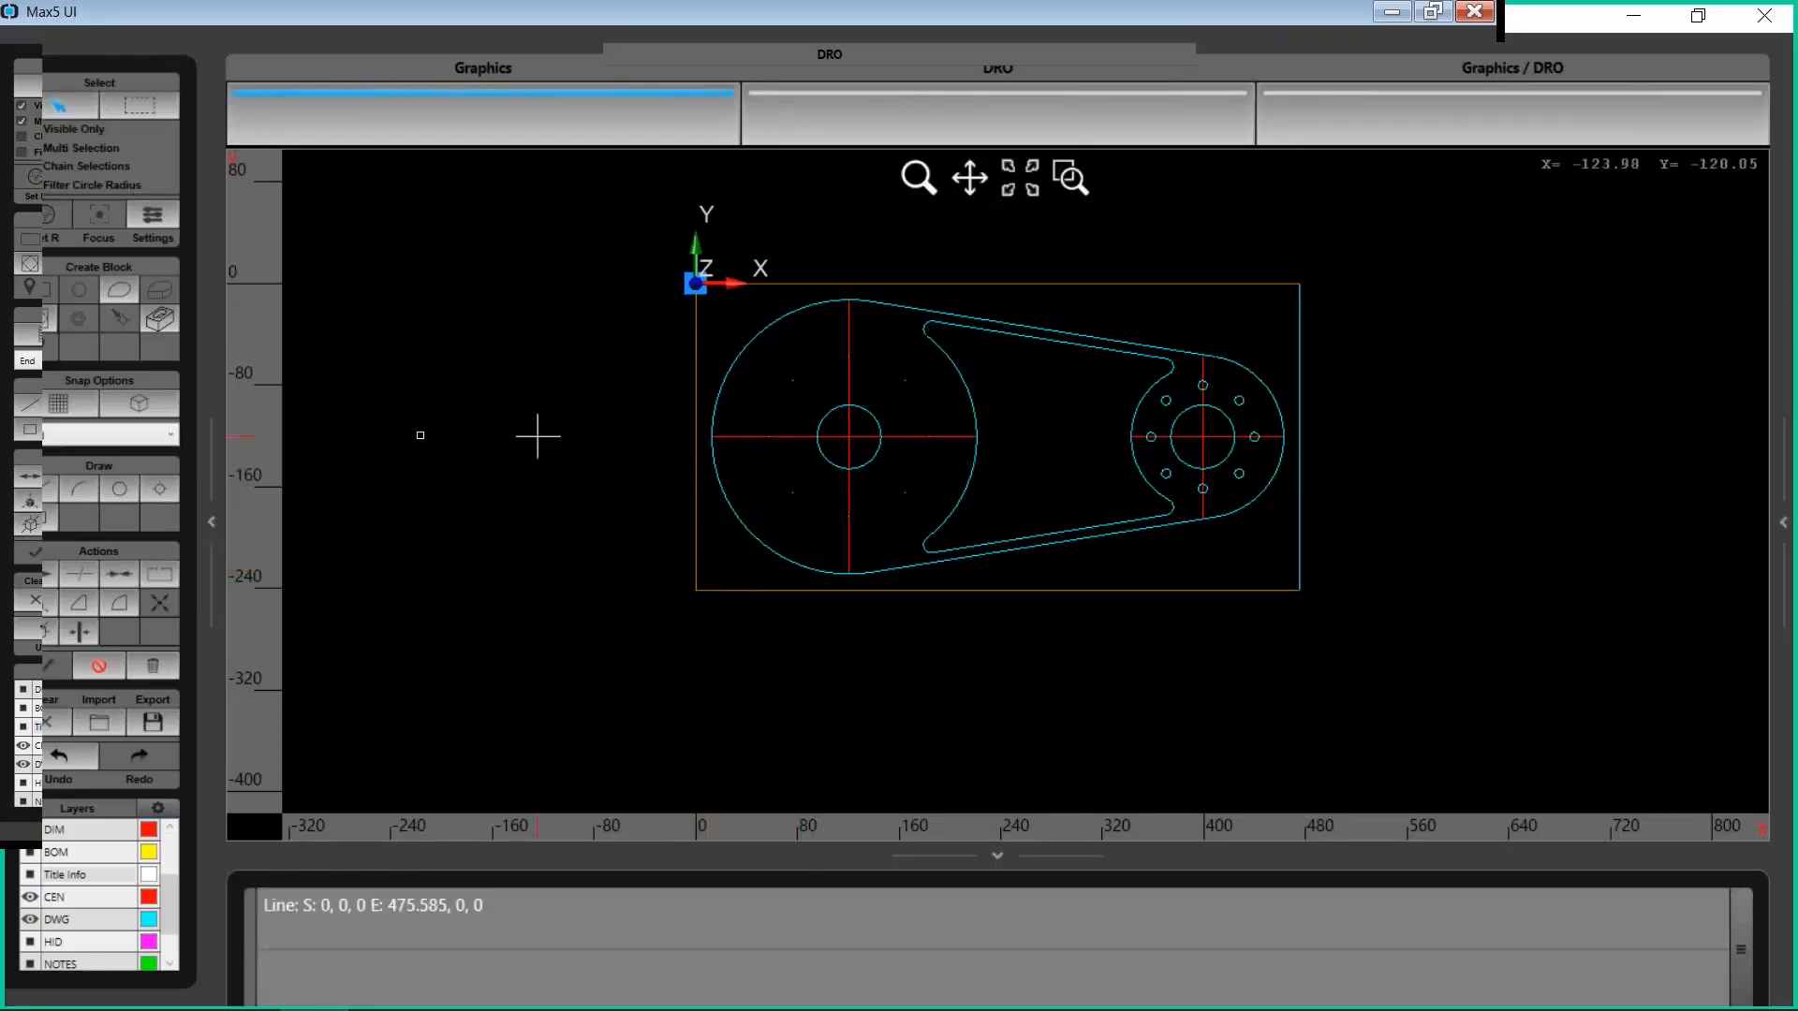
click(108, 667)
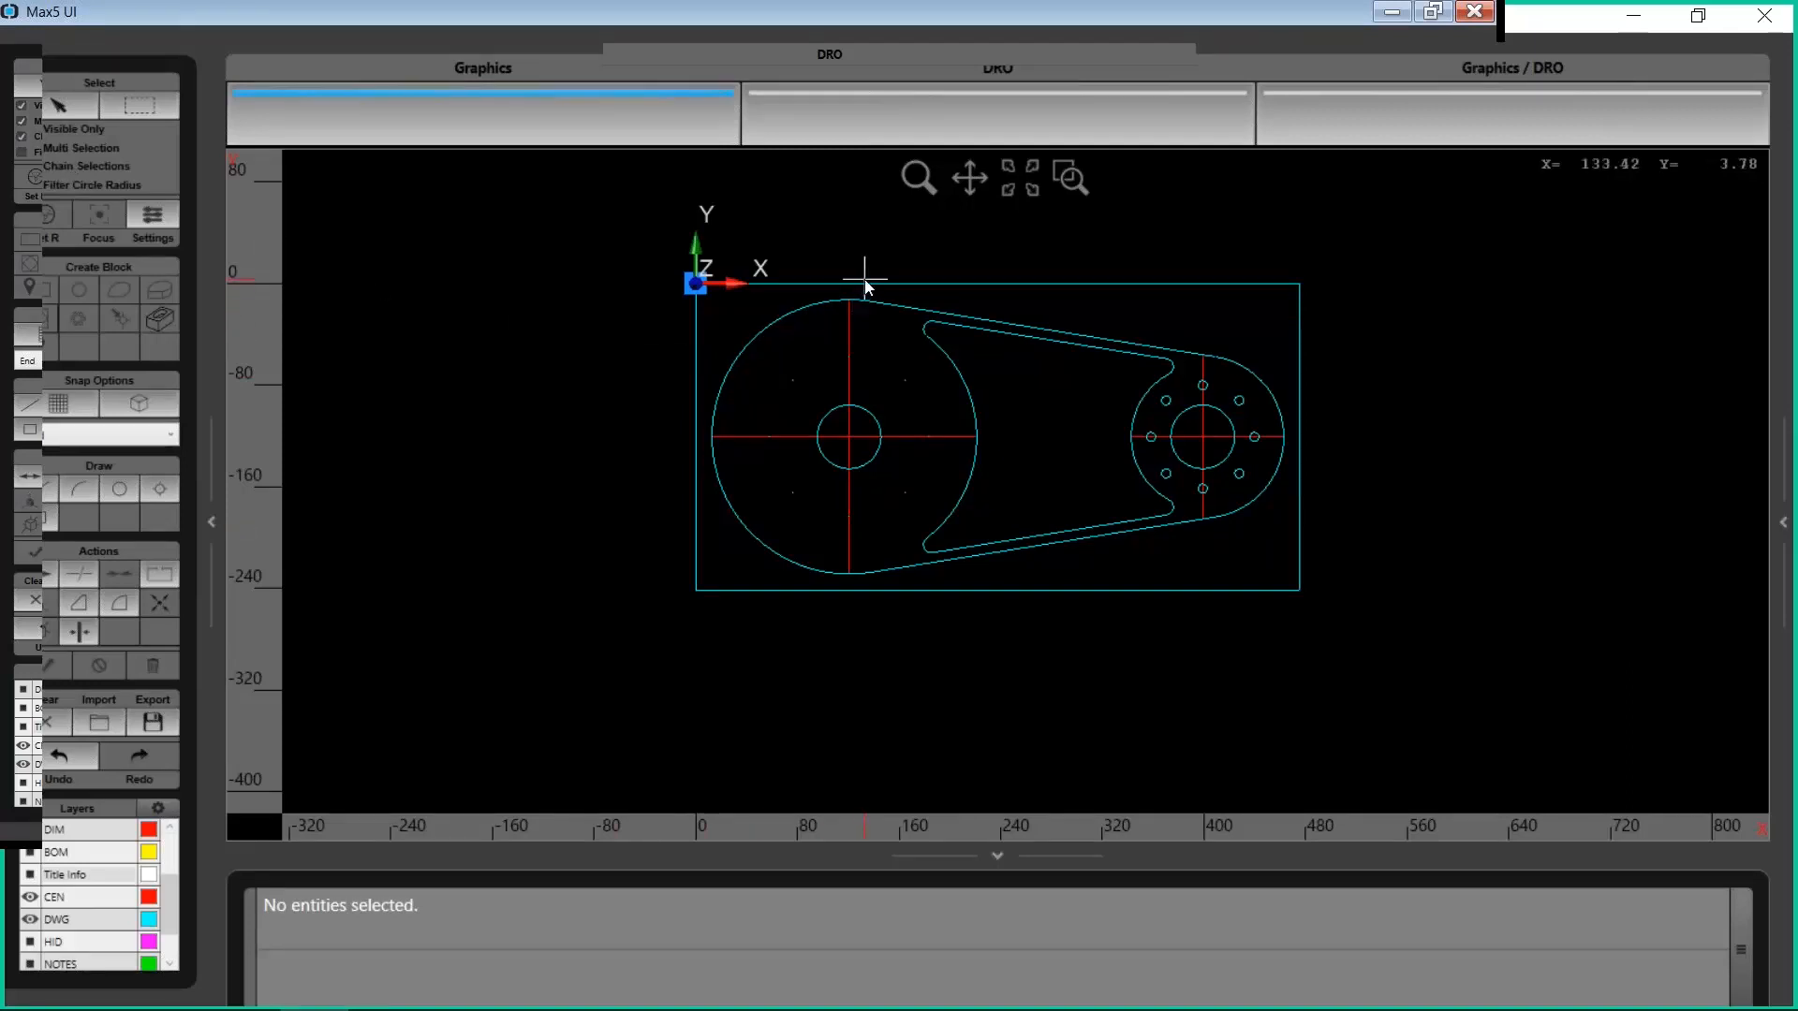
Select the whole outer rectangle as a chain and start creating a mill frame block from it
click(62, 103)
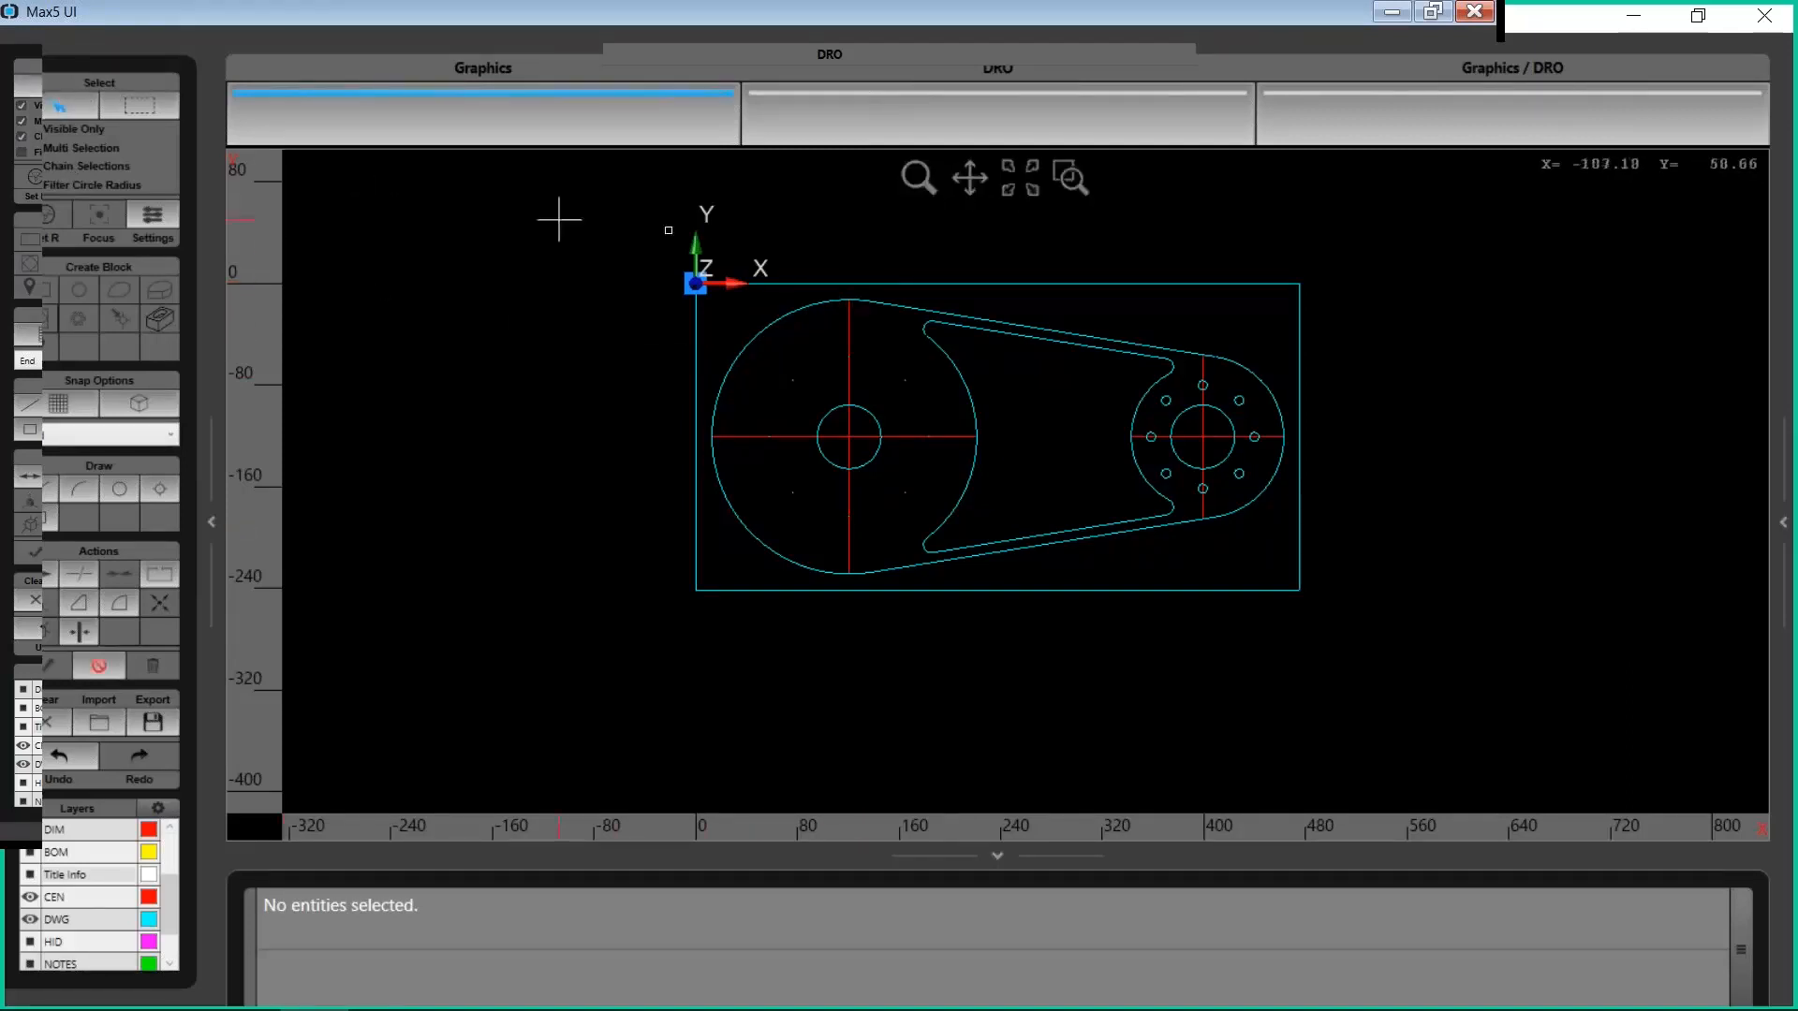
click(984, 280)
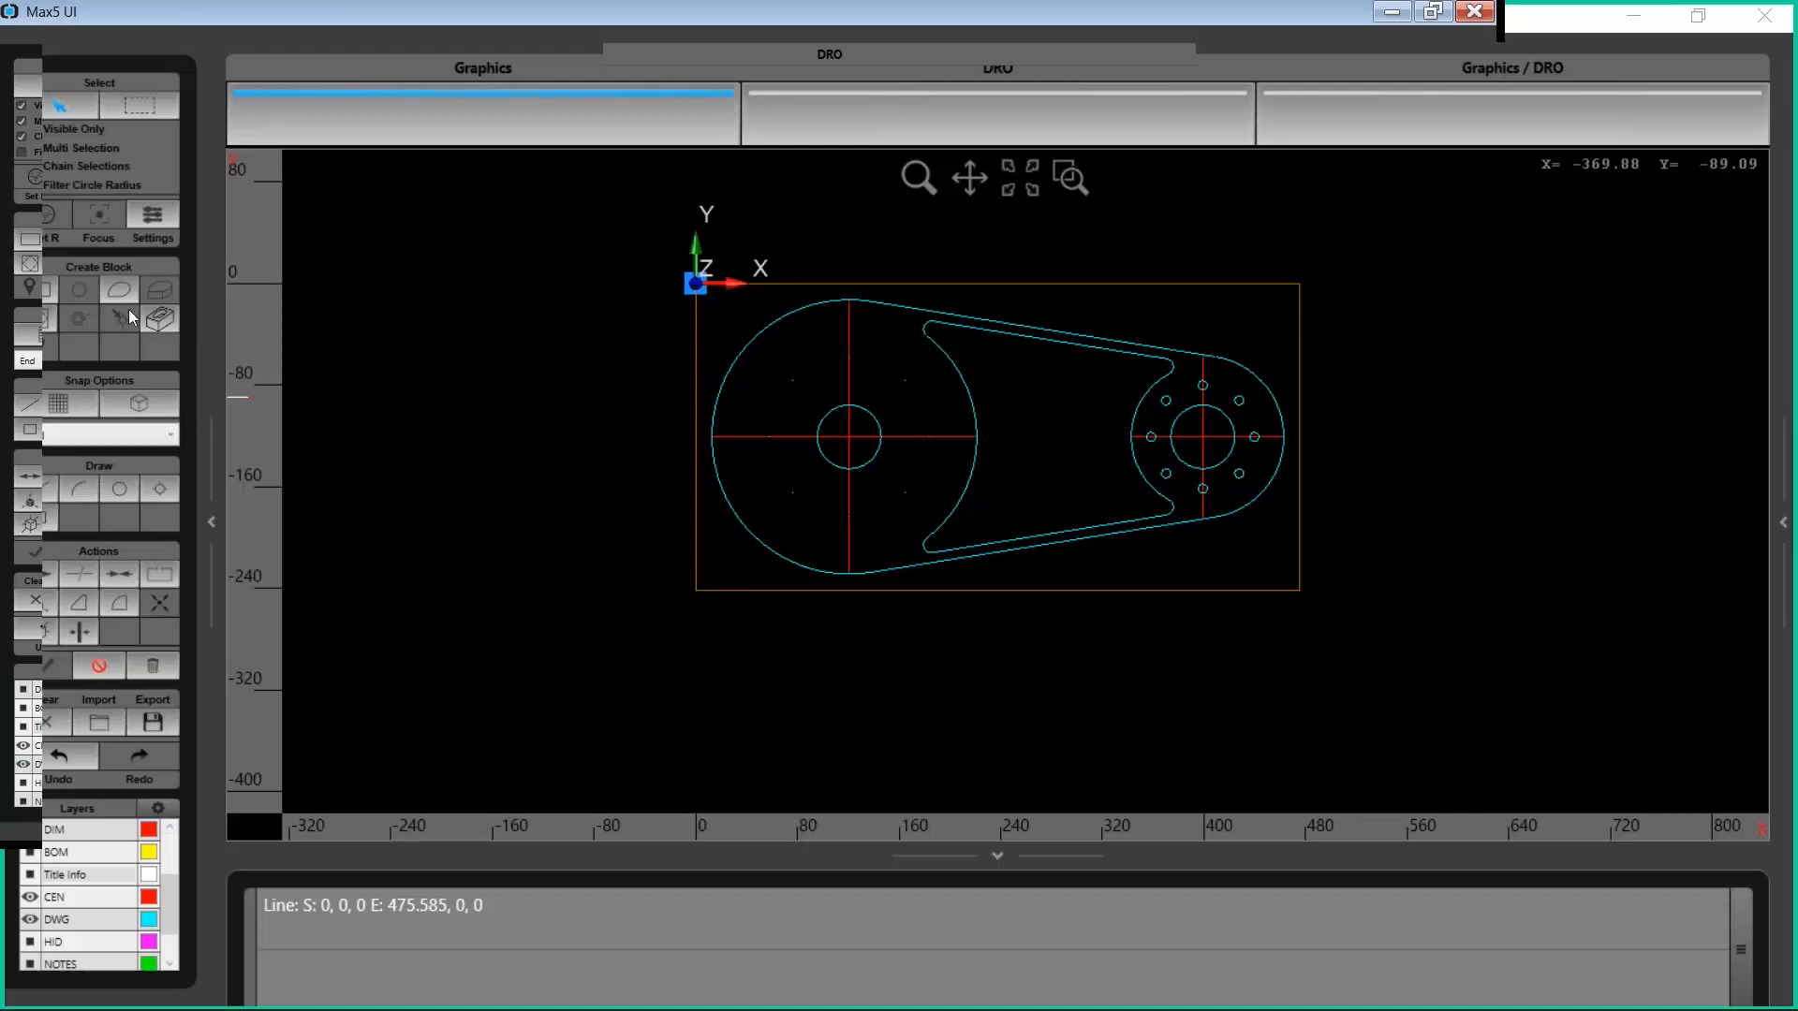
click(41, 287)
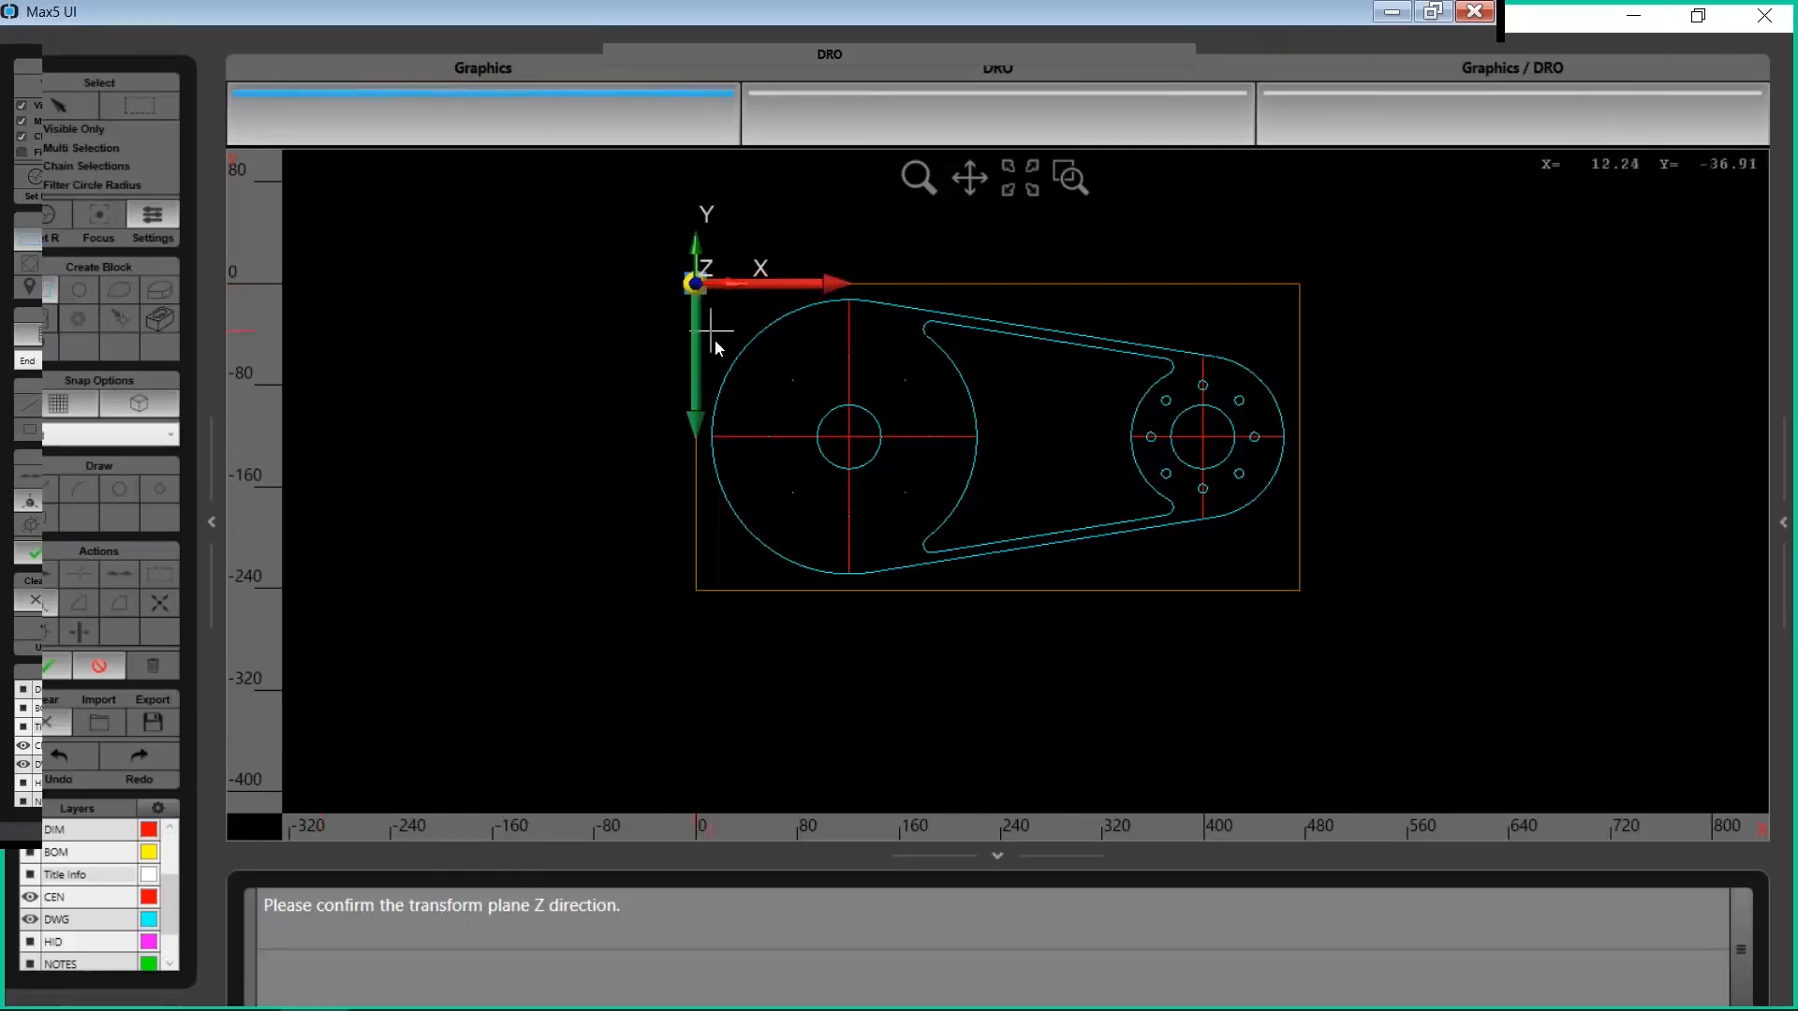
In the isometric view, flip the transform plane's Z direction to point upward and finish the frame block without picking a Z start
click(1782, 522)
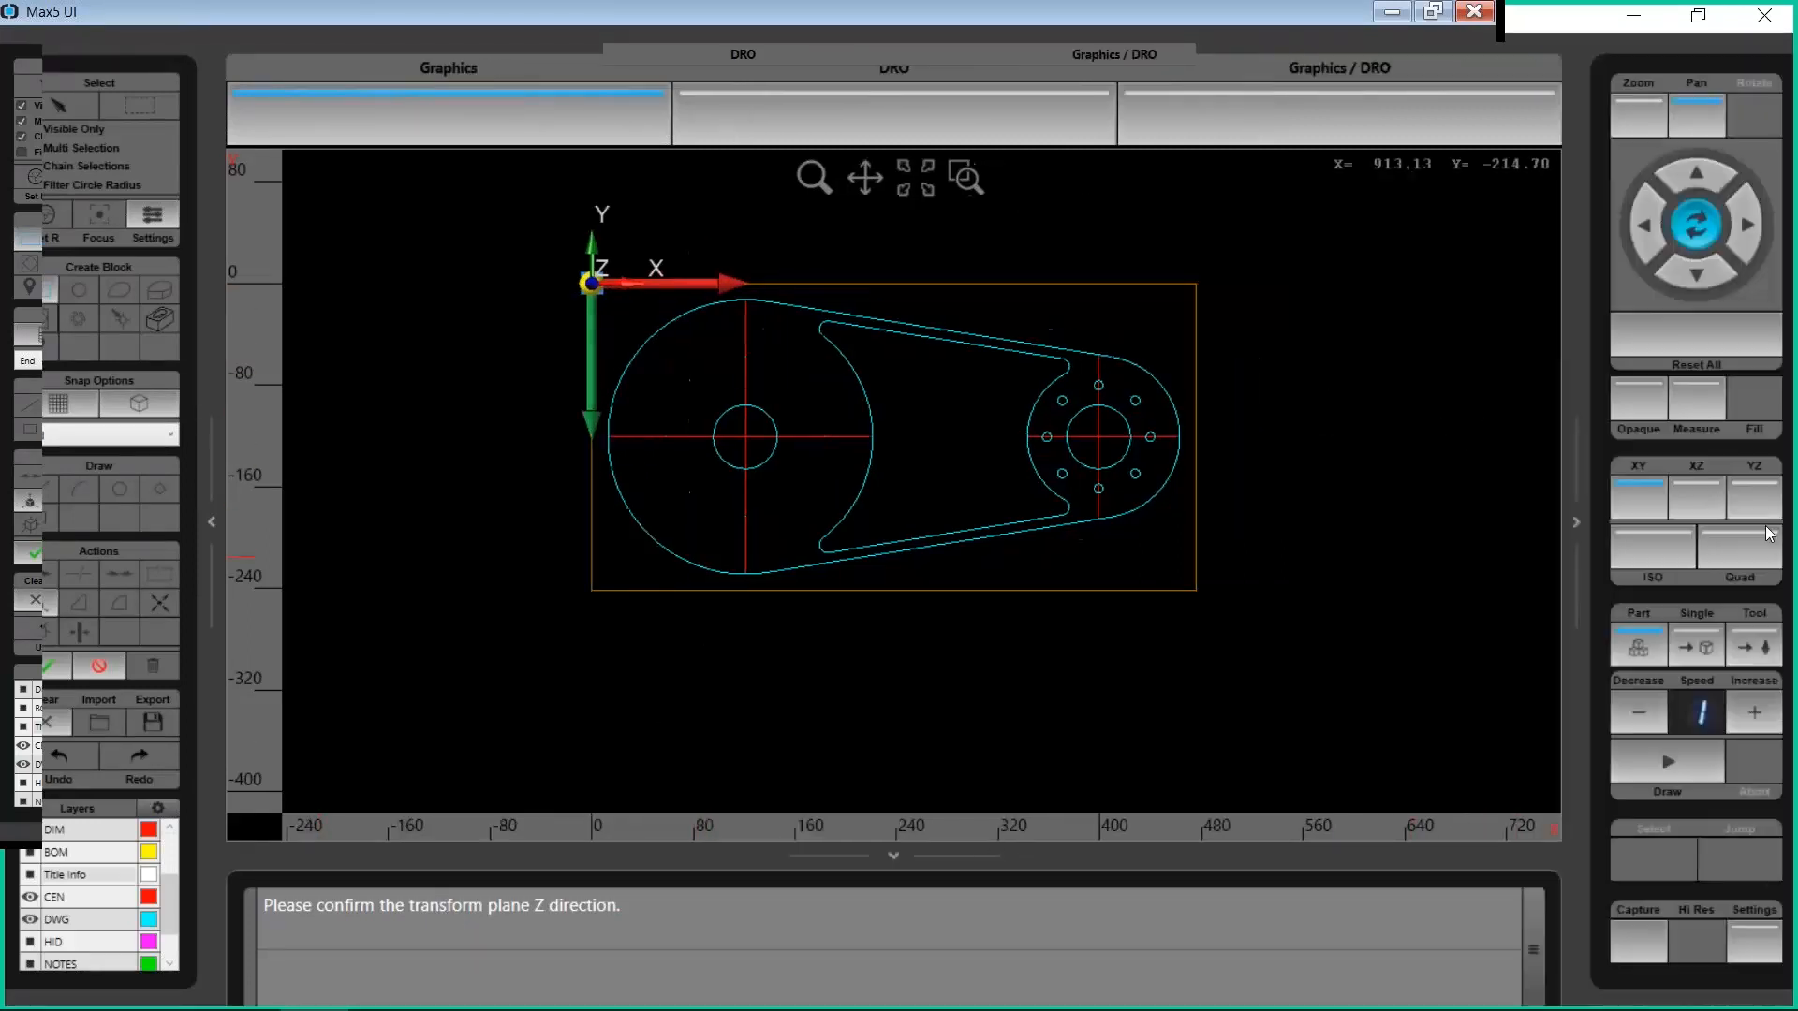
click(1661, 549)
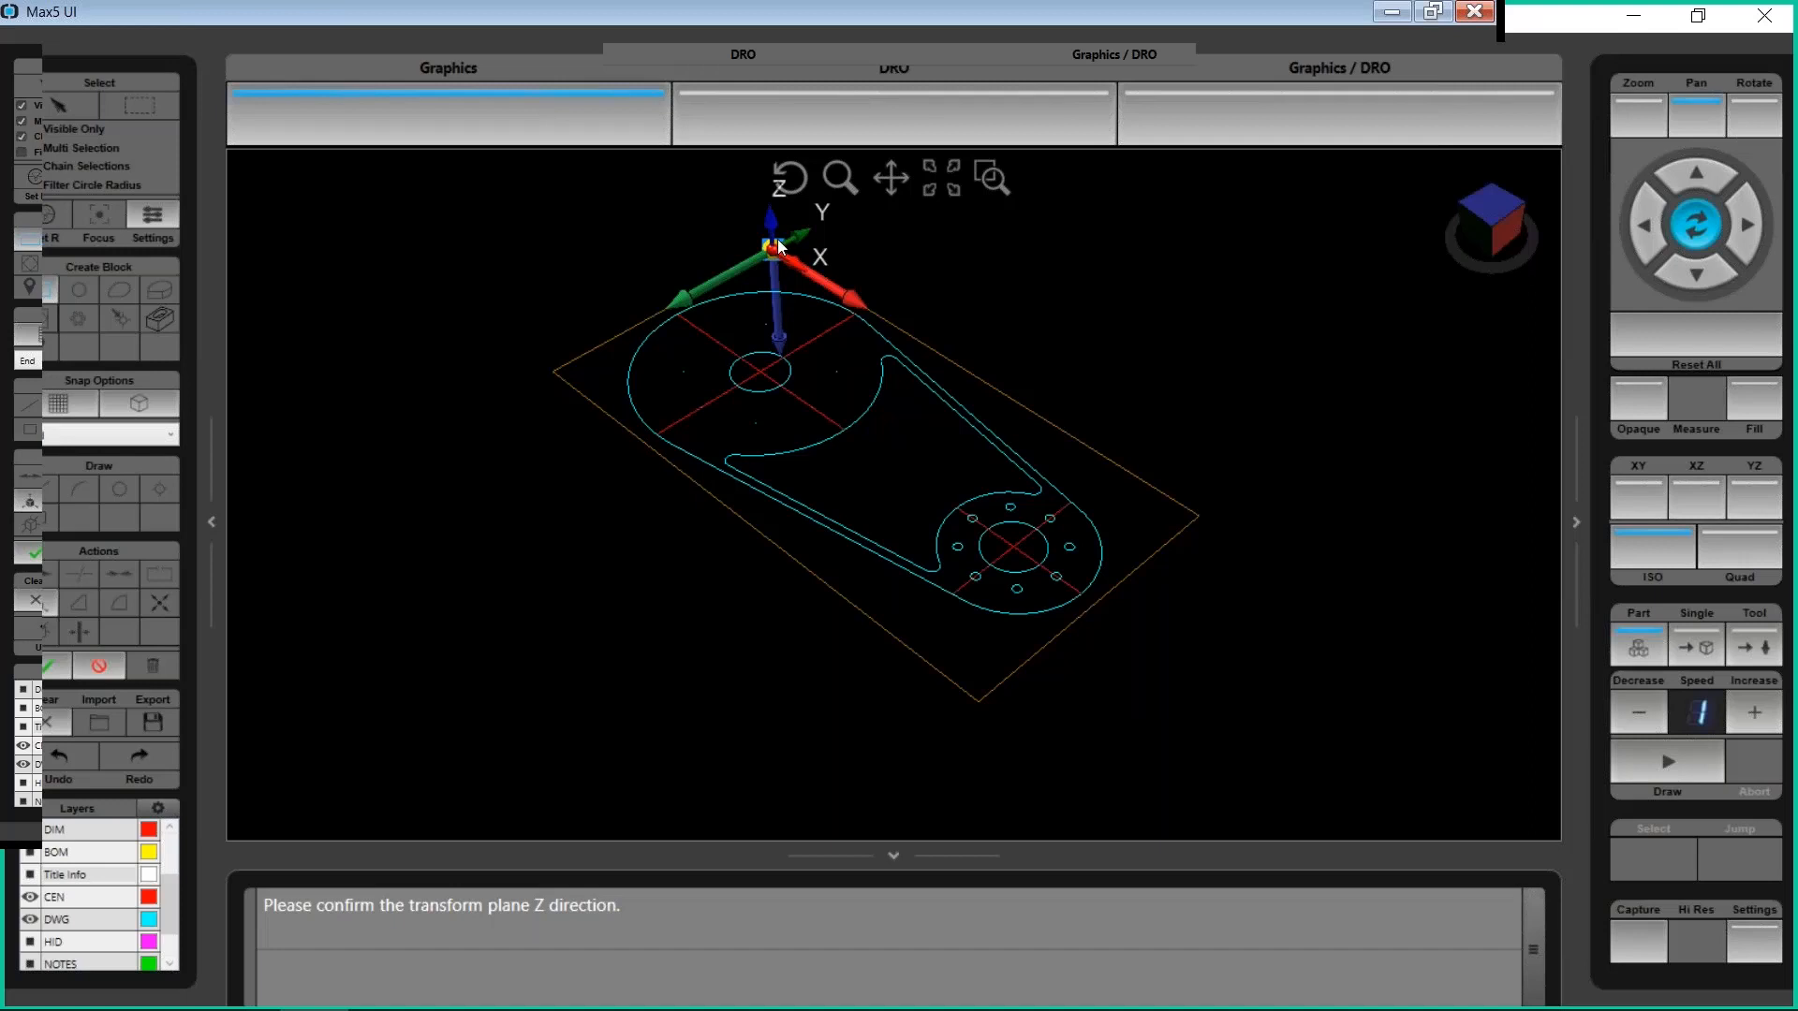
click(769, 251)
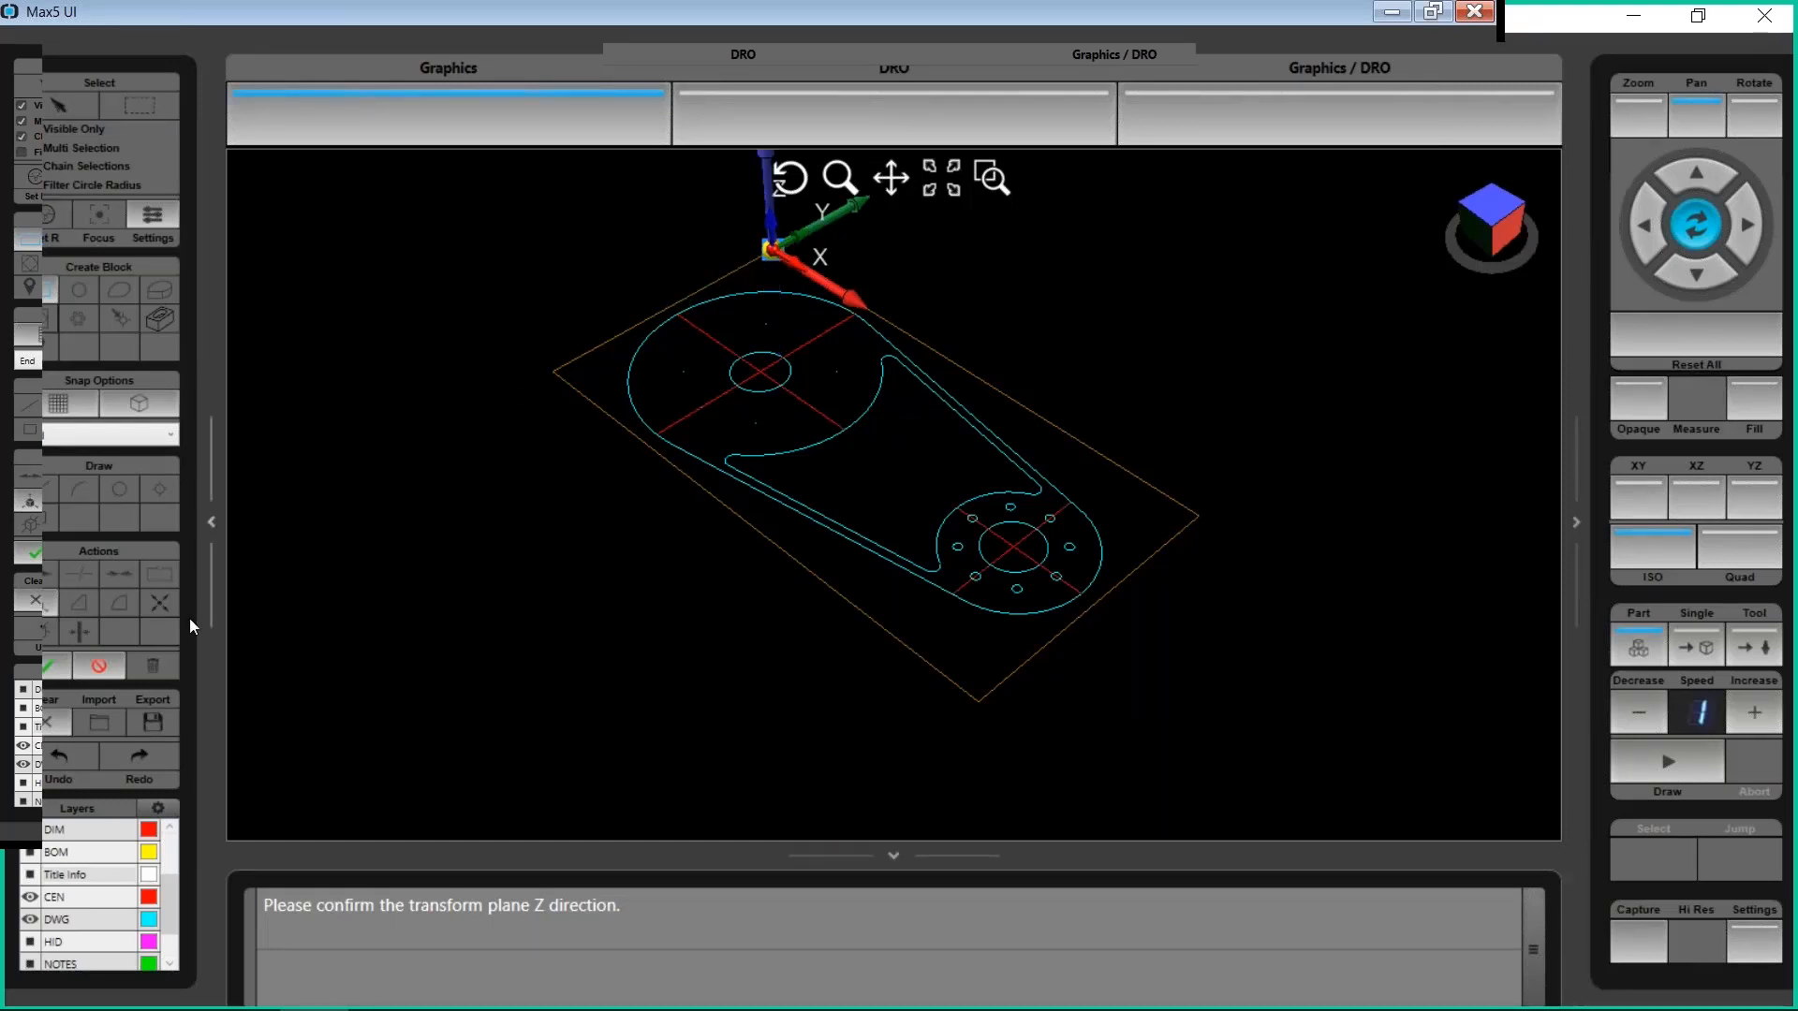
click(28, 663)
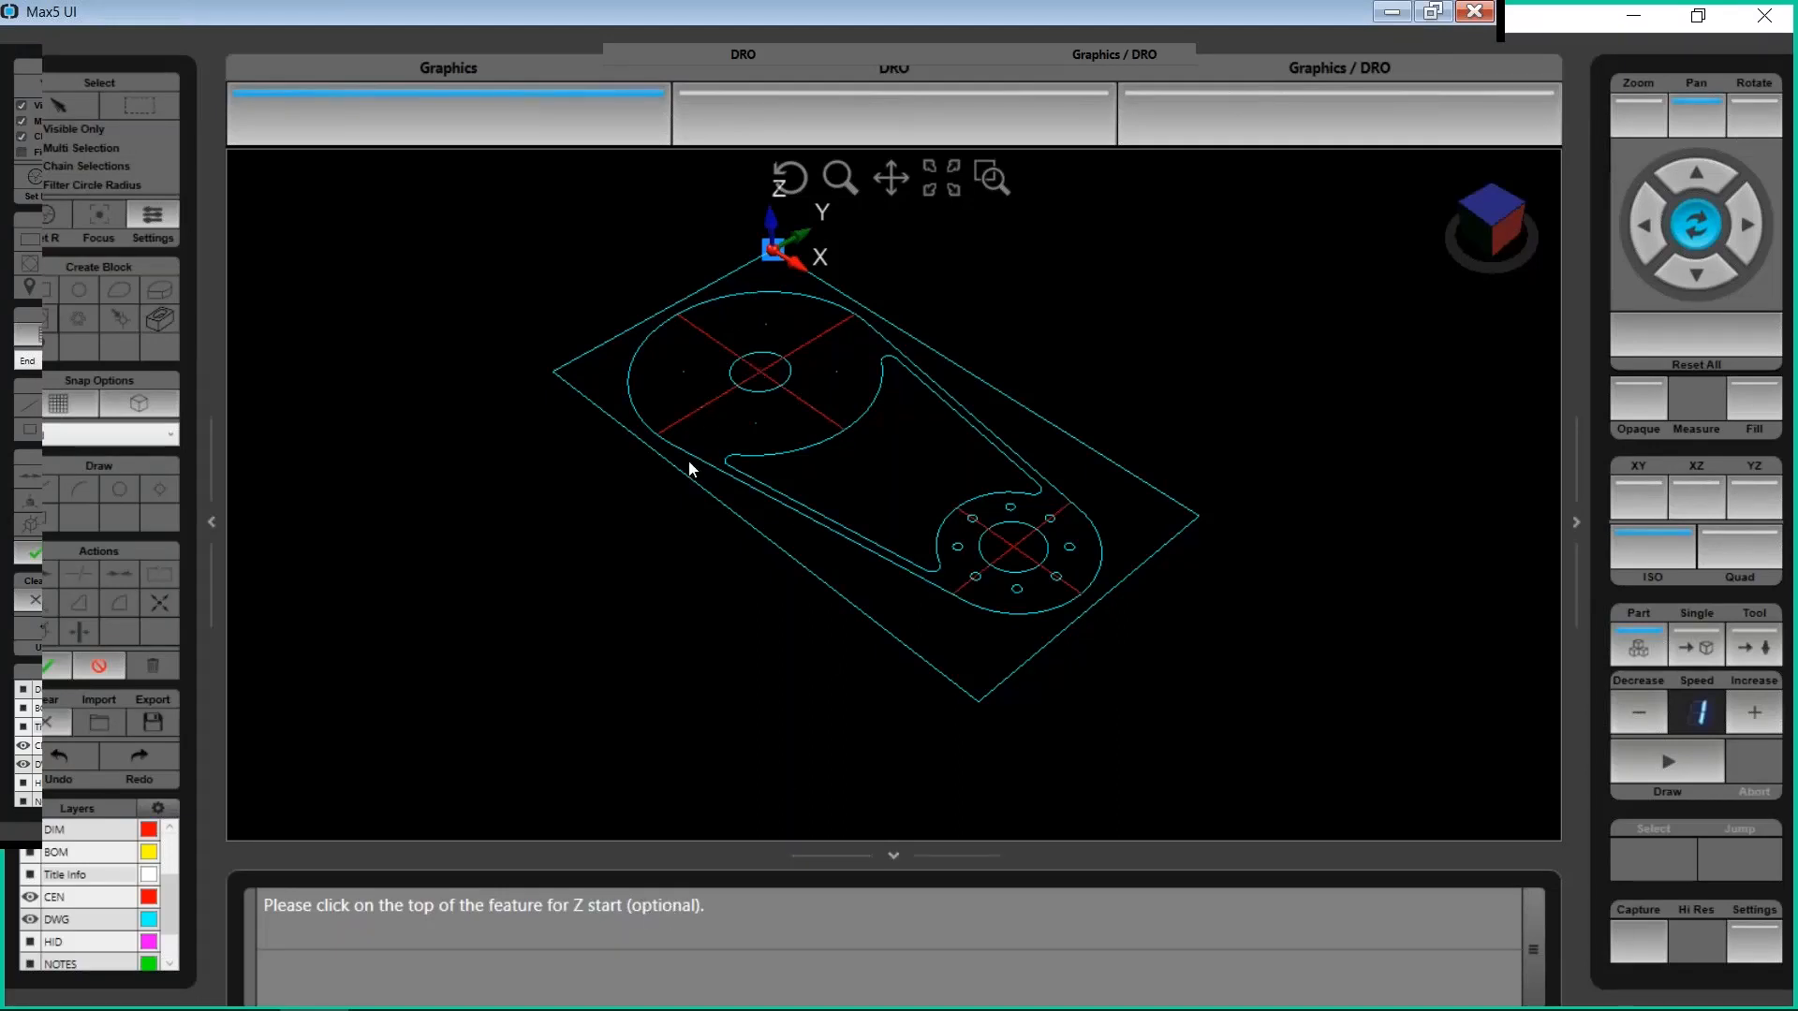
click(44, 663)
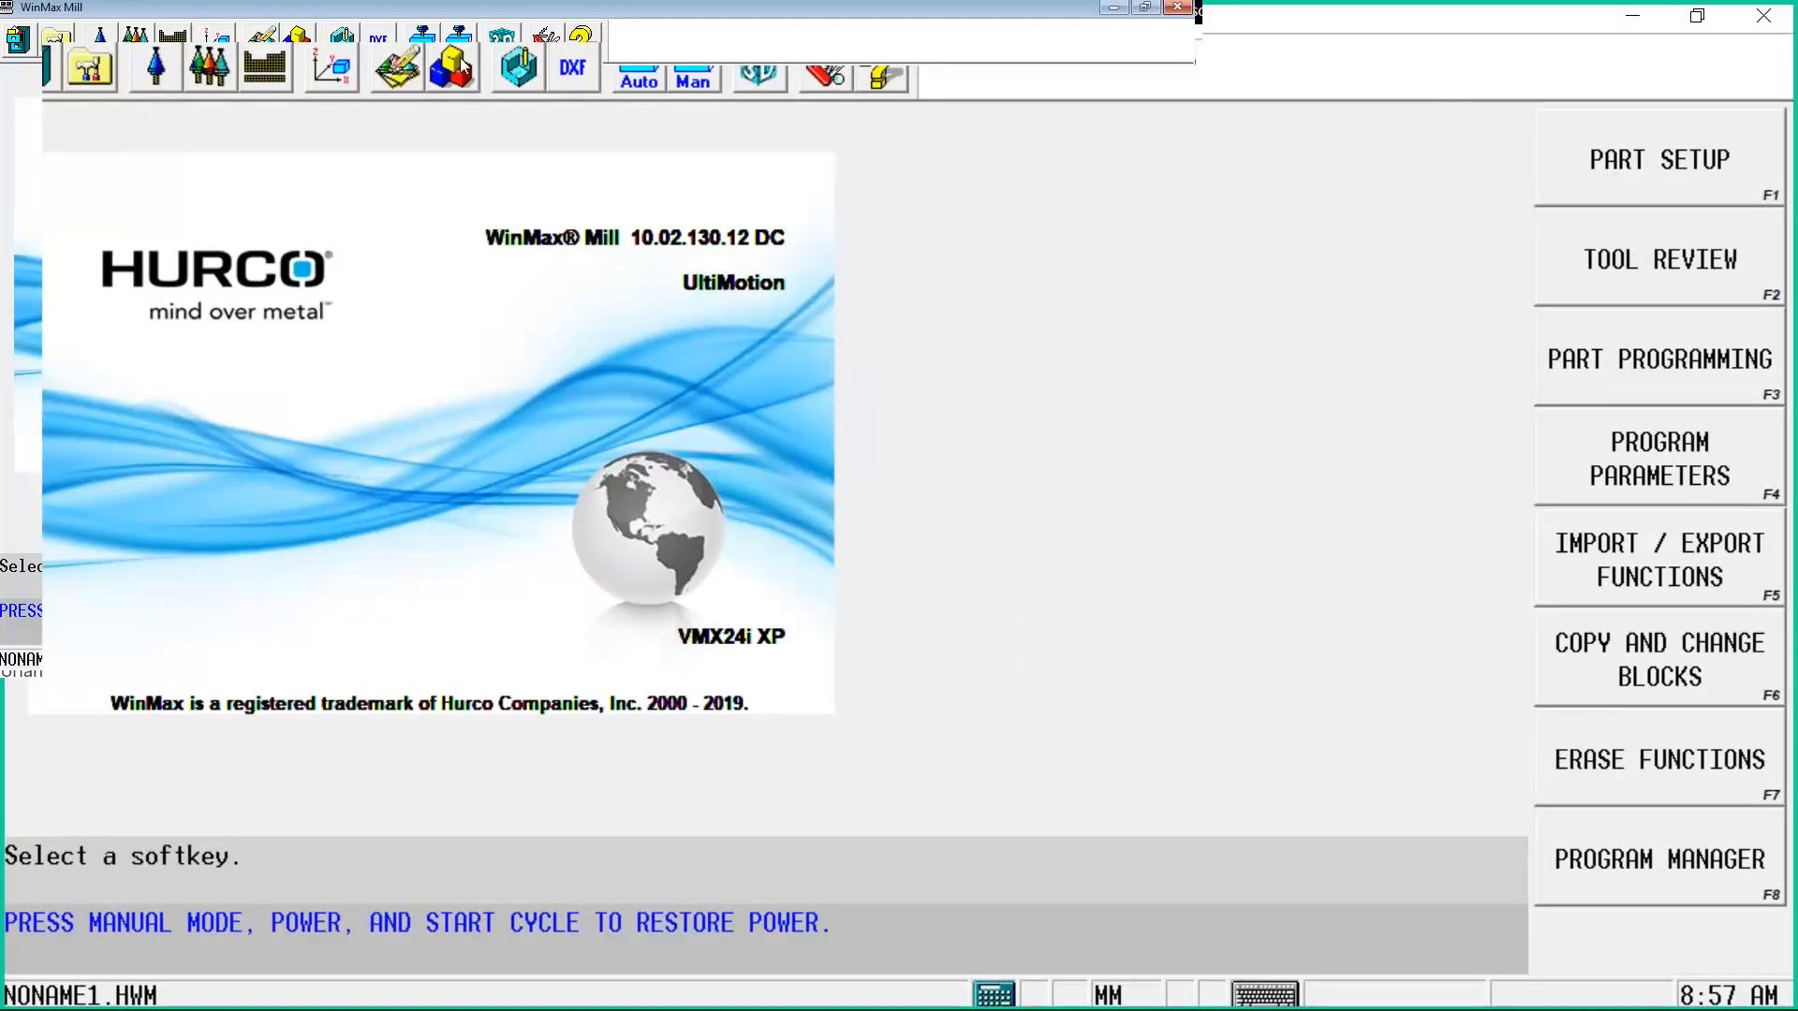
Open the program review in WinMax Mill and delete the Mill Frame (Outside) block
click(440, 82)
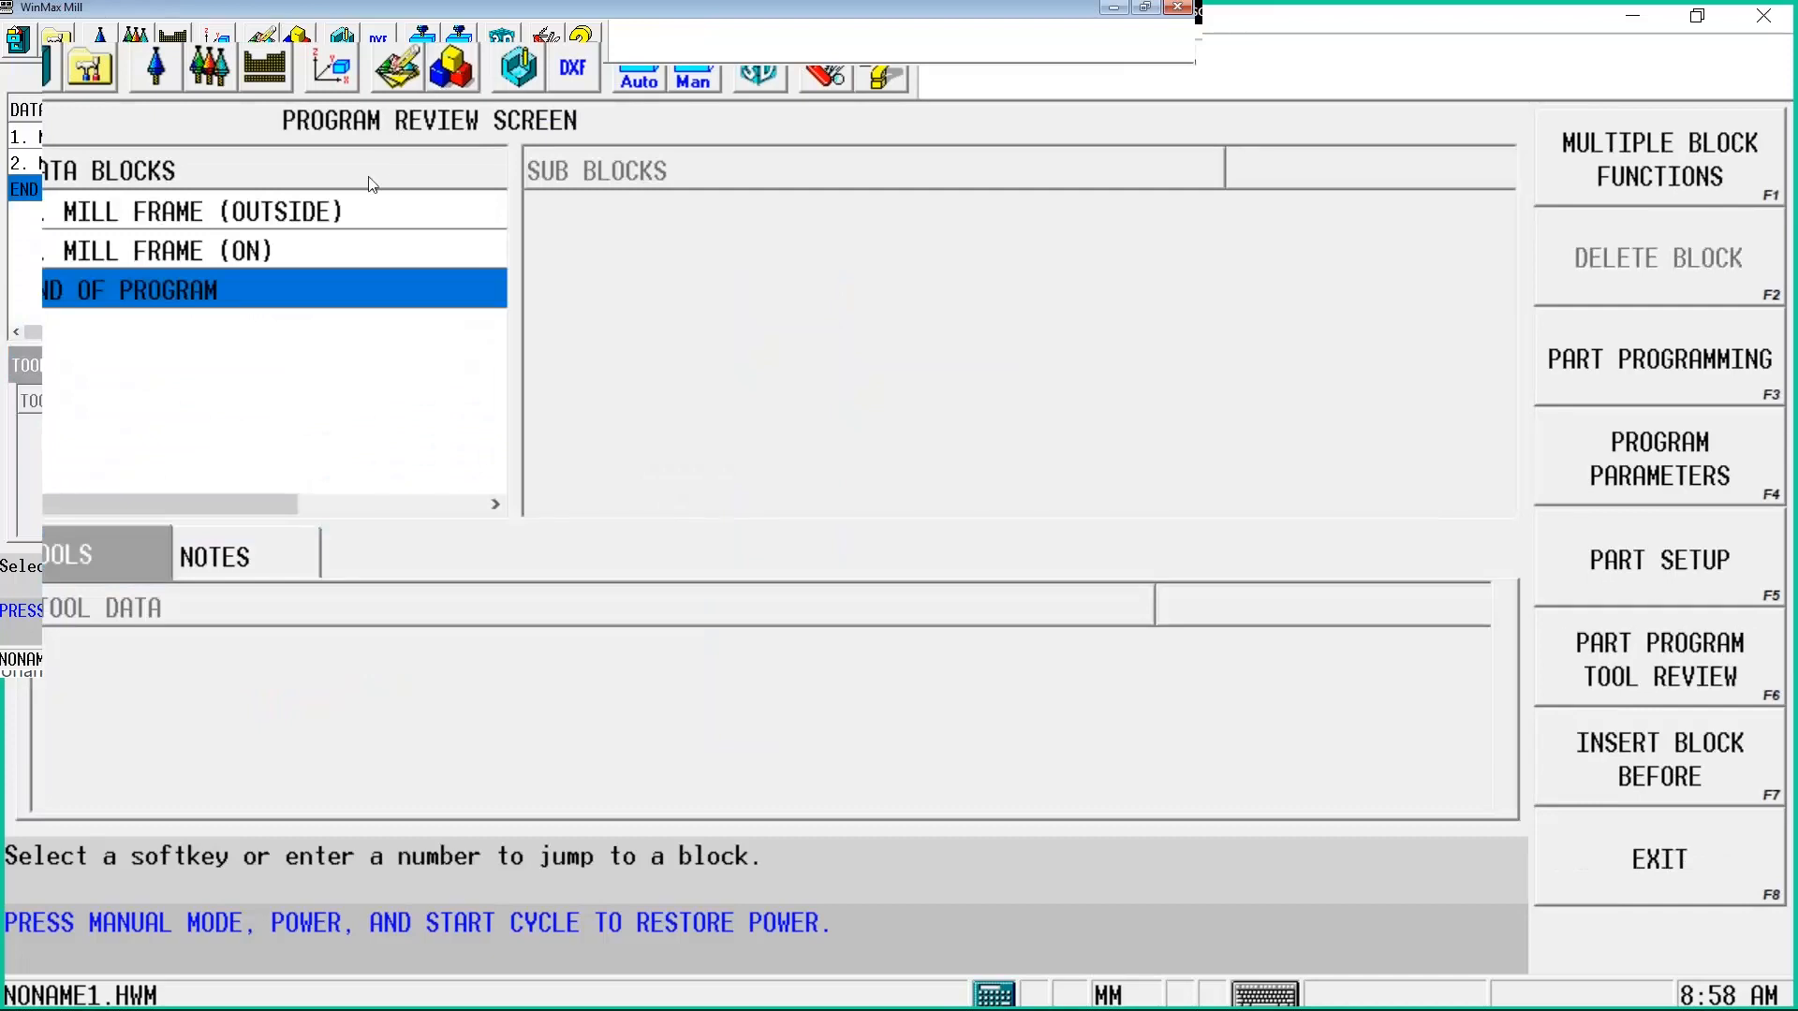
click(358, 209)
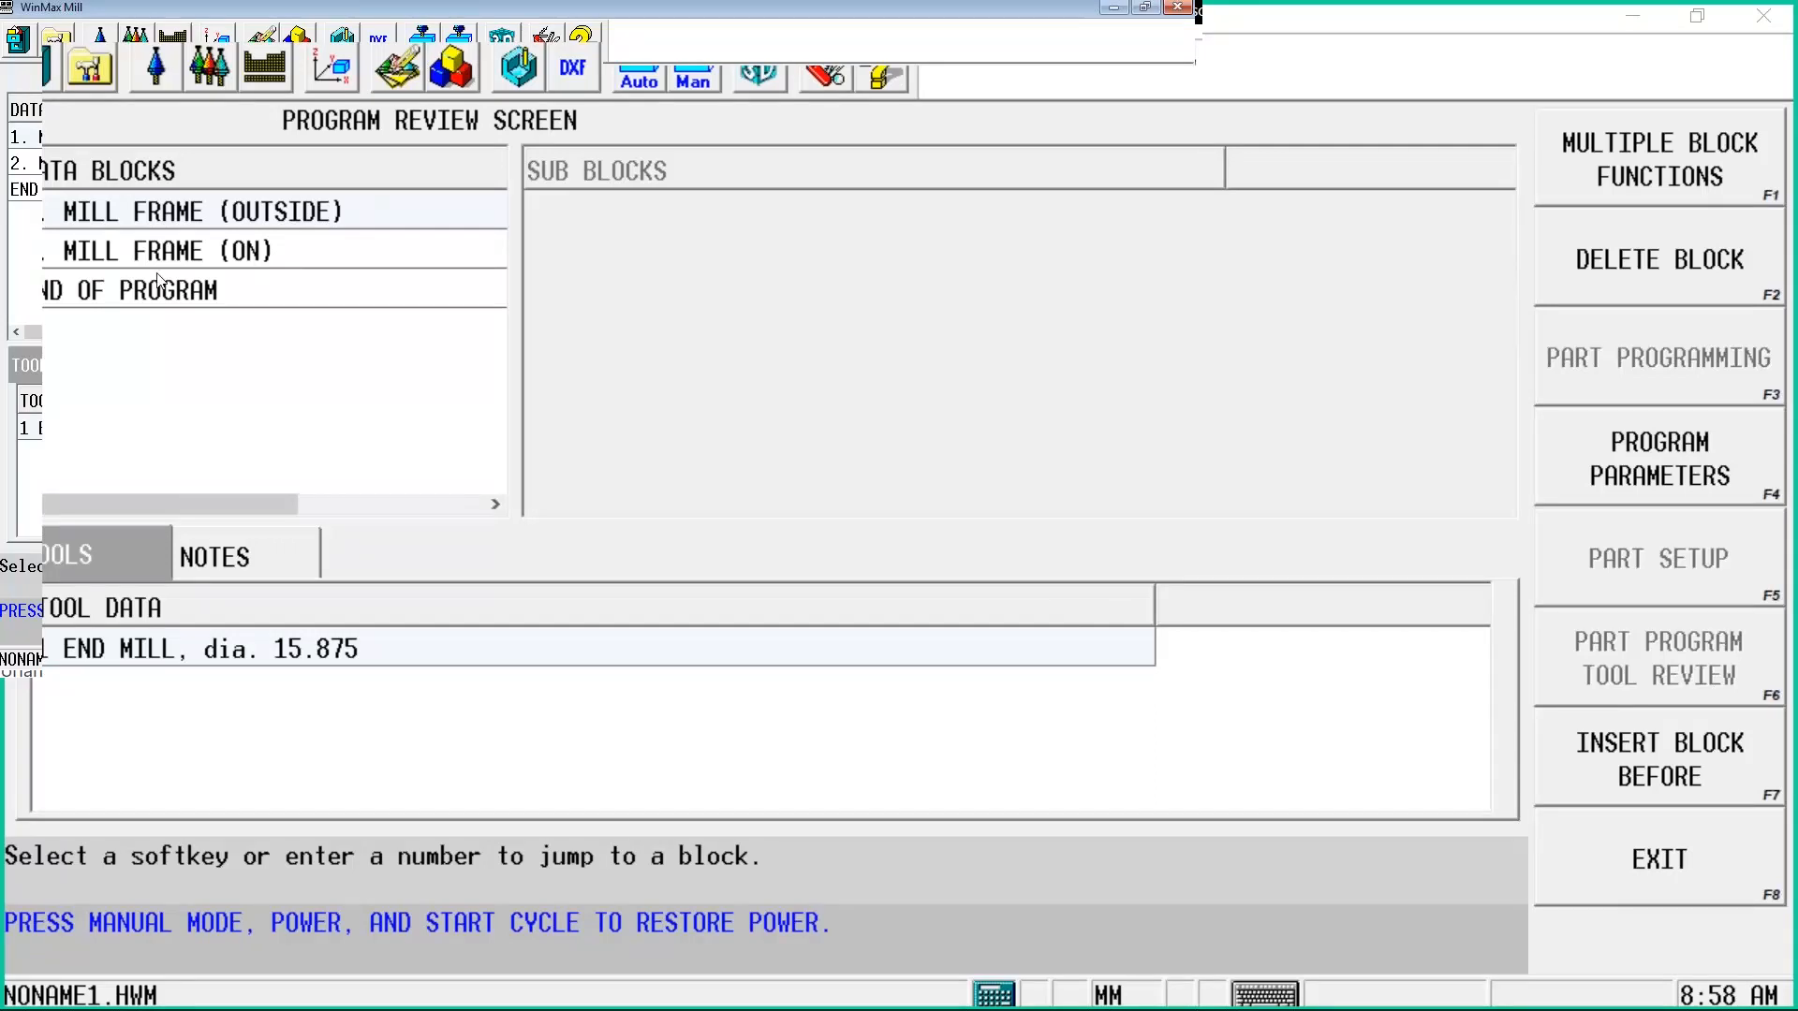
key(Return)
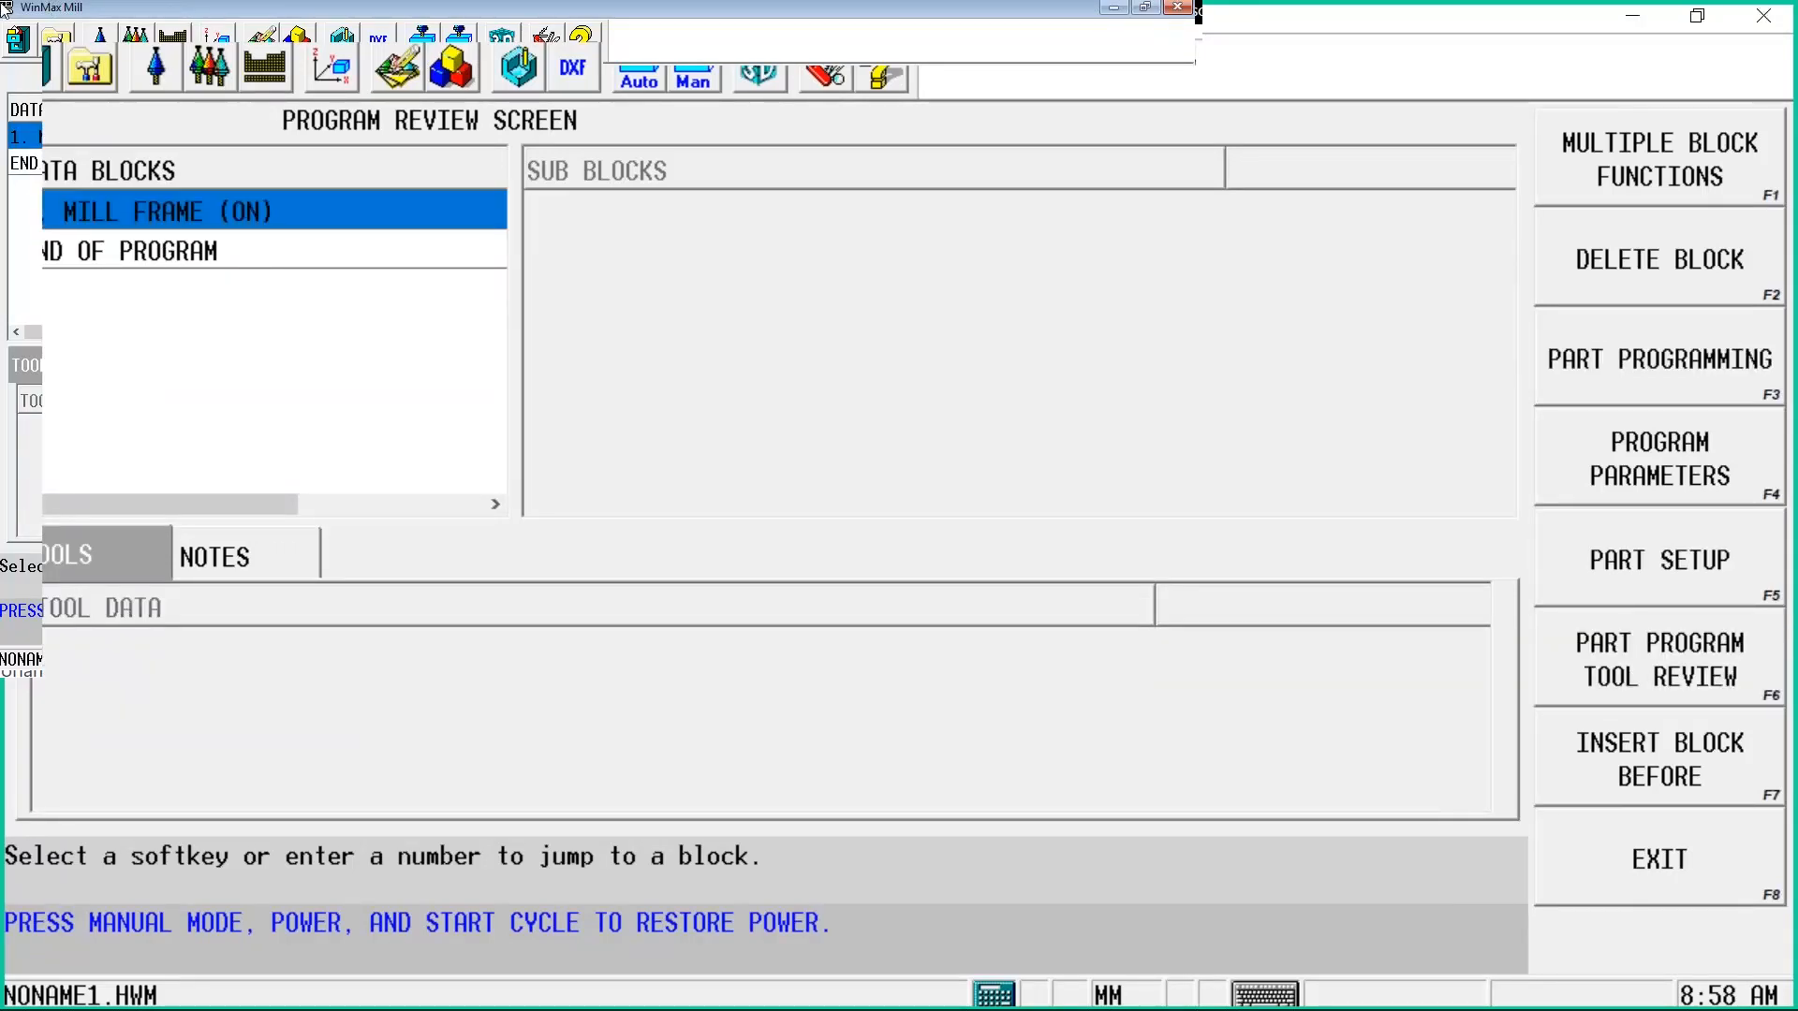
Open the Mill Frame (On) block and set tool 1, the 15.875 mm end mill, with the Outside milling type
double_click(273, 212)
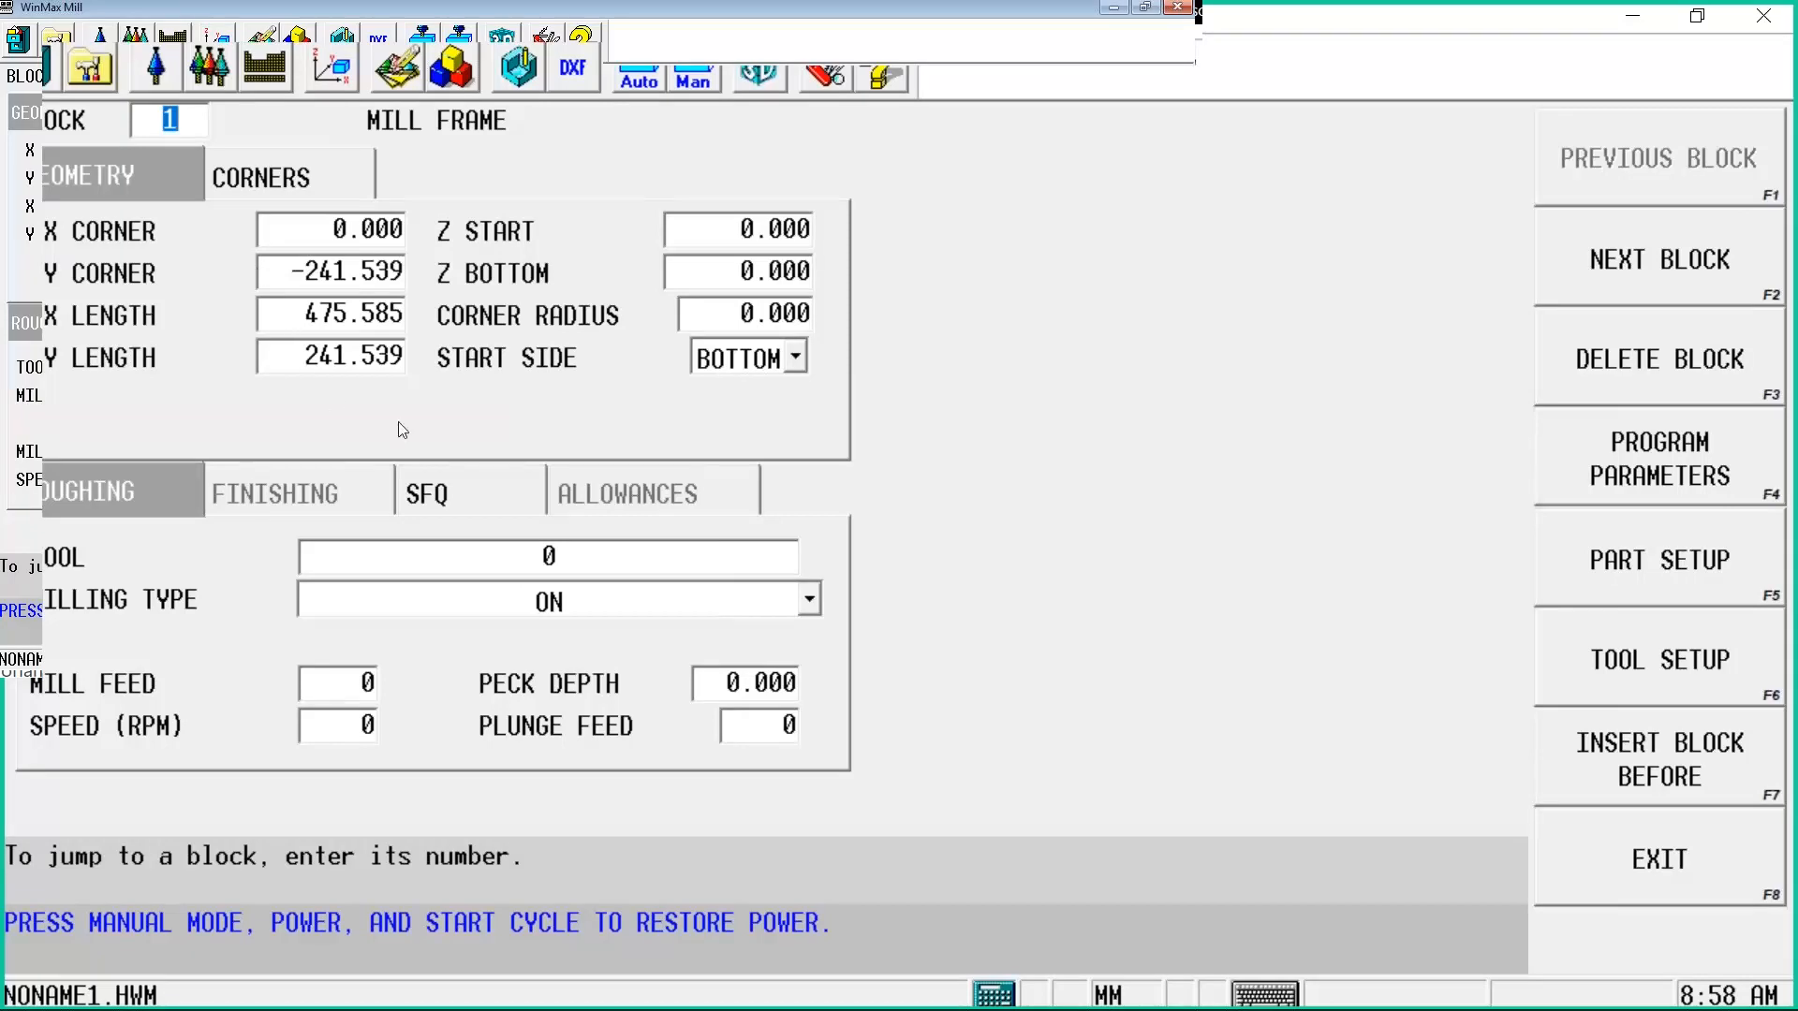
click(536, 557)
click(588, 602)
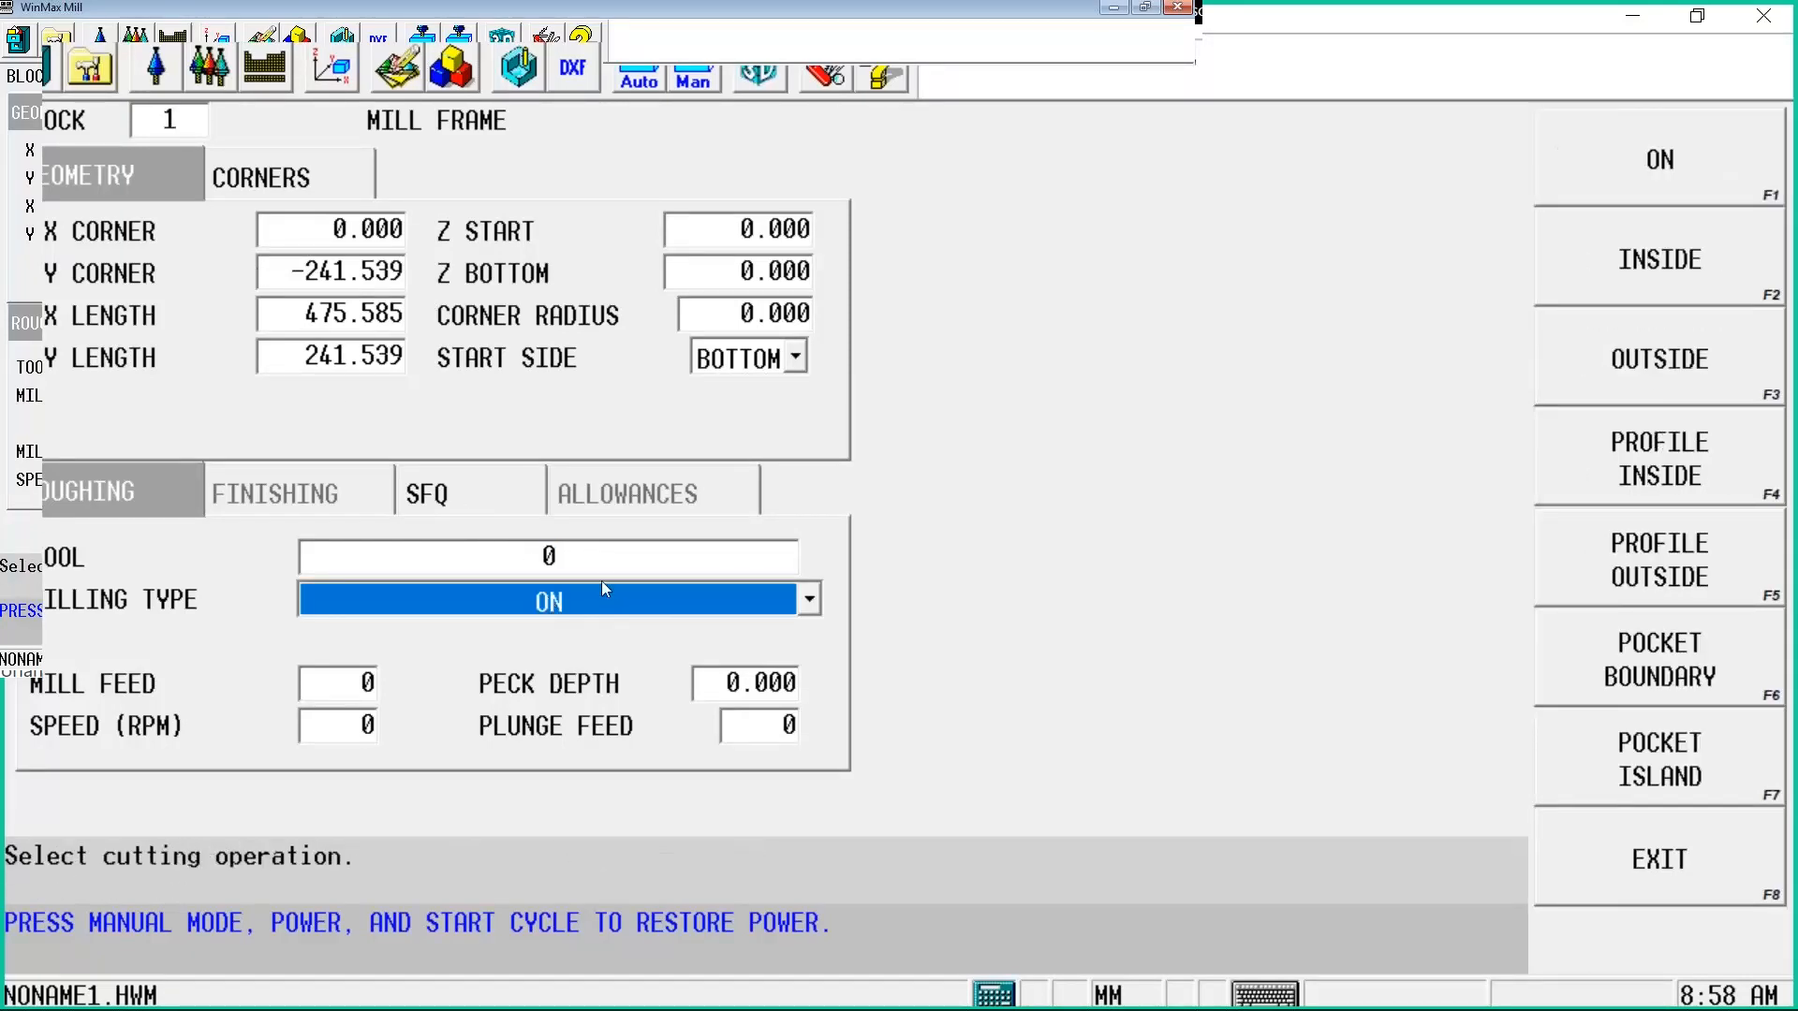
click(607, 555)
text(1 END MILL, dia. 15.875)
key(Return)
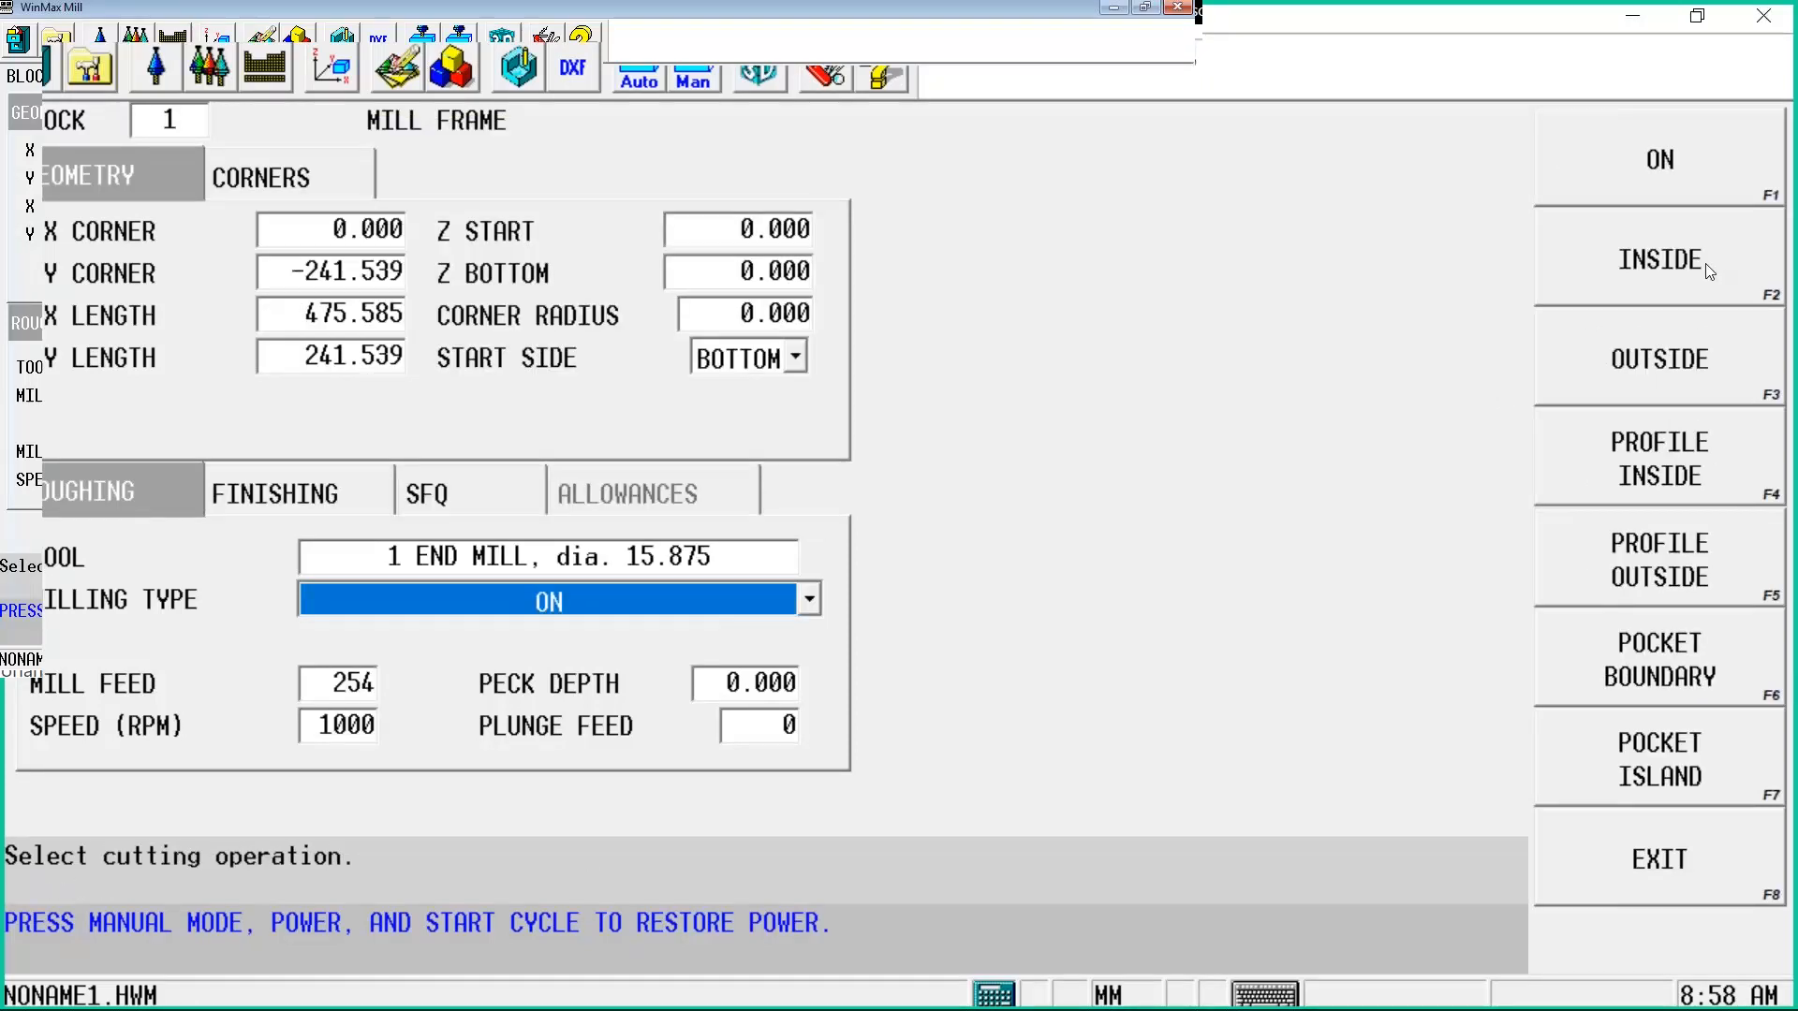
click(1652, 351)
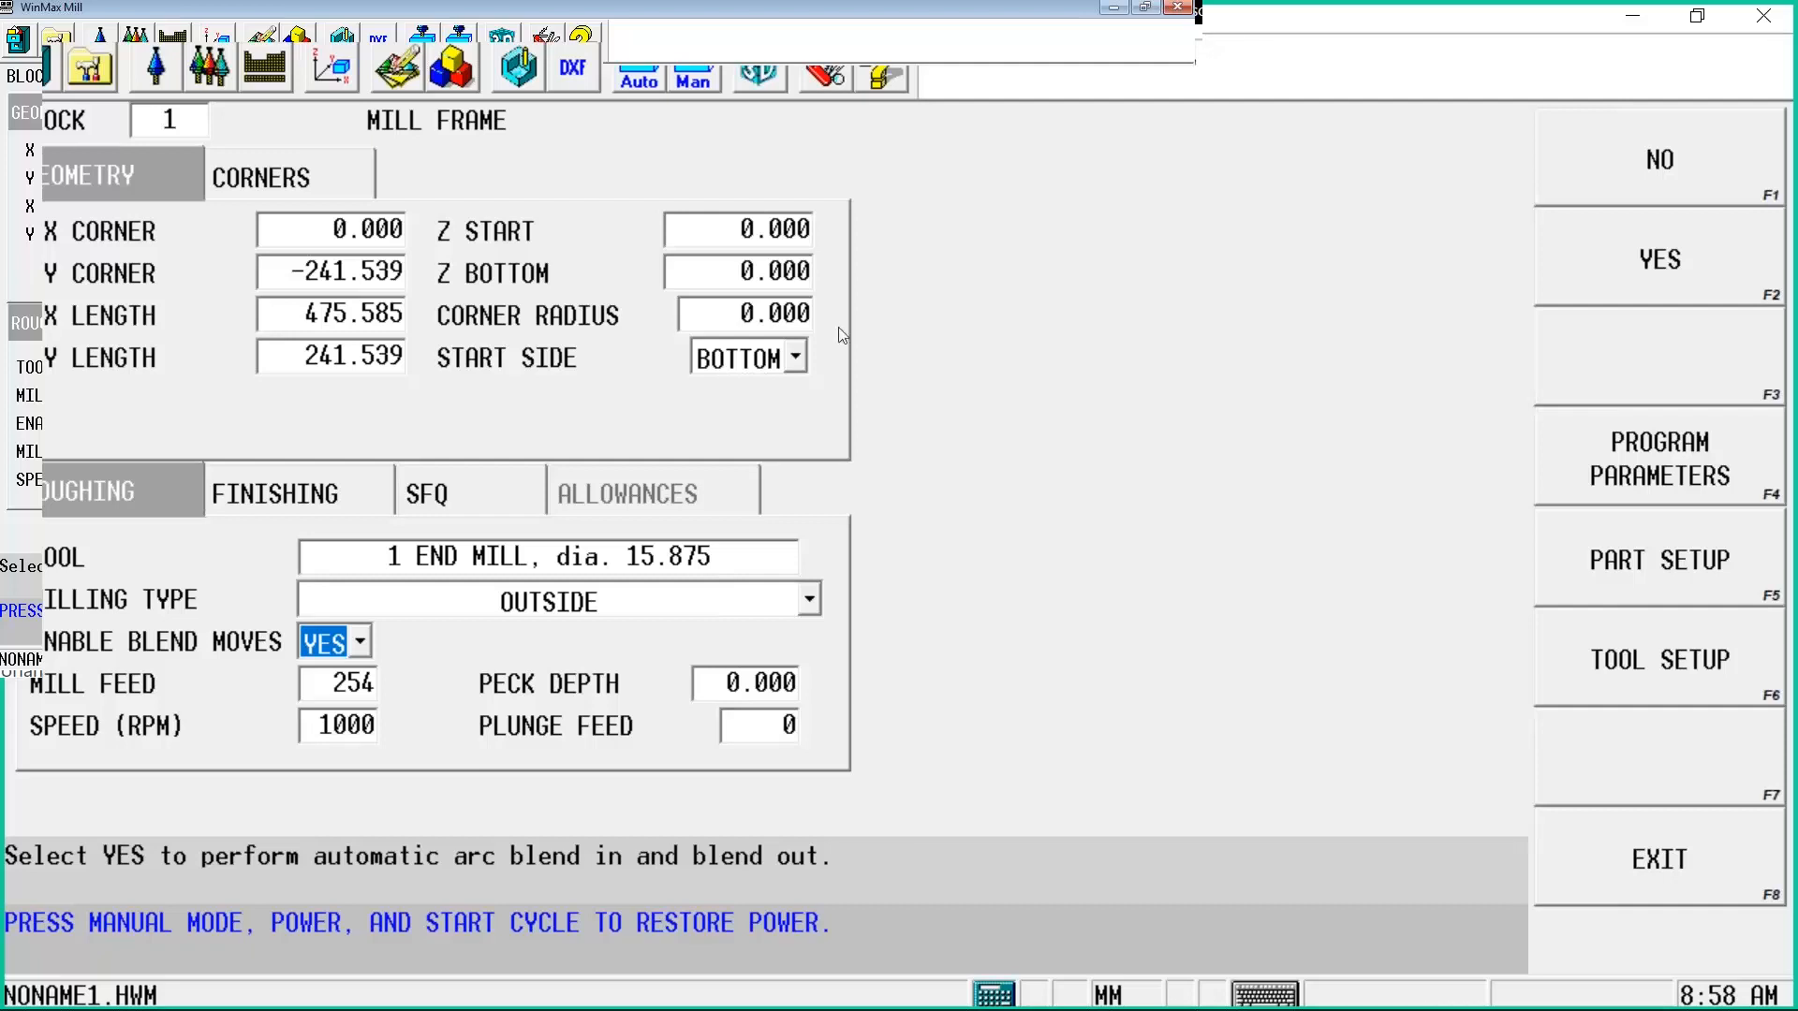
Set the mill frame's Z Start to 1 mm and Z Bottom to -6 mm
click(728, 233)
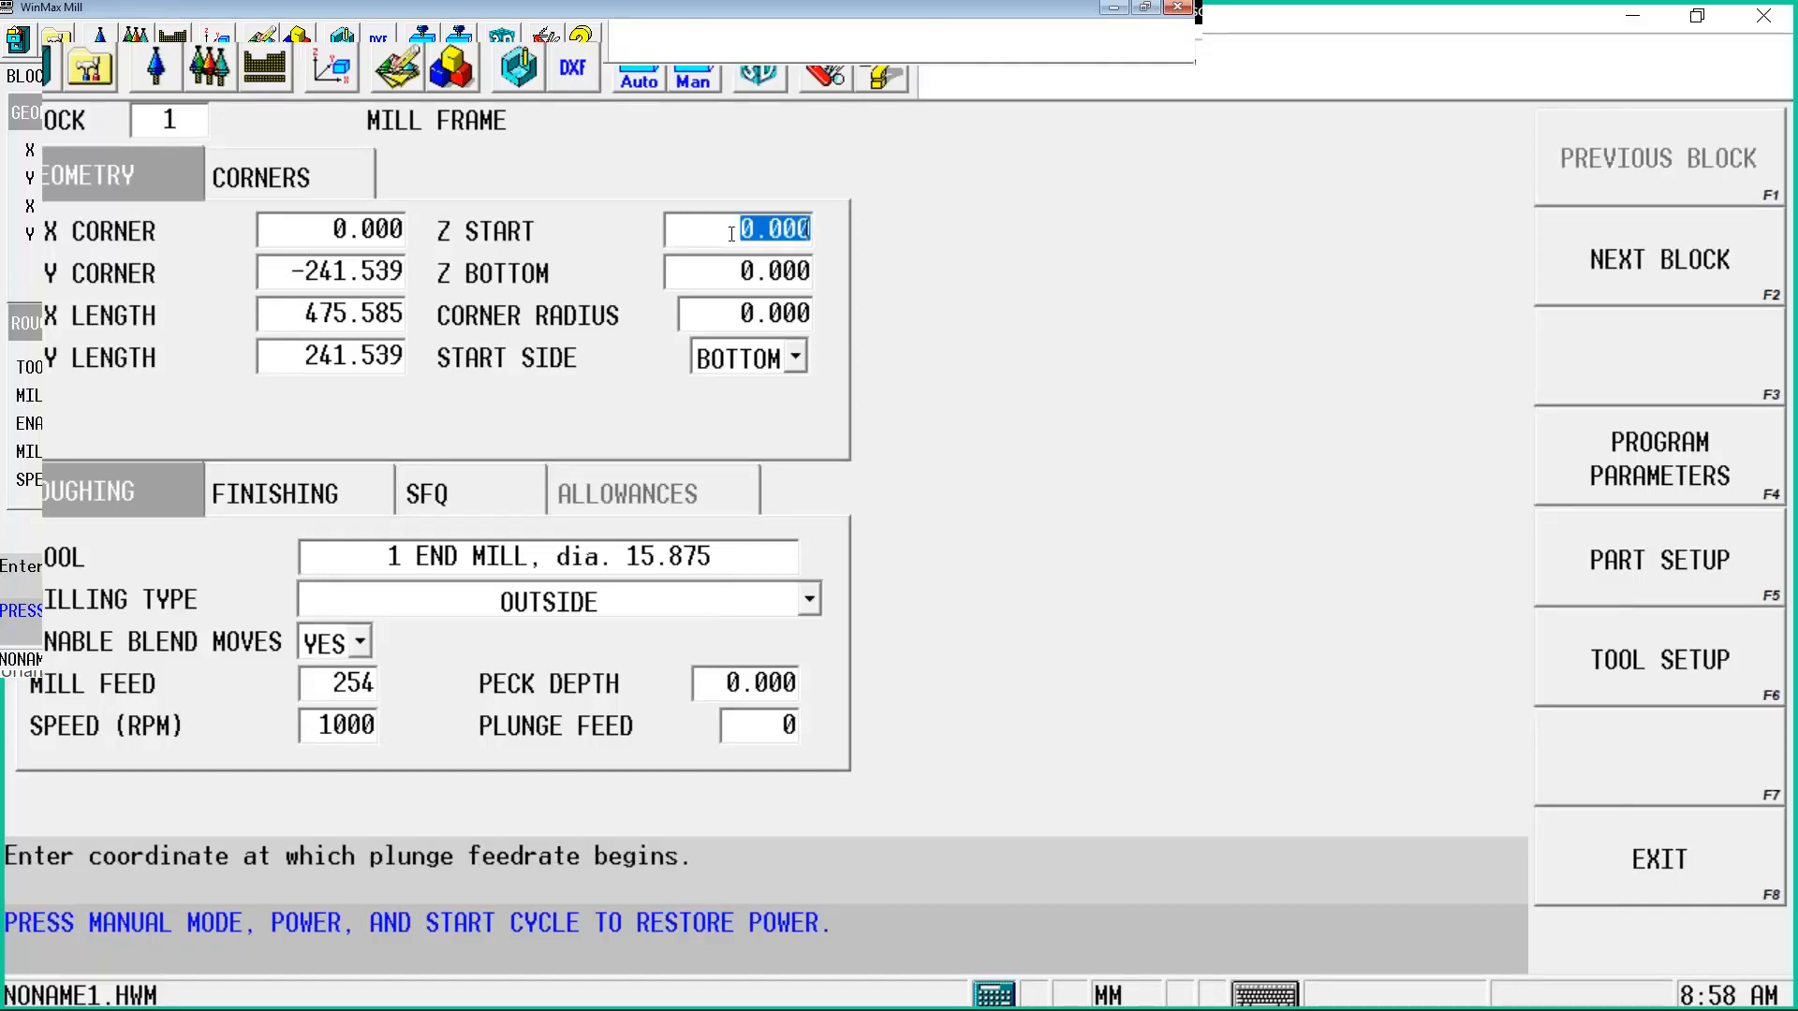
text(10)
key(Return)
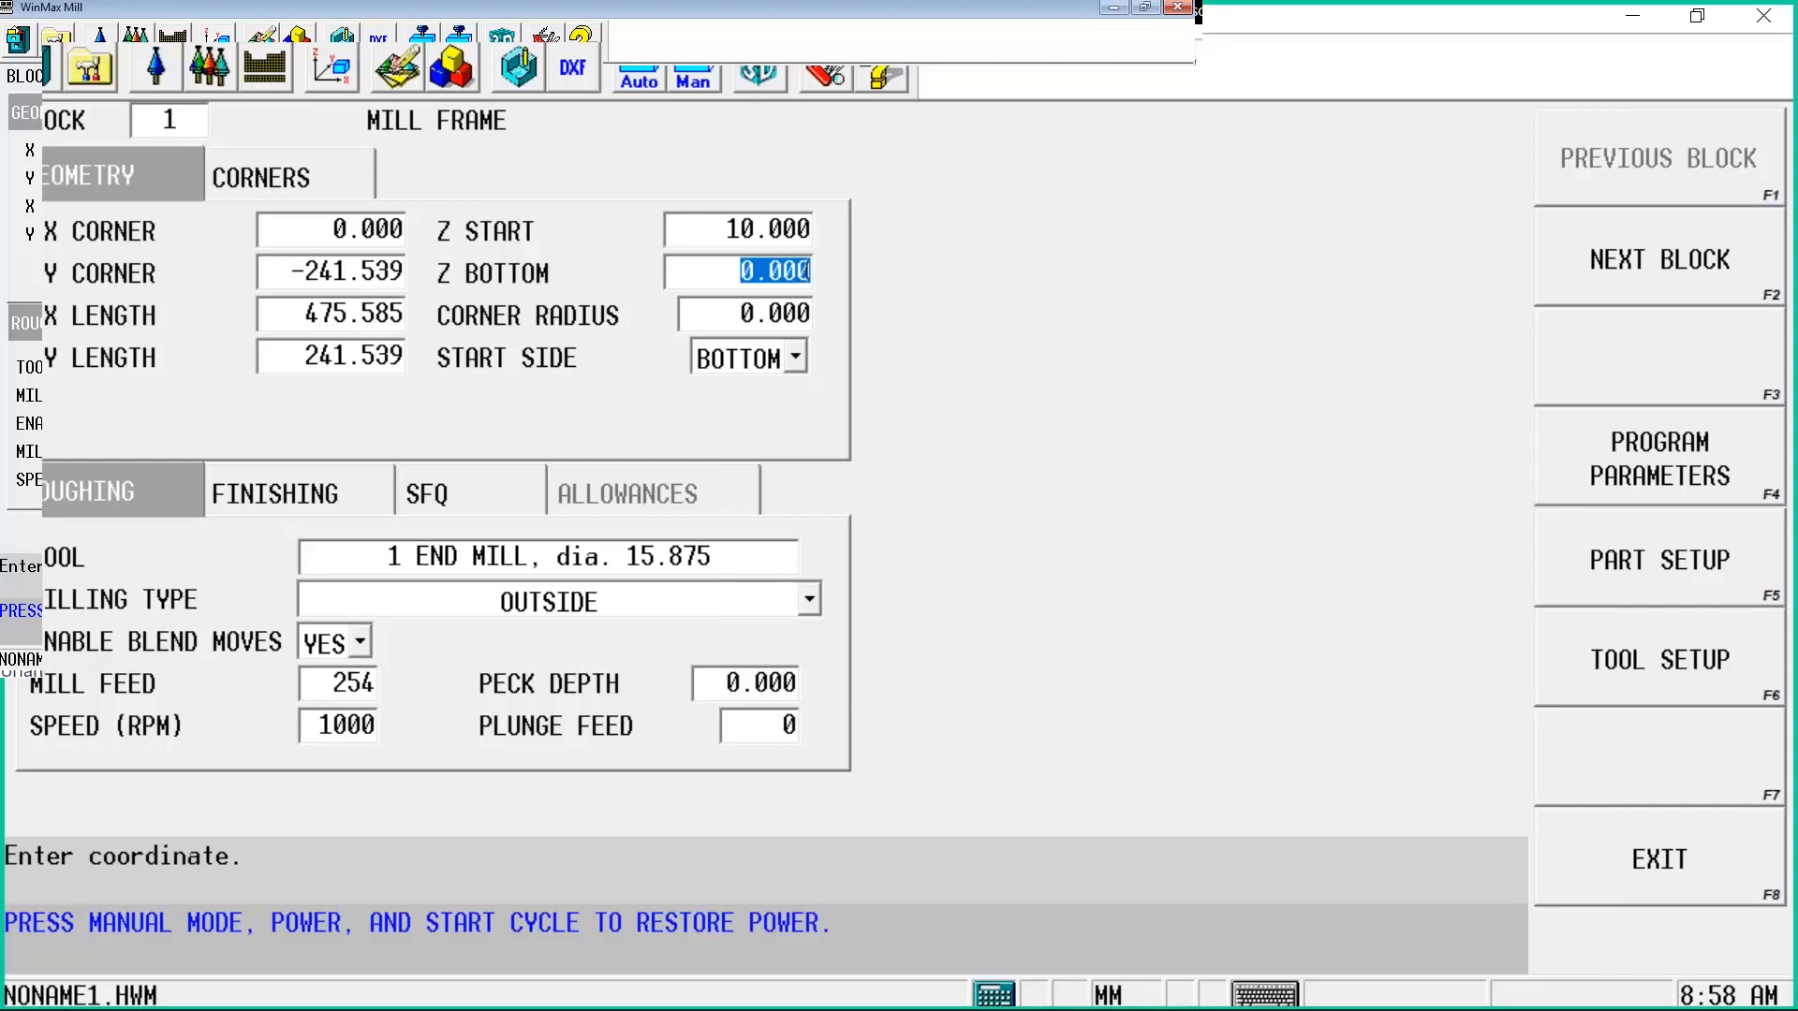
click(806, 225)
text(1)
click(807, 270)
text(-)
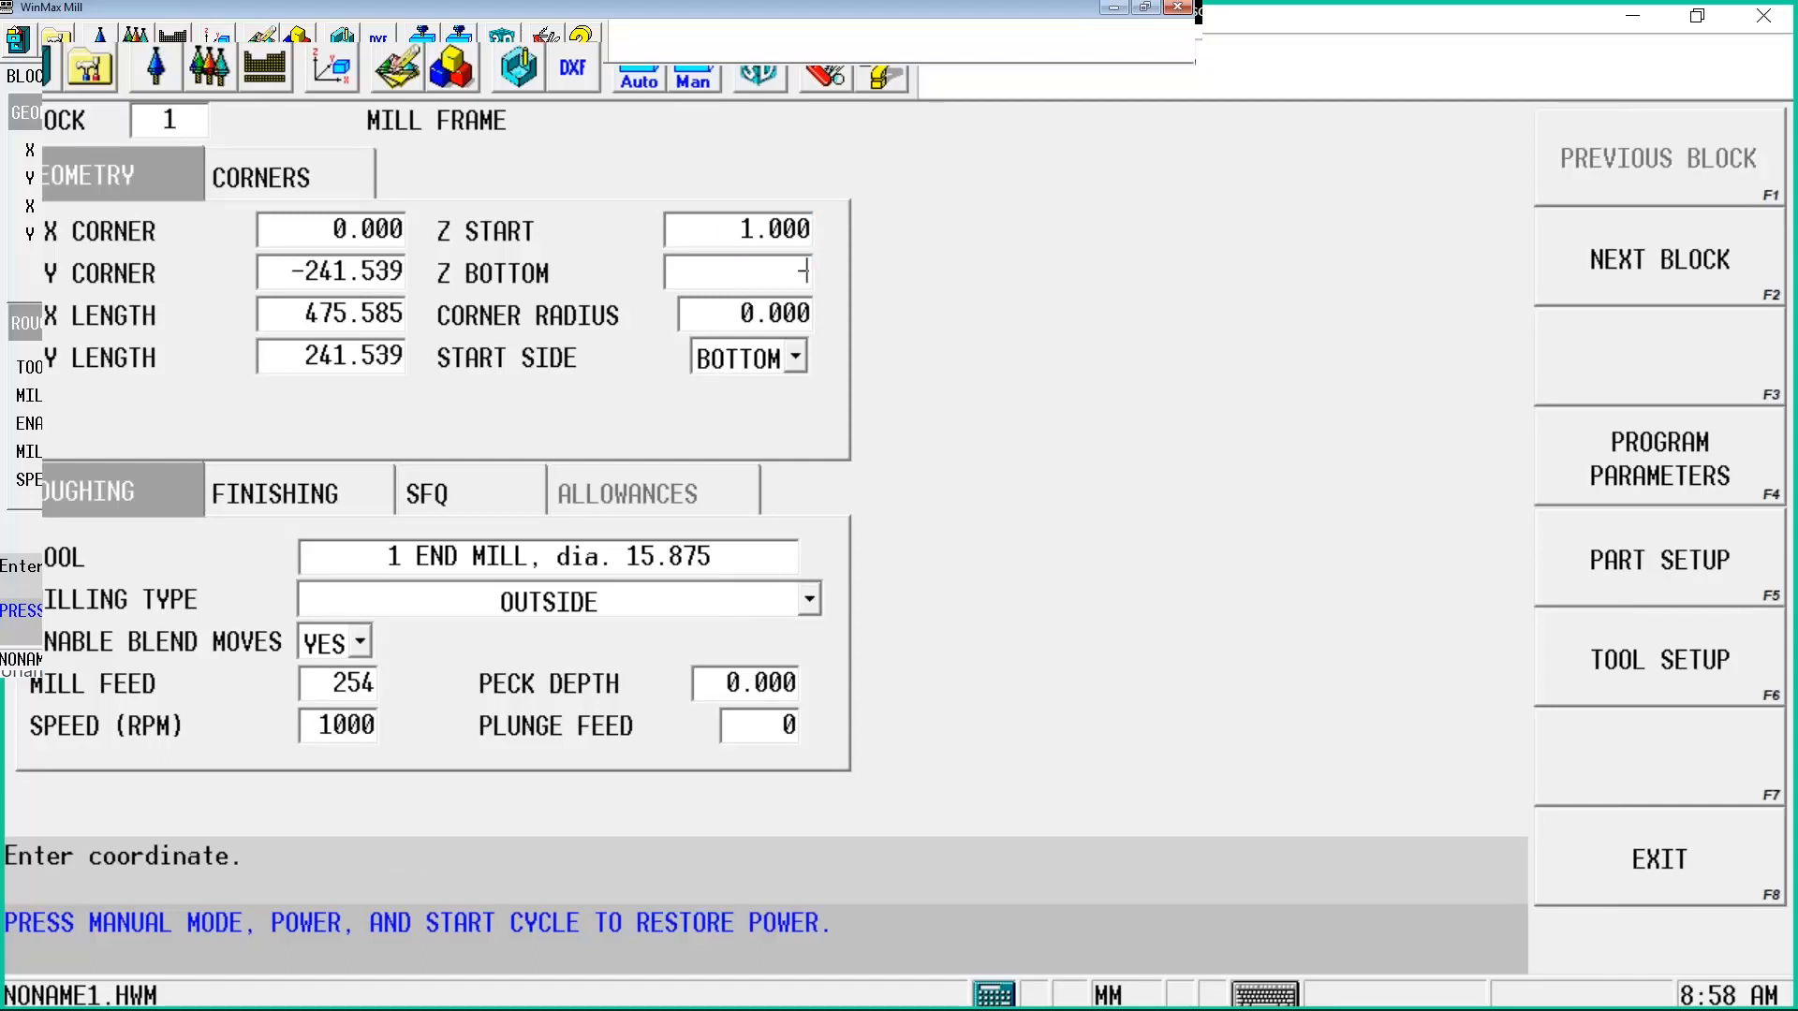
text(6)
click(807, 313)
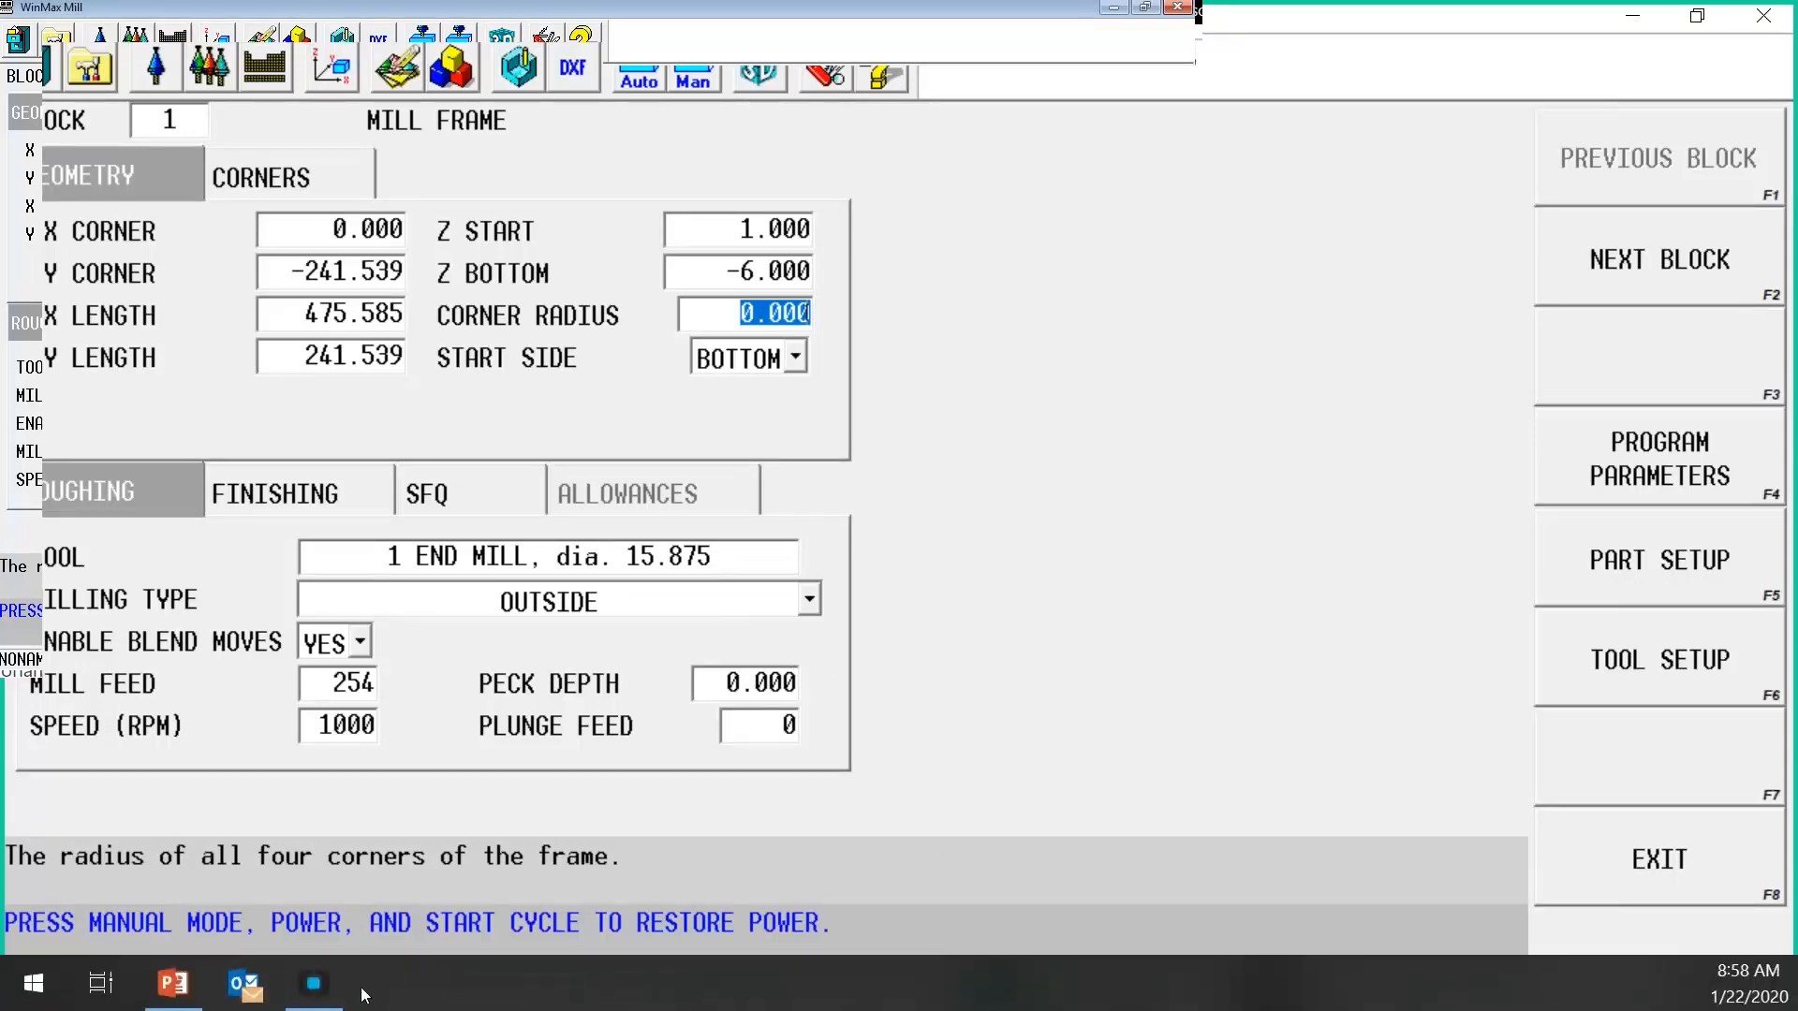
Switch to Max5 UI and draw the toolpath simulation of the mill frame in the isometric view
click(321, 983)
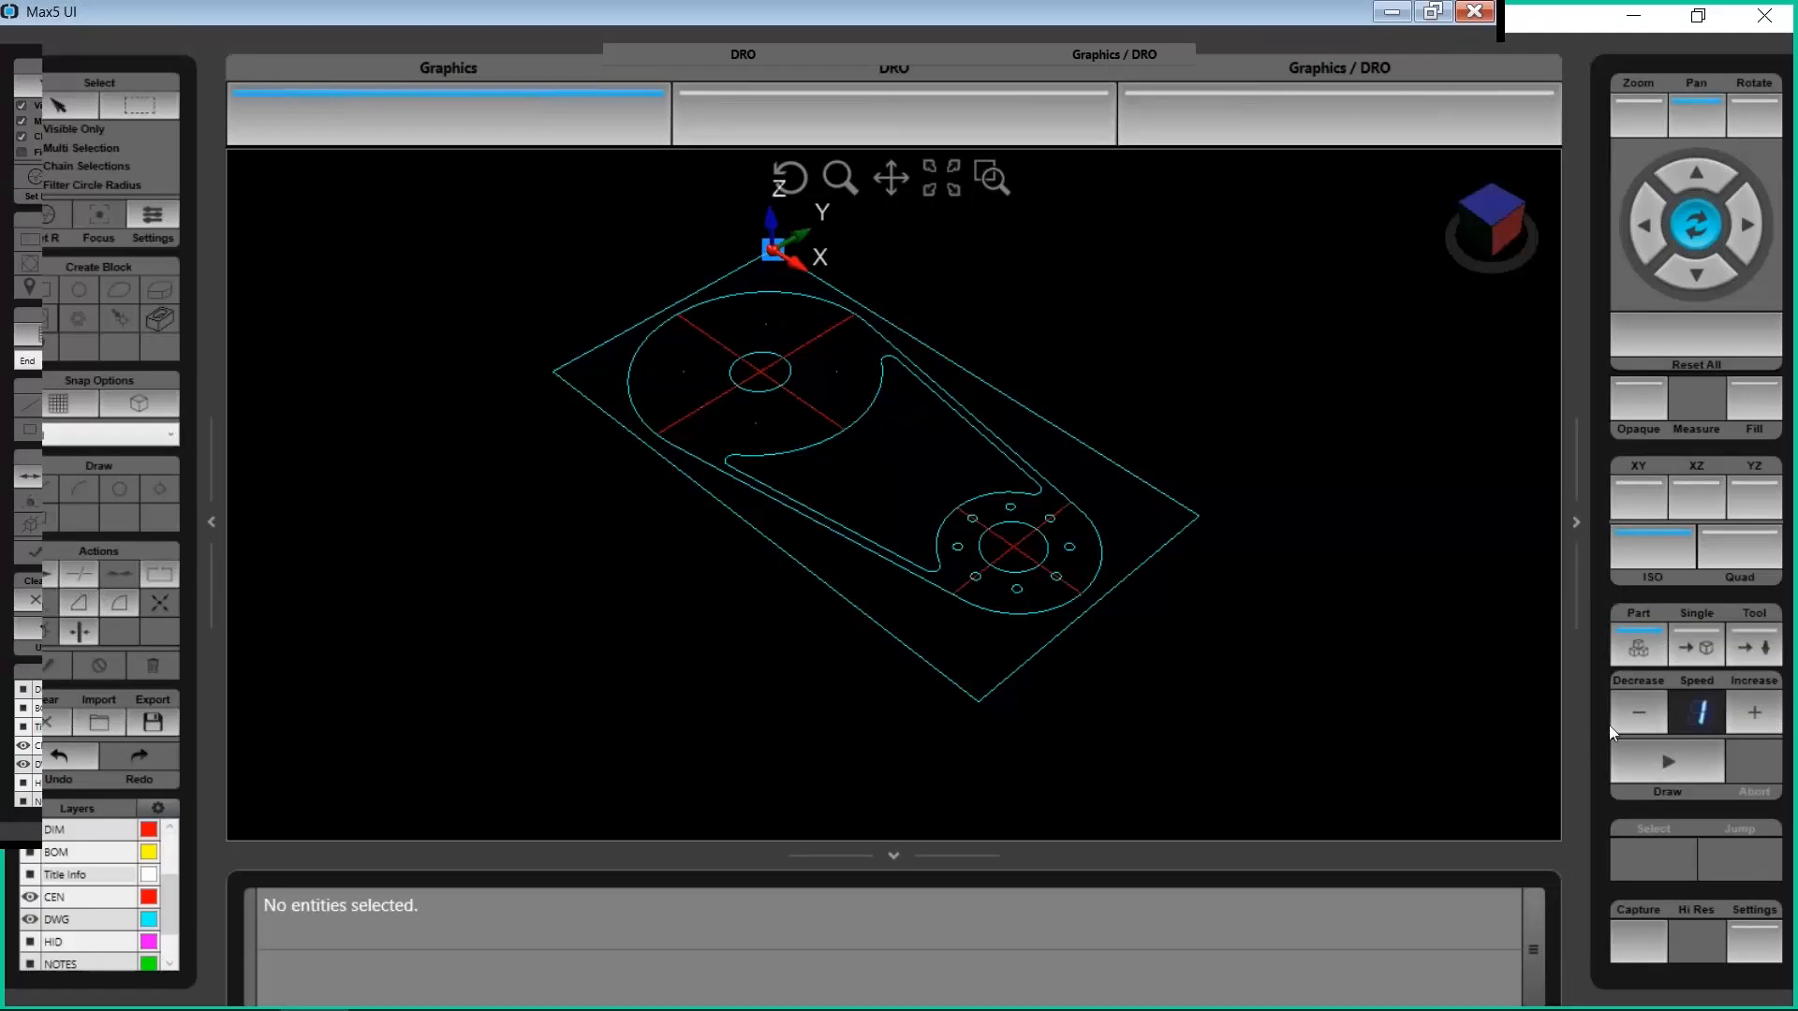
click(1662, 763)
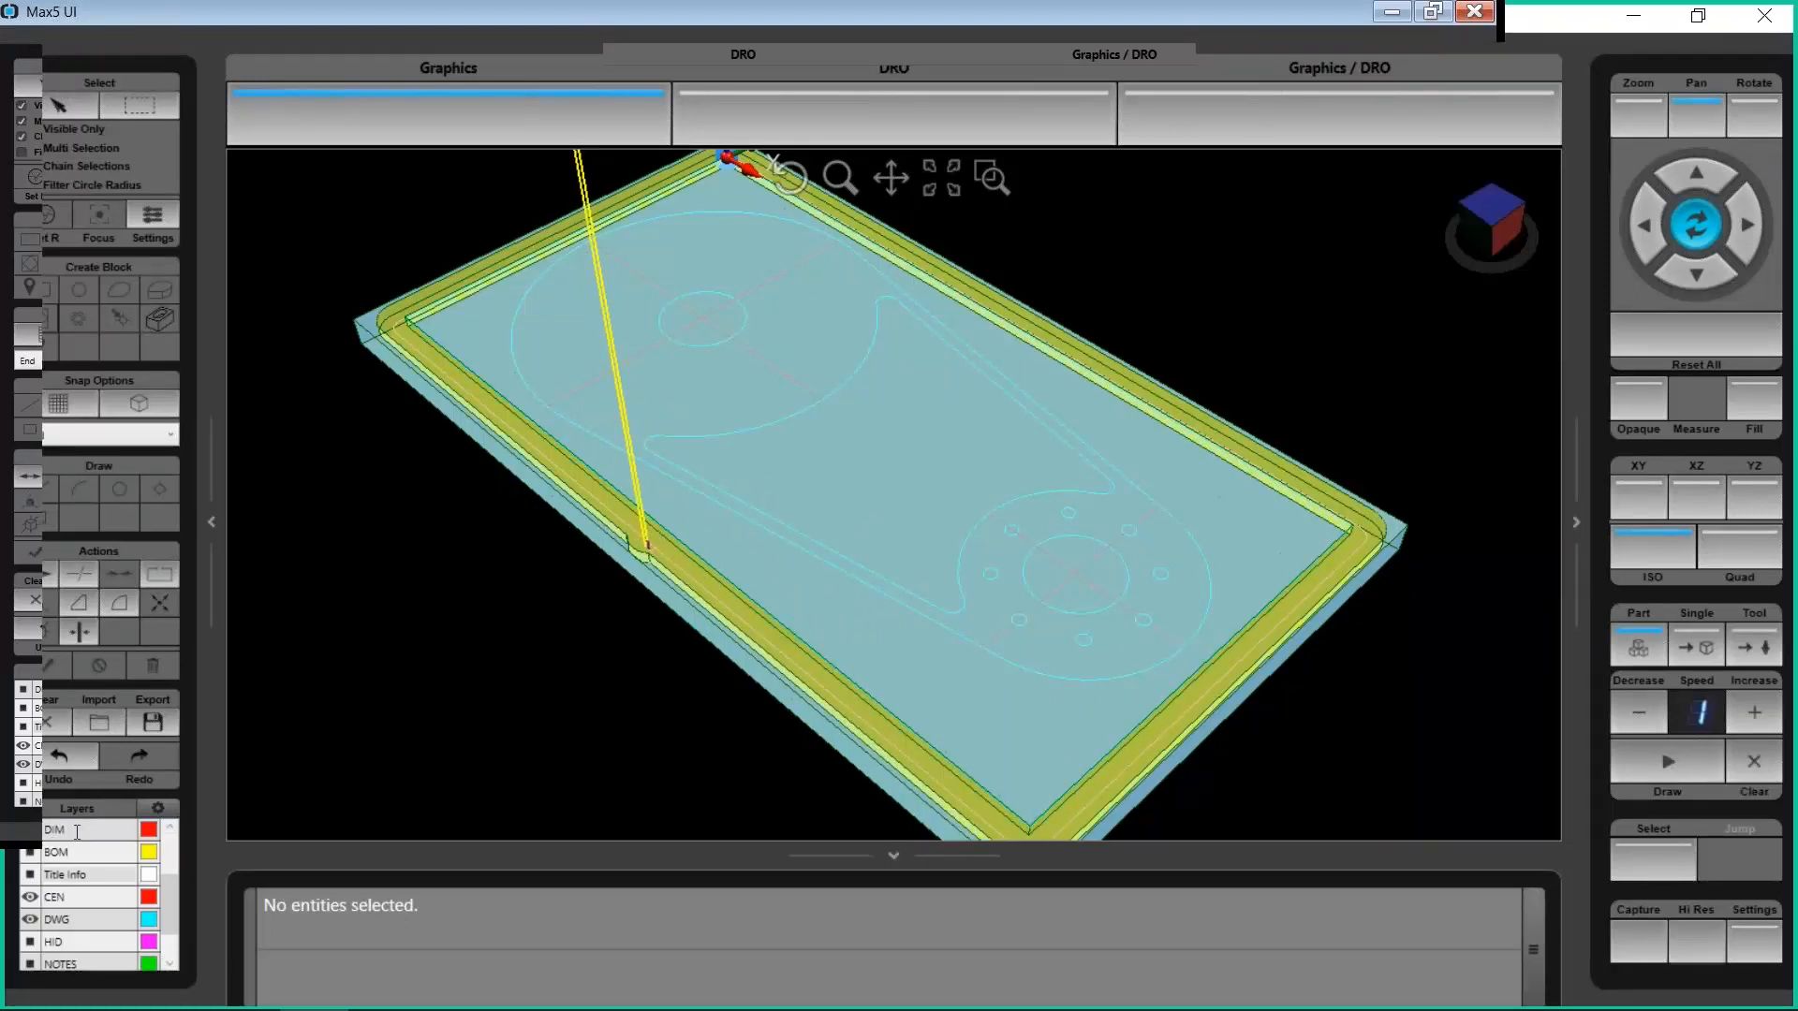
Hide and show the Simulation layer several times, leaving it visible
drag(176, 880, 147, 831)
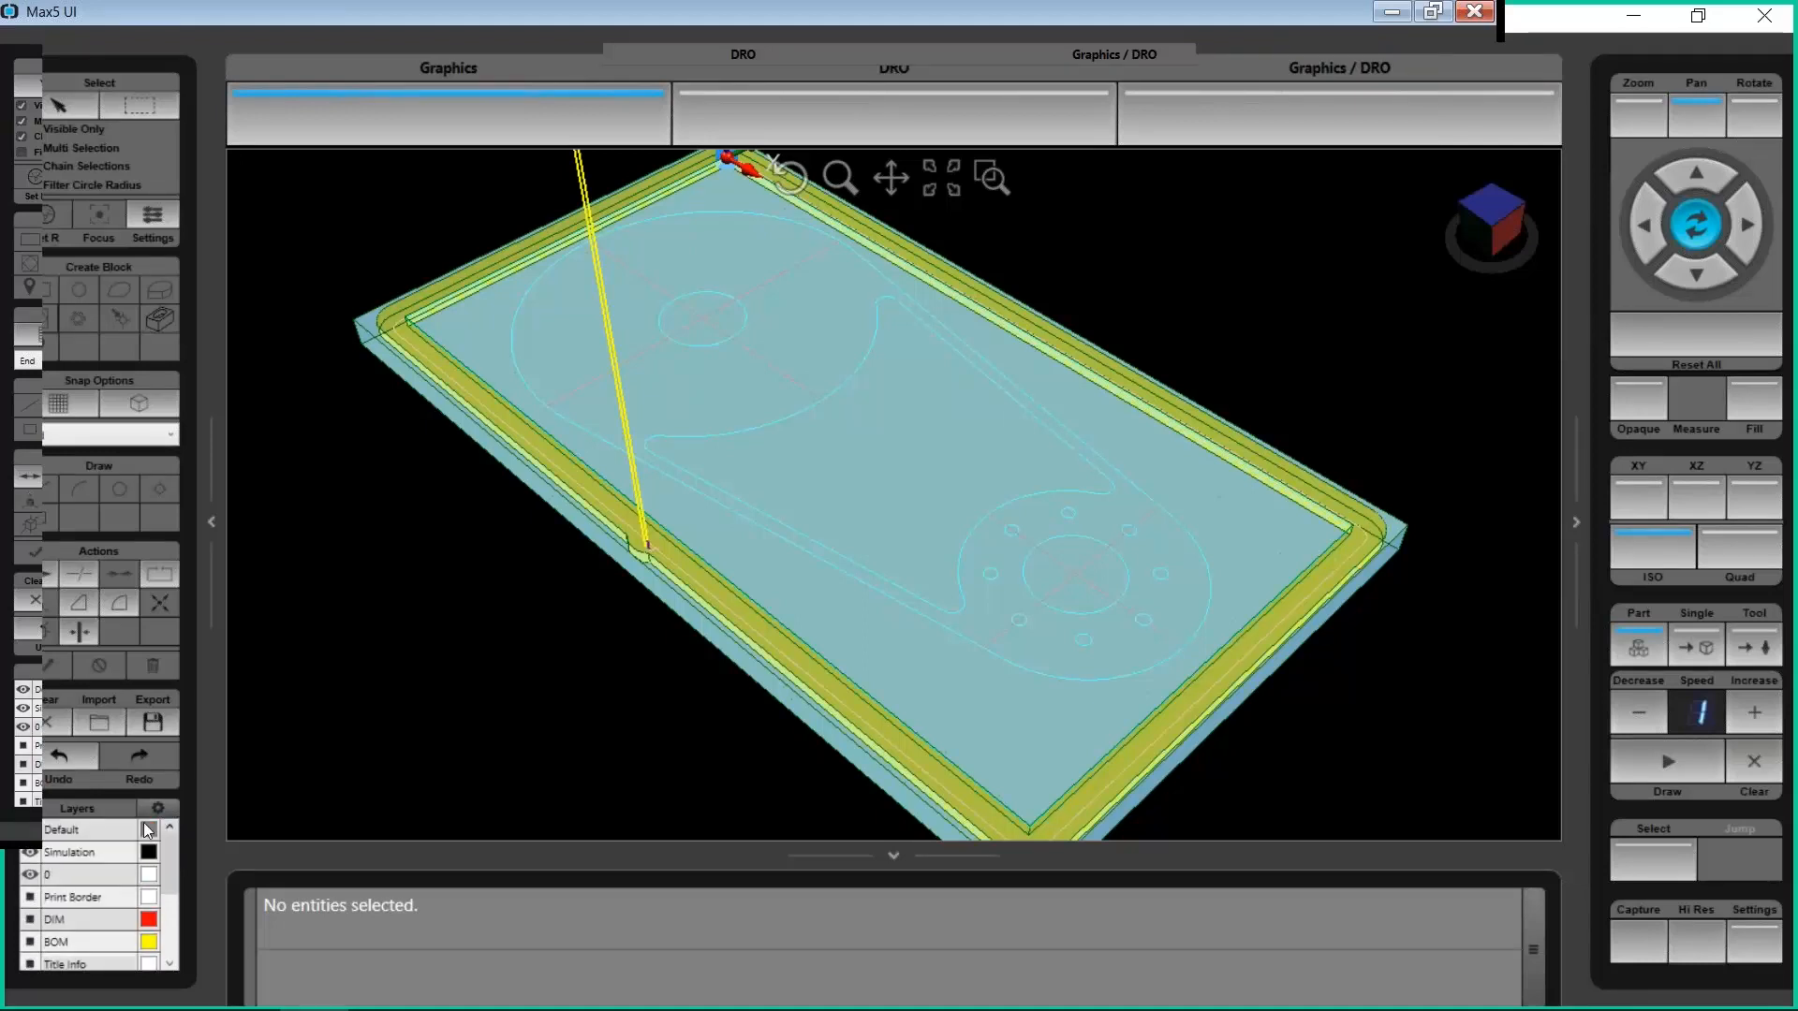
click(31, 853)
click(31, 853)
click(30, 853)
click(30, 853)
click(30, 853)
click(30, 853)
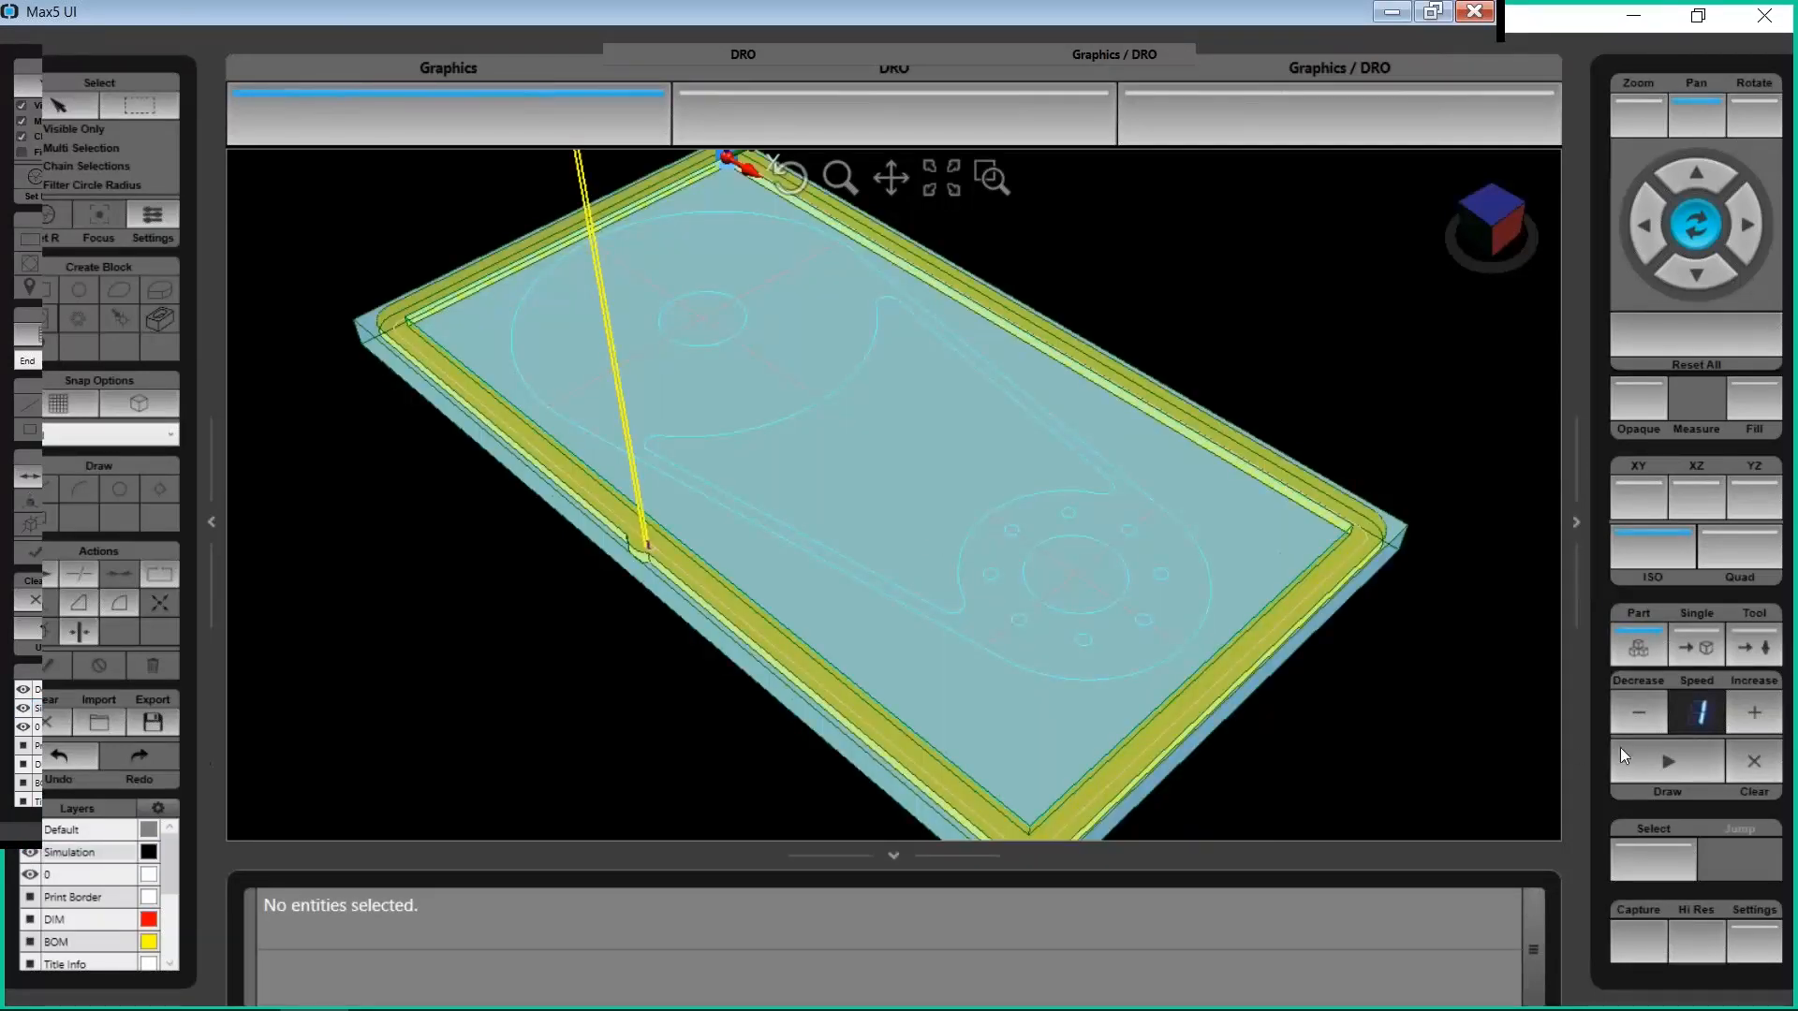
Clear the simulation, redraw it with the speed raised to 2, and clear it again
click(1754, 764)
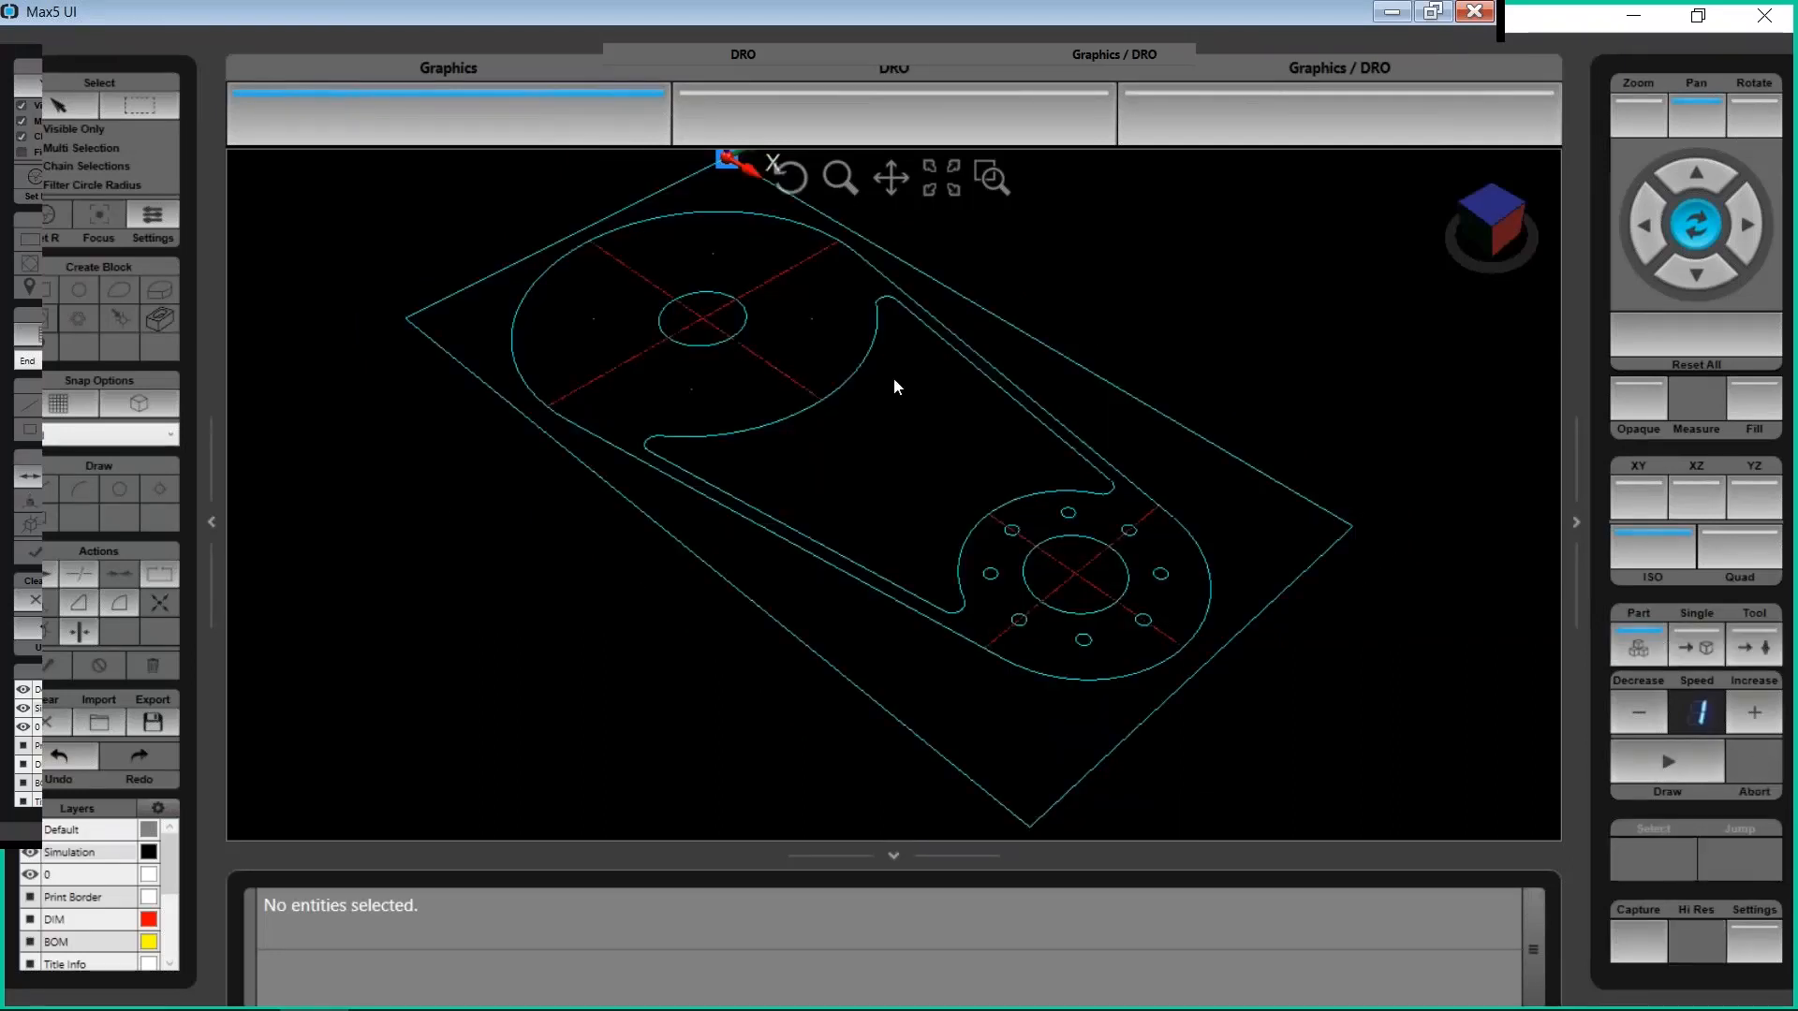
click(1665, 757)
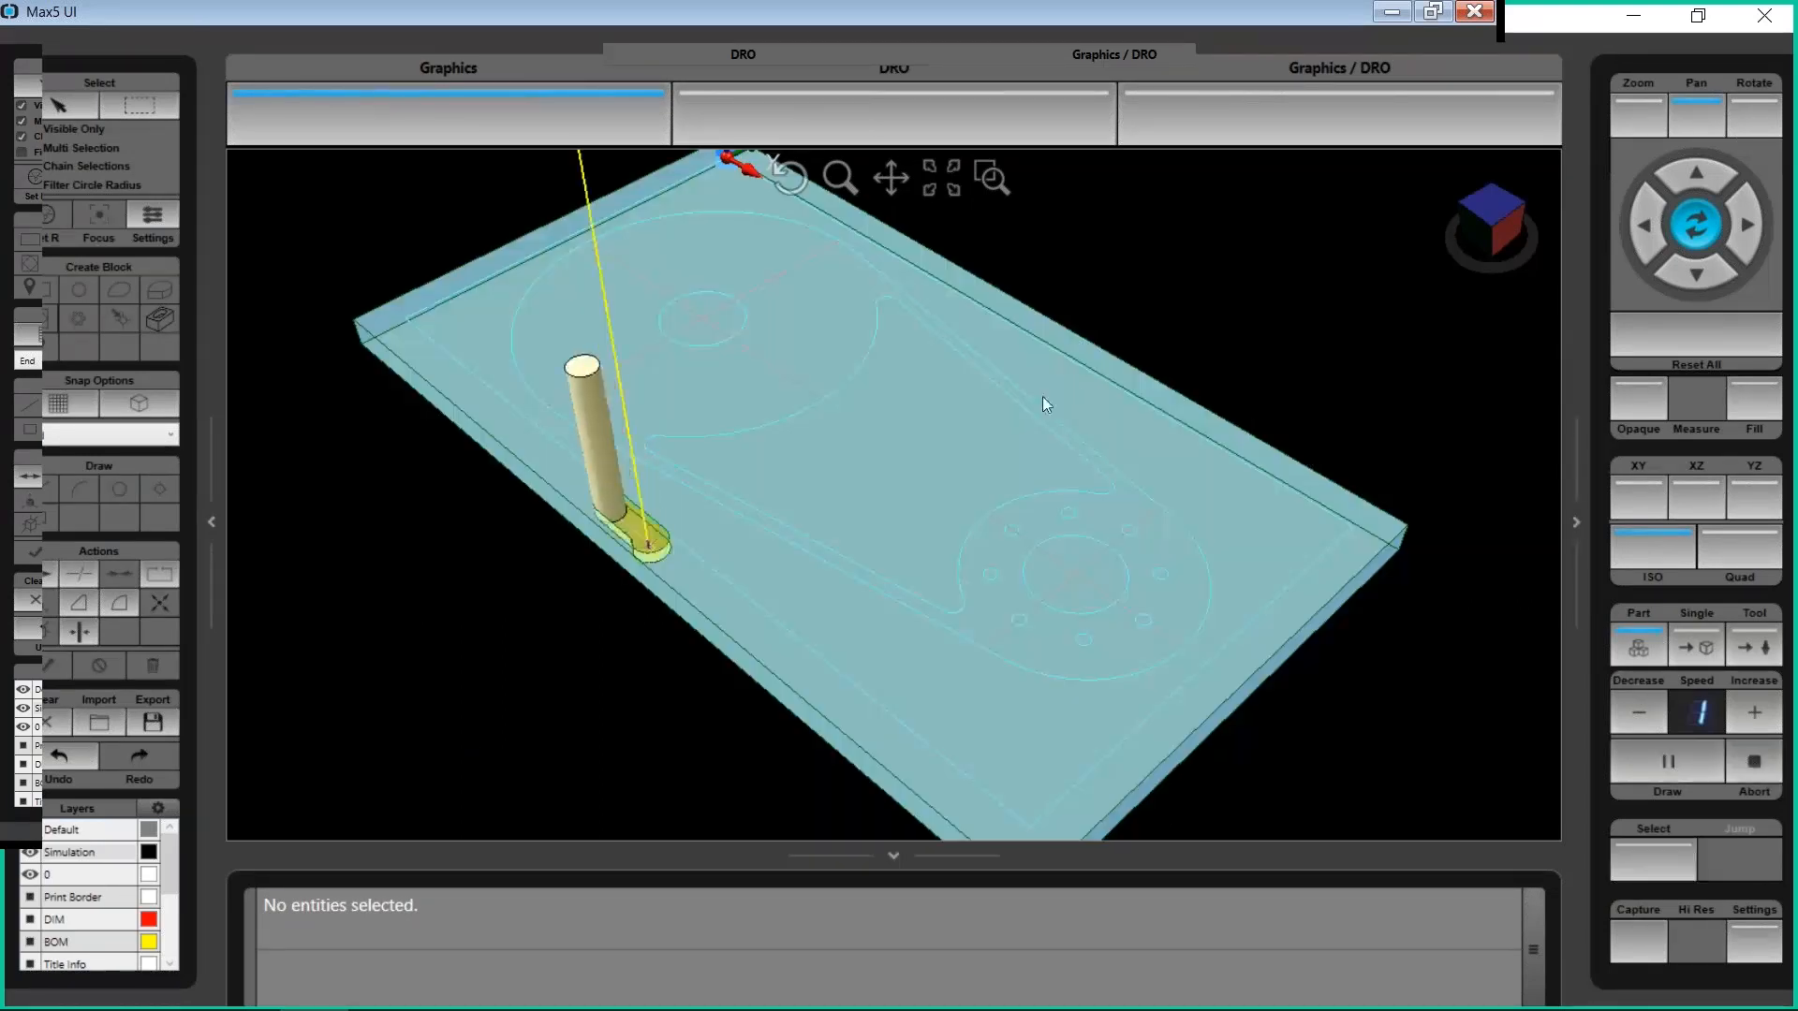
click(1747, 704)
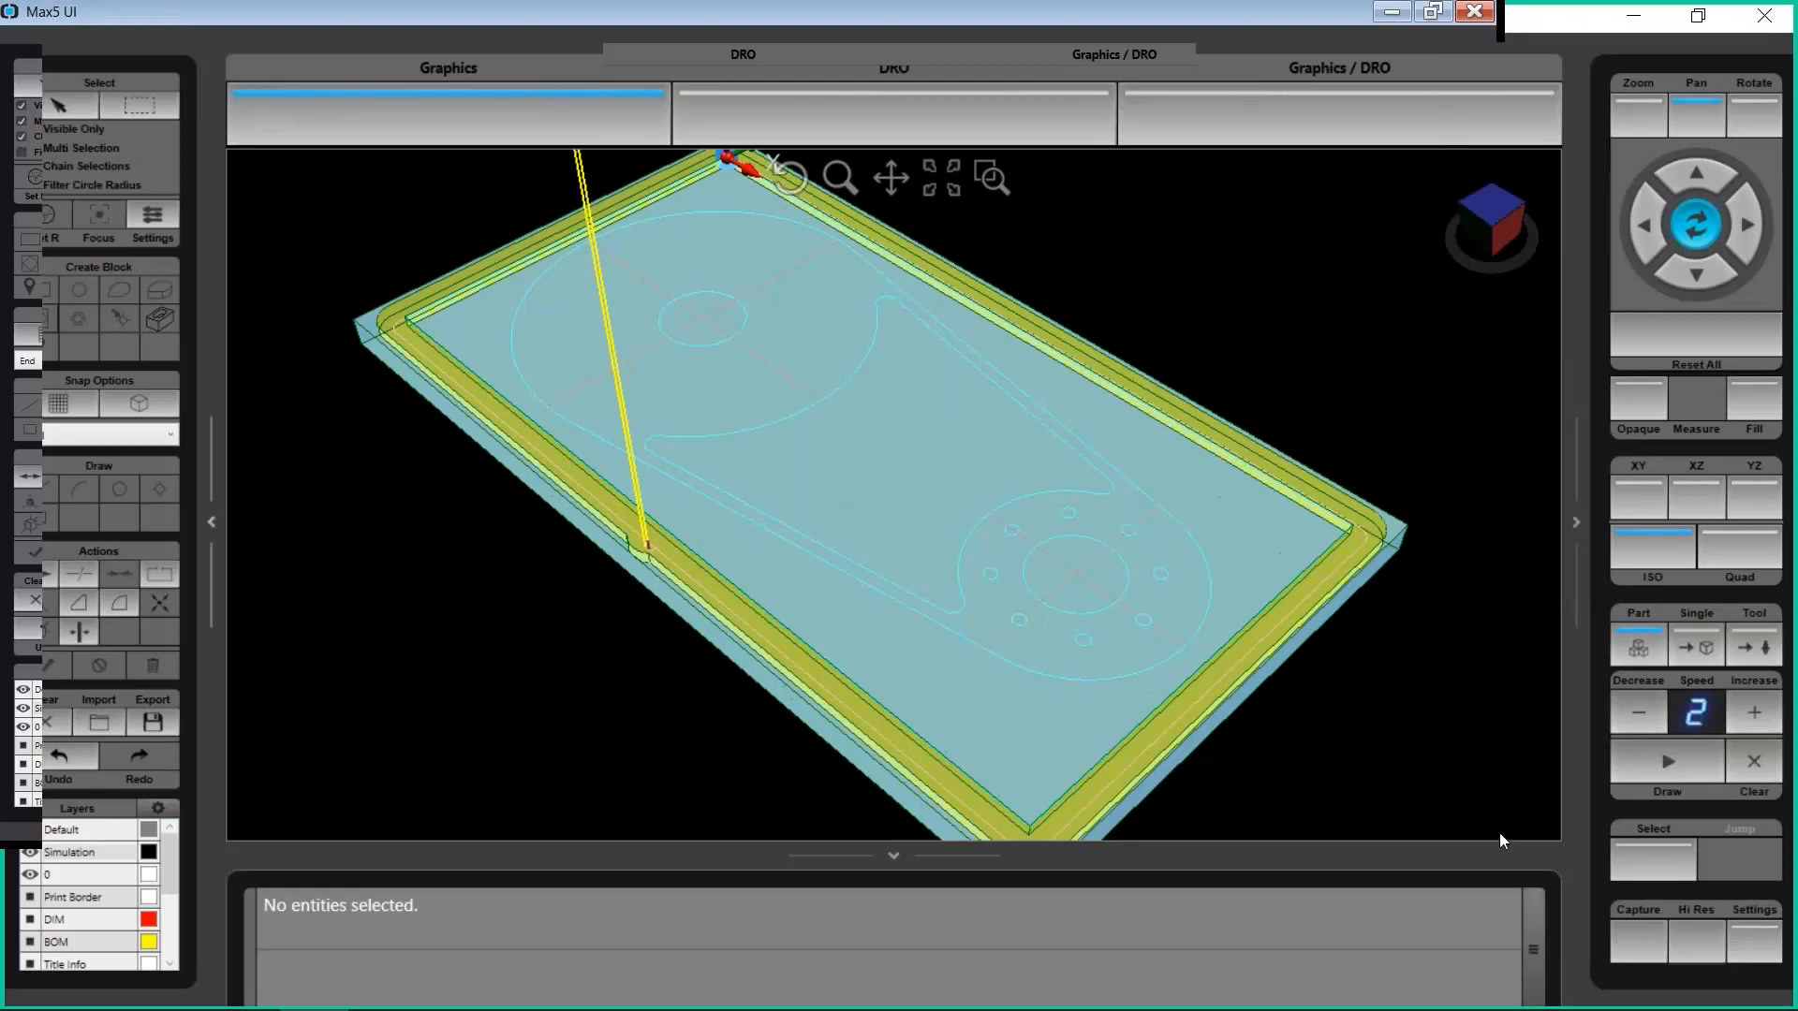
click(1740, 755)
View the part in the XY plane, select the large arc of the outer profile to examine its data, and clear the selection
click(1643, 485)
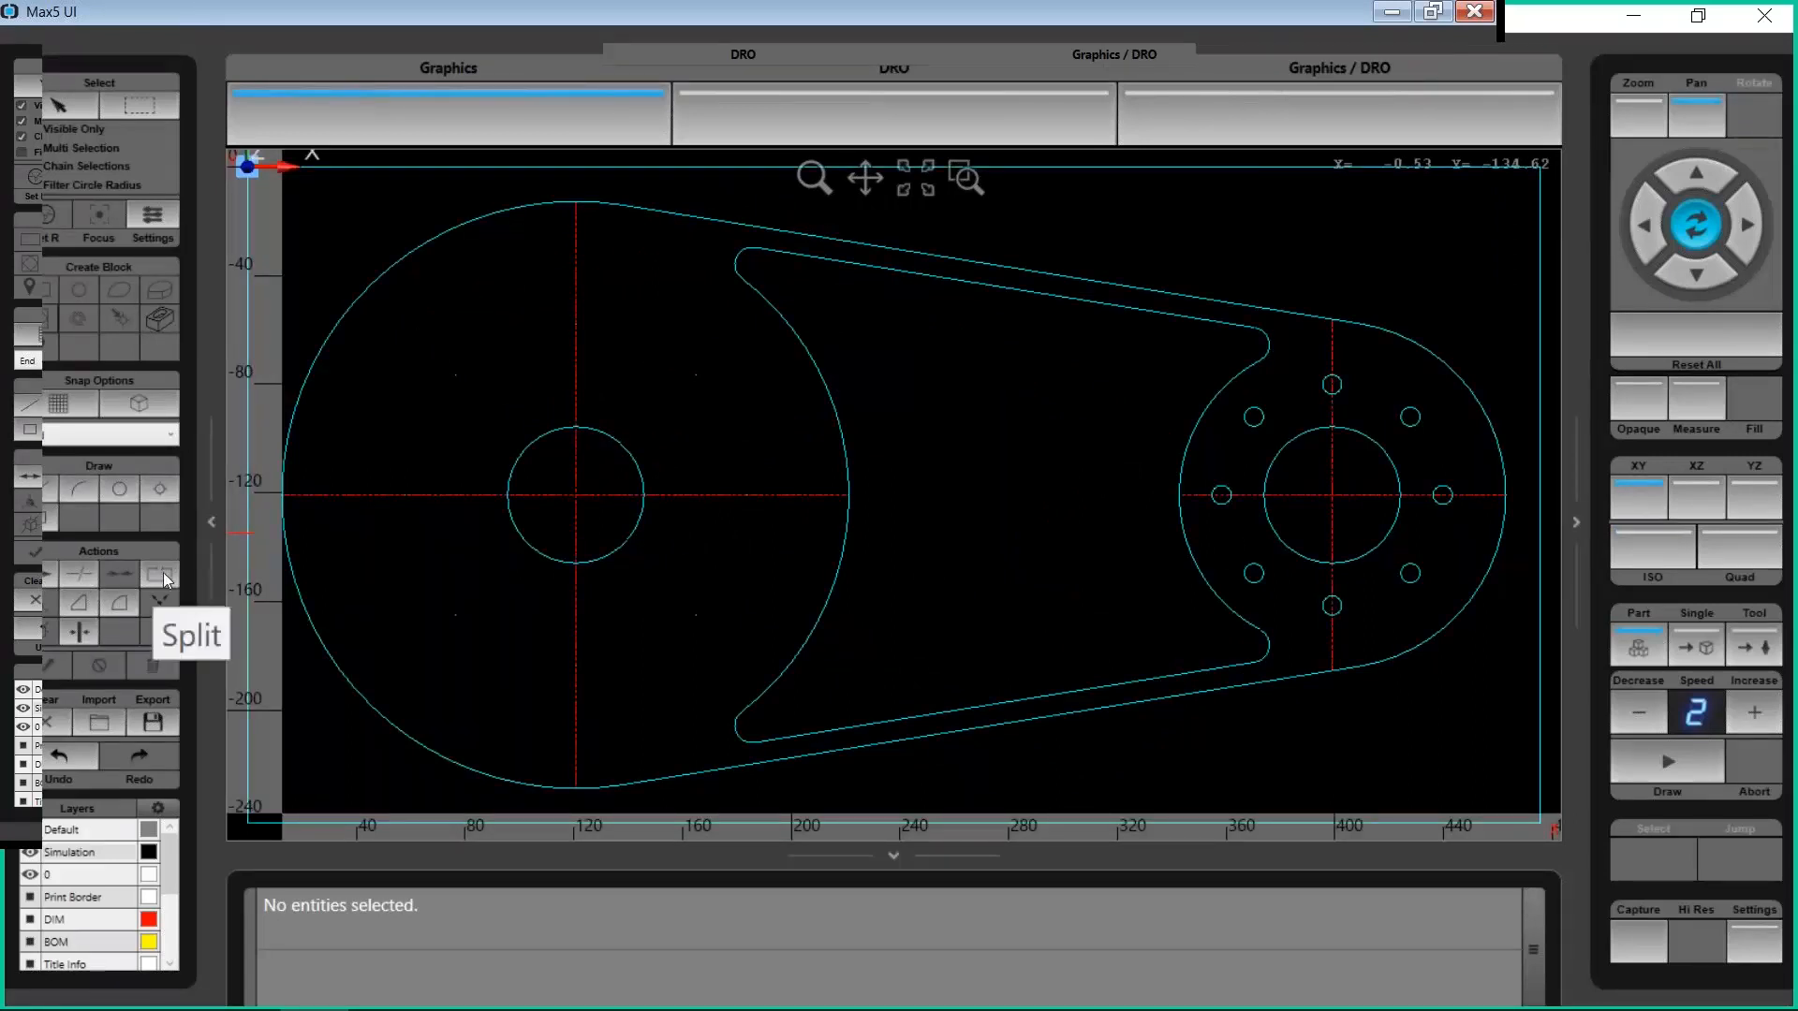
scroll(496, 567, down, 2)
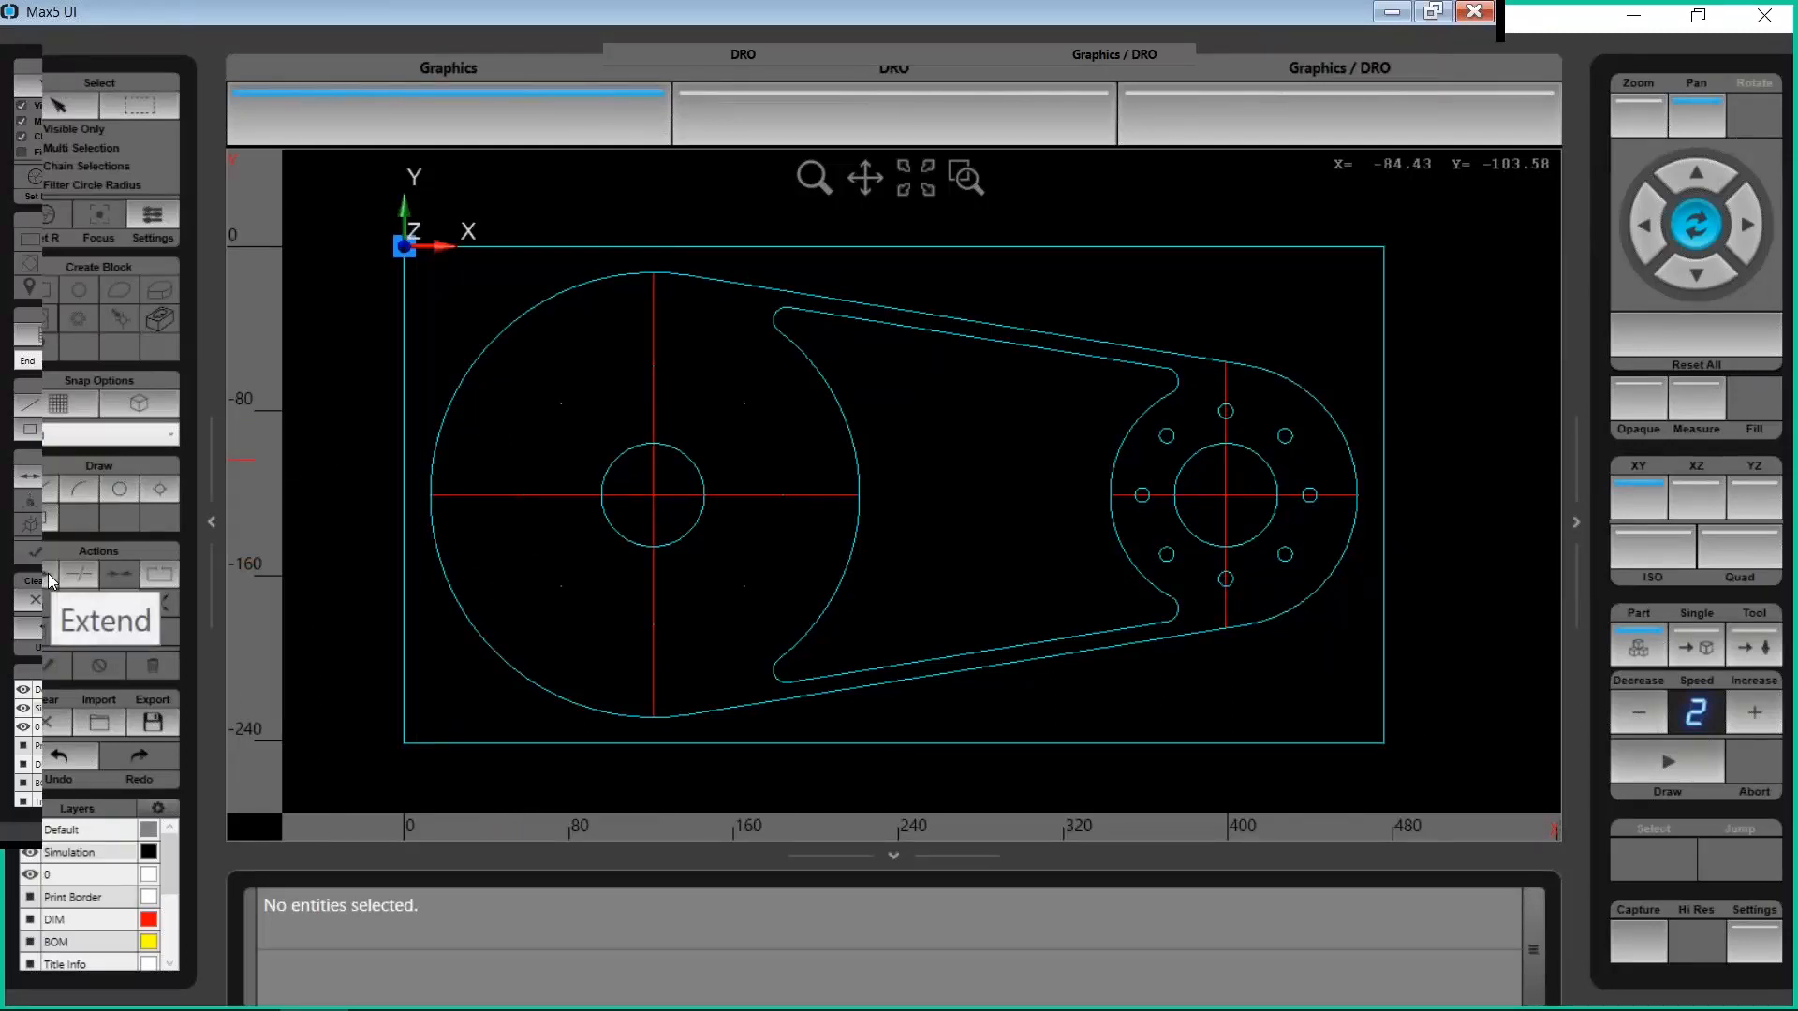
click(54, 109)
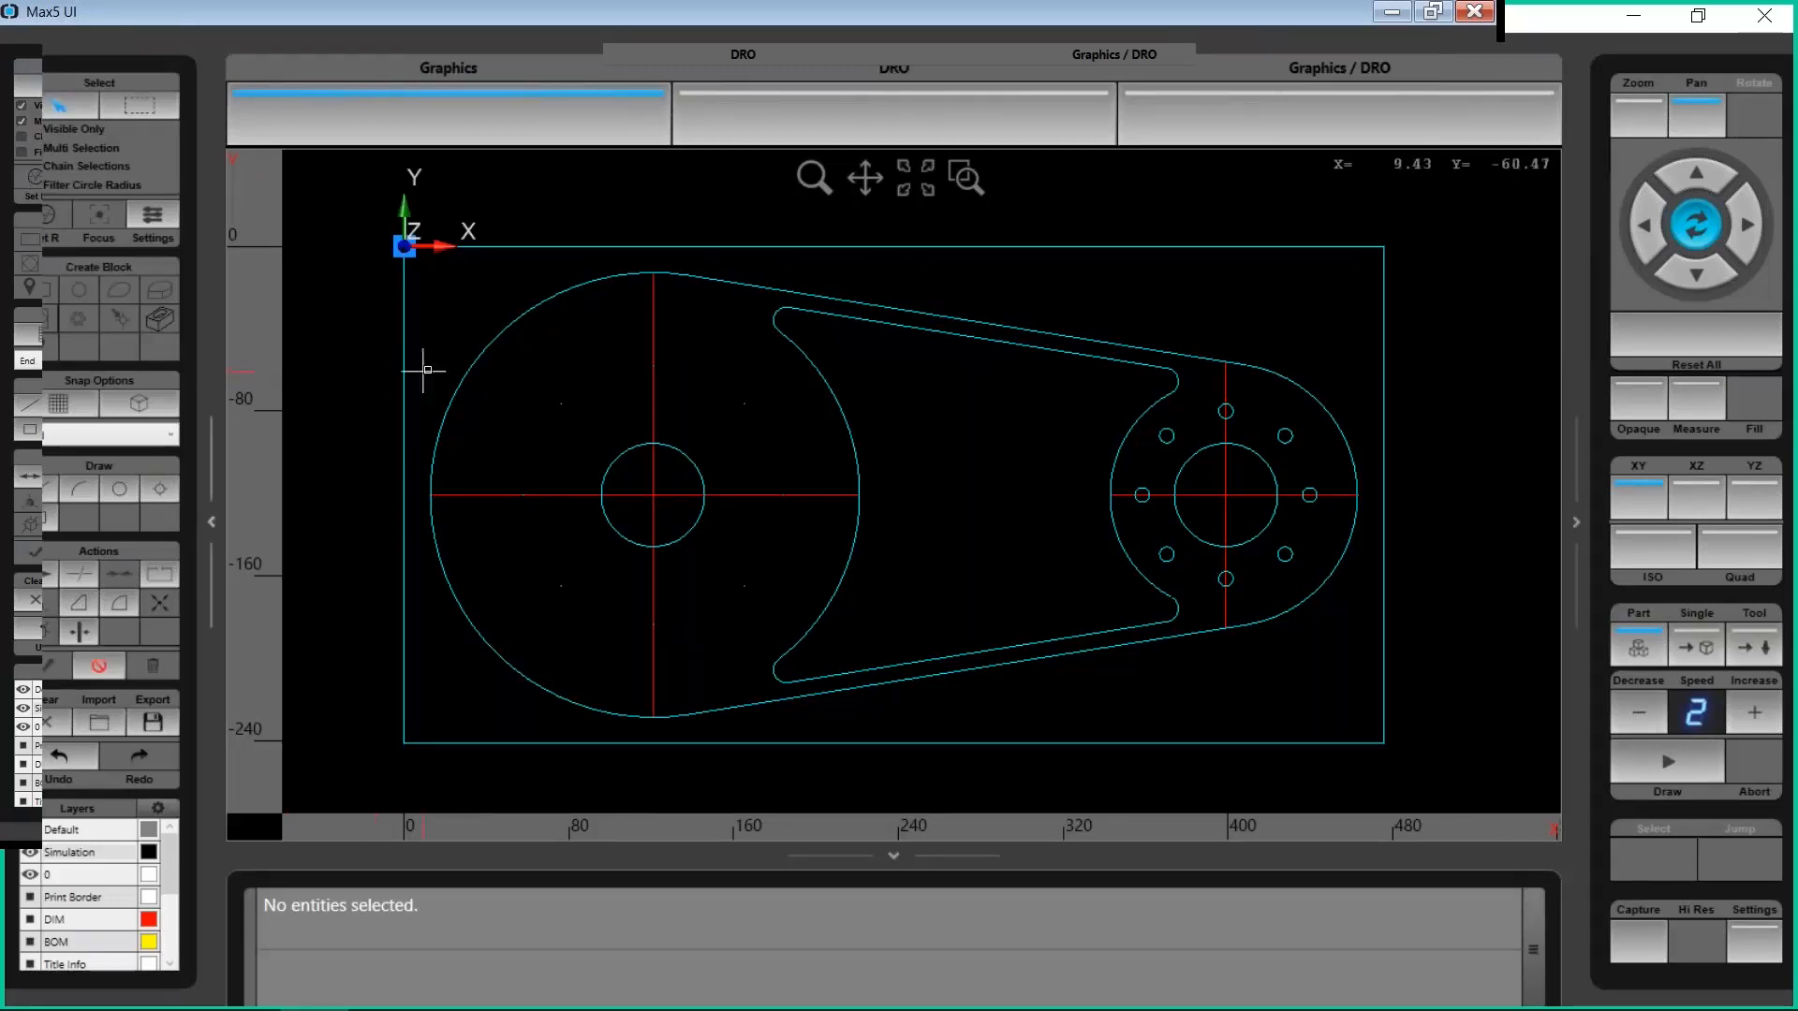
click(476, 362)
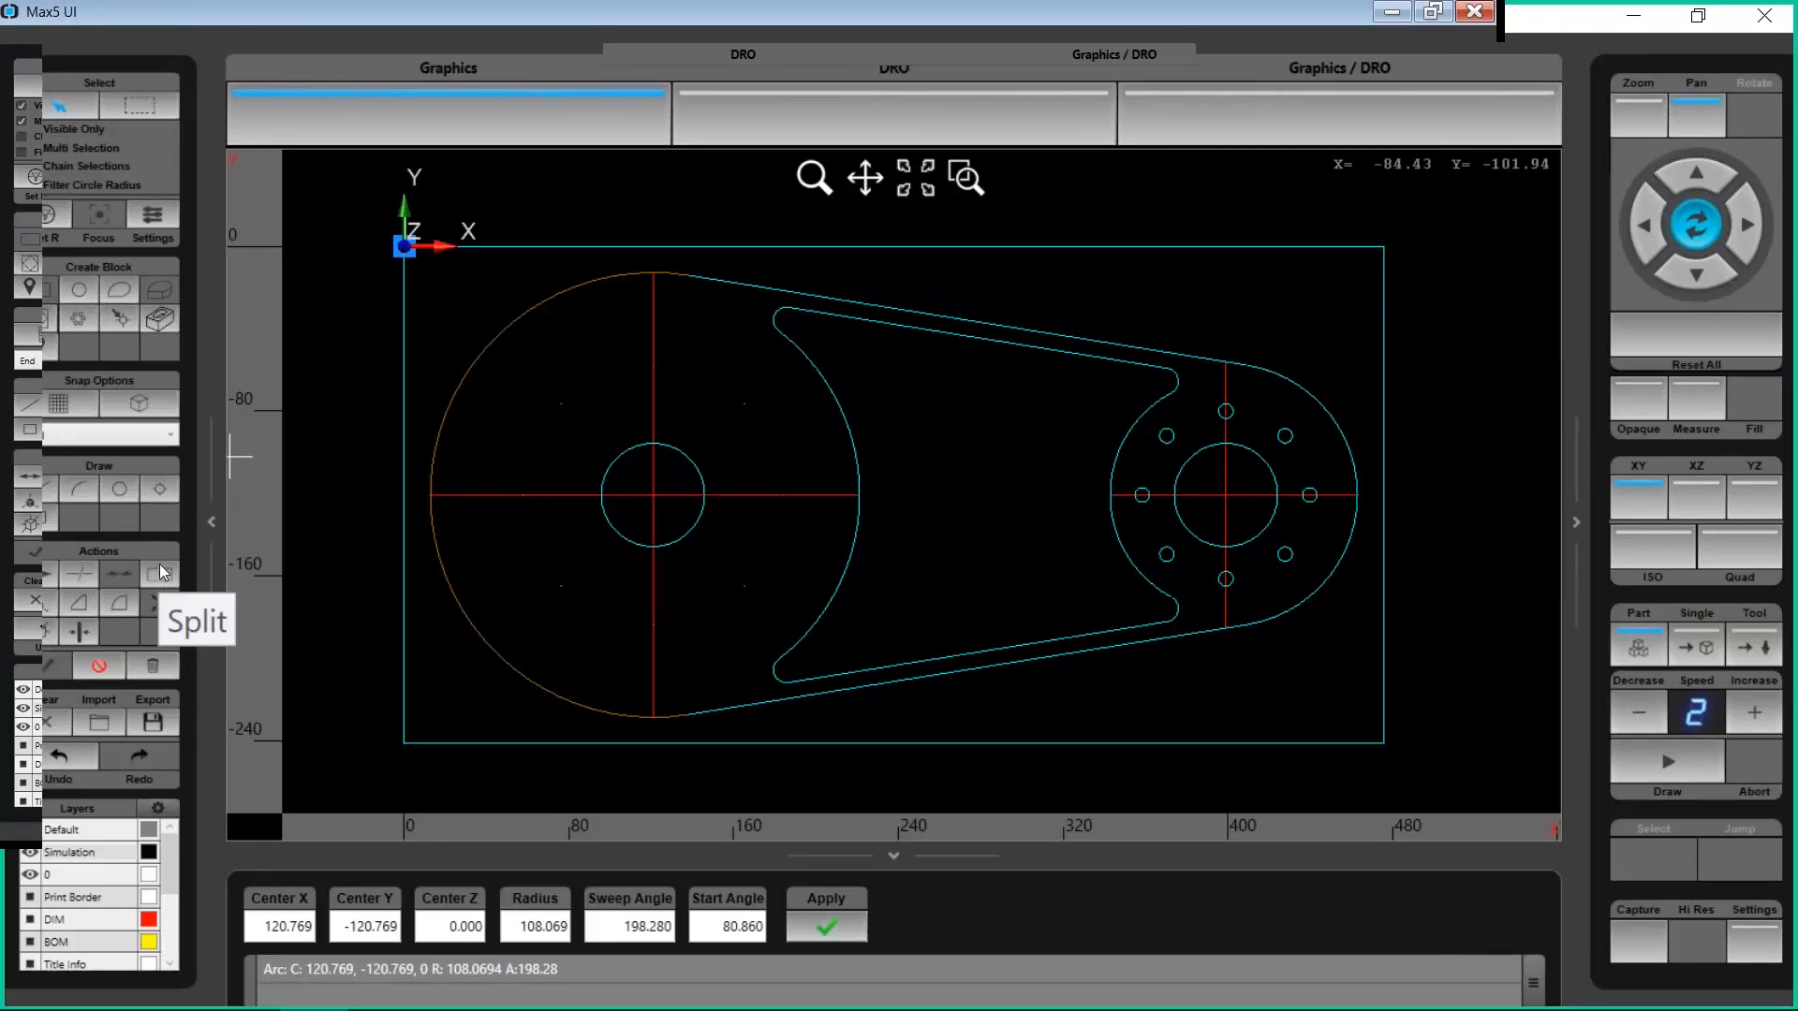
click(110, 663)
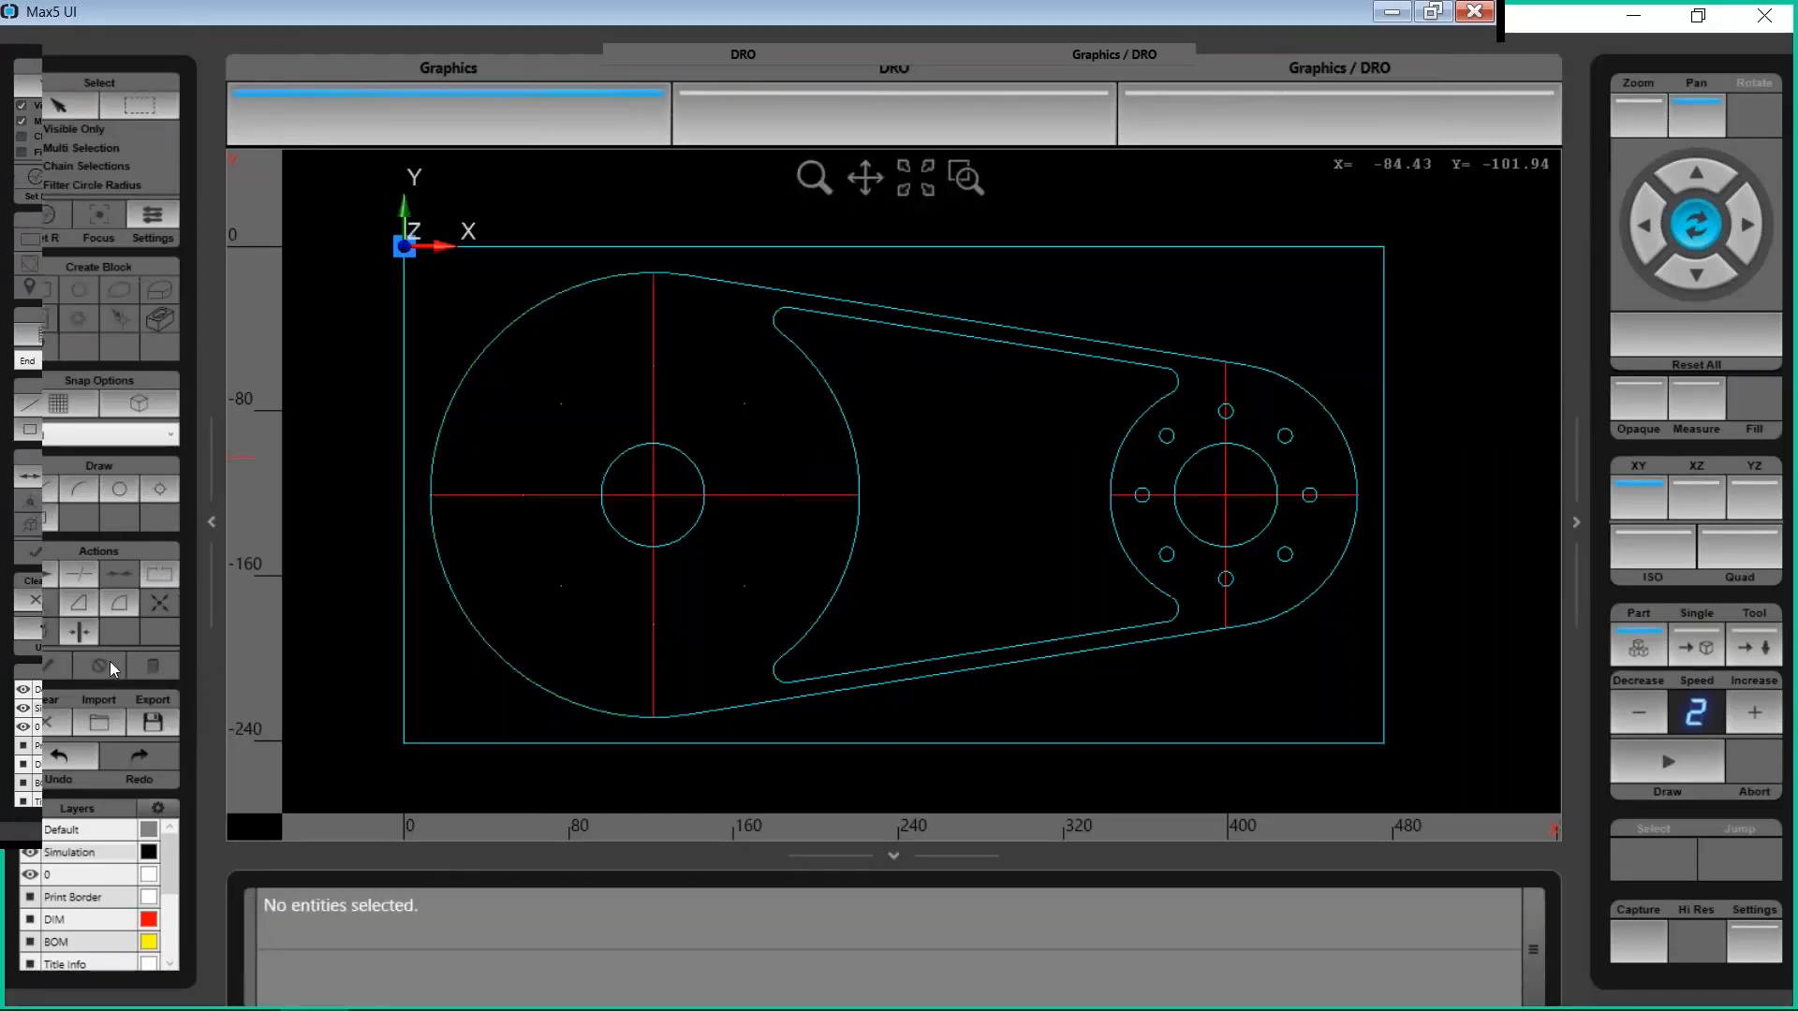
click(155, 567)
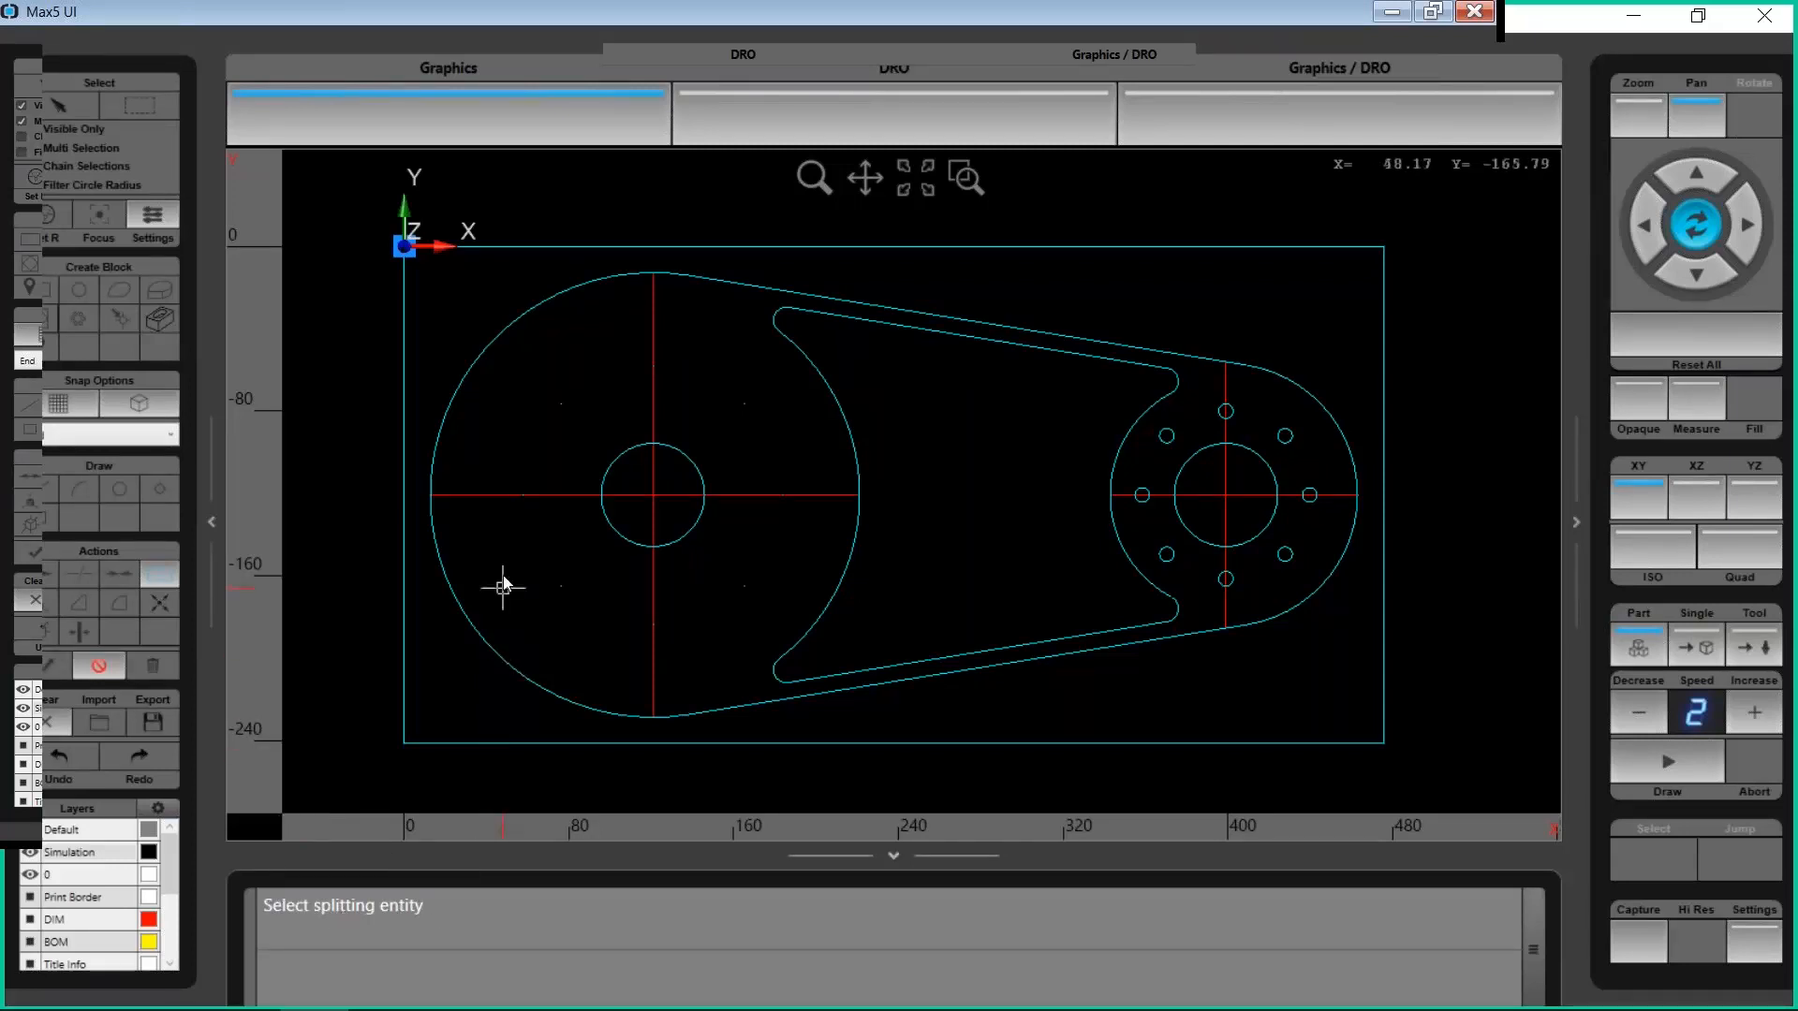
click(474, 493)
click(473, 496)
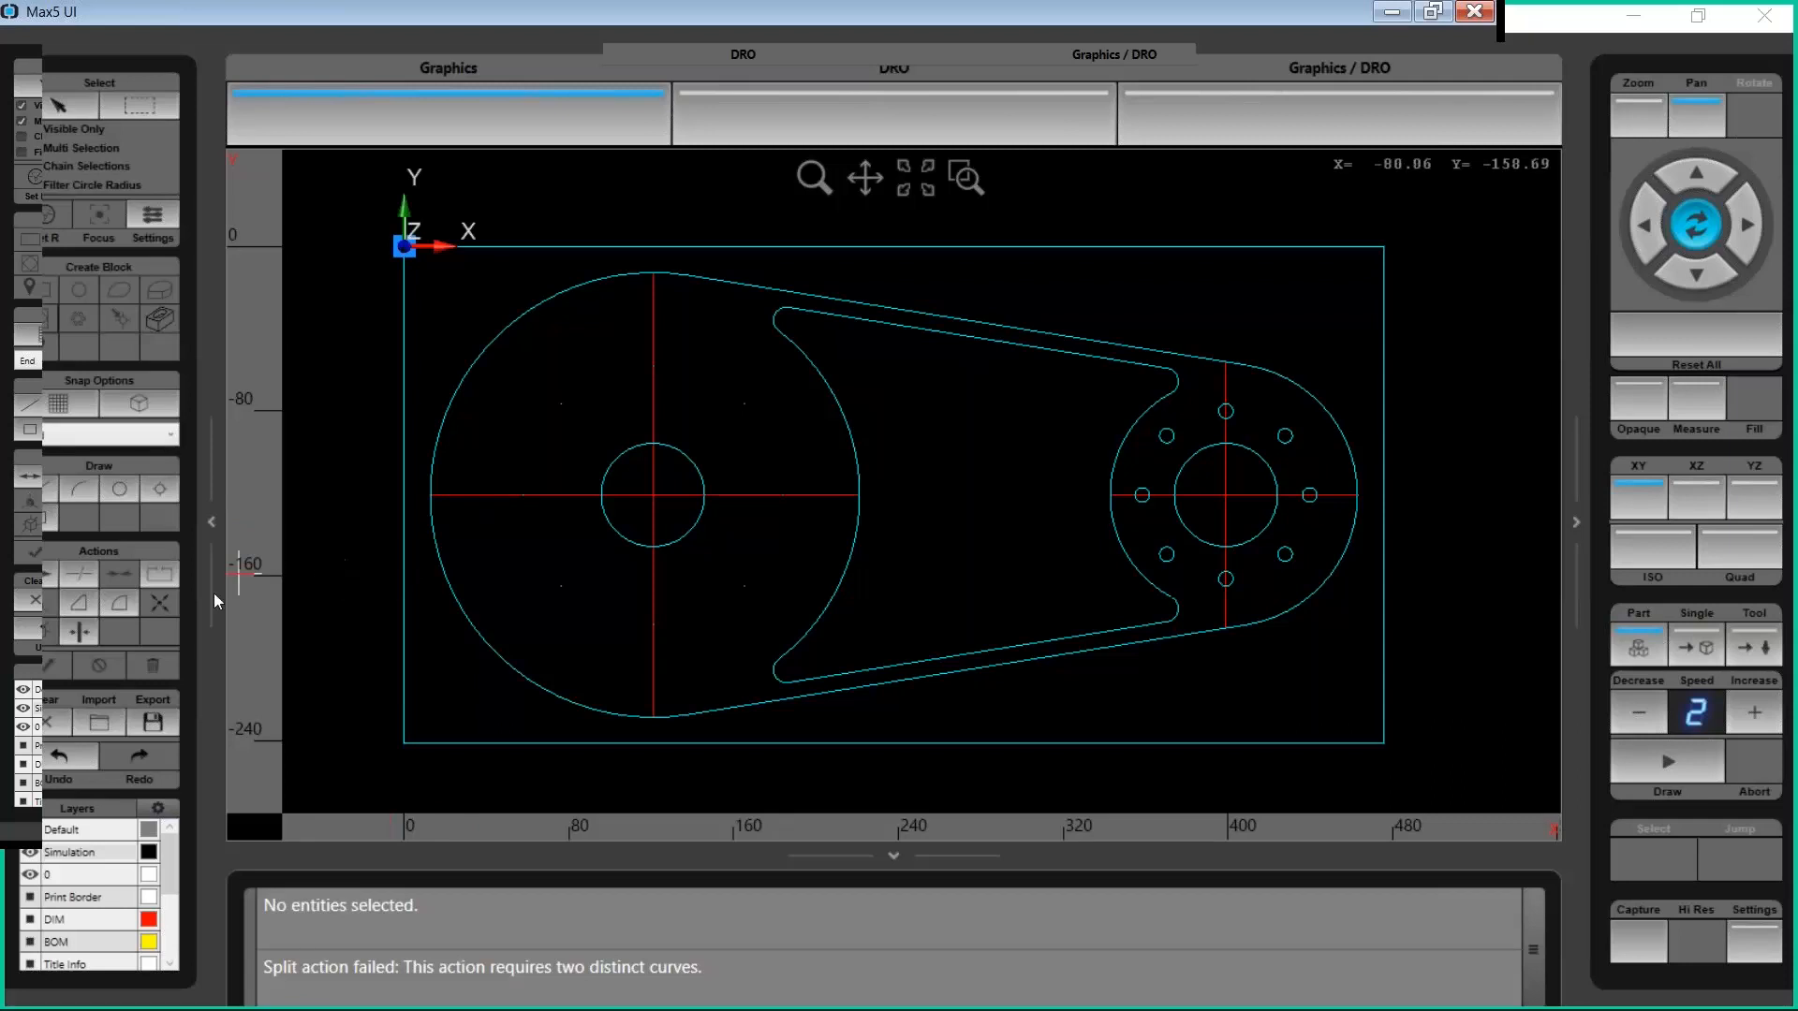
Split the large arc of the outer profile with its horizontal centre line as the splitting entity
click(171, 562)
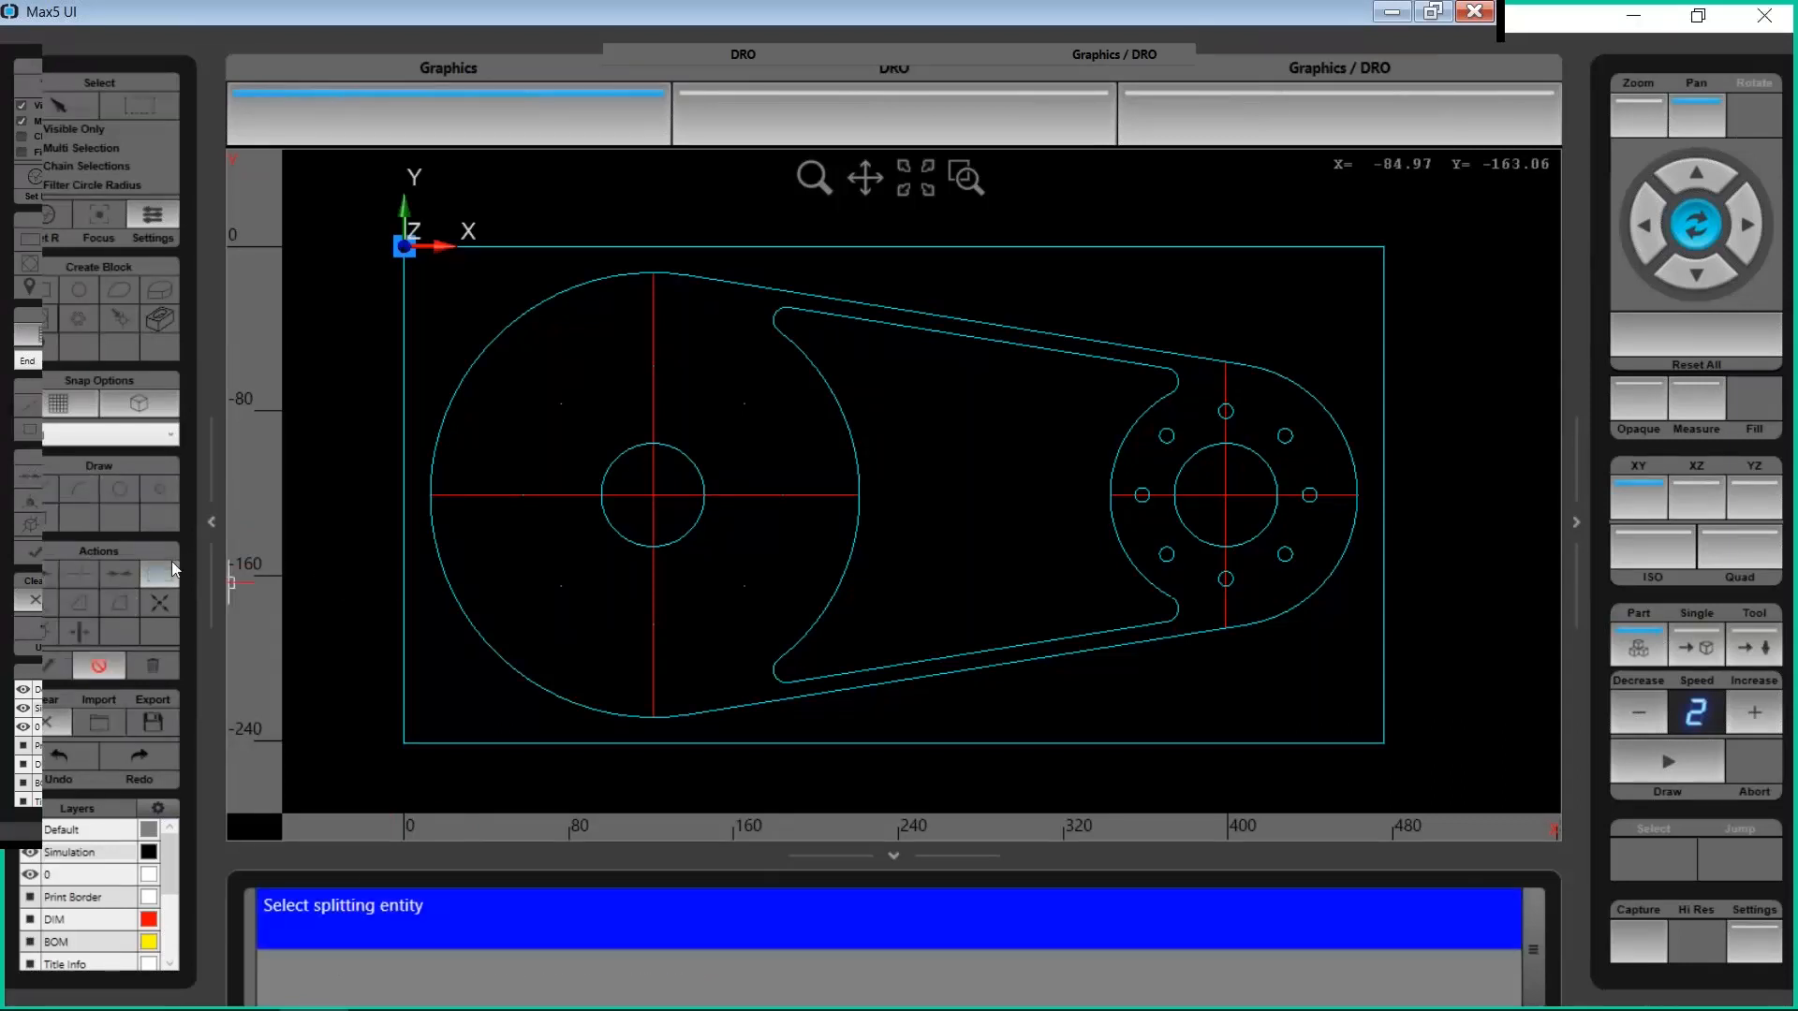
click(483, 495)
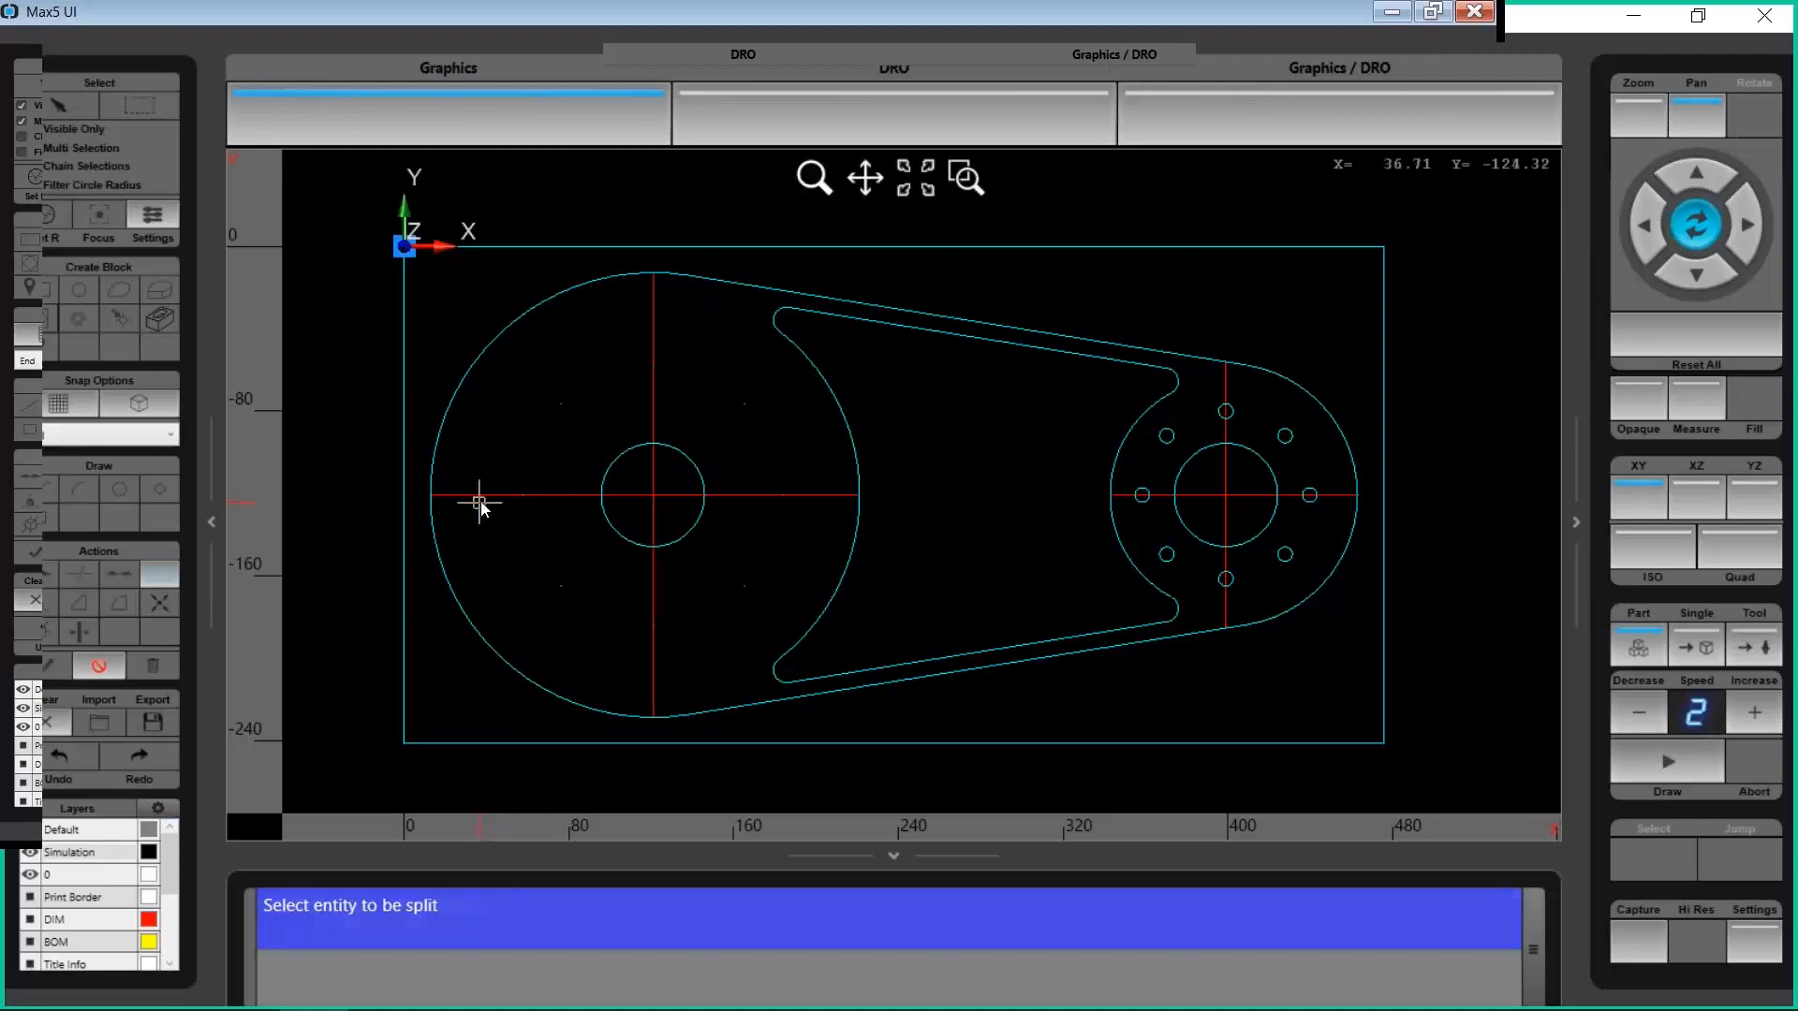
click(453, 403)
Select the upper half of the split arc, inspect the split point at the centre line, and clear the selection
click(58, 106)
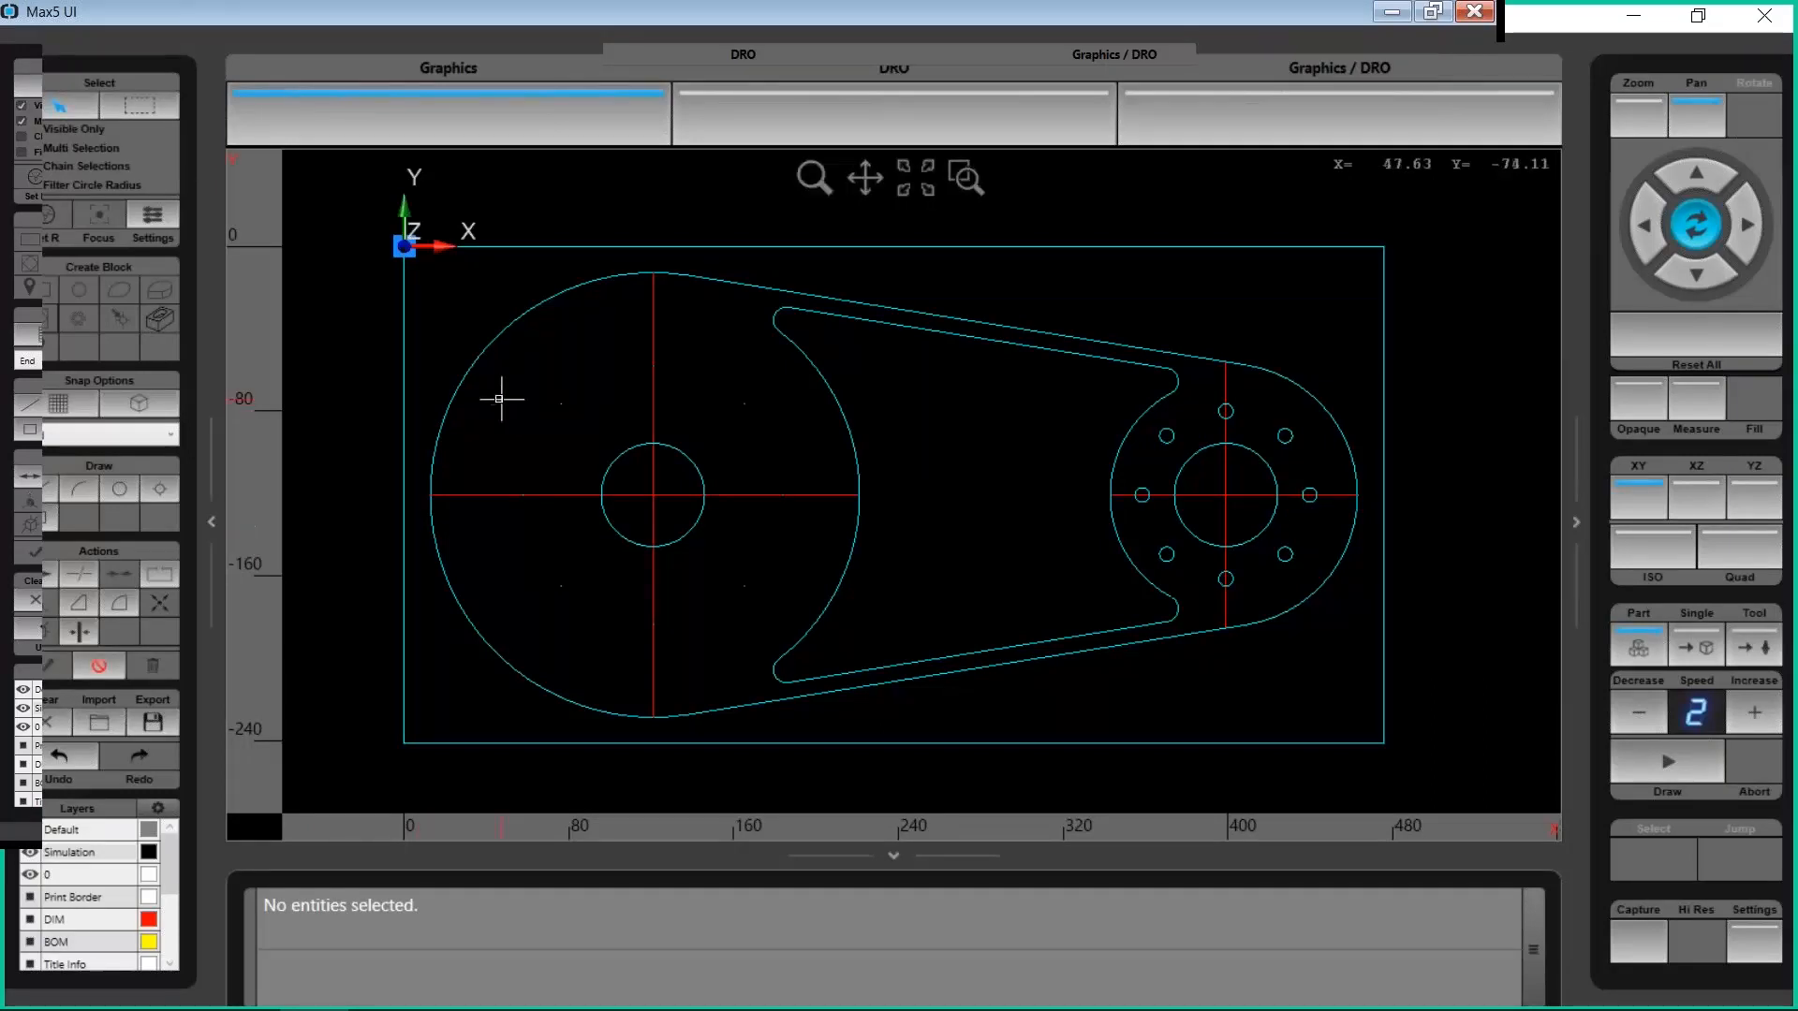
click(460, 390)
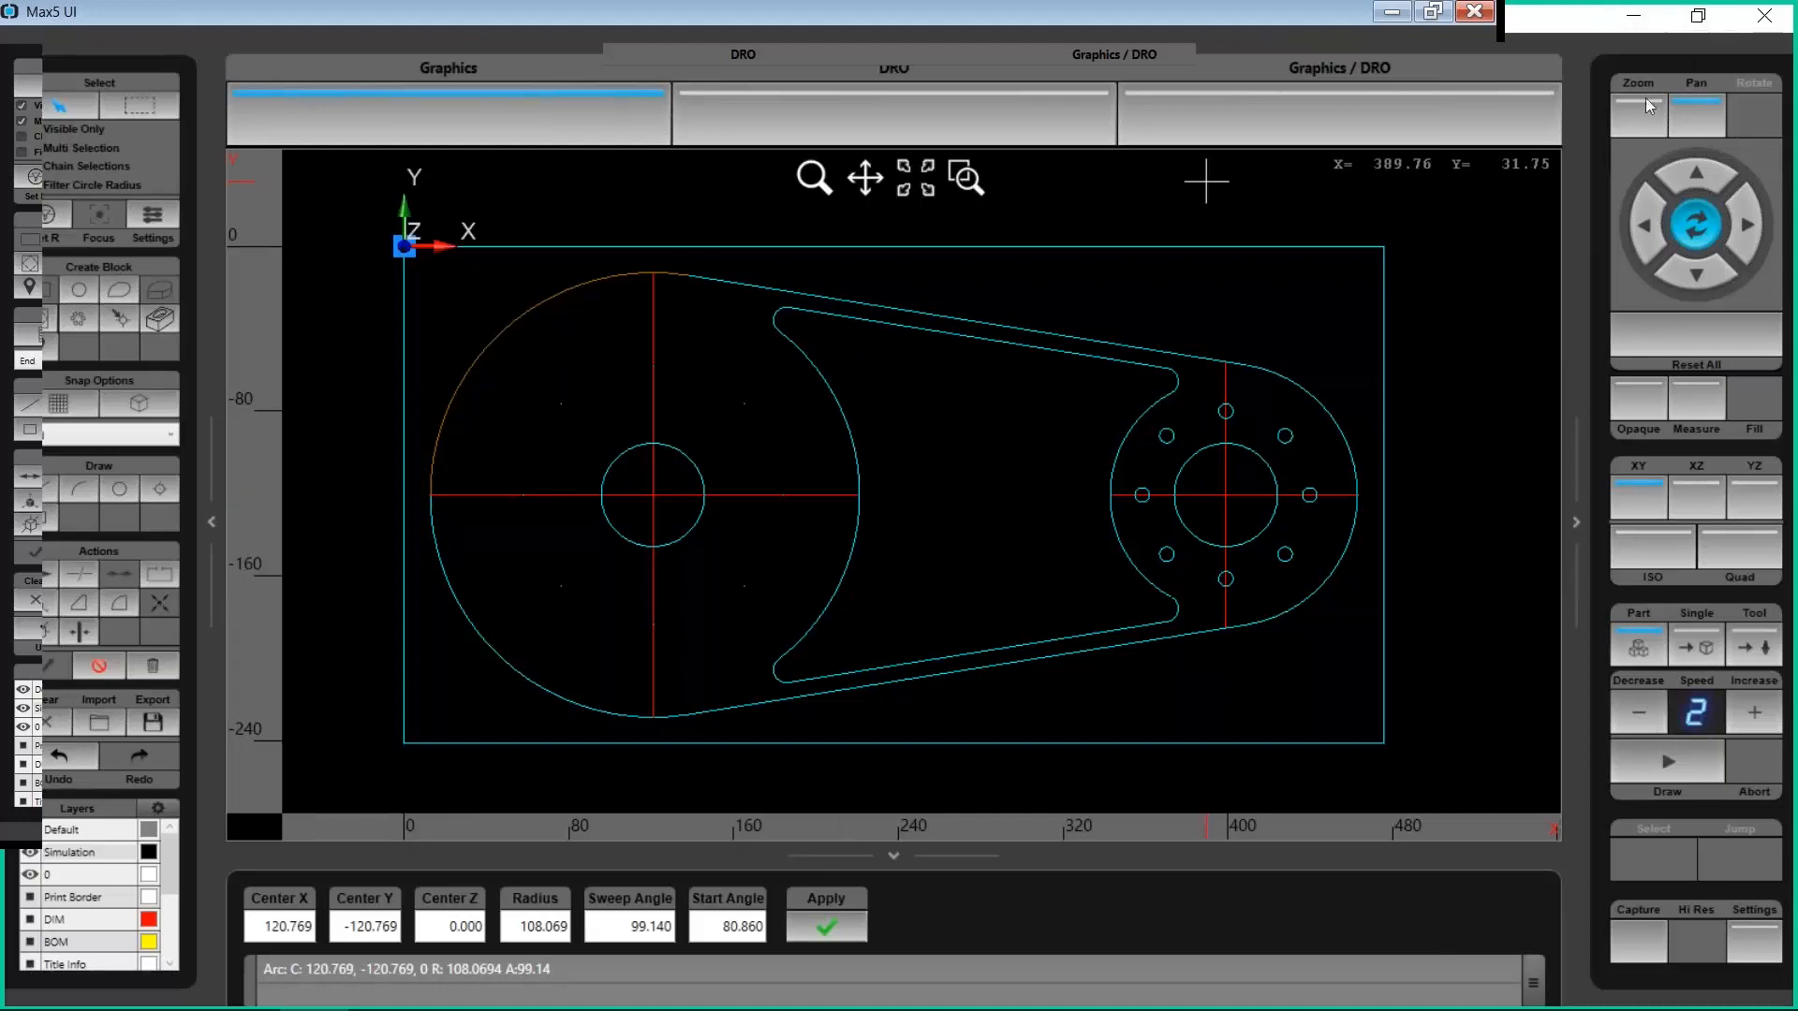
click(1629, 126)
drag(352, 443, 516, 554)
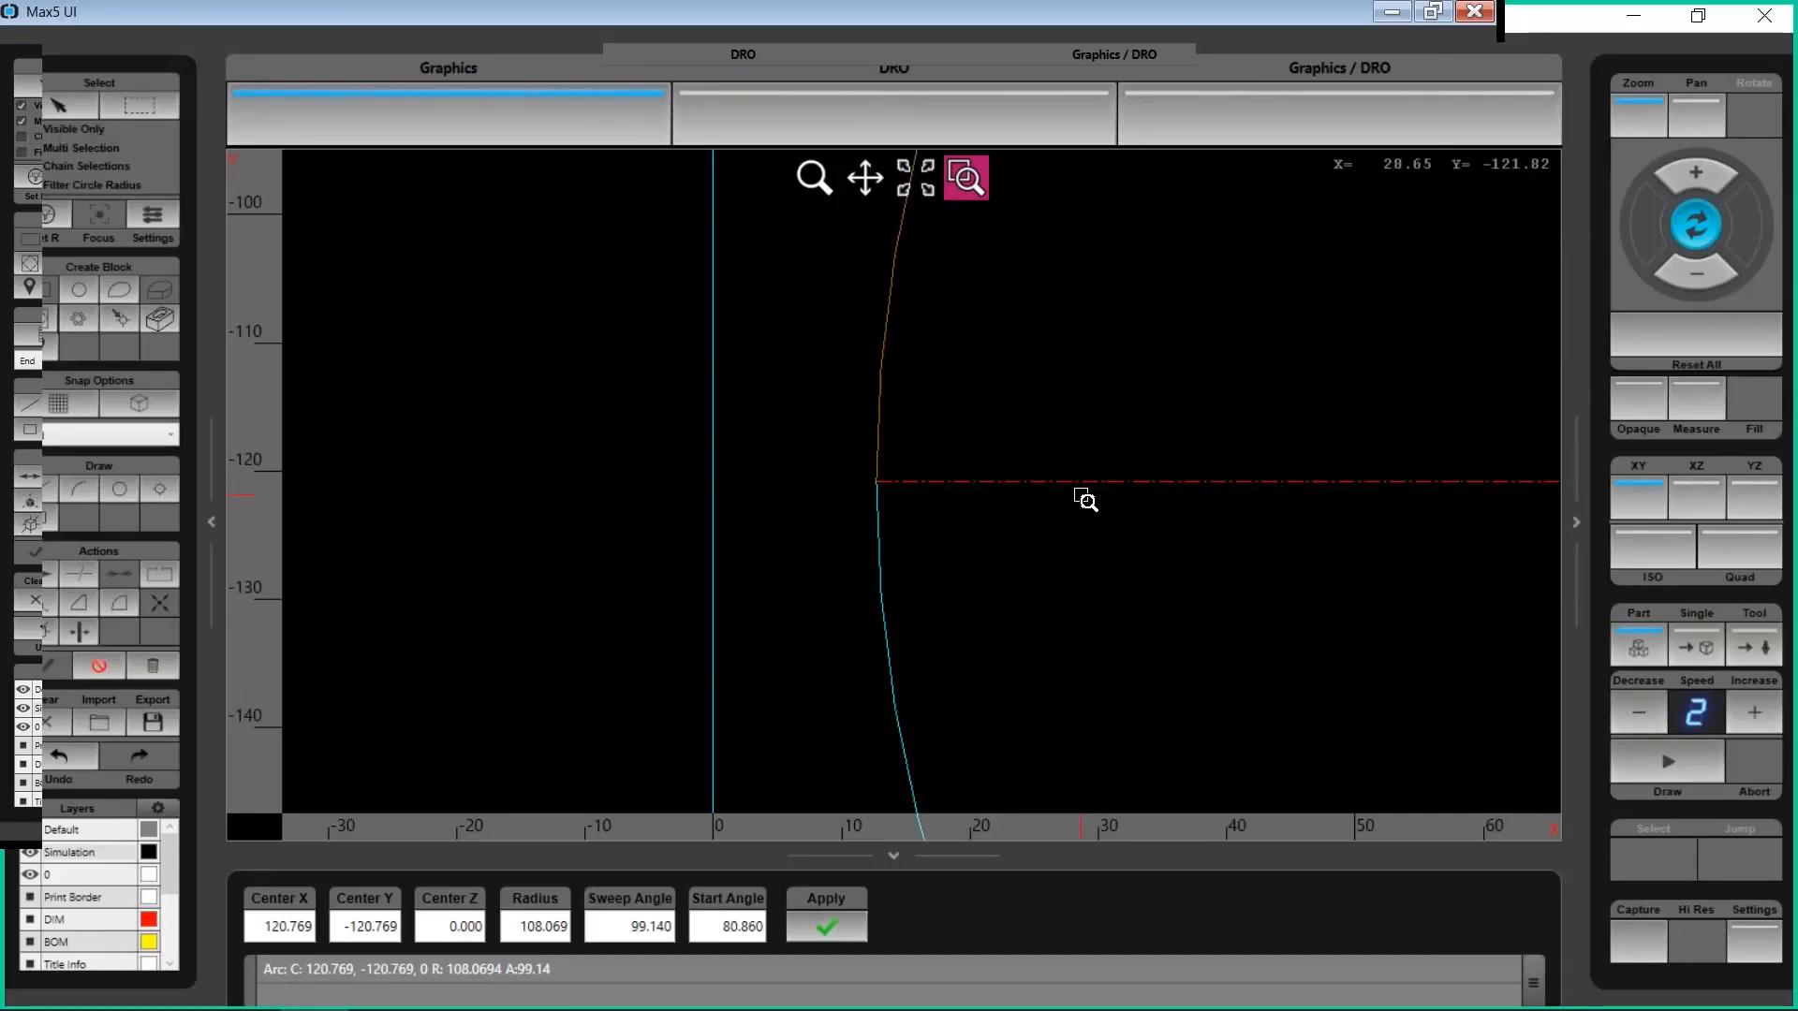
scroll(1032, 427, down, 4)
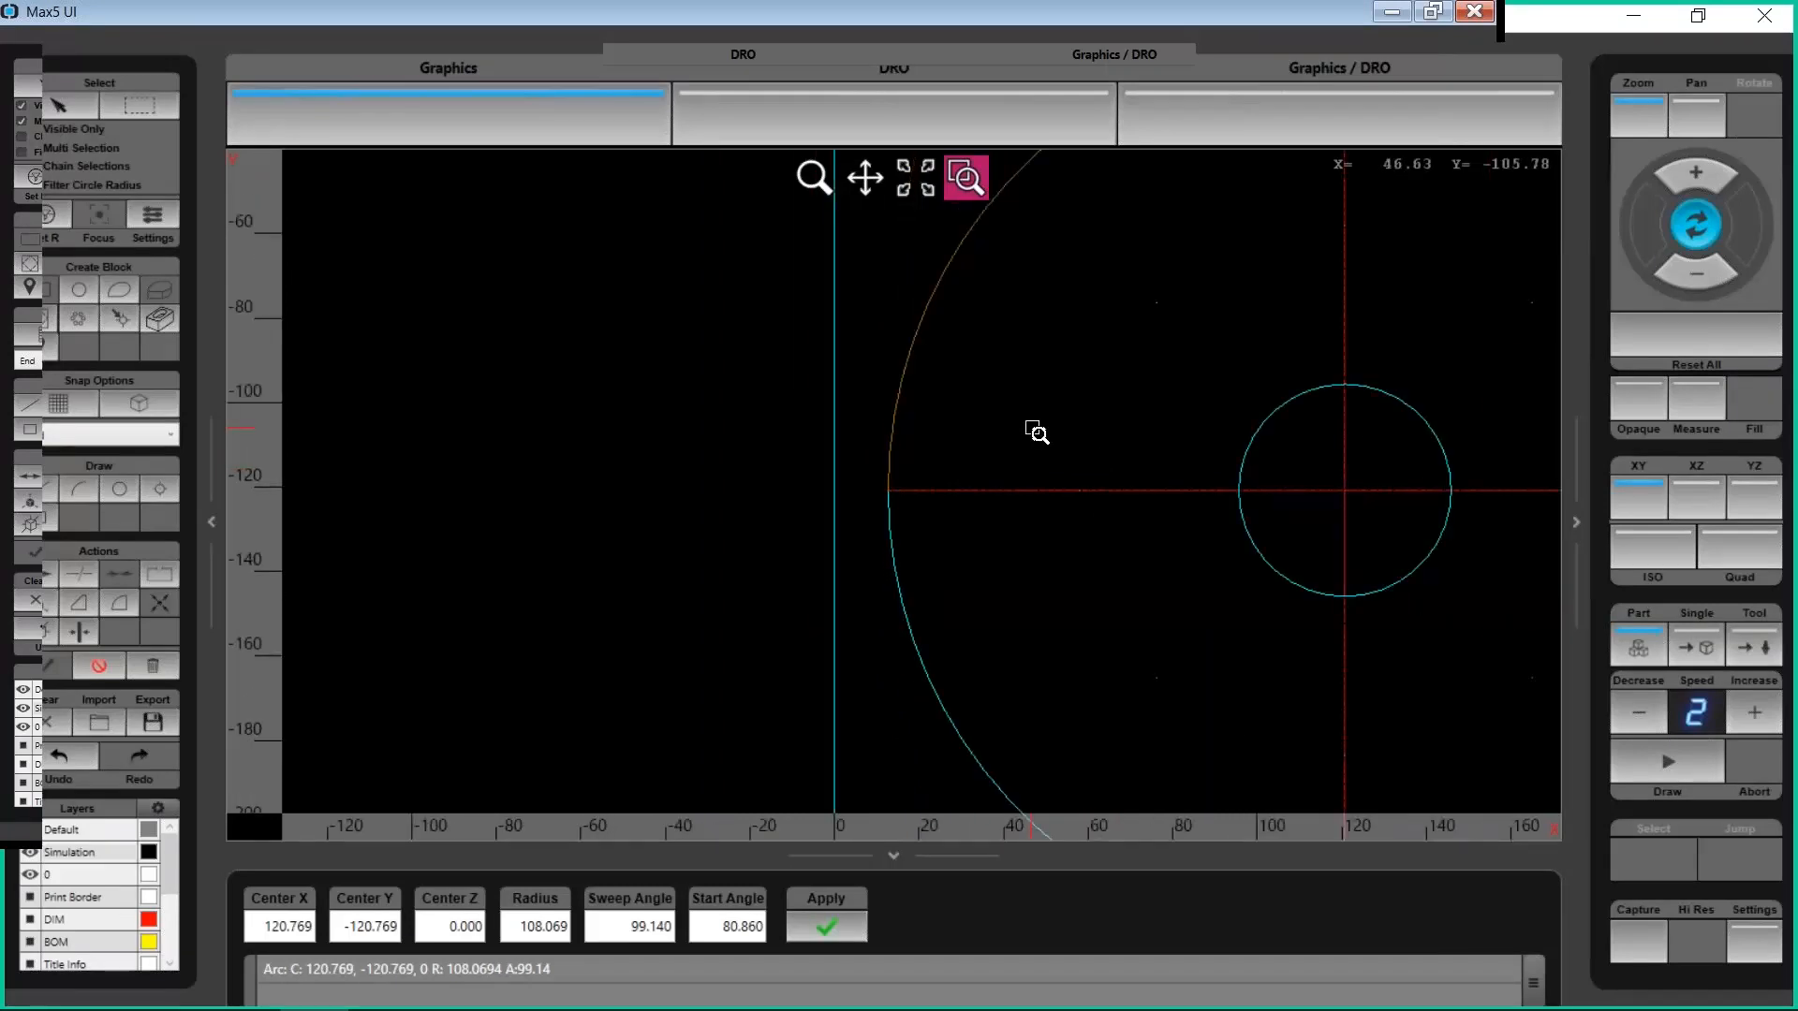
scroll(1036, 433, down, 3)
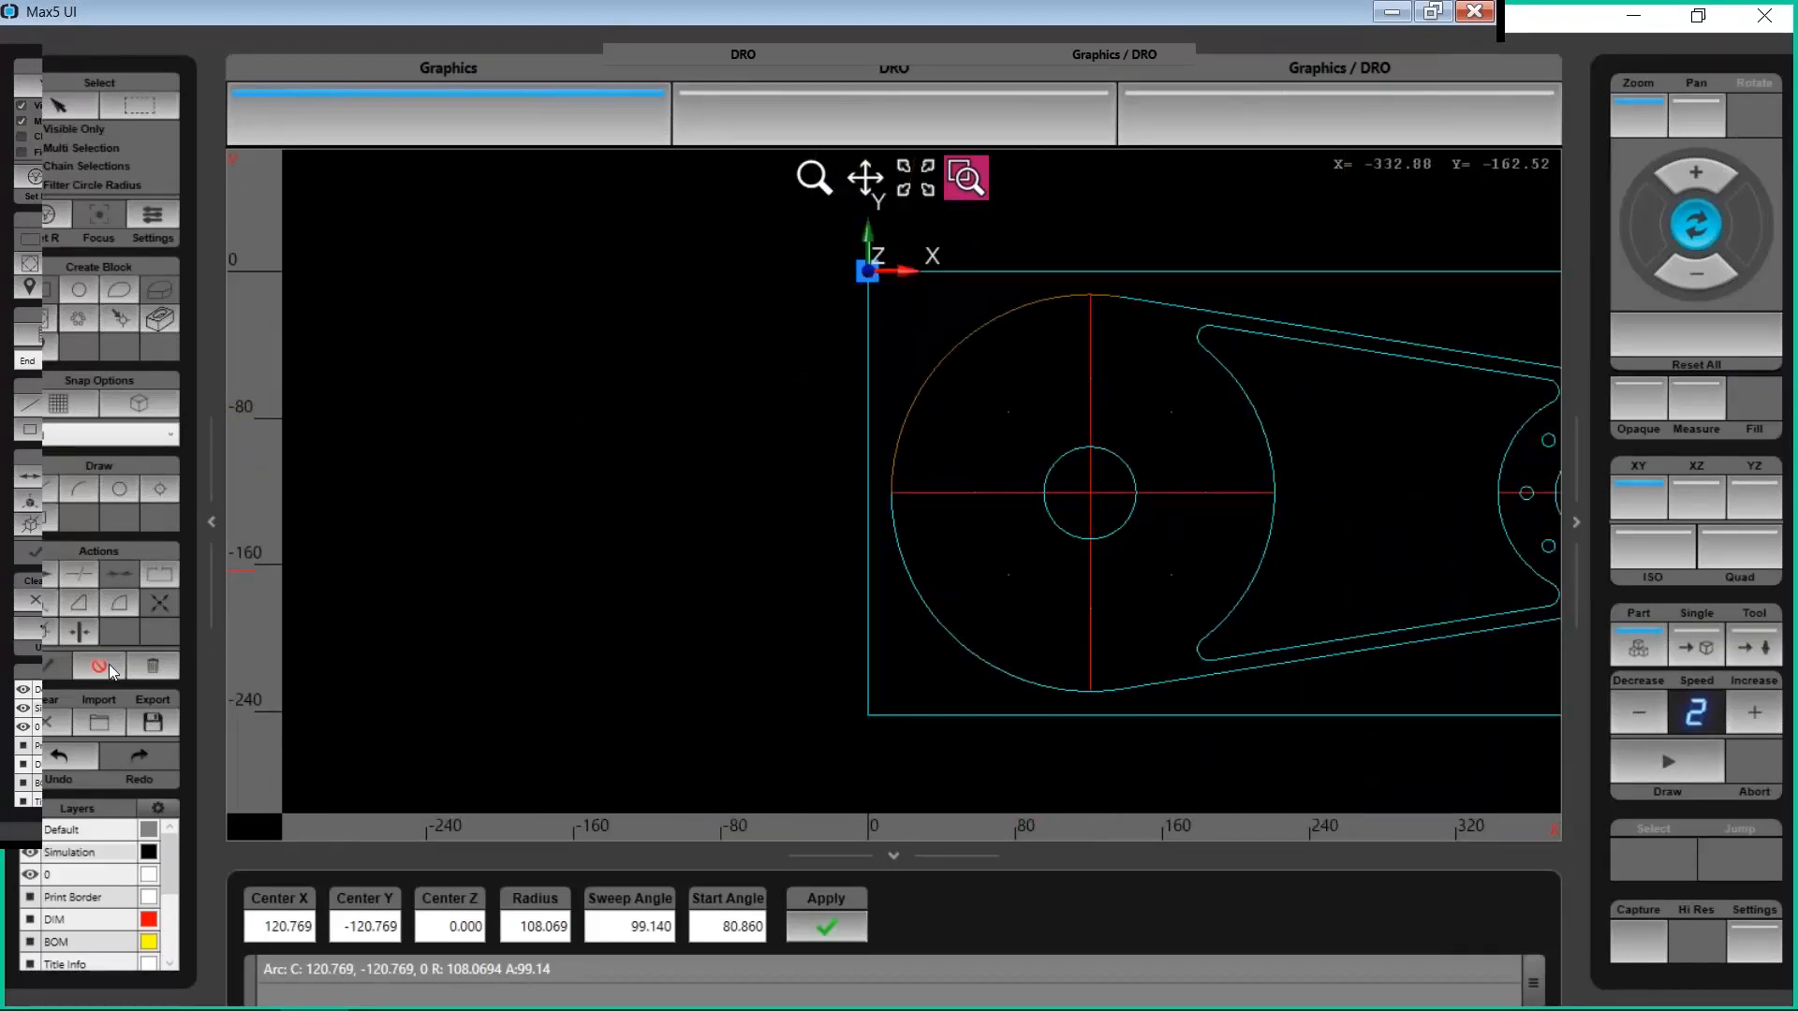
click(105, 667)
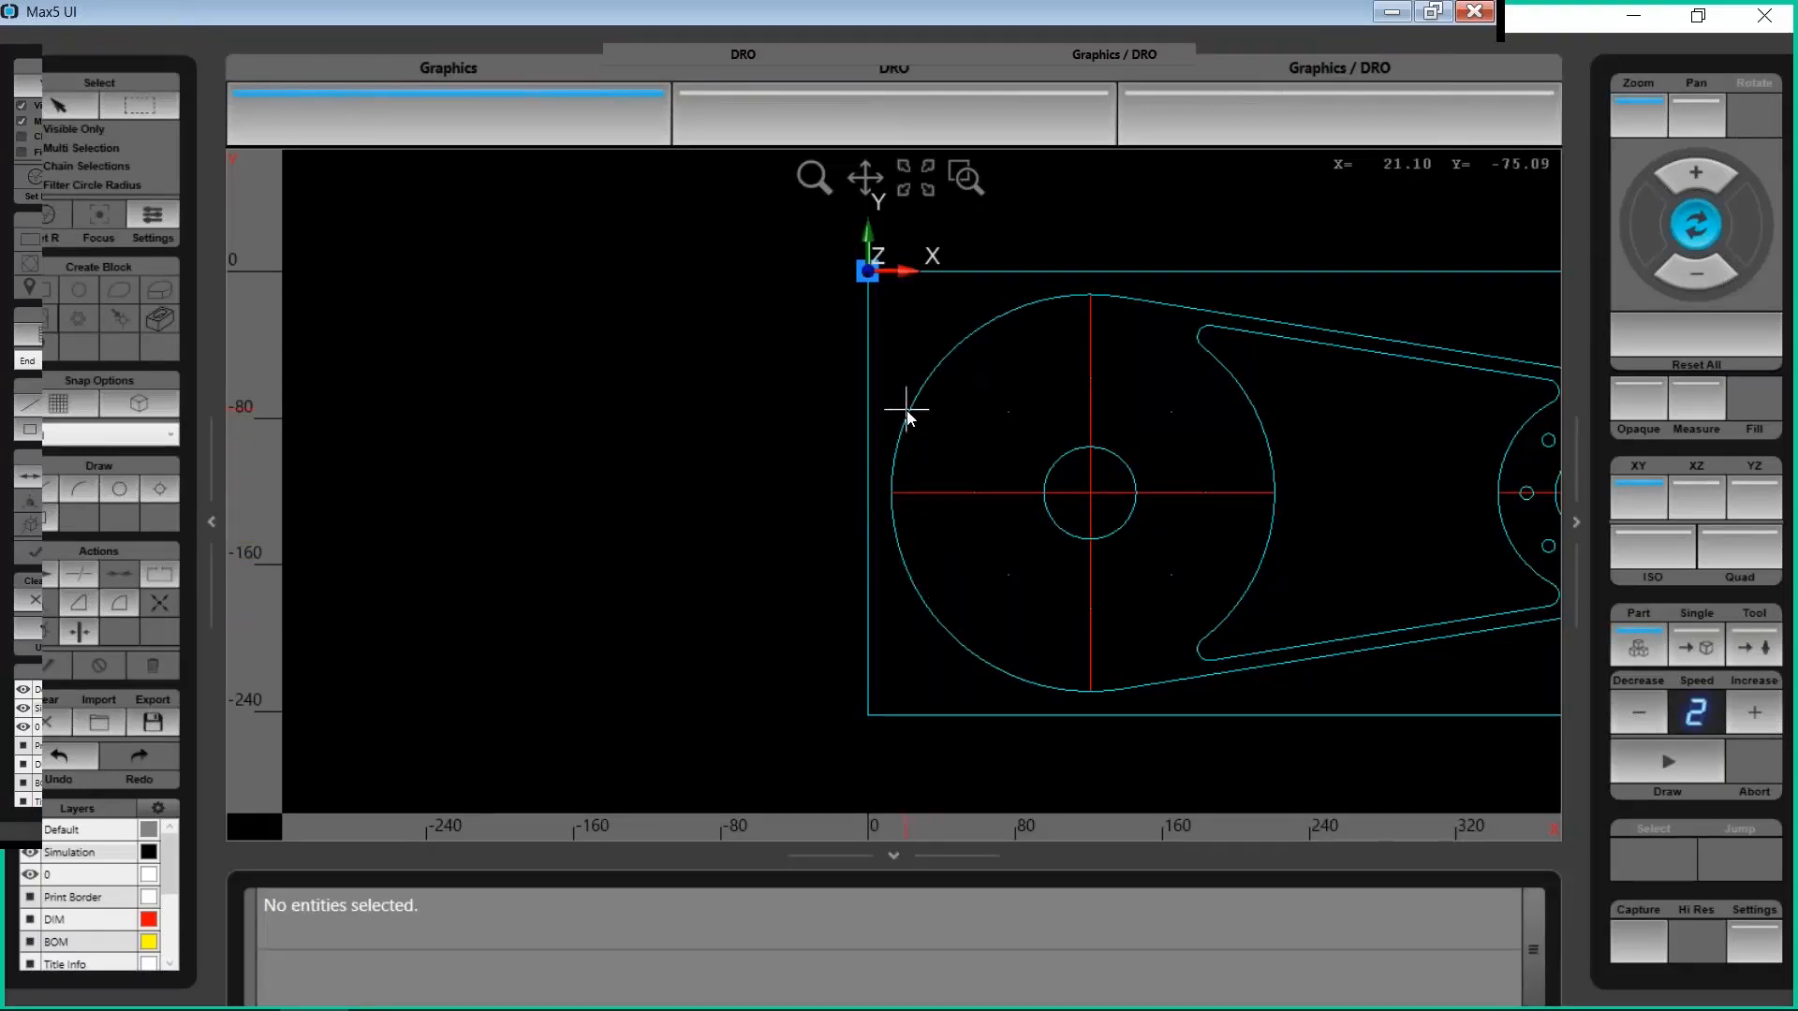
Join the upper and lower halves of the large arc into one entity and clear the selection
click(71, 105)
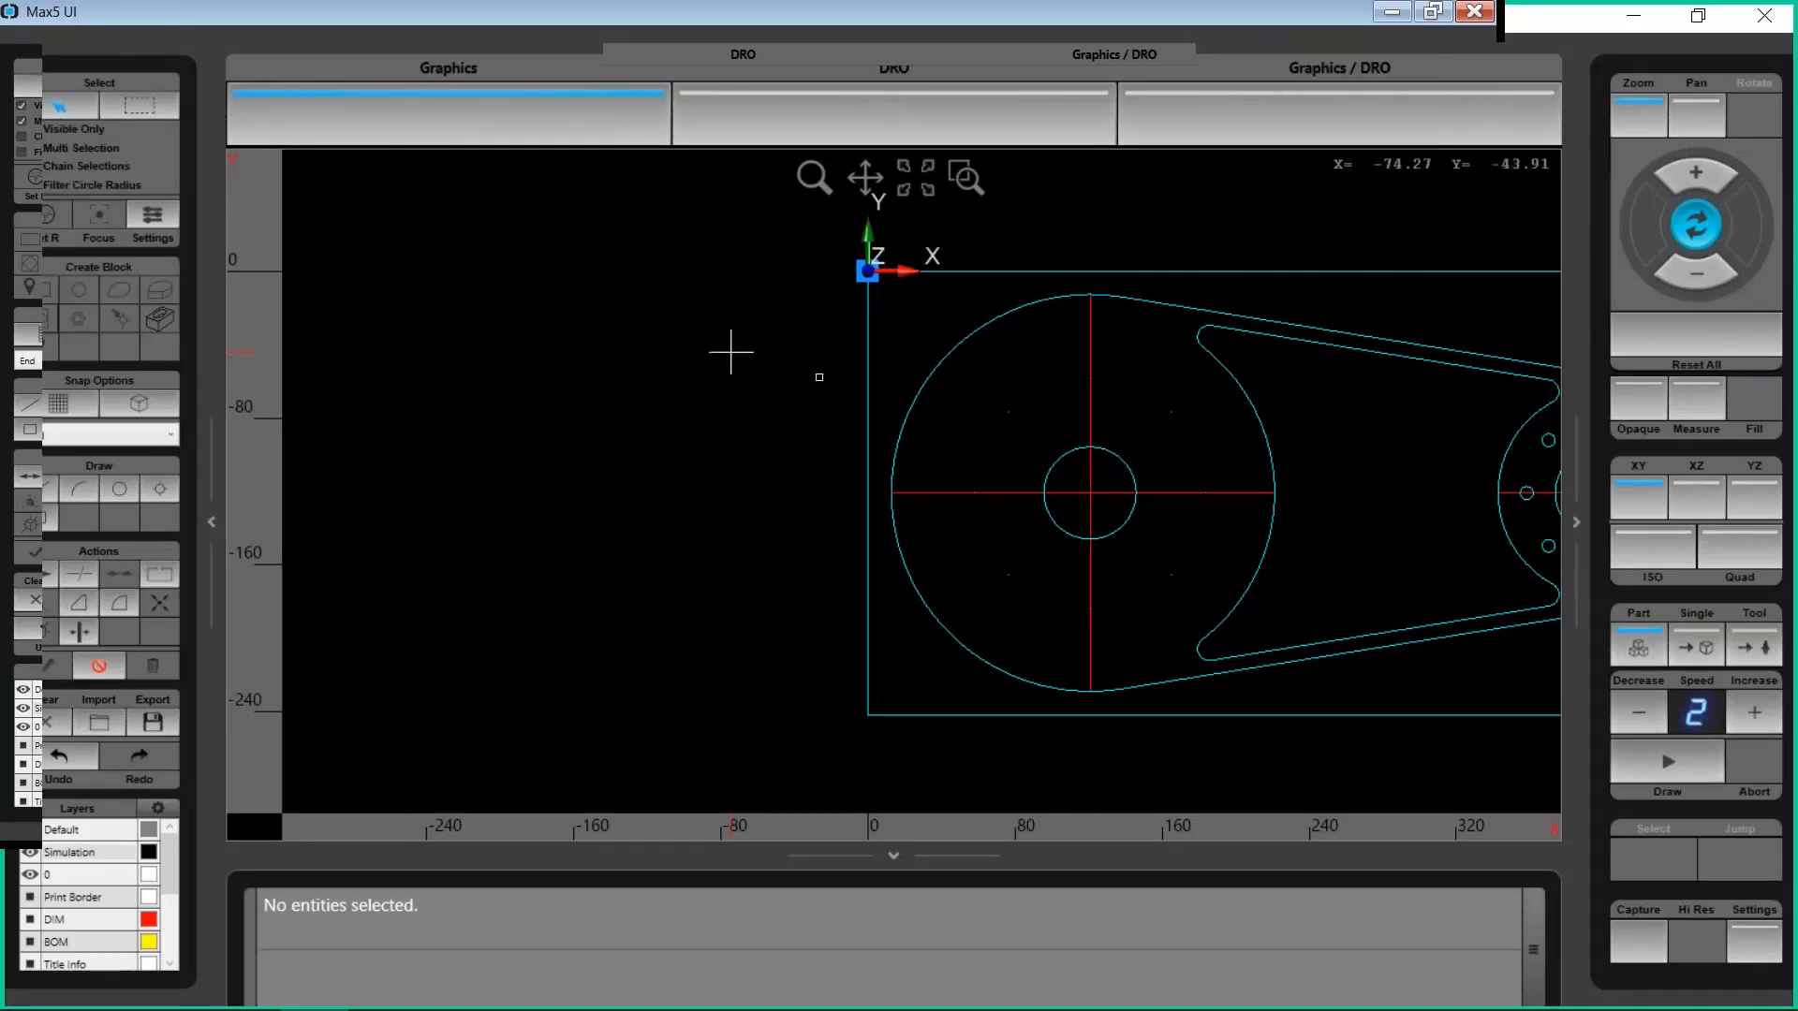
click(909, 410)
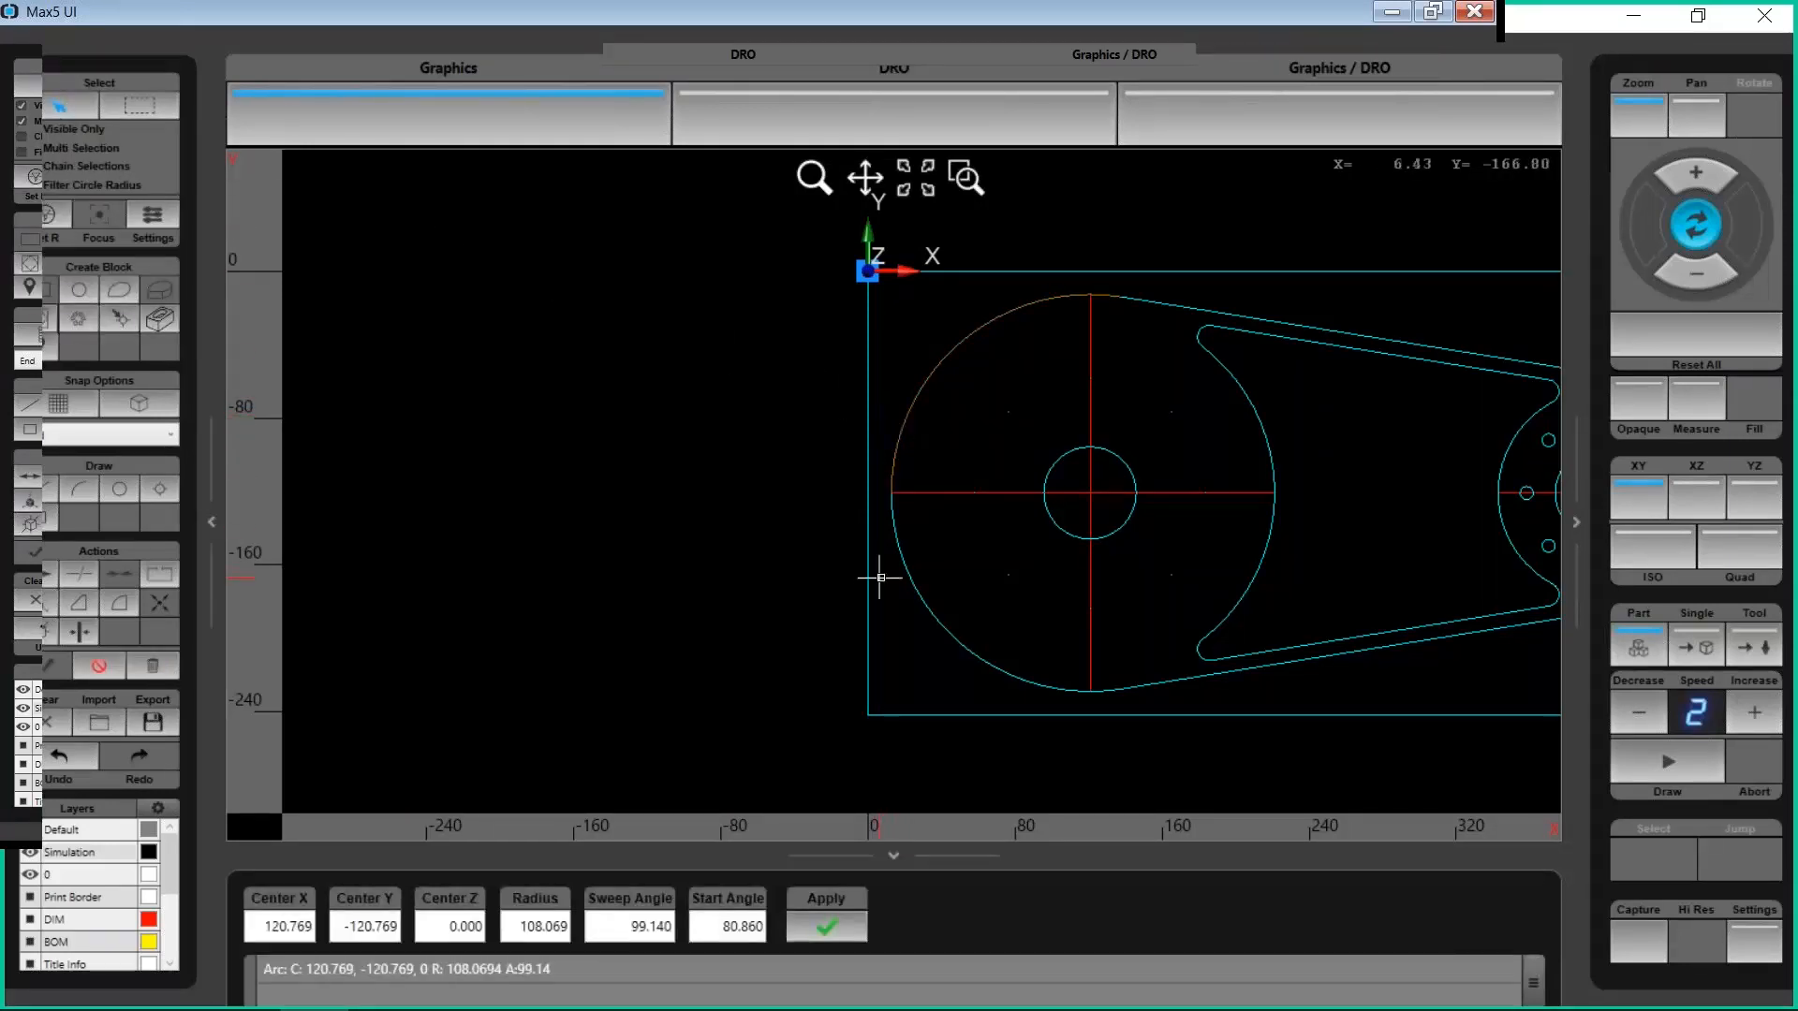
click(910, 579)
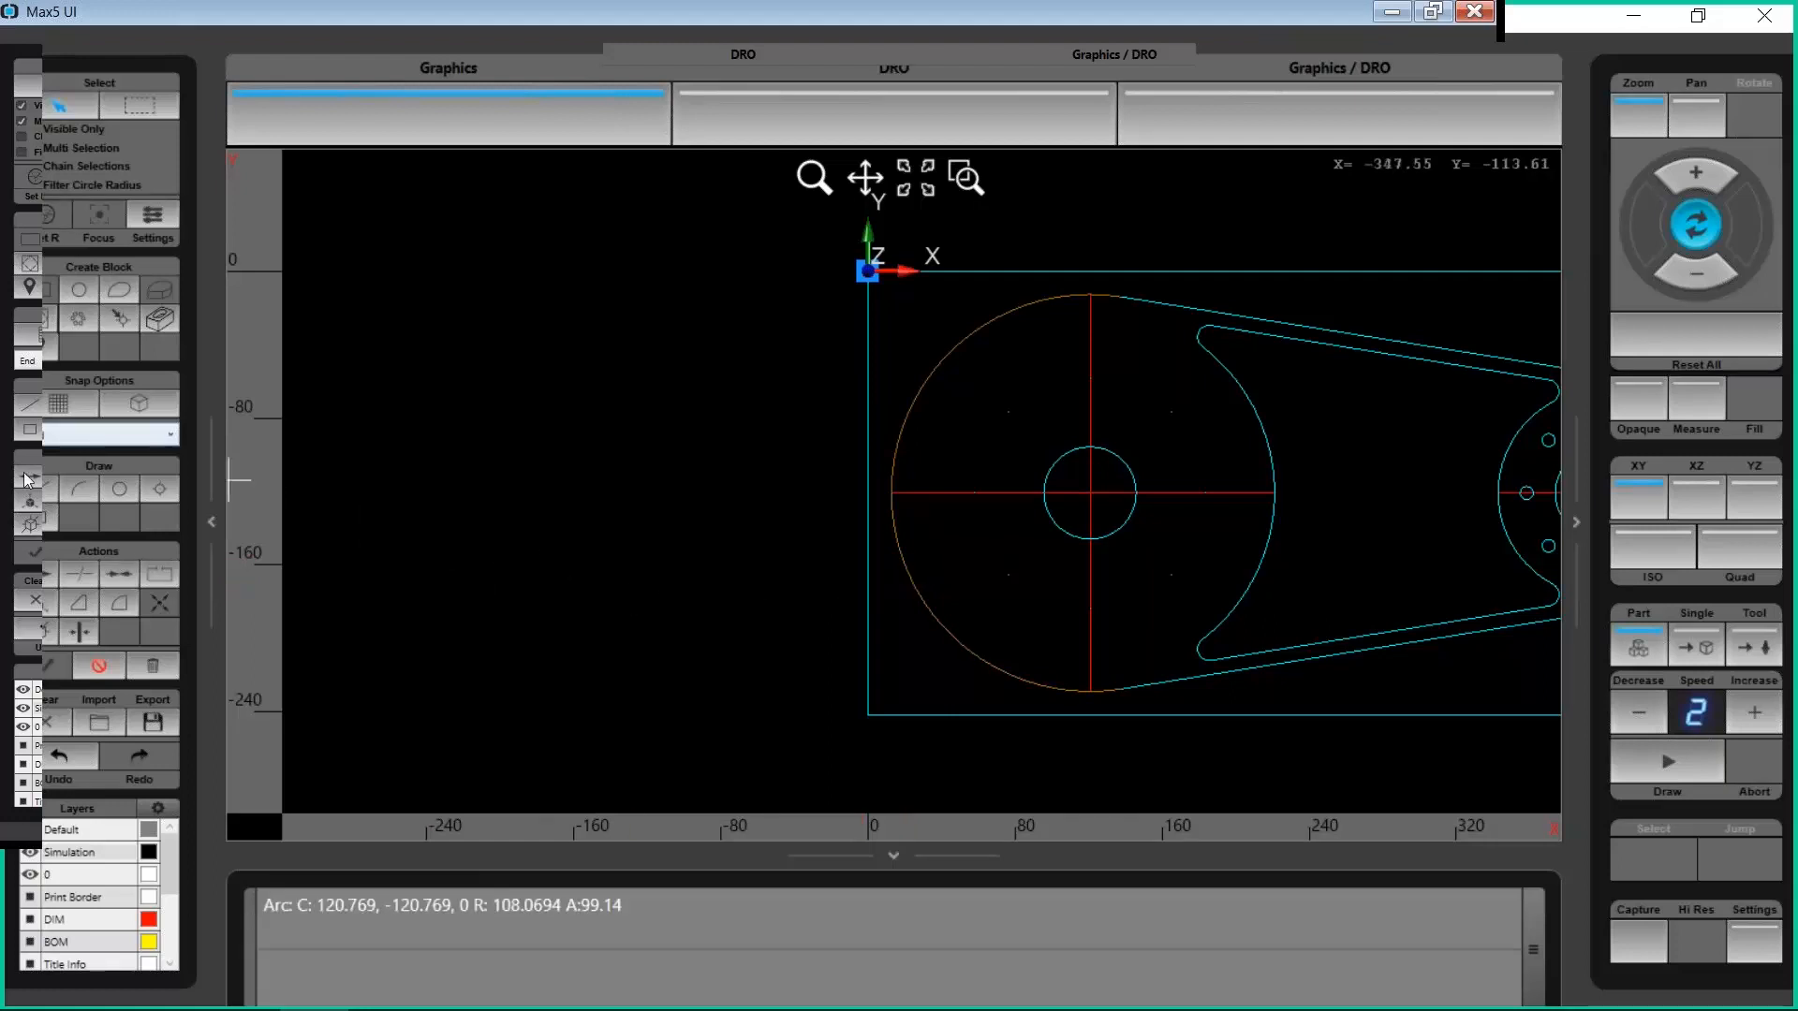
click(119, 571)
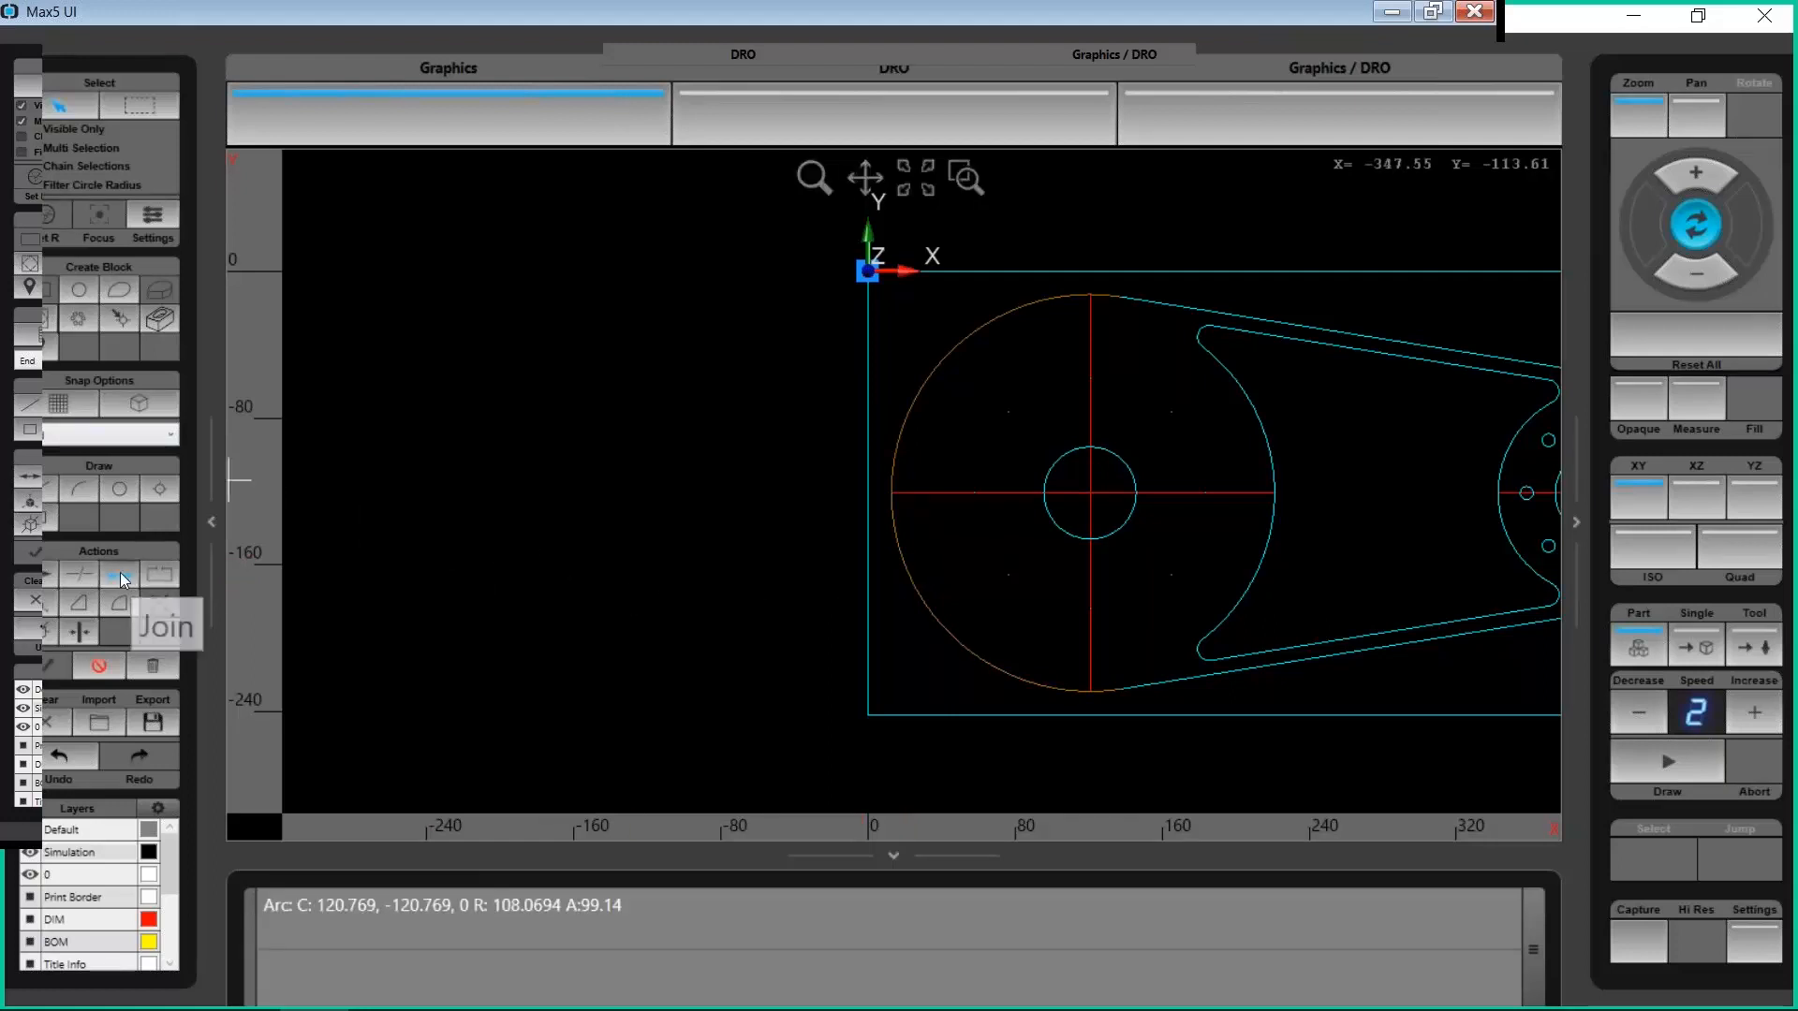
click(86, 666)
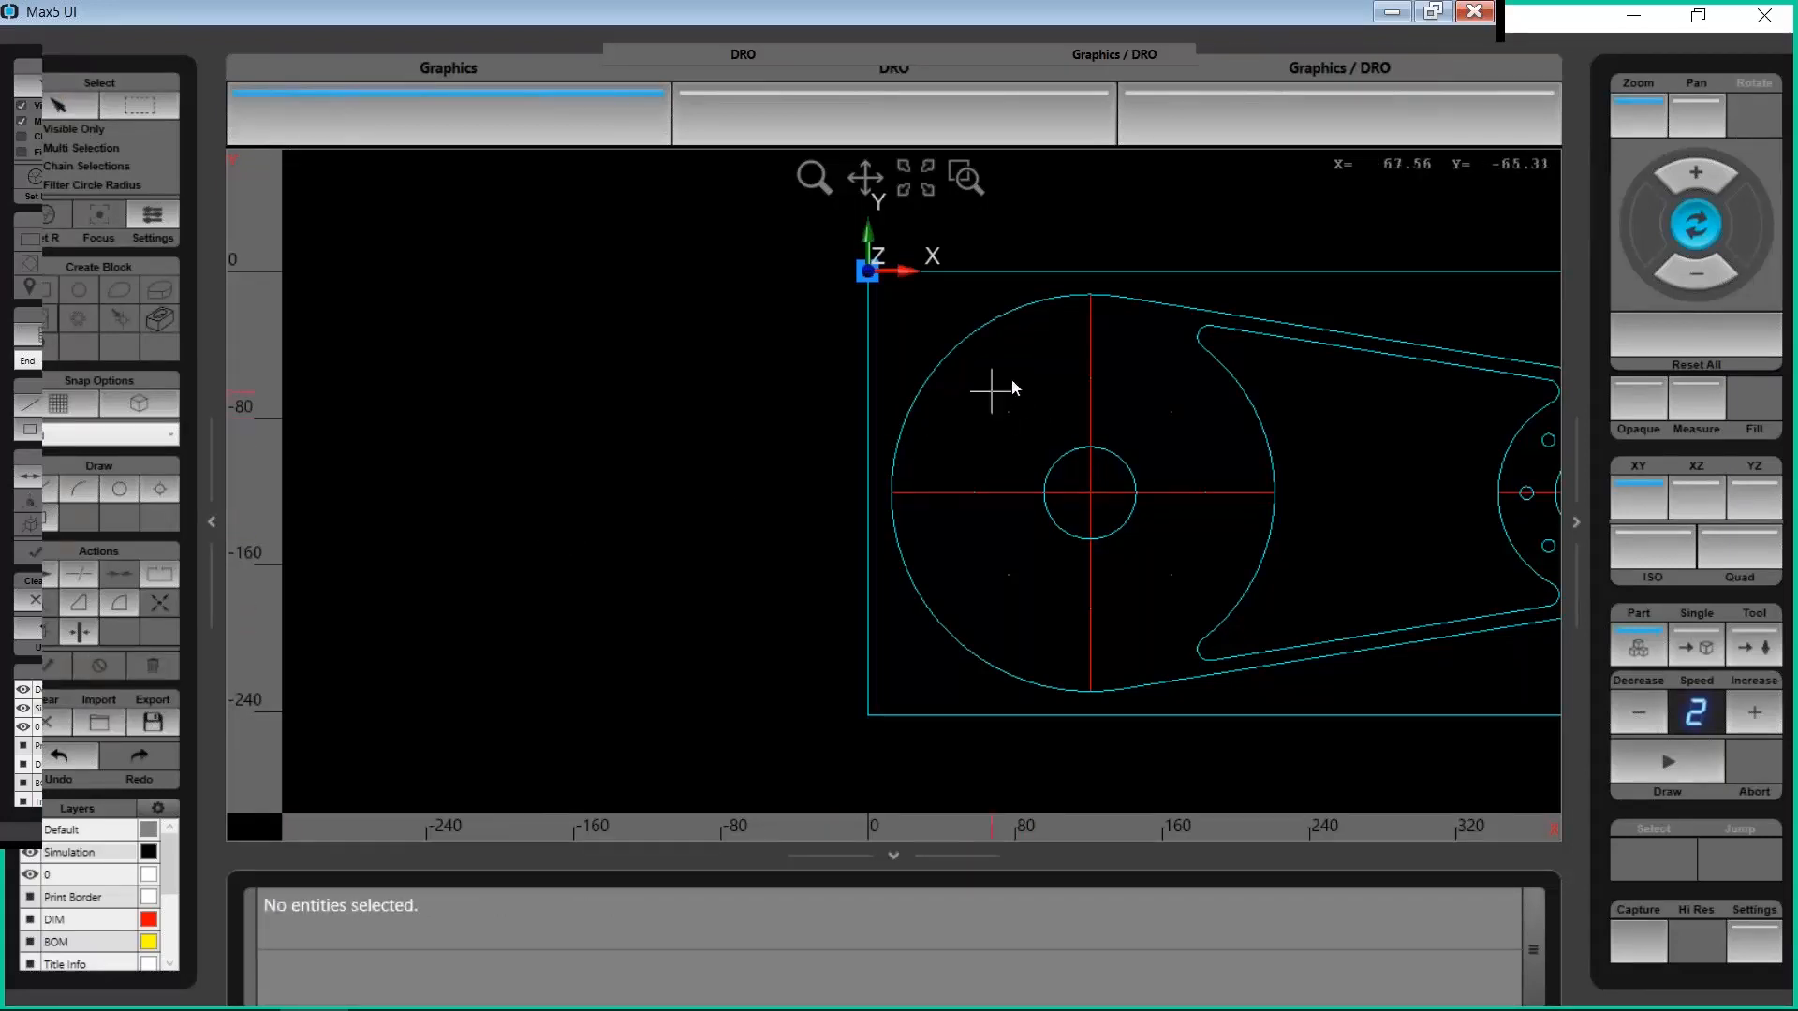
Select the joined large arc to examine whether it is a single entity, and deselect it
click(77, 108)
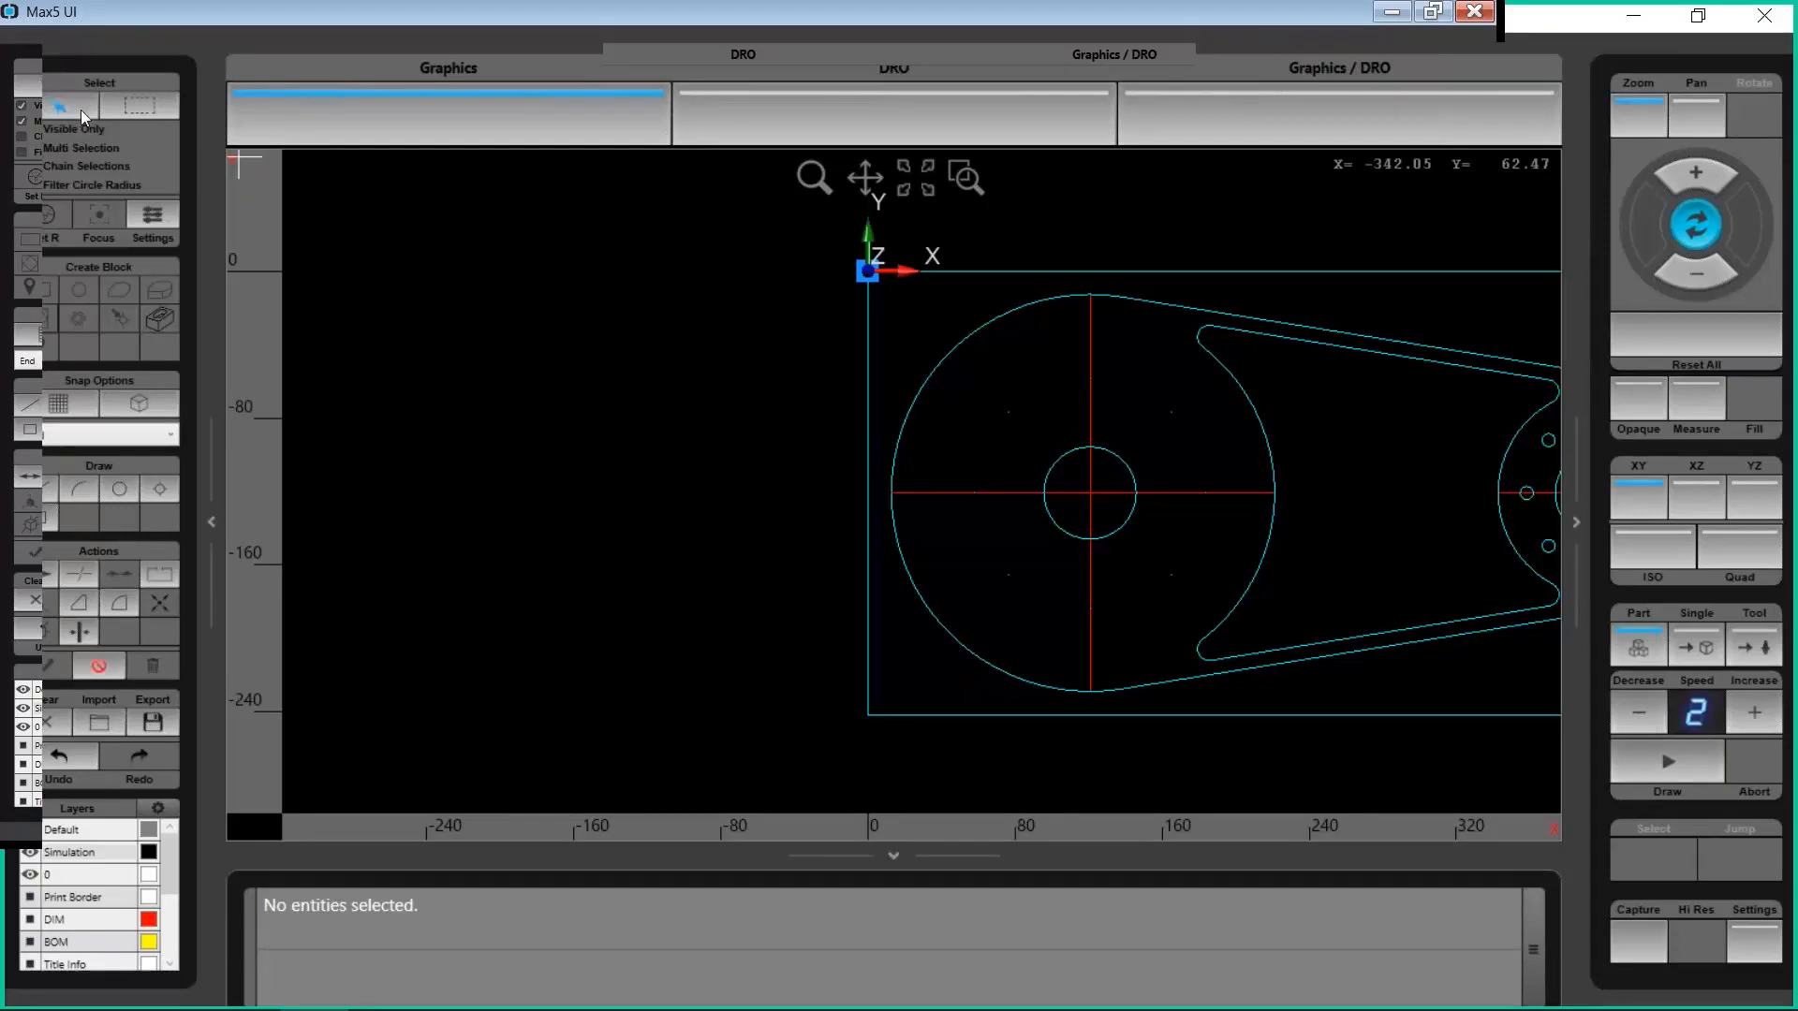
click(919, 388)
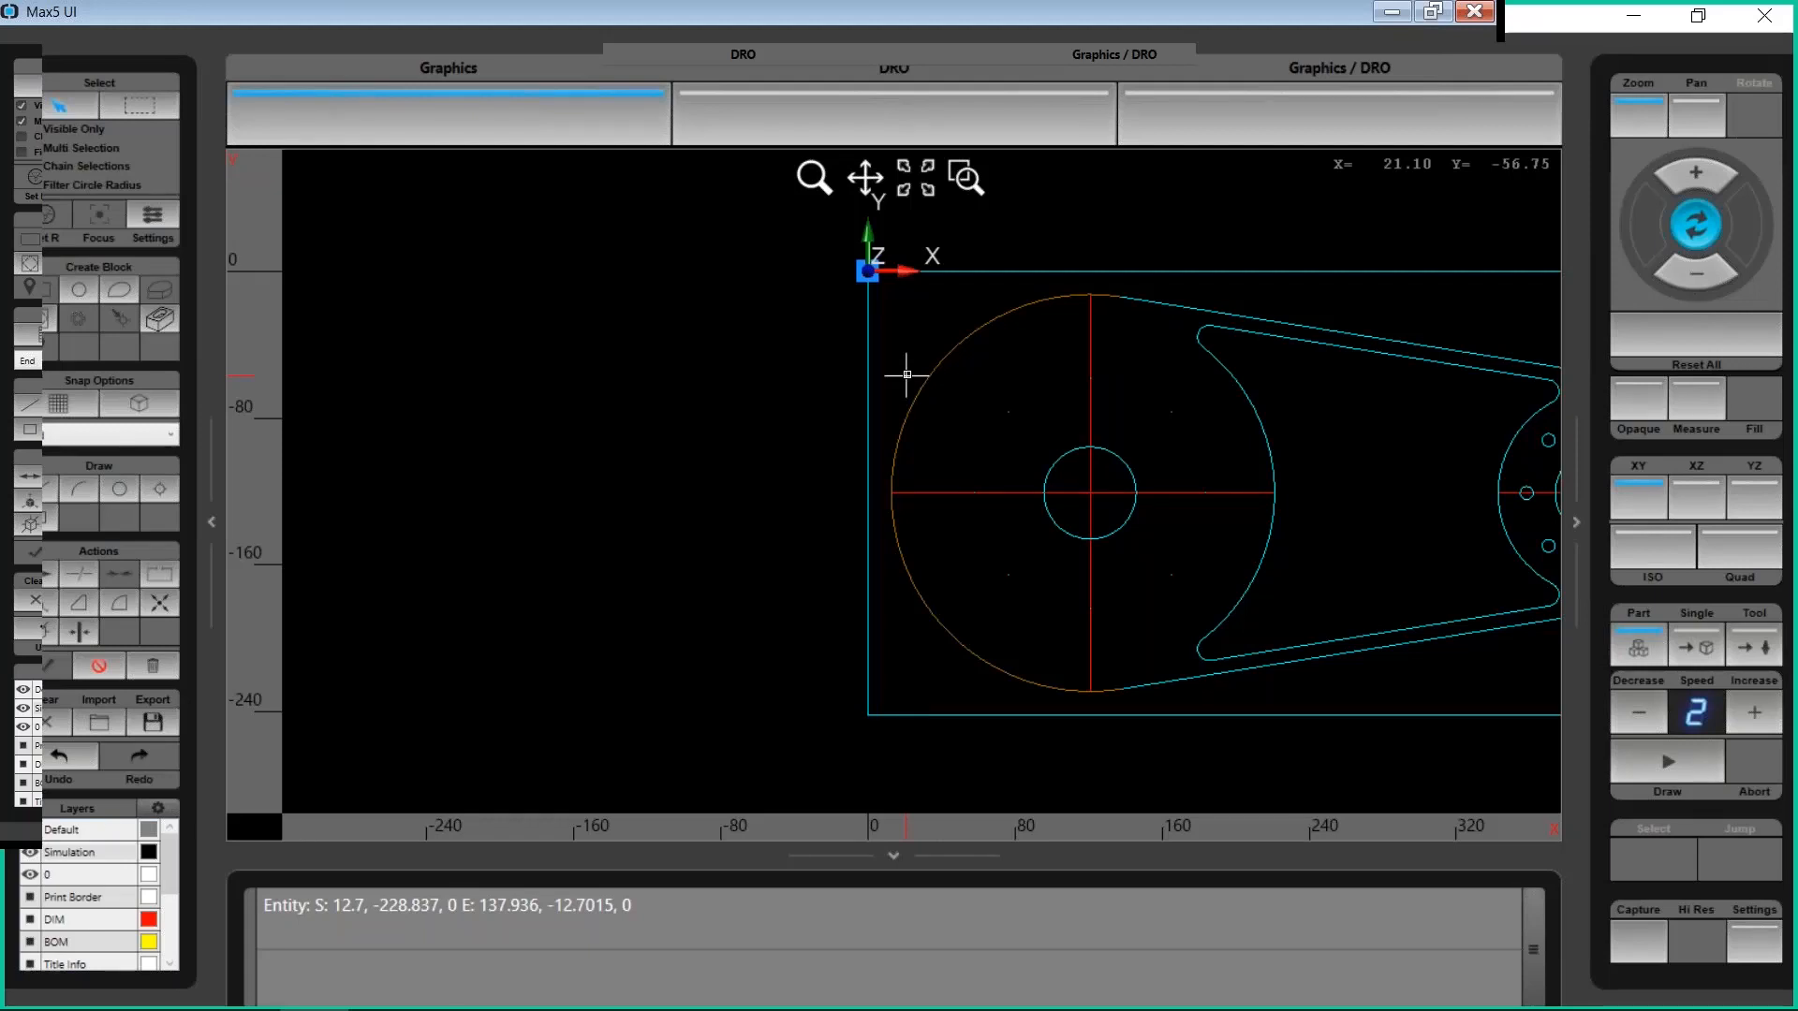
click(100, 667)
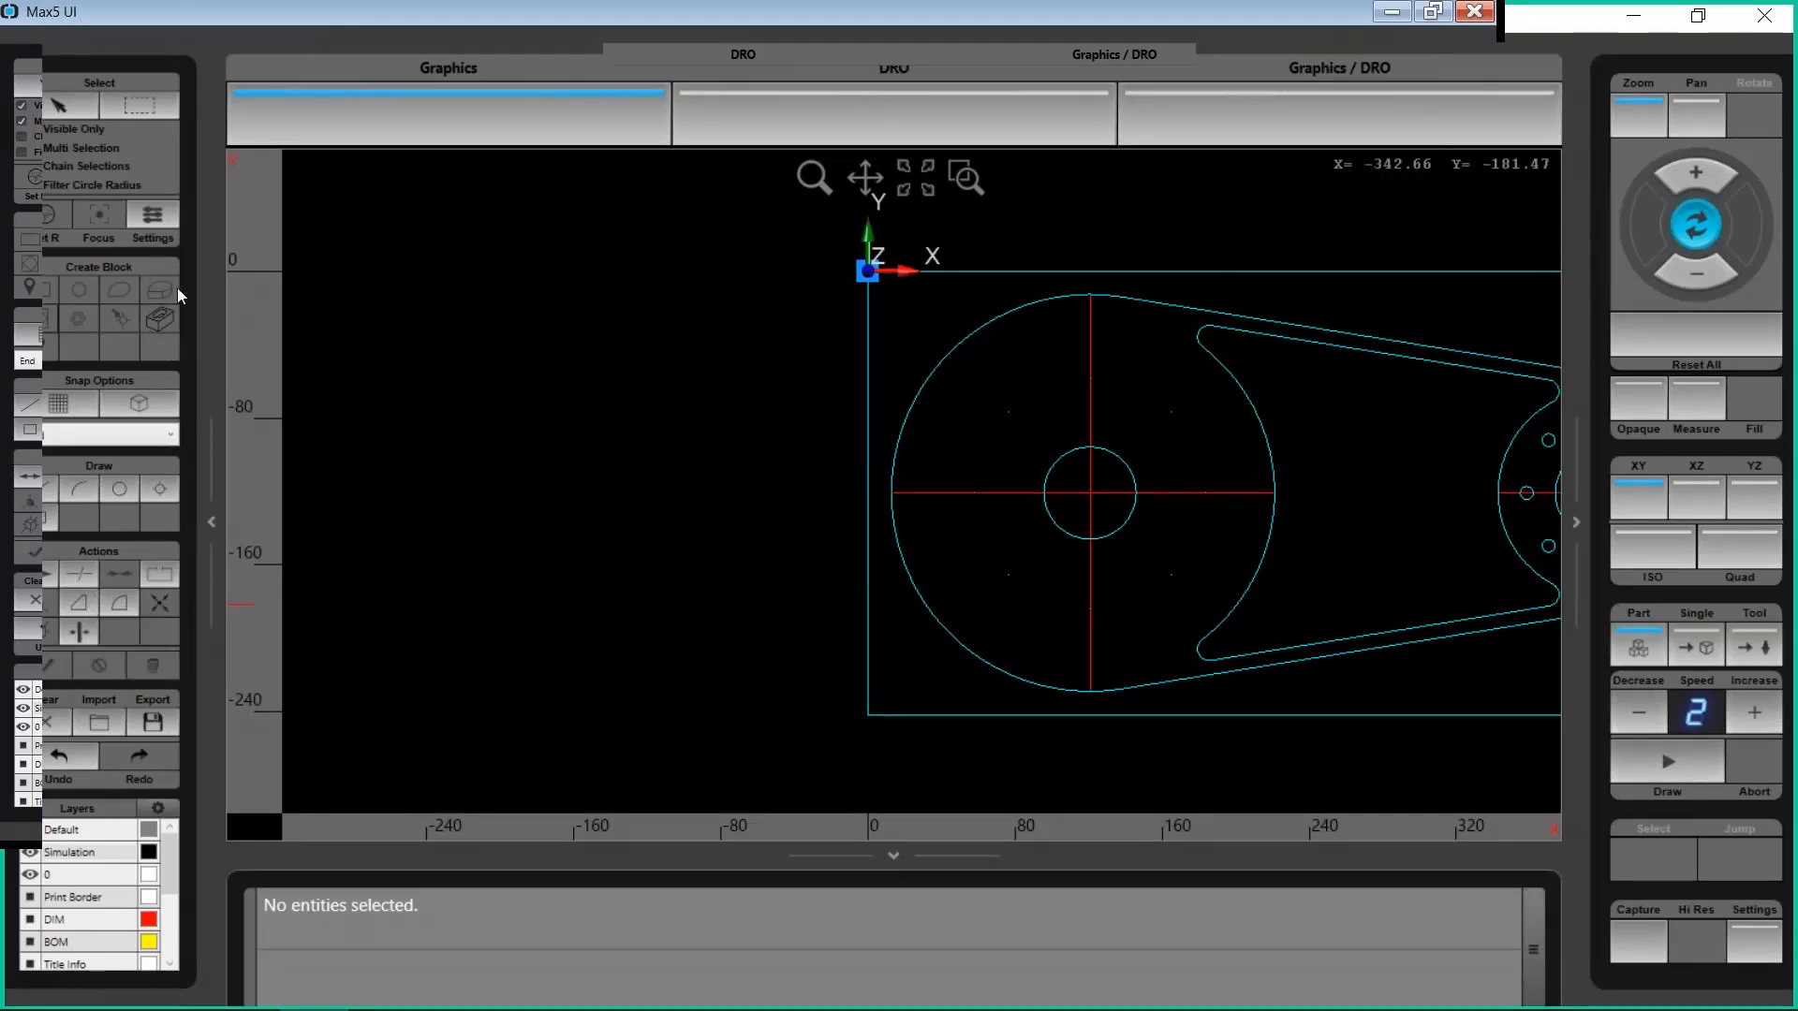
Set the Chamfer Distance / Fillet Radius to 5 in the drawing settings and close them
click(148, 216)
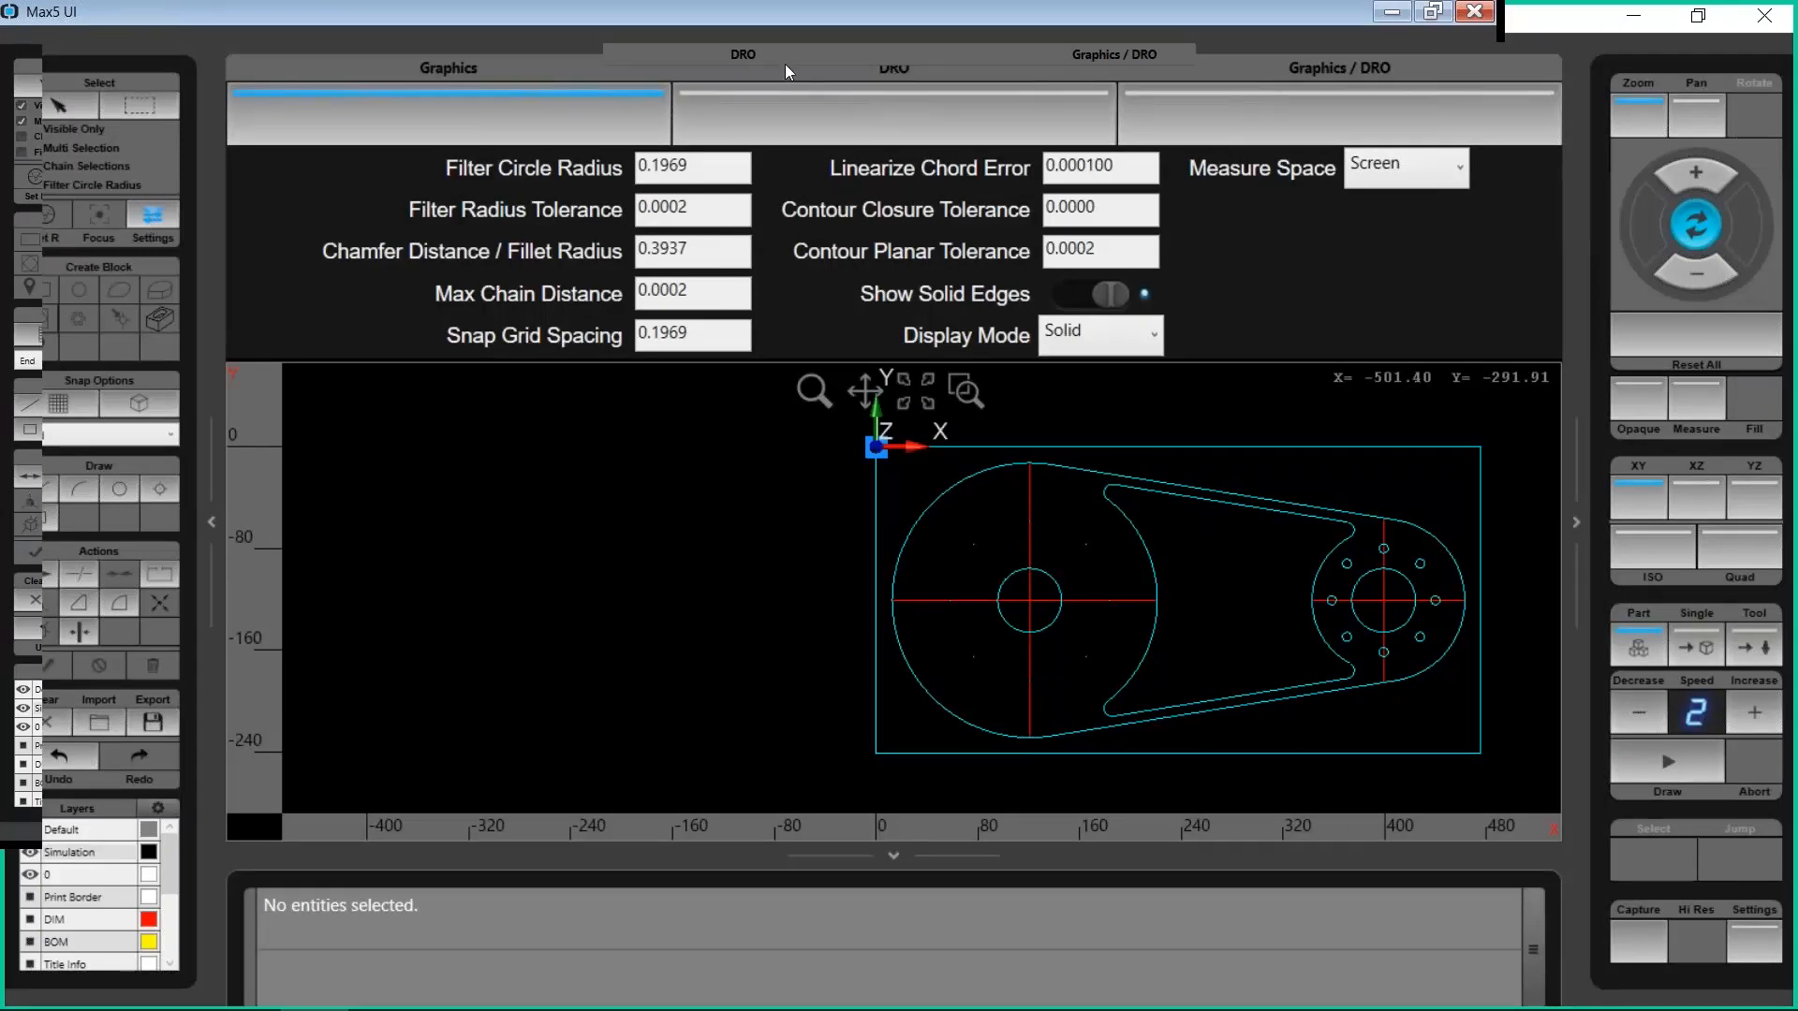
double_click(702, 245)
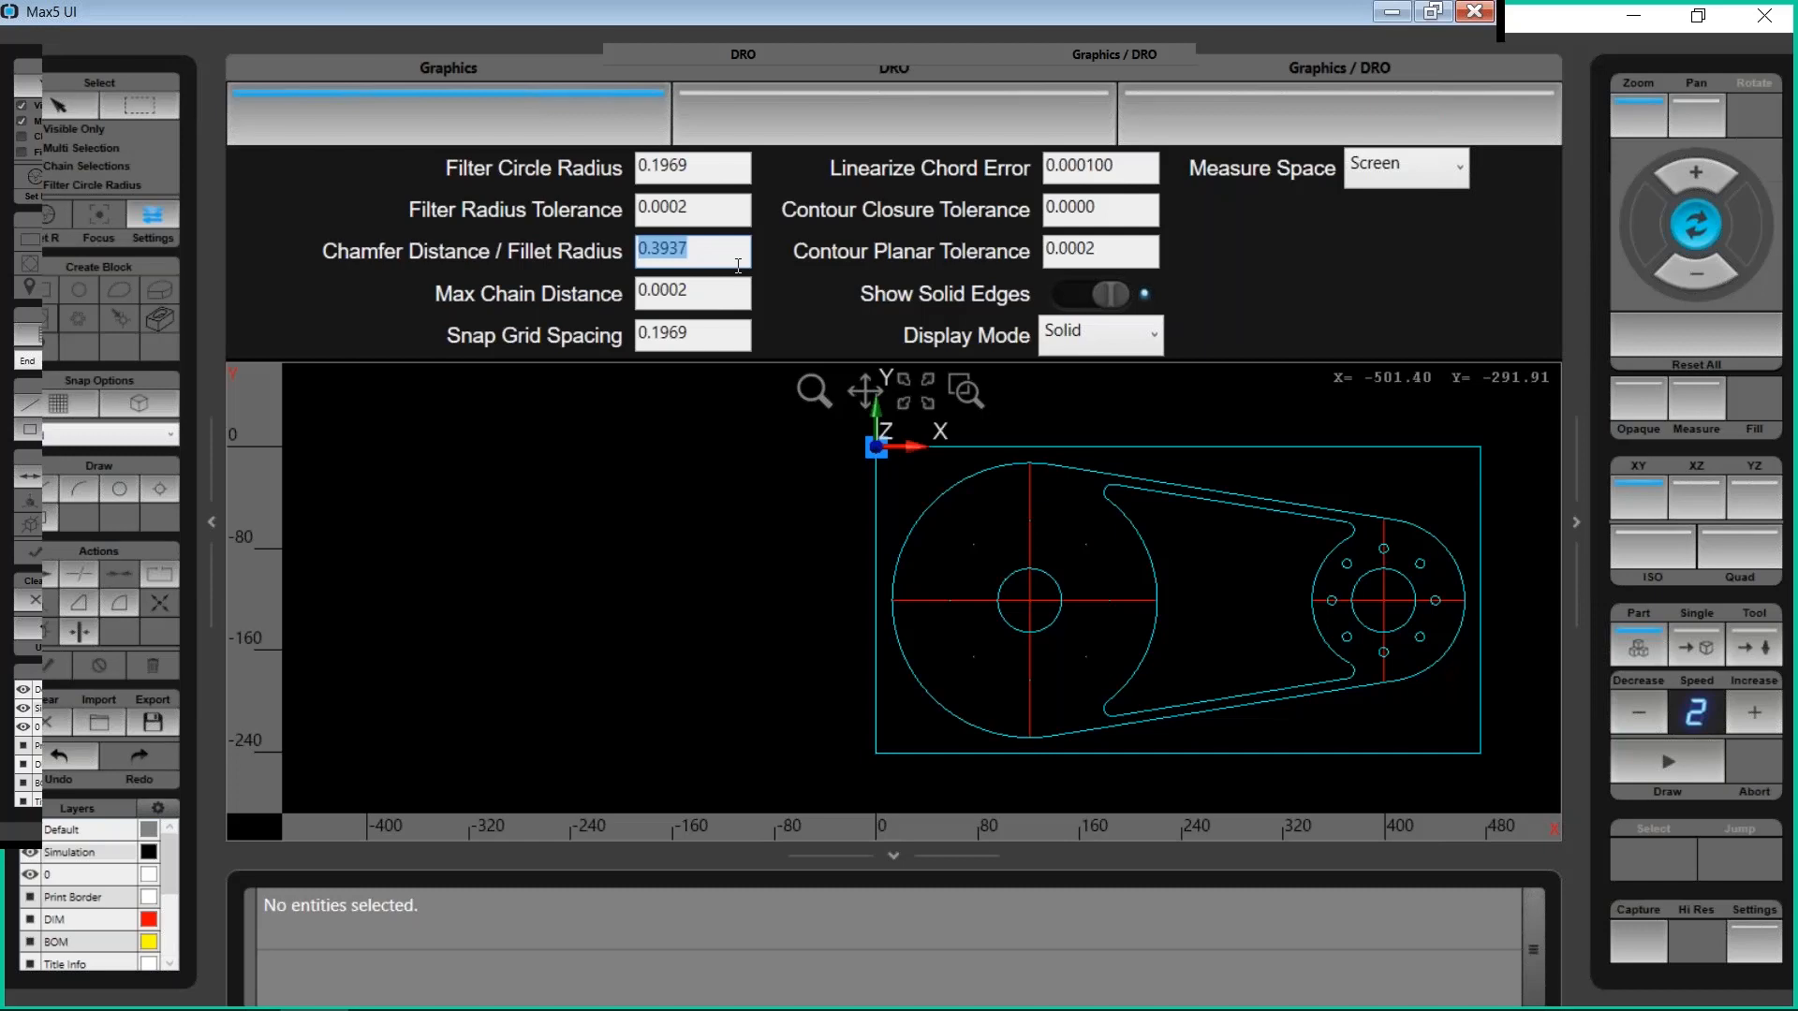
text(5)
key(Tab)
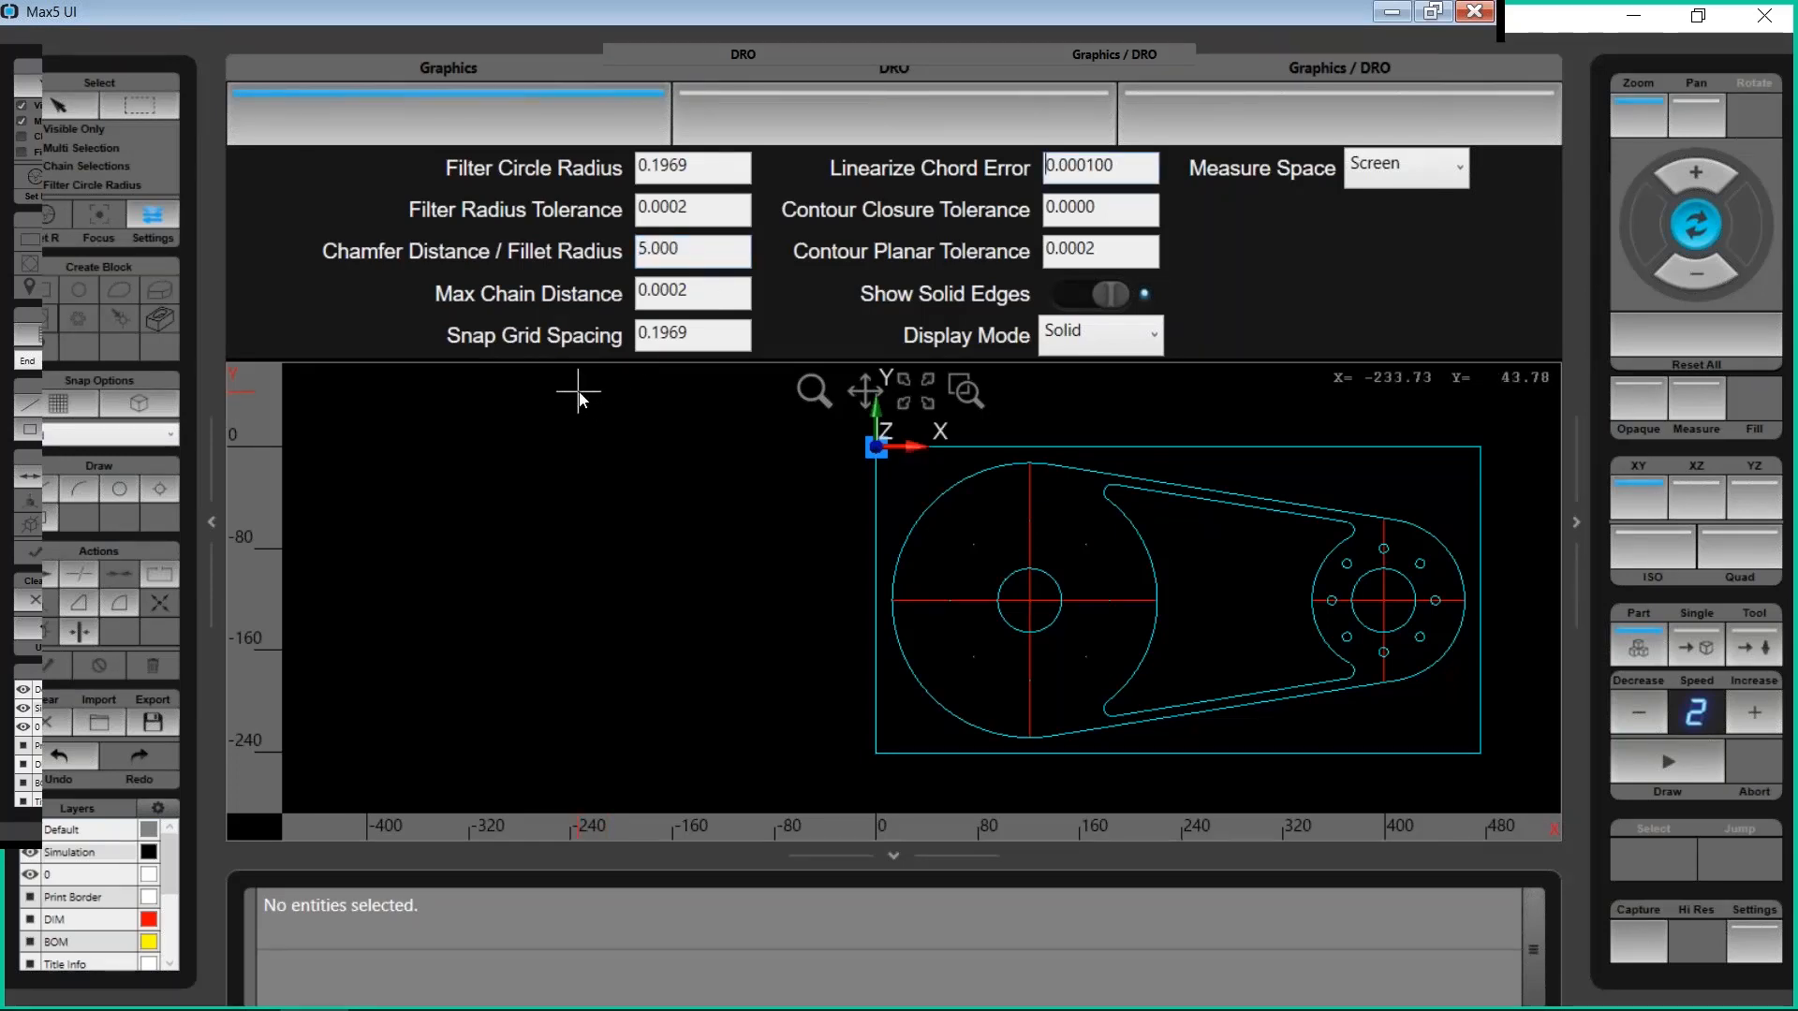
click(147, 205)
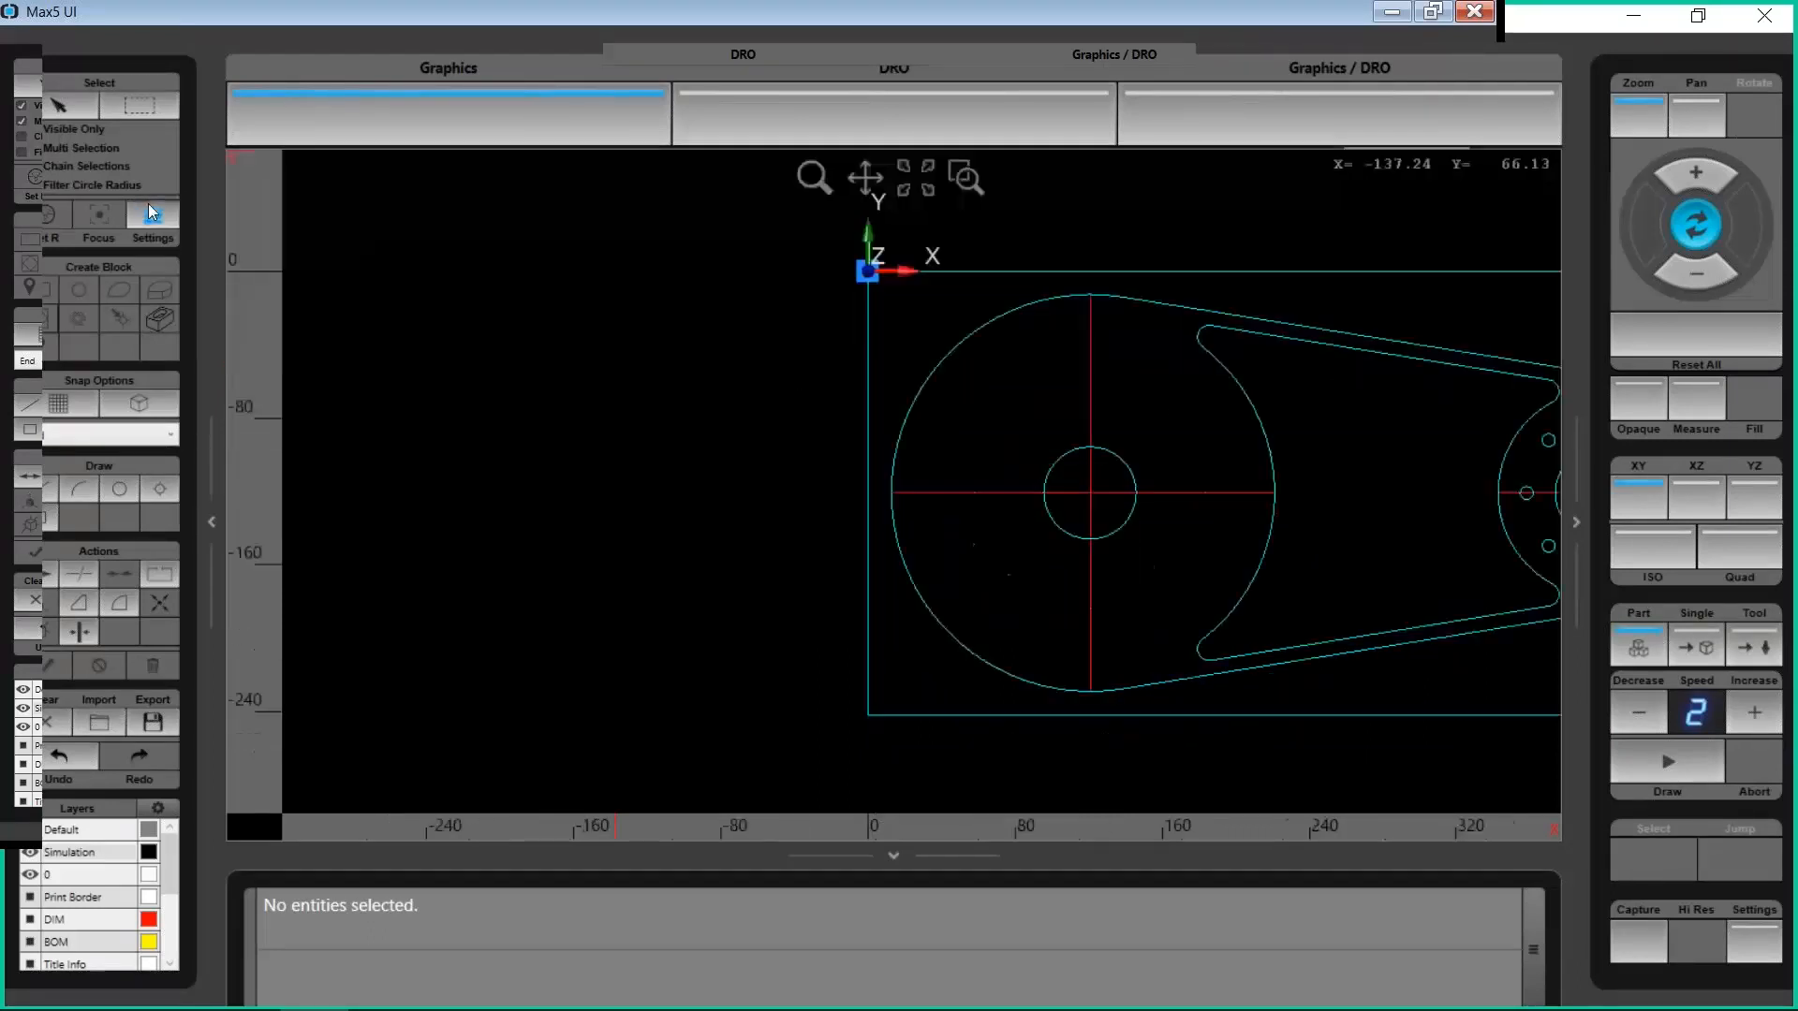
click(153, 216)
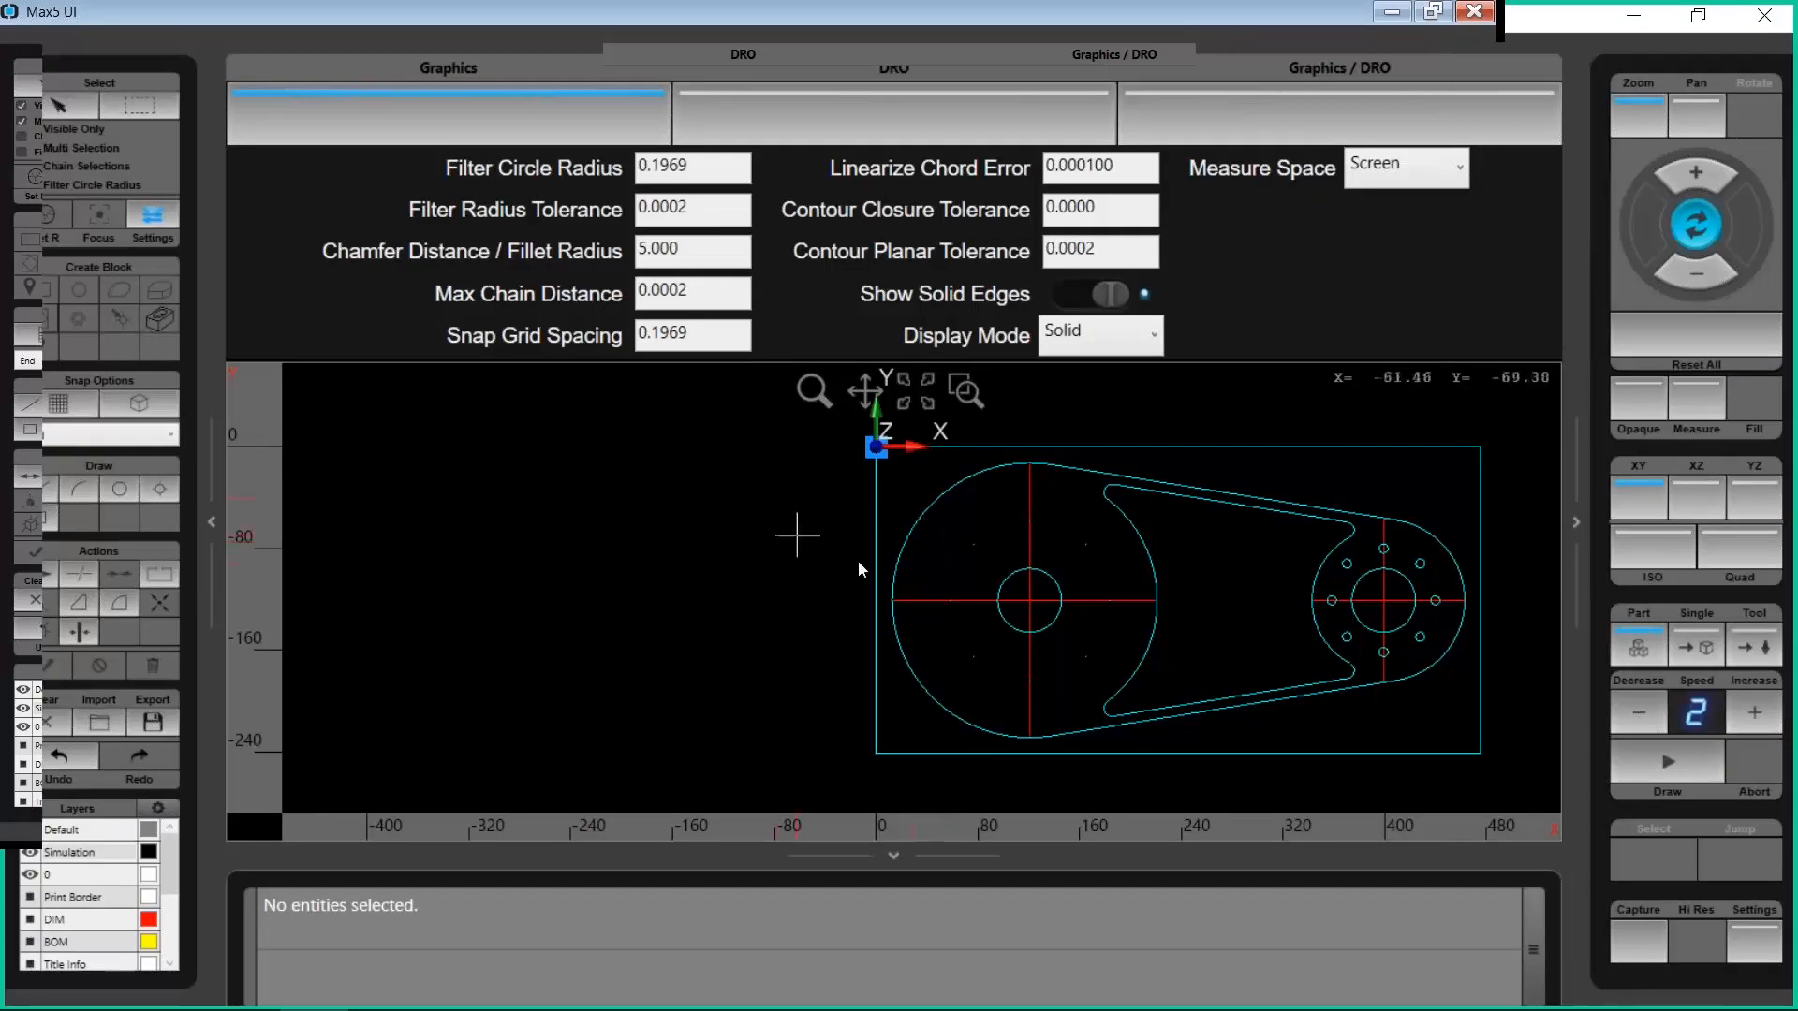
click(165, 215)
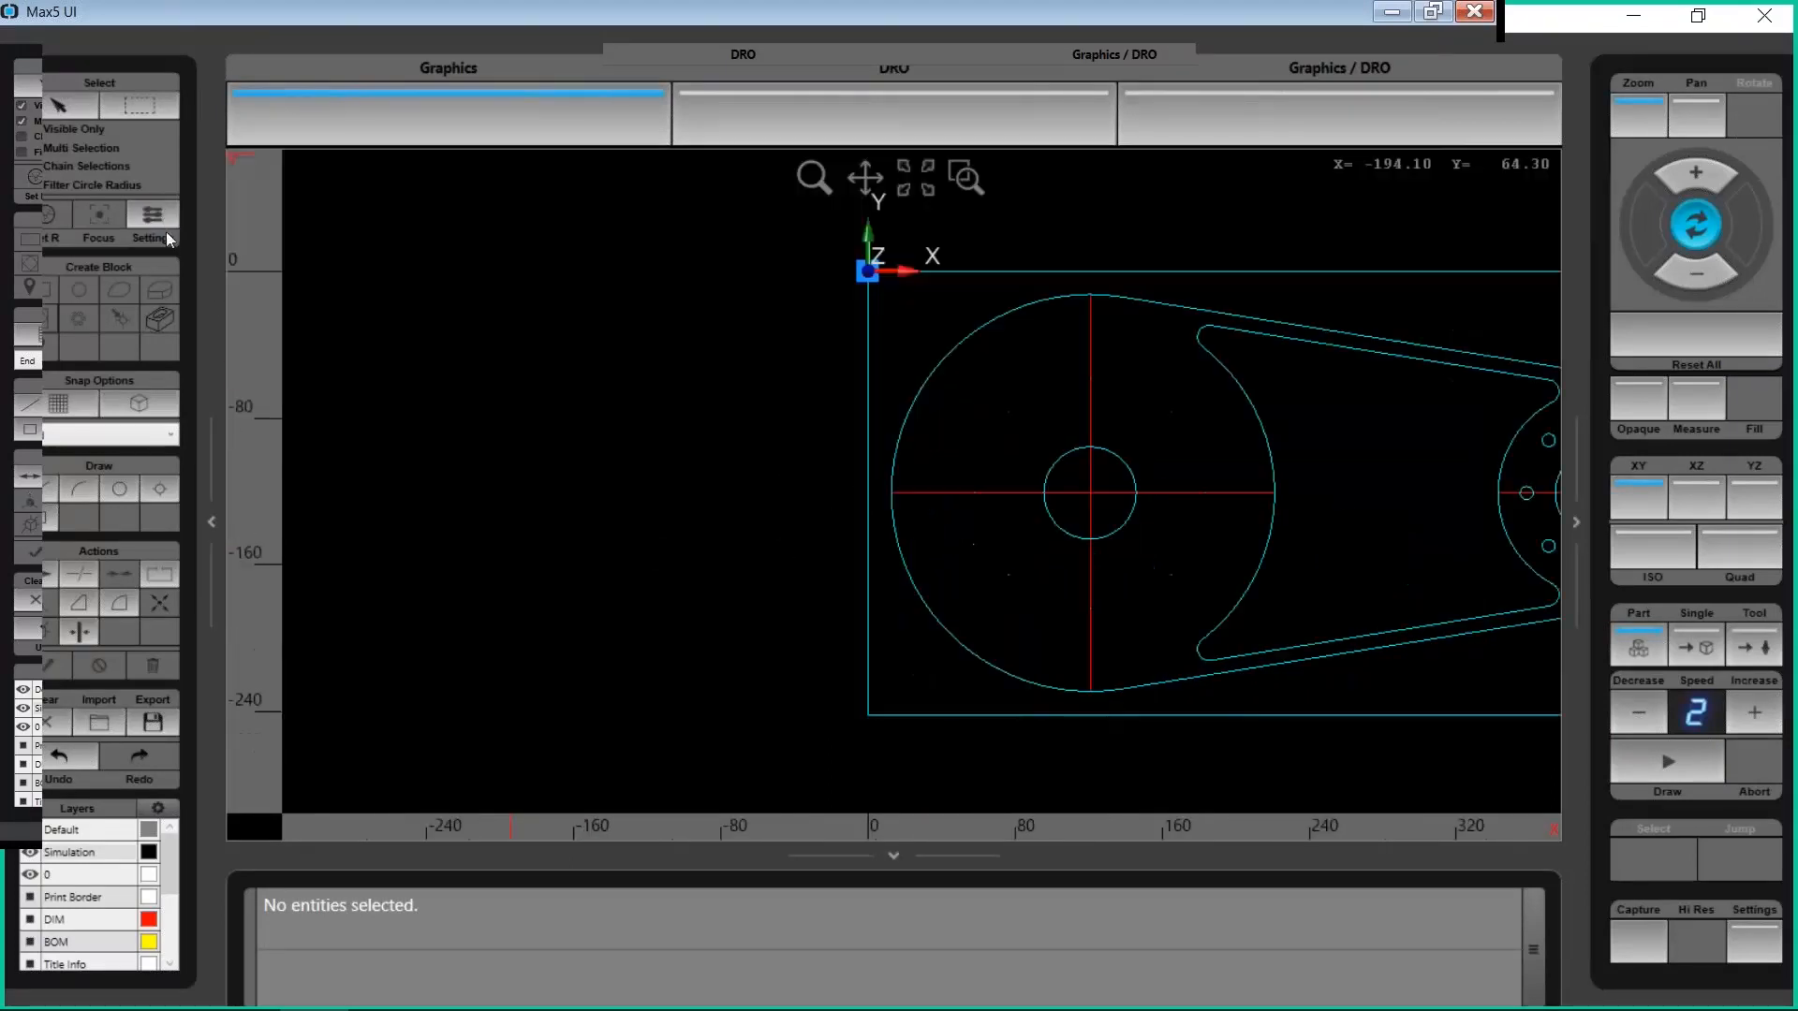
Try a chamfer of 5 on the outer rectangle's lower-left corner, inspect it up close, and undo it
click(77, 603)
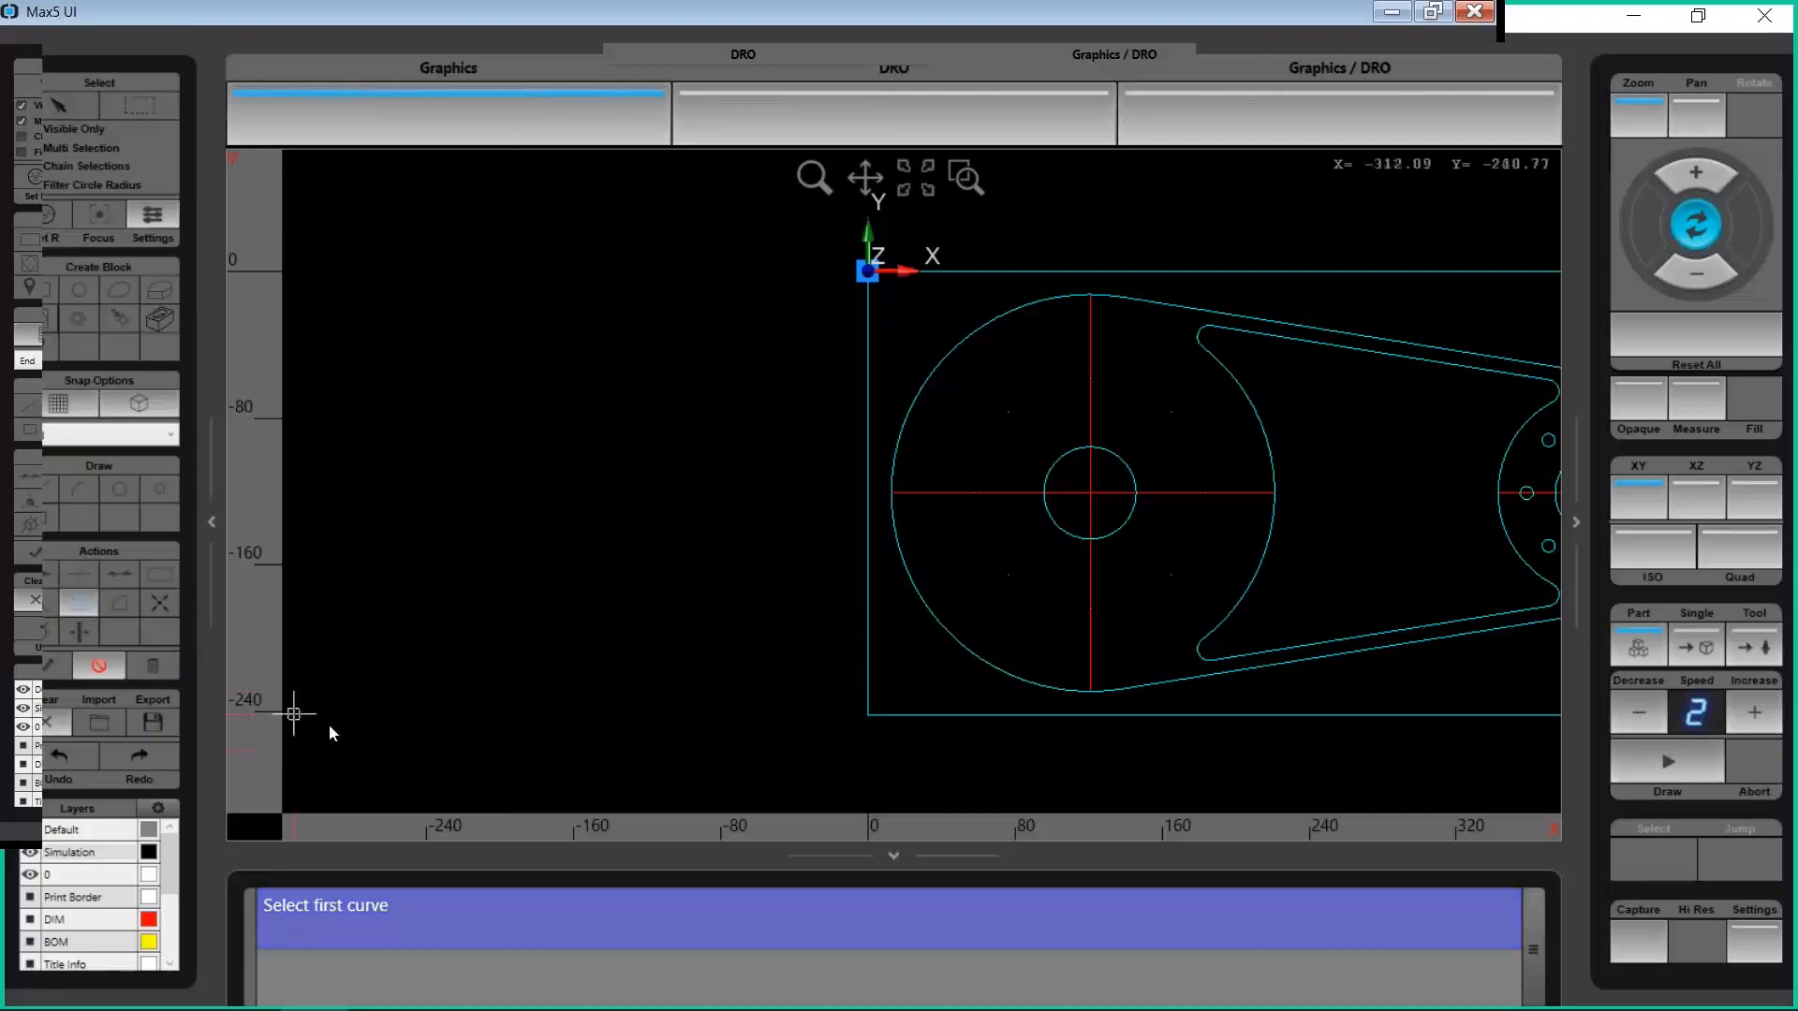
click(863, 621)
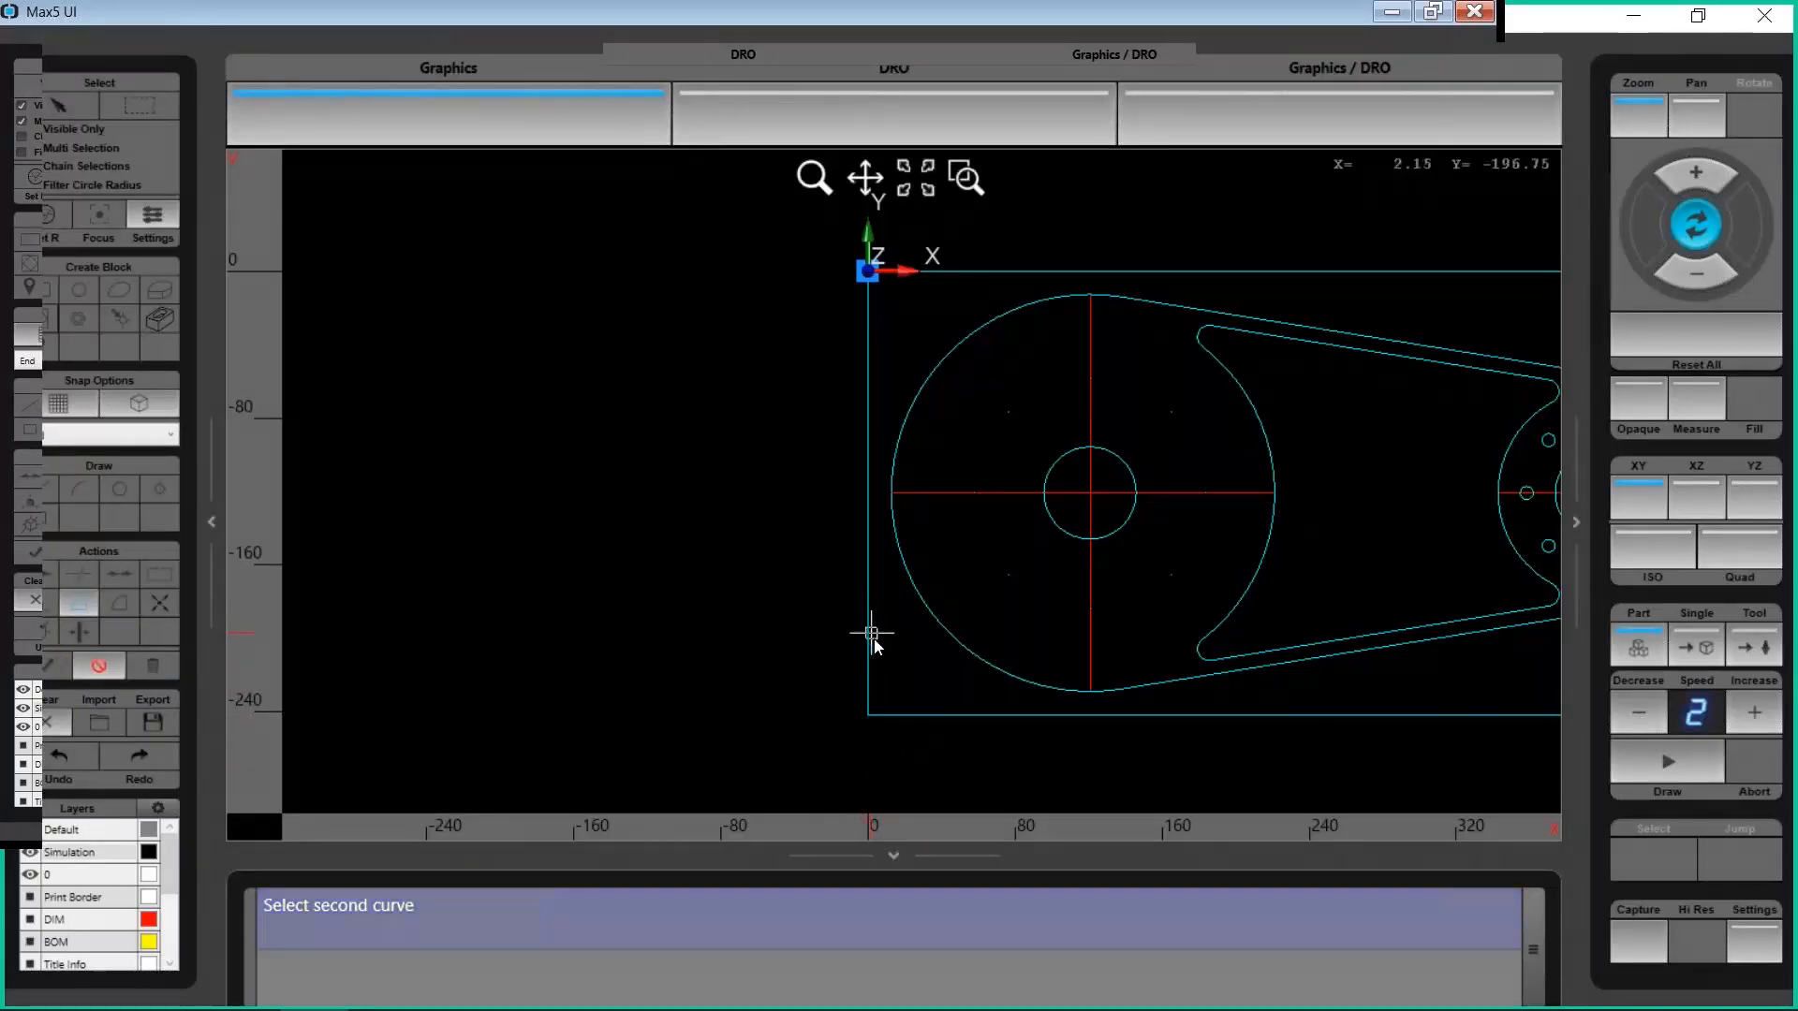
click(927, 716)
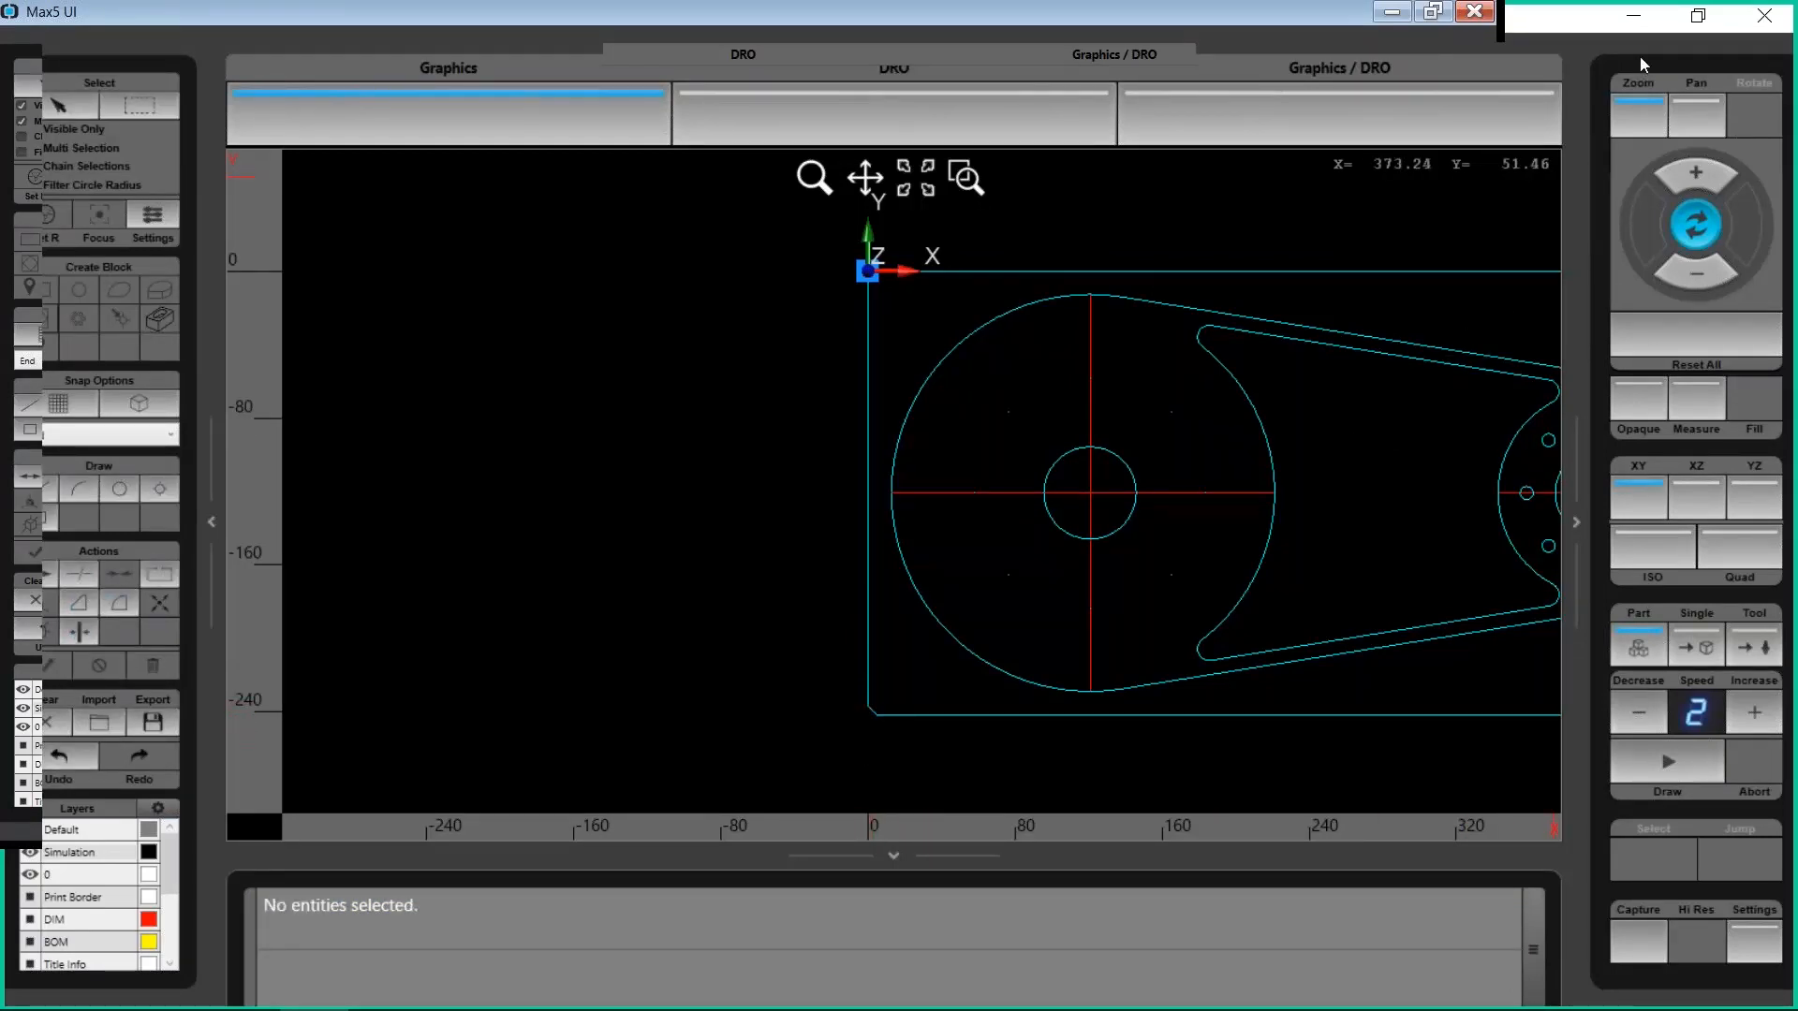
click(1628, 124)
click(1631, 123)
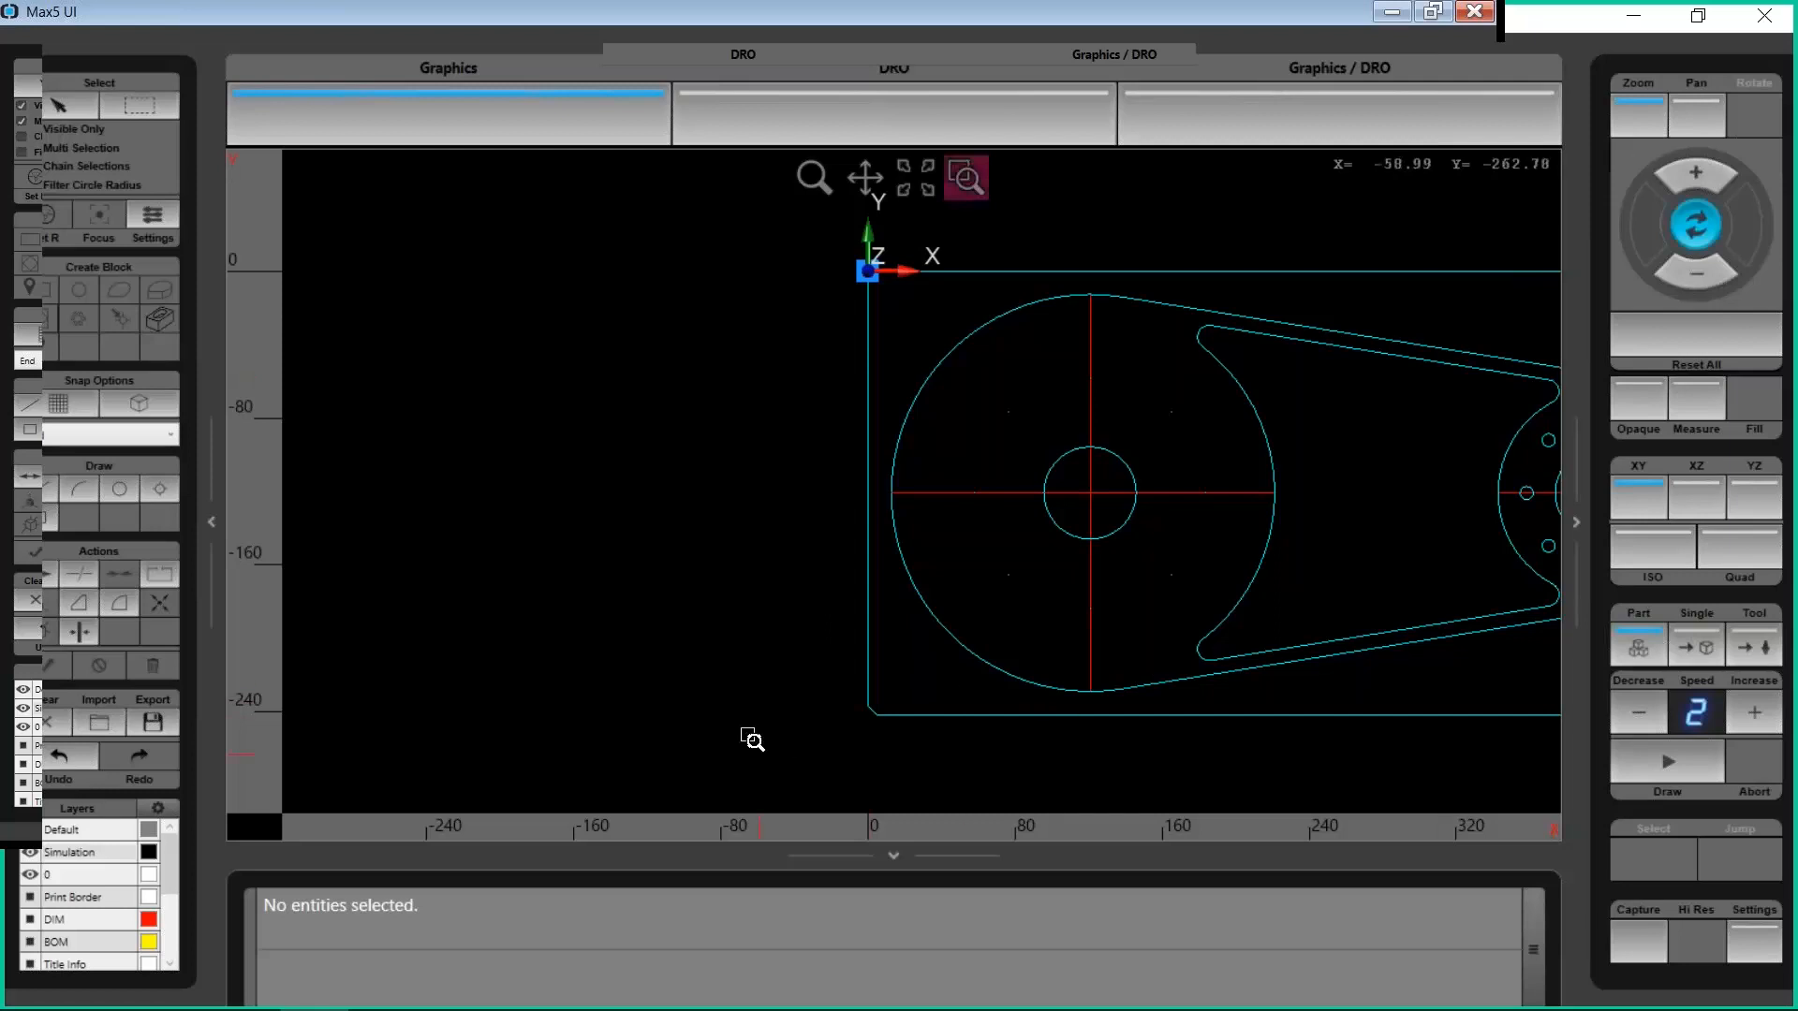
drag(833, 677, 882, 733)
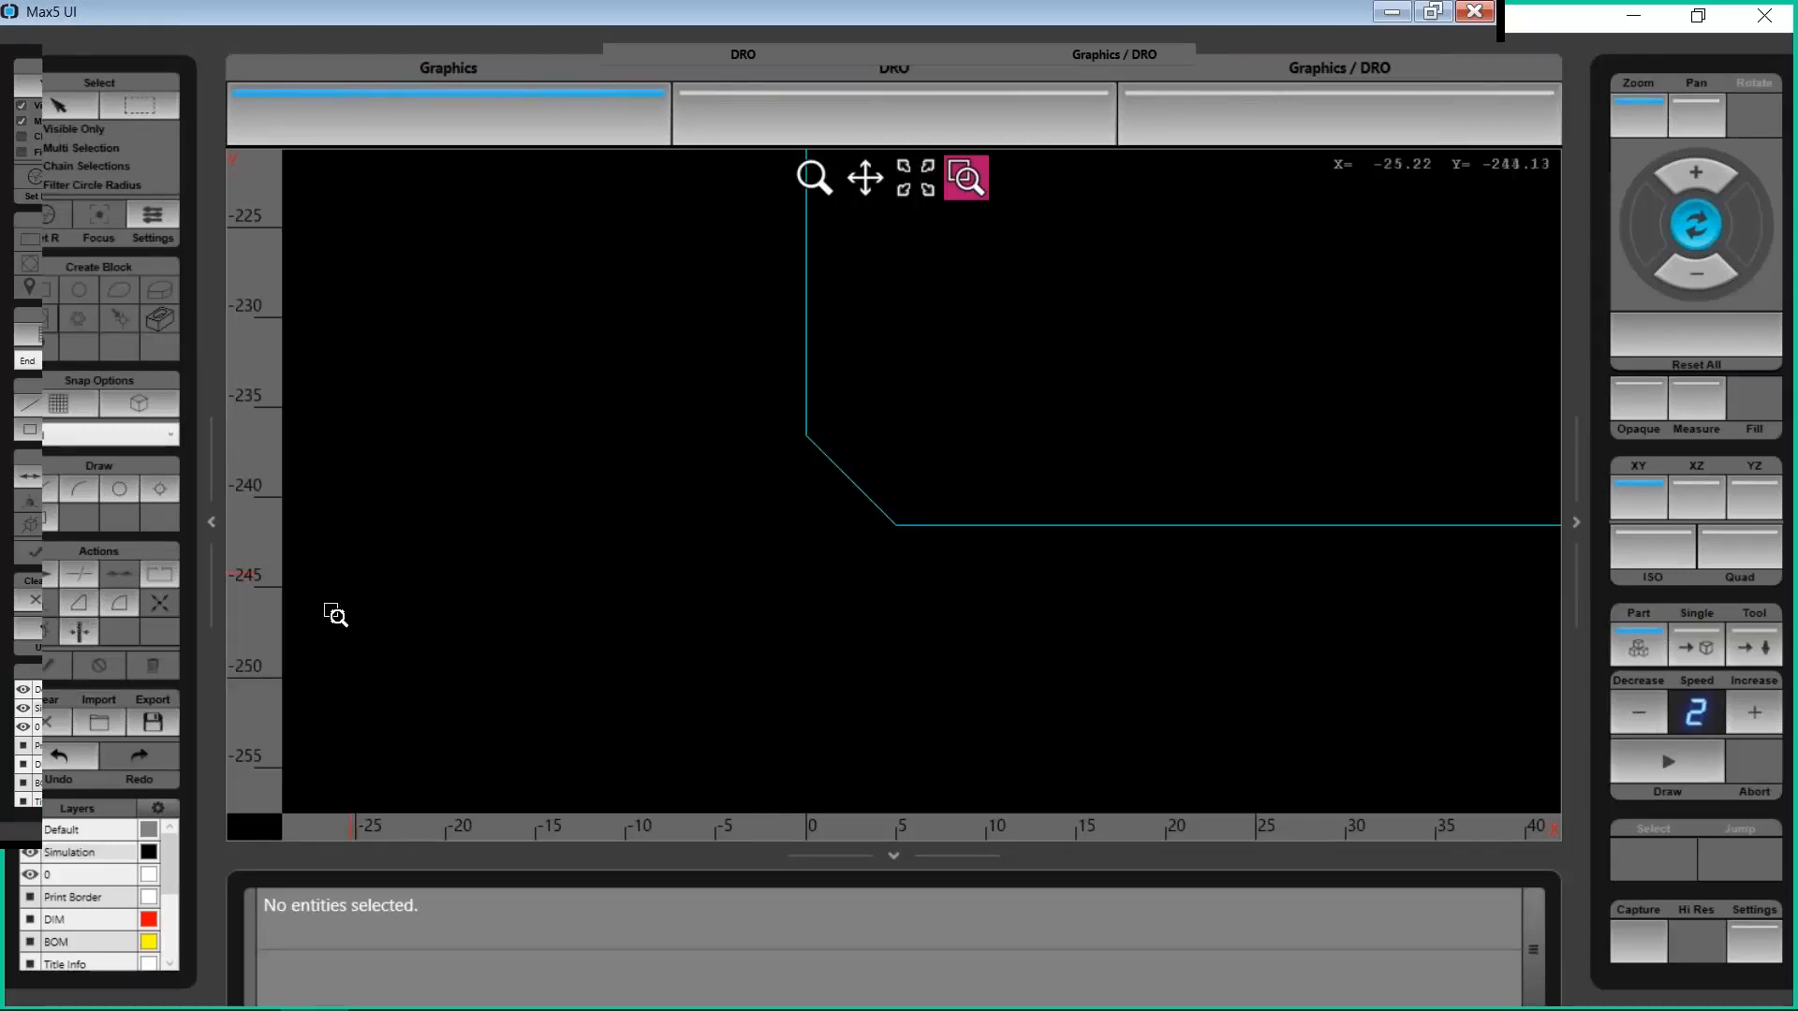
click(65, 744)
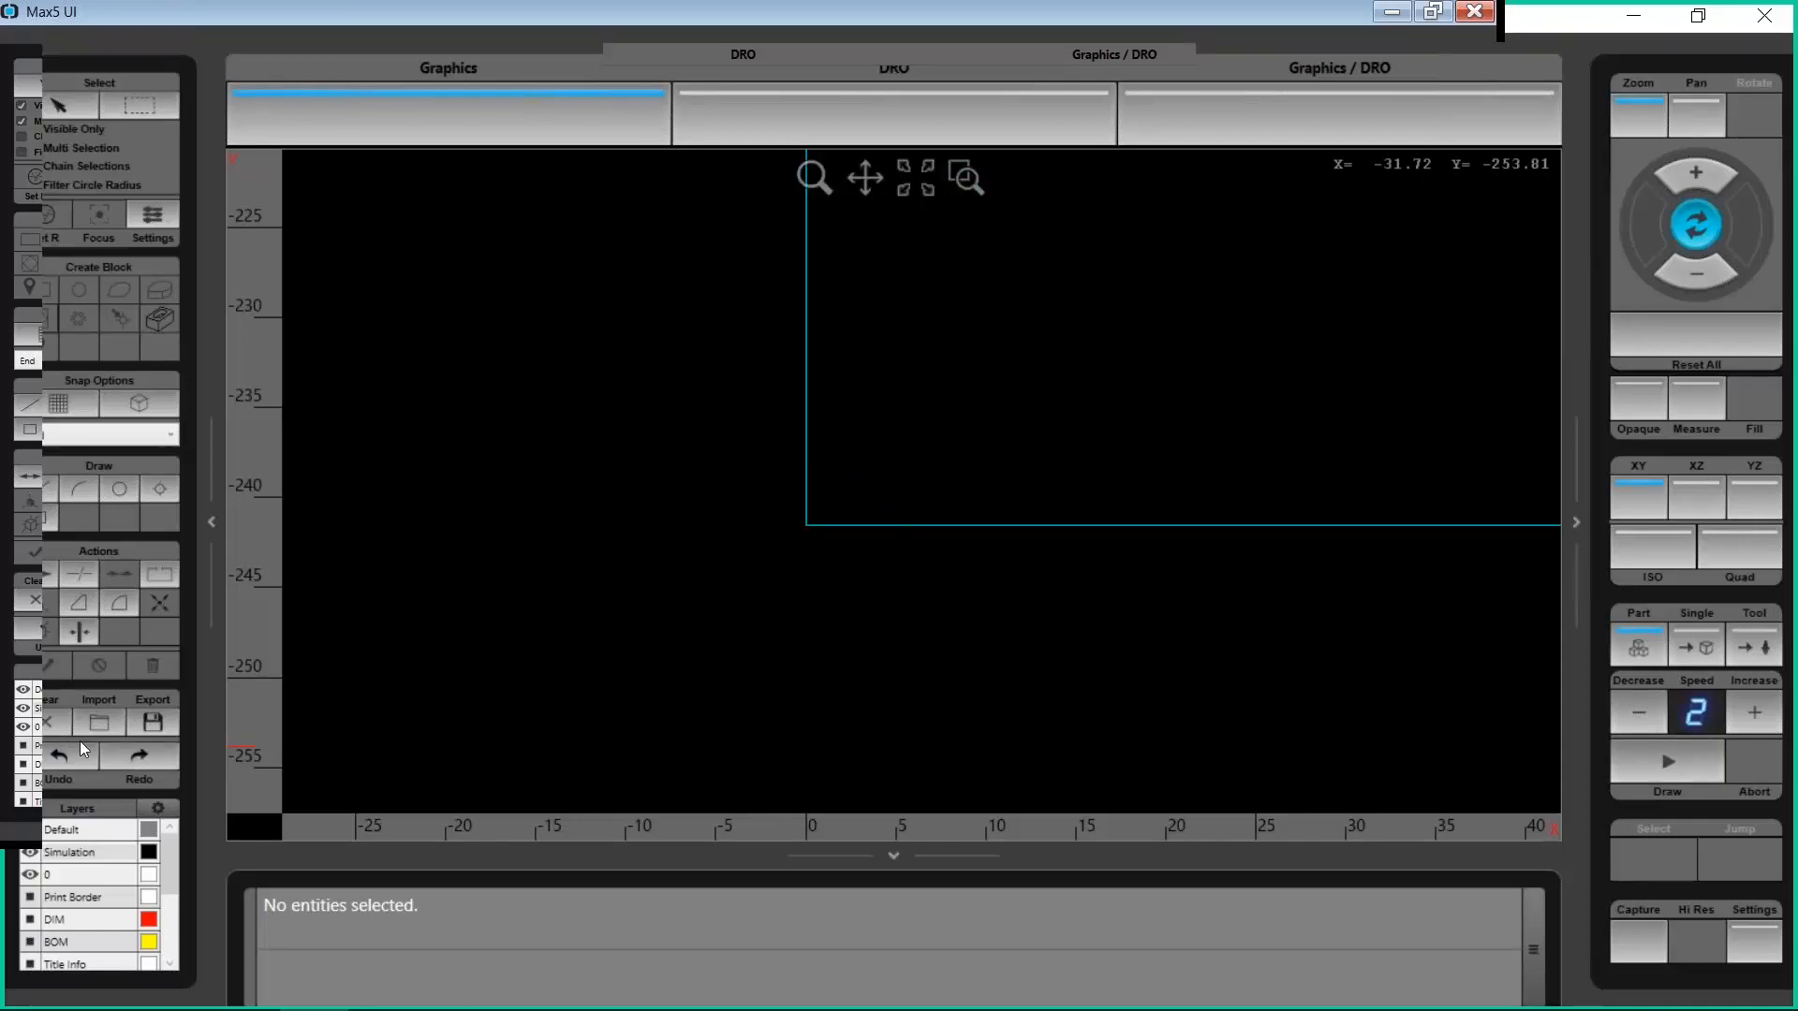
Redo the chamfer on the outer rectangle's lower-left corner, undo it again, and return to the full drawing
click(137, 750)
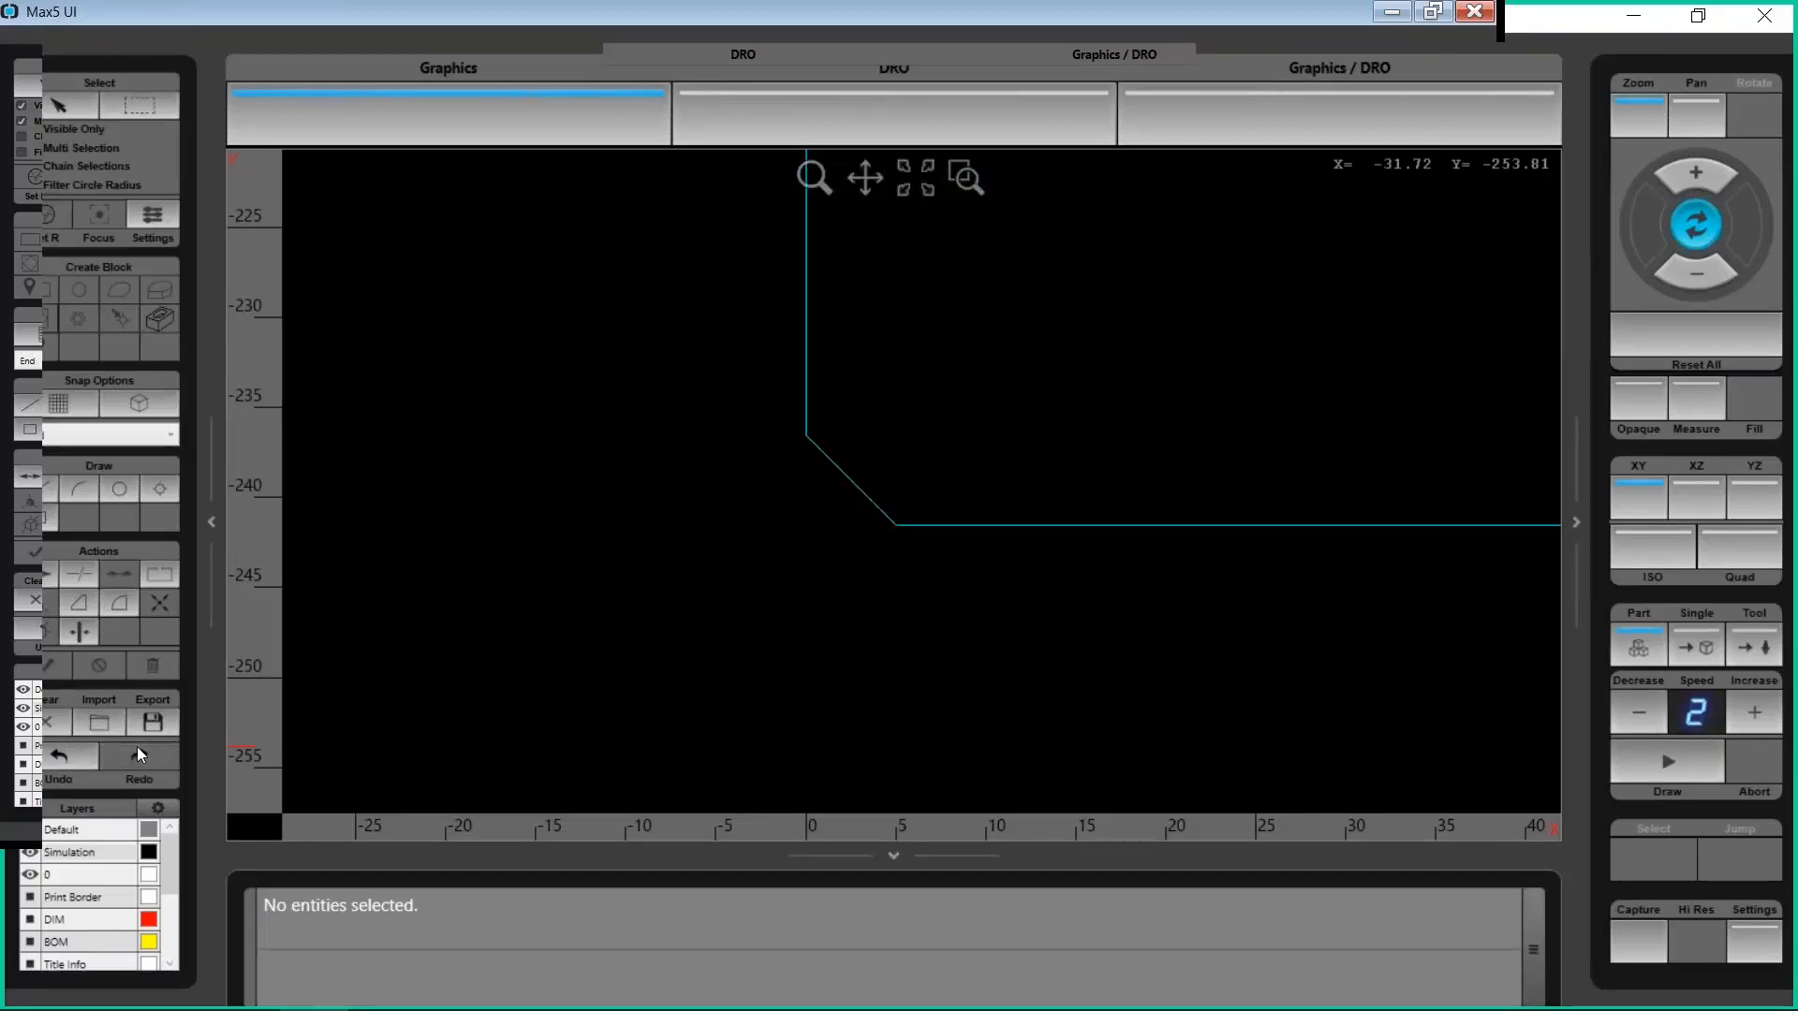
click(69, 745)
scroll(540, 623, up, 2)
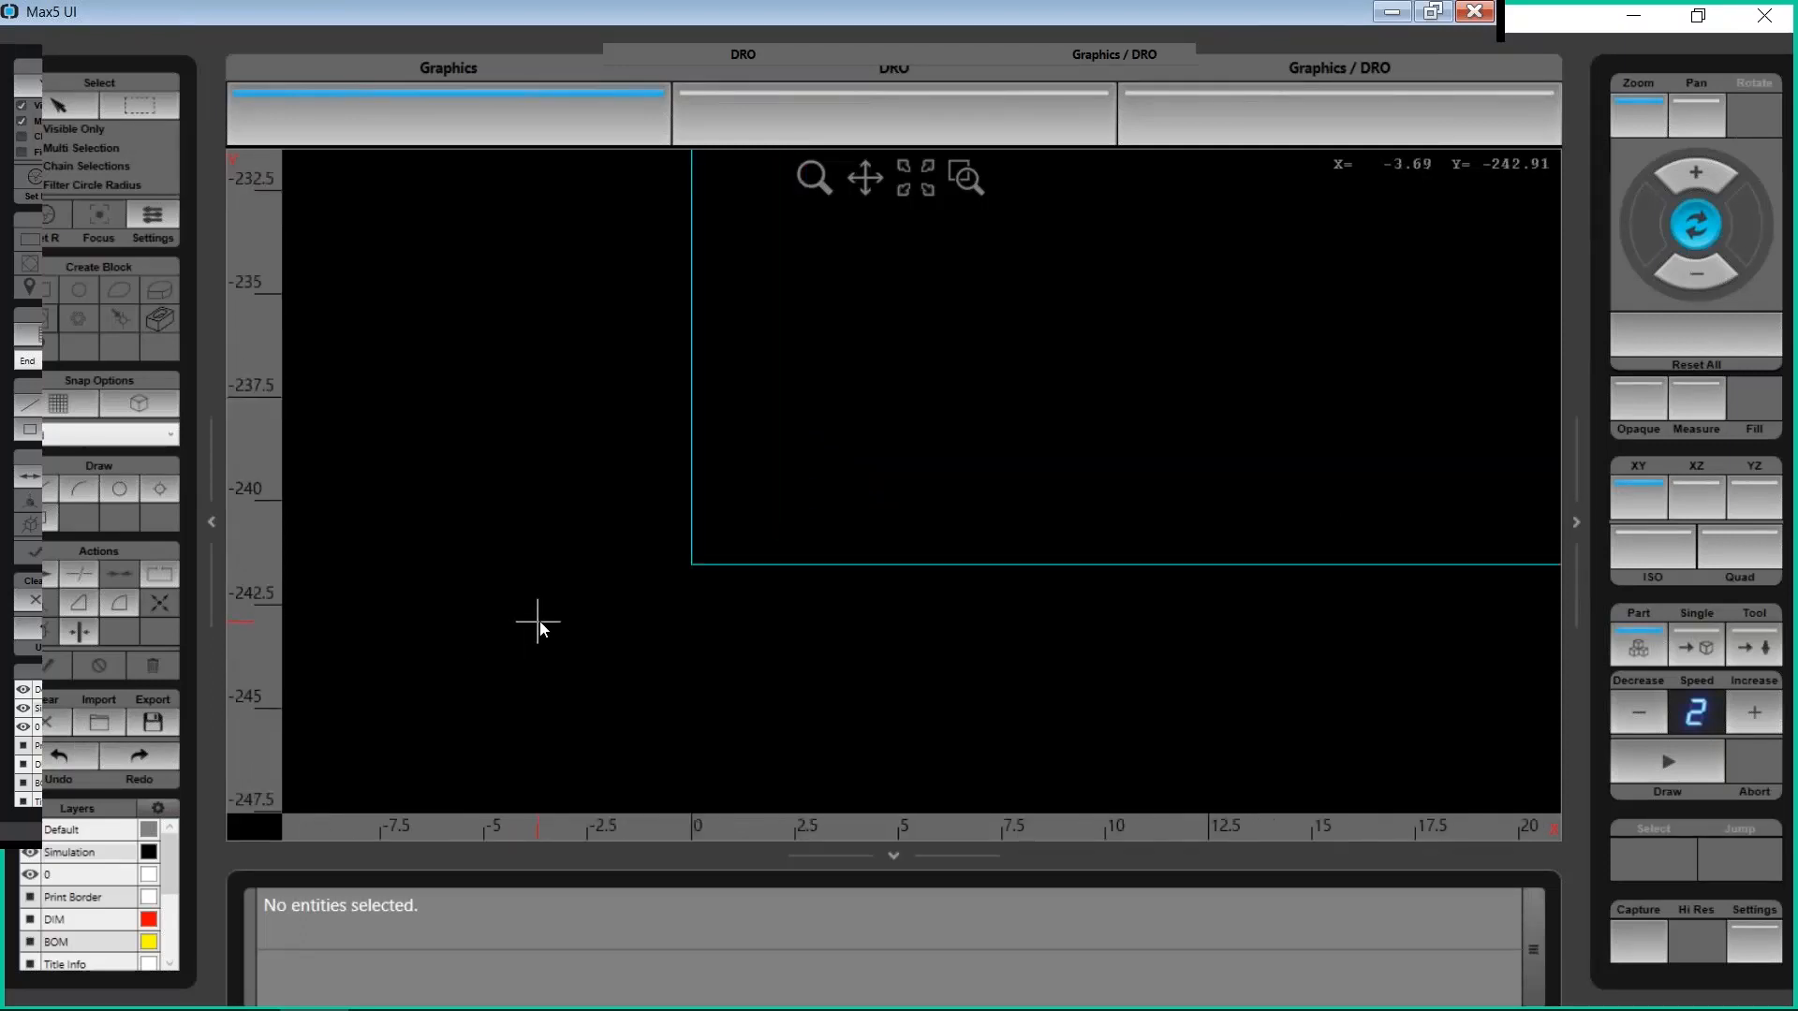
click(1650, 344)
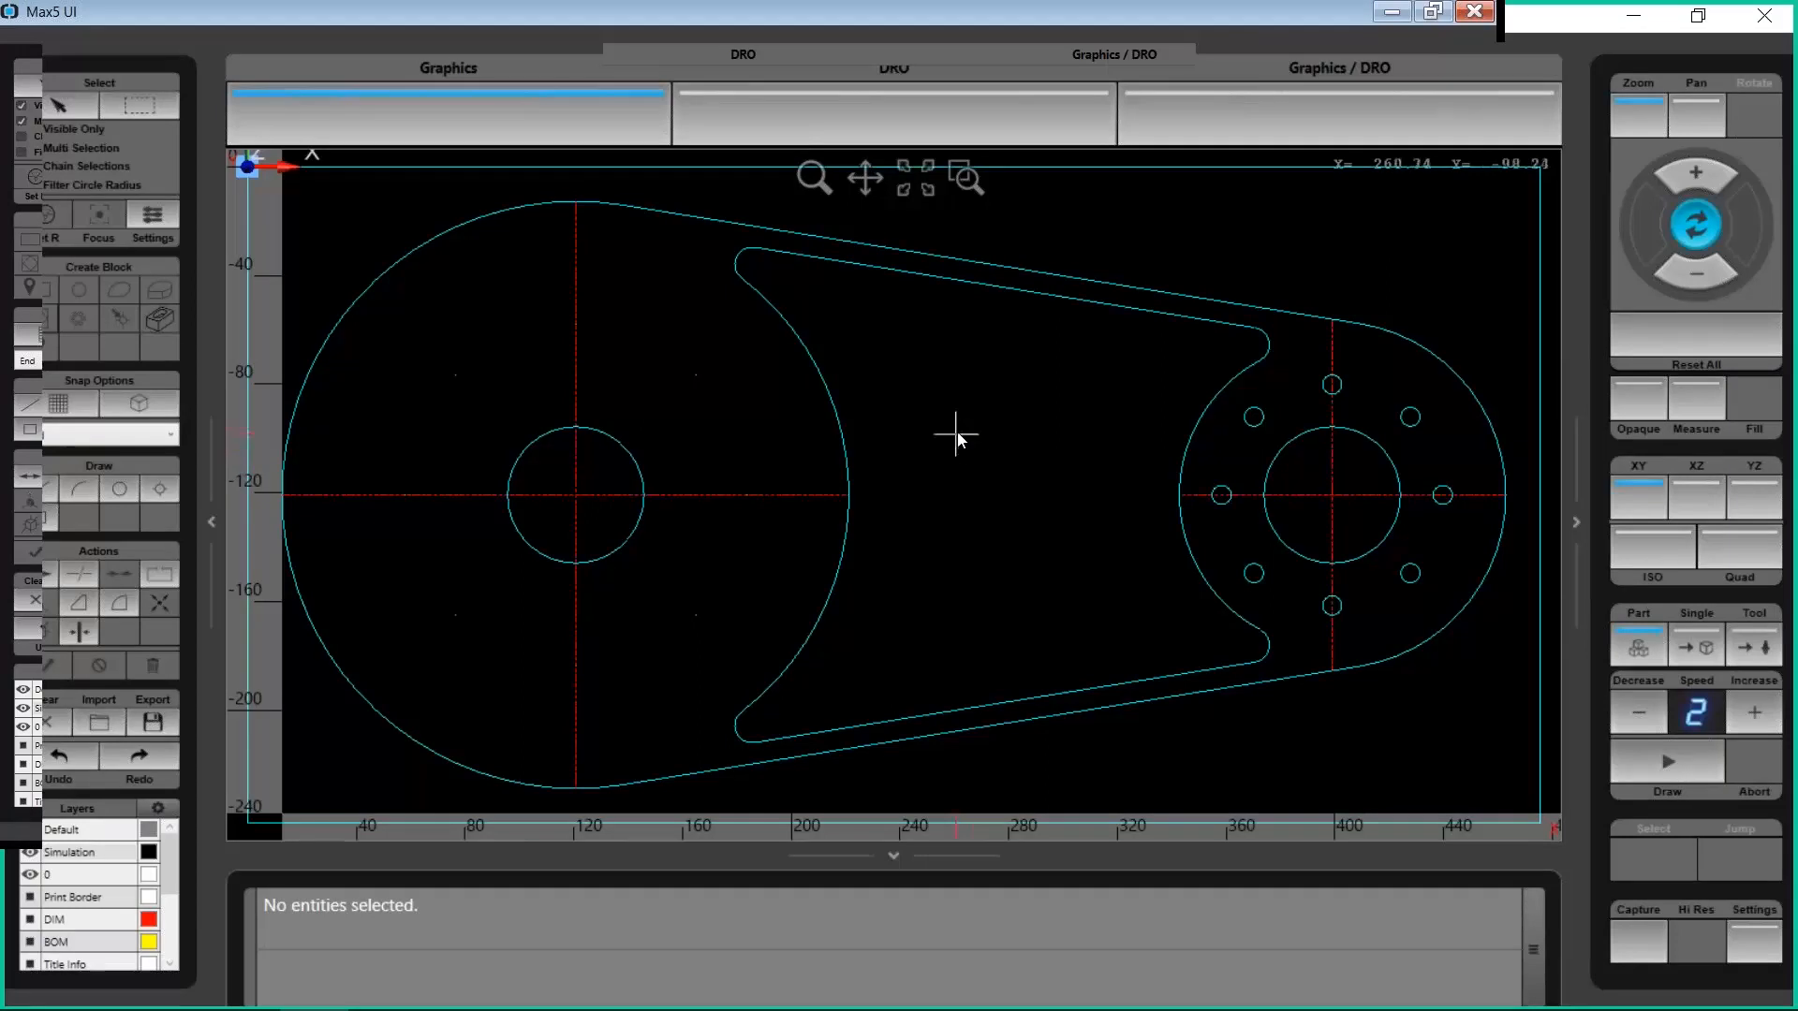
scroll(951, 435, down, 1)
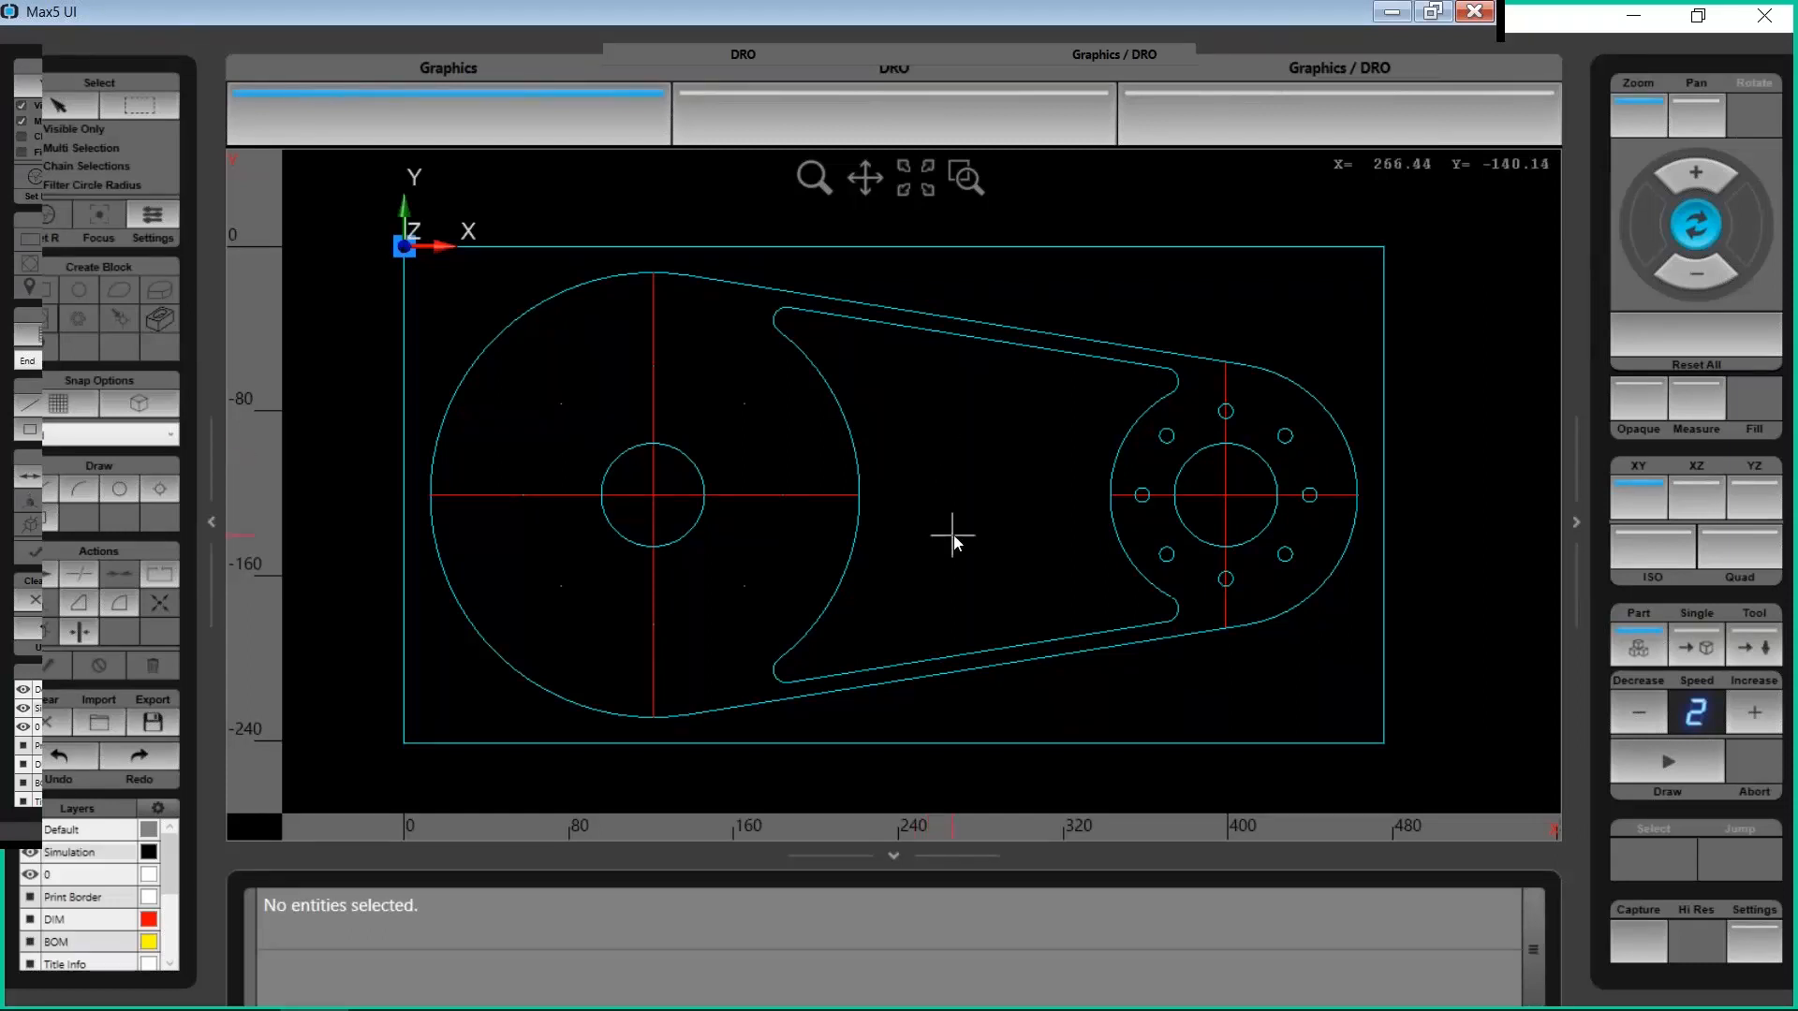
Draw a diagonal line with endpoint snap from the outer rectangle's lower-left corner to its upper-right corner
click(44, 483)
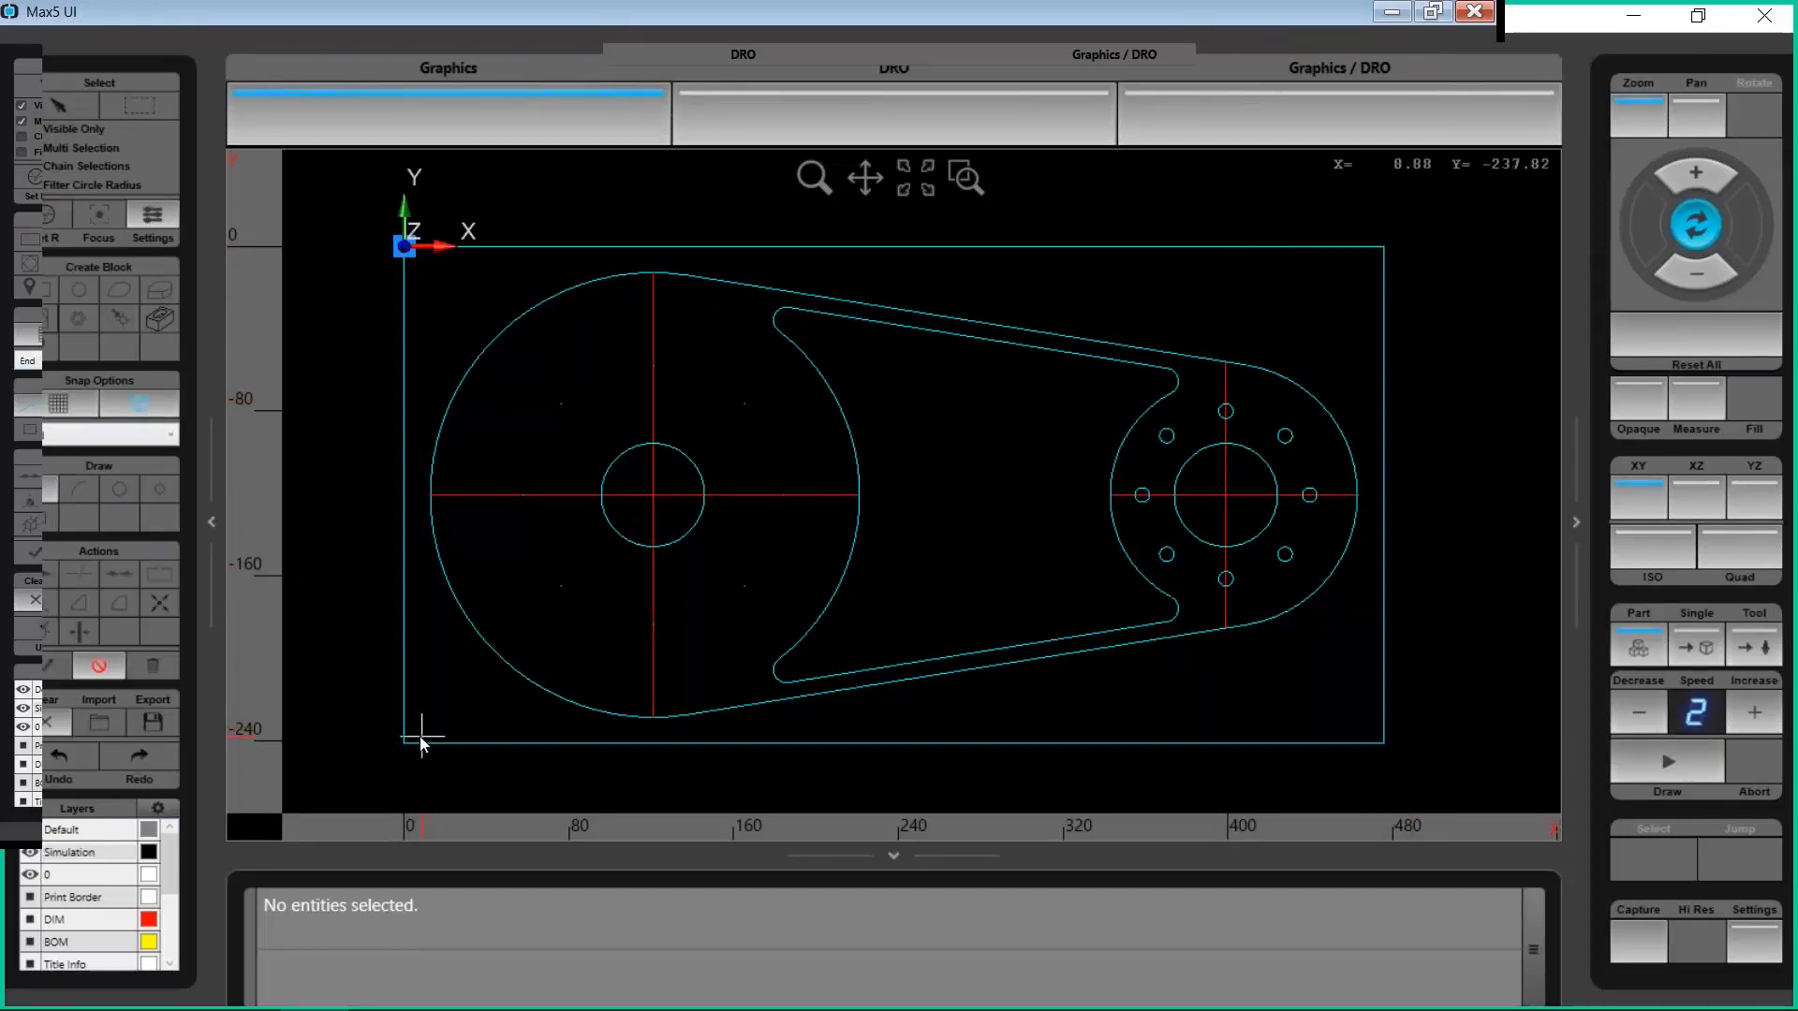
click(447, 747)
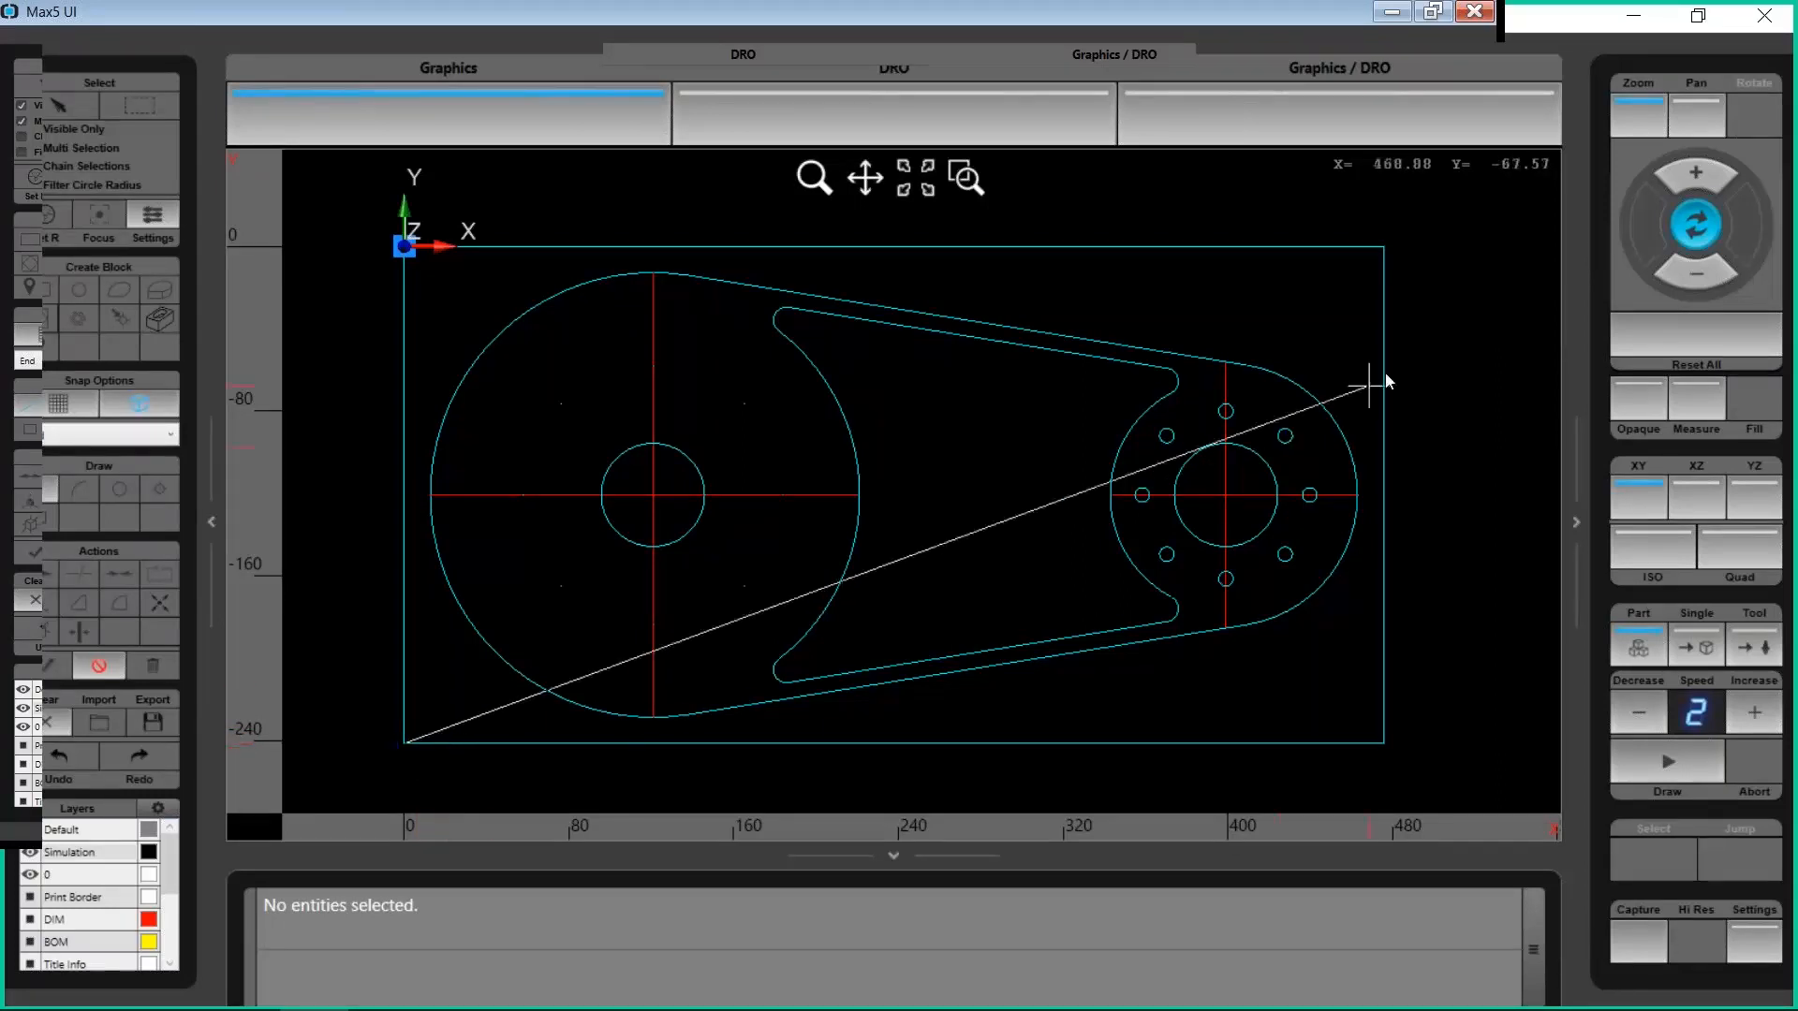
click(1383, 287)
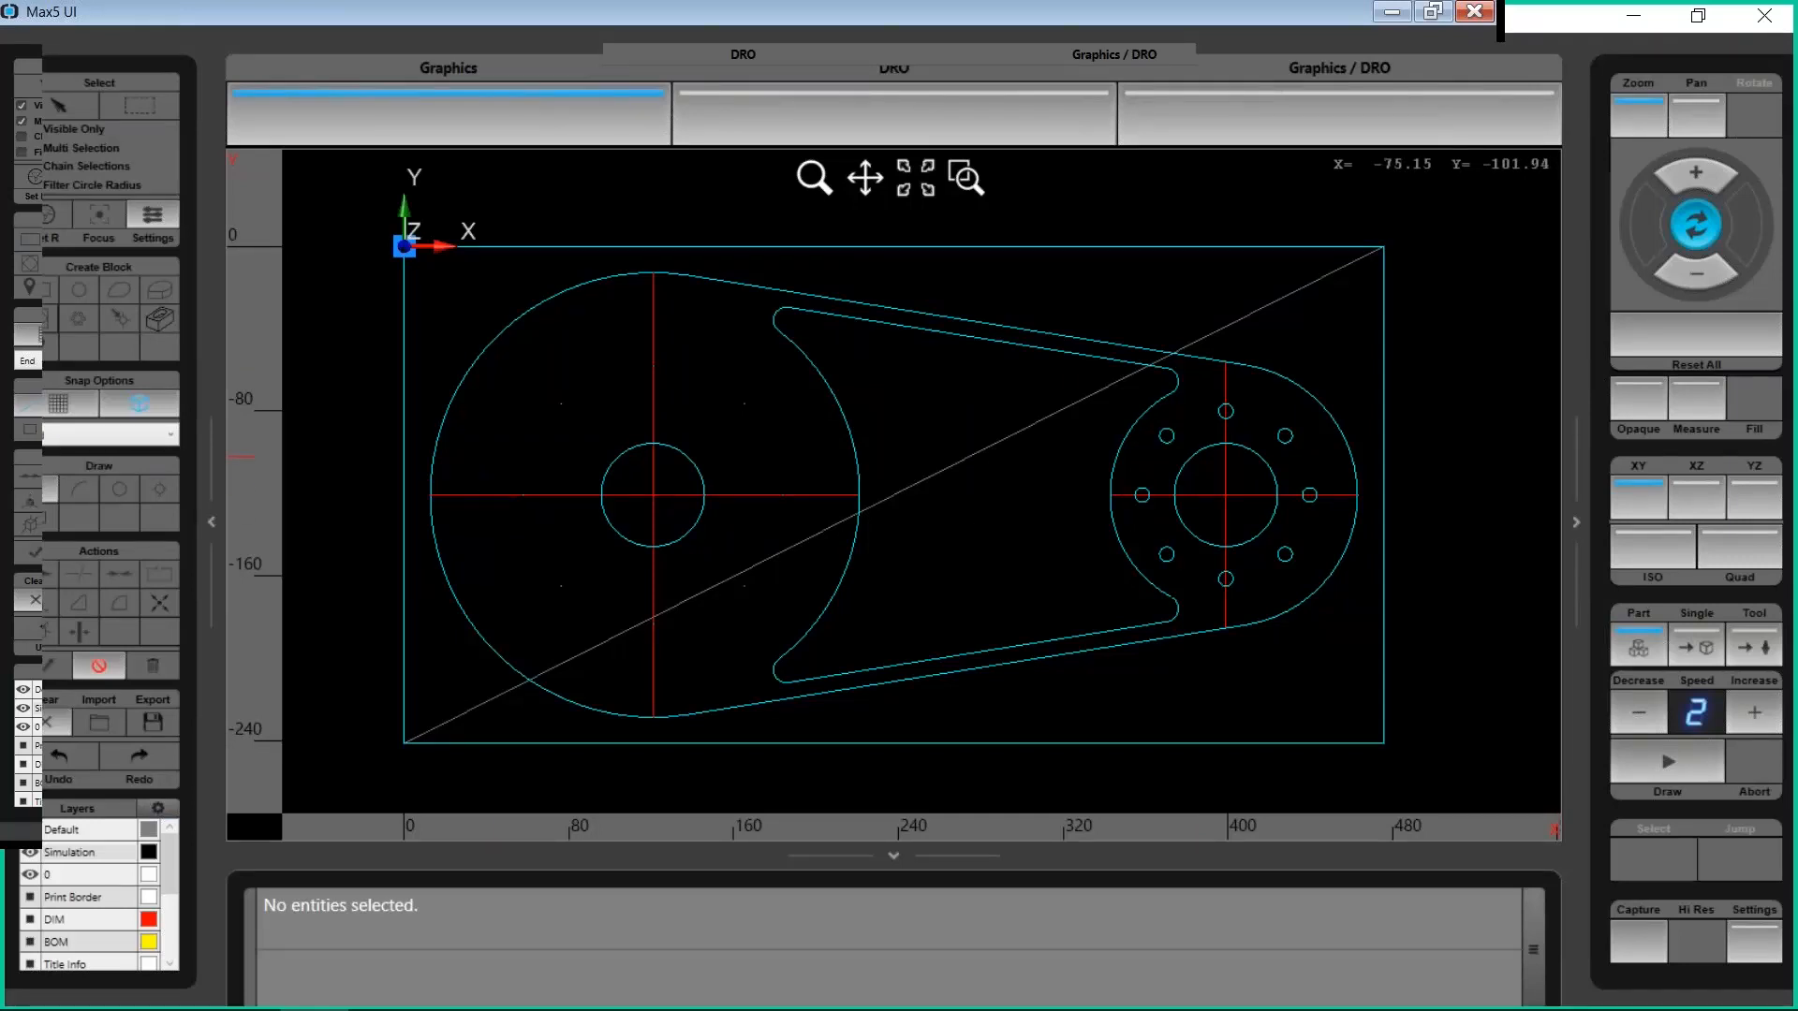
click(115, 667)
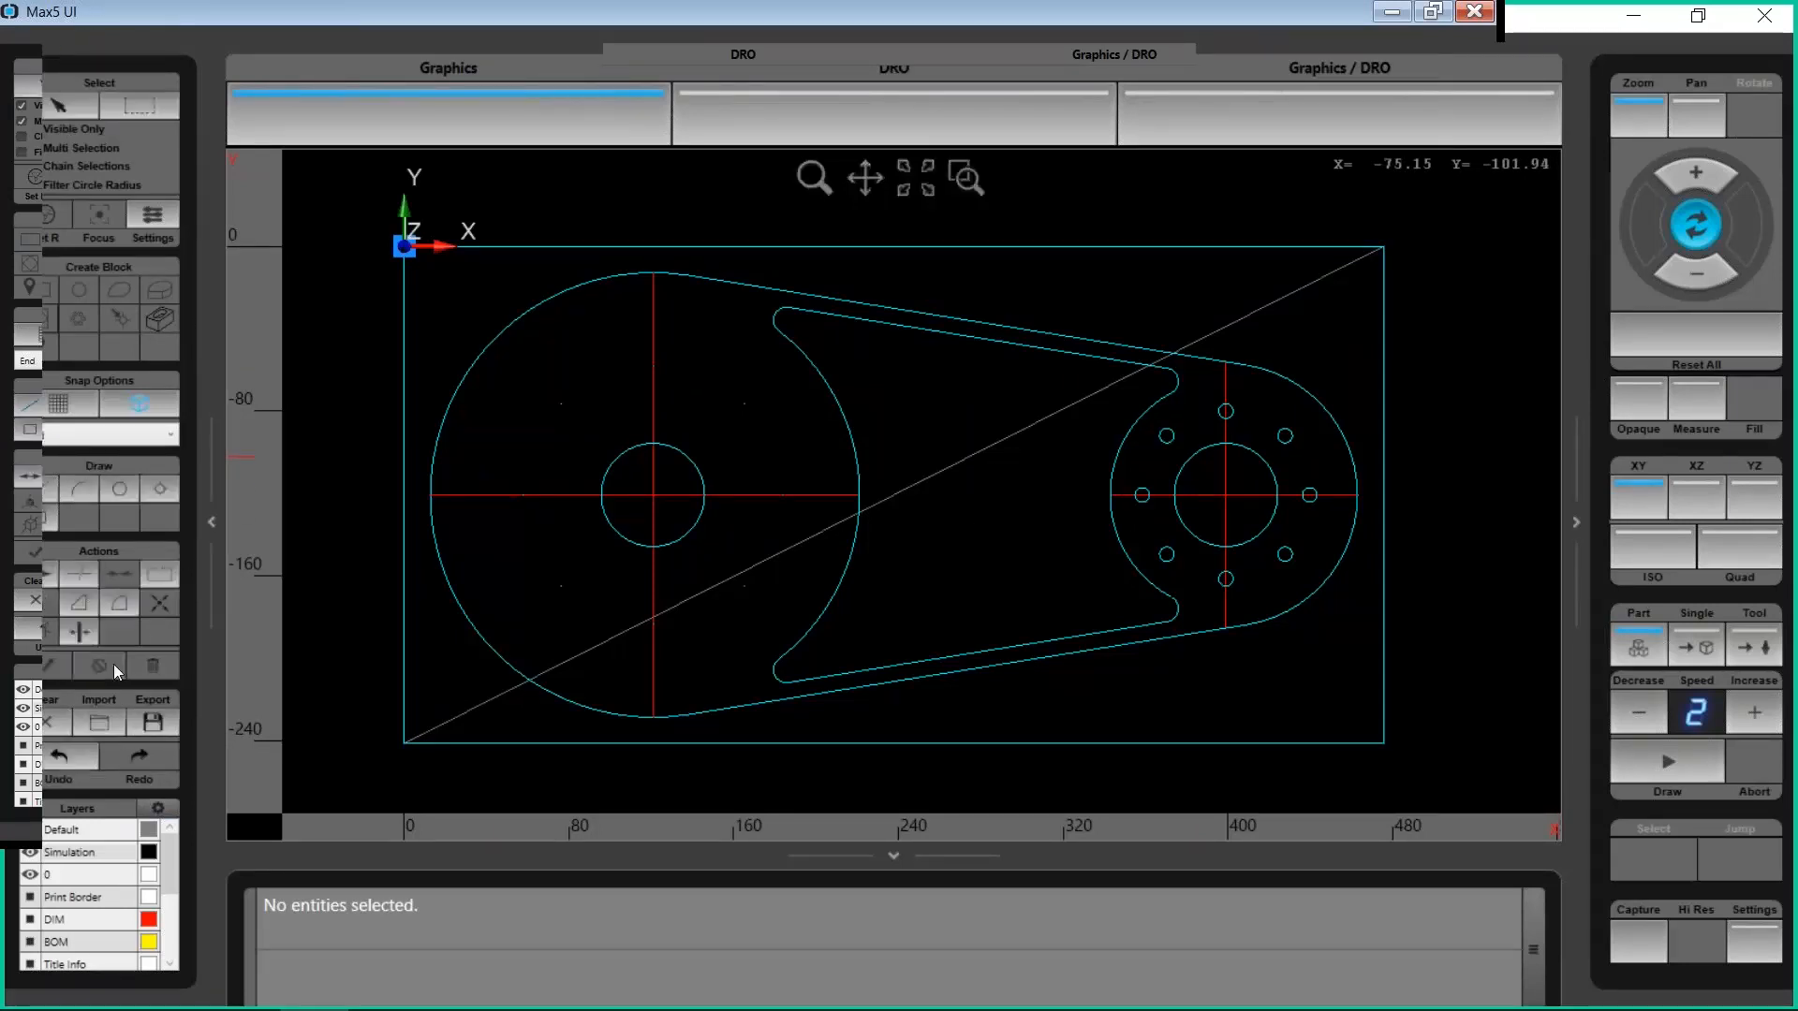
Select the diagonal line to examine its start and end coordinates, deselect it, and undo the line
click(59, 103)
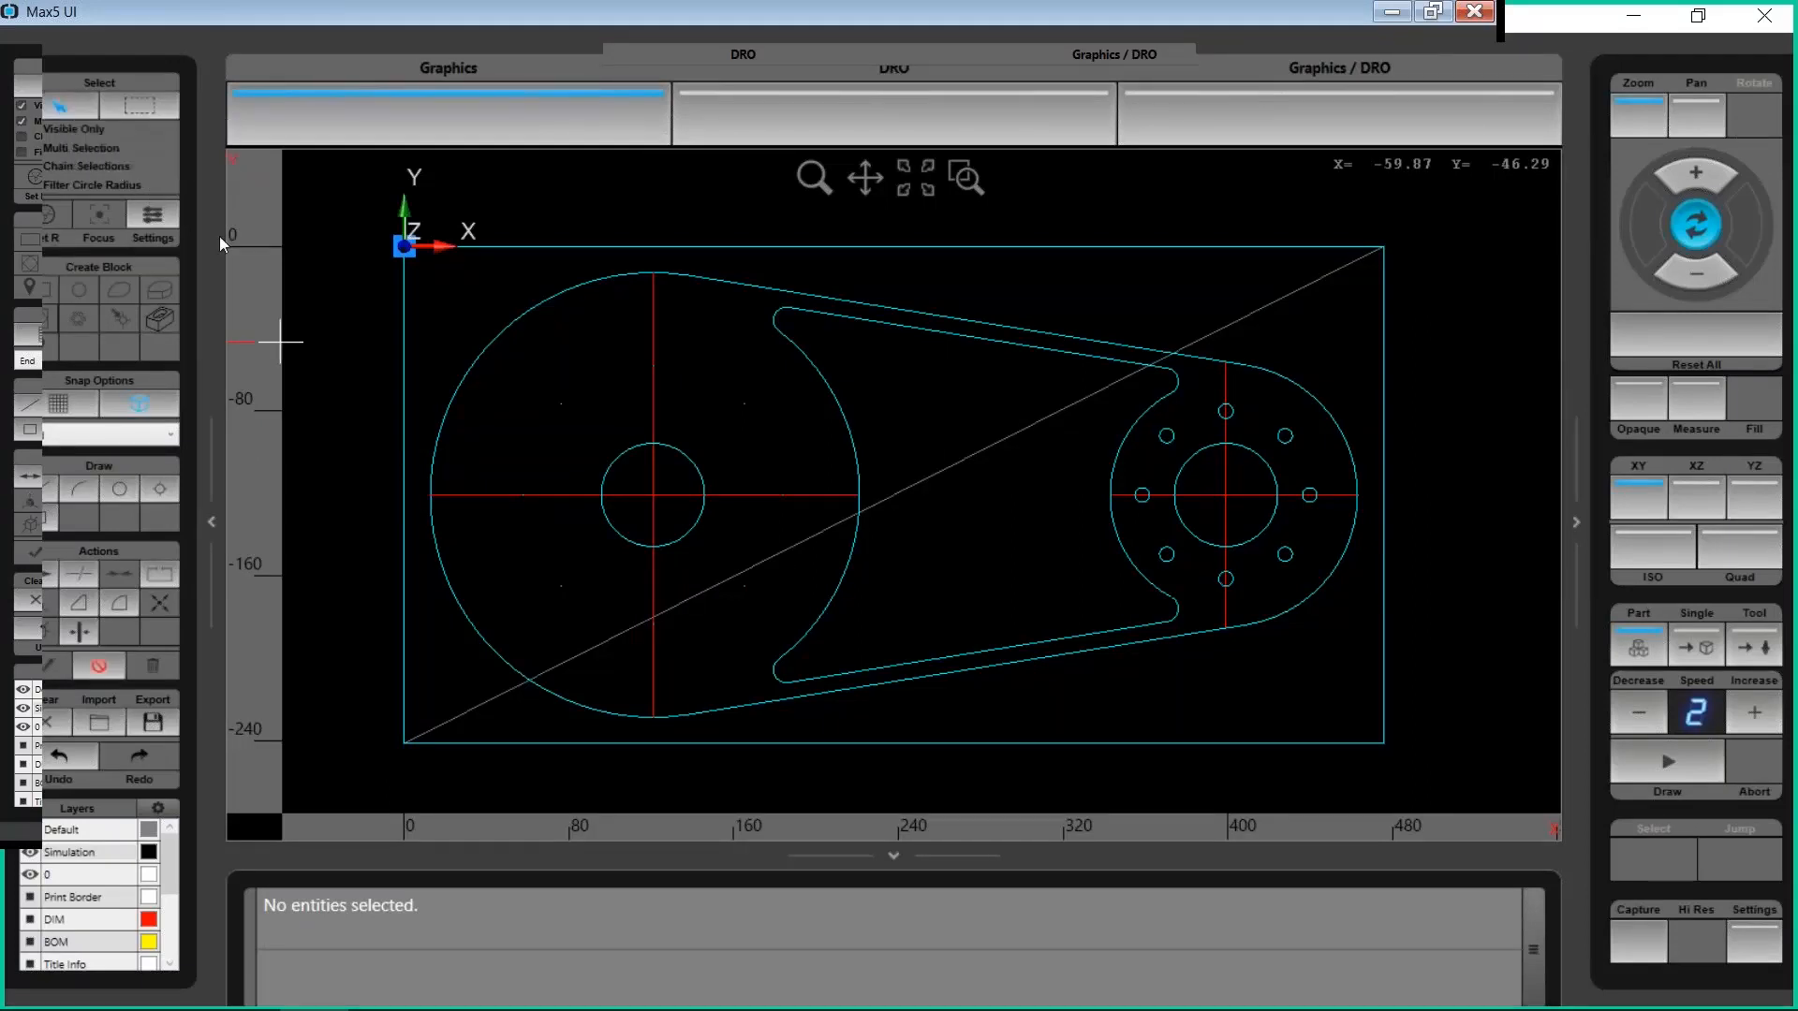
click(929, 476)
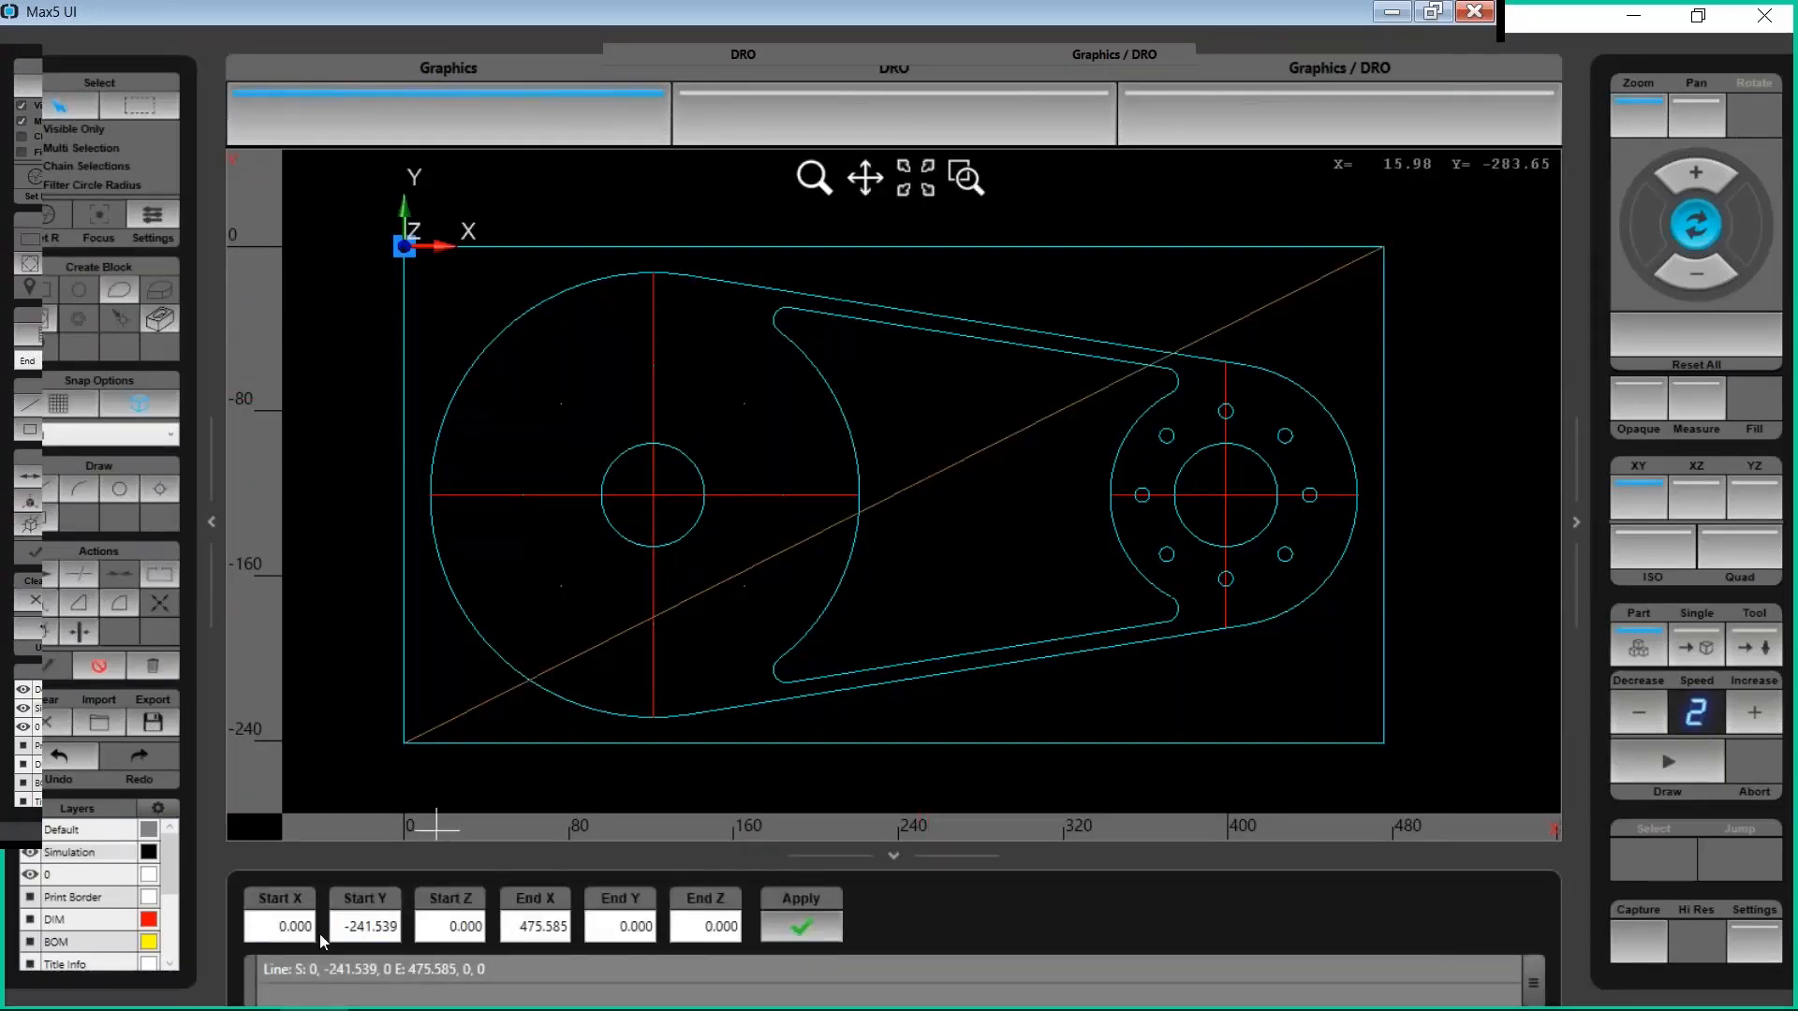
click(294, 926)
click(395, 927)
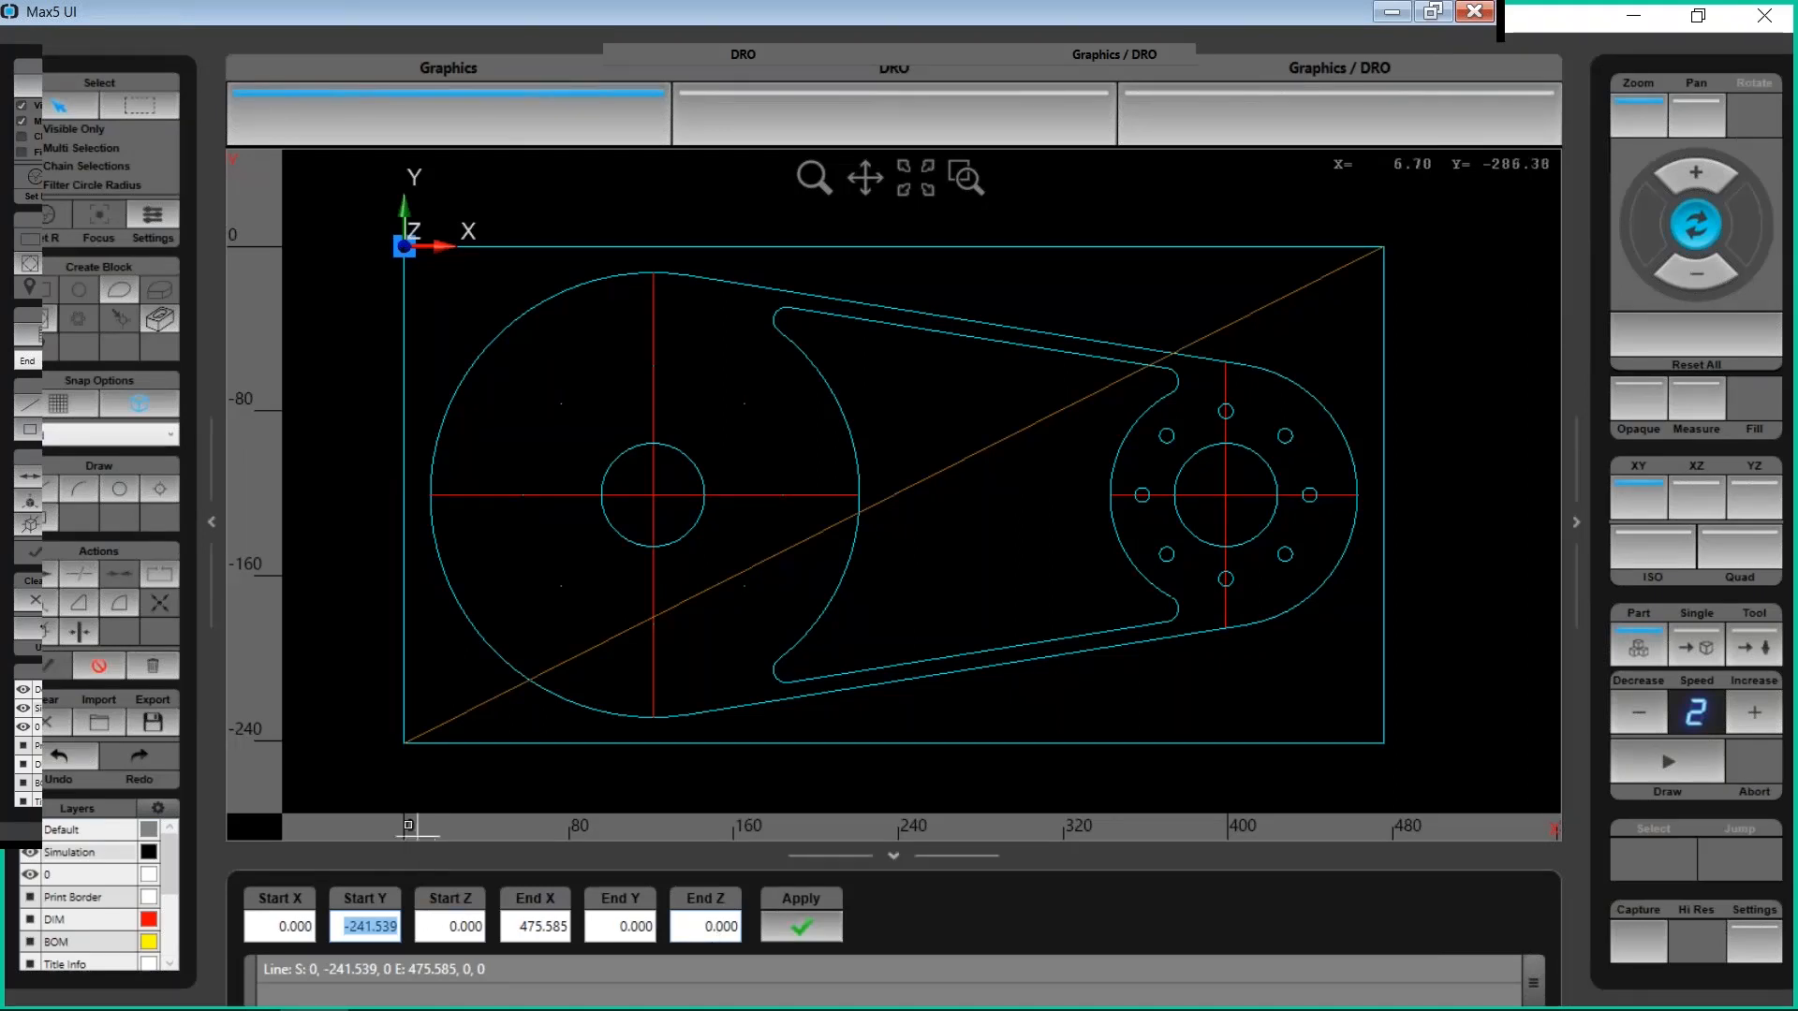
click(97, 666)
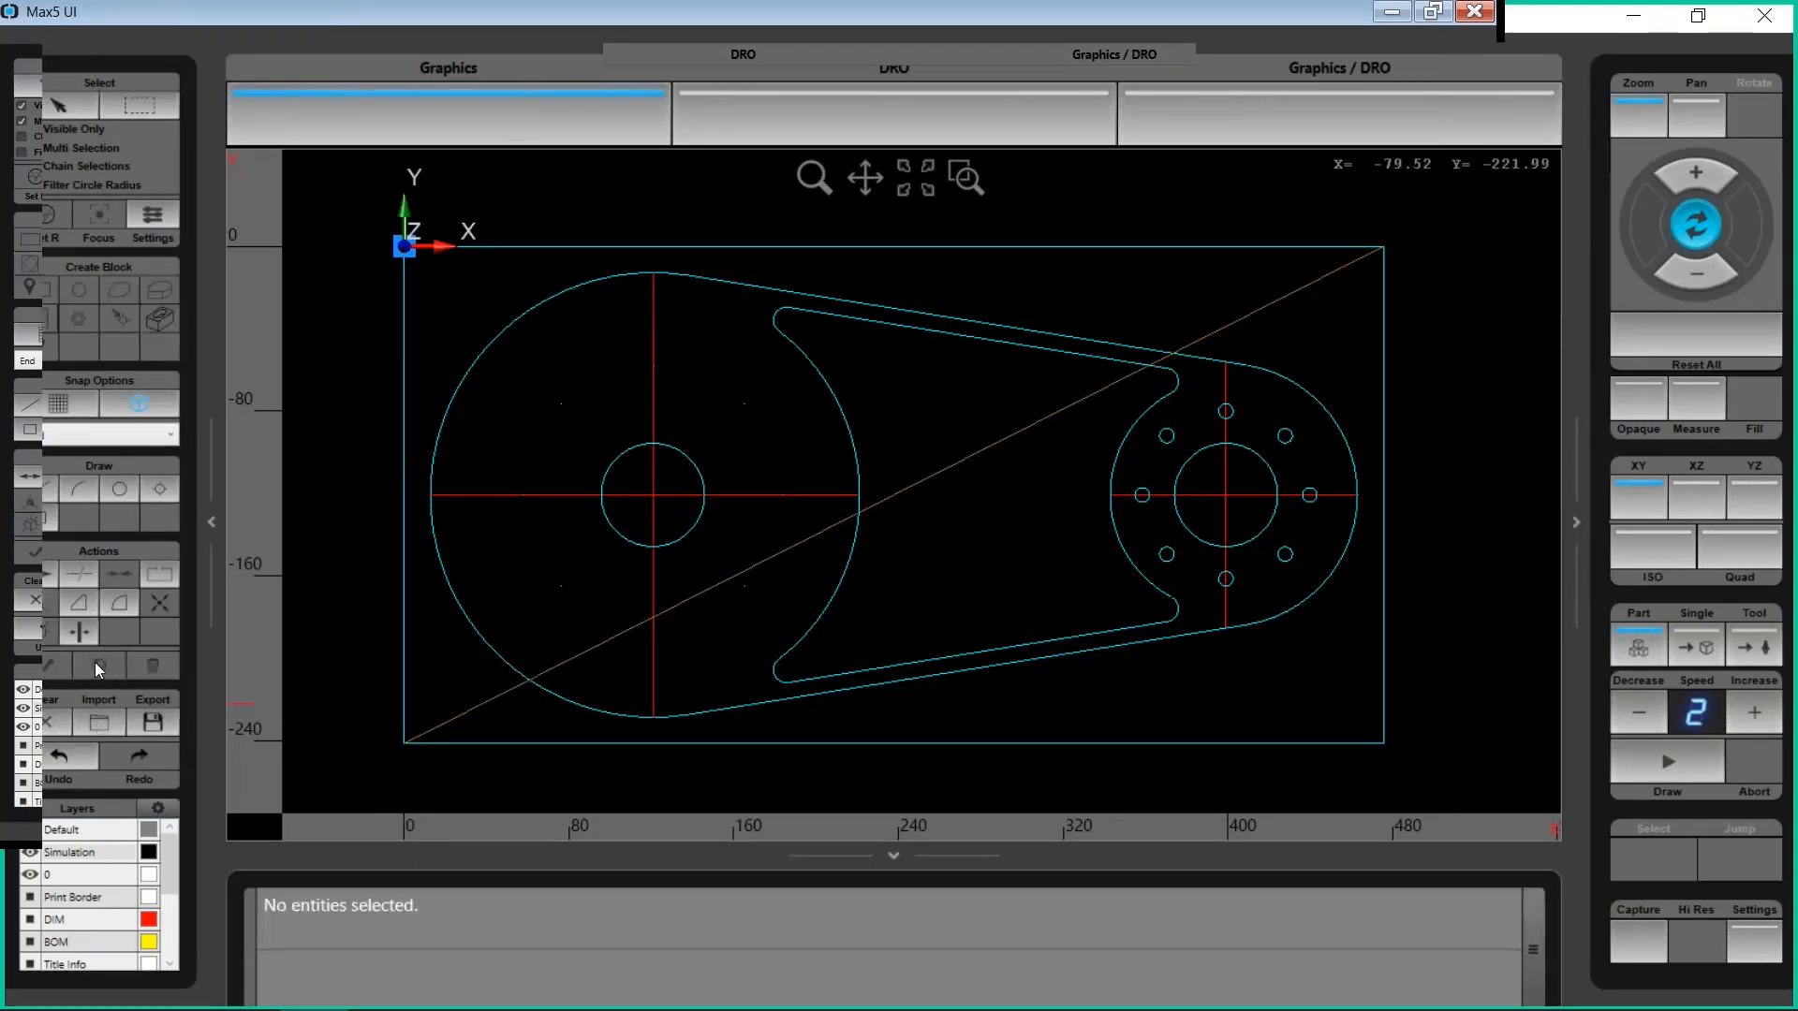
click(58, 752)
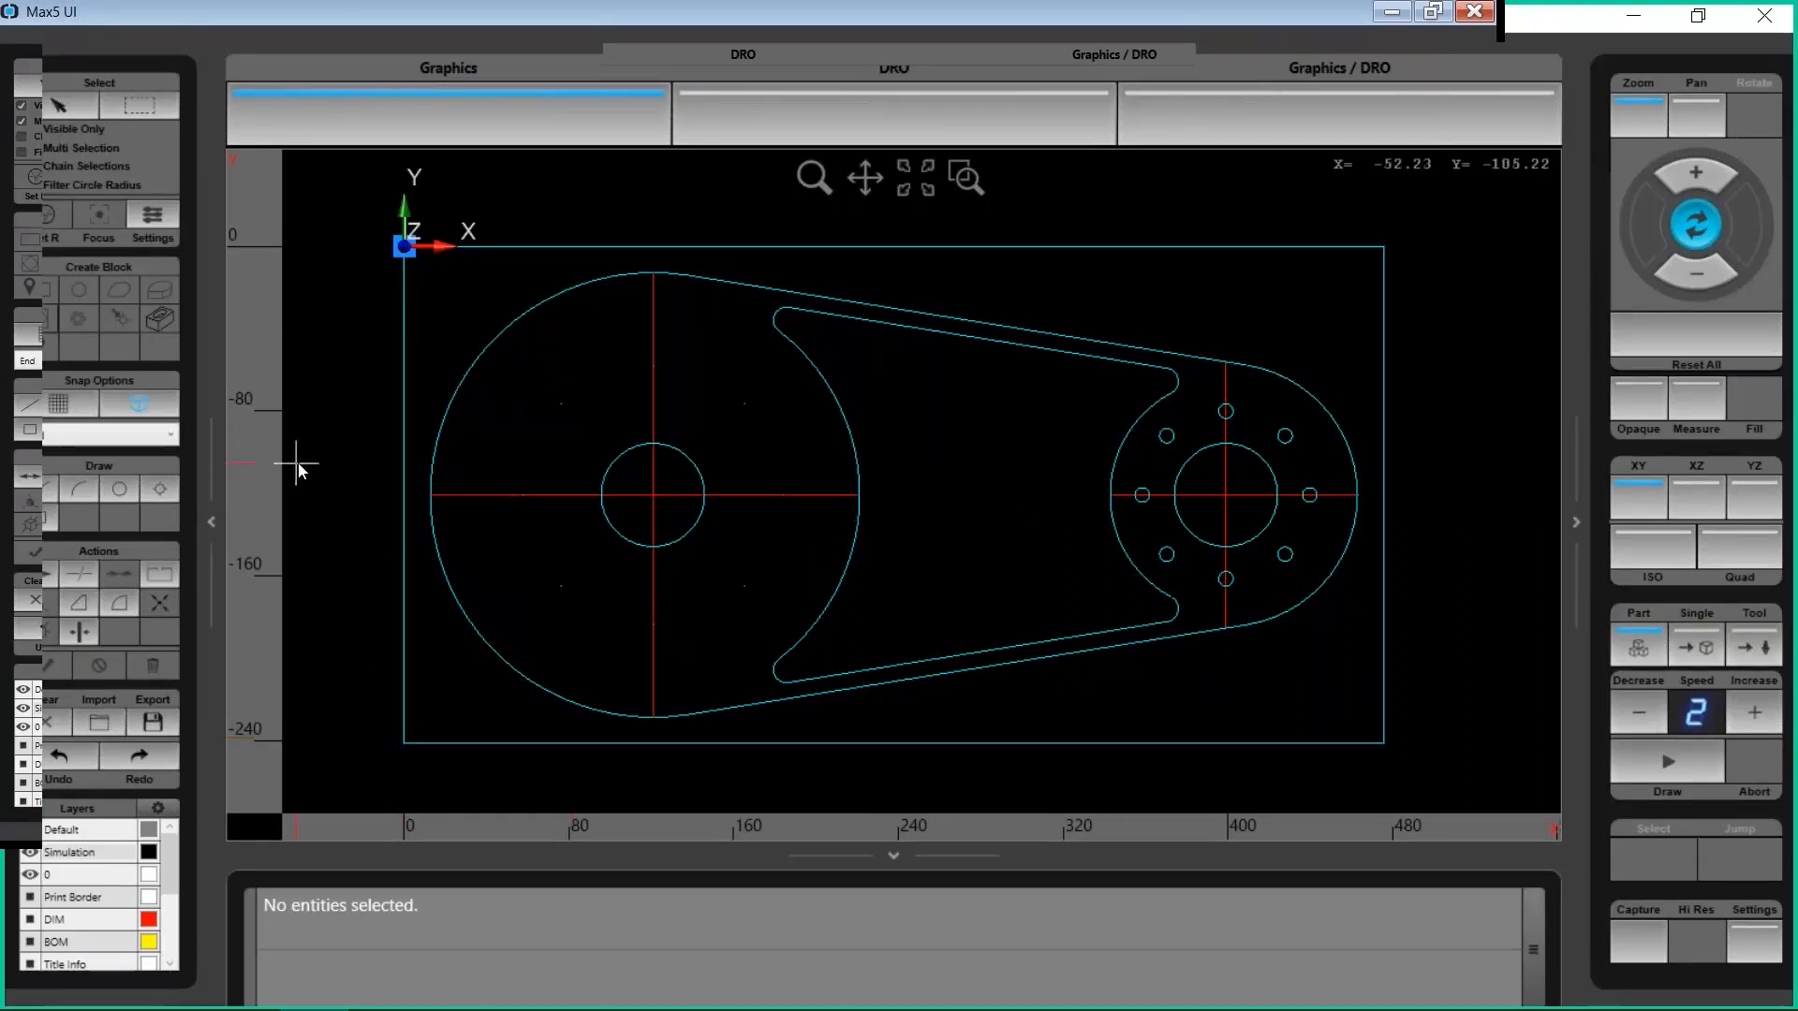
Clear the imported DXF drawing without saving the changes
click(53, 721)
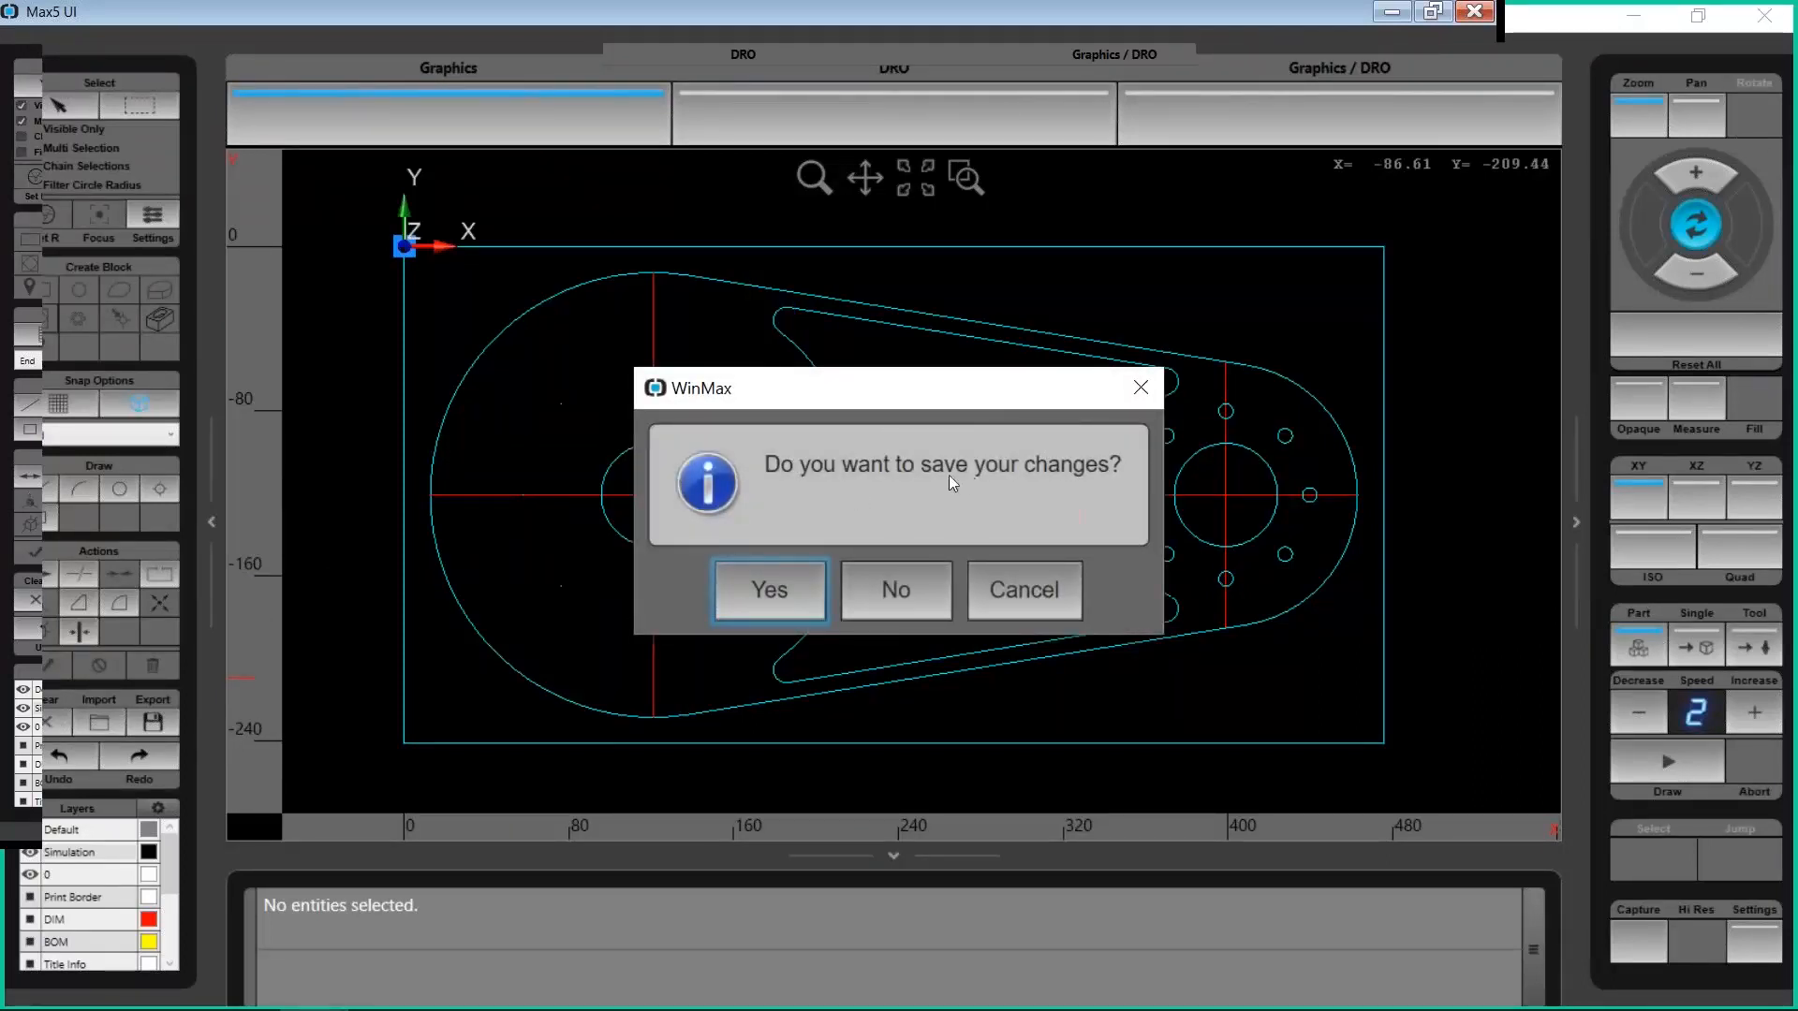
click(890, 587)
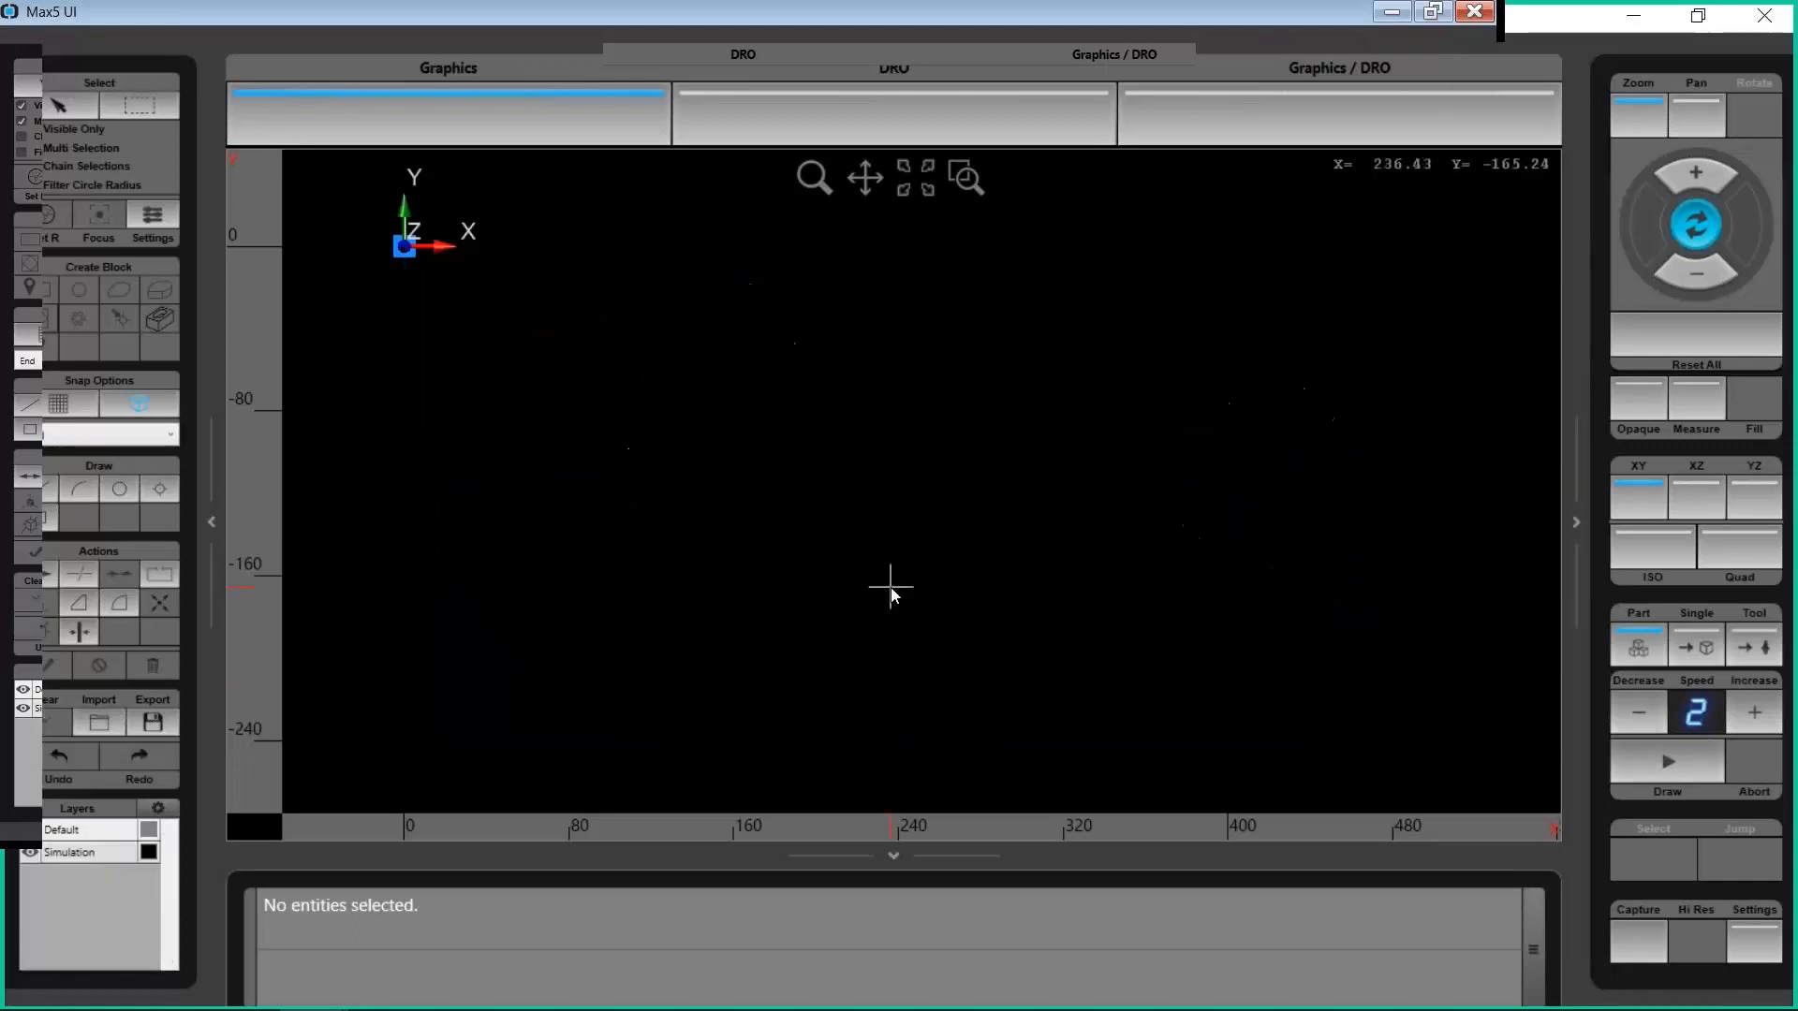
scroll(971, 833, down, 1)
Switch to WinMax Mill, create a new conversational program, and return to the Max5 UI drawing window
mouse_move(1079, 1009)
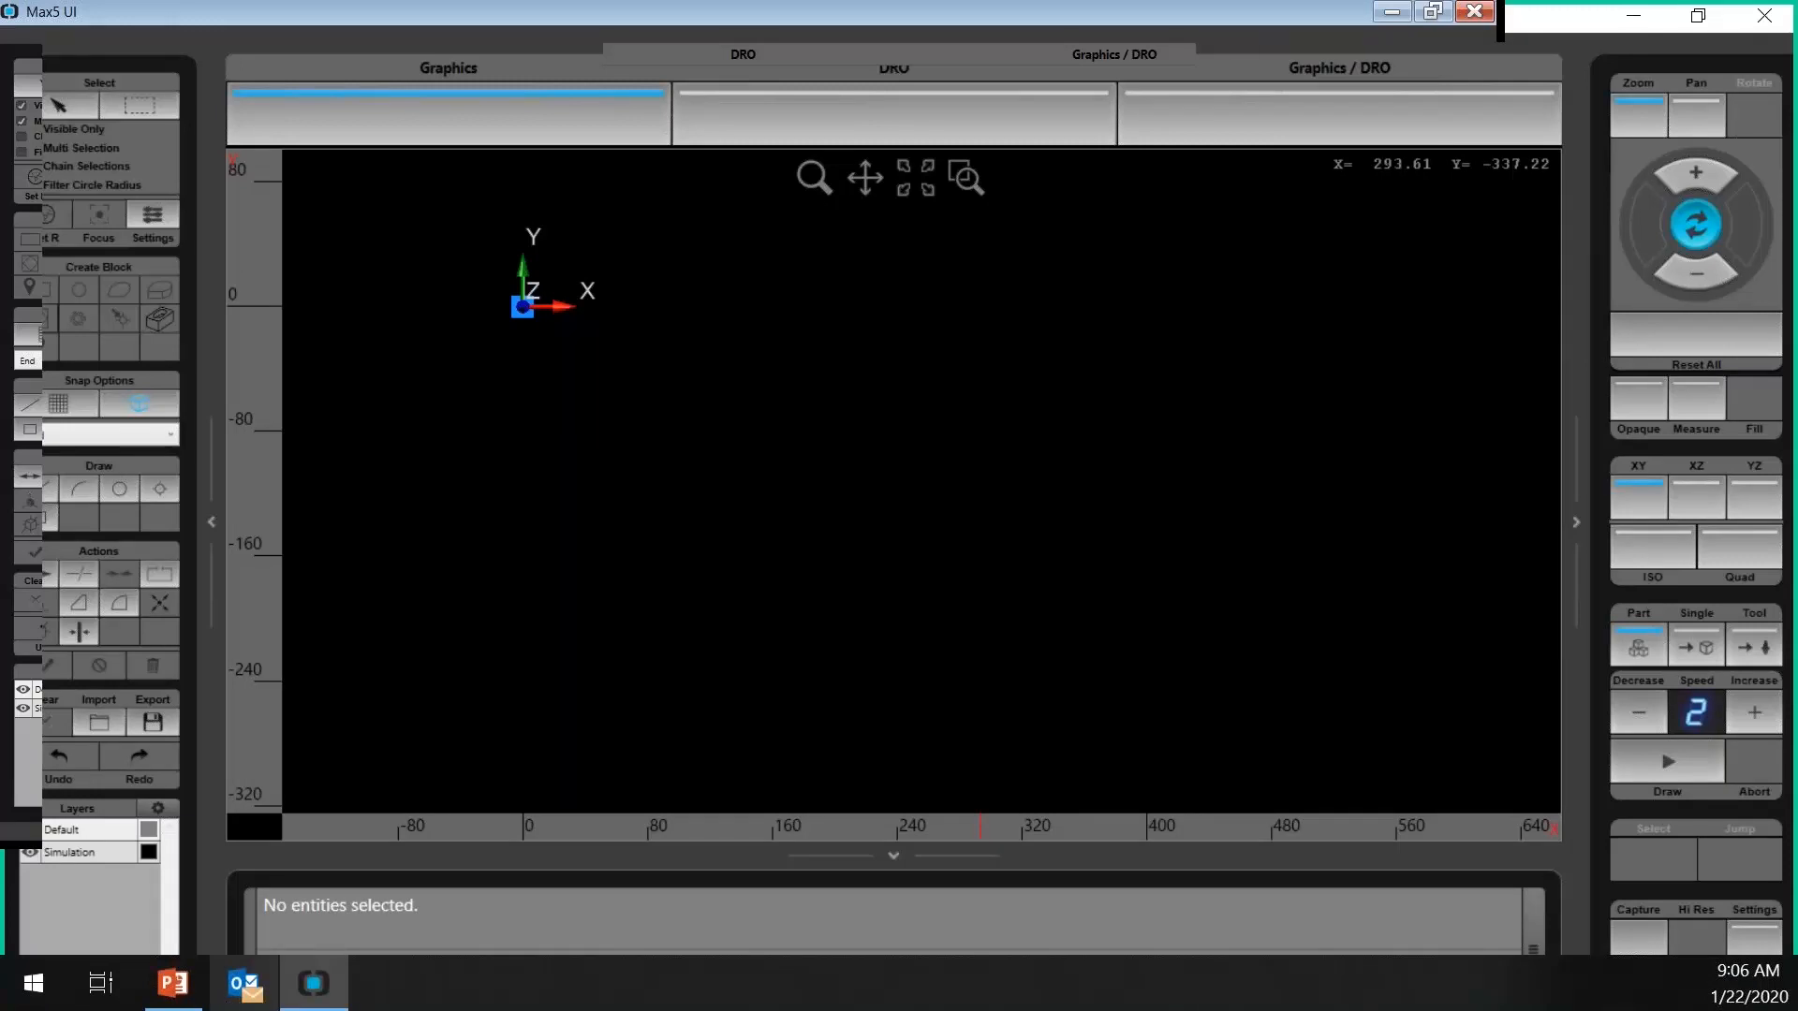
key(alt+Tab)
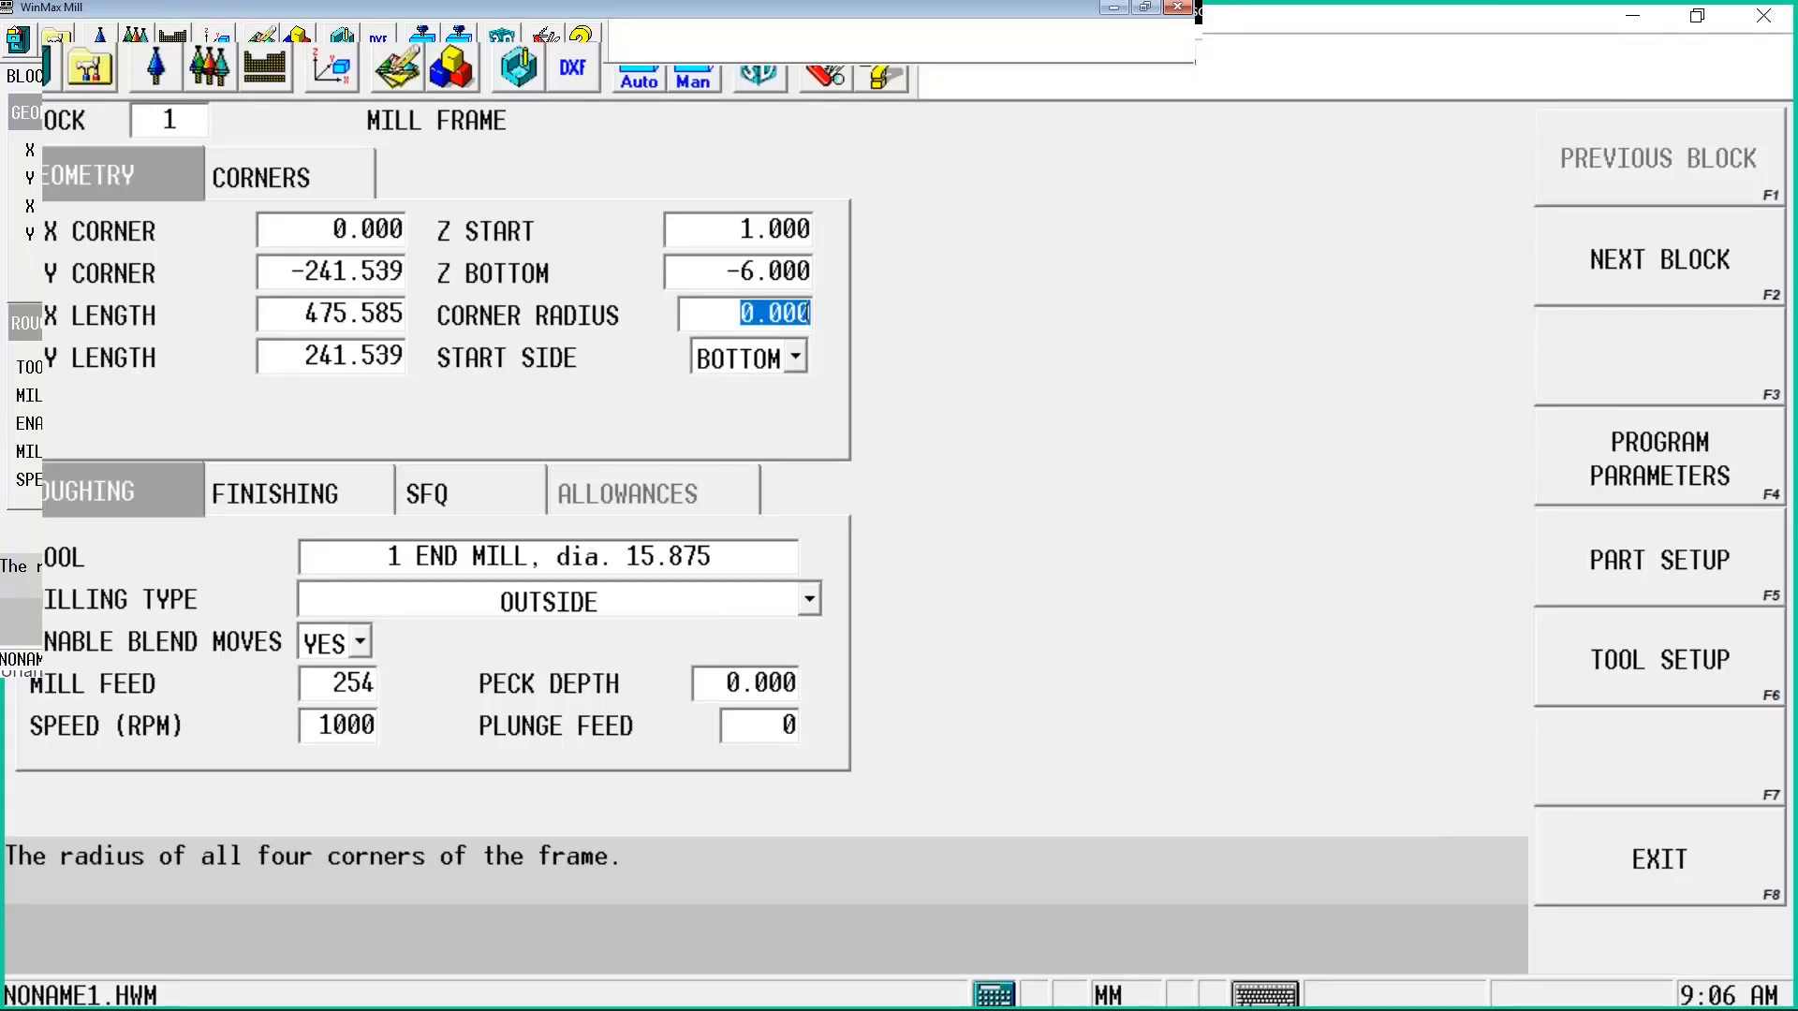
click(1702, 861)
click(1690, 866)
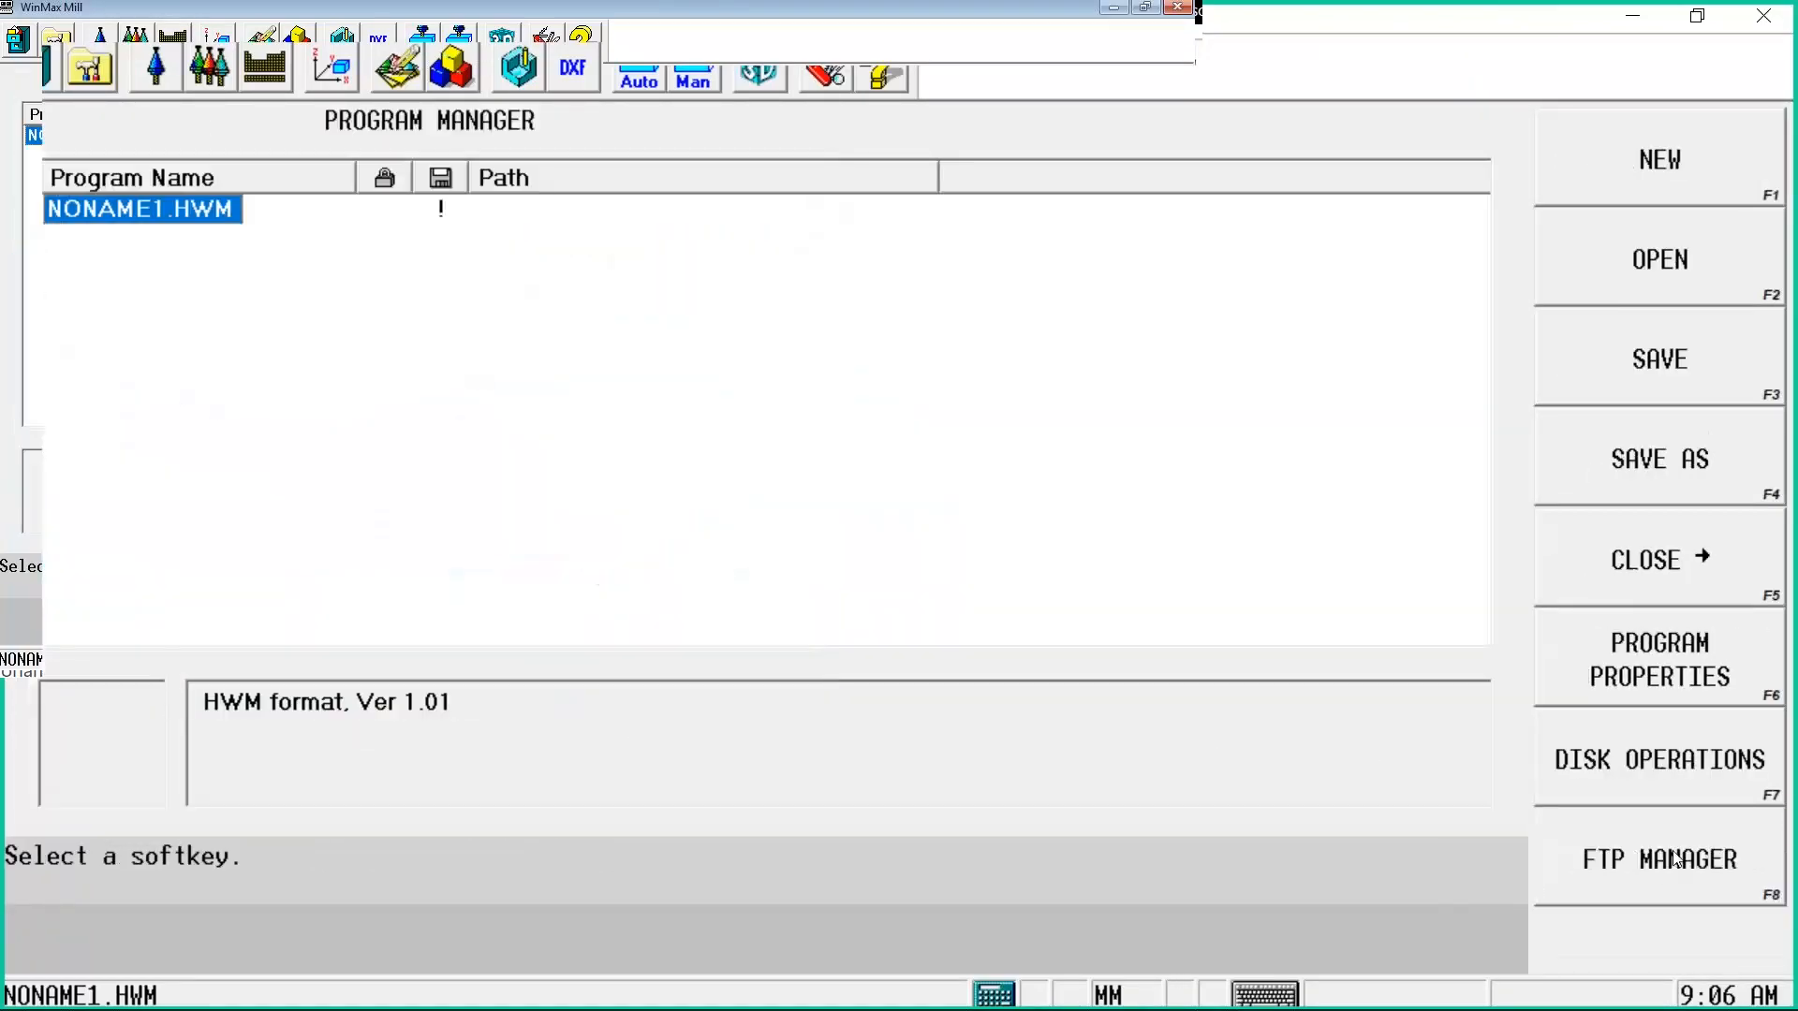
click(1641, 183)
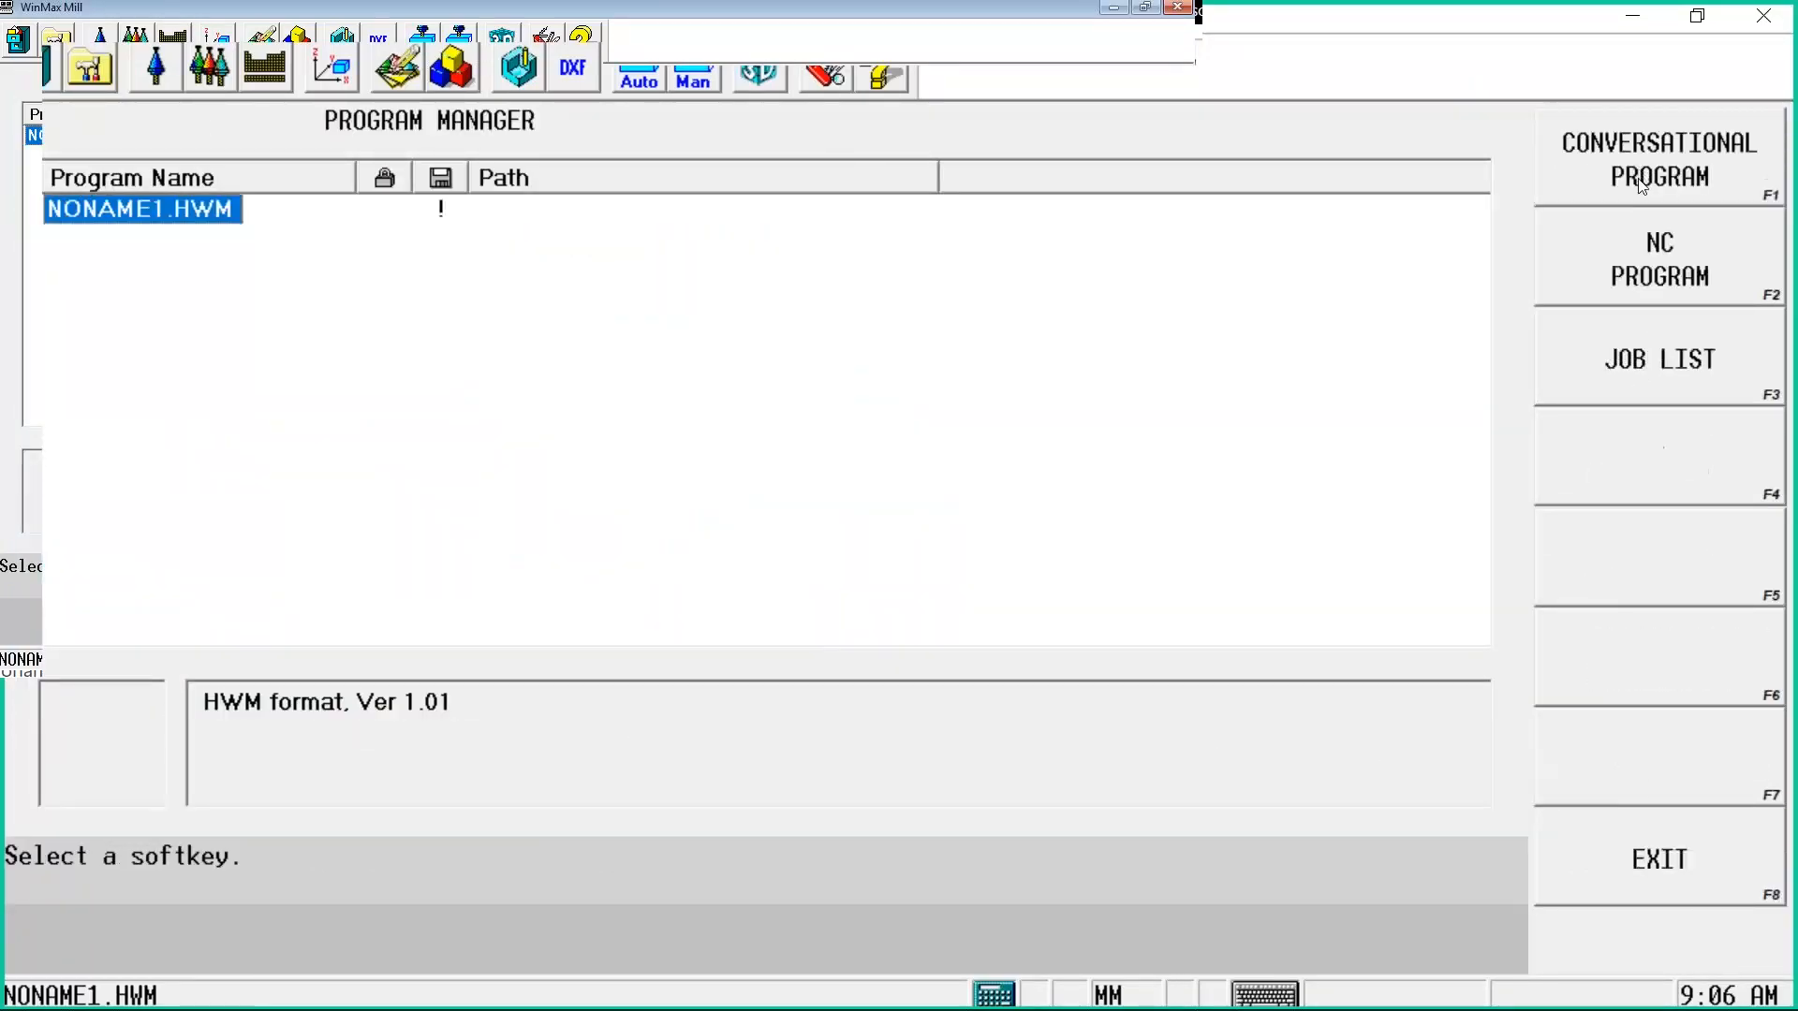
click(1640, 183)
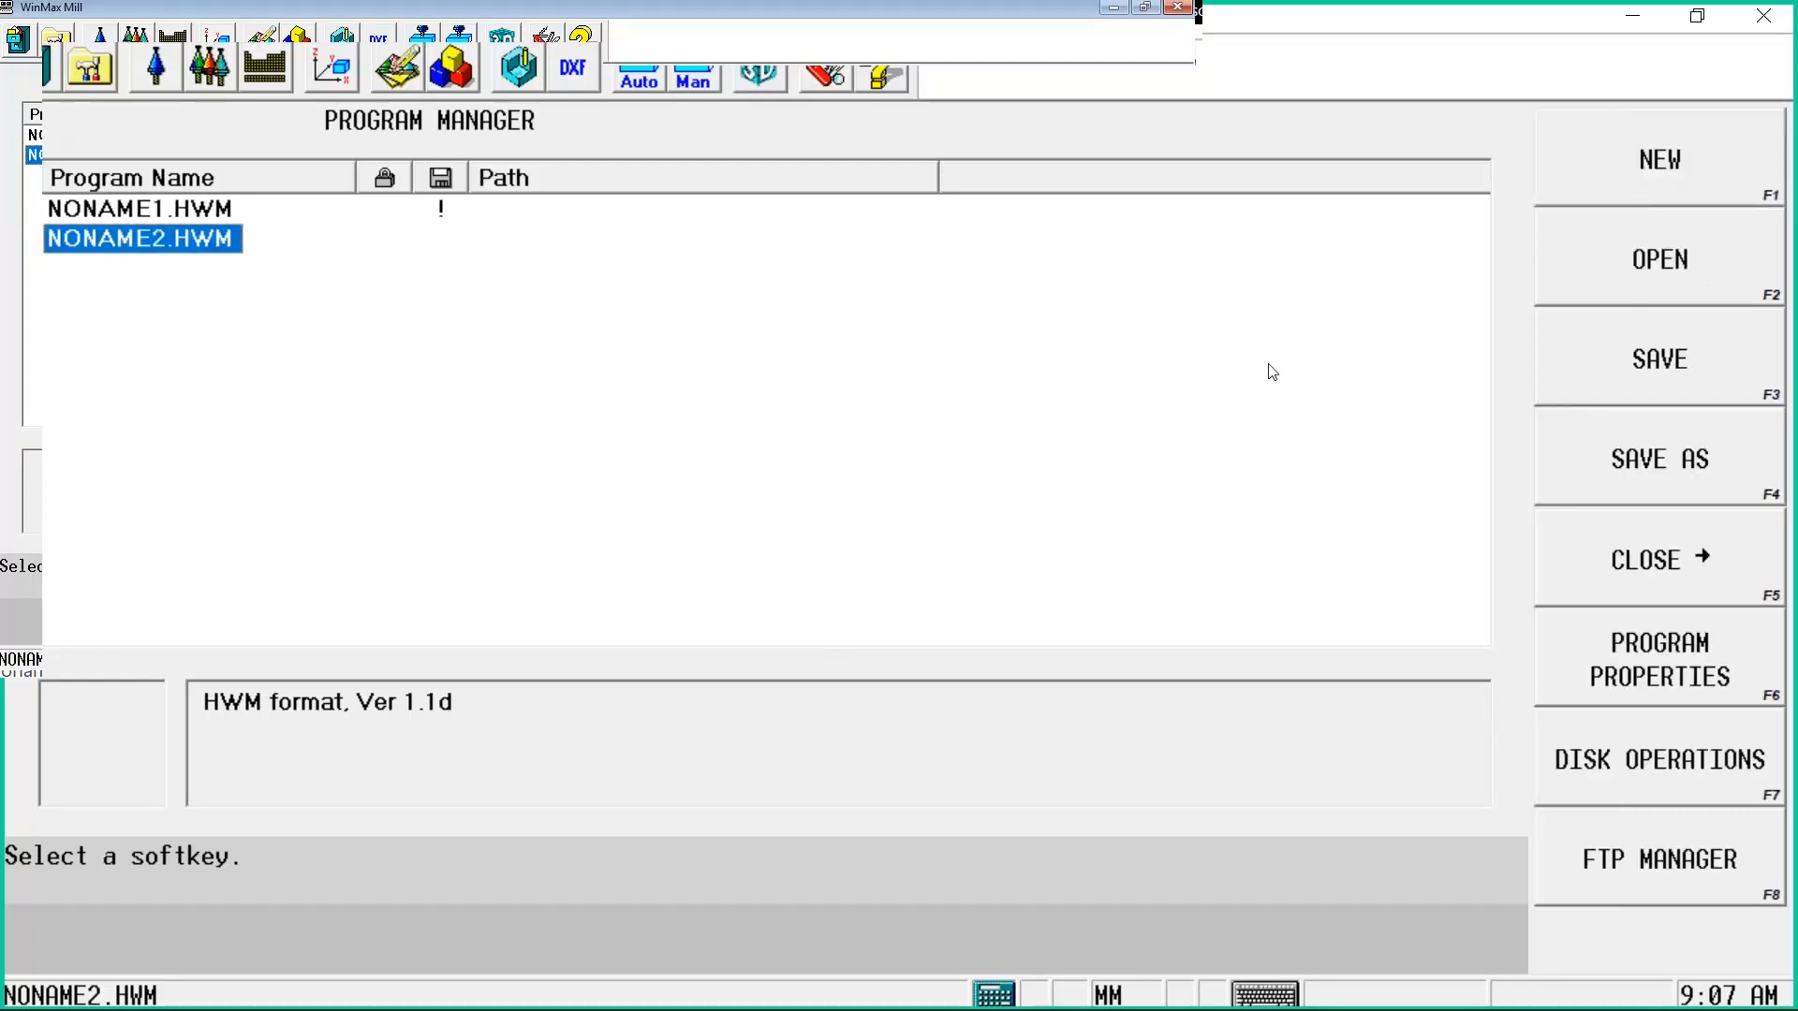
click(91, 88)
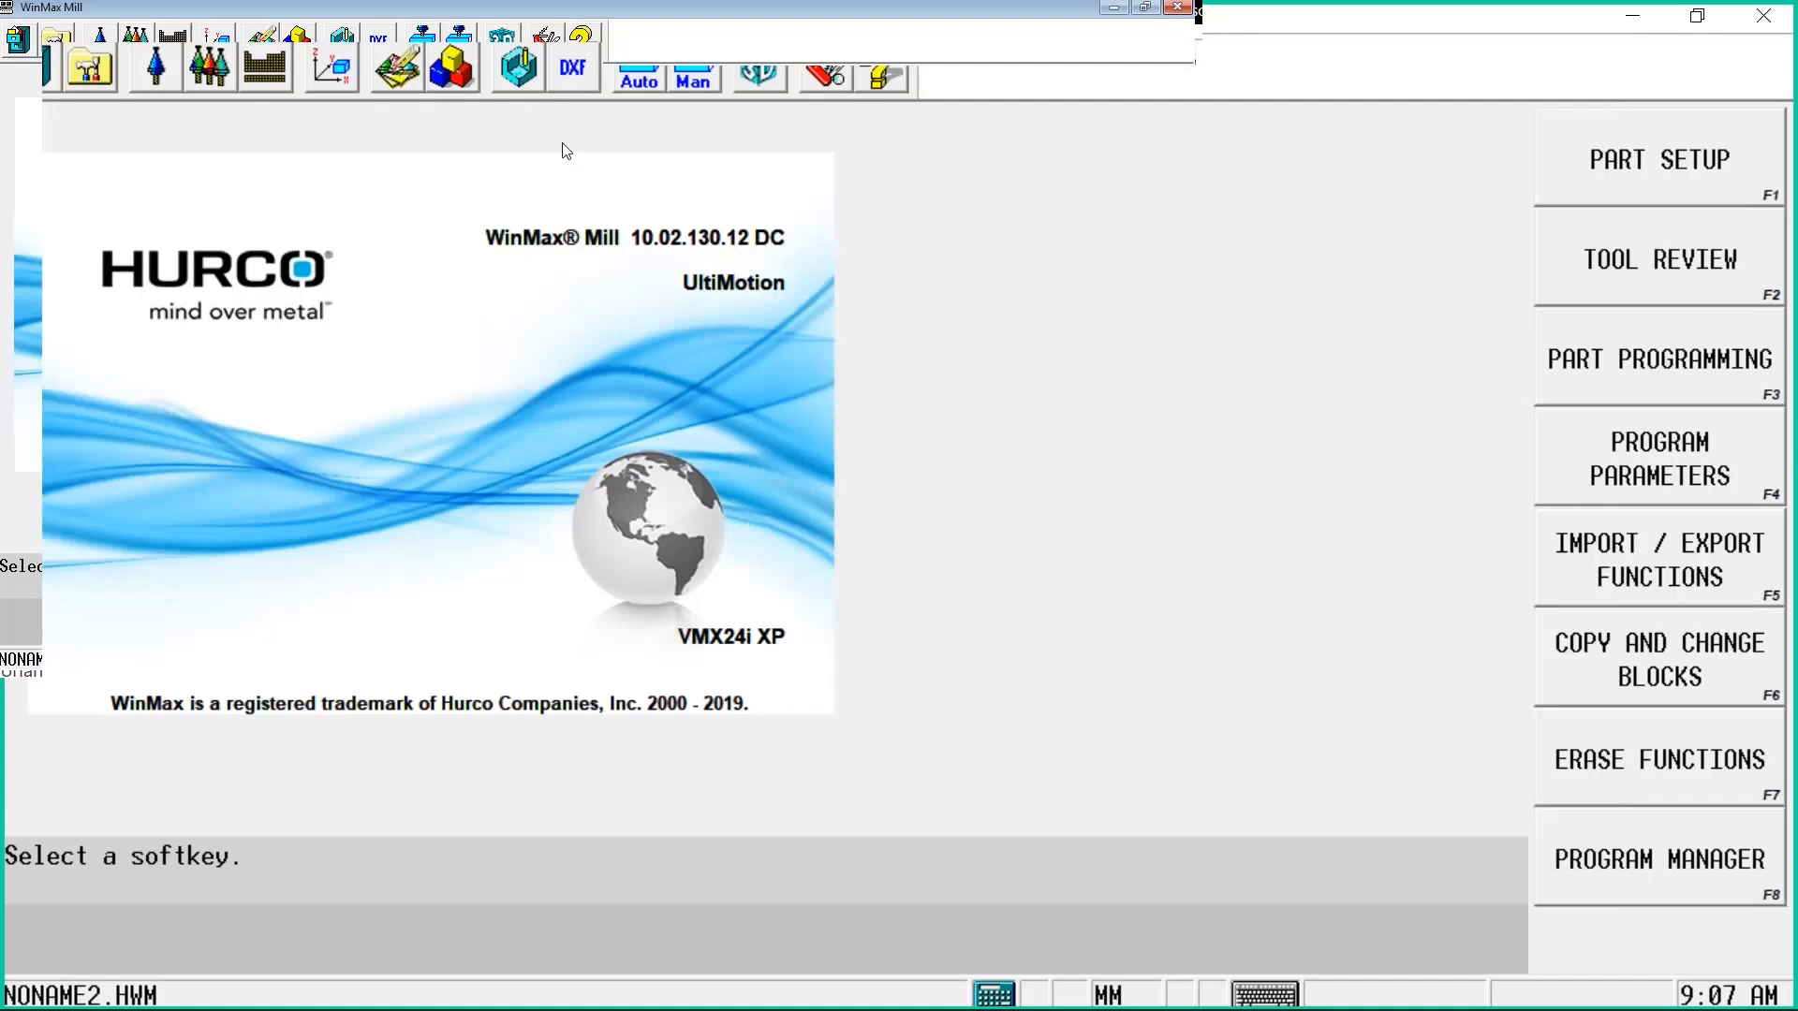
mouse_move(440, 979)
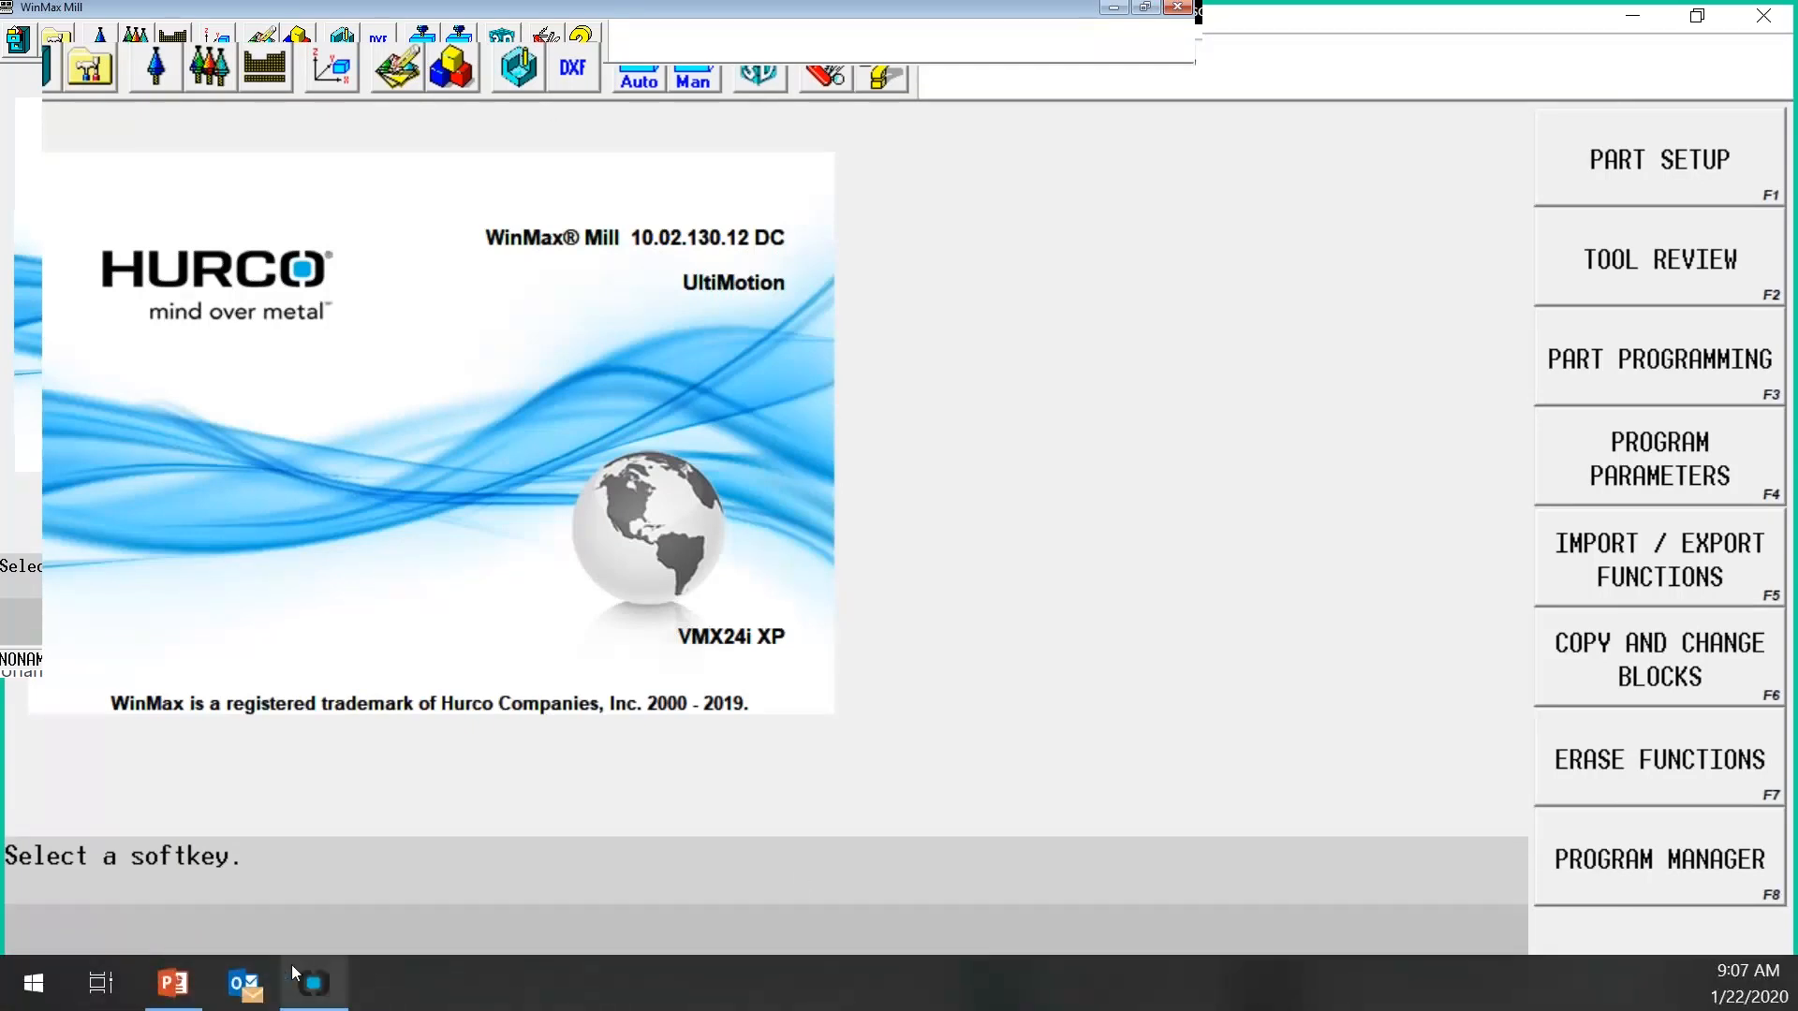
click(306, 993)
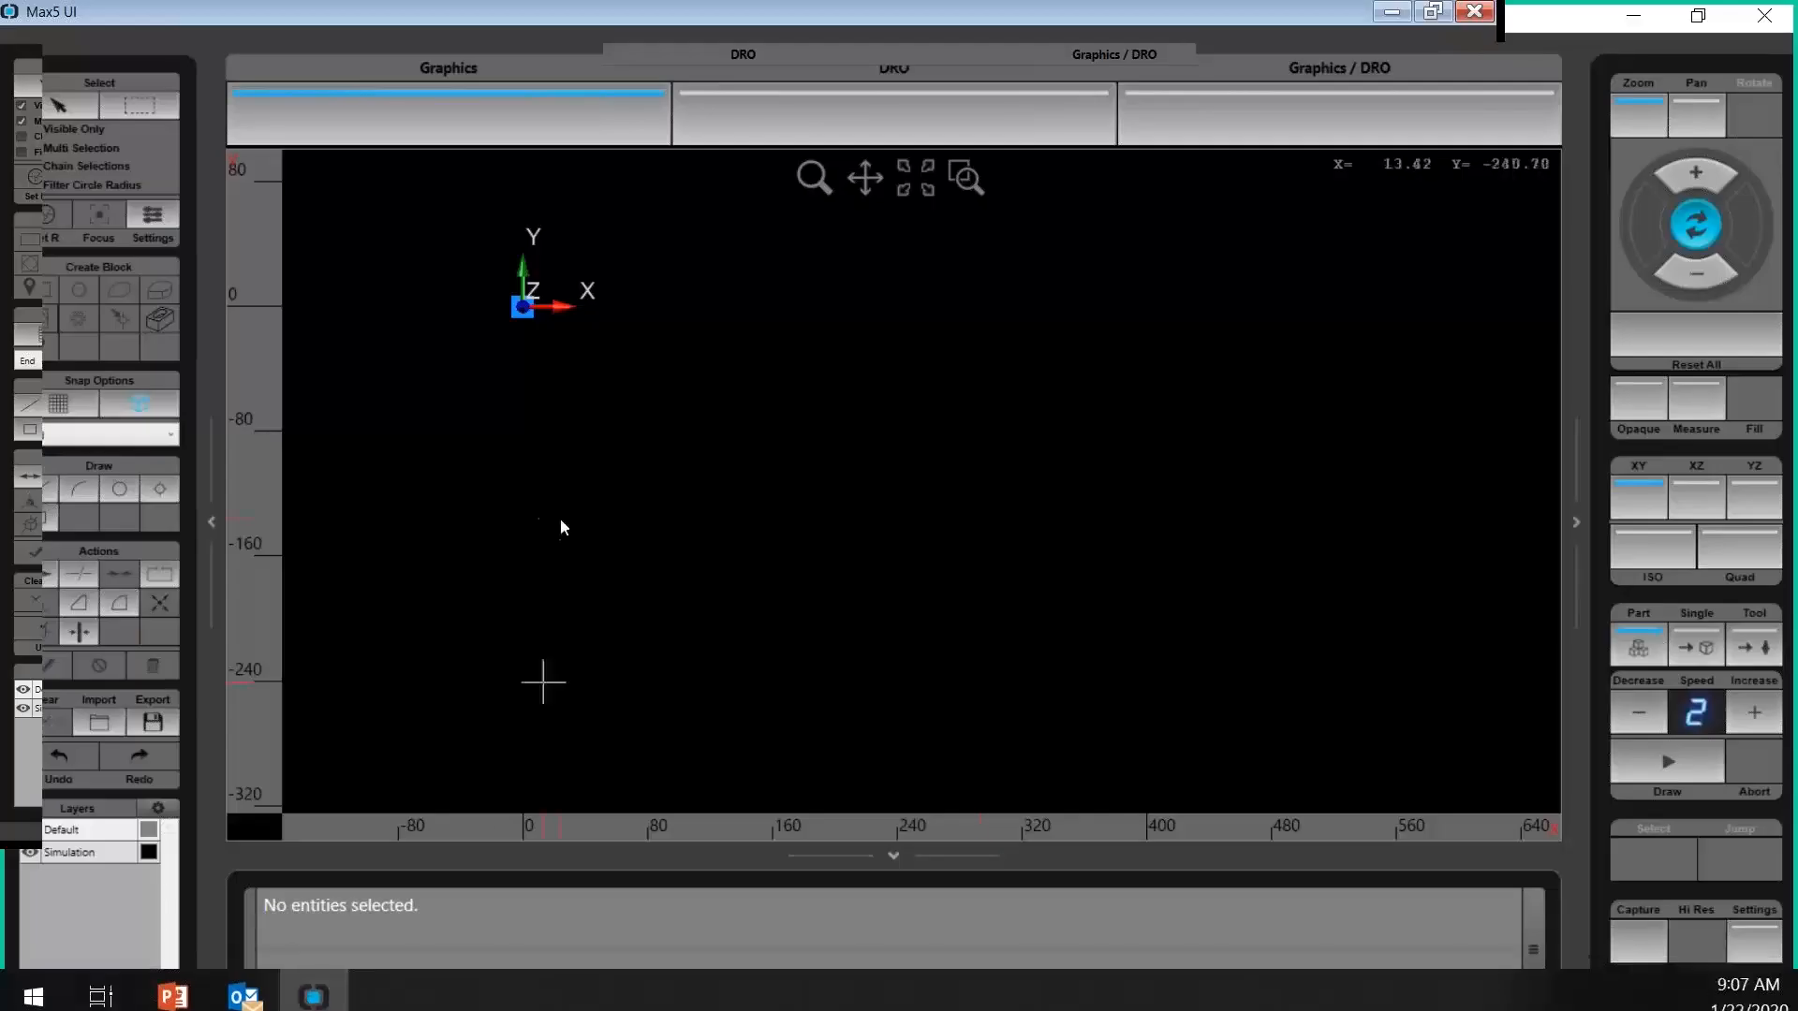
Try to arrange the Max5 UI and WinMax Mill windows side by side, and maximize Max5 UI again
drag(1510, 15, 1796, 382)
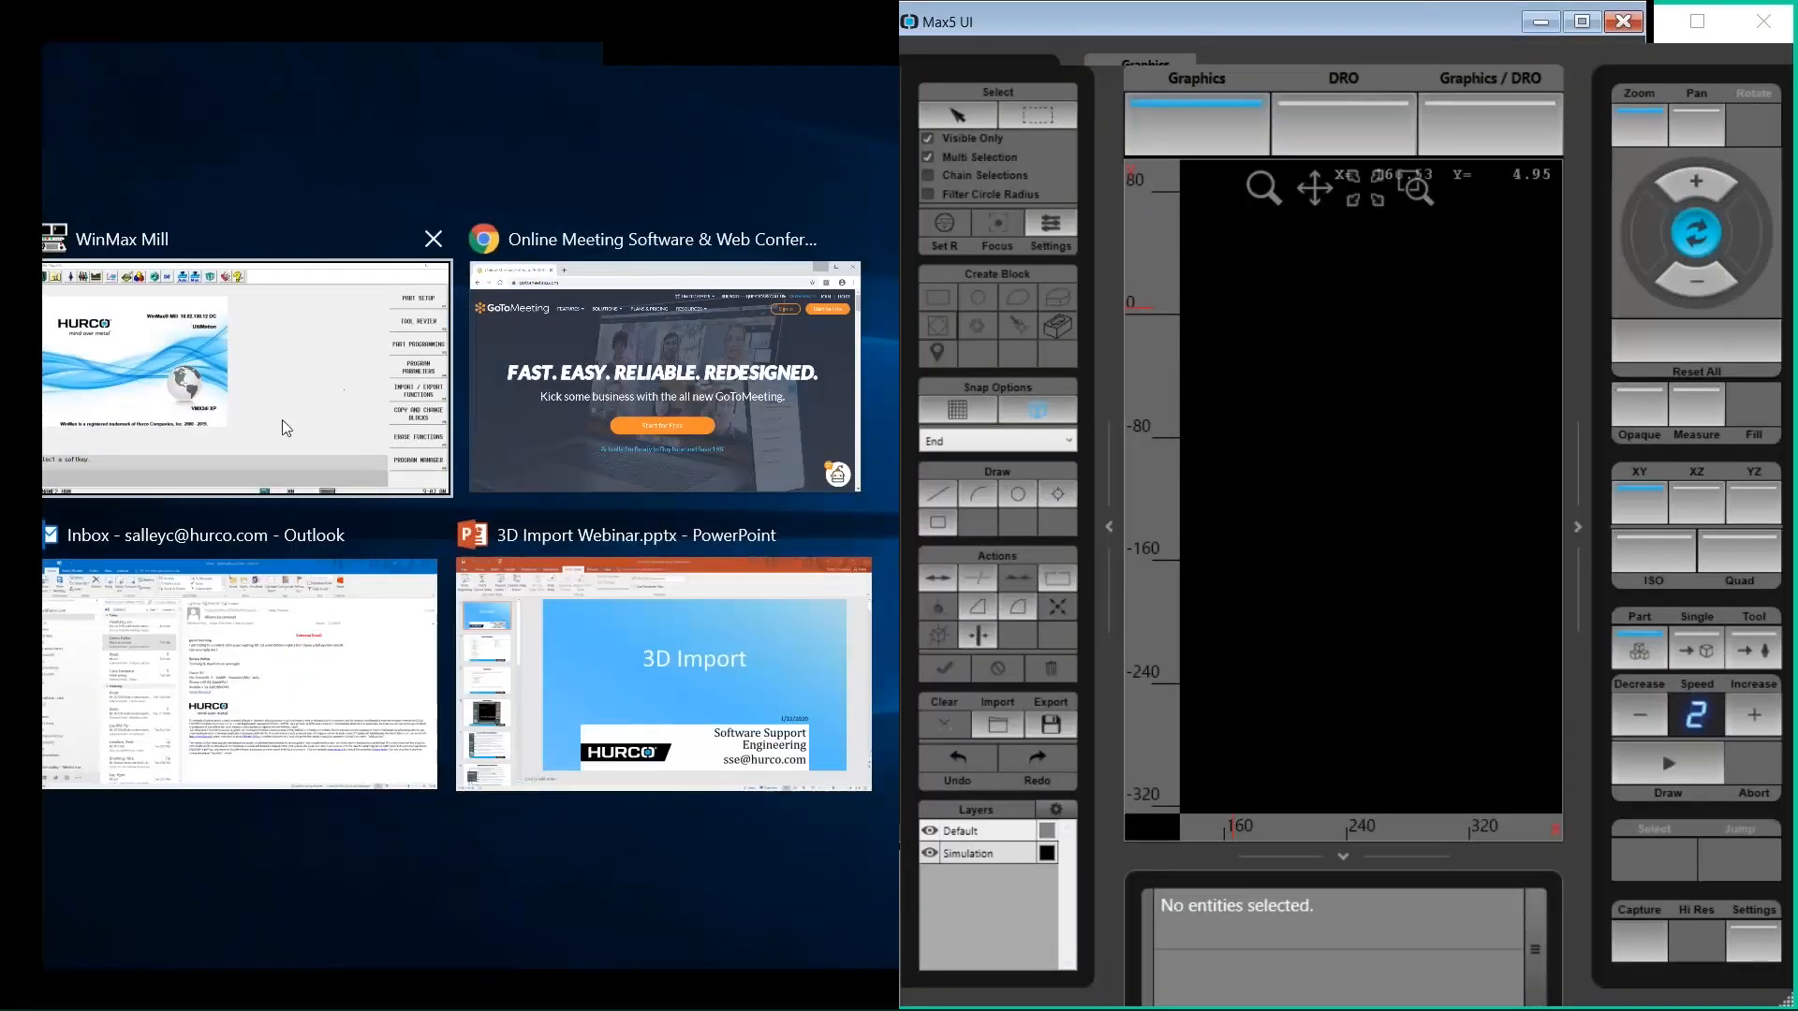
click(277, 424)
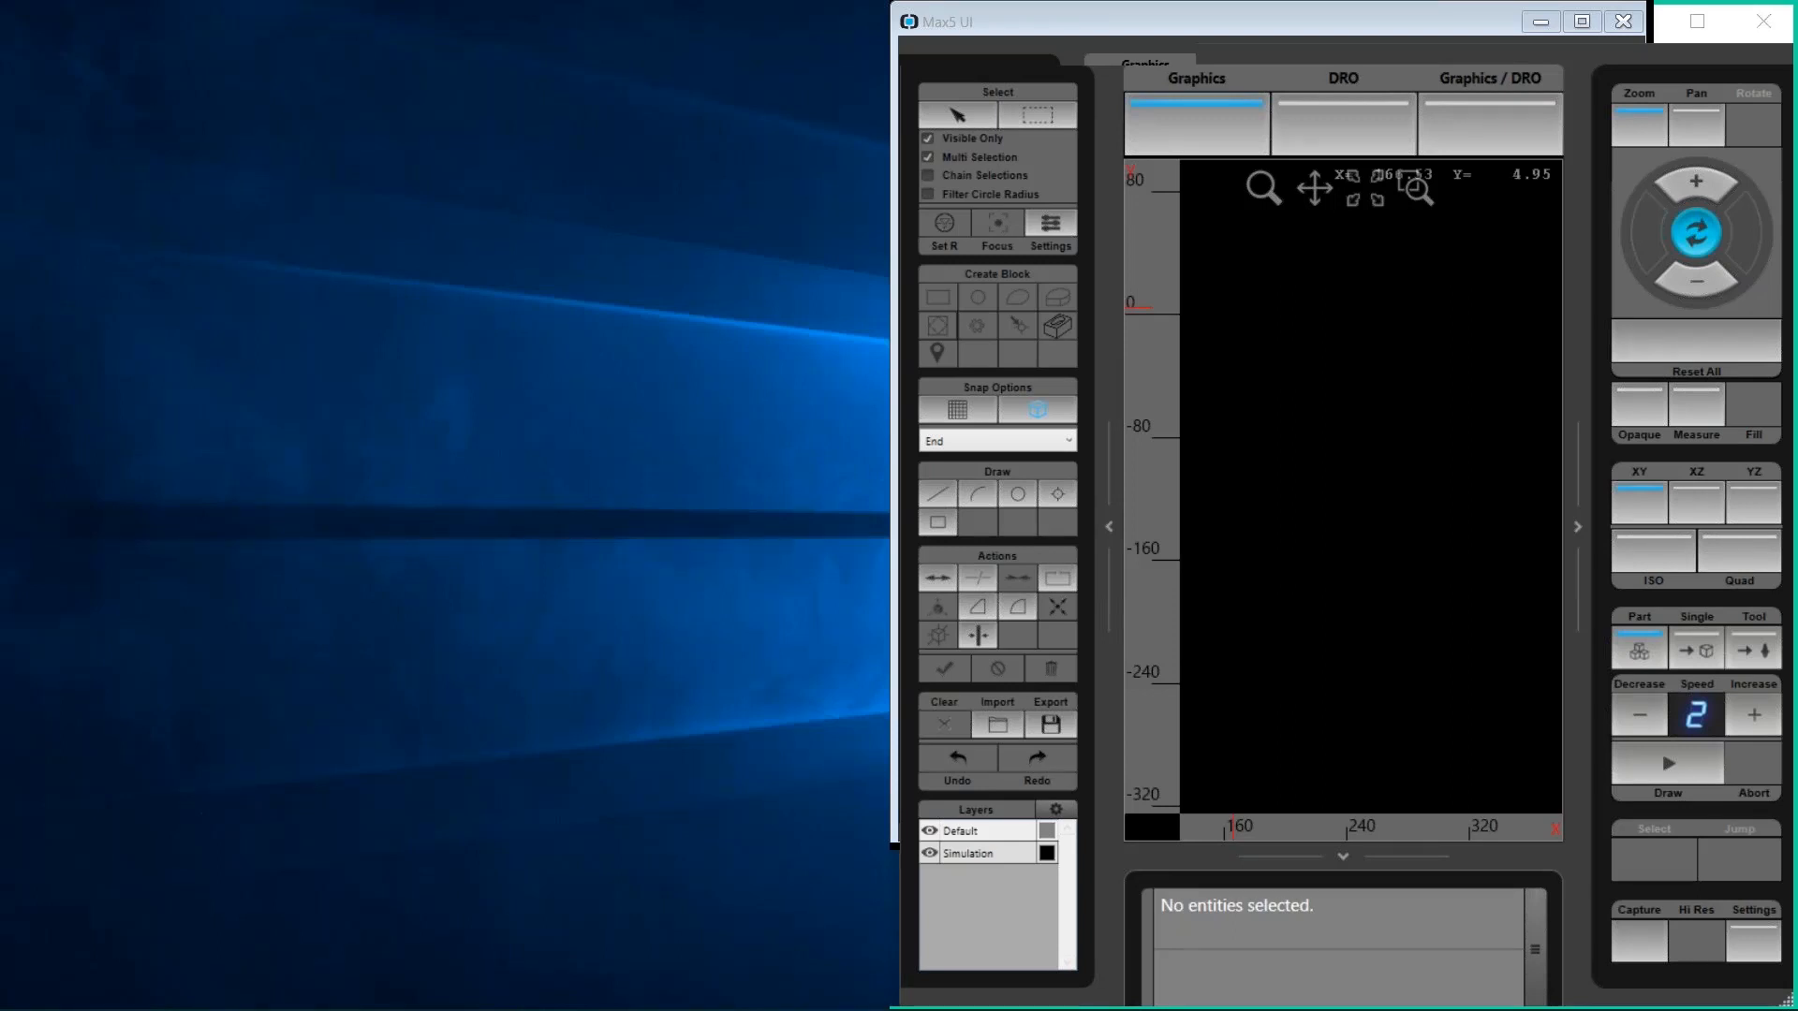
drag(0, 174, 576, 49)
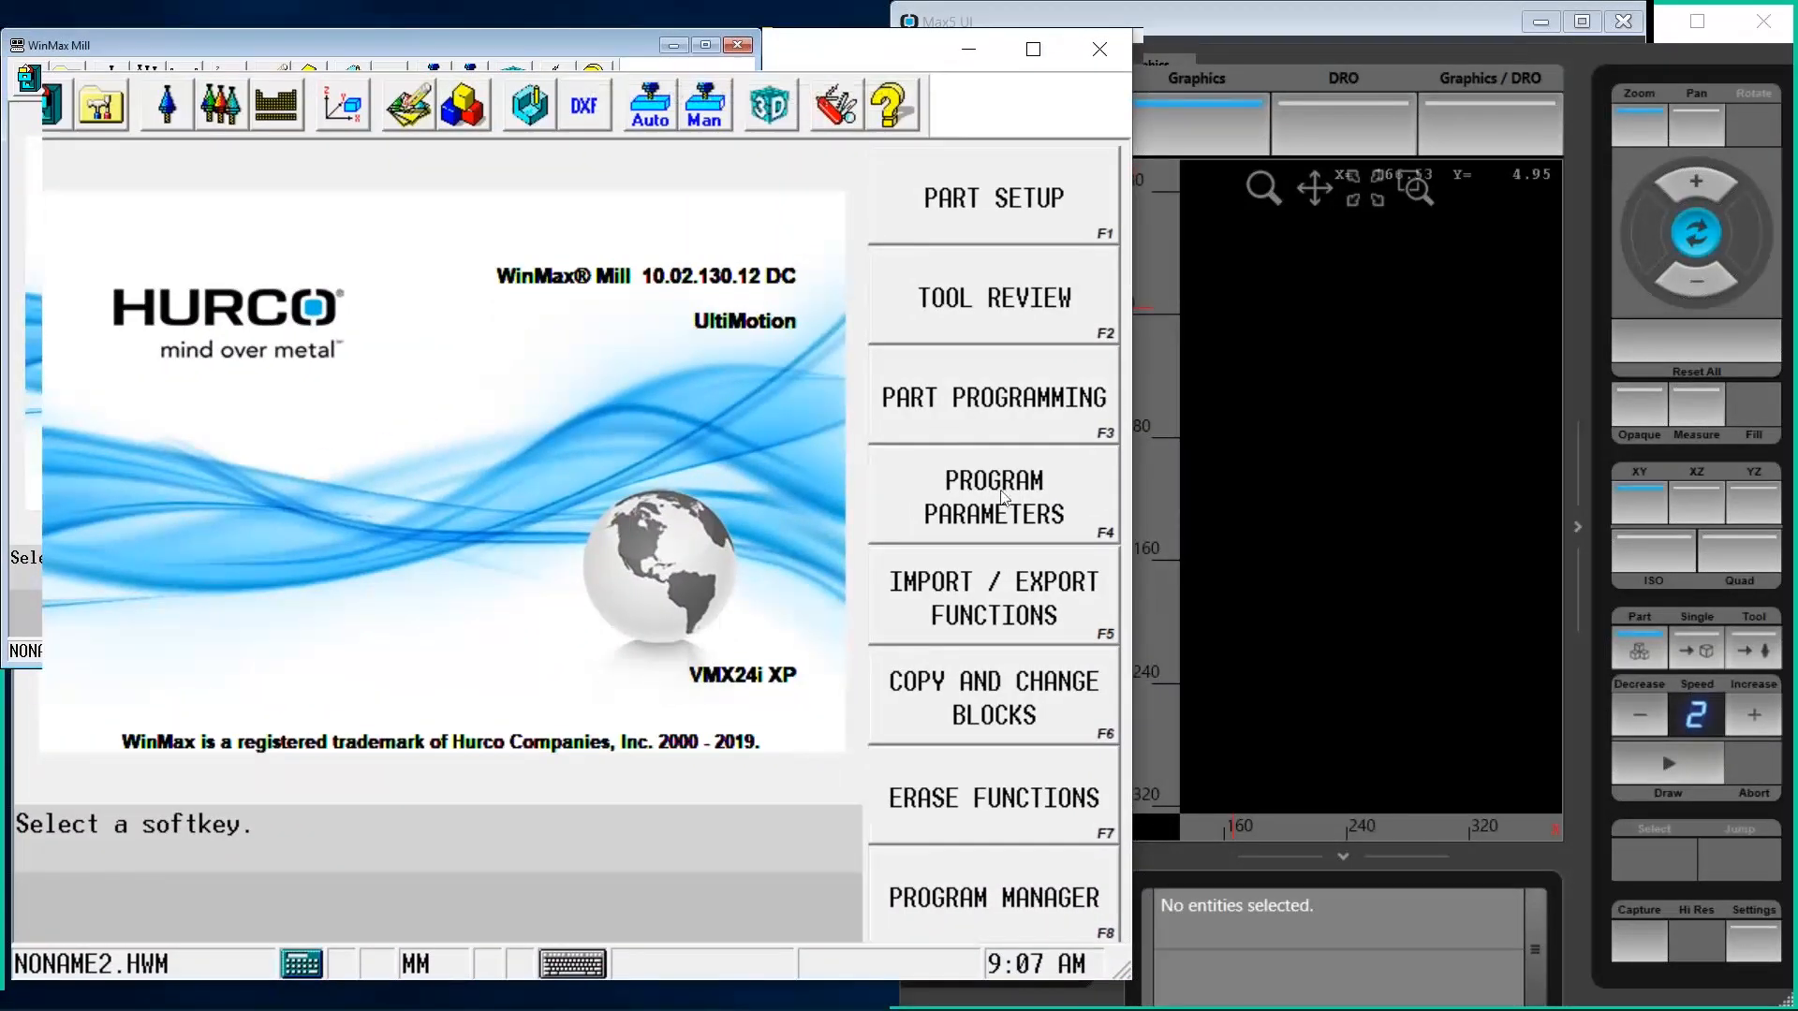
click(1475, 582)
click(474, 463)
click(1395, 500)
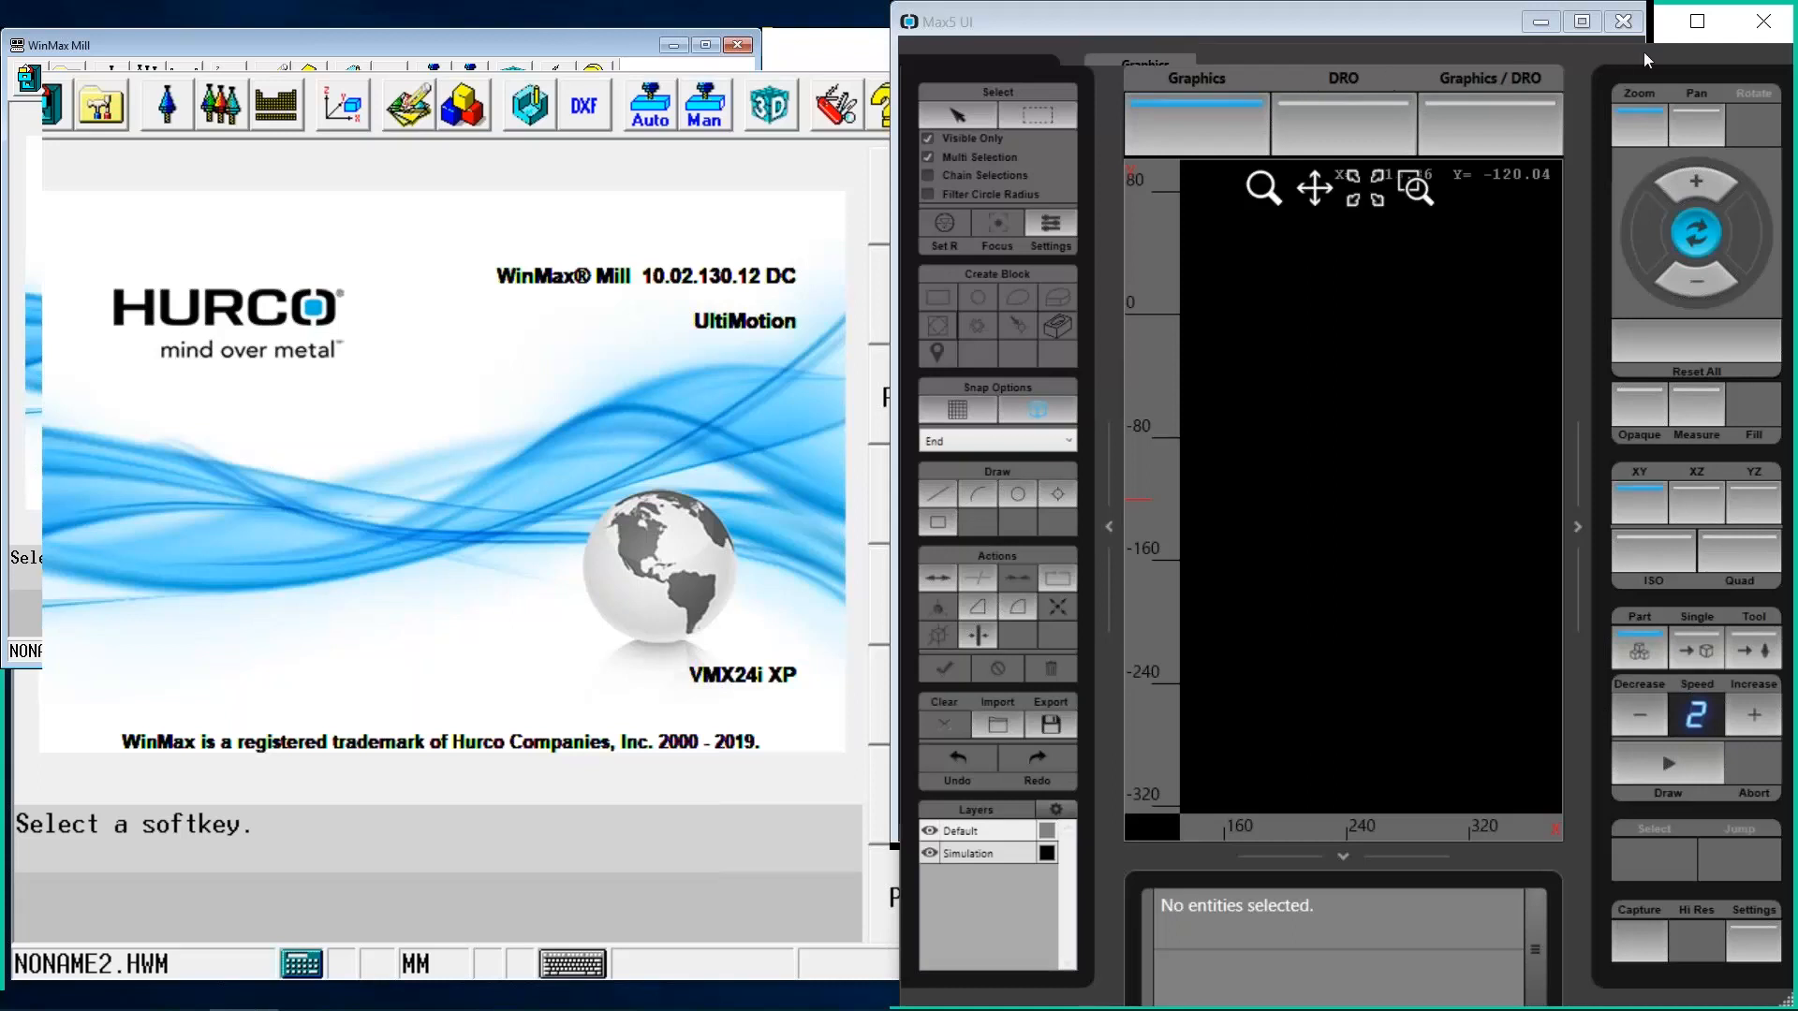
click(1685, 30)
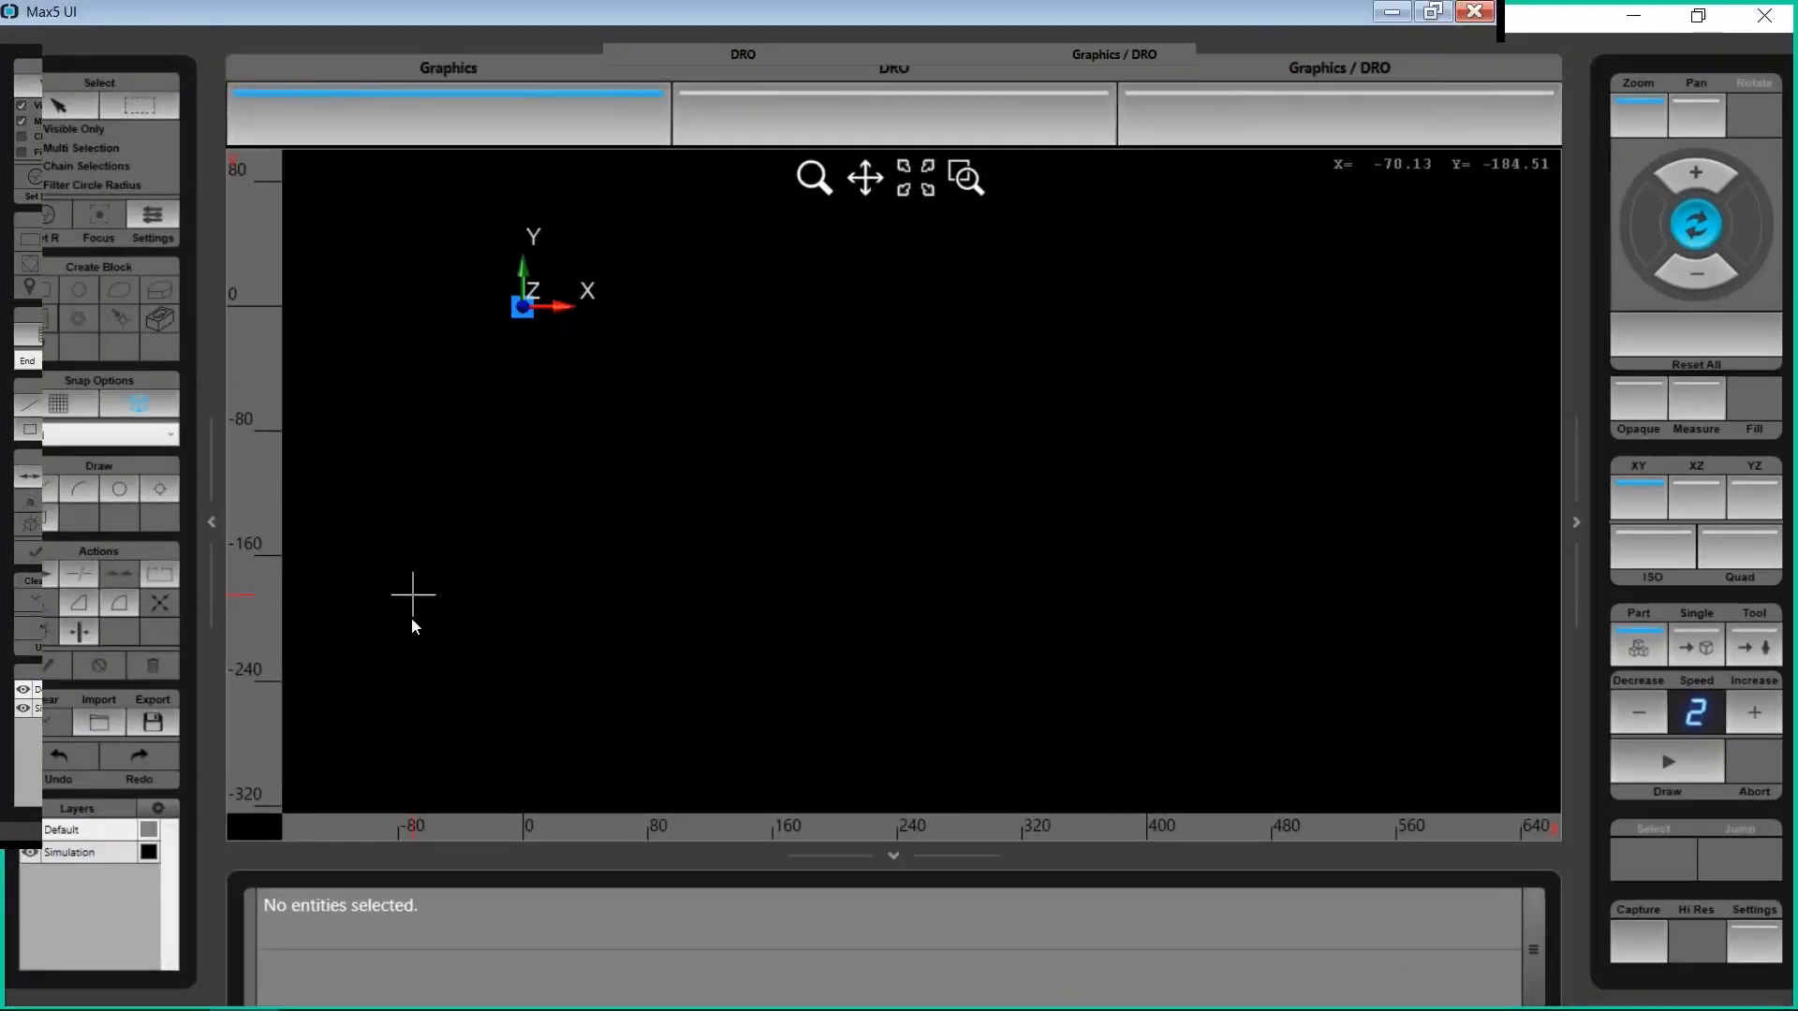
Import 5_Axis_Cube.stp from the 3D Import Webinar folder, accept the export restriction, and show the whole cube in isometric view
click(87, 720)
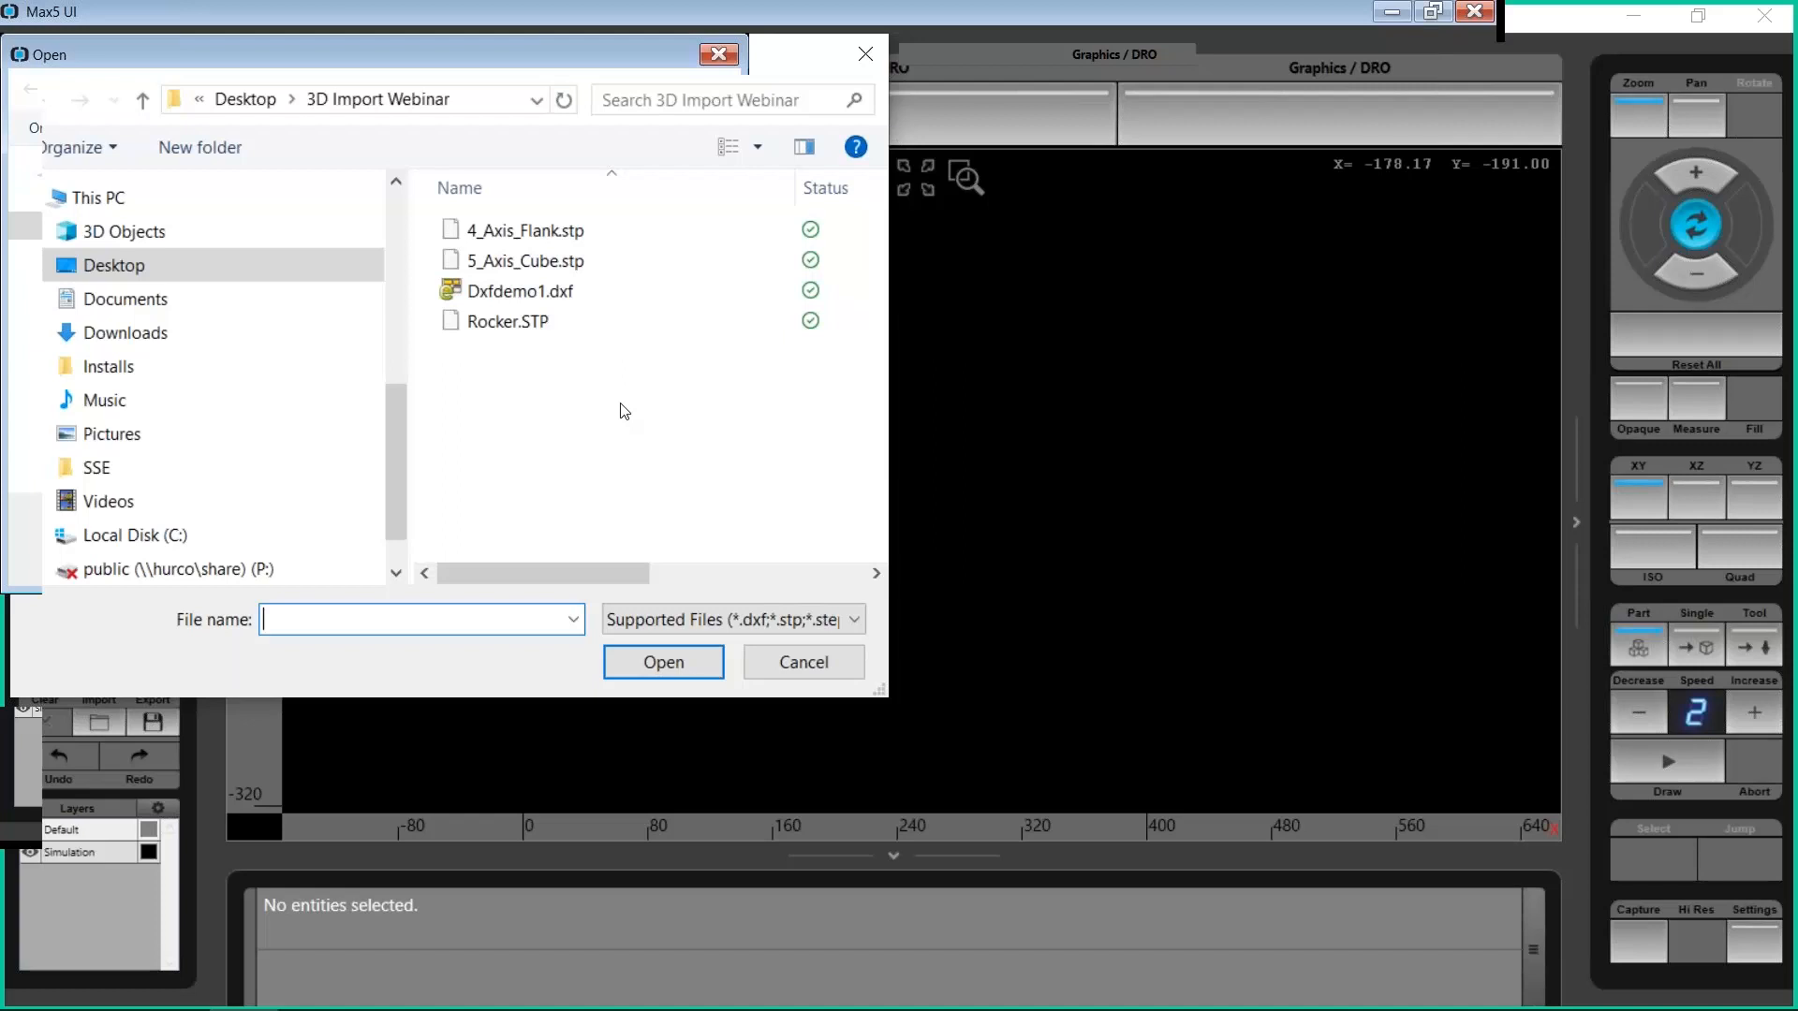
click(505, 262)
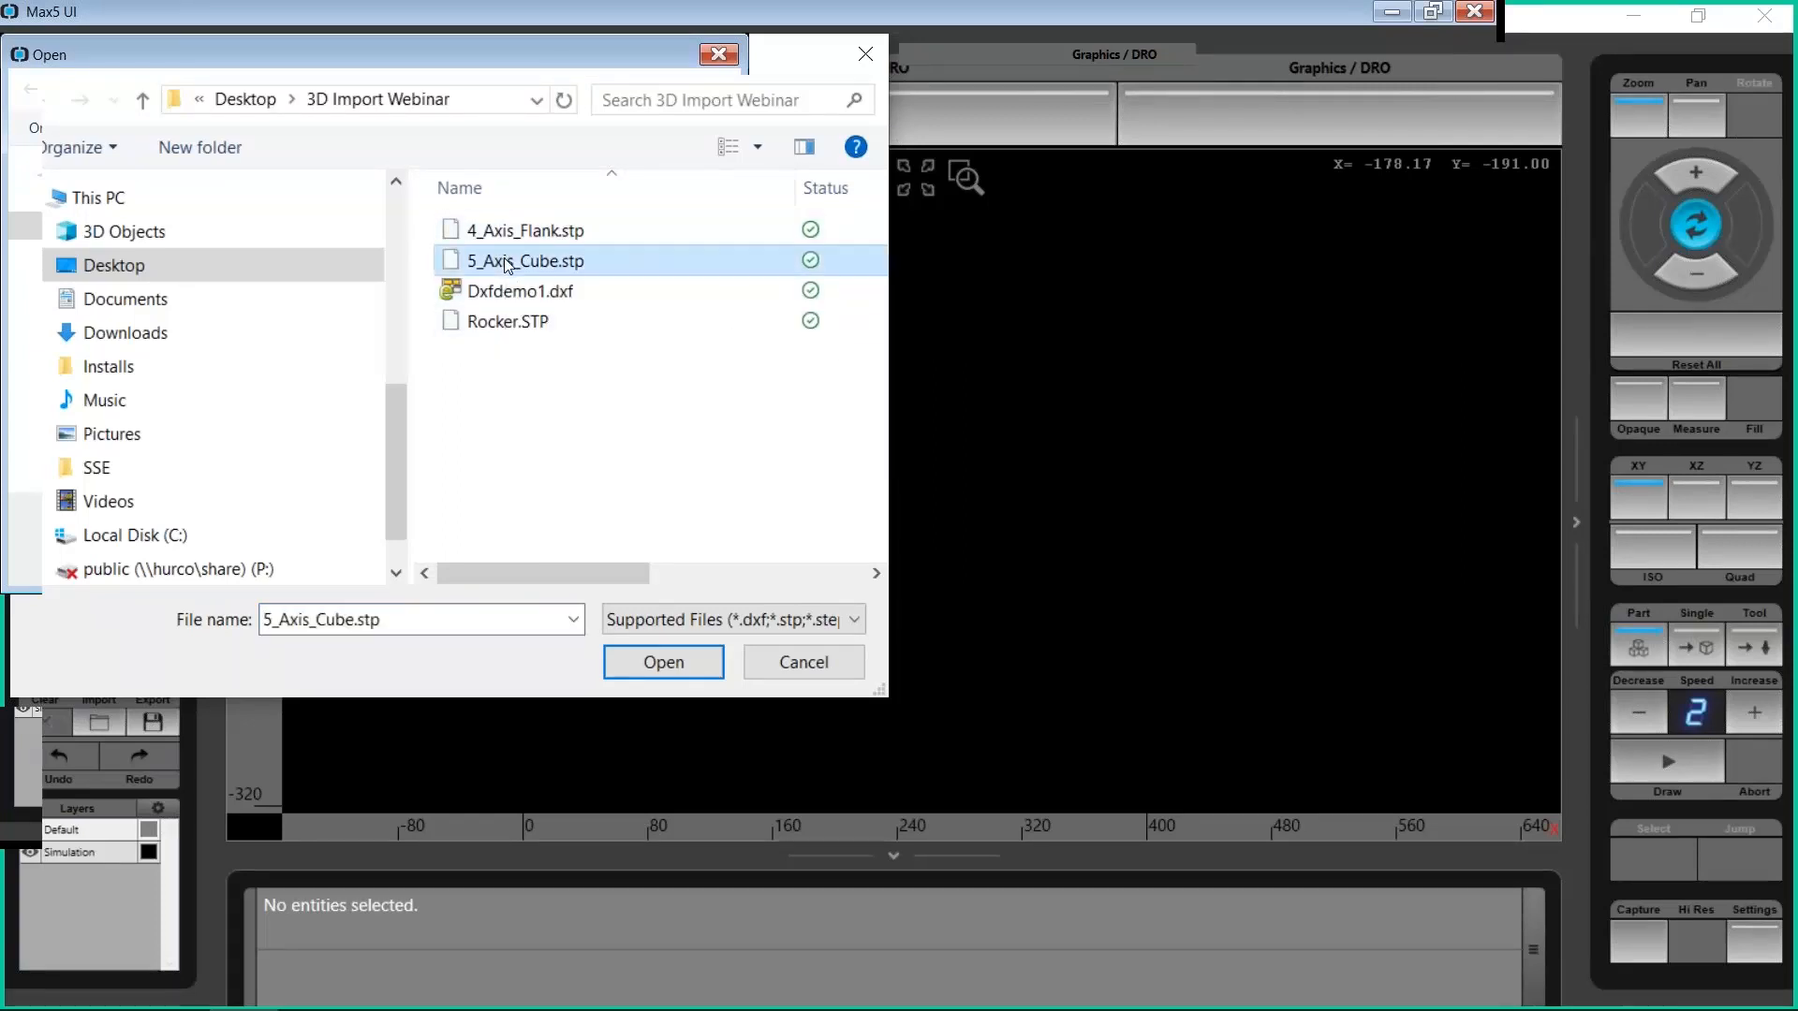
click(624, 661)
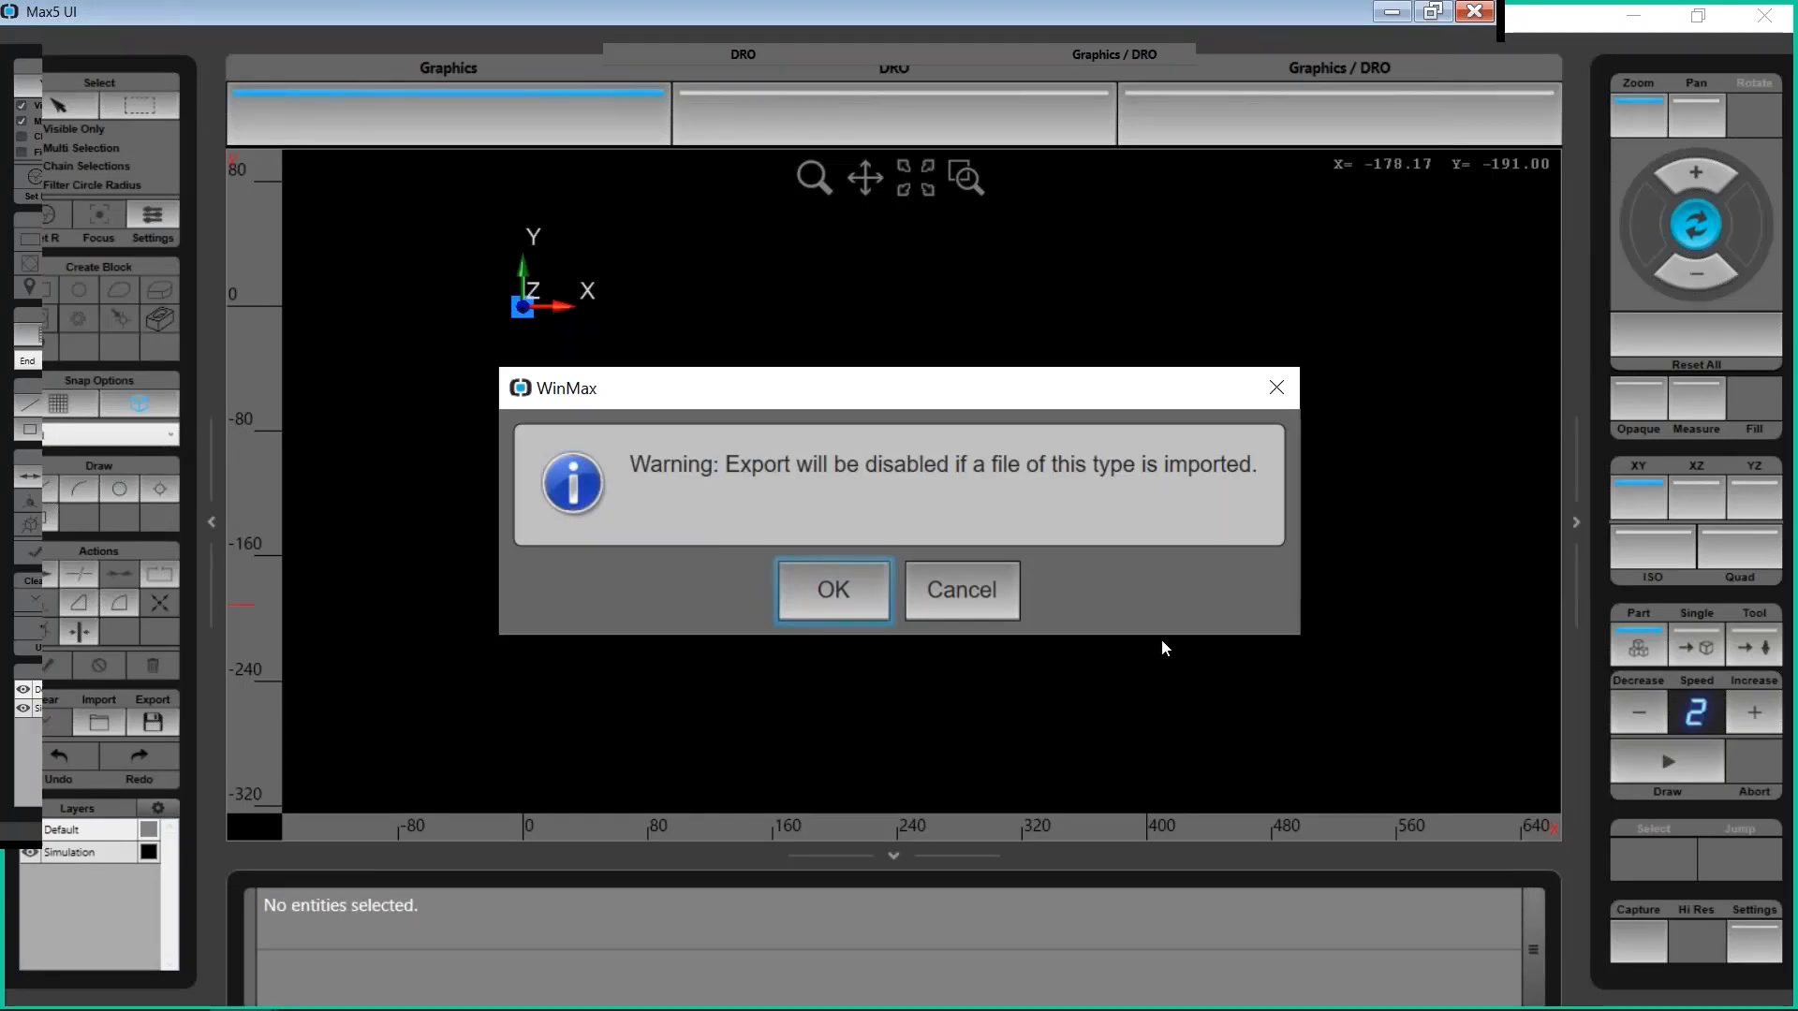
click(821, 573)
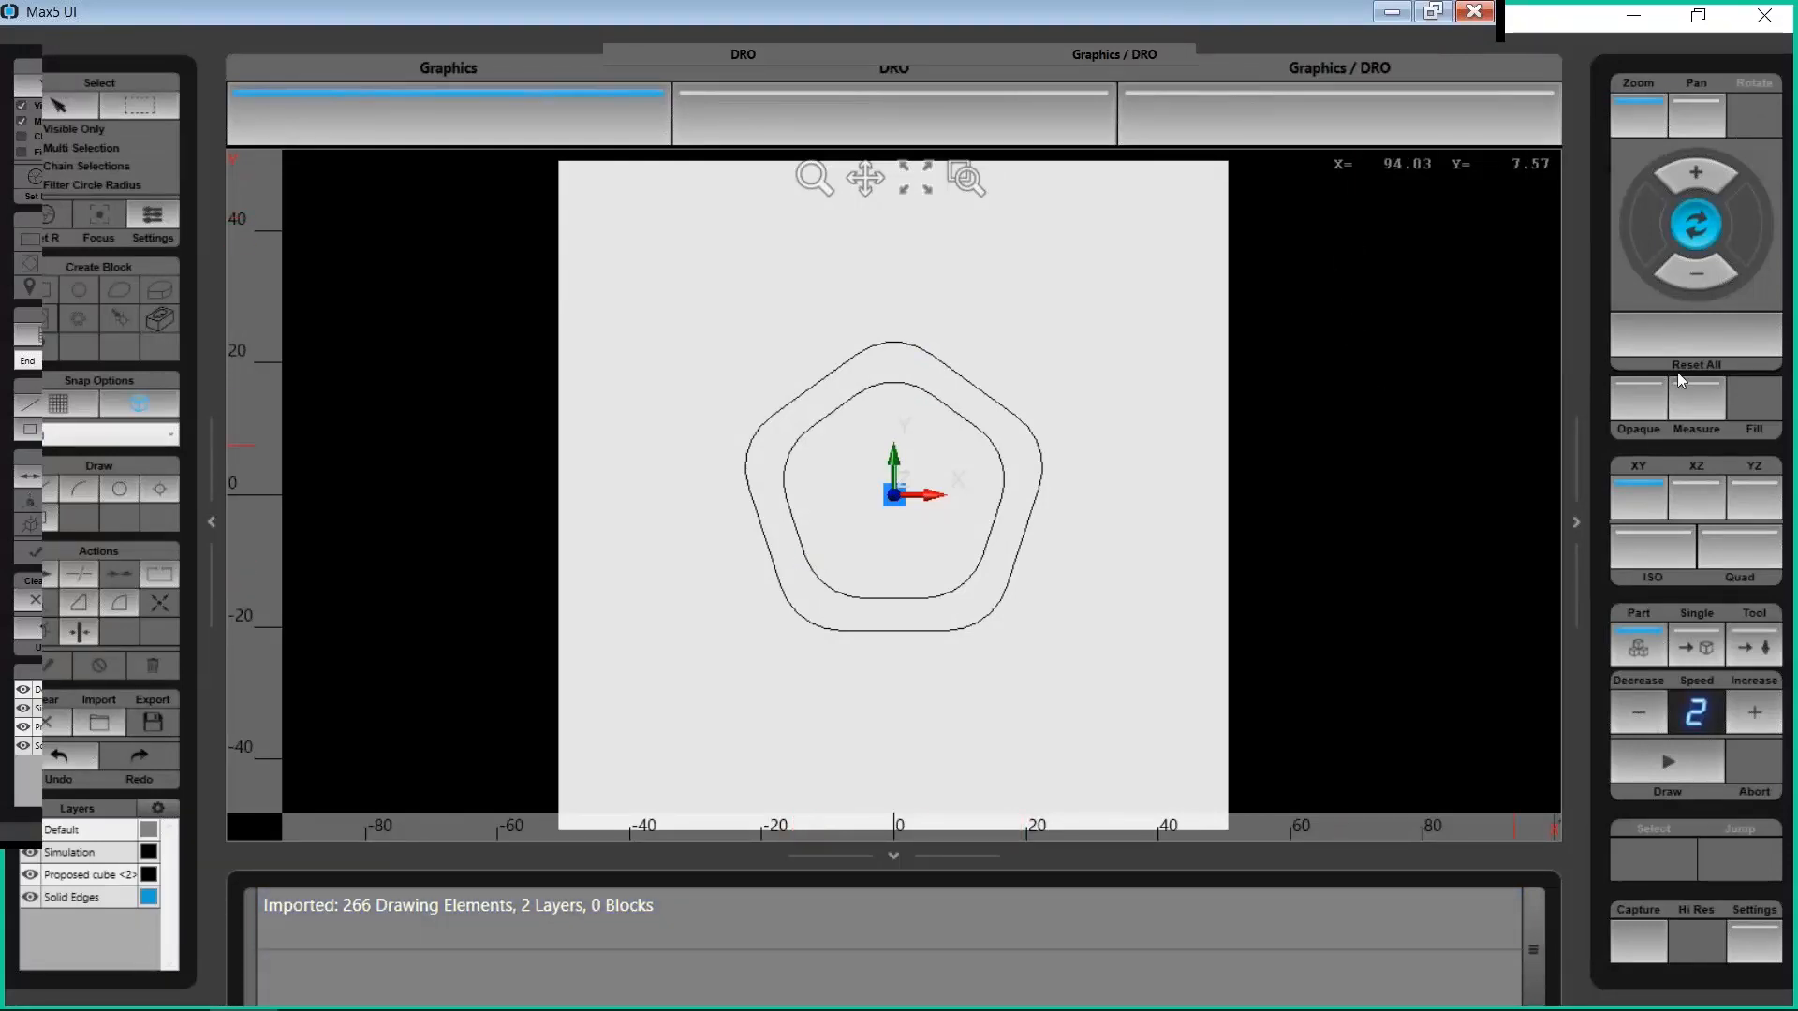
click(1644, 551)
click(1710, 323)
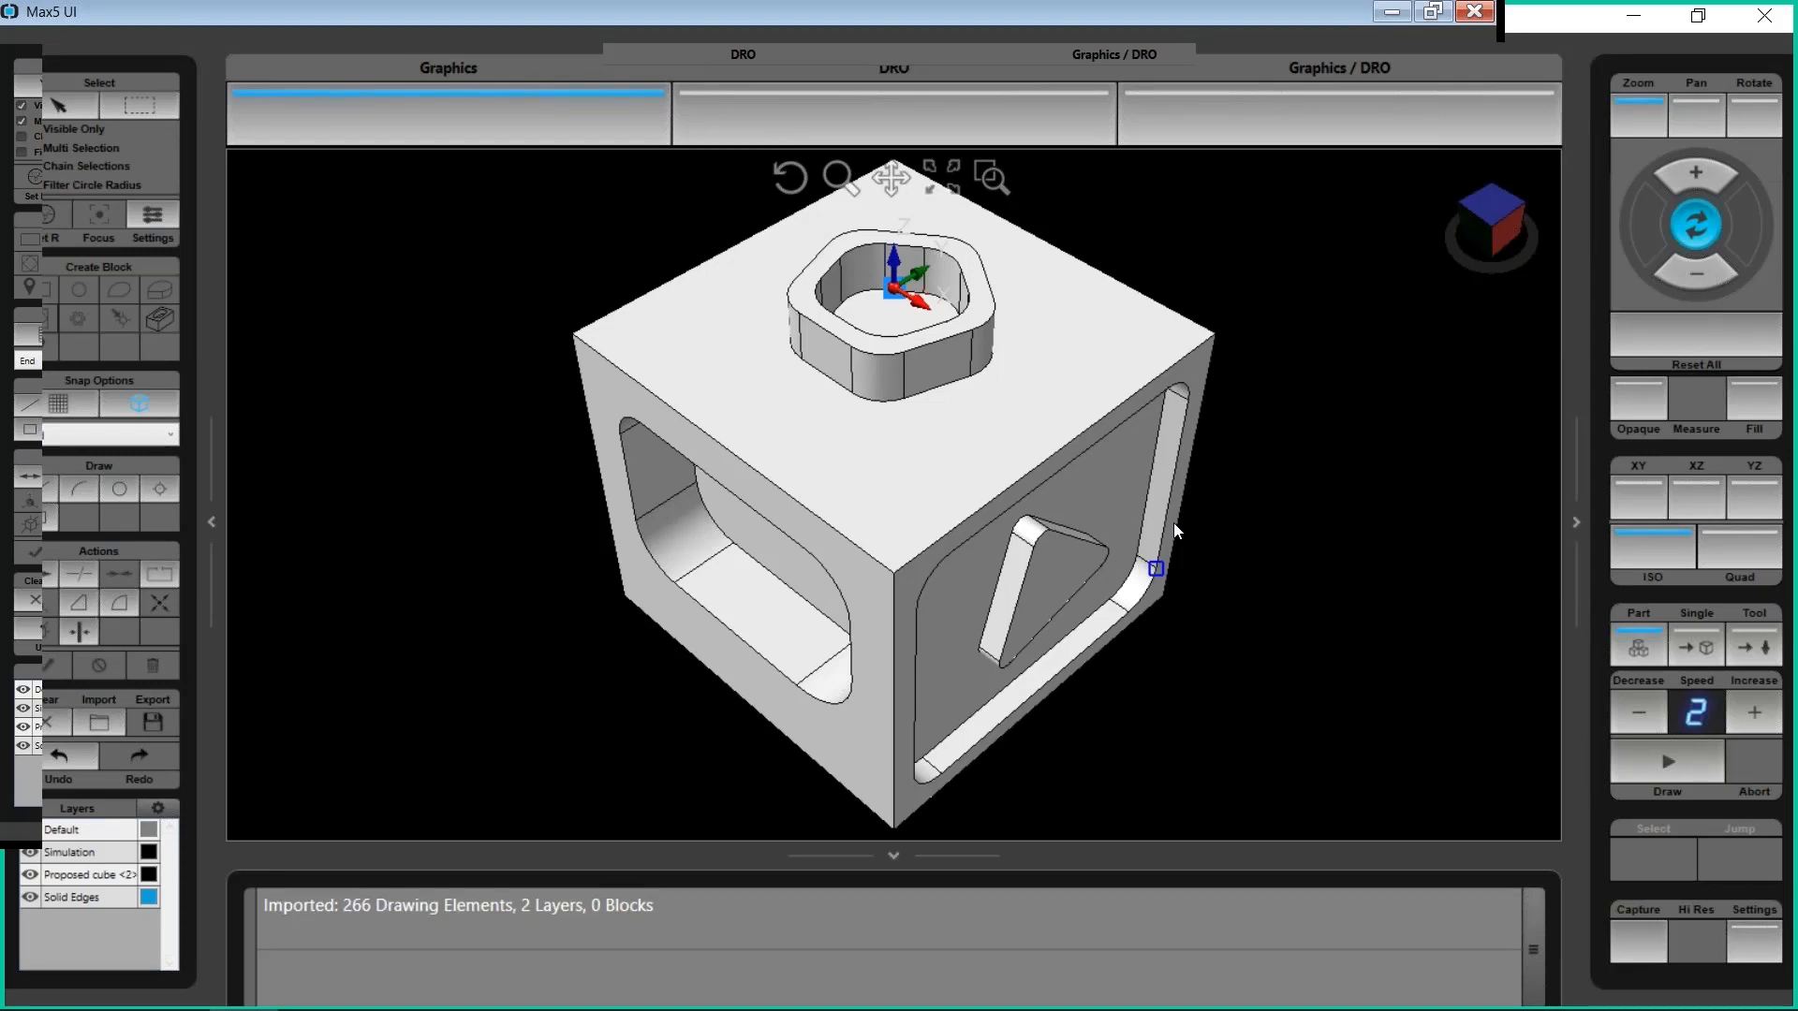
Move part zero to the corner of the cube's top face nearest the rounded side pocket, using Snap to Object only for the placement
click(142, 395)
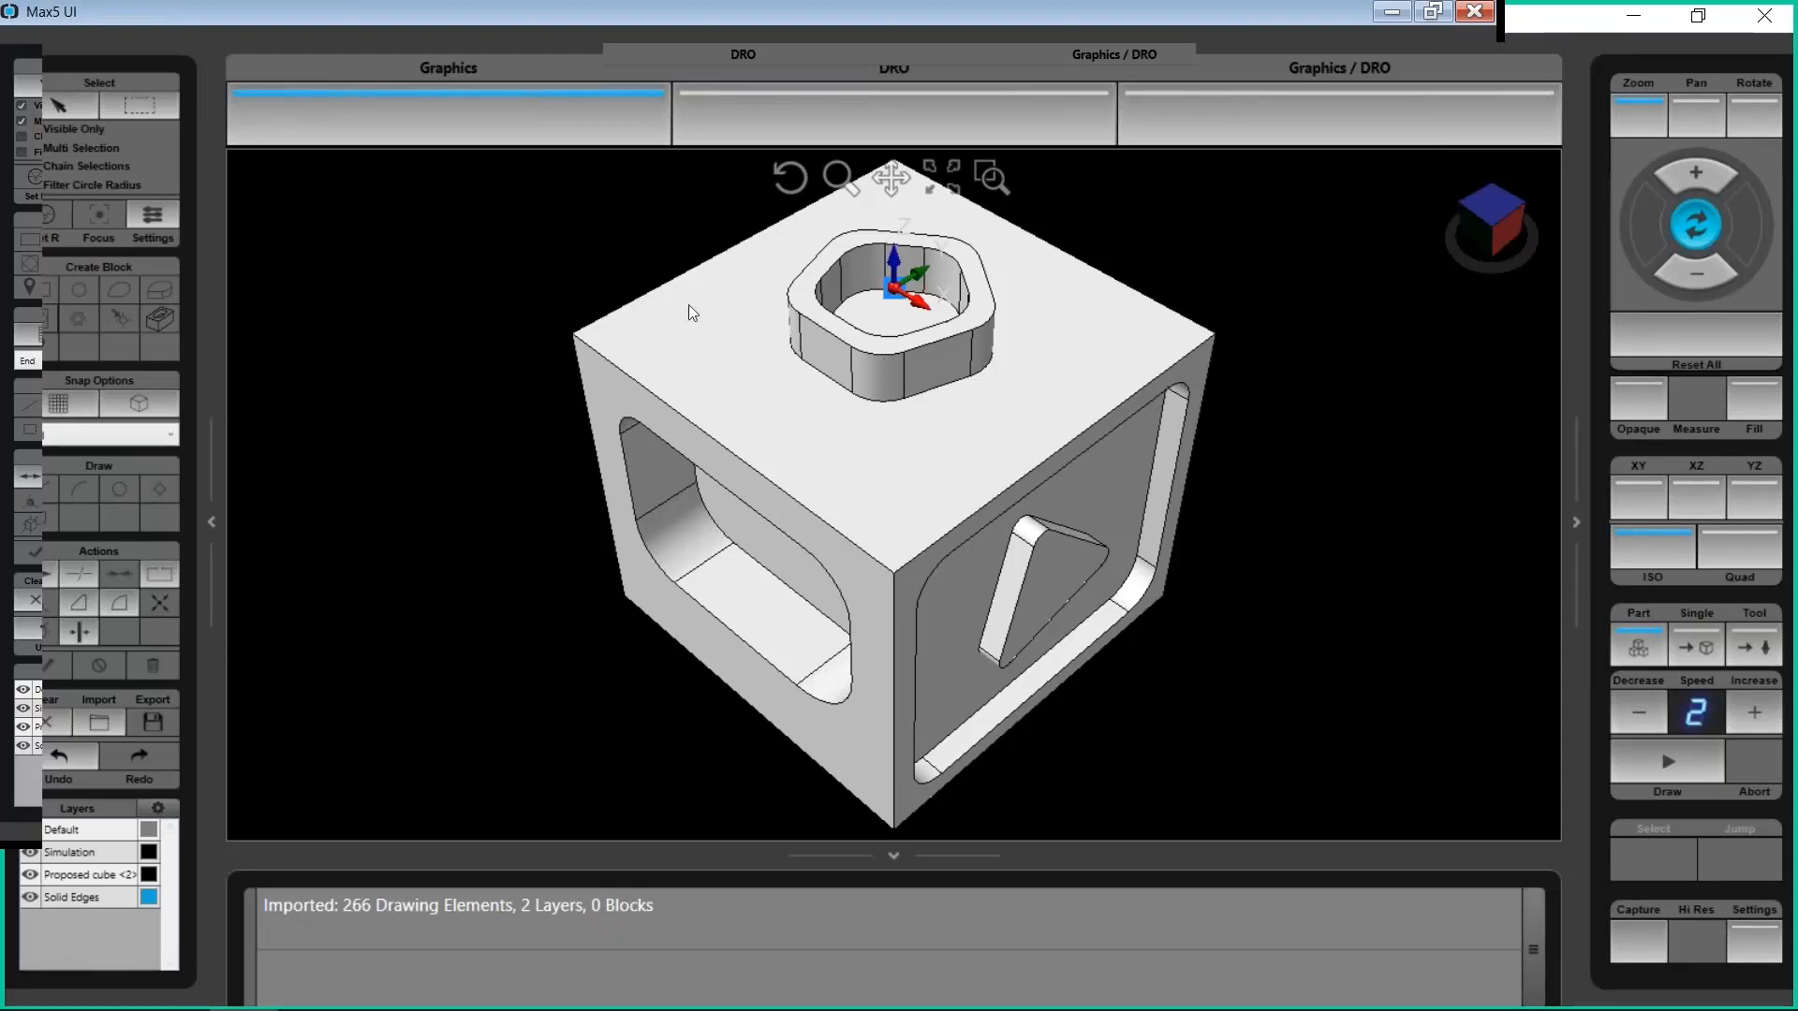
click(54, 100)
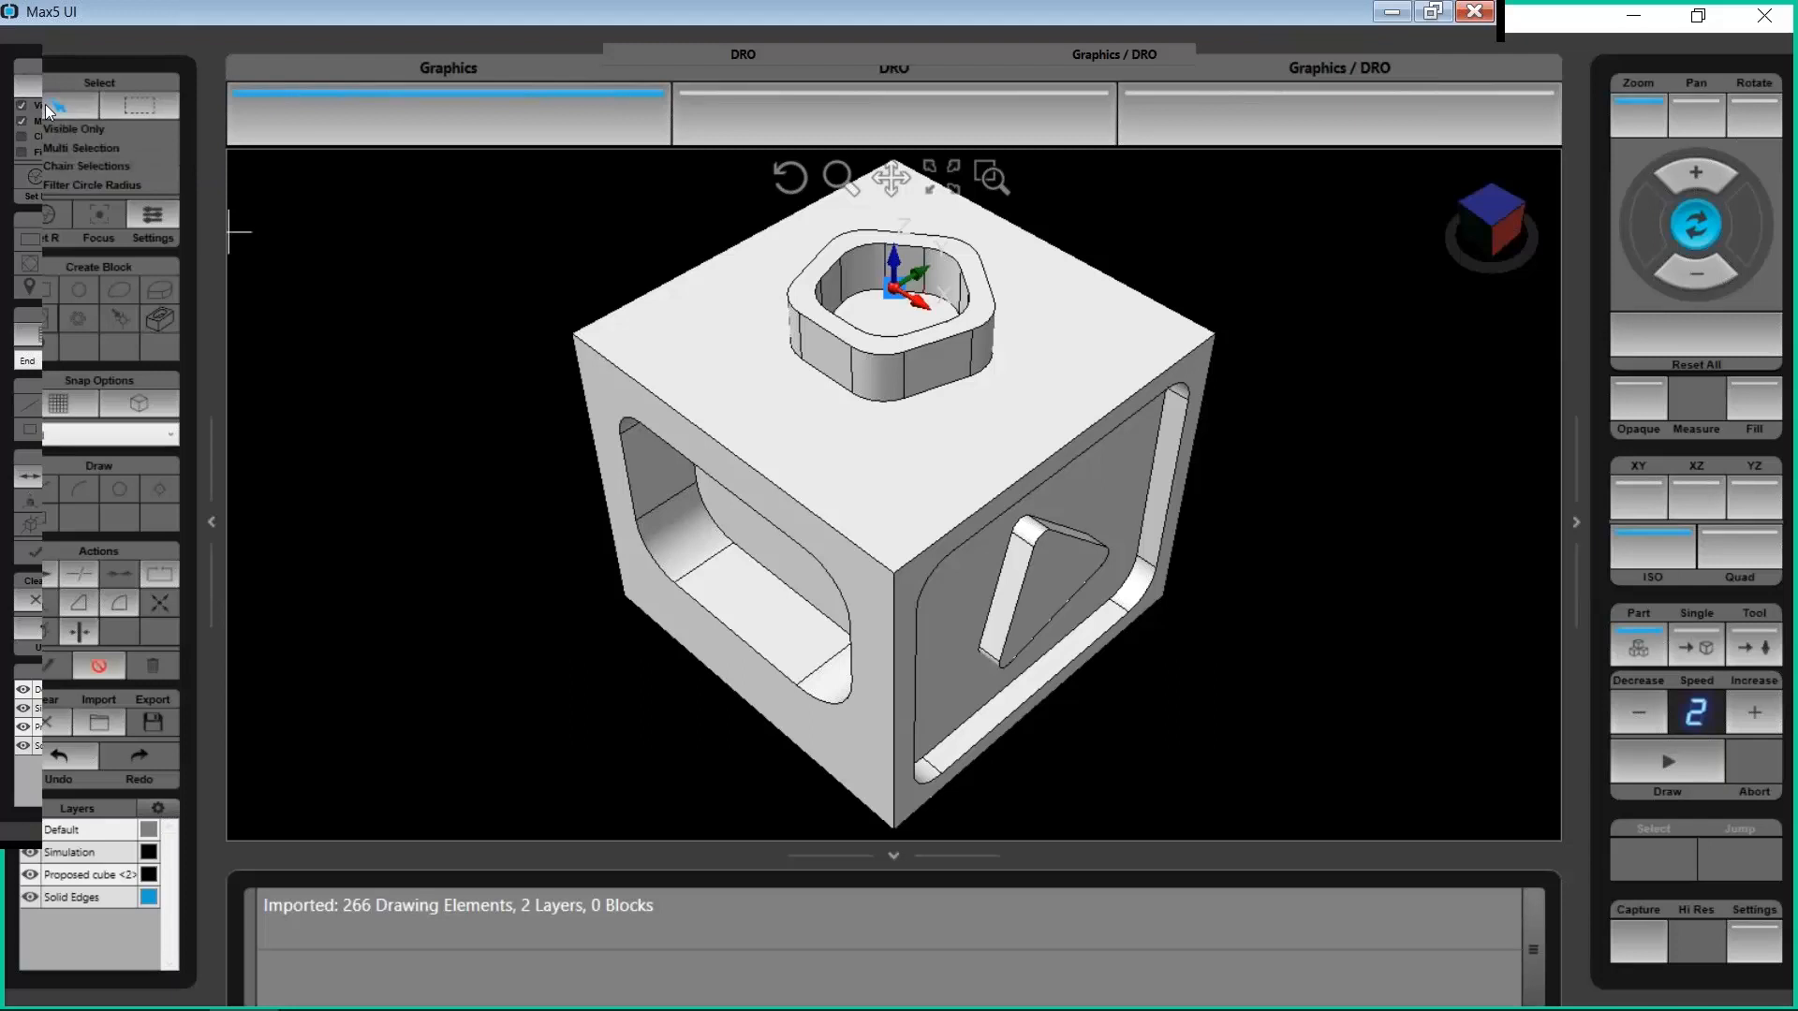
click(888, 290)
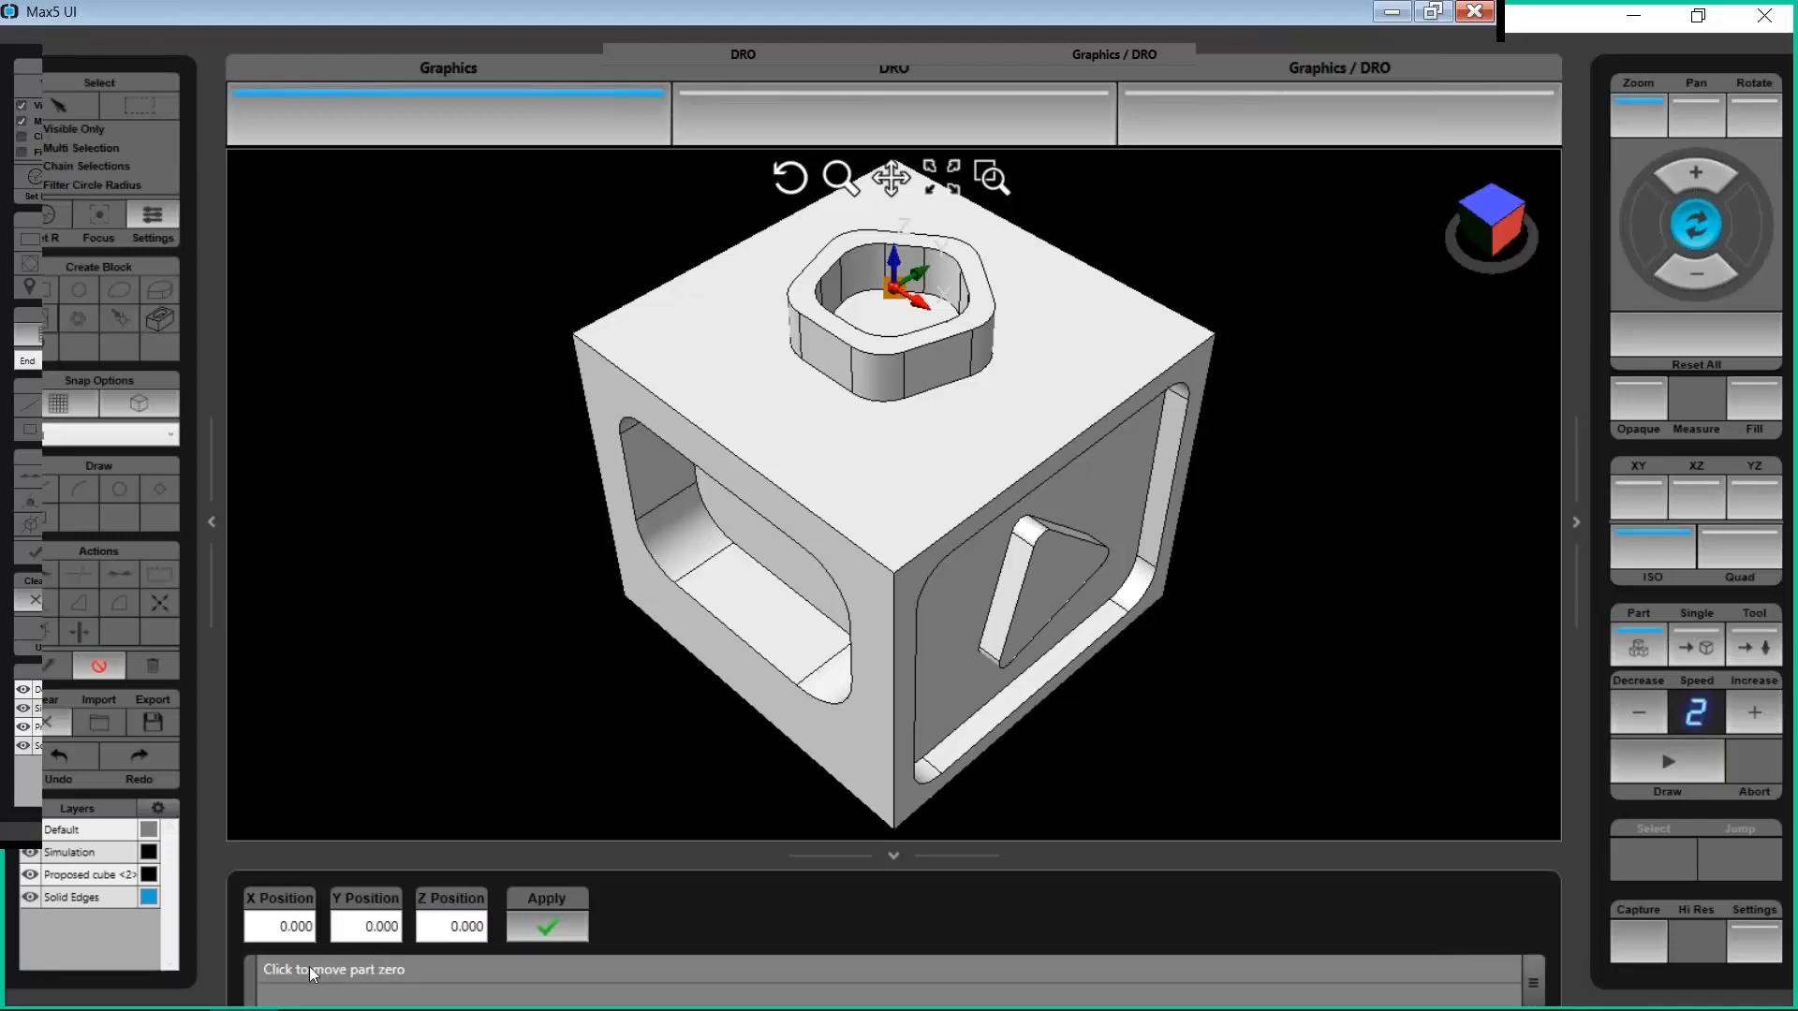
click(136, 393)
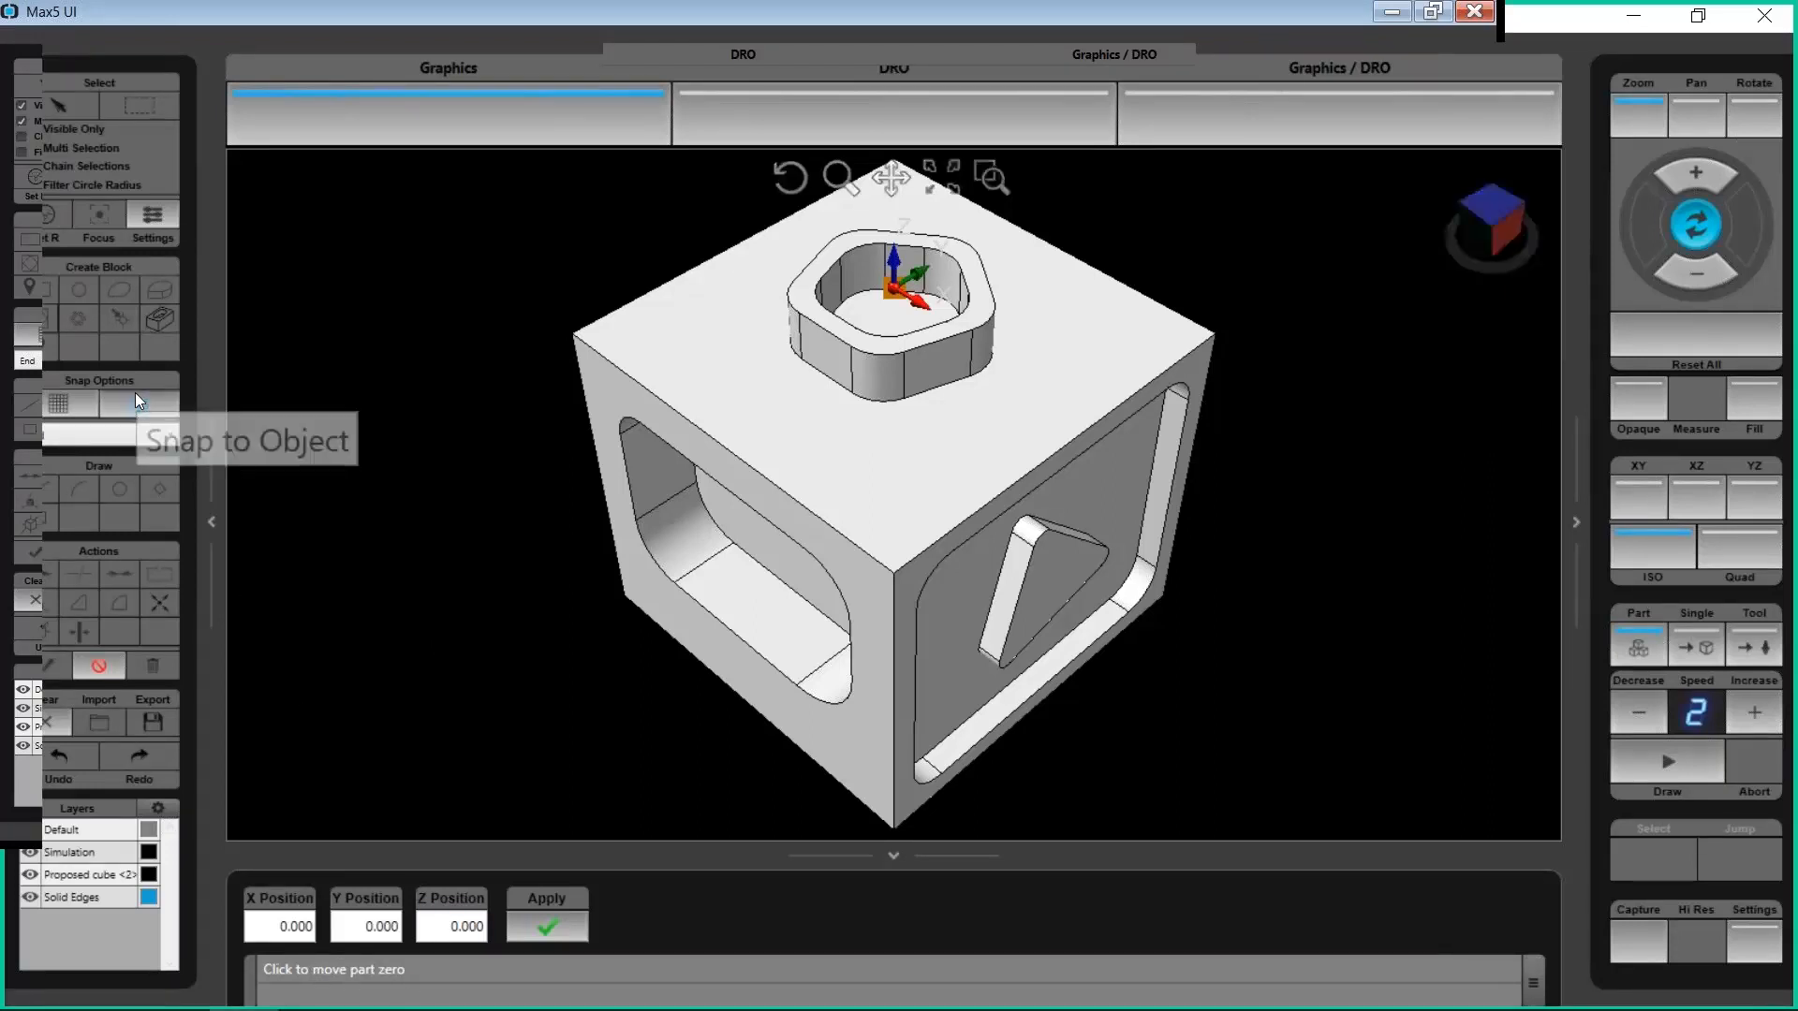
click(587, 335)
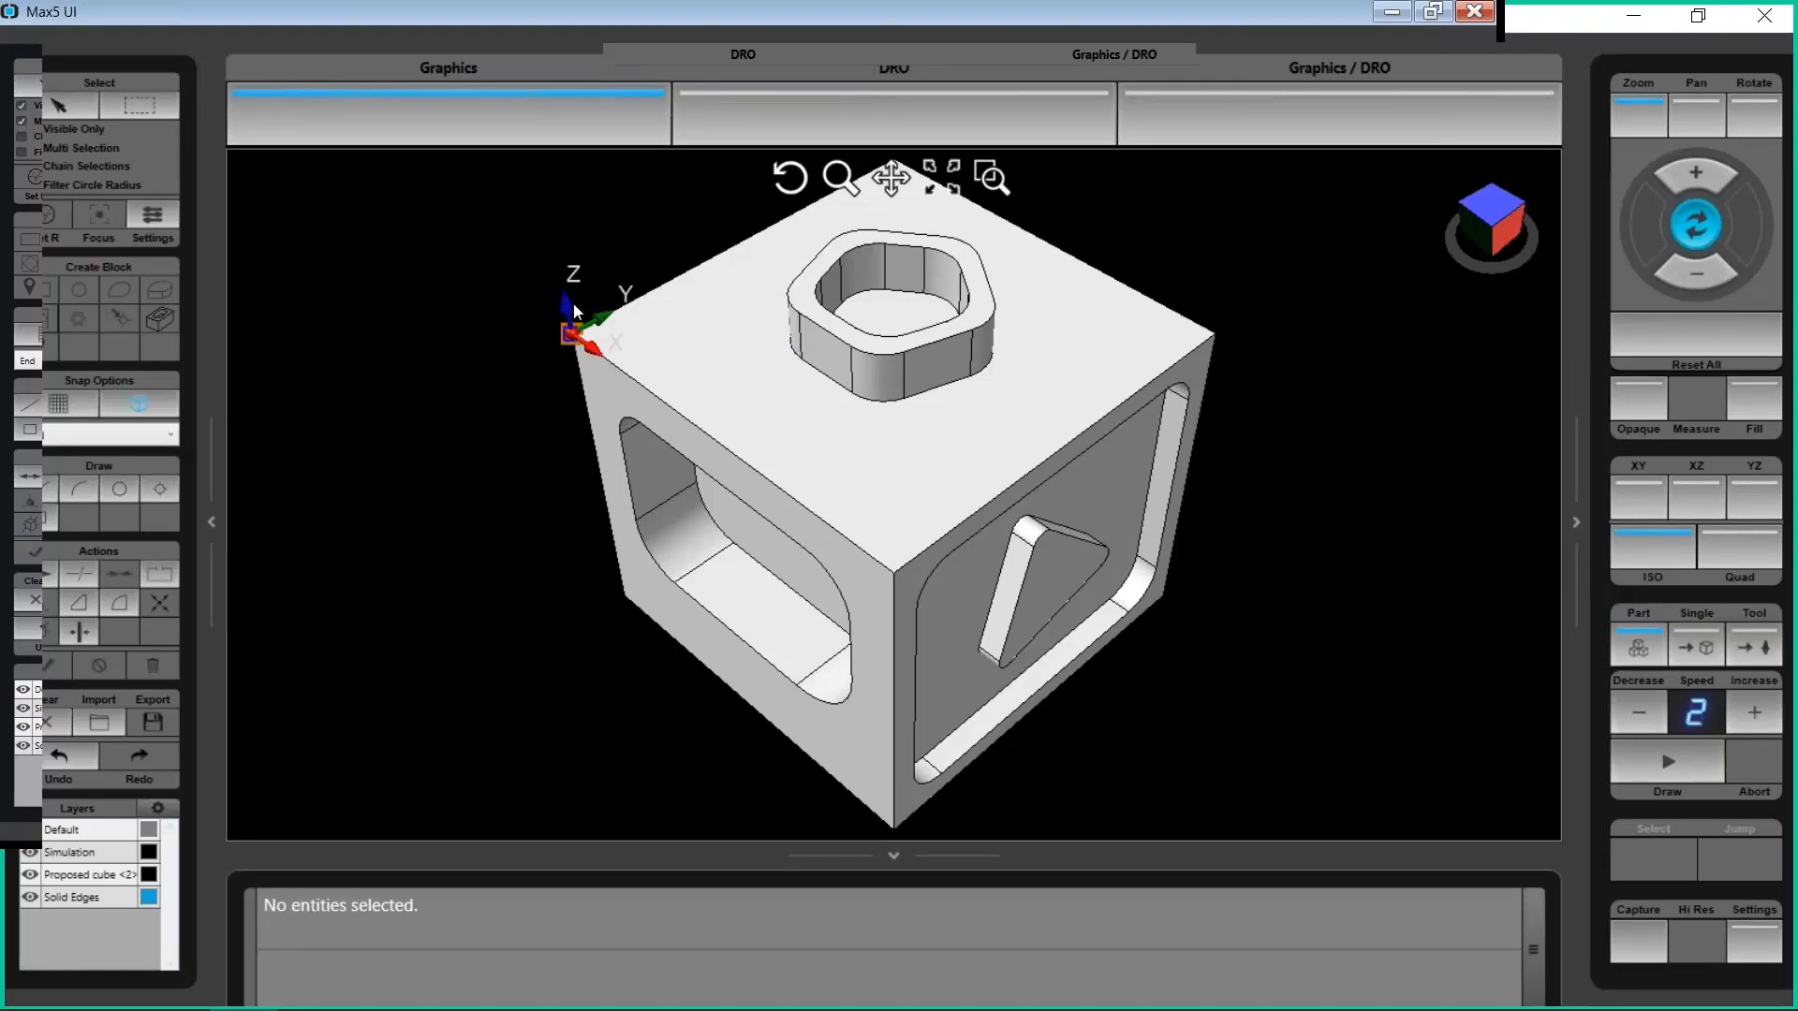
click(135, 401)
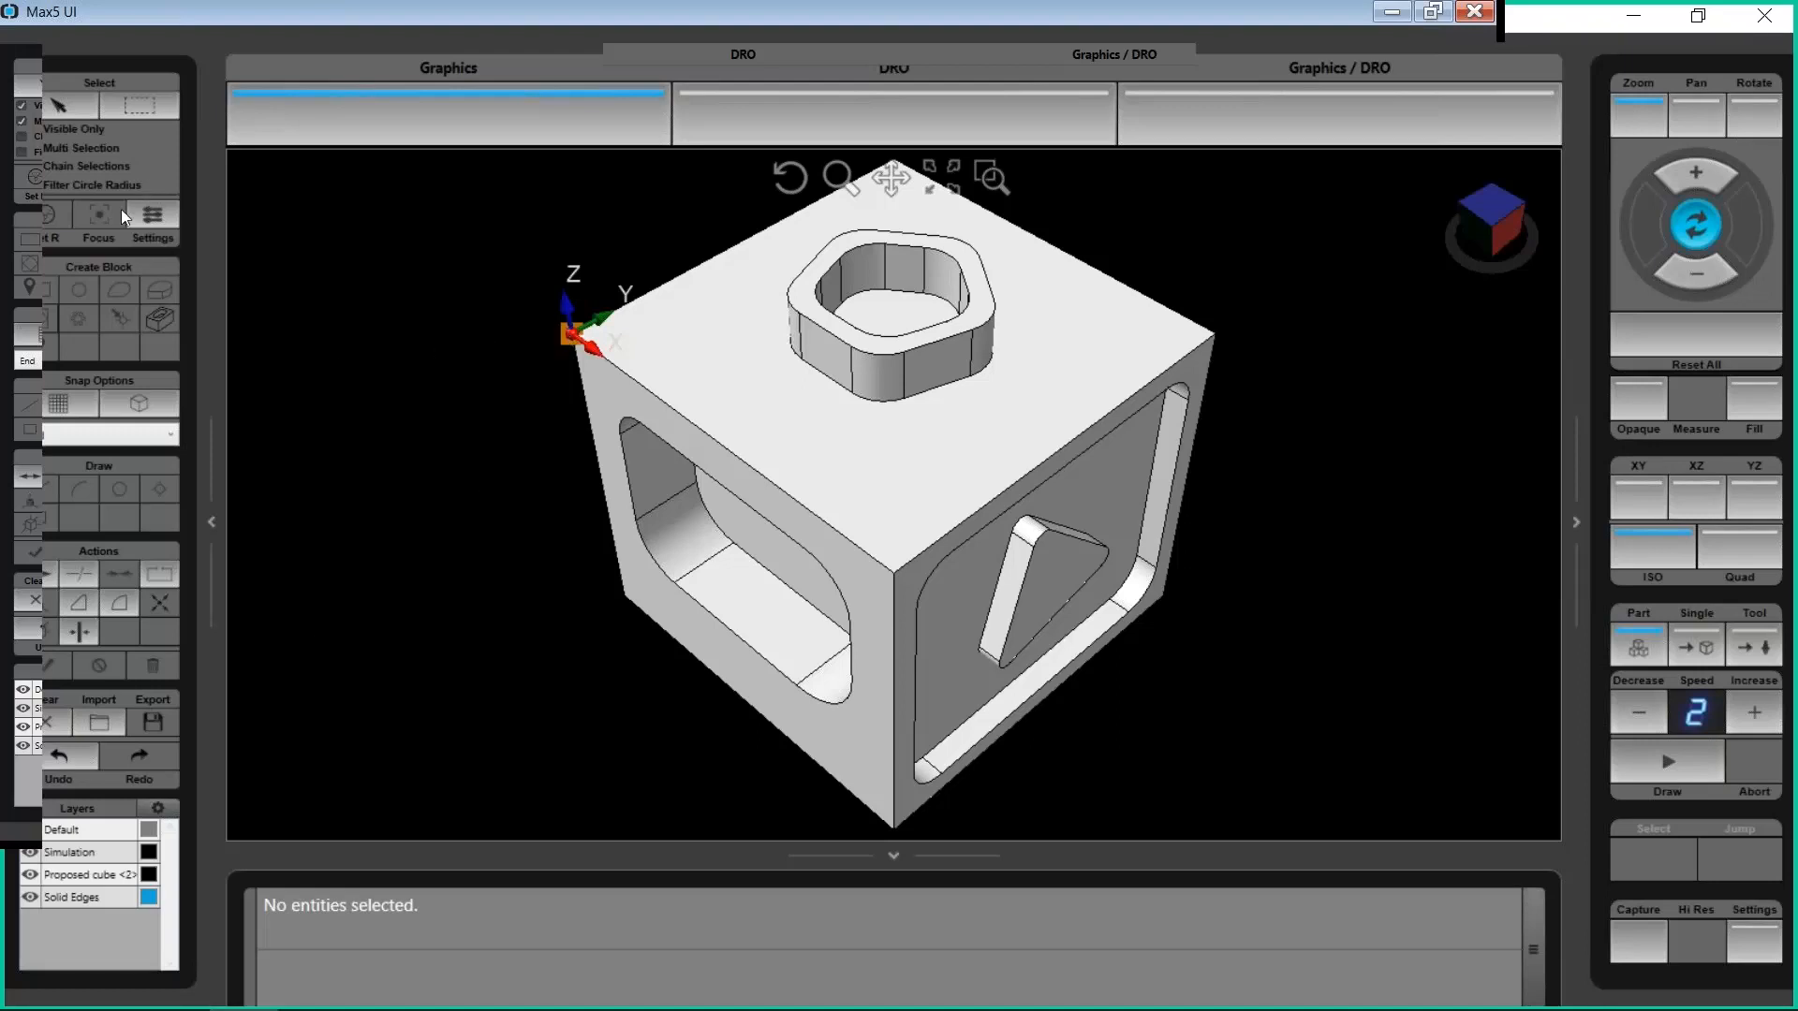
Turn off Multi Selection and try picking single faces on the cube's top, side pocket and raised pentagonal boss
click(71, 100)
click(747, 357)
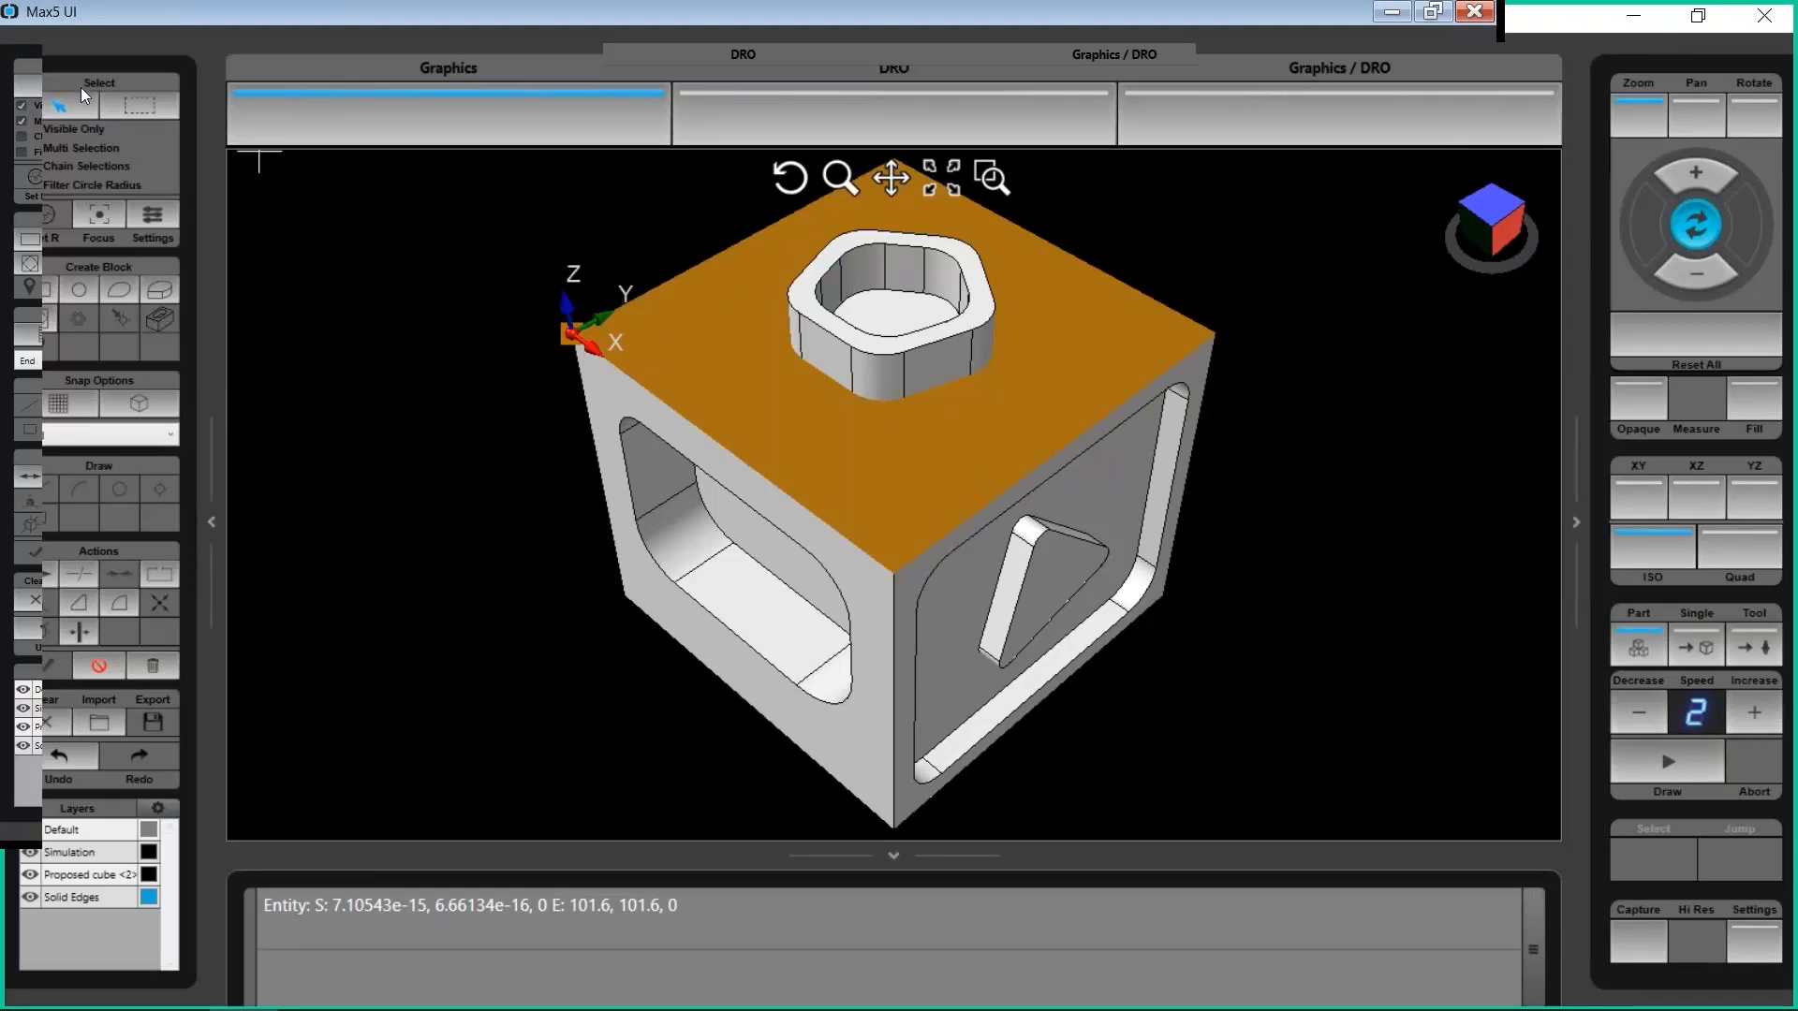
click(21, 121)
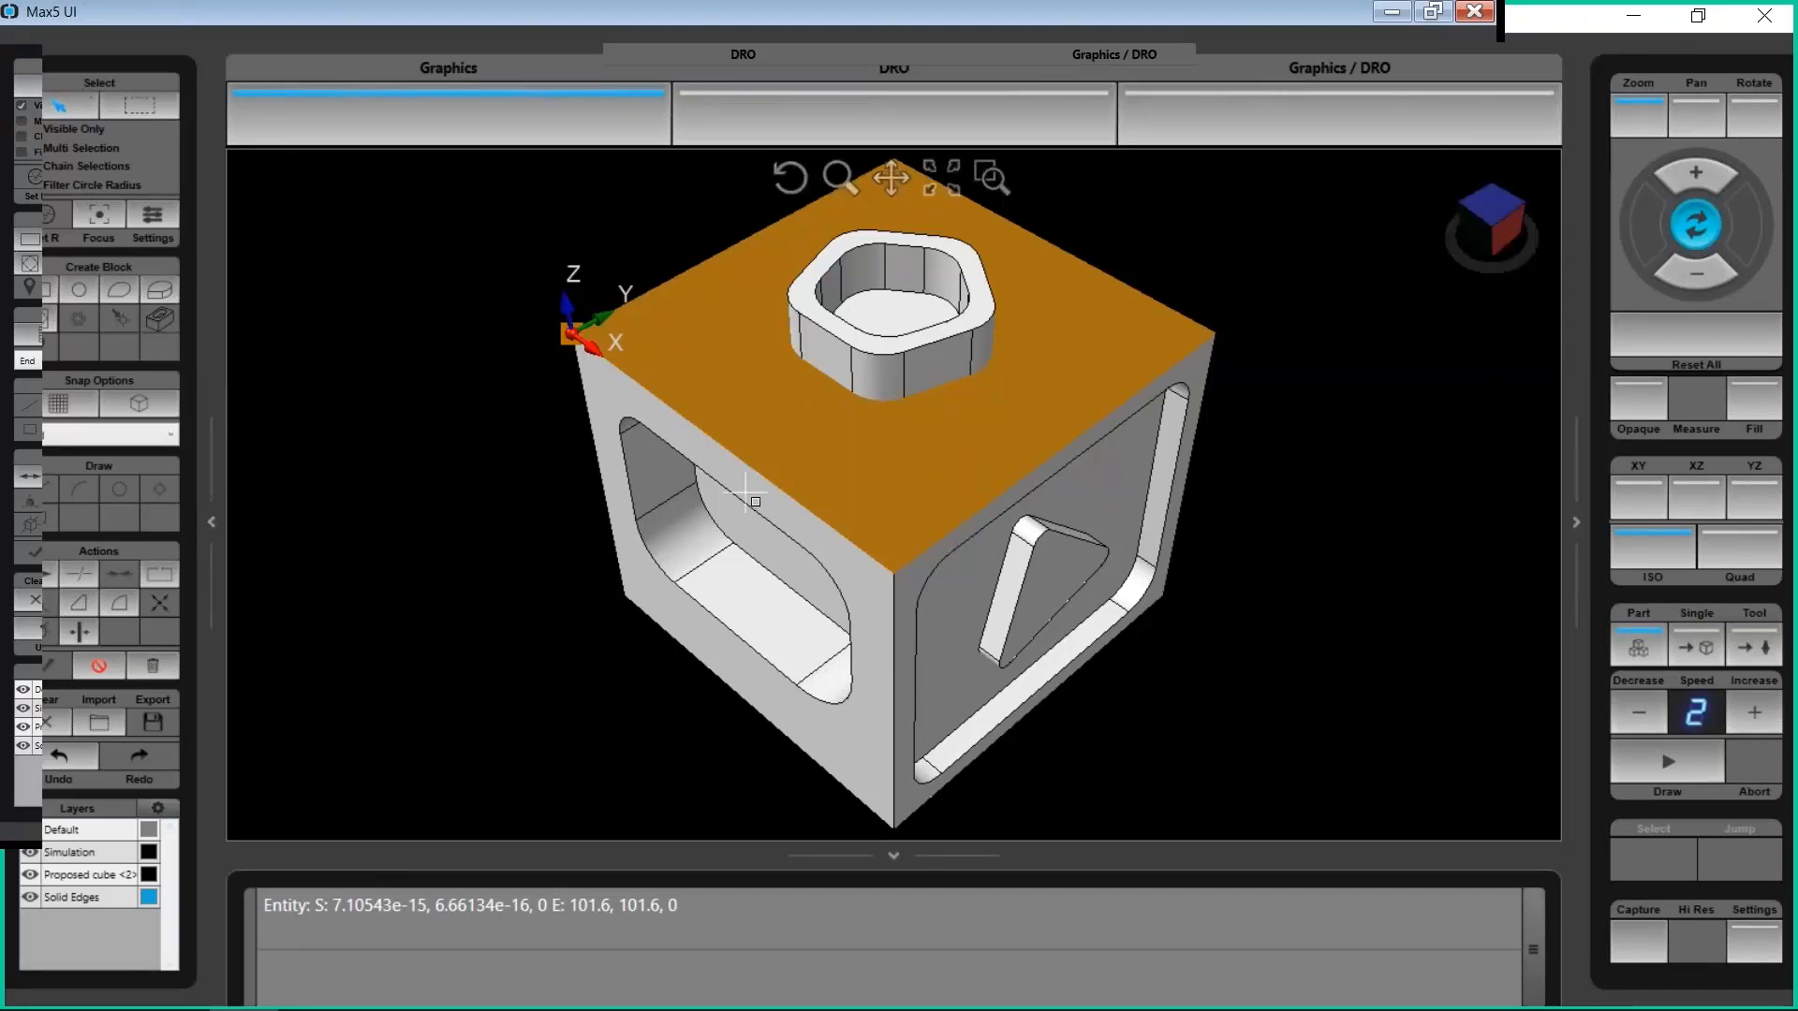
click(1001, 676)
click(754, 586)
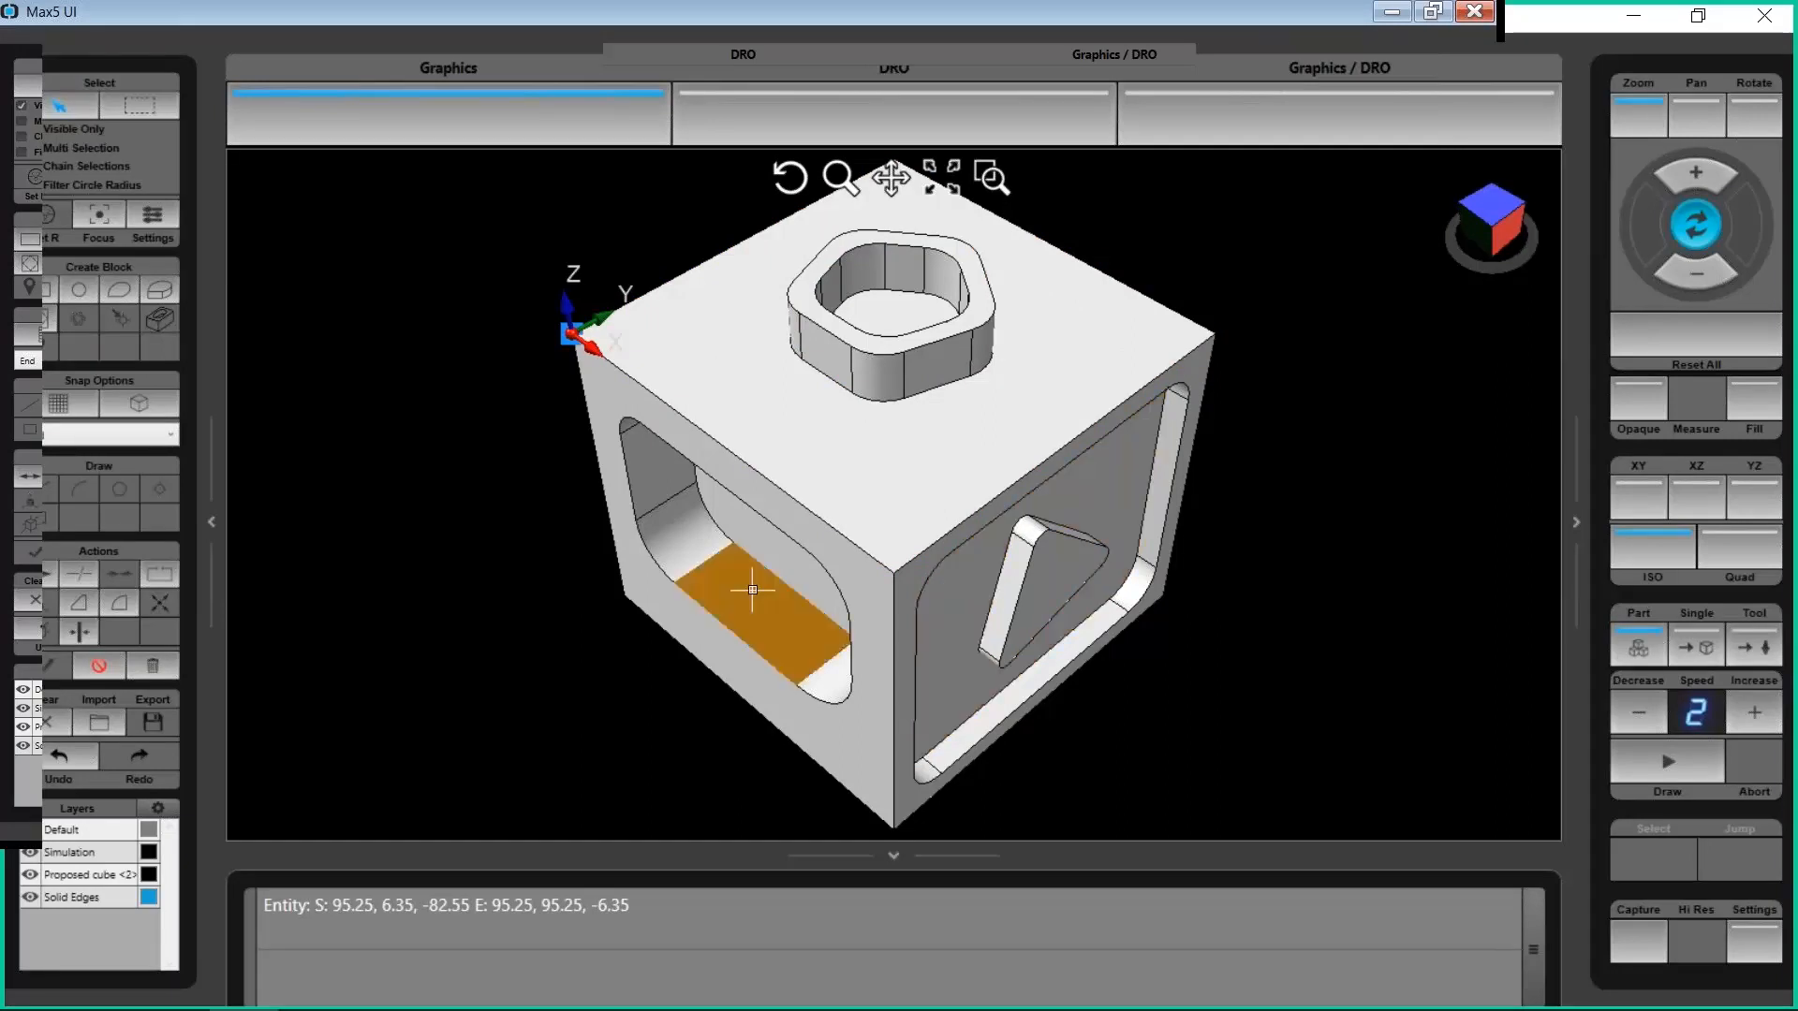
click(764, 543)
click(800, 463)
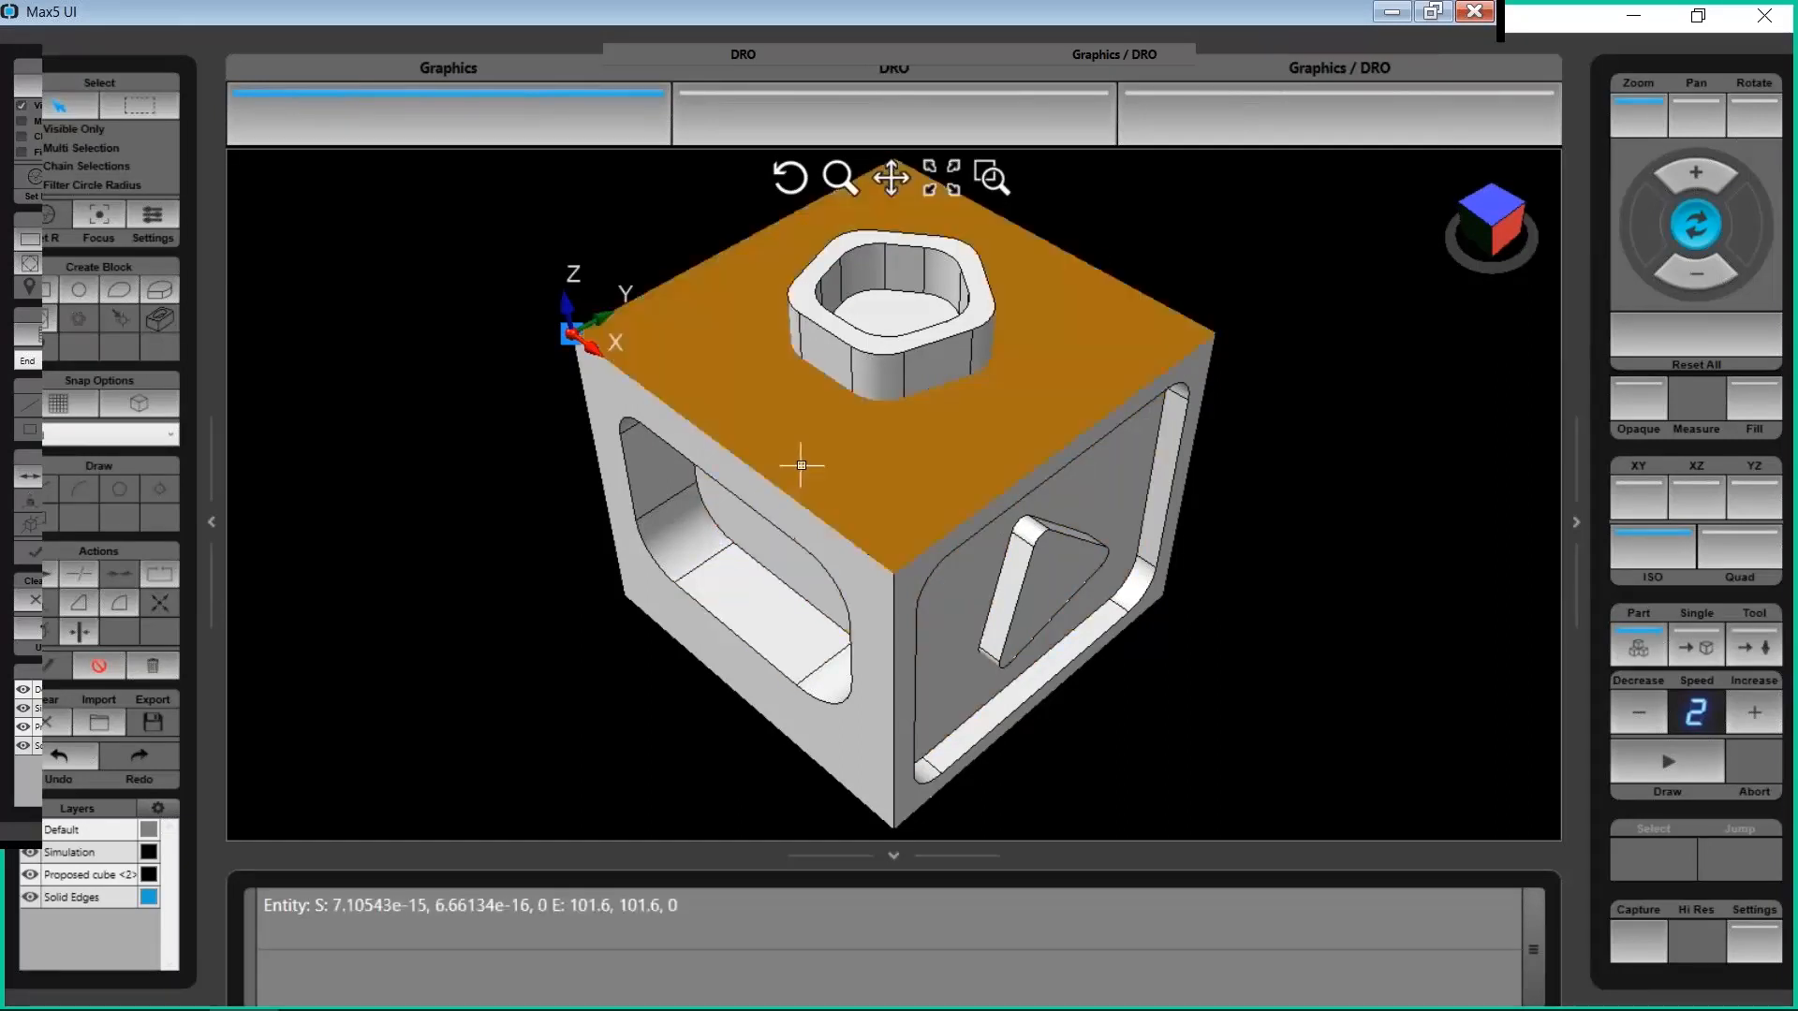
click(770, 496)
click(823, 452)
click(828, 361)
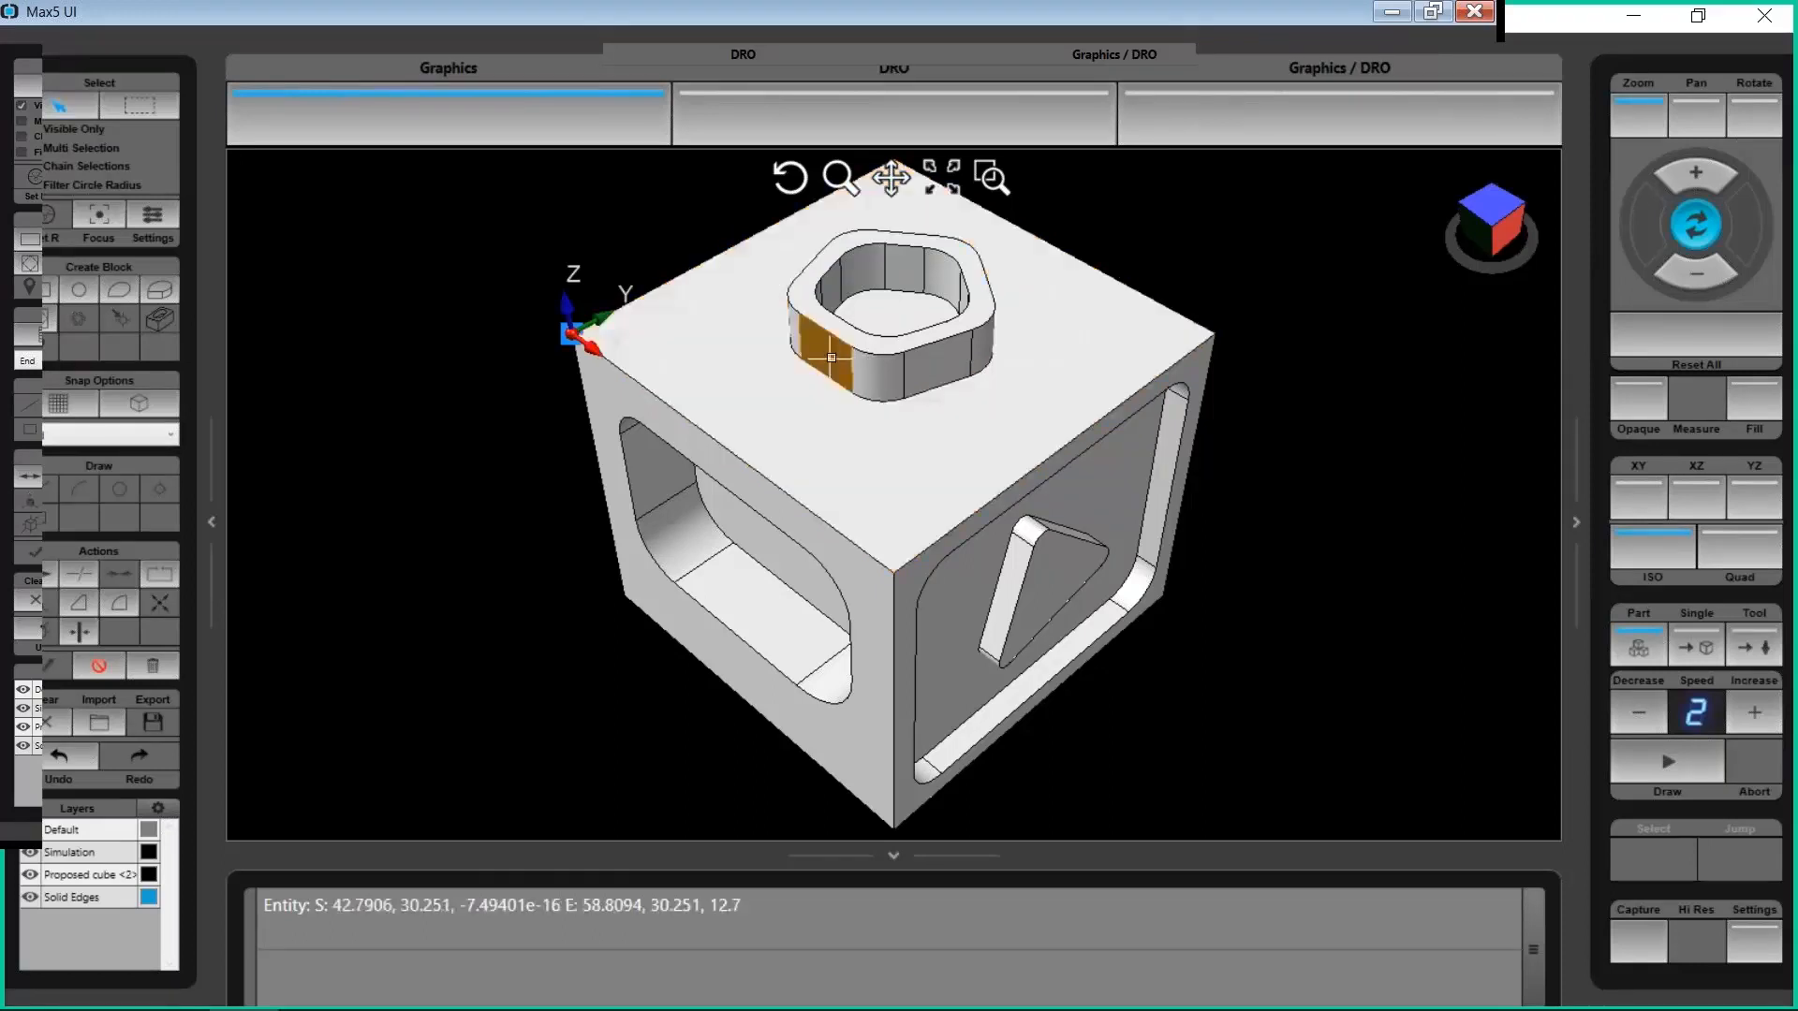
click(885, 380)
click(873, 444)
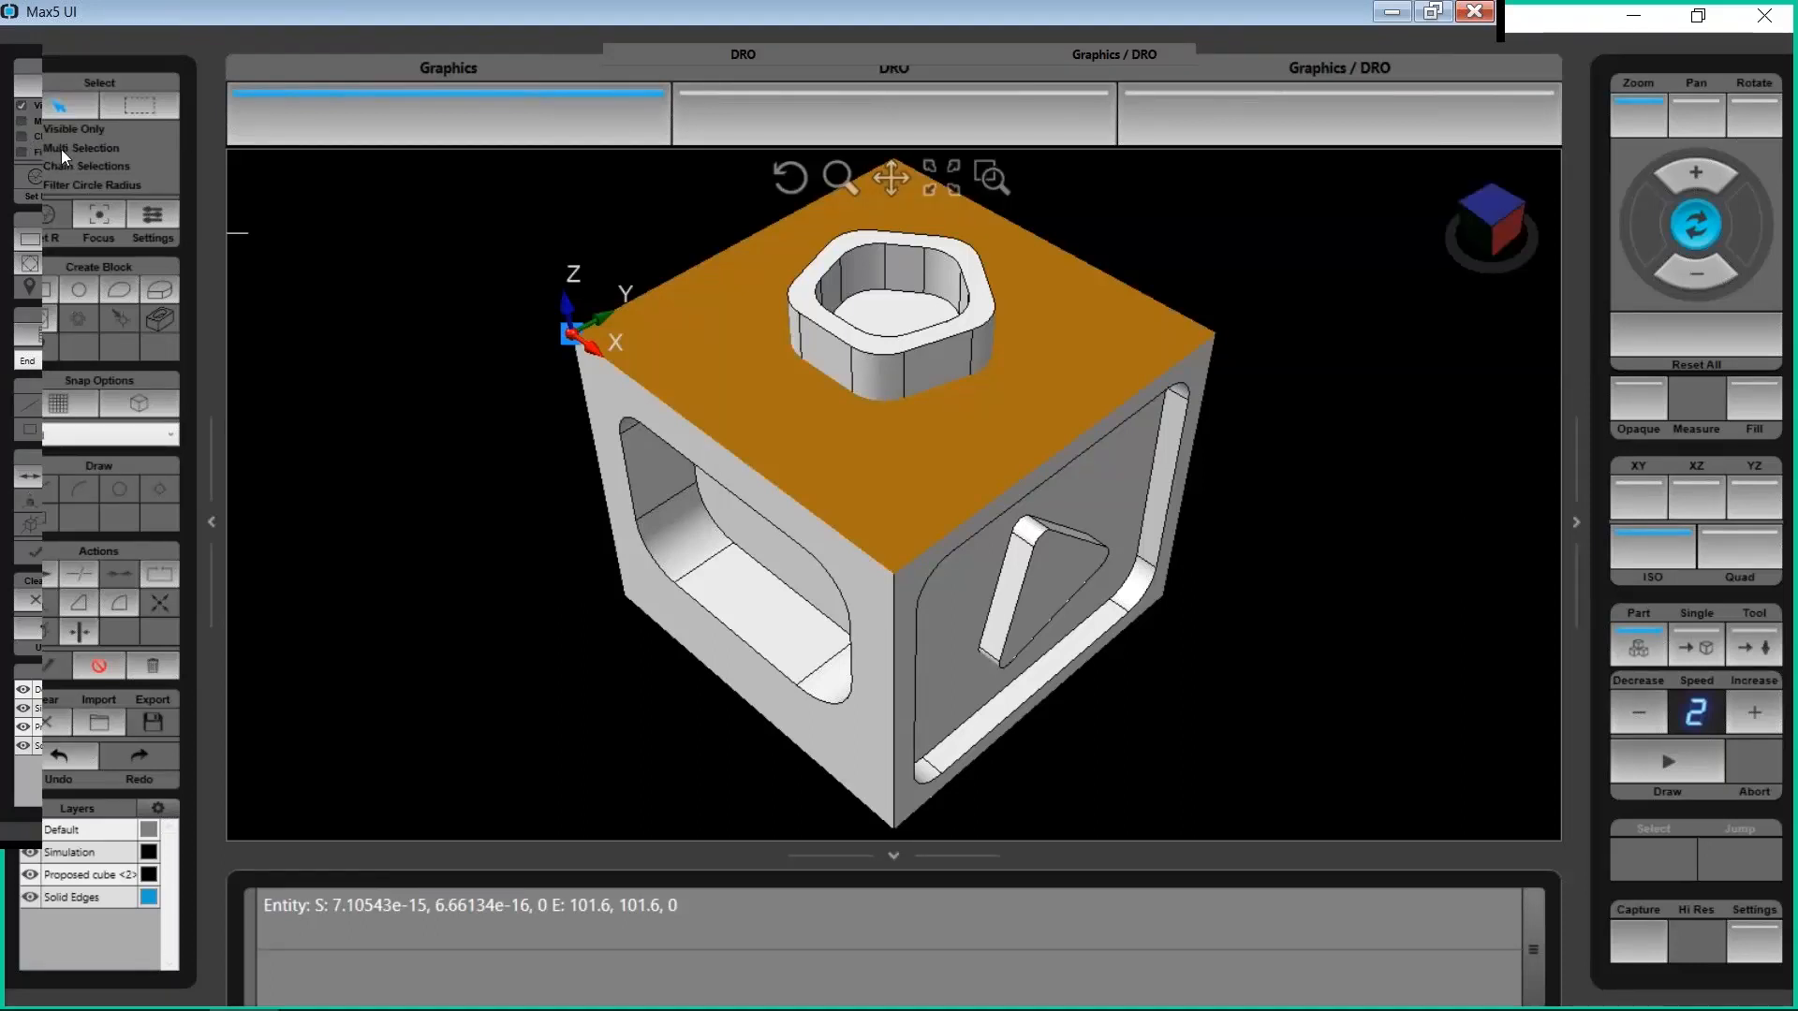
Try a window selection around the whole cube, and clear that selection
click(149, 110)
drag(429, 228, 1269, 779)
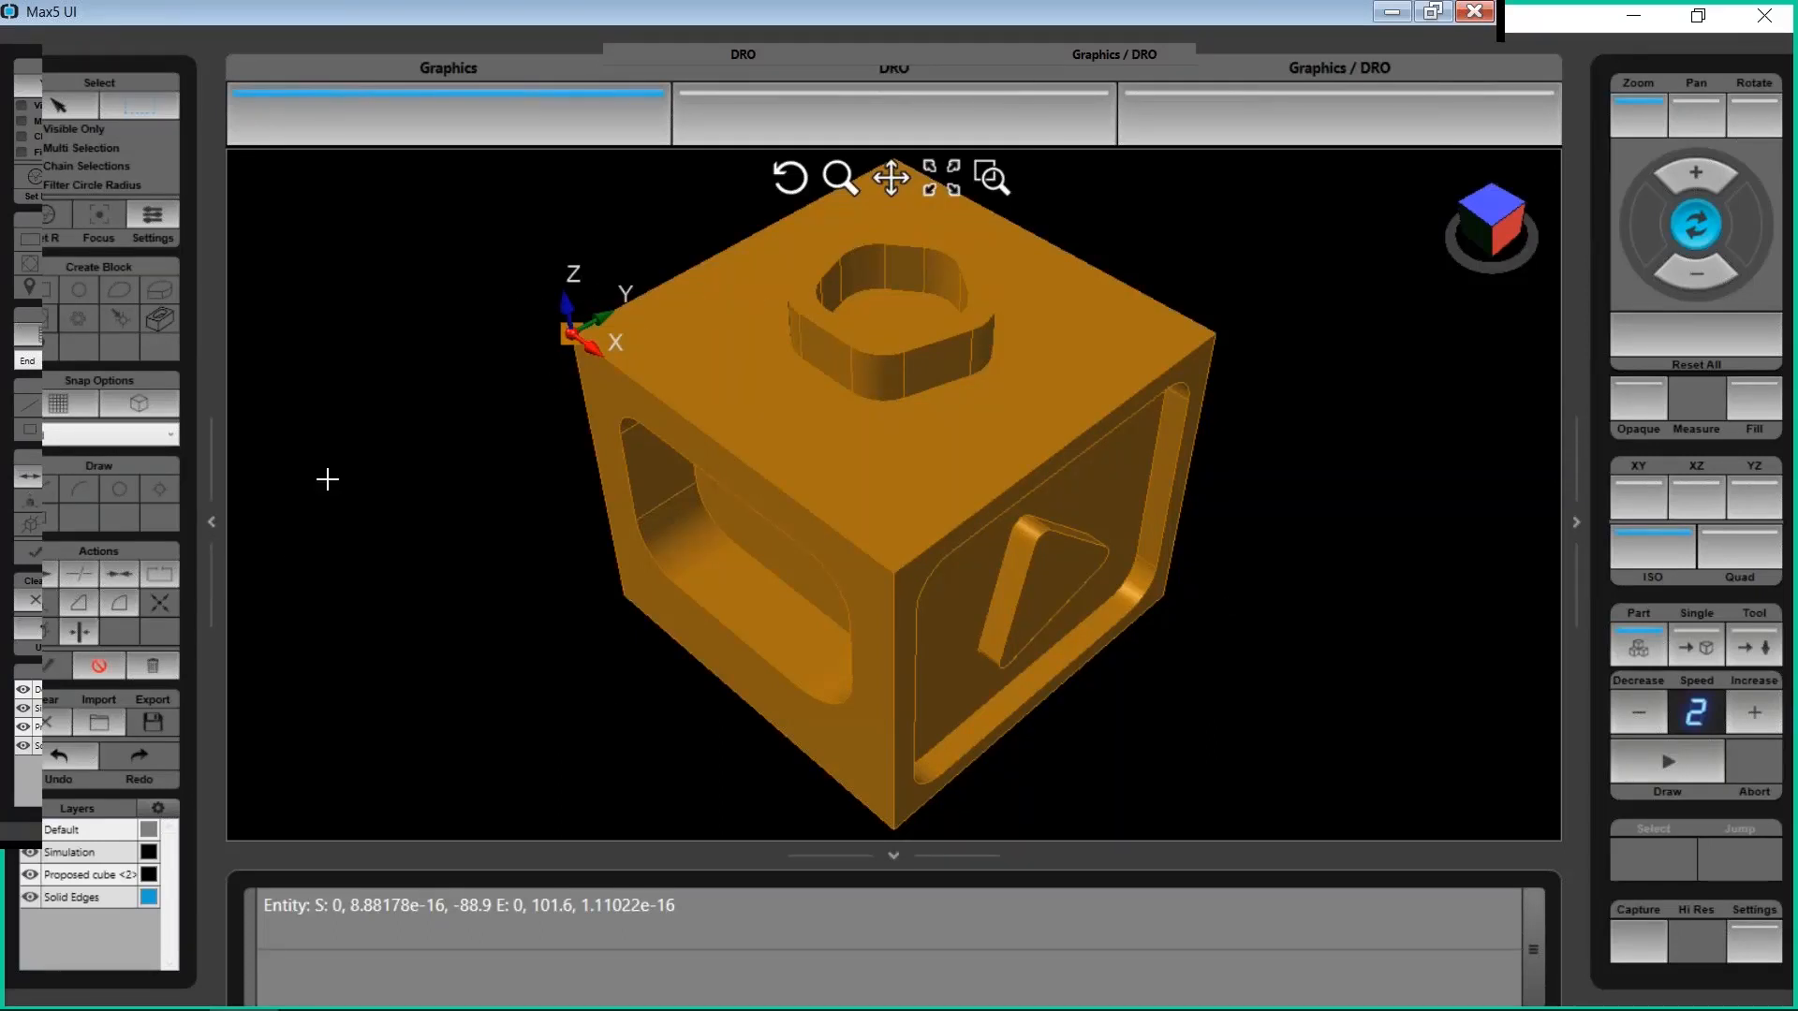
click(97, 671)
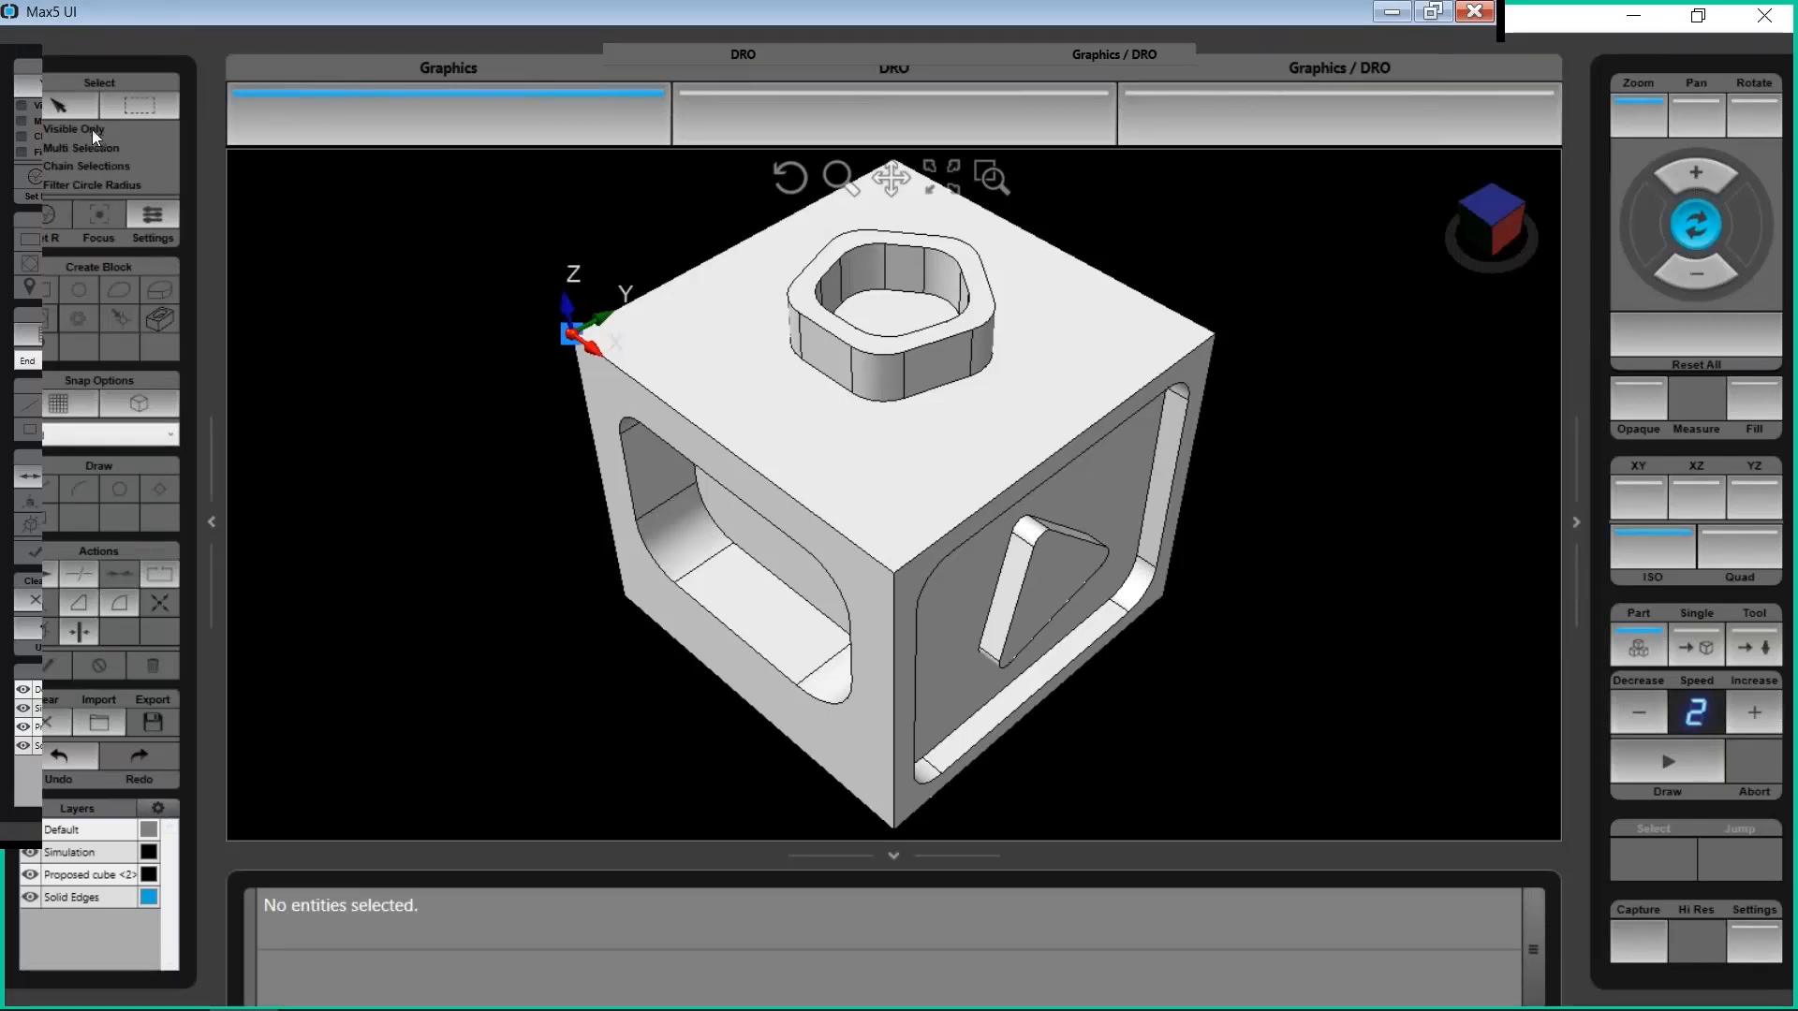
Create a mill contour block from the cube's top face, using the pentagonal boss's upper rim as the Z start
click(65, 99)
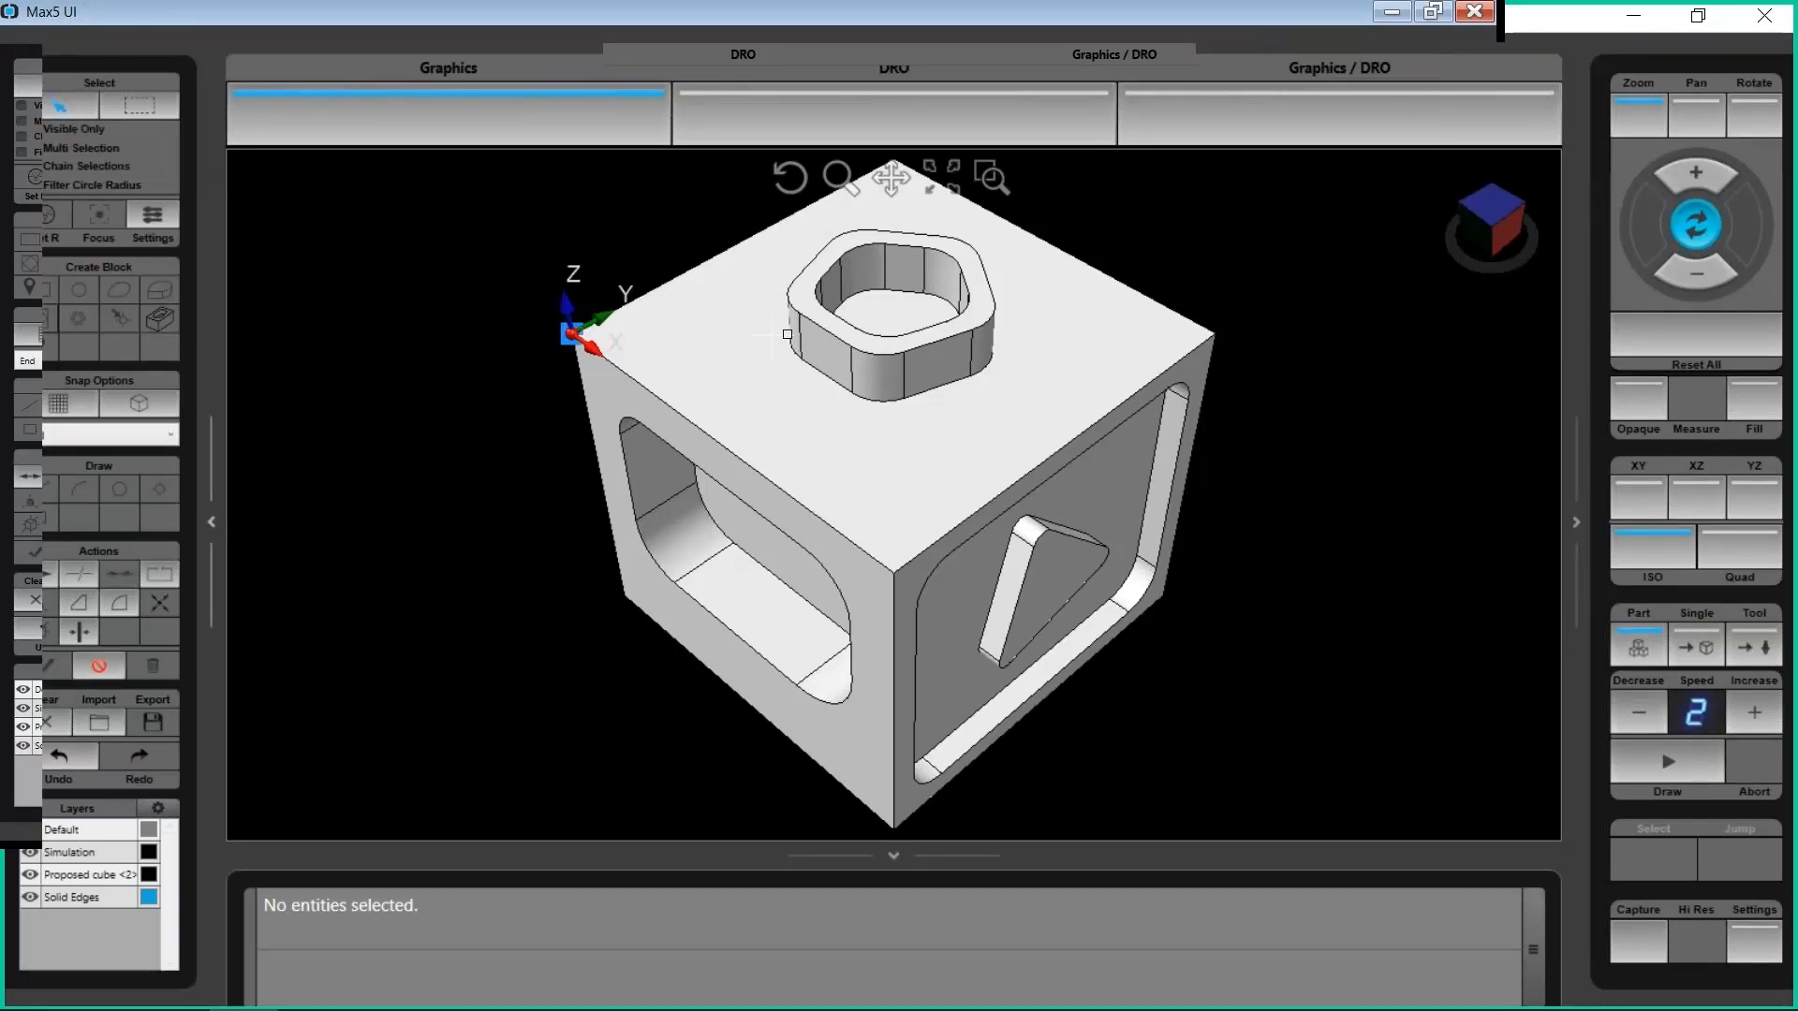
click(812, 444)
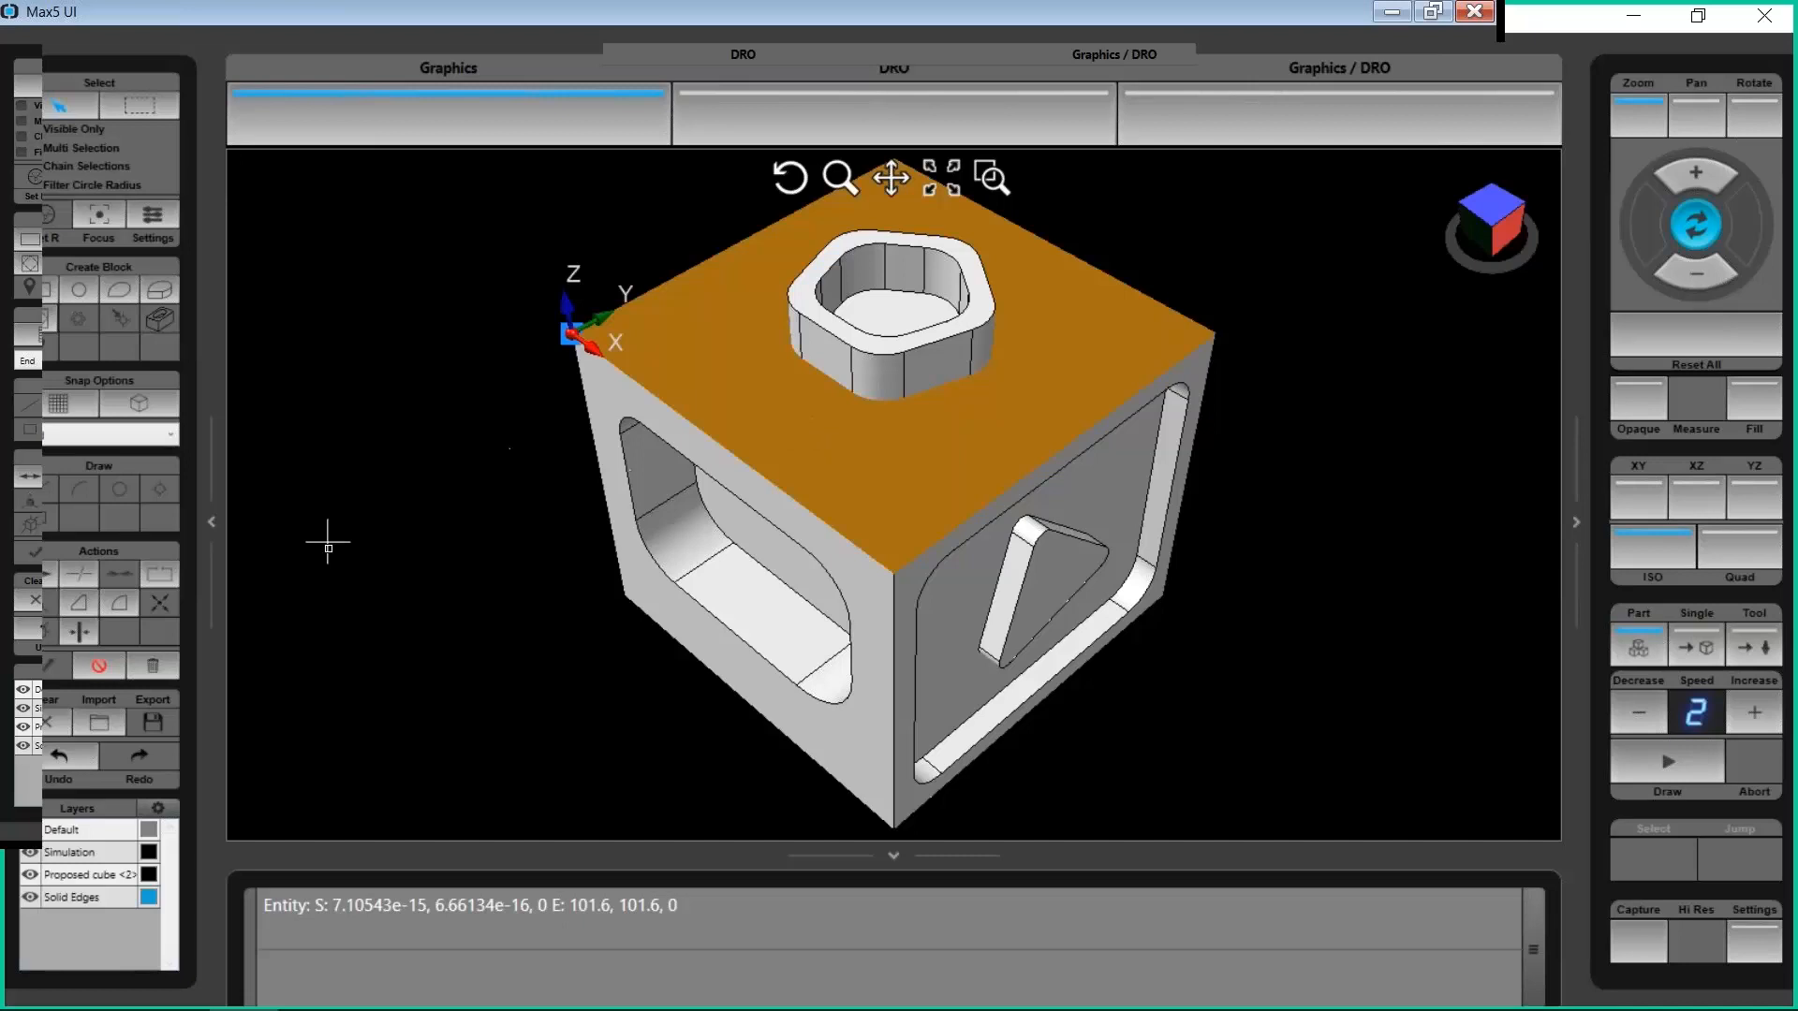
click(117, 288)
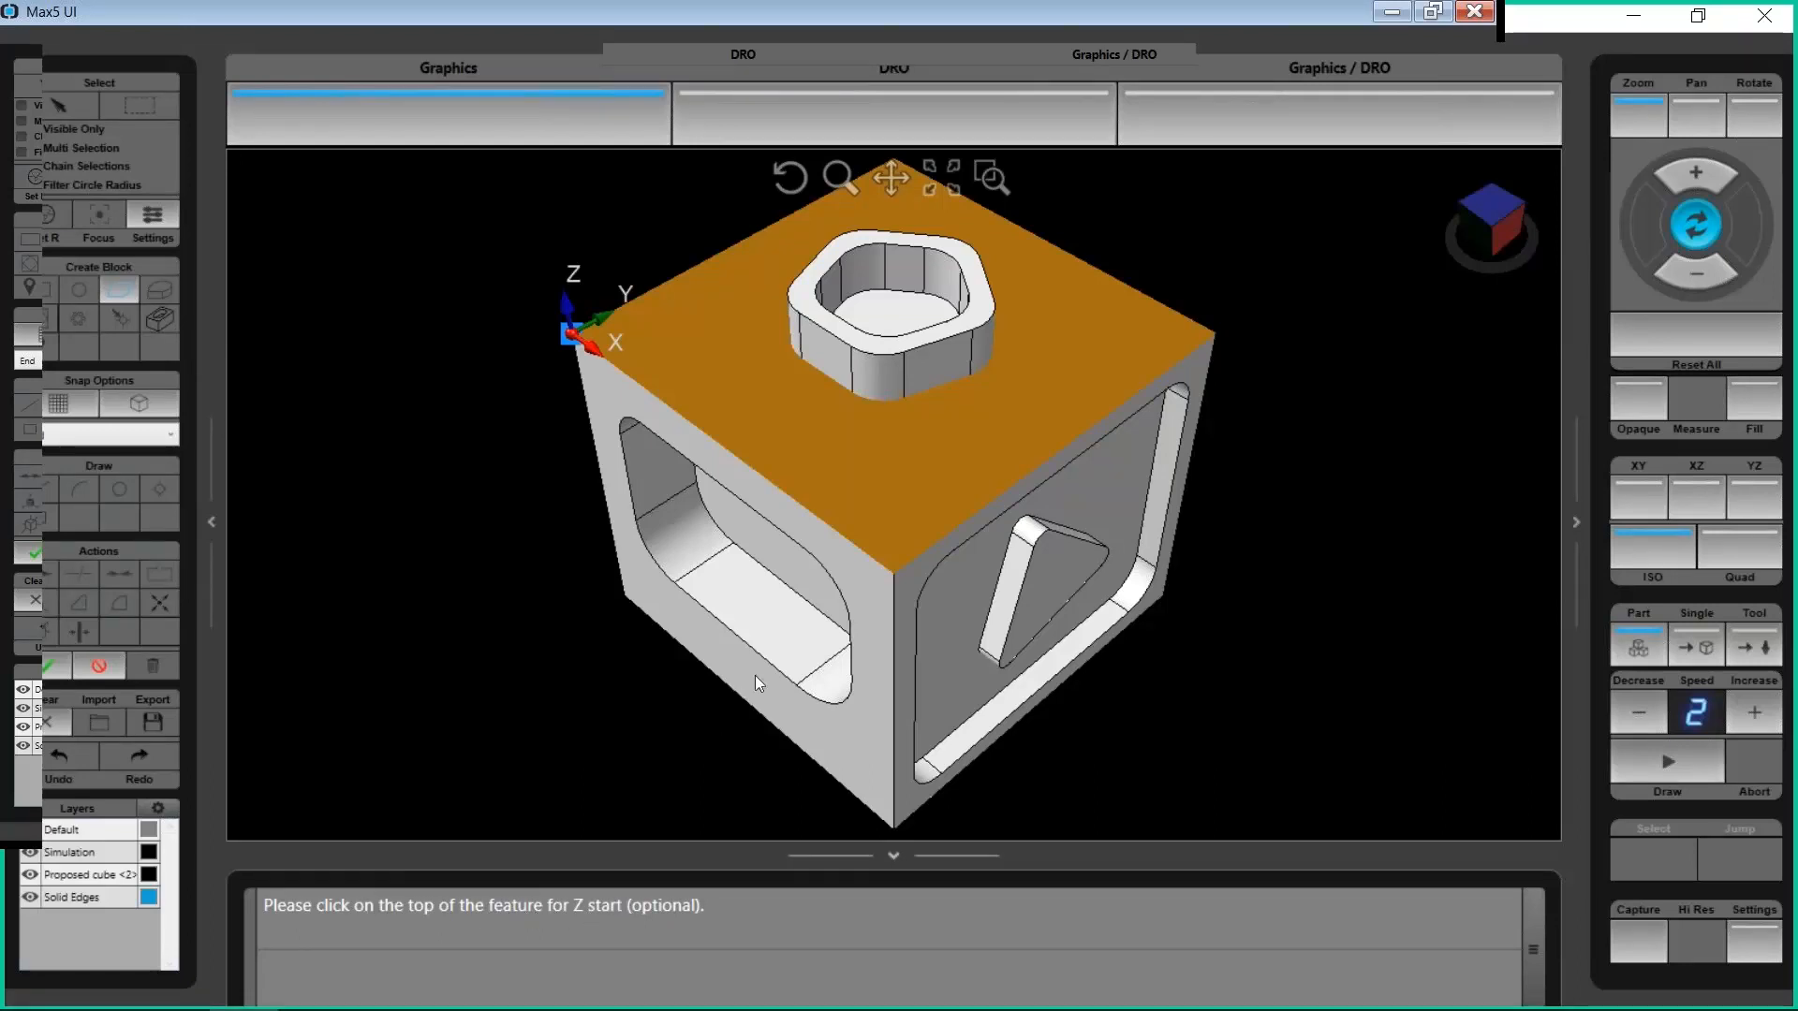
click(880, 342)
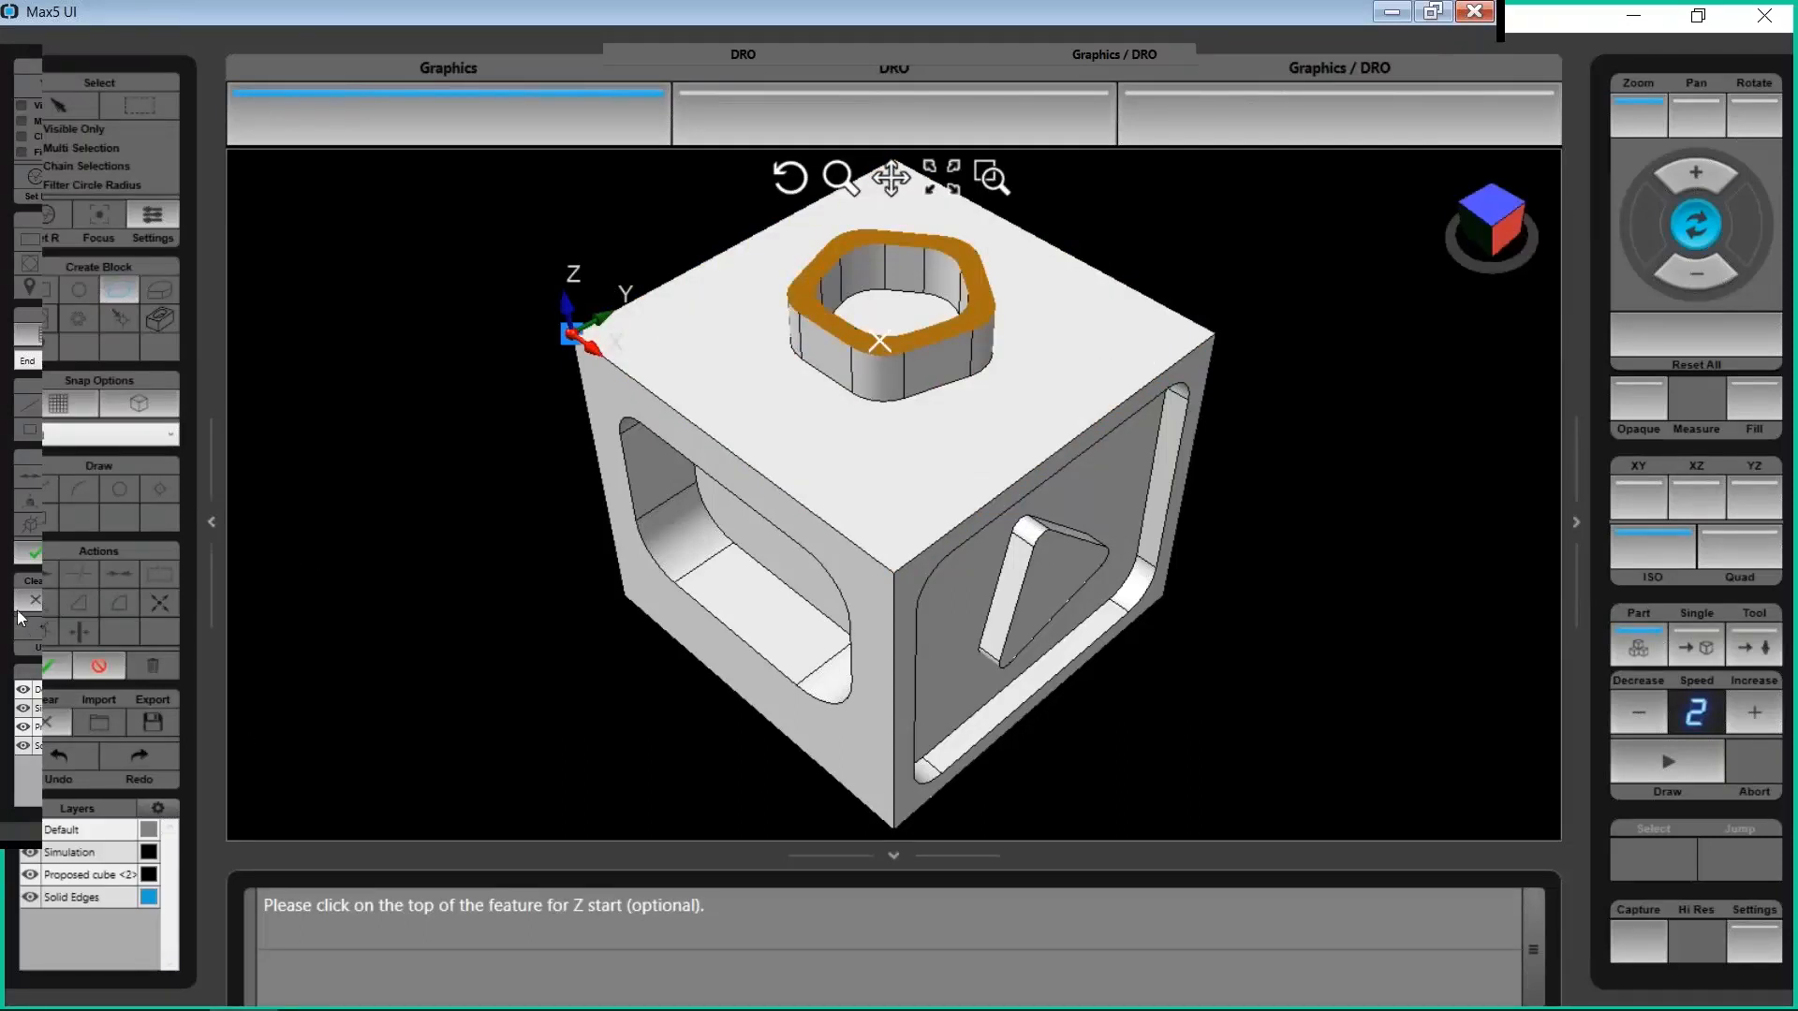
click(42, 671)
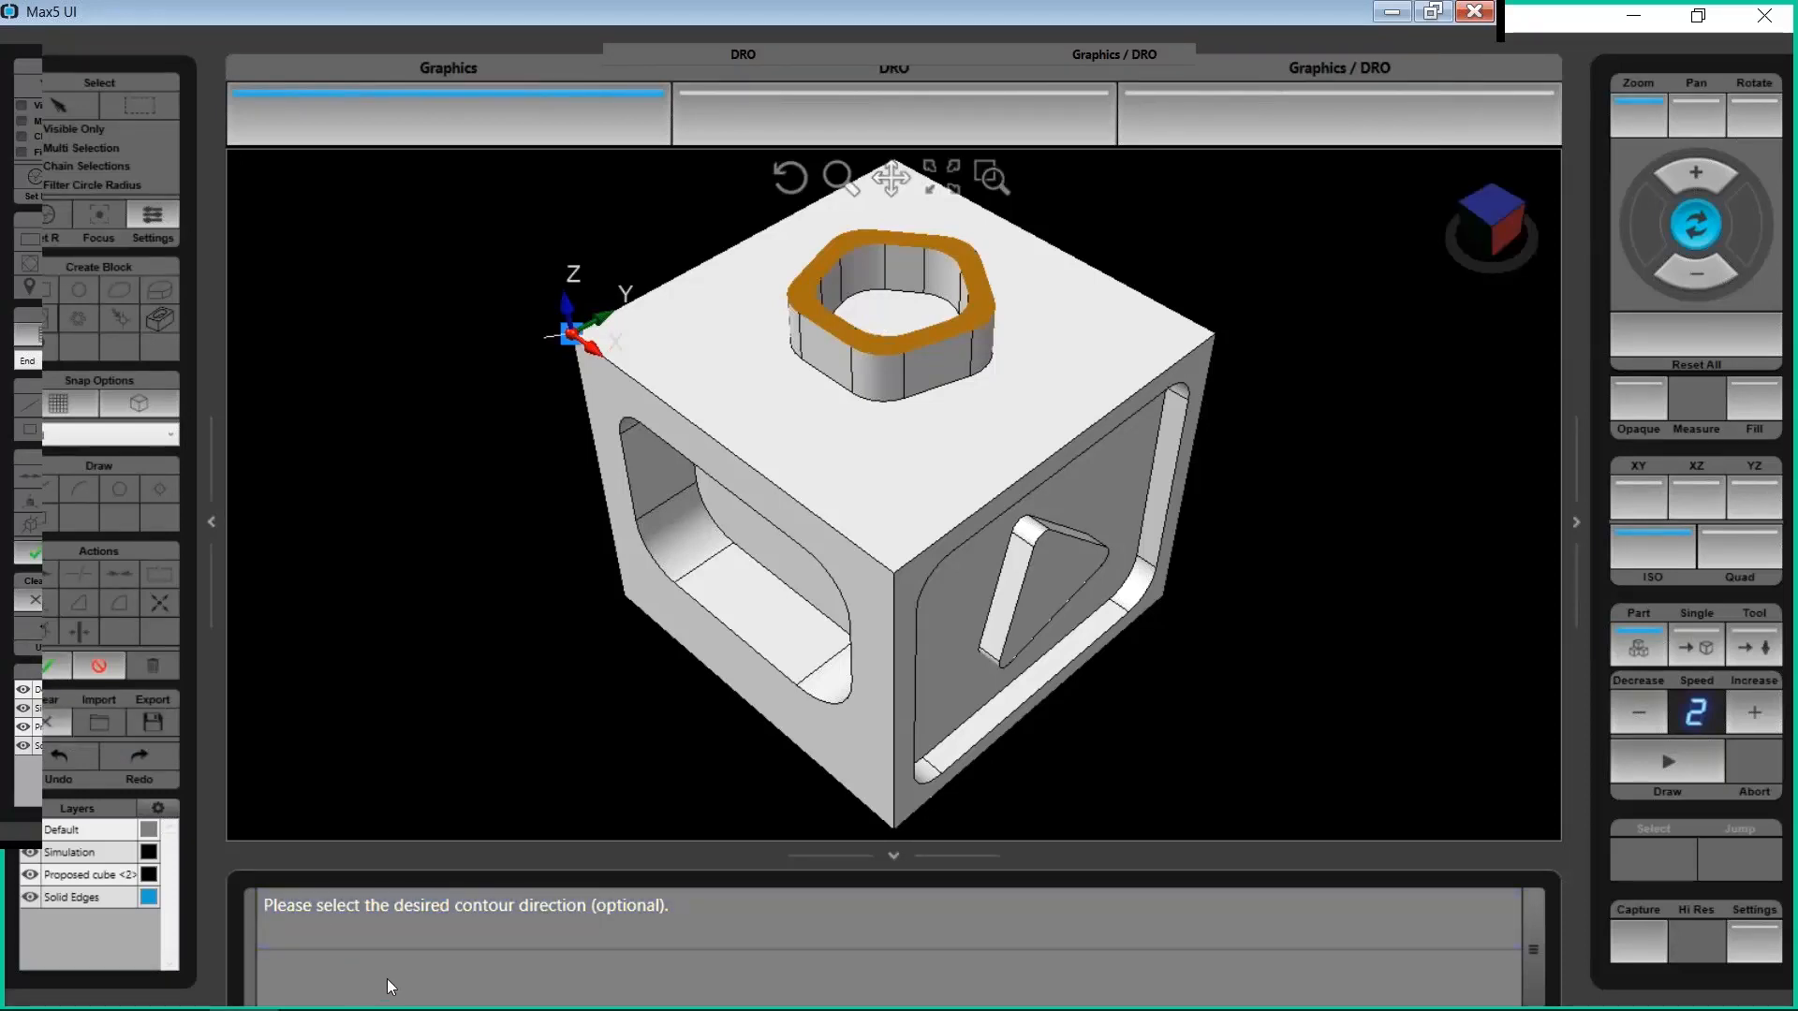
Check the contour direction in XY and isometric views, accept it, and acknowledge the block import in WinMax Mill
click(1643, 492)
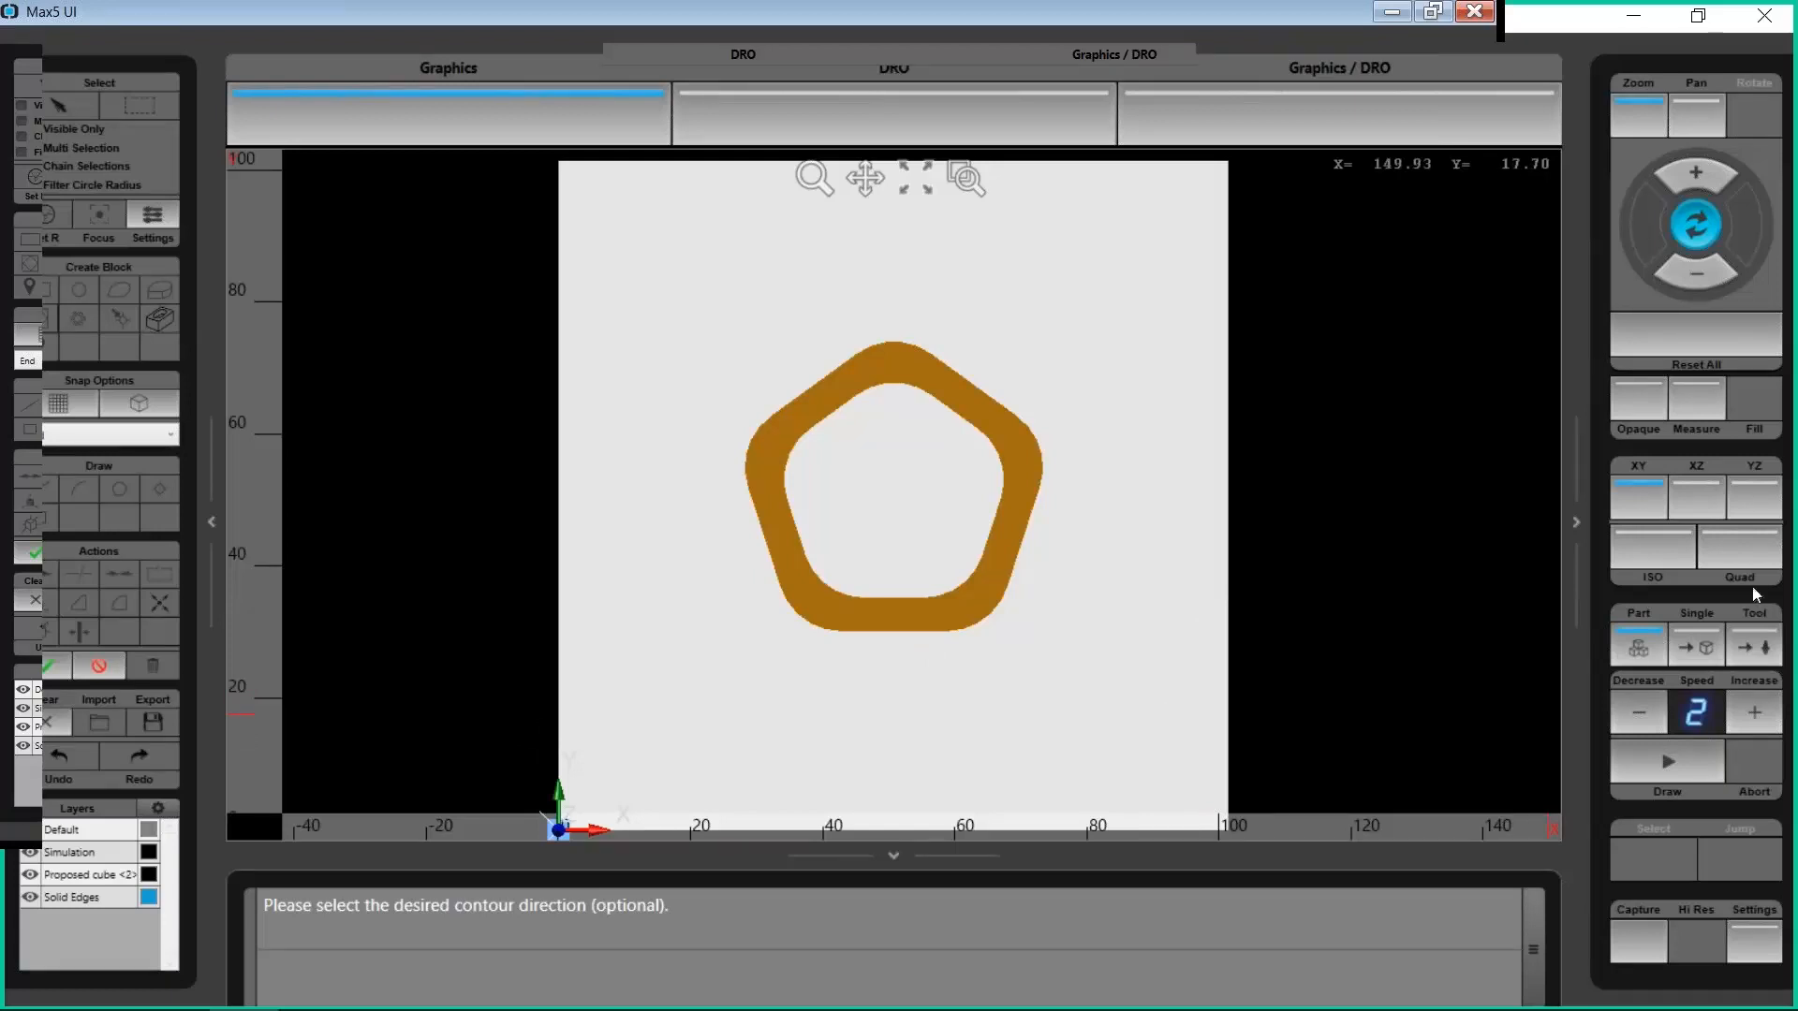
click(1676, 543)
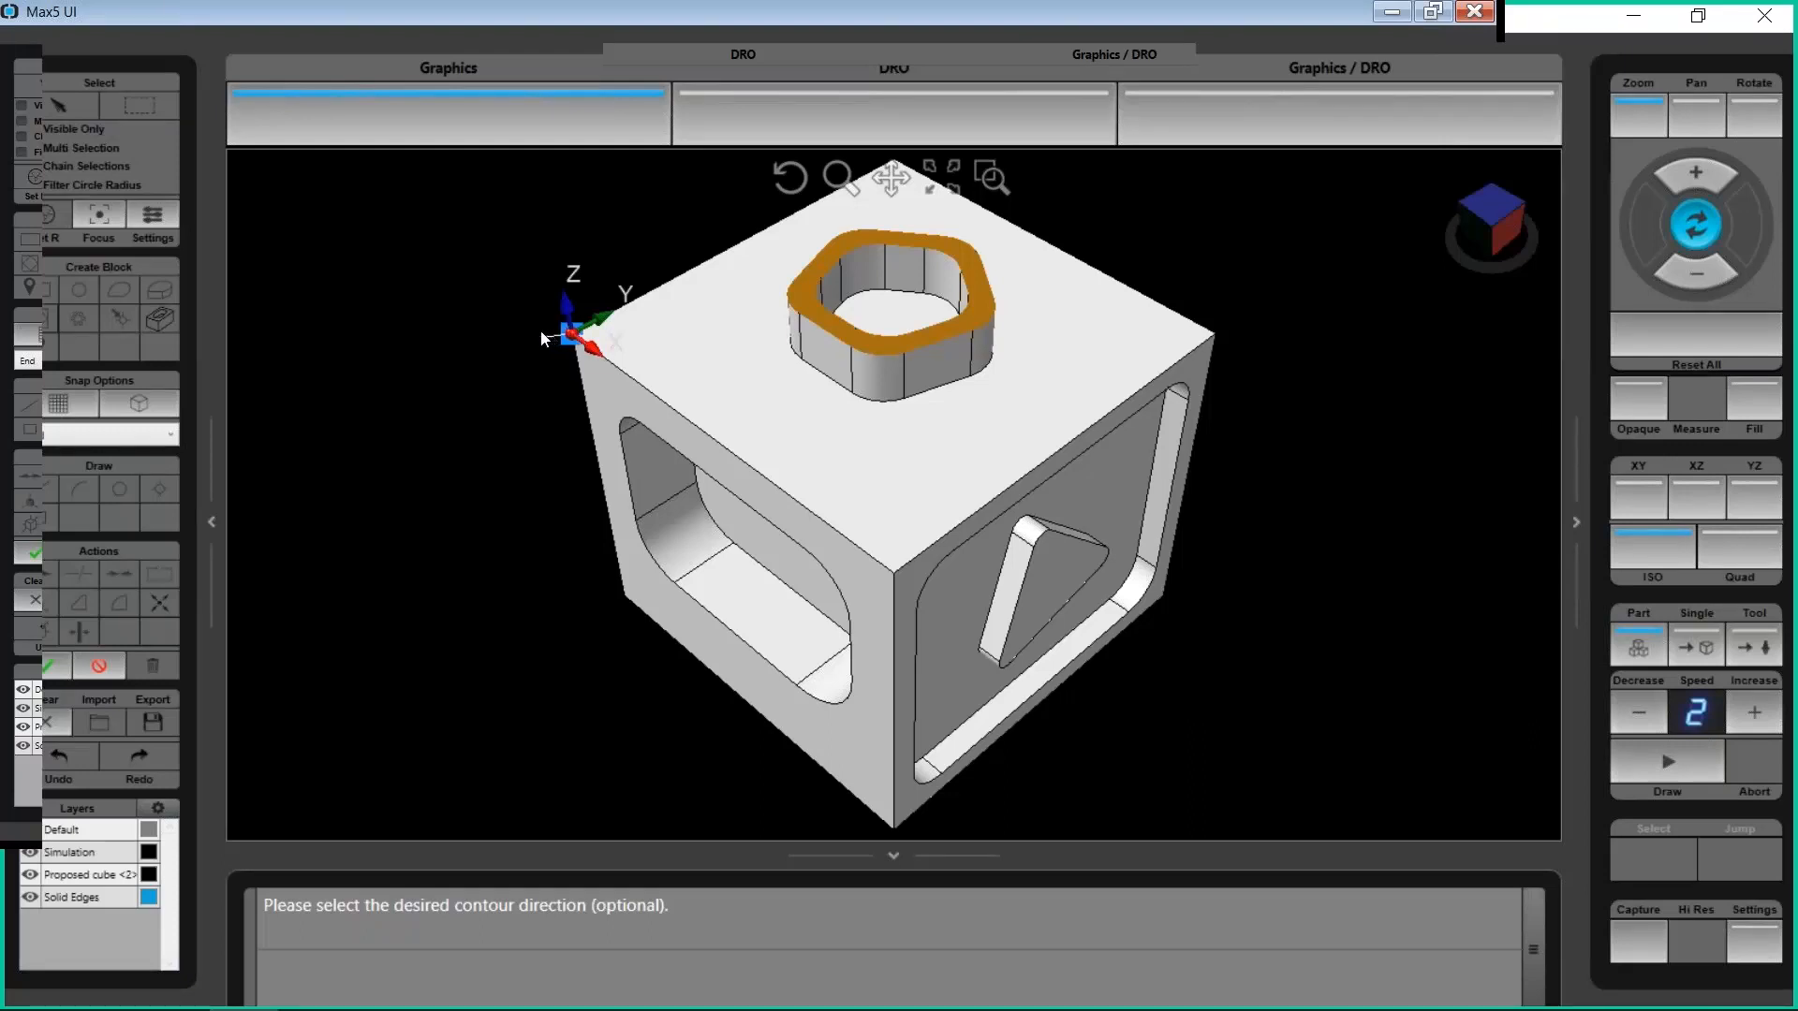
click(37, 822)
click(38, 660)
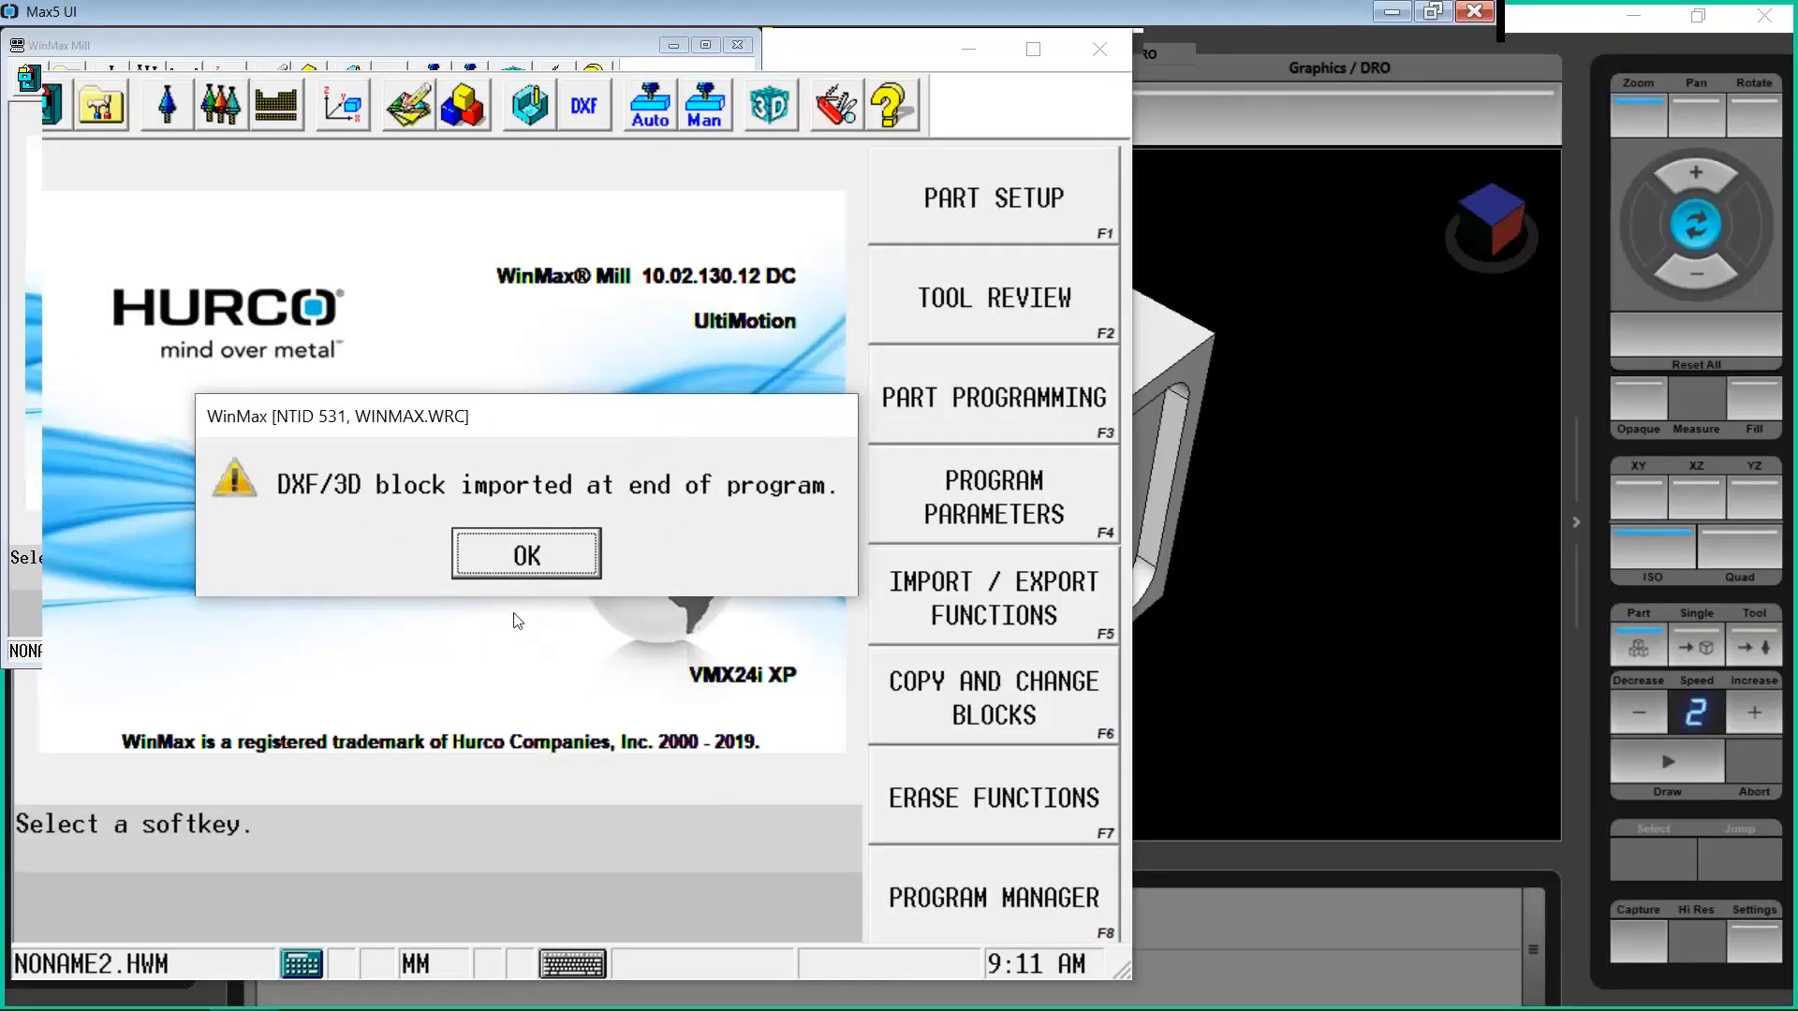
click(527, 559)
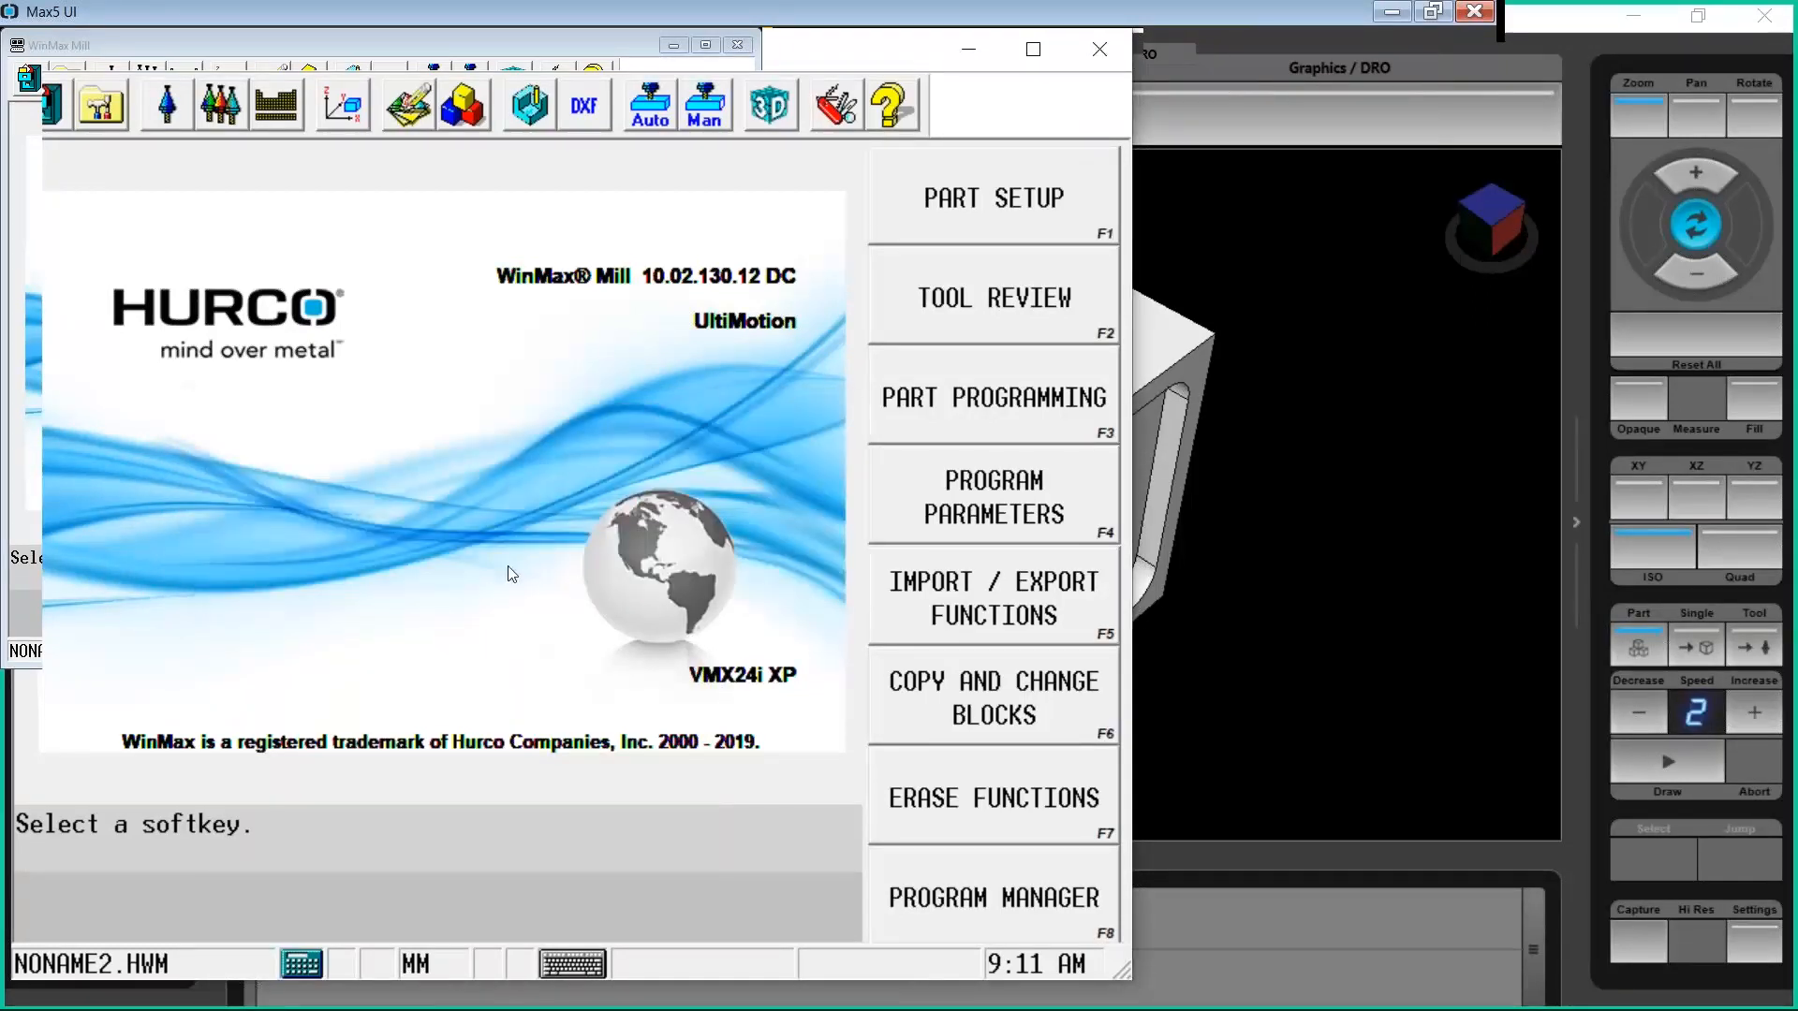
Review the sub blocks of the imported pocket boundary and pocket island contours in the program review screen
click(463, 105)
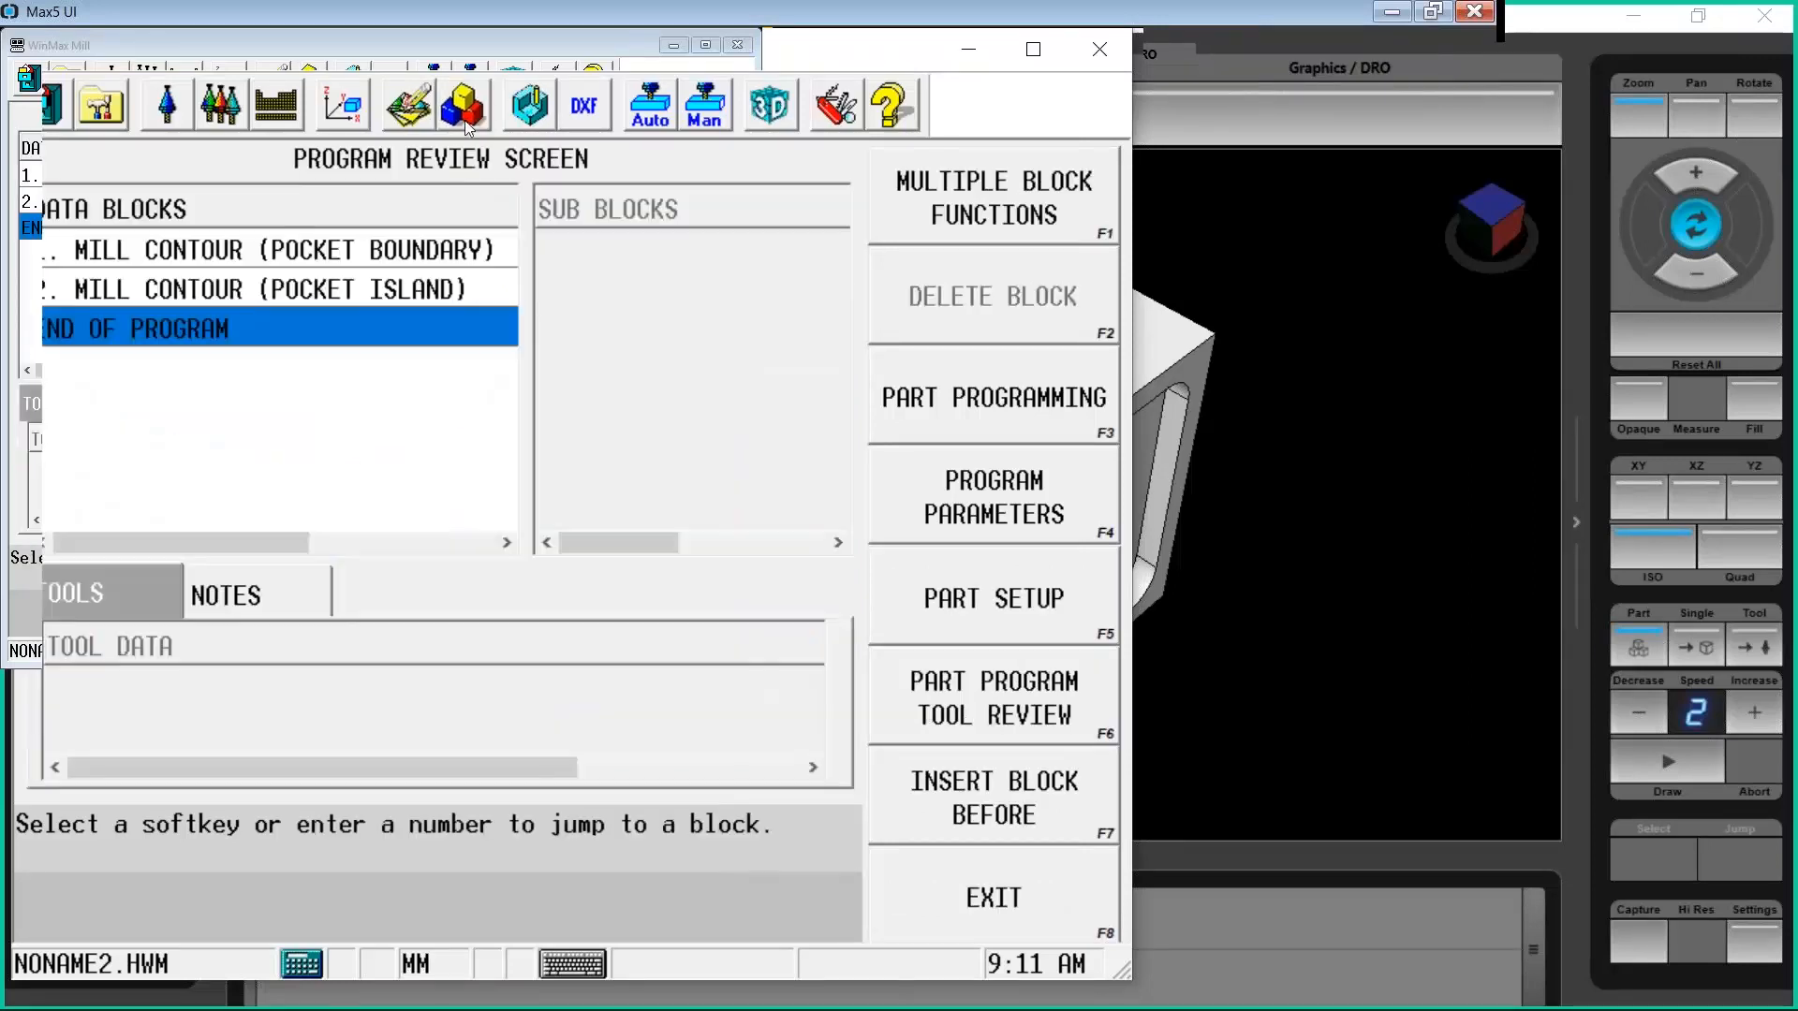
click(437, 246)
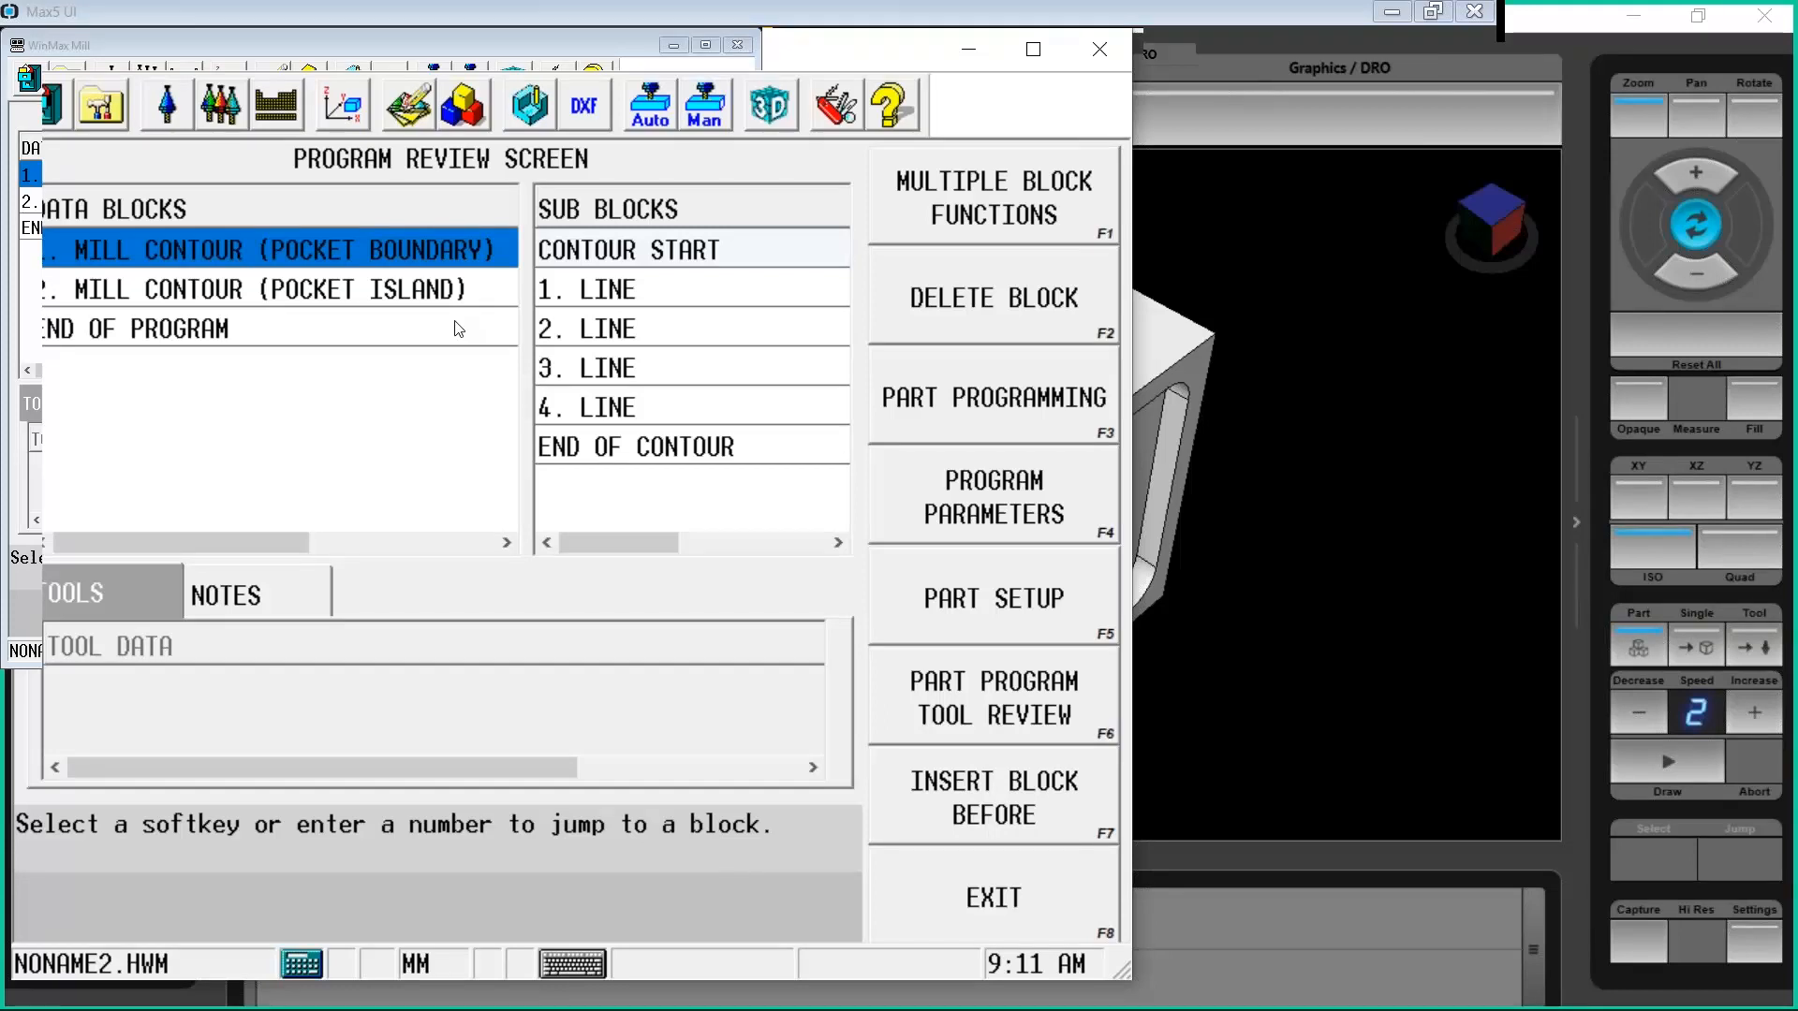
key(Down)
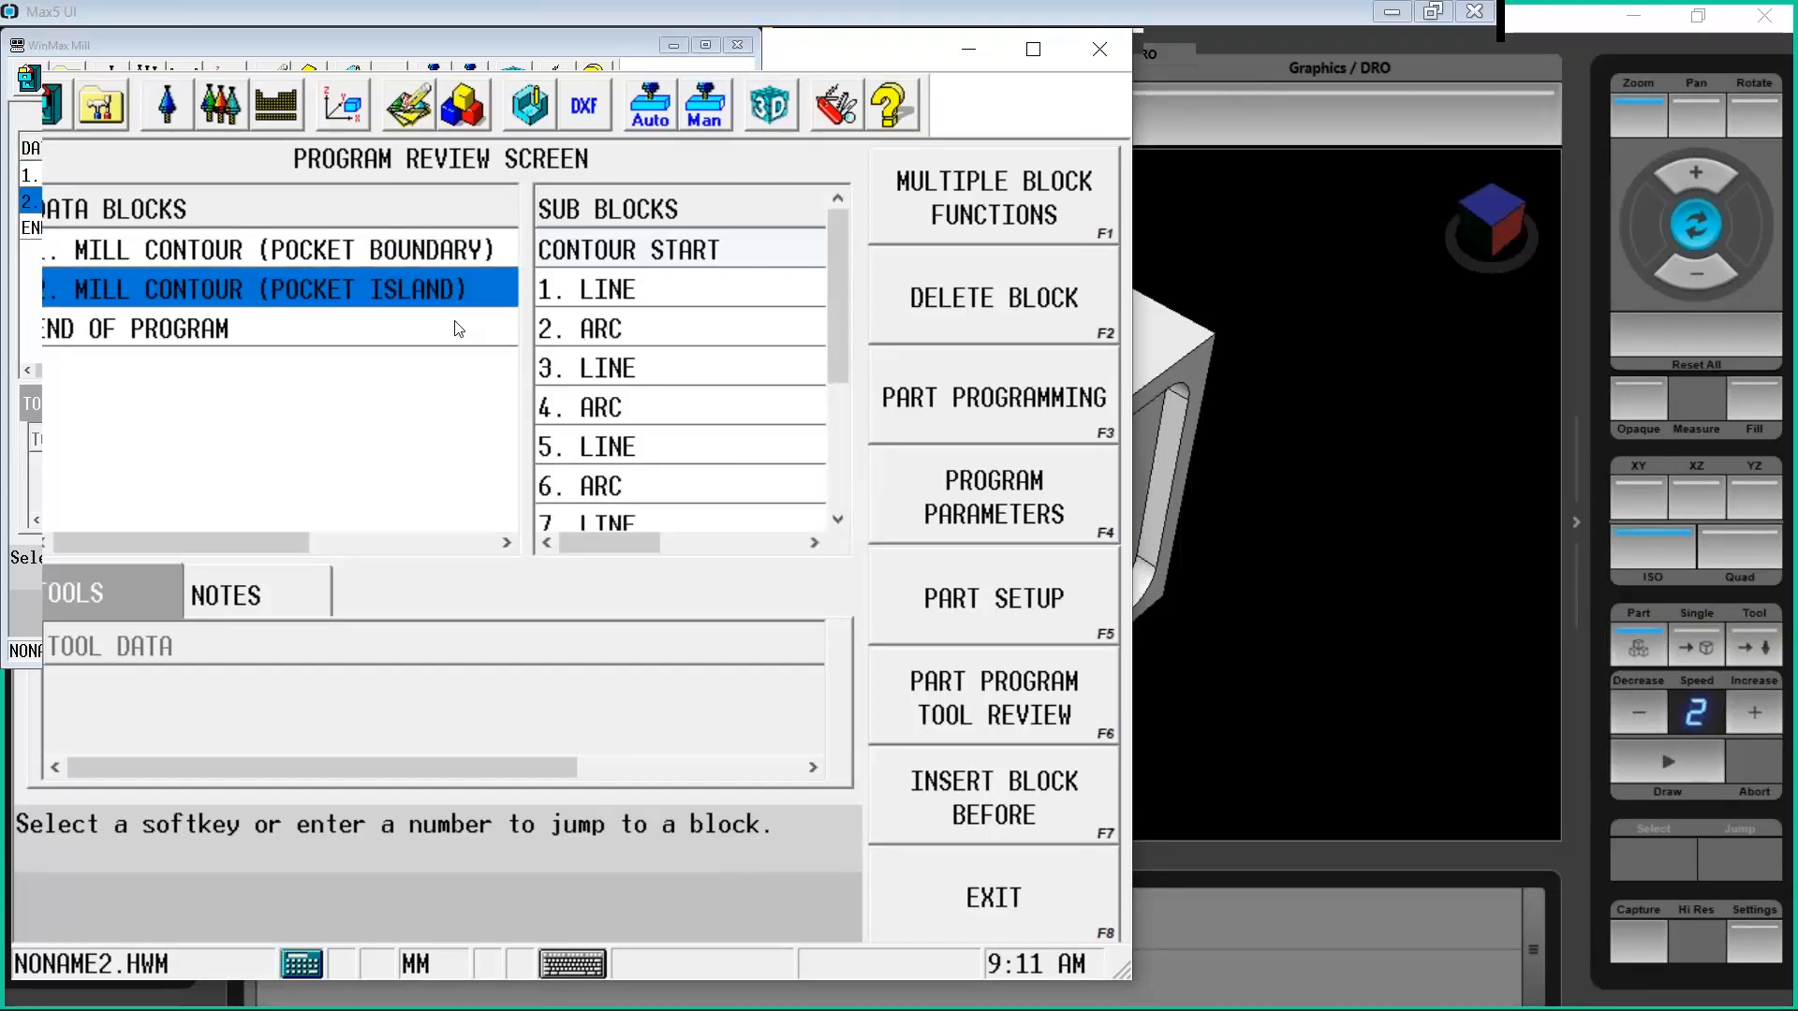
key(Up)
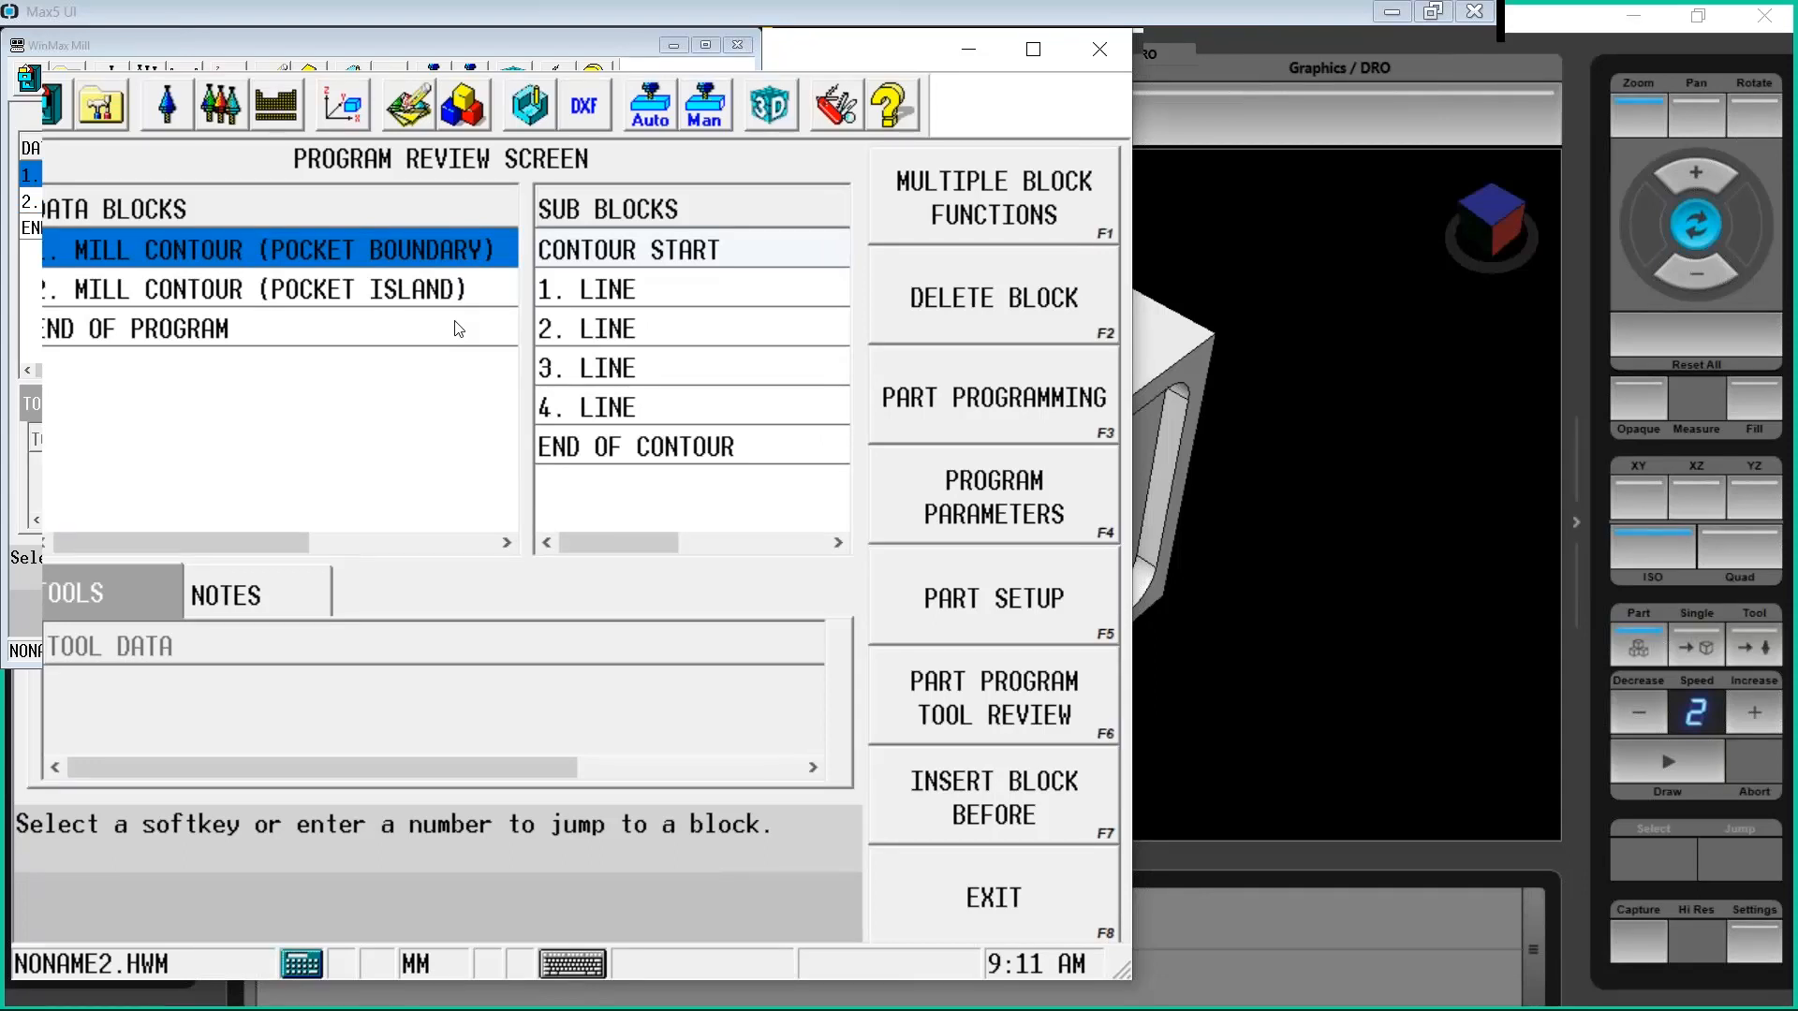
key(Down)
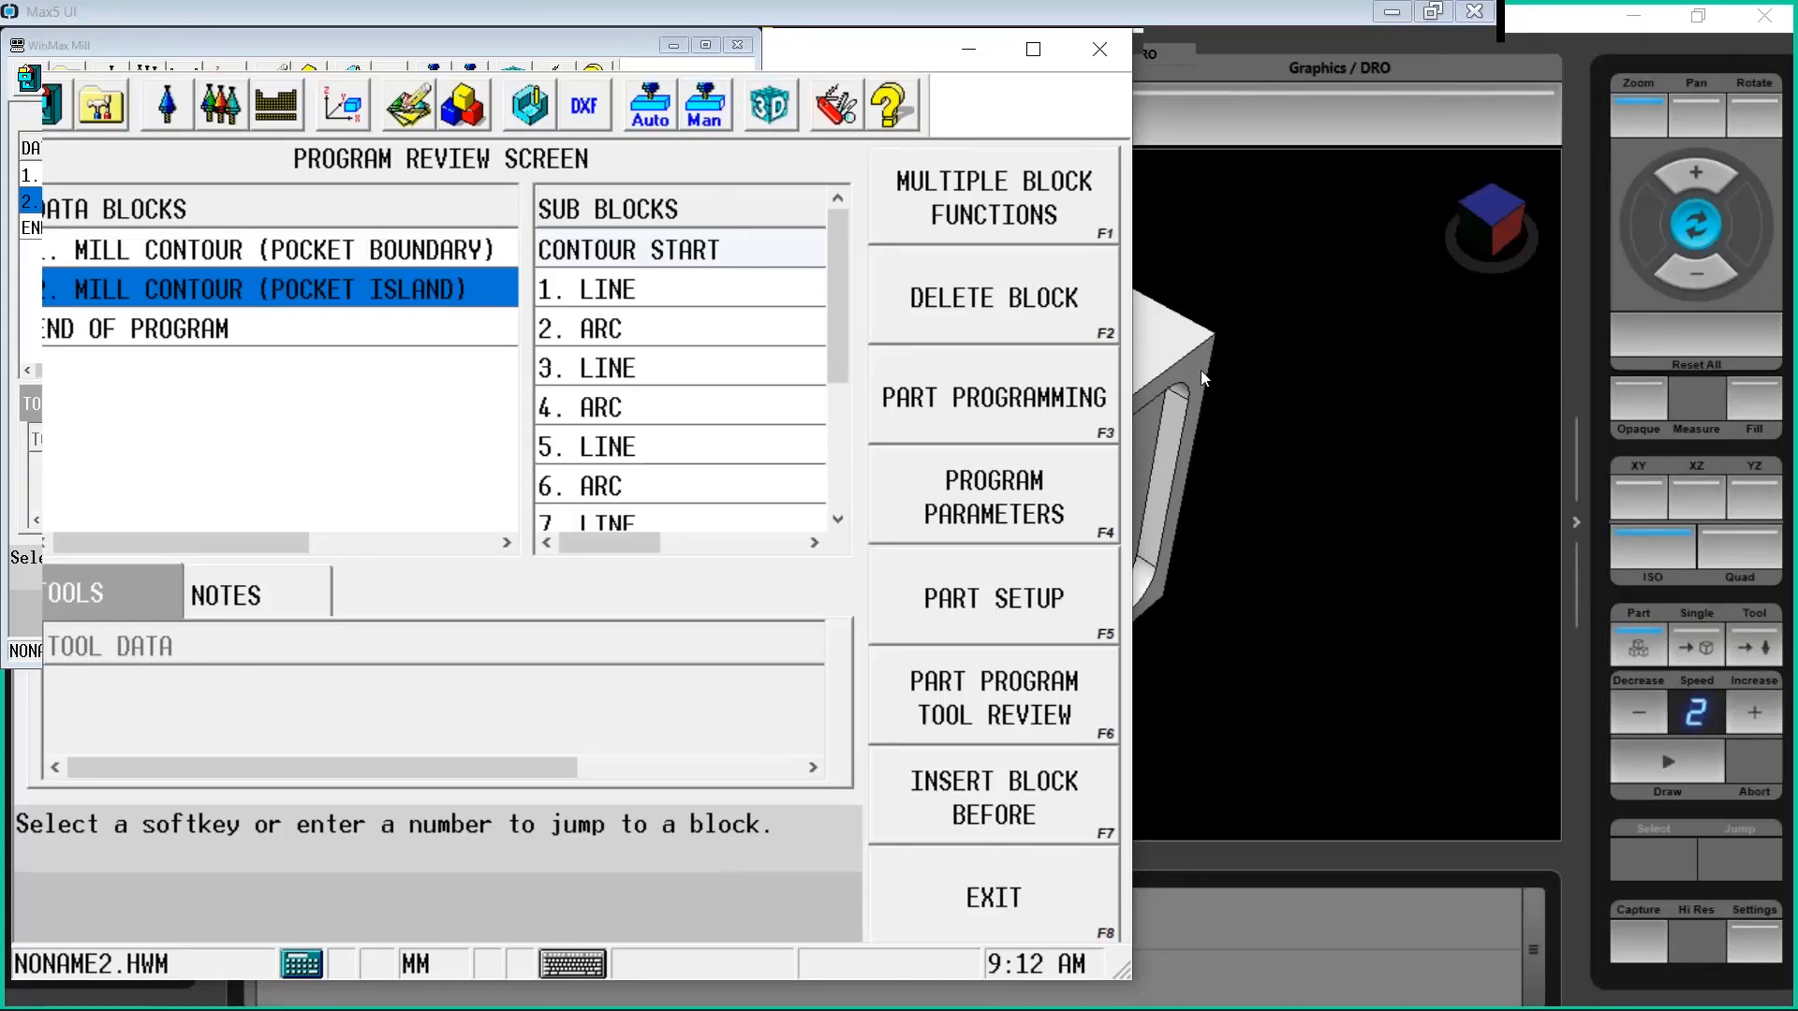
Open the pocket boundary contour block and assign tool 1, the 15.875 mm end mill, for roughing
click(356, 251)
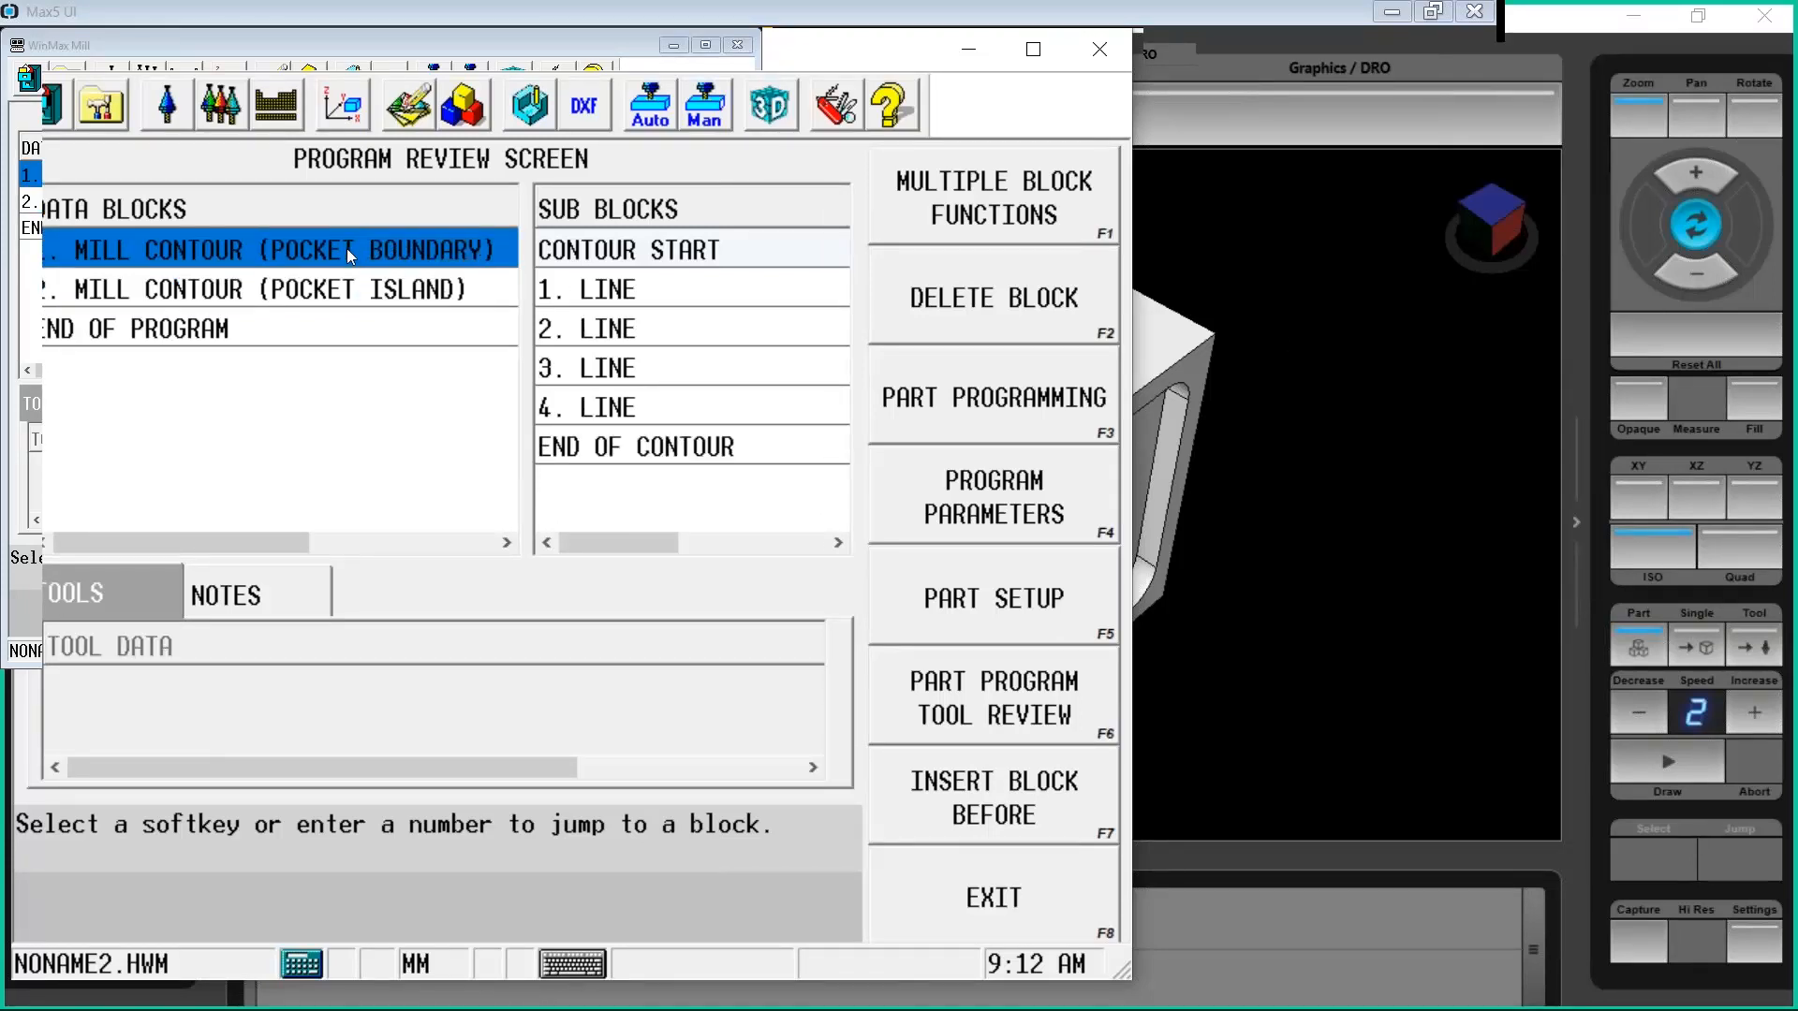
double_click(345, 249)
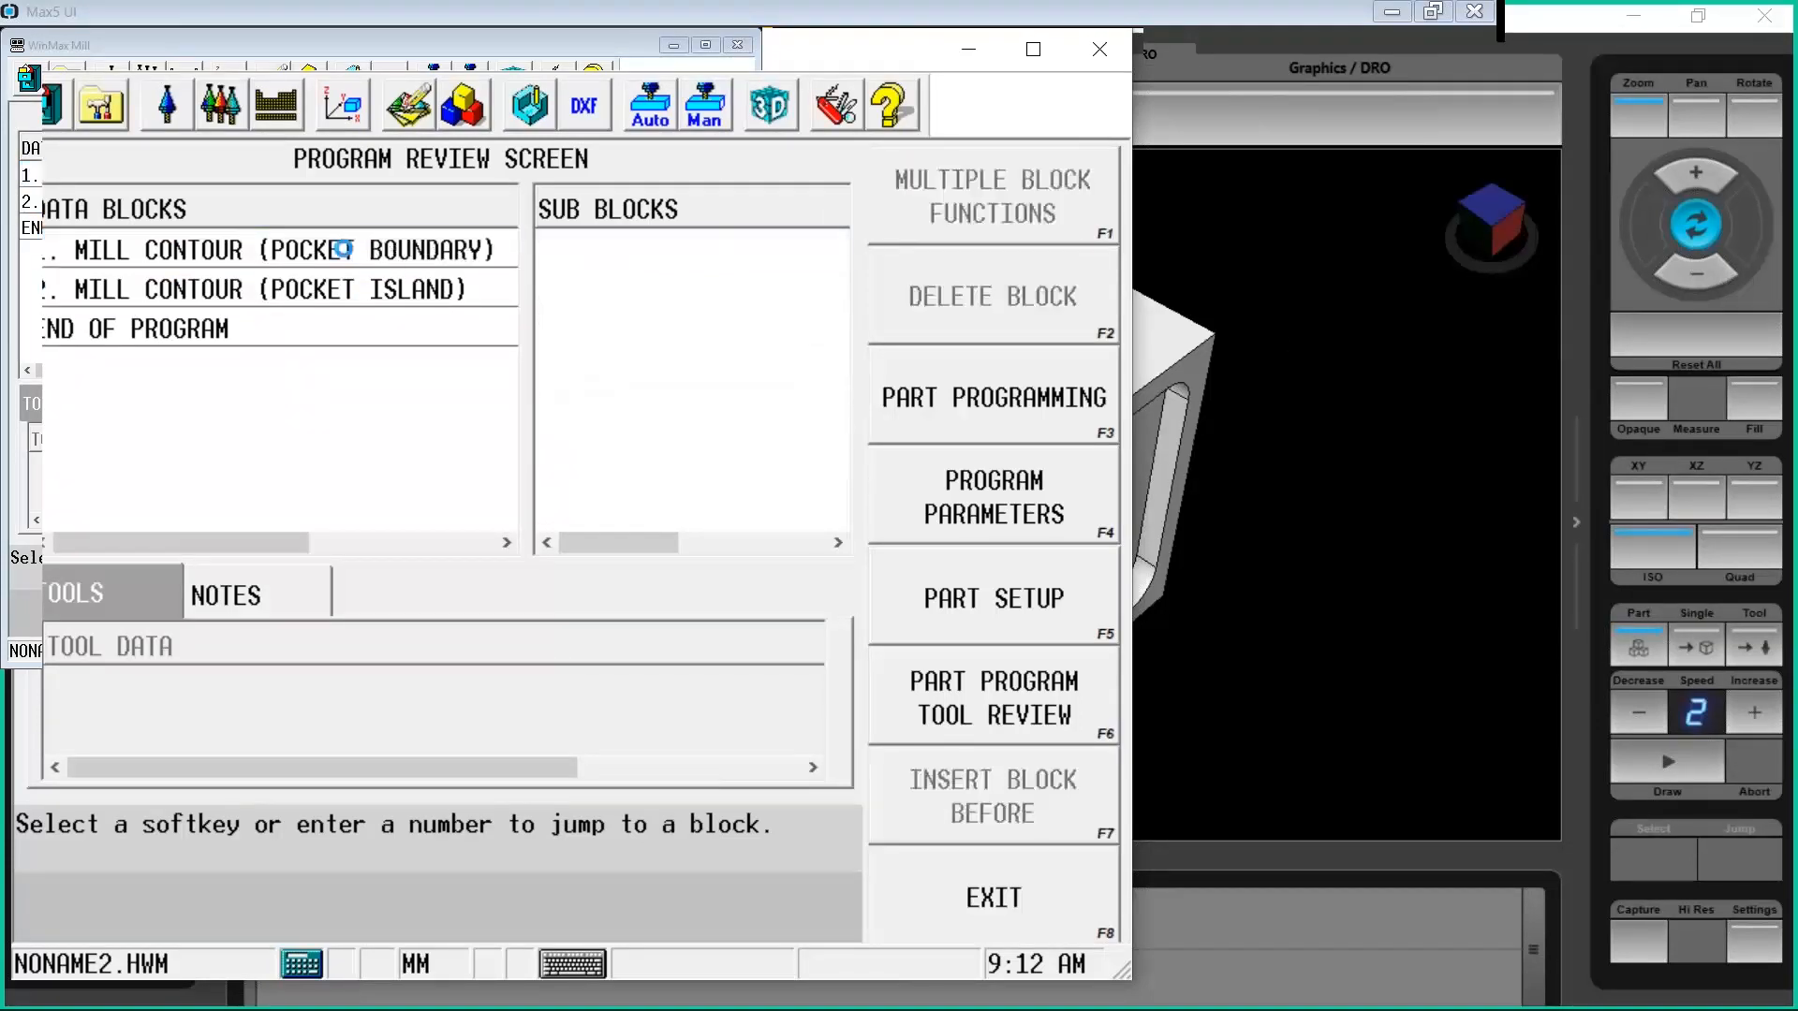
click(505, 597)
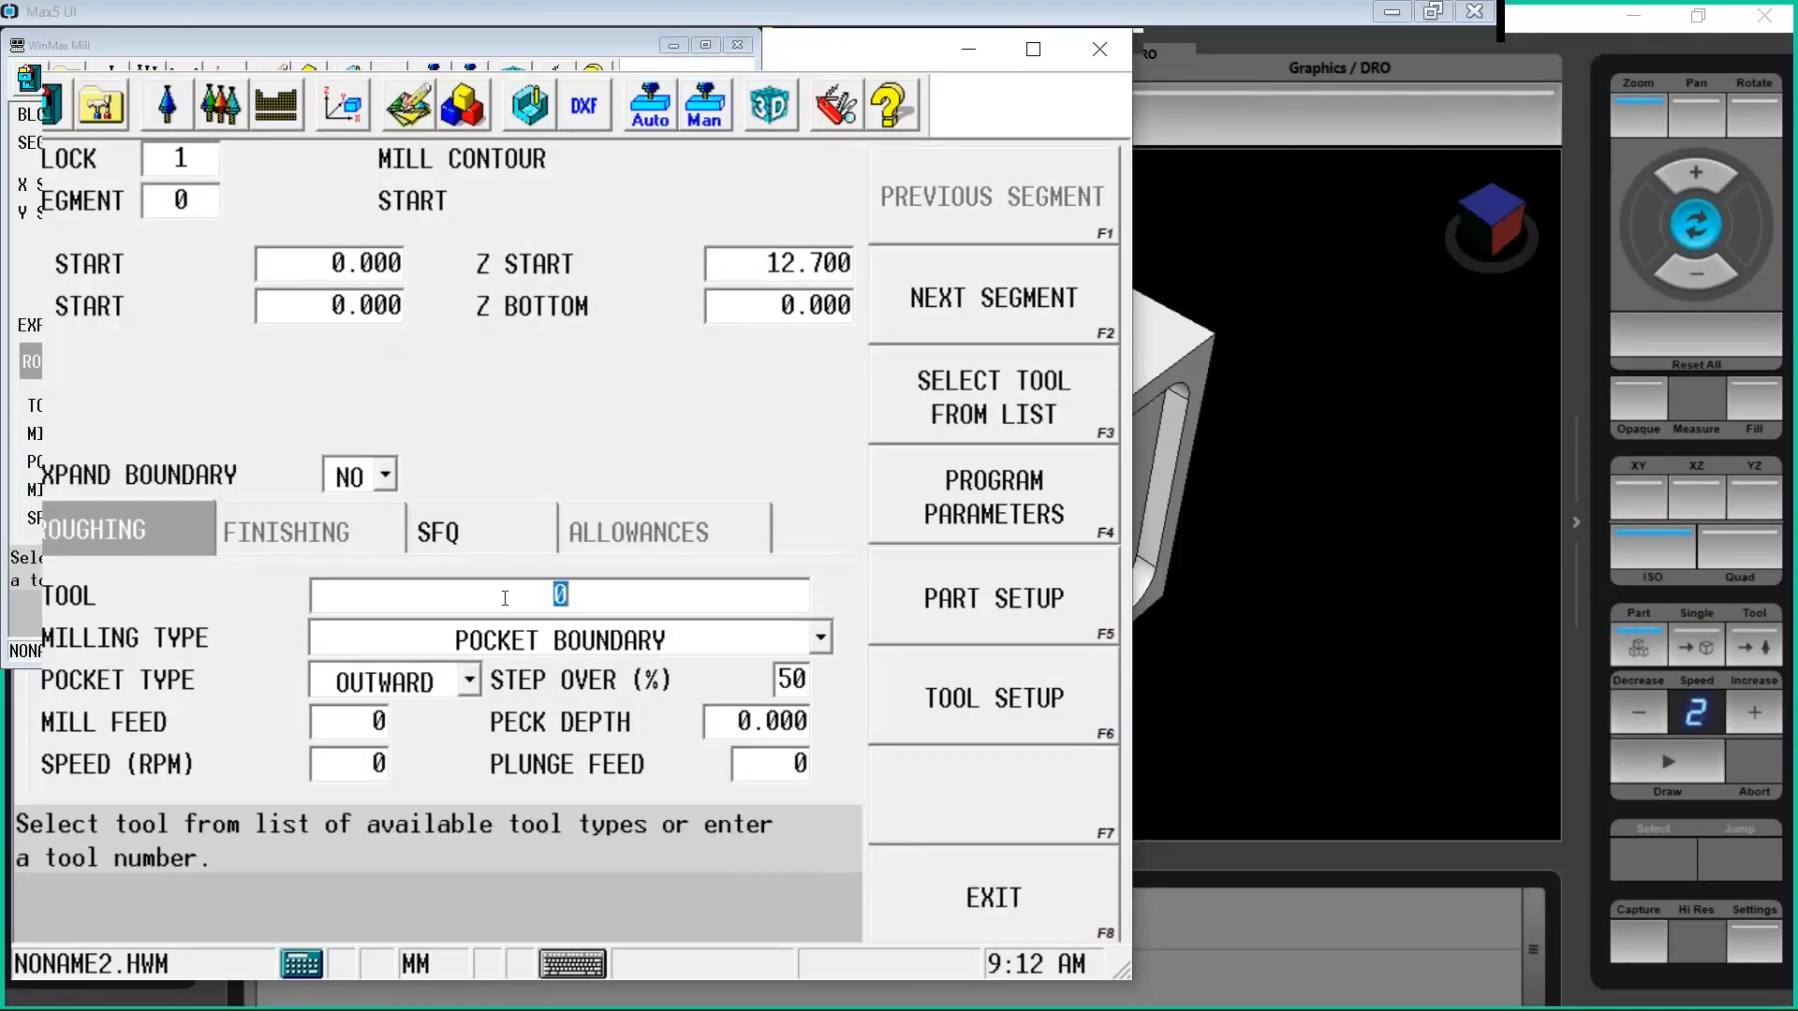
text(1)
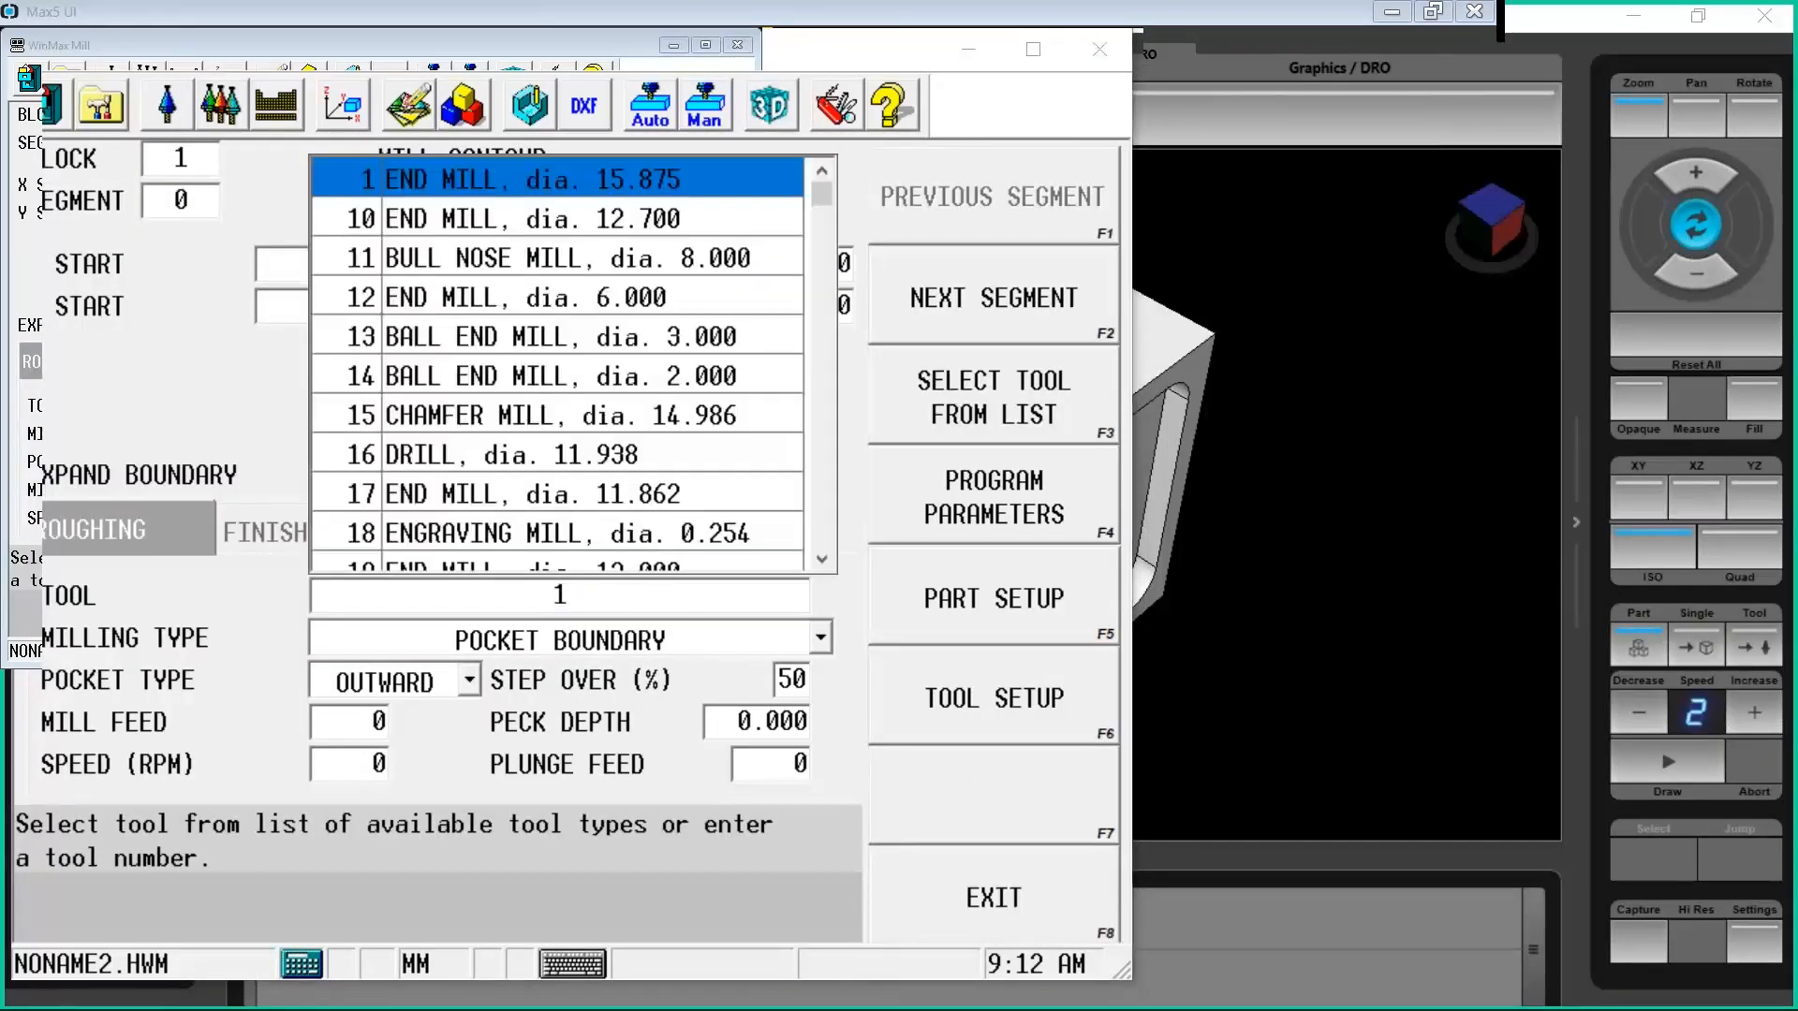
key(Return)
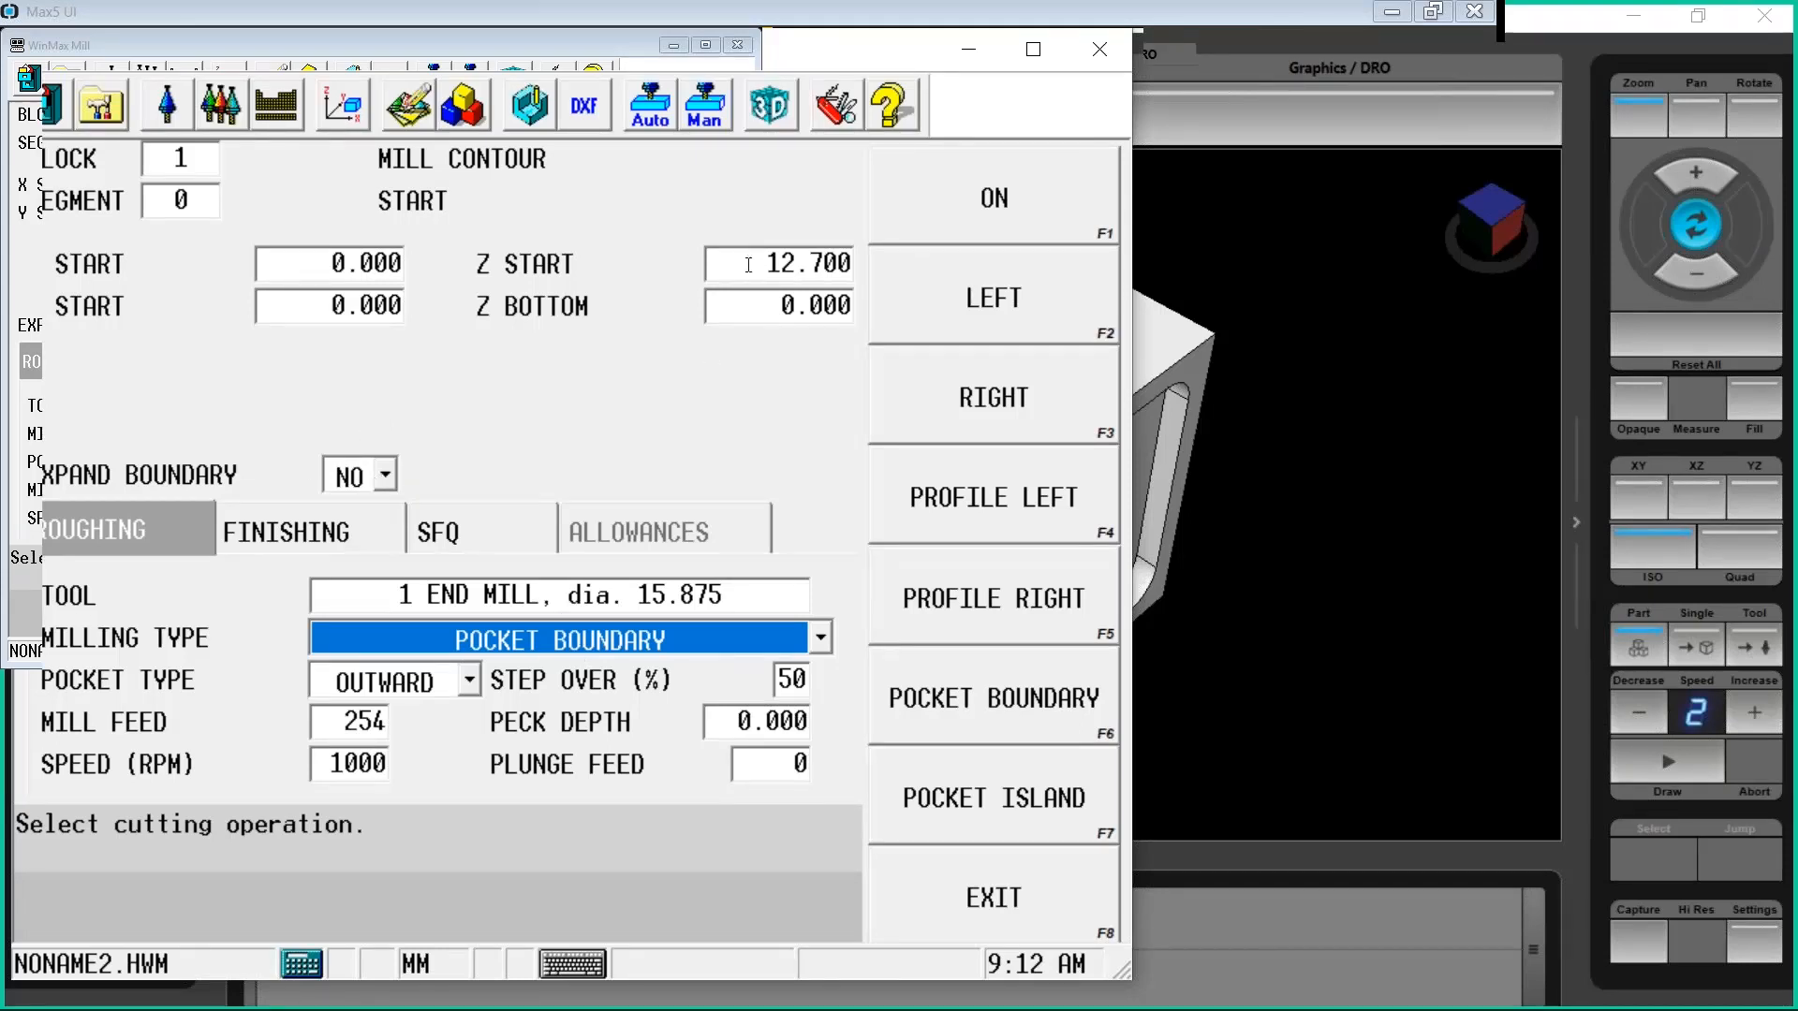
Inspect the pocket boundary's Z Bottom and Z Start fields, and return to the cube in the Max5 UI window
click(758, 301)
click(766, 269)
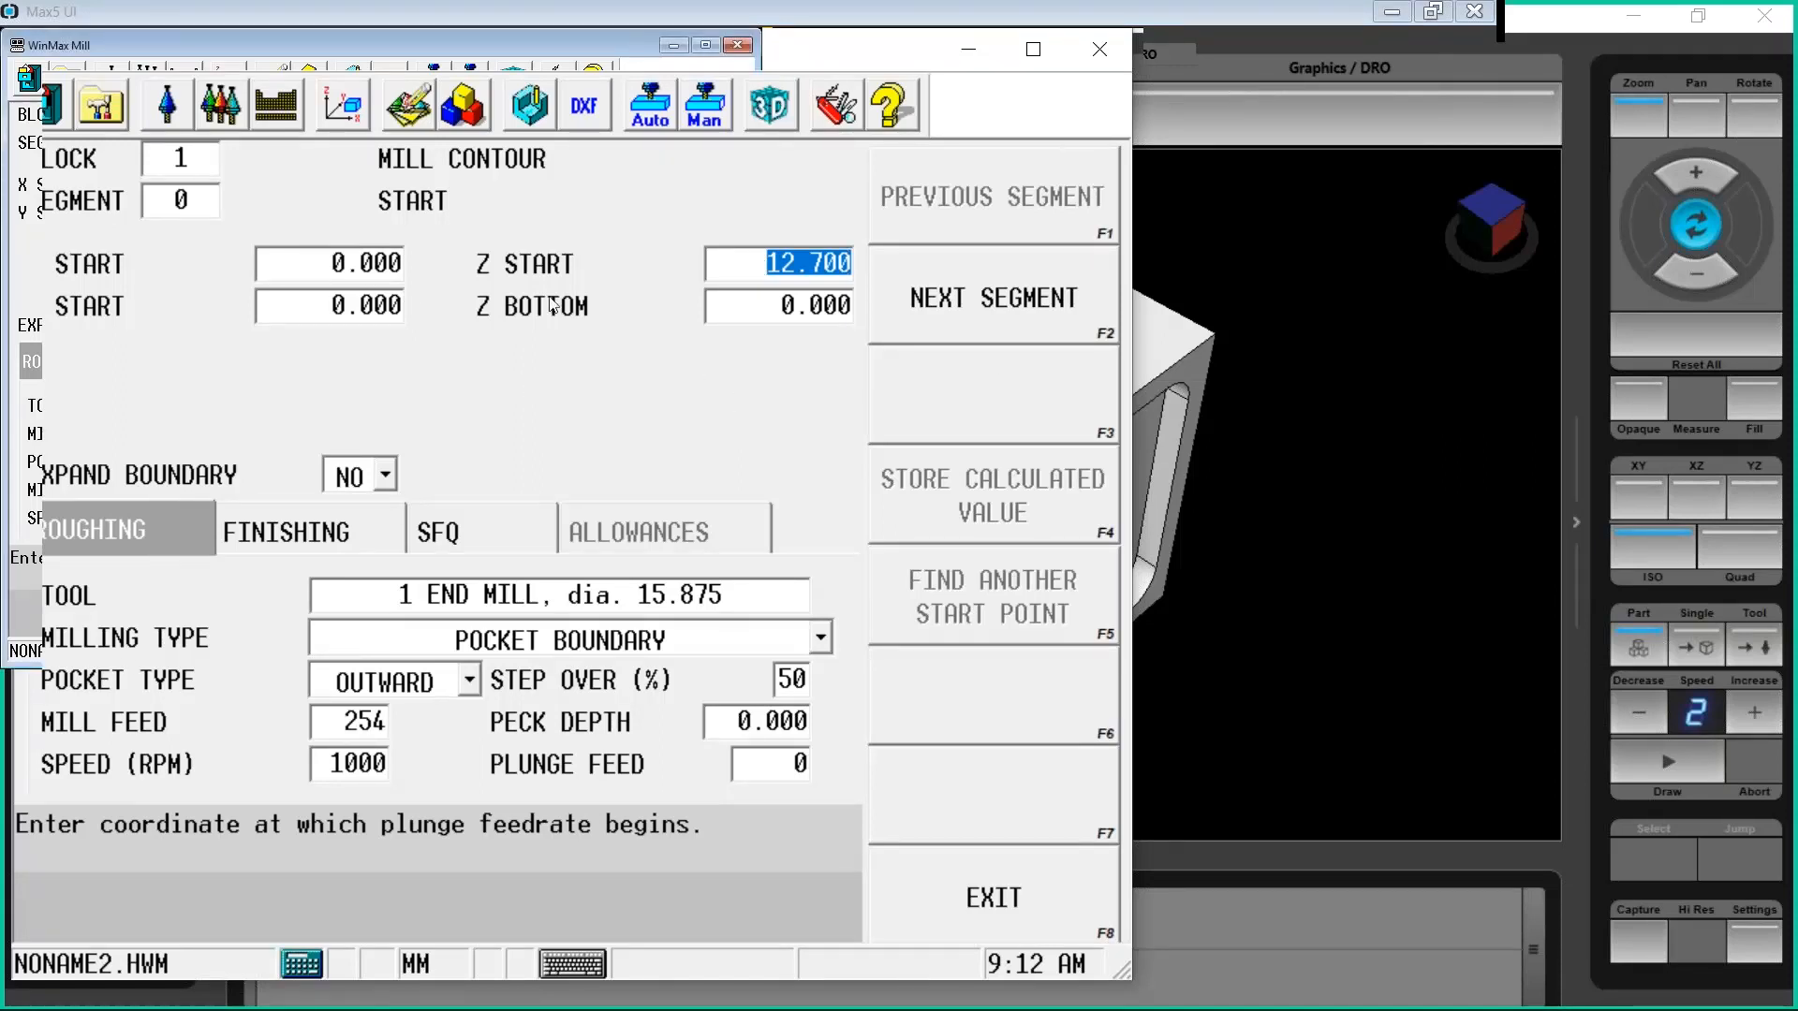
click(1308, 518)
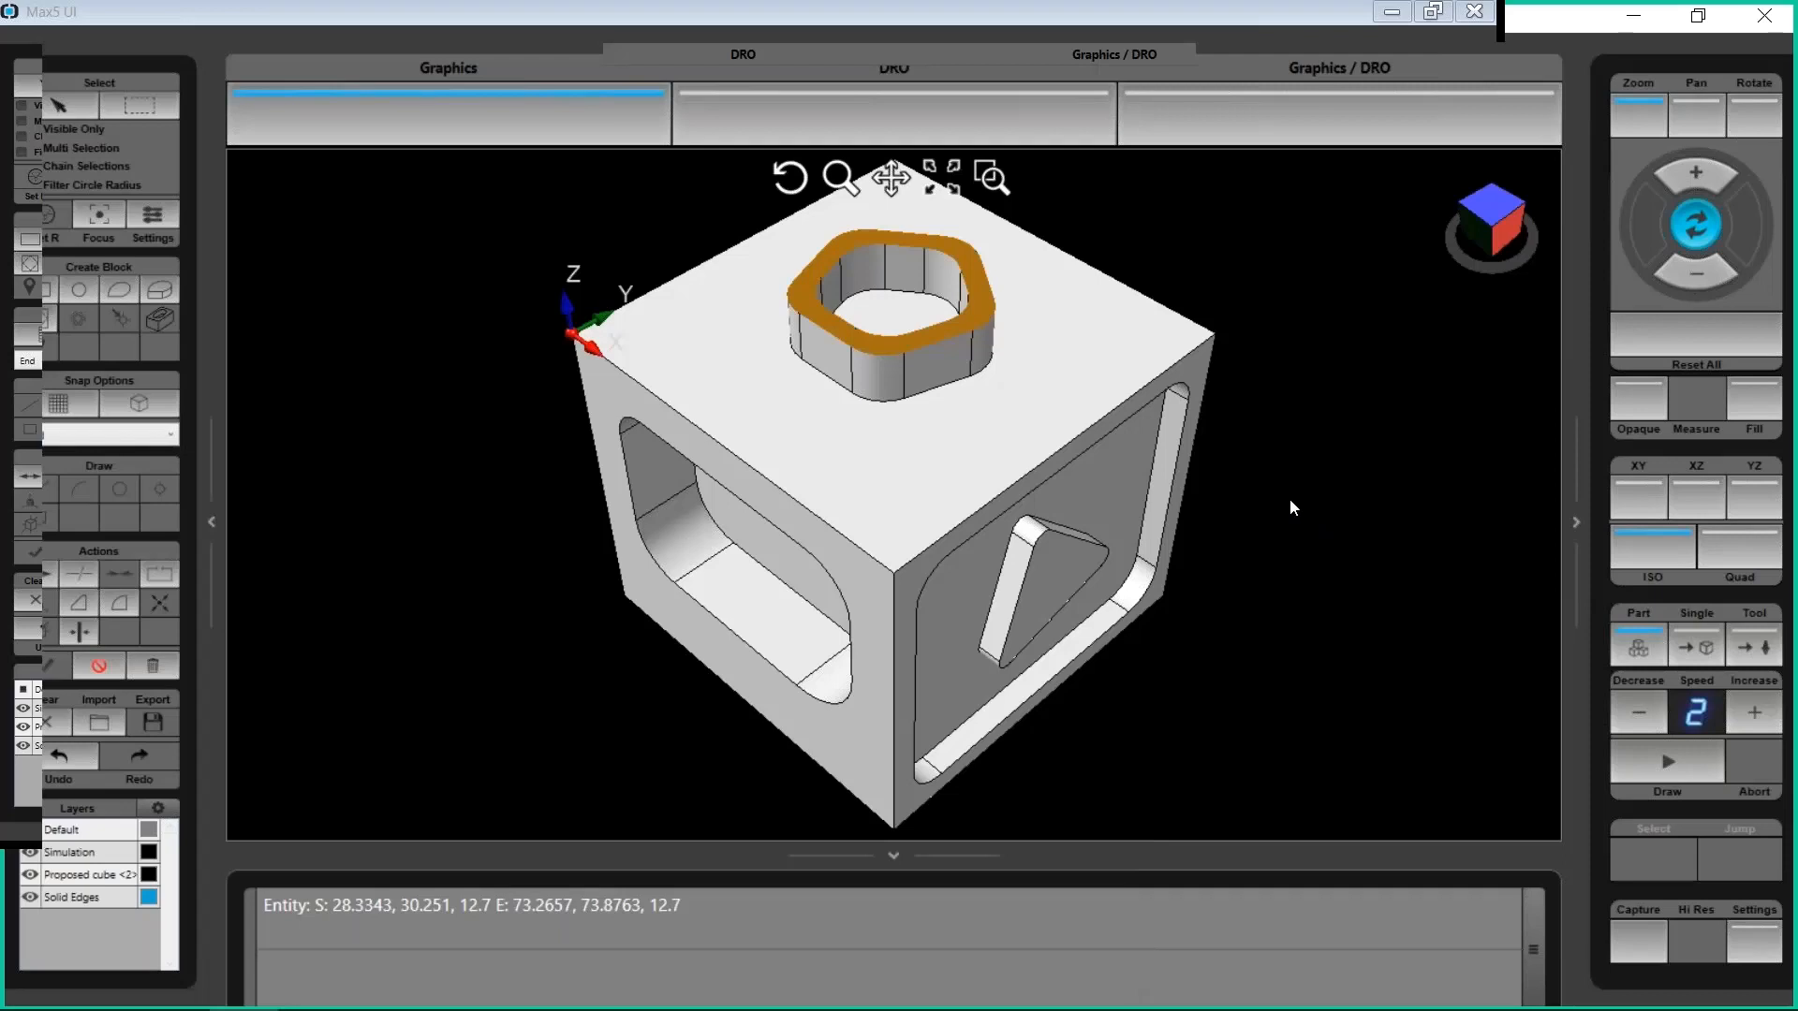
Run the pocket toolpath simulation on the cube and examine the cut around the hexagonal boss from several angles
click(1635, 756)
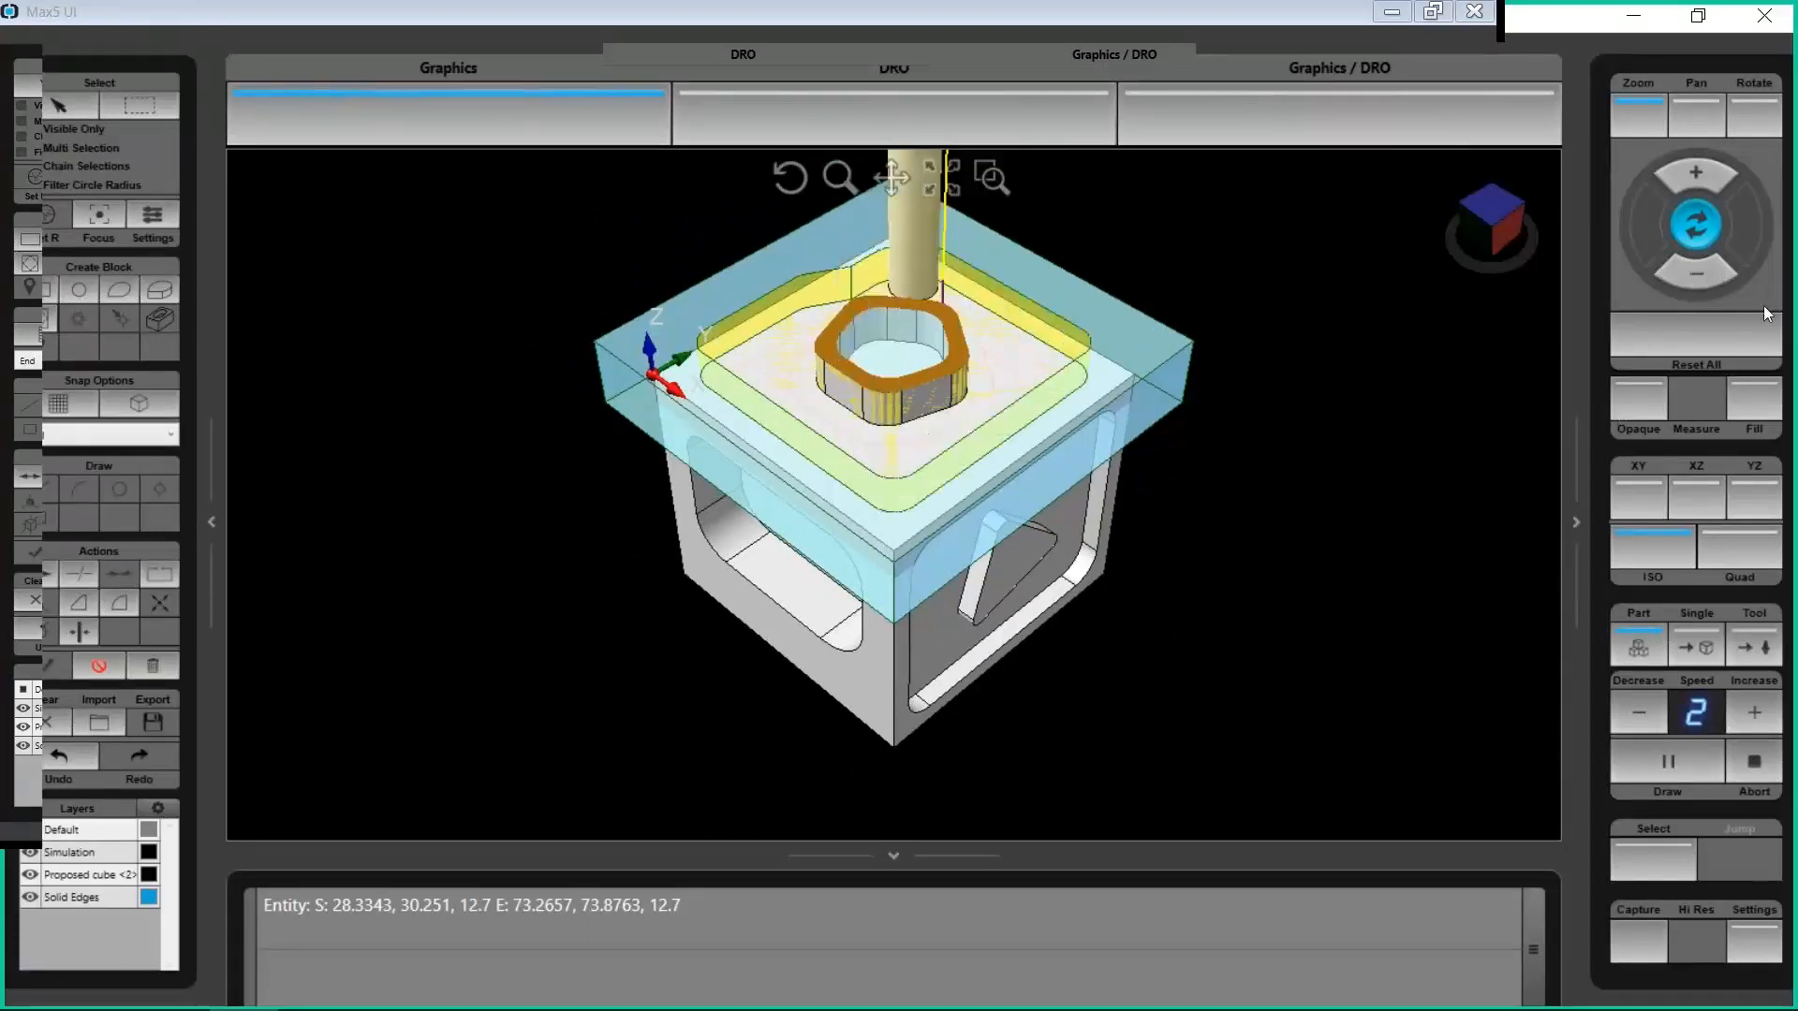
click(1744, 323)
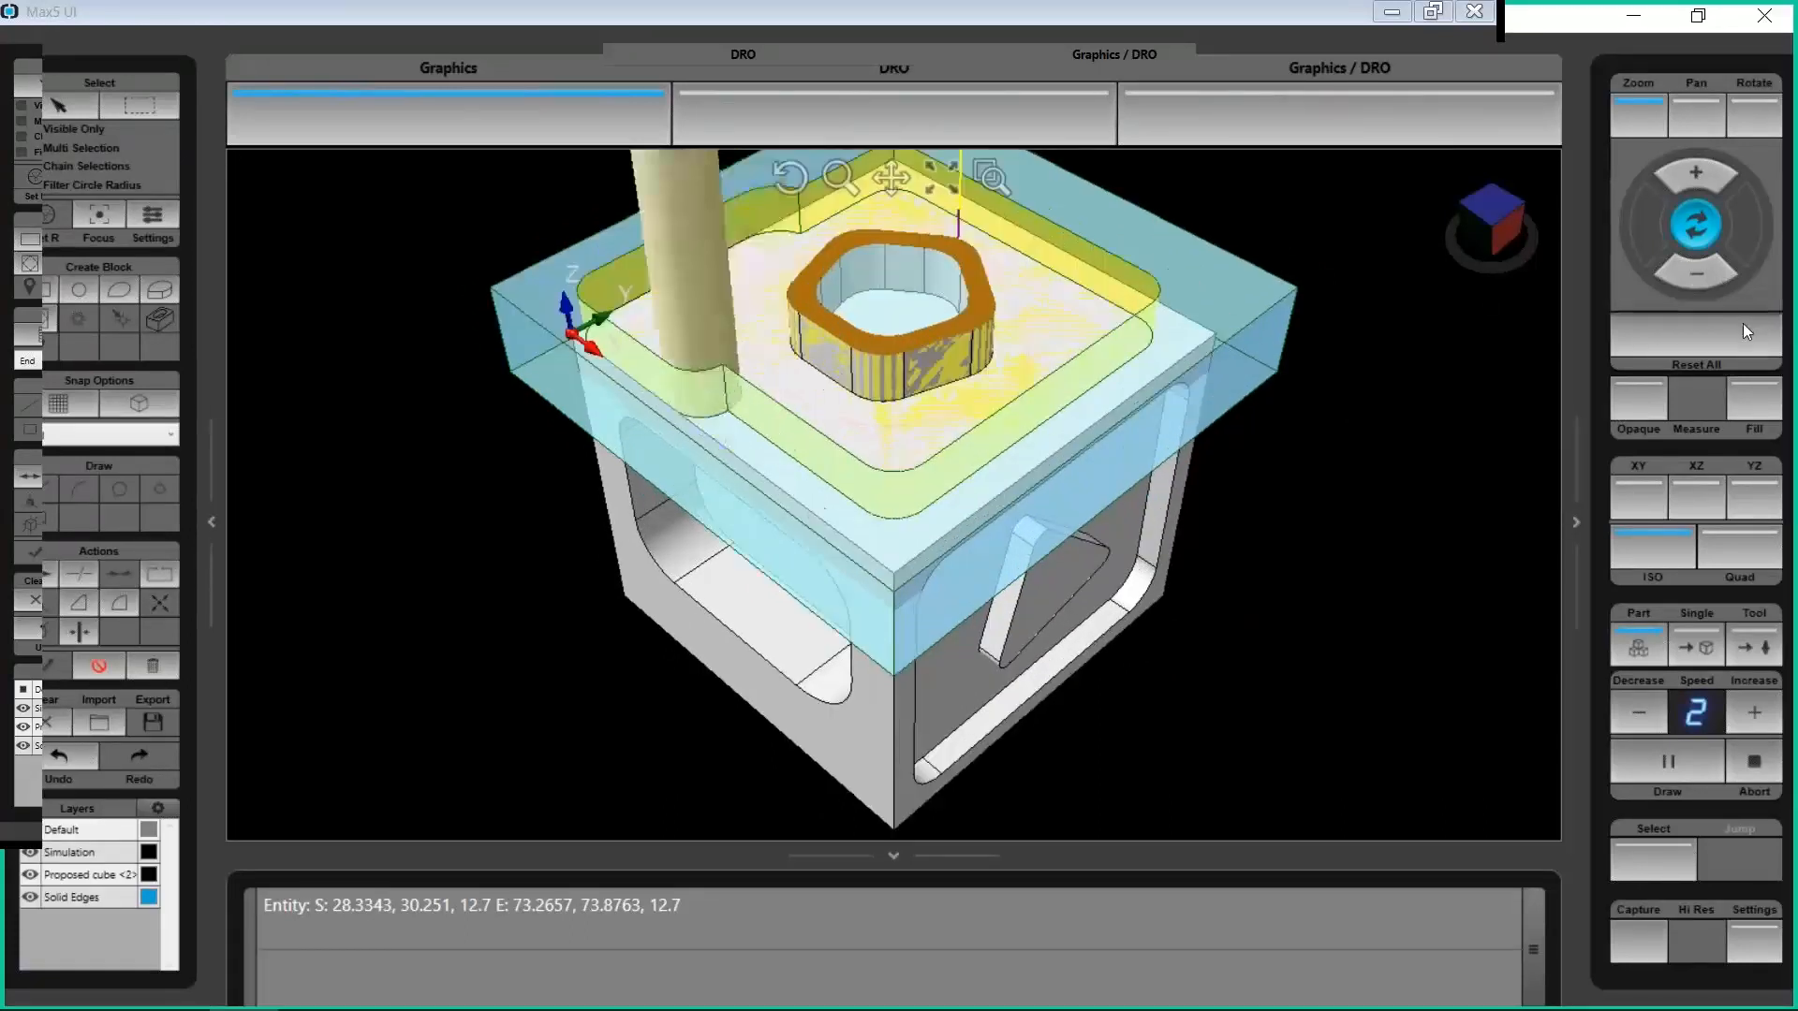
click(1693, 107)
drag(899, 358, 893, 471)
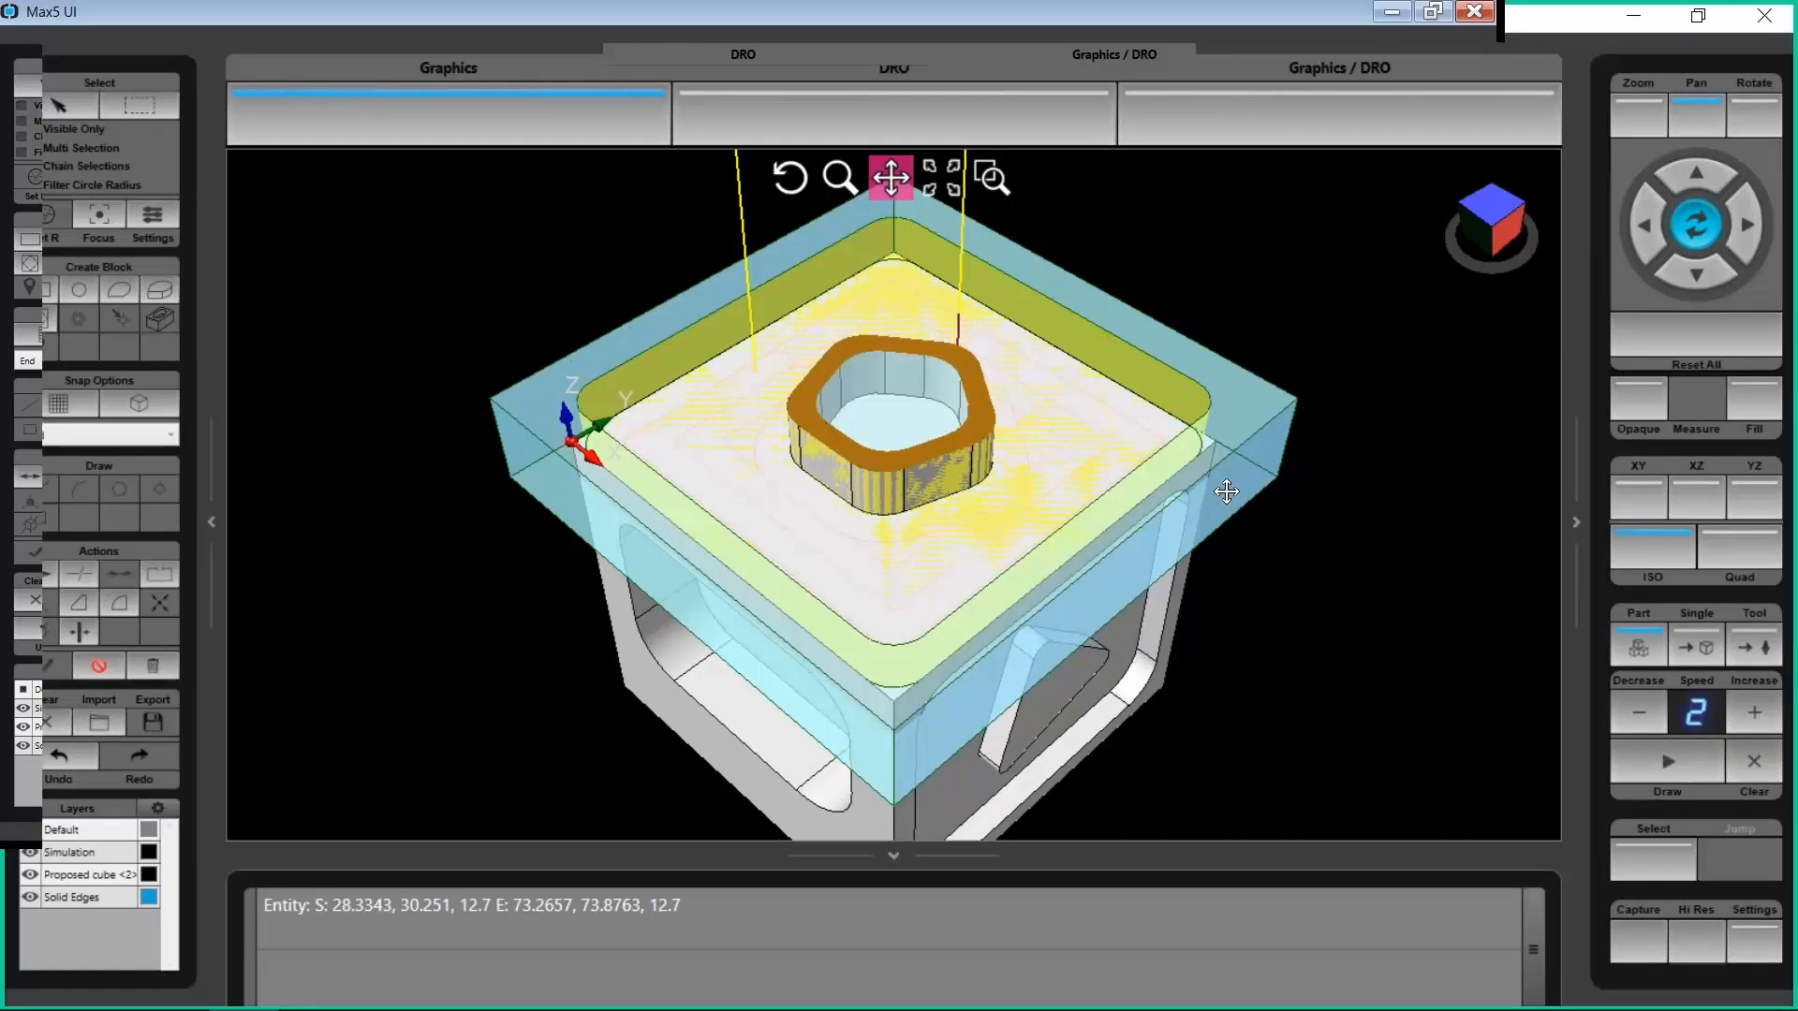
click(1746, 126)
drag(835, 582, 820, 712)
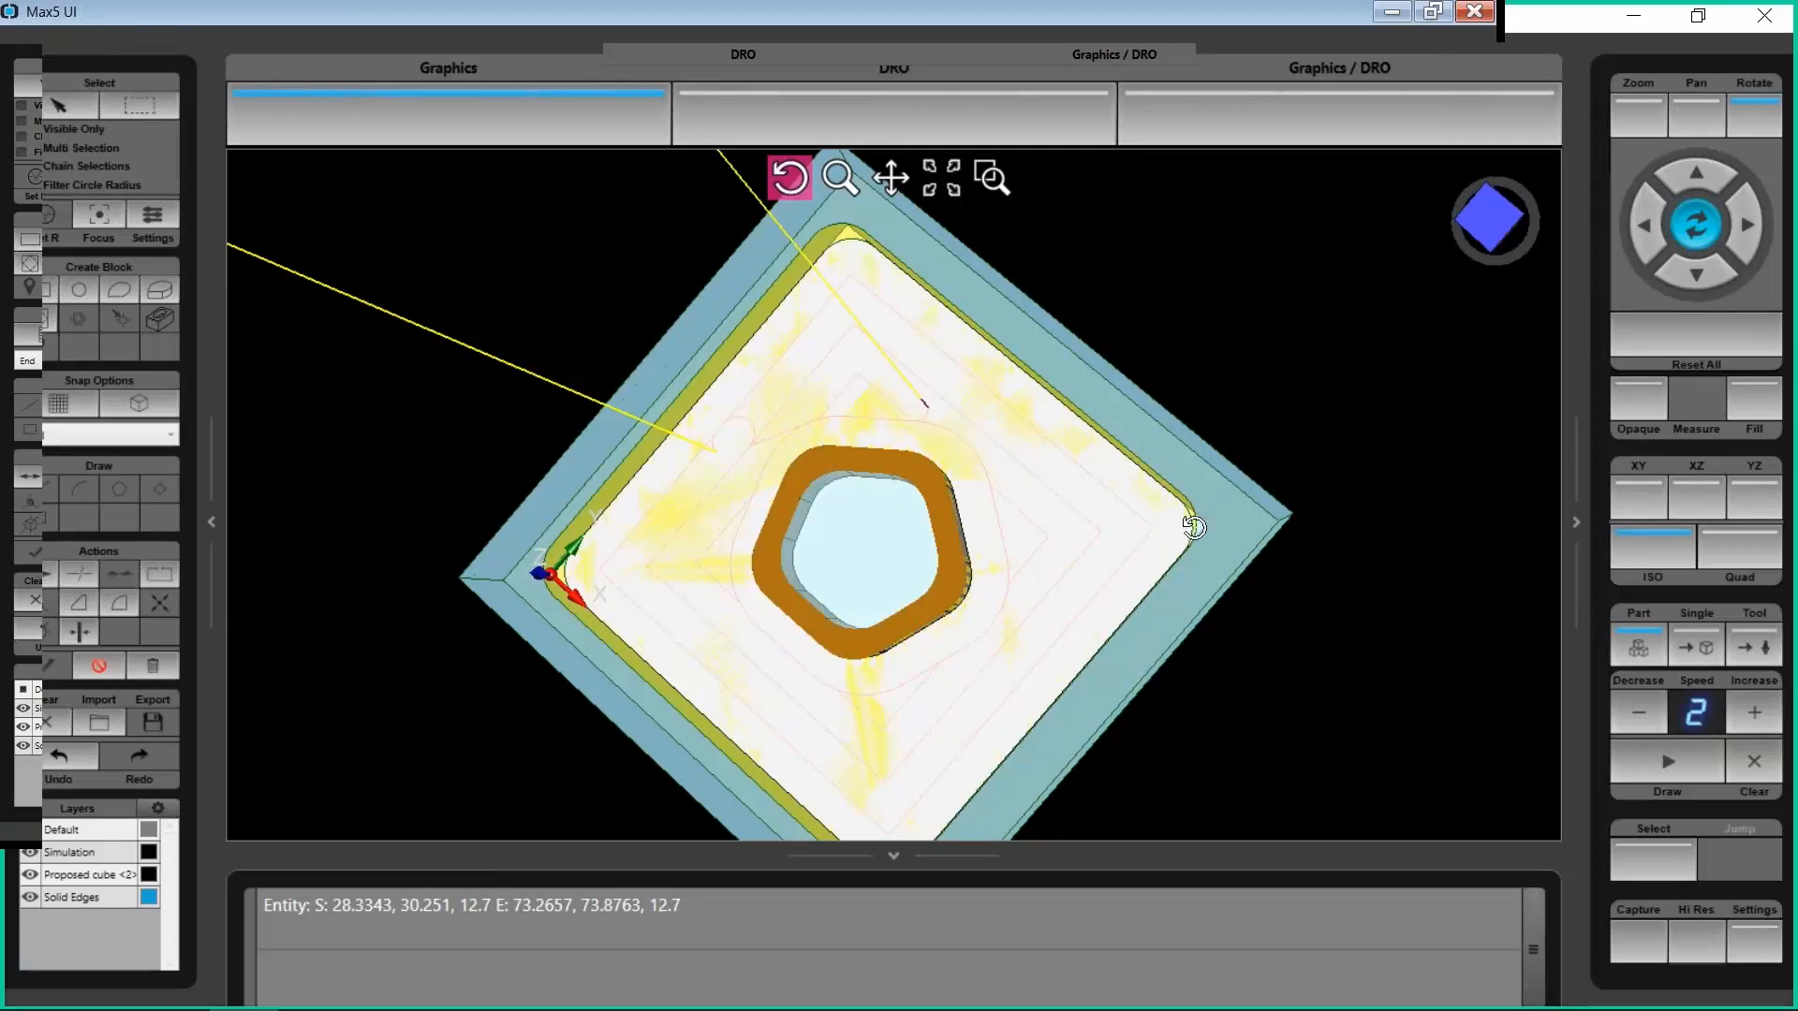
drag(821, 496, 948, 821)
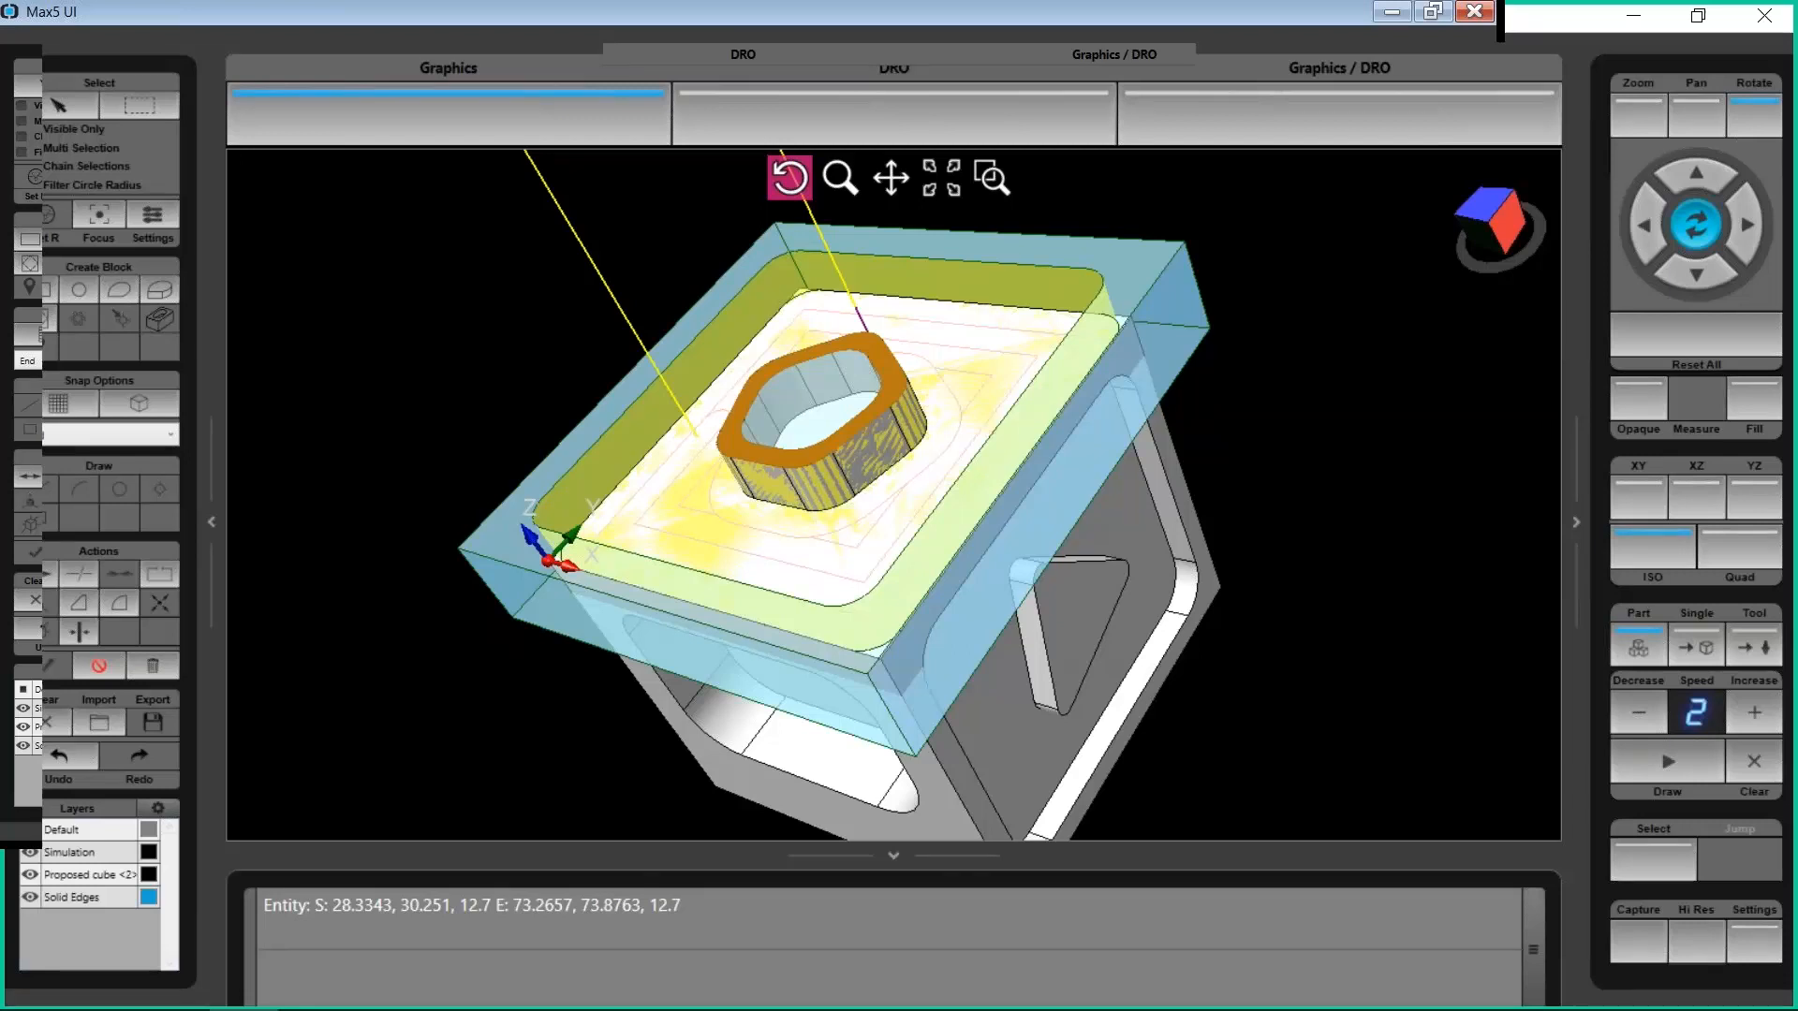
In WinMax Mill, enable Expand Boundary for the pocket boundary contour and set the expand distance to 6 mm
key(alt+Tab)
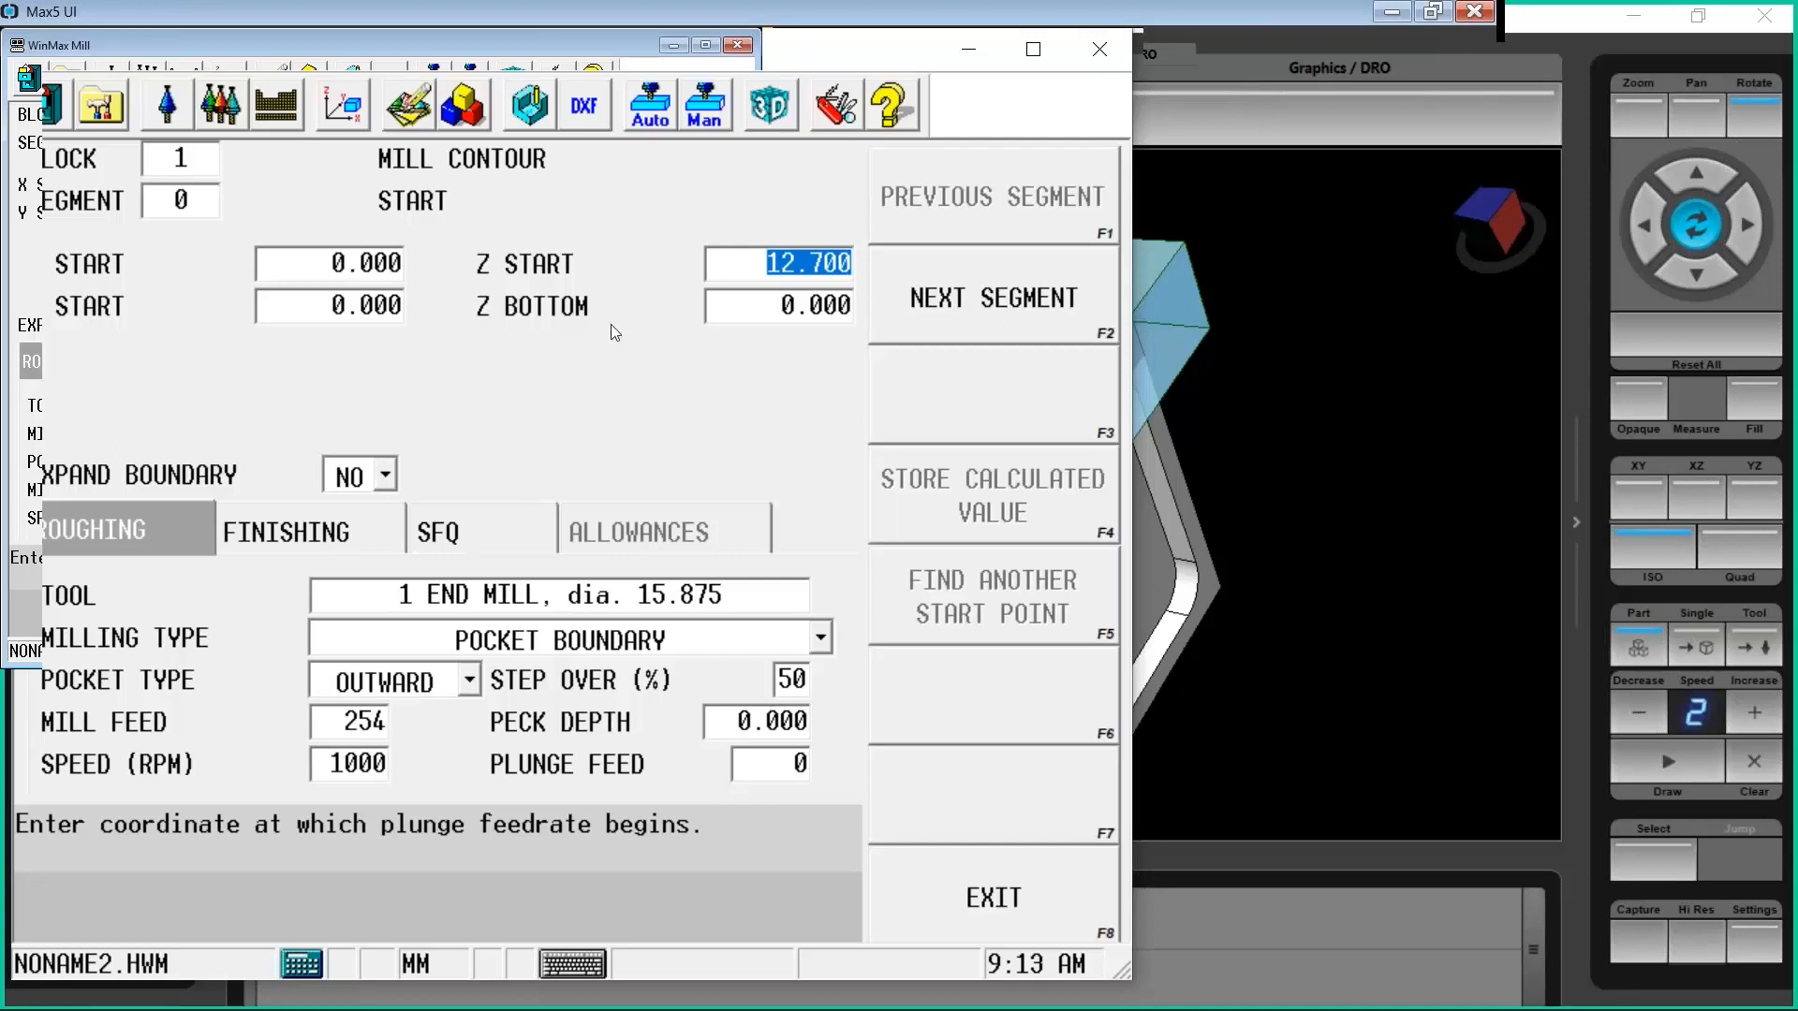
click(440, 641)
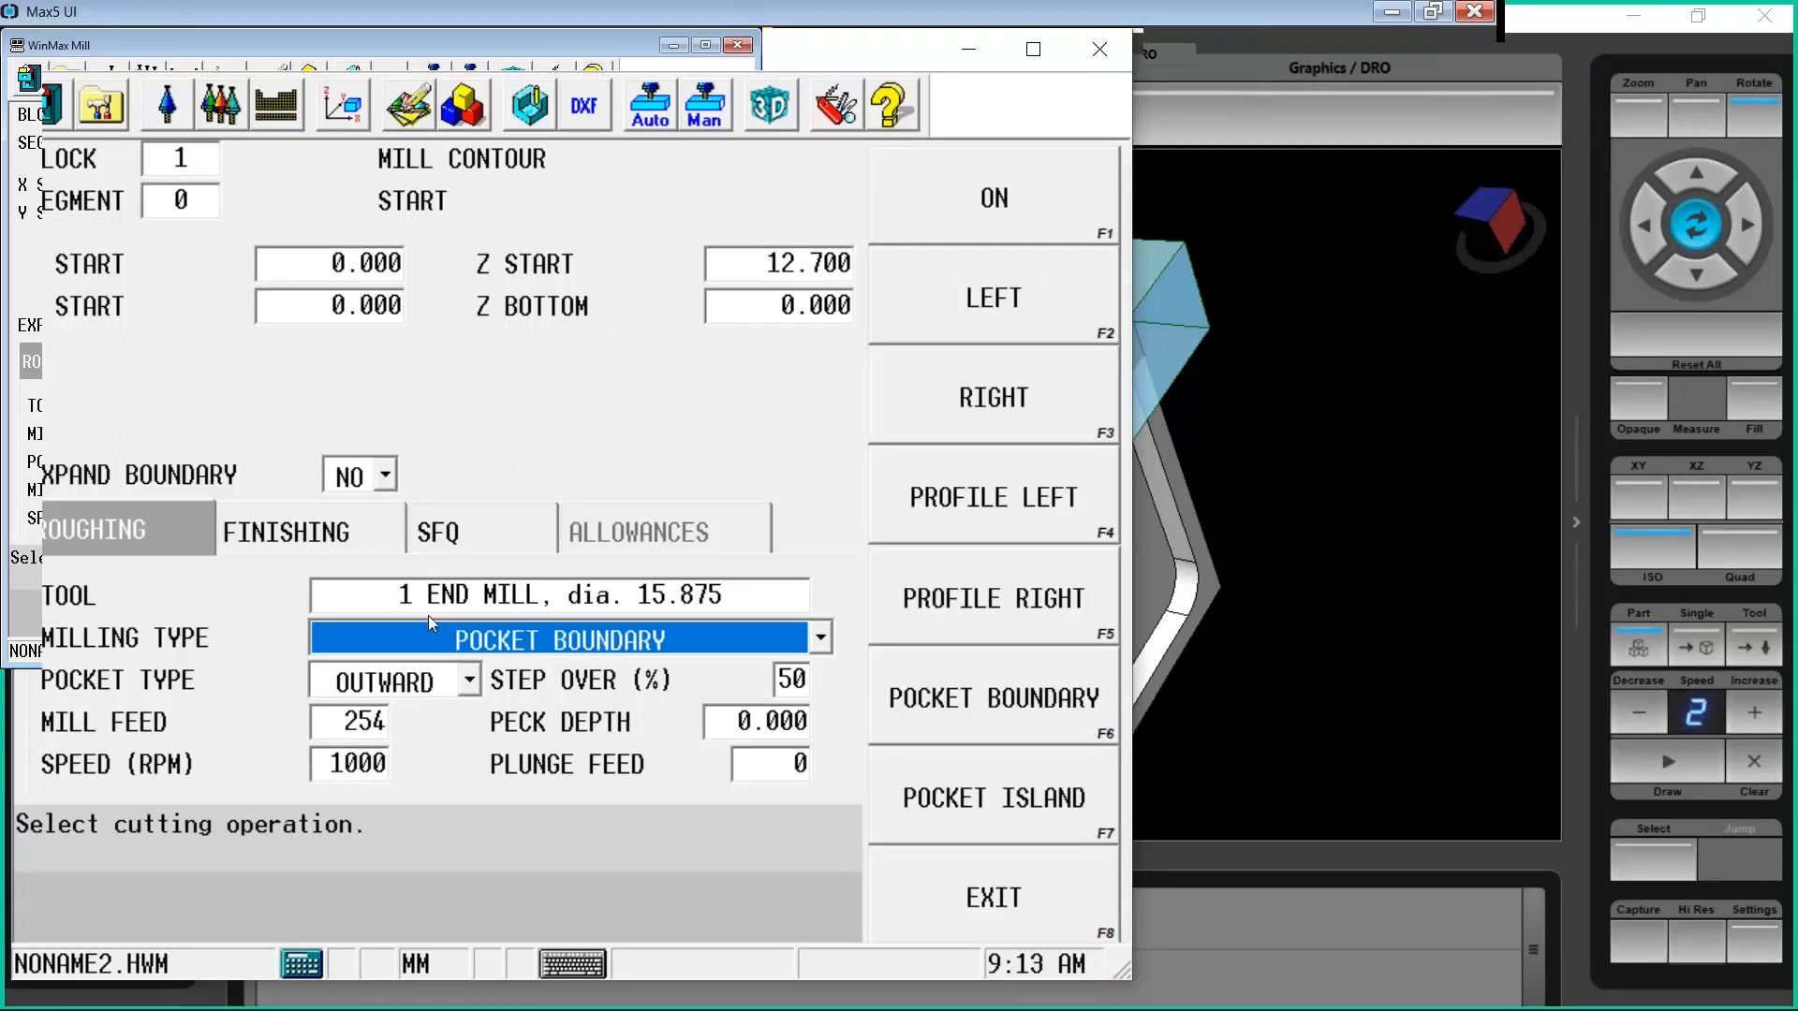
click(353, 477)
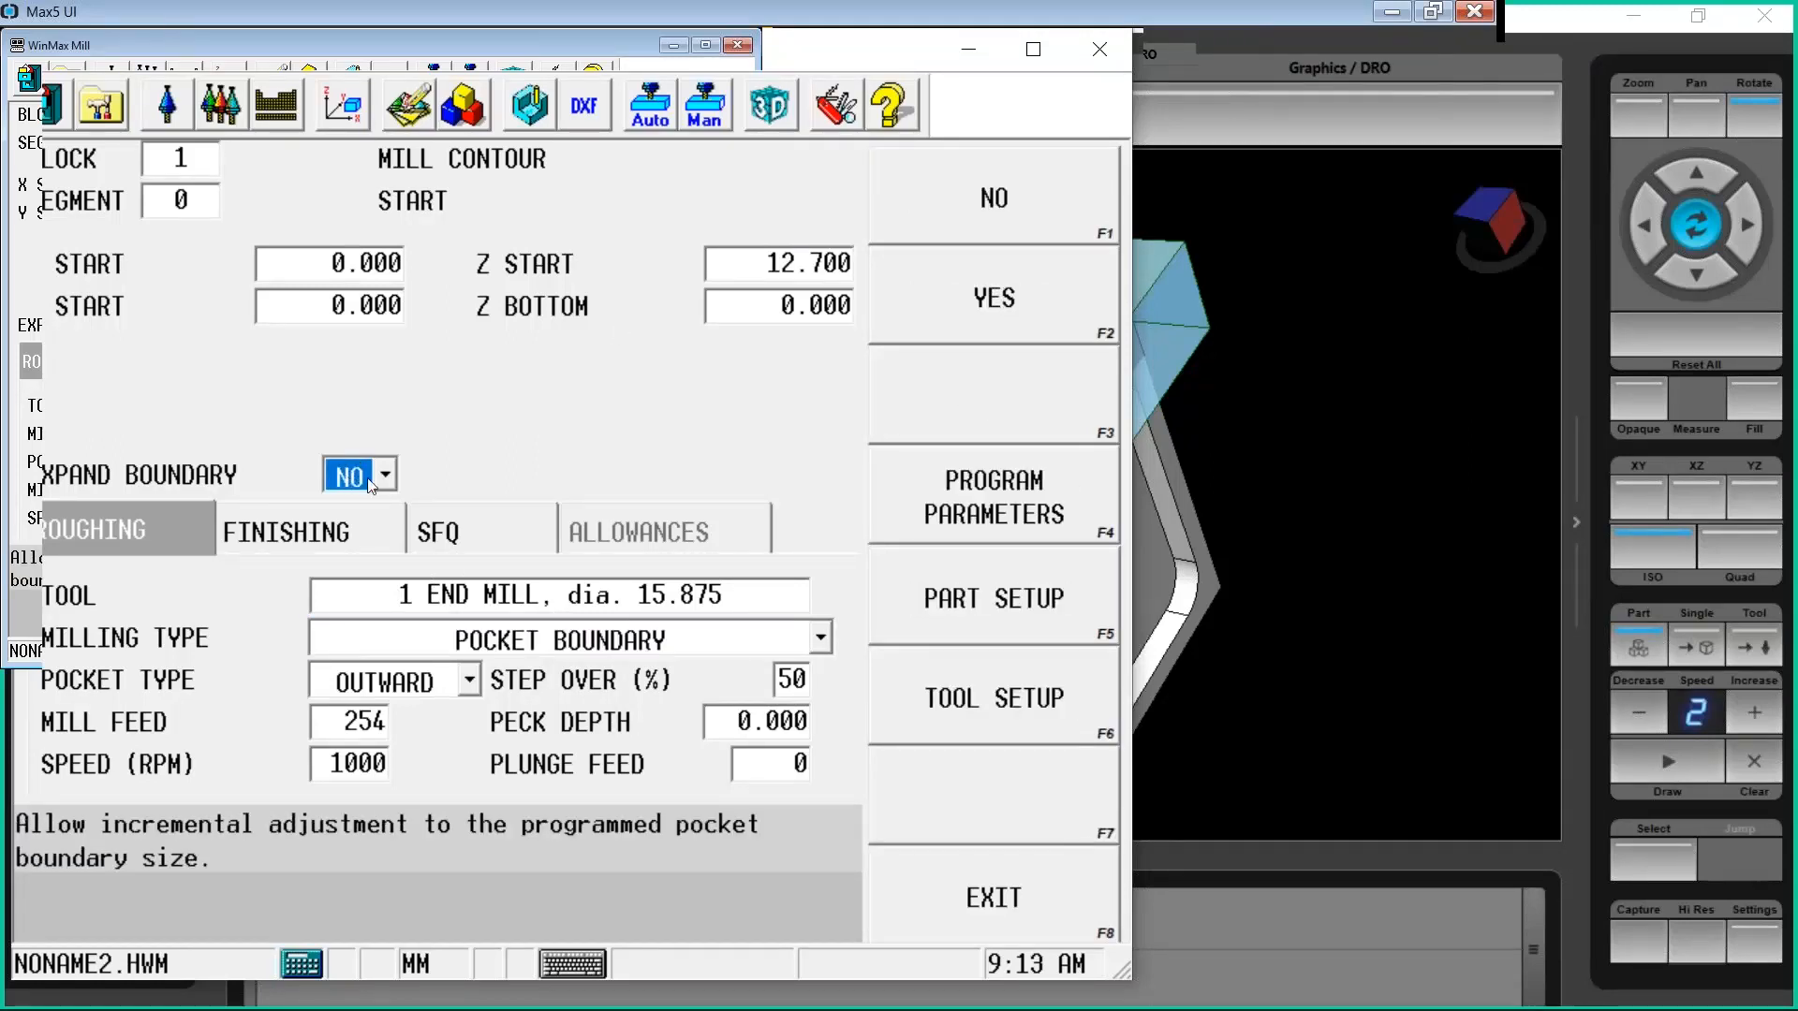
click(384, 477)
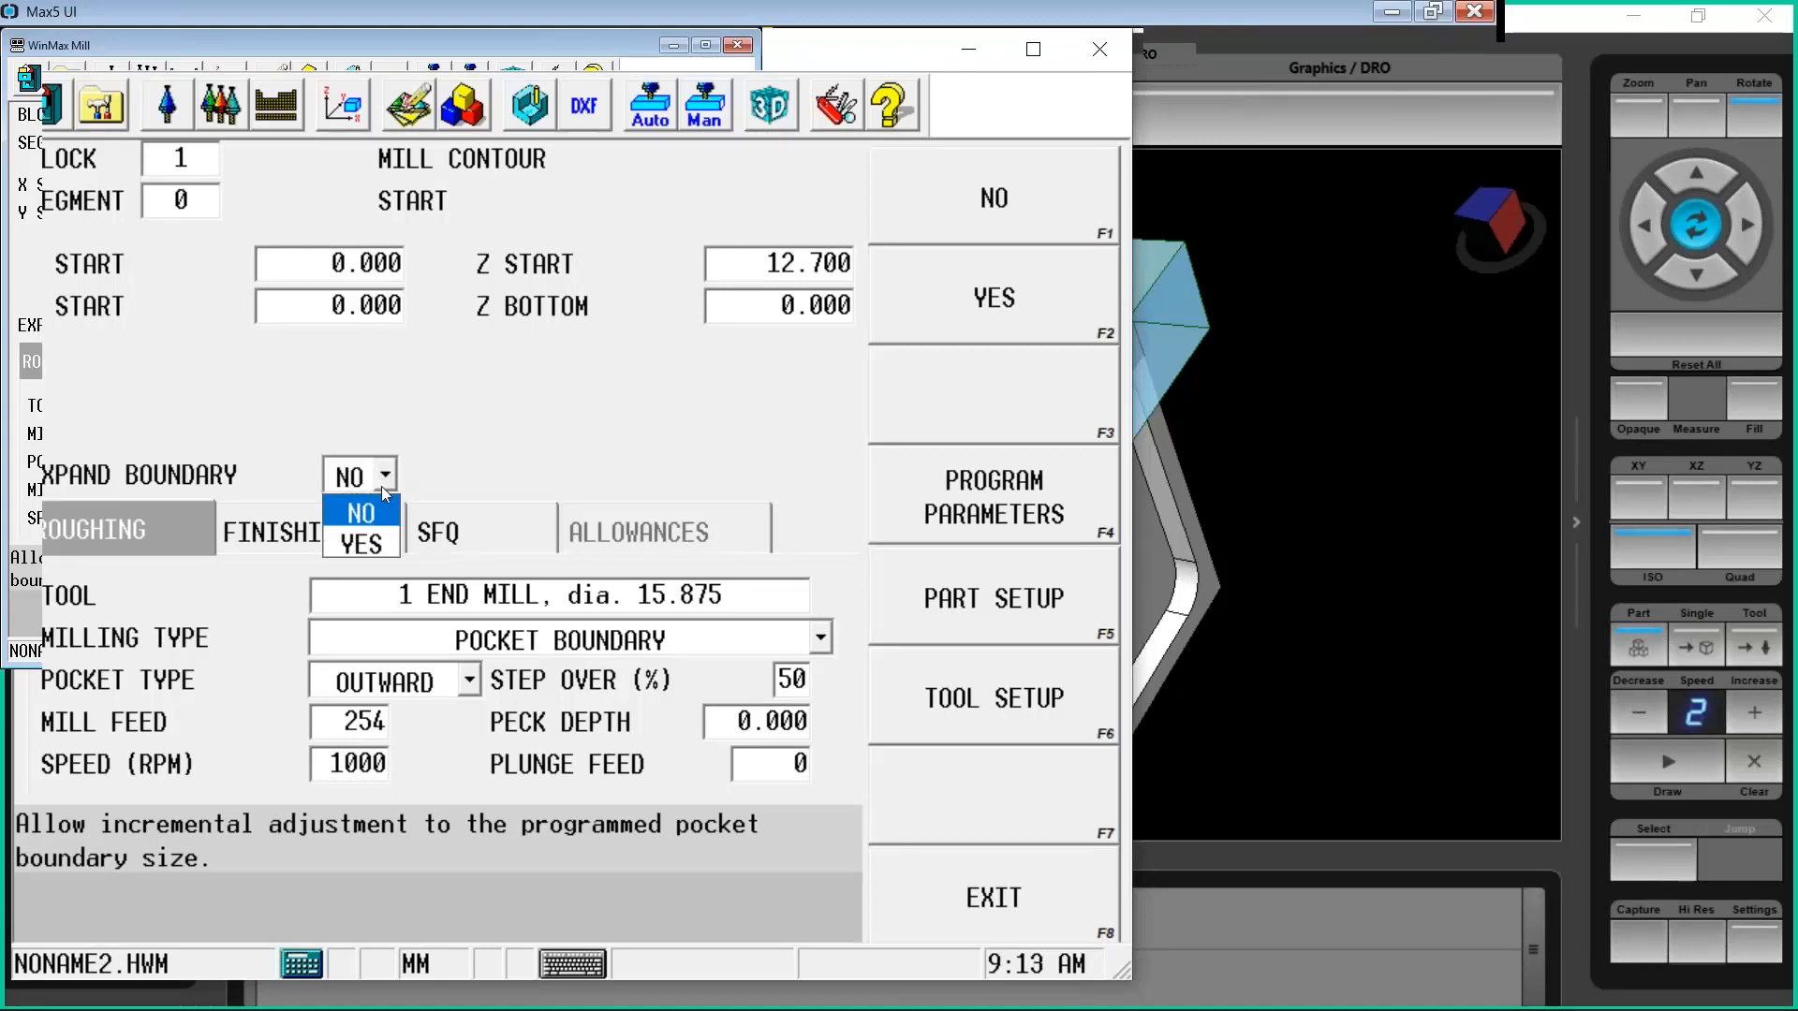
click(357, 540)
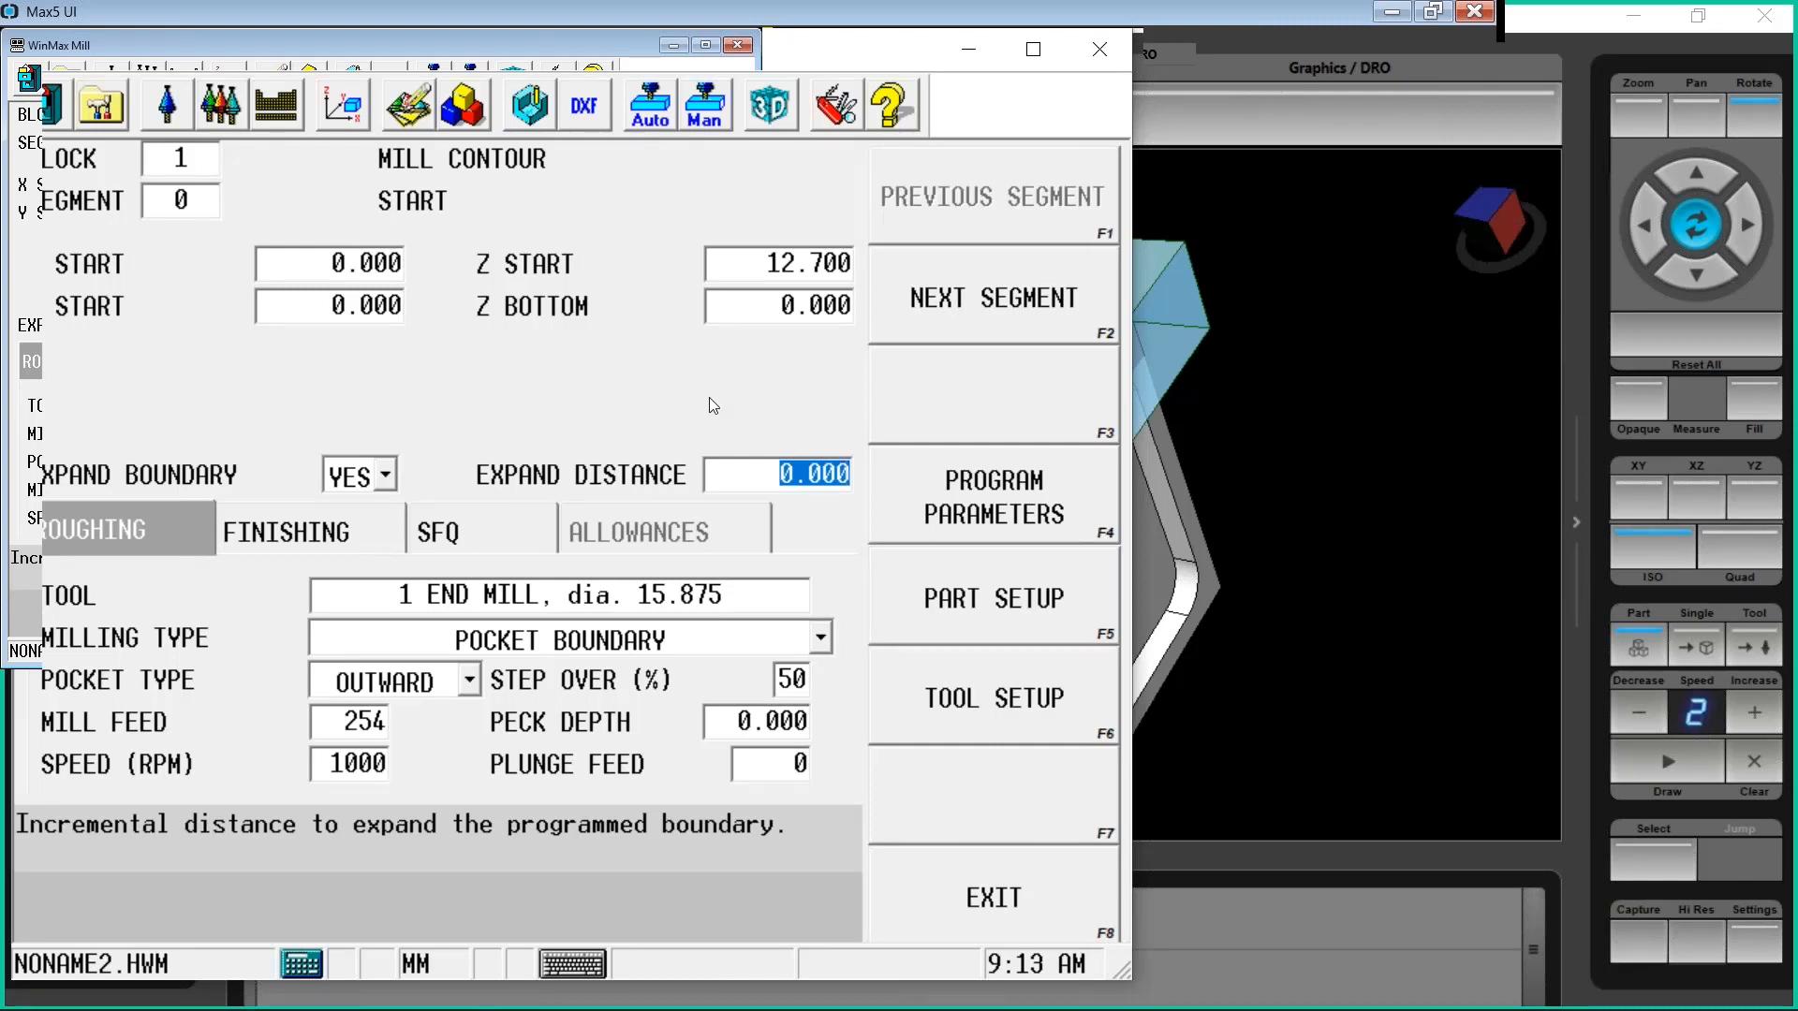
text(6)
key(Return)
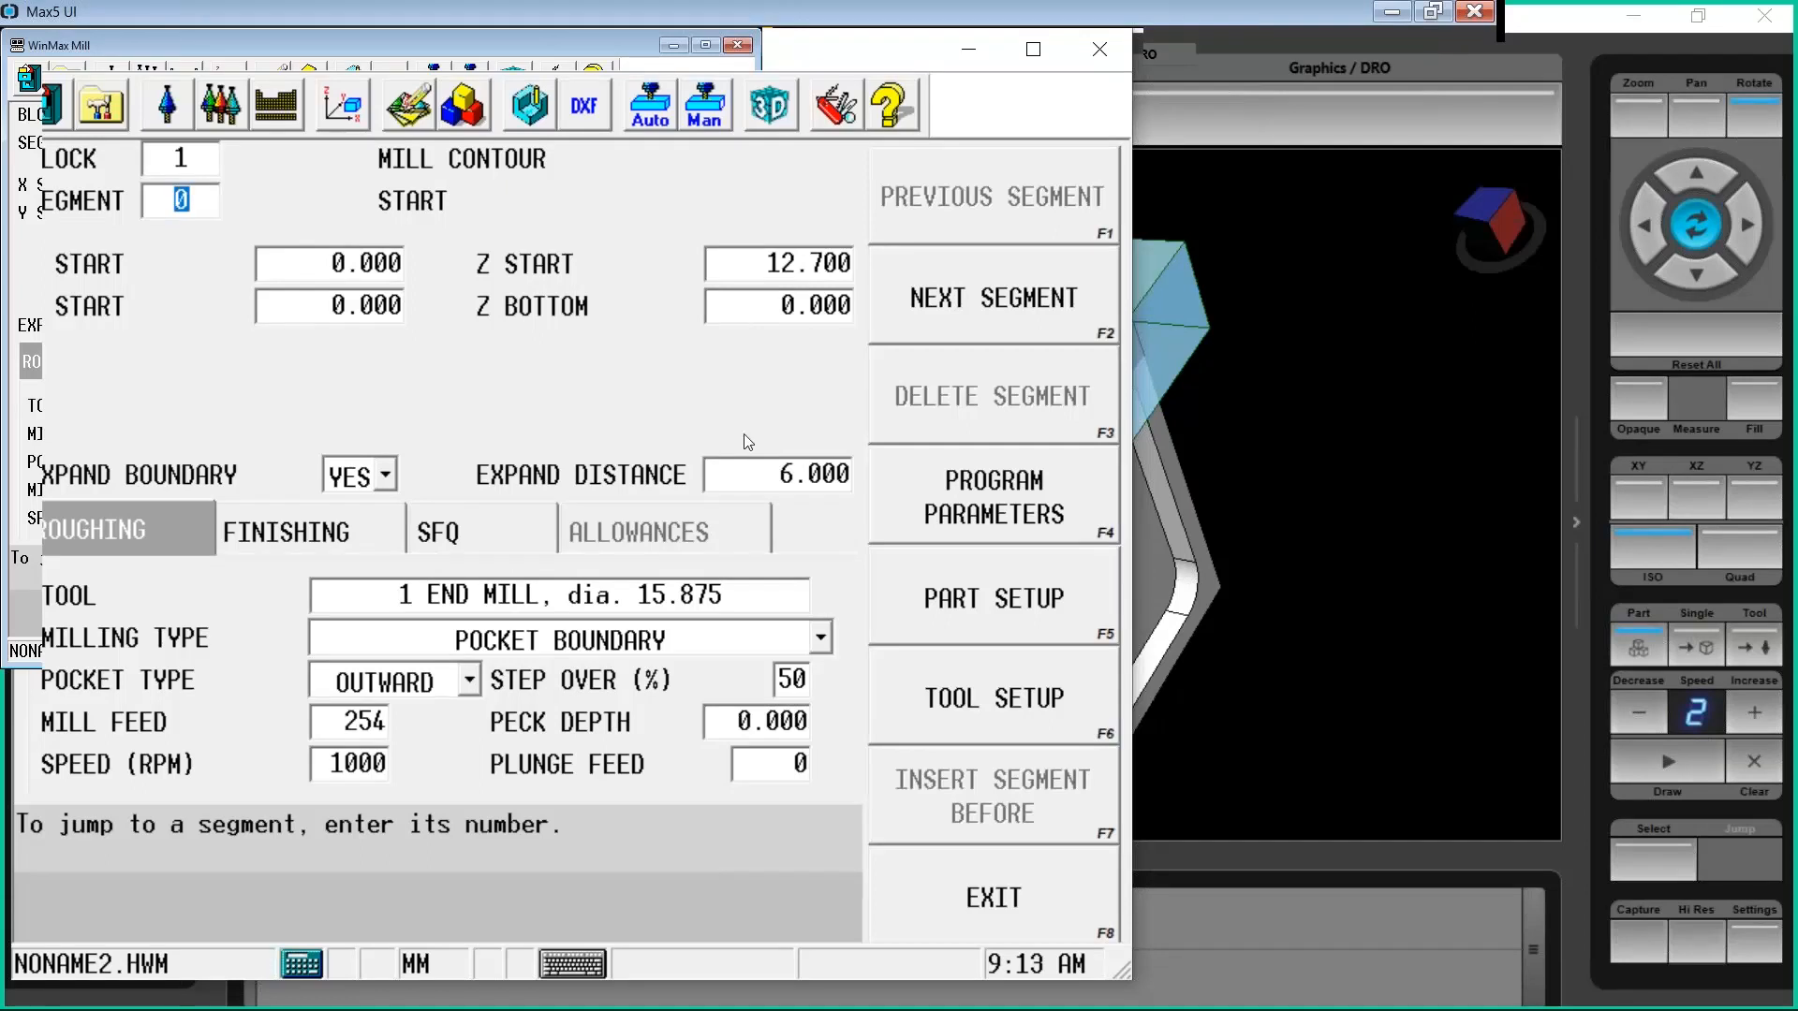
Return to Max5 UI, rerun the simulation with the expanded boundary, and examine the toolpath over the top face
click(1290, 587)
click(1673, 765)
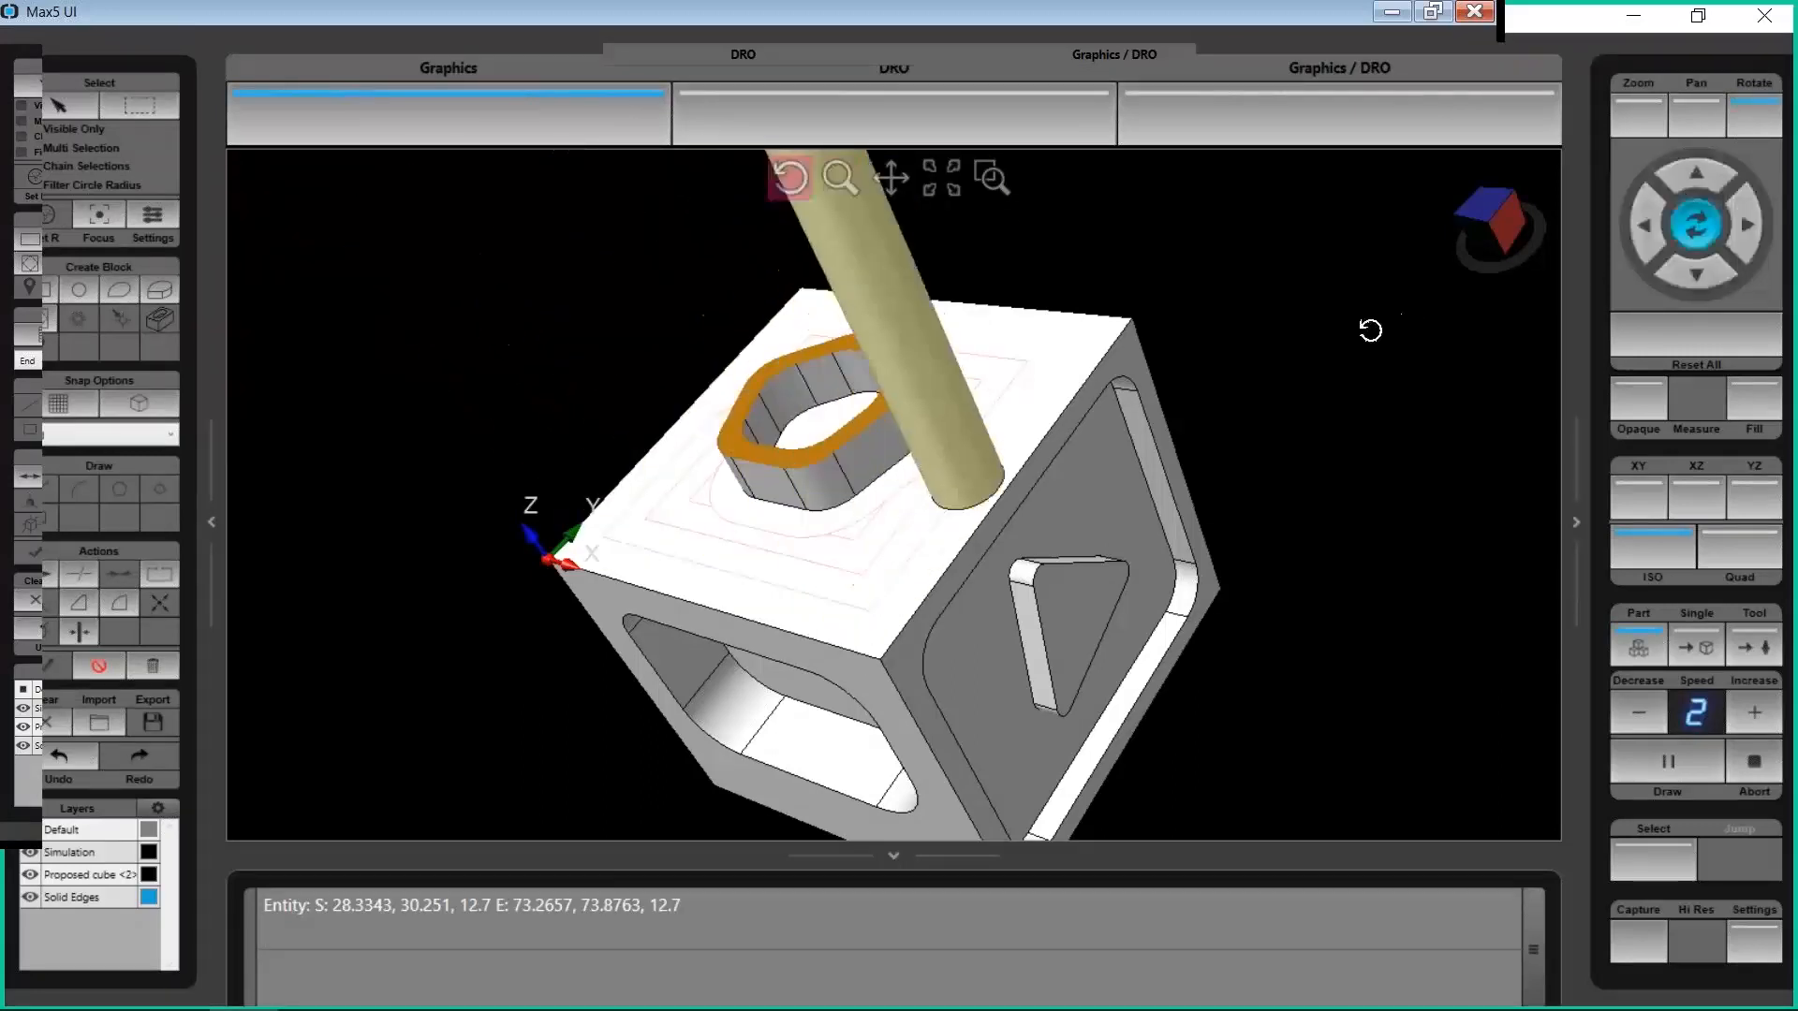
drag(1138, 352, 1178, 373)
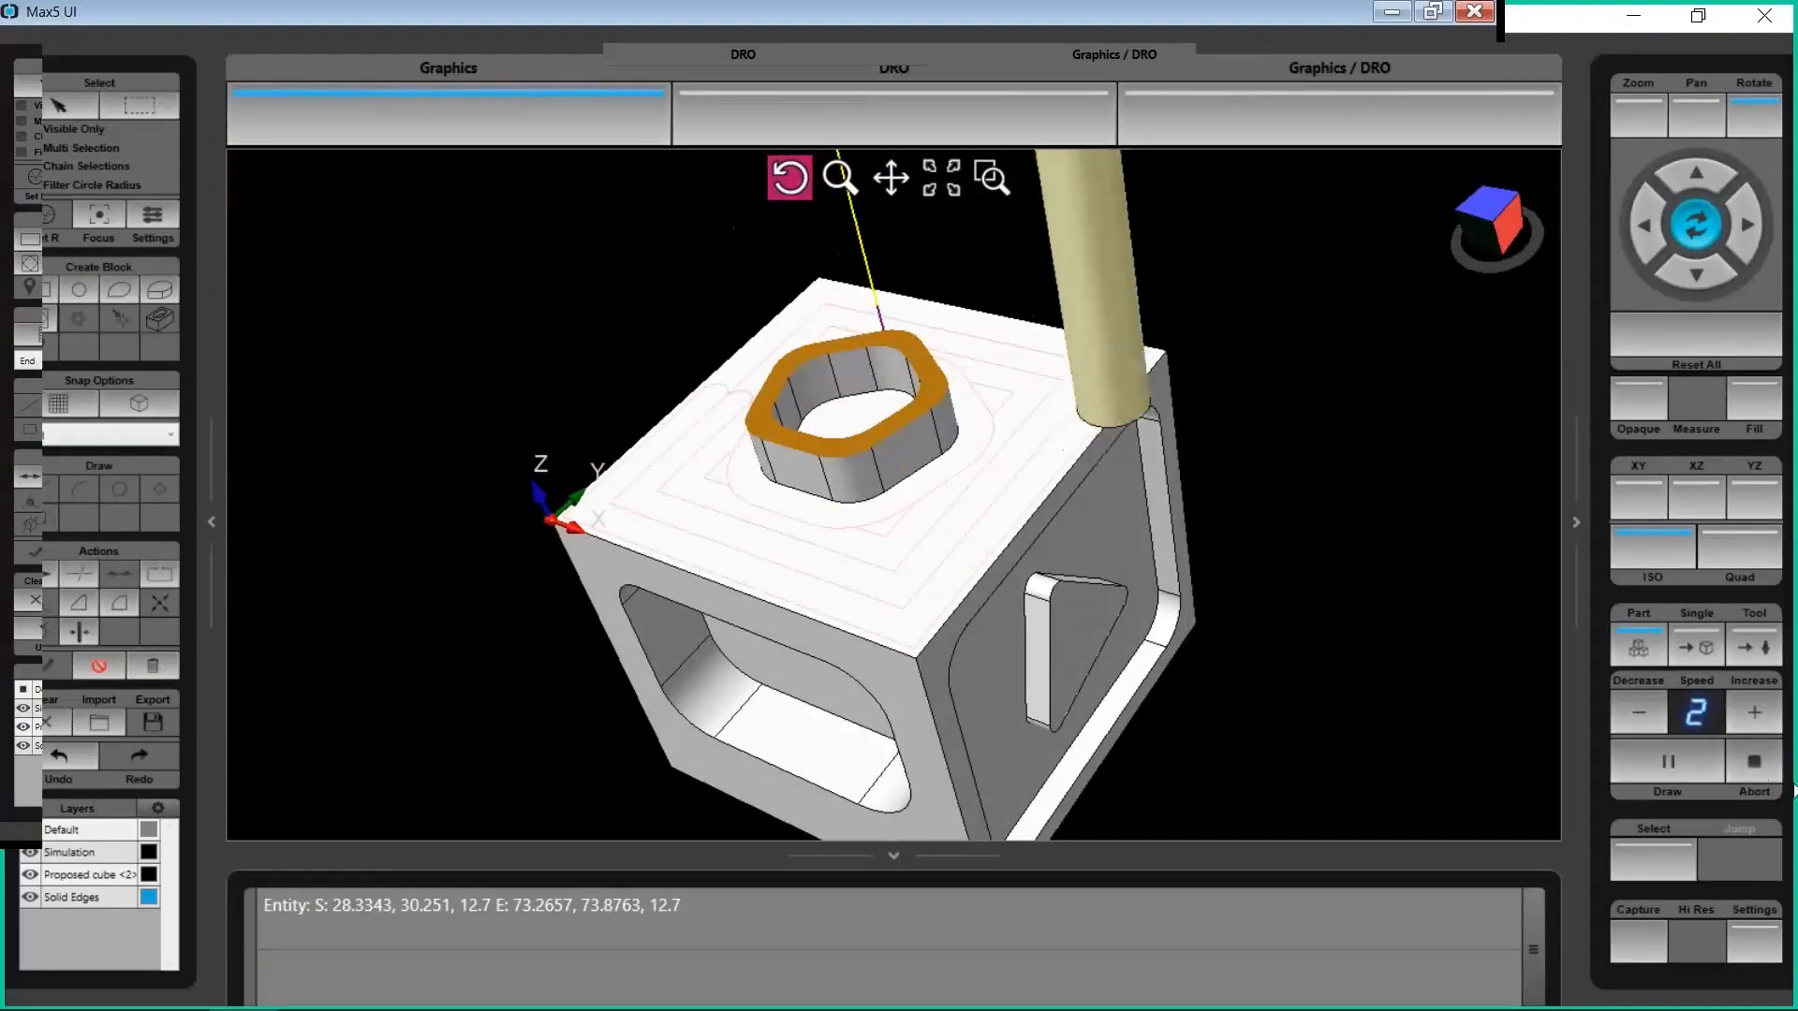
click(1670, 760)
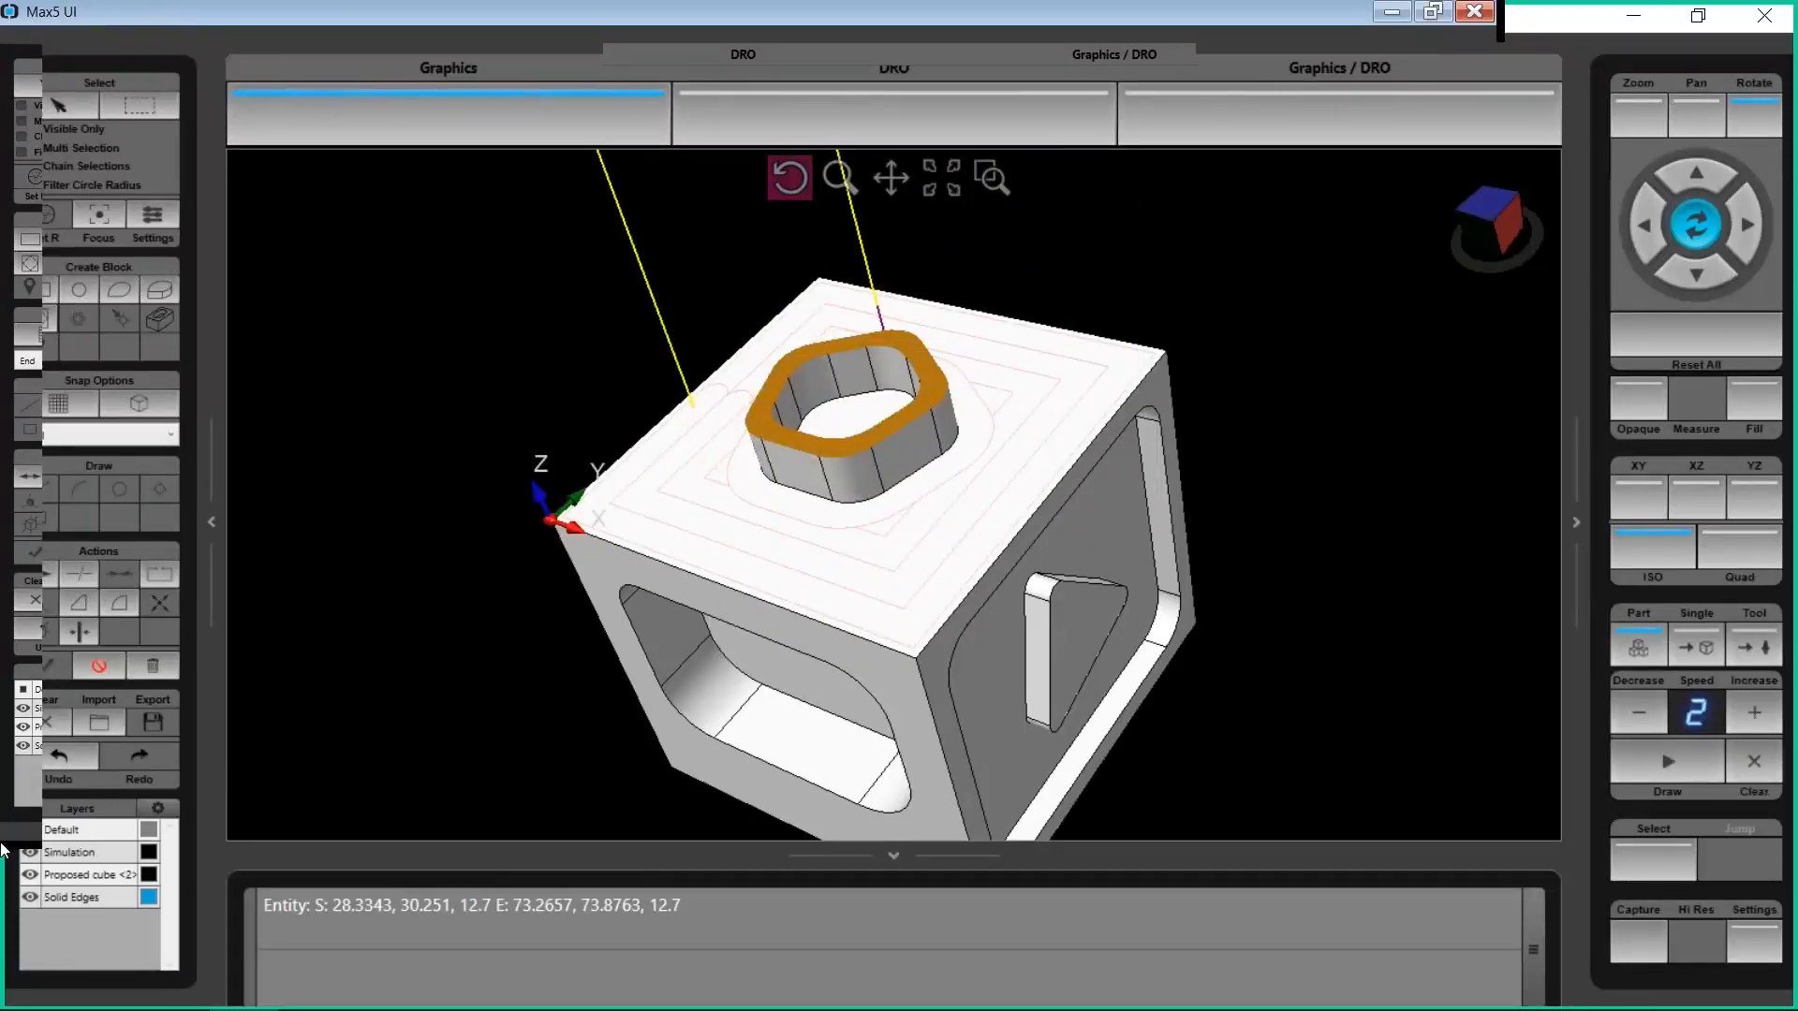
drag(871, 520, 999, 550)
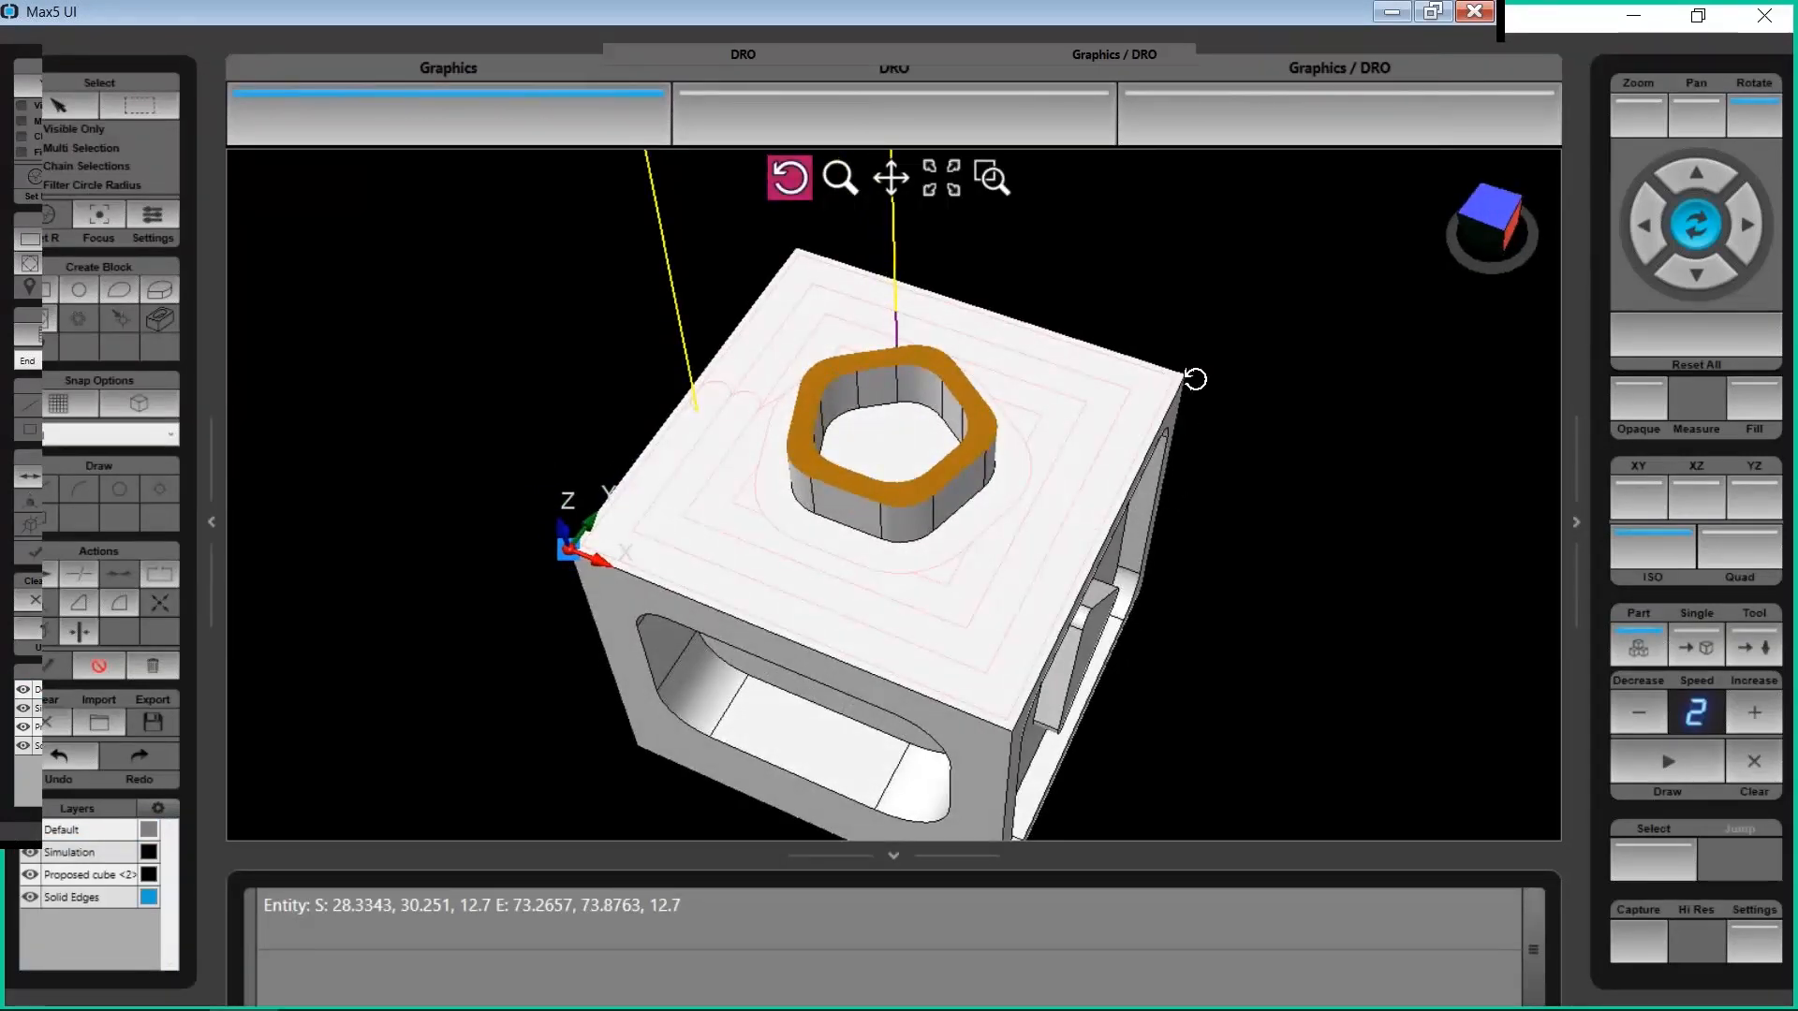
Lower the simulation speed to 1 and redraw the toolpath to check how the tool covers the top face's corner
click(1635, 131)
drag(1081, 334, 1229, 418)
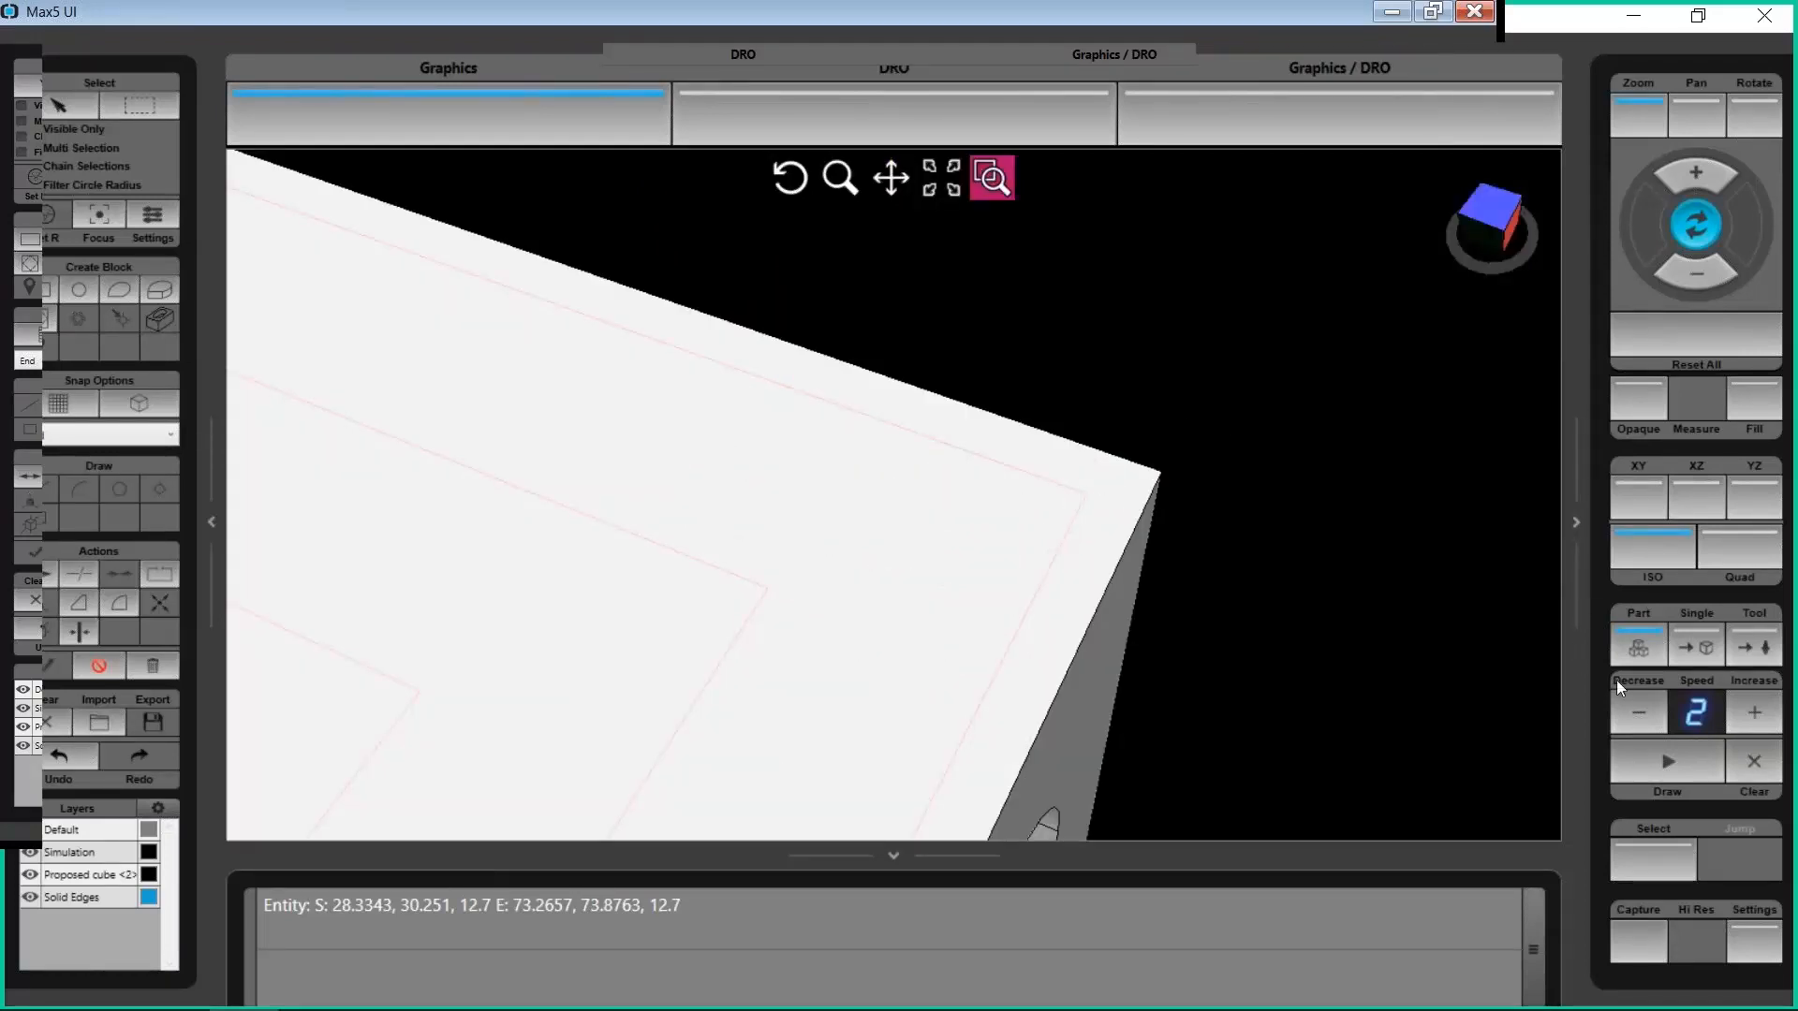
click(1635, 700)
click(1652, 753)
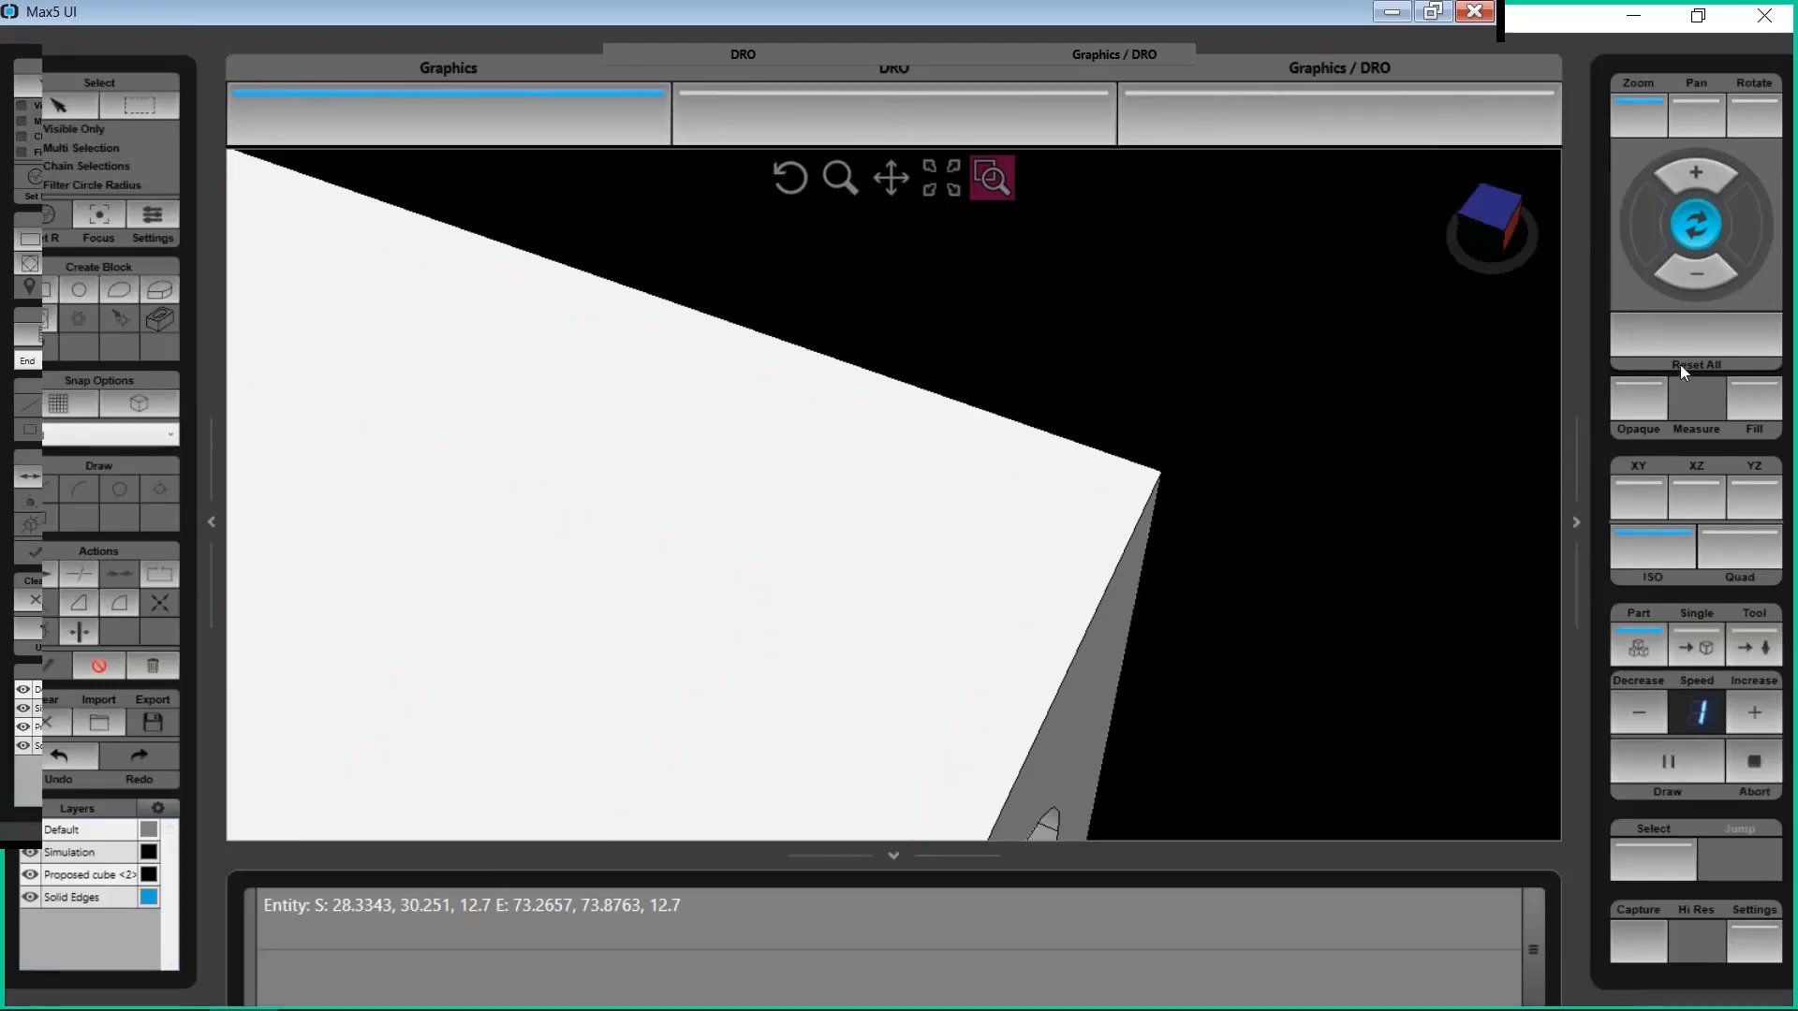
click(1679, 333)
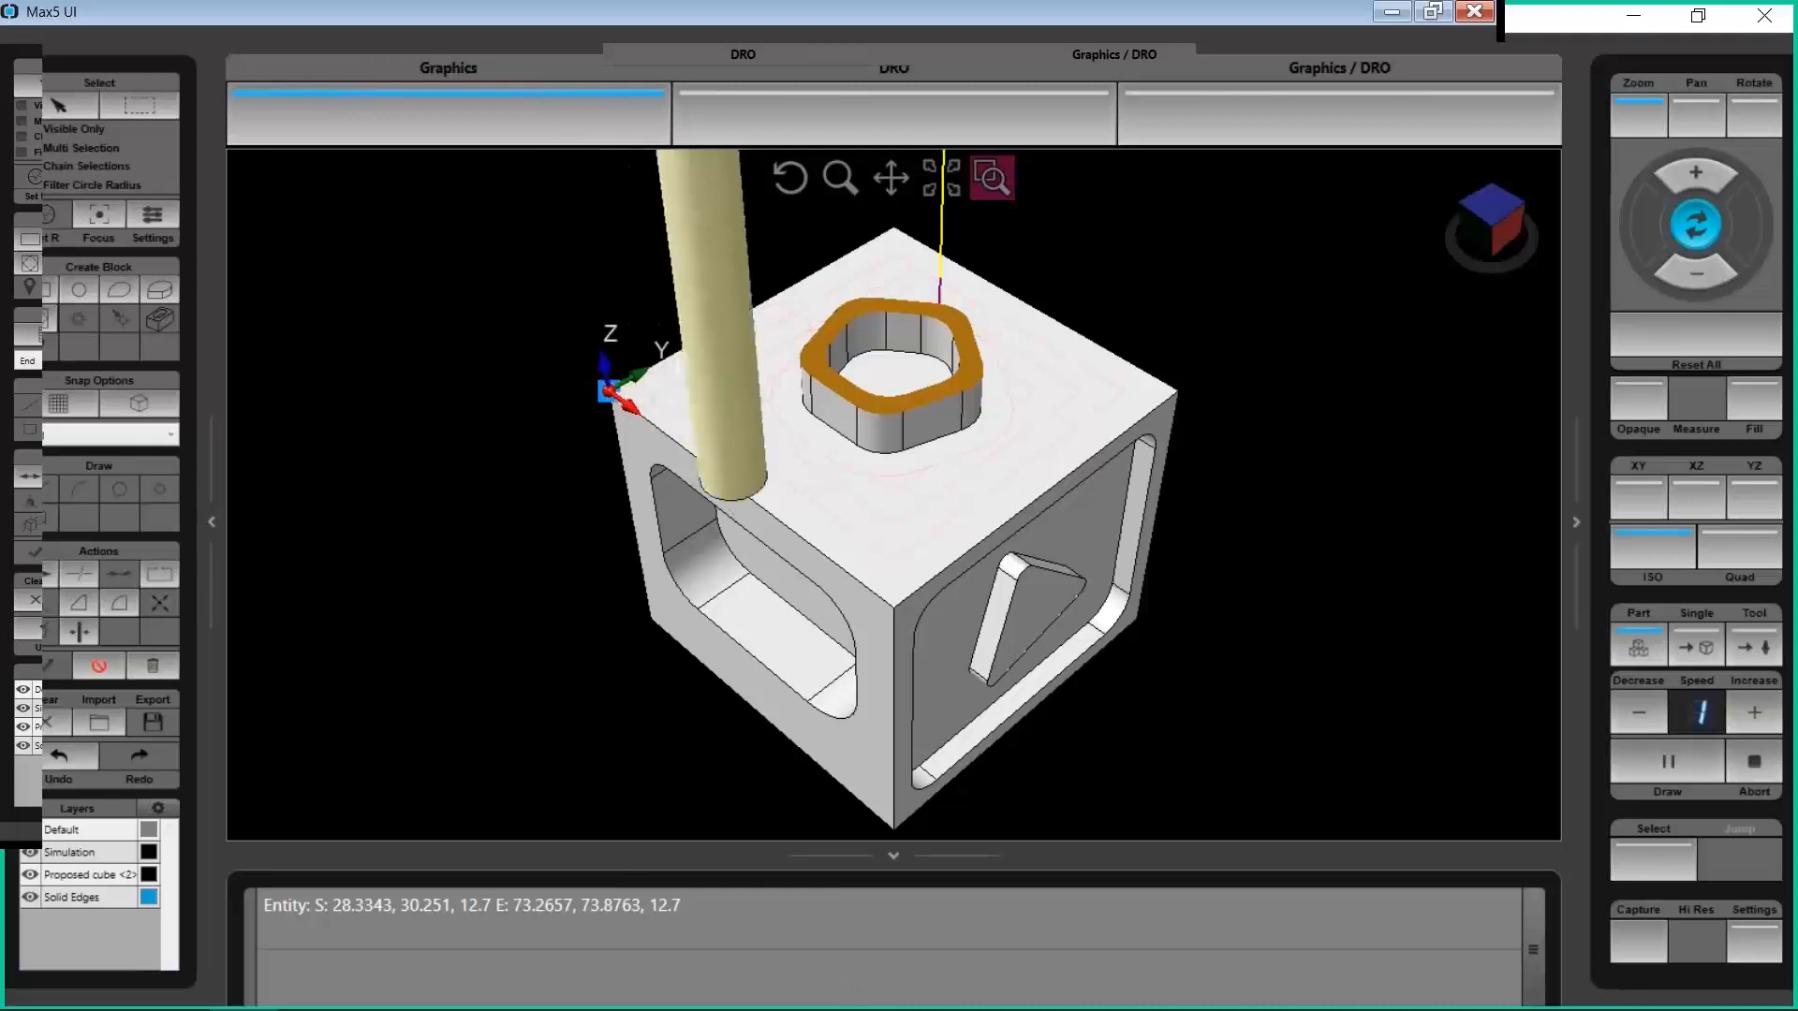
Select End of Program in WinMax Mill's program review screen as the place for new blocks, and return to Max5 UI
key(alt+Tab)
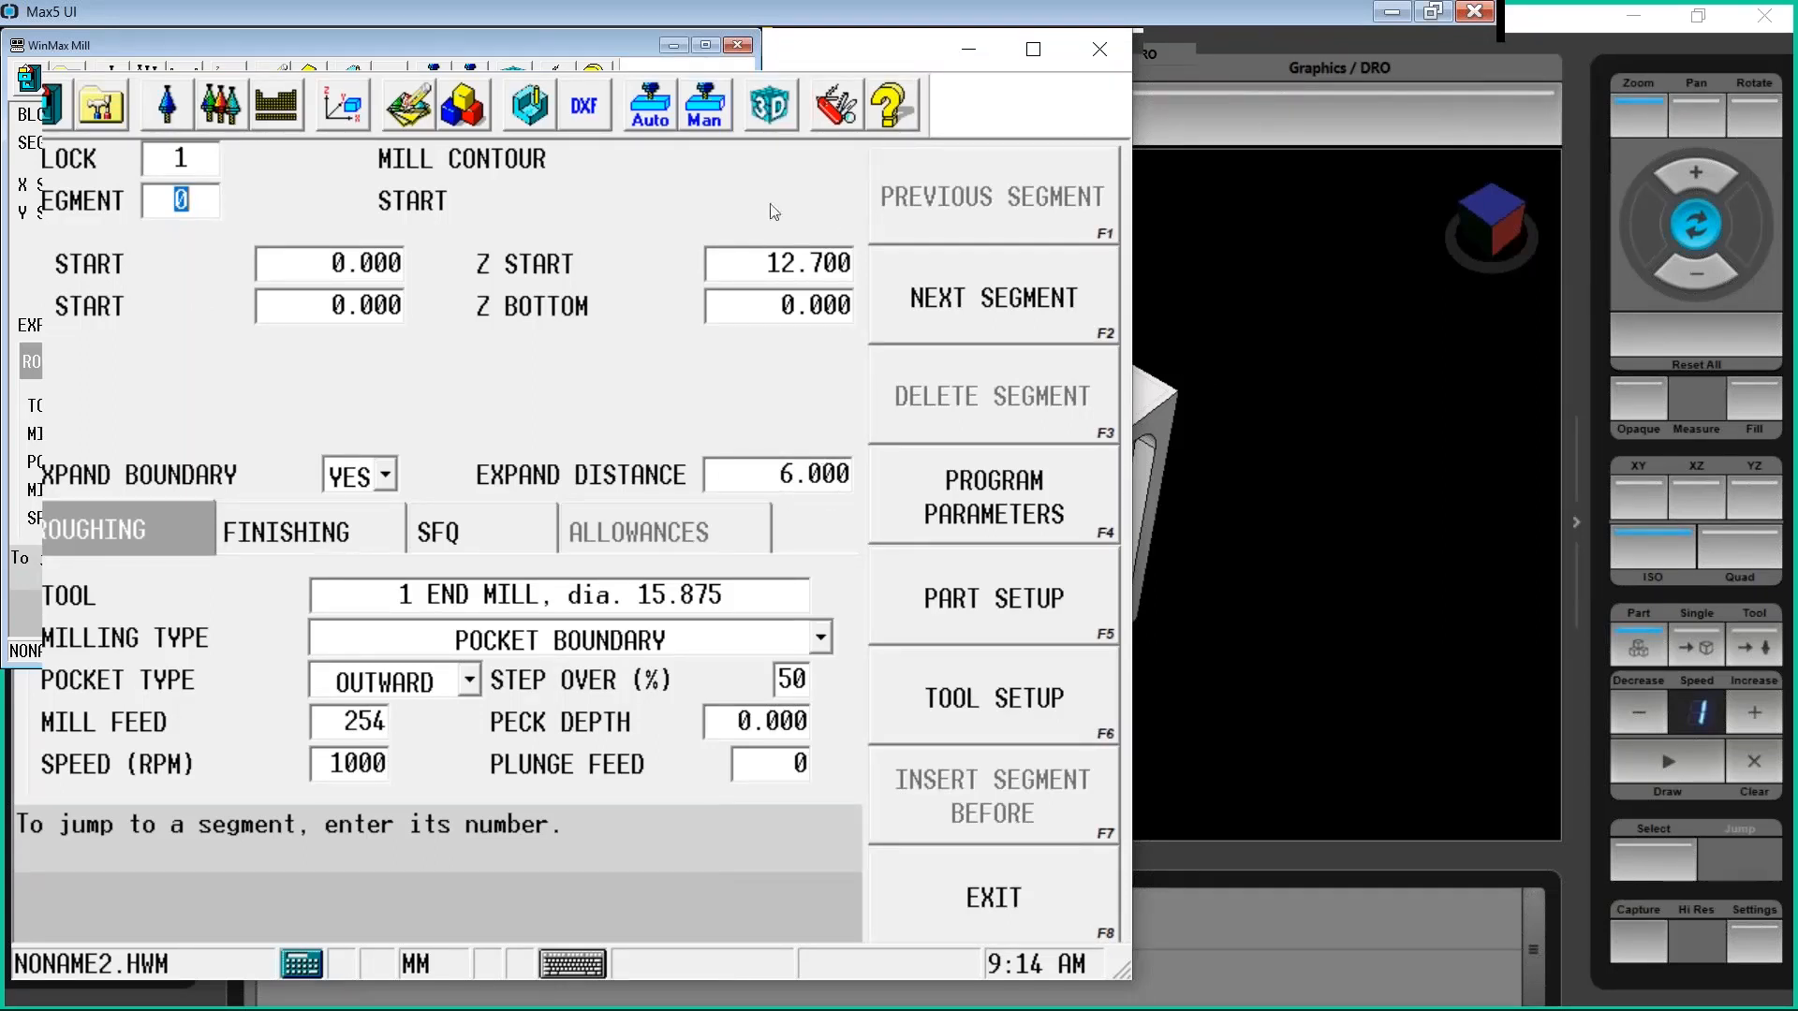
click(444, 124)
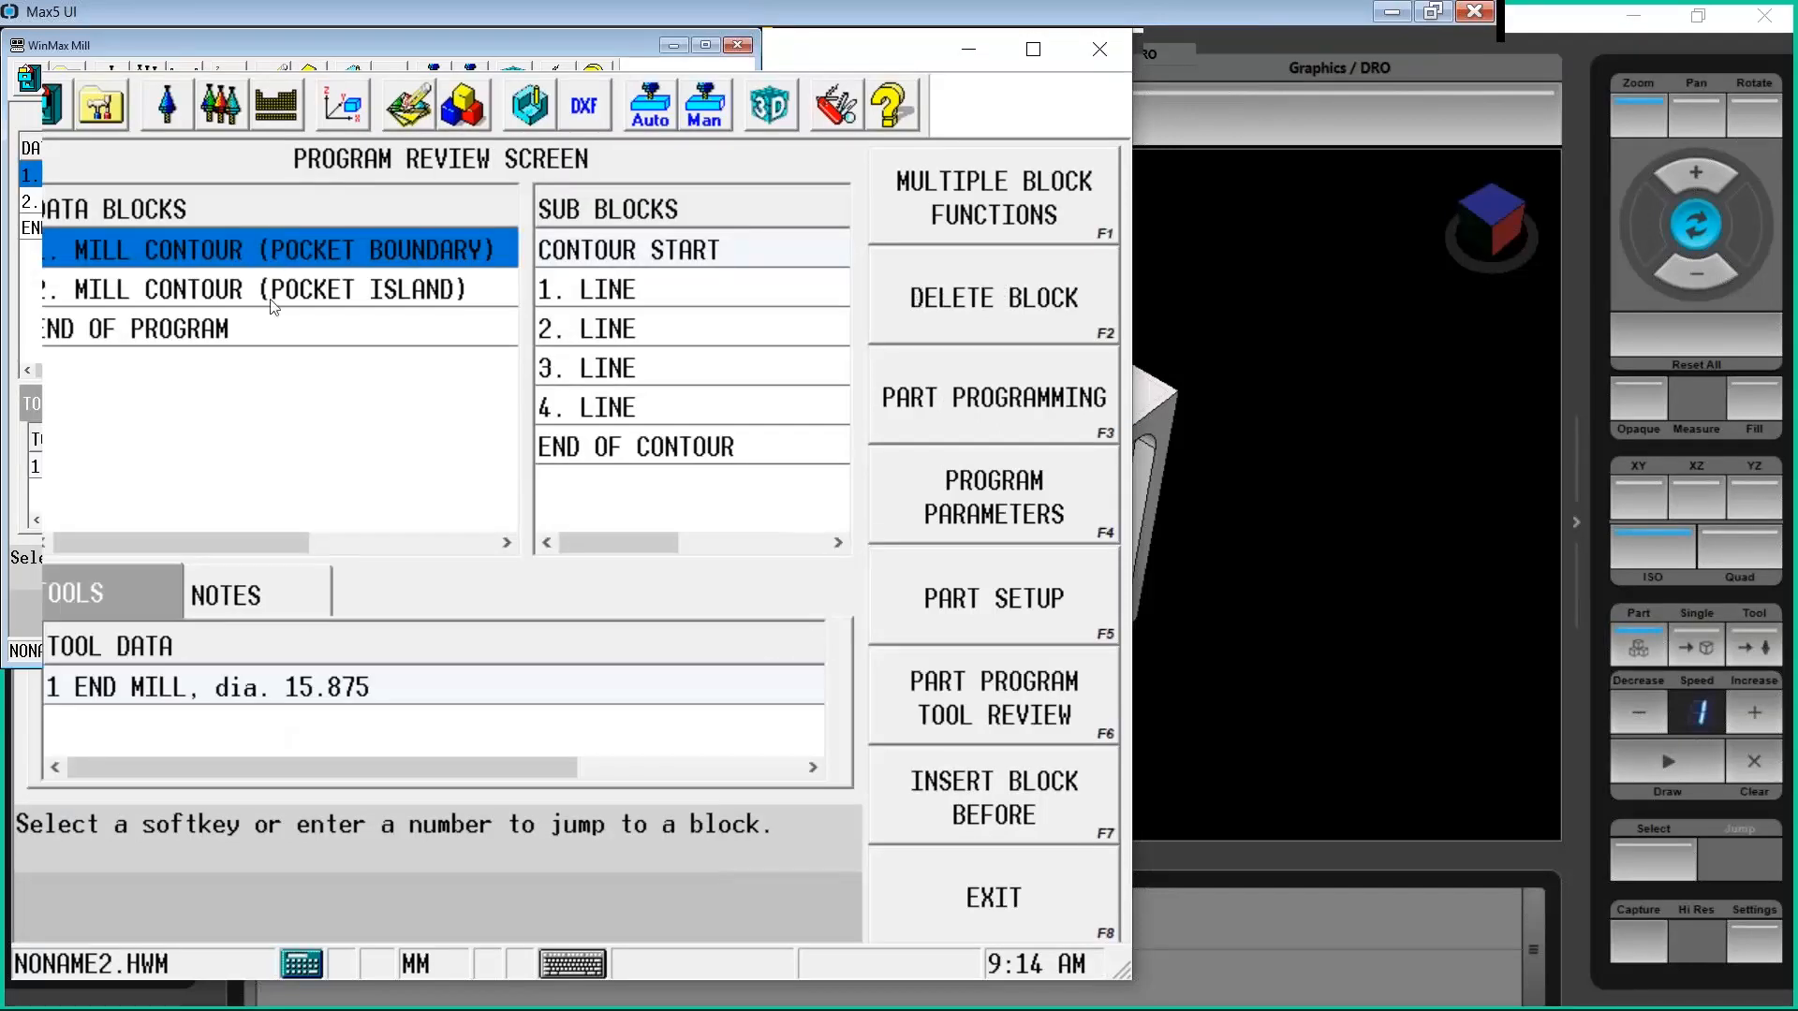
click(261, 333)
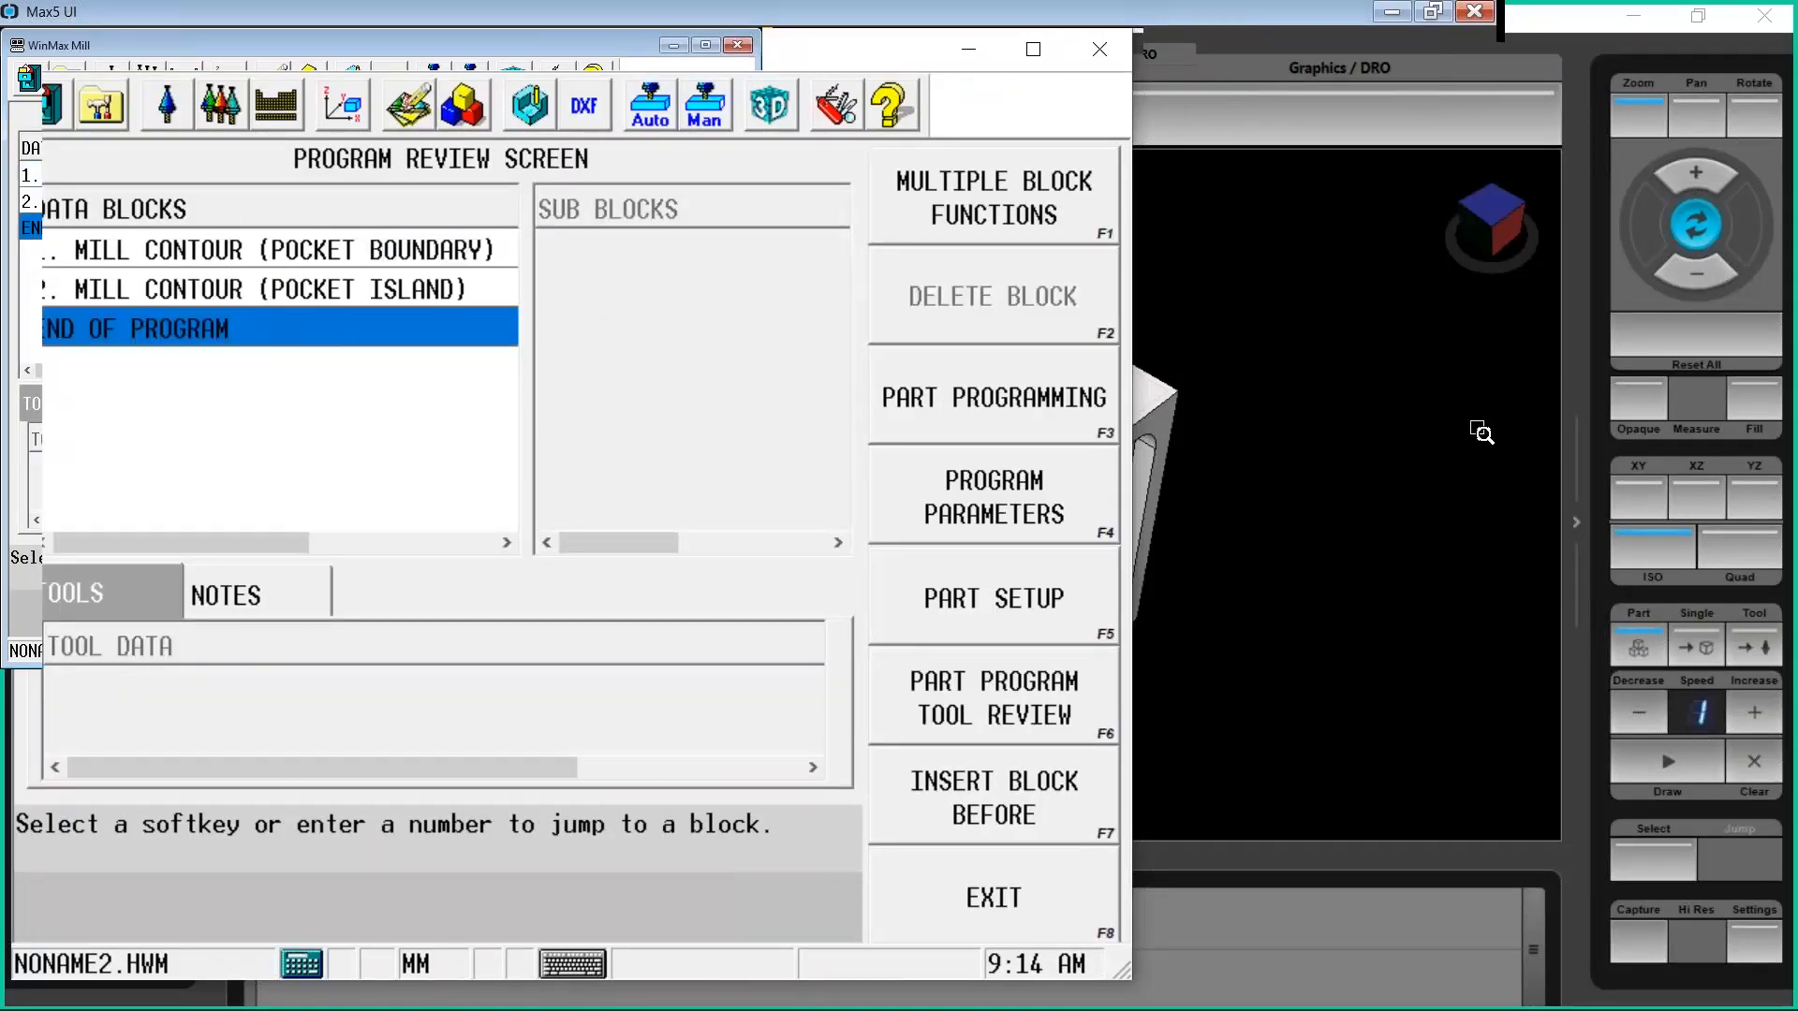
click(1450, 429)
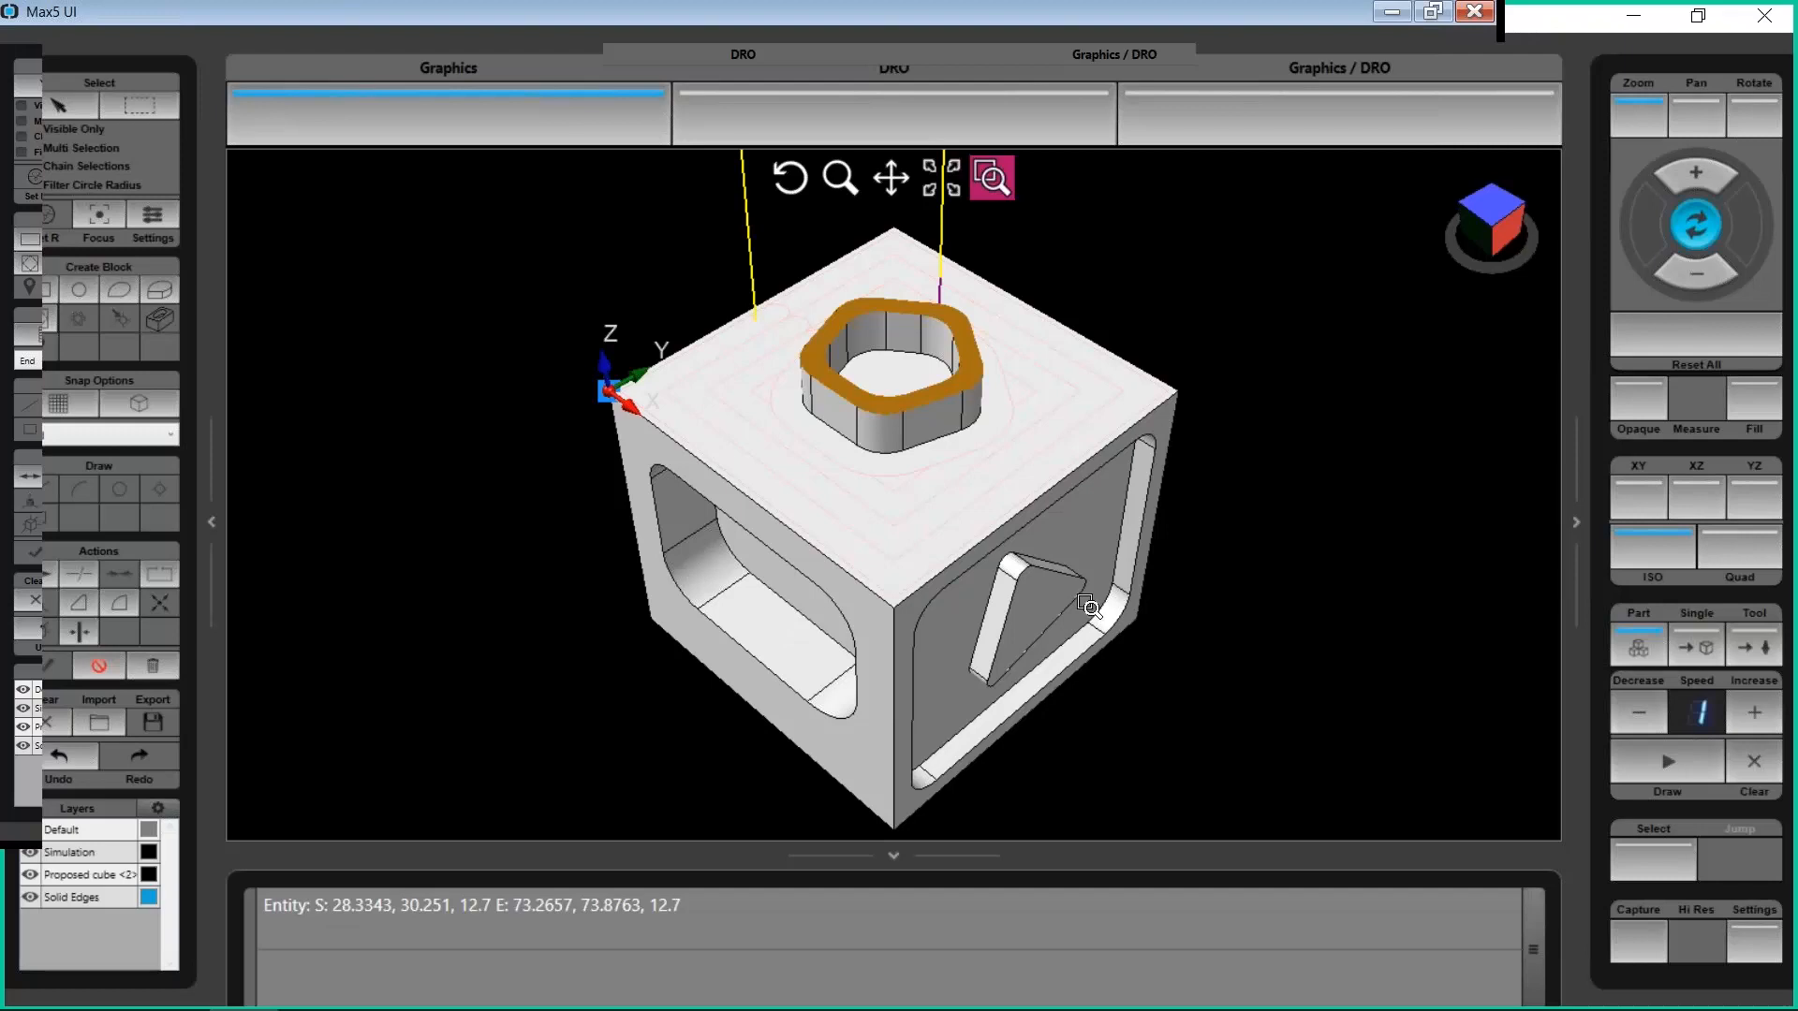
Select the floor of the side pocket that surrounds the triangular island
drag(1036, 762, 965, 644)
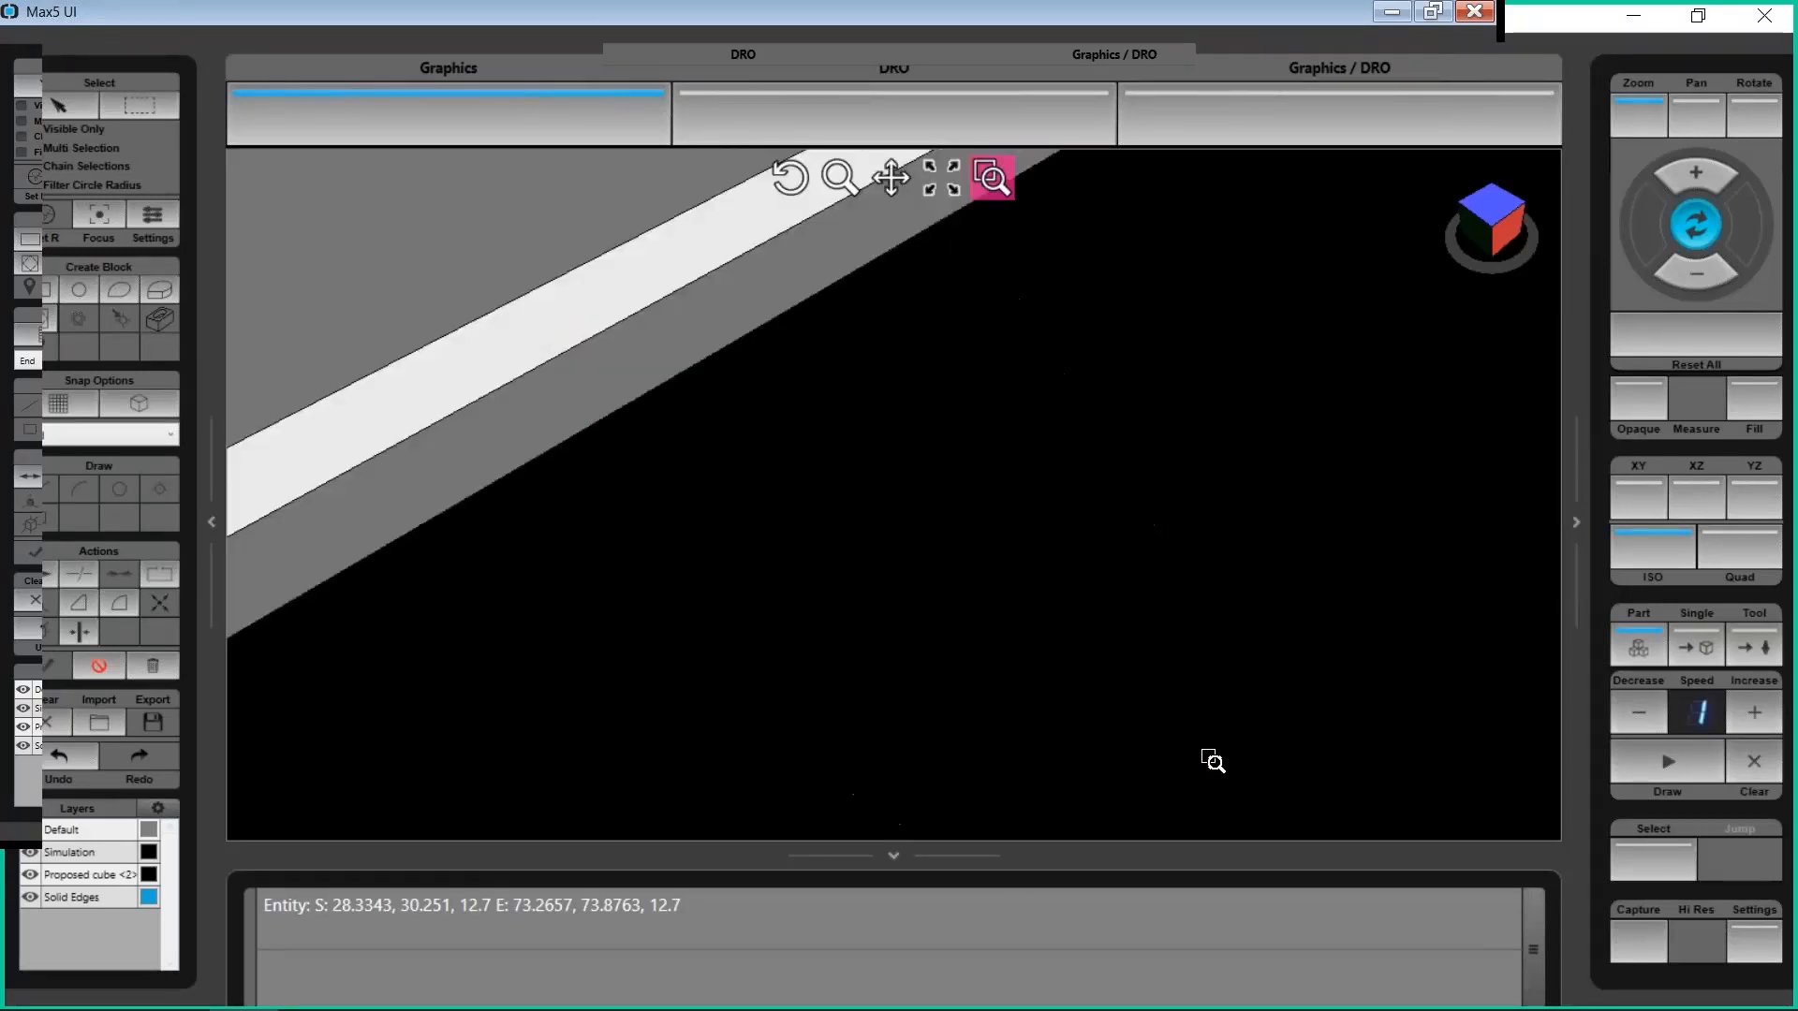
click(1694, 323)
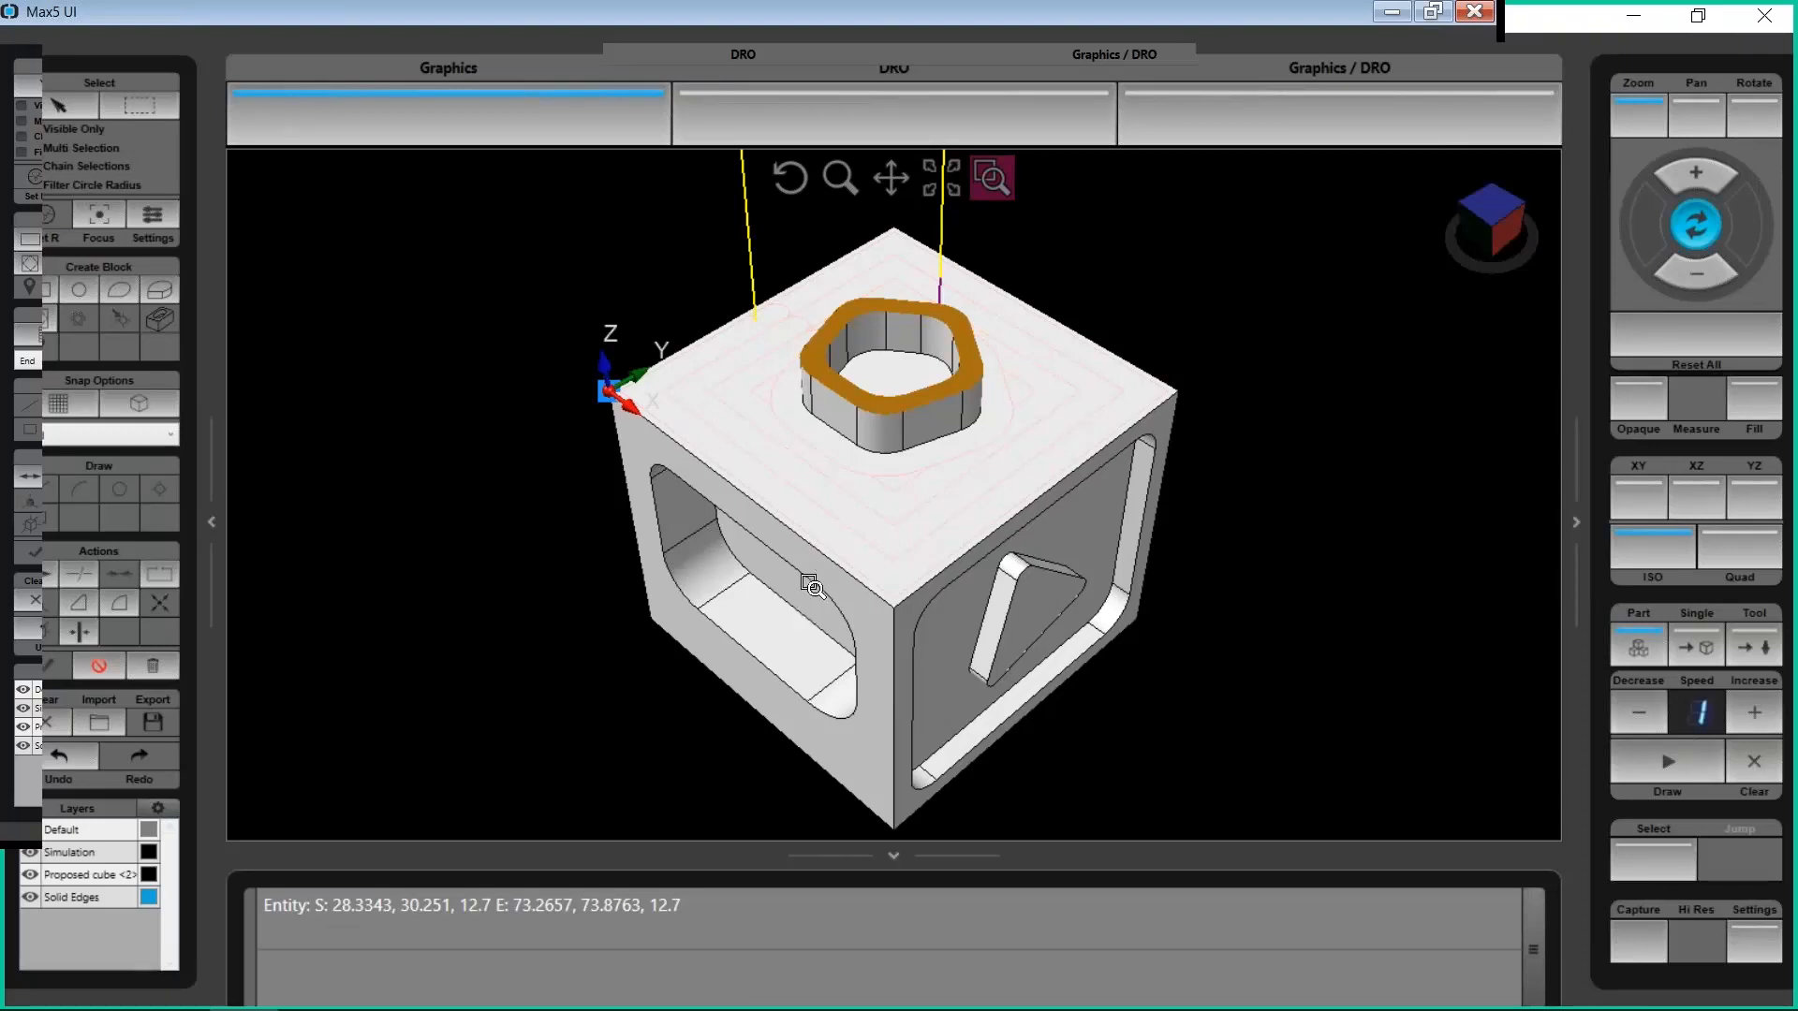
click(1757, 110)
drag(1129, 513, 1314, 599)
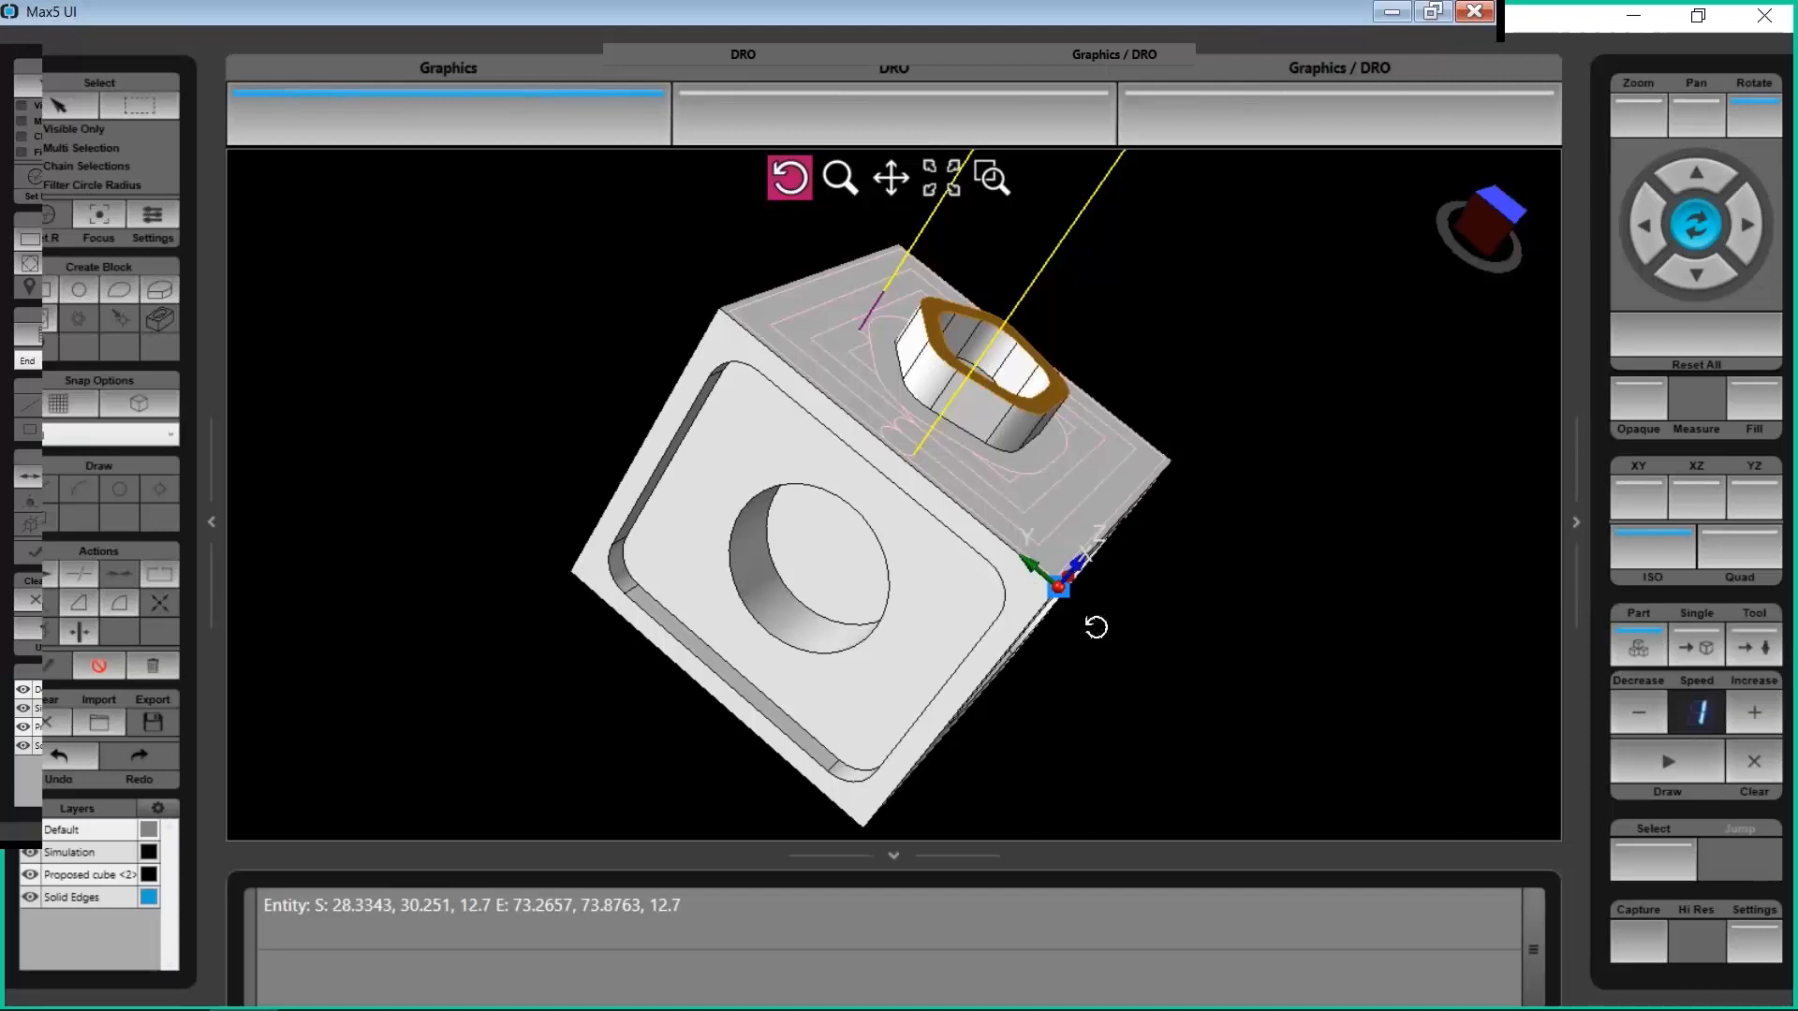
drag(1104, 670, 1105, 618)
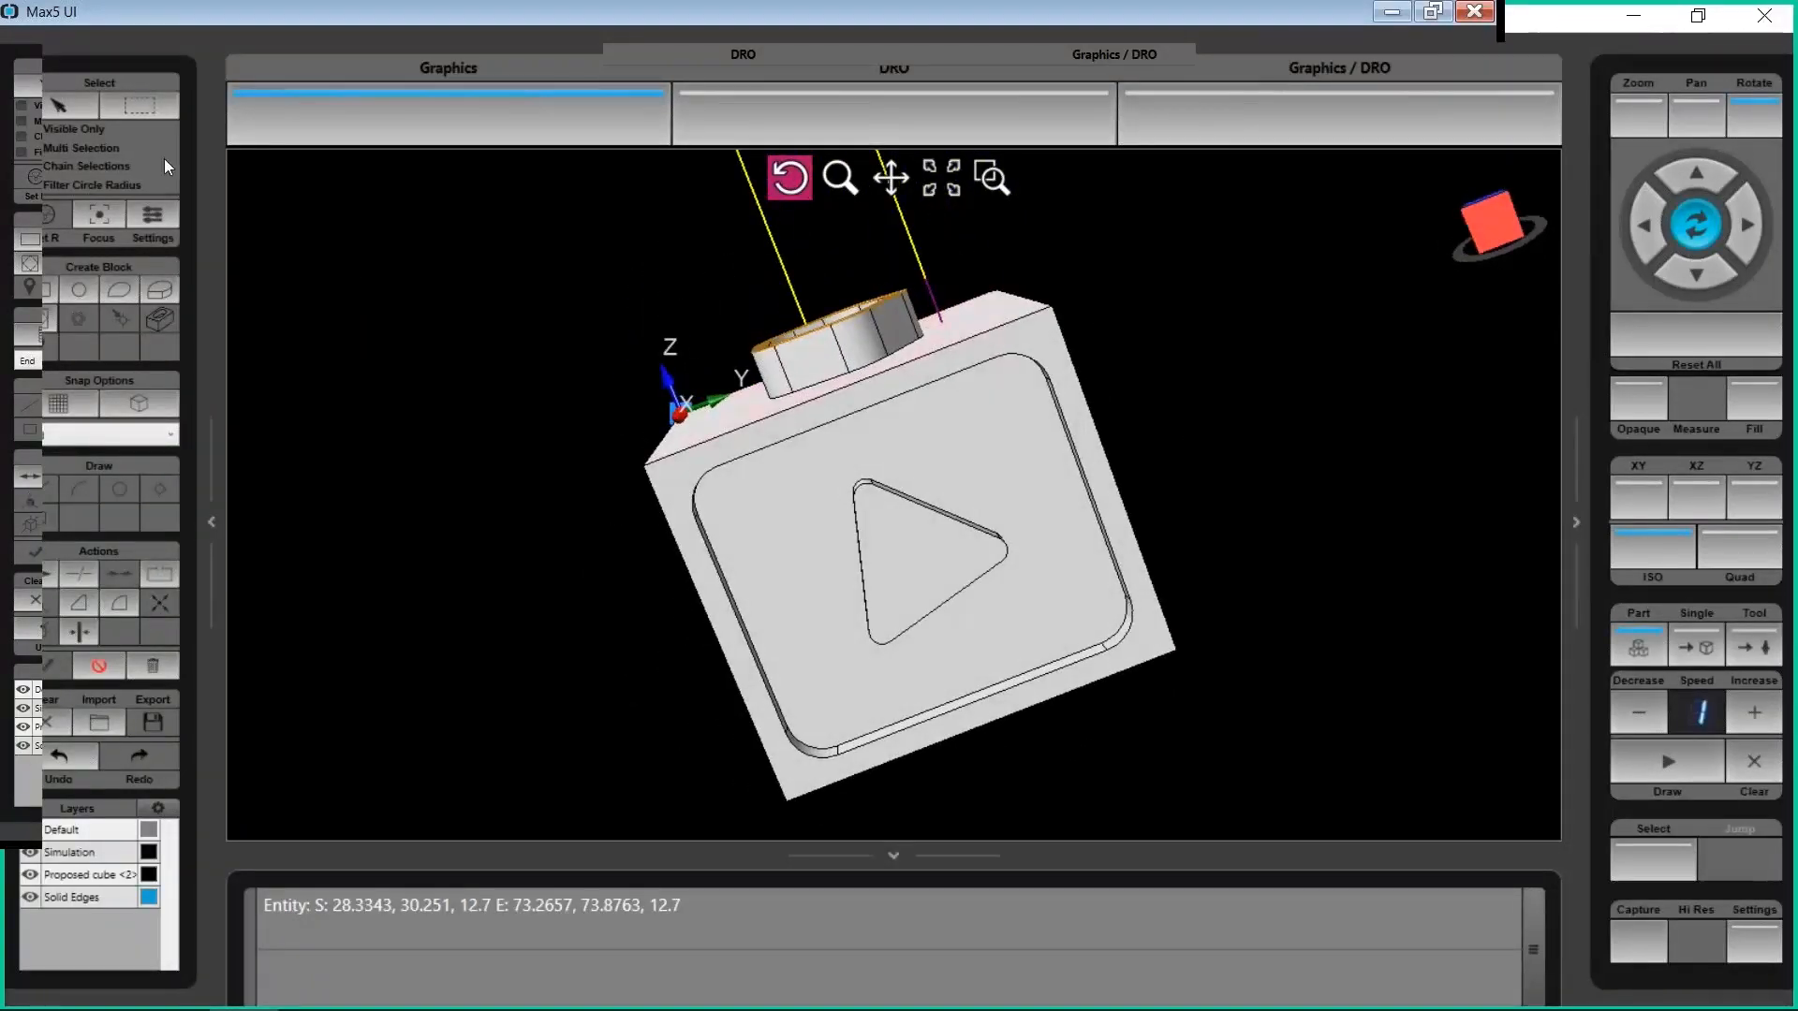
click(60, 97)
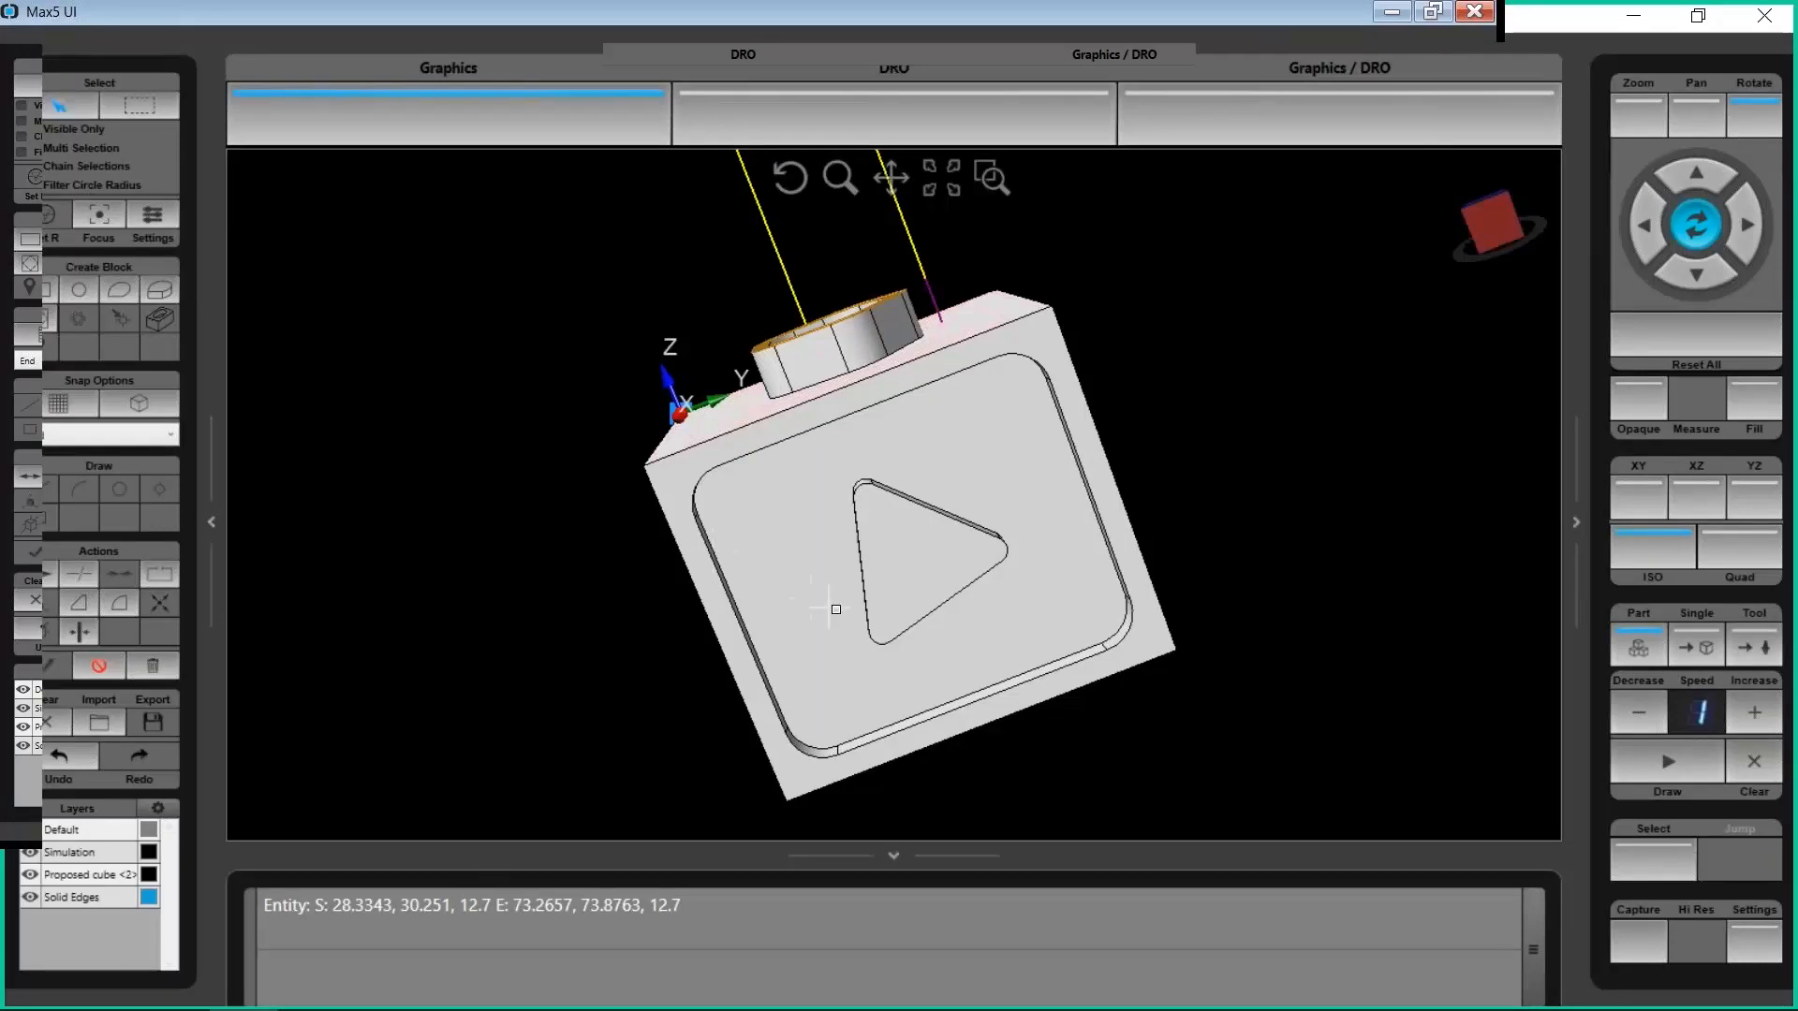
click(794, 587)
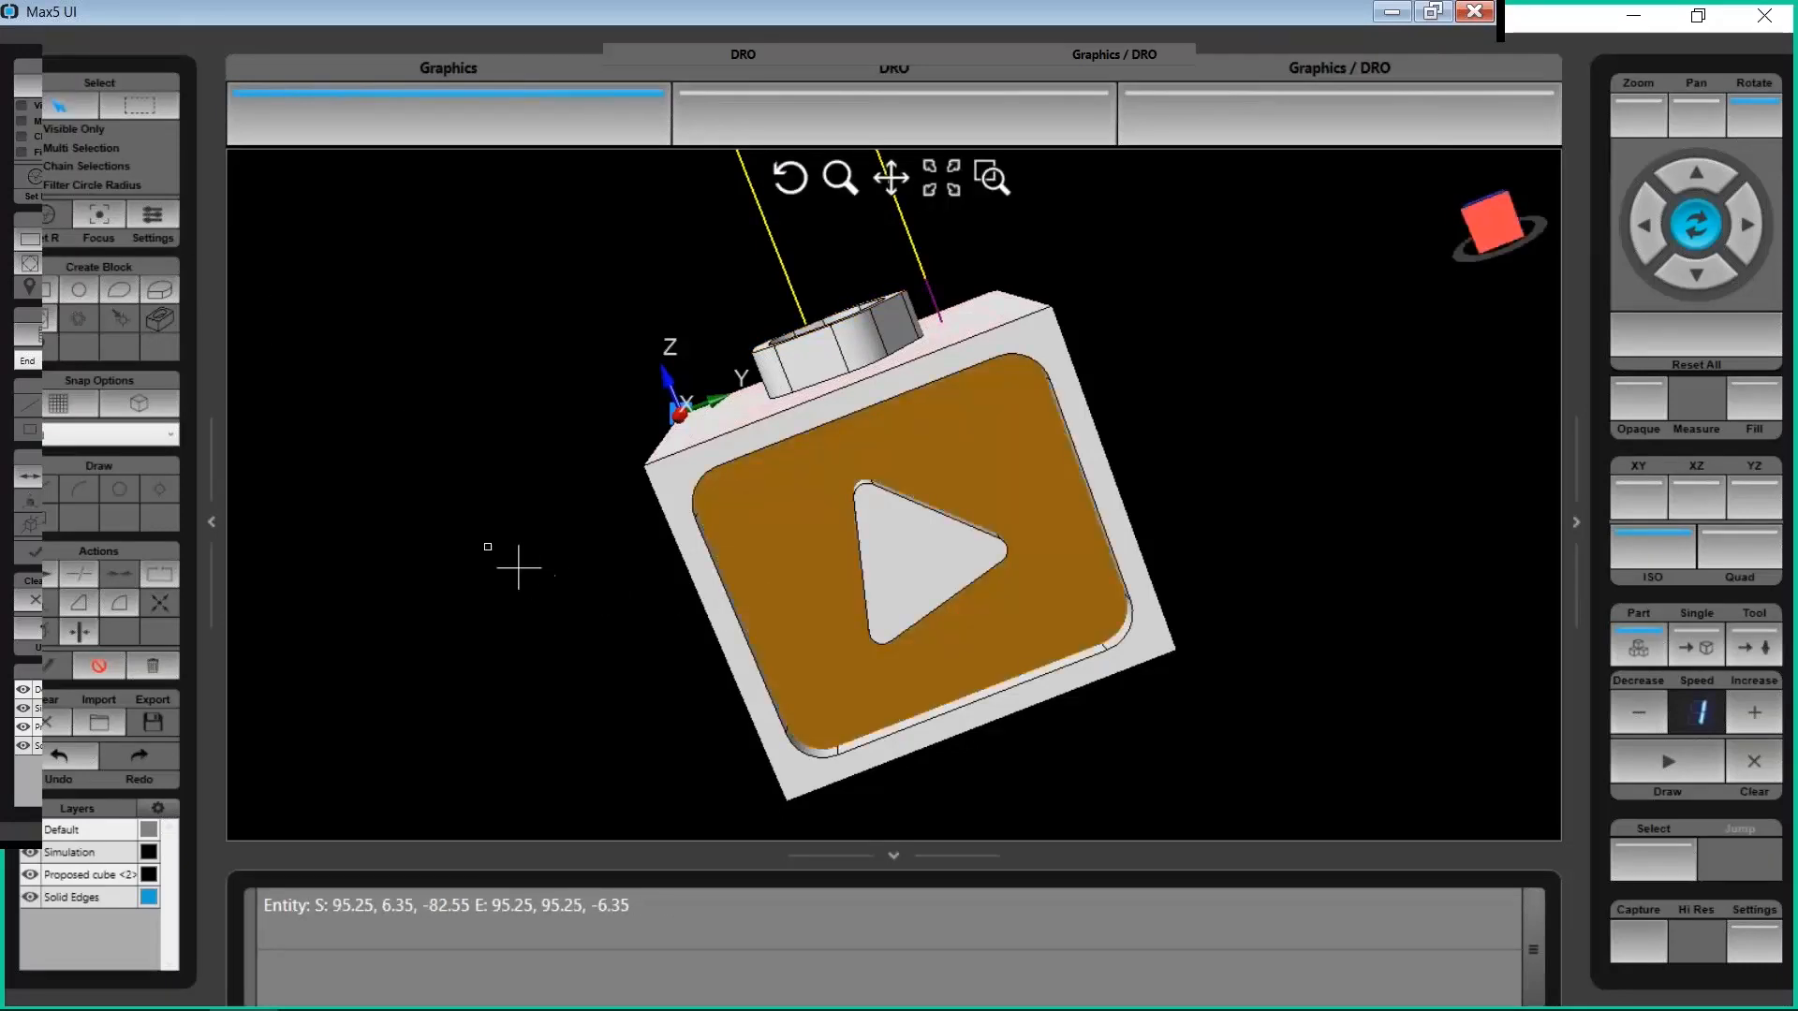
Create a contour block from the selected pocket floor and accept the transform plane with Z pointing out of the side face
click(114, 282)
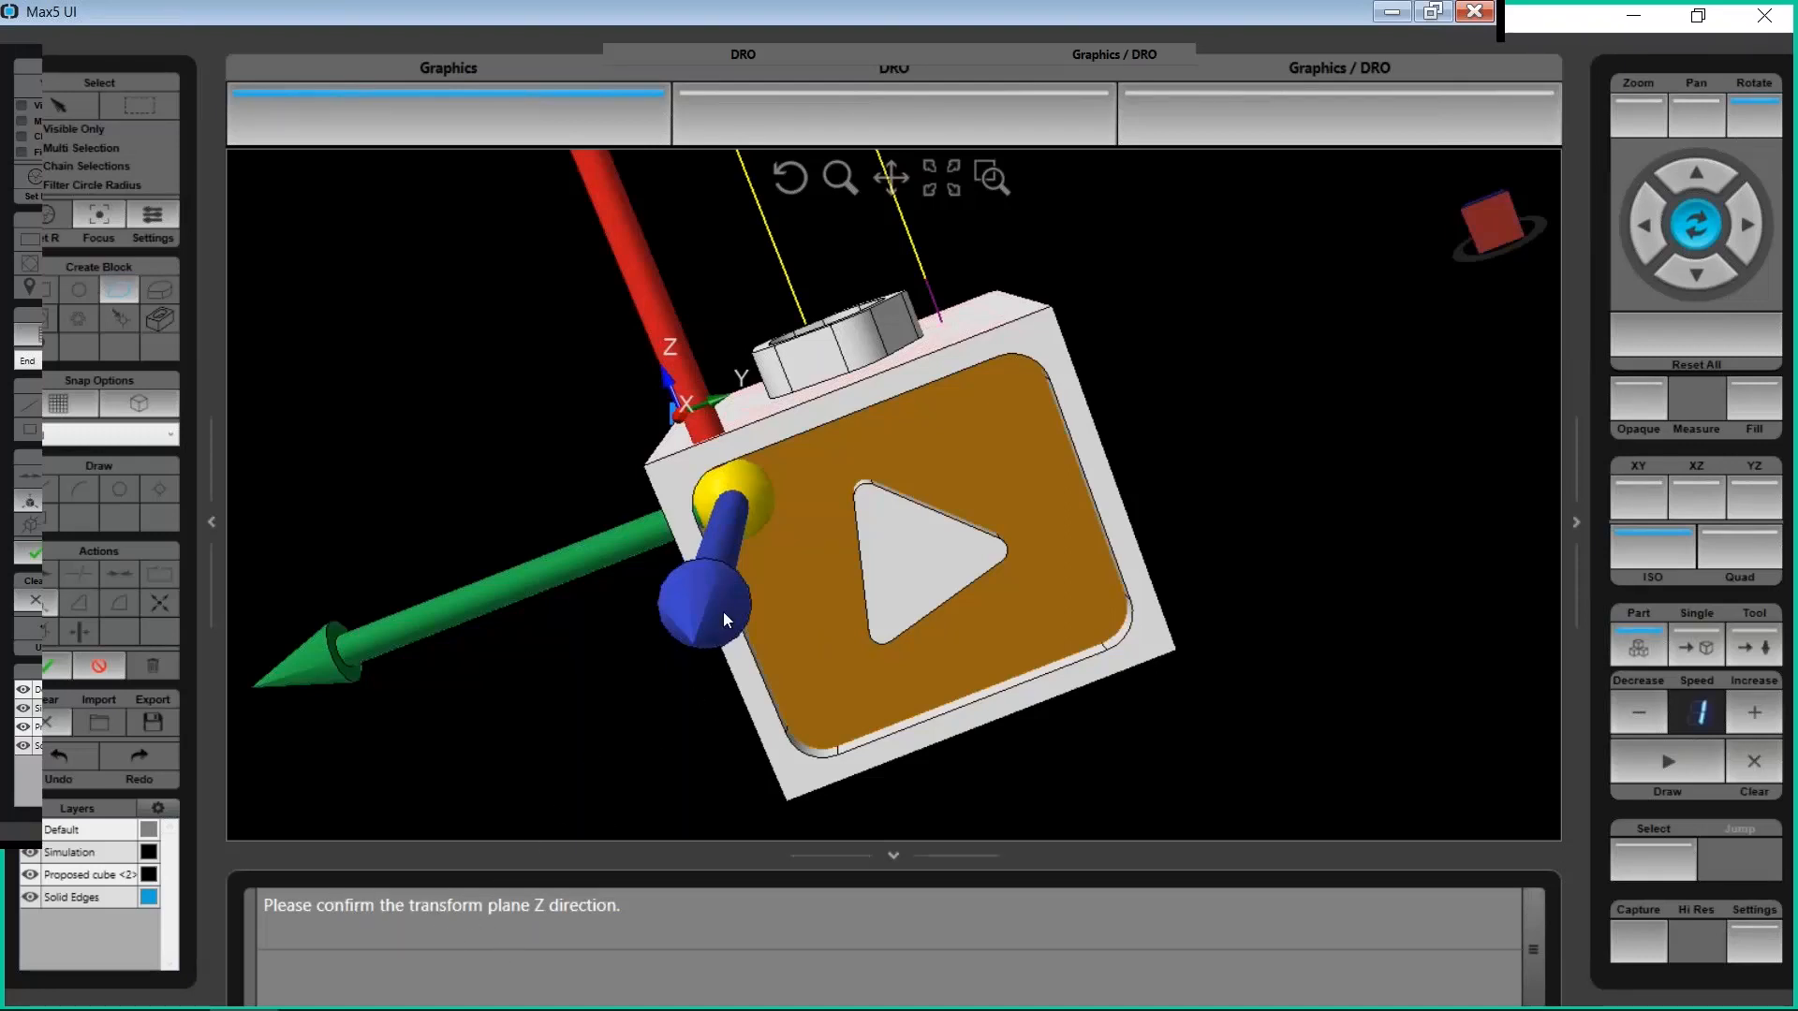
click(744, 503)
click(744, 502)
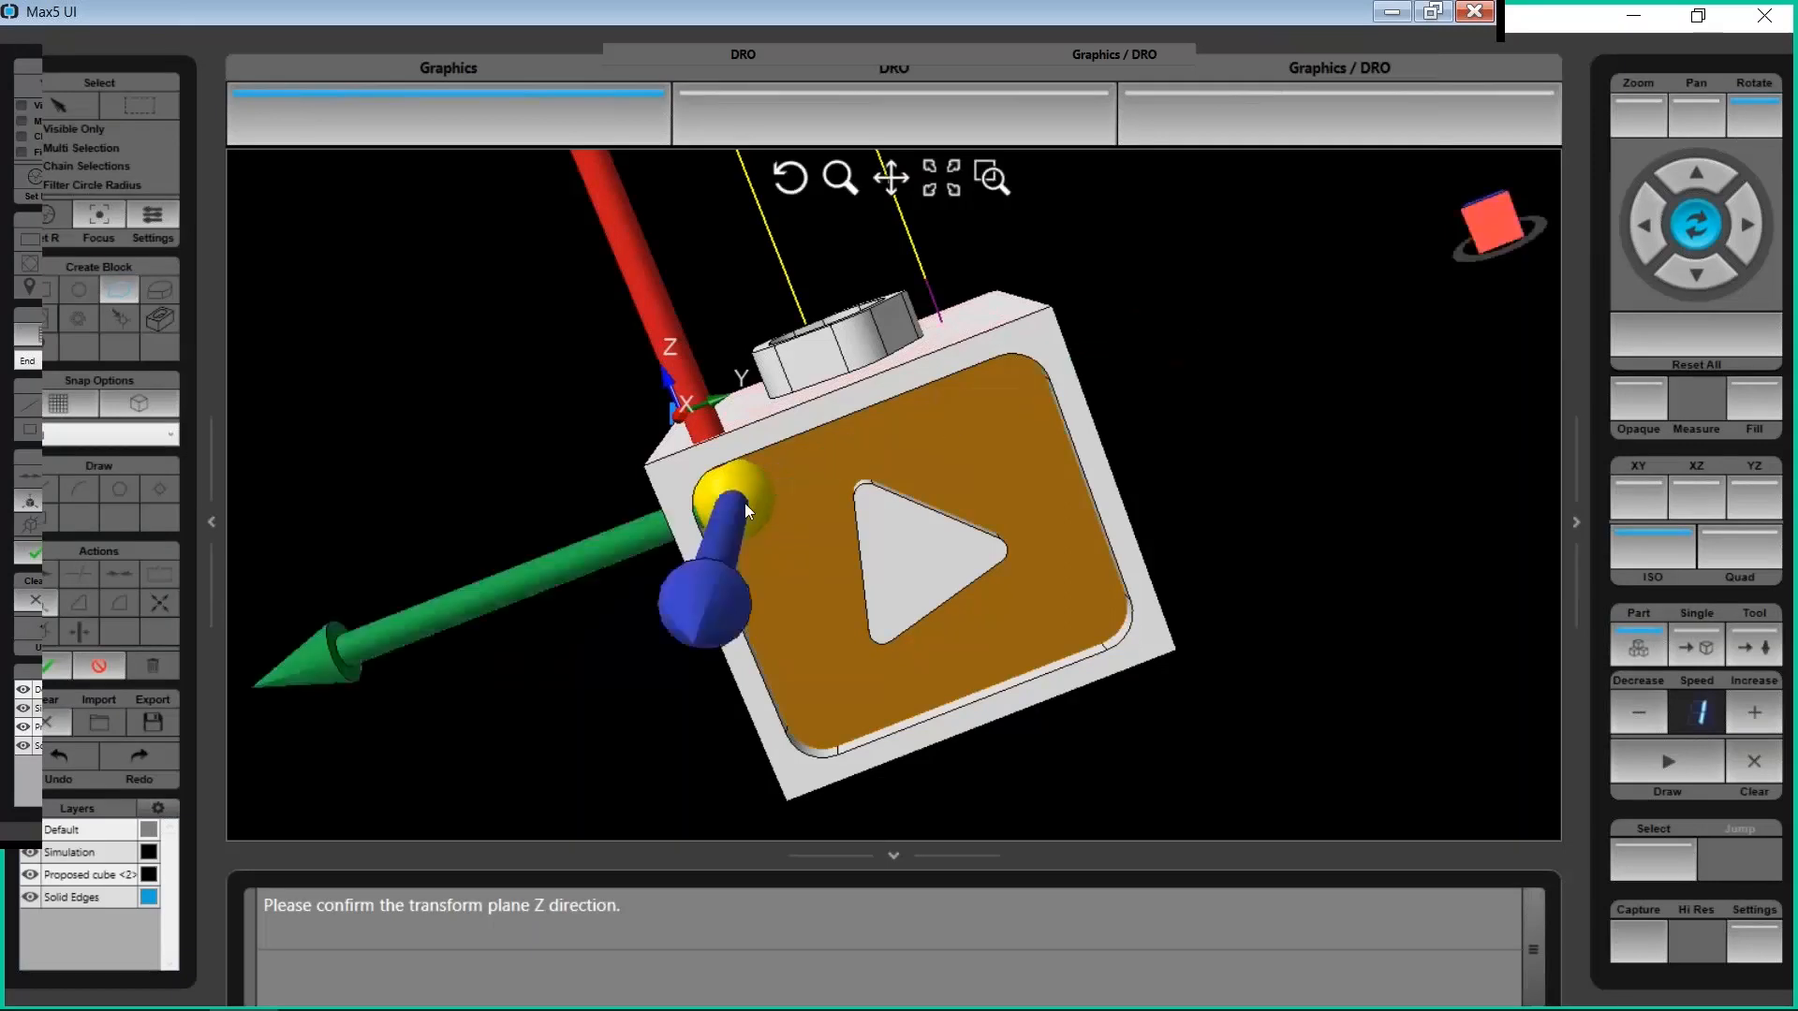
click(744, 503)
click(744, 503)
drag(1498, 238, 1532, 224)
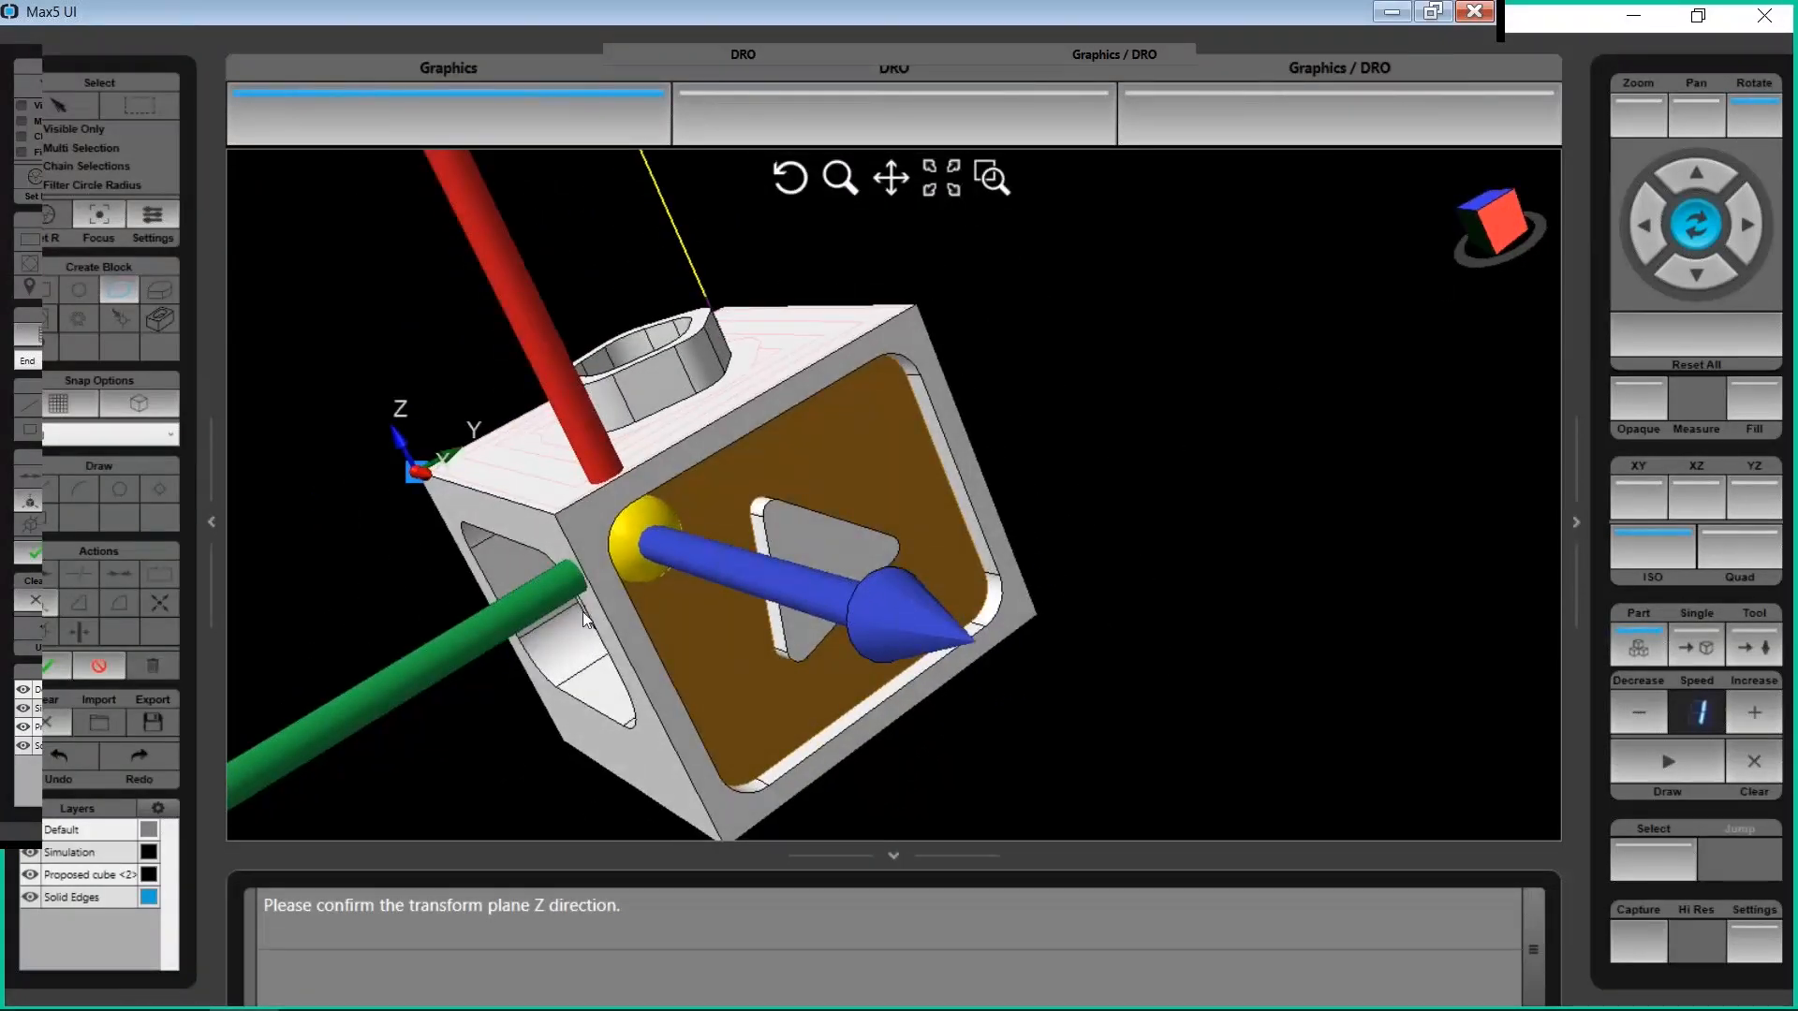
click(31, 666)
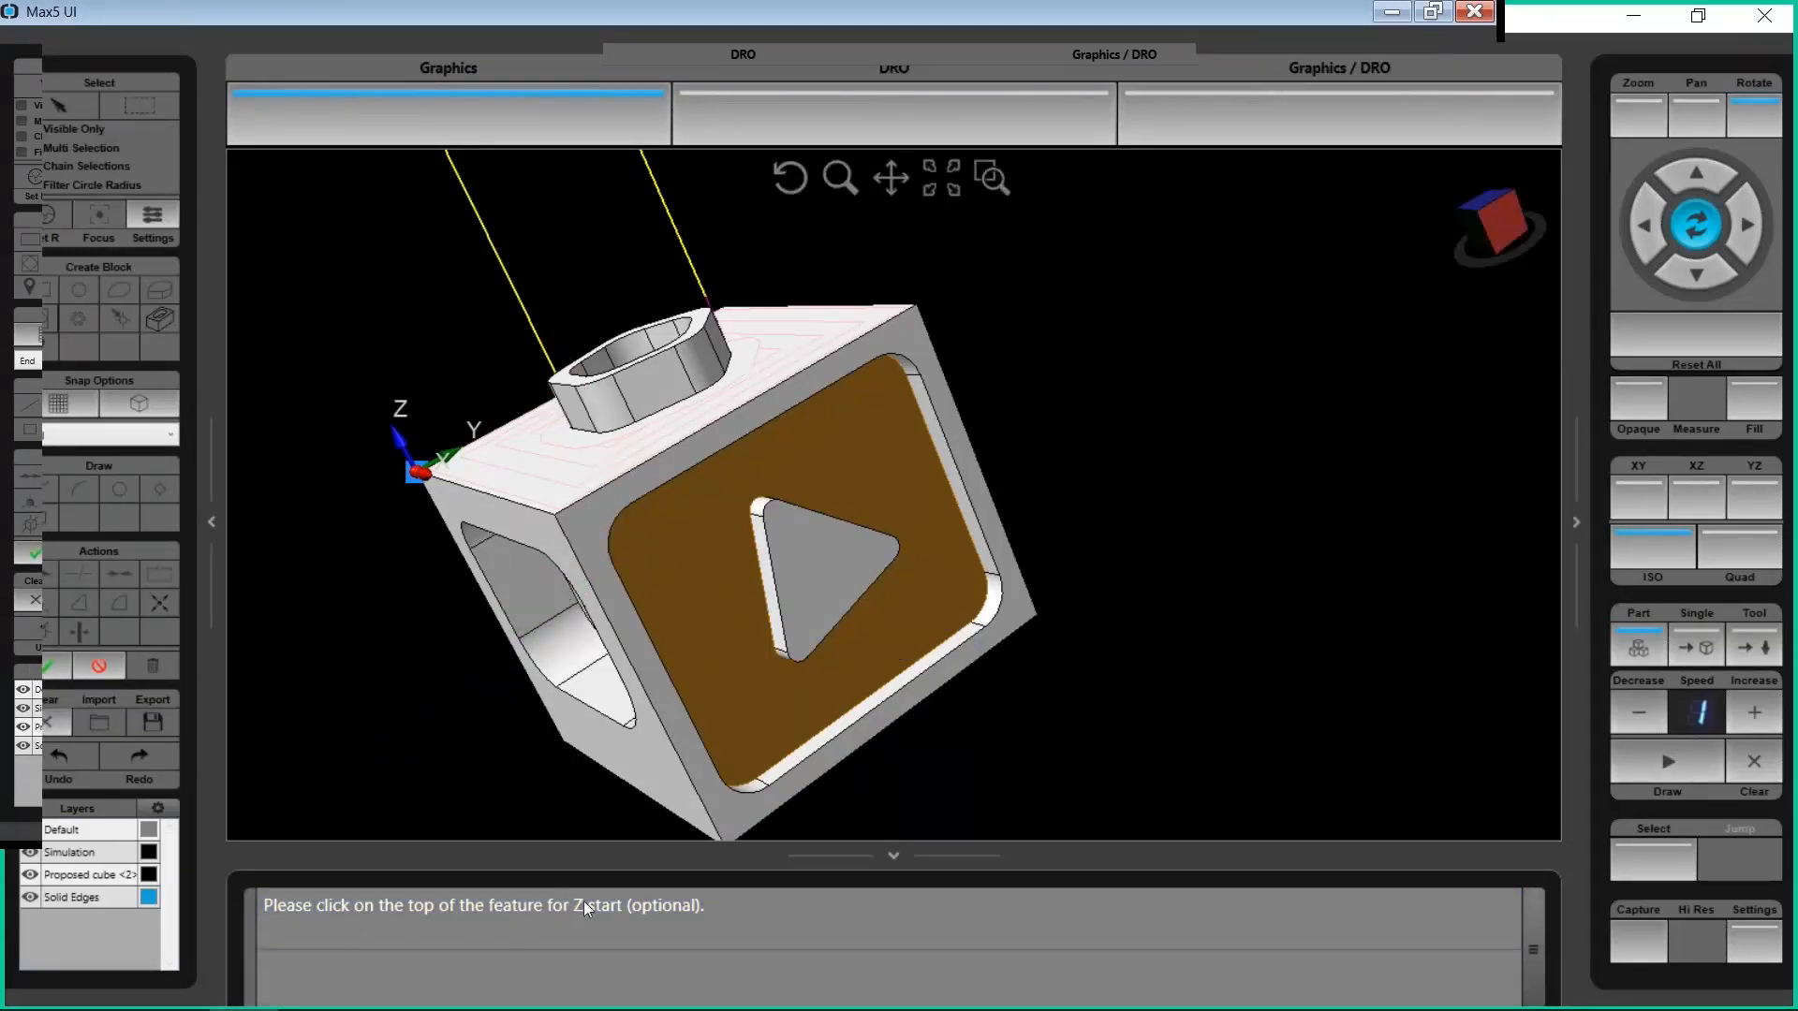
Set the triangular island's top face as Z start, accept the contour direction and import the blocks at the end of the program
click(828, 558)
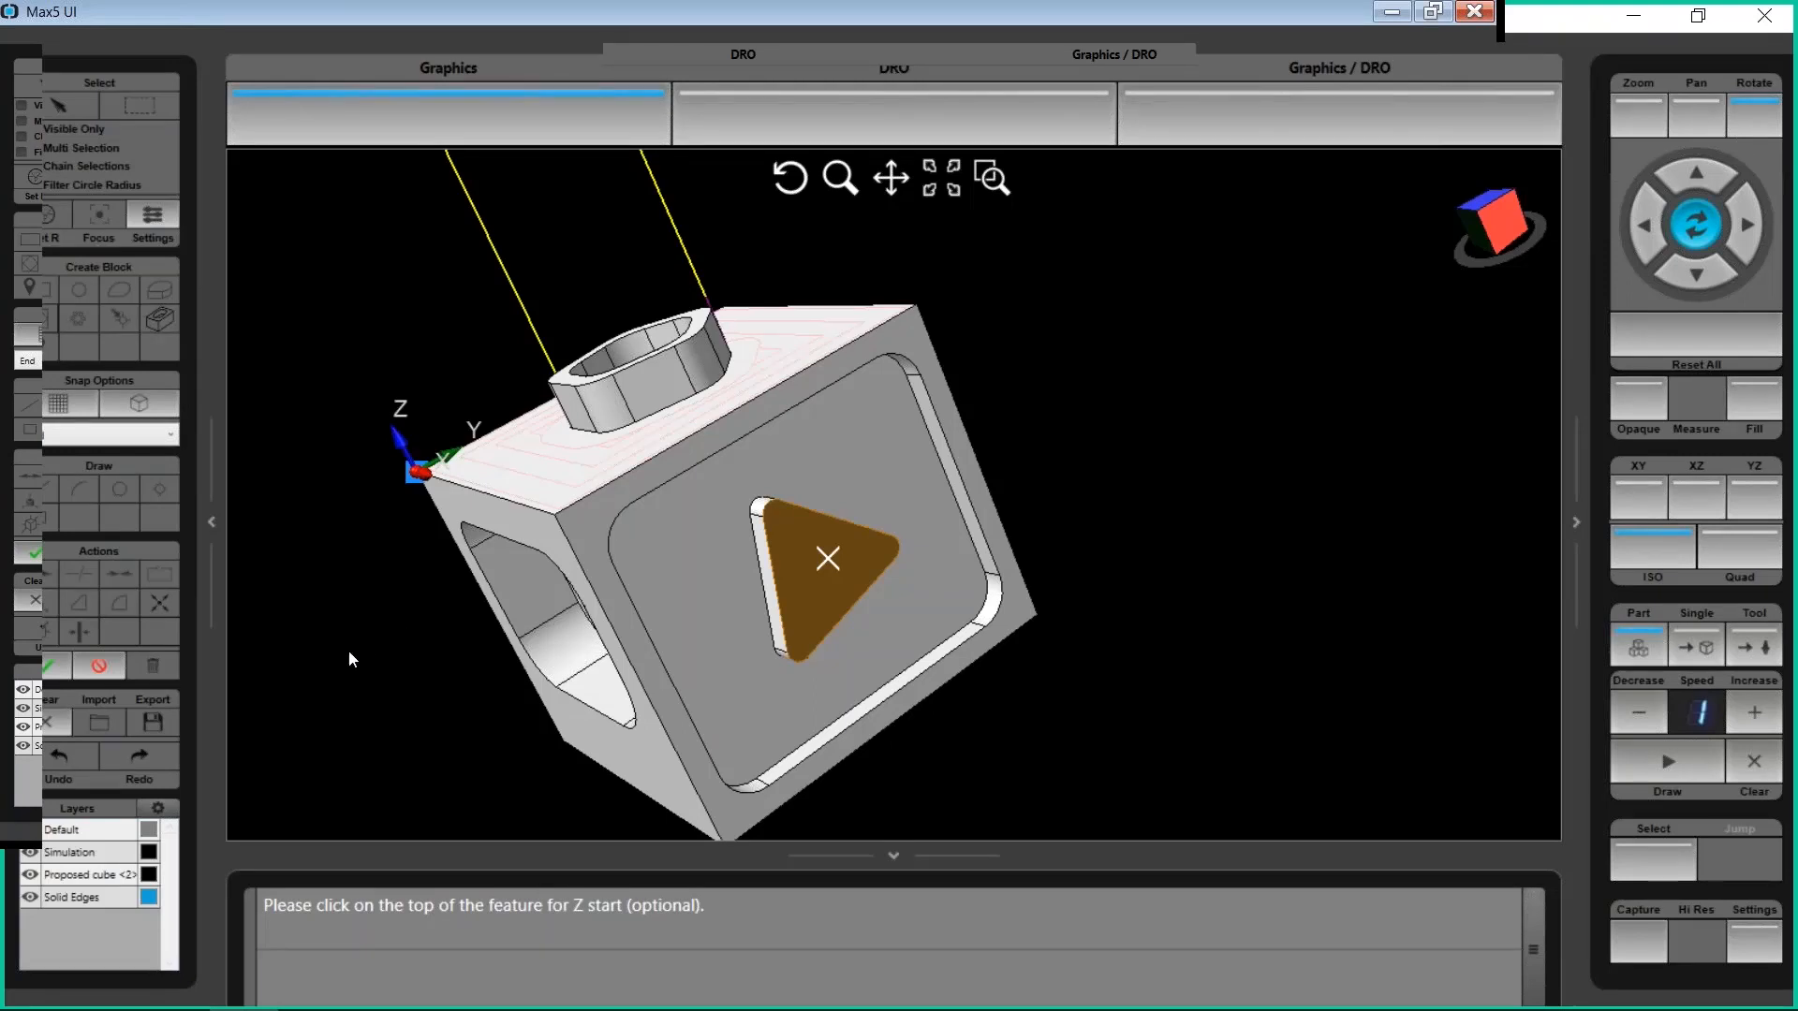
click(44, 667)
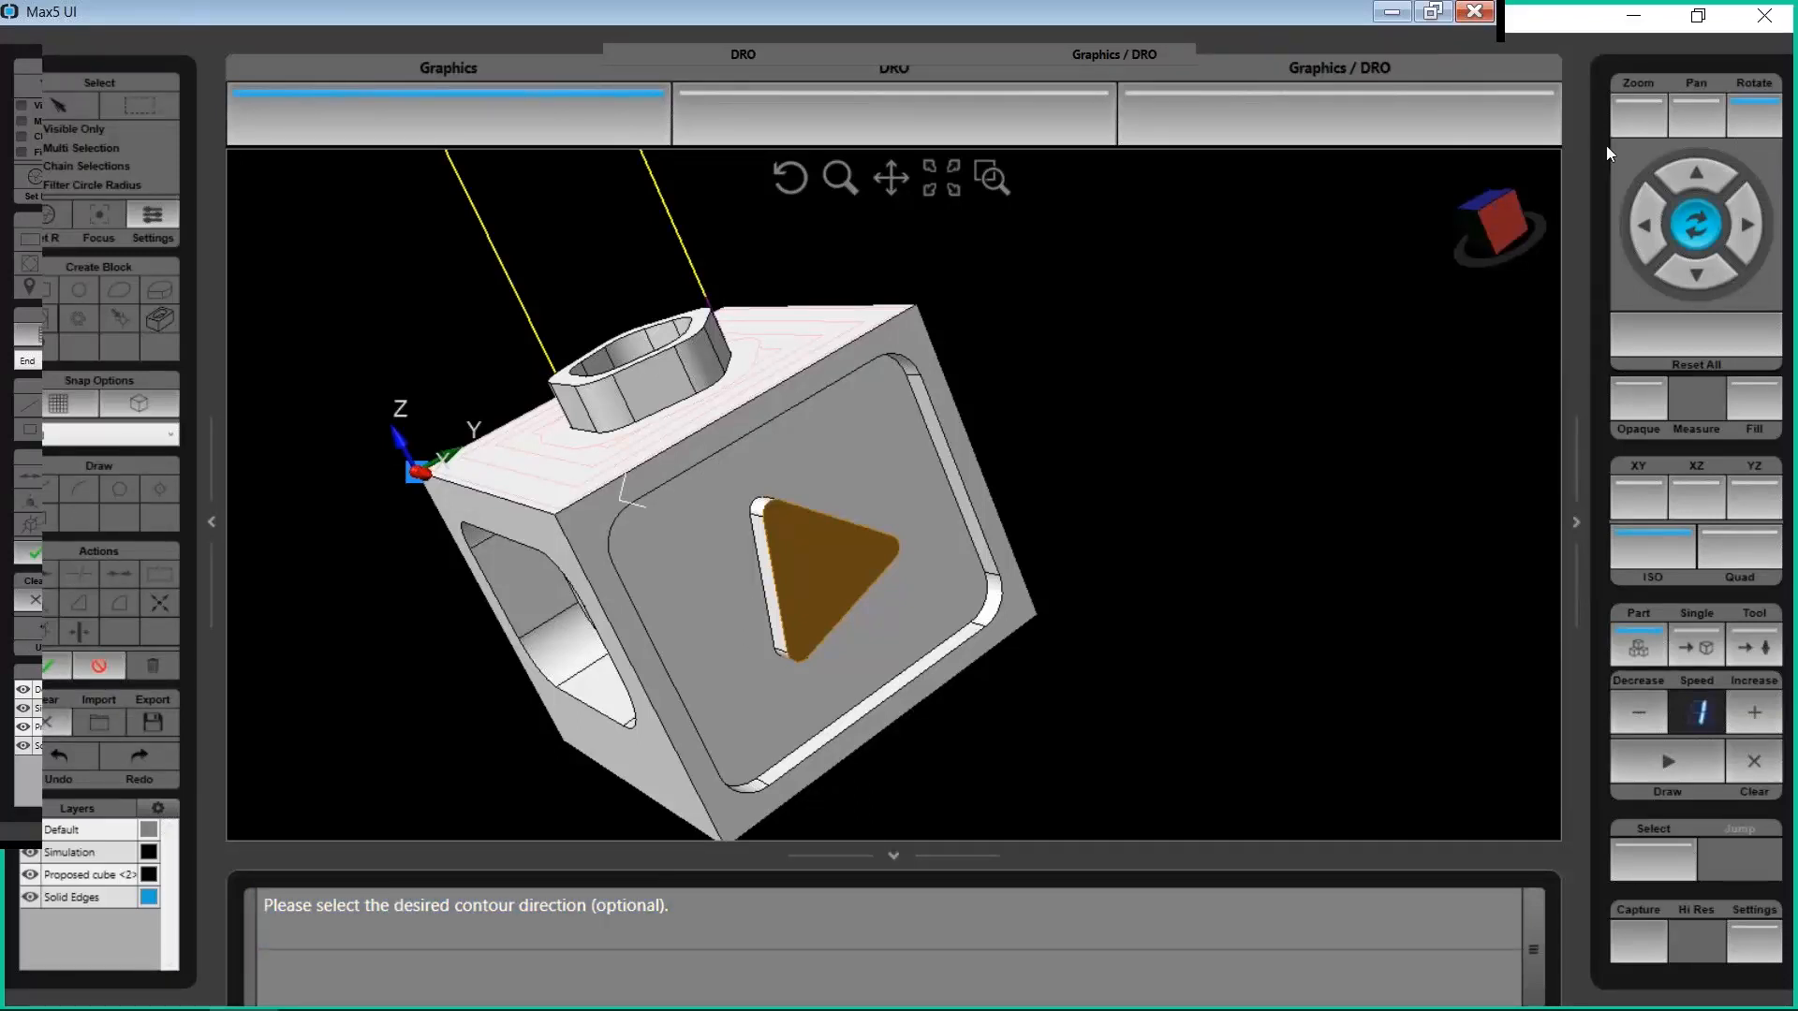
mouse_move(1493, 215)
mouse_down()
mouse_move(1458, 204)
mouse_move(1469, 222)
mouse_up()
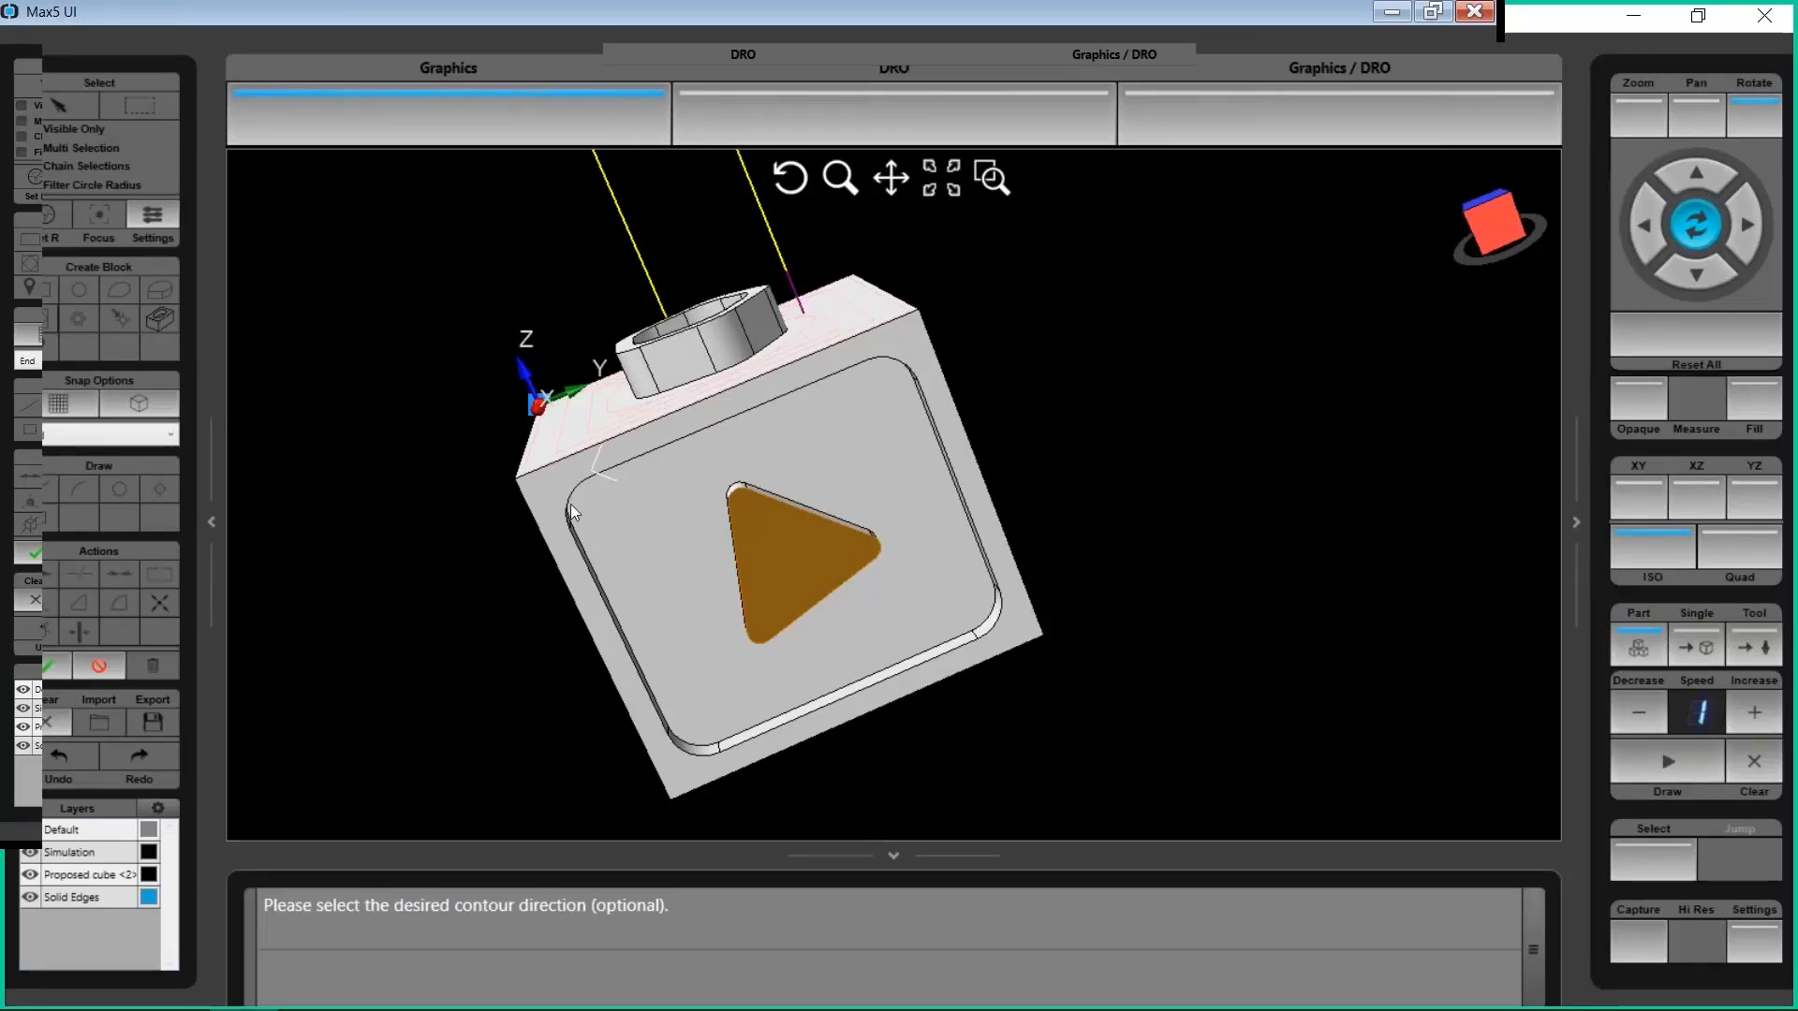
click(50, 668)
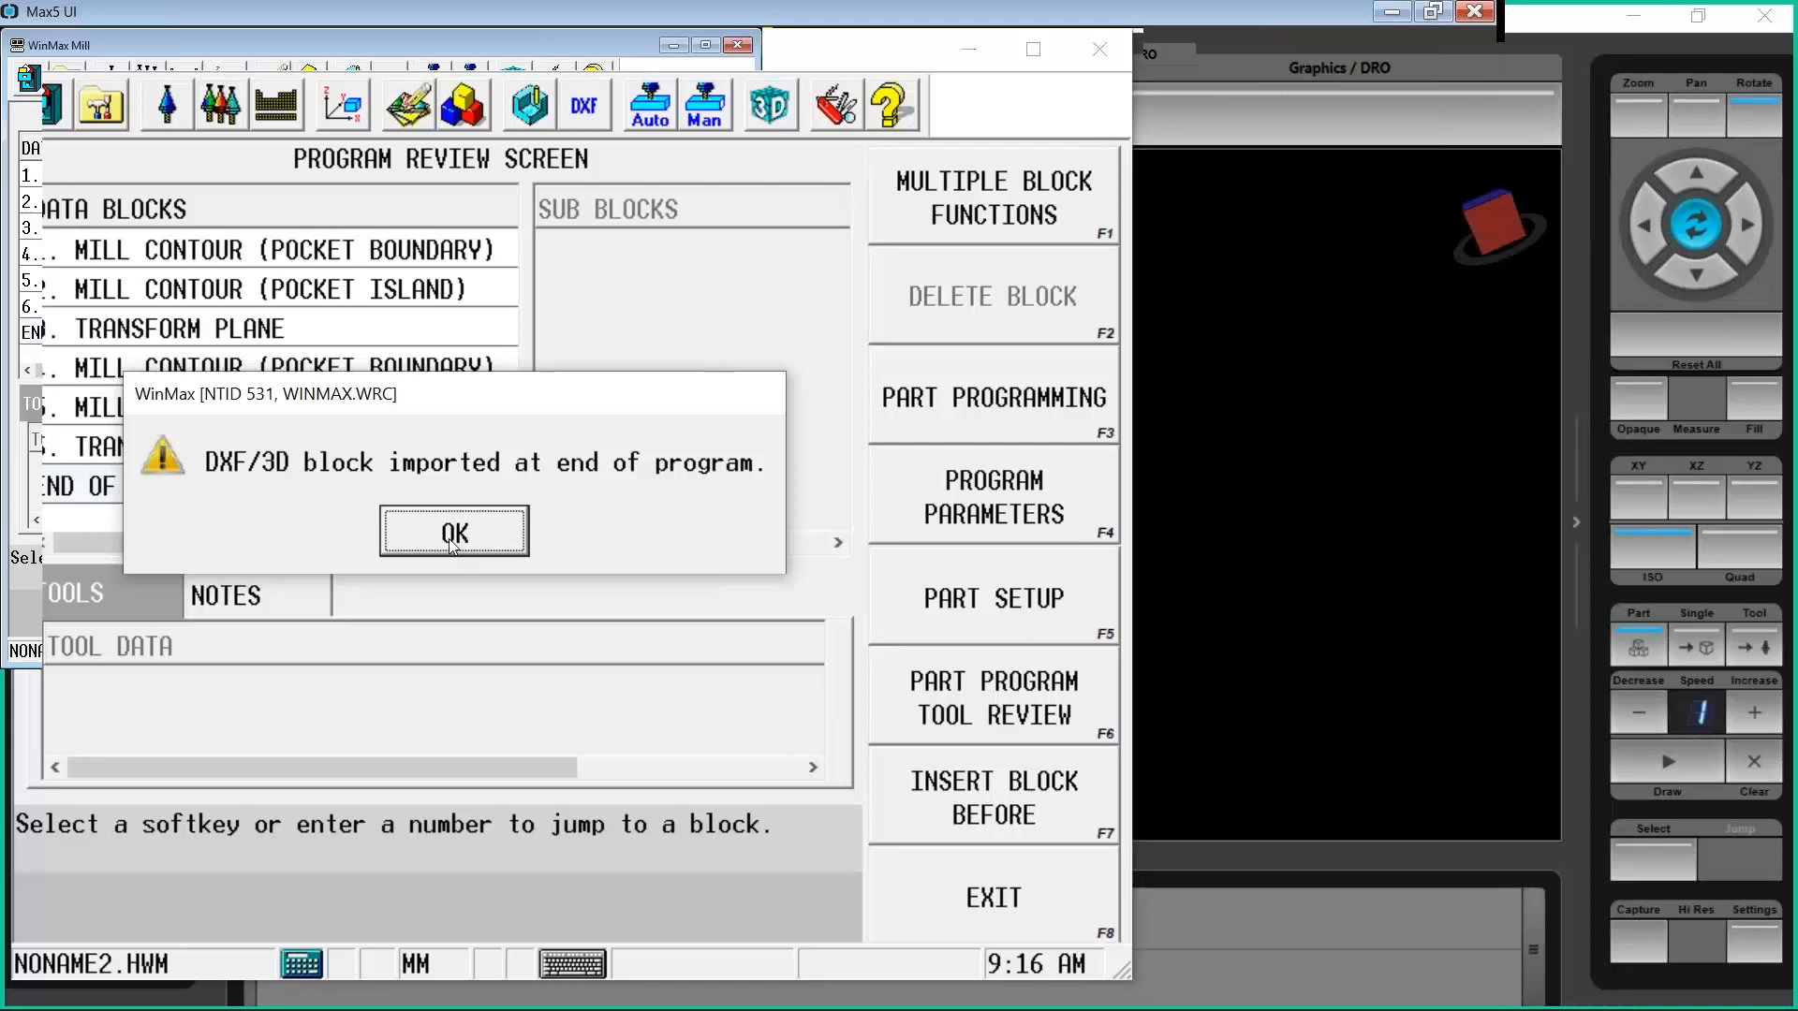
click(451, 539)
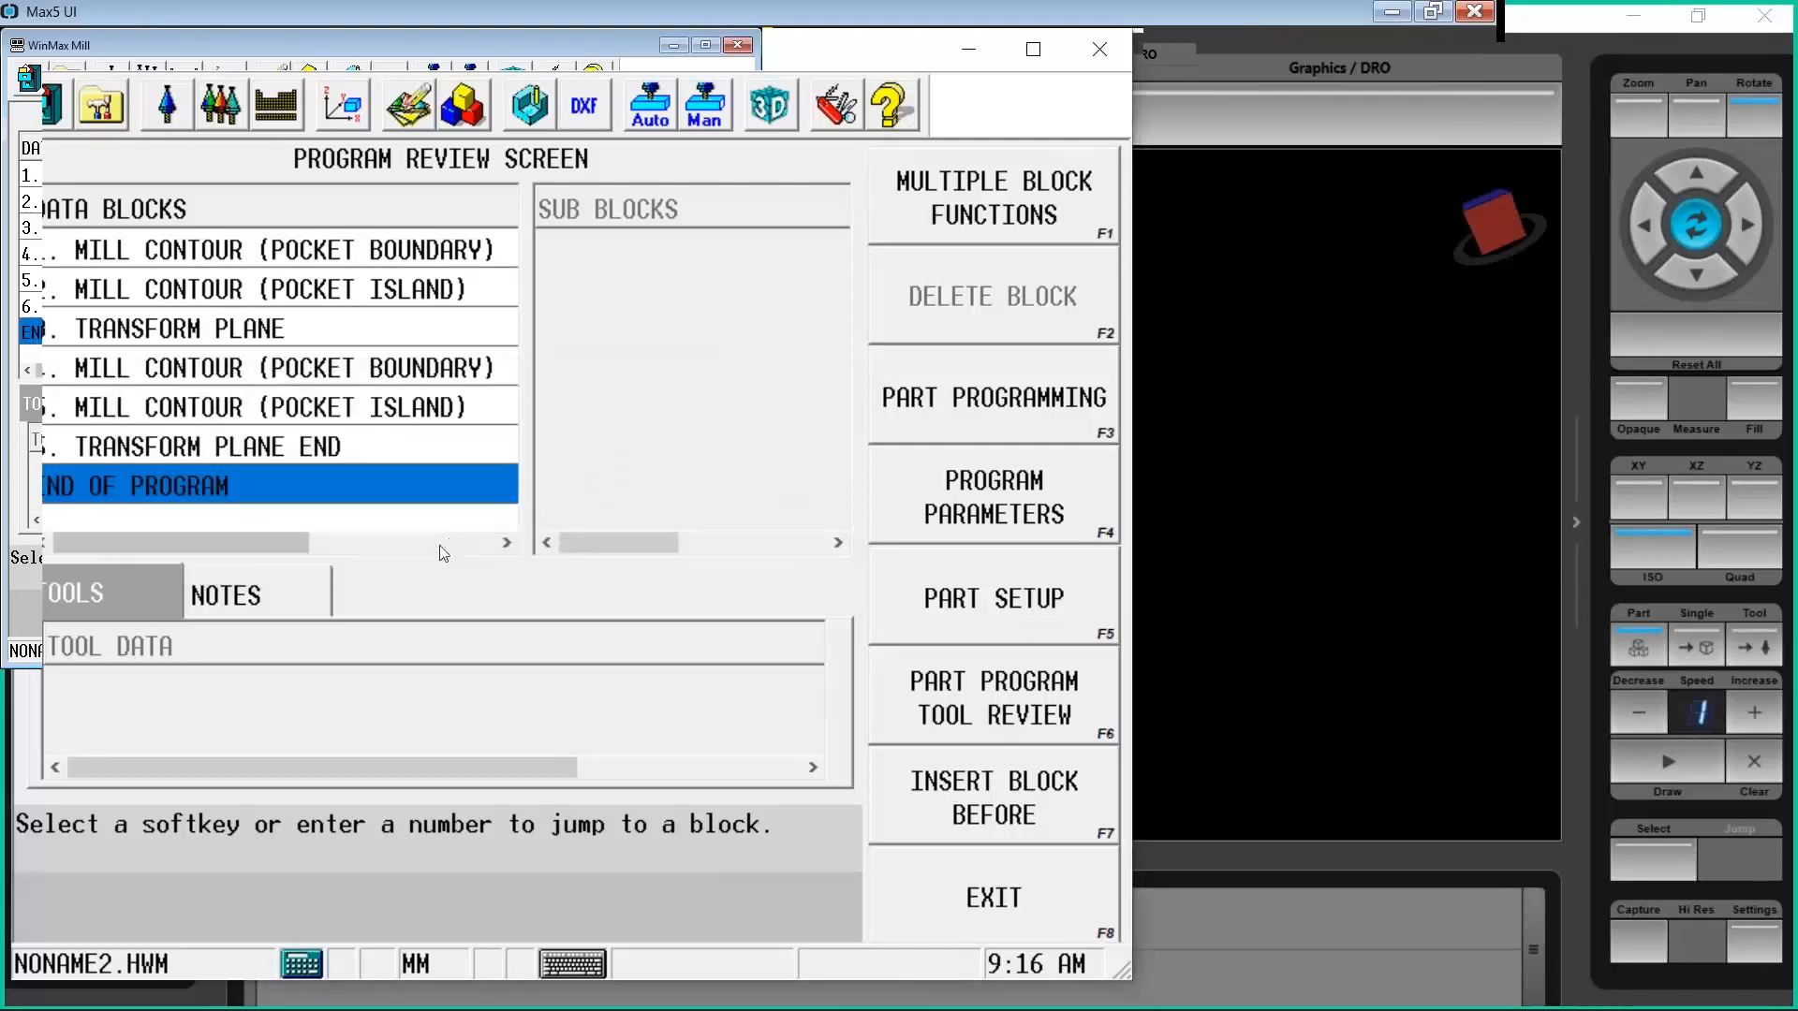
Review the newly imported blocks and examine the origin point and direction vectors of the Transform Plane block
click(292, 367)
click(269, 397)
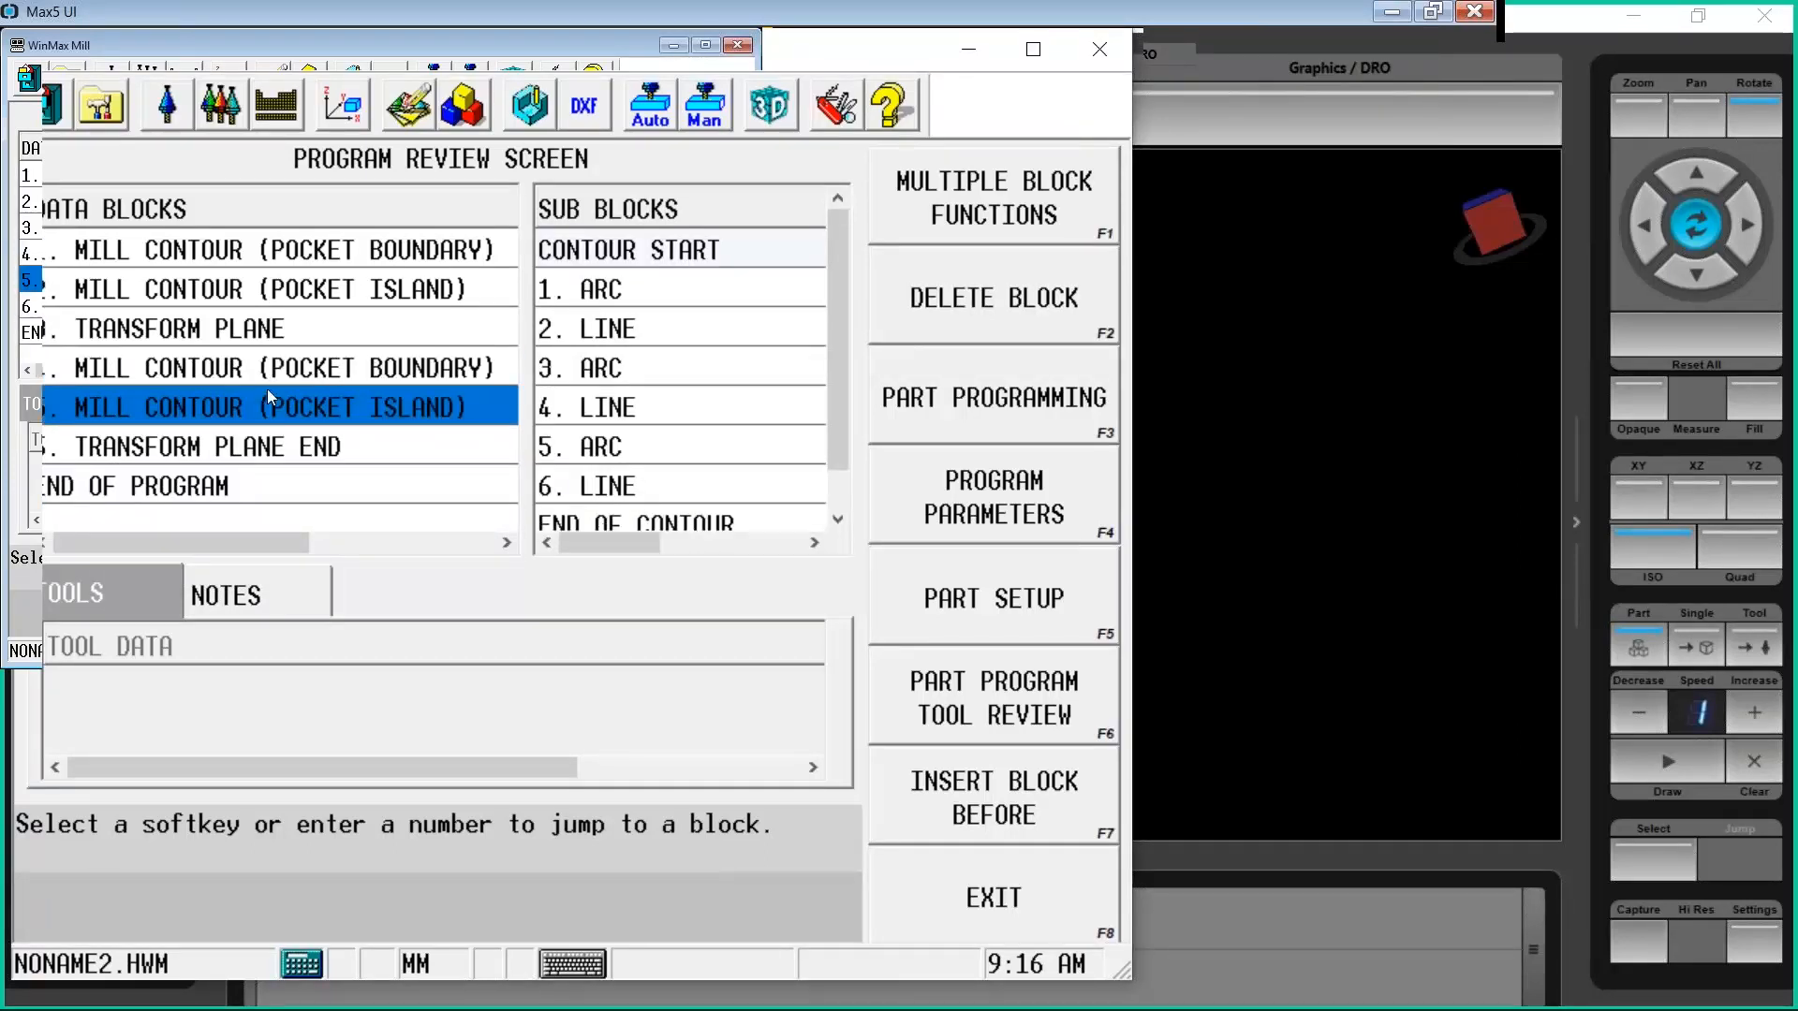
click(274, 321)
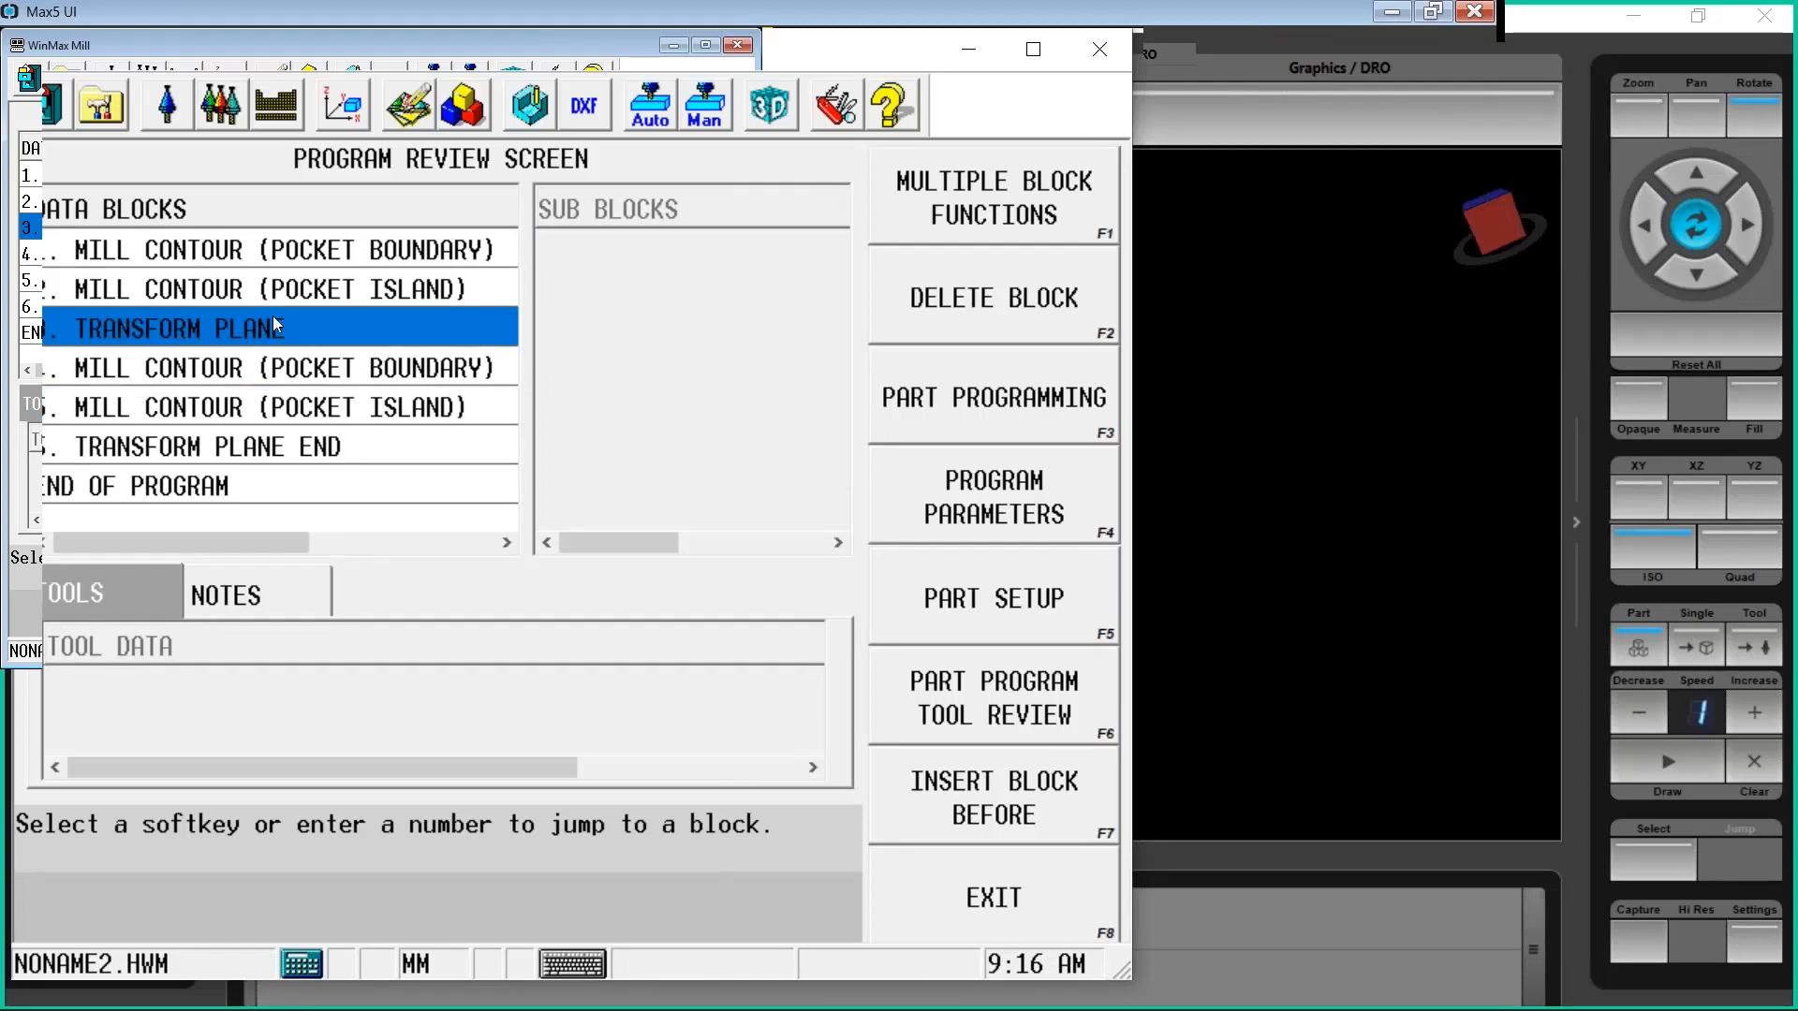
double_click(273, 317)
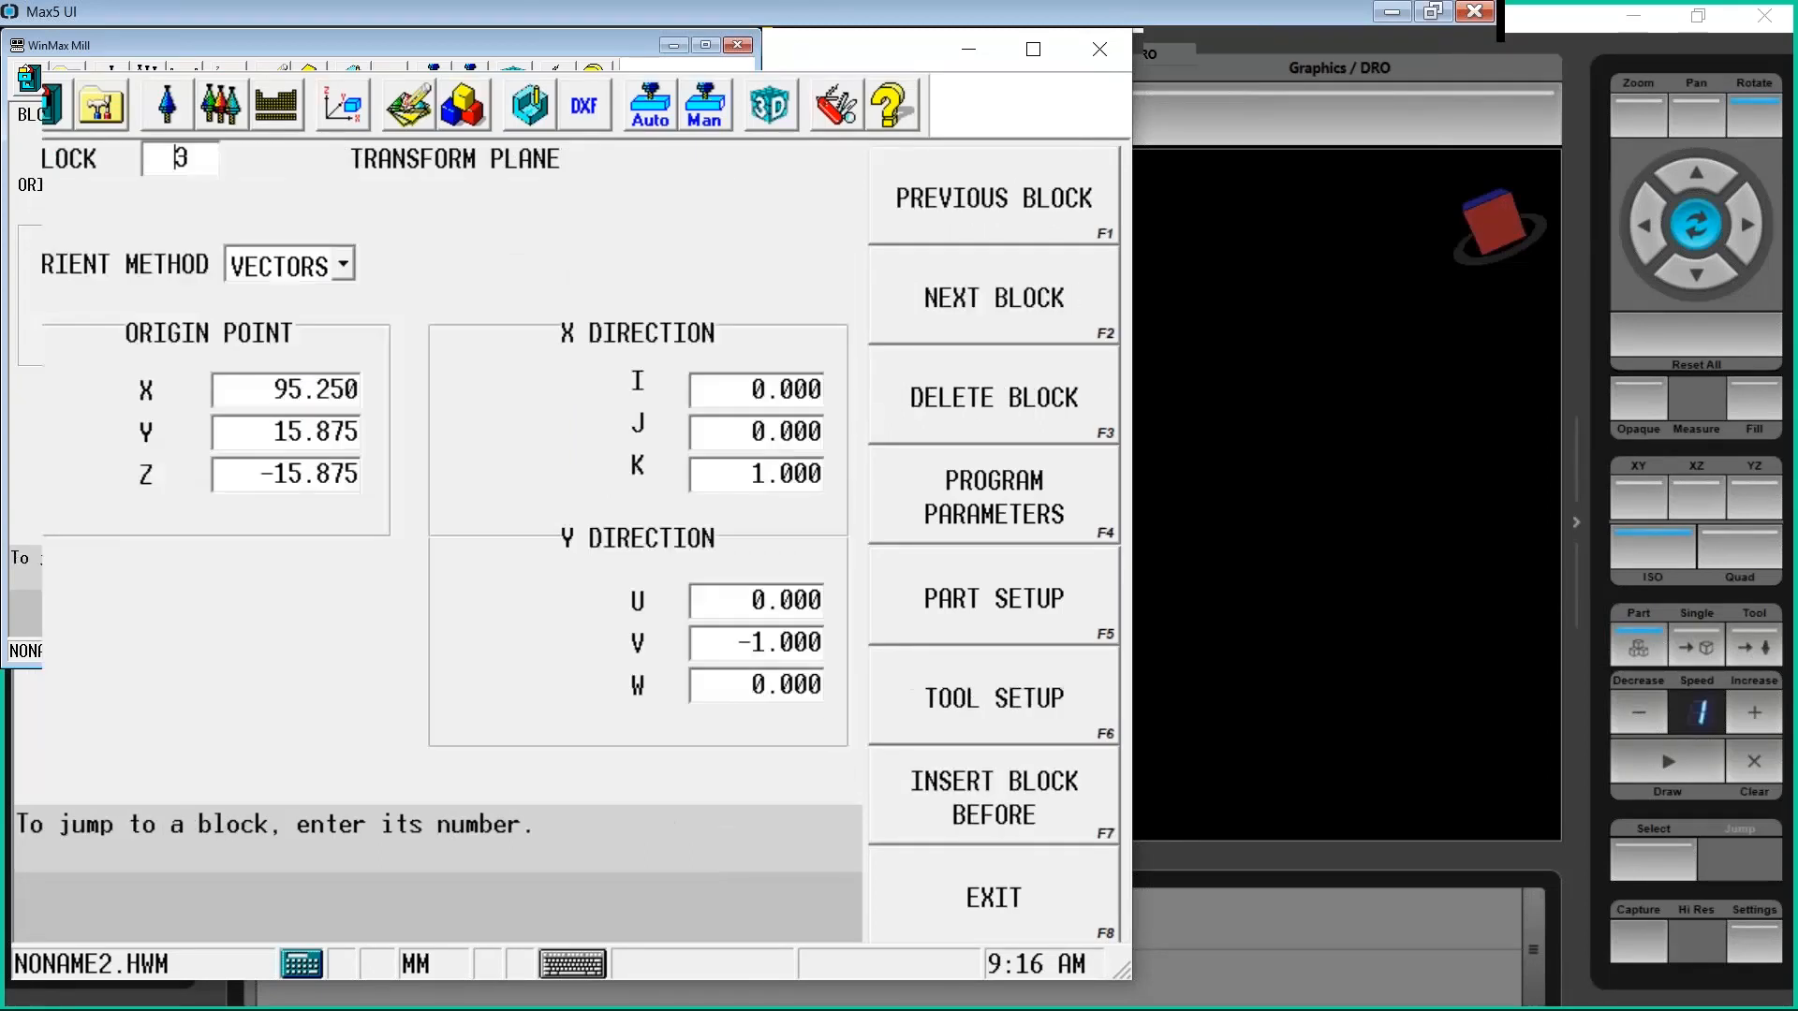
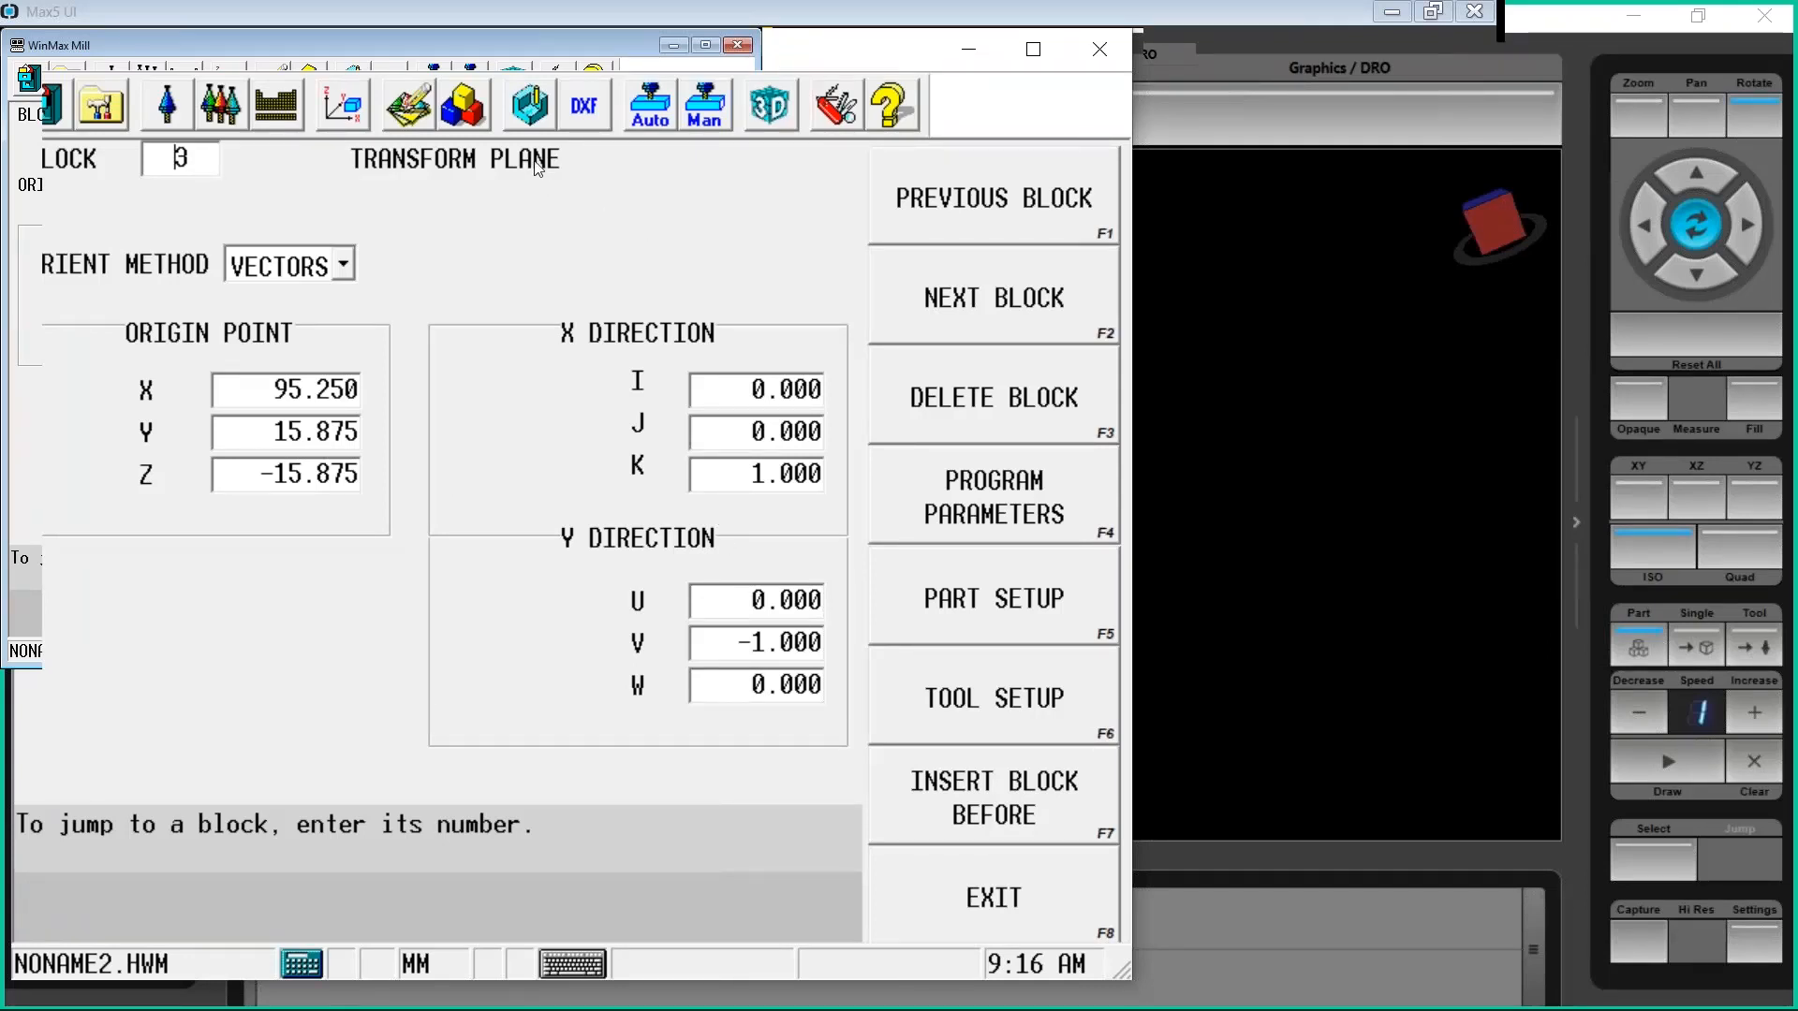
click(465, 99)
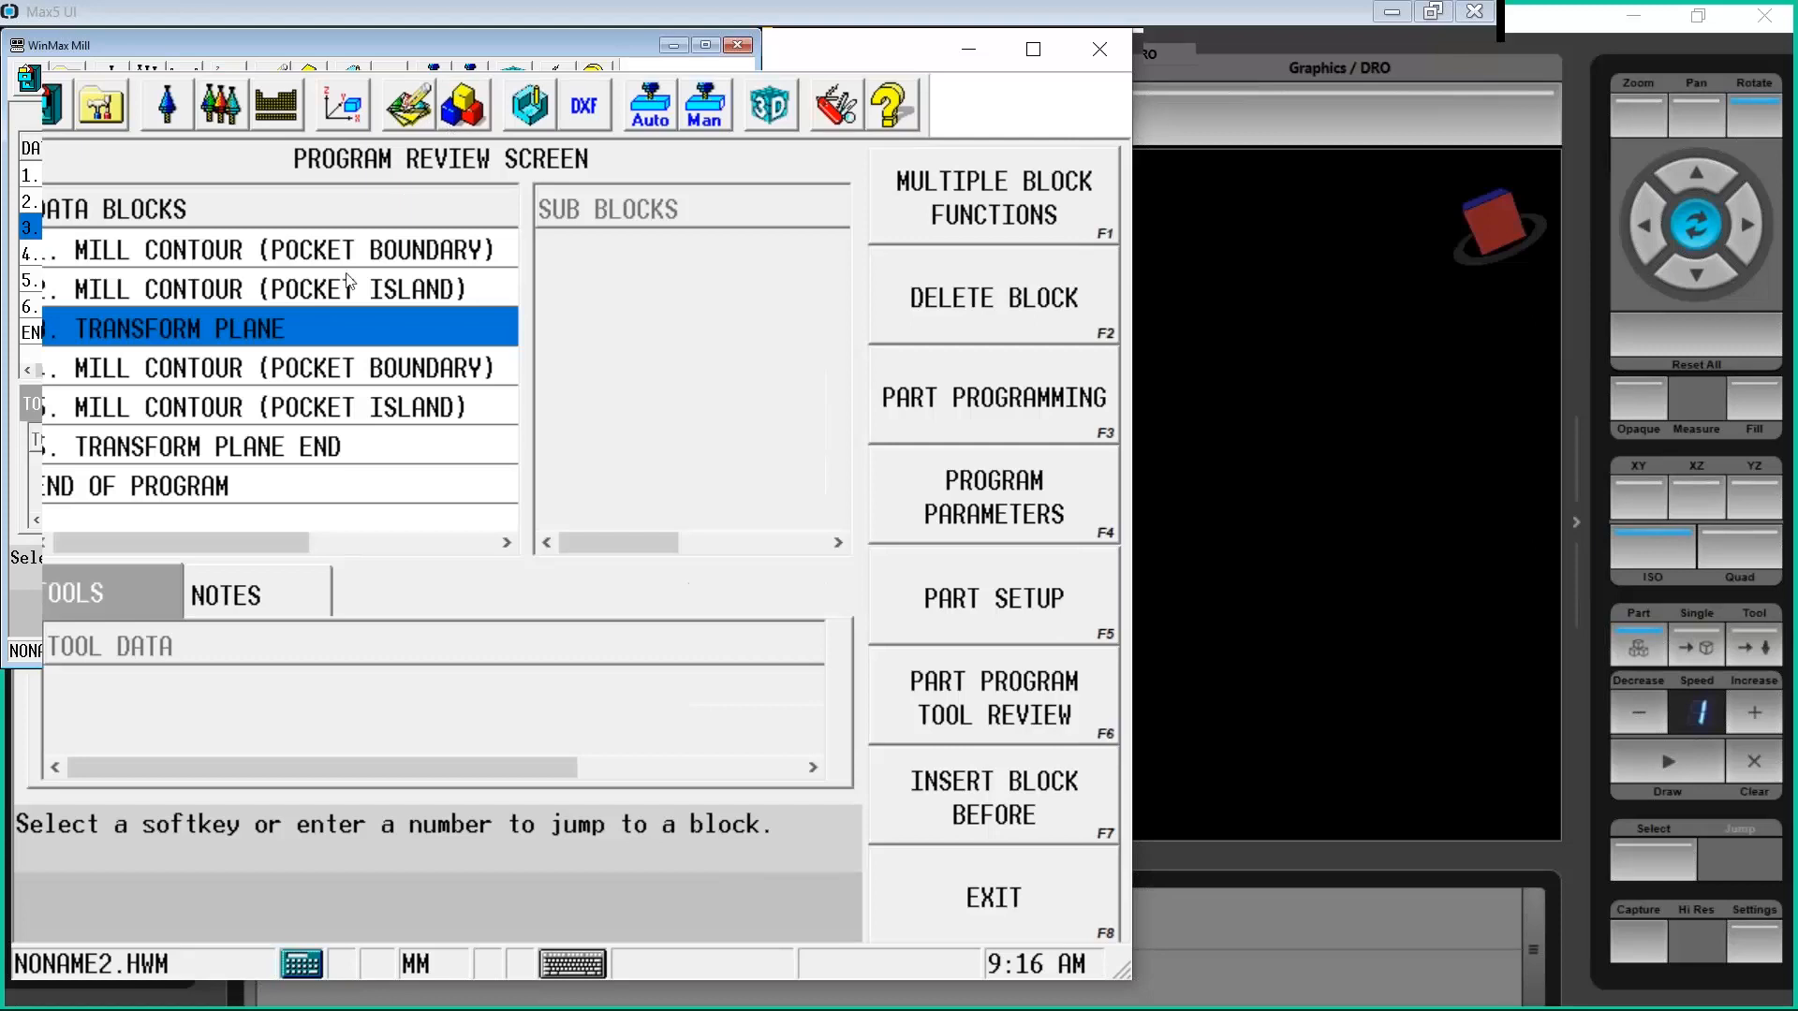
Open the pocket boundary contour in block 4 and assign roughing tool 1, the 15.875 mm end mill
click(275, 444)
click(284, 384)
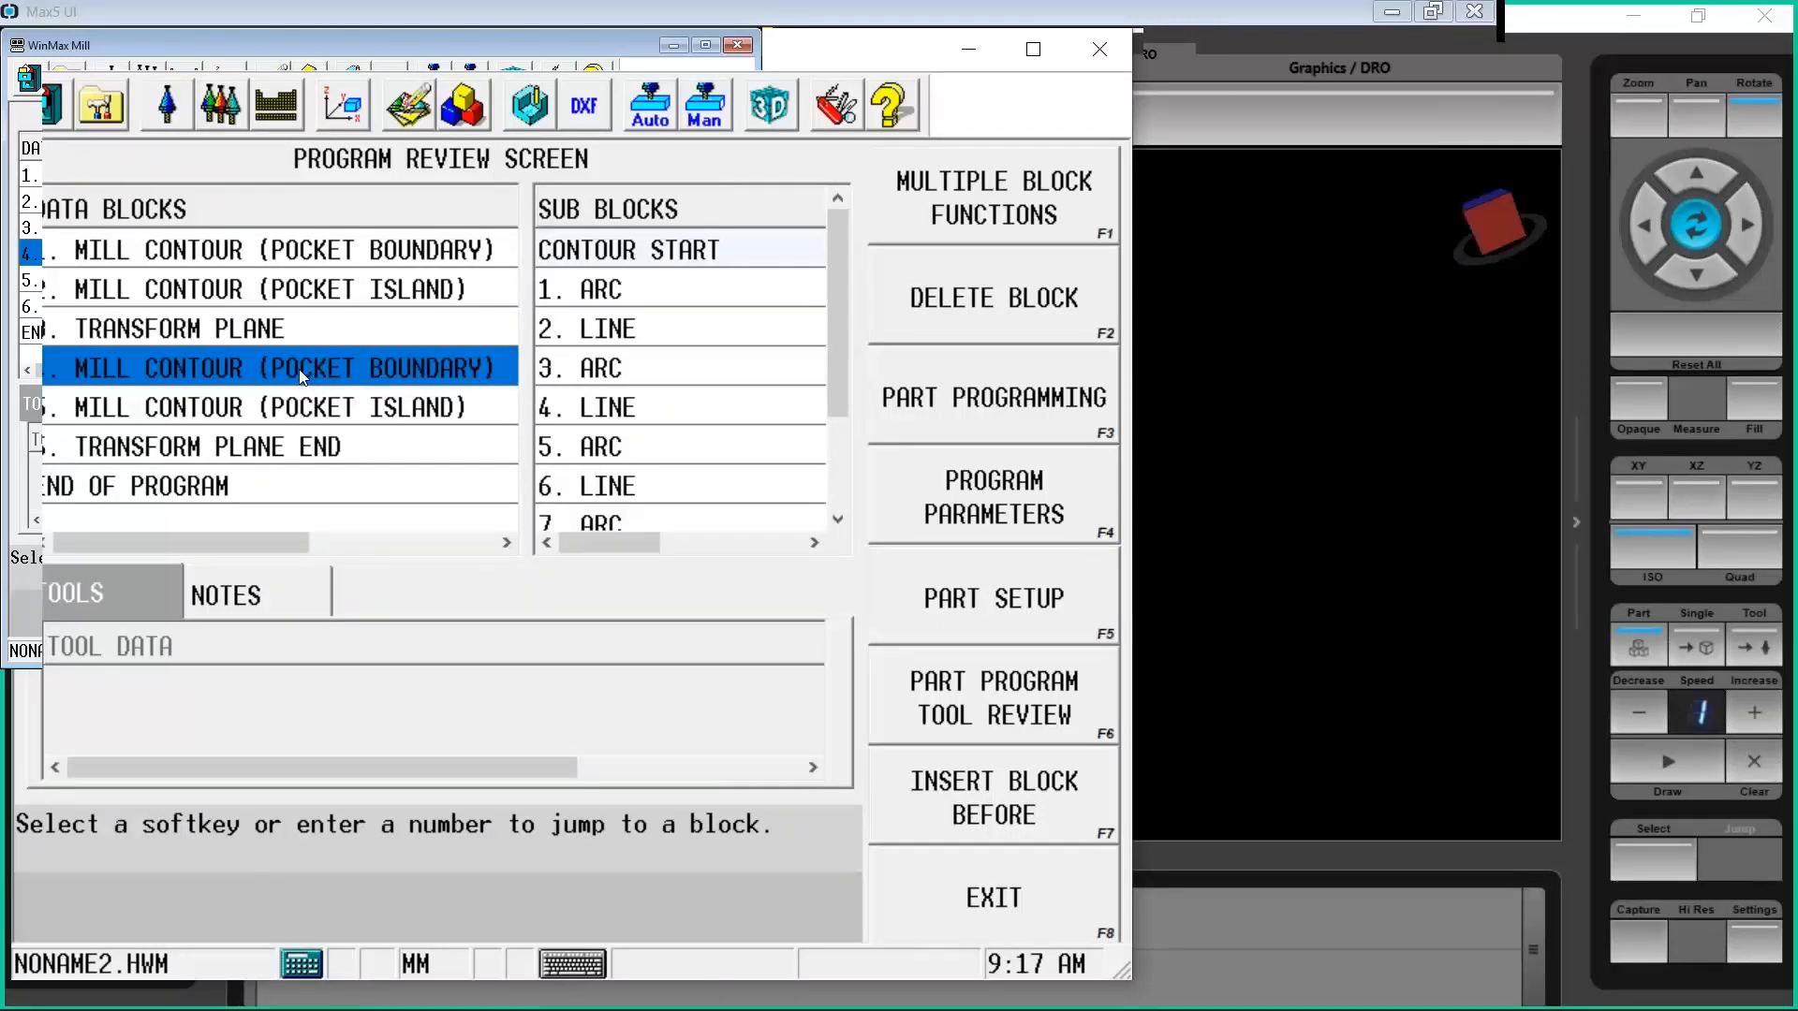
double_click(301, 378)
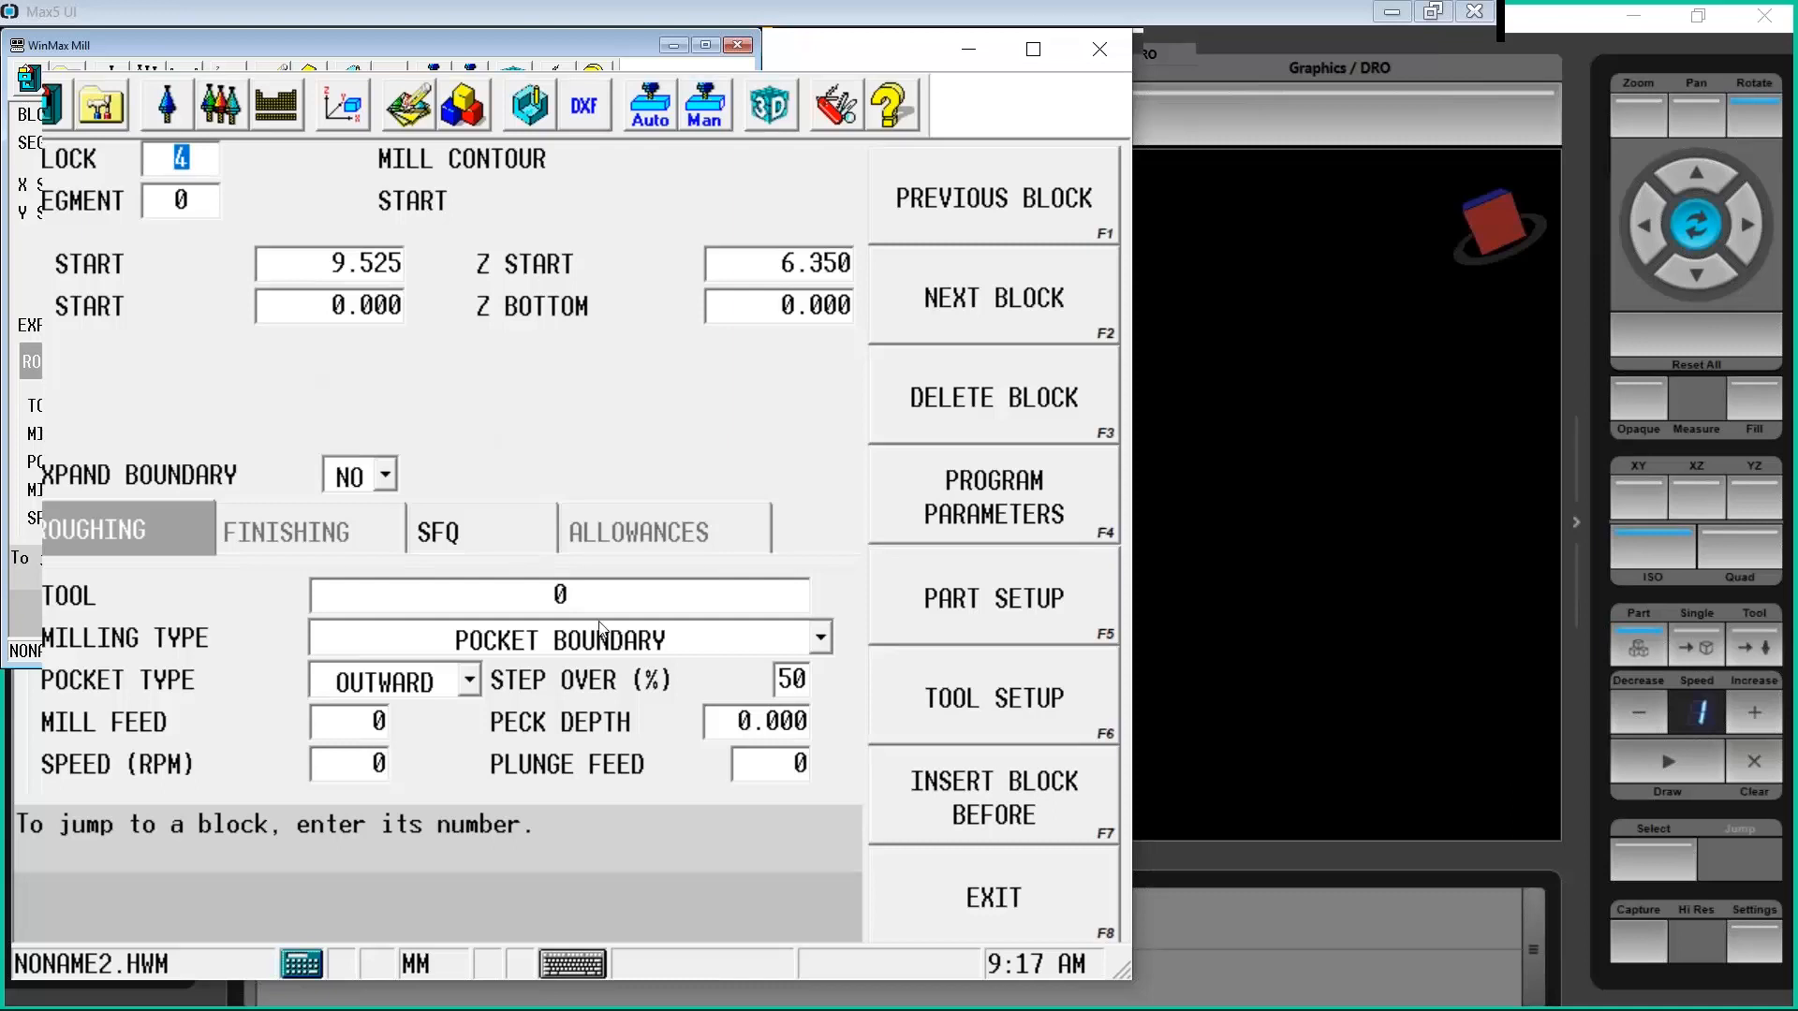
click(604, 599)
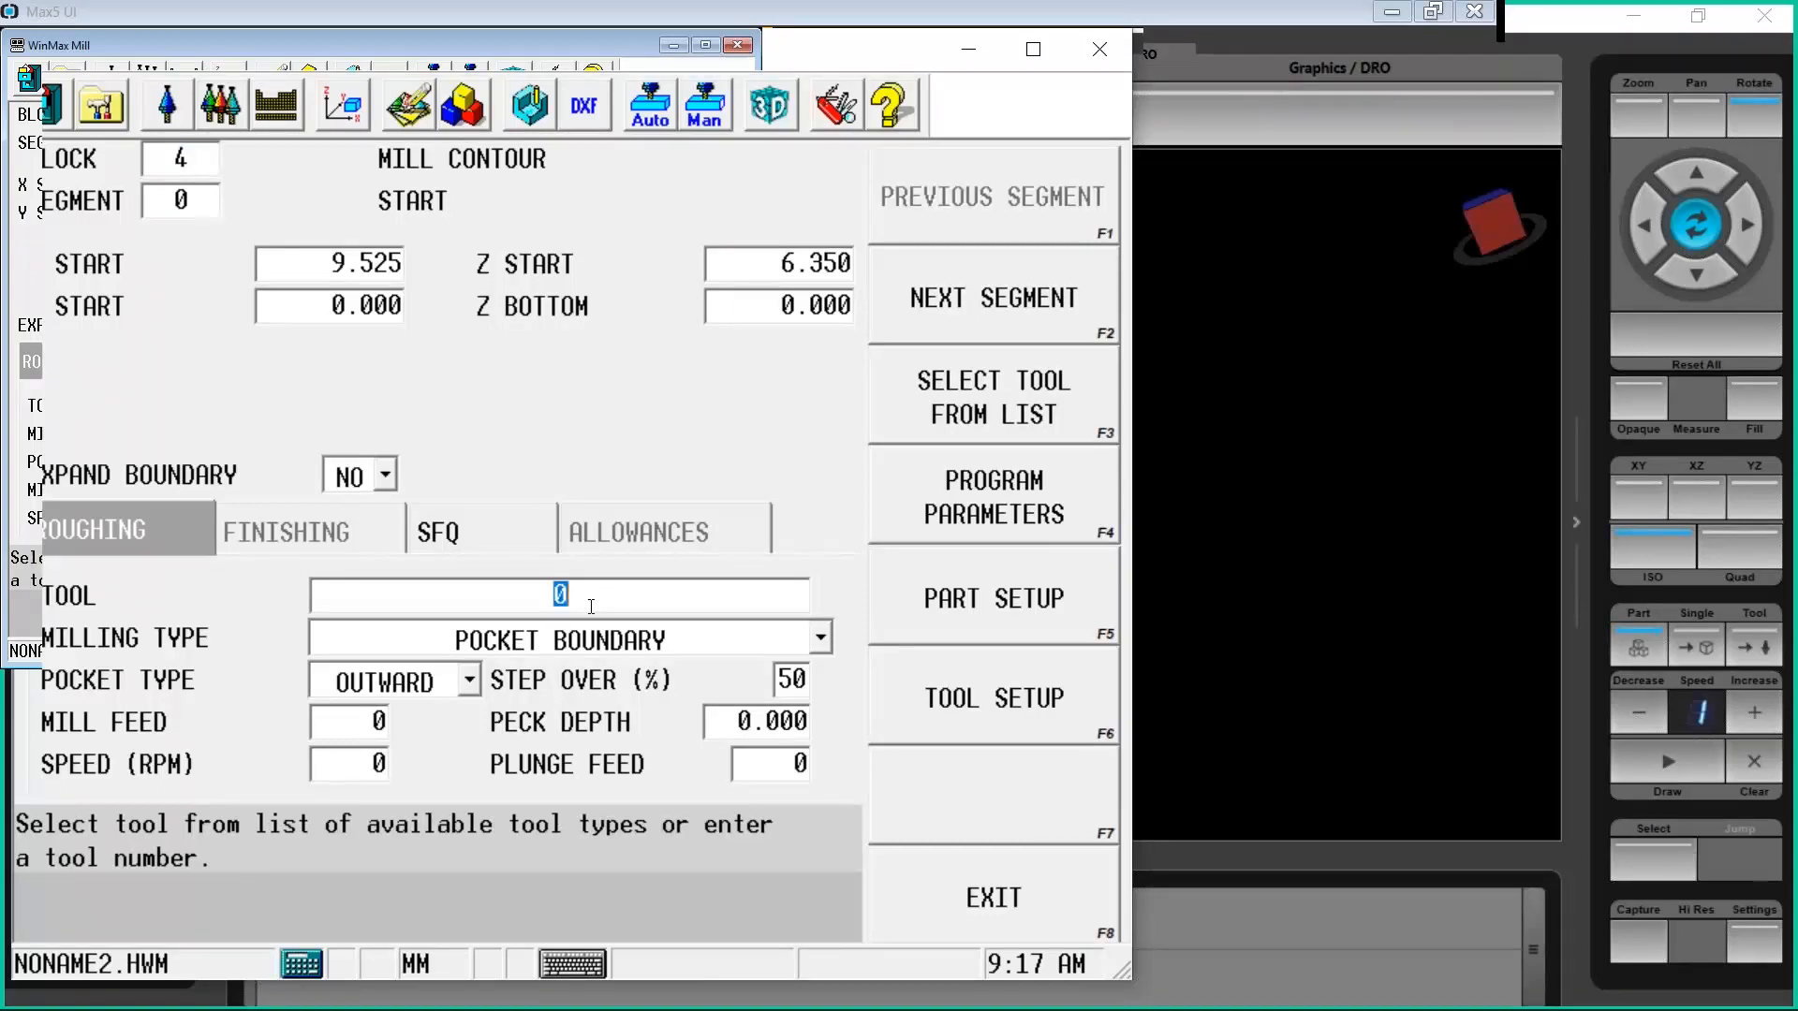
text(1 END MILL, dia. 15.875)
key(Return)
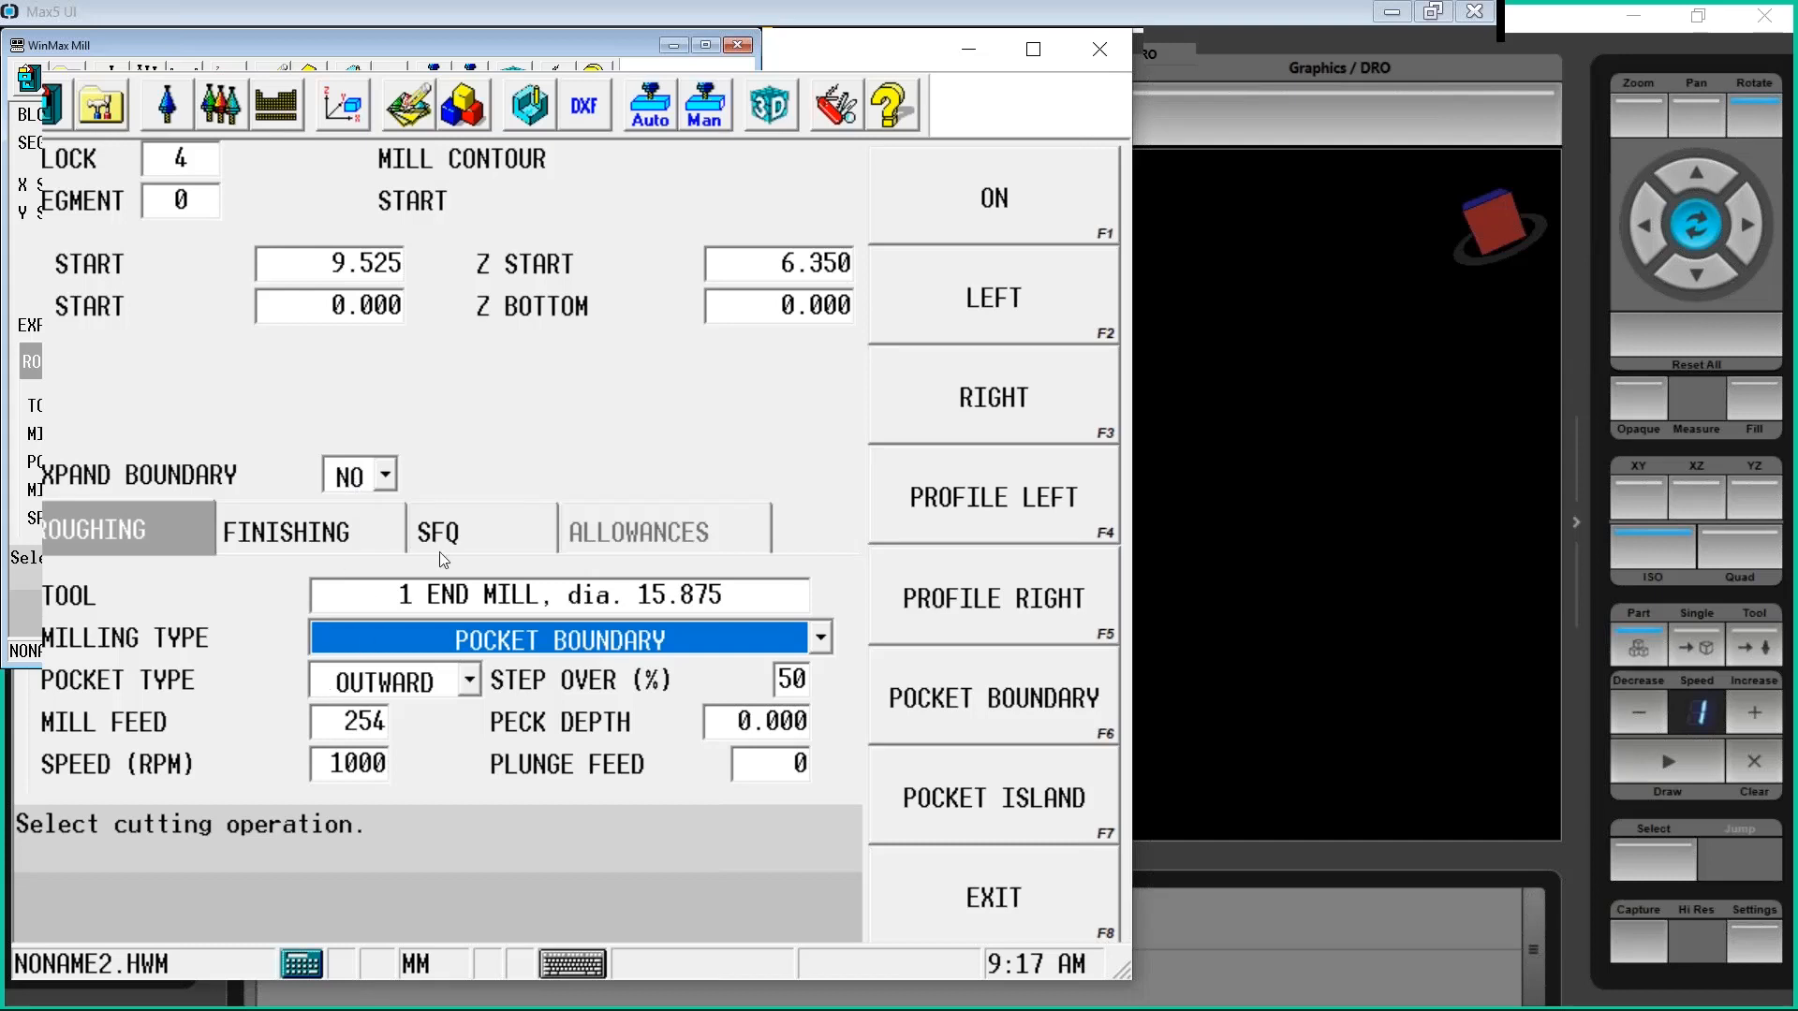
Try to draw the toolpath in Max5 UI and jump to the error block
click(1492, 696)
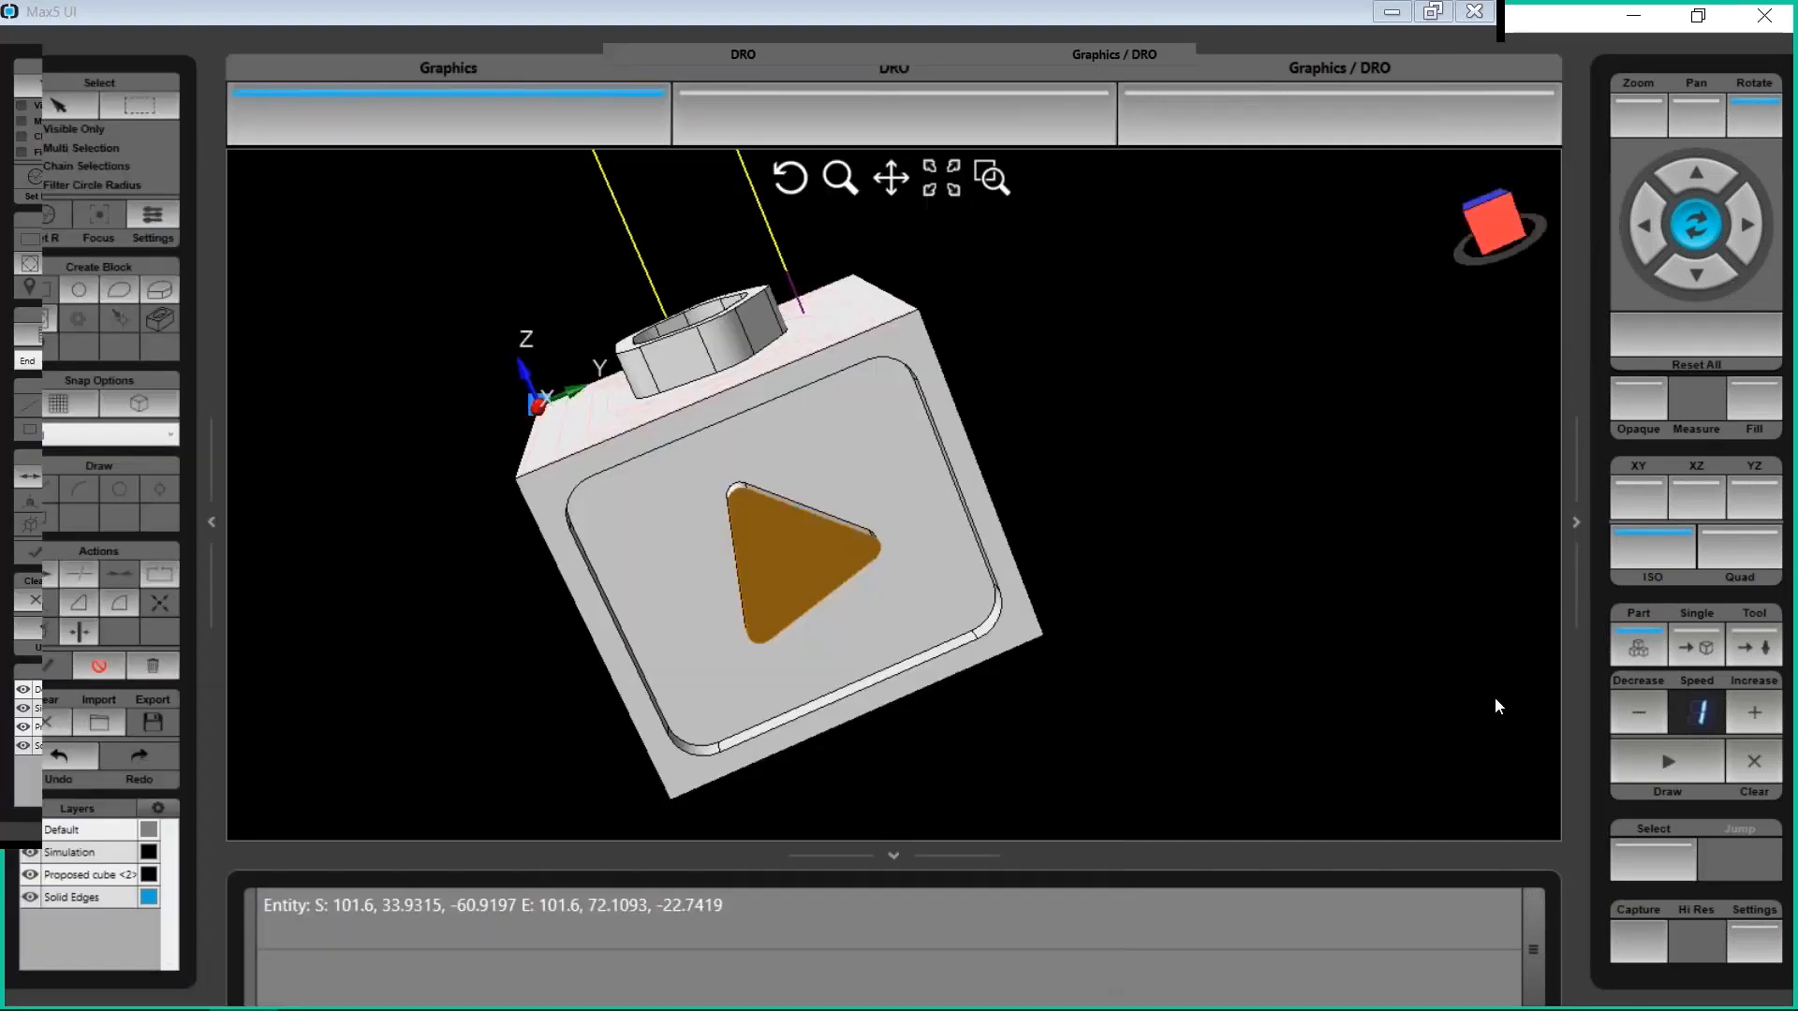
click(1666, 763)
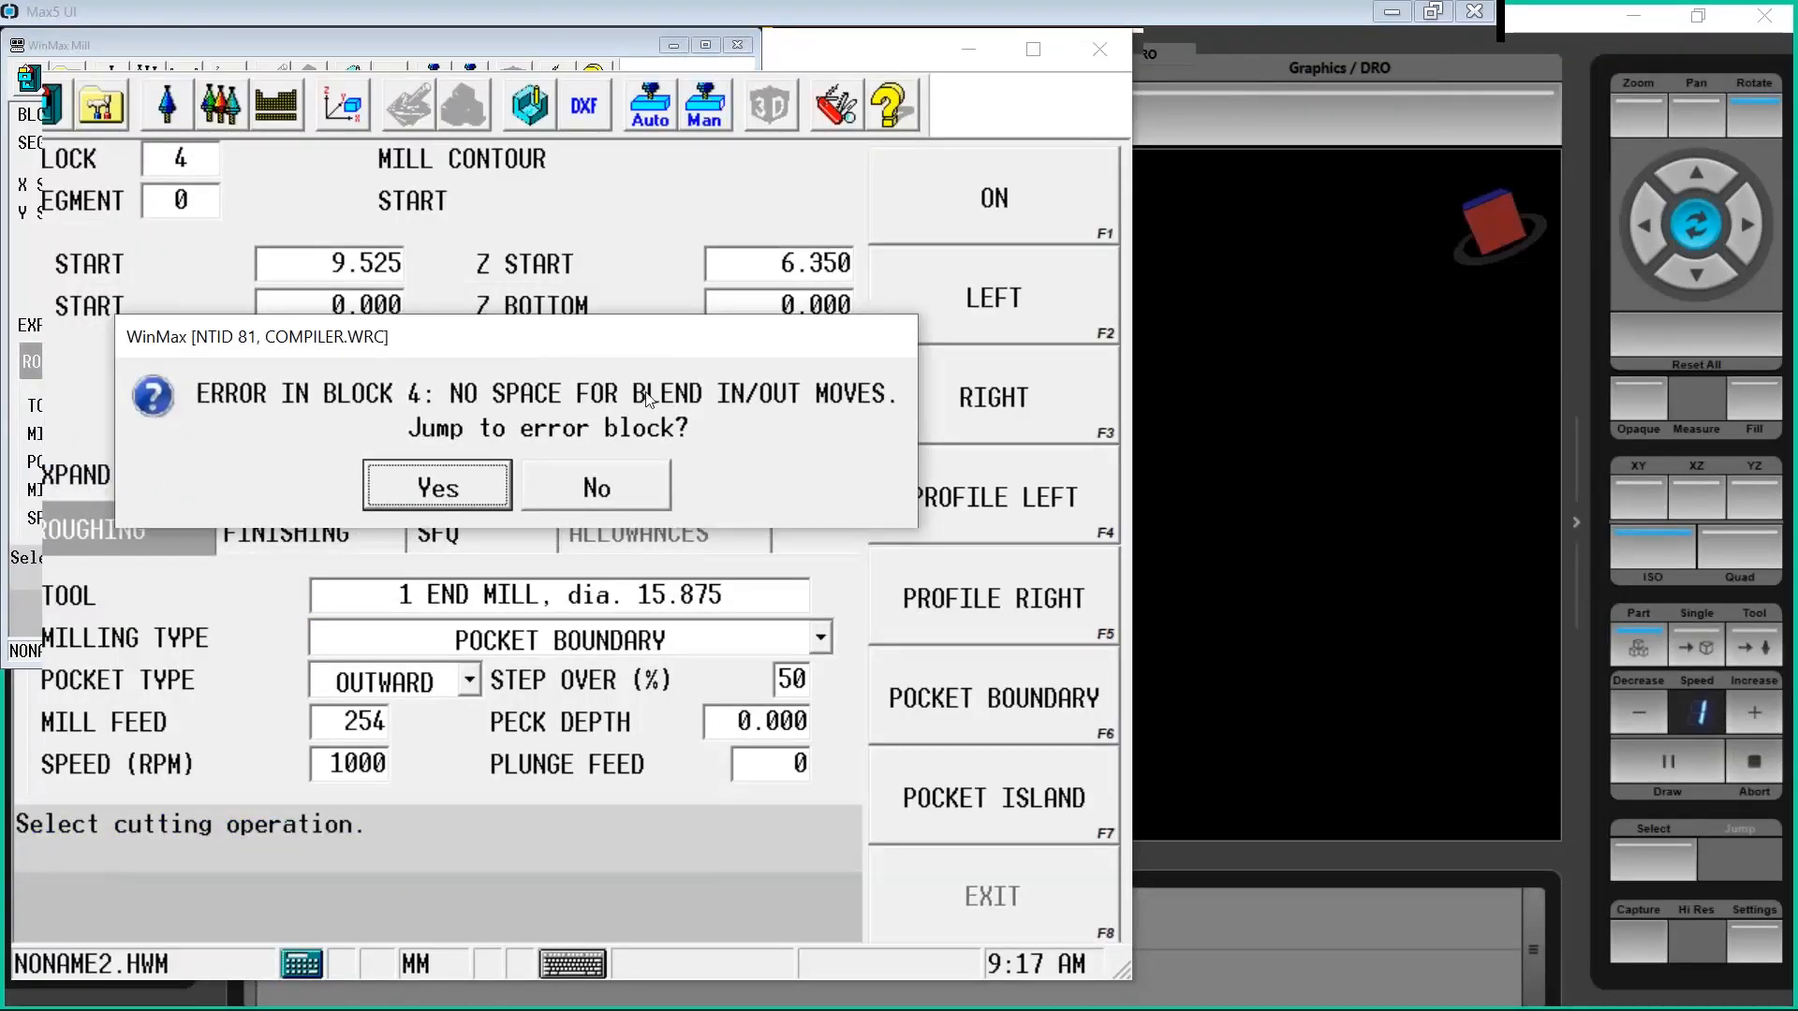
click(437, 490)
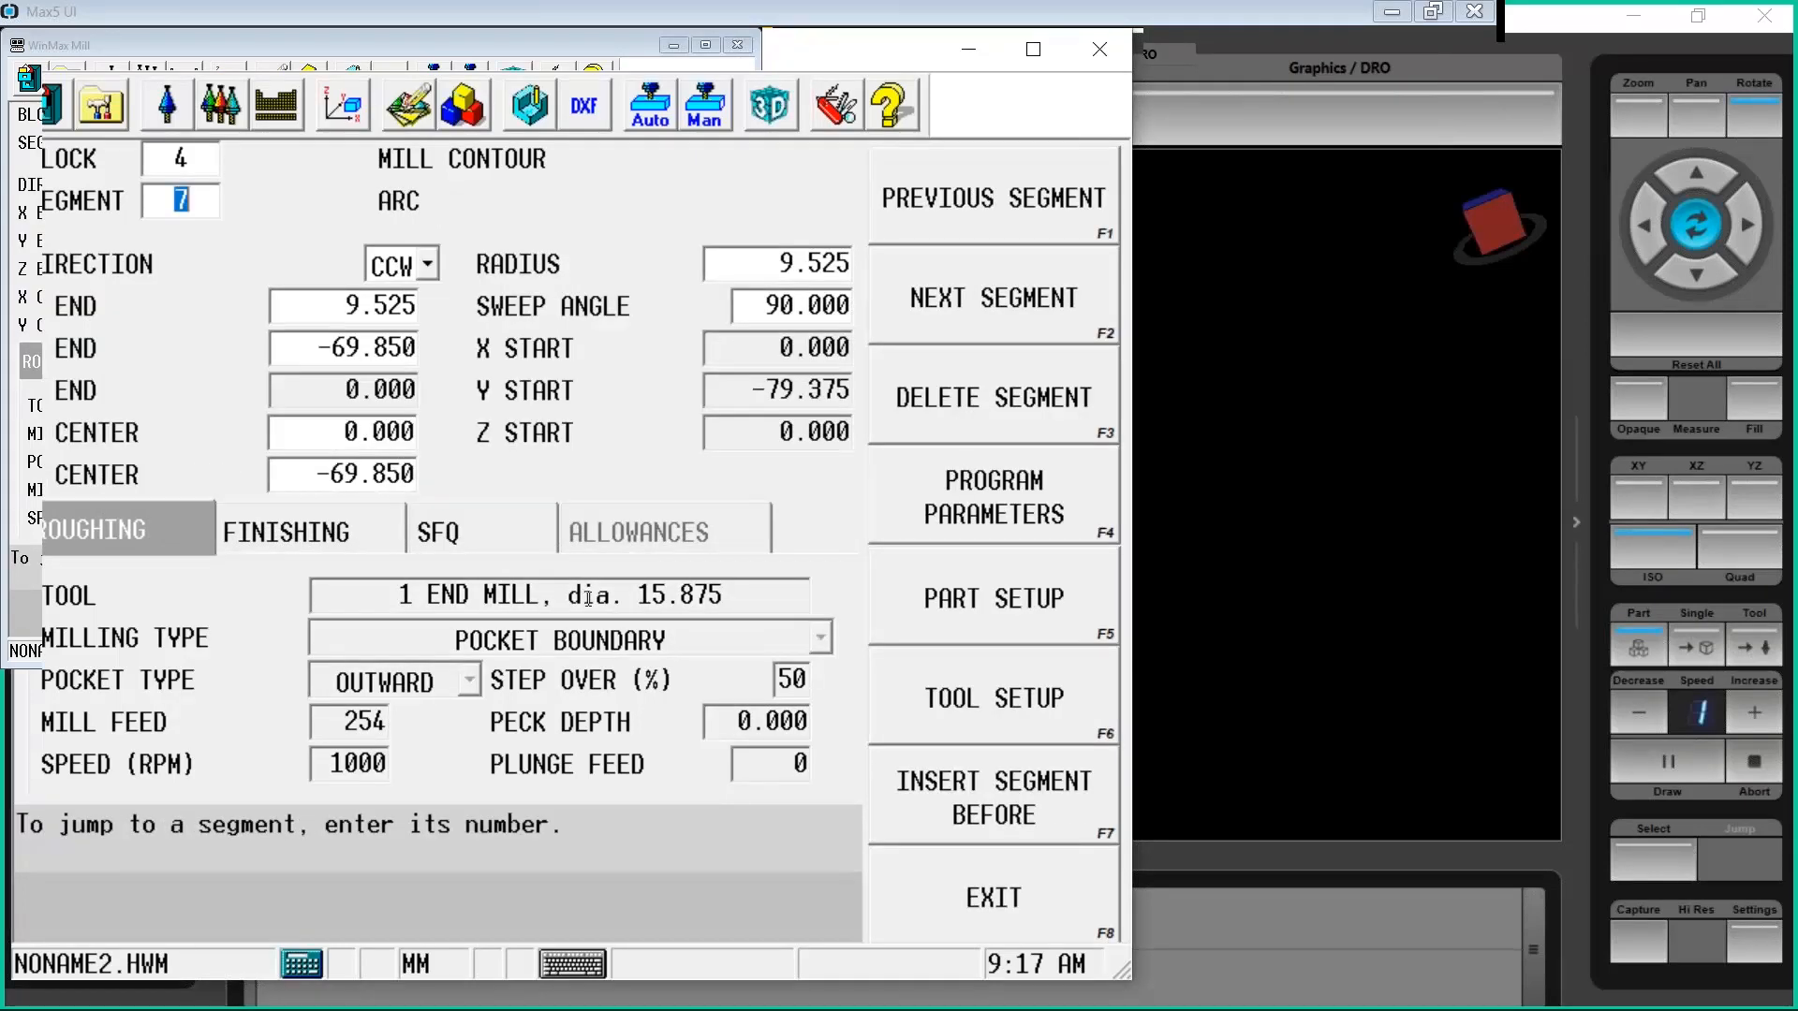
Go to segment 0 of block 4 and select tool 3, the 12.000 mm end mill, from the tool list for roughing
double_click(180, 200)
text(0)
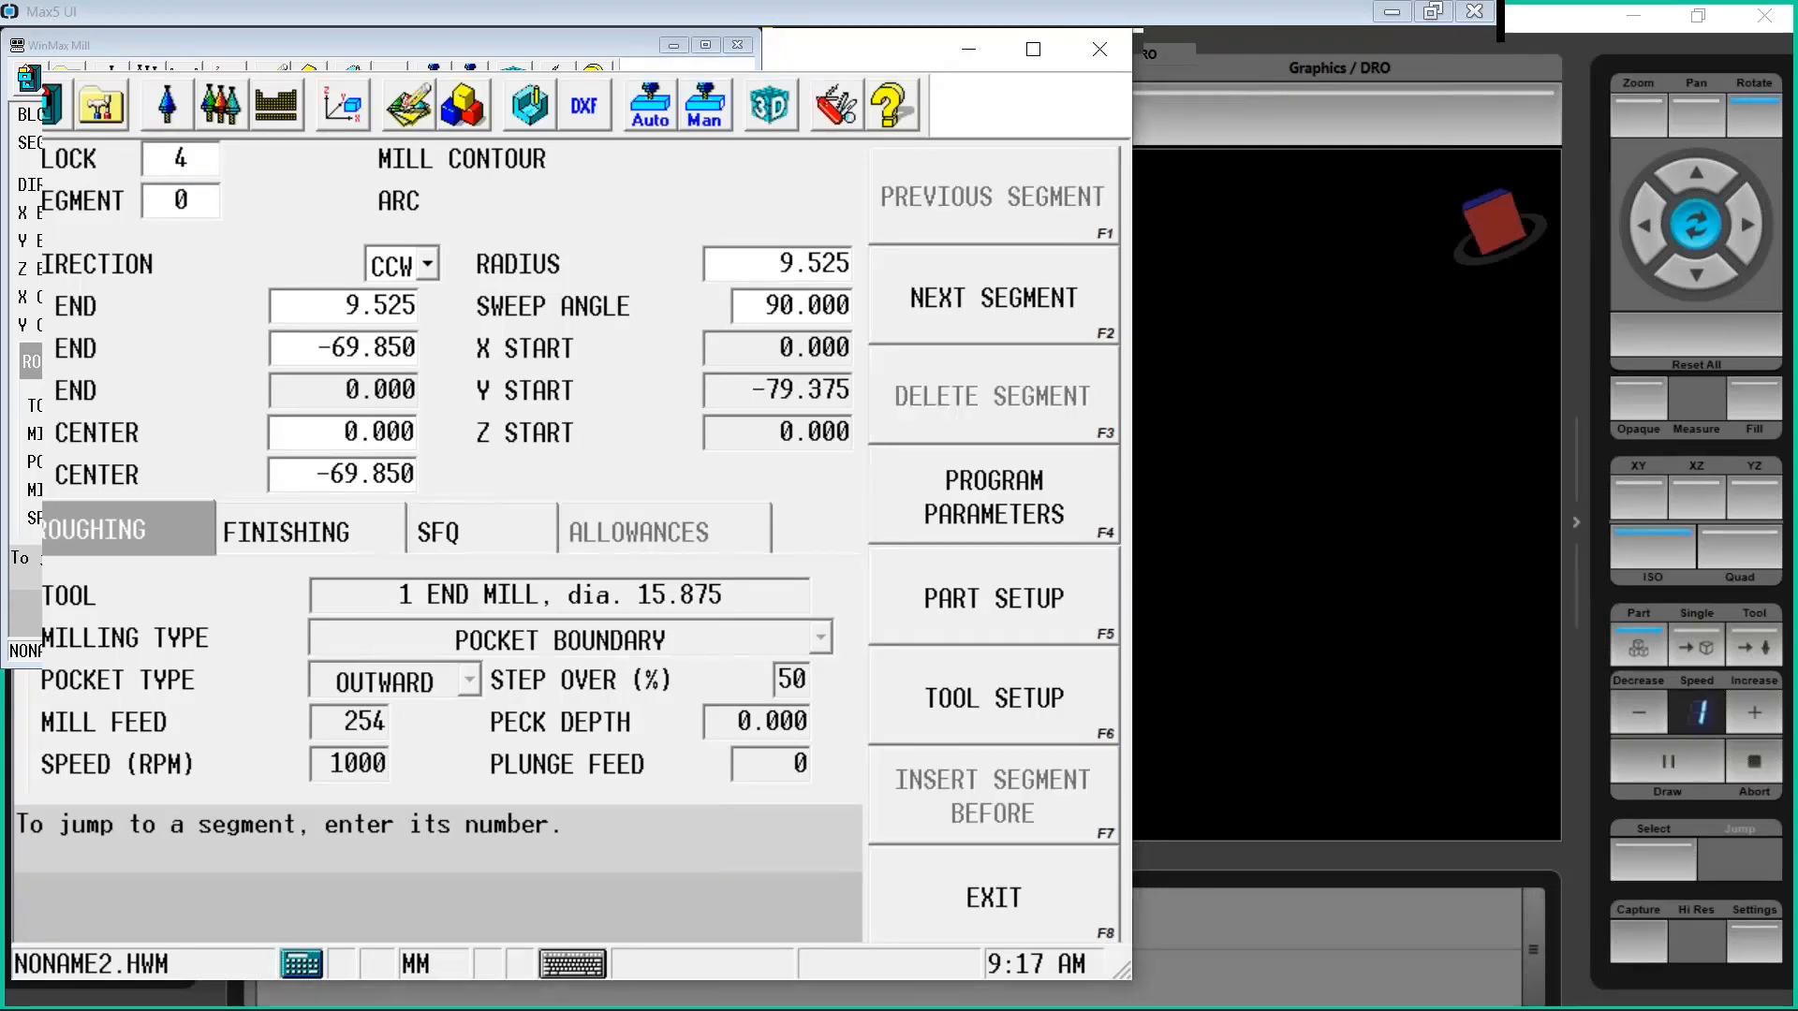
key(Return)
click(729, 595)
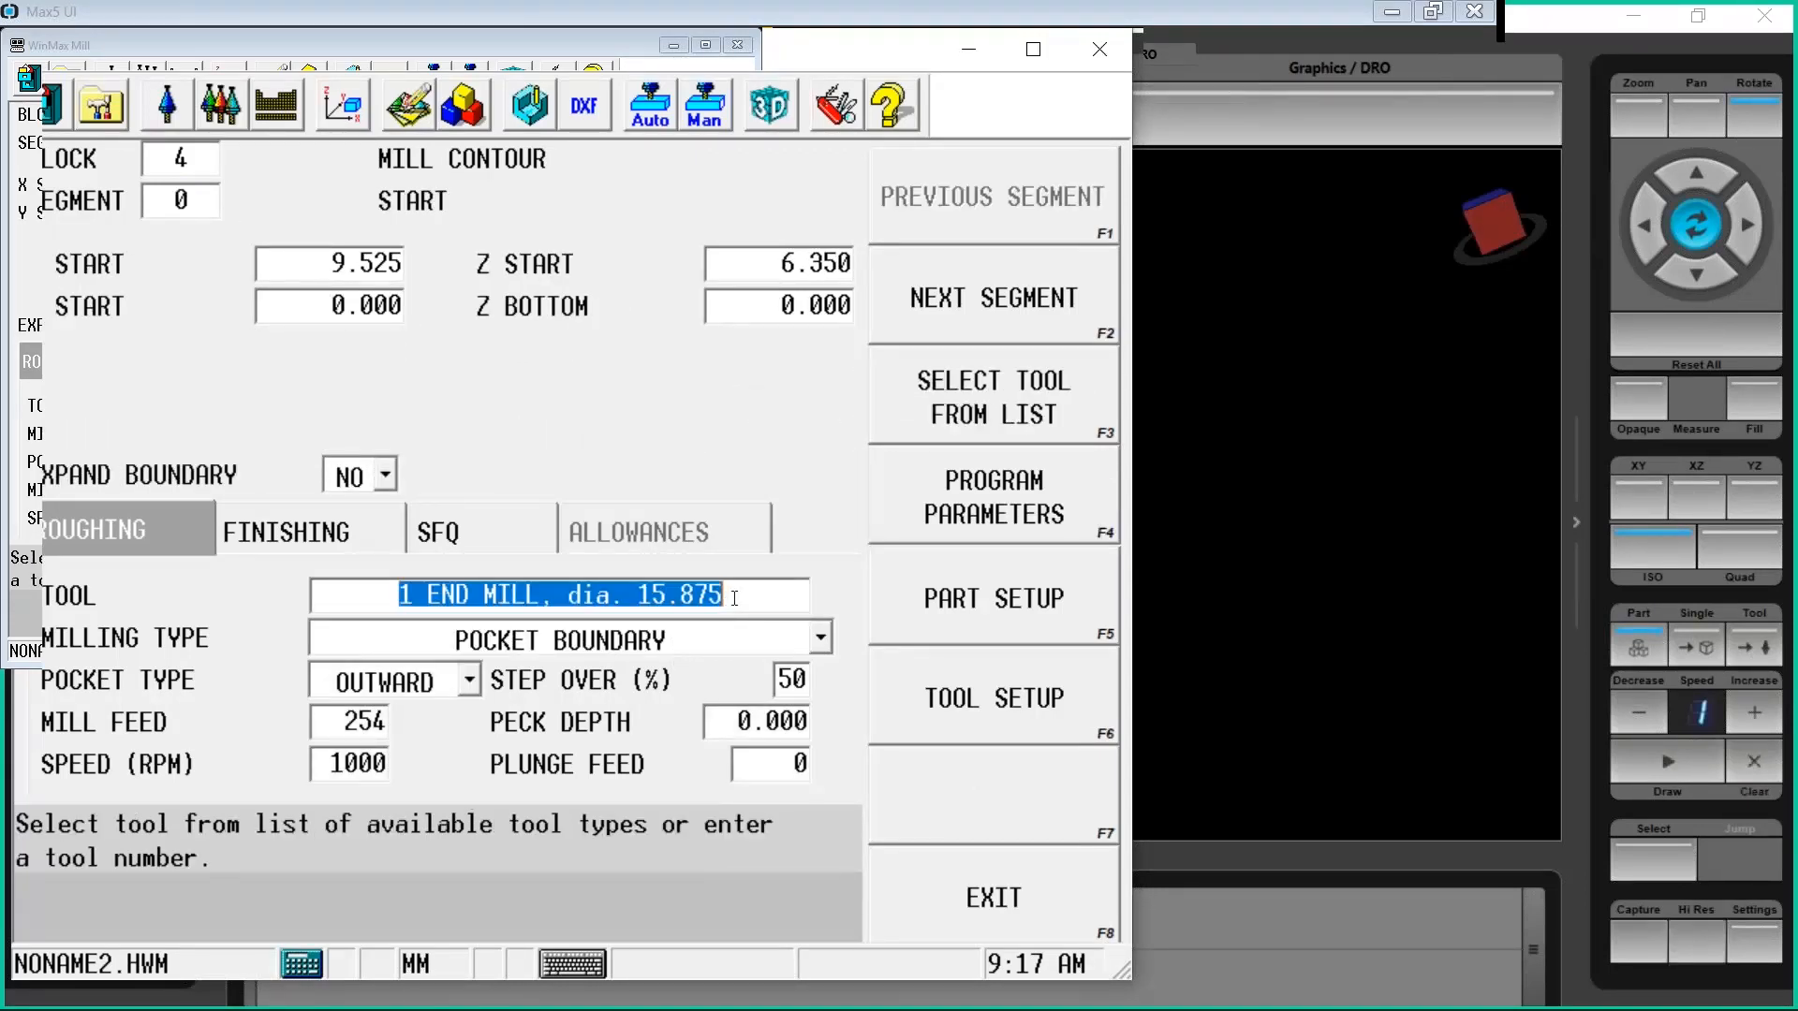
click(961, 430)
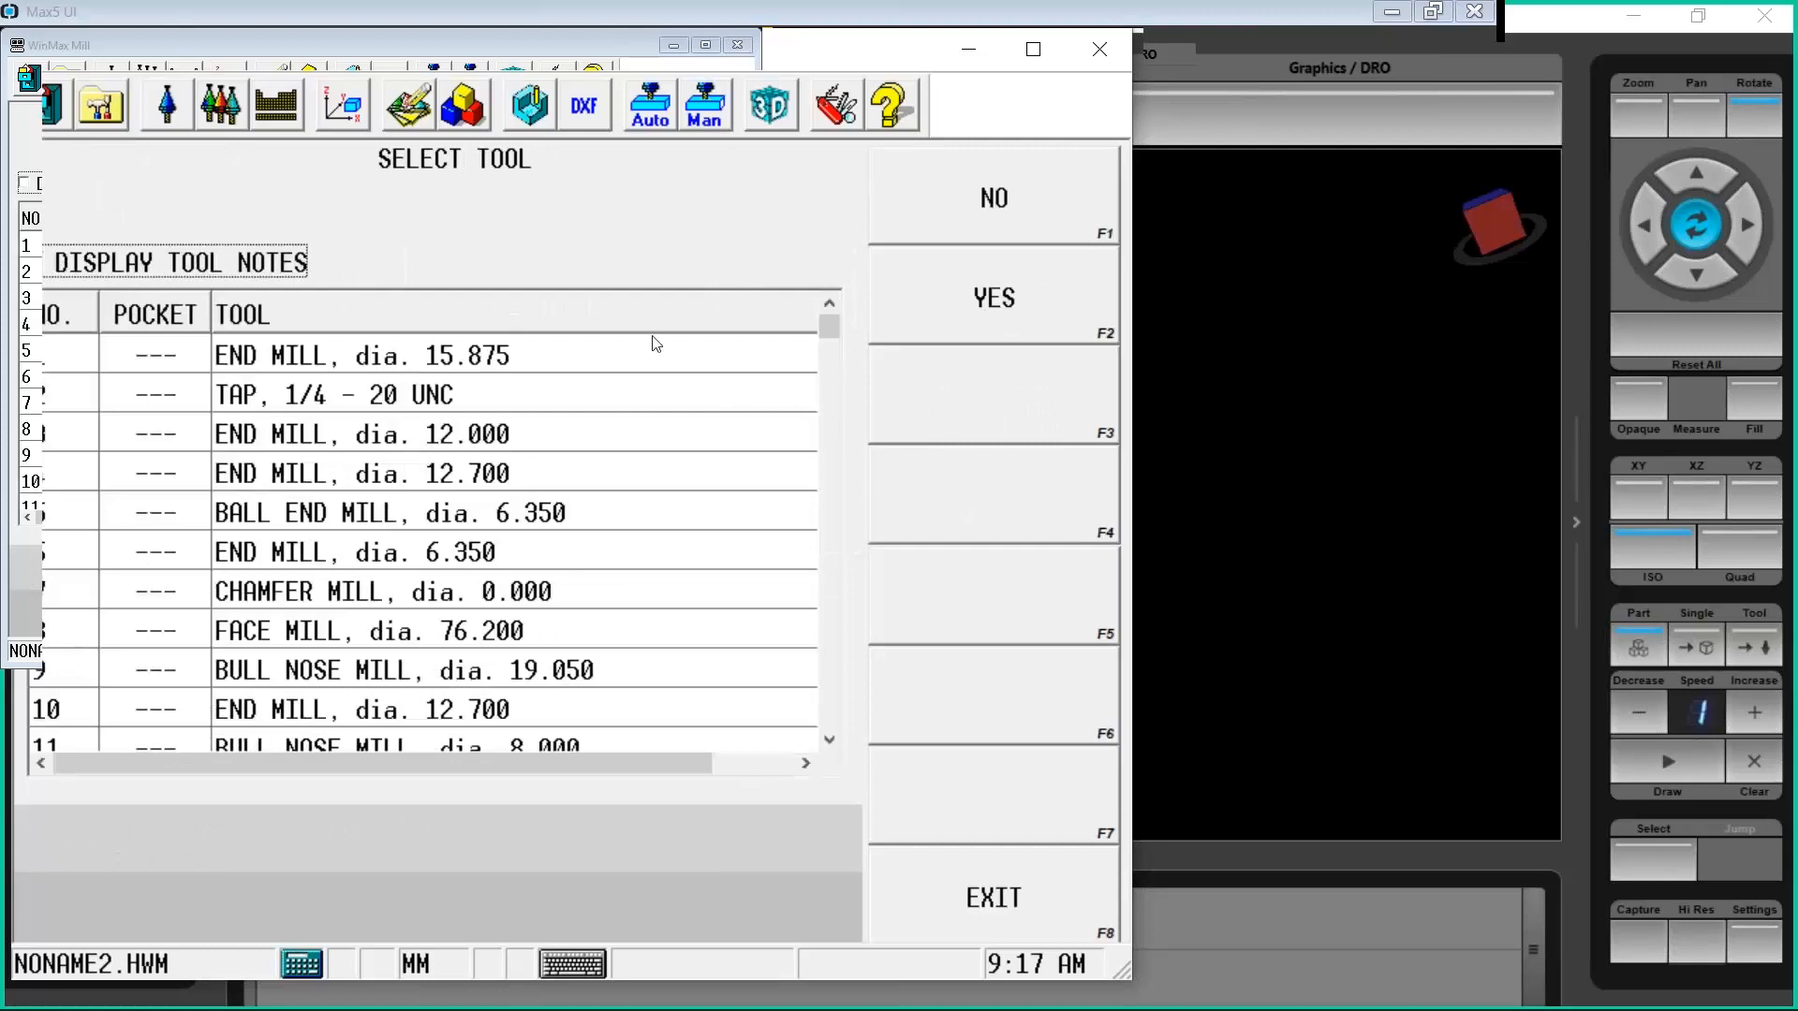
click(539, 553)
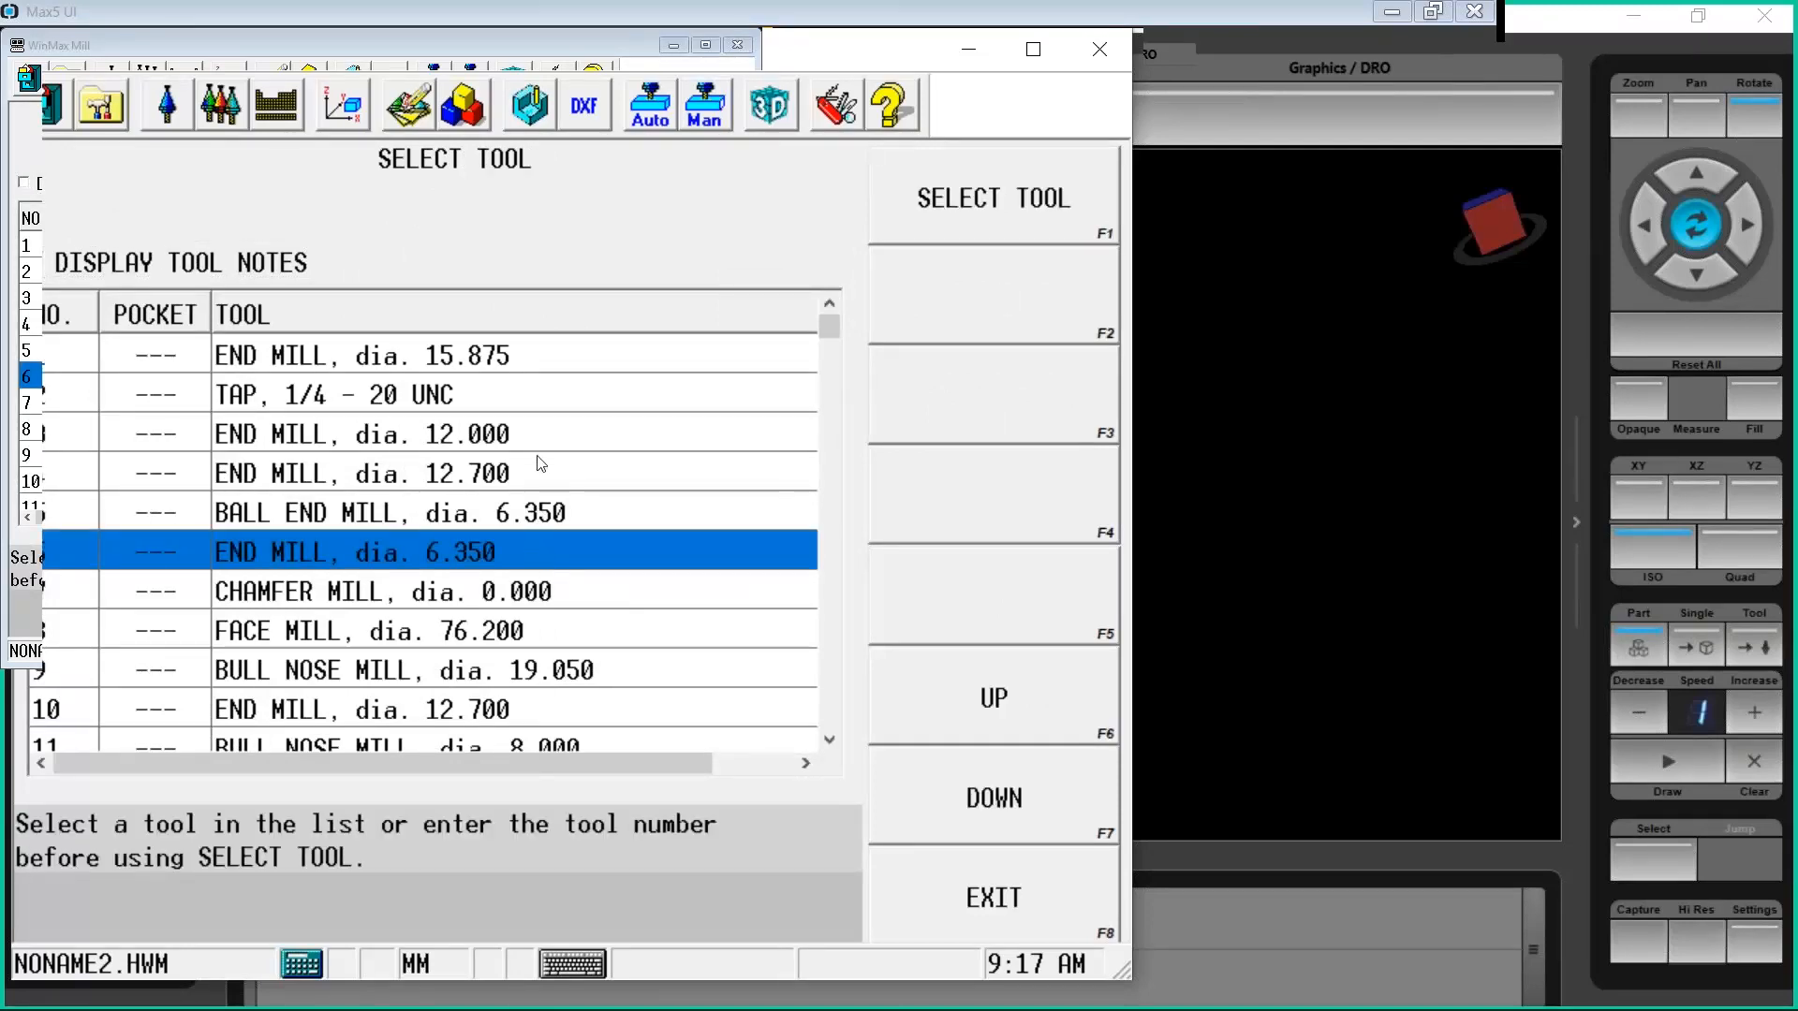
click(517, 431)
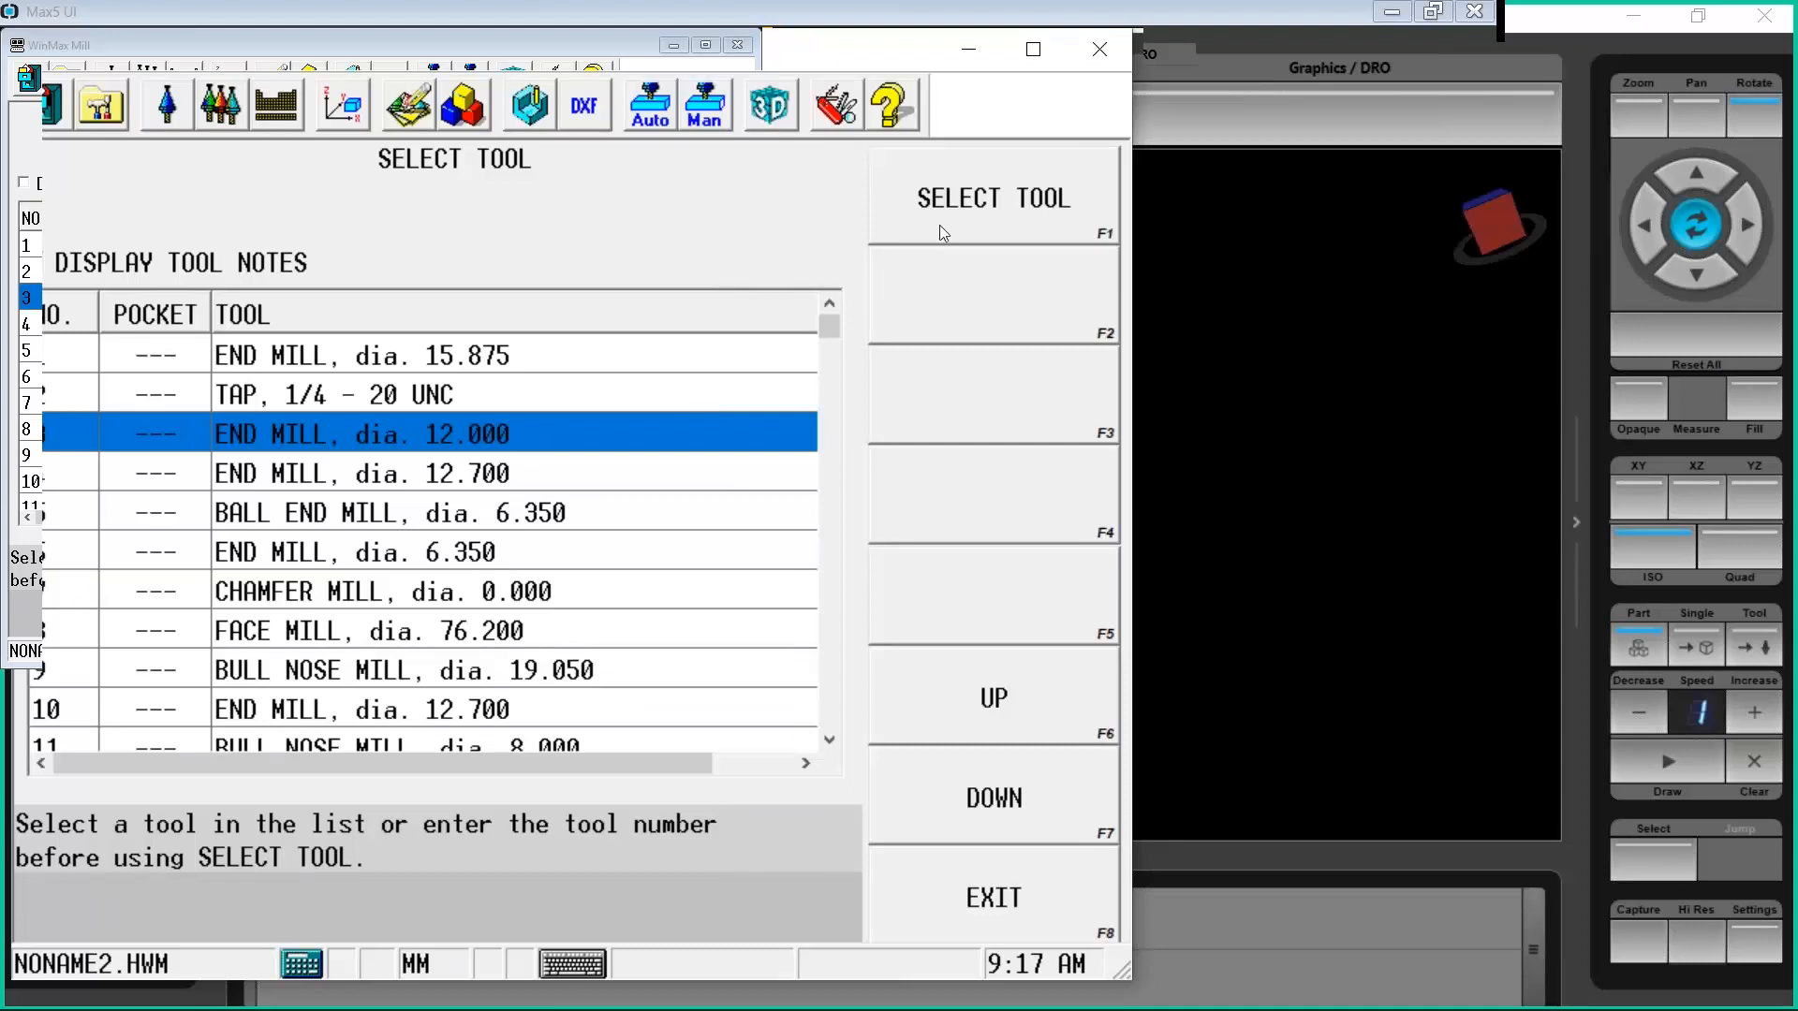
click(959, 210)
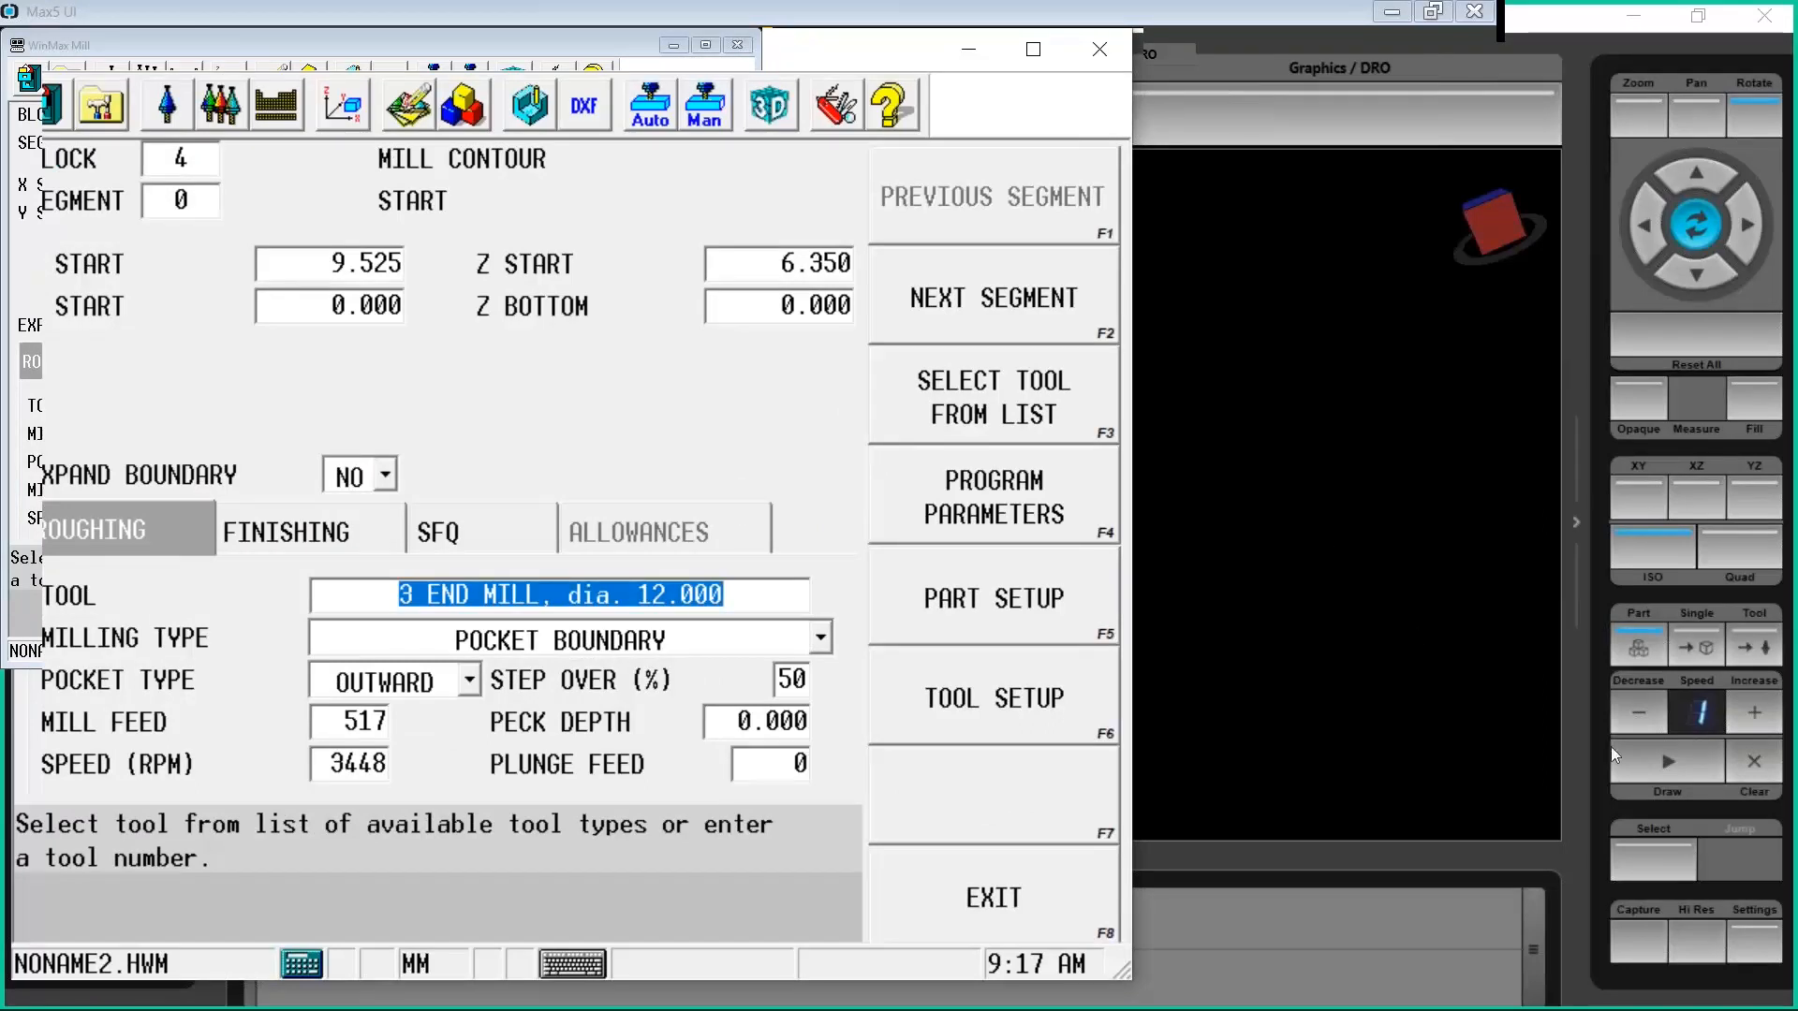
Draw the toolpath in Max5 UI and examine the simulated side pocket and its triangular island from several angles
click(1672, 777)
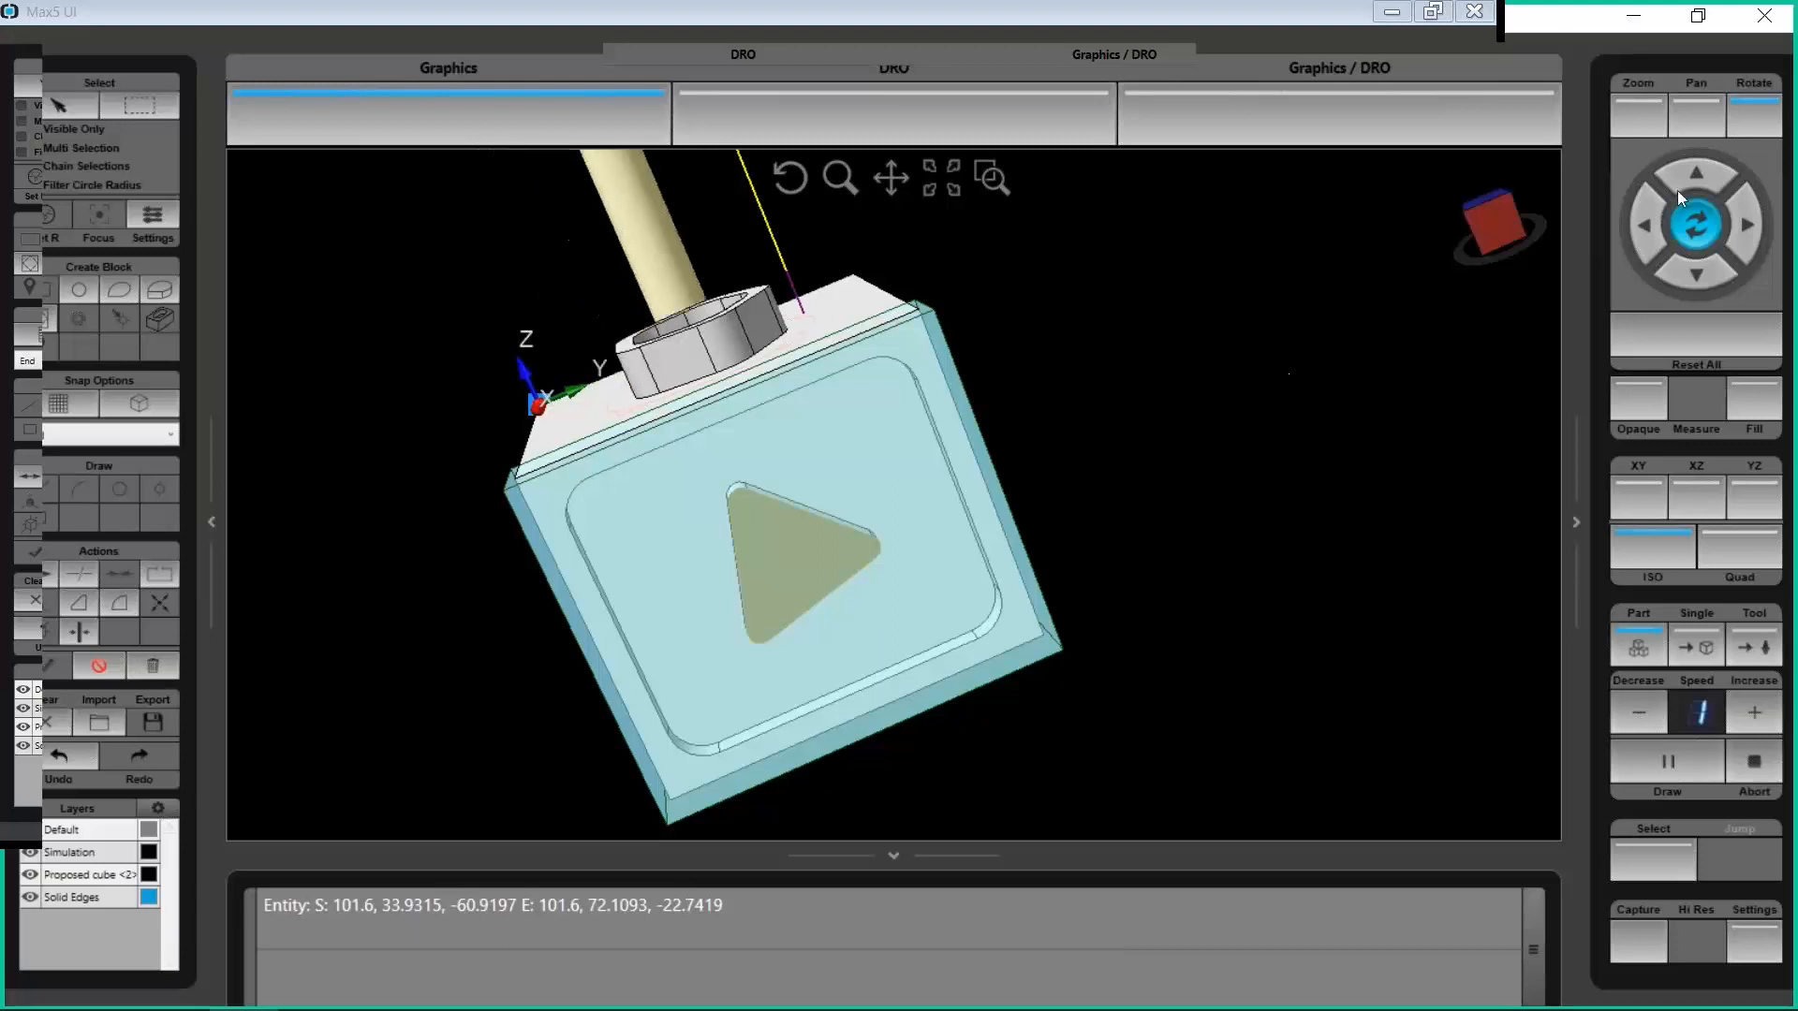
click(1747, 122)
click(1748, 121)
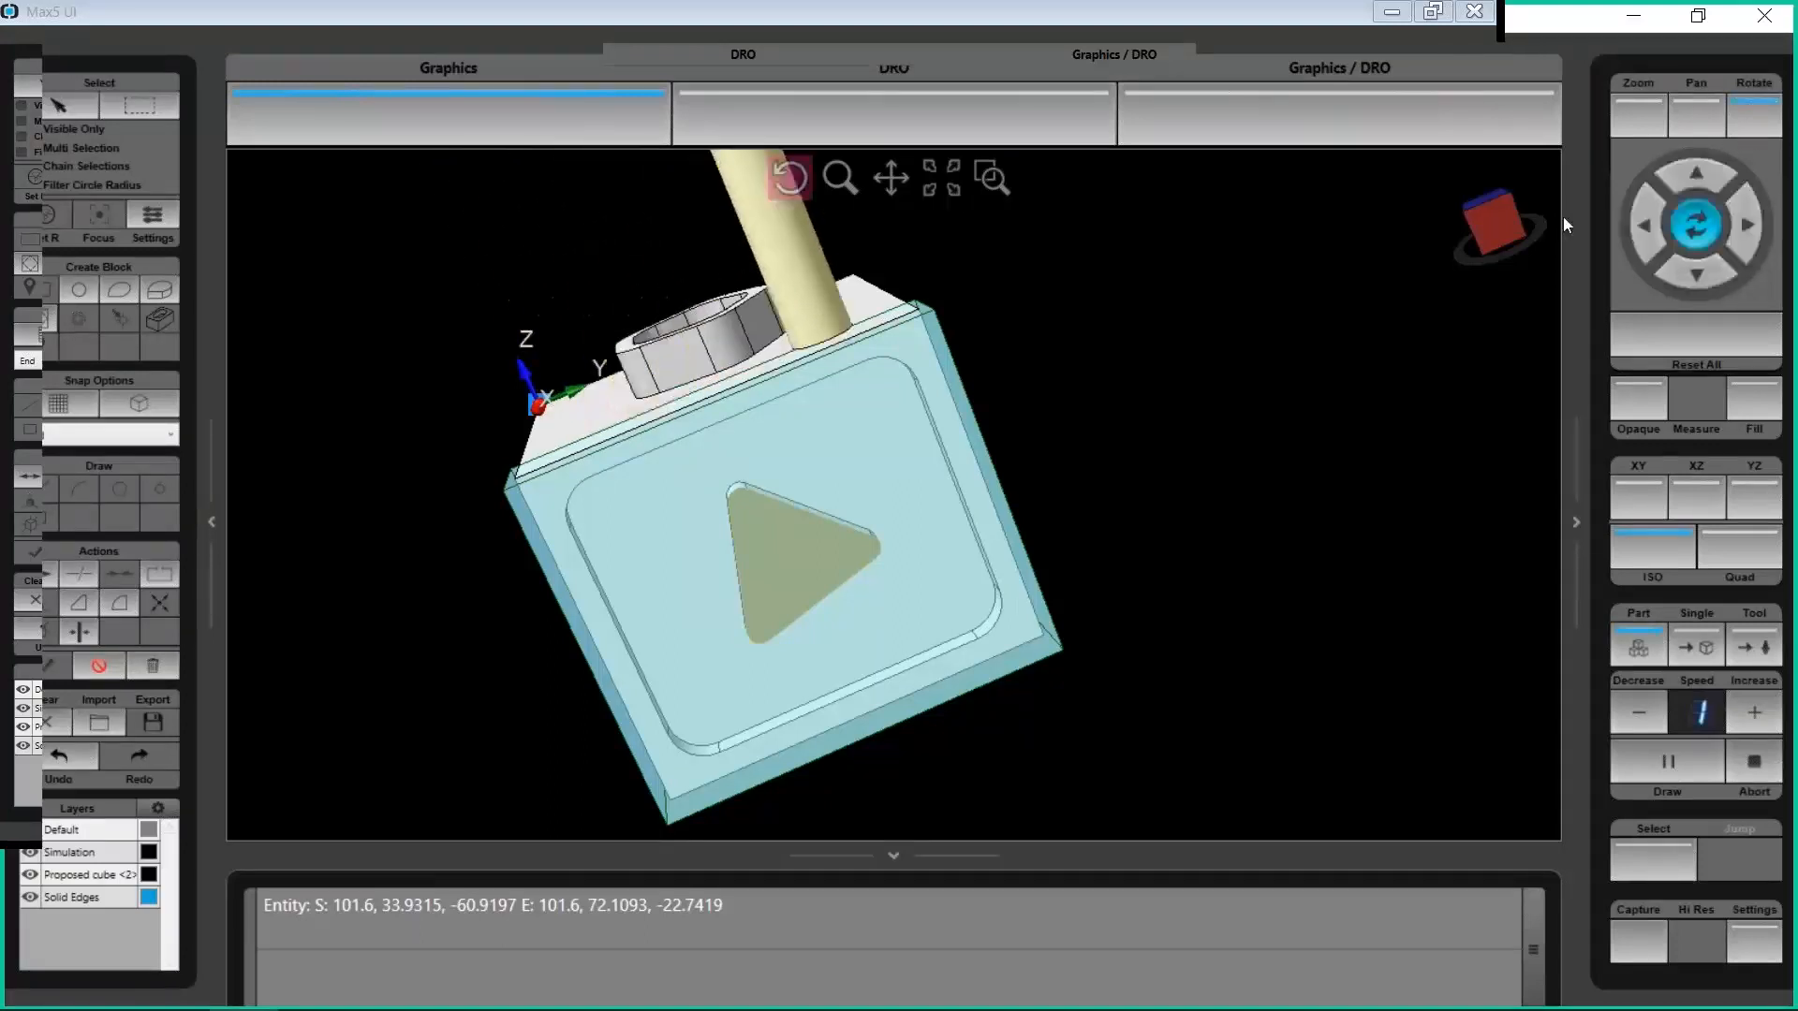
drag(1043, 412, 1129, 373)
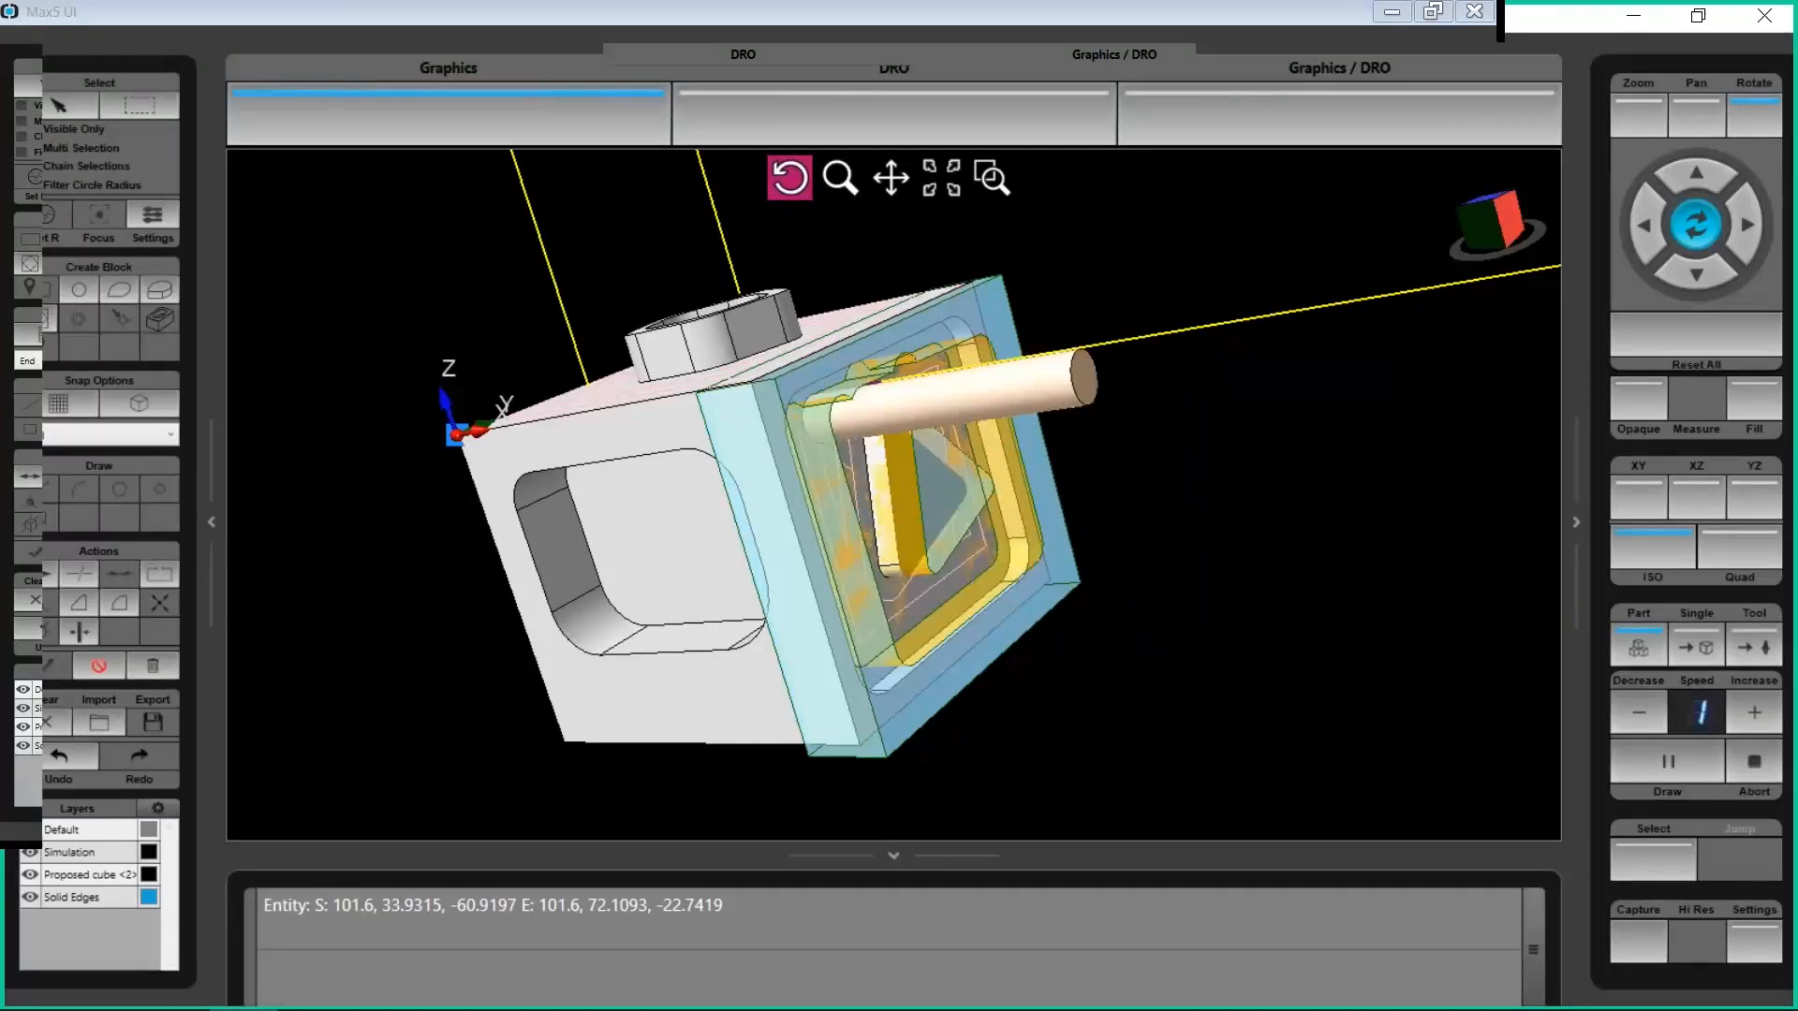
mouse_move(1272, 486)
mouse_down()
mouse_move(936, 571)
mouse_move(1023, 537)
mouse_up()
mouse_move(697, 487)
mouse_down()
mouse_move(774, 414)
mouse_move(894, 360)
mouse_move(674, 271)
mouse_move(650, 241)
mouse_move(556, 309)
mouse_move(974, 496)
mouse_move(983, 558)
mouse_move(494, 405)
mouse_move(674, 542)
mouse_move(518, 536)
mouse_move(560, 484)
mouse_up()
drag(924, 591, 562, 508)
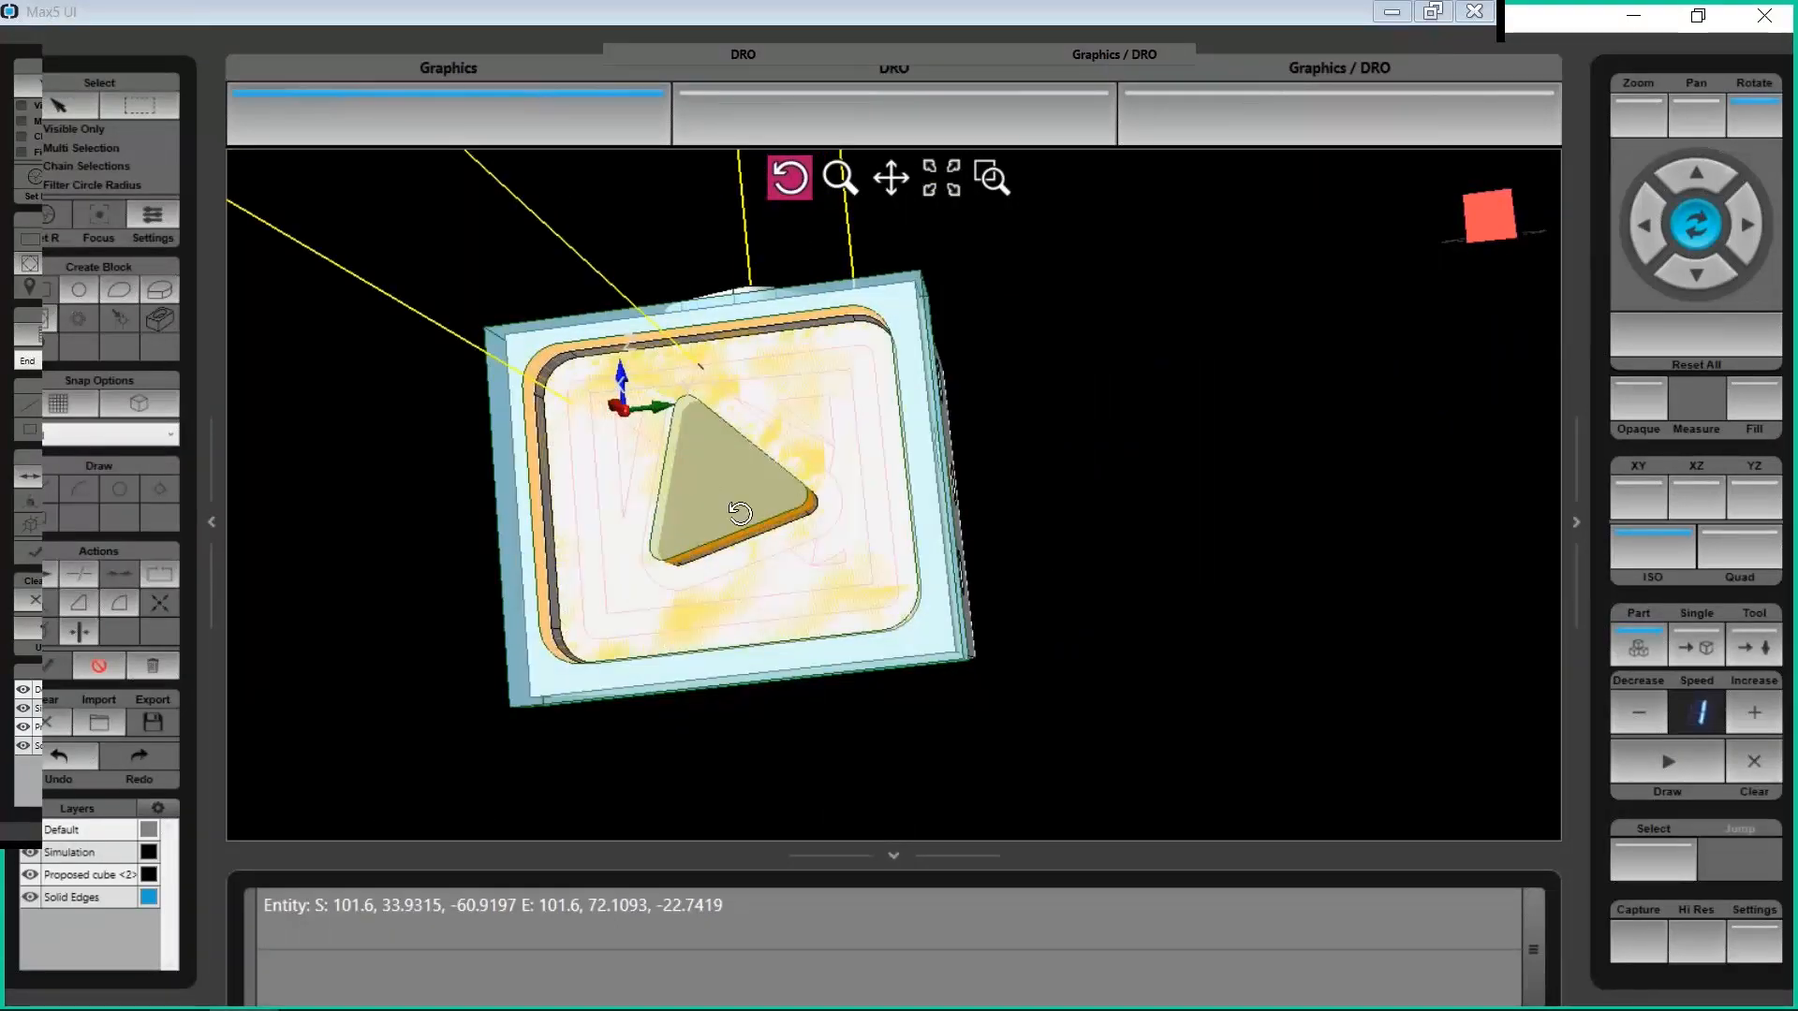
drag(713, 546, 897, 504)
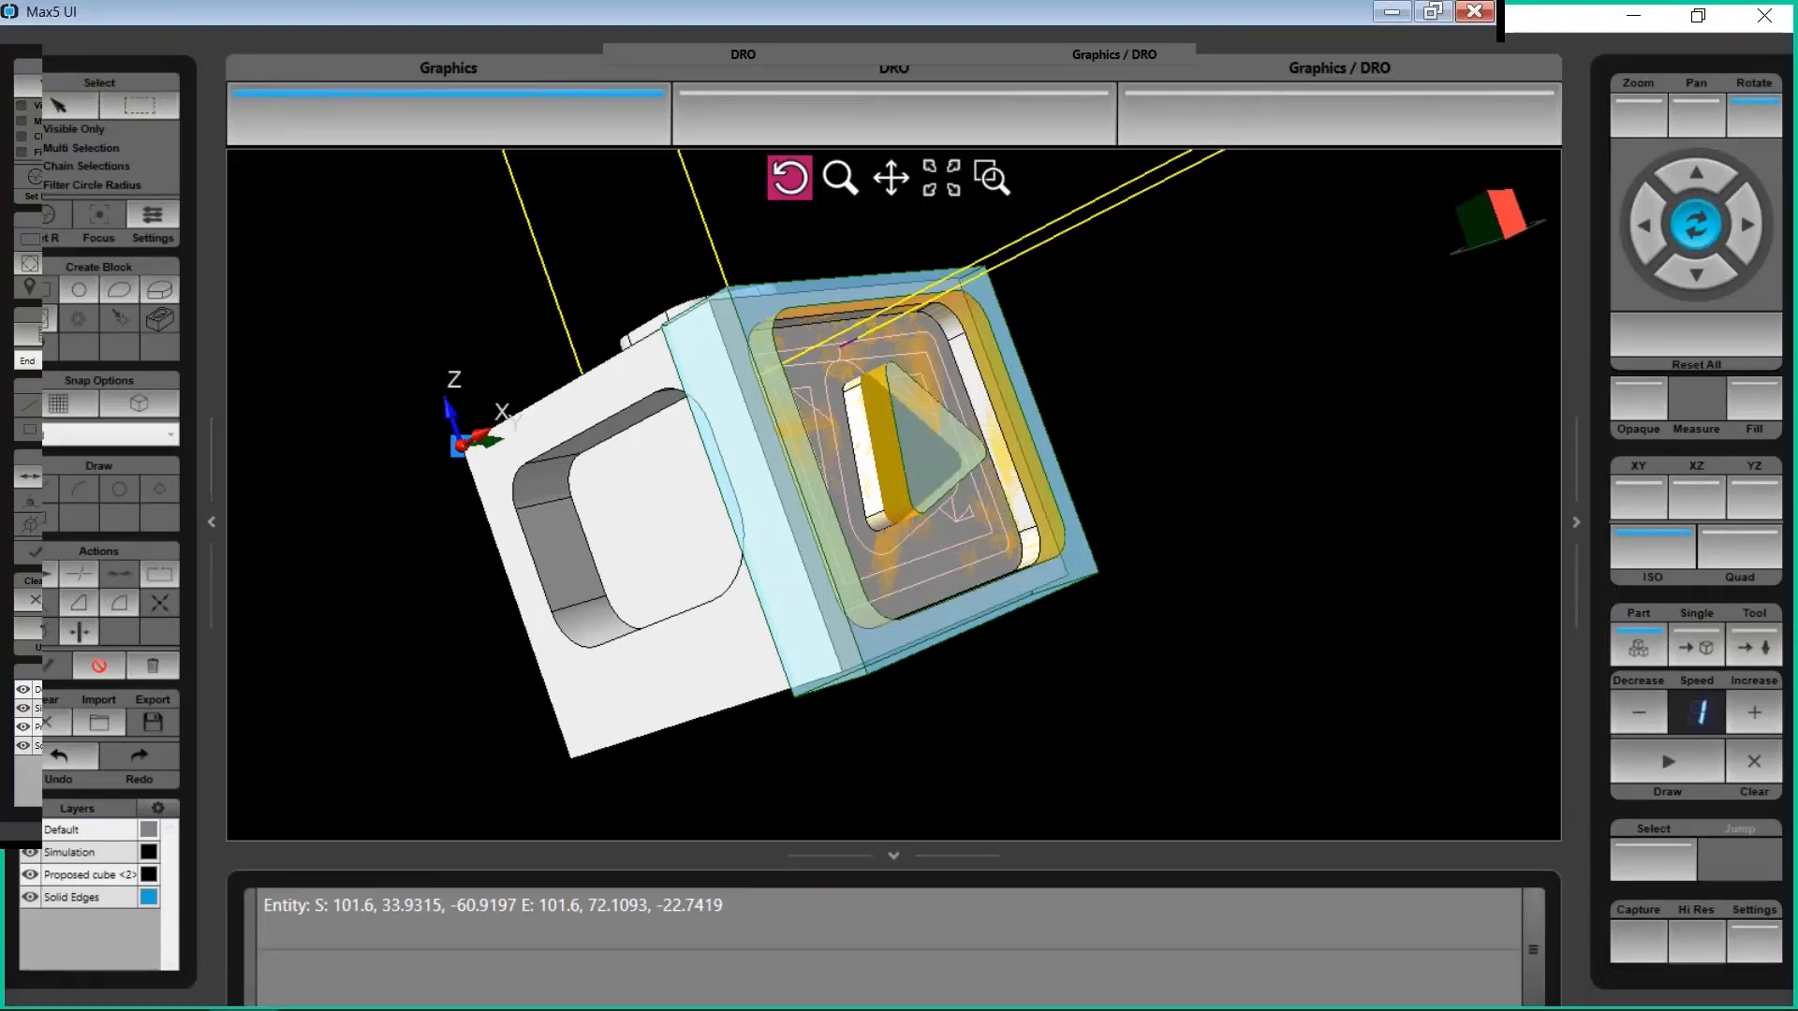
Switch to WinMax Mill, examine the origin coordinates of the Transform Plane in block 3, and return to the program review
key(alt+Tab)
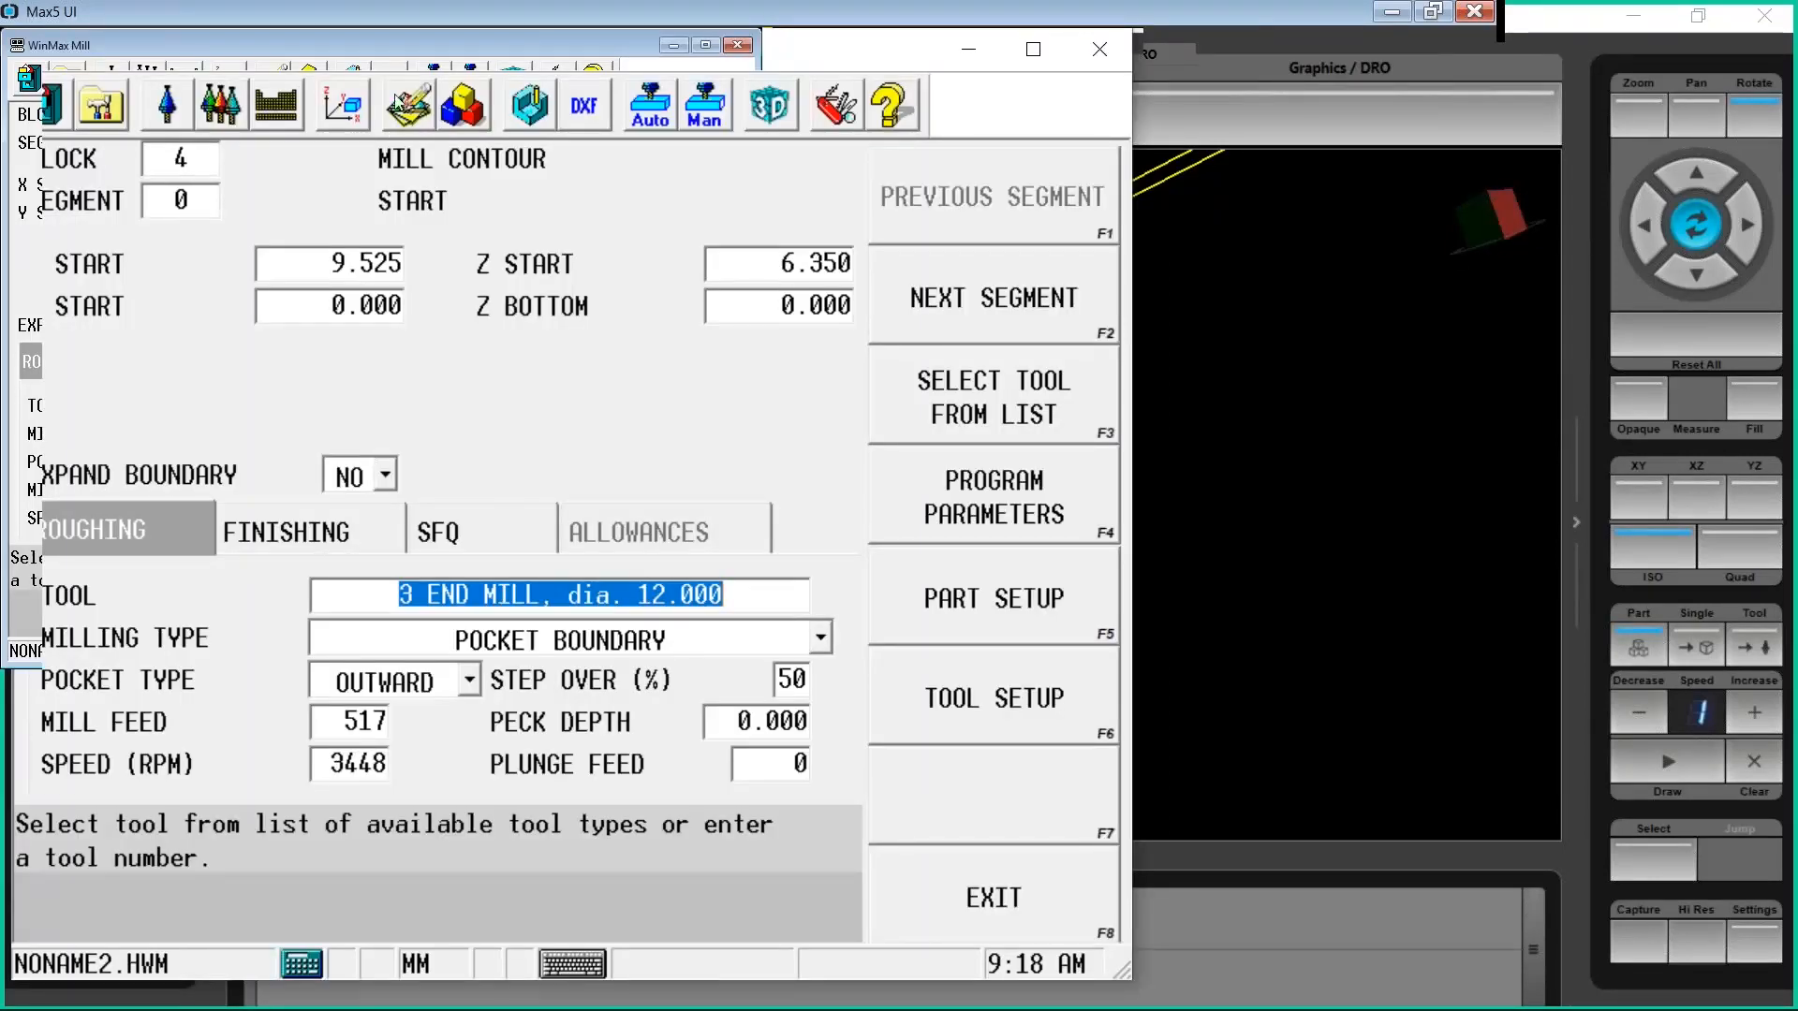
click(190, 158)
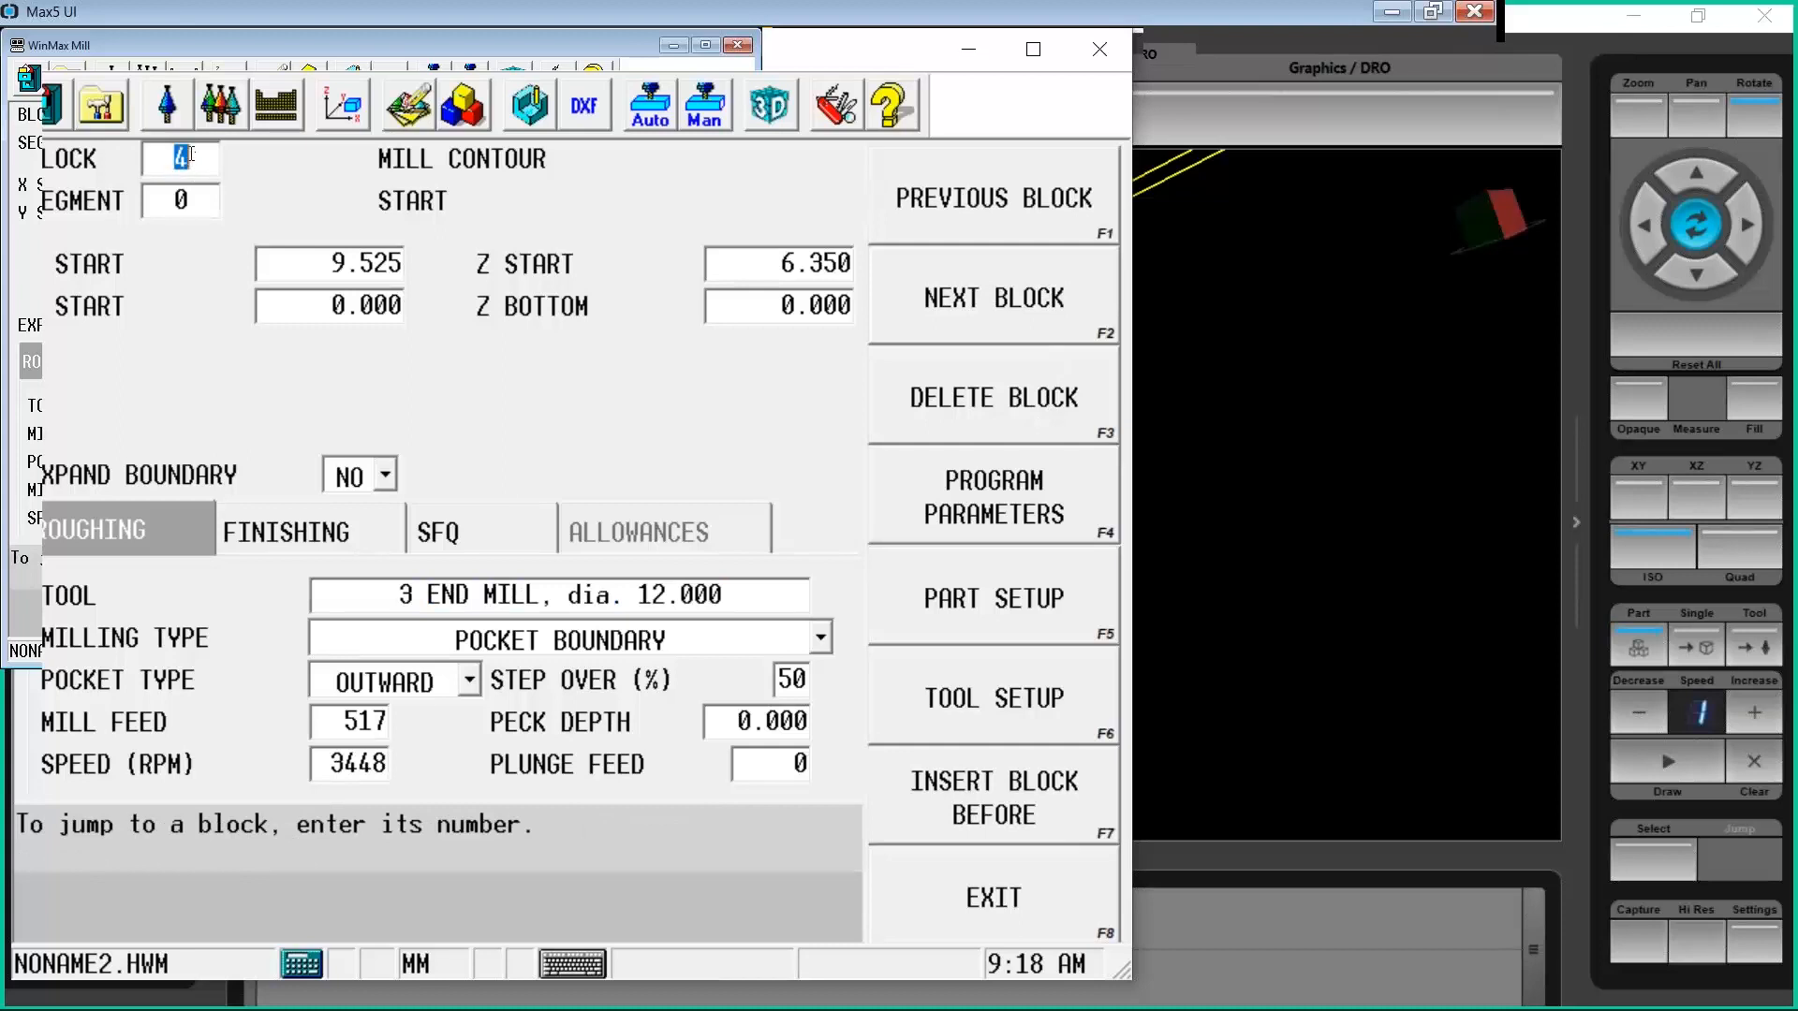
text(3)
key(Return)
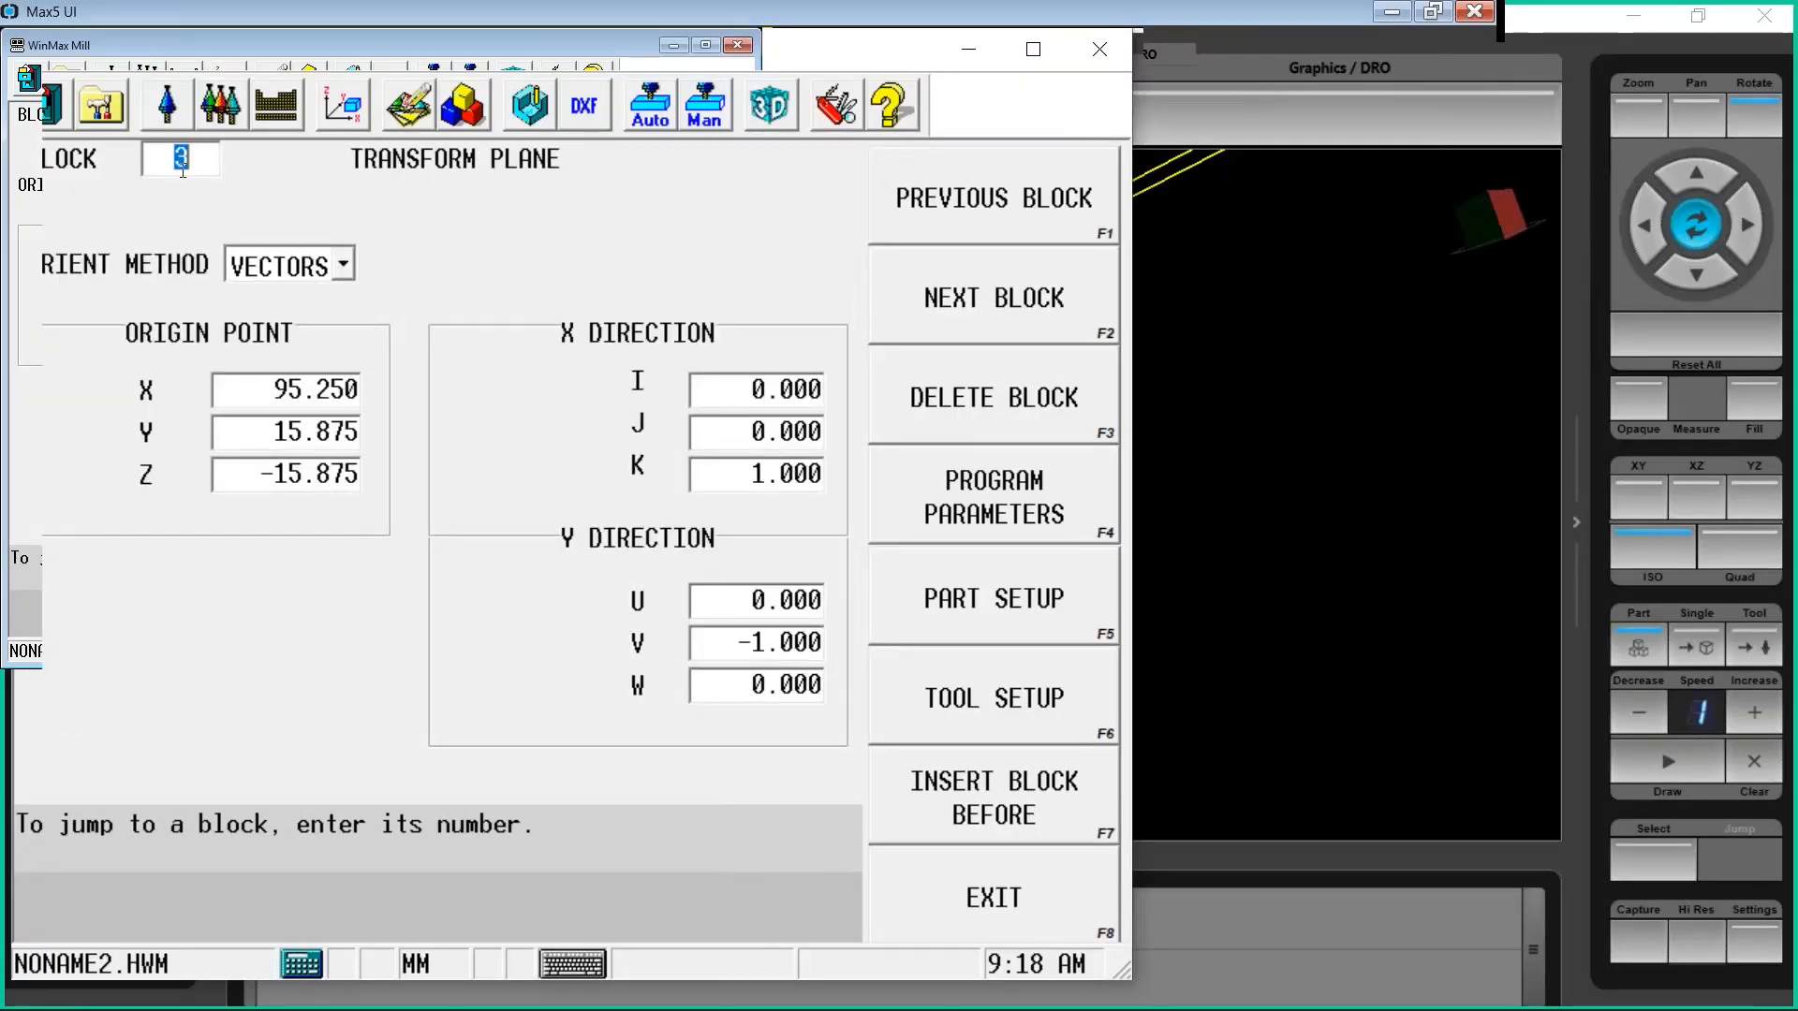
key(Return)
click(292, 430)
click(271, 473)
key(Home)
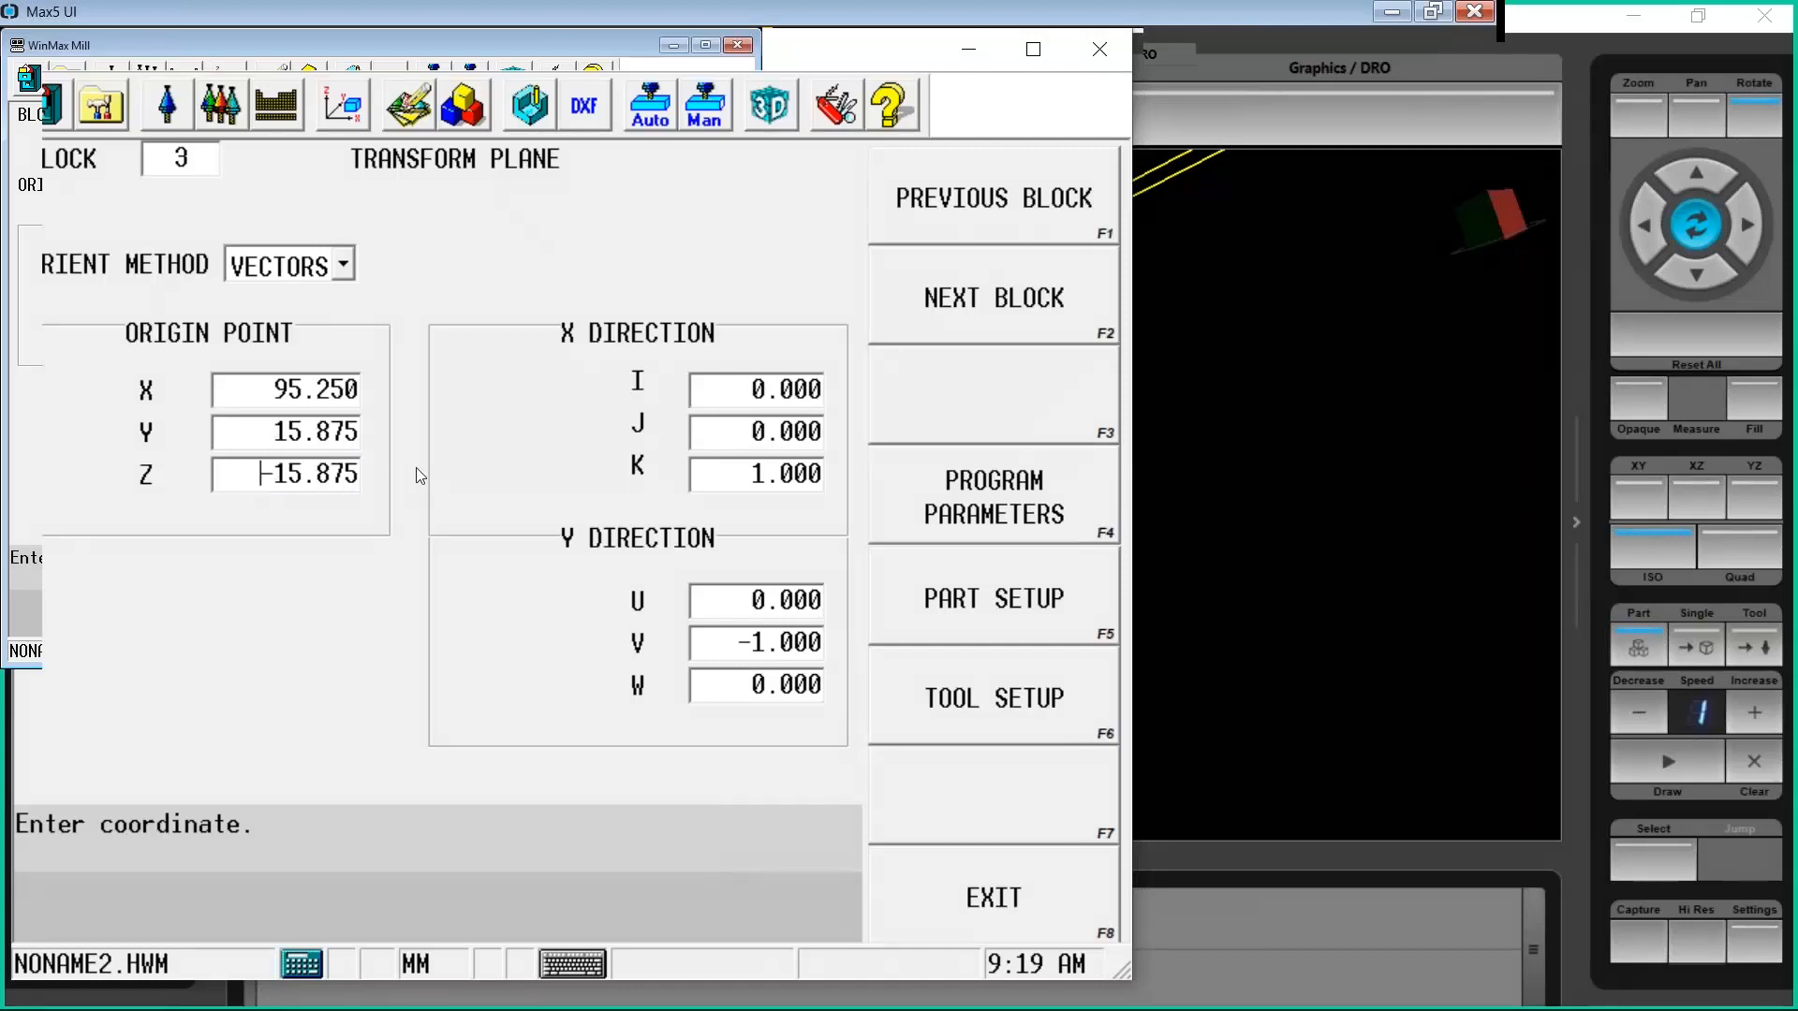
click(451, 96)
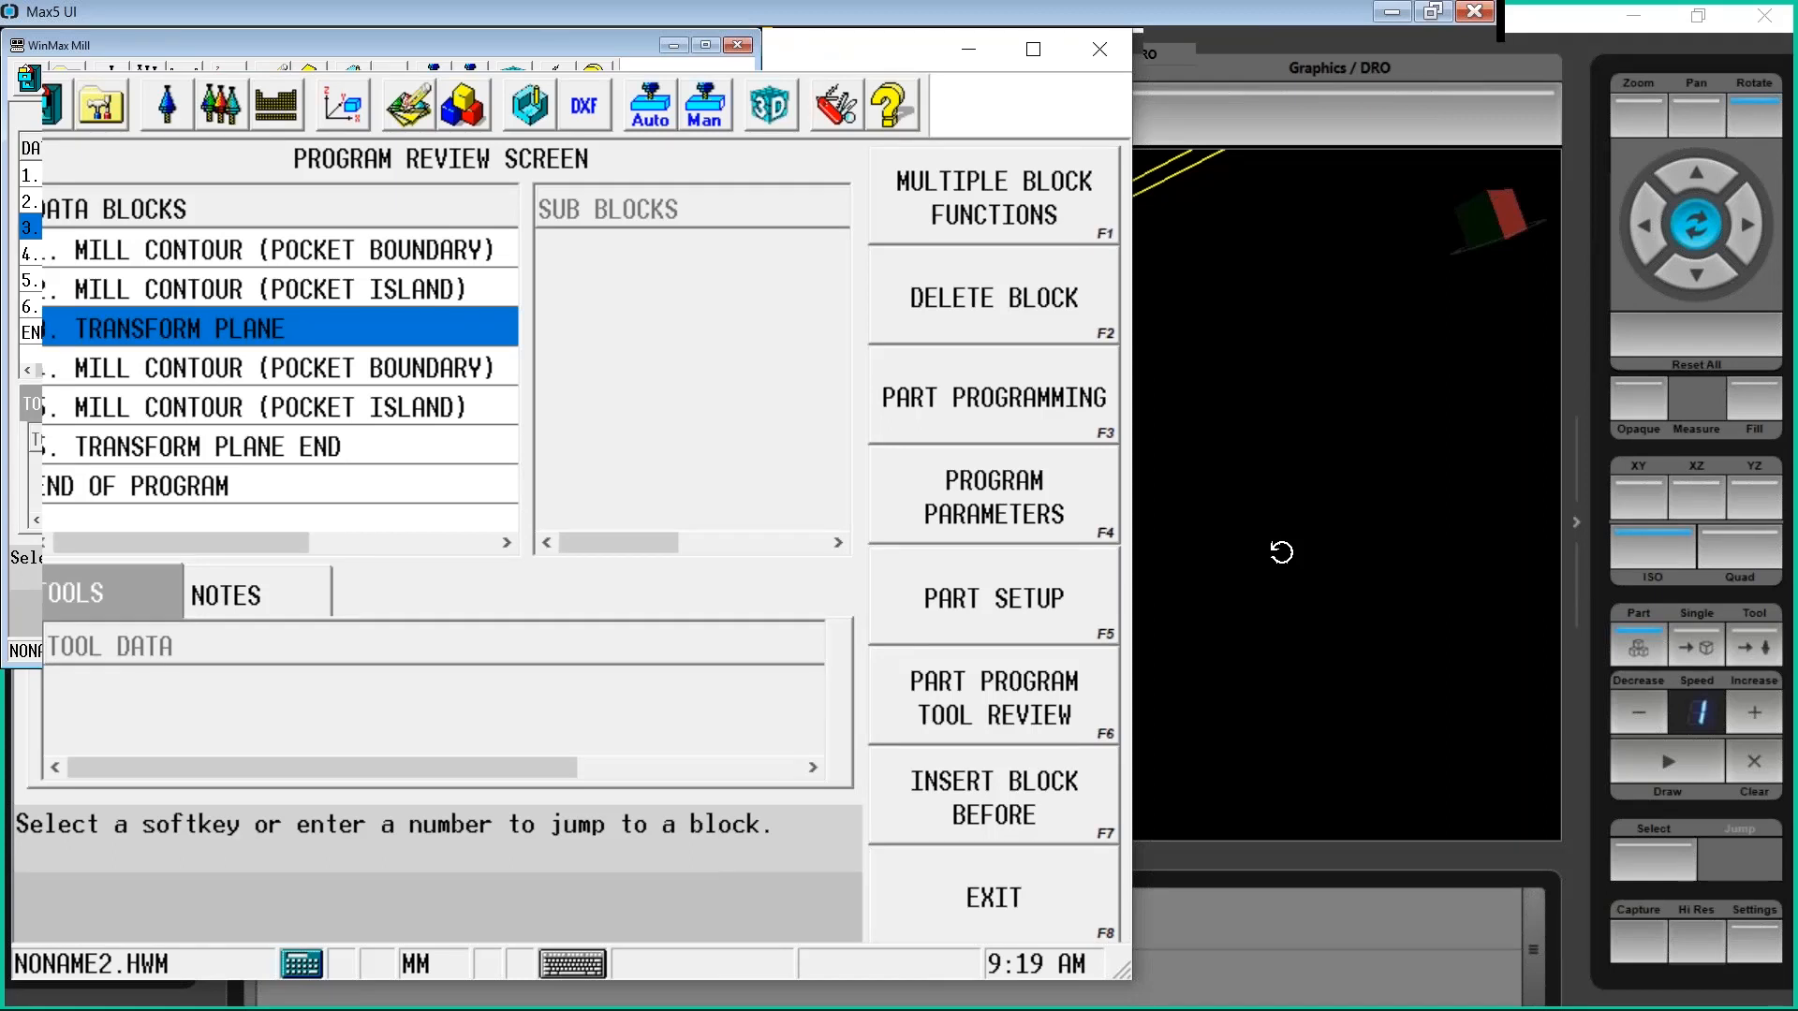
Switch to Max5 UI and select the cylindrical surface of the first hole on the cube face with six holes
click(1282, 552)
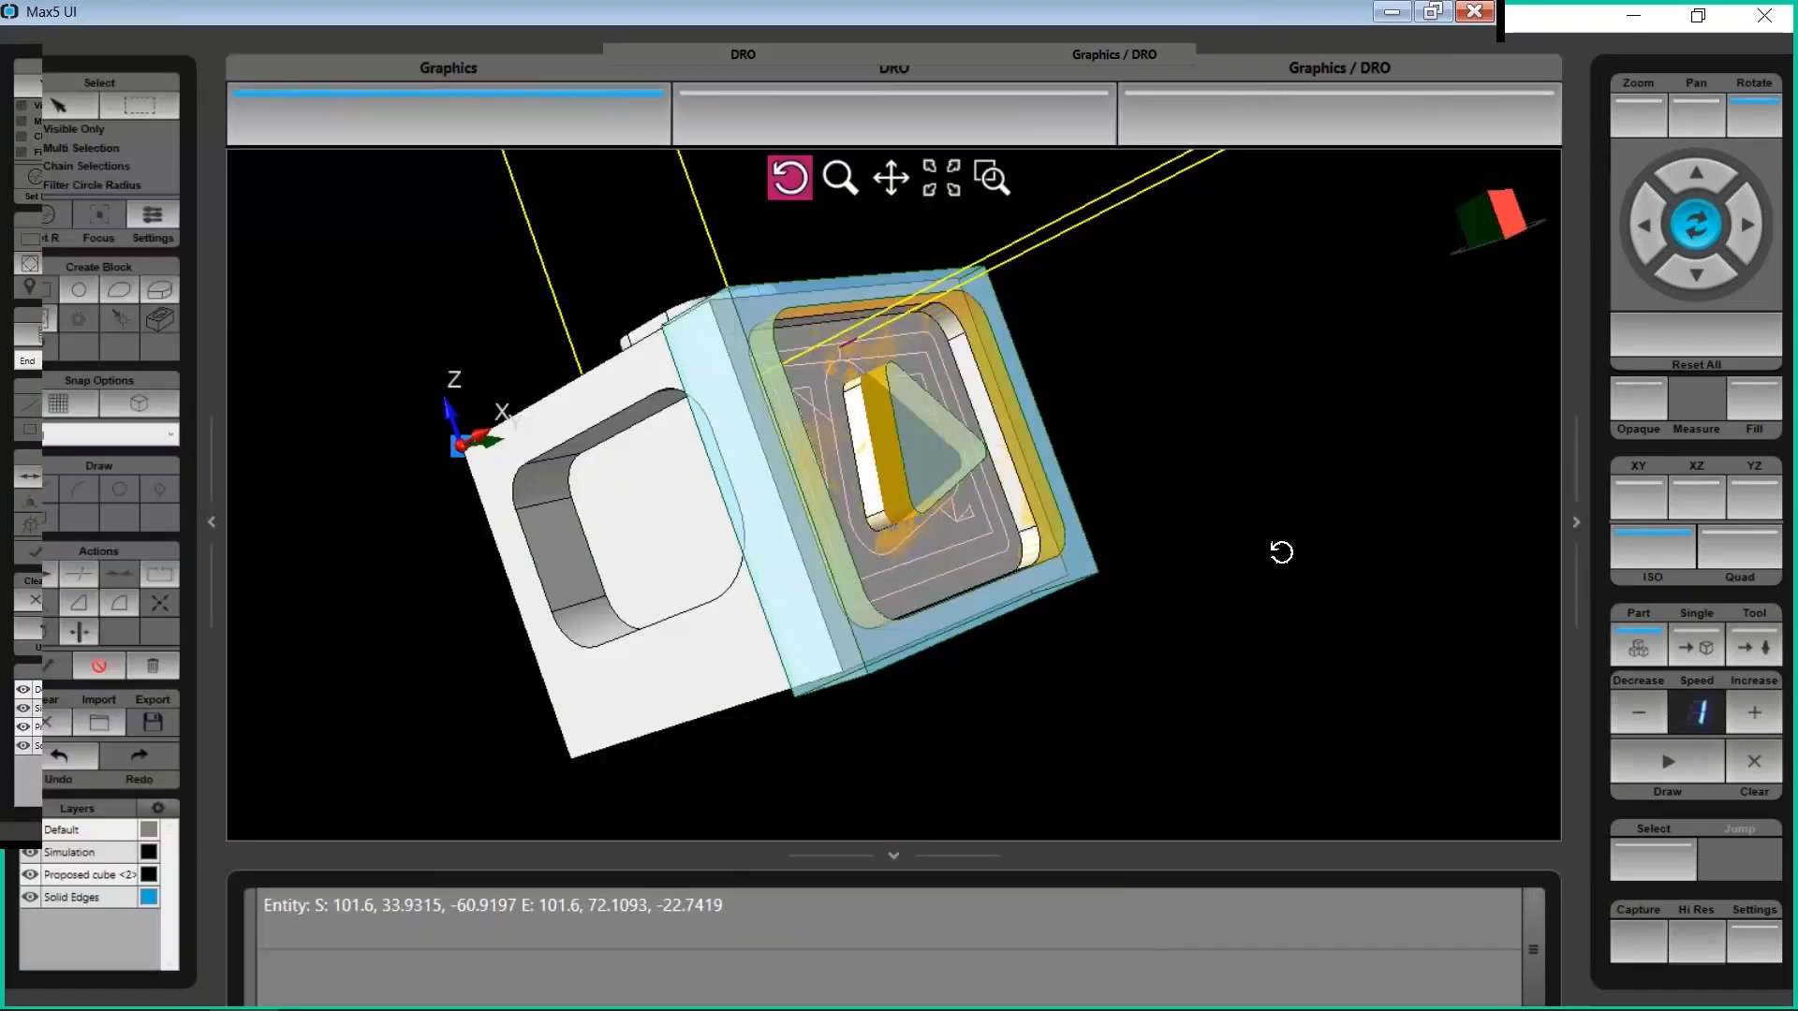
drag(1104, 433, 1110, 465)
drag(881, 581, 962, 582)
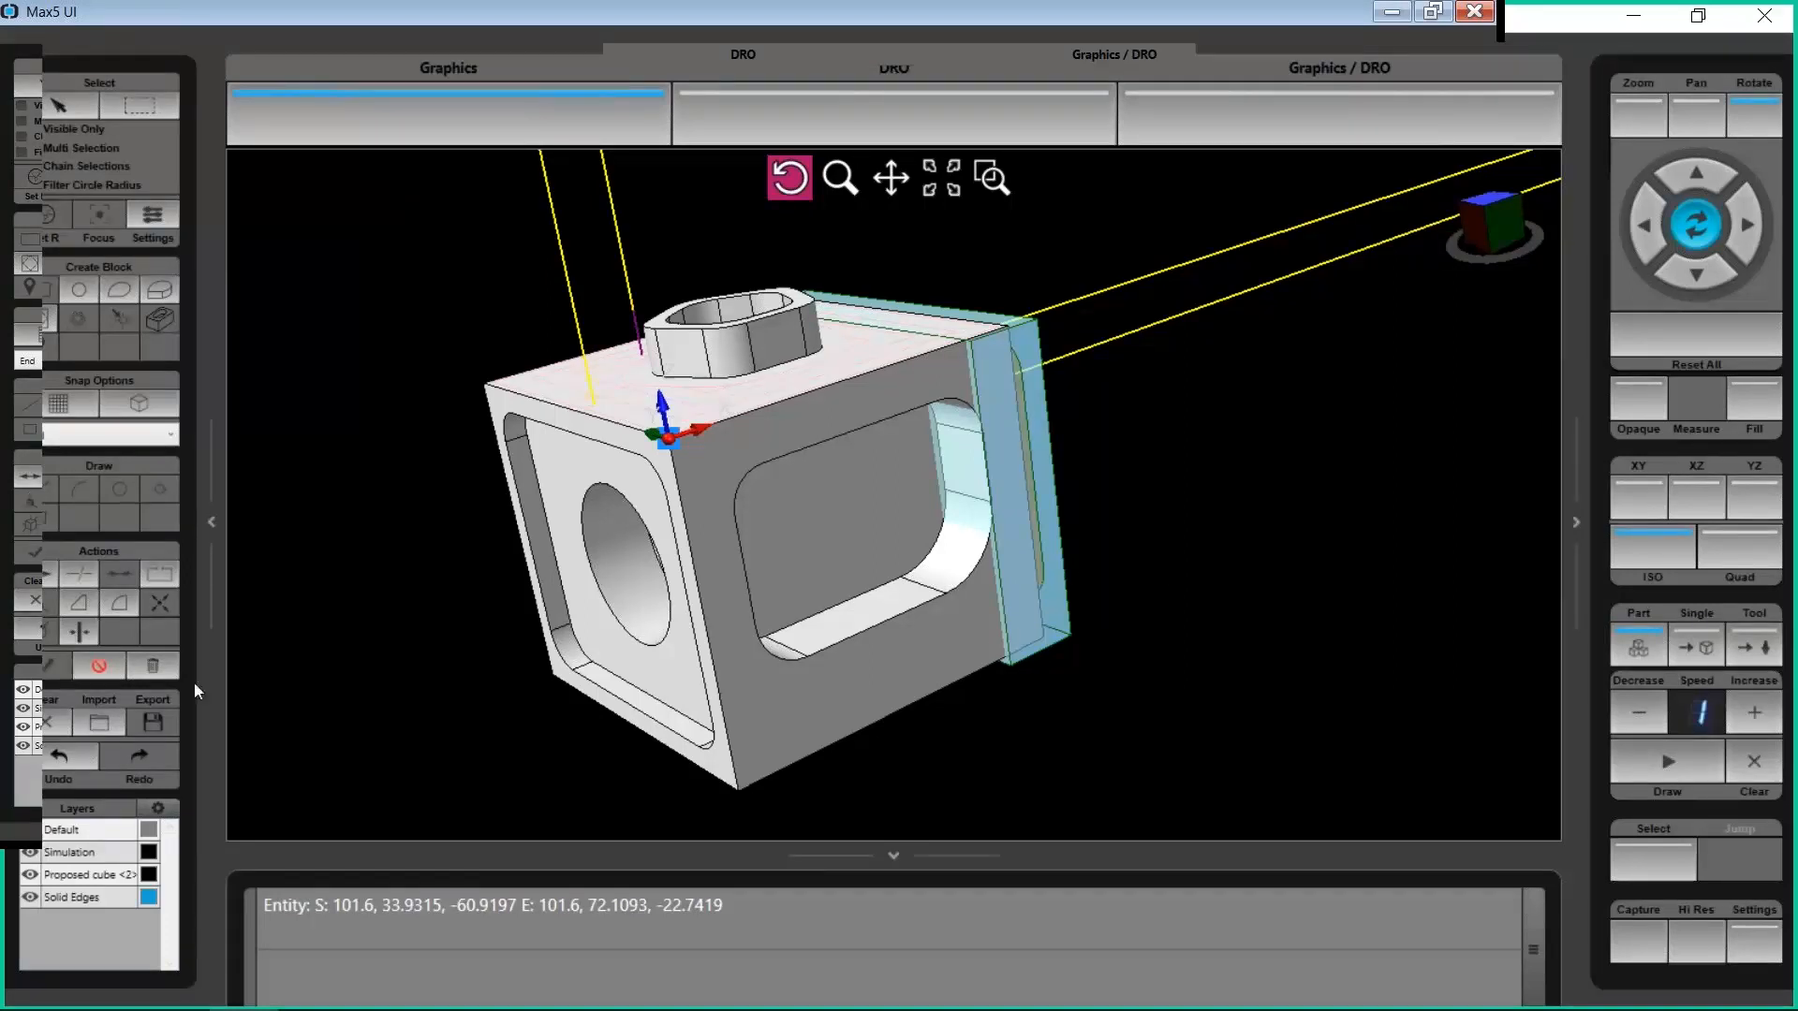
drag(1132, 630, 901, 656)
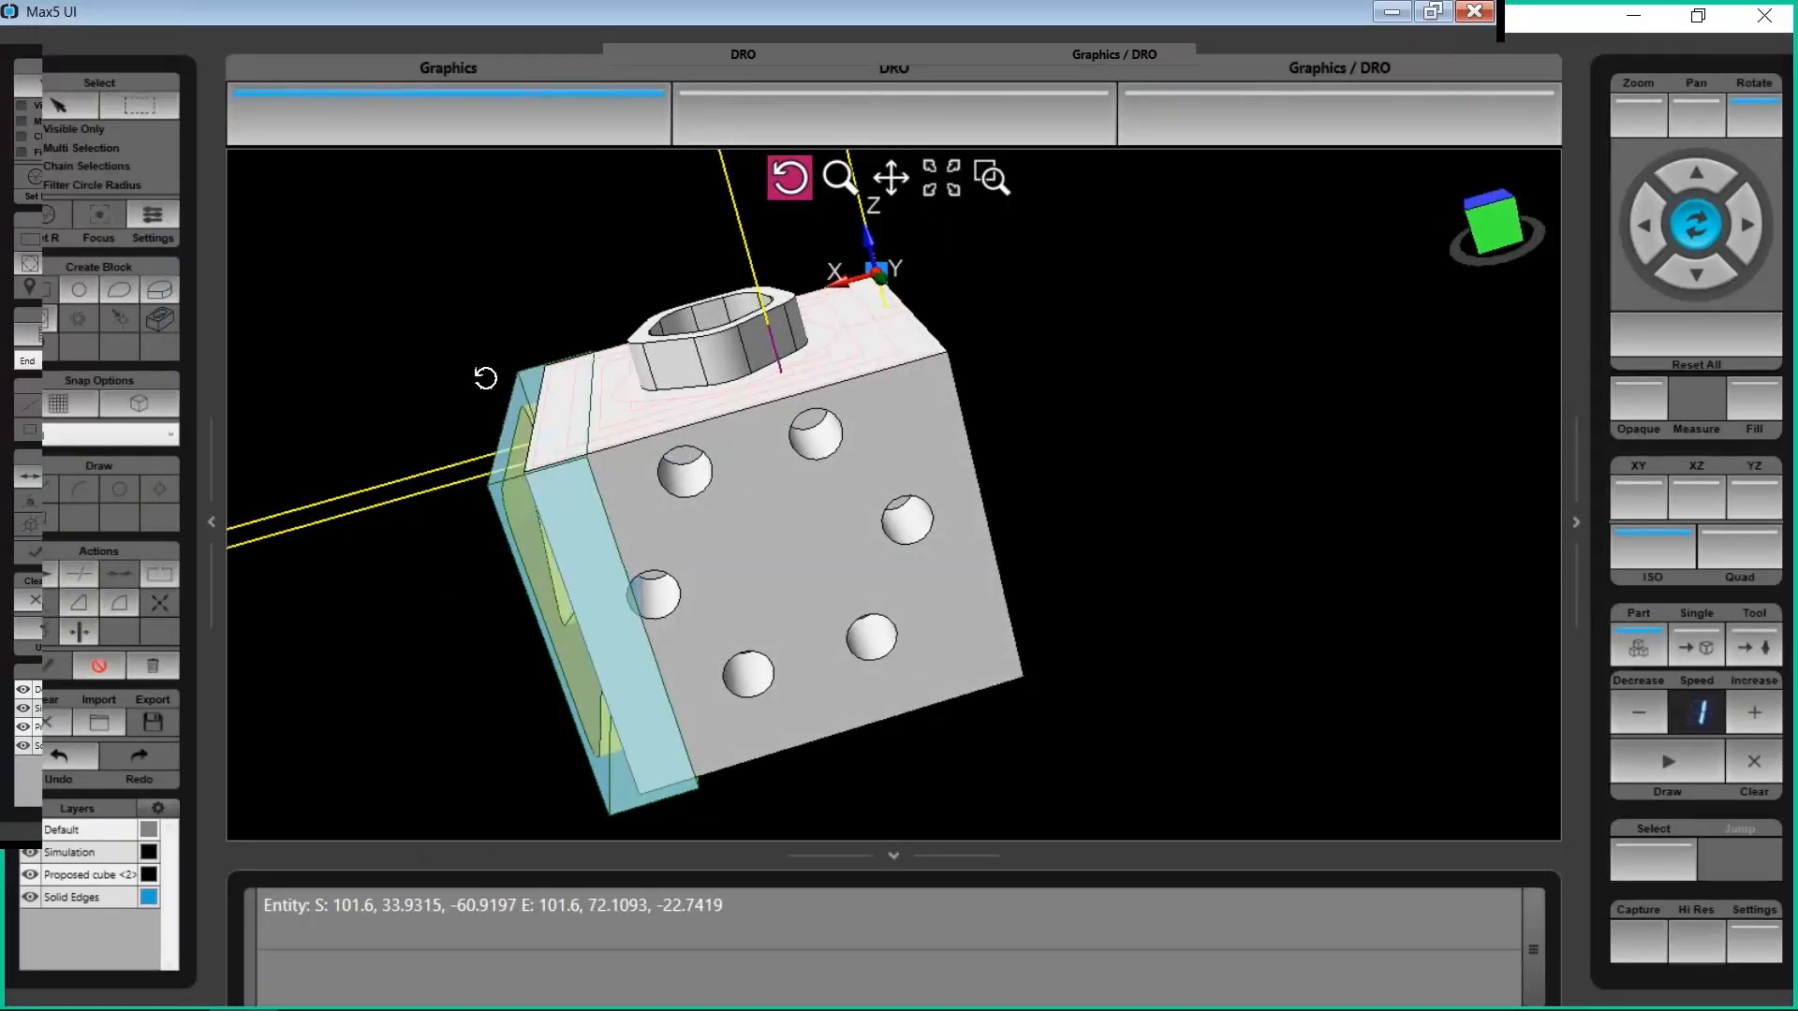
click(59, 104)
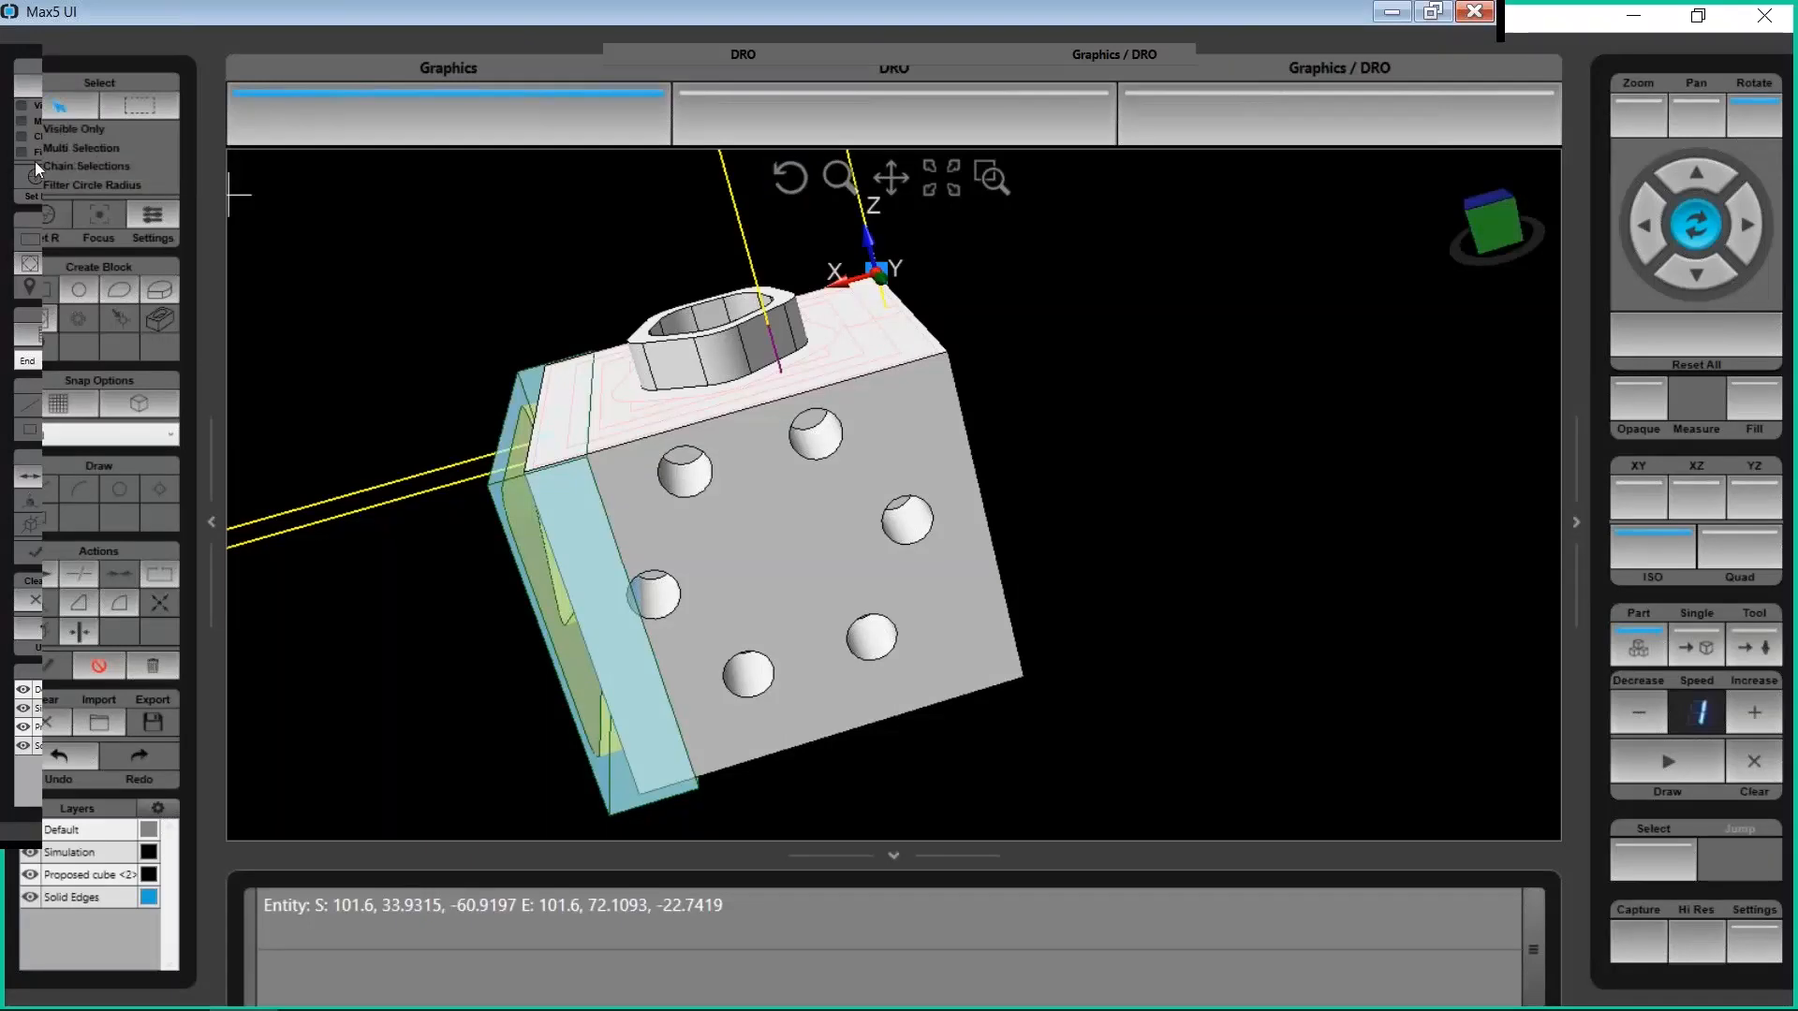
click(661, 611)
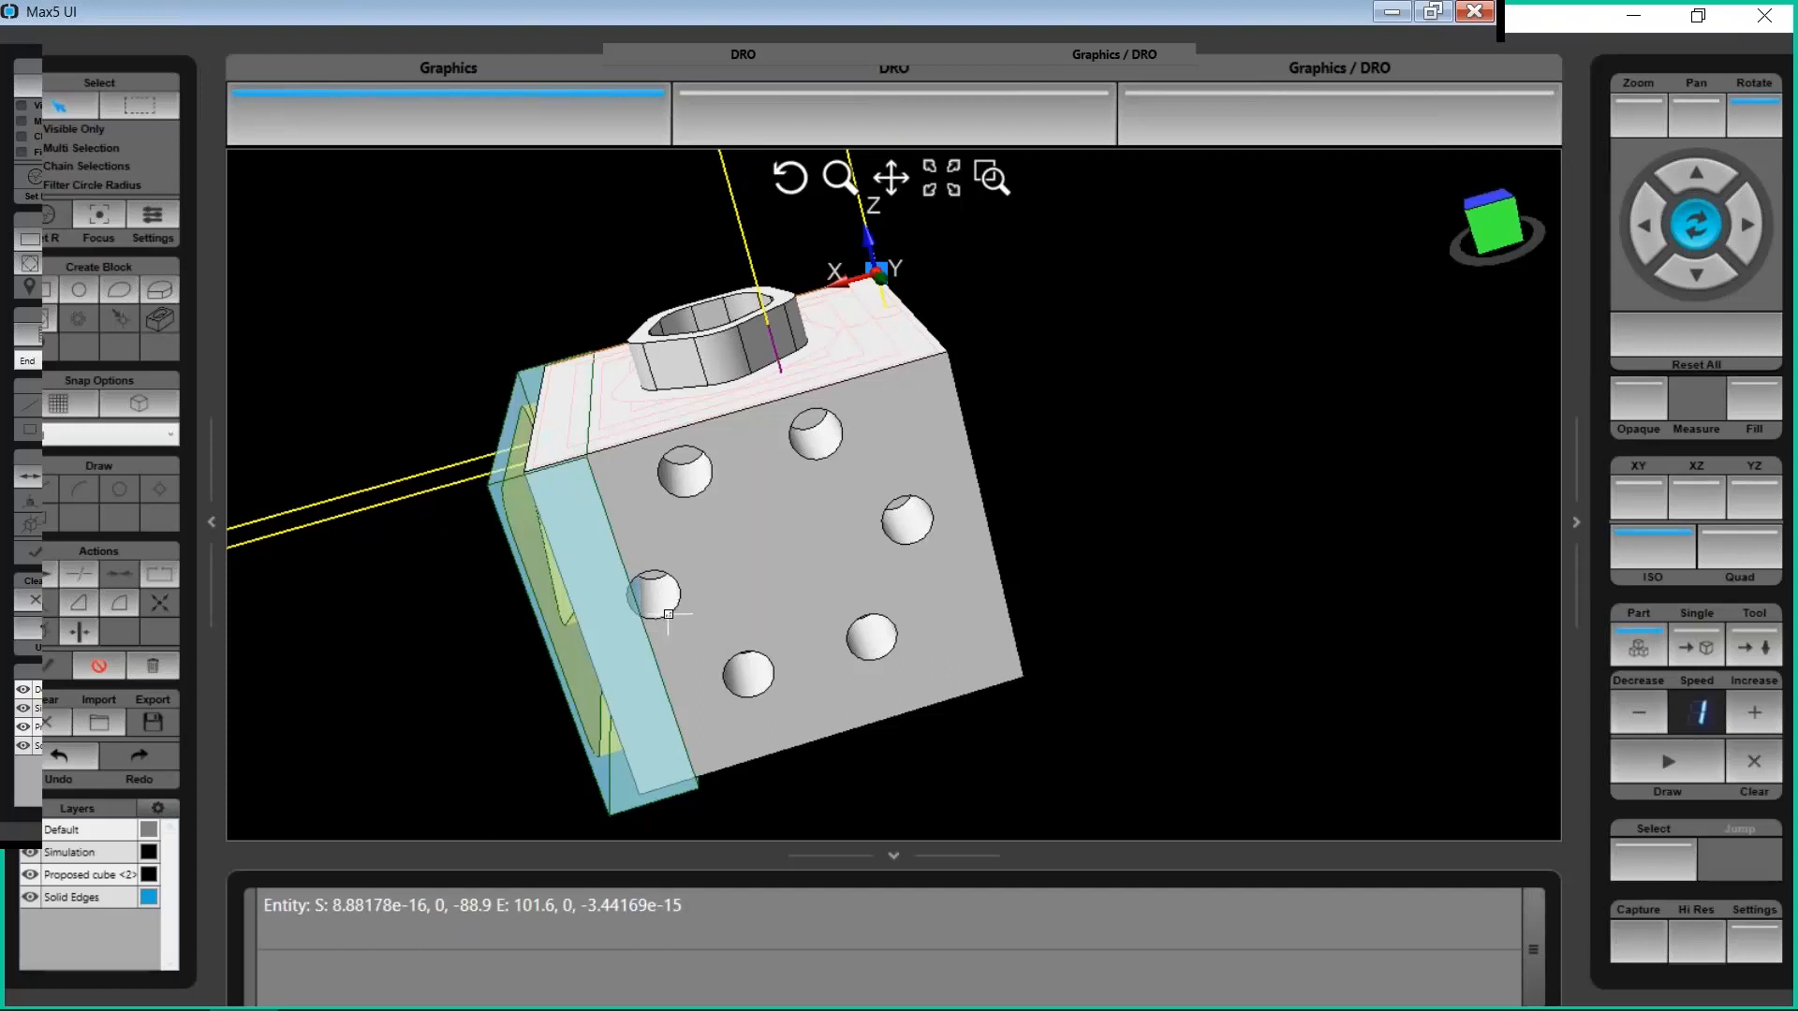
scroll(669, 613, up, 2)
scroll(959, 562, up, 8)
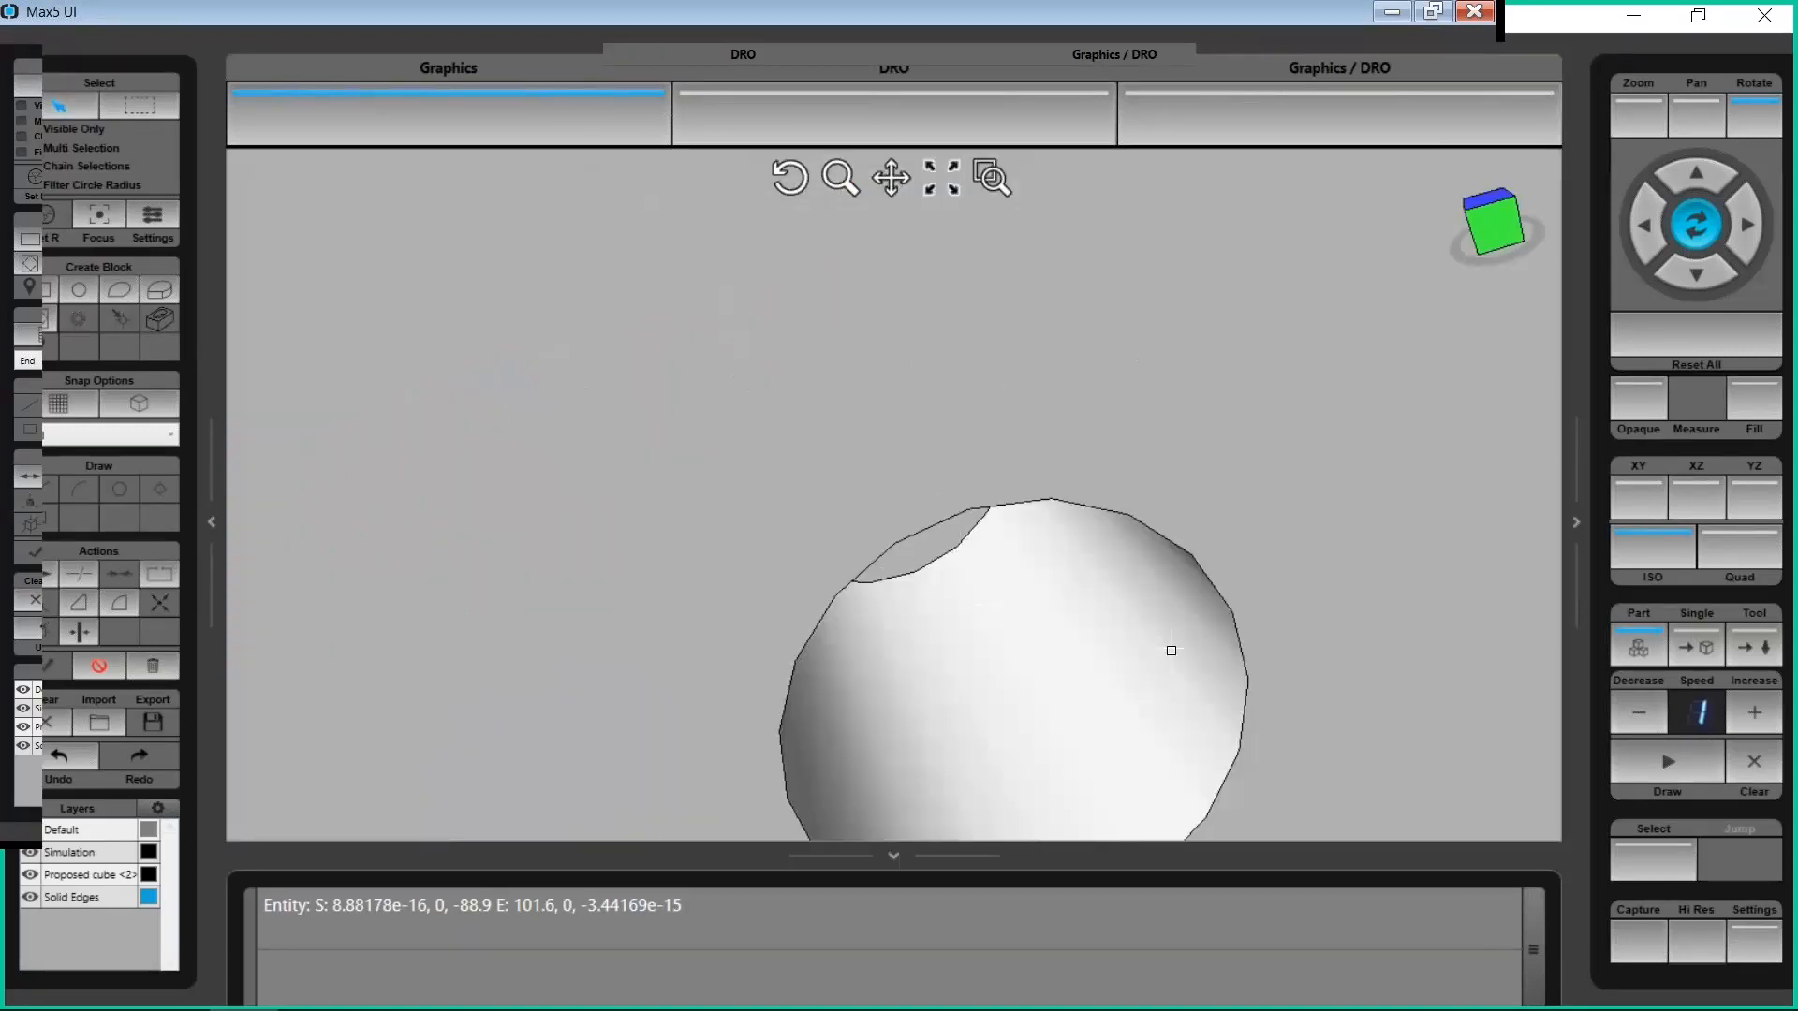
click(1037, 604)
scroll(1047, 586, down, 8)
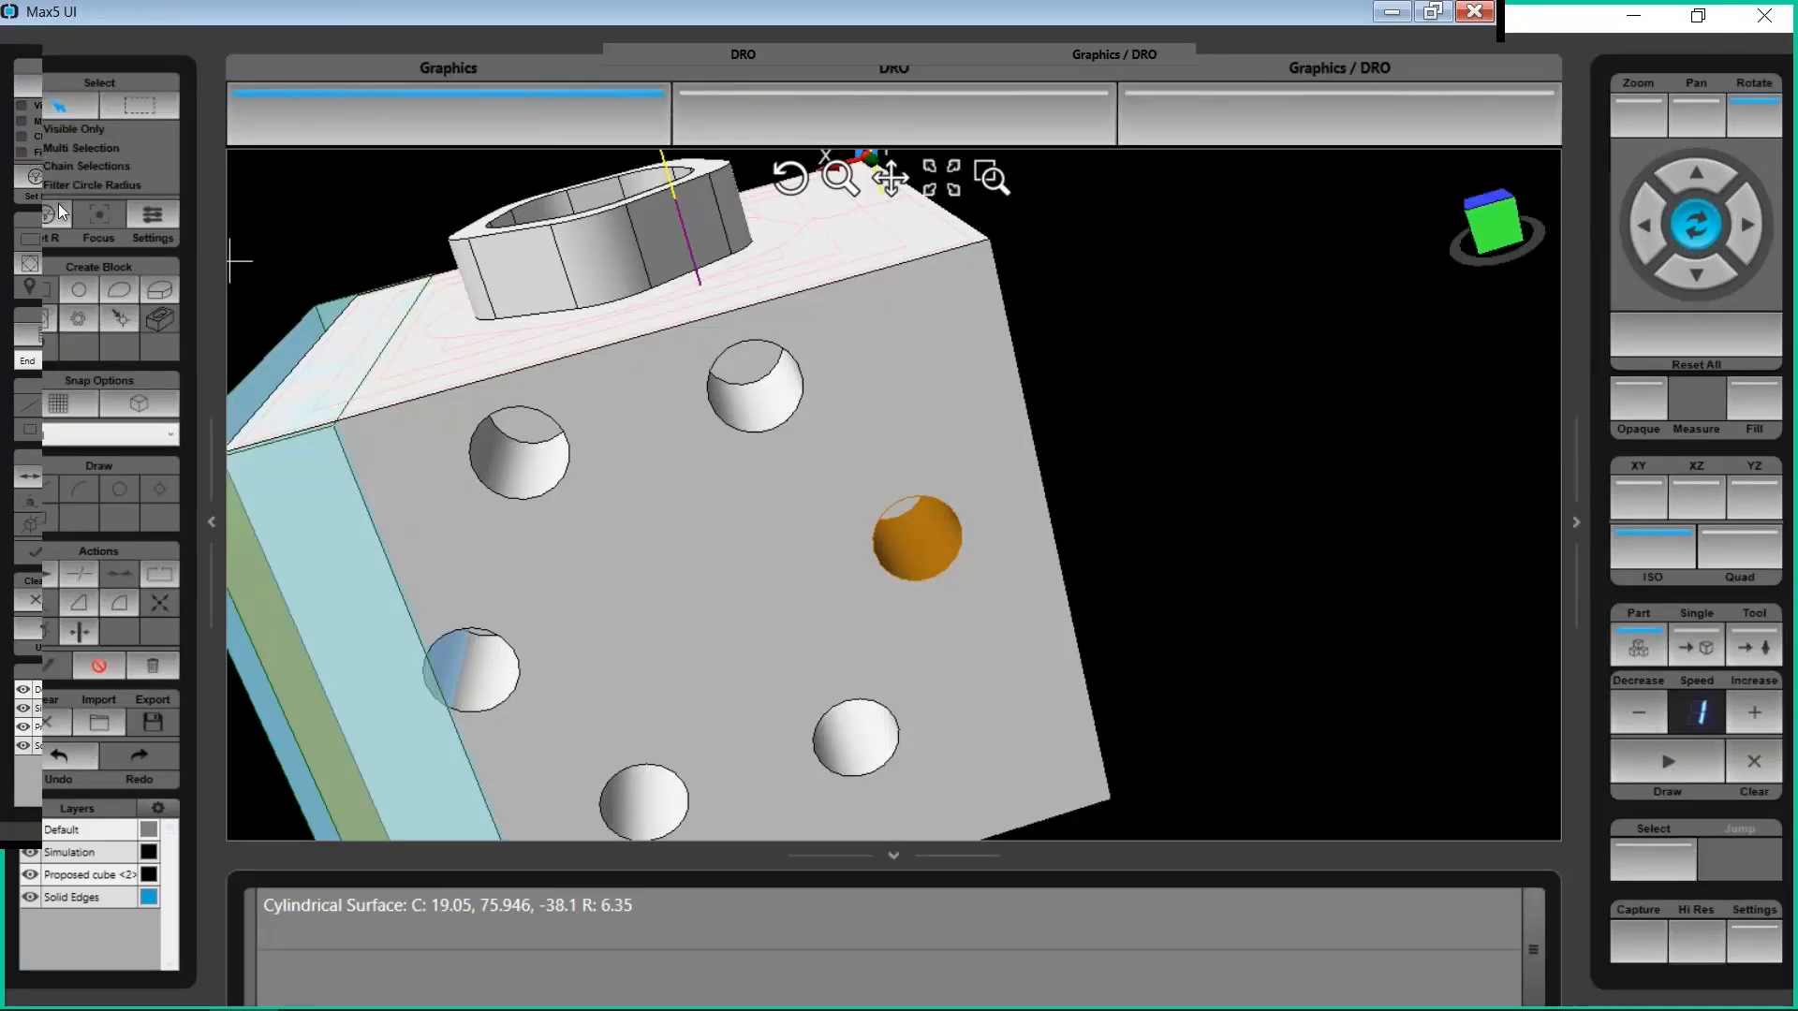
Add the other five holes on the same face to the selection
click(747, 393)
click(501, 477)
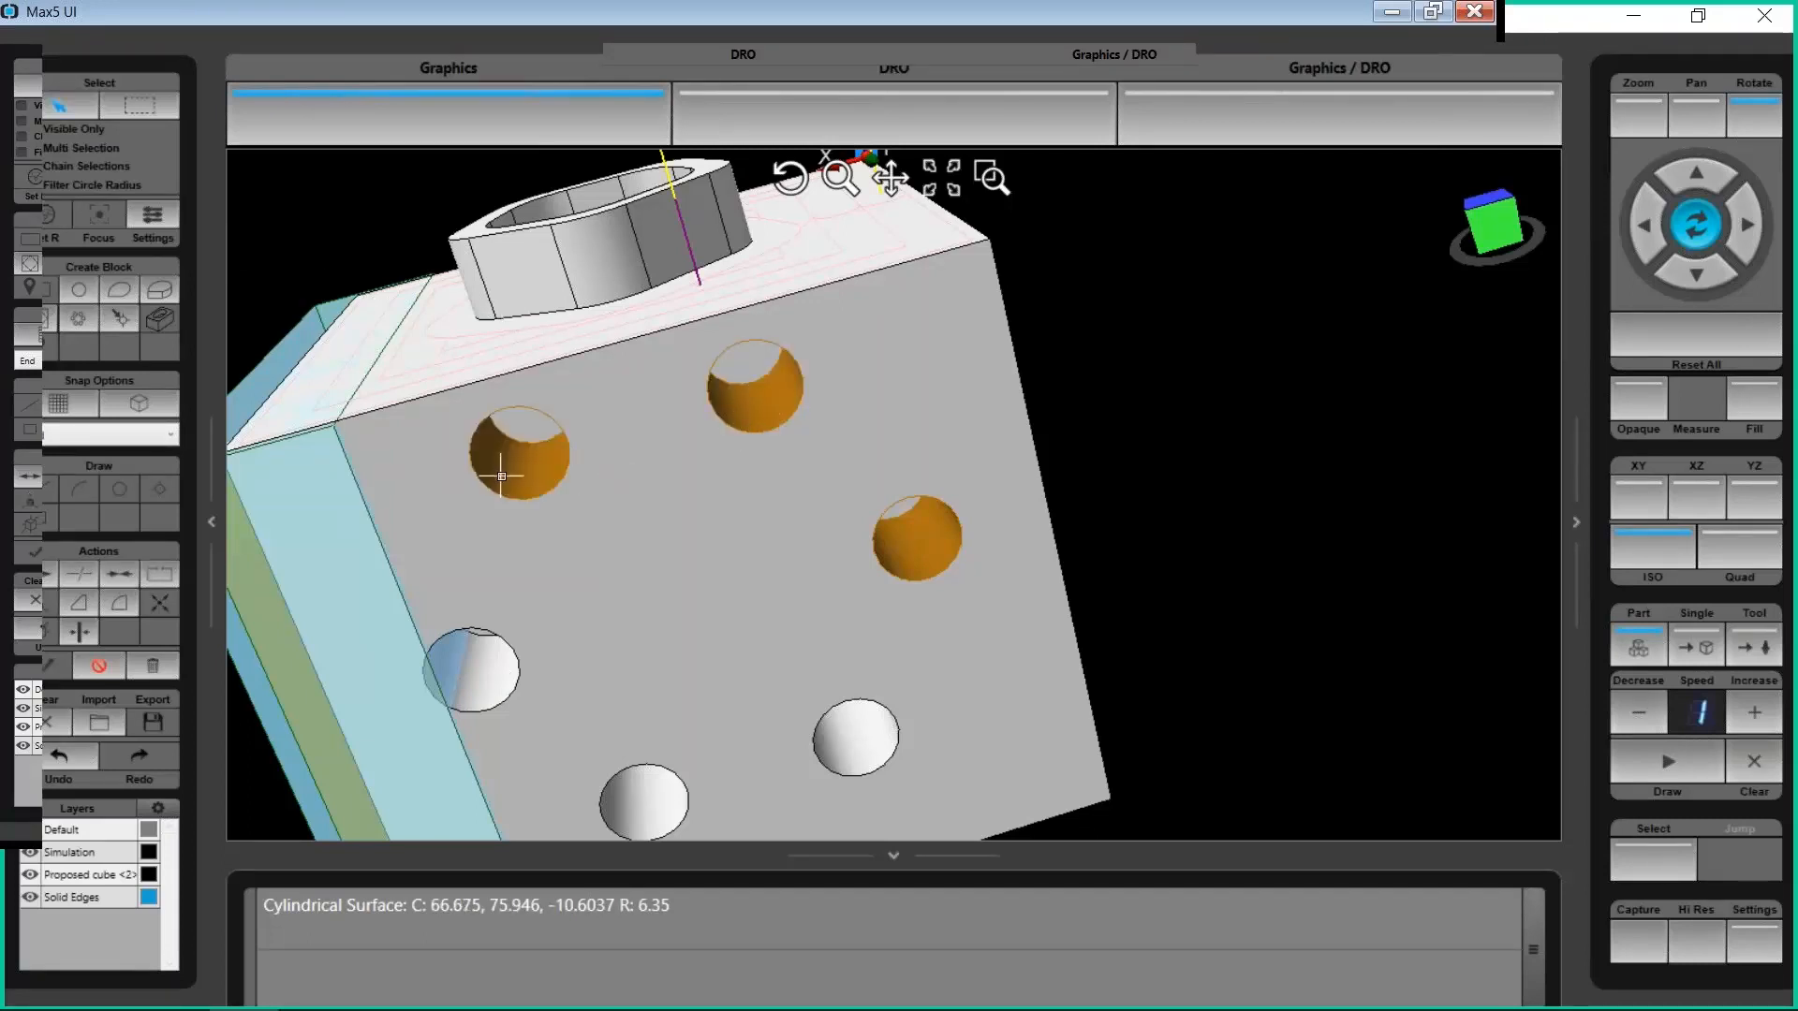
click(473, 698)
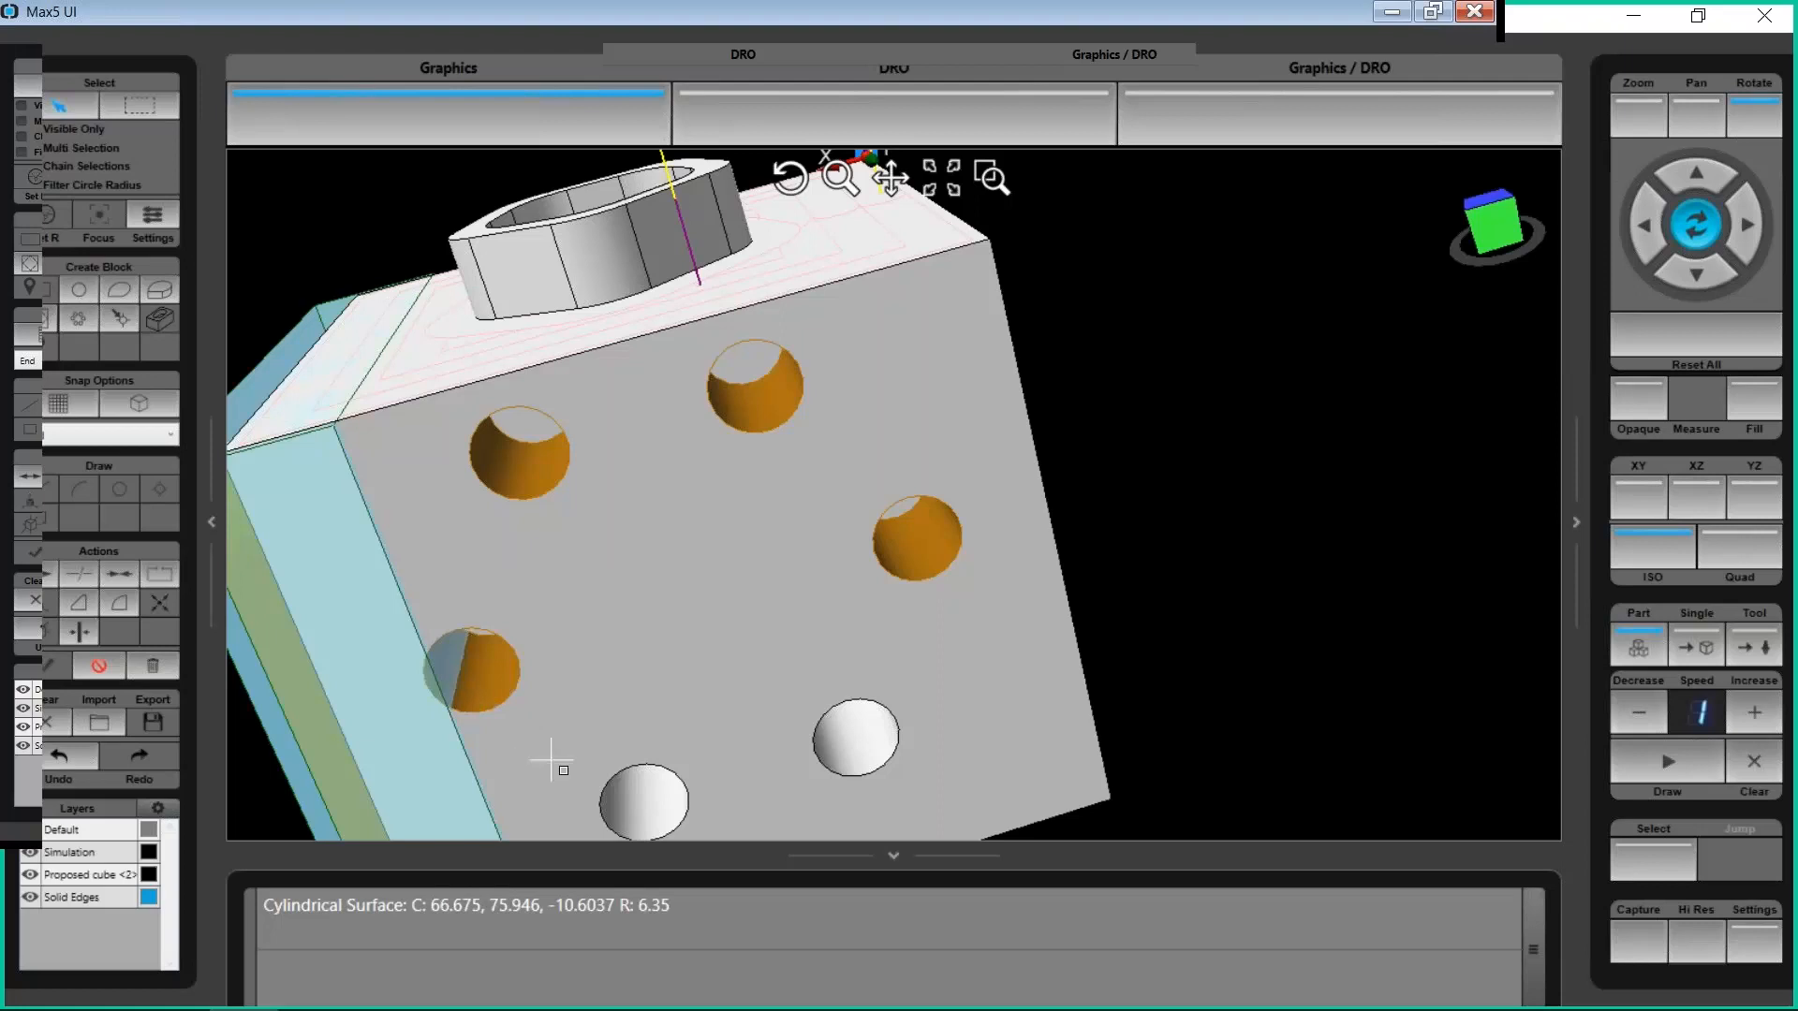
click(657, 809)
click(868, 743)
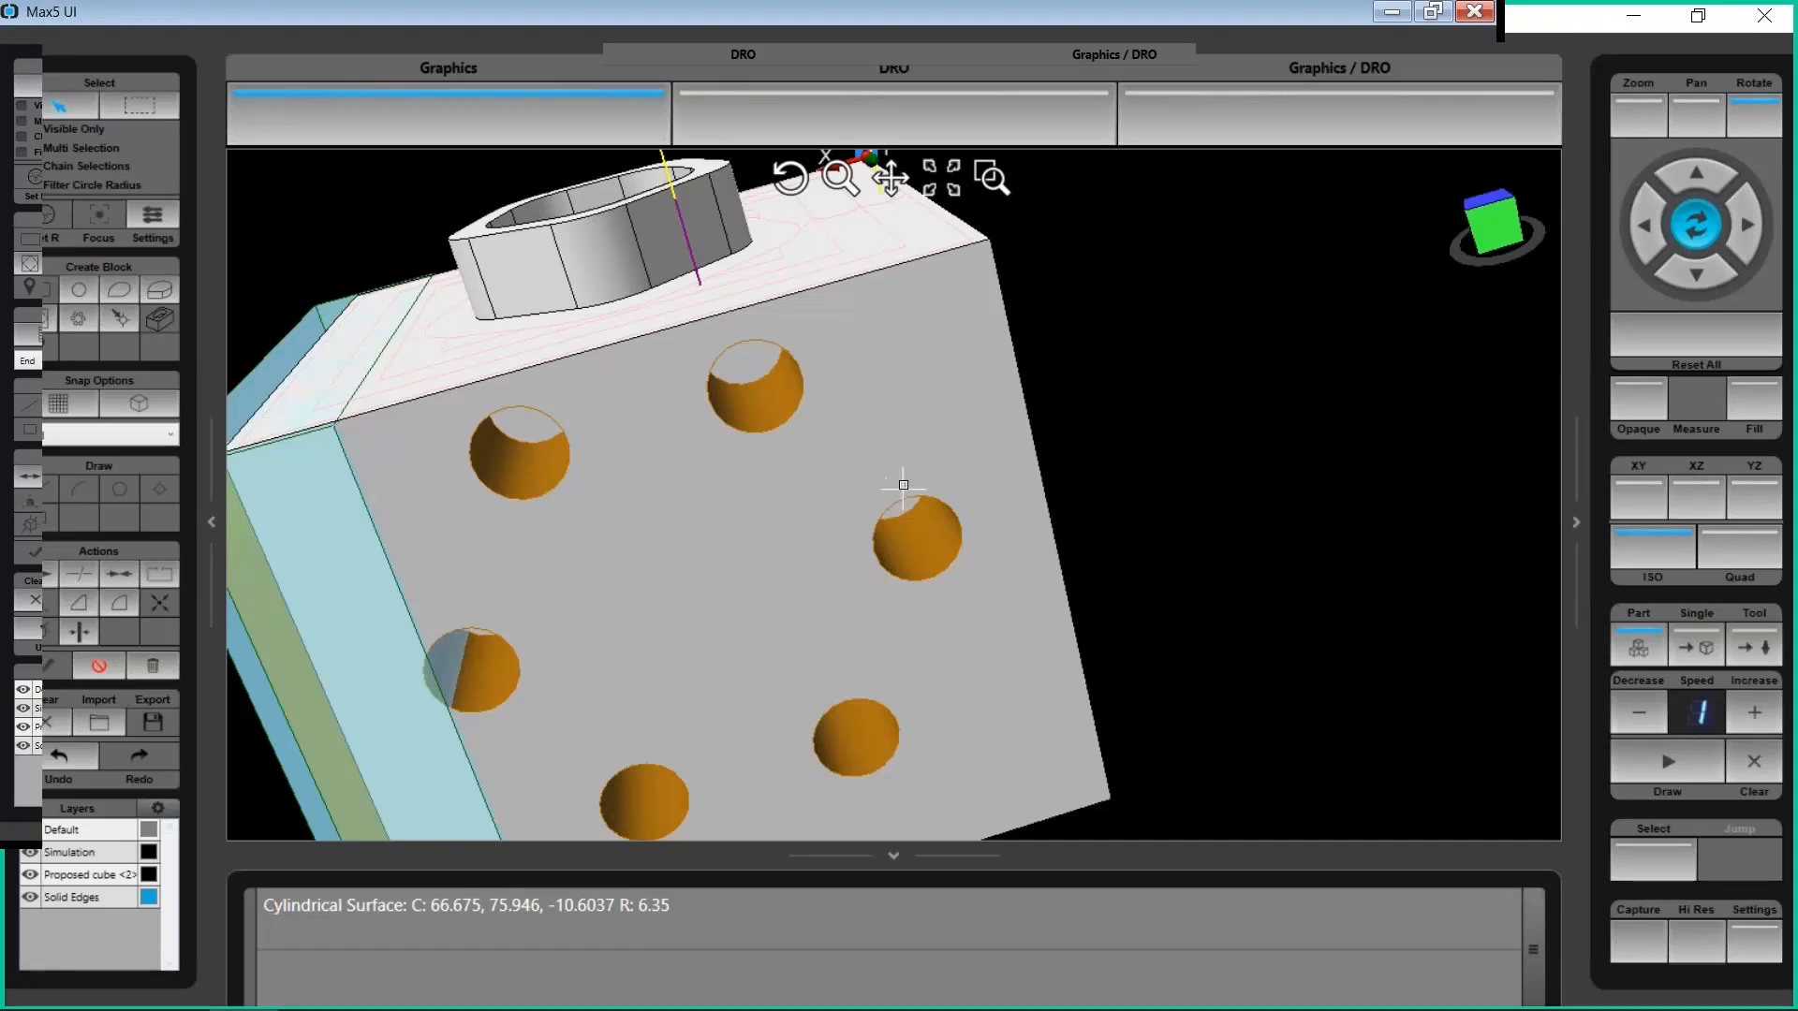
Create a Holes block with its transform plane from the six selected holes, accepting the proposed Z direction, start point and end point
click(115, 313)
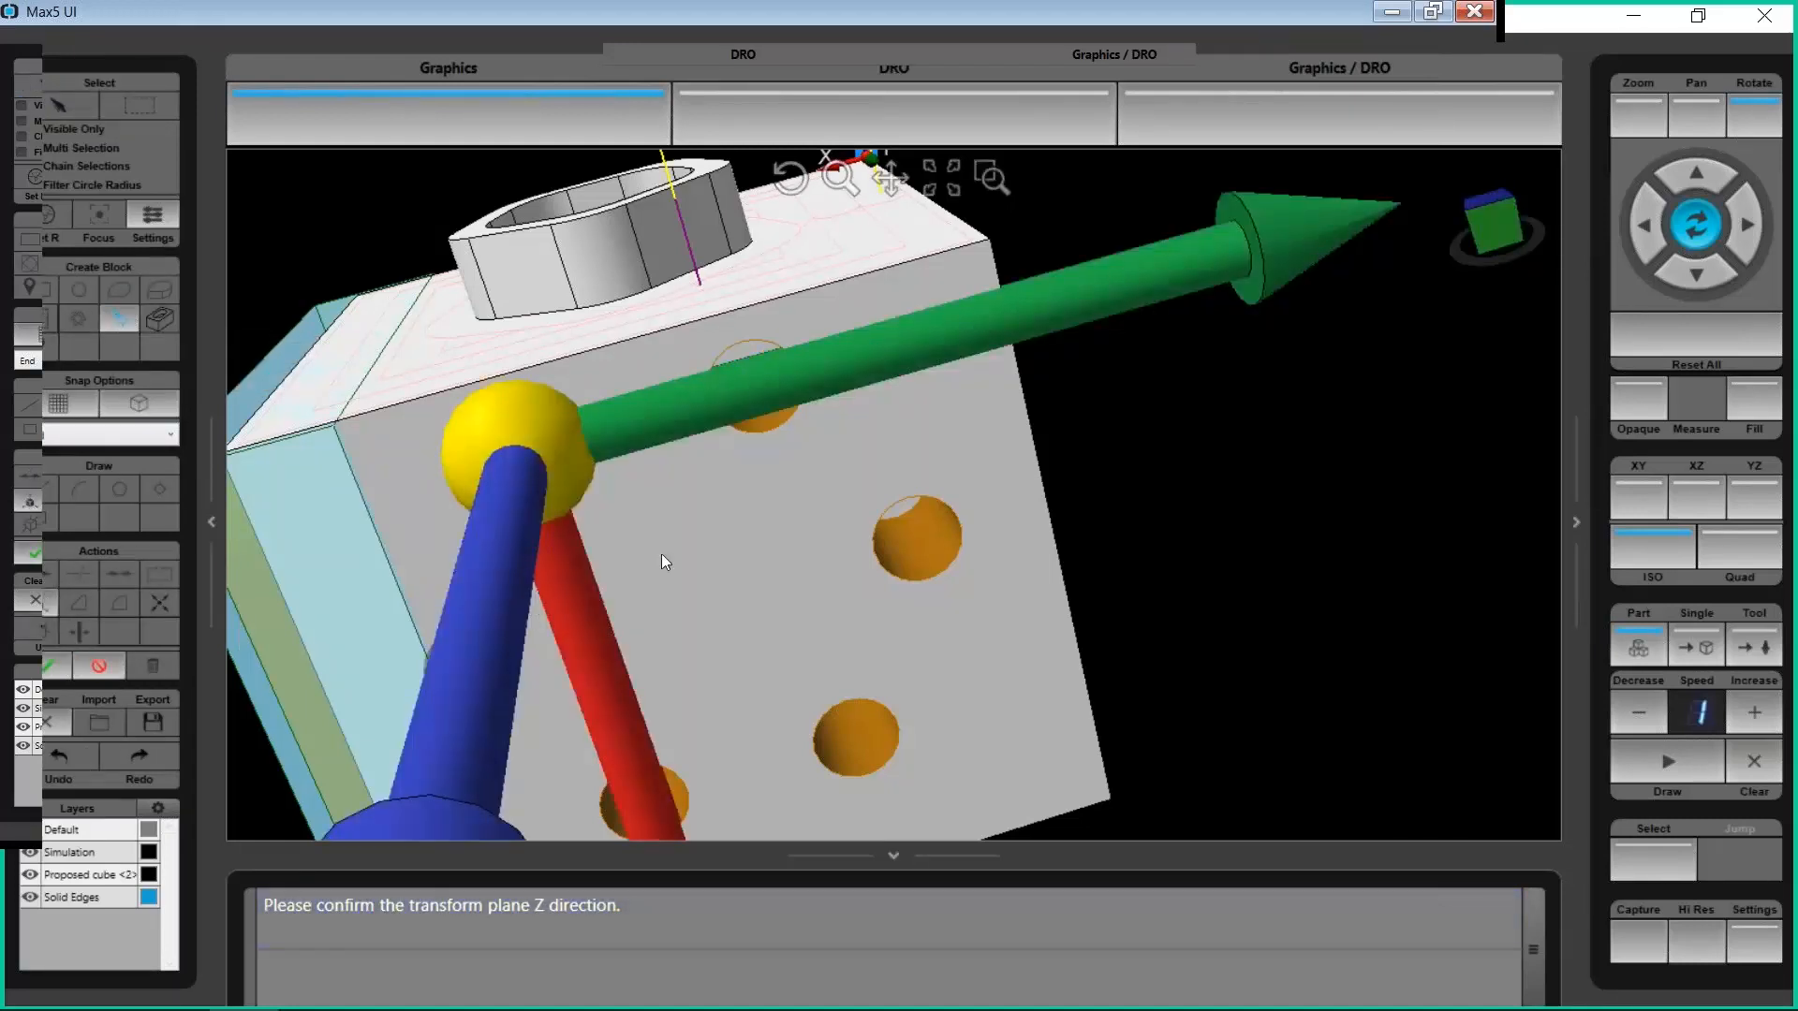
click(558, 453)
click(555, 452)
click(553, 451)
click(552, 451)
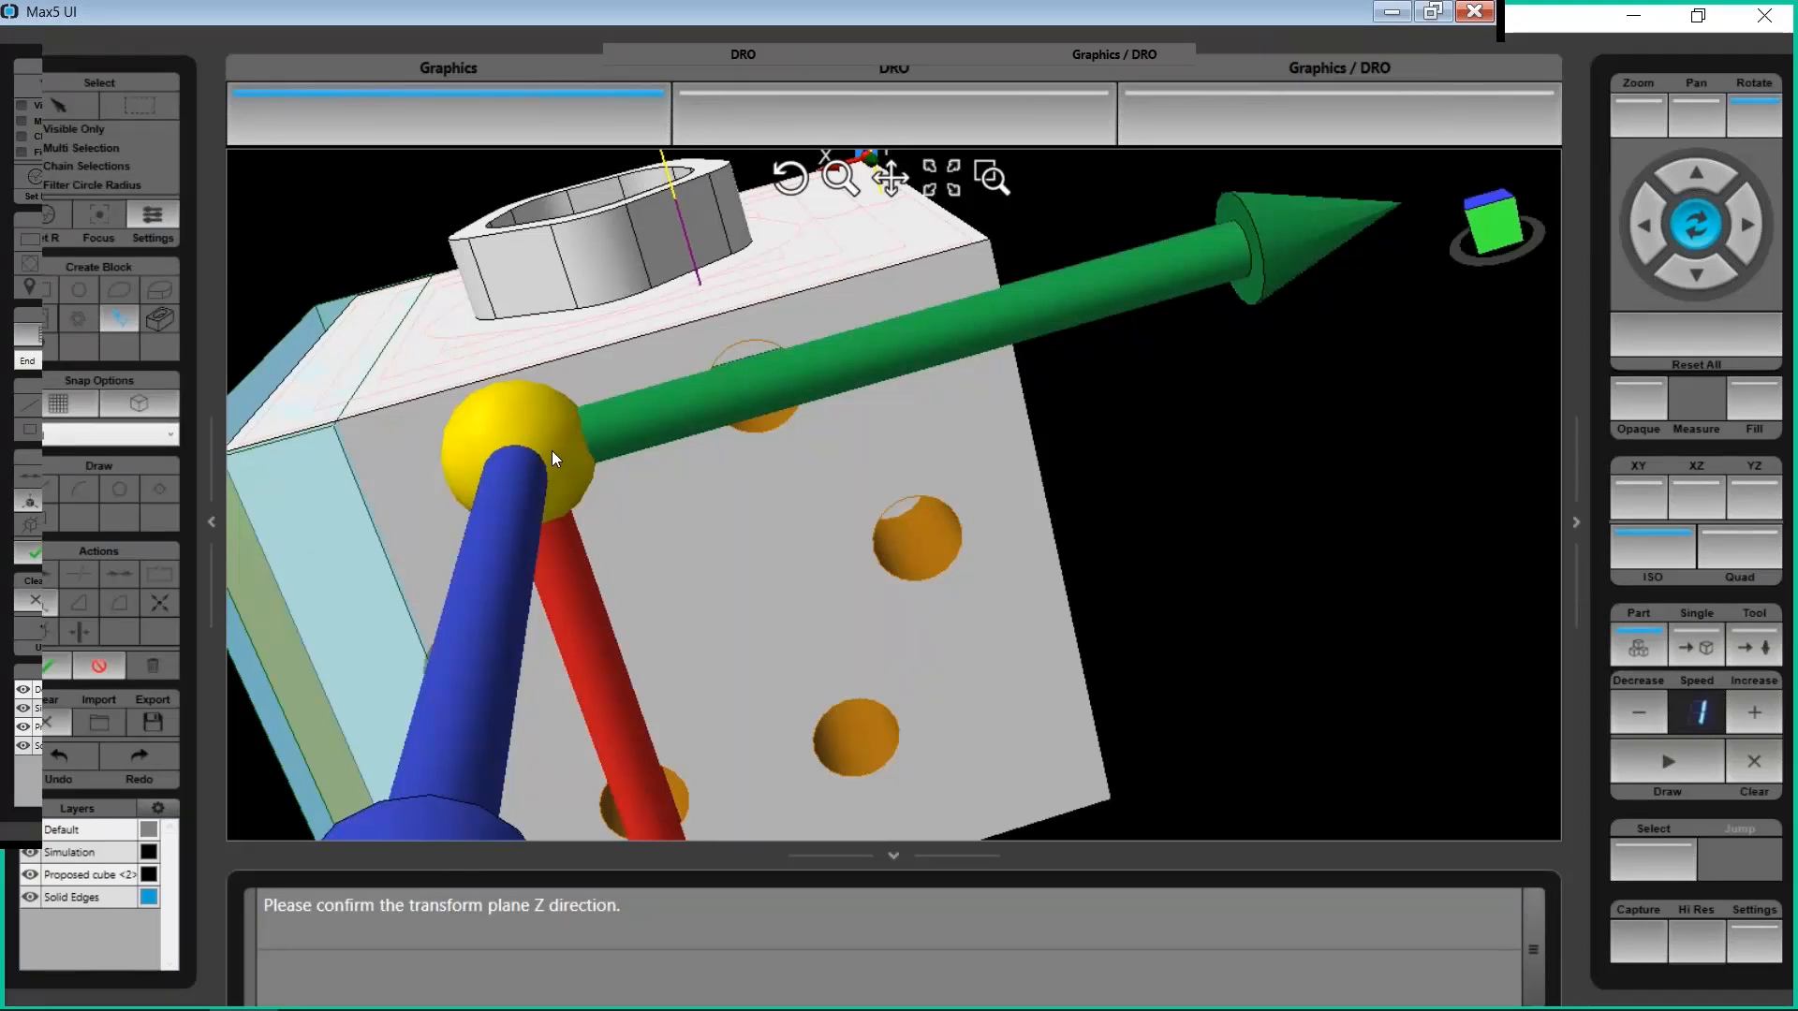
scroll(582, 451, down, 3)
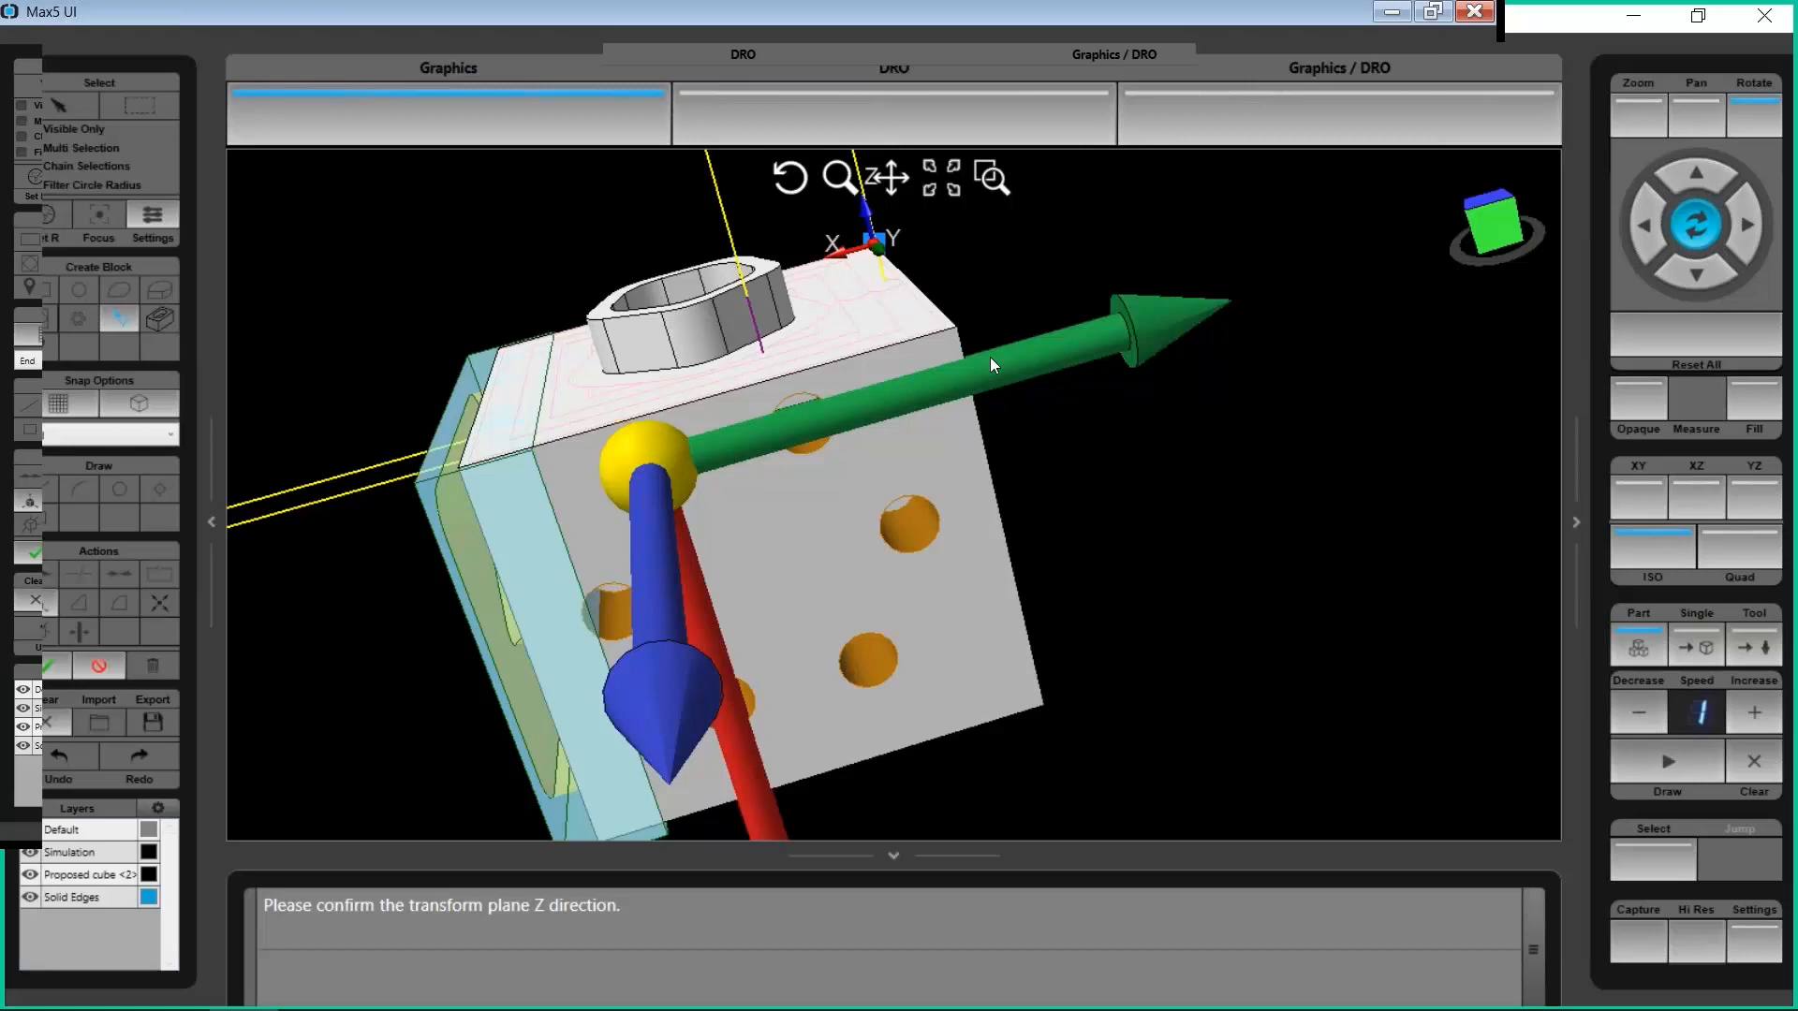
click(52, 663)
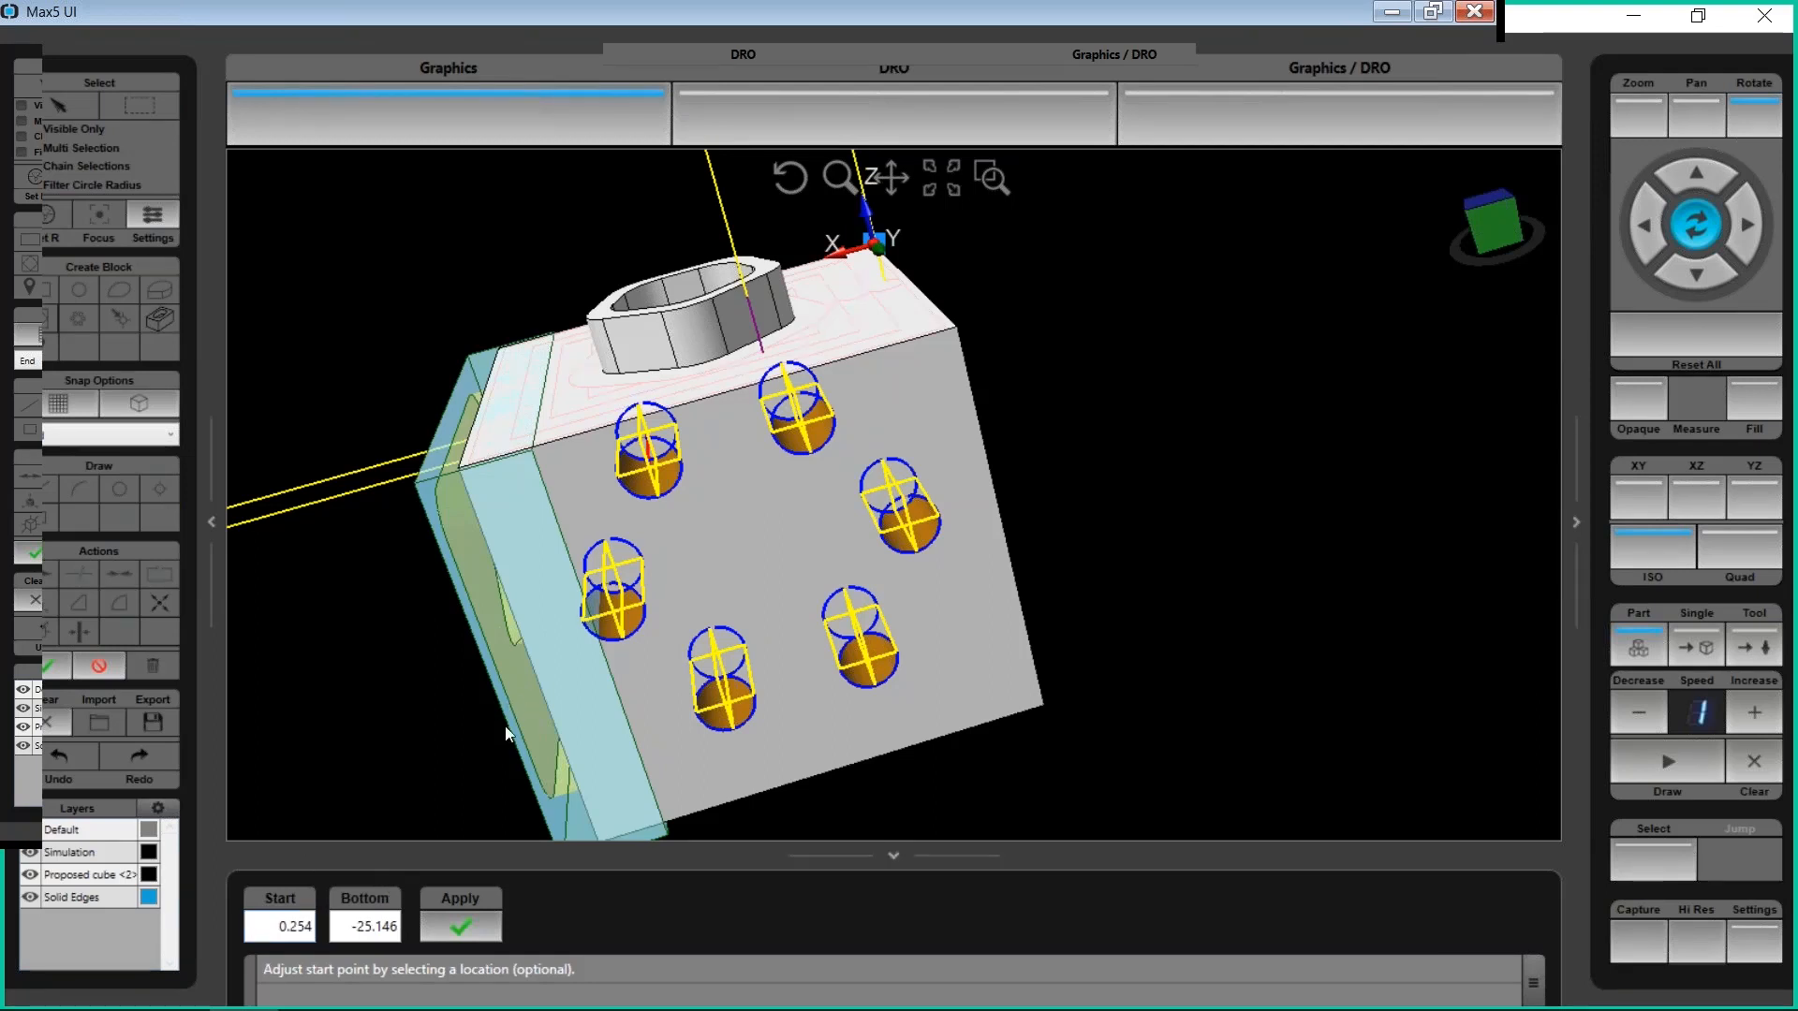
click(41, 665)
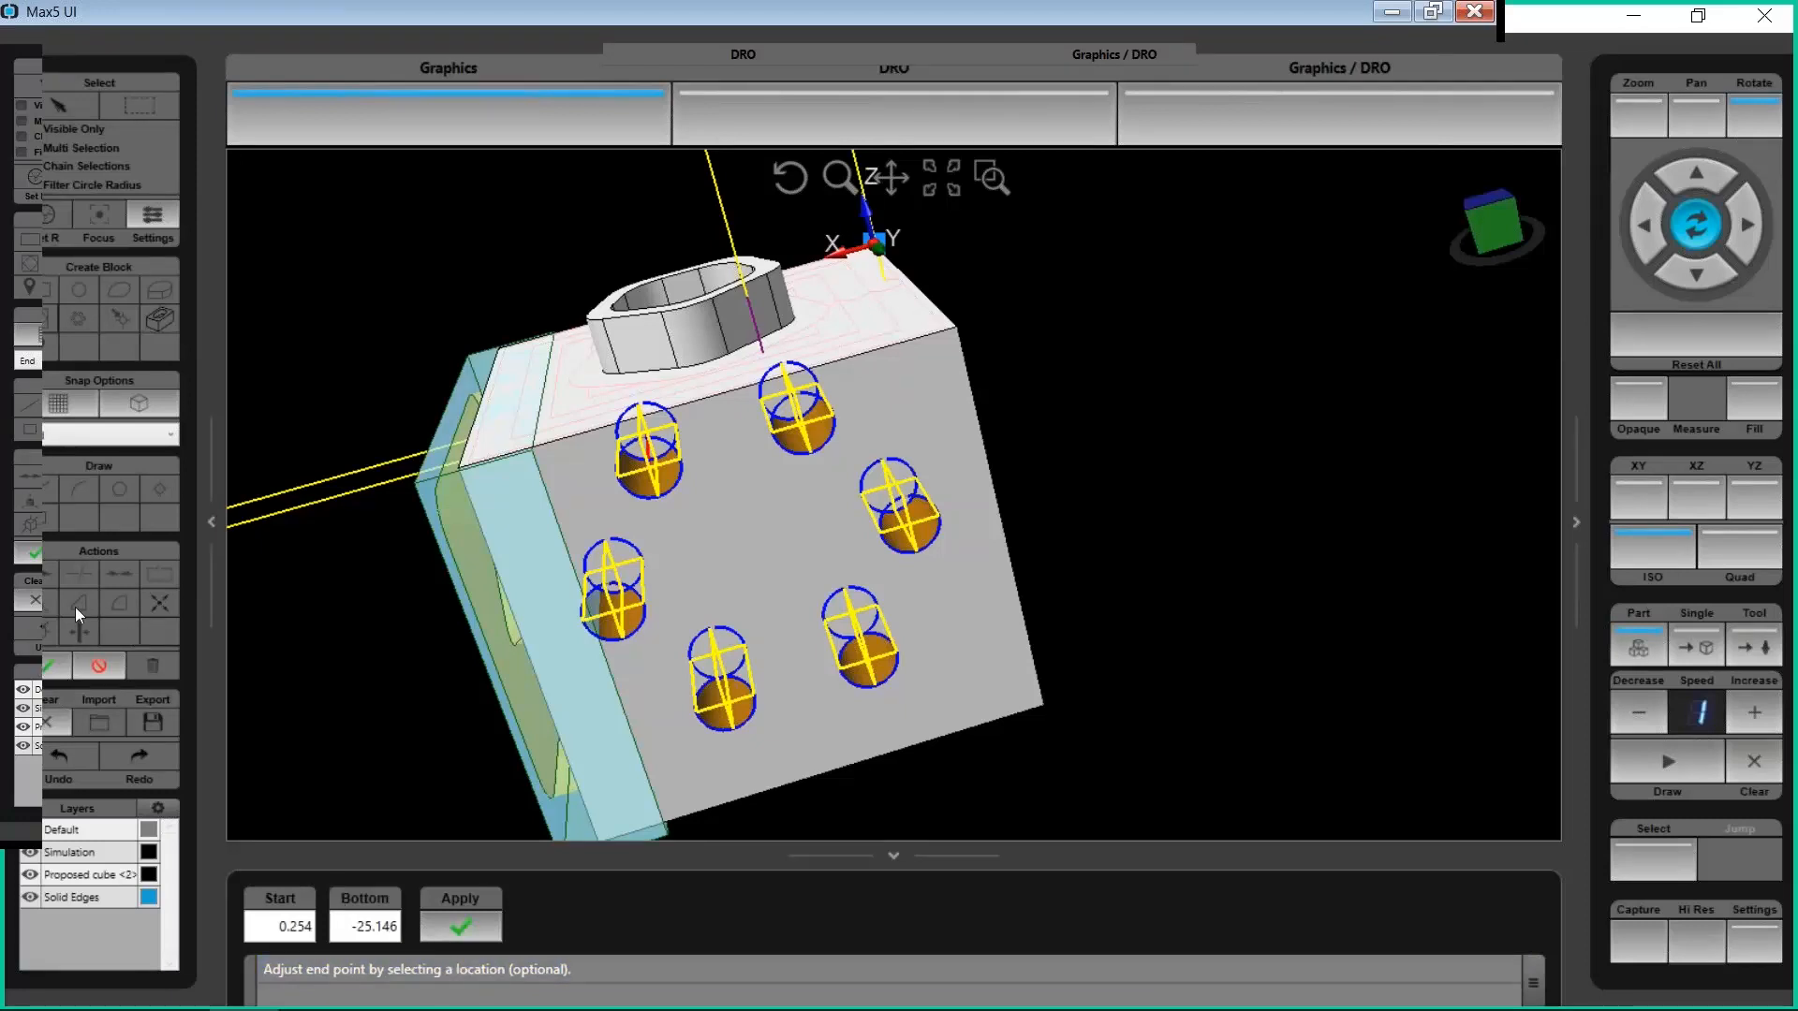
click(47, 661)
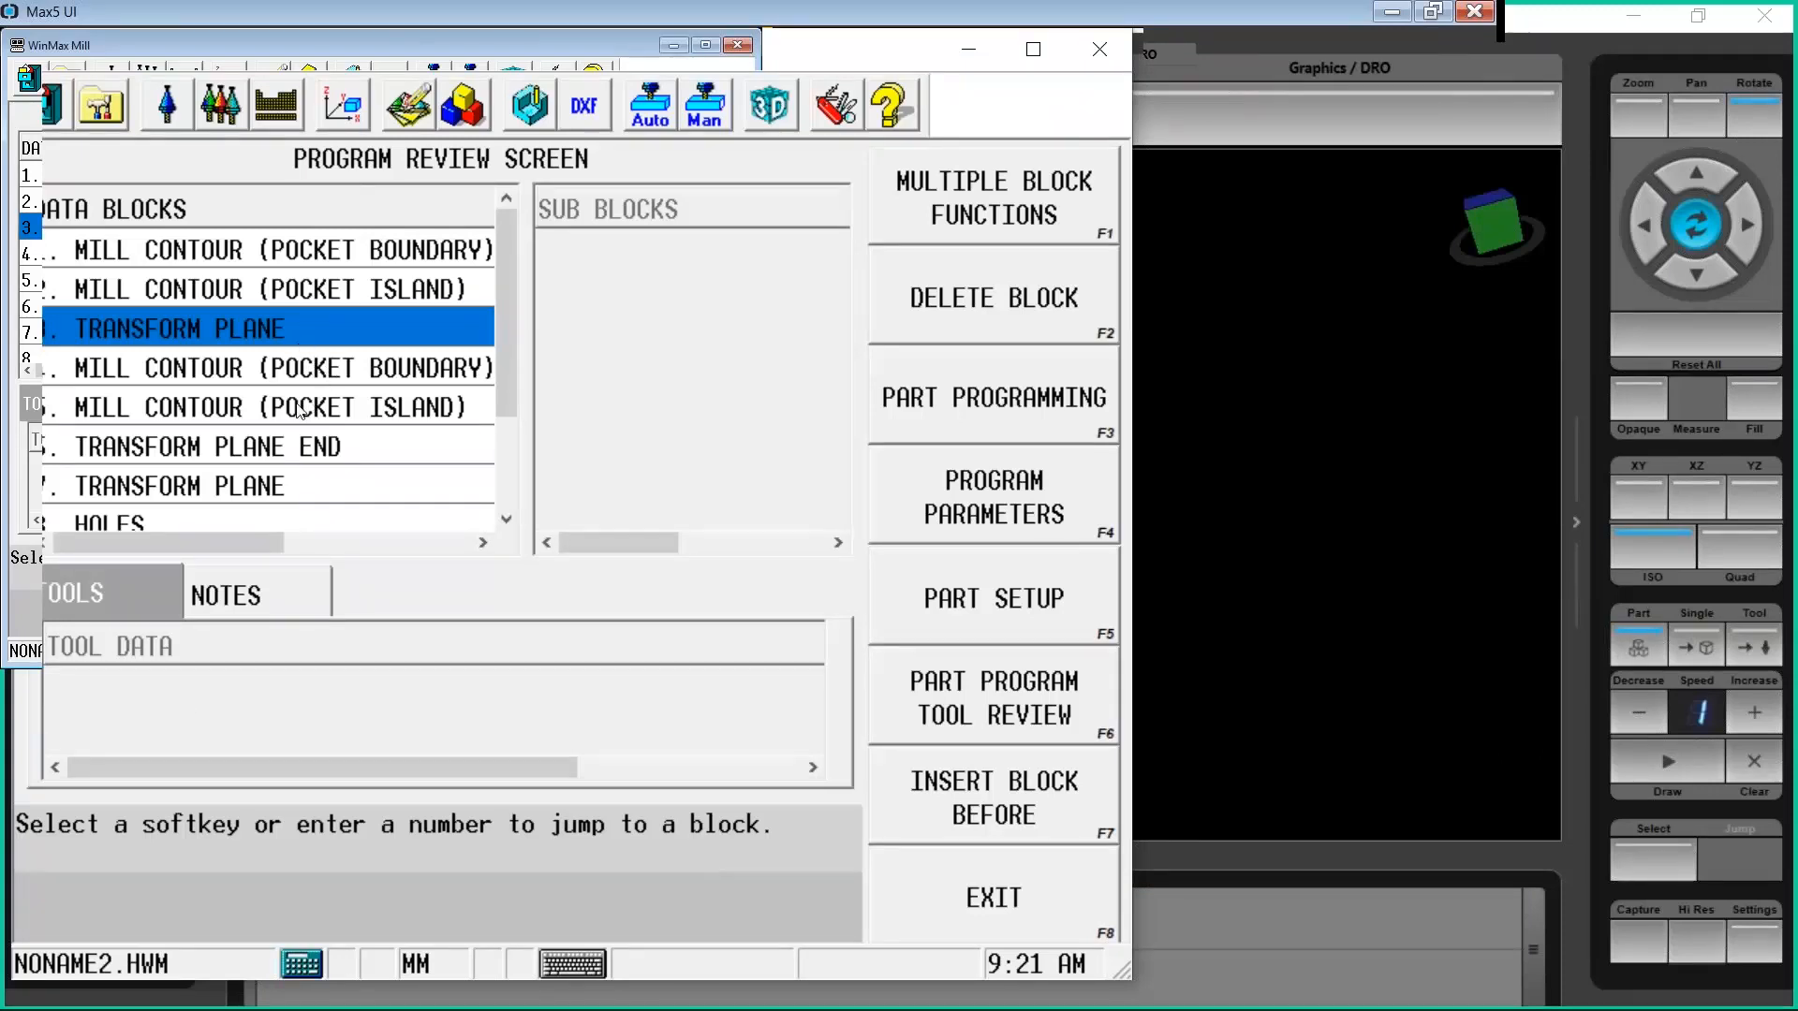
In WinMax Mill's program review, look through the new blocks 7 to 9 and open the Drill operation of Holes block 8
drag(504, 357, 502, 418)
click(397, 406)
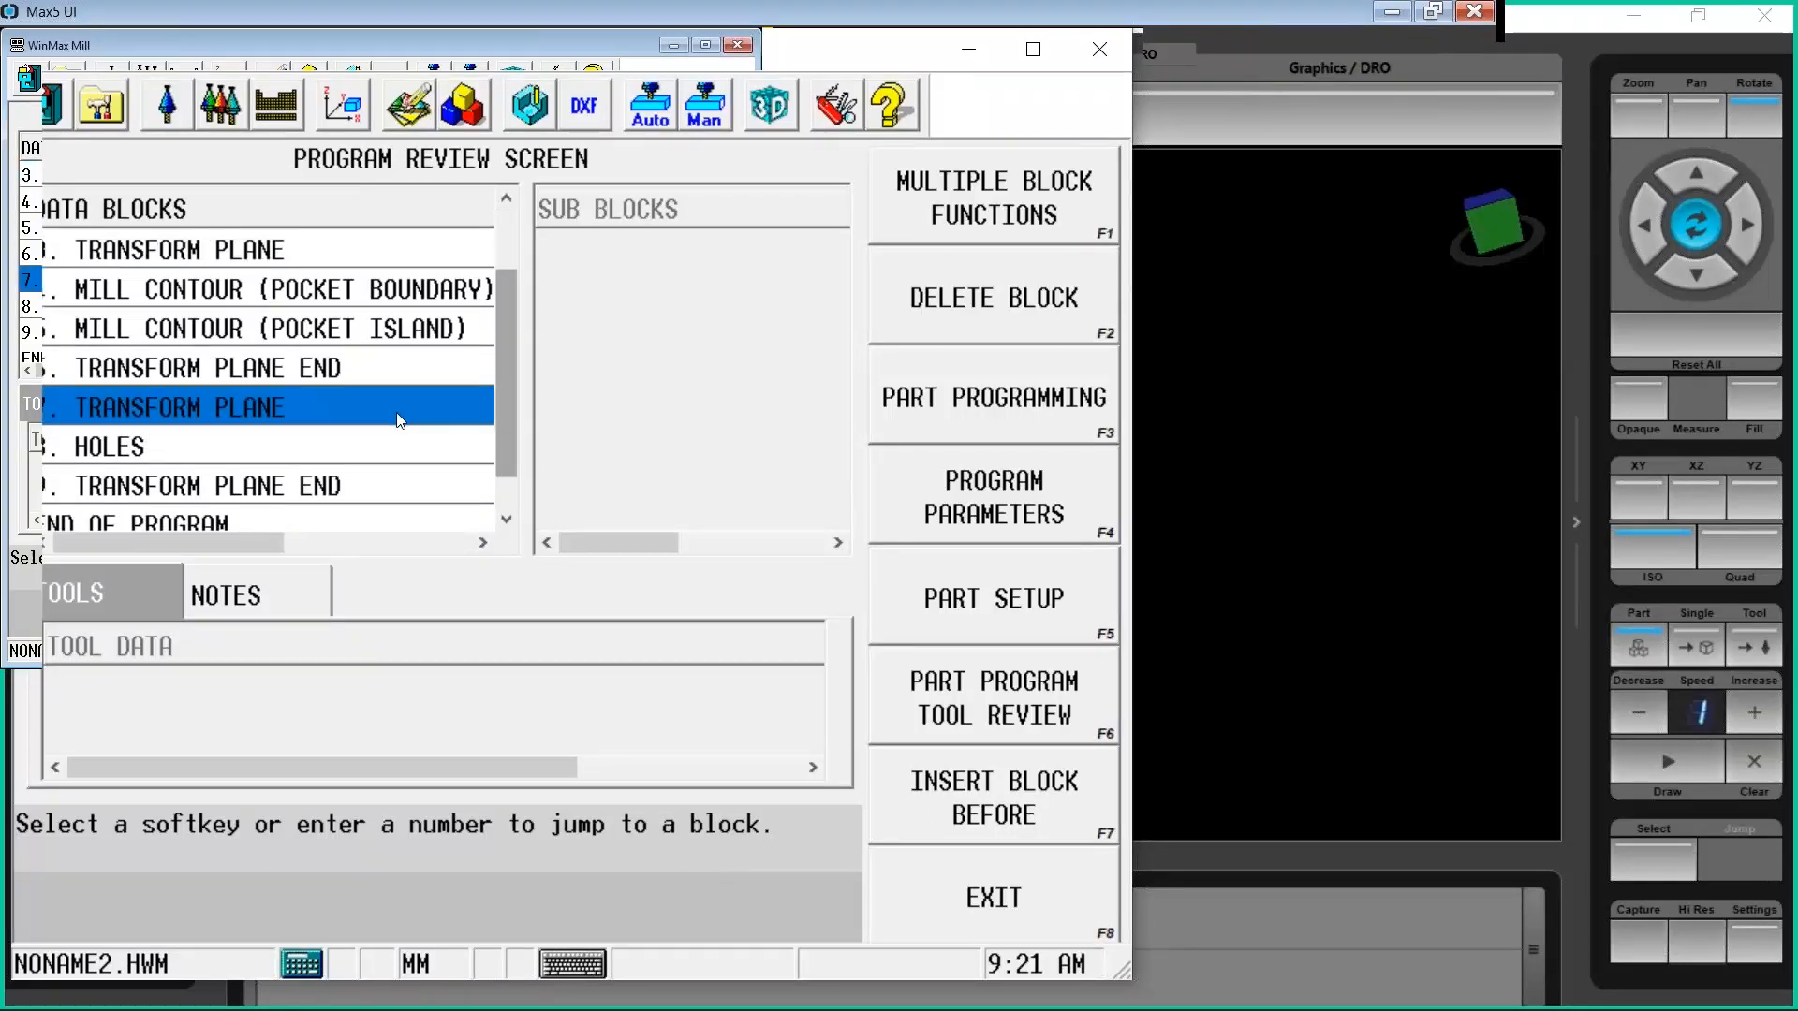
key(Down)
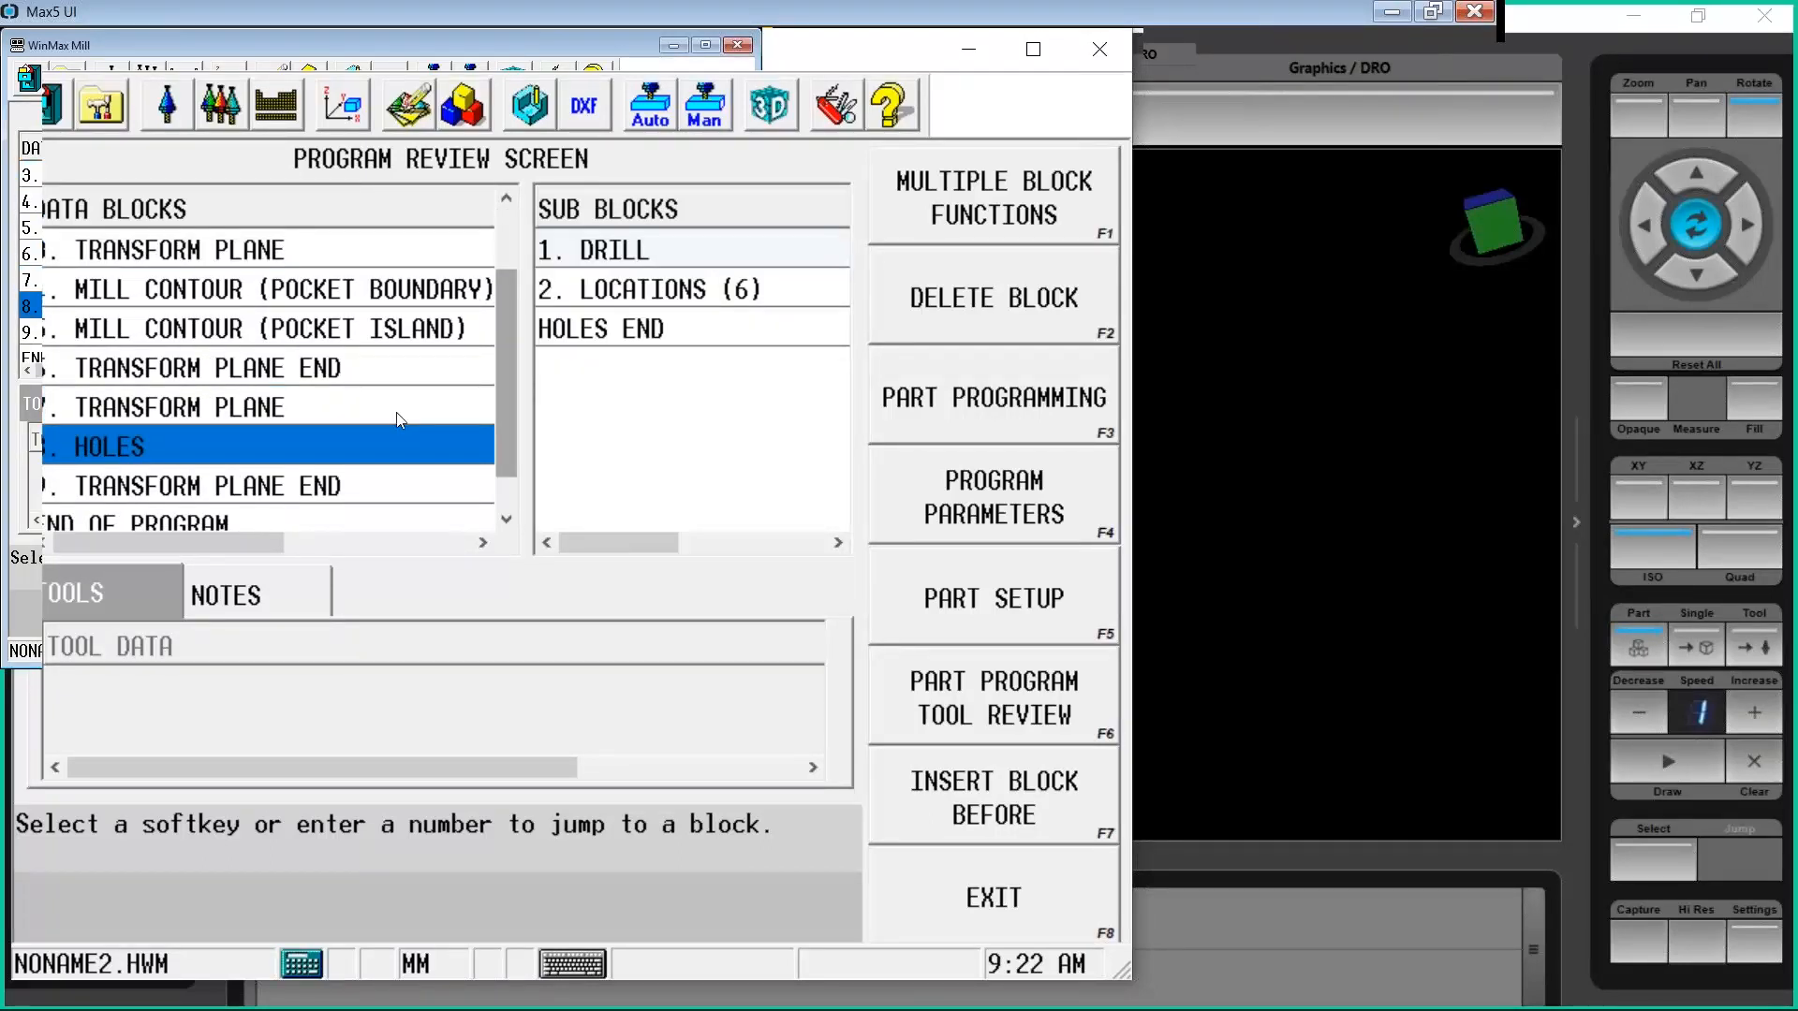
key(Down)
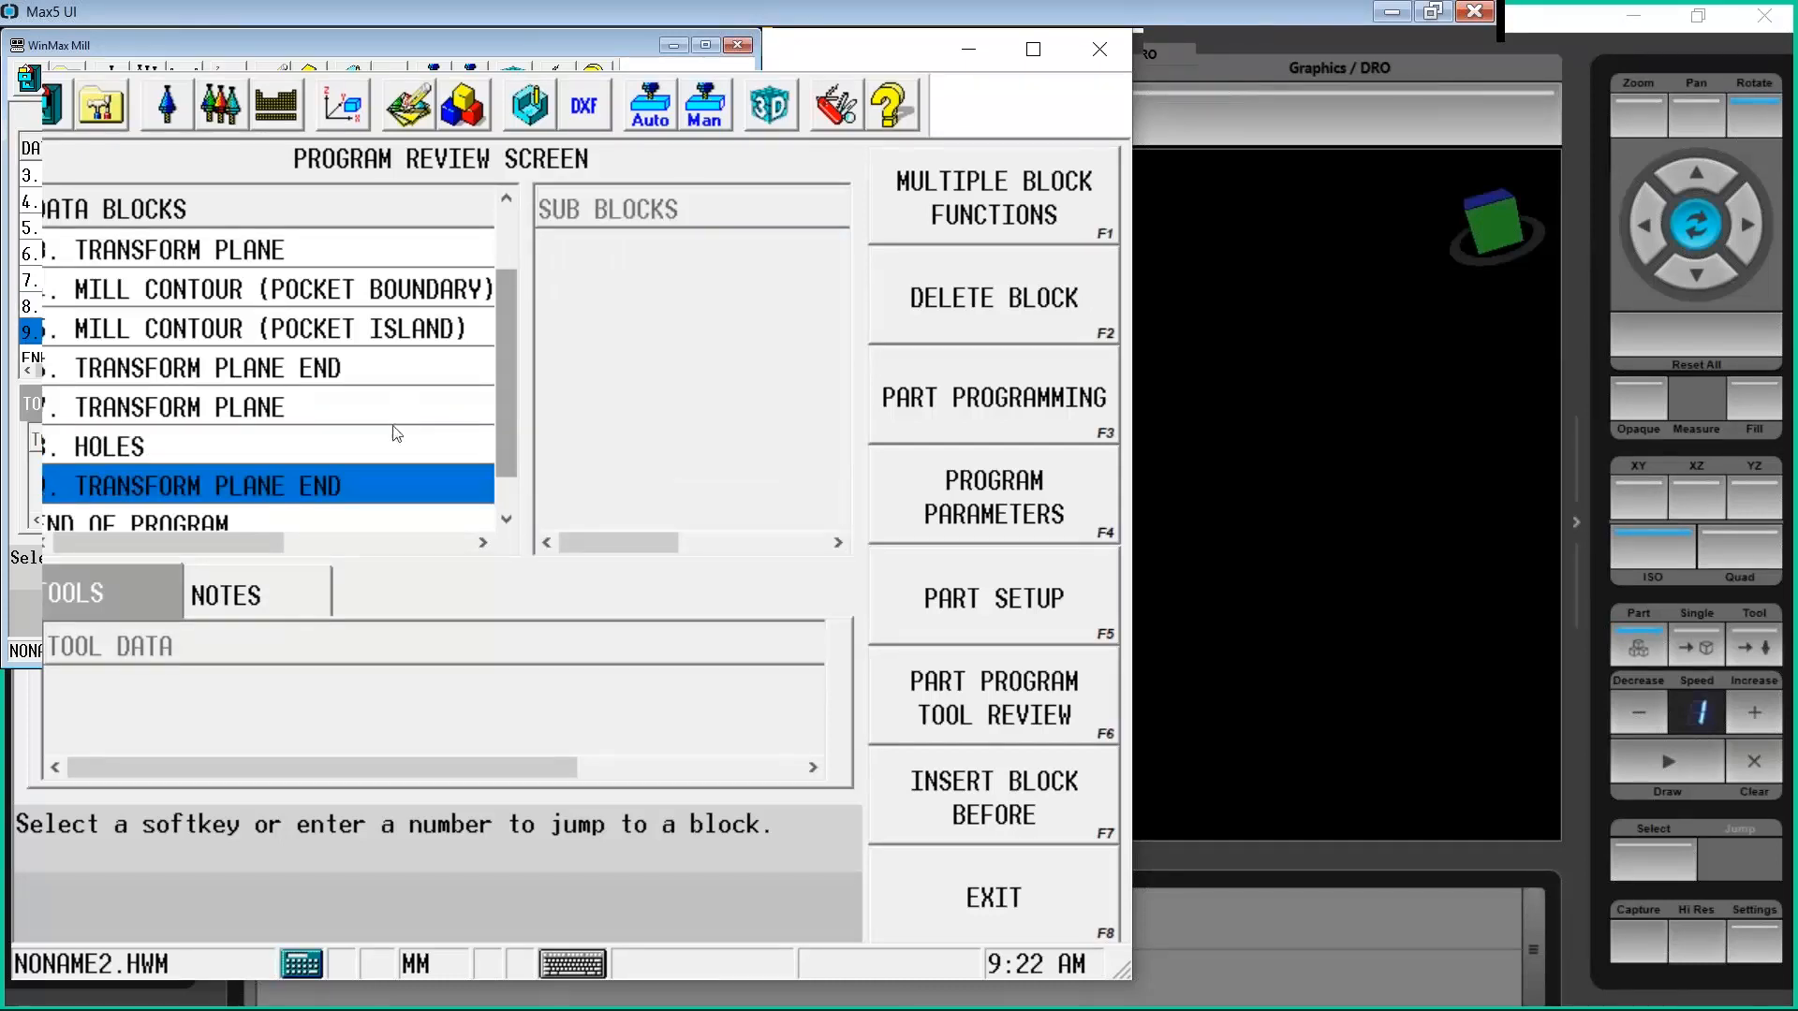
click(367, 445)
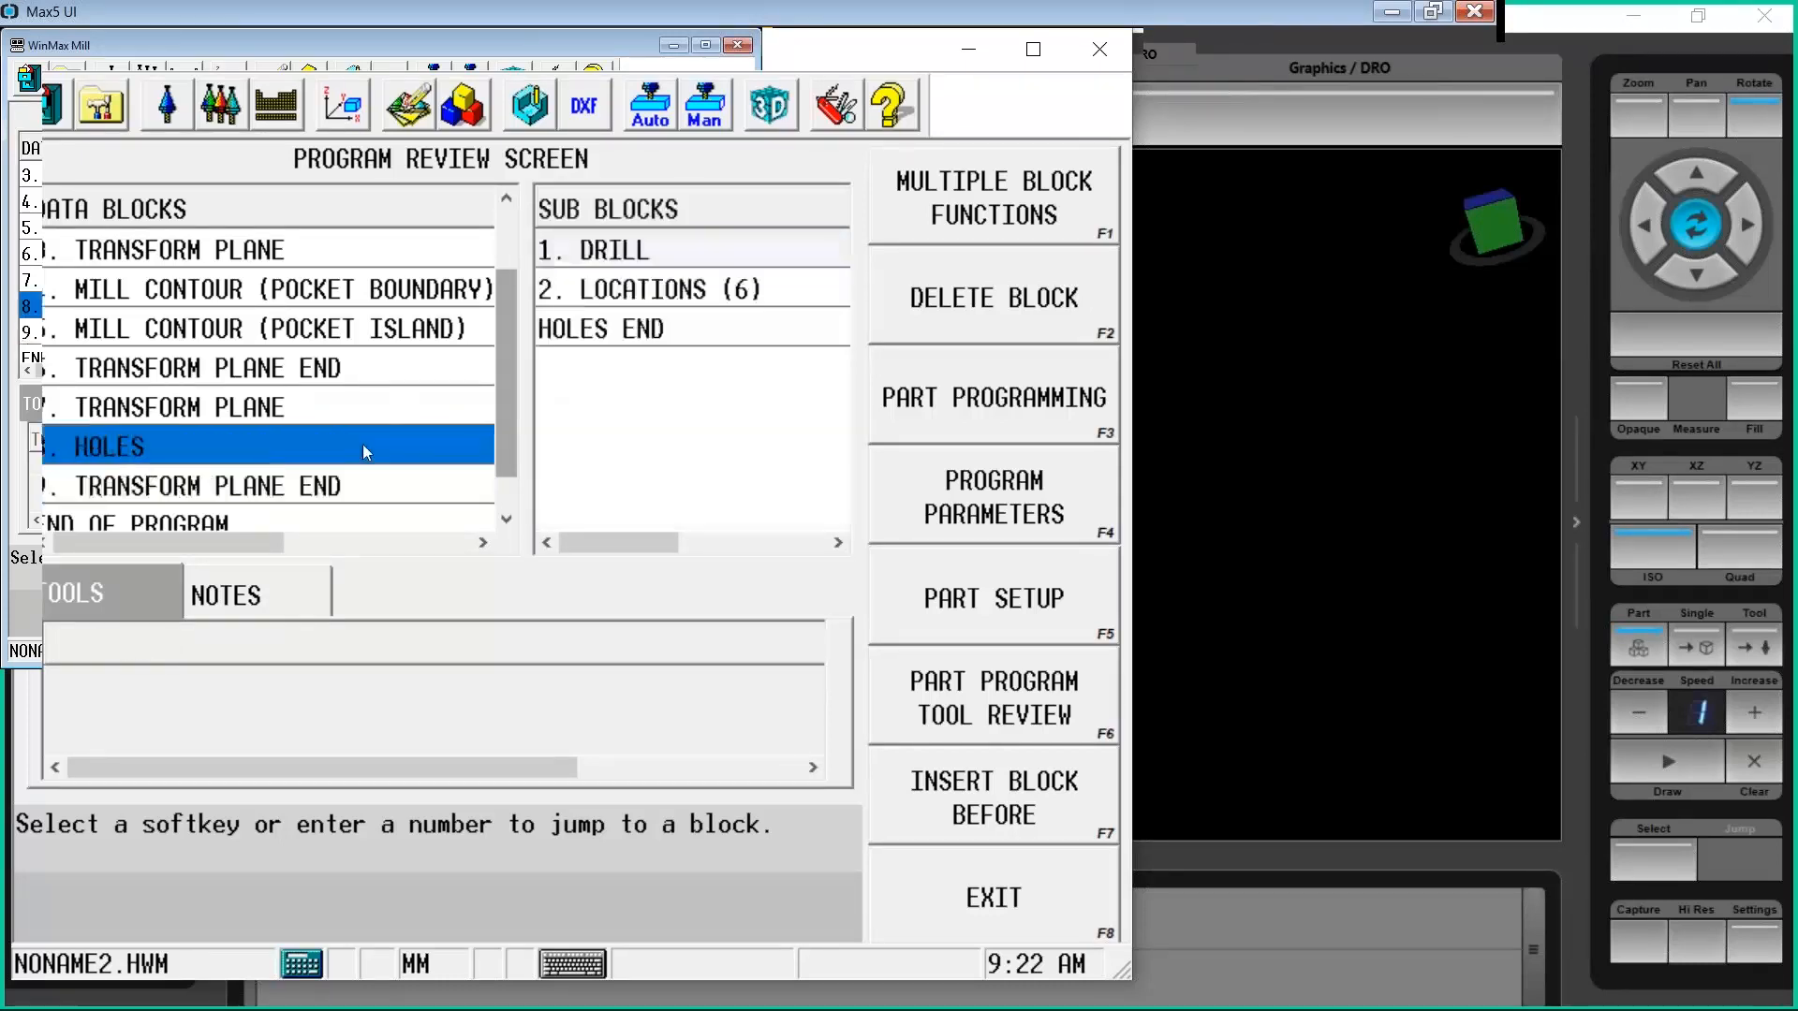
double_click(633, 270)
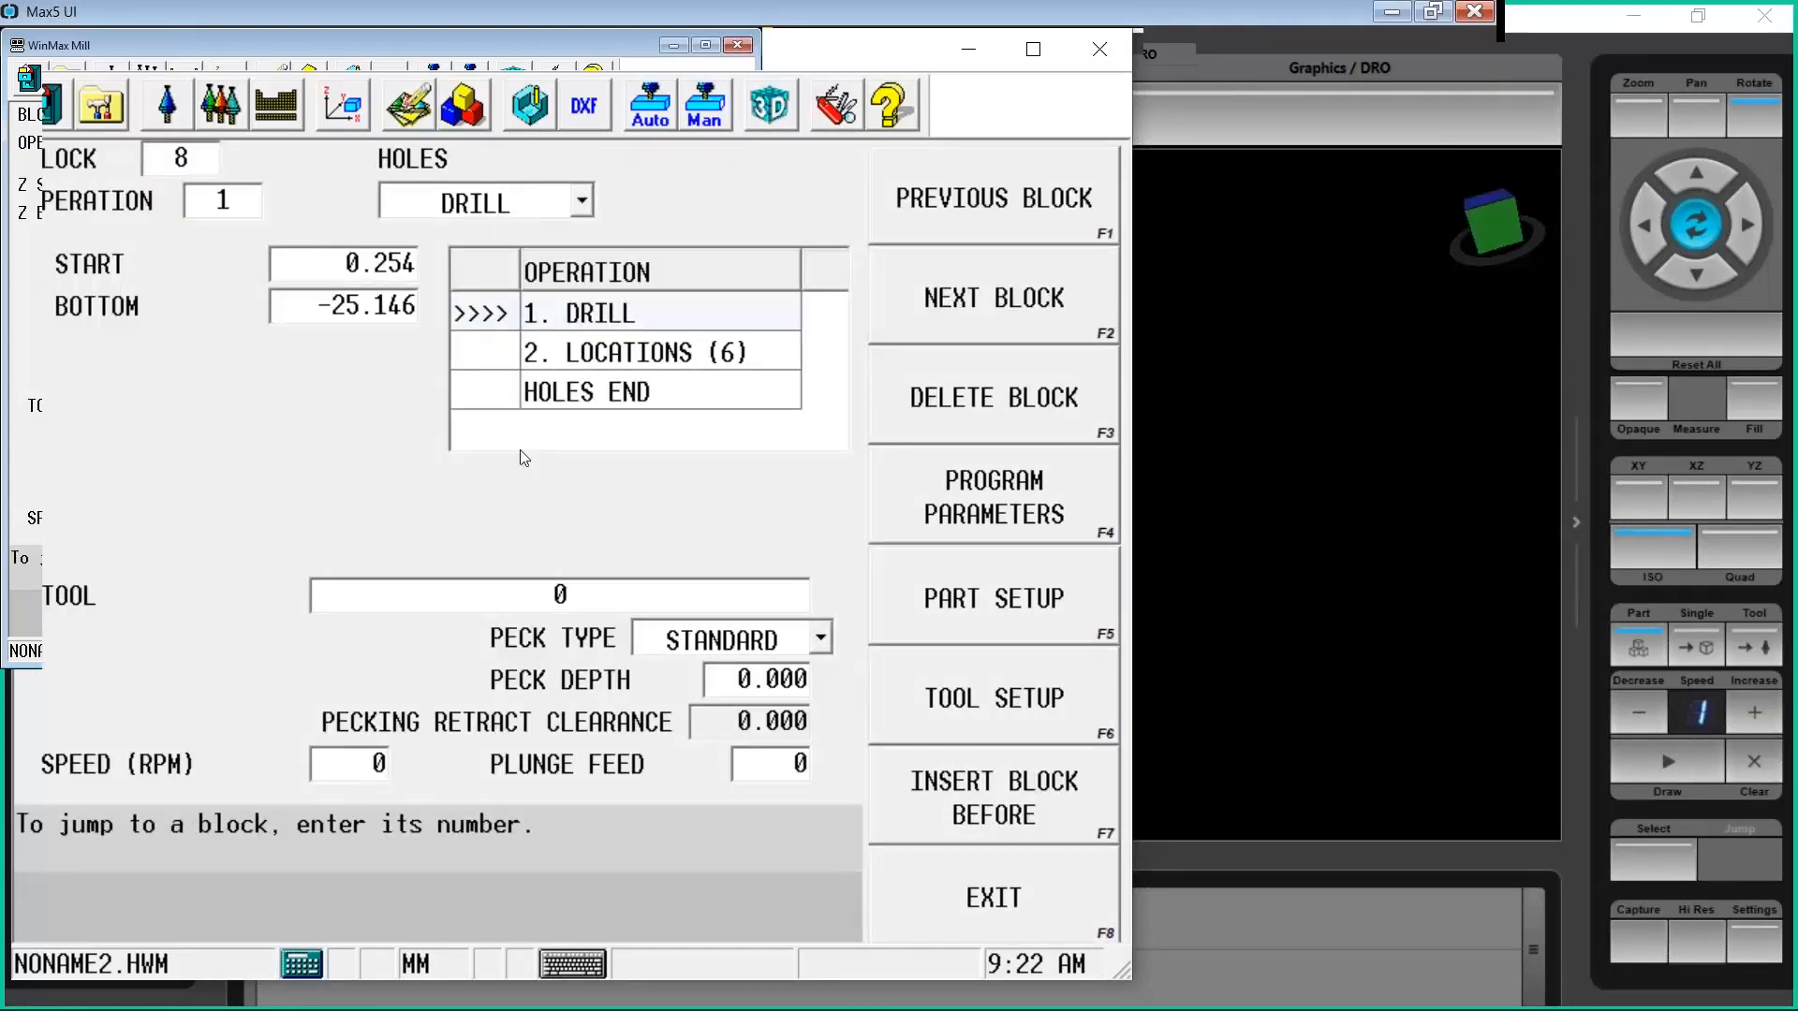
Assign tool 100, the 5.000 mm drill, to the Drill operation from the tool list sorted by tool type
click(585, 584)
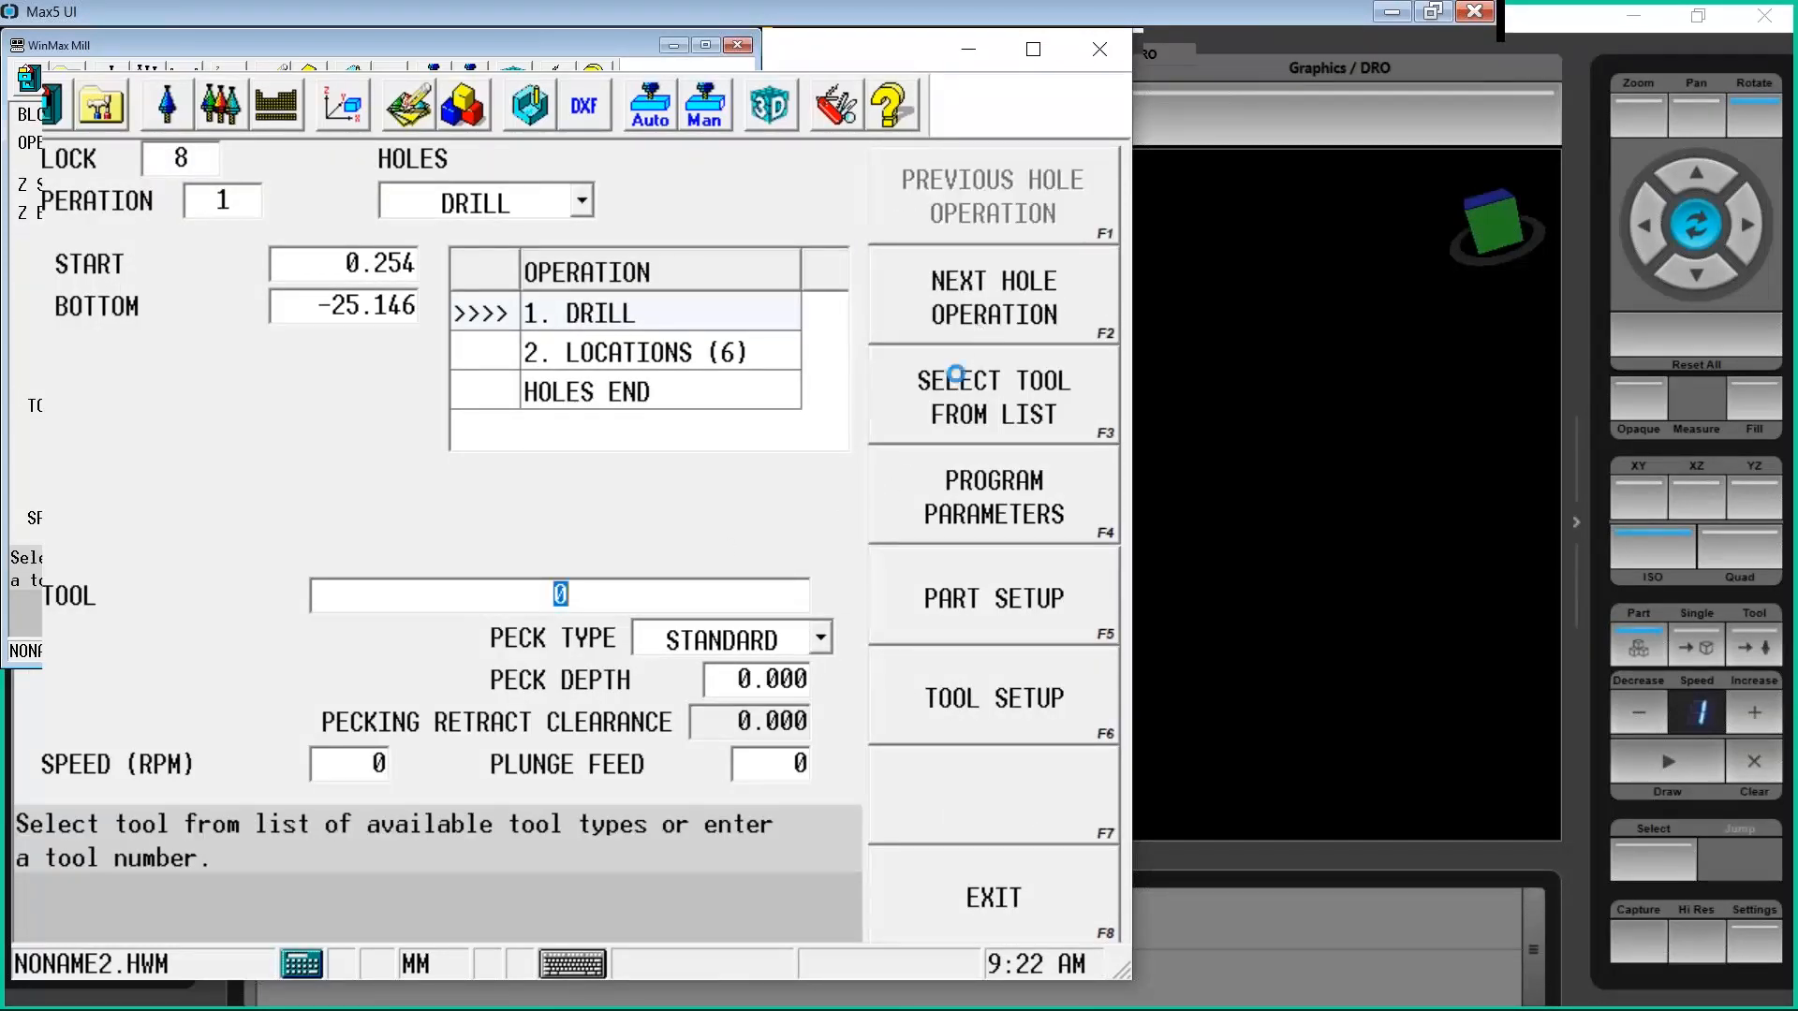
click(961, 380)
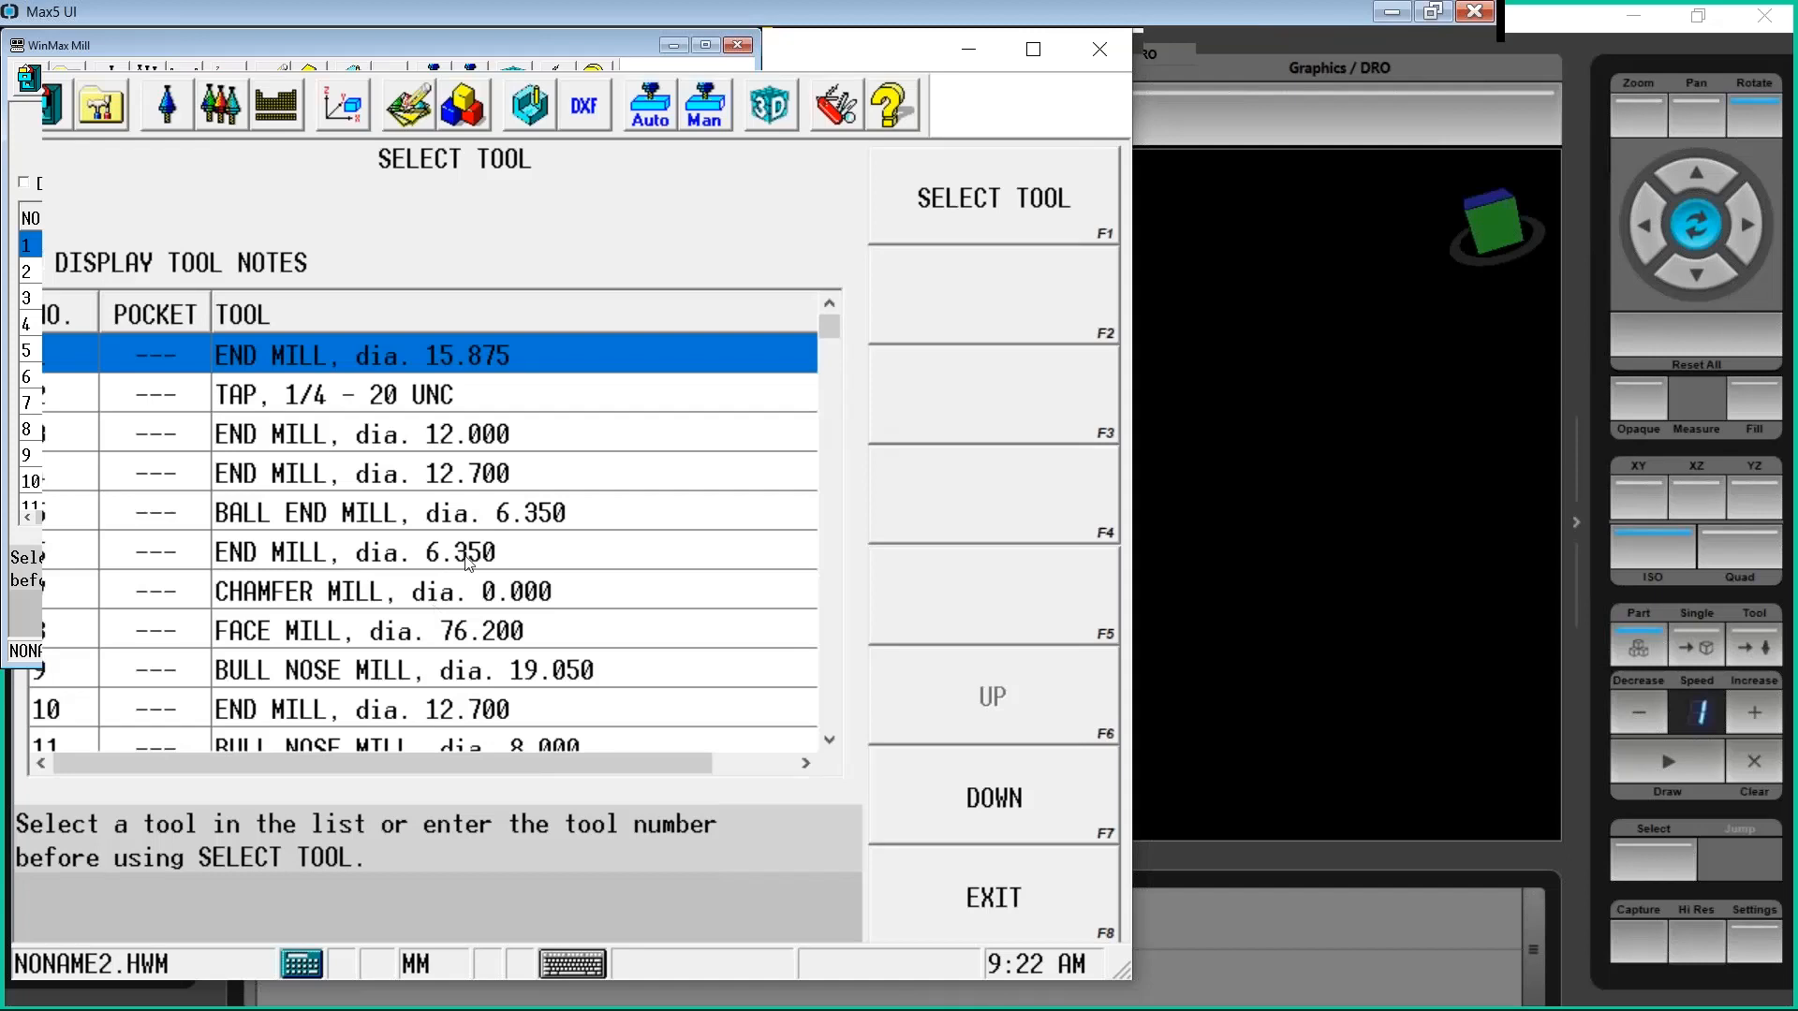
click(277, 302)
scroll(394, 471, down, 5)
scroll(393, 471, down, 3)
scroll(393, 471, up, 15)
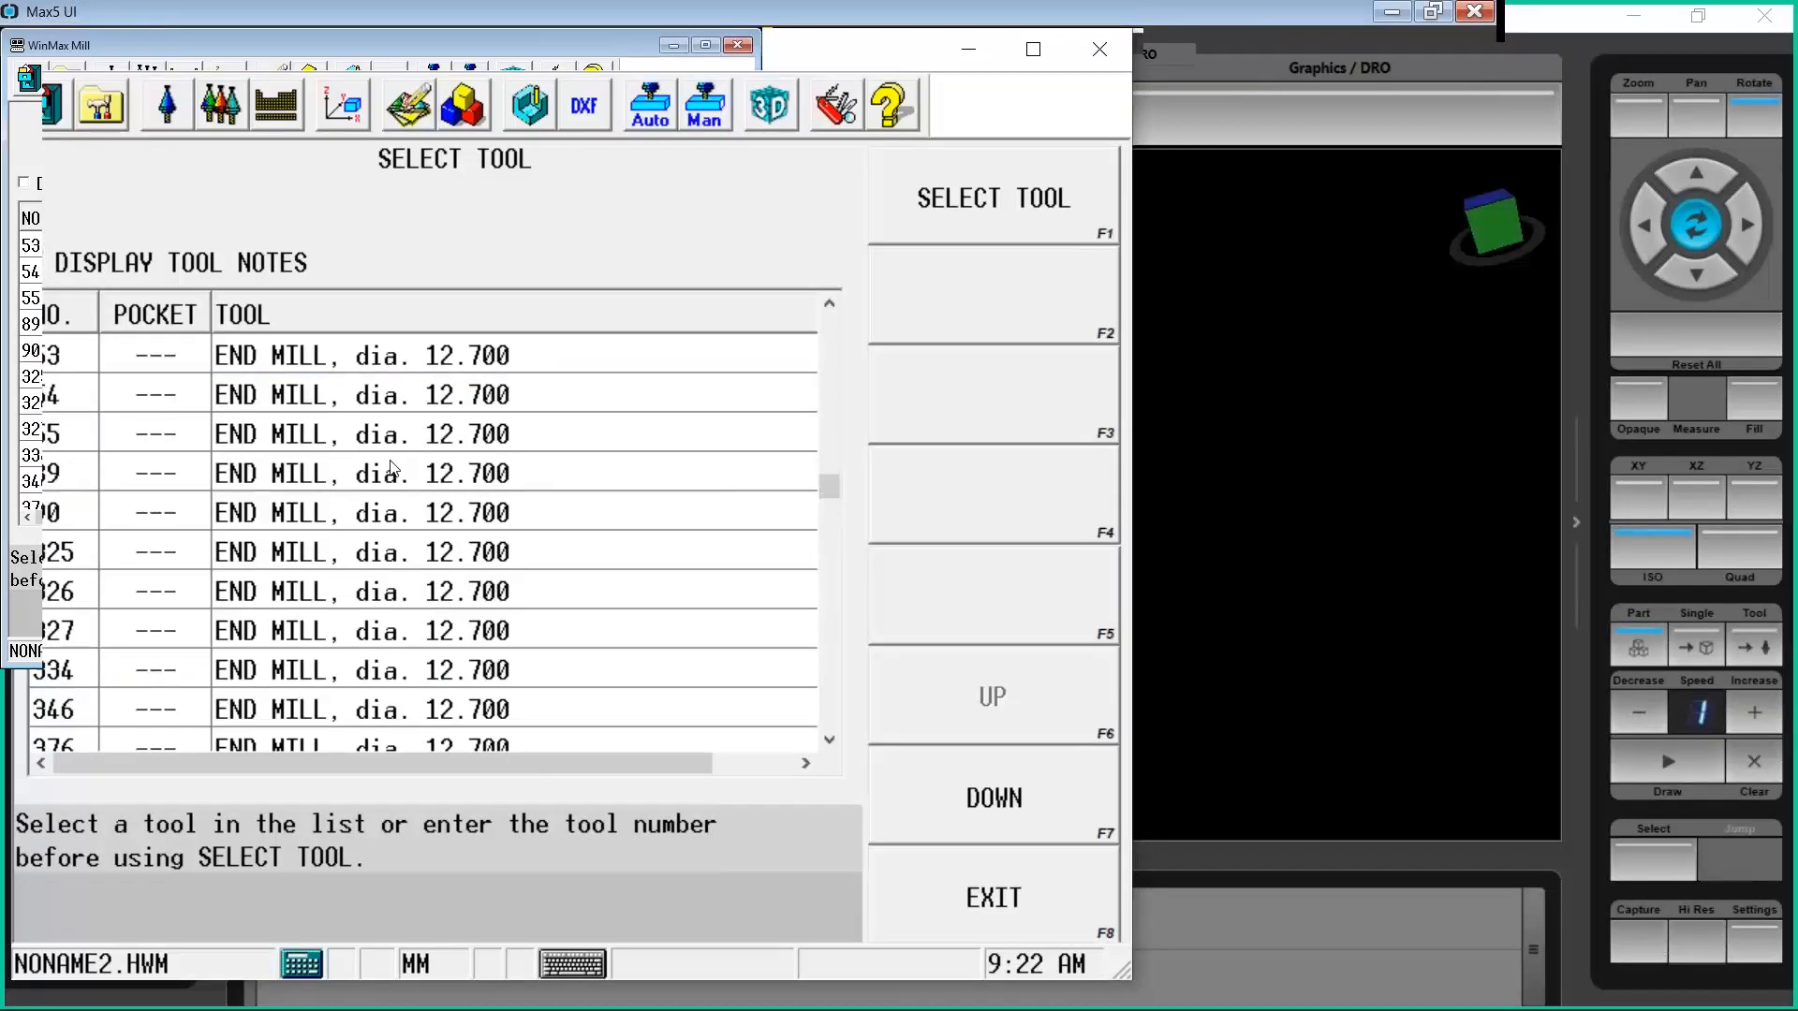
scroll(393, 468, up, 4)
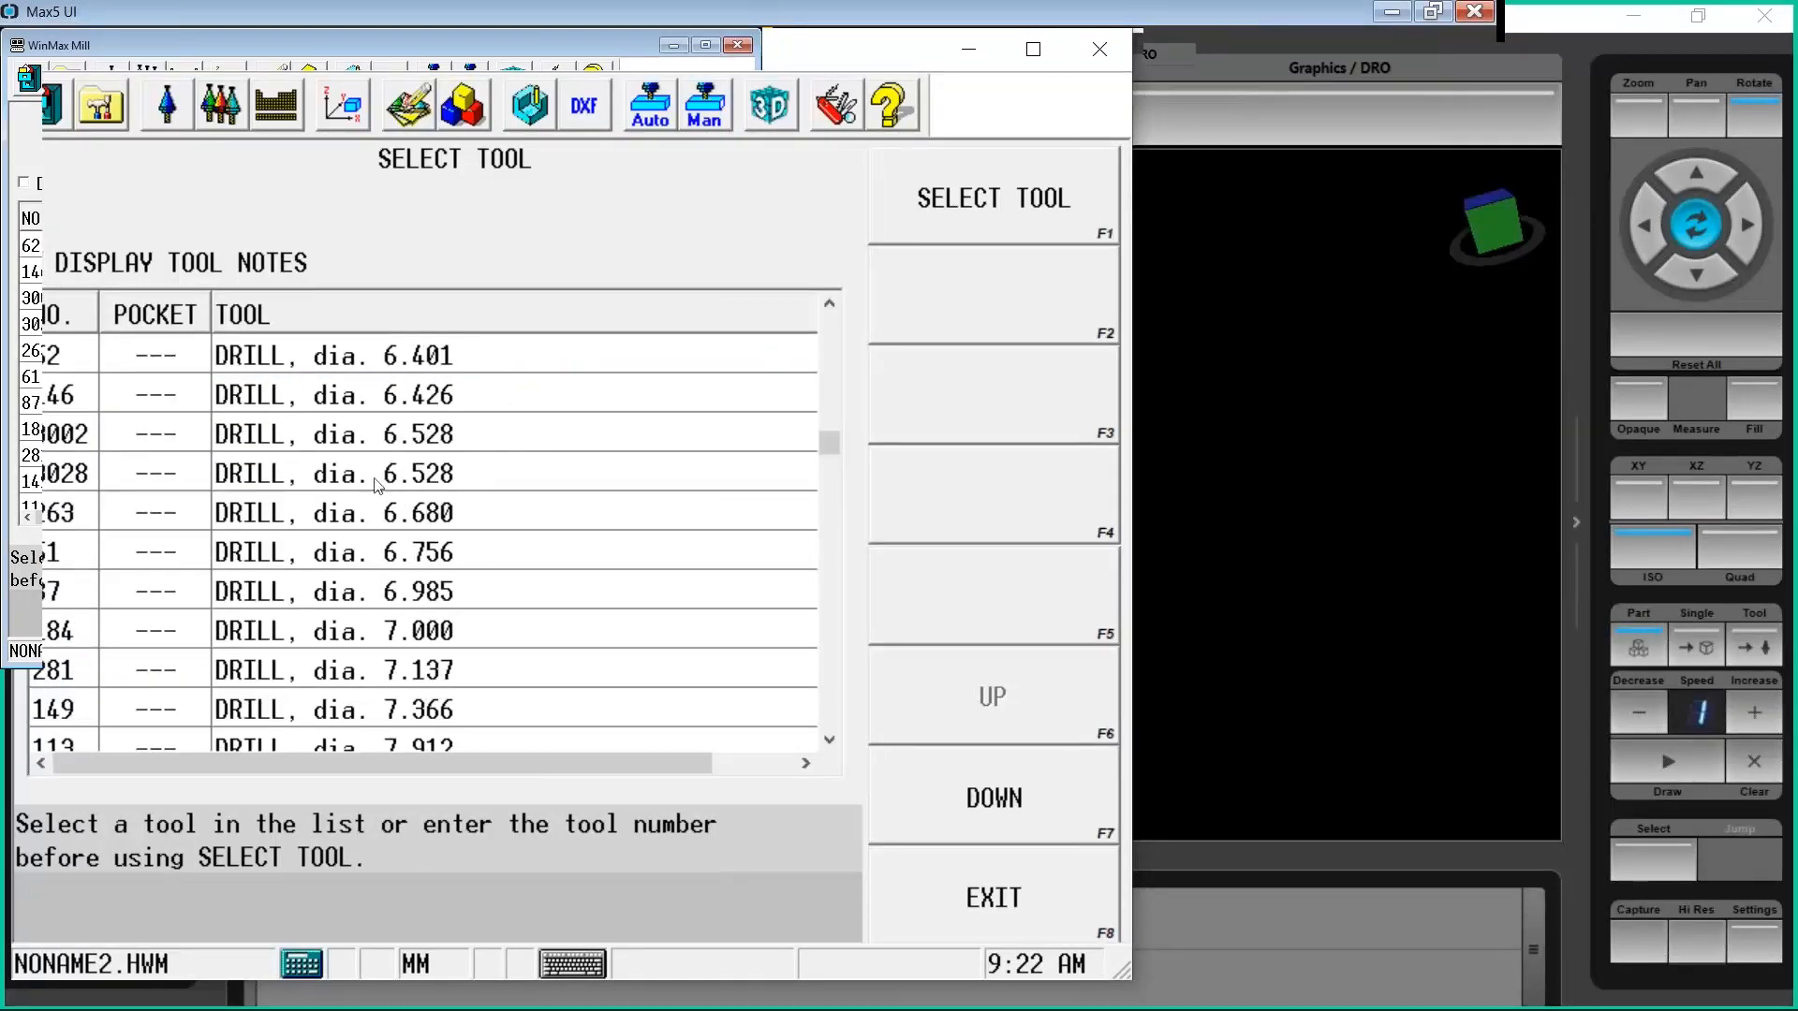
scroll(342, 393, up, 7)
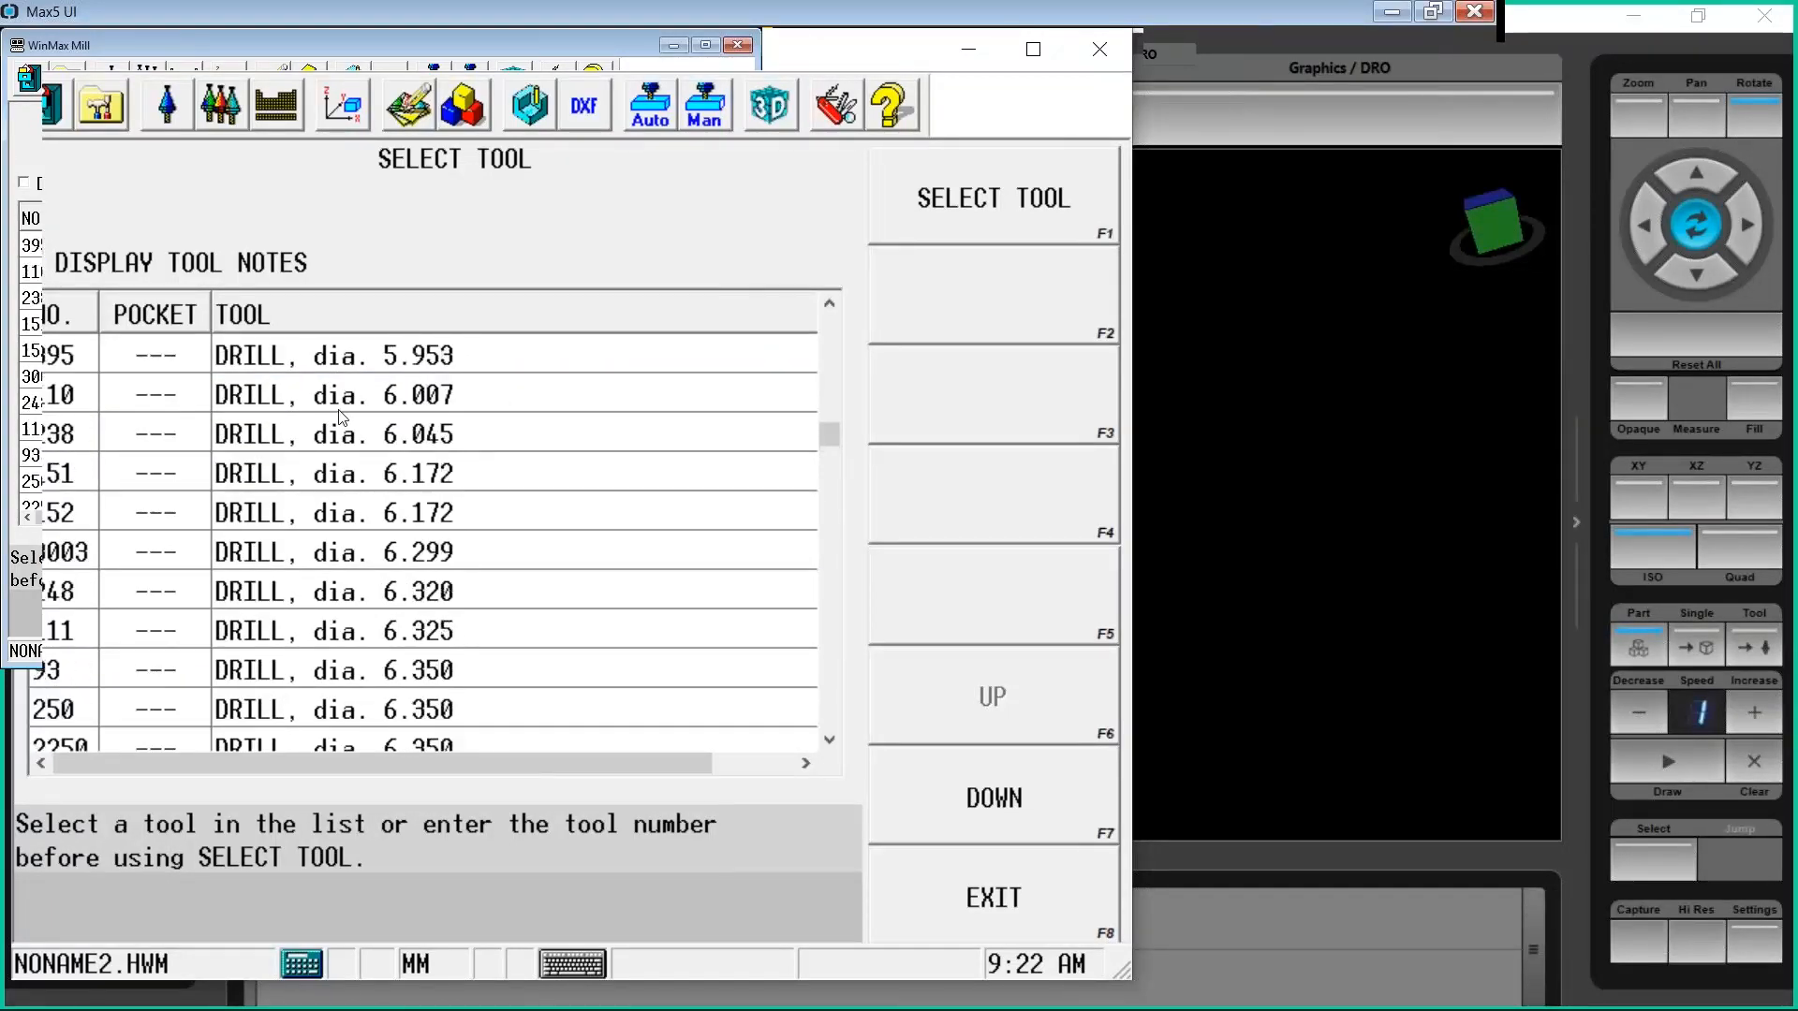
click(339, 426)
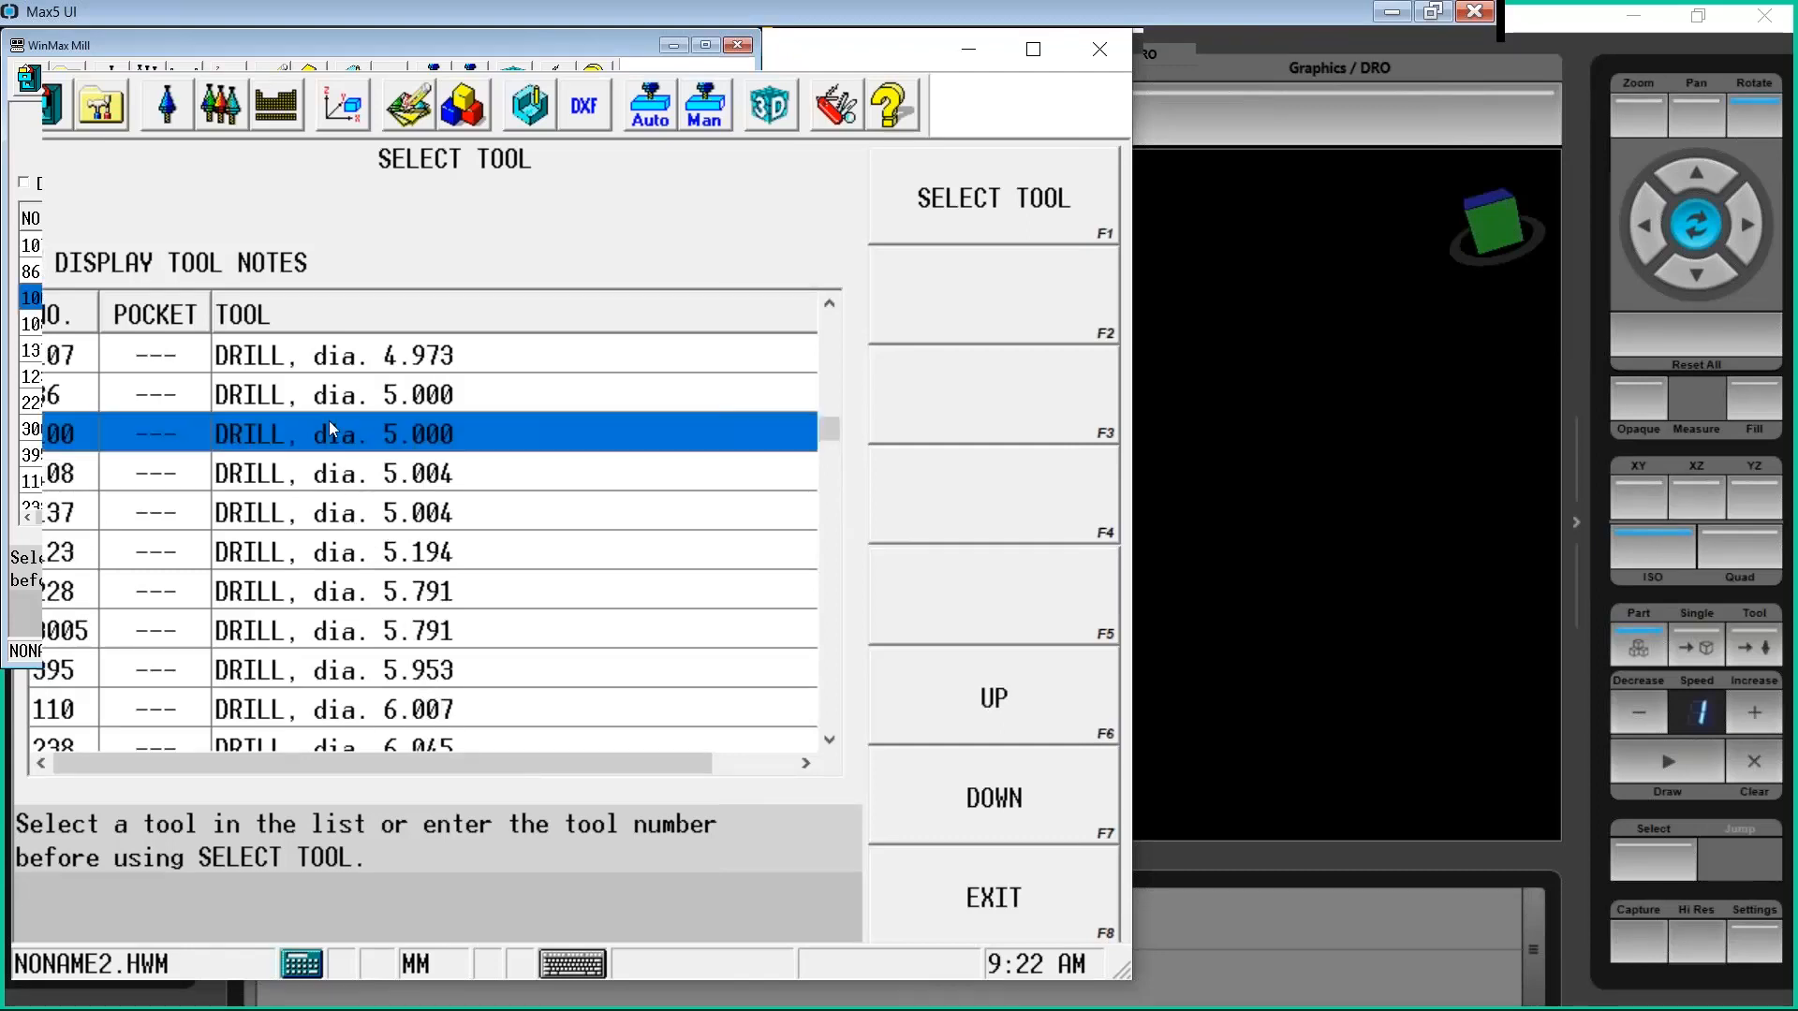
click(908, 234)
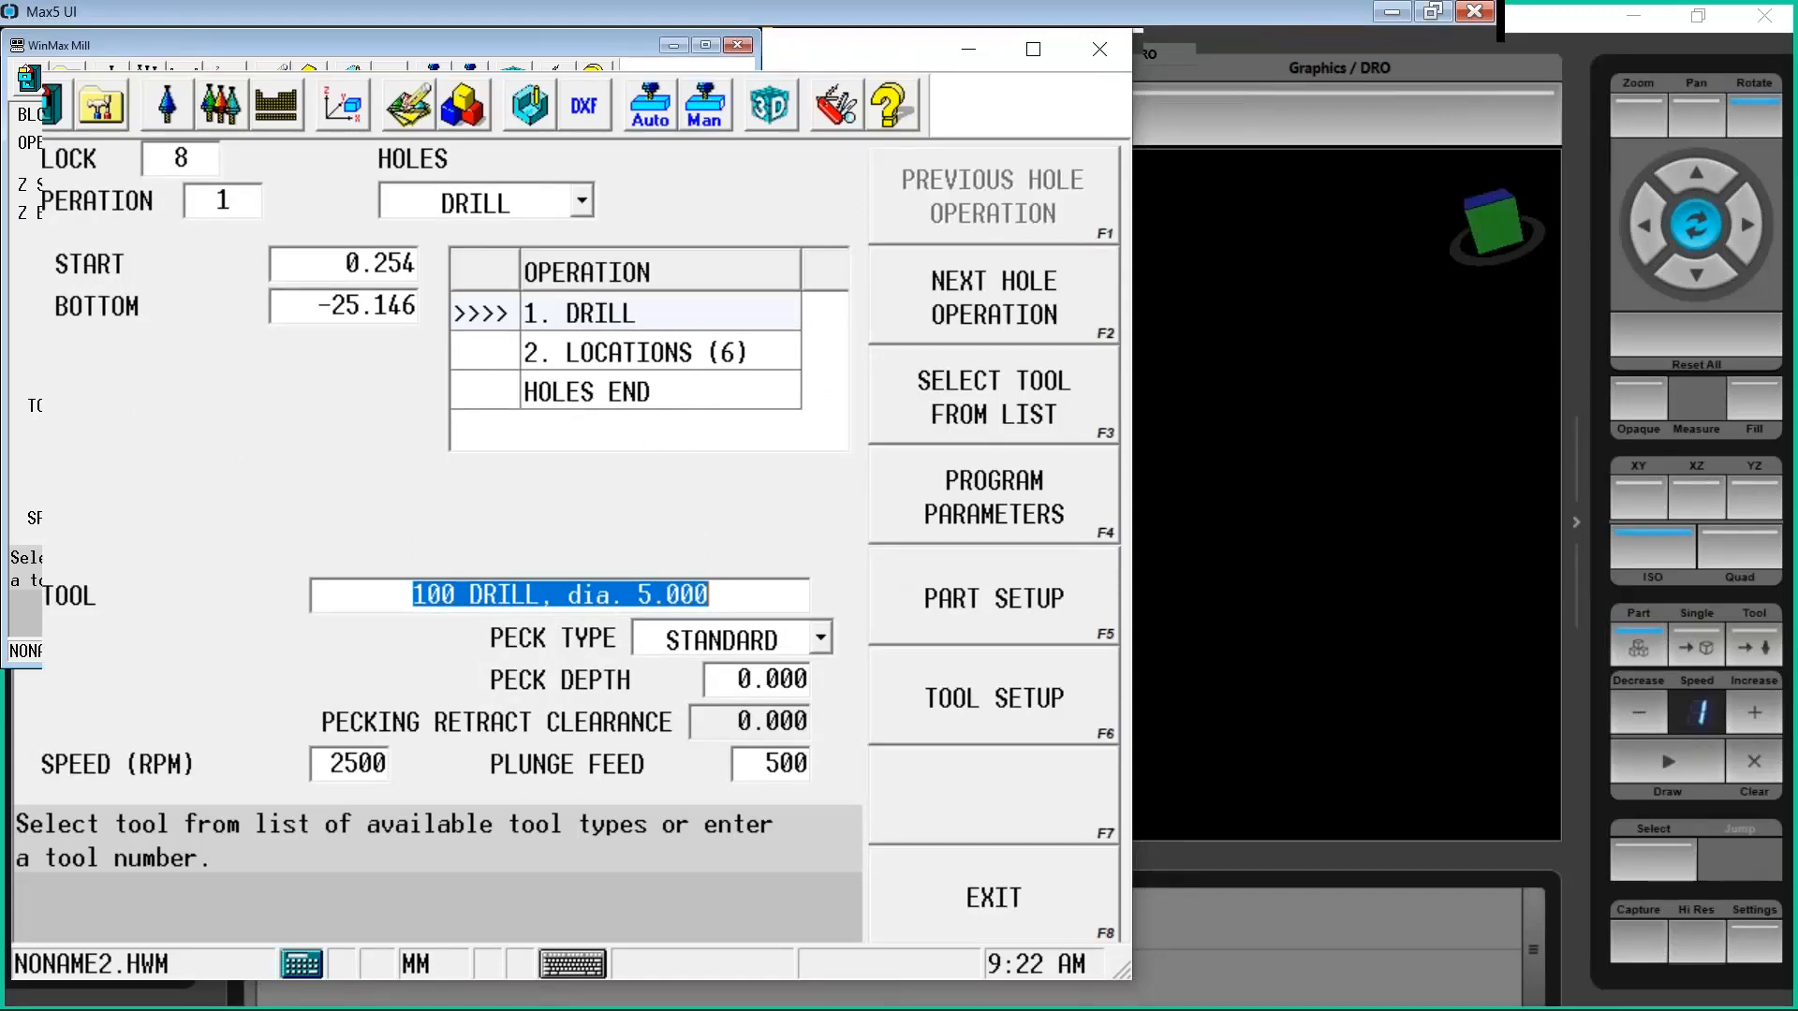
Set the start of the Drill operation to 1.254 mm
click(339, 262)
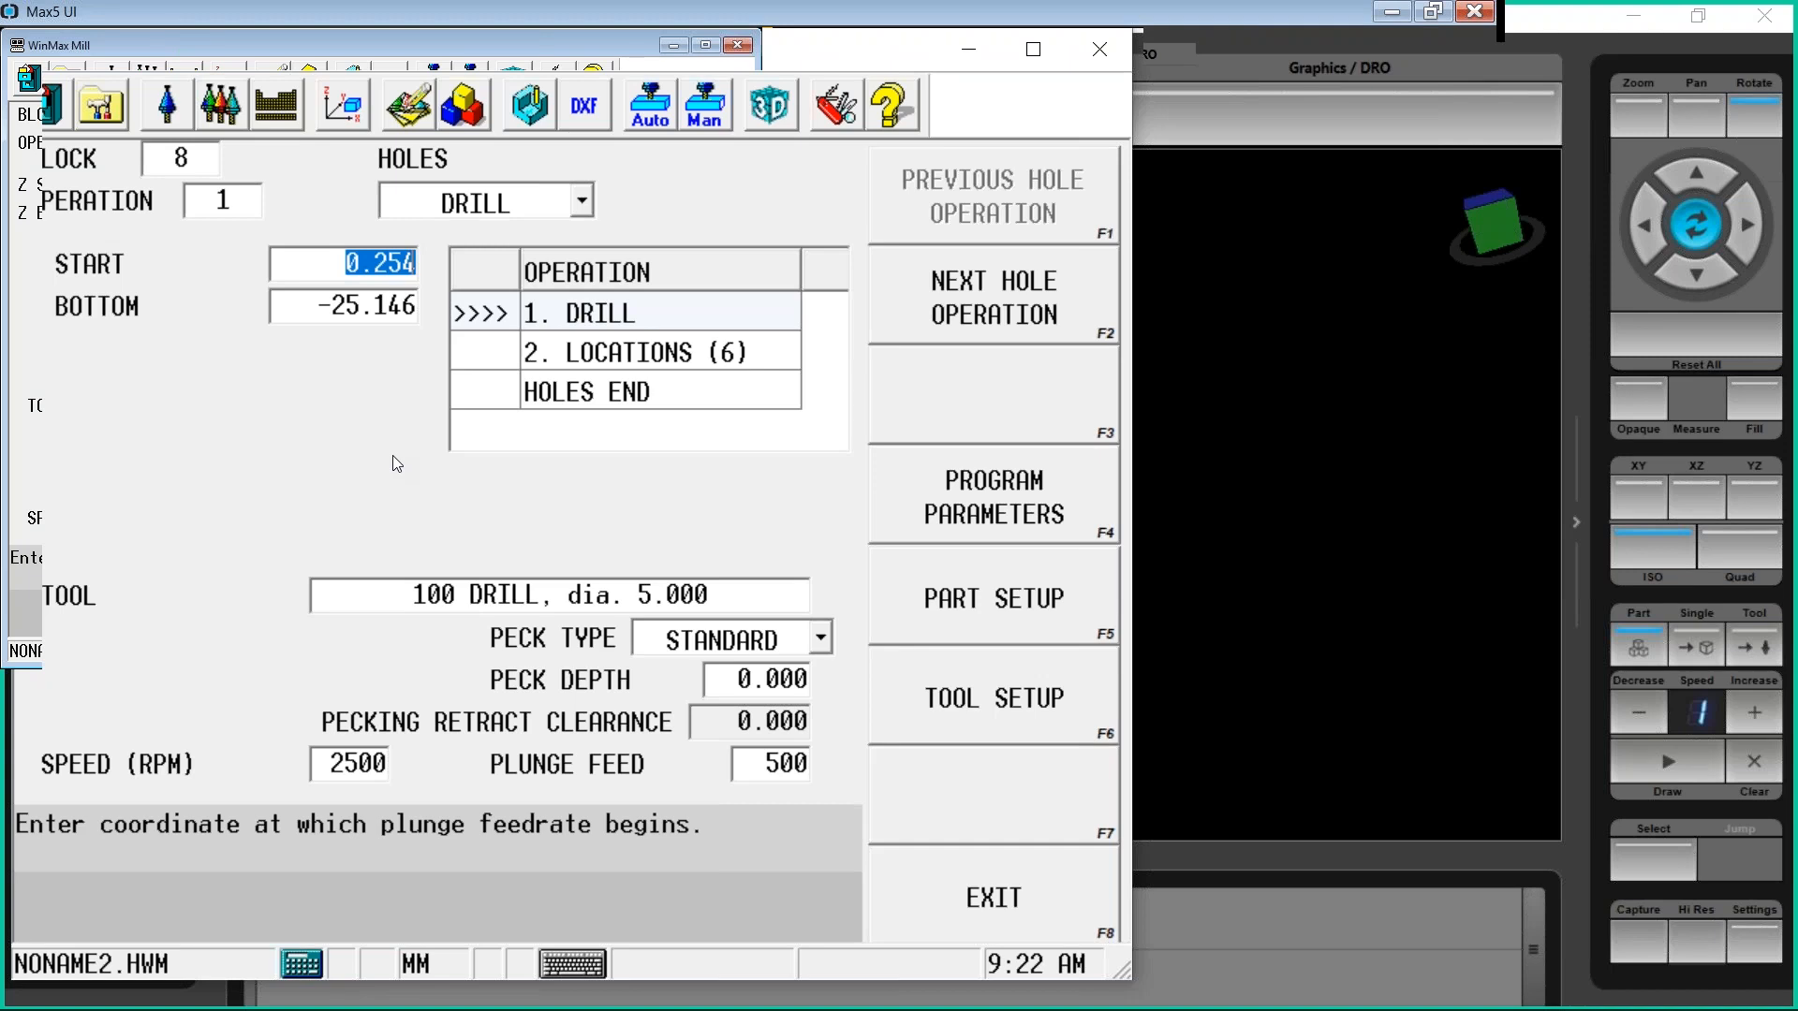
text(1)
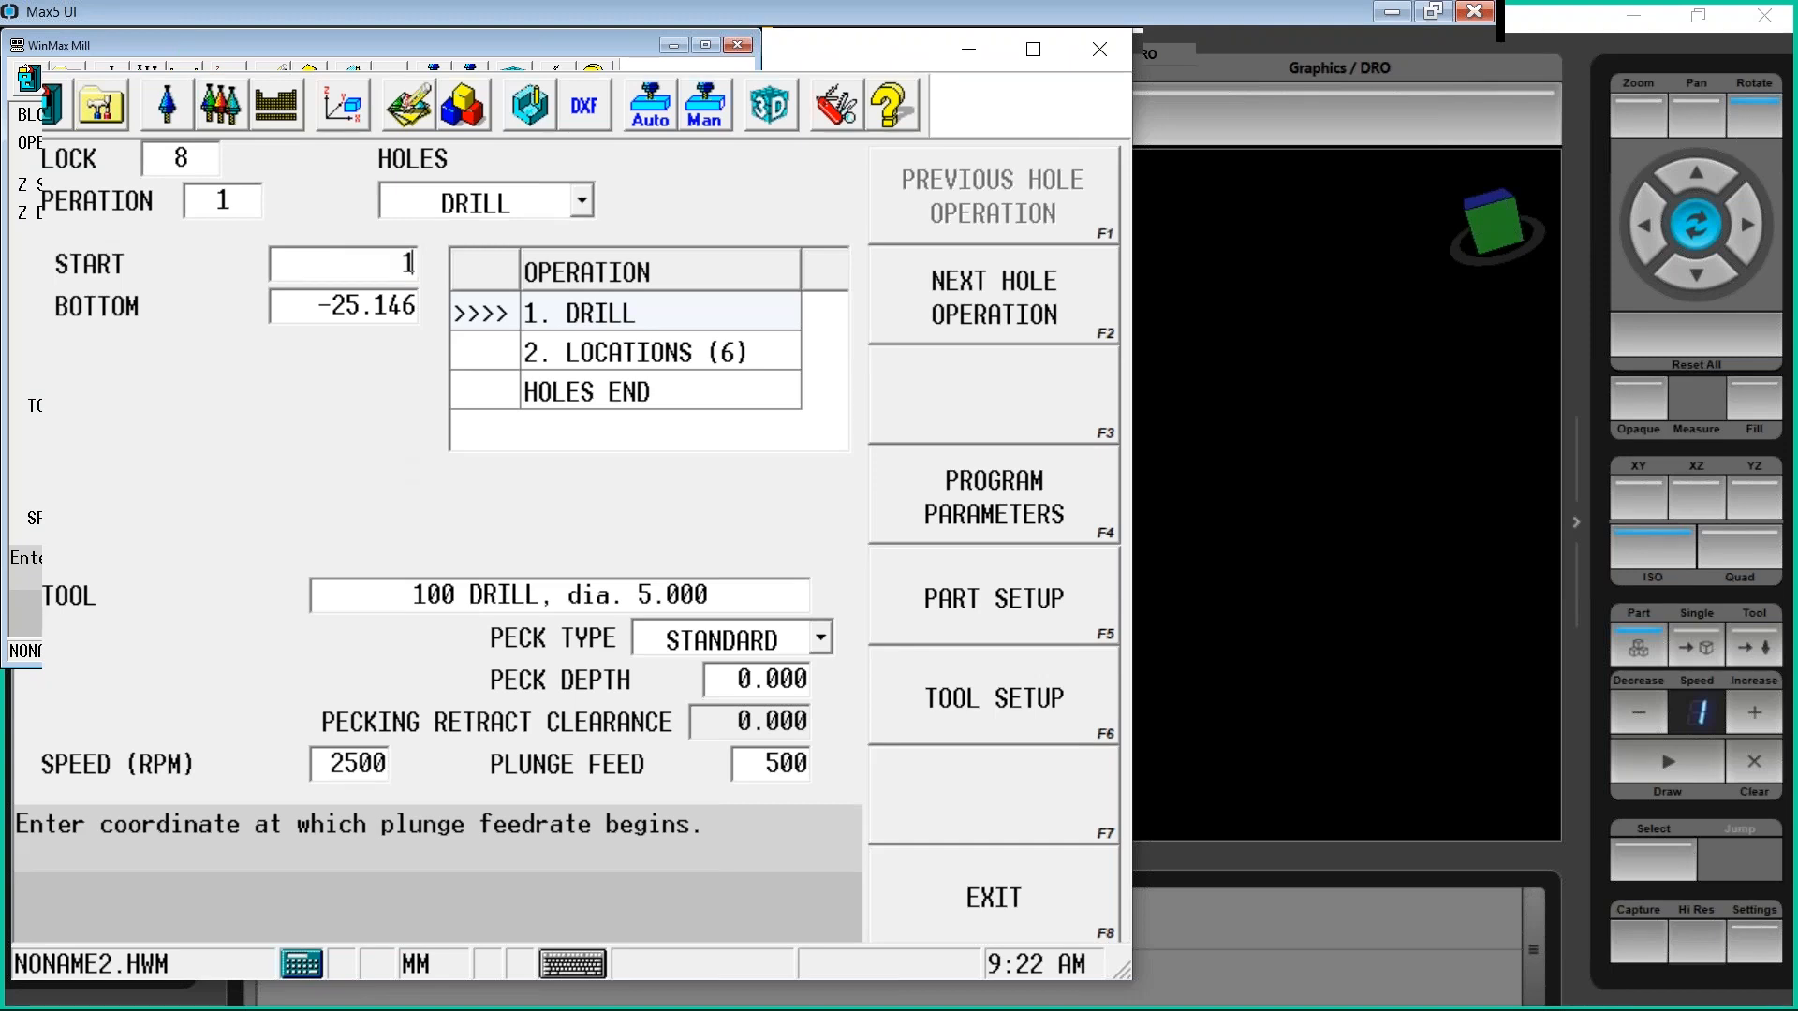
key(Return)
text(1.254)
key(Return)
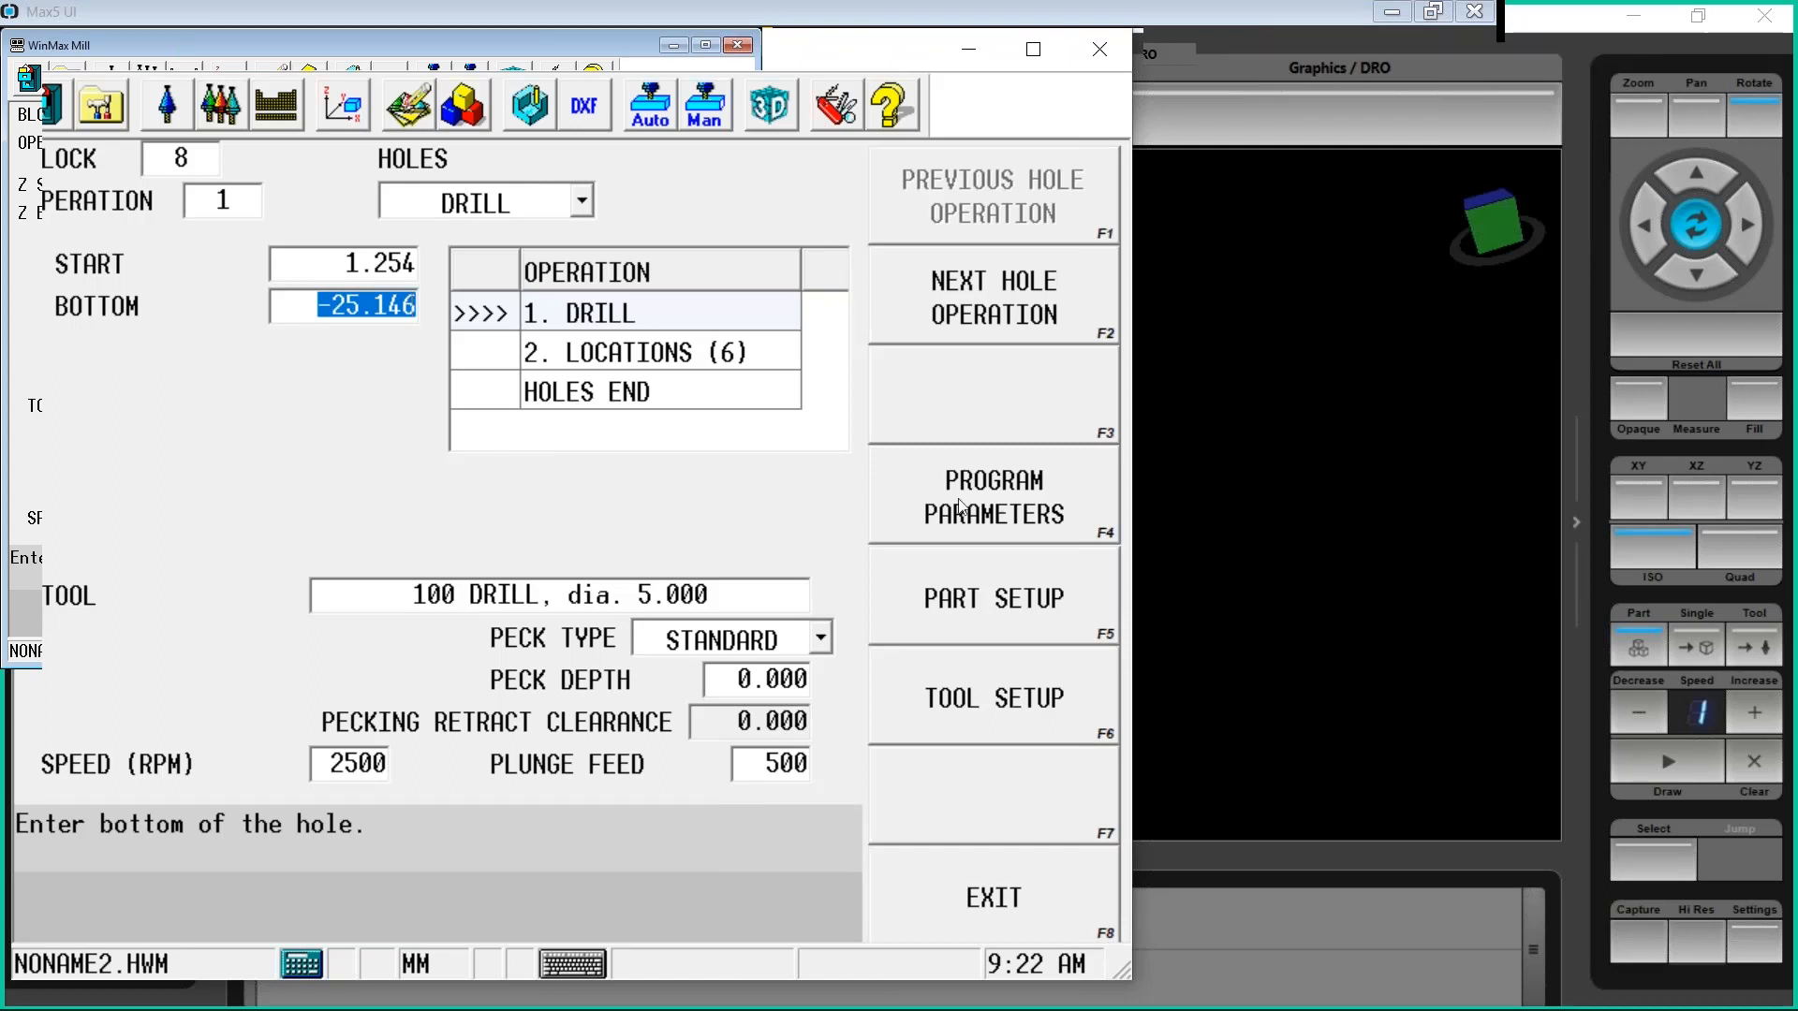
Draw the toolpath in Max5 UI and examine the simulated holes on the cube's side face from several angles
click(1662, 791)
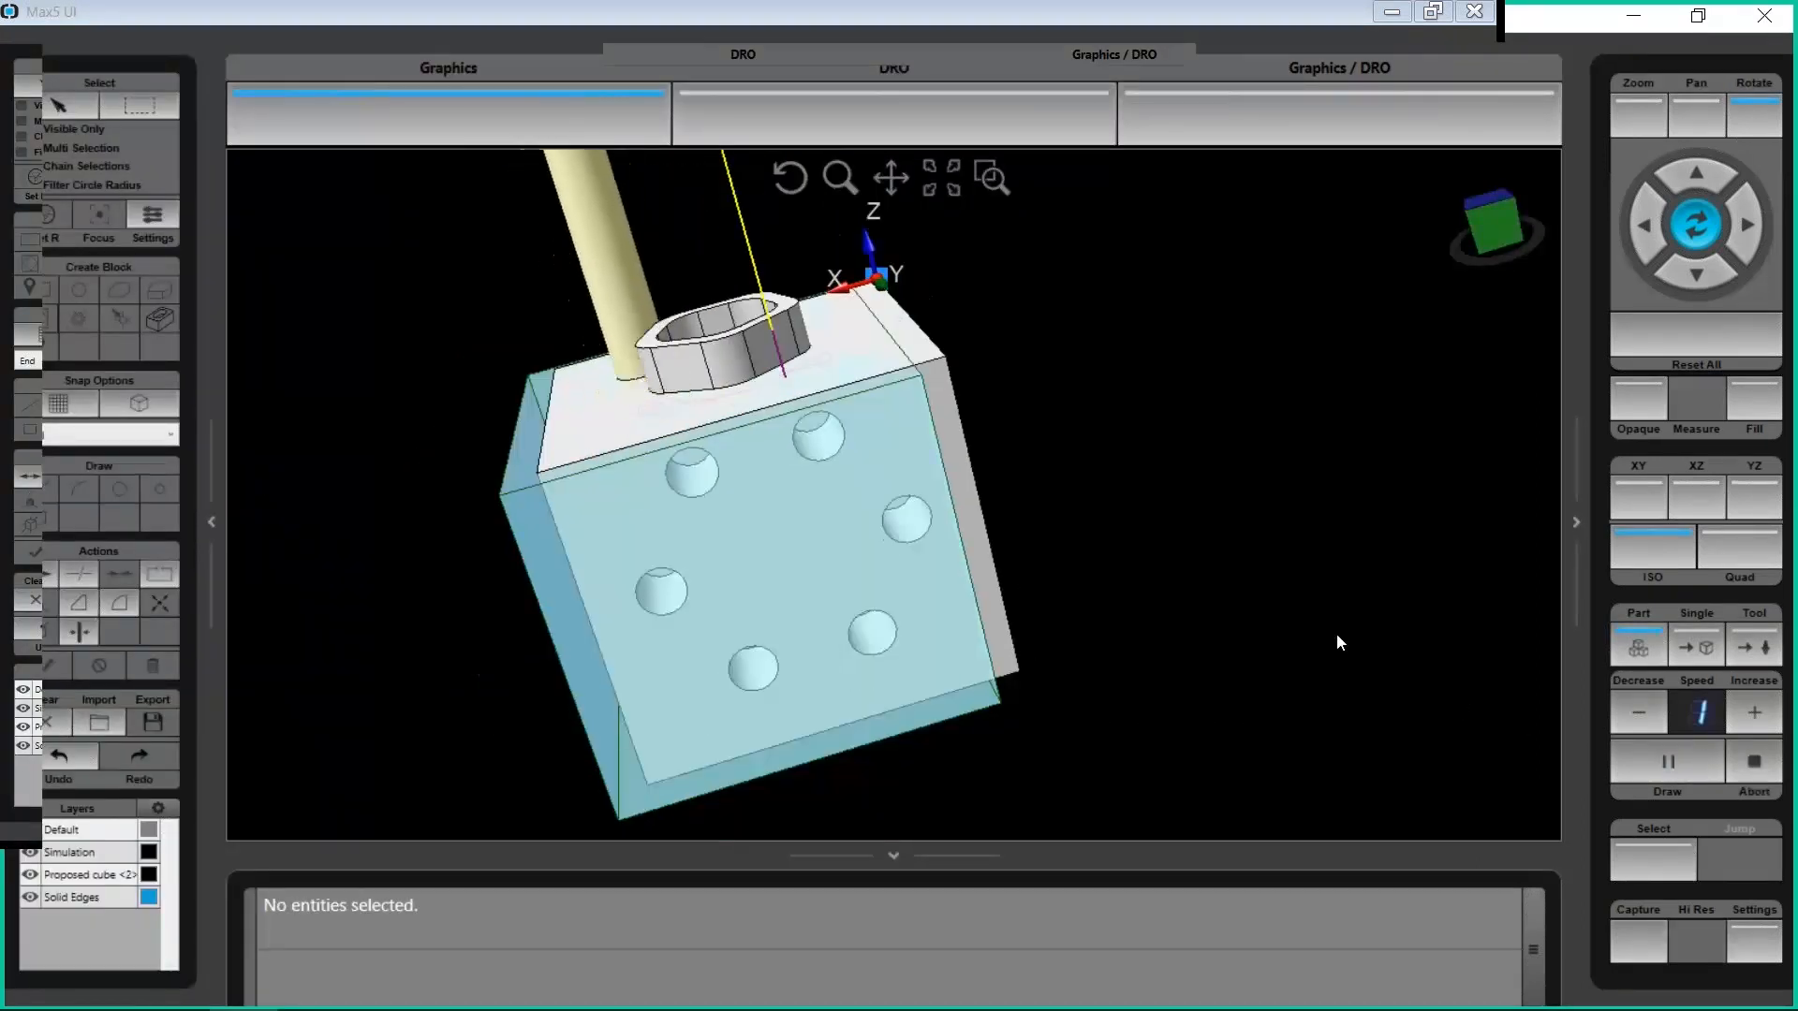
click(1749, 110)
click(1749, 111)
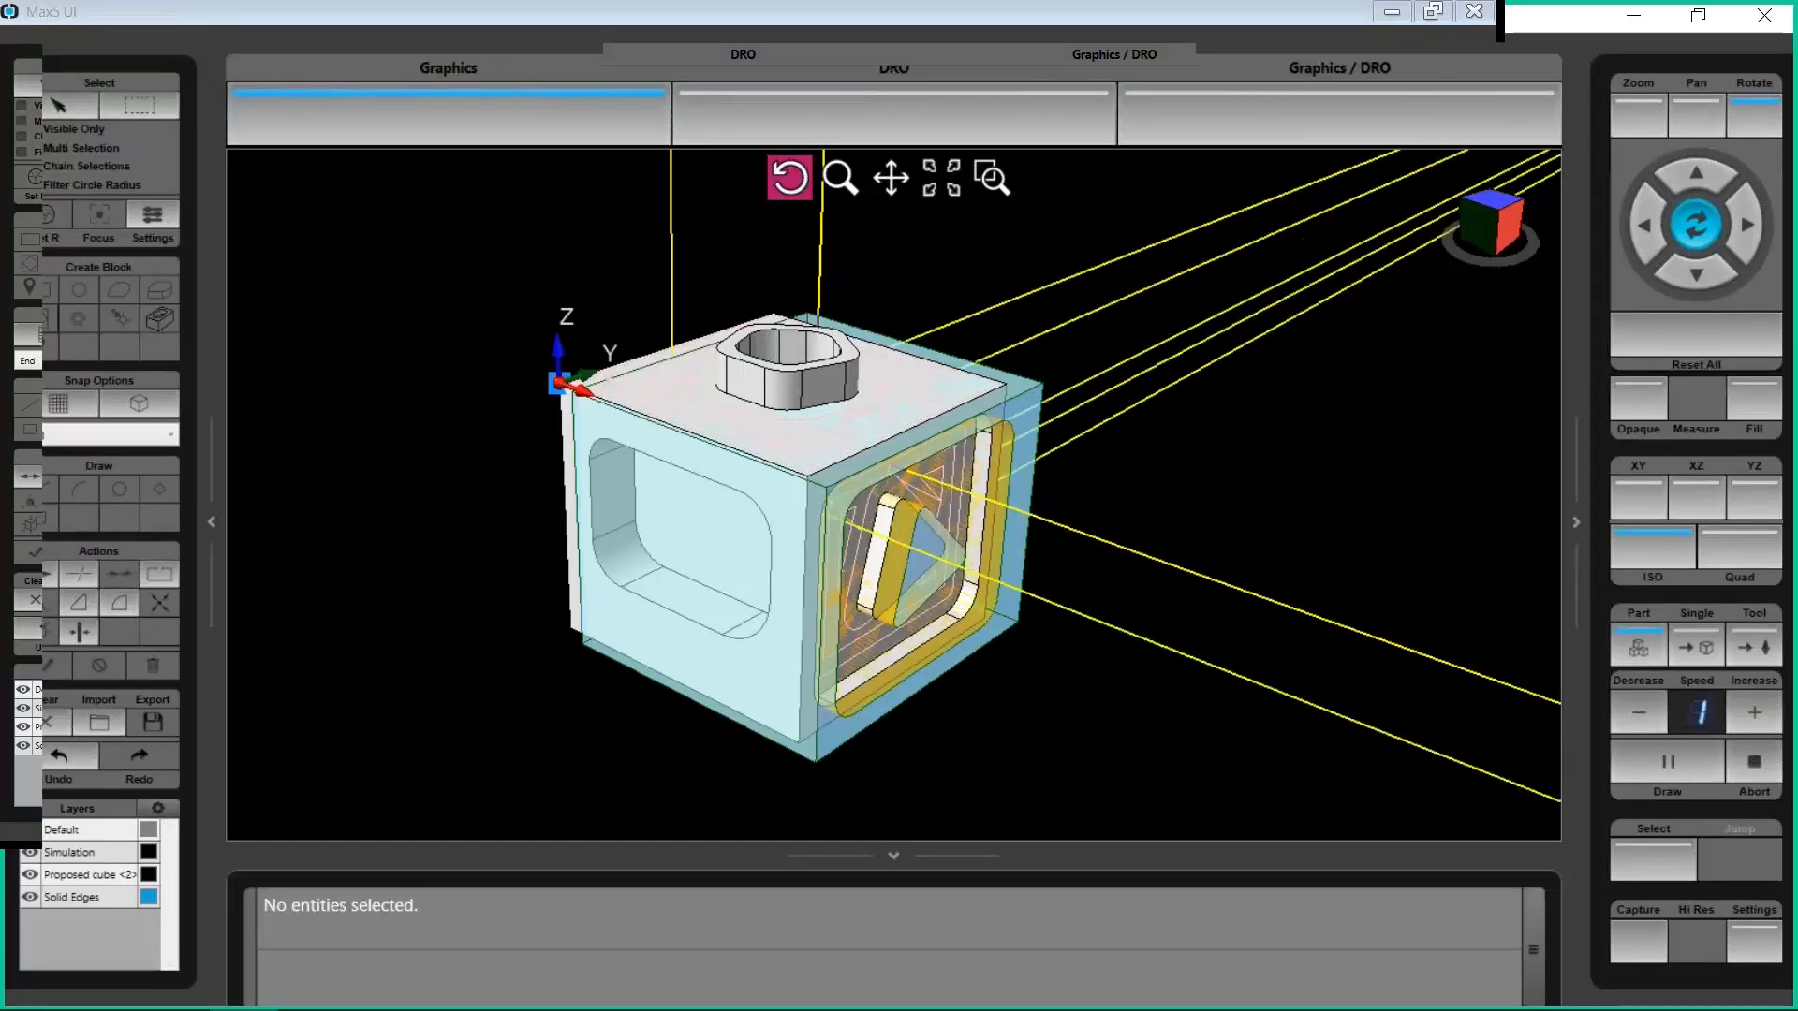
drag(1256, 462, 1176, 421)
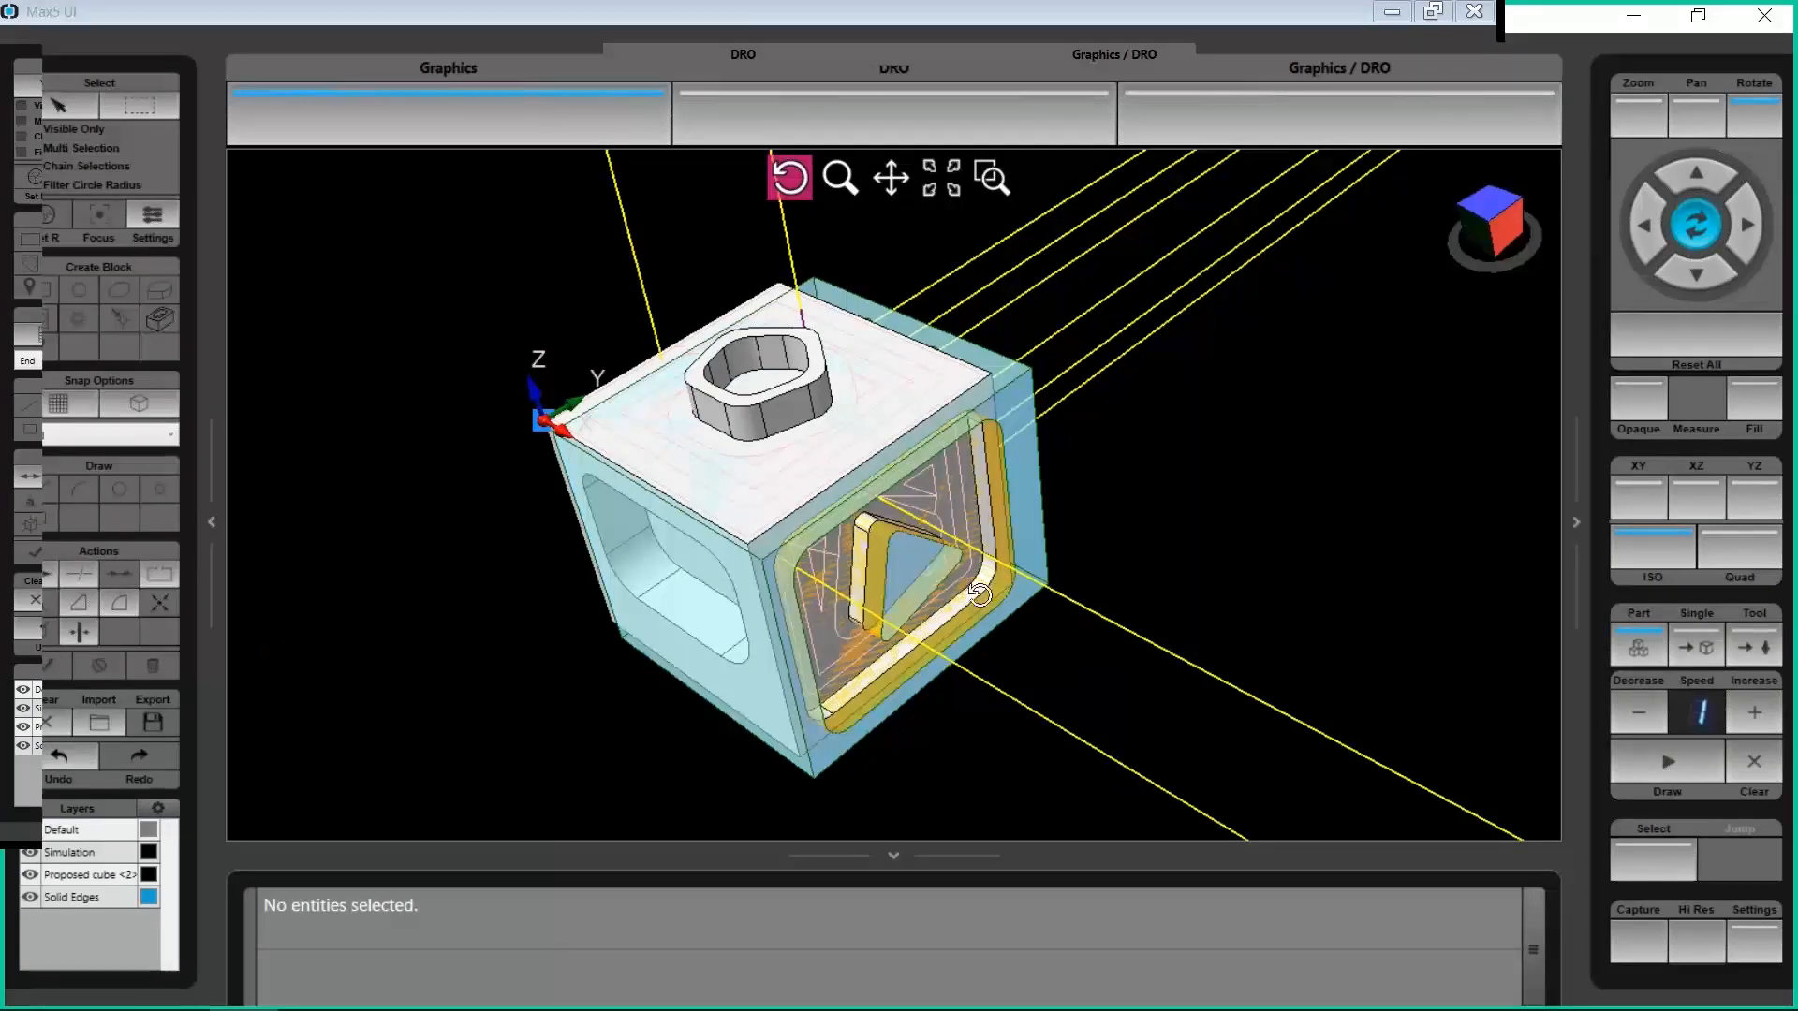
drag(1188, 546, 885, 517)
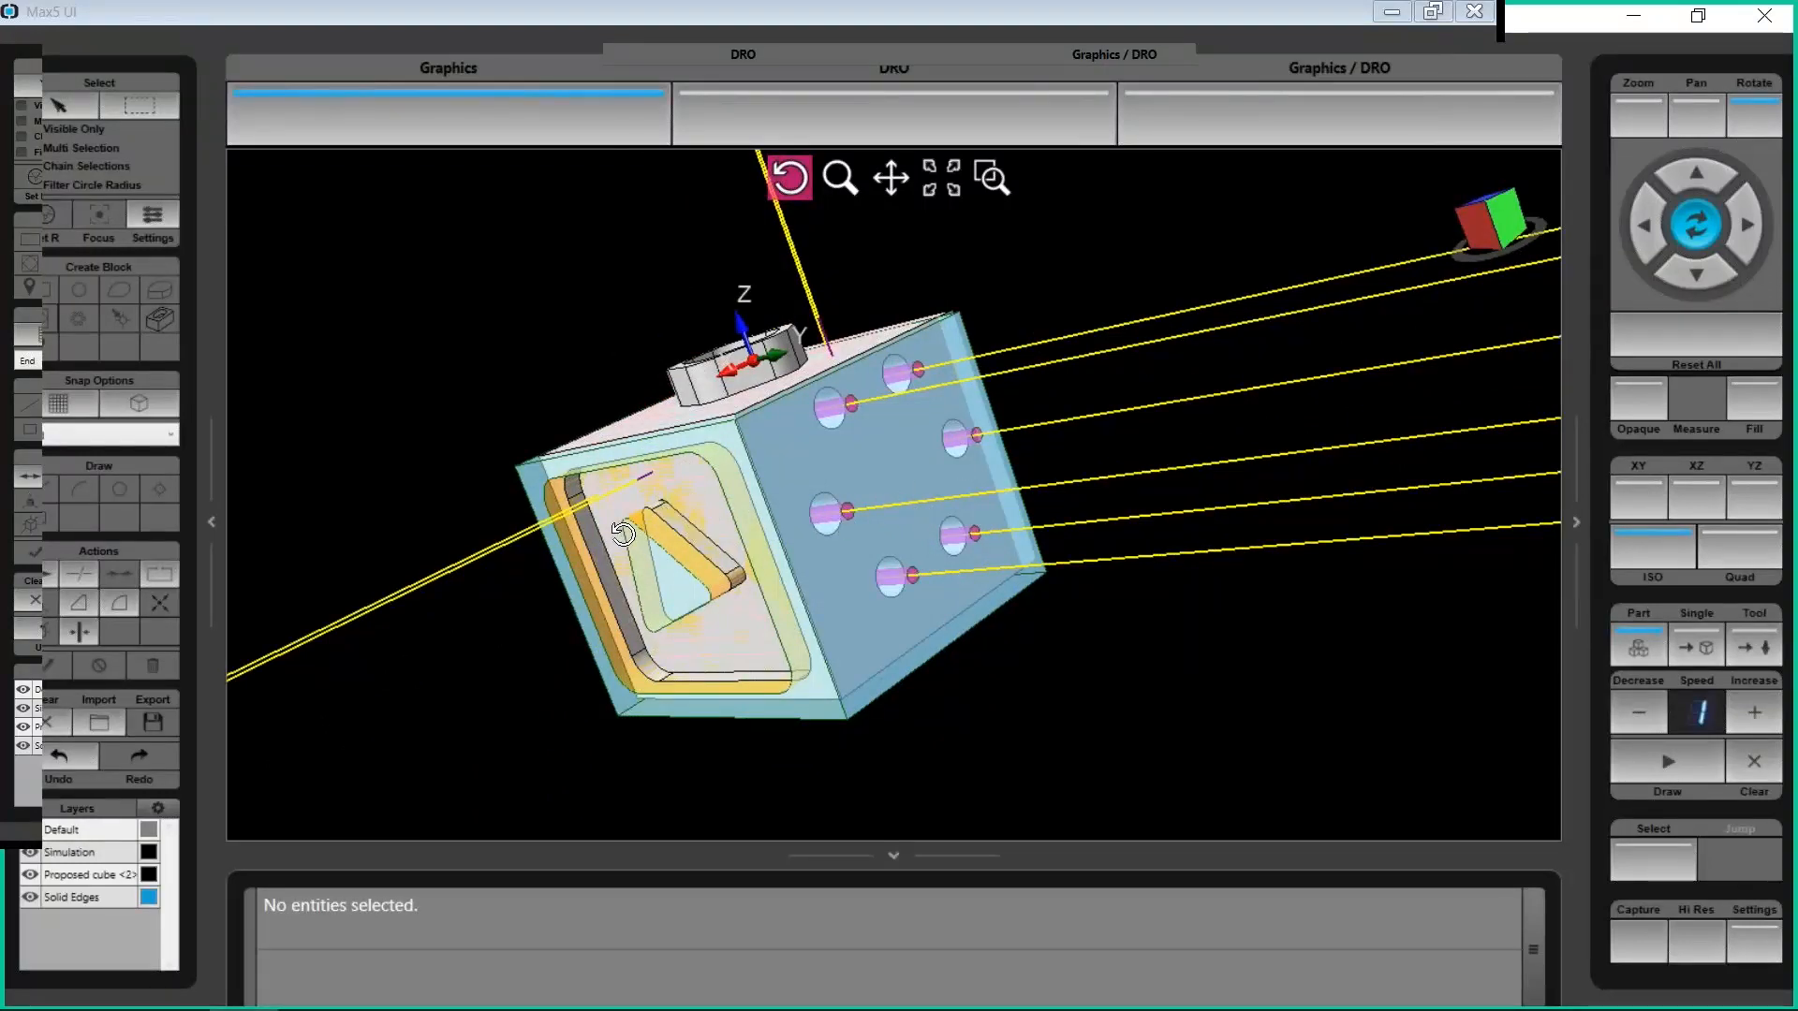
Create a mill contour block from the floor of the pentagonal pocket on the cube's top, using the rim's top face as Z start
drag(599, 529, 734, 490)
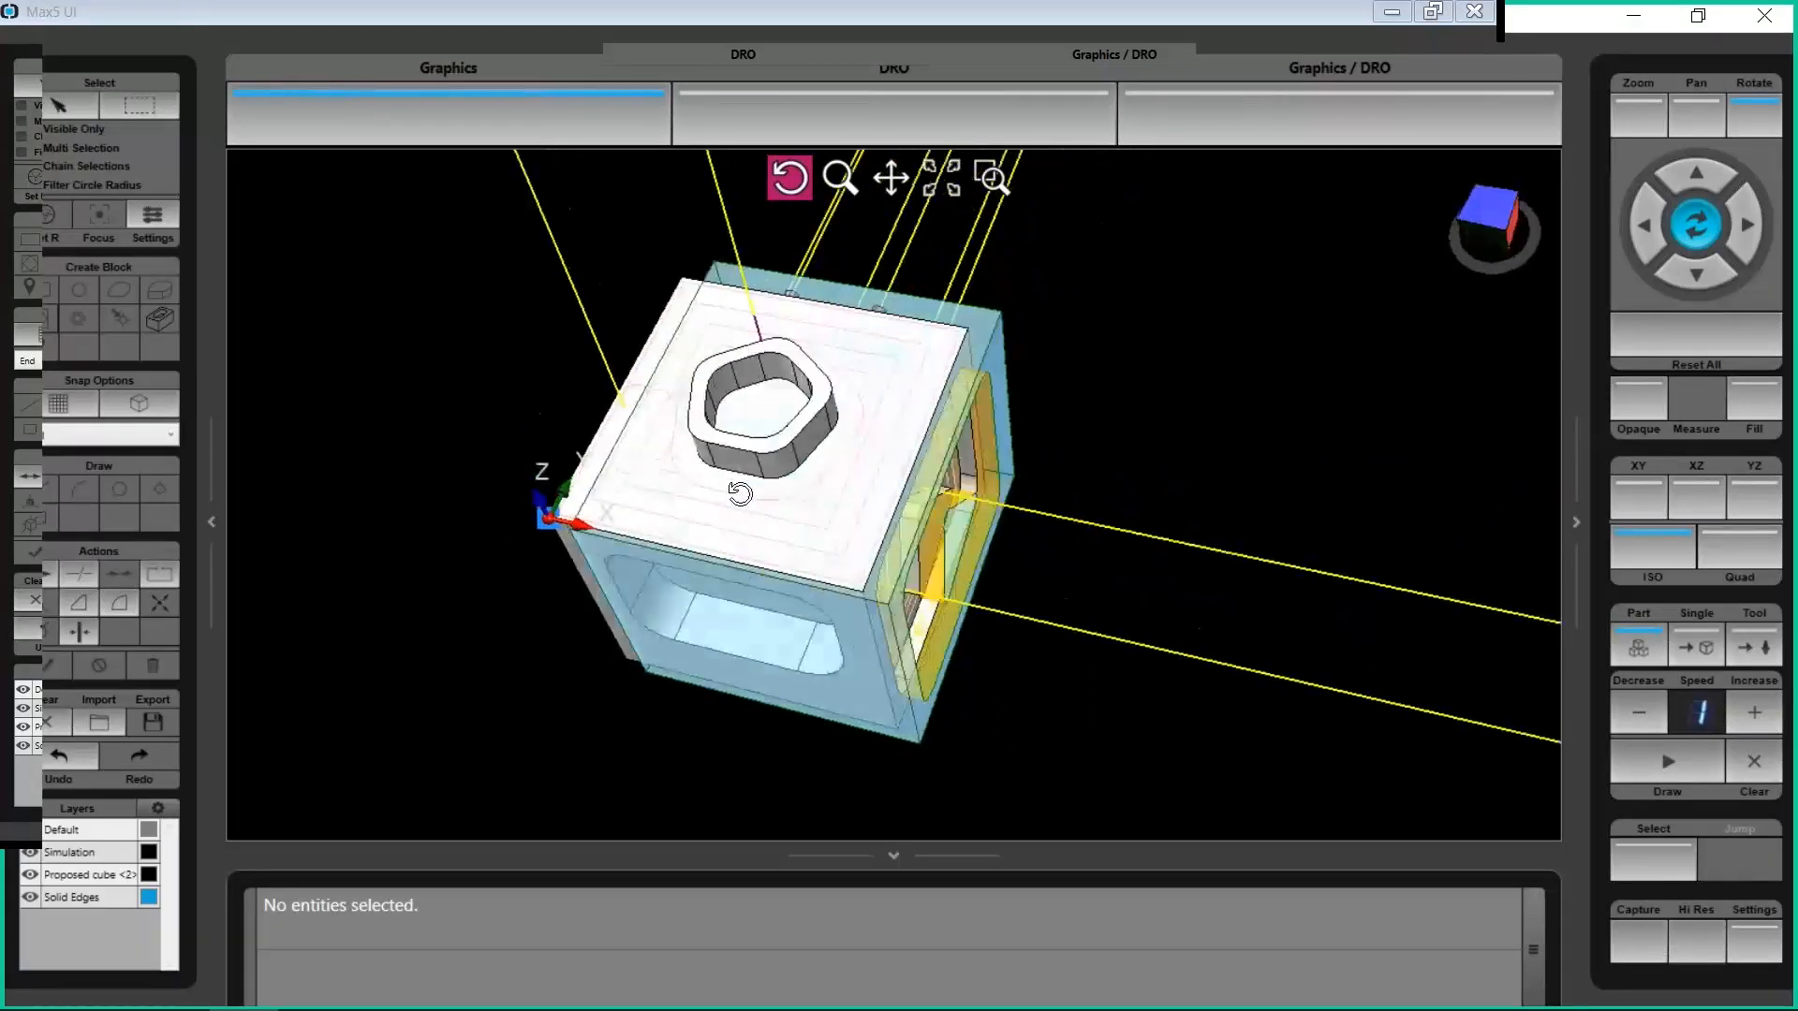
click(48, 97)
click(744, 409)
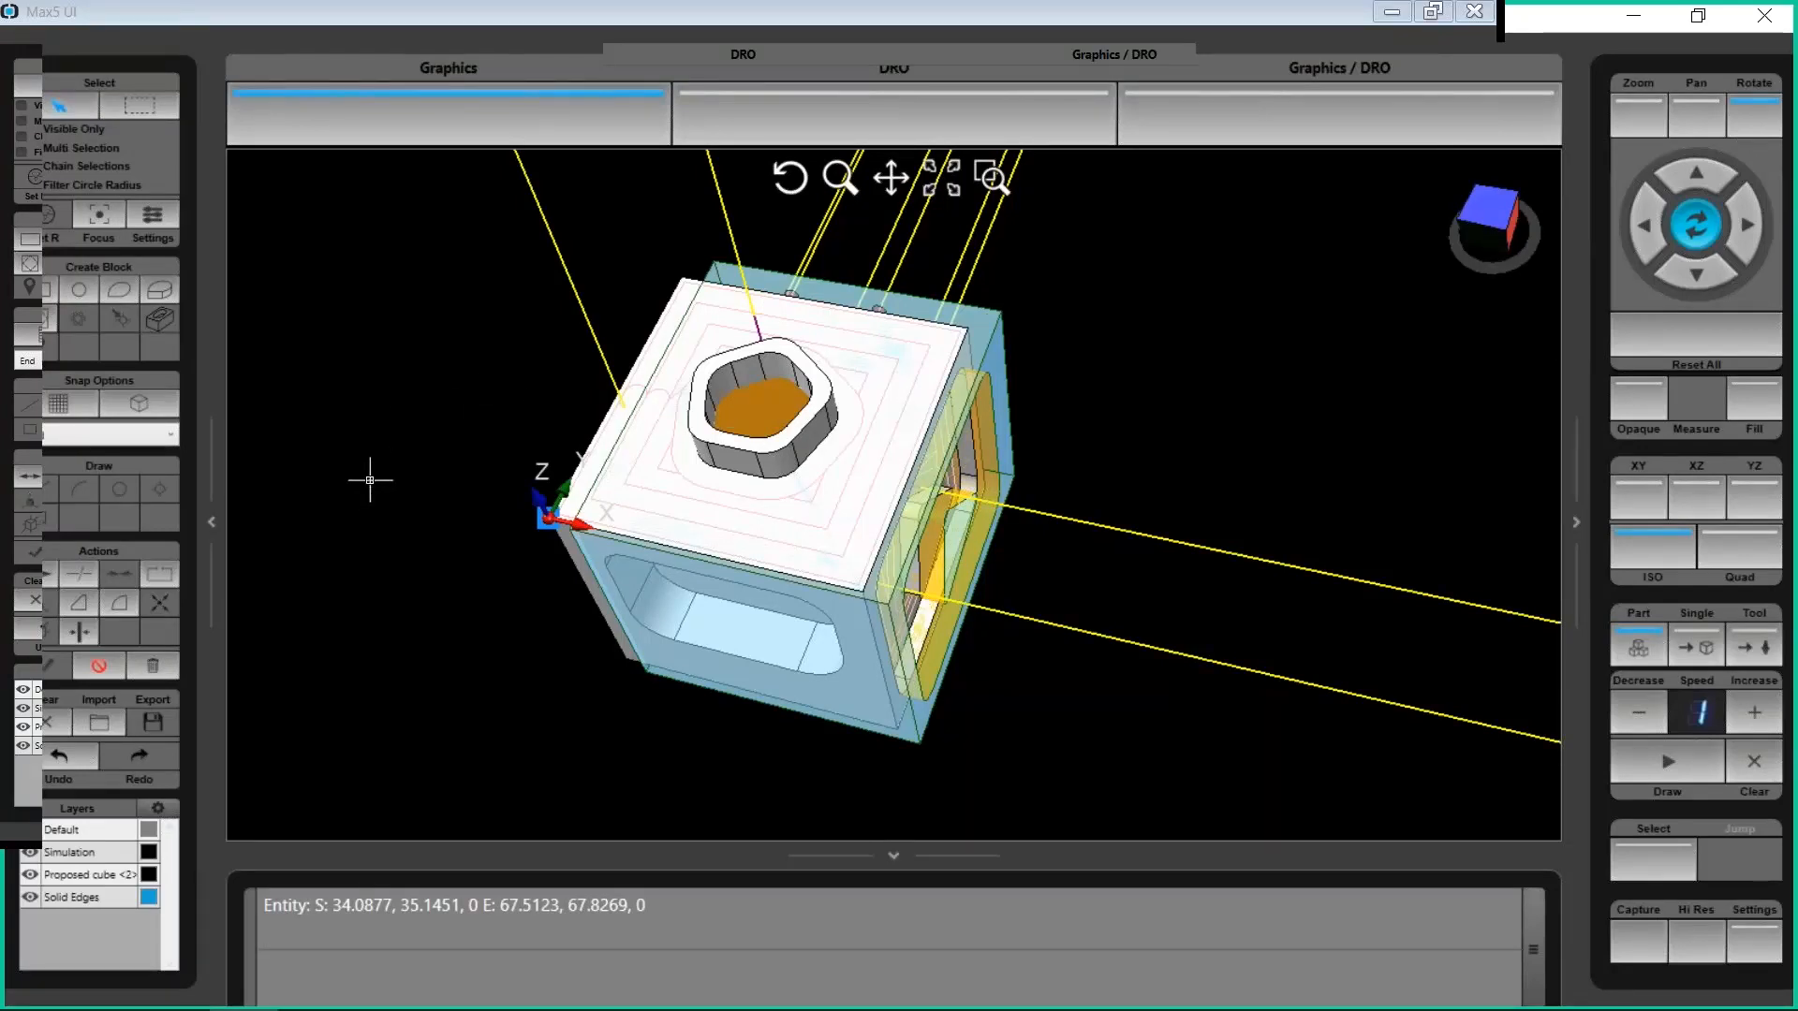
click(126, 289)
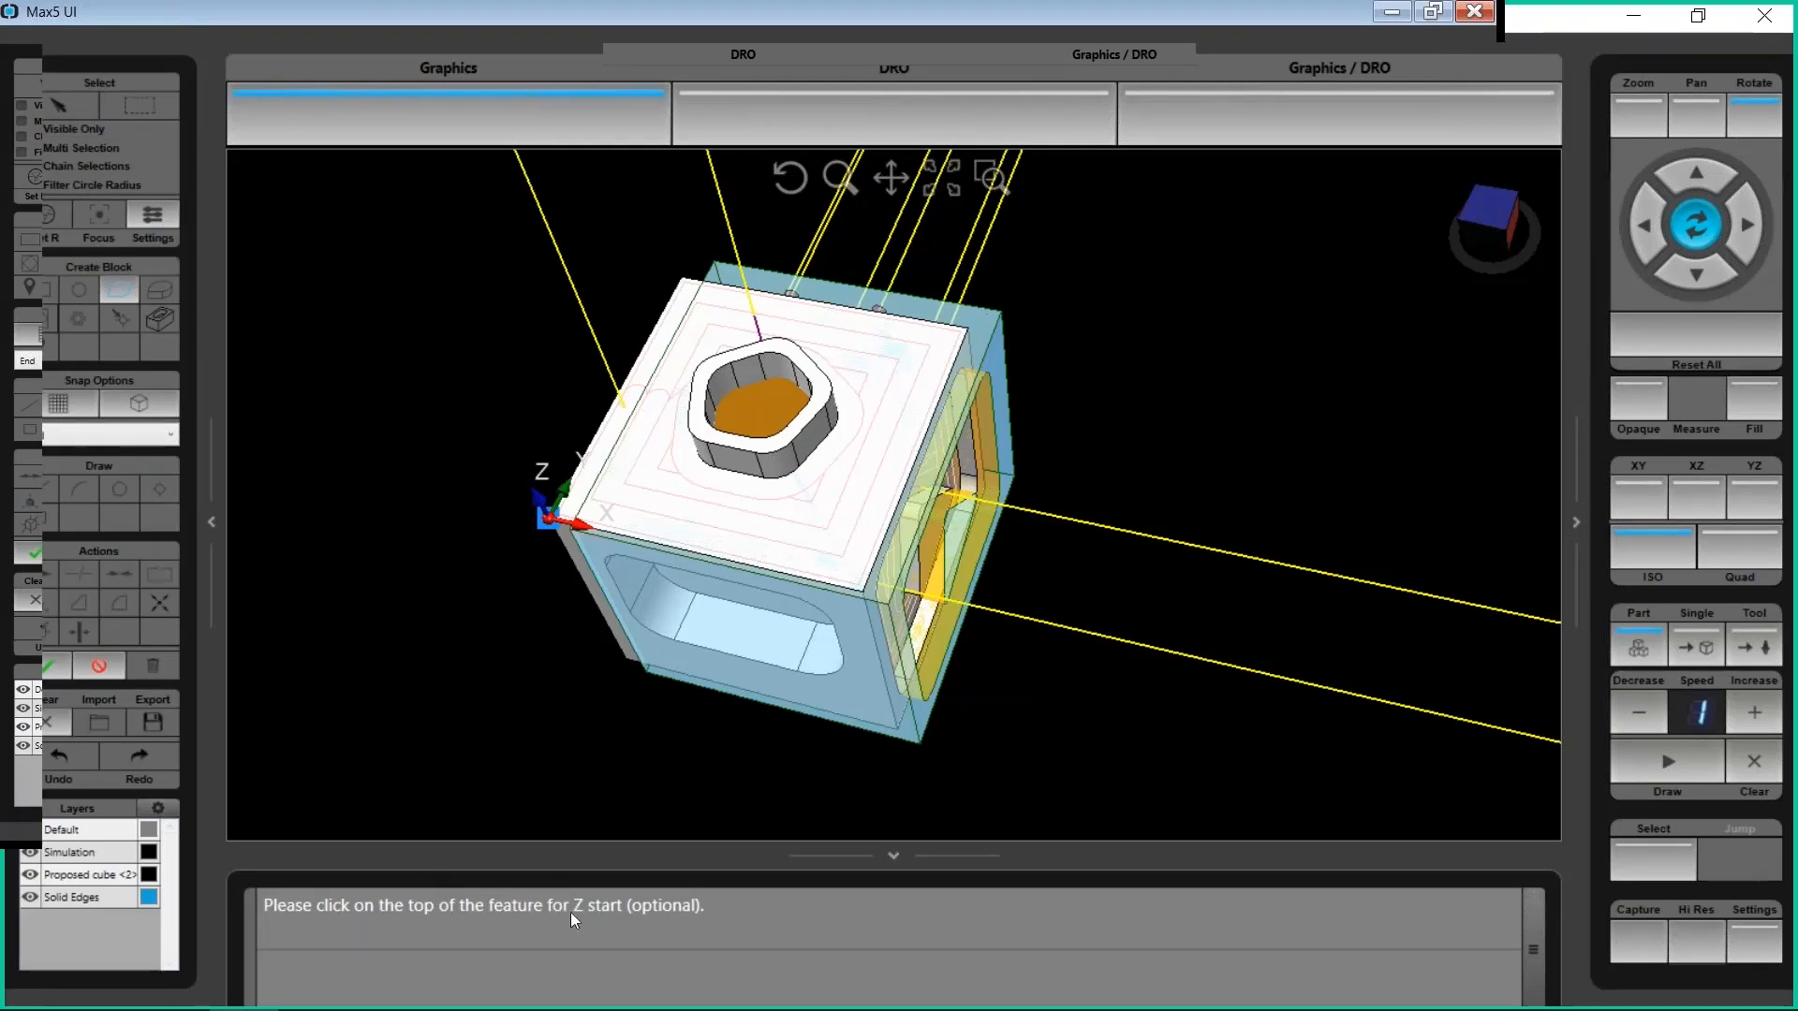
click(711, 433)
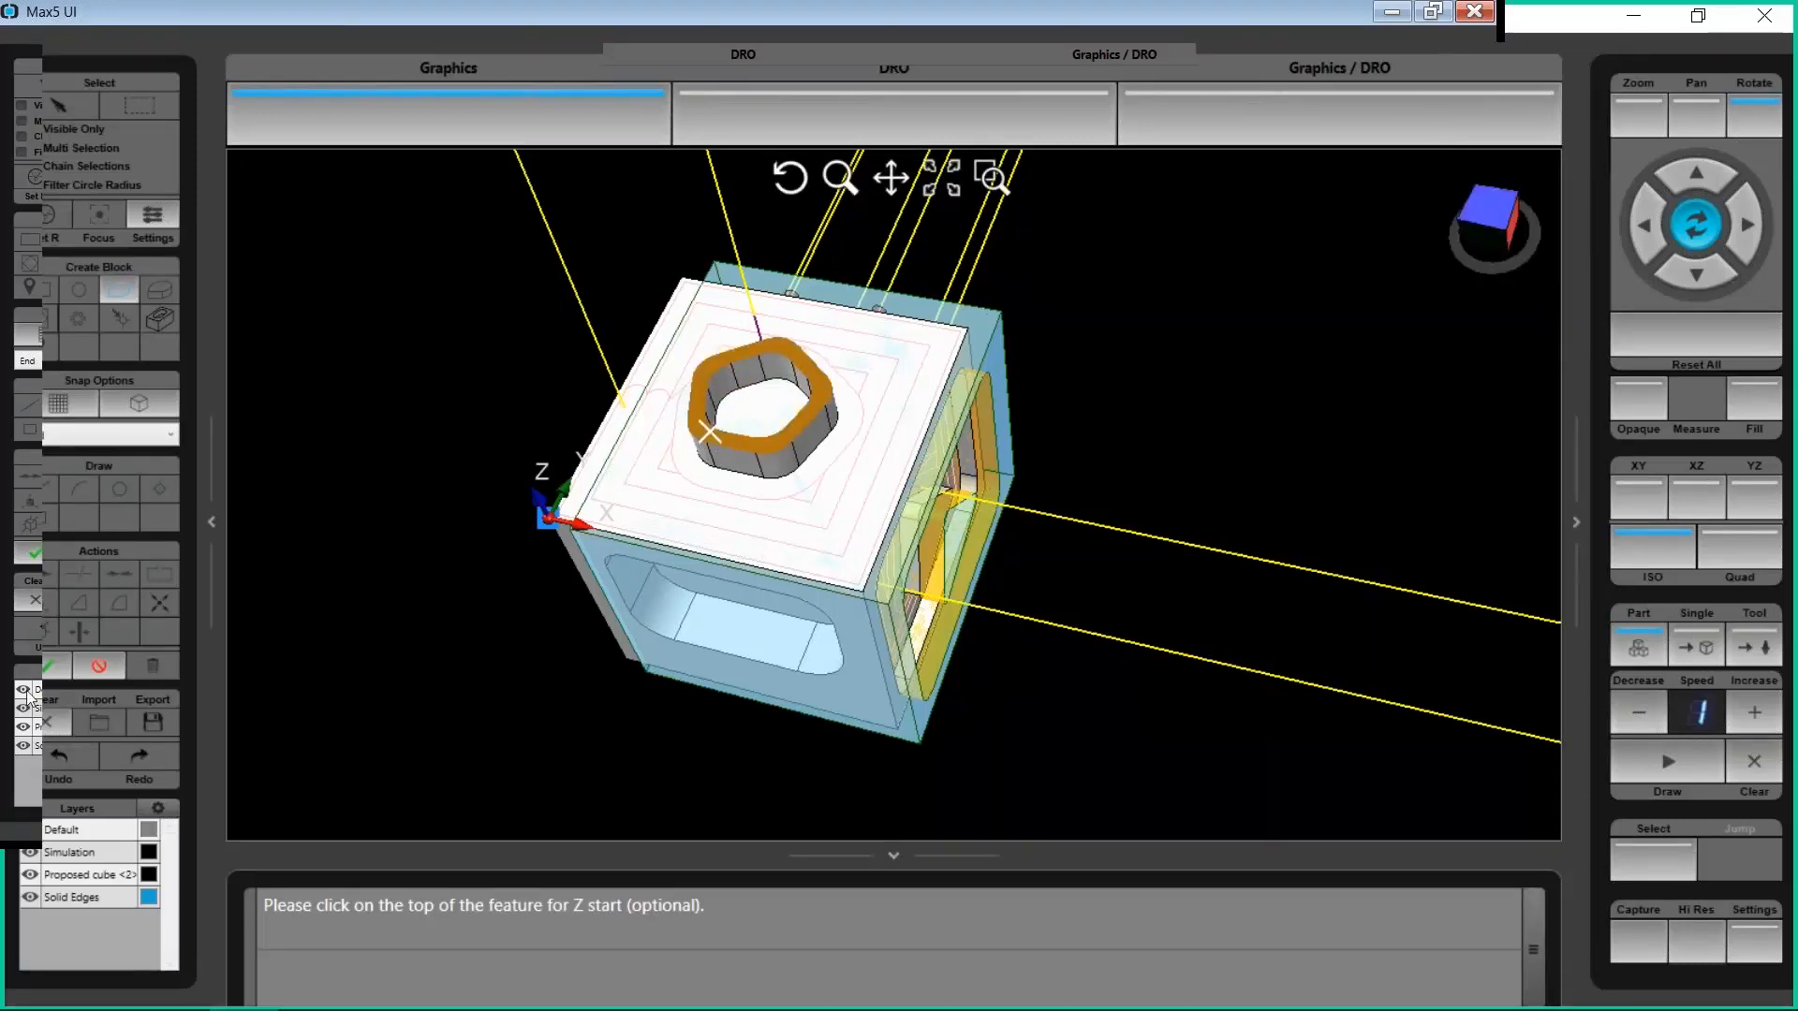
click(38, 664)
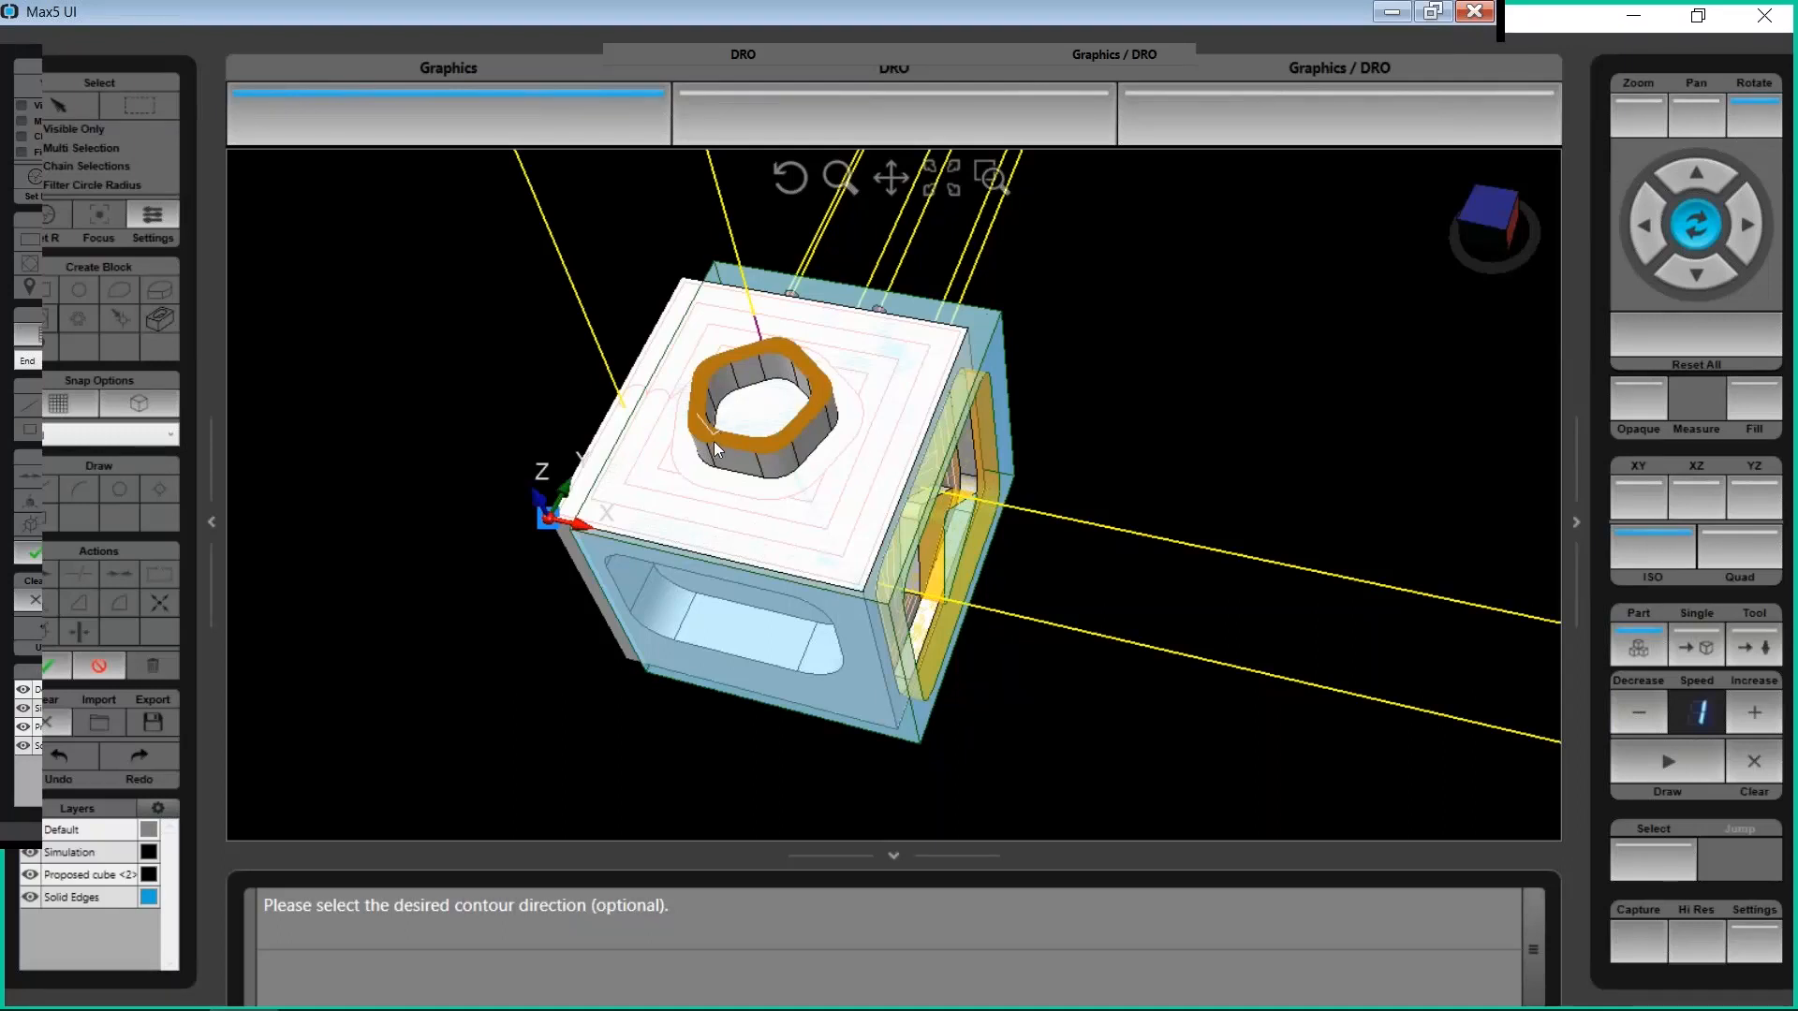
click(37, 661)
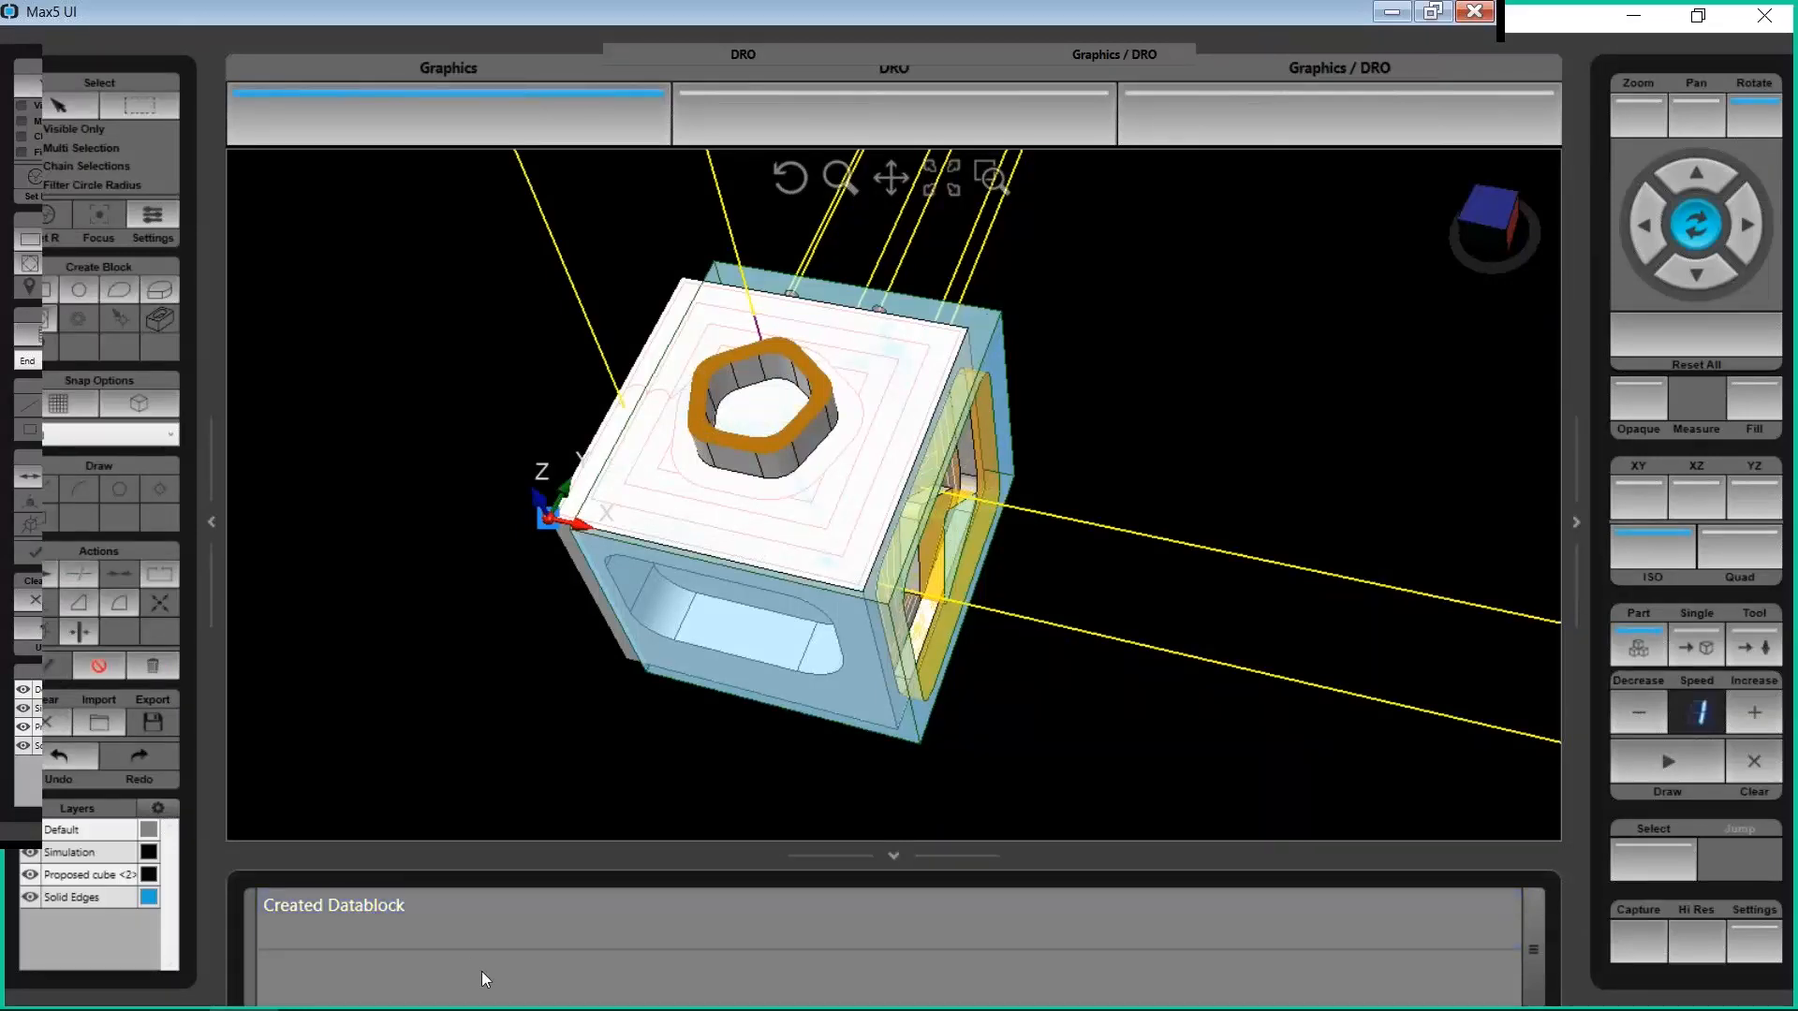
In WinMax Mill's program review, look through the blocks and open Mill Contour (Pocket Boundary) block 10
click(243, 839)
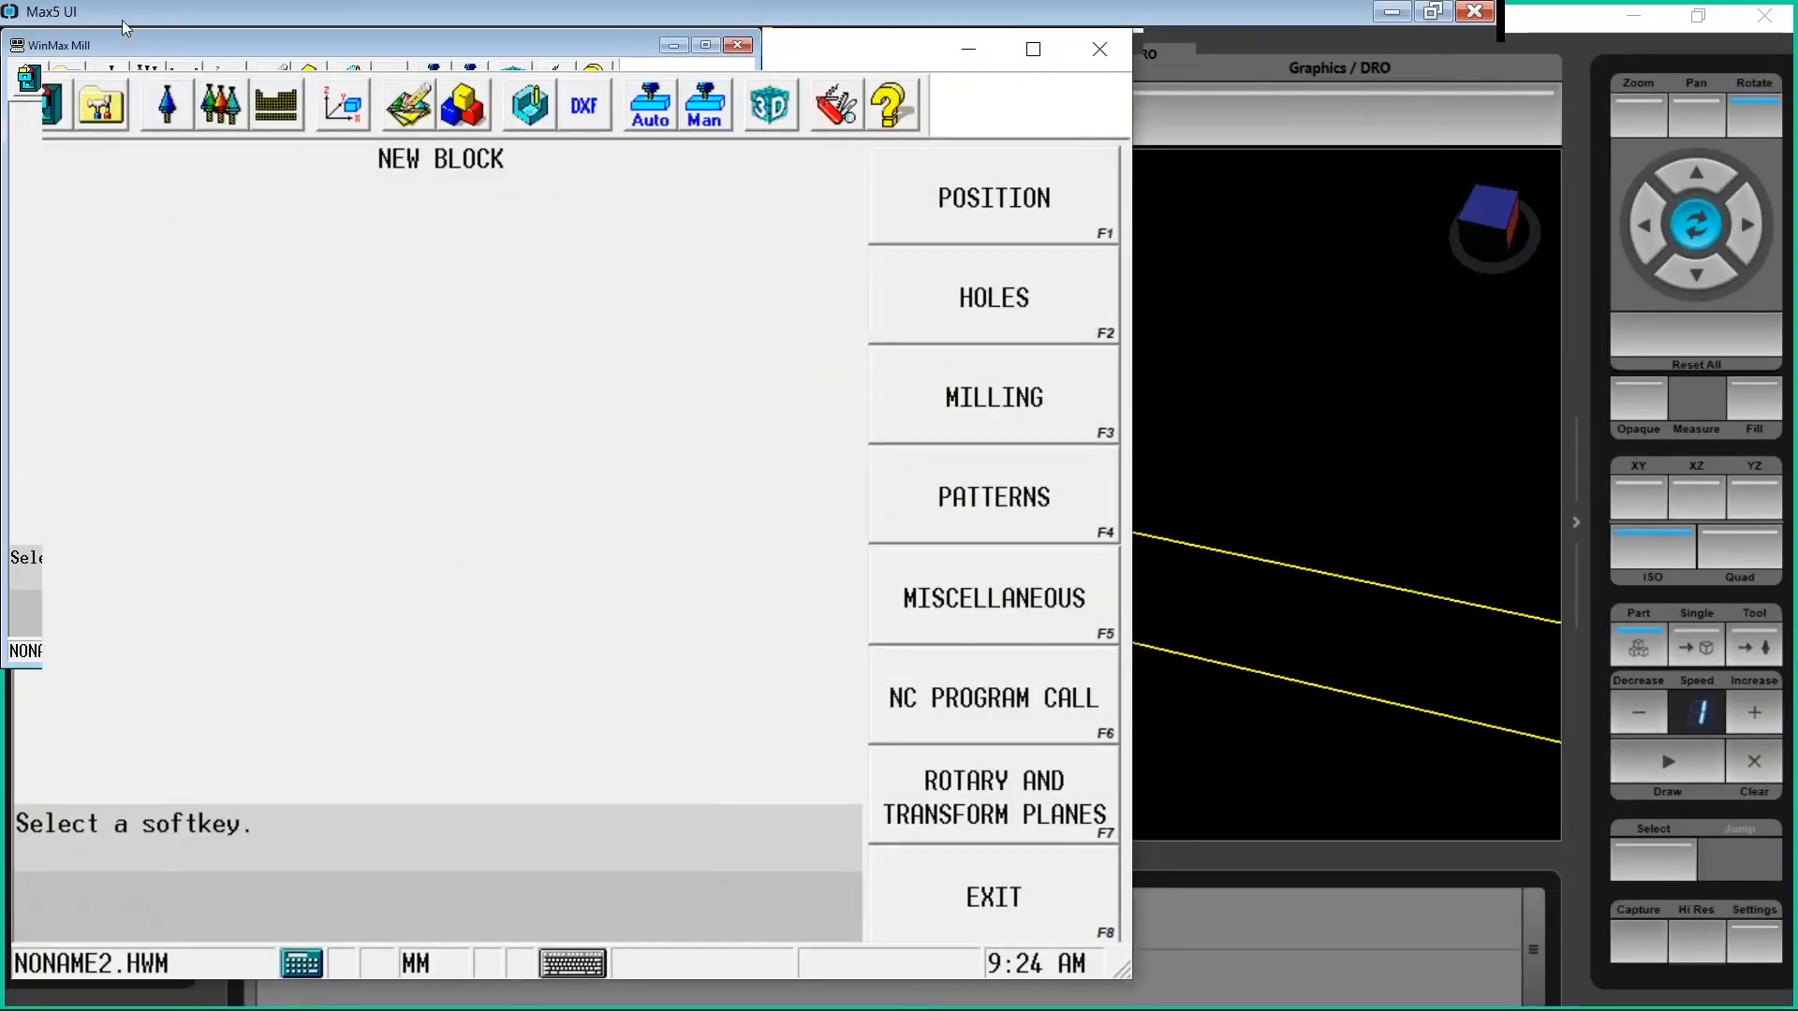
click(447, 117)
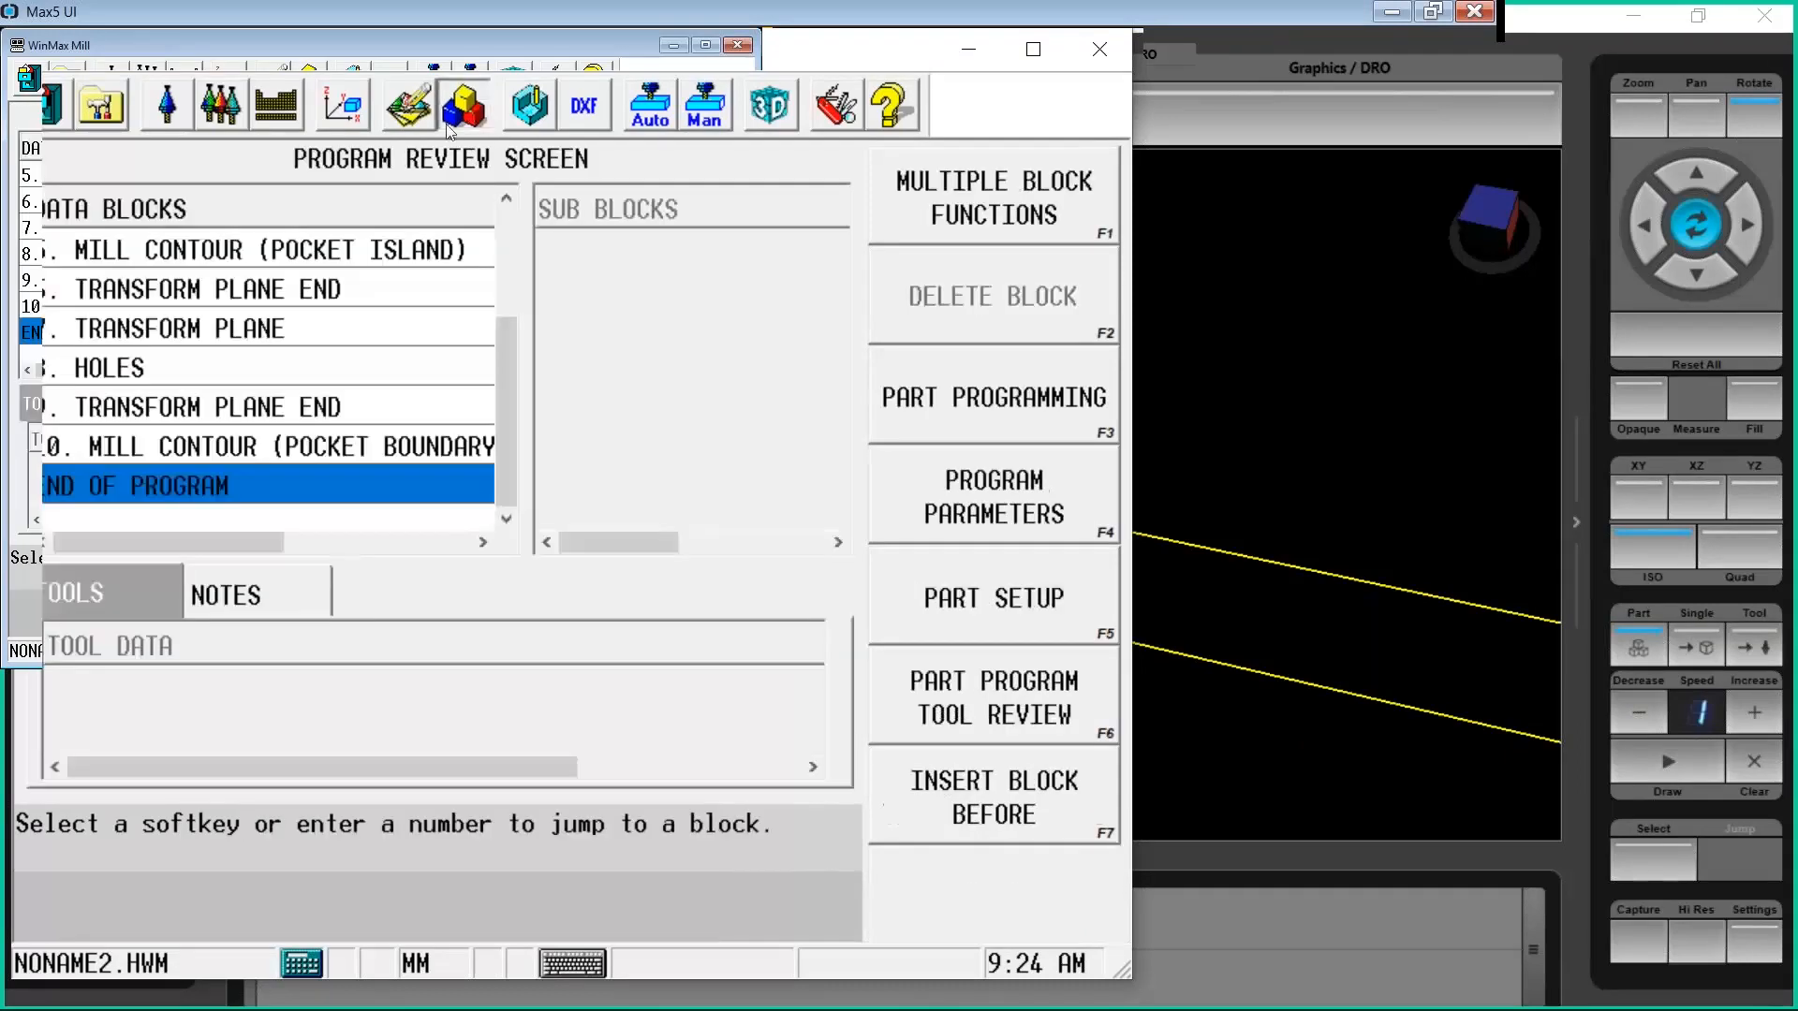
click(303, 451)
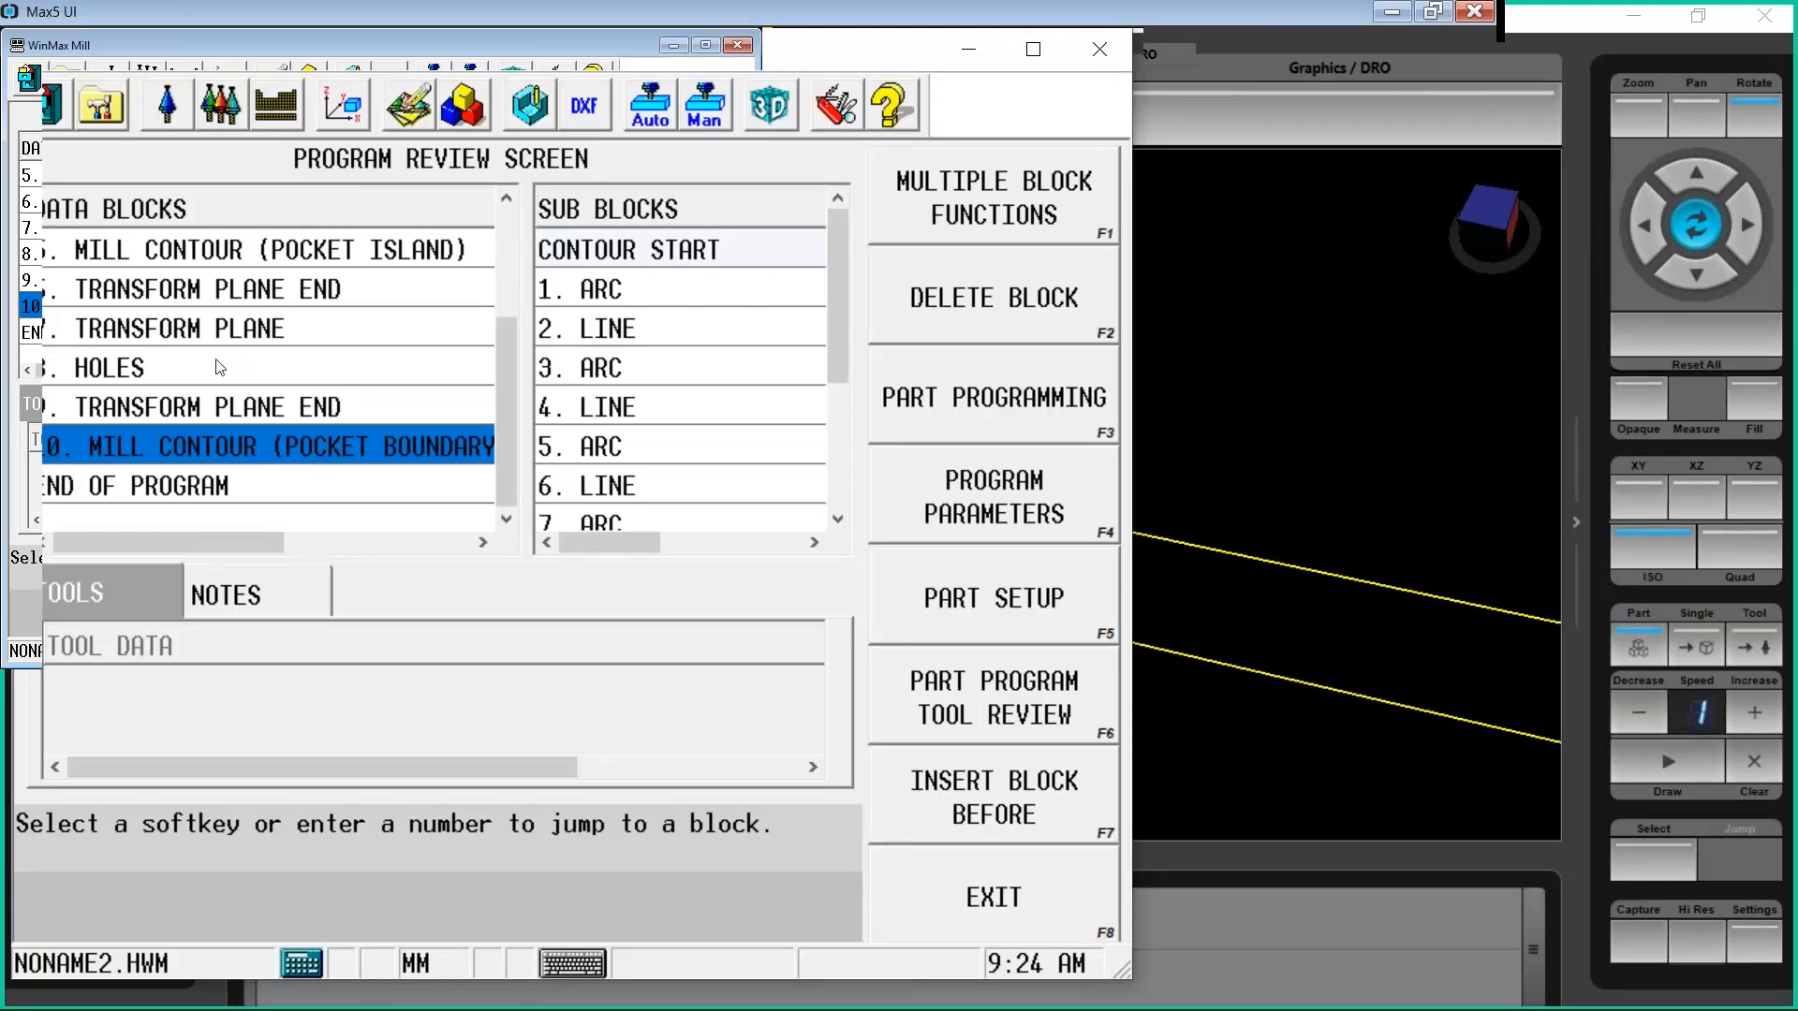
click(272, 330)
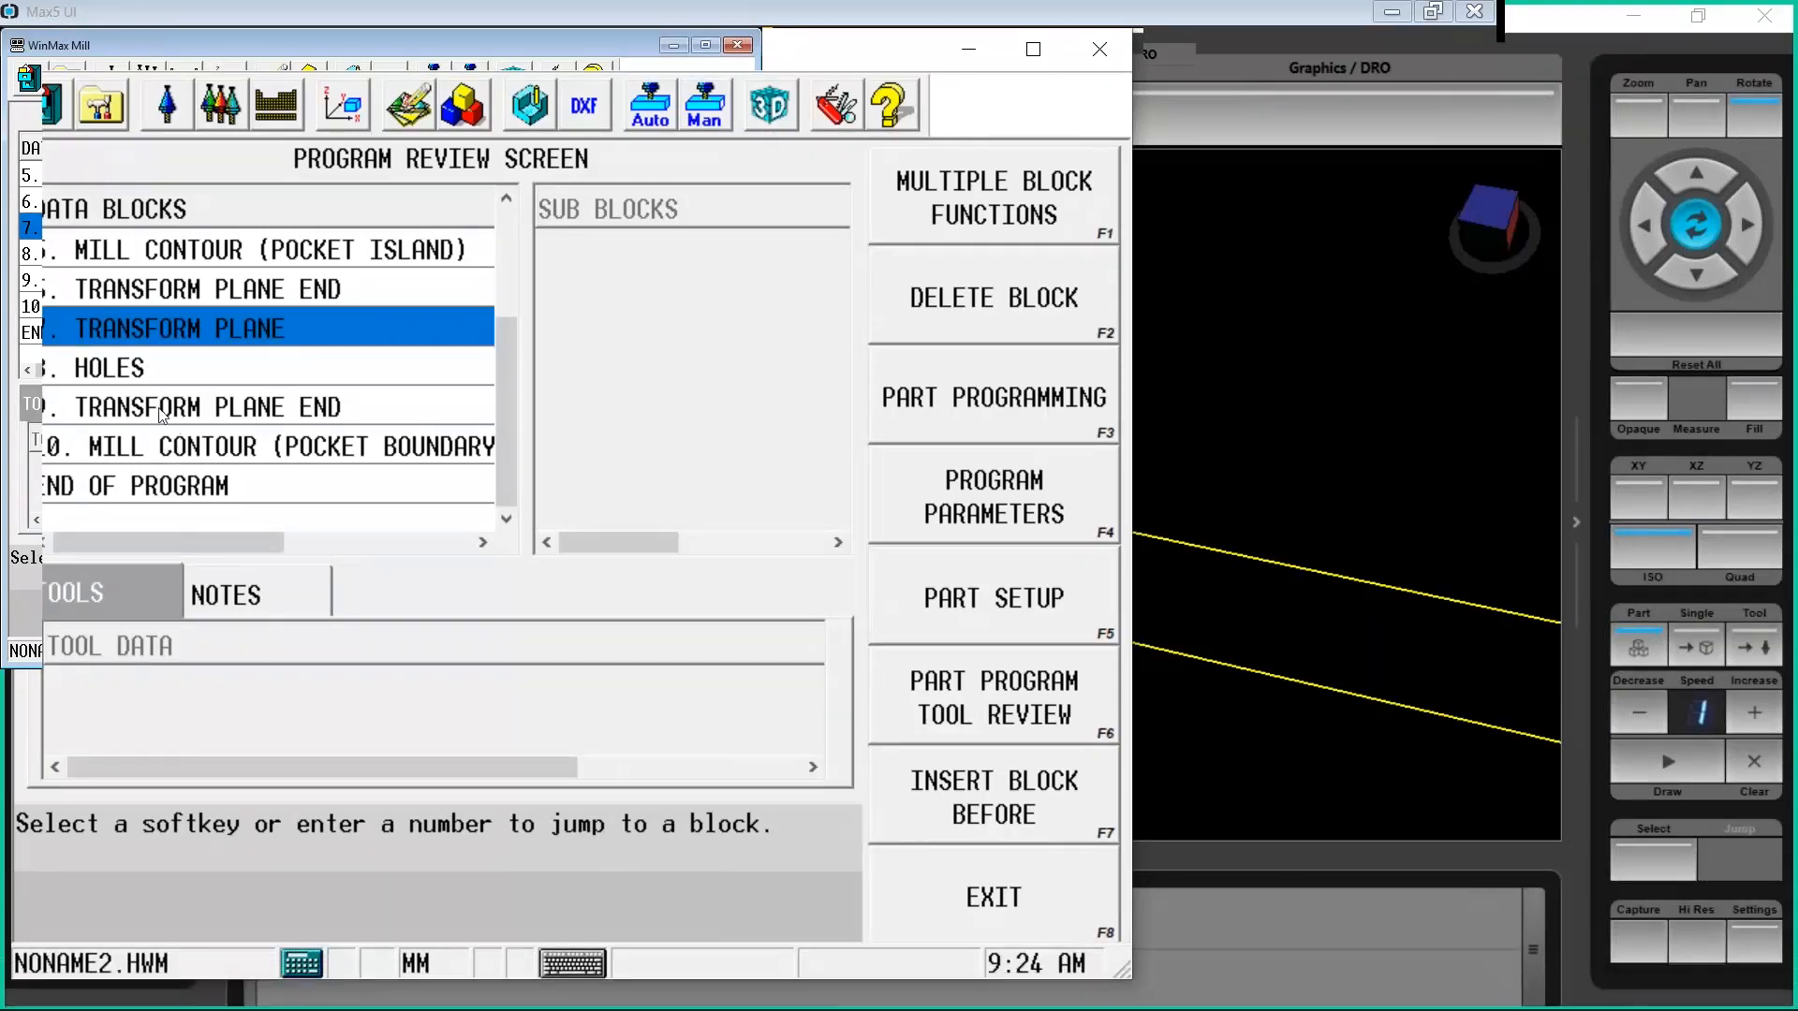
double_click(198, 444)
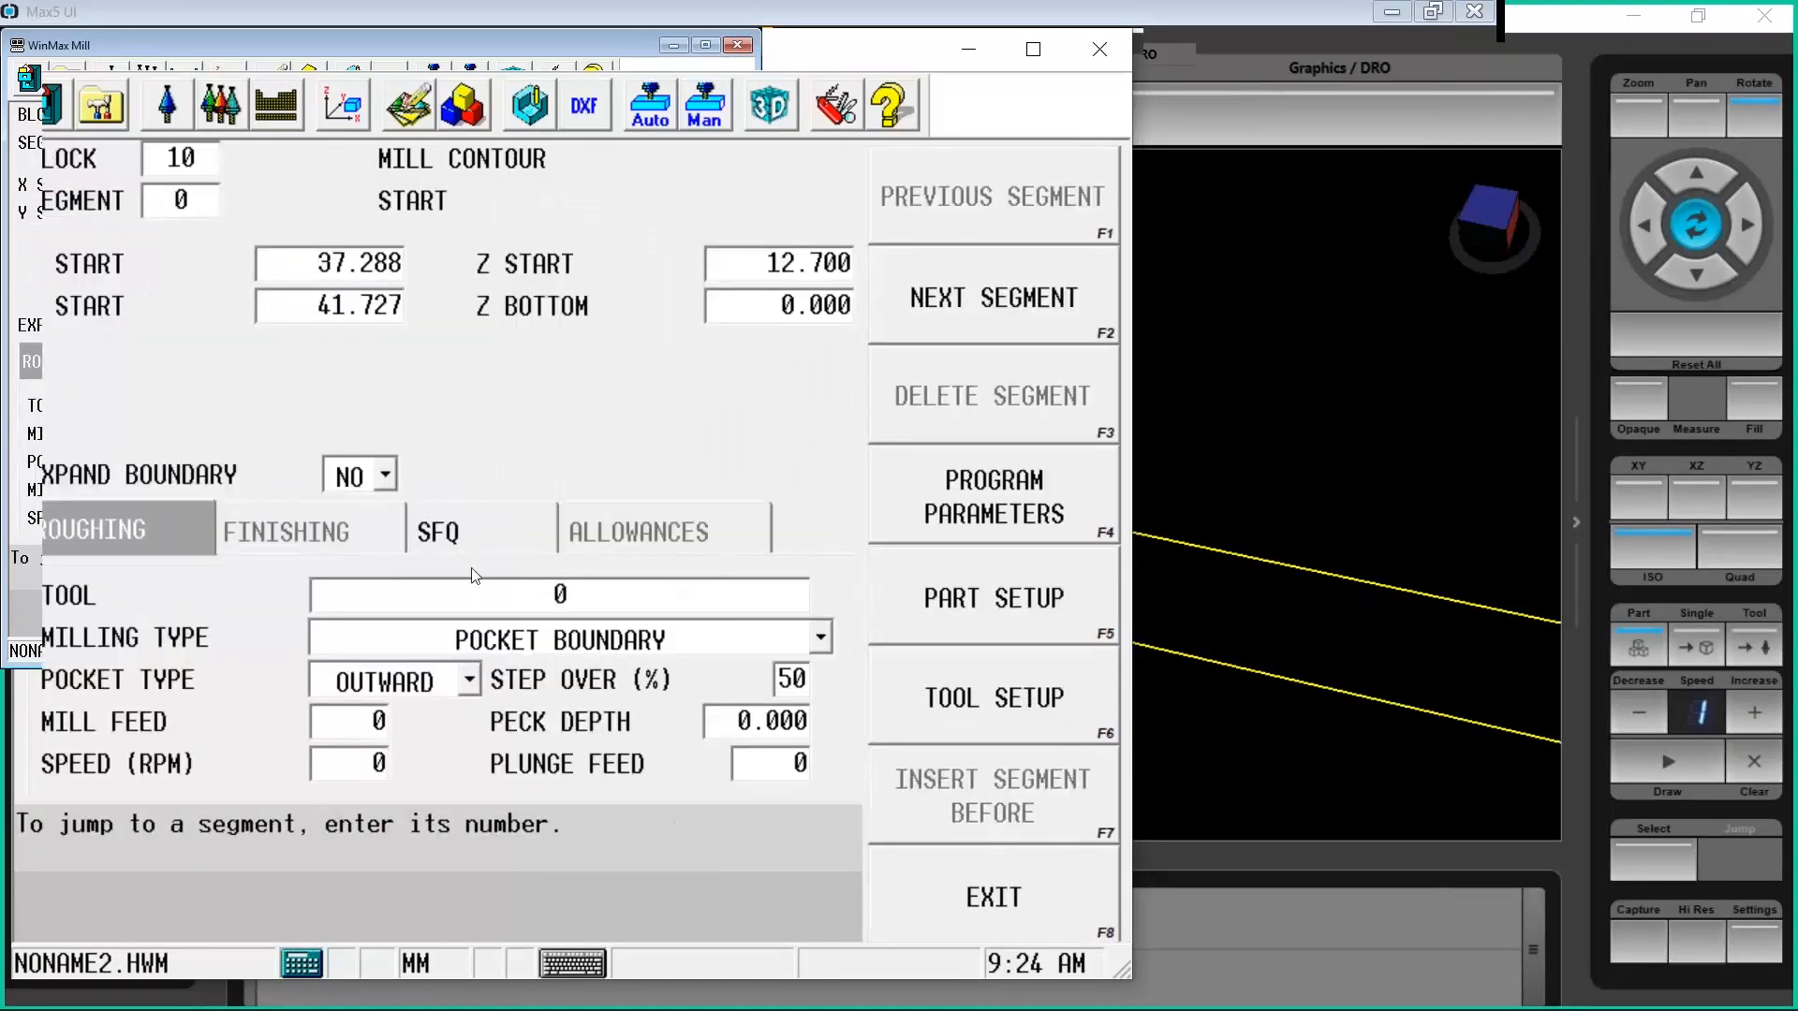
Assign tool 311, the 6.350 mm bull nose mill, to block 10's roughing from the tool list
click(489, 595)
key(F3)
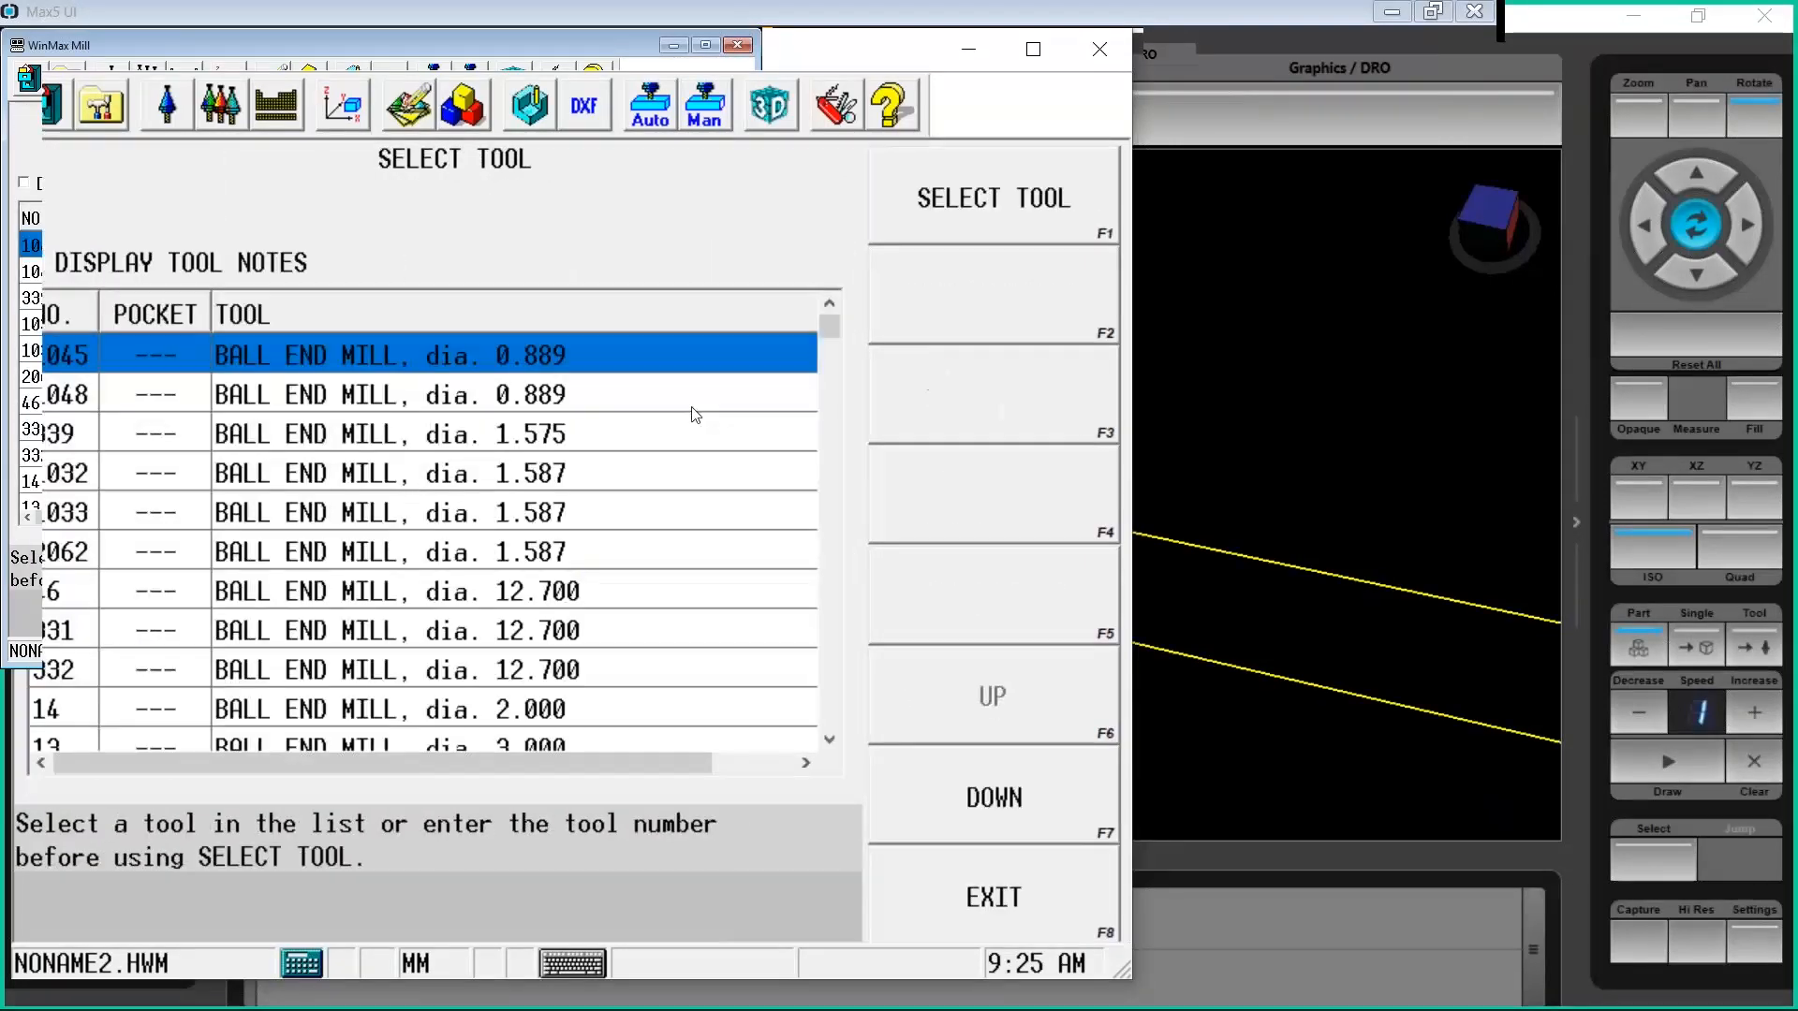
scroll(473, 440, down, 12)
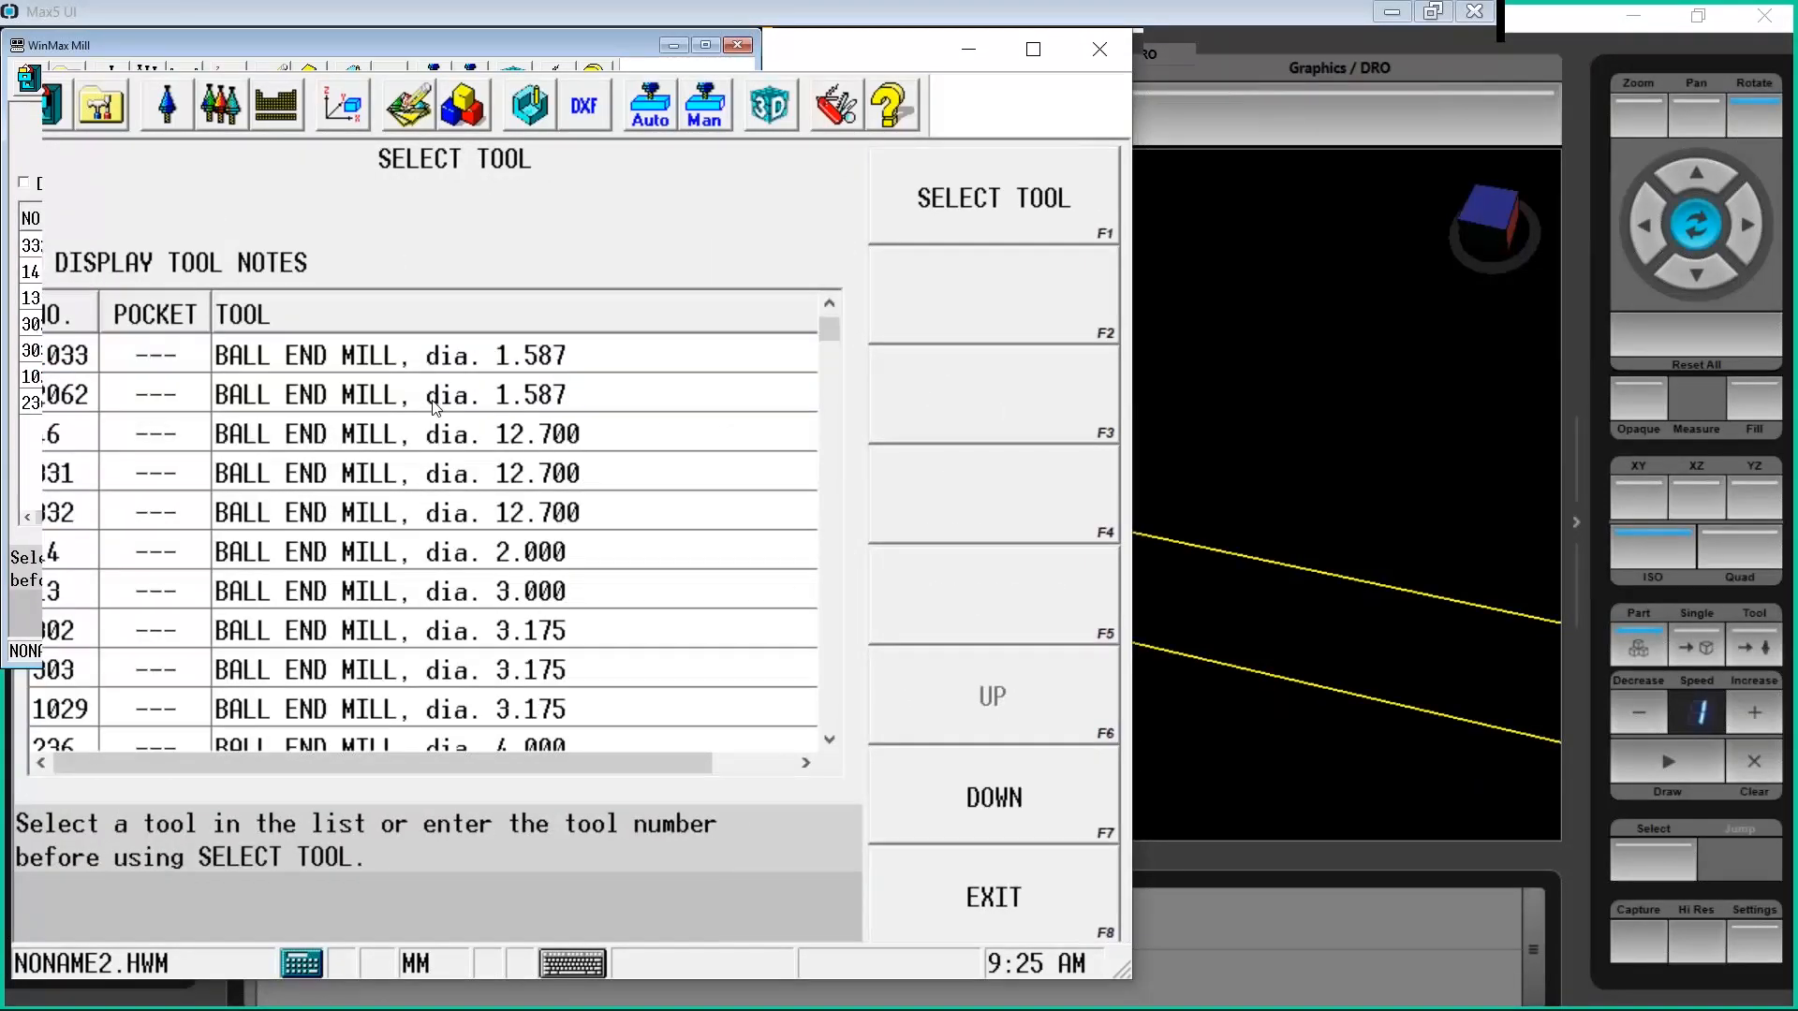
scroll(453, 506, up, 4)
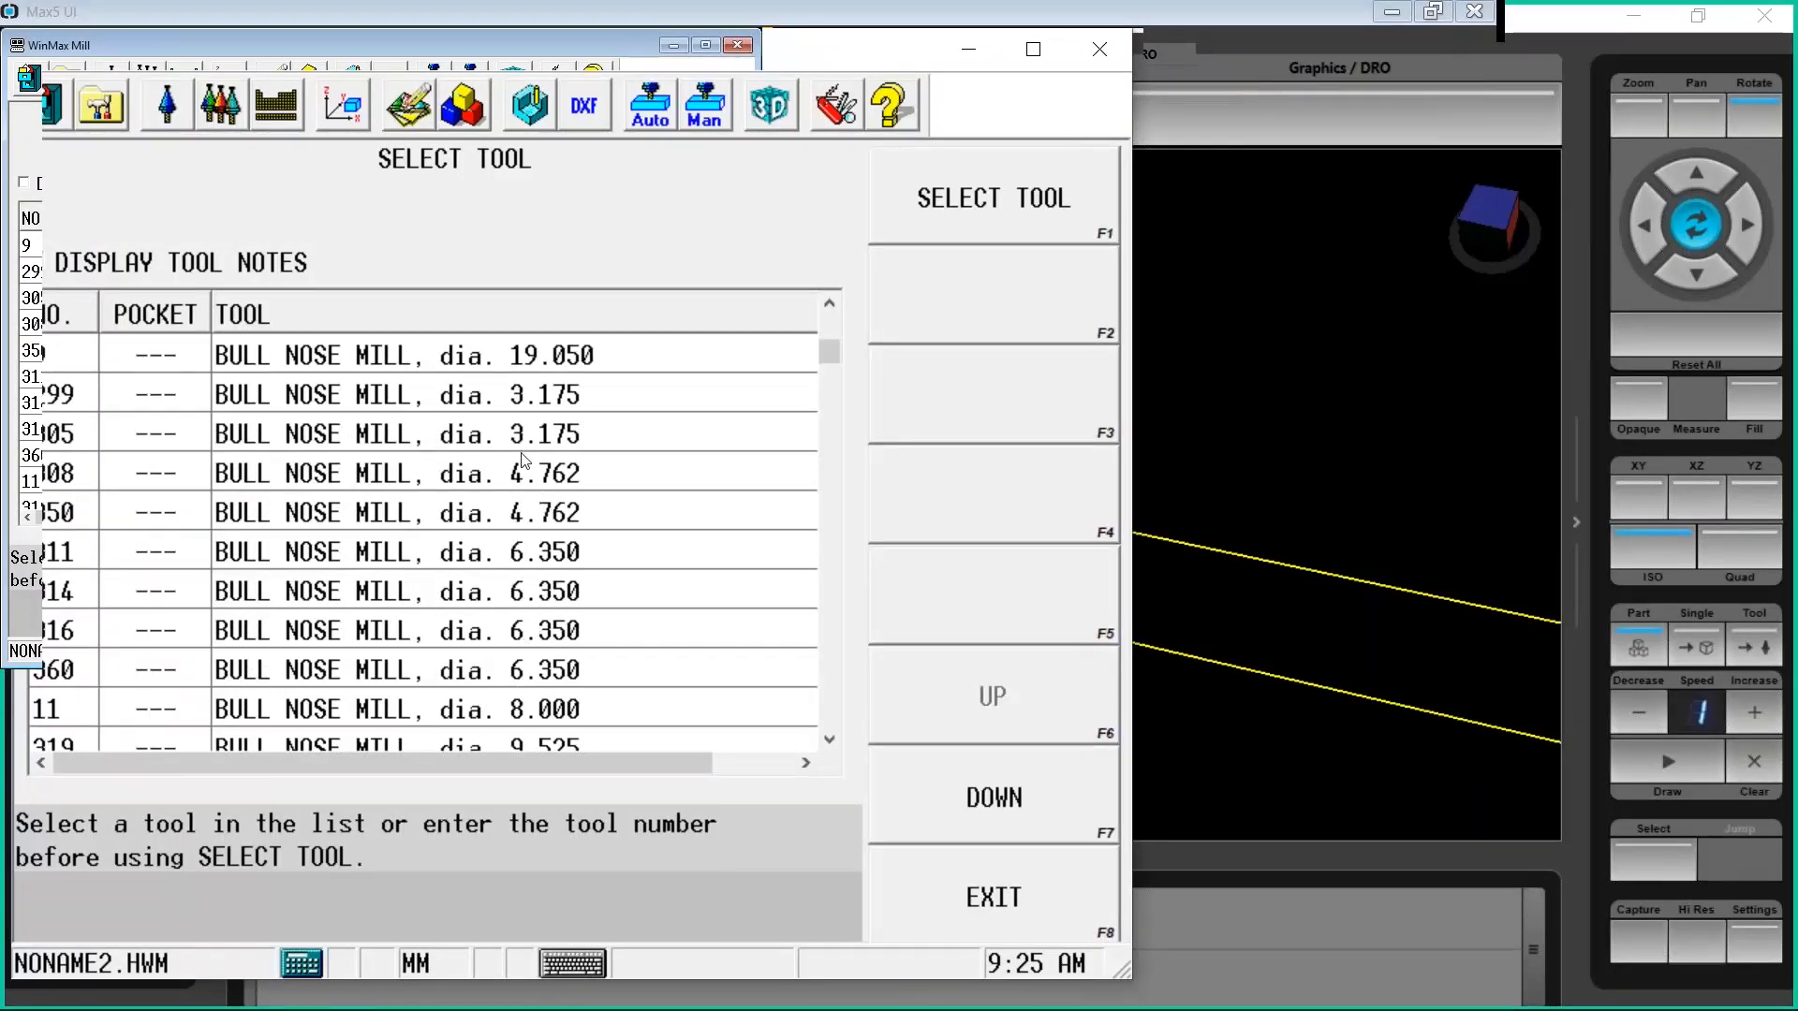
click(503, 550)
click(942, 211)
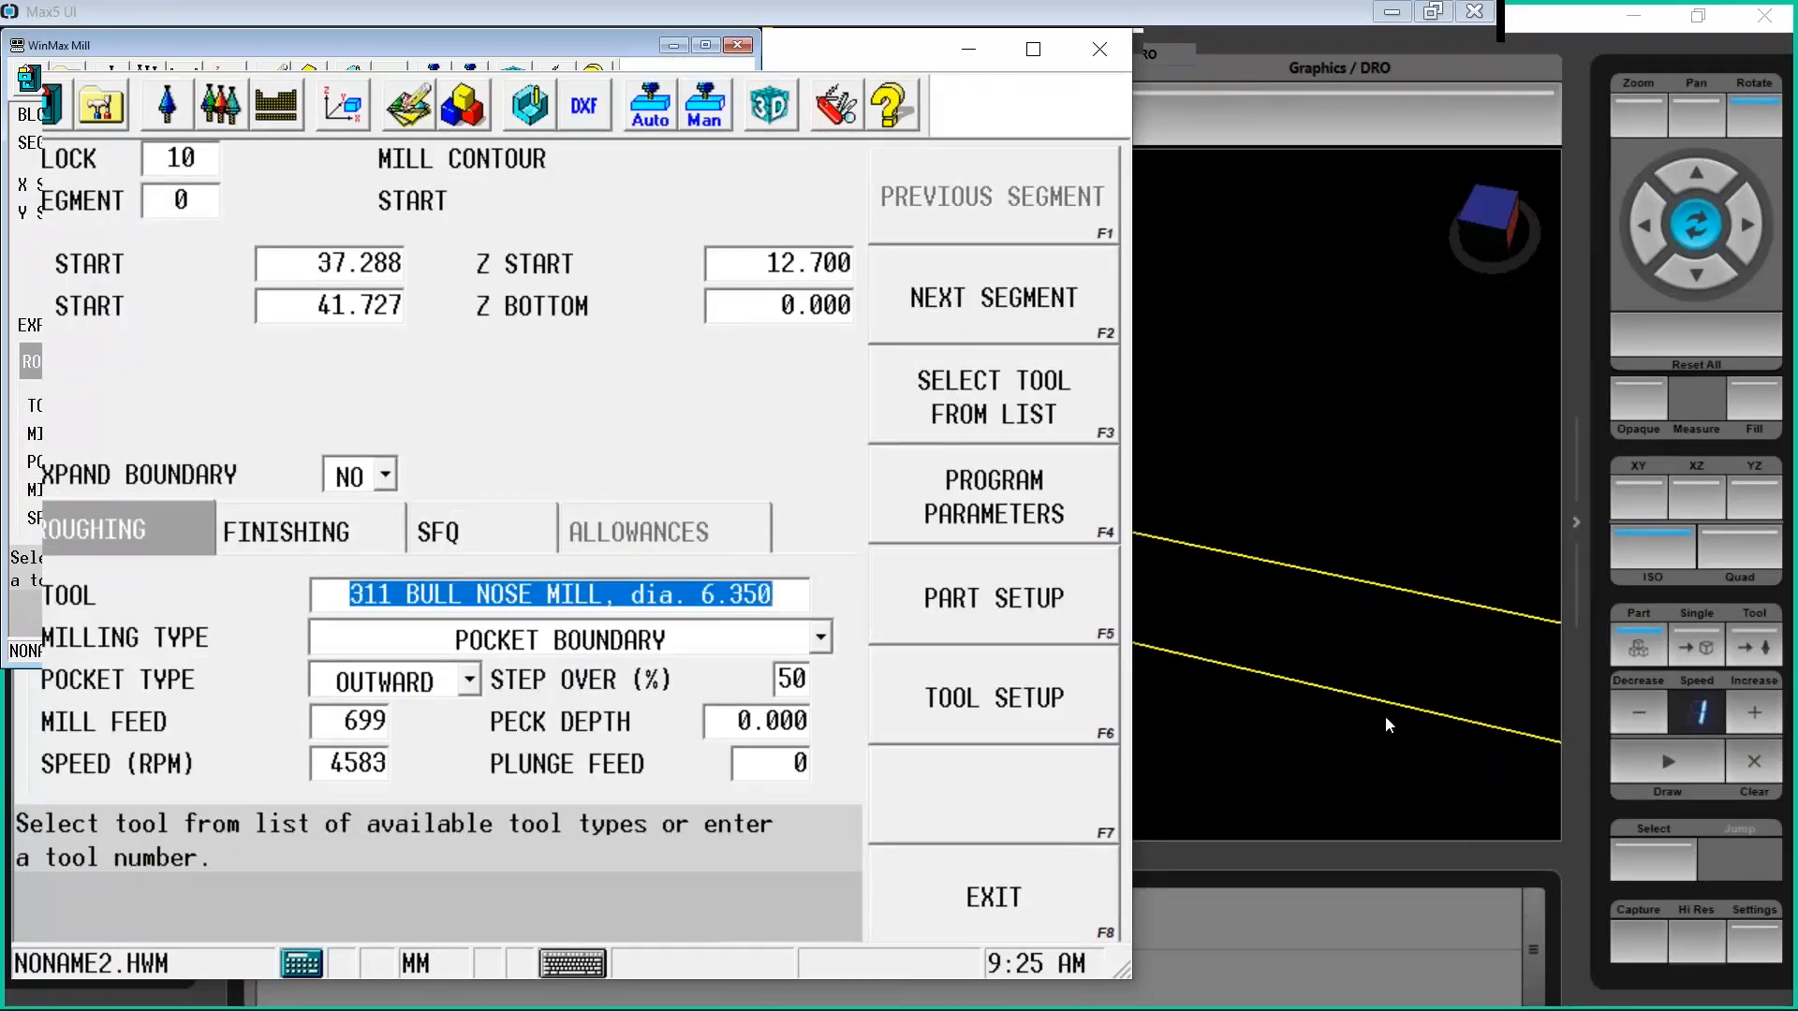
Switch to Max5 UI, draw the full program's toolpath at speed 3 and examine the tool moves between the cube's faces
click(1523, 746)
click(1686, 762)
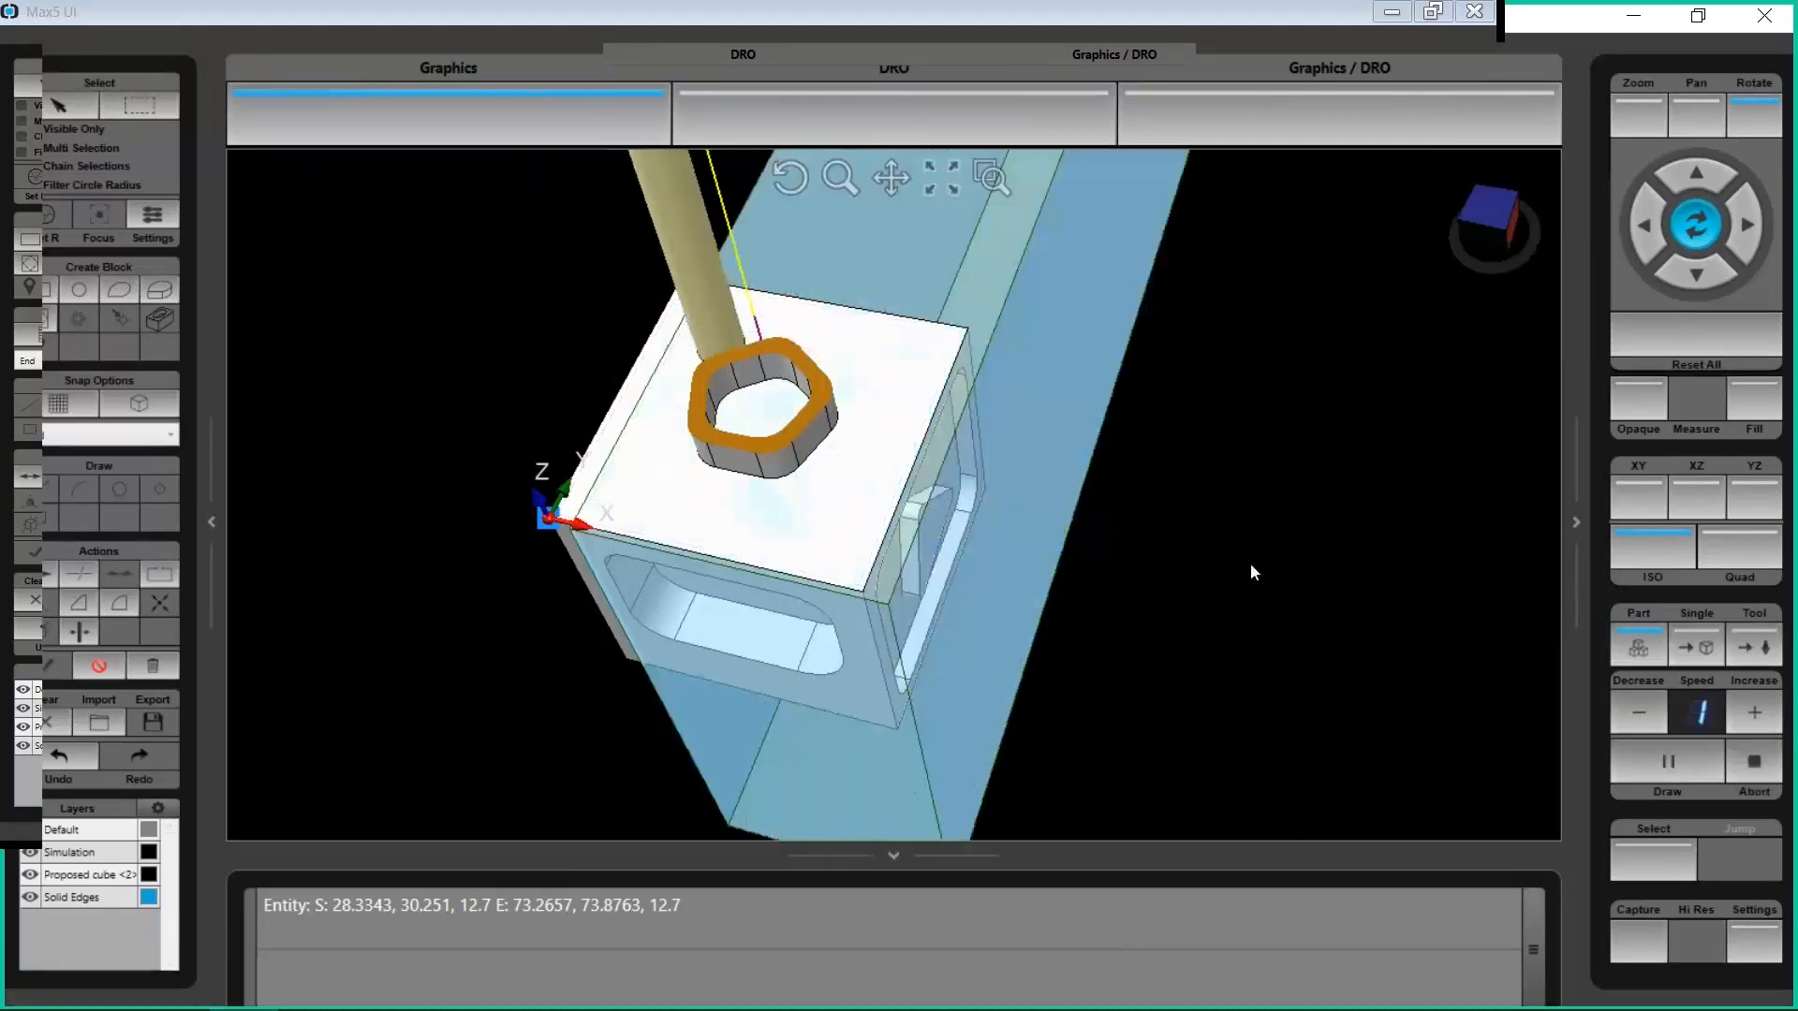
scroll(1080, 506, down, 3)
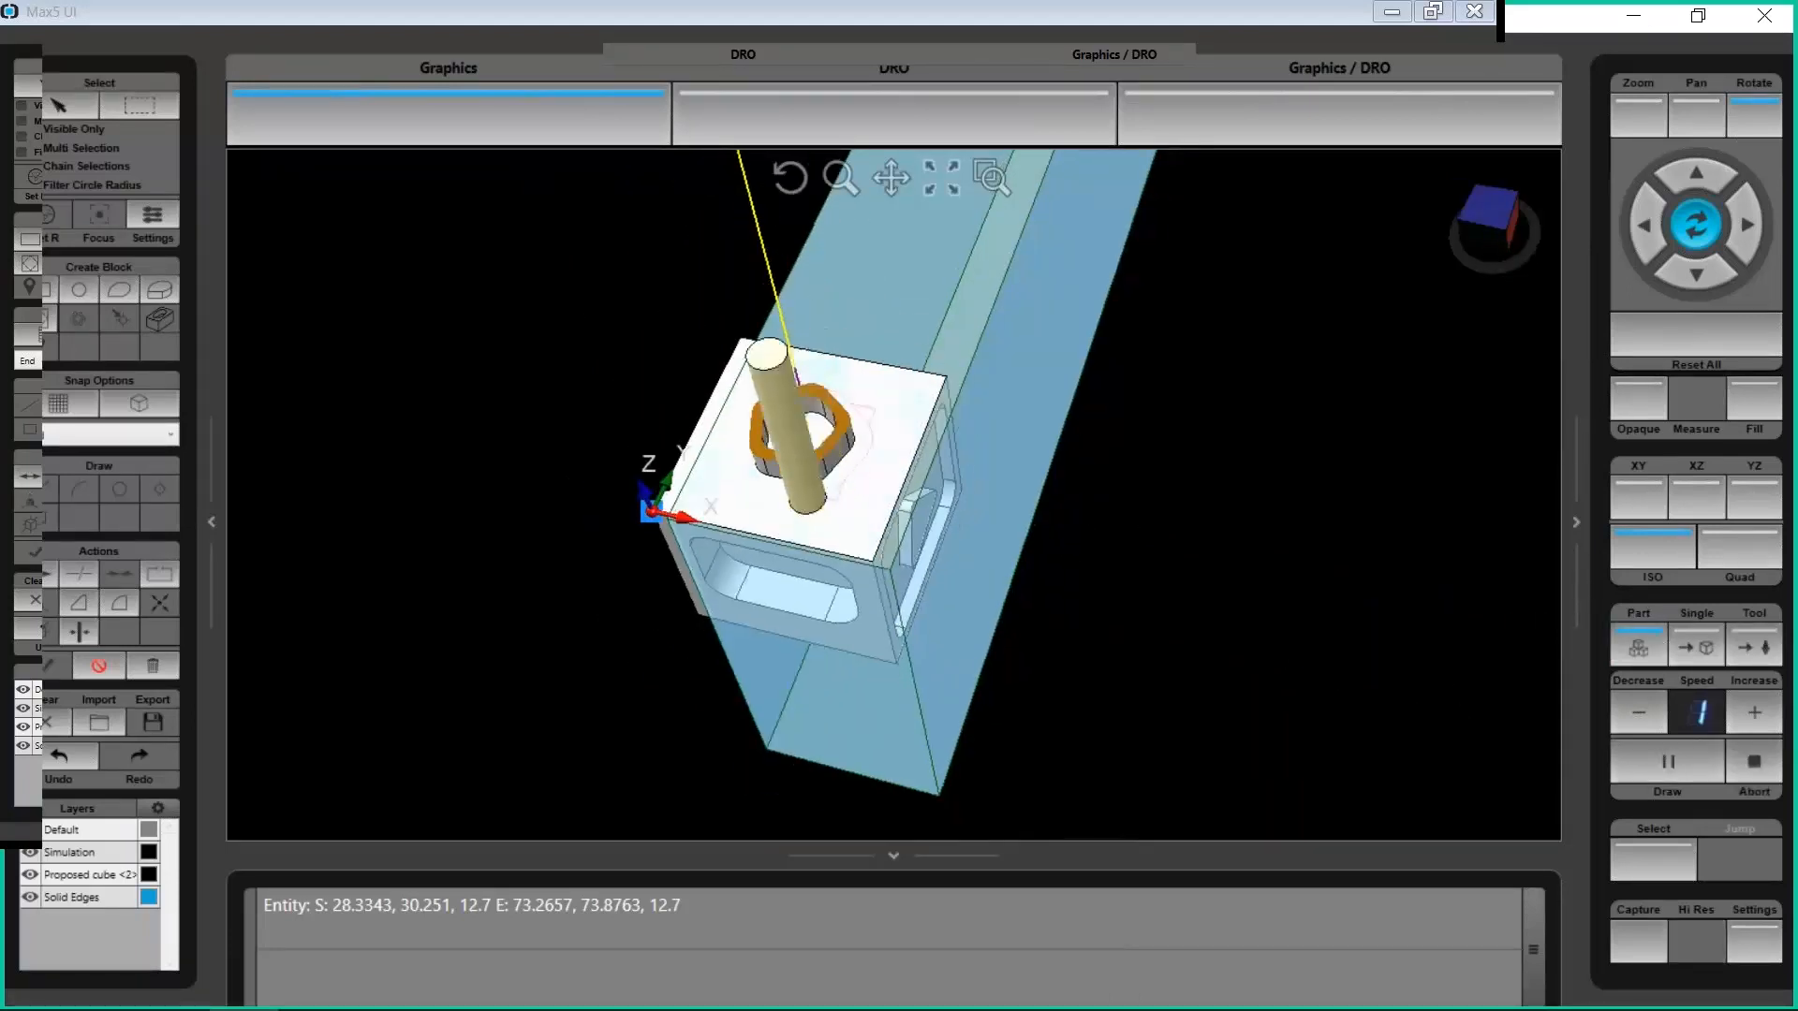
scroll(1079, 502, down, 4)
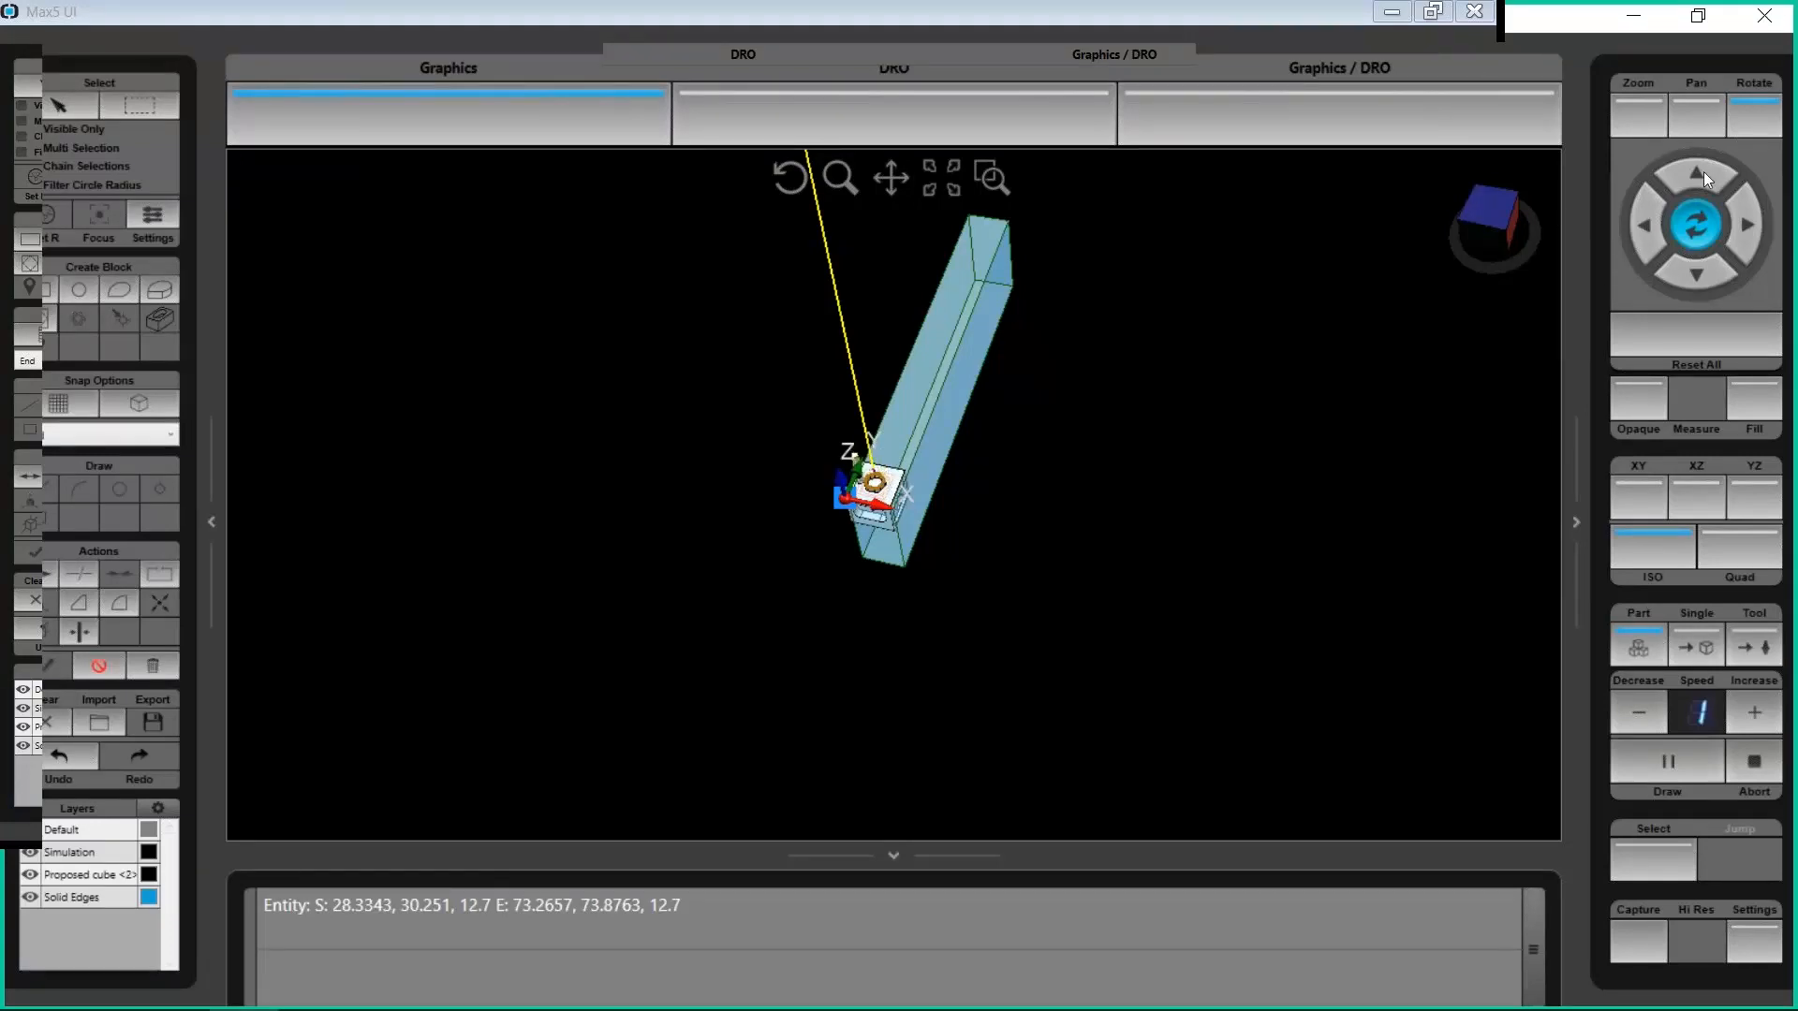
click(1737, 131)
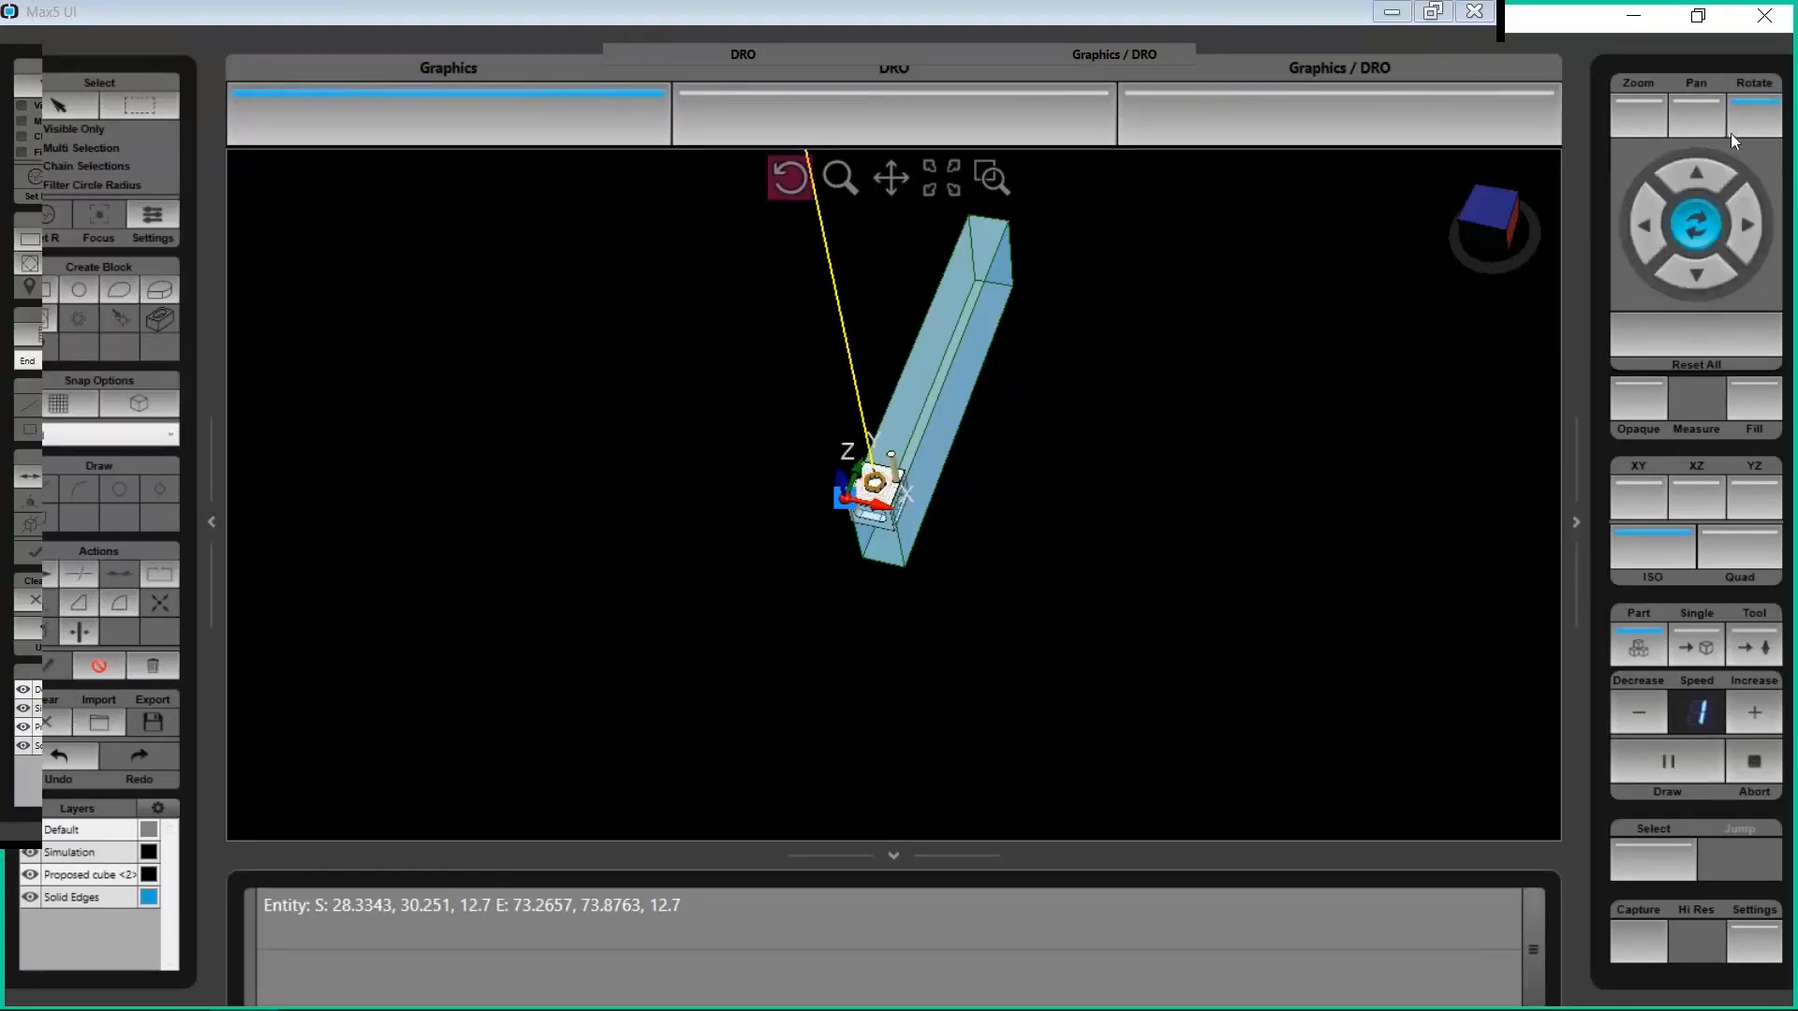
drag(762, 579, 543, 491)
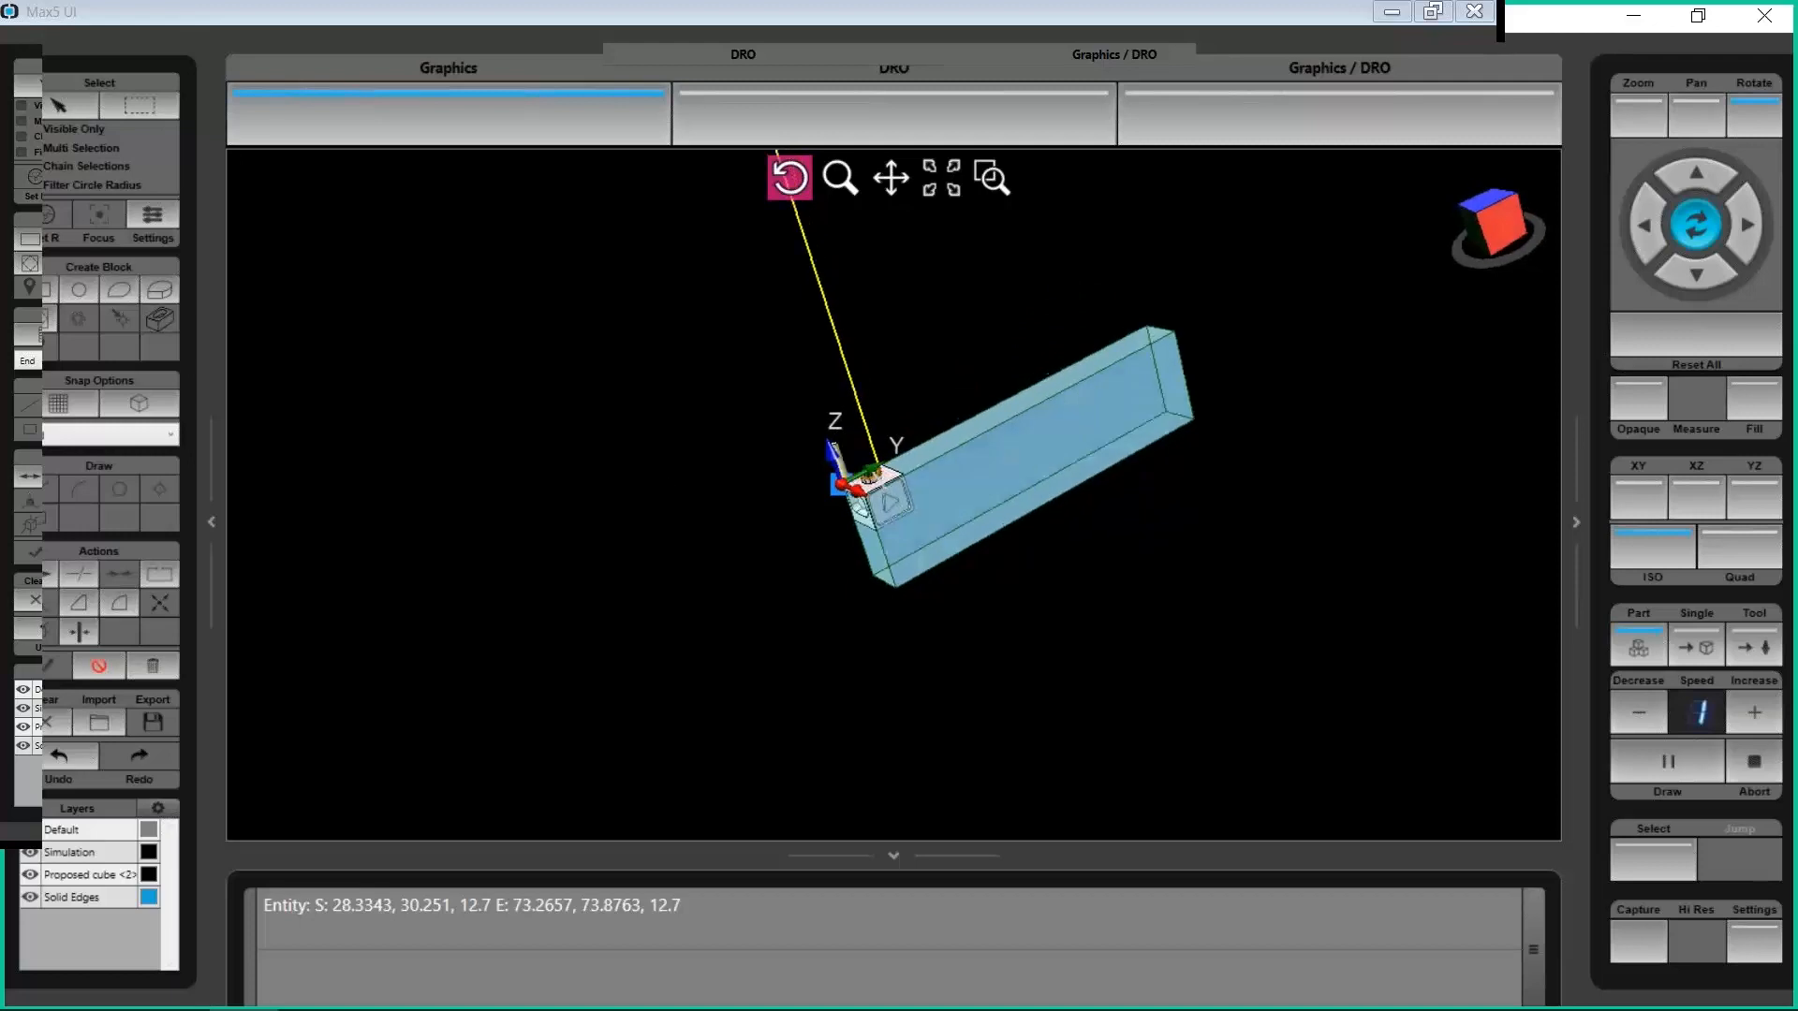
click(1747, 716)
click(1755, 712)
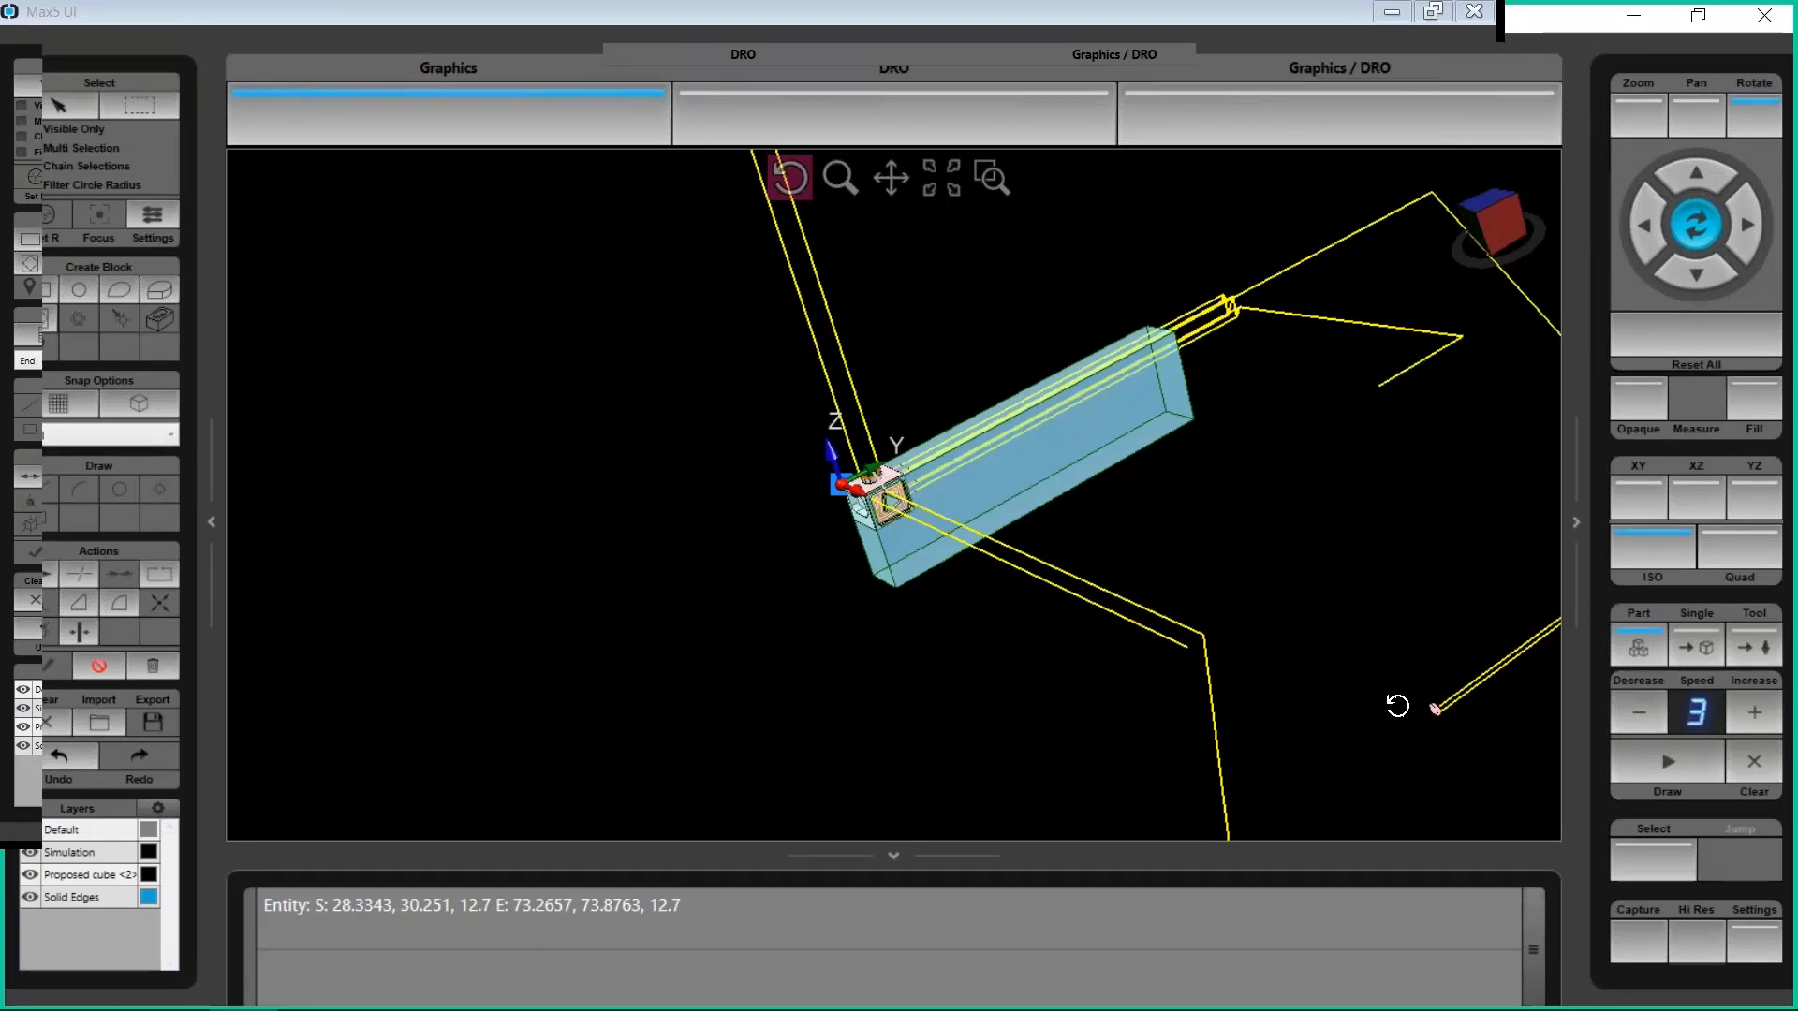
click(1397, 706)
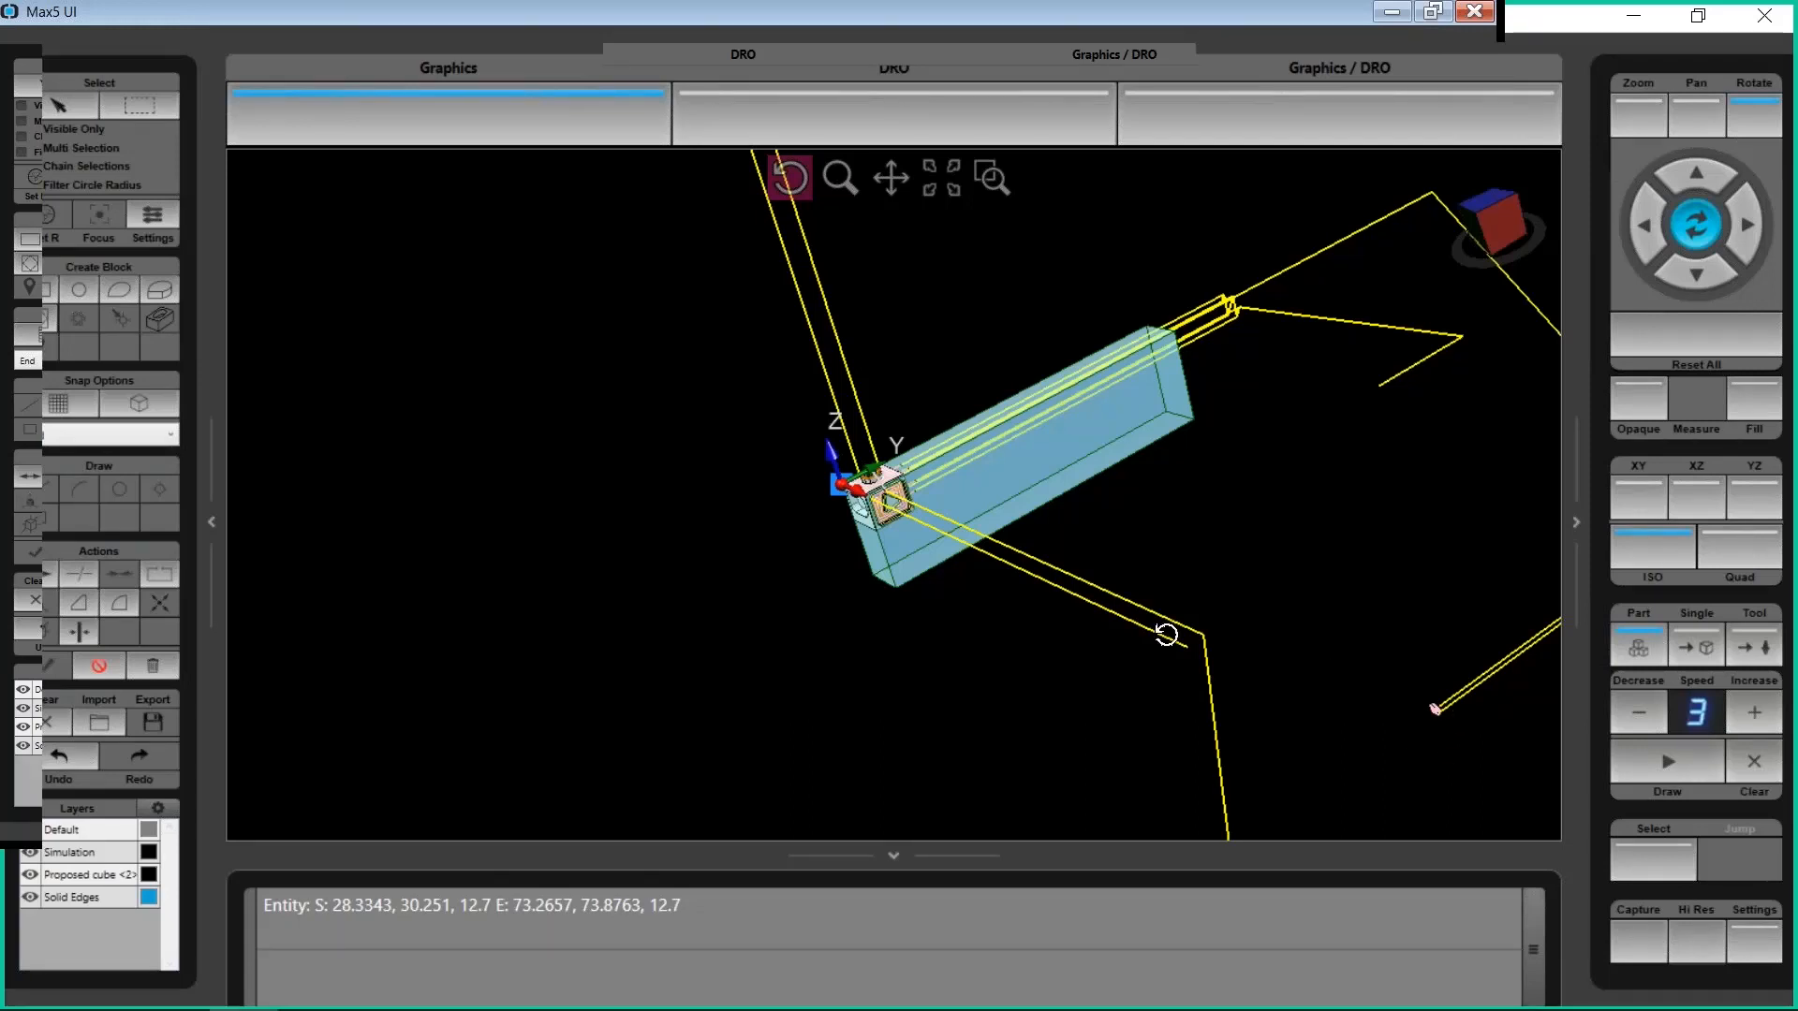
Switch to WinMax Mill and insert a Transform Plane block before the final pocket-boundary mill contour, keeping its default angle orientation
mouse_move(914, 1010)
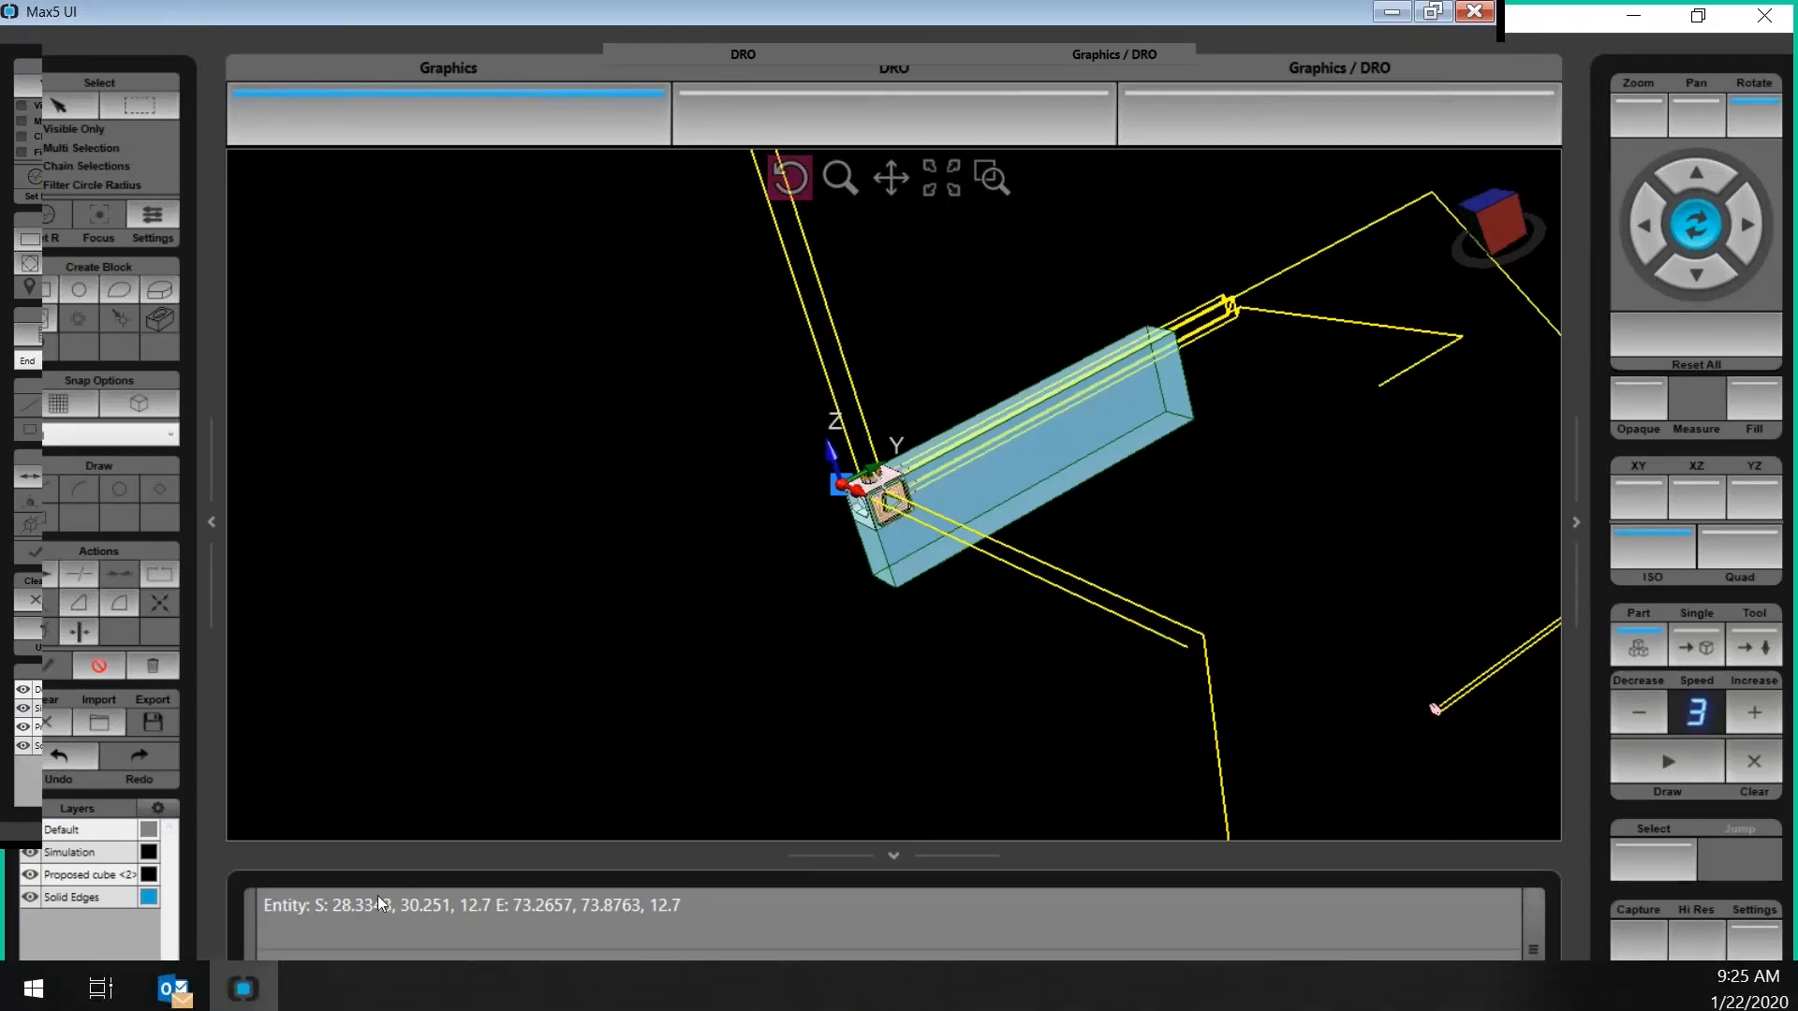
key(alt+Tab)
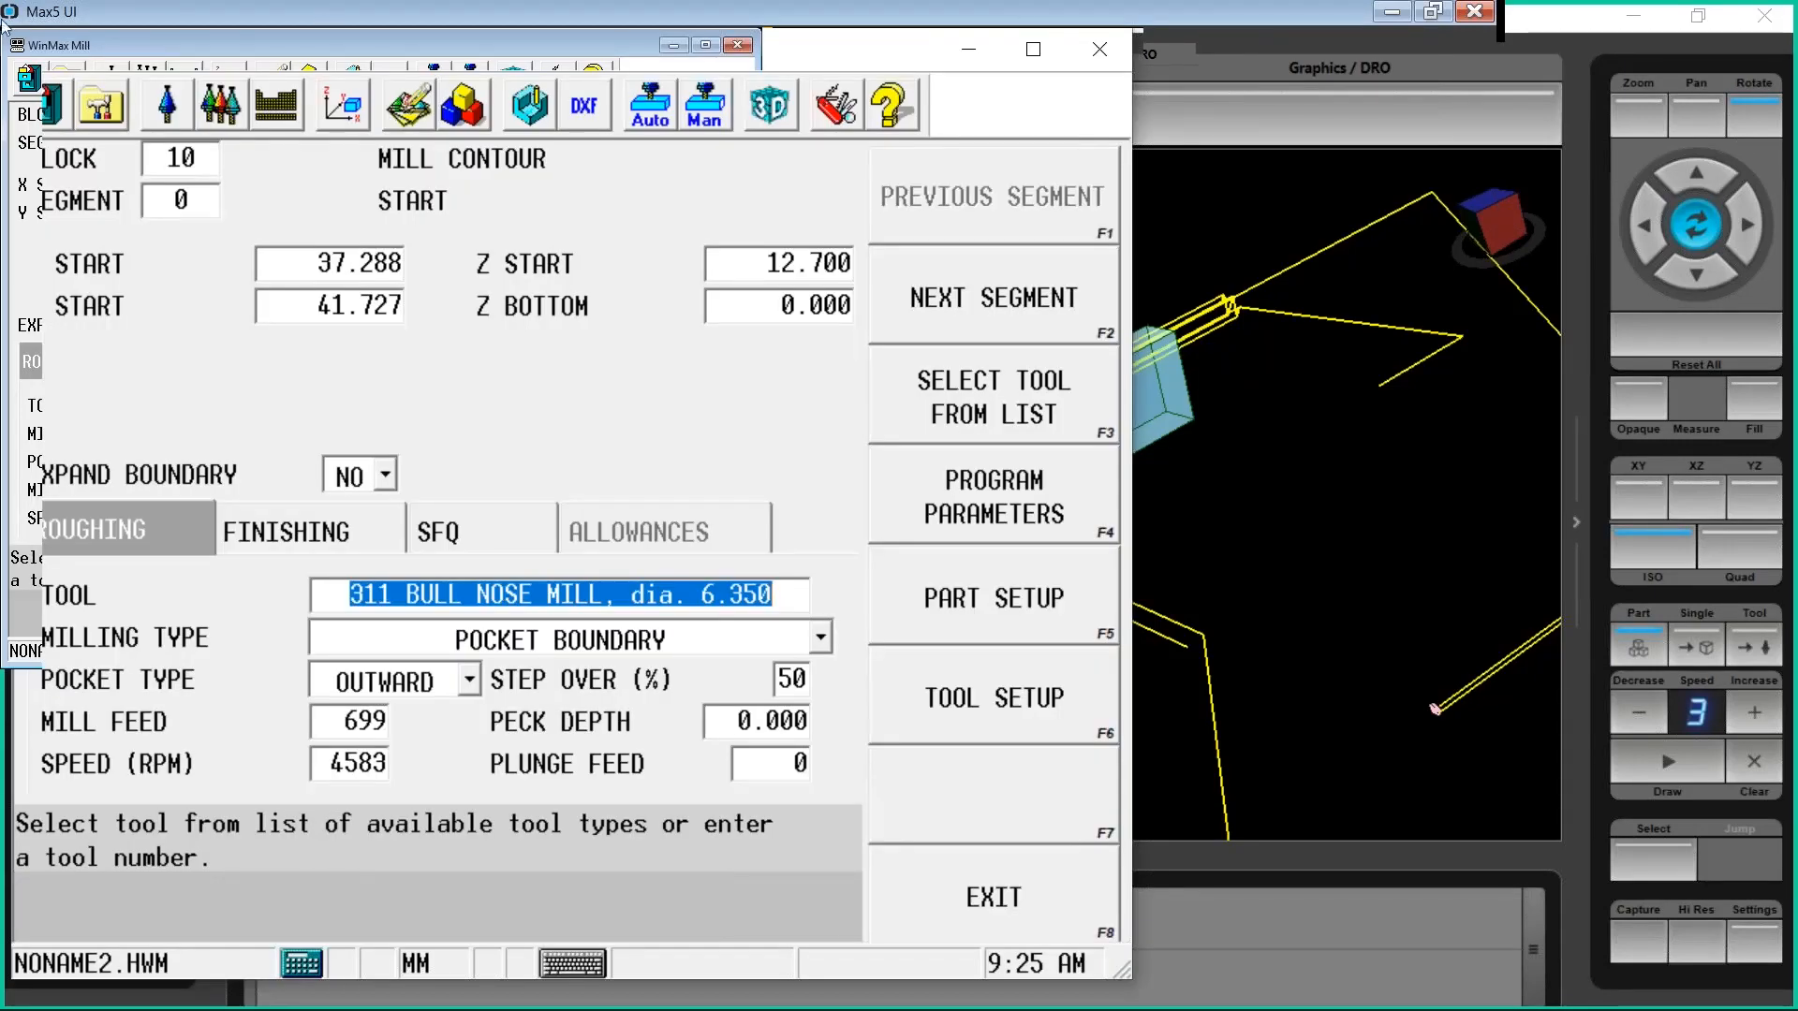
click(459, 103)
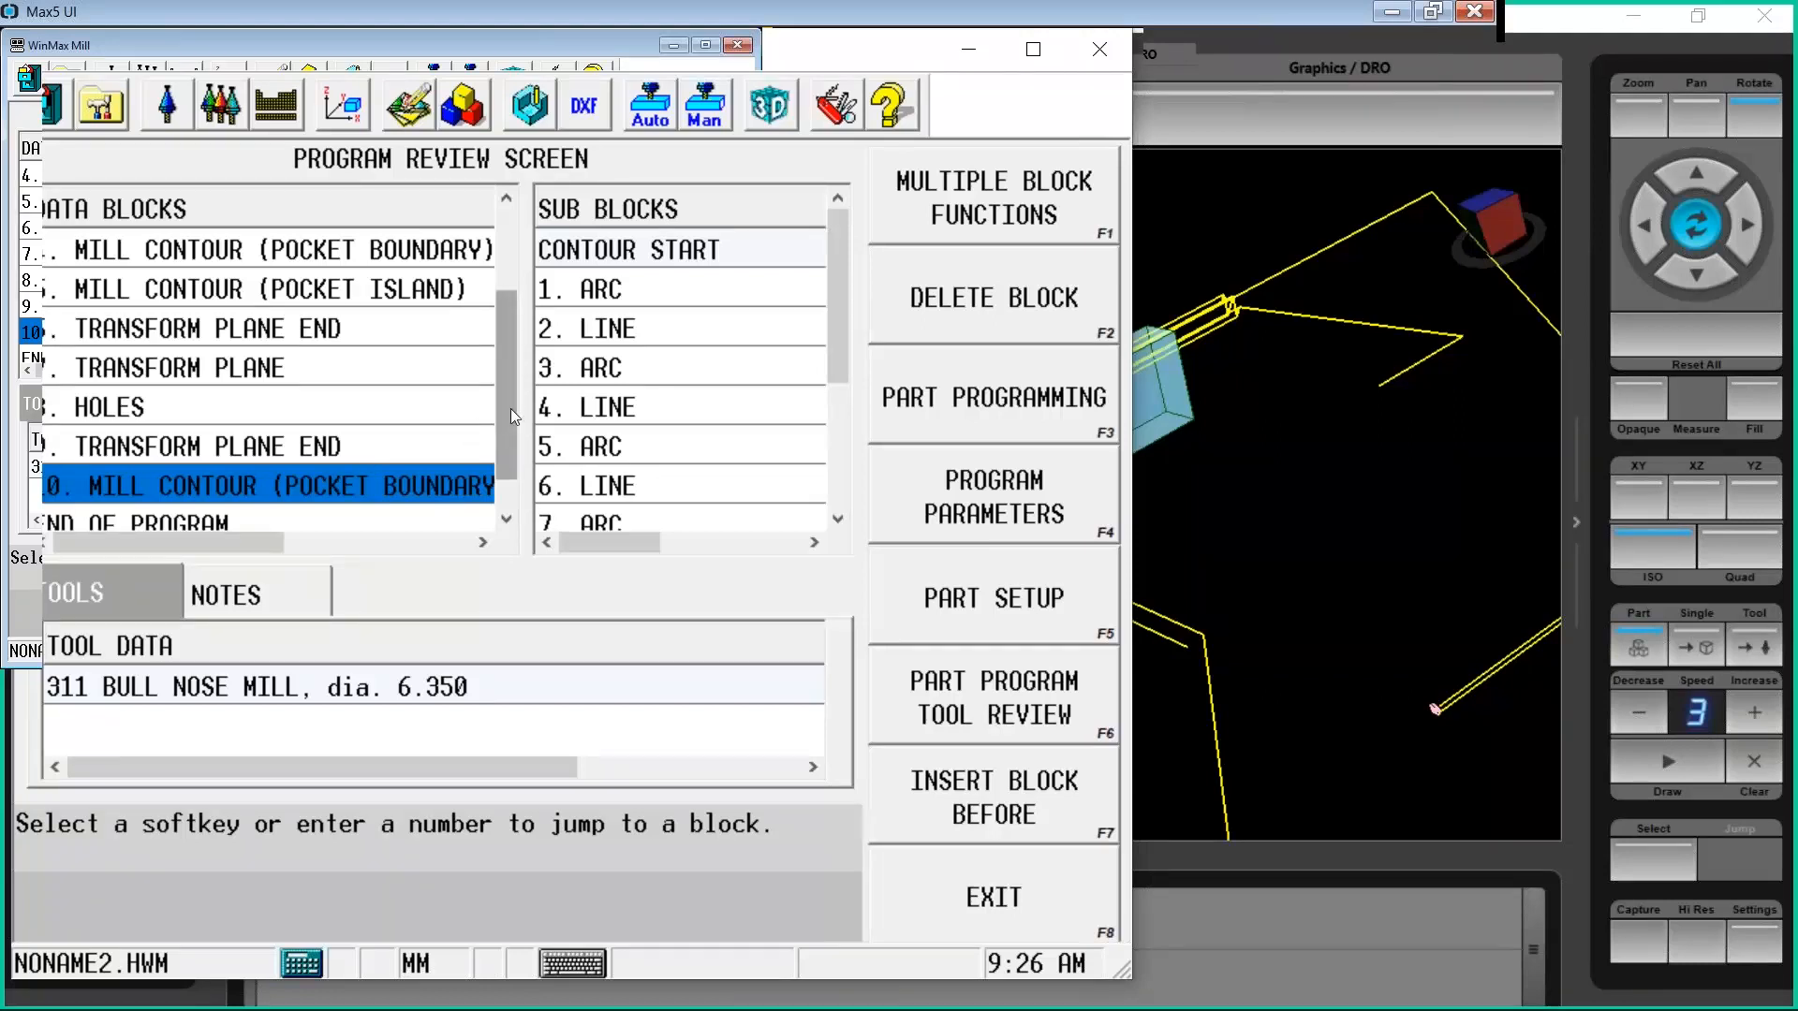
drag(510, 409, 509, 326)
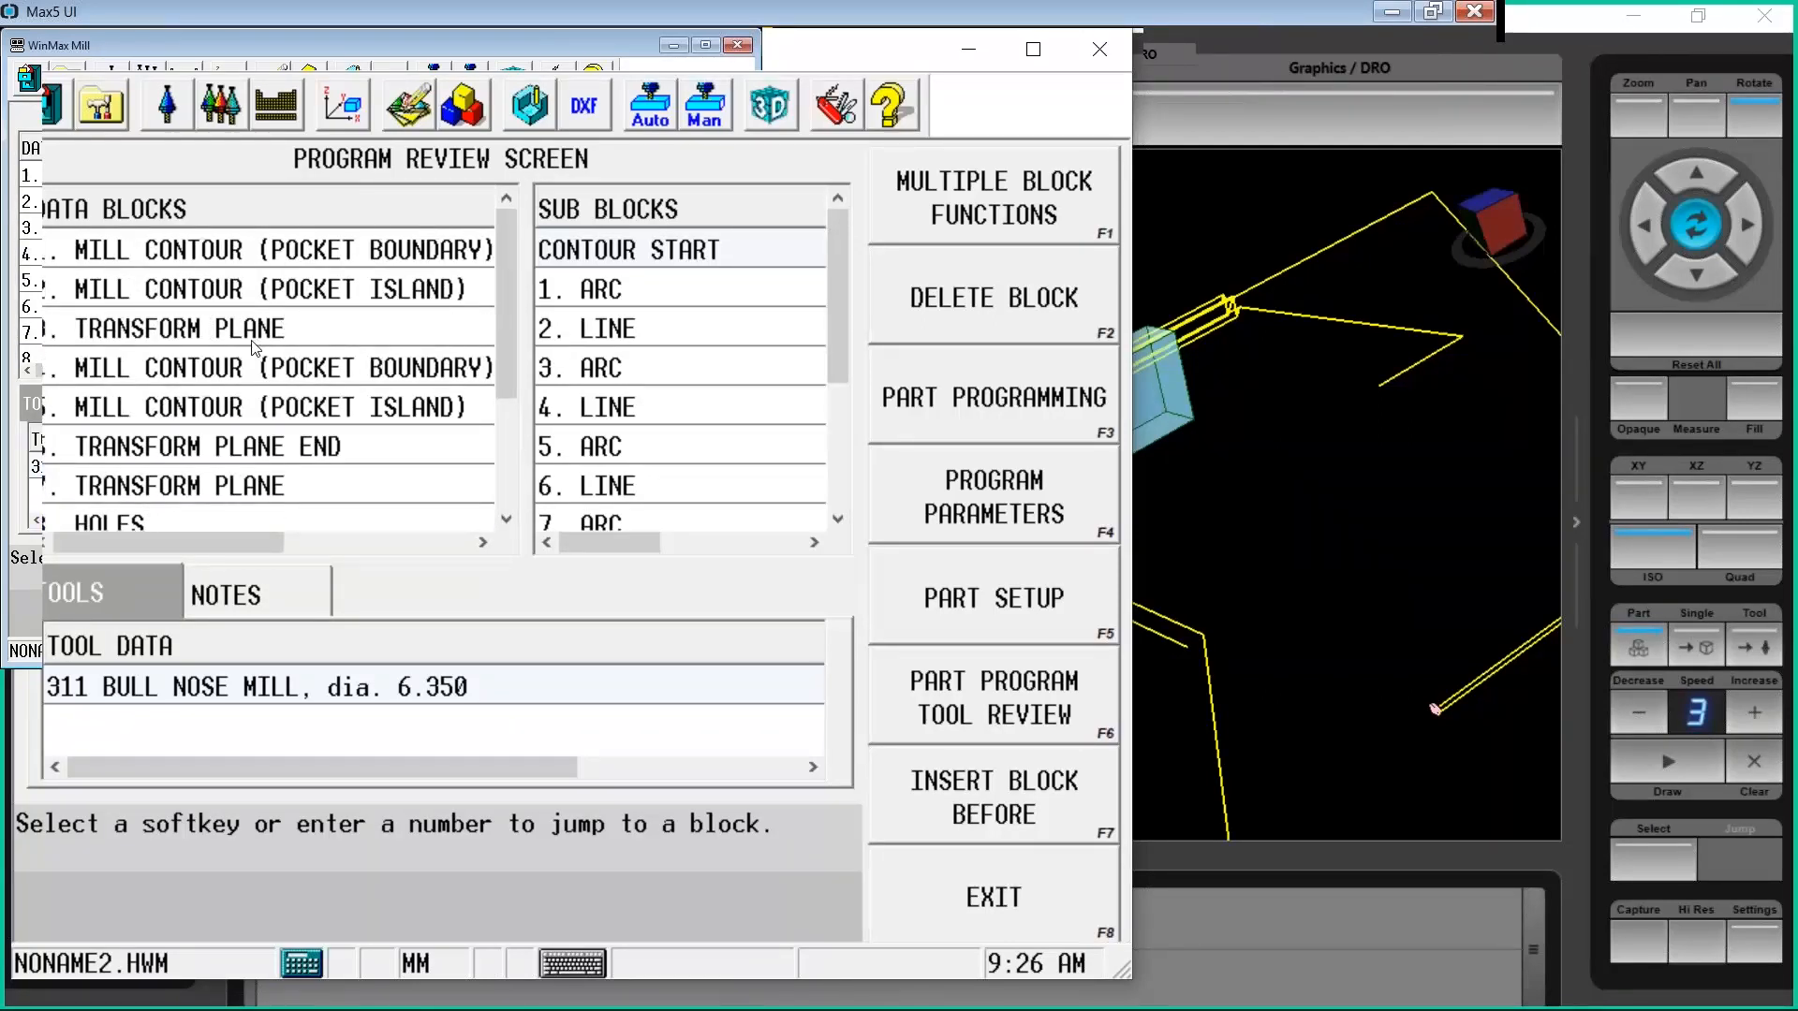
scroll(270, 335, down, 2)
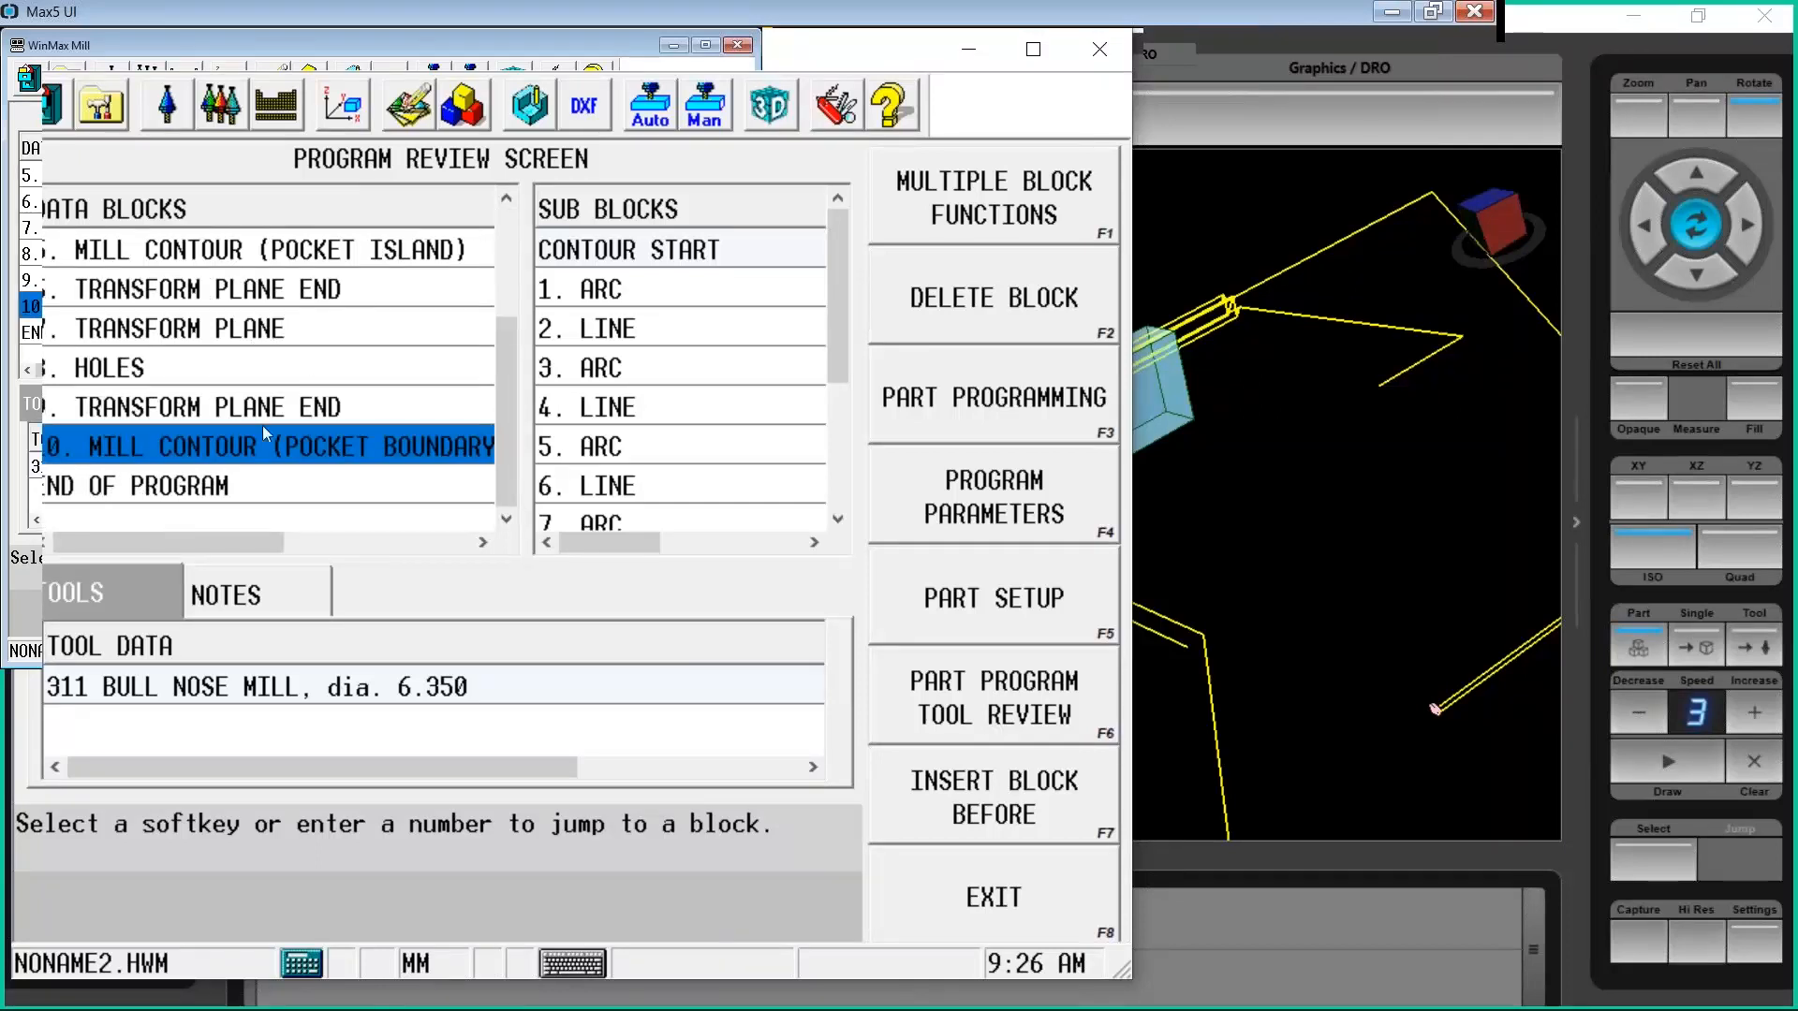
click(889, 780)
click(982, 803)
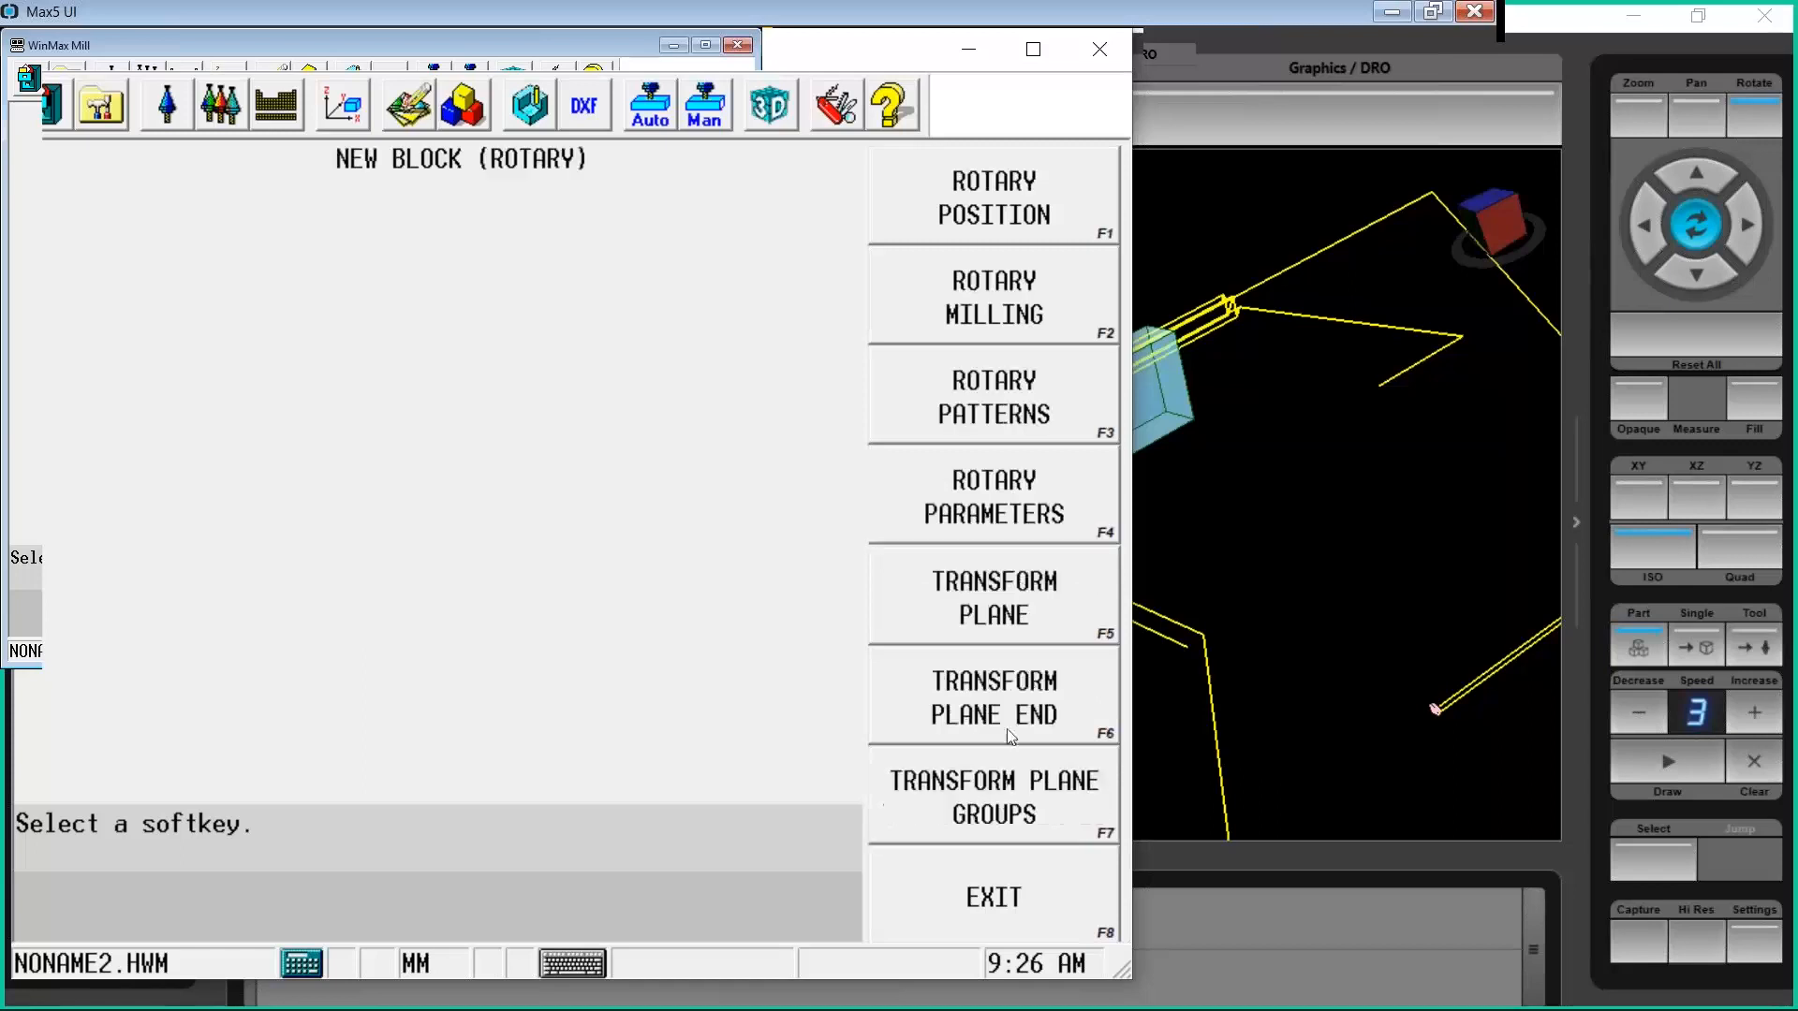
click(998, 600)
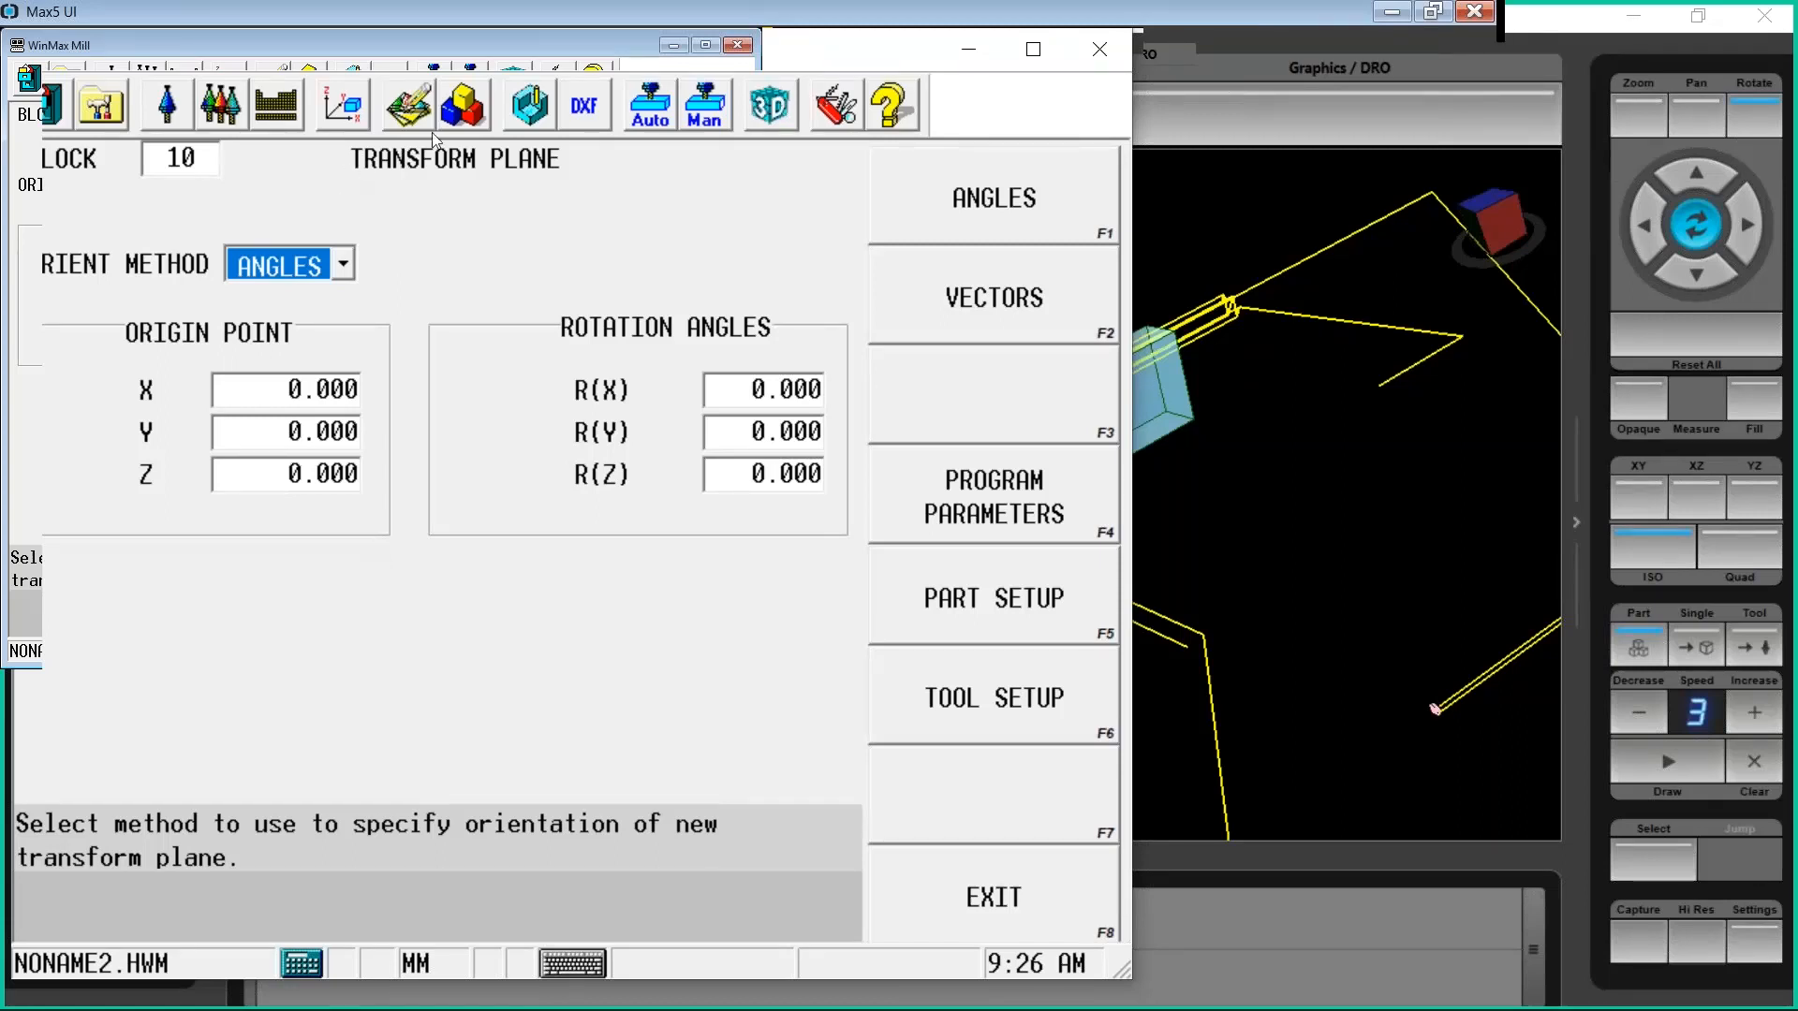
click(459, 110)
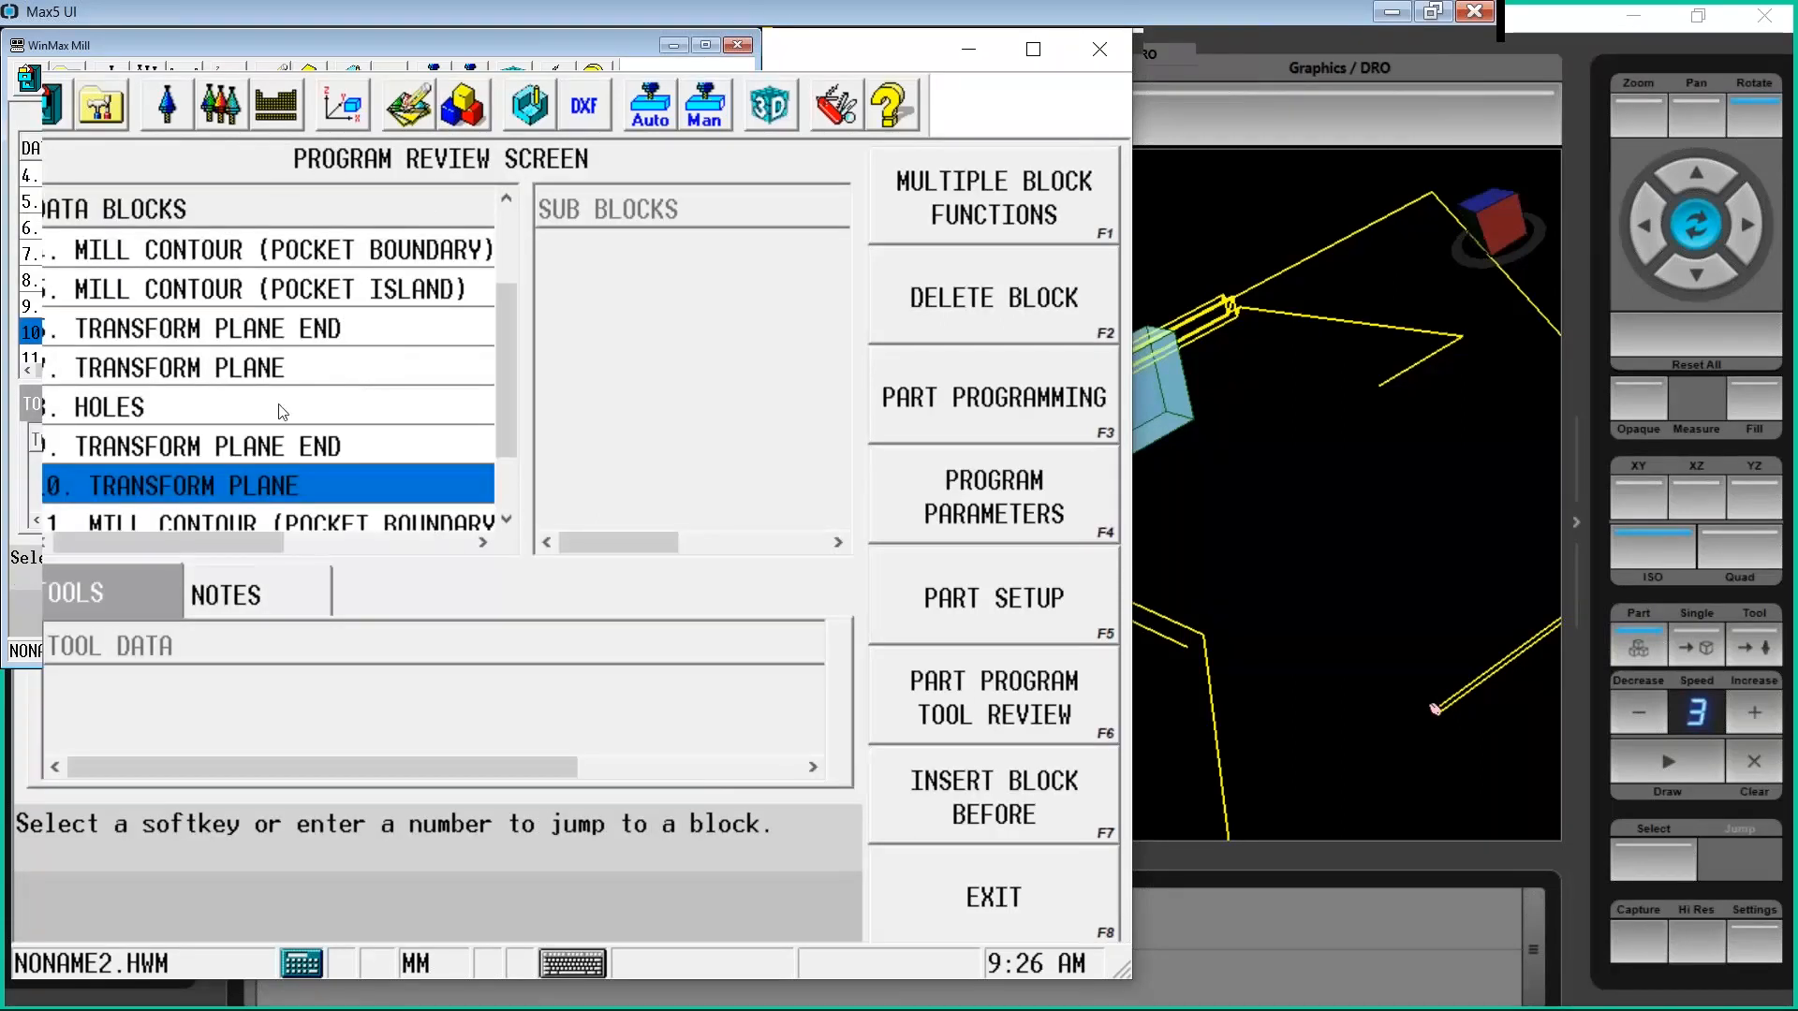
Copy the Transform Plane End block that follows the Holes block and paste it at the end of the program
click(267, 445)
right_click(267, 445)
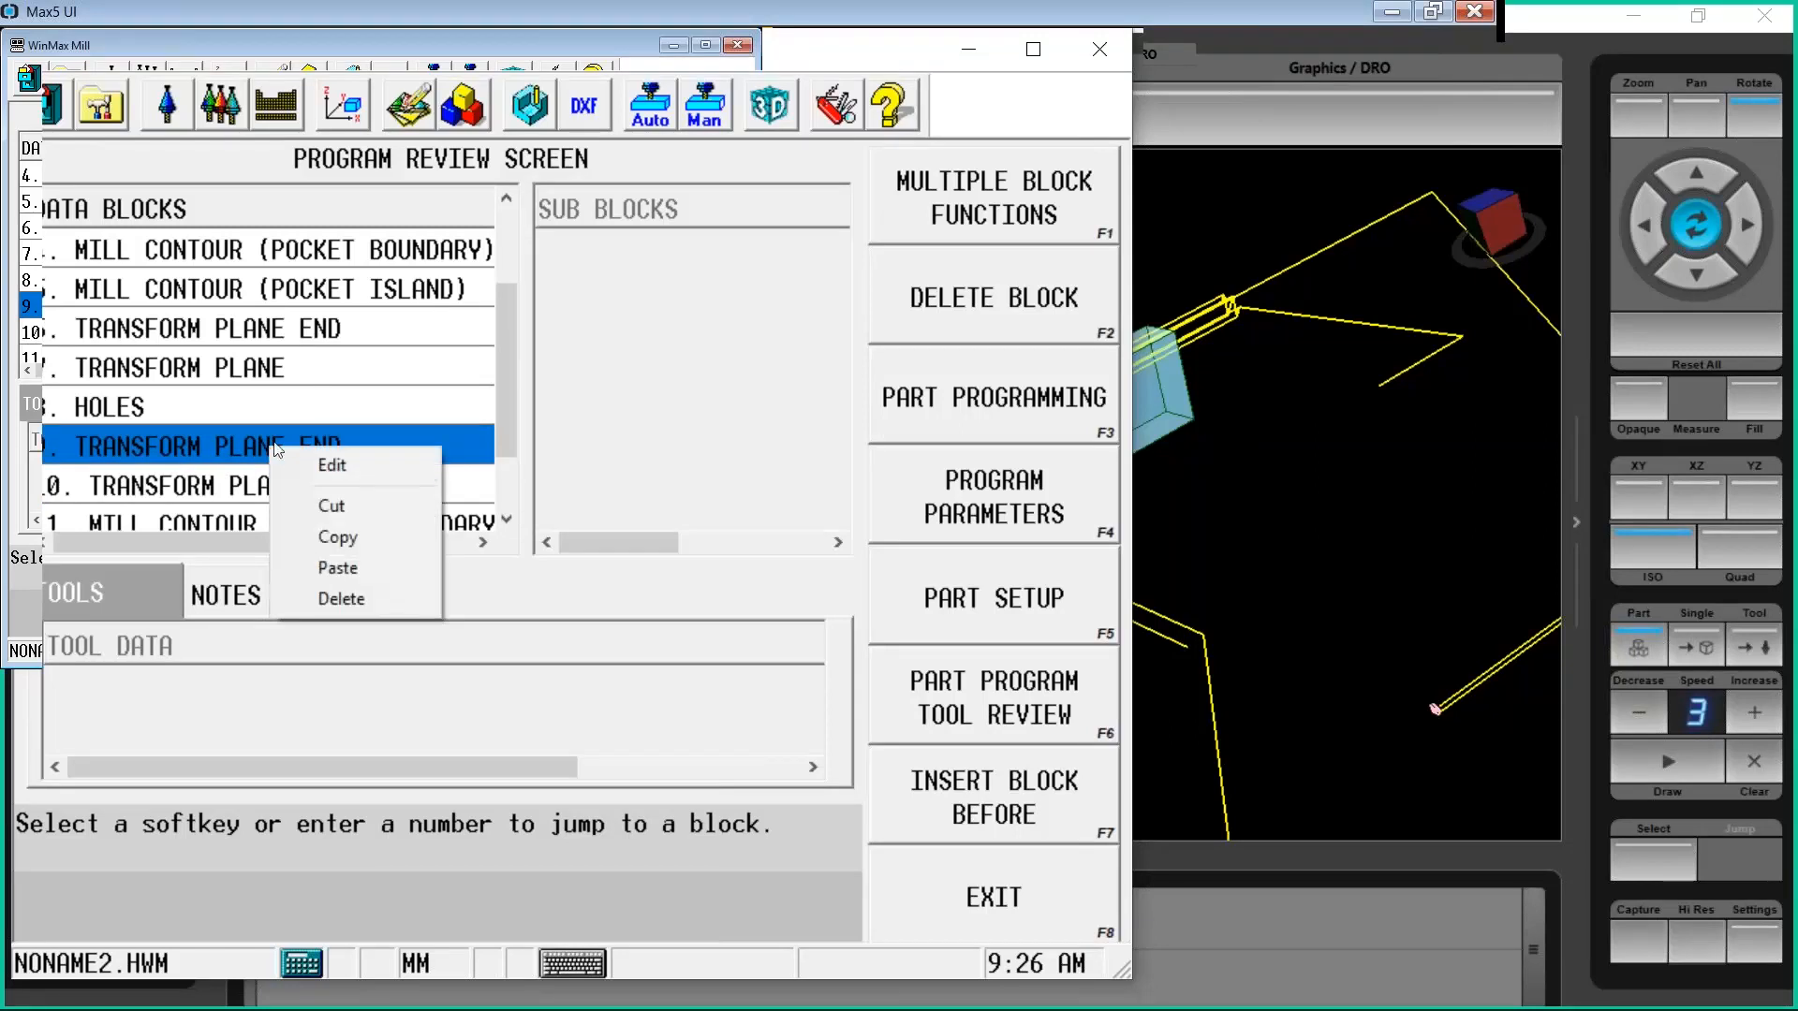
click(335, 537)
scroll(352, 492, down, 1)
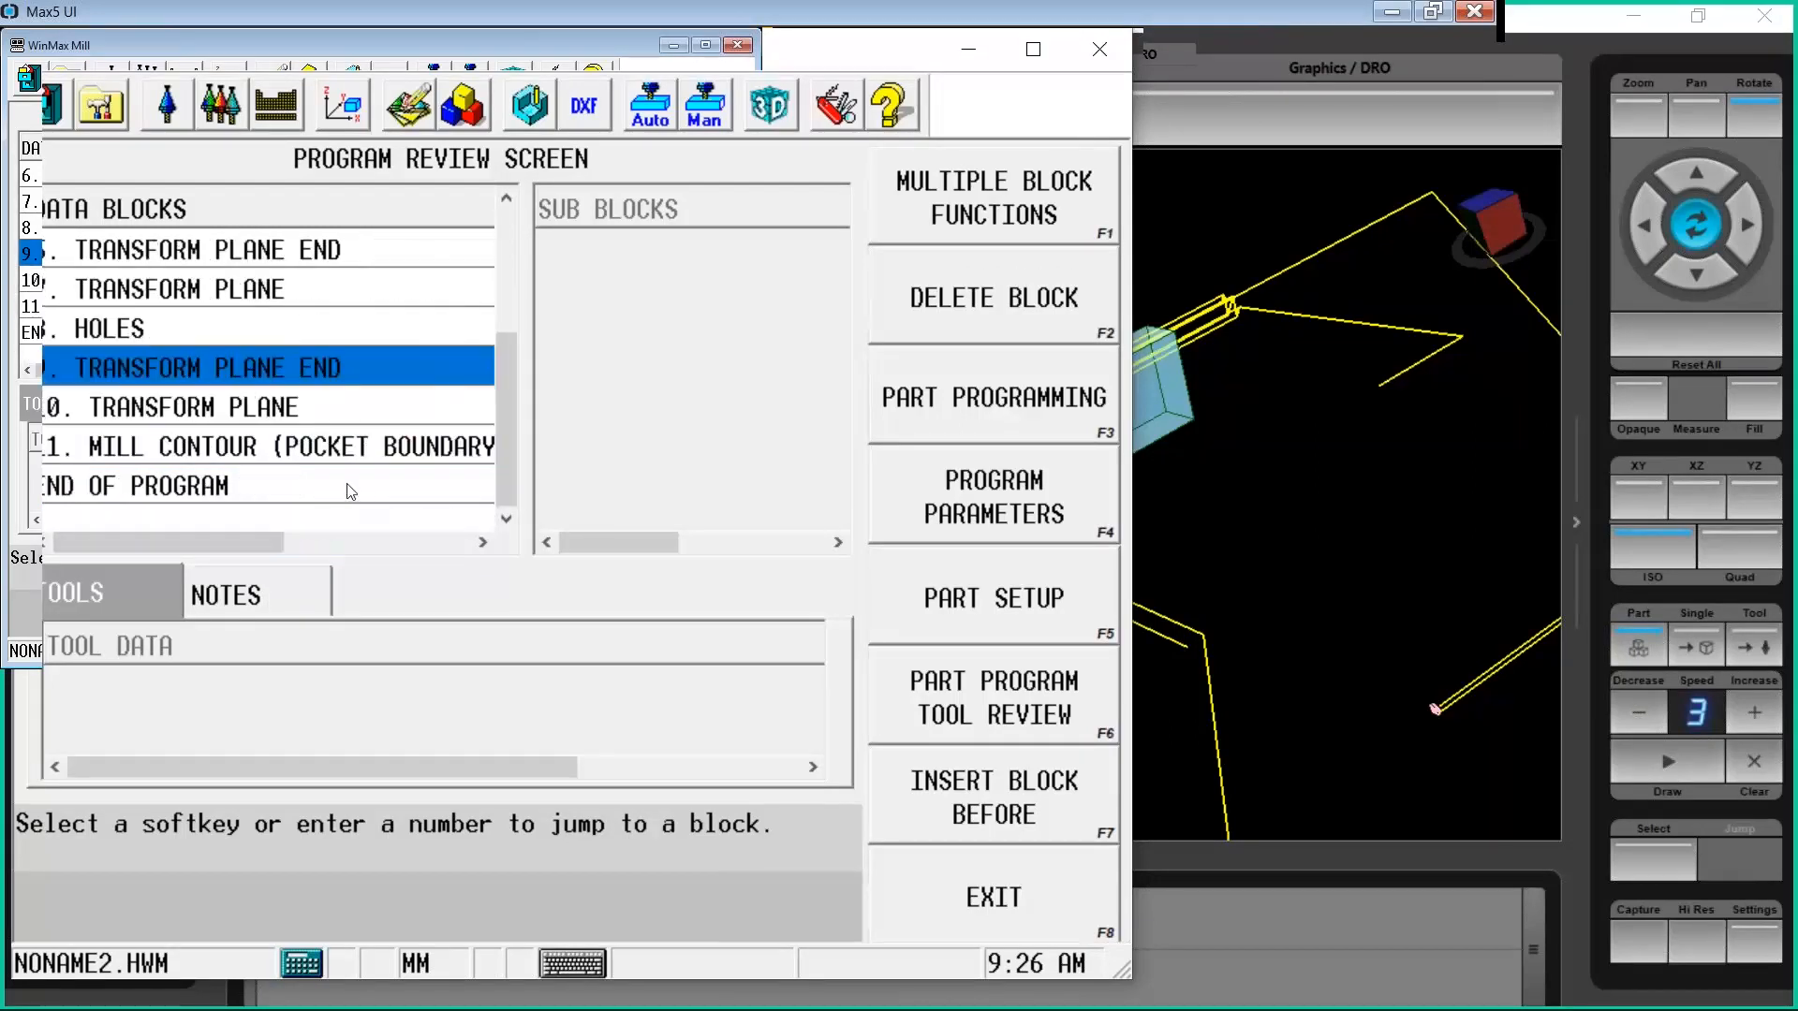
click(341, 485)
right_click(342, 482)
click(422, 593)
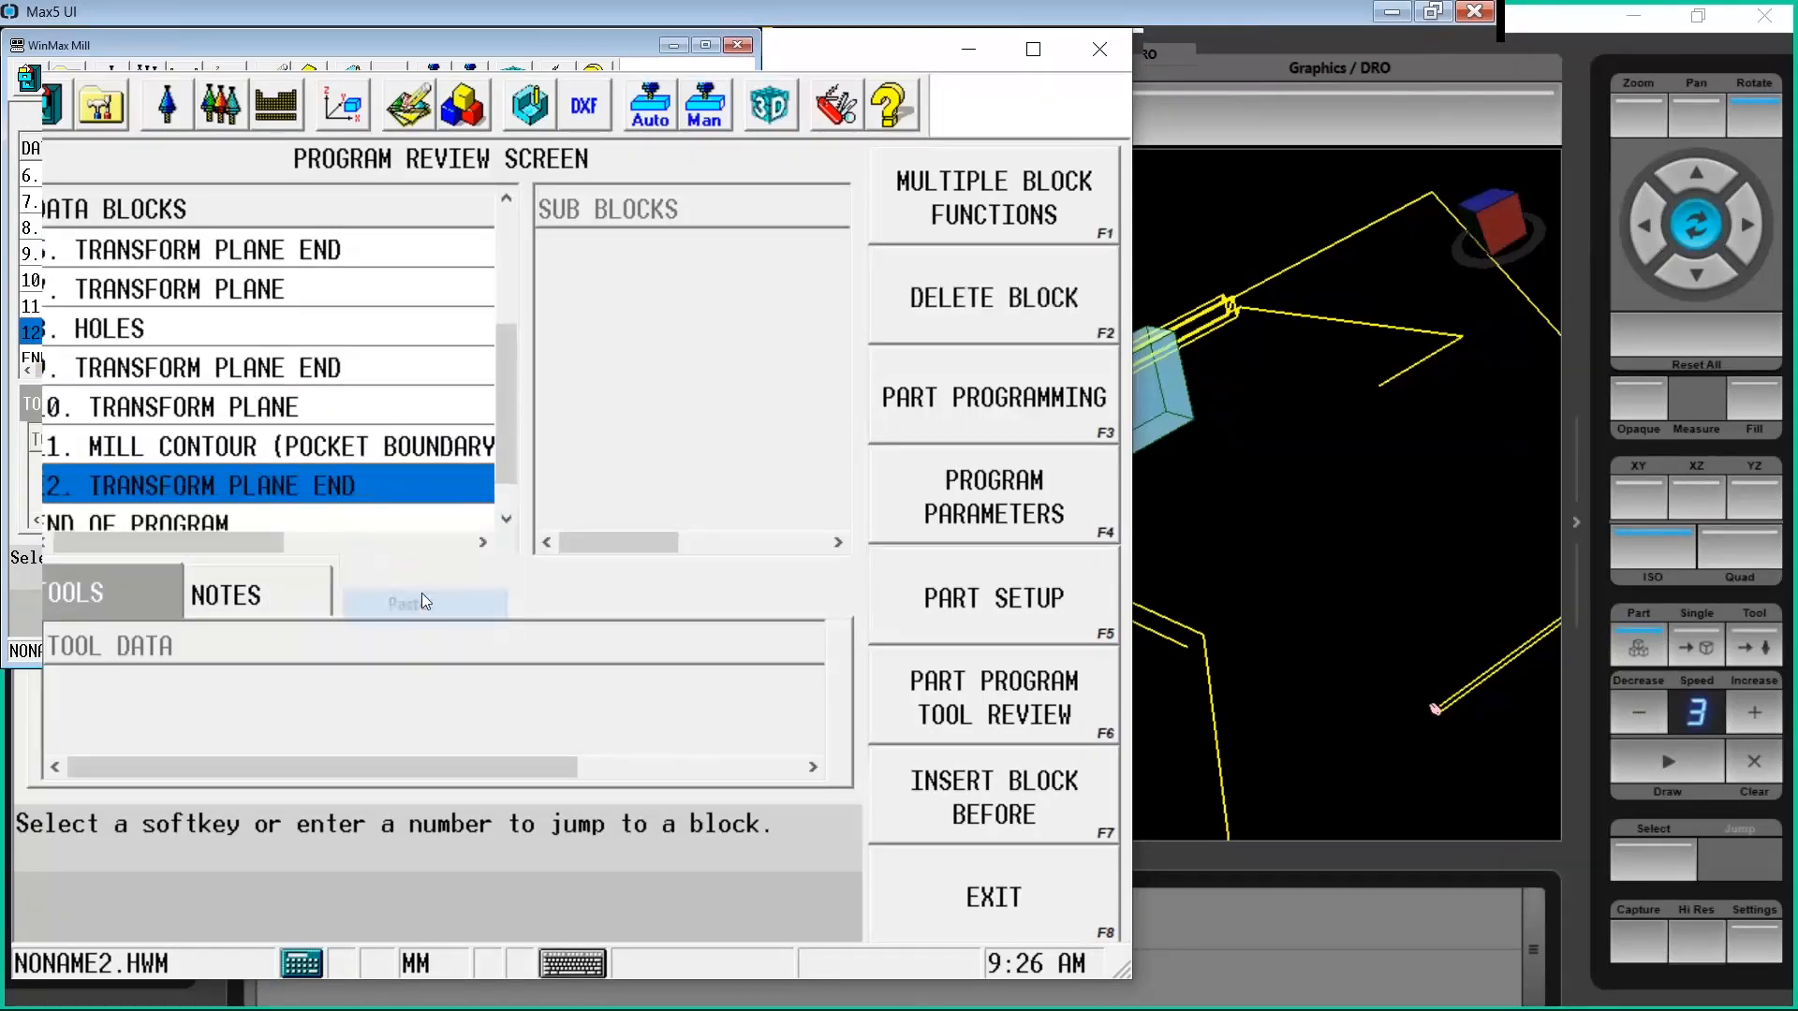
click(278, 412)
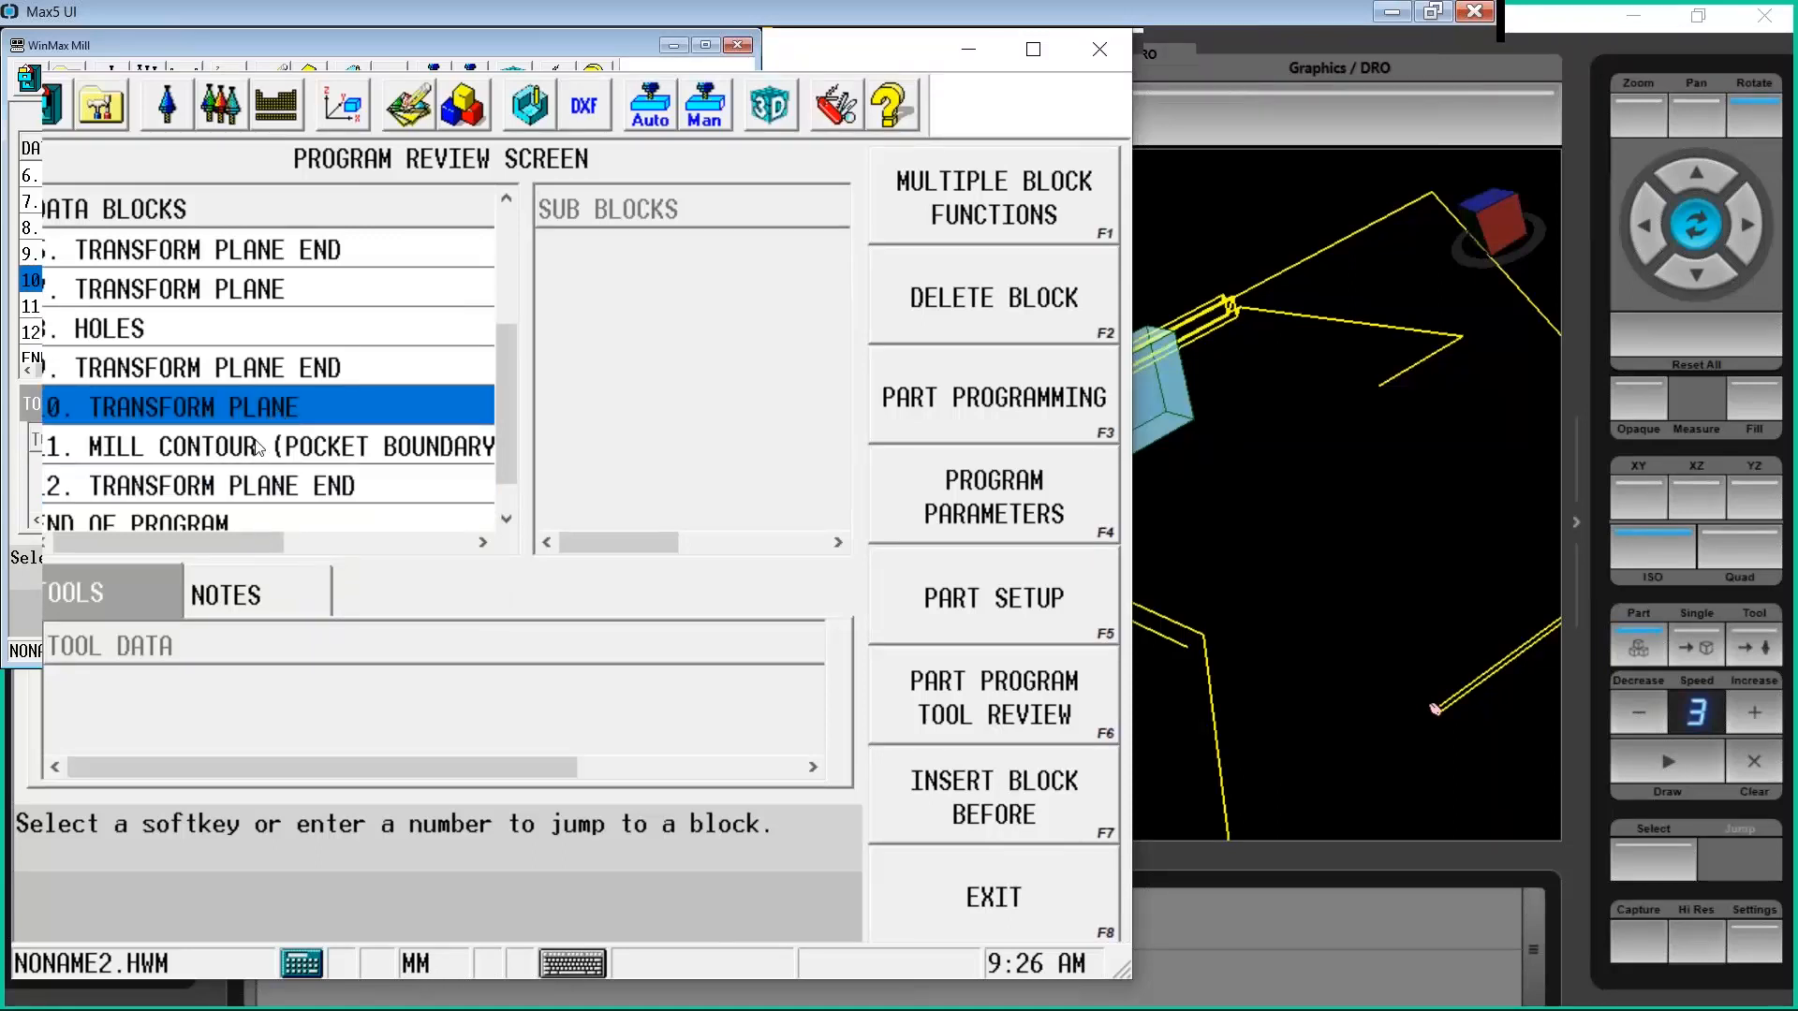
Switch to the Max5 UI graphics and run the toolpath simulation, examining the cube's machined faces up close
click(1452, 742)
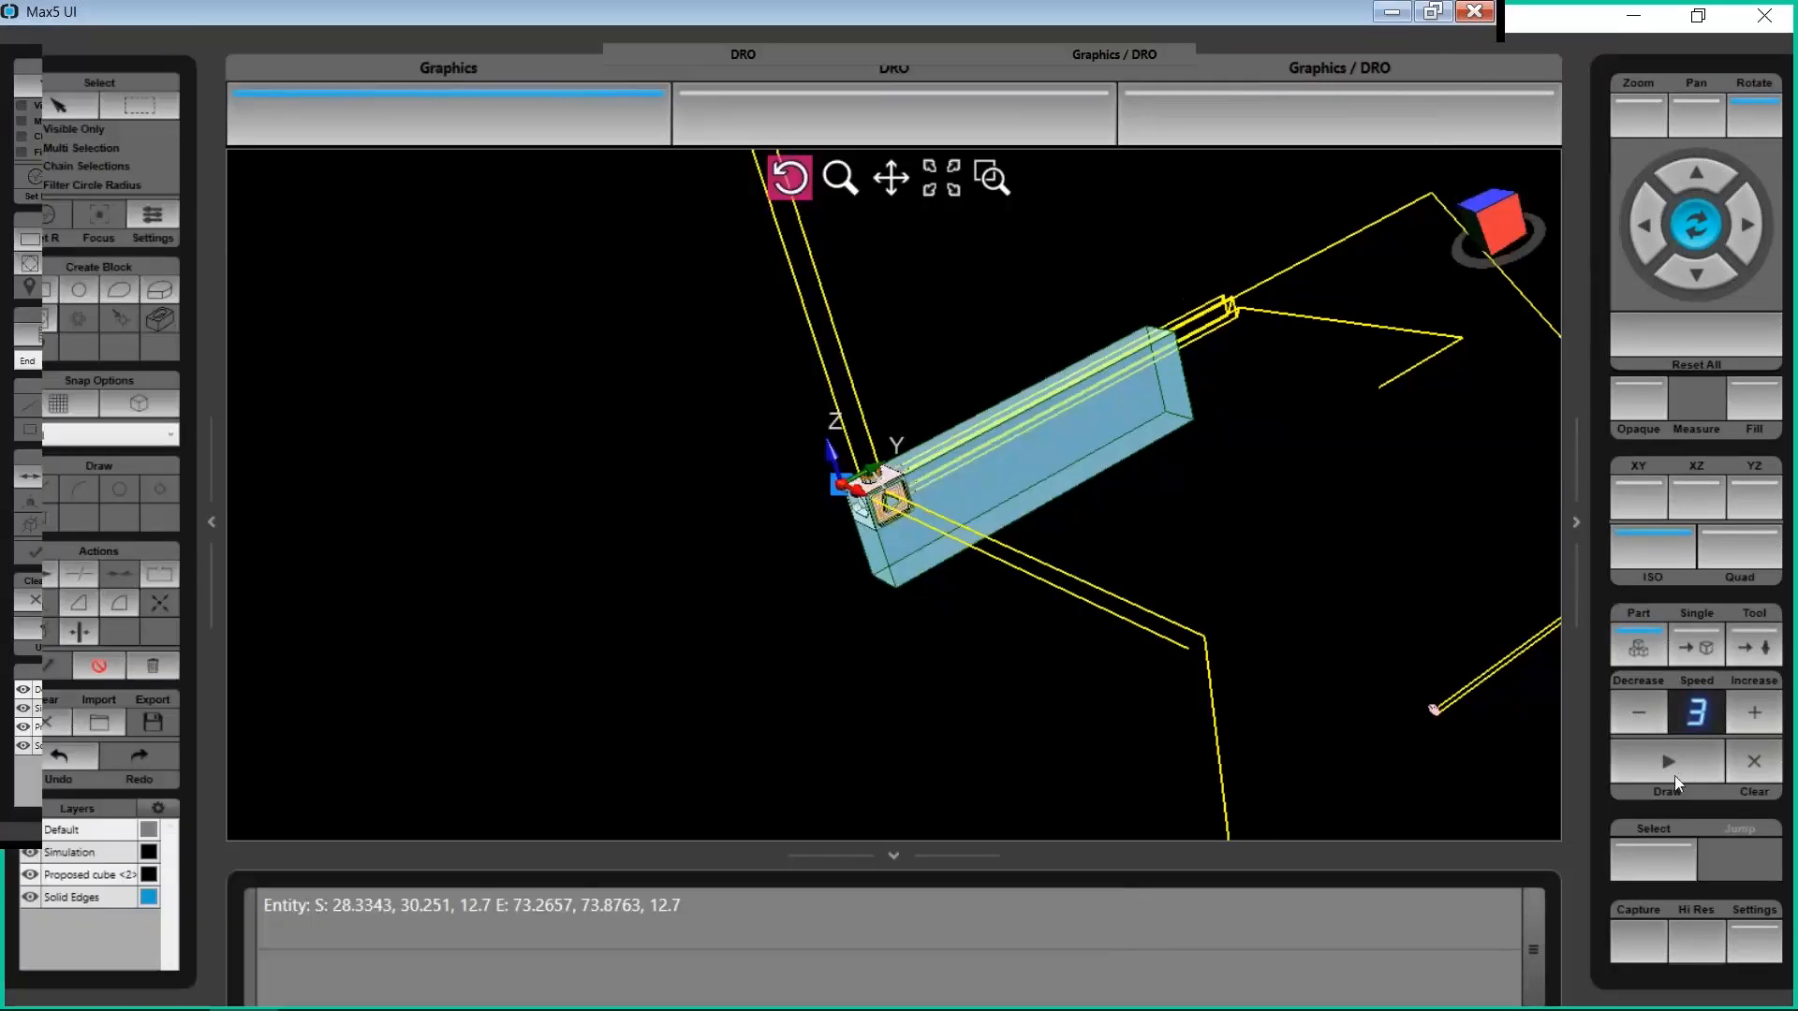
click(1669, 763)
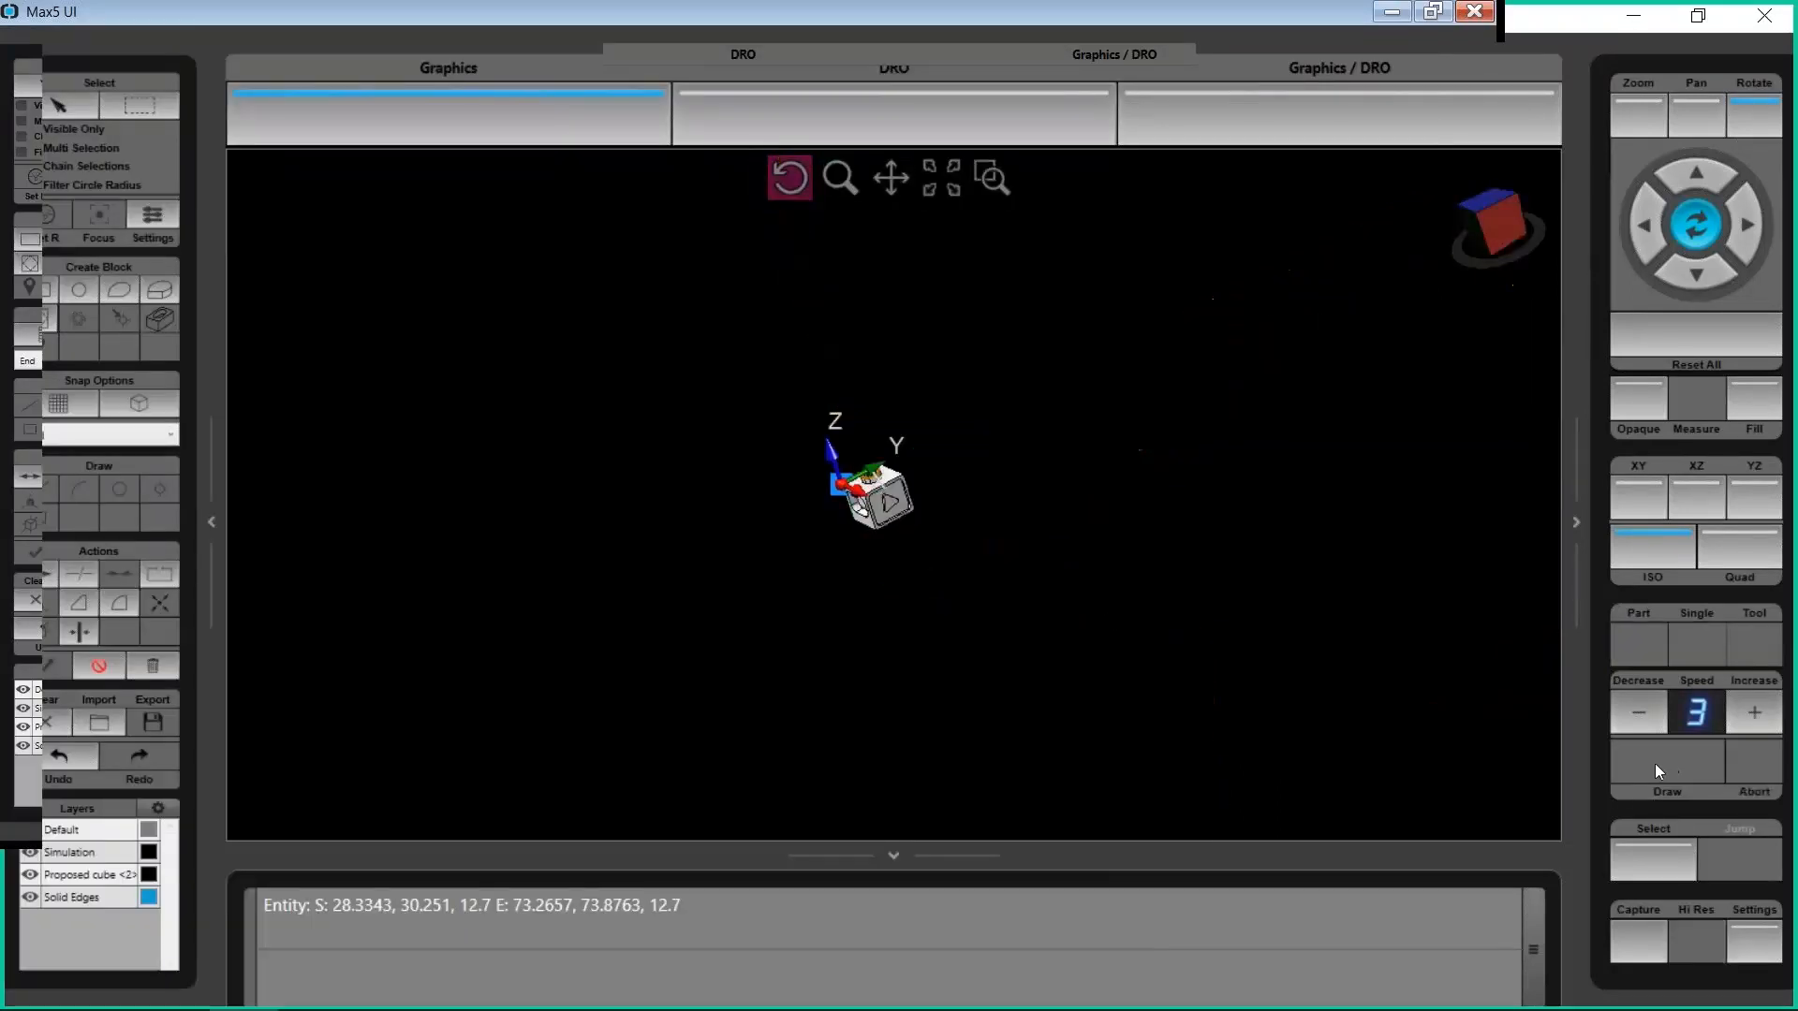
click(1631, 107)
drag(783, 379, 975, 571)
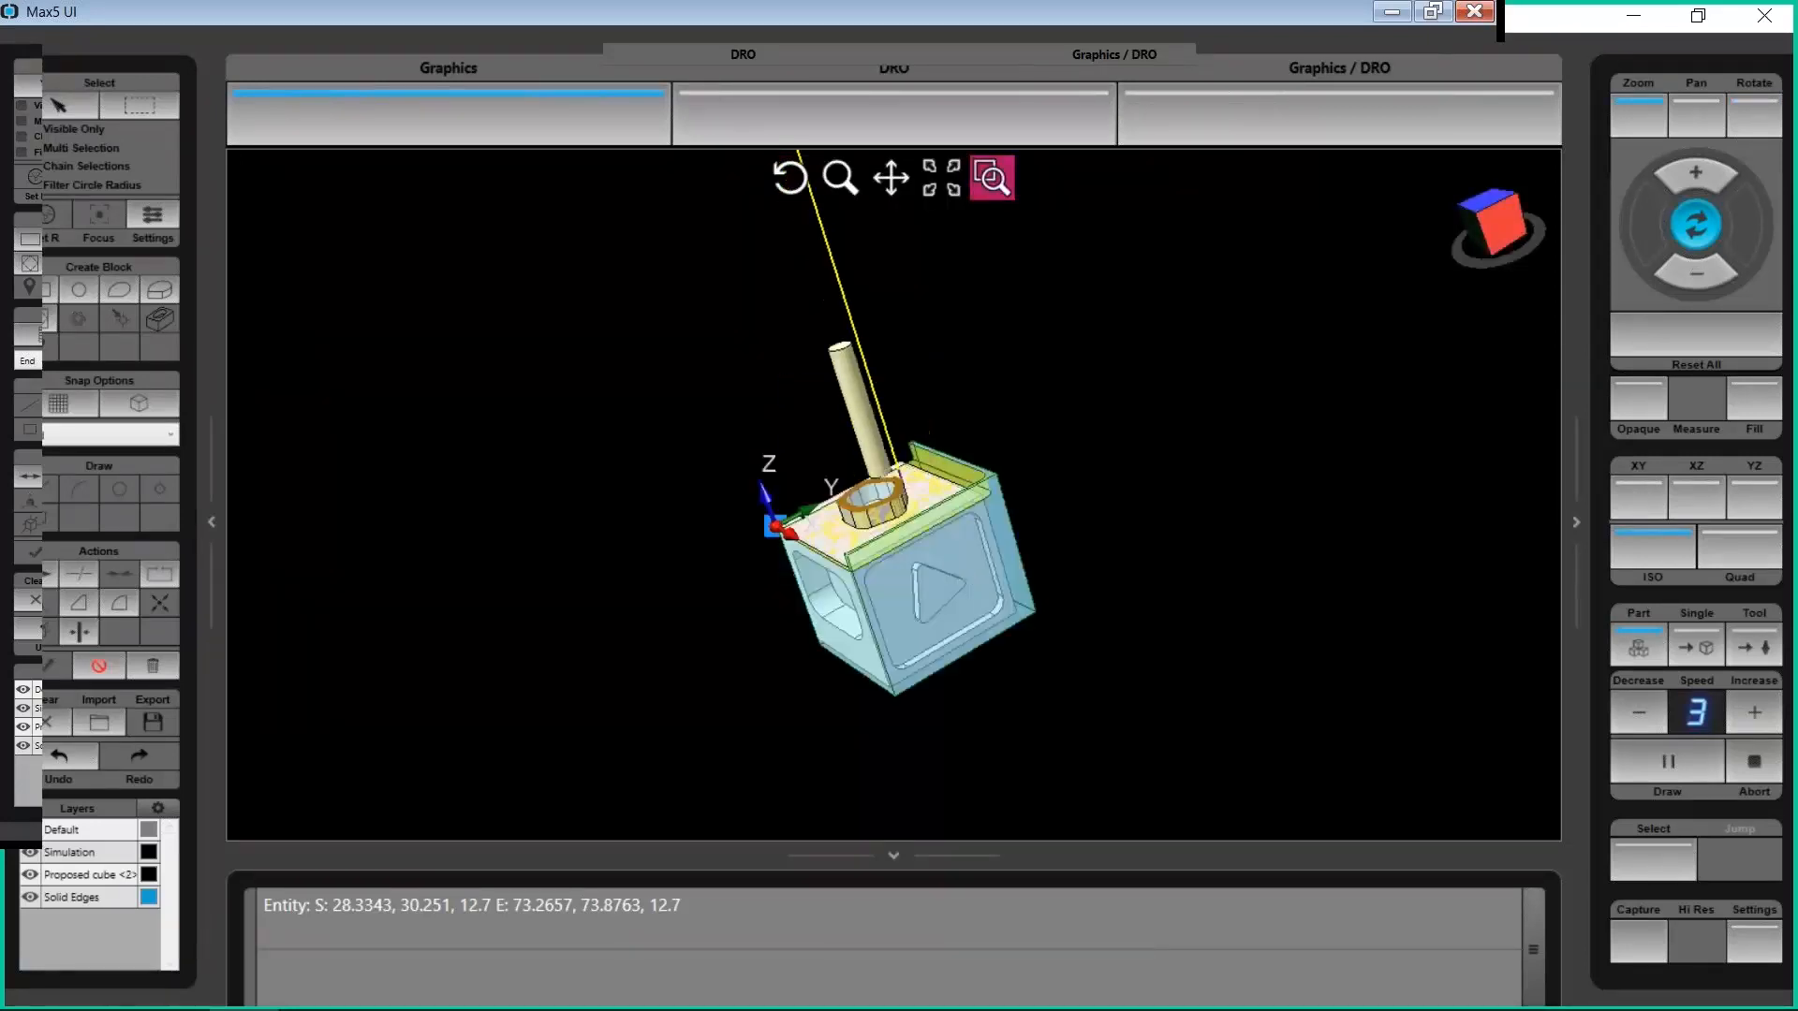
drag(683, 399, 1106, 667)
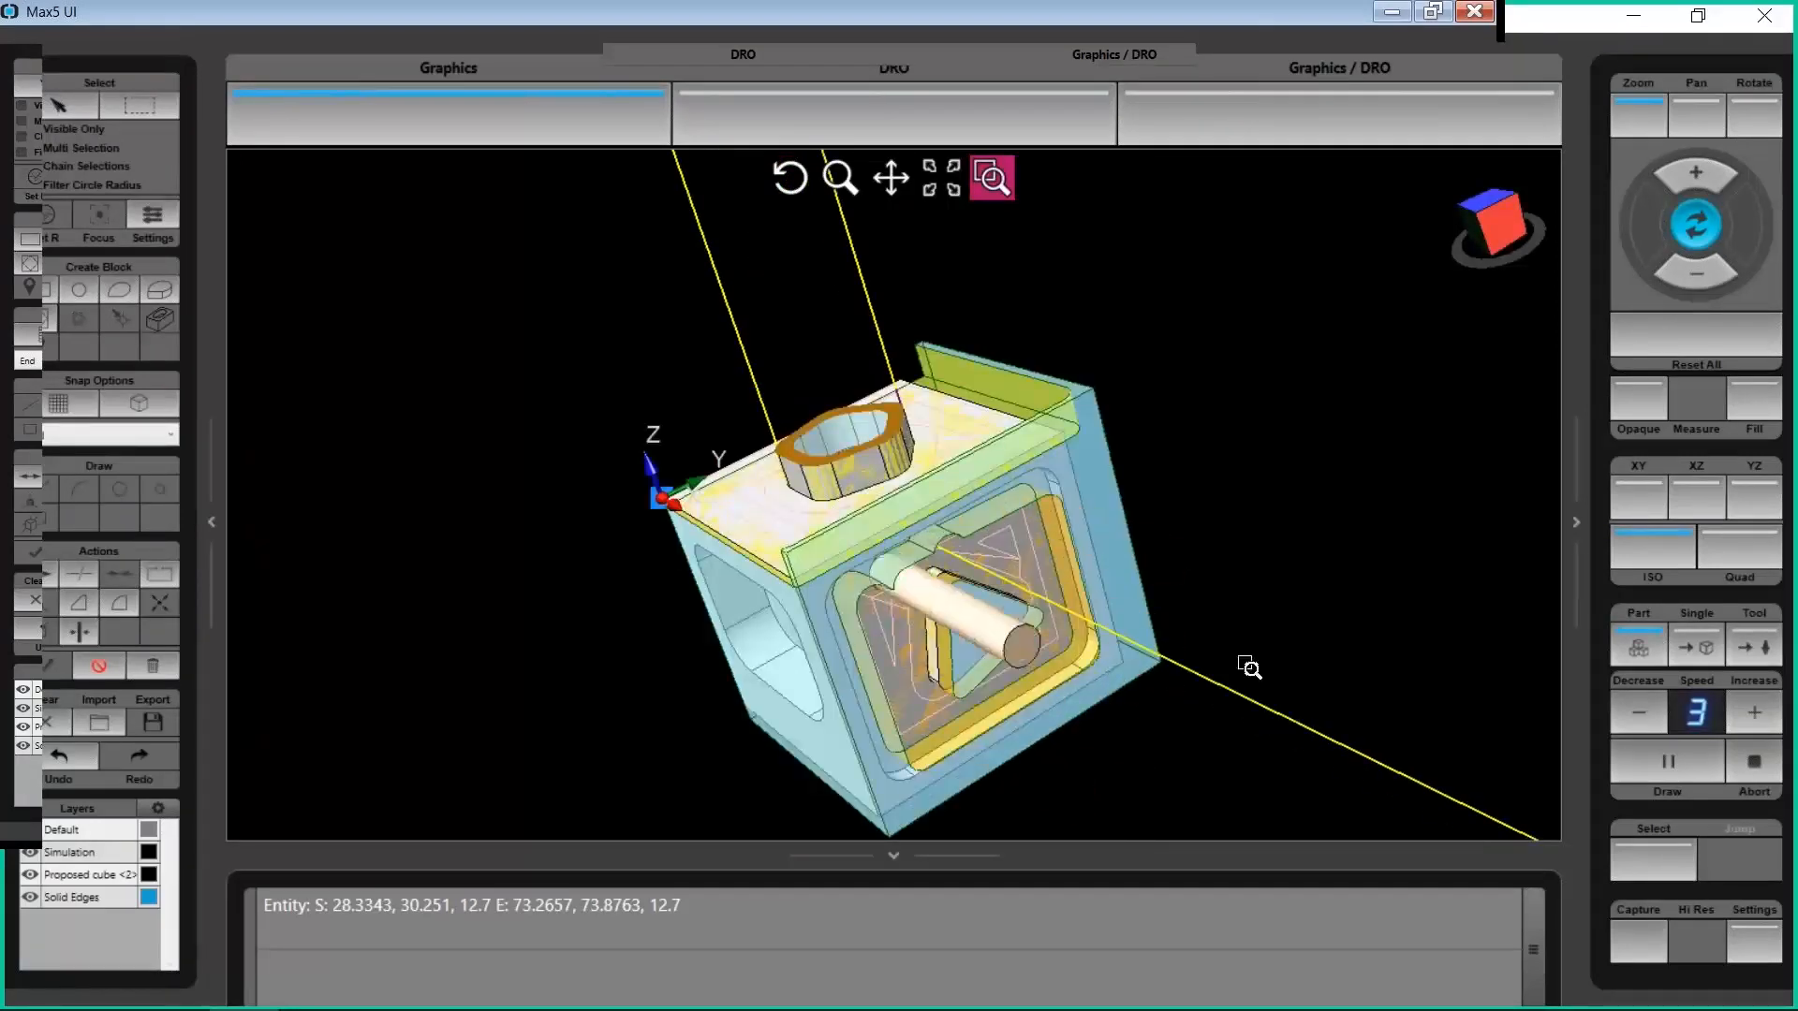
click(1751, 112)
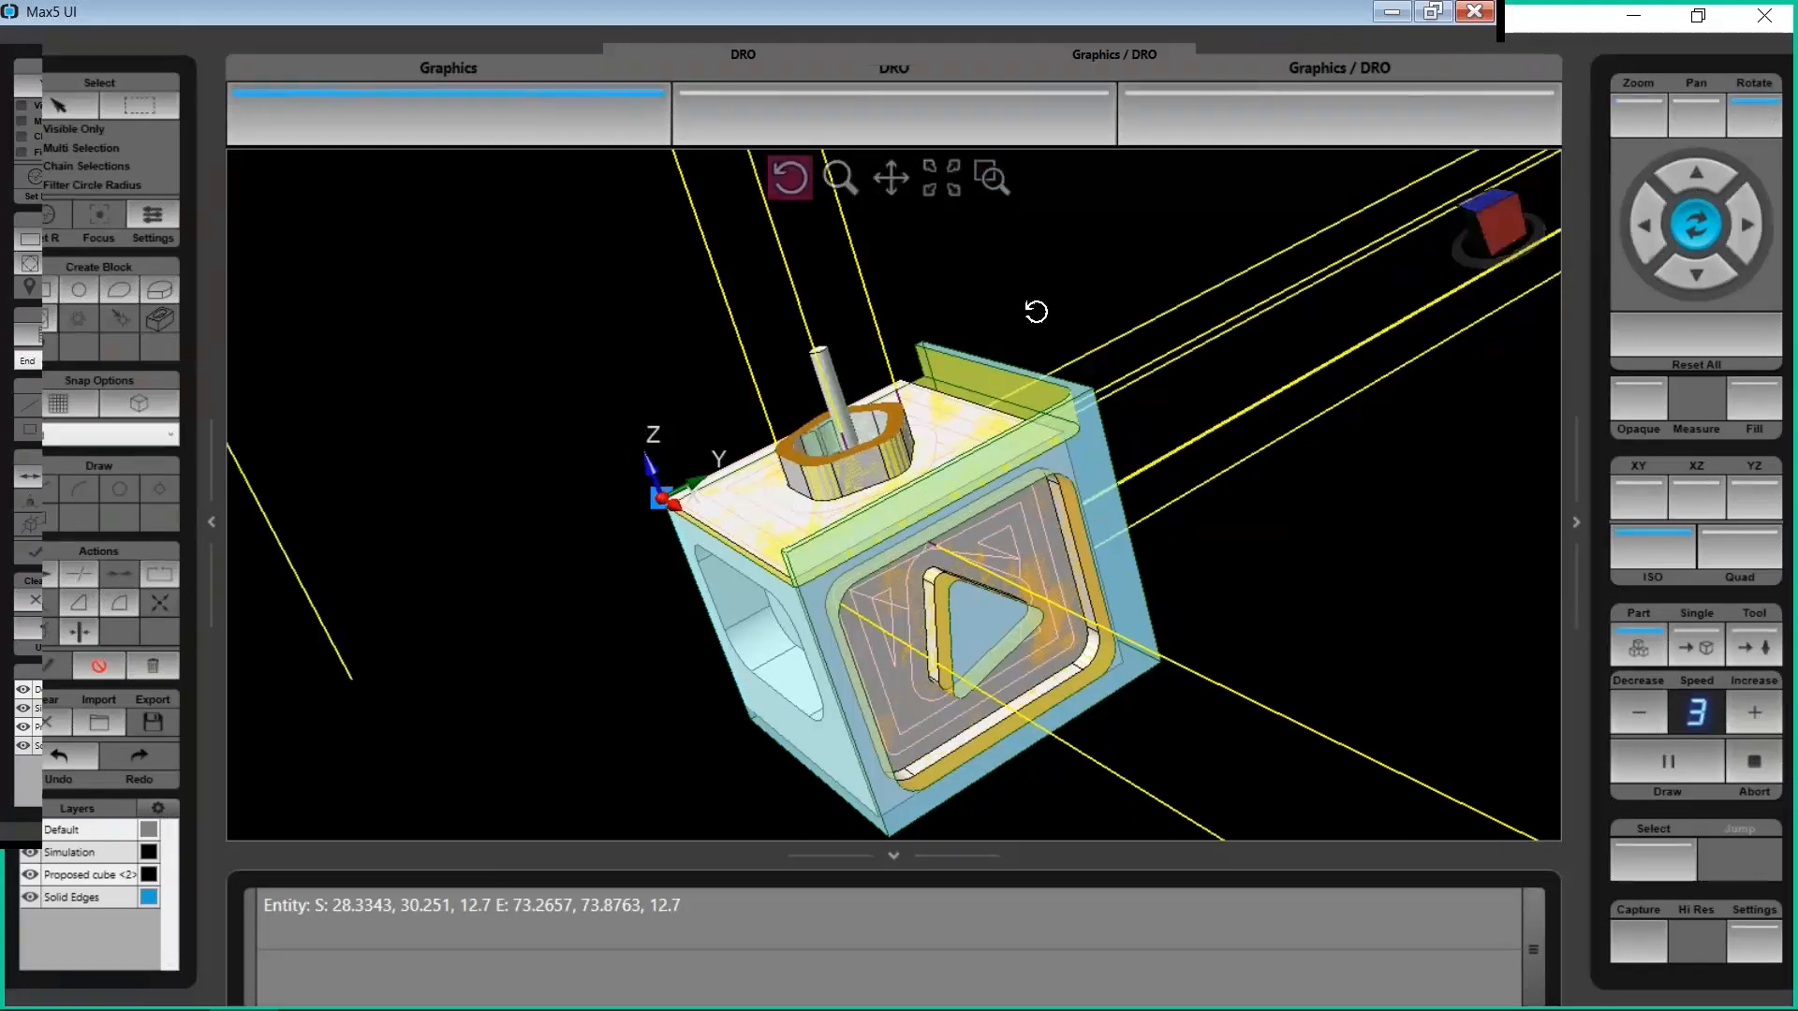
mouse_move(803, 414)
mouse_down()
mouse_move(845, 559)
mouse_move(750, 532)
mouse_move(767, 536)
mouse_up()
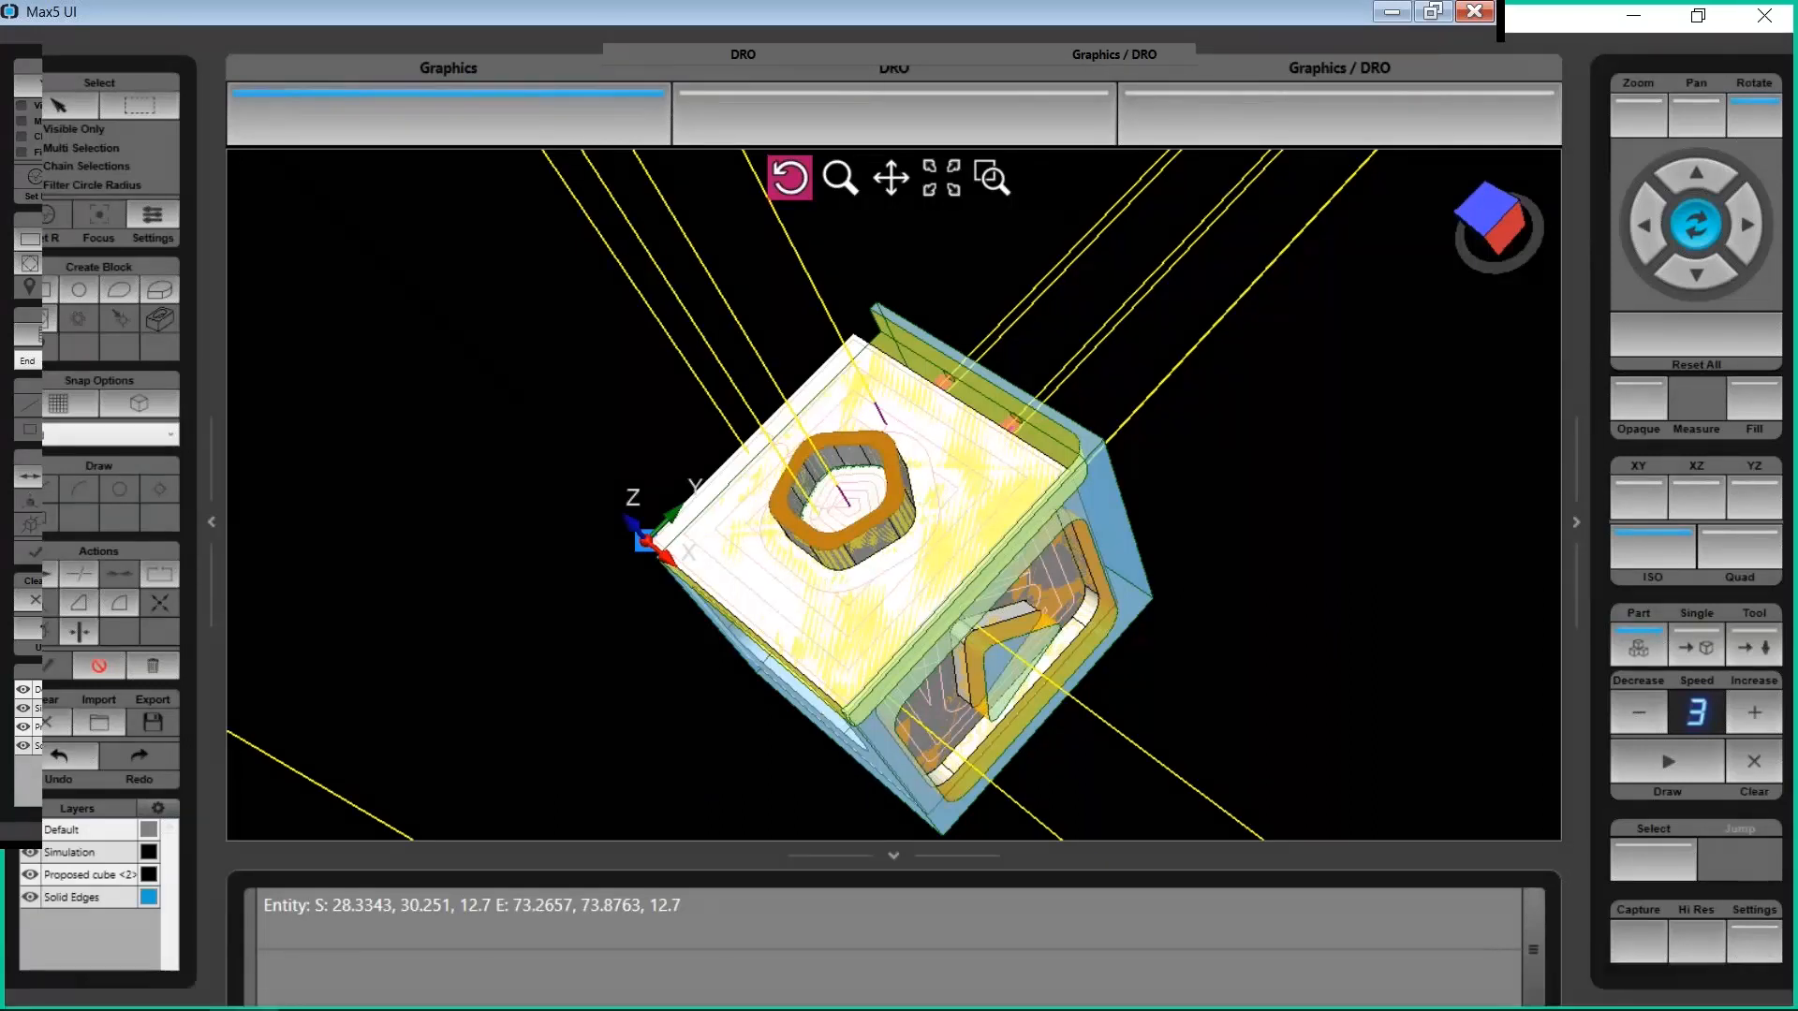
Switch to WinMax Mill and set Enable Workpiece Transform to YES in the part and tool user preferences
key(alt+Tab)
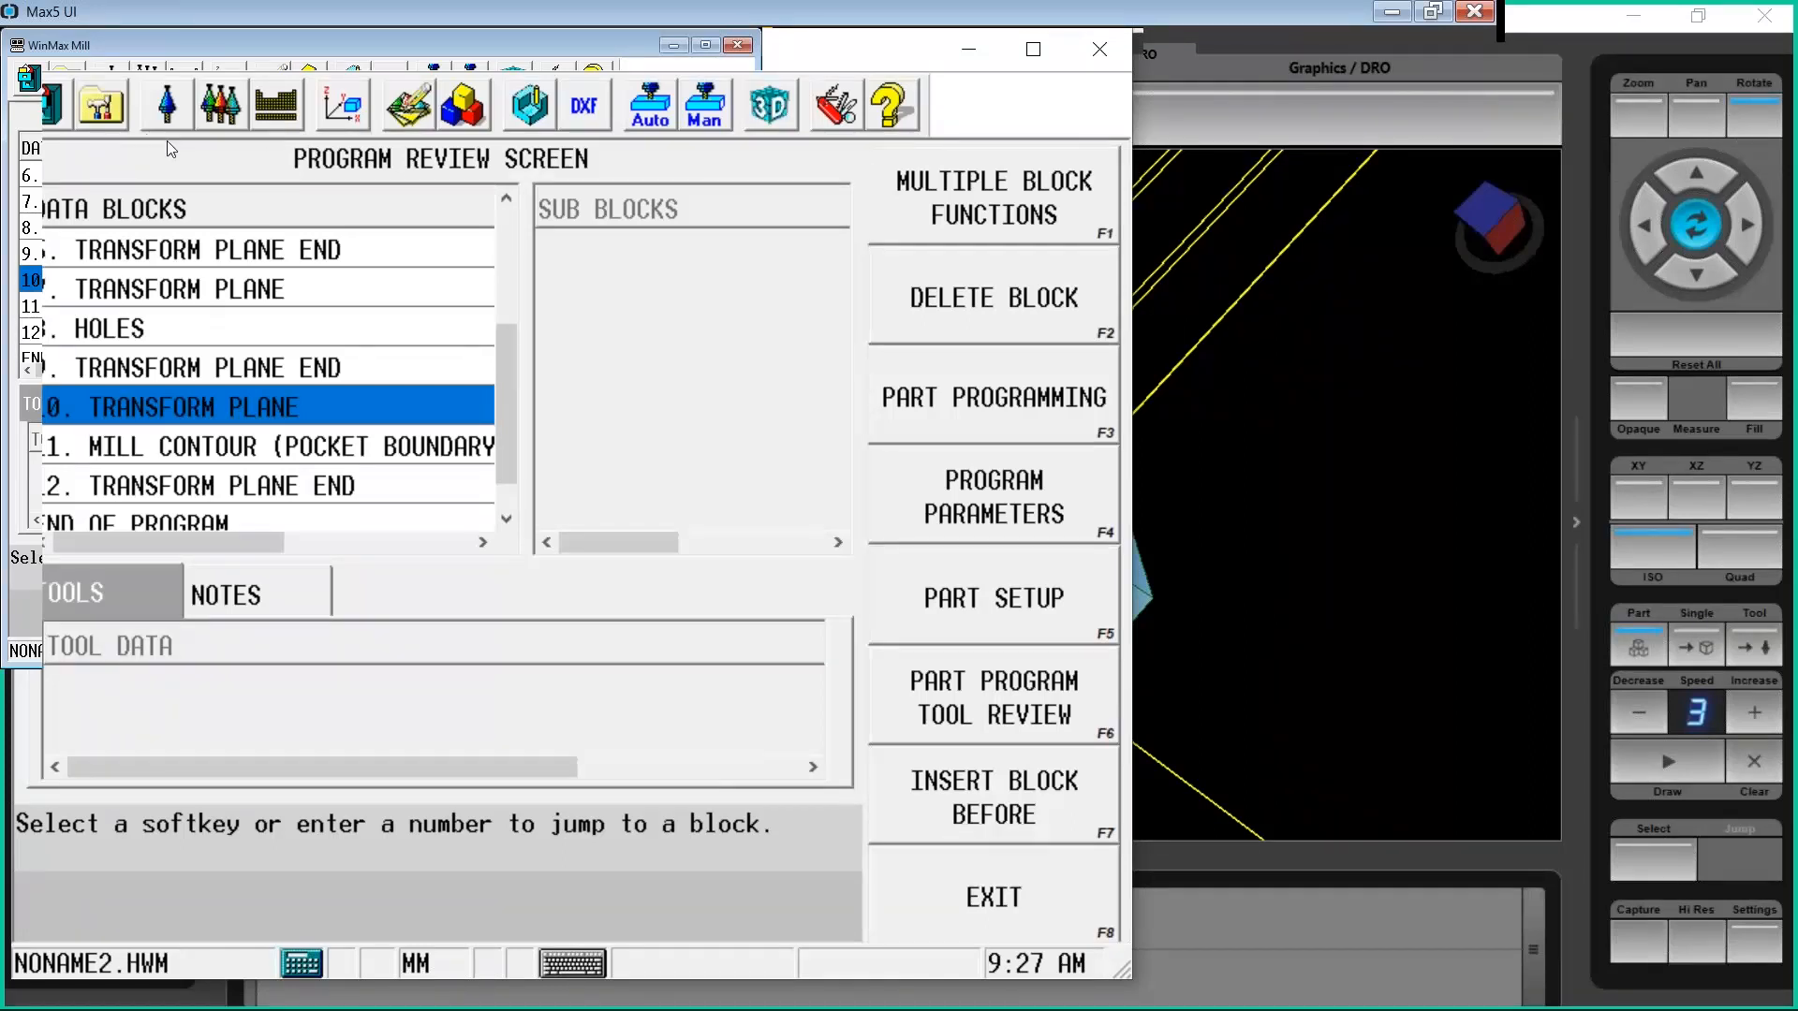
click(105, 116)
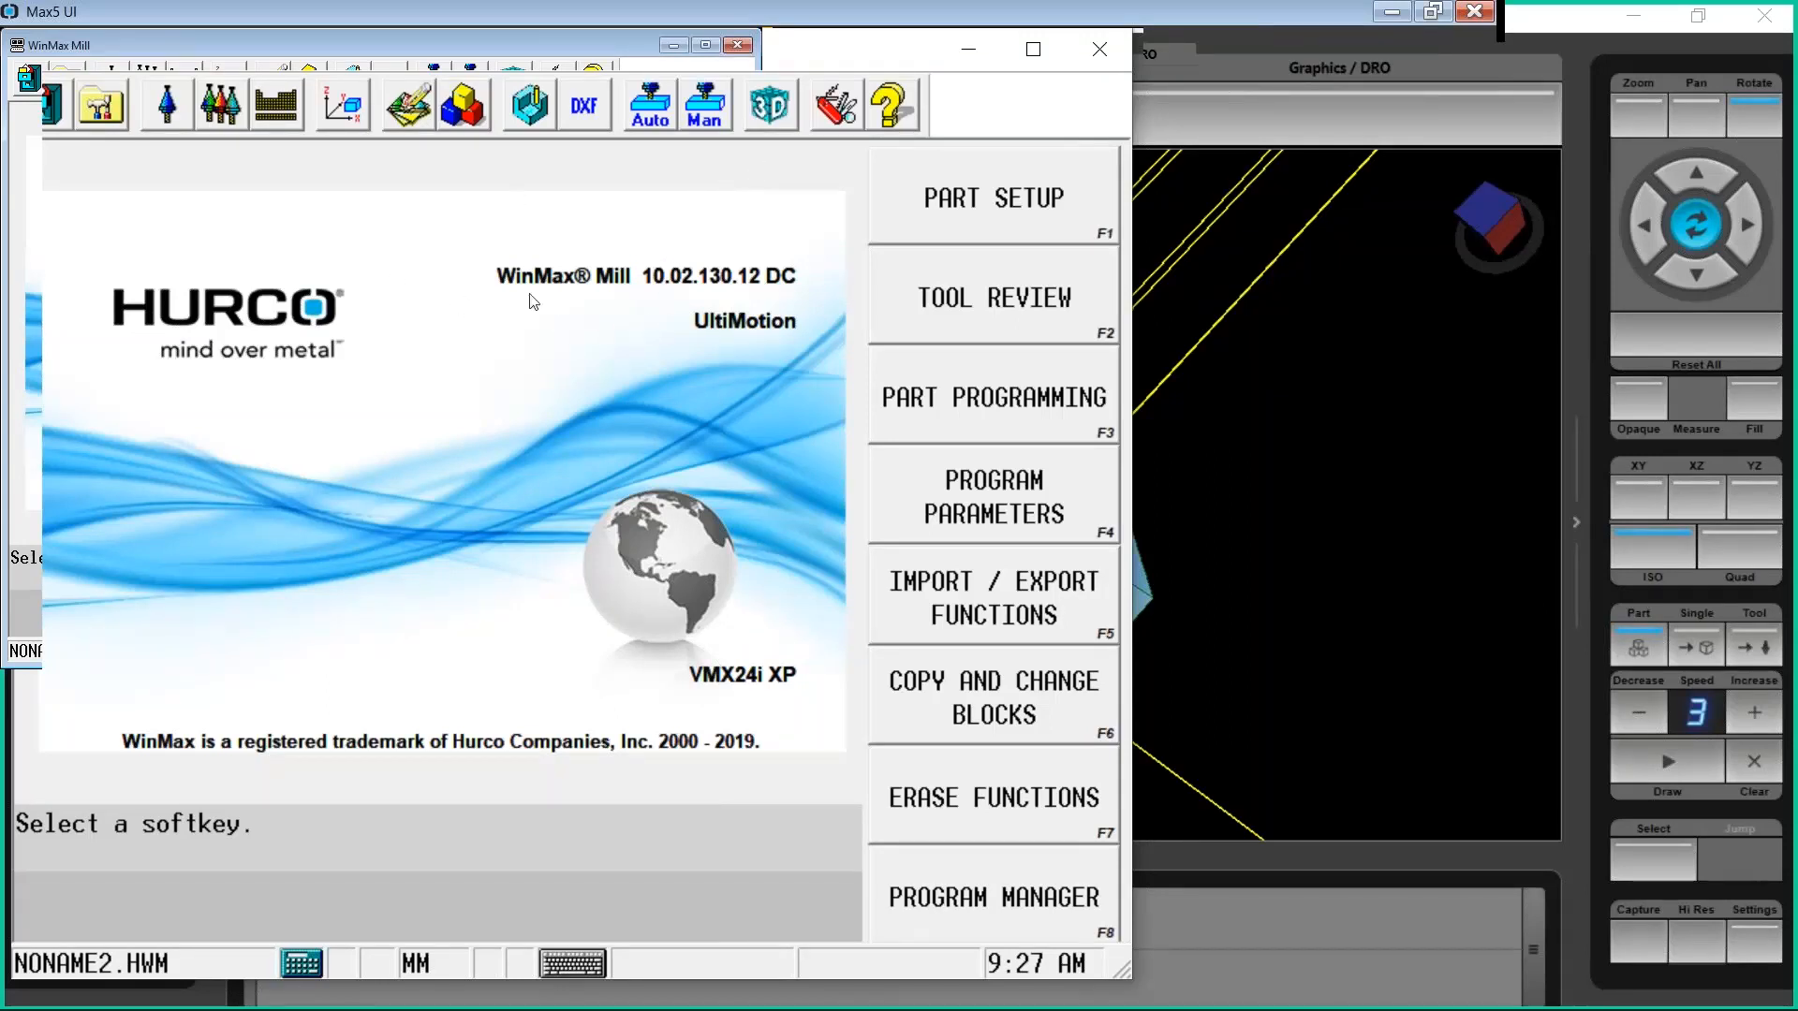
click(832, 105)
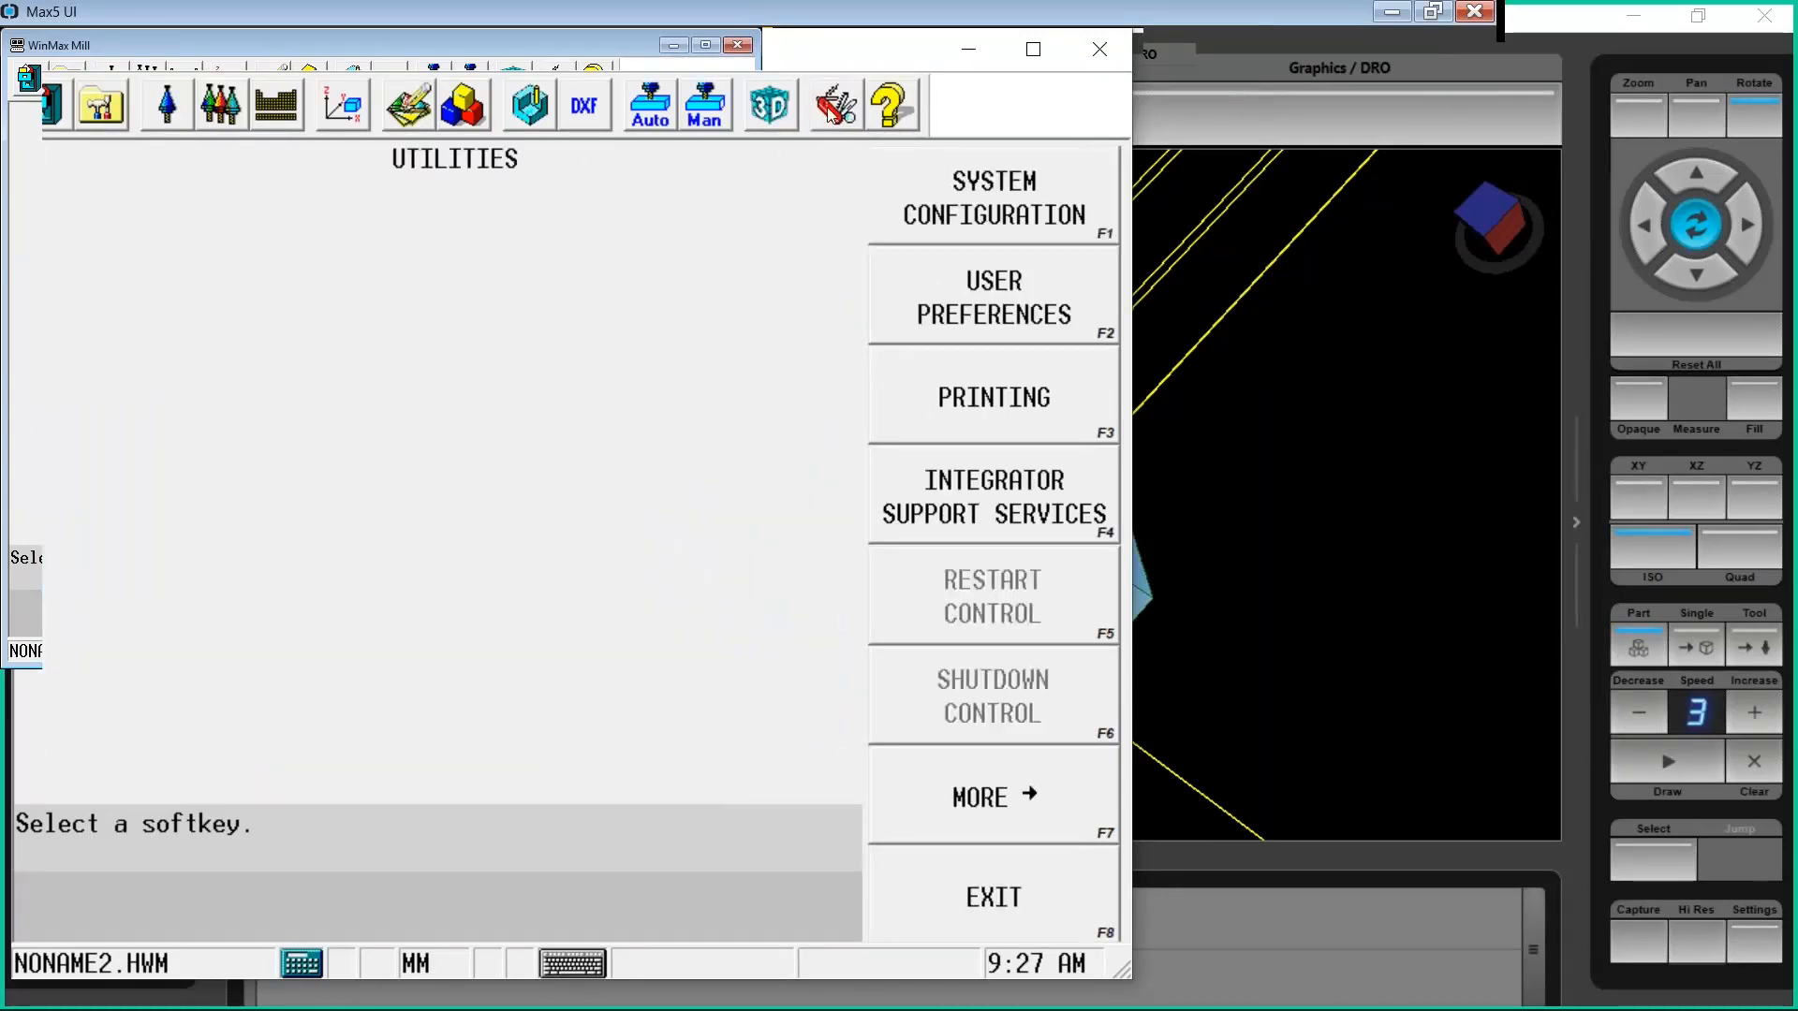
click(990, 286)
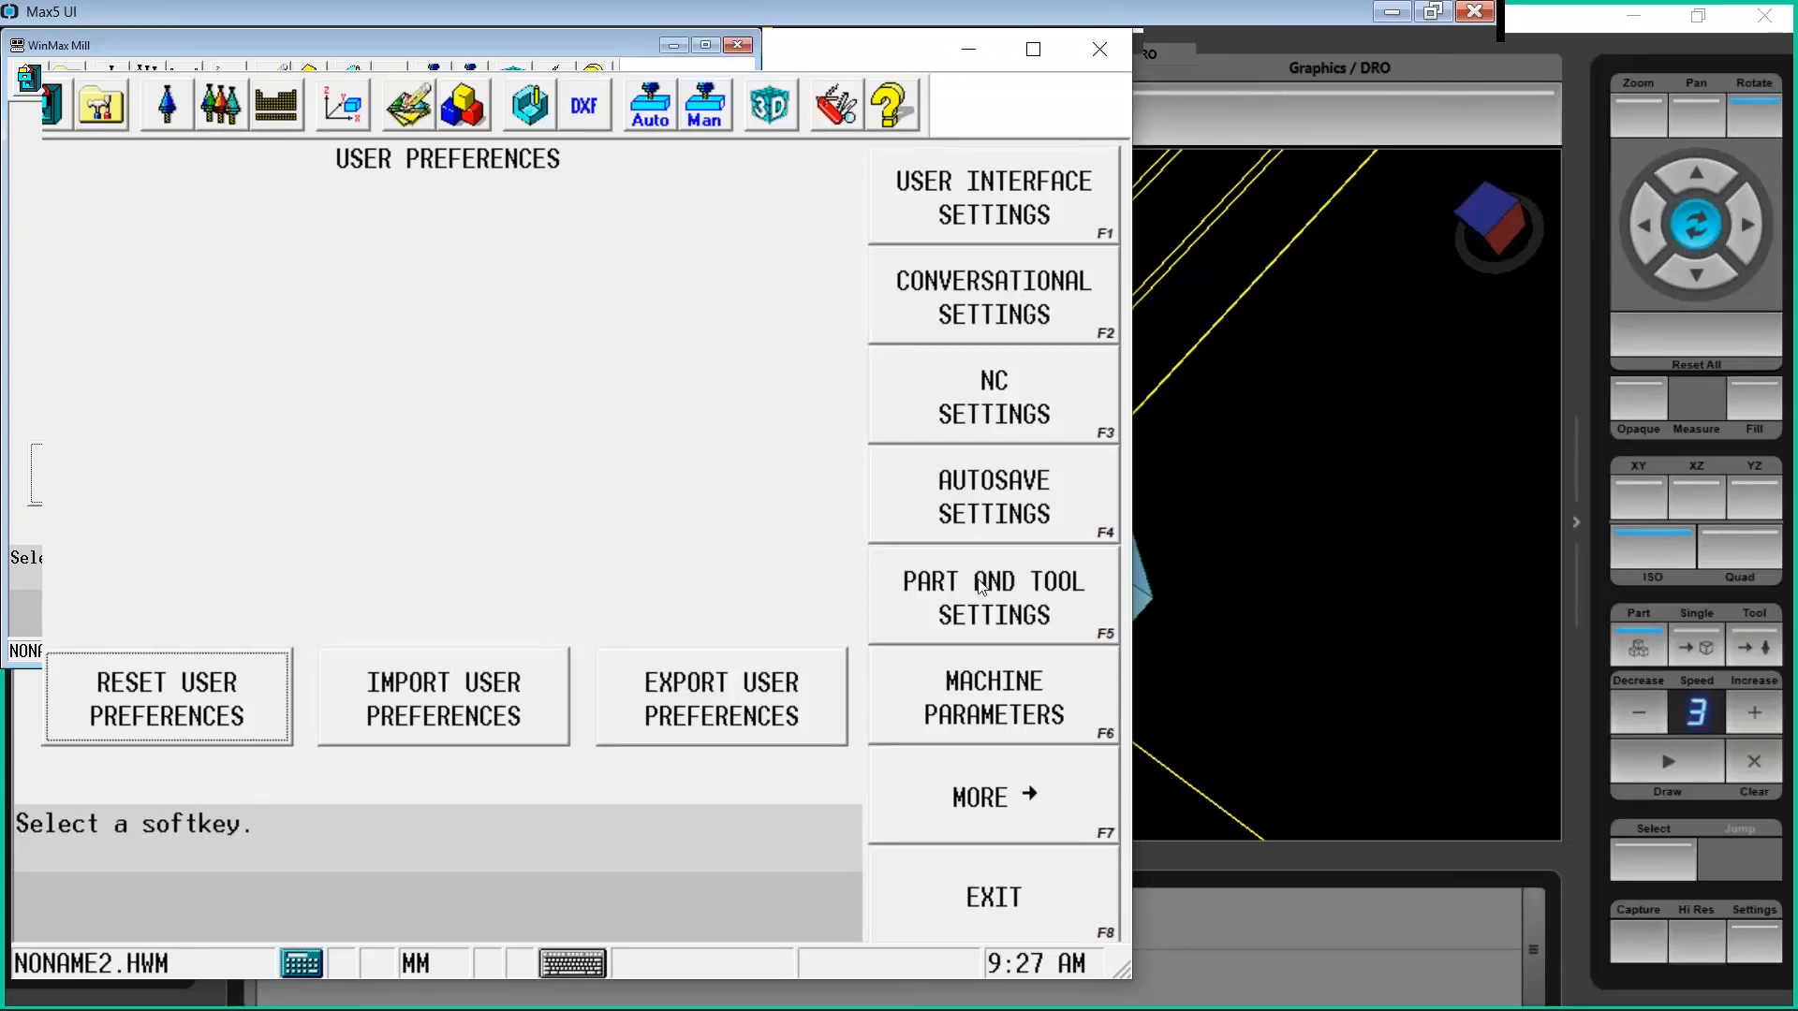
click(1030, 595)
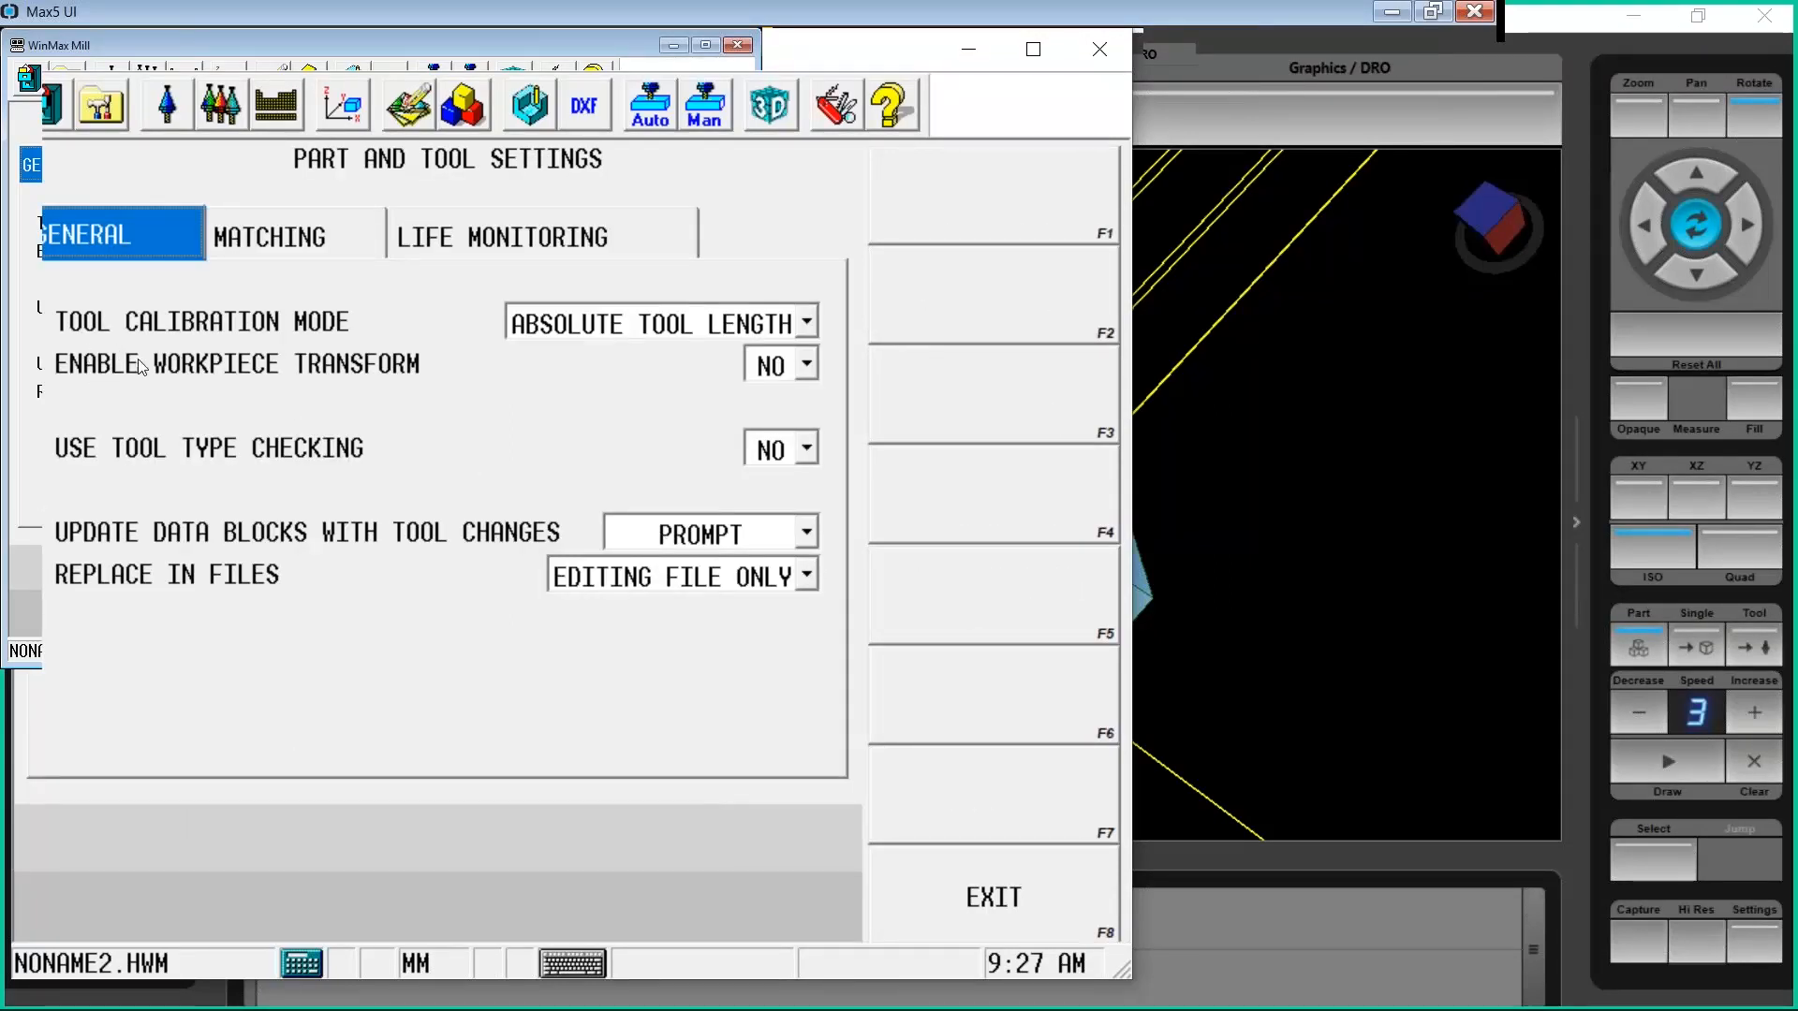
click(766, 365)
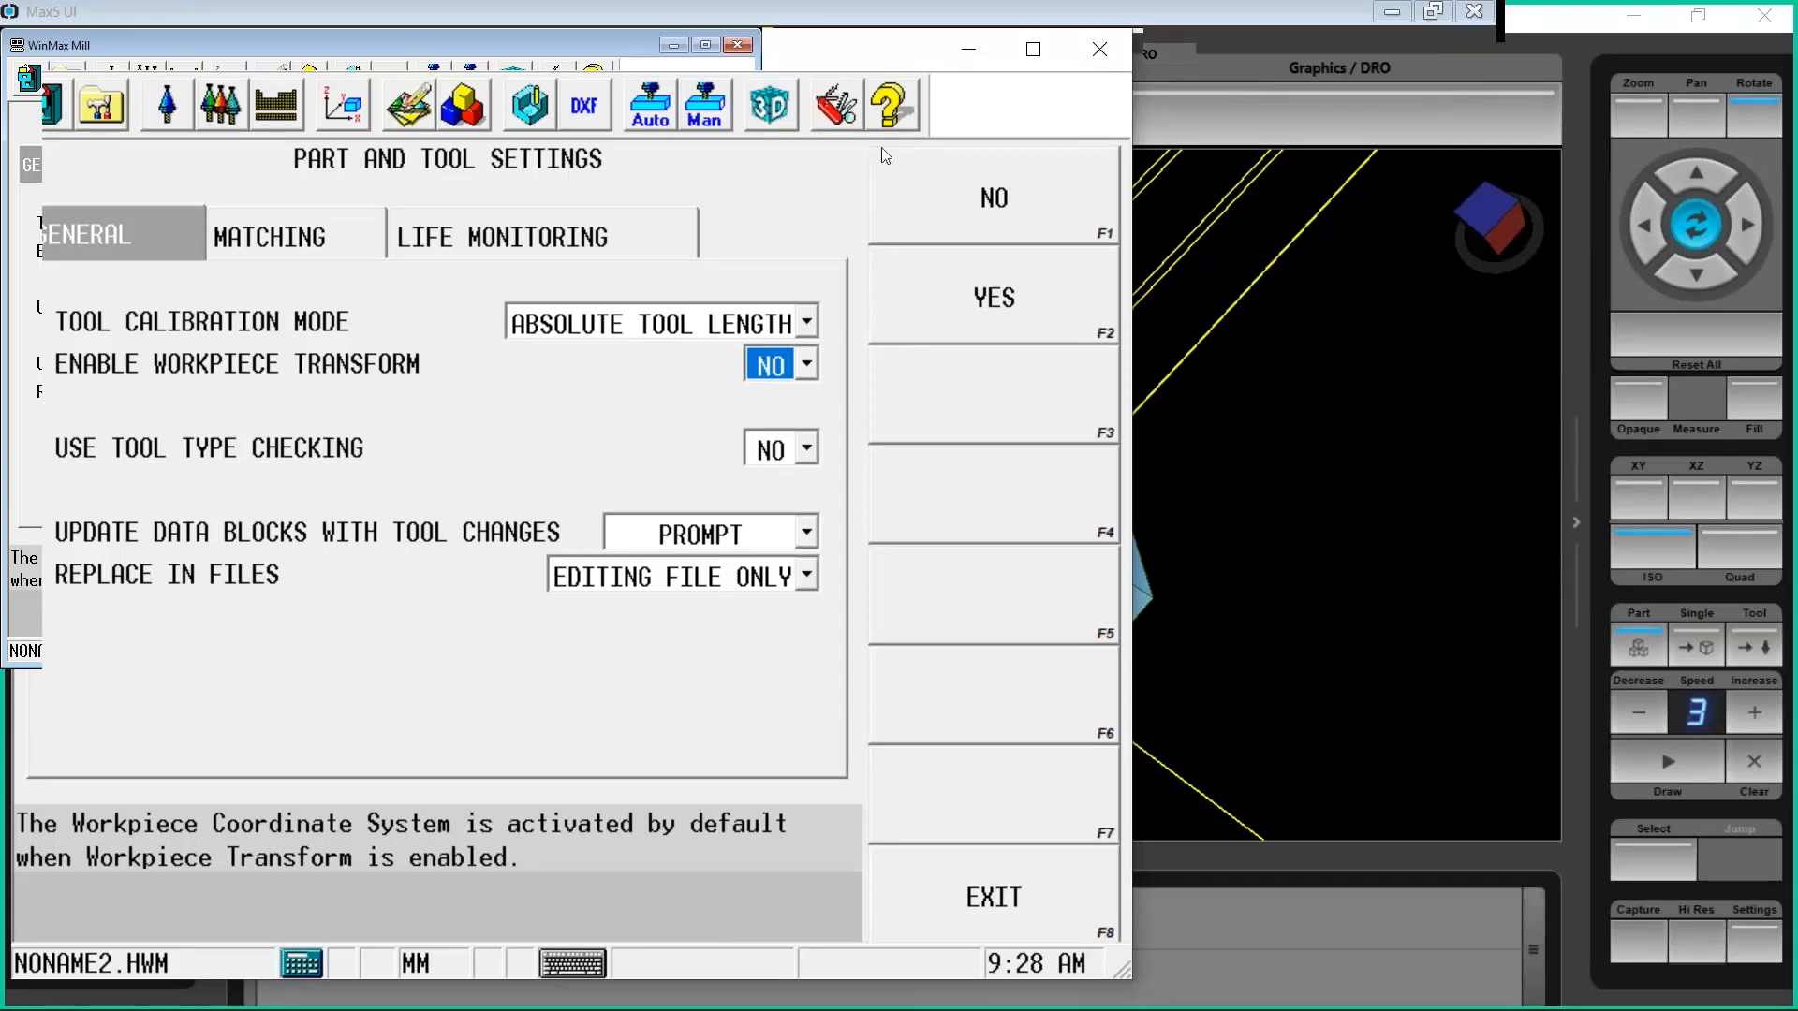
click(970, 311)
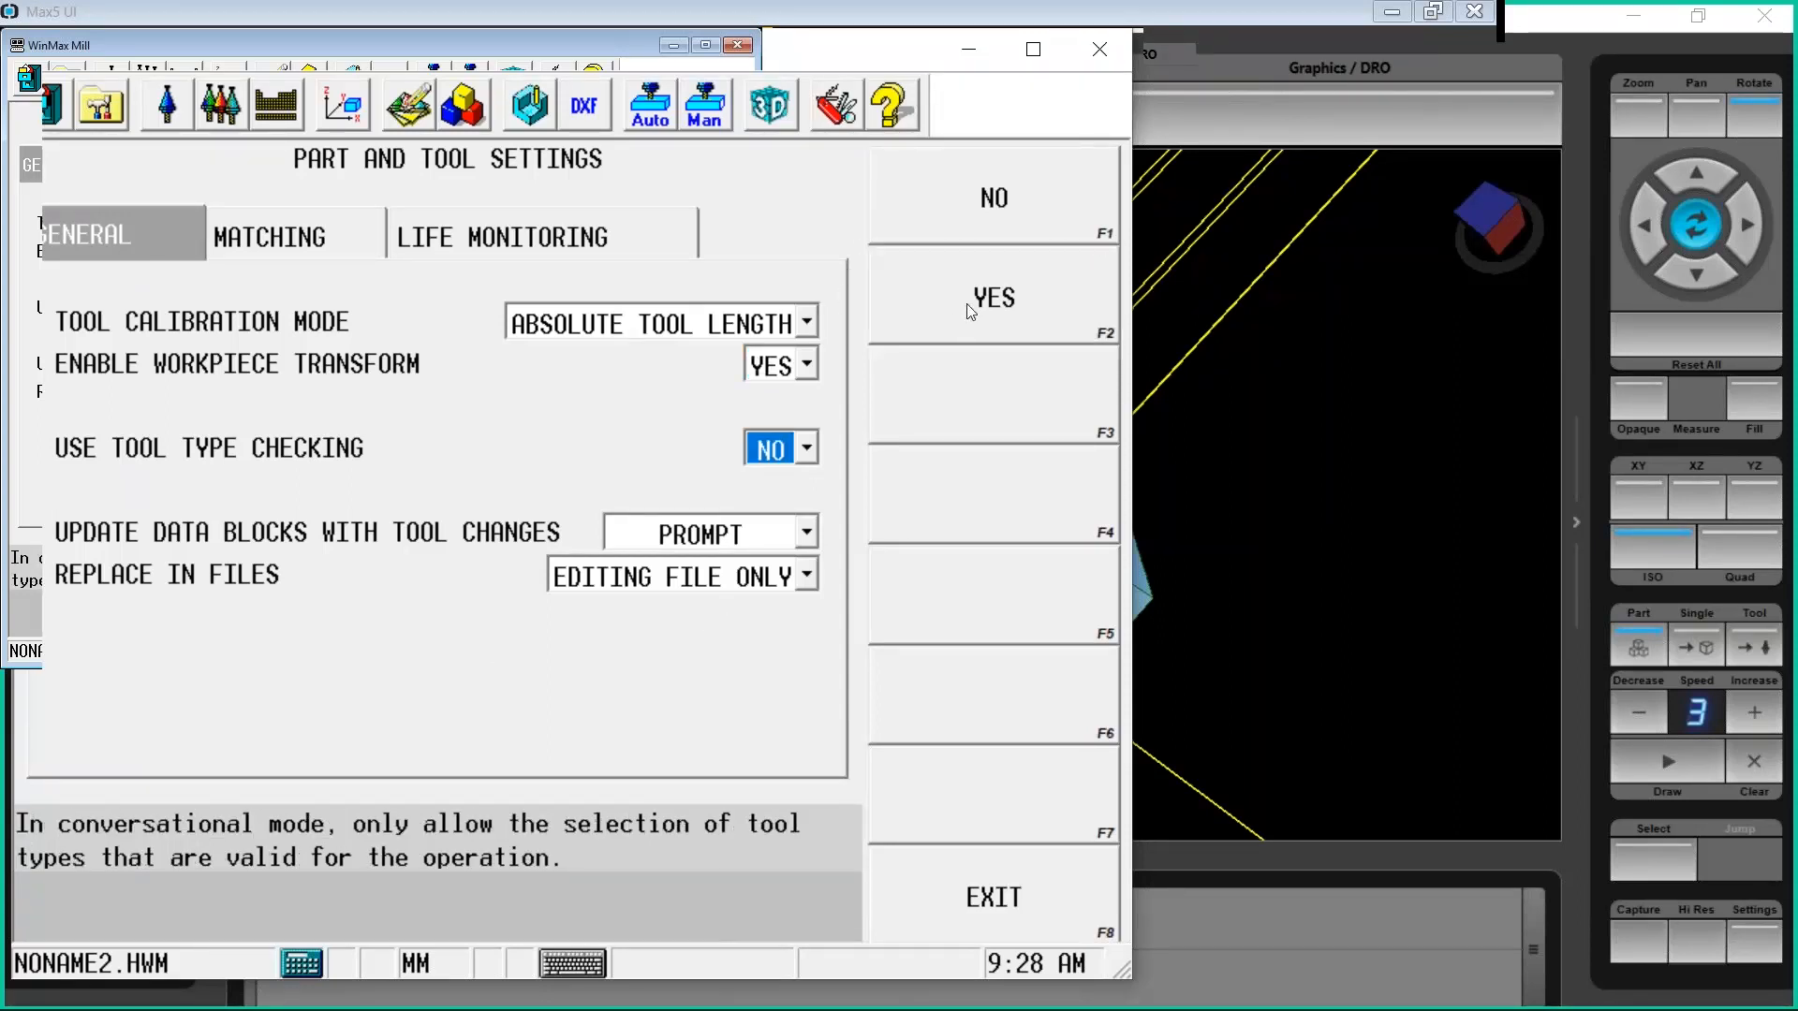
Delete the Transform Plane block 10 and its closing Transform Plane End block, keeping the mill contour between them
click(483, 113)
click(357, 446)
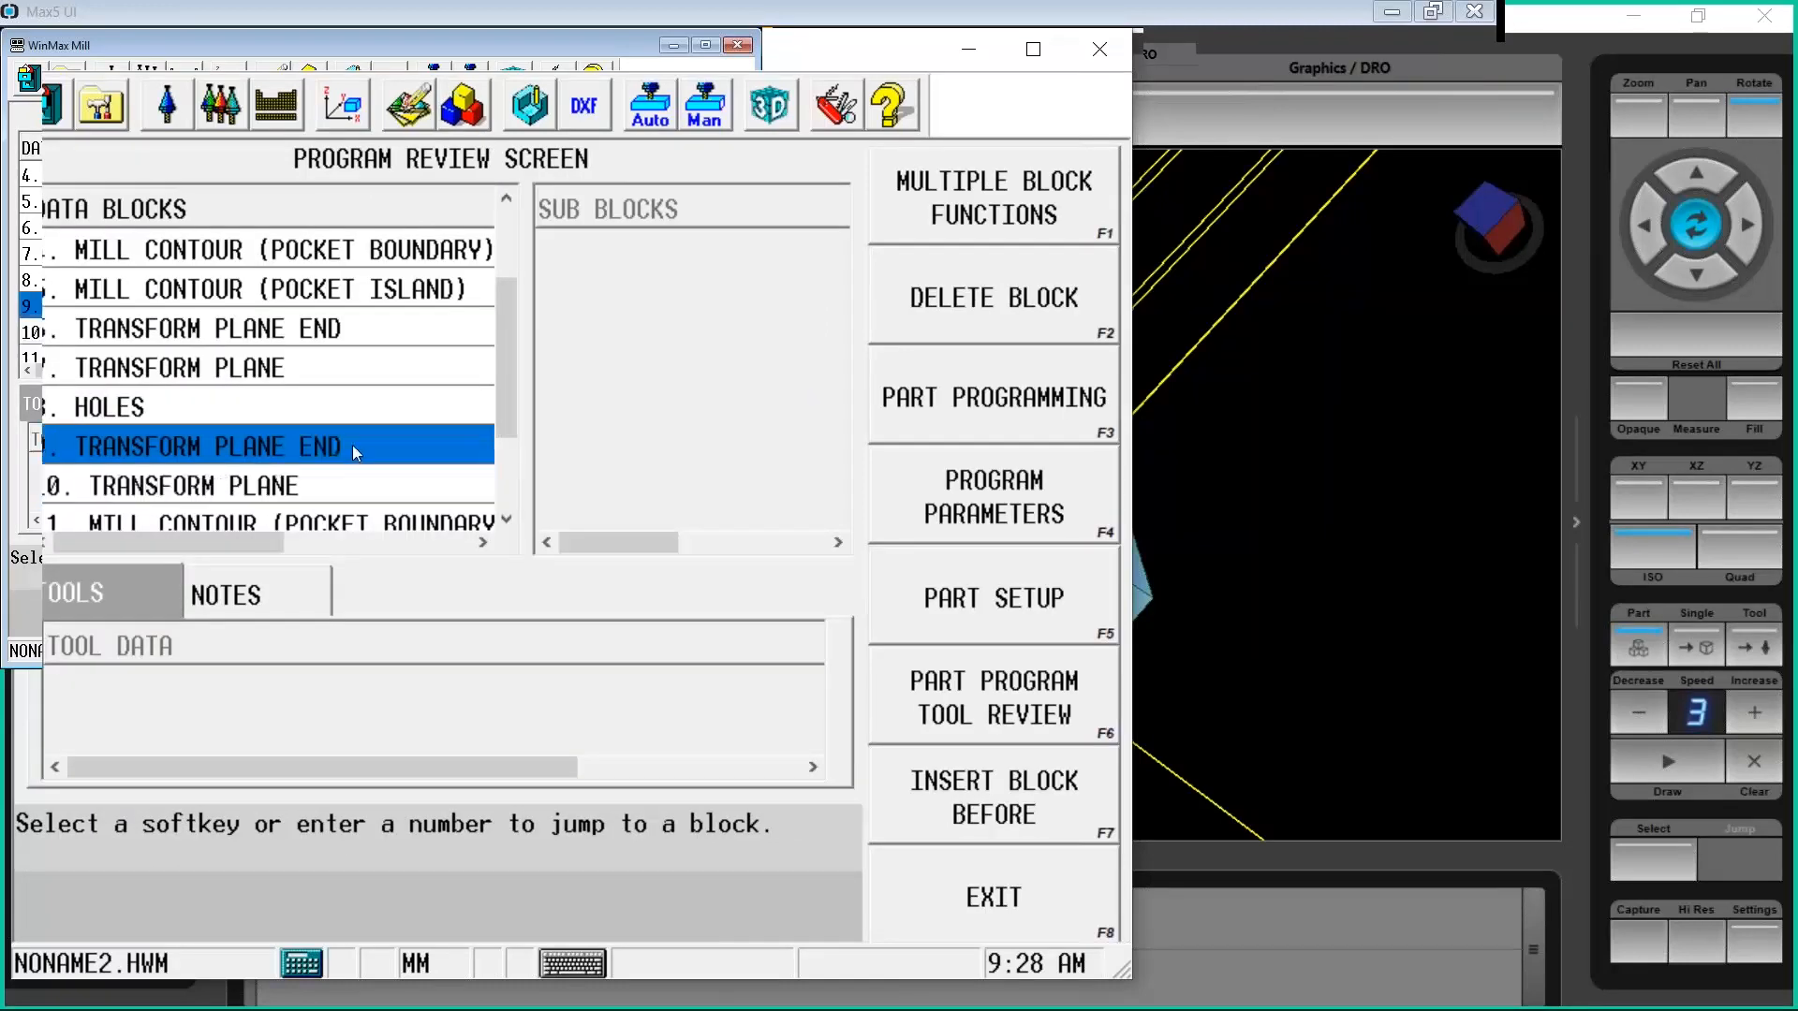
click(922, 279)
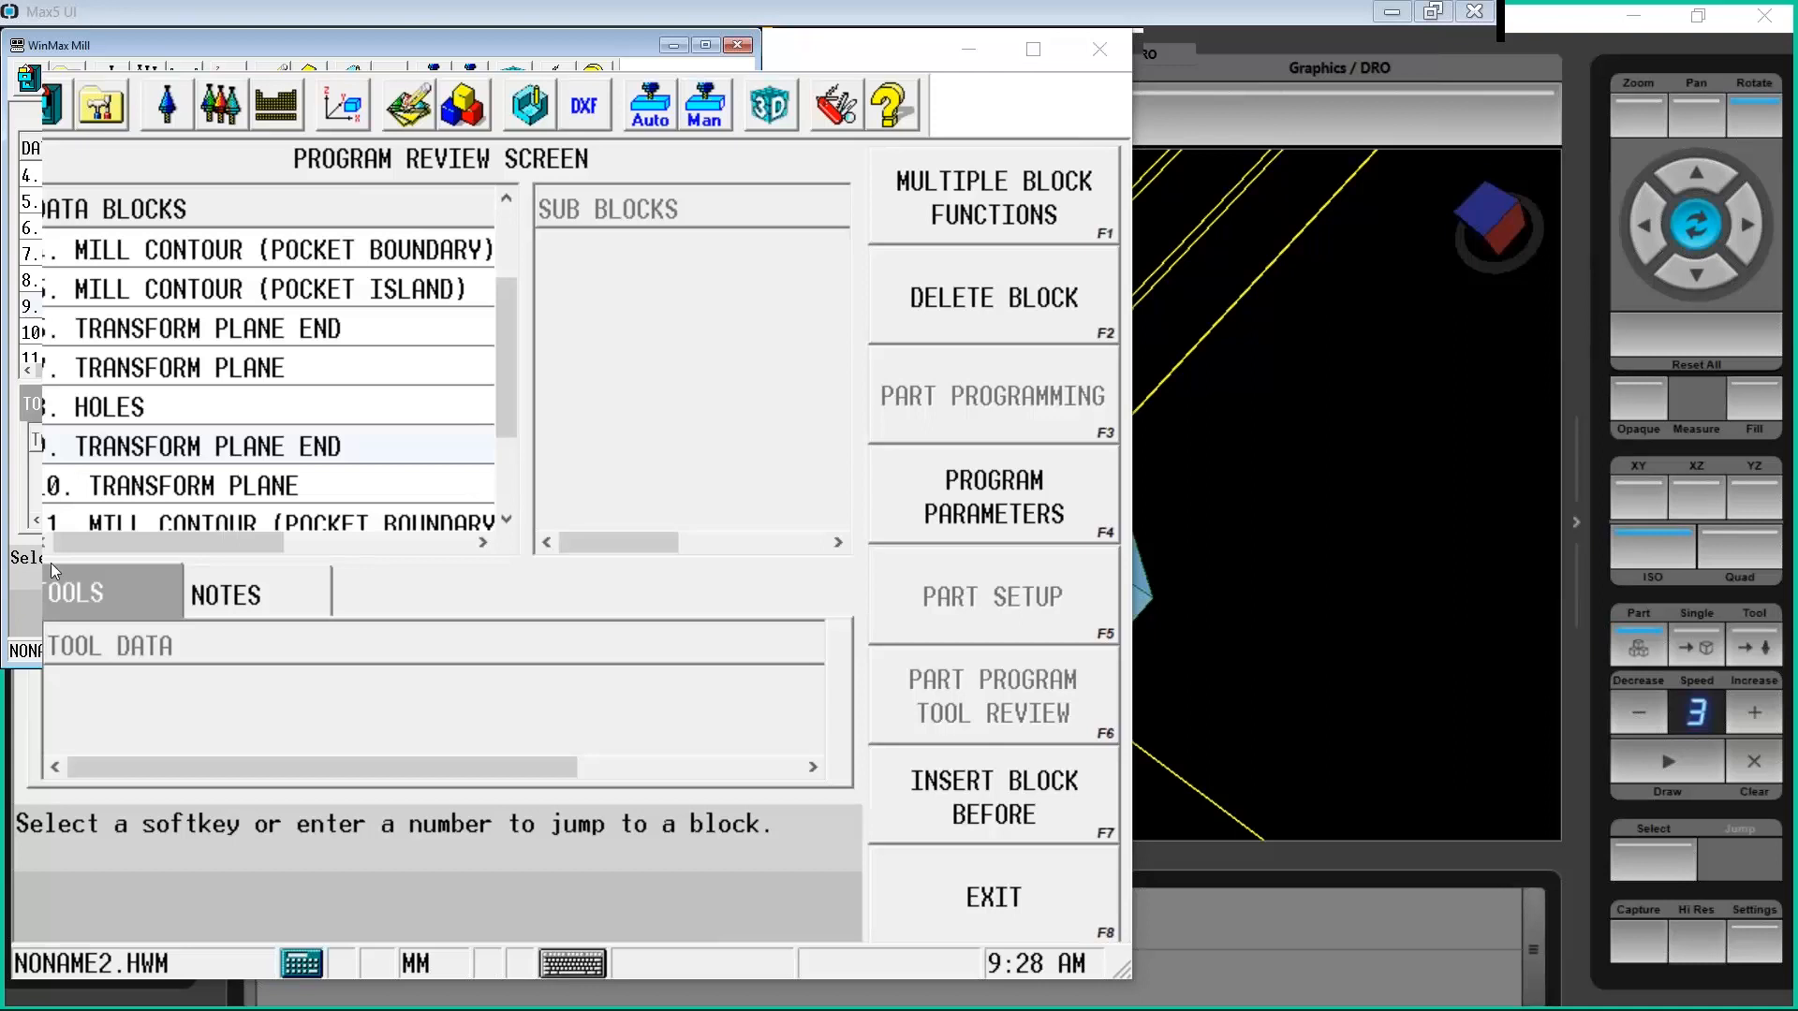
click(25, 416)
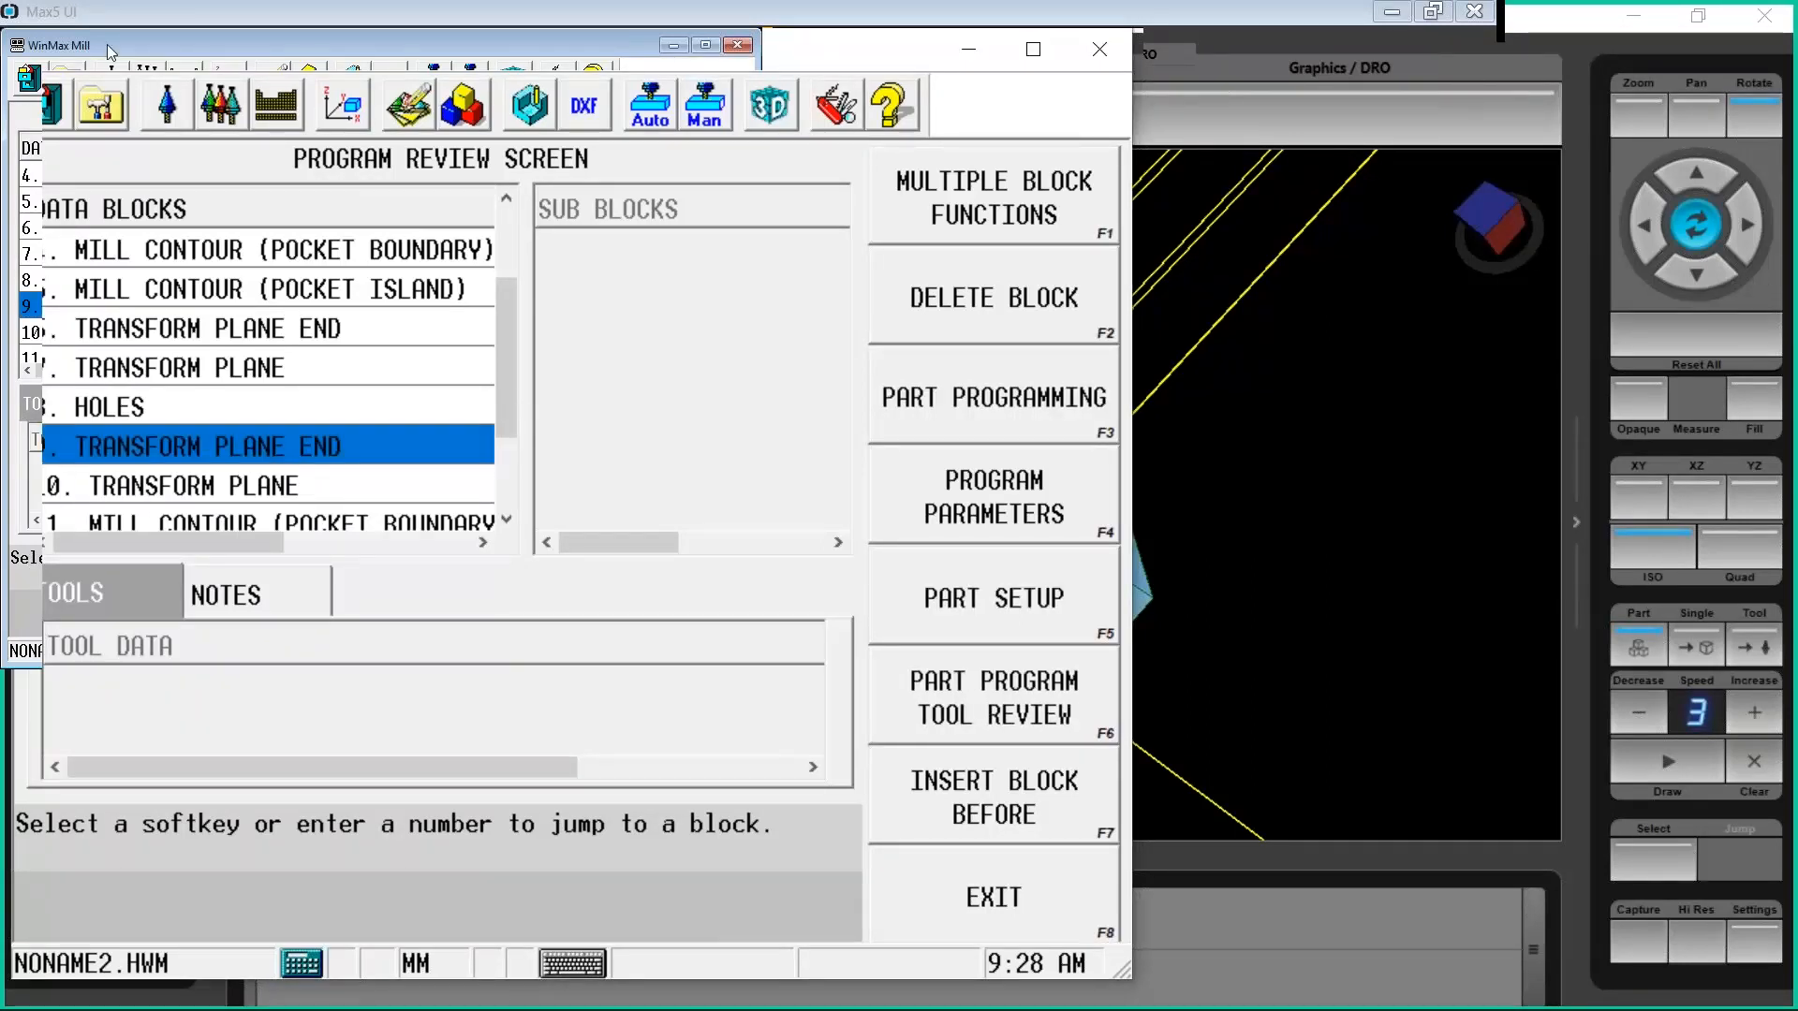
scroll(443, 429, down, 1)
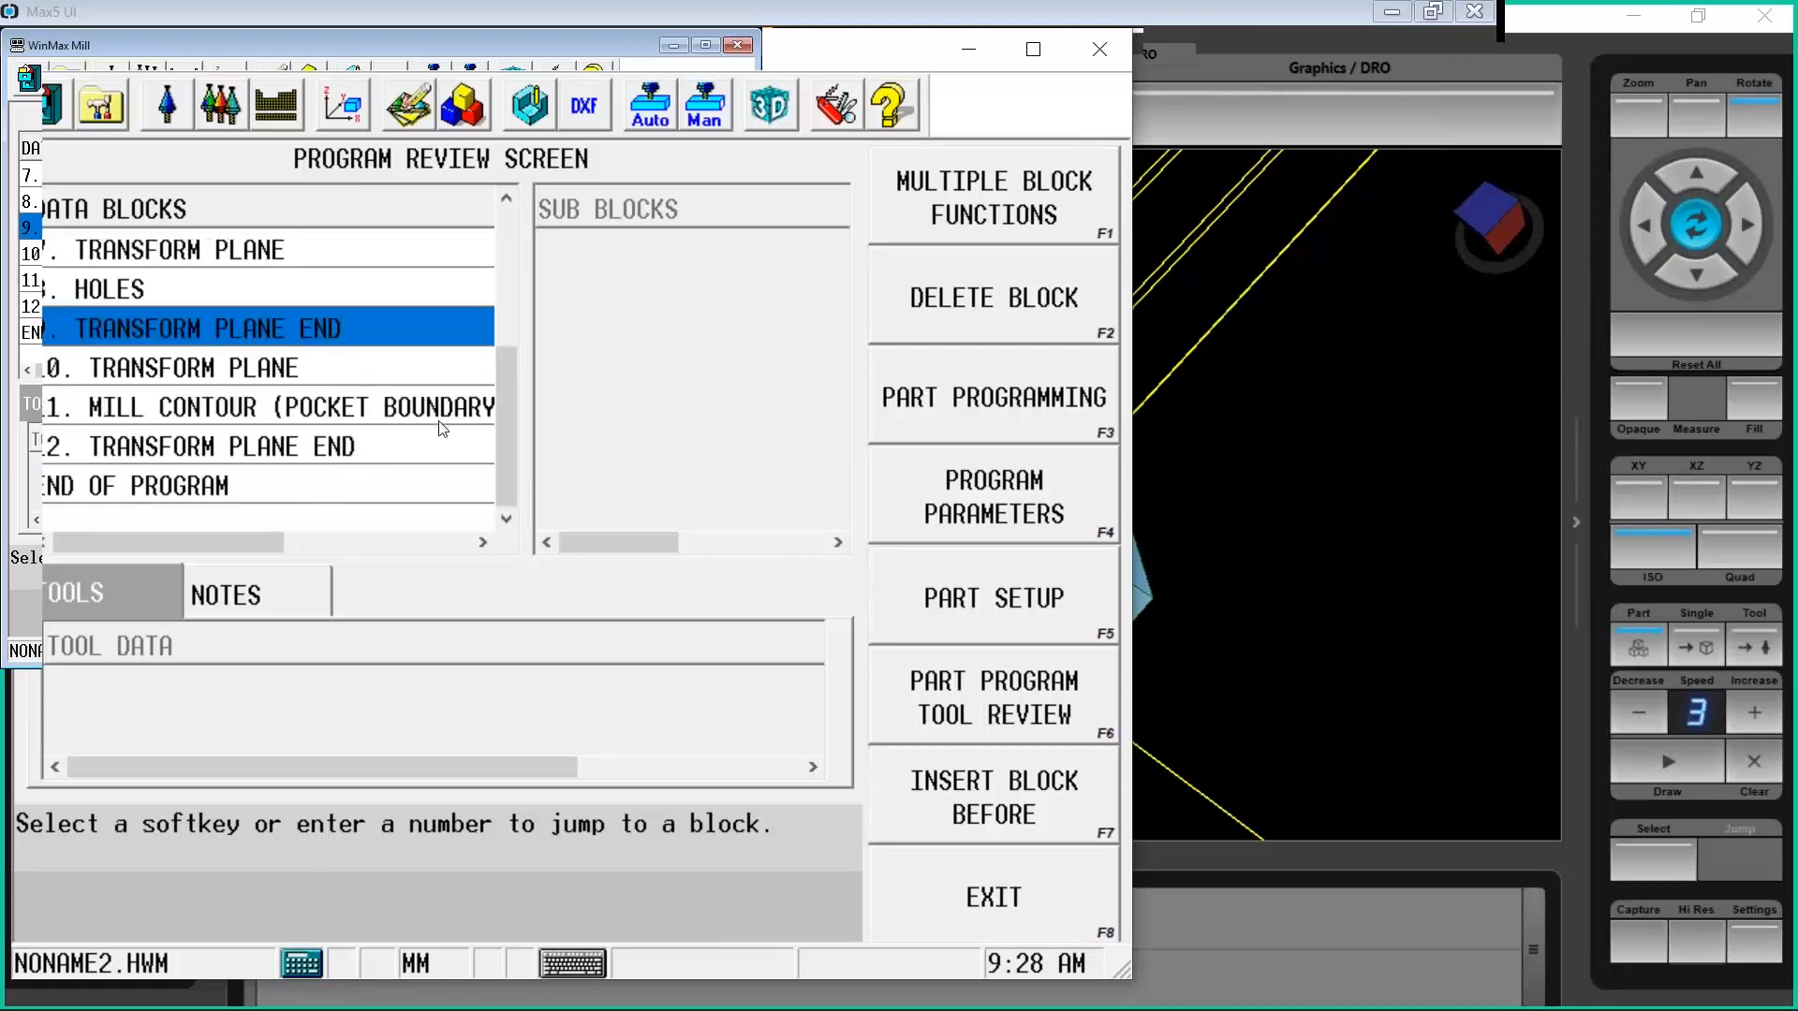
click(272, 356)
click(919, 311)
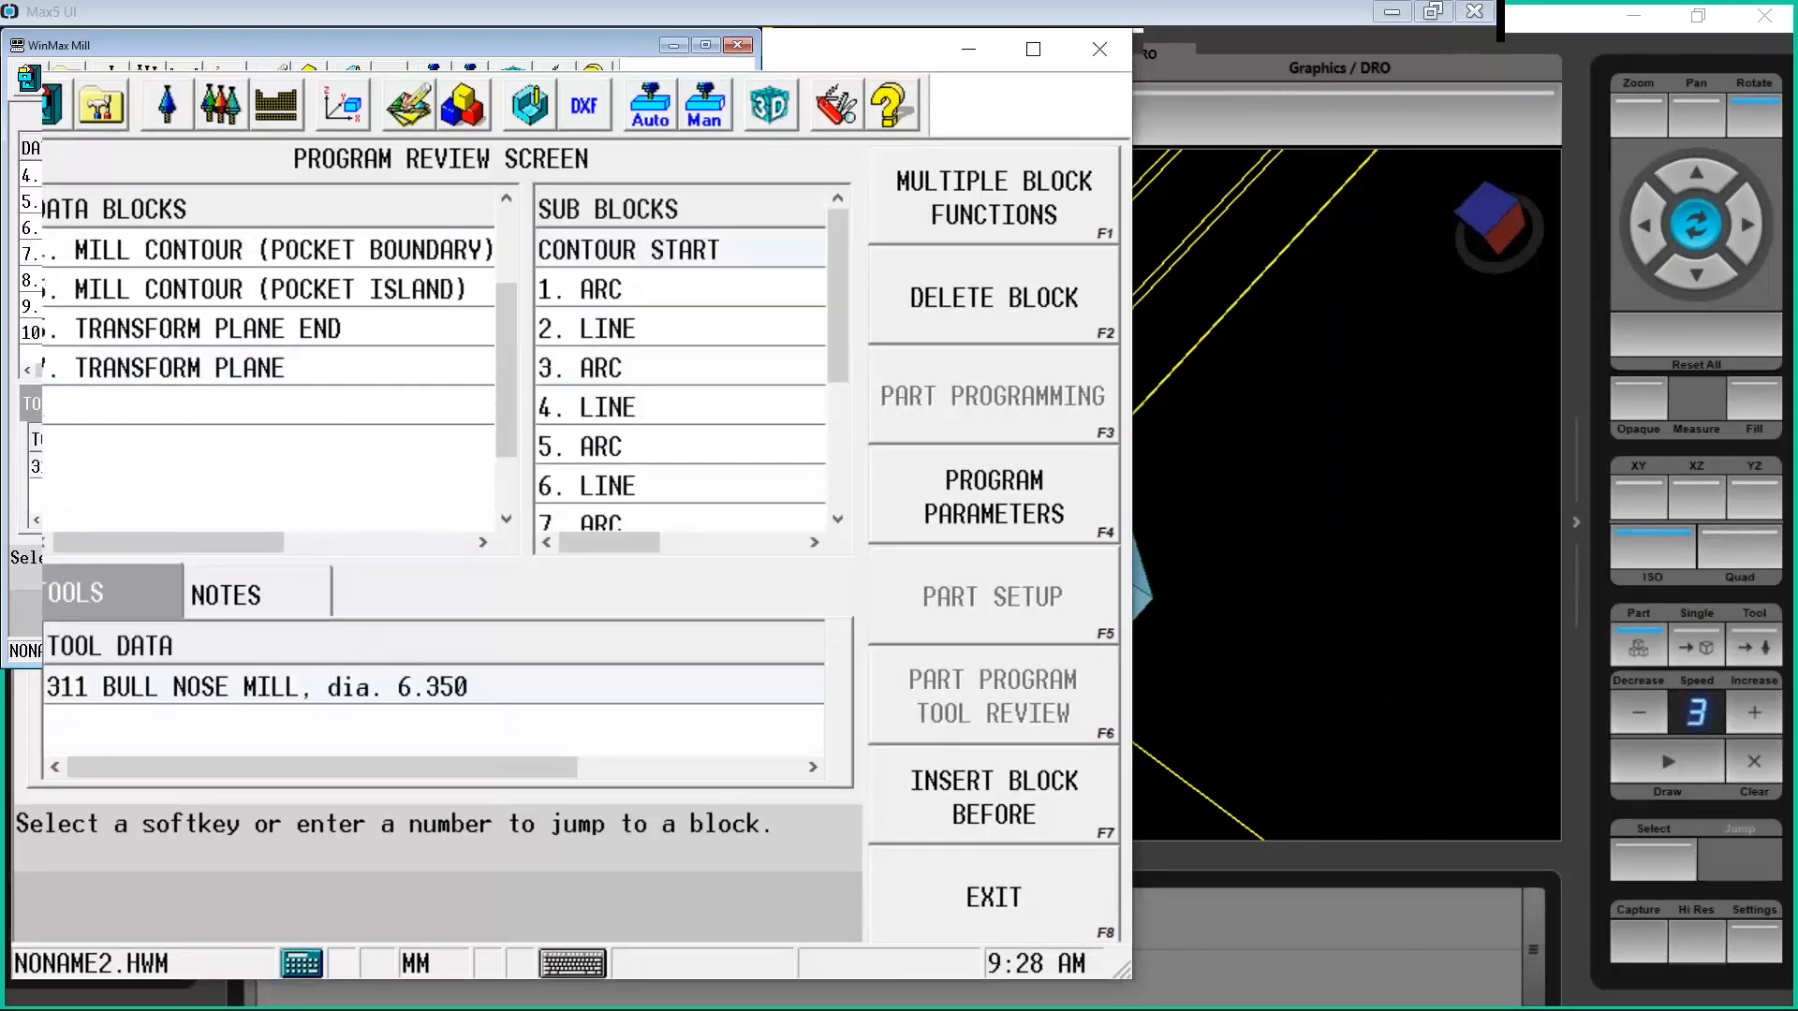
key(Down)
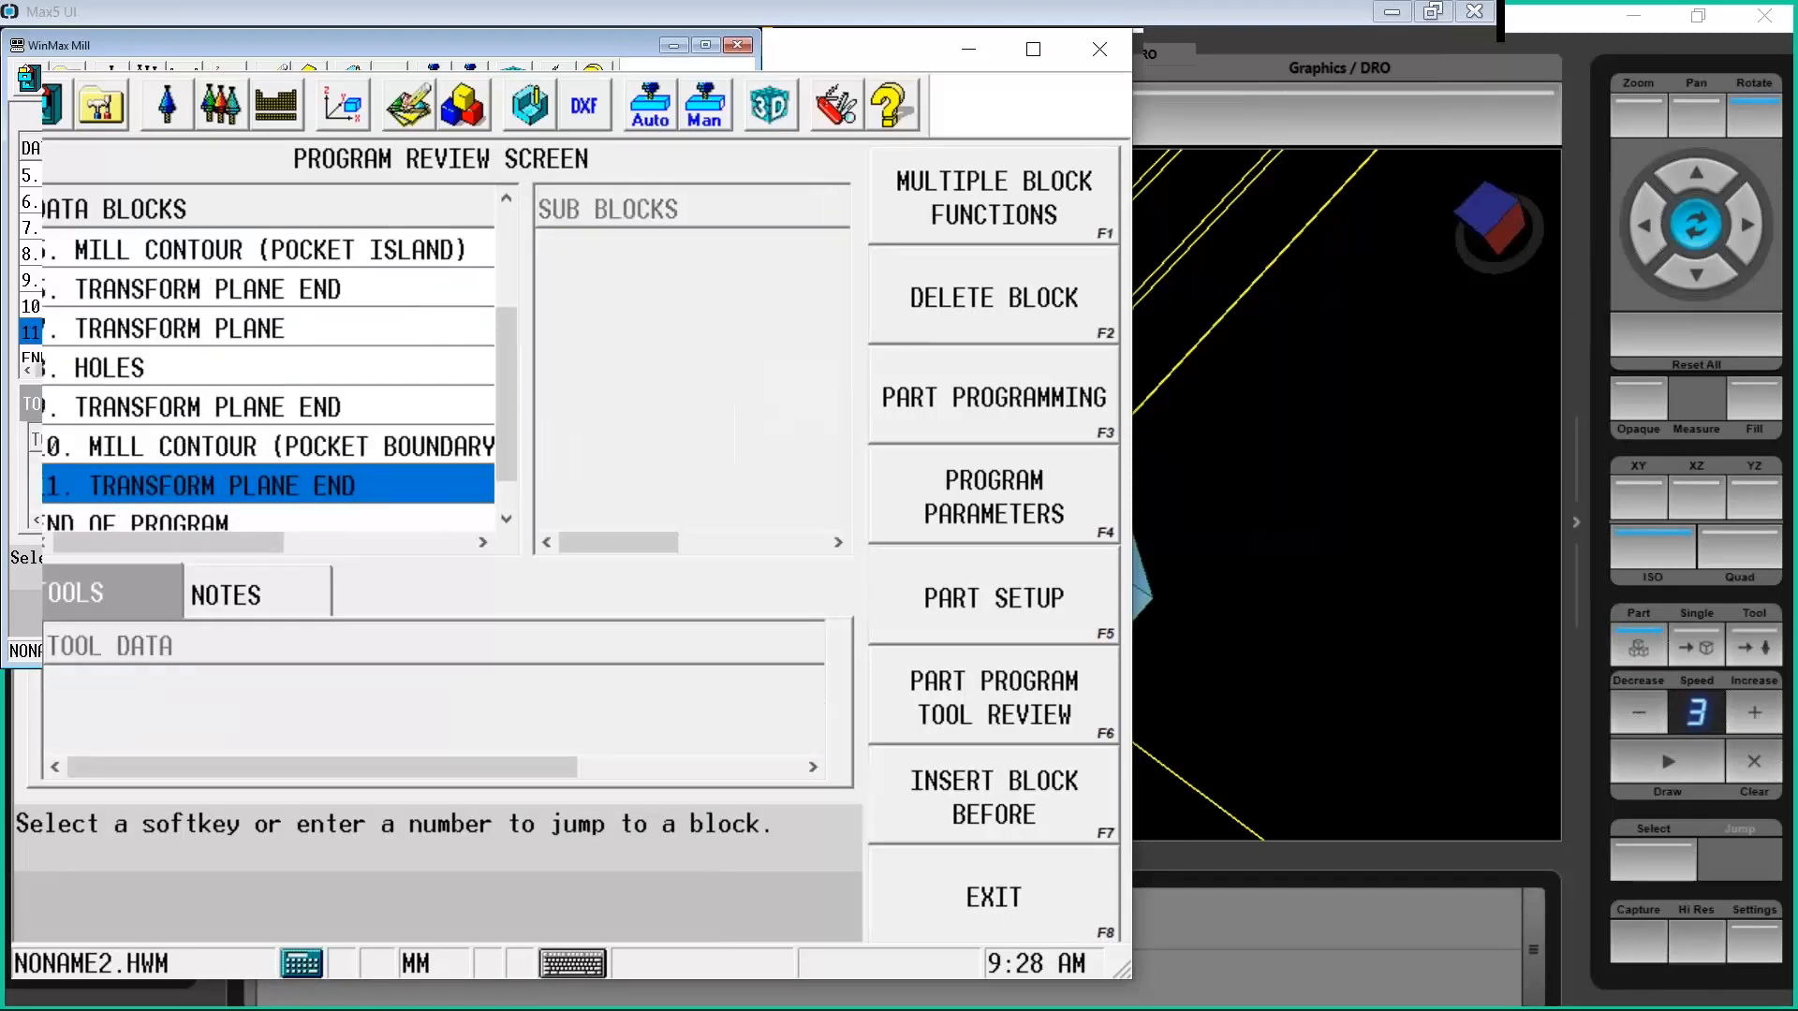
click(1028, 285)
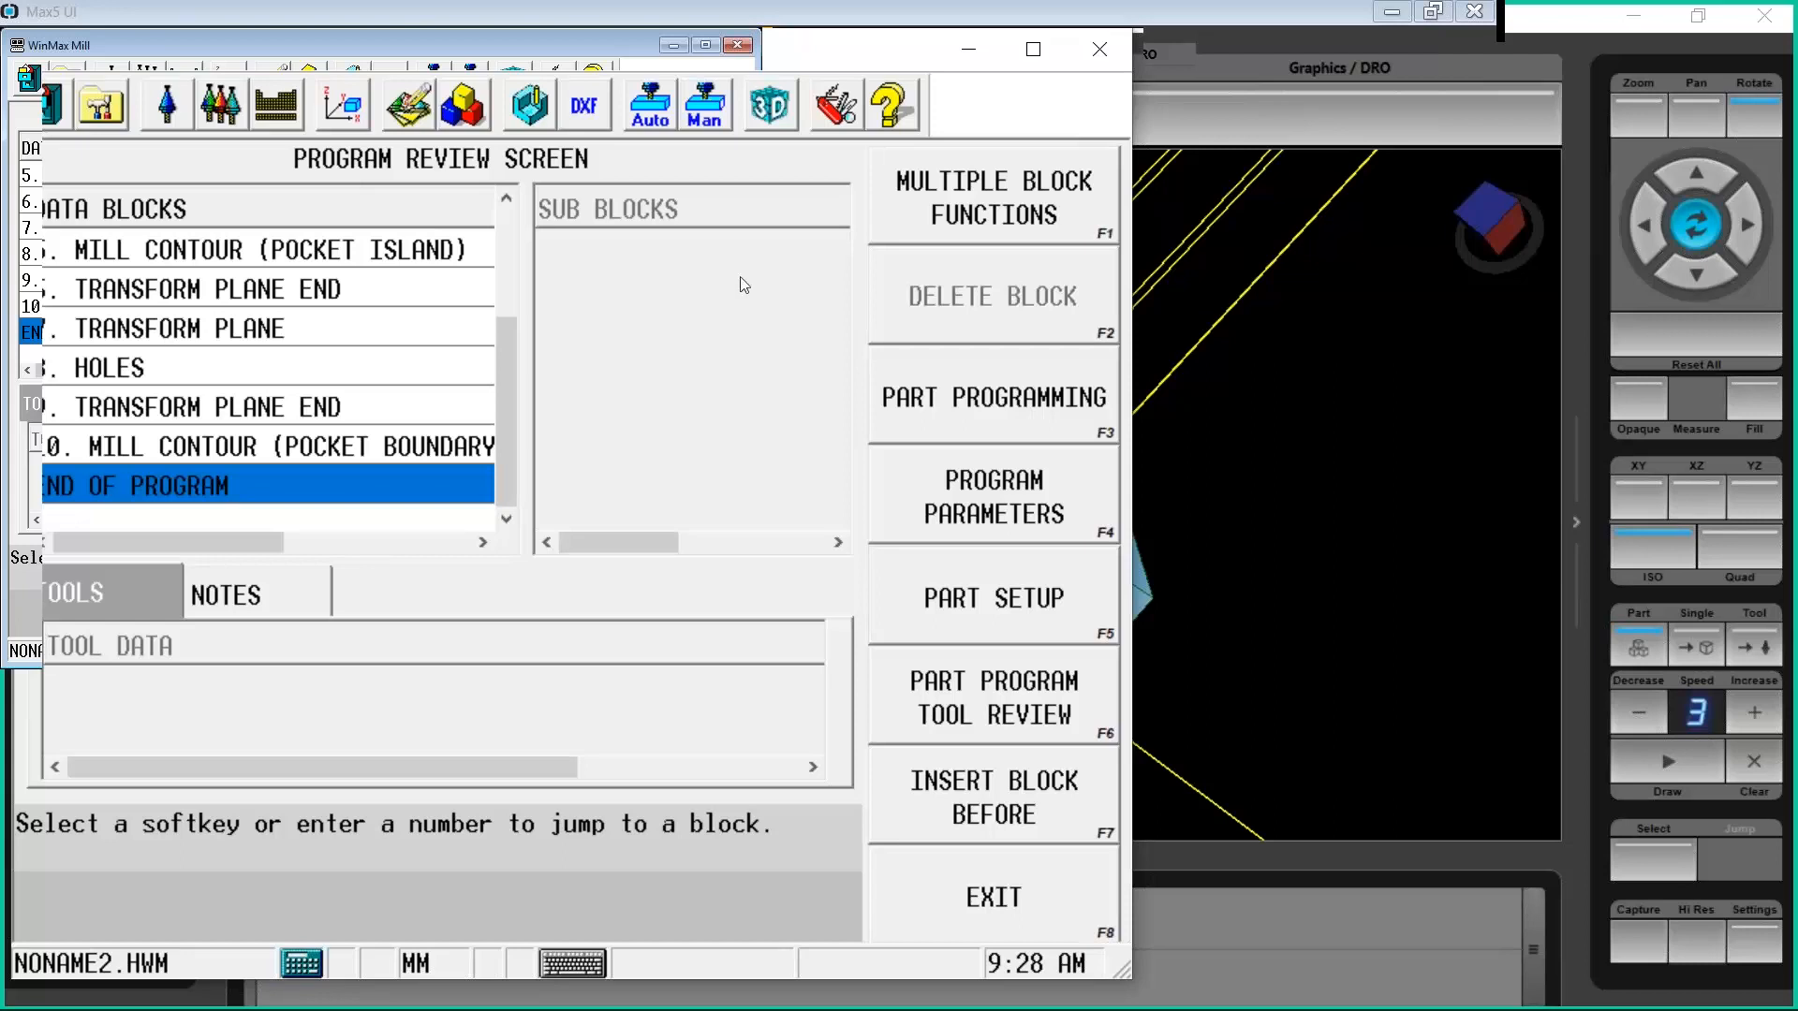
Return to the Max5 UI graphics and rerun the simulation to check the toolpaths without the extra transform plane
click(1311, 632)
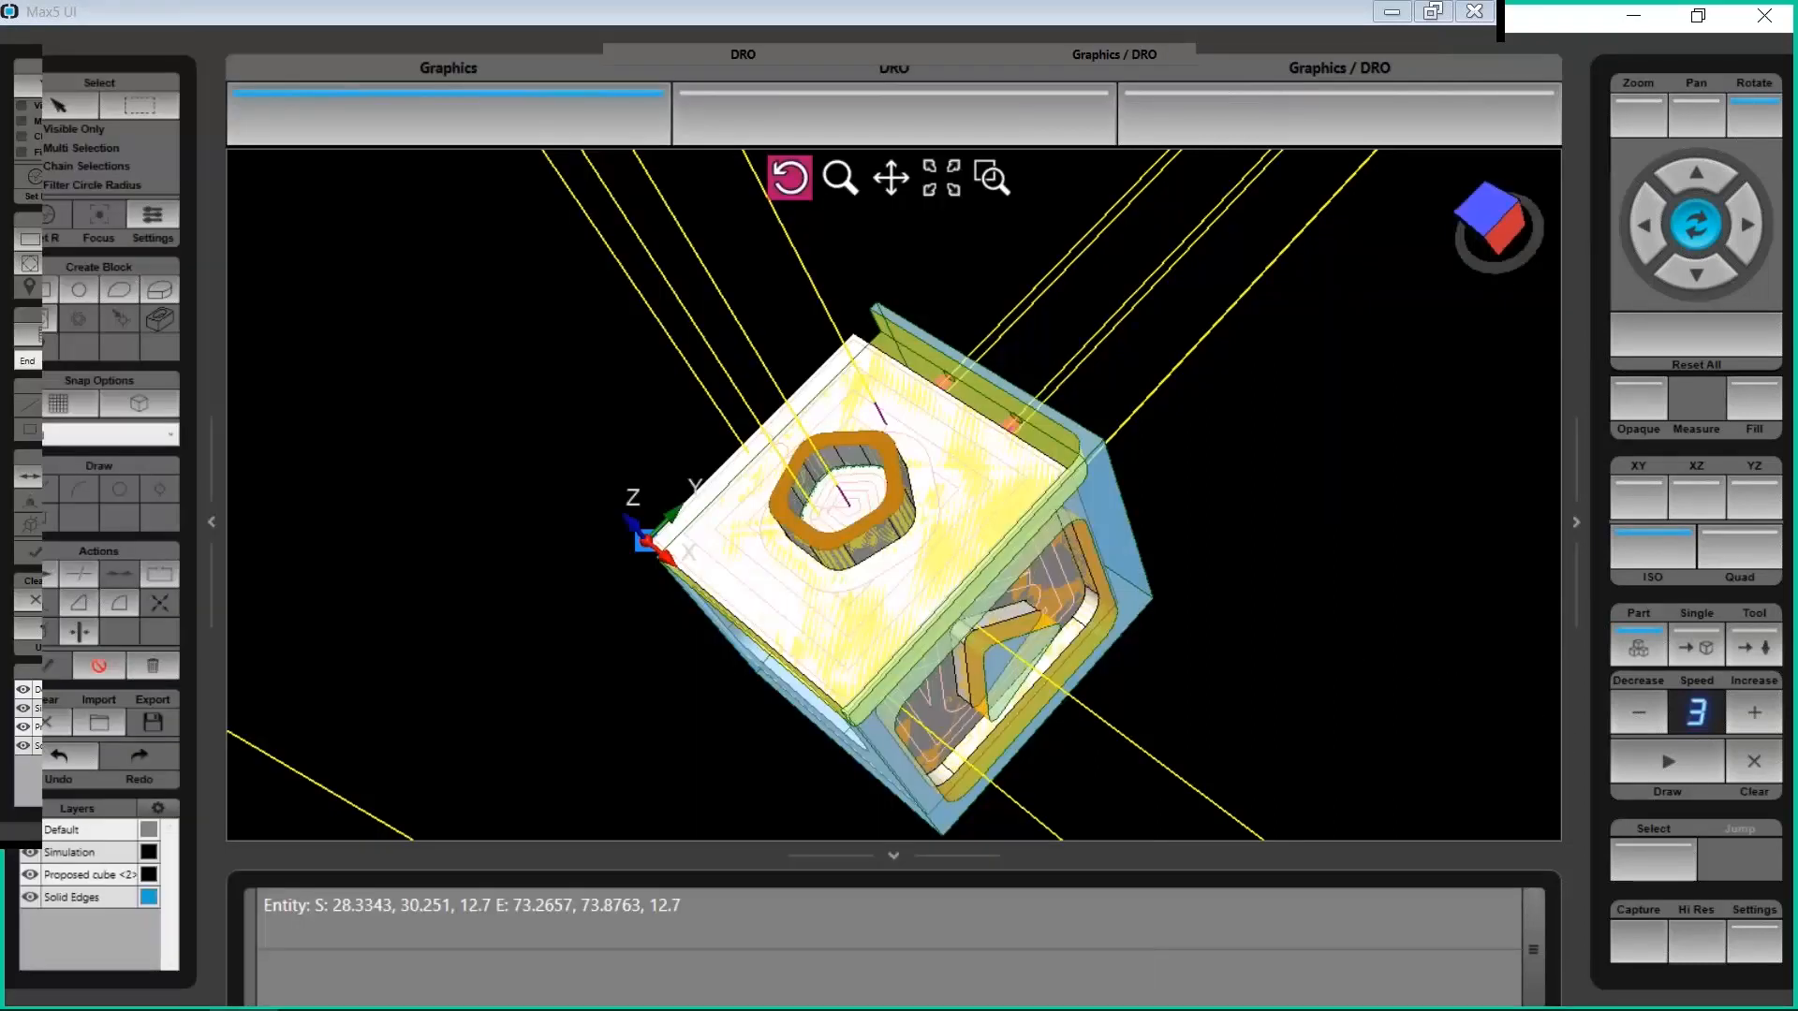
click(1680, 763)
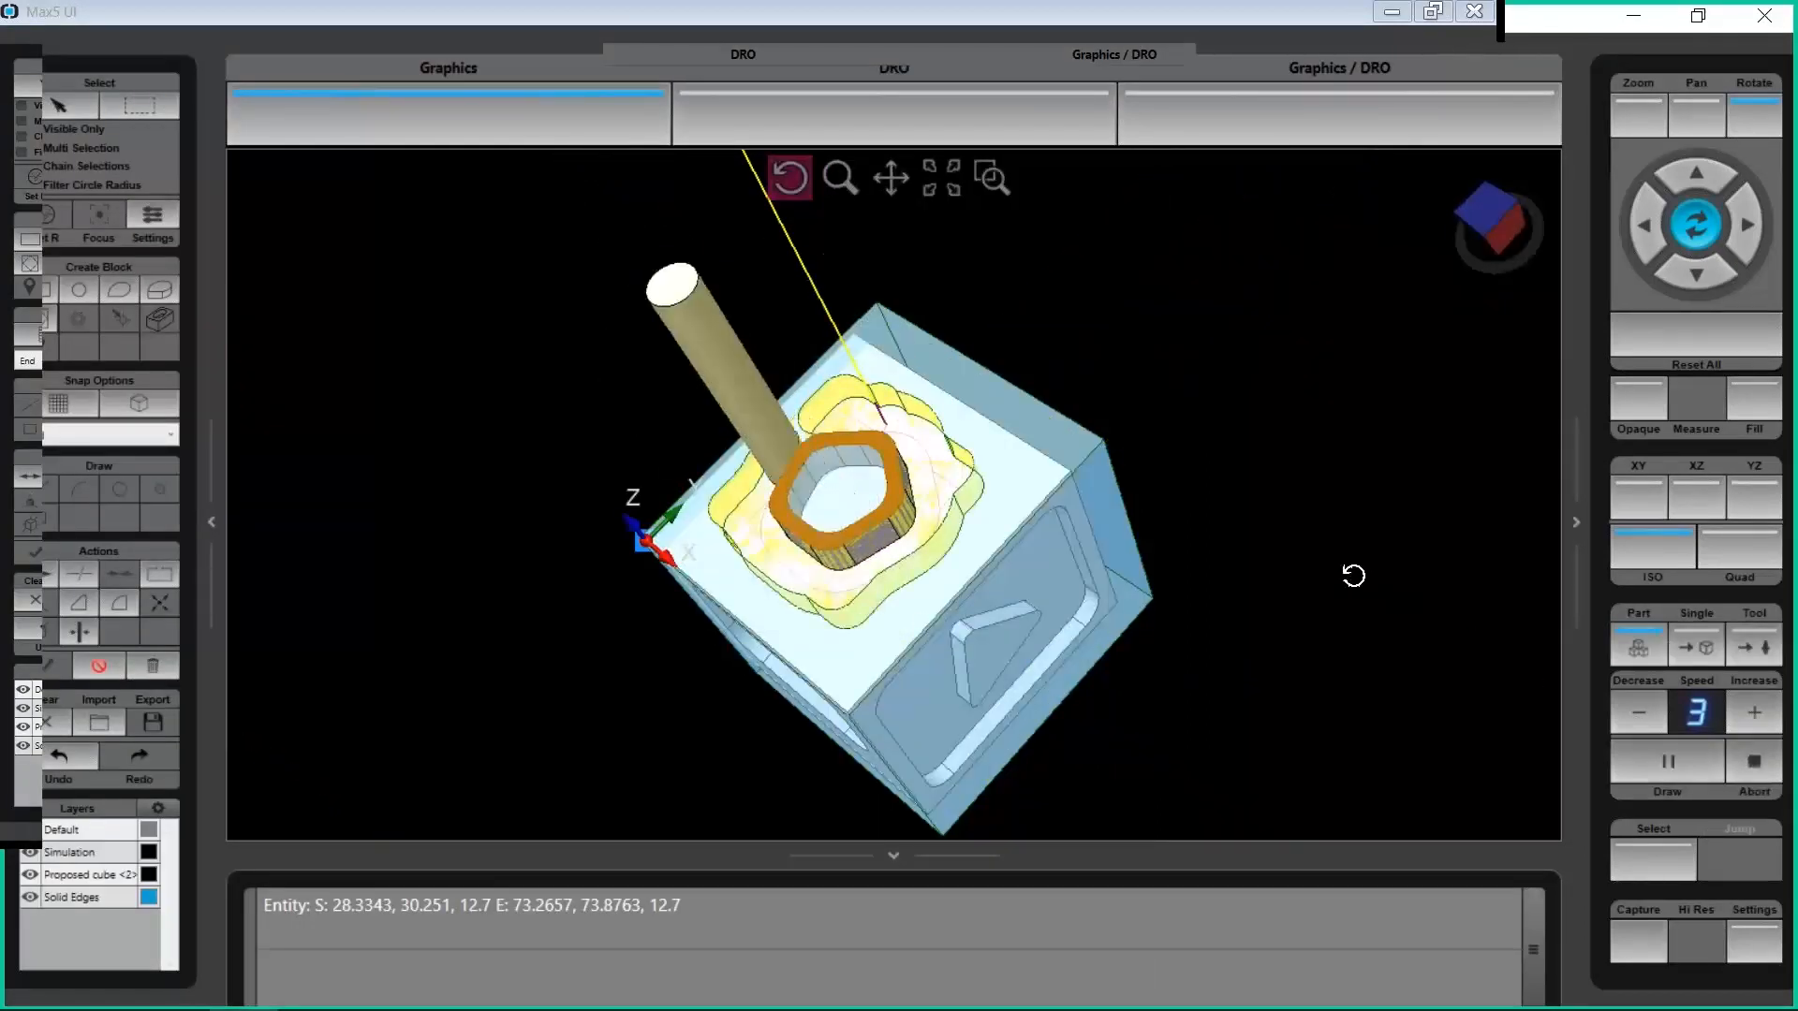
scroll(1379, 578, down, 2)
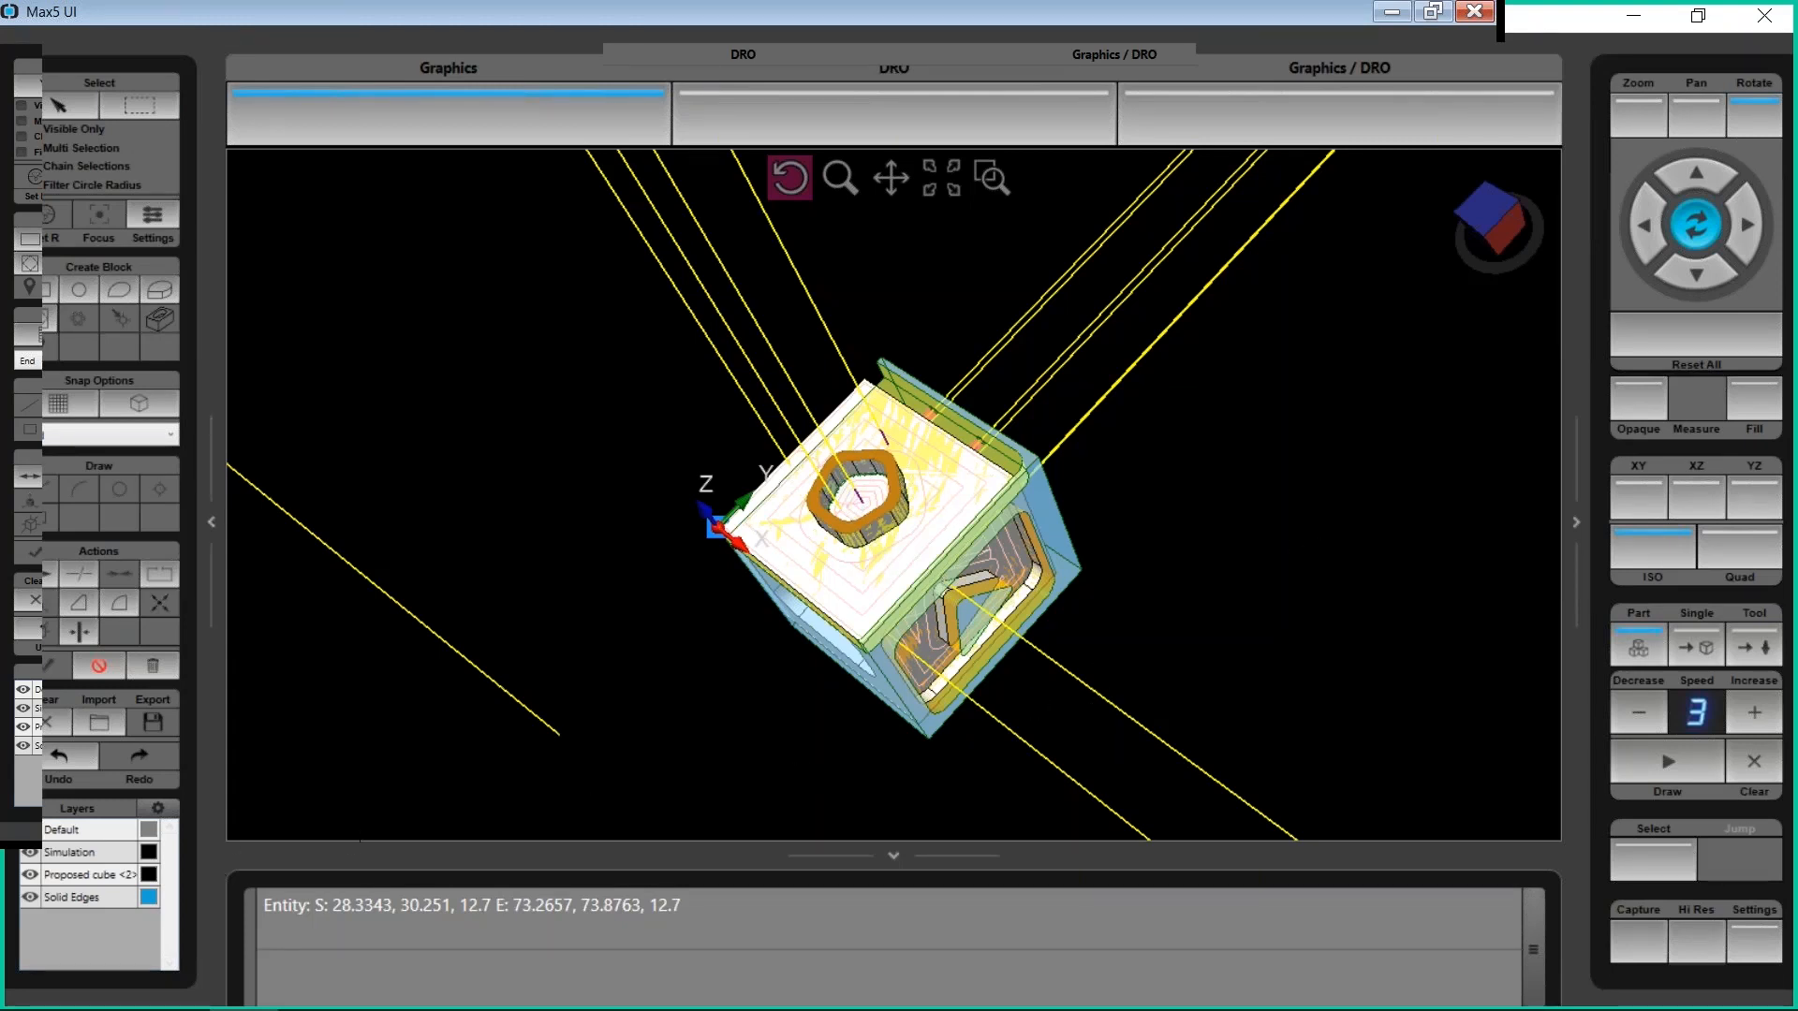
Select the recessed pocket floor surrounding the round bore on the cube's side face
drag(662, 682, 791, 443)
drag(899, 532, 761, 463)
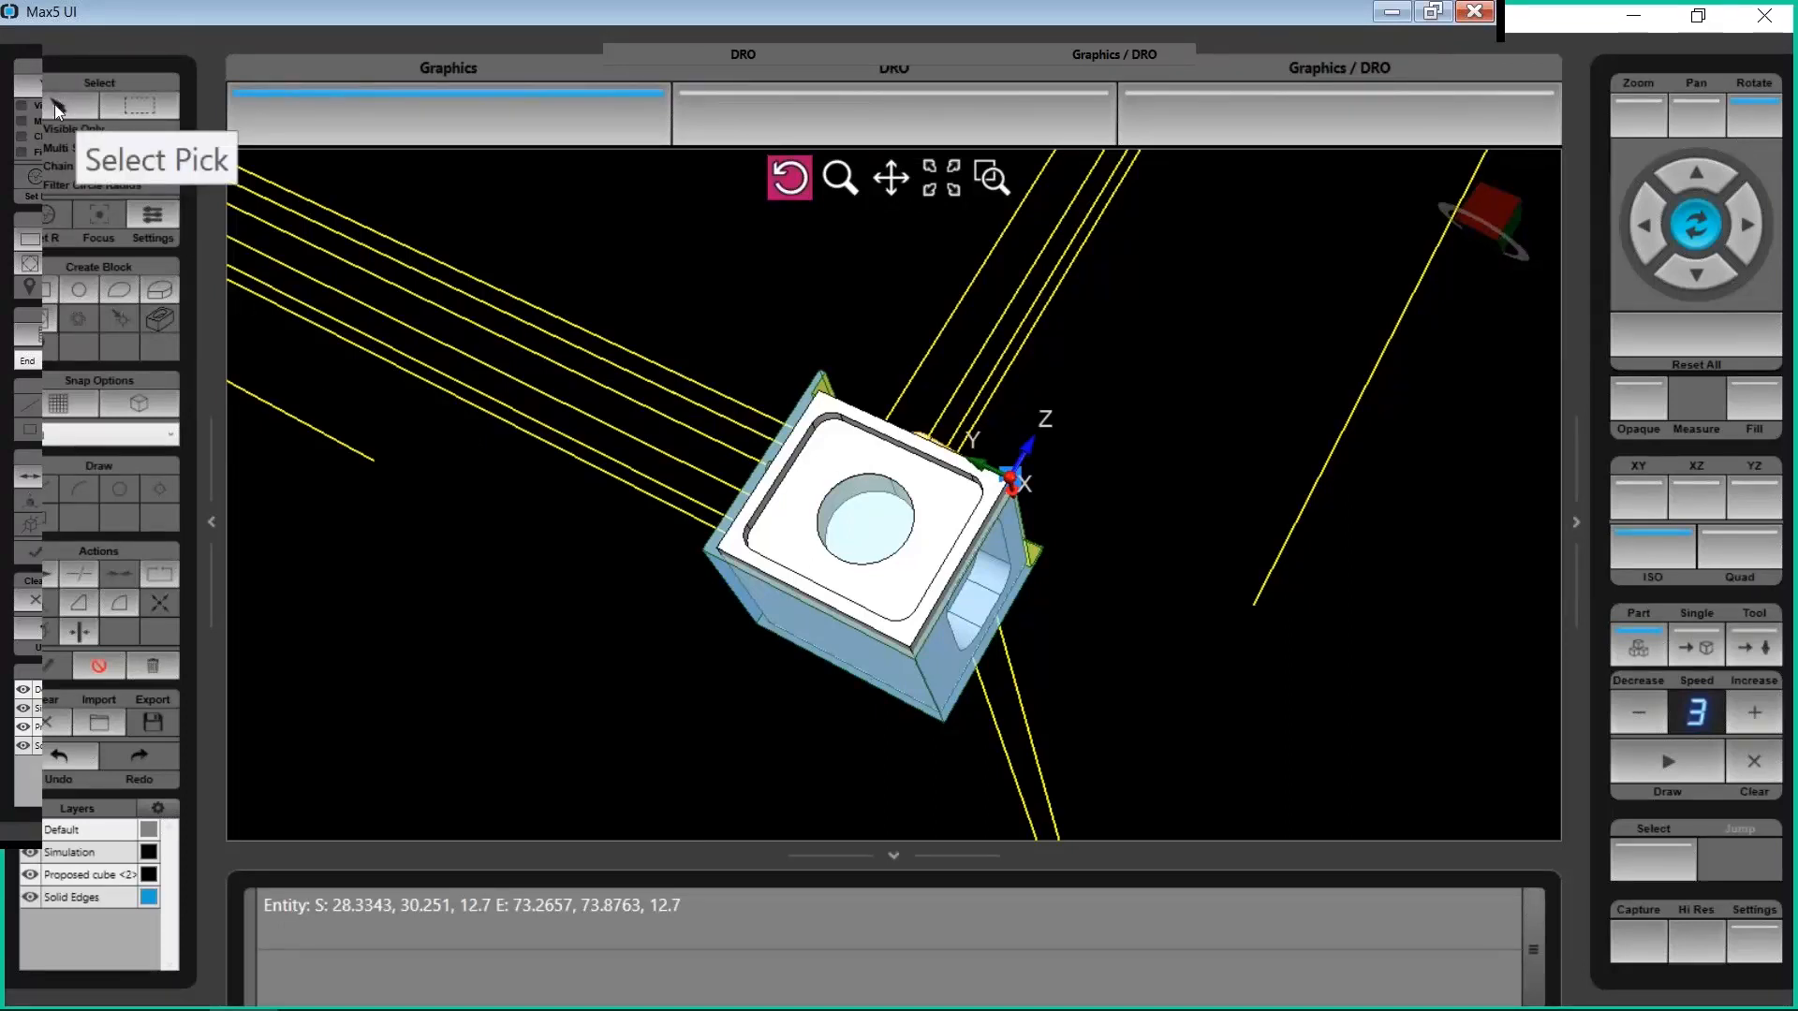
click(71, 103)
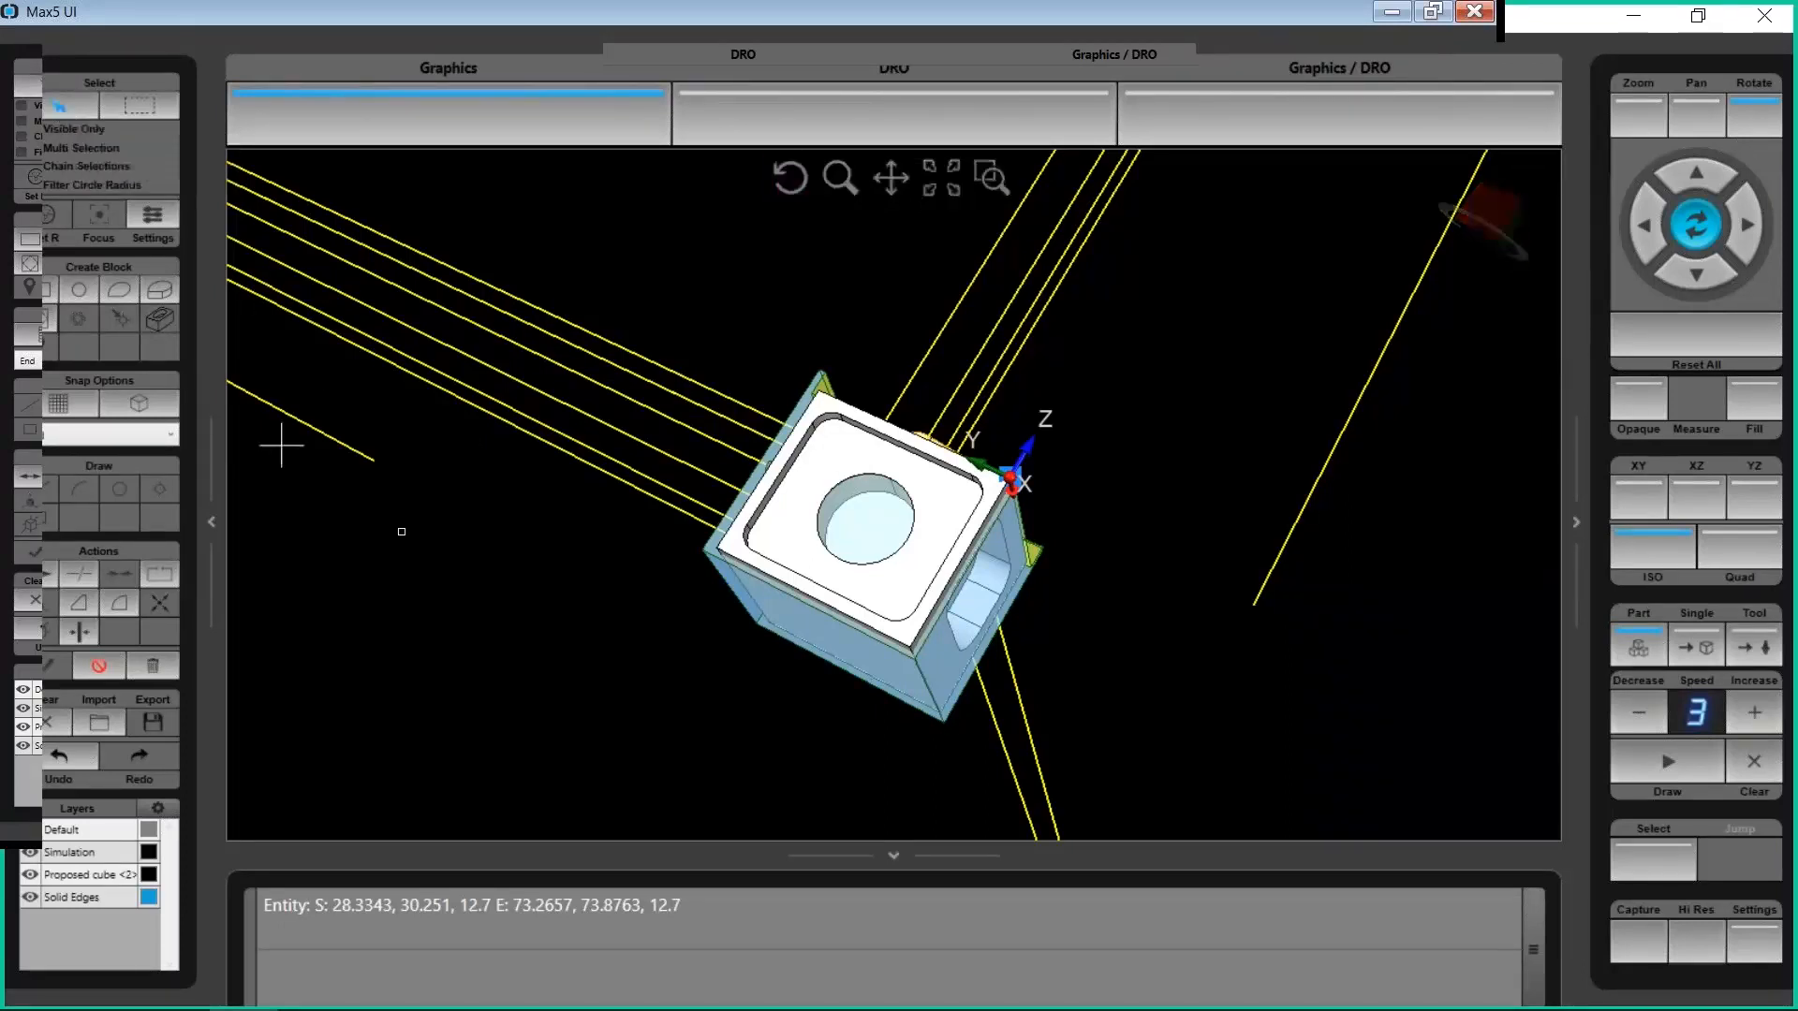
click(779, 535)
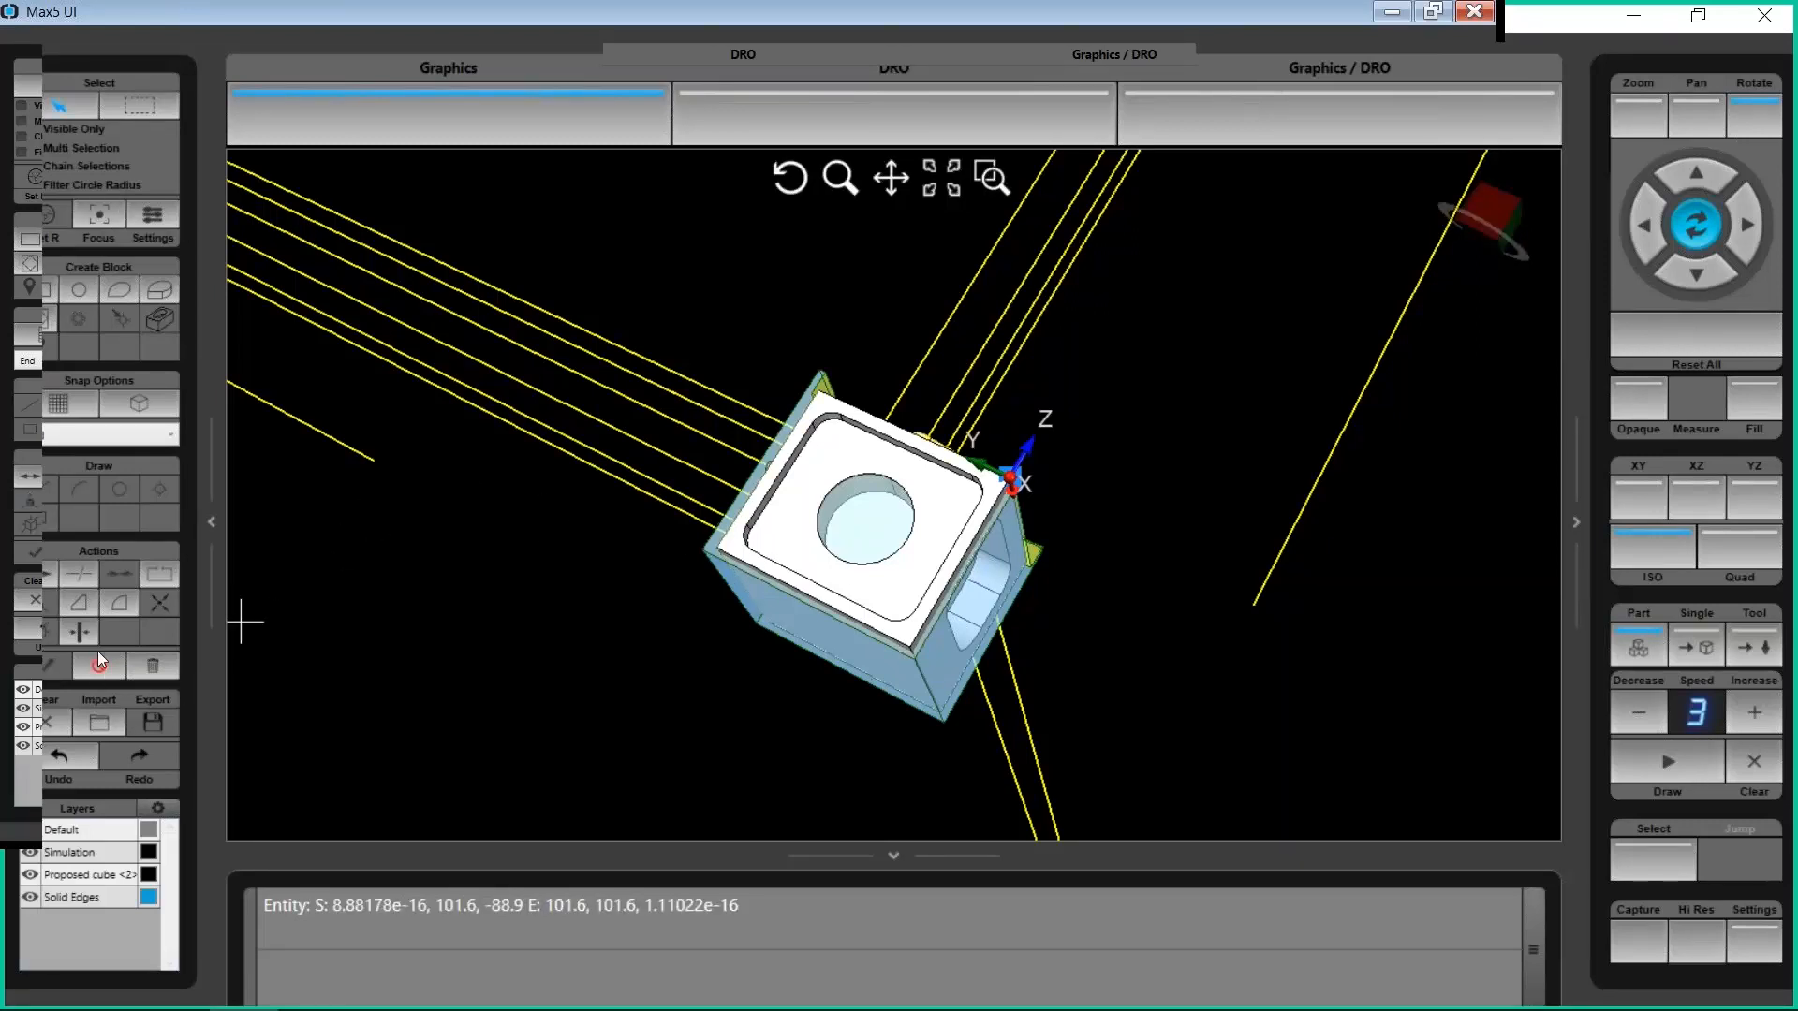
click(102, 665)
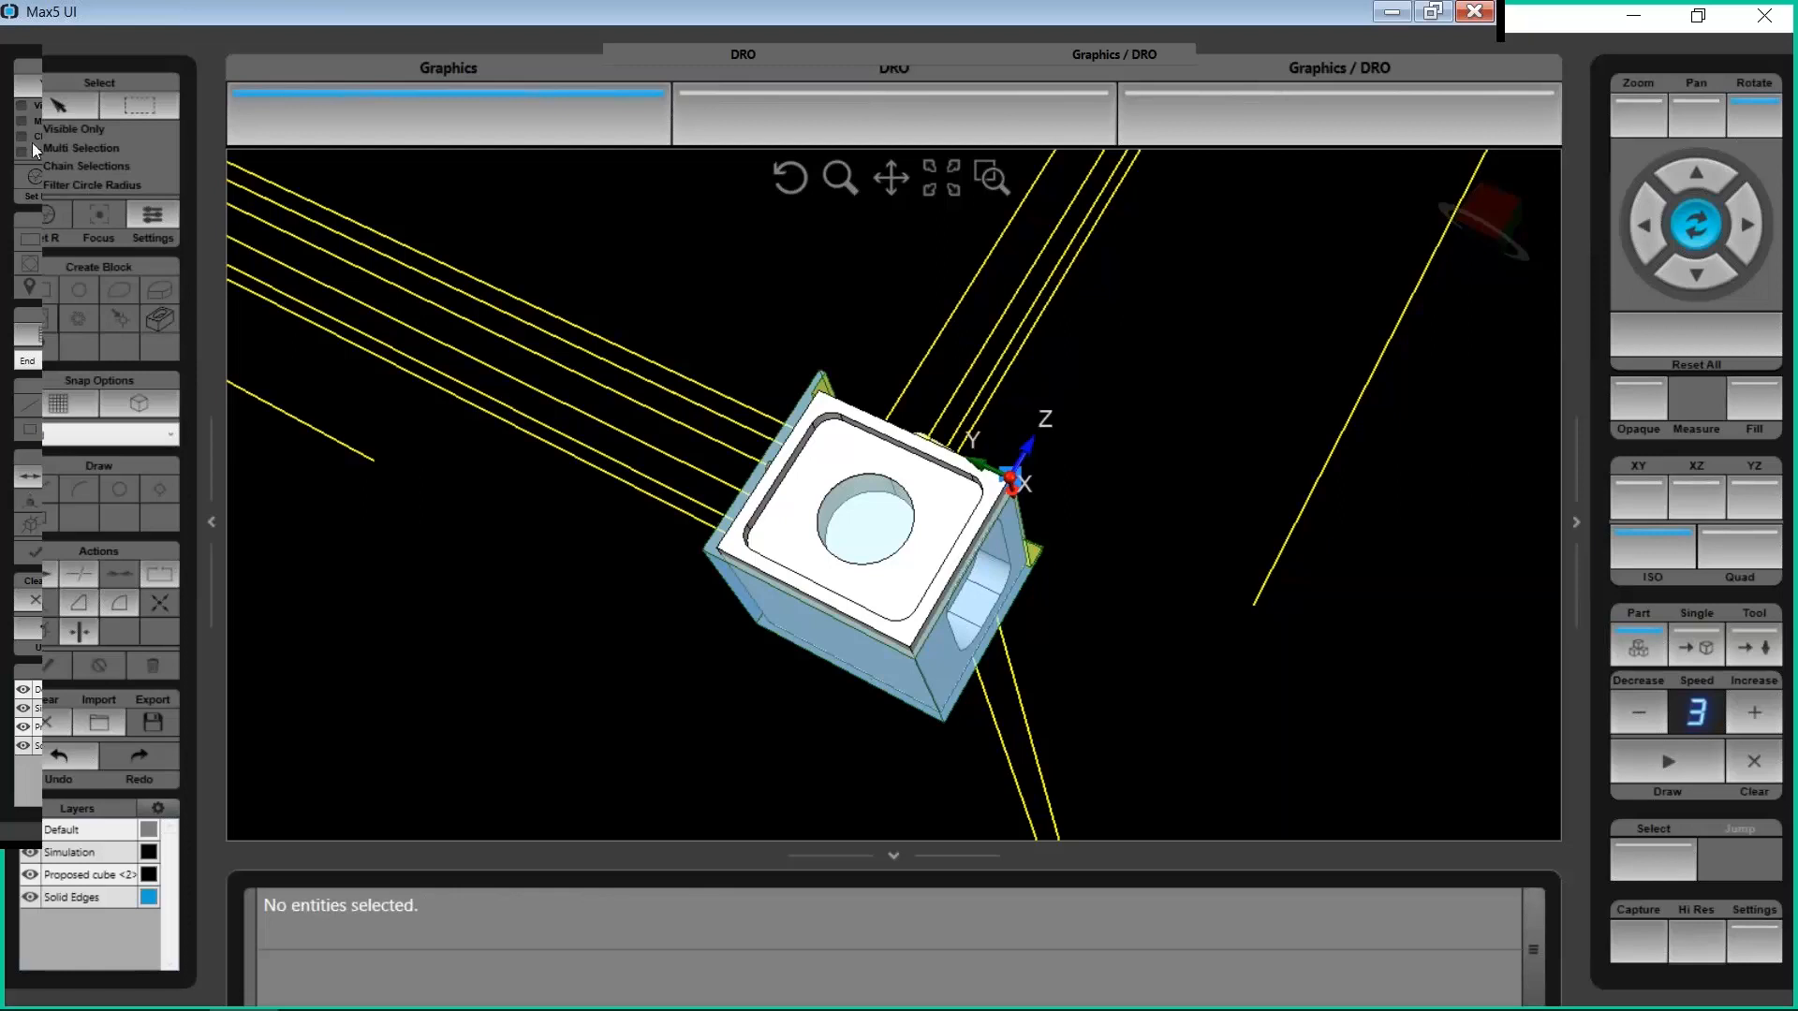
click(56, 105)
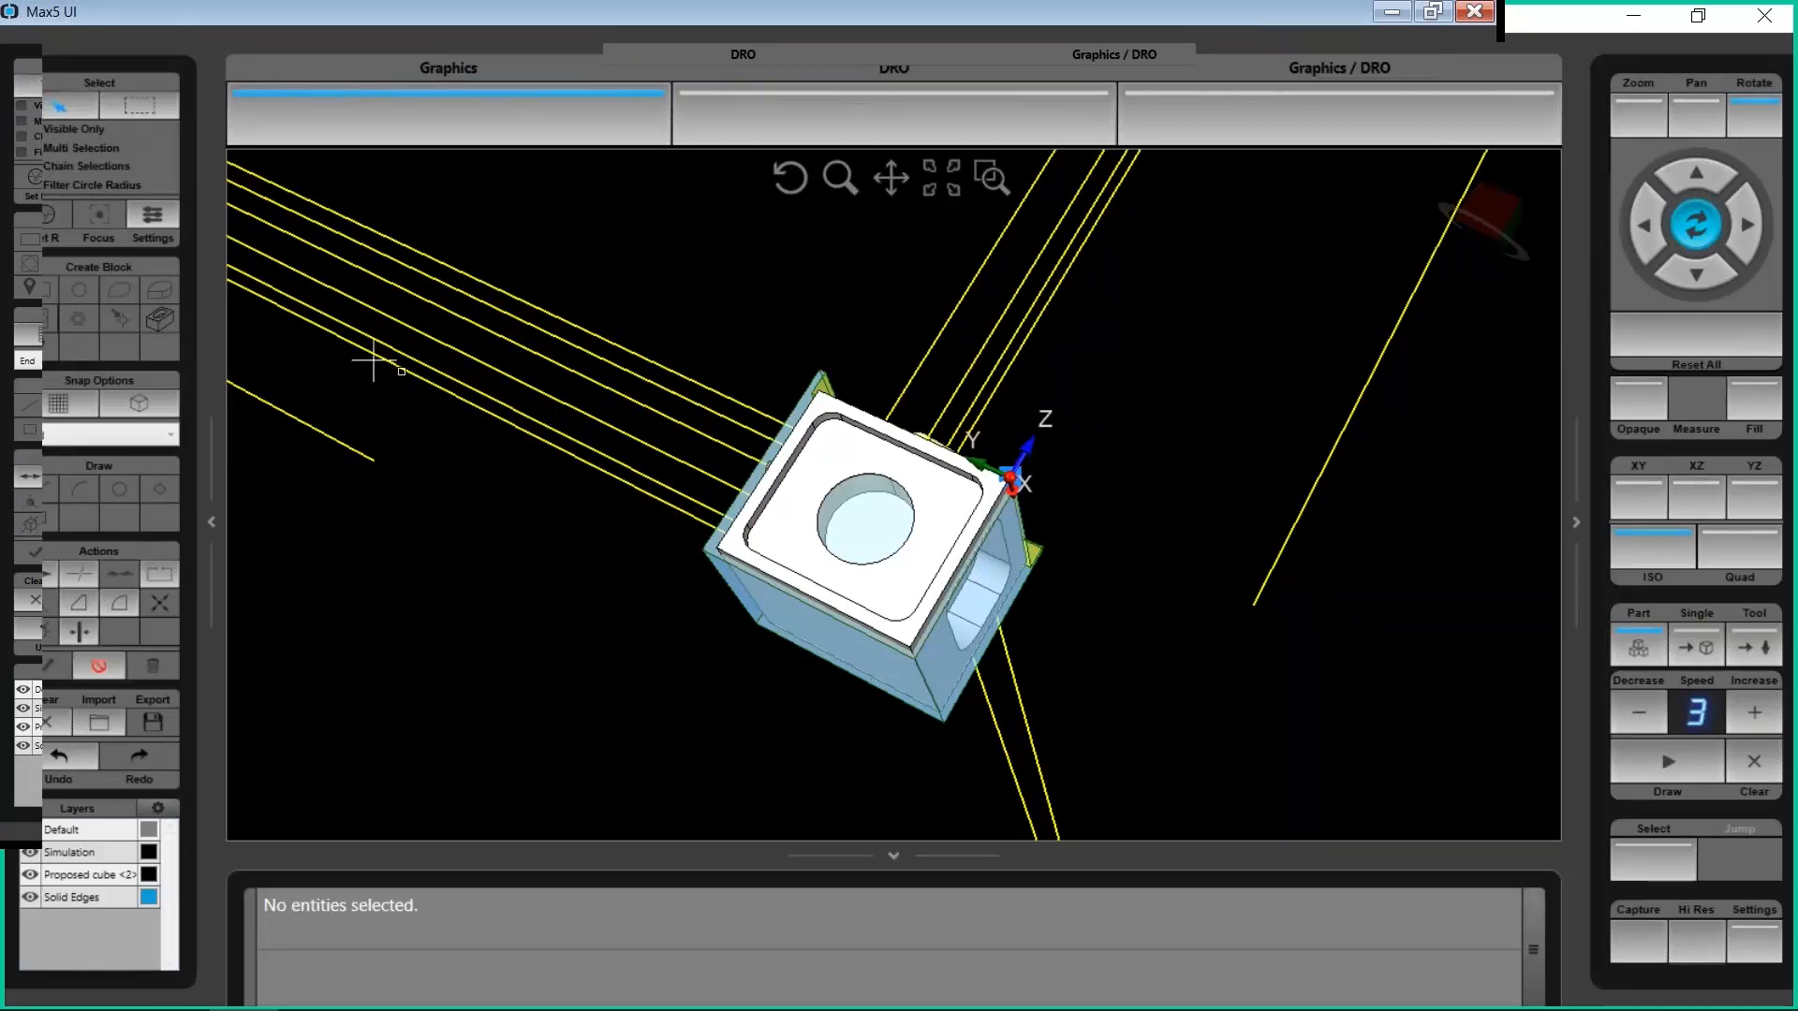
click(782, 541)
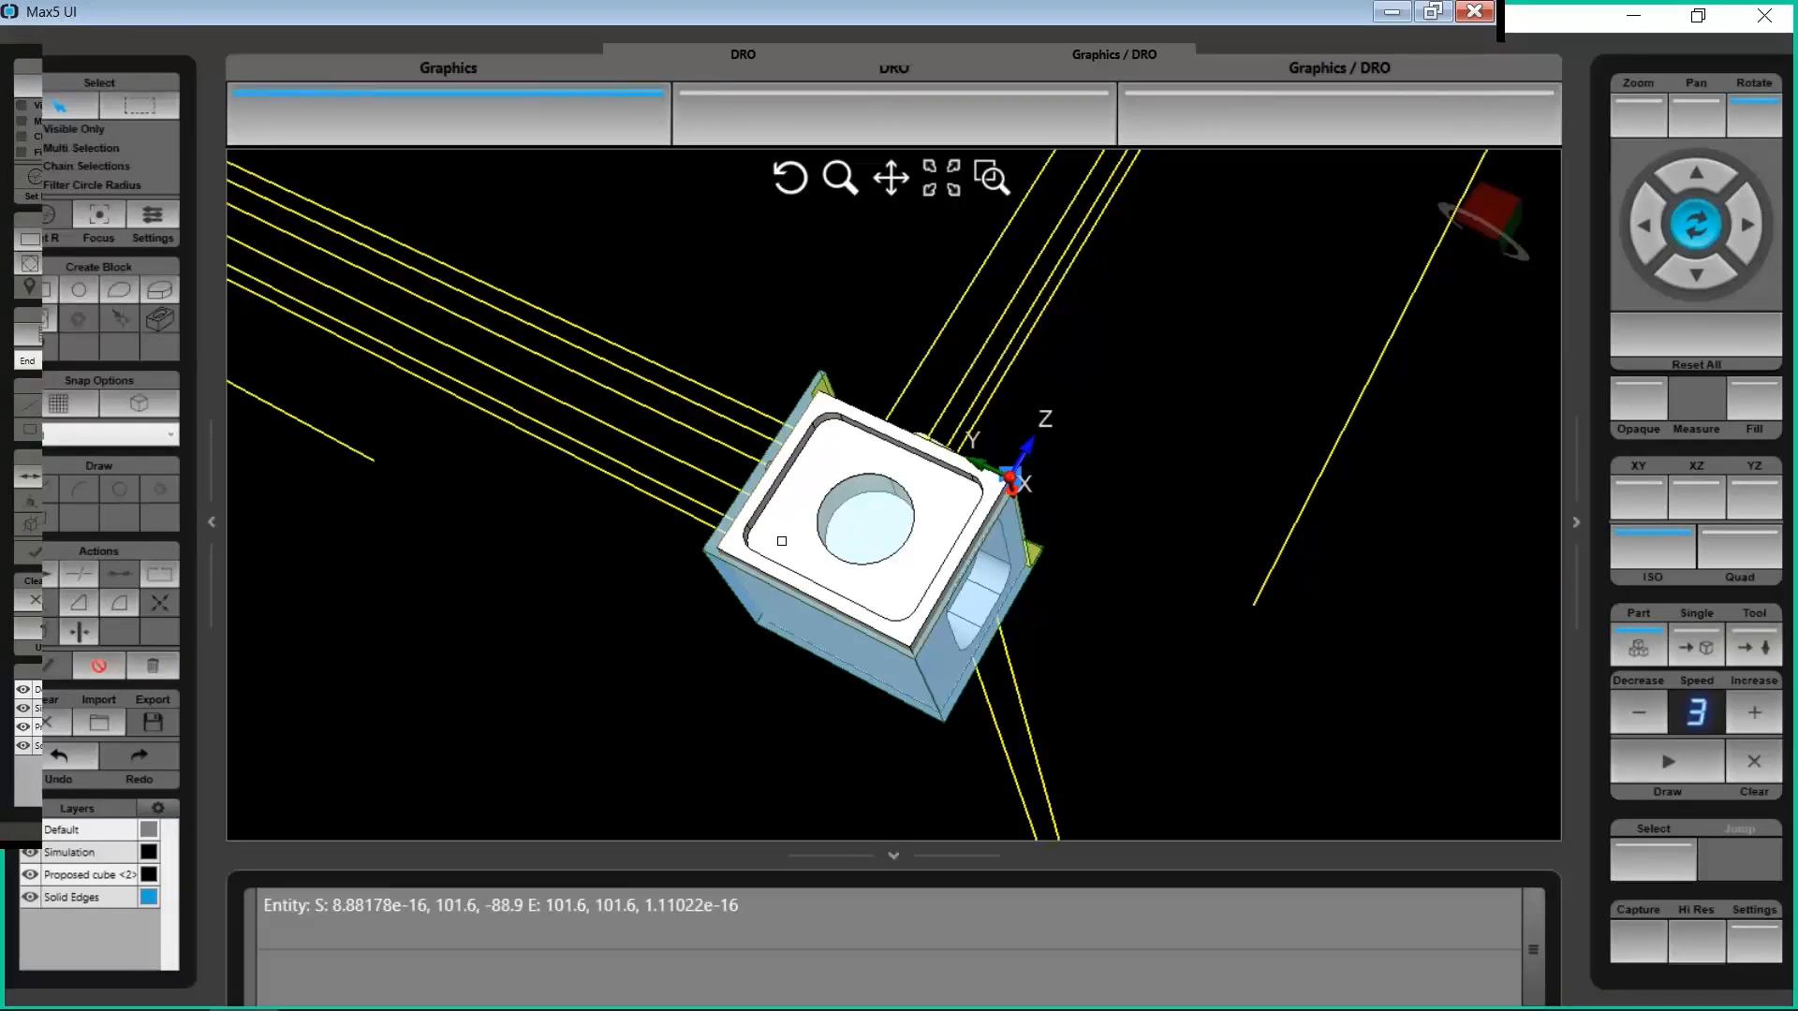
scroll(782, 541, up, 3)
click(1151, 590)
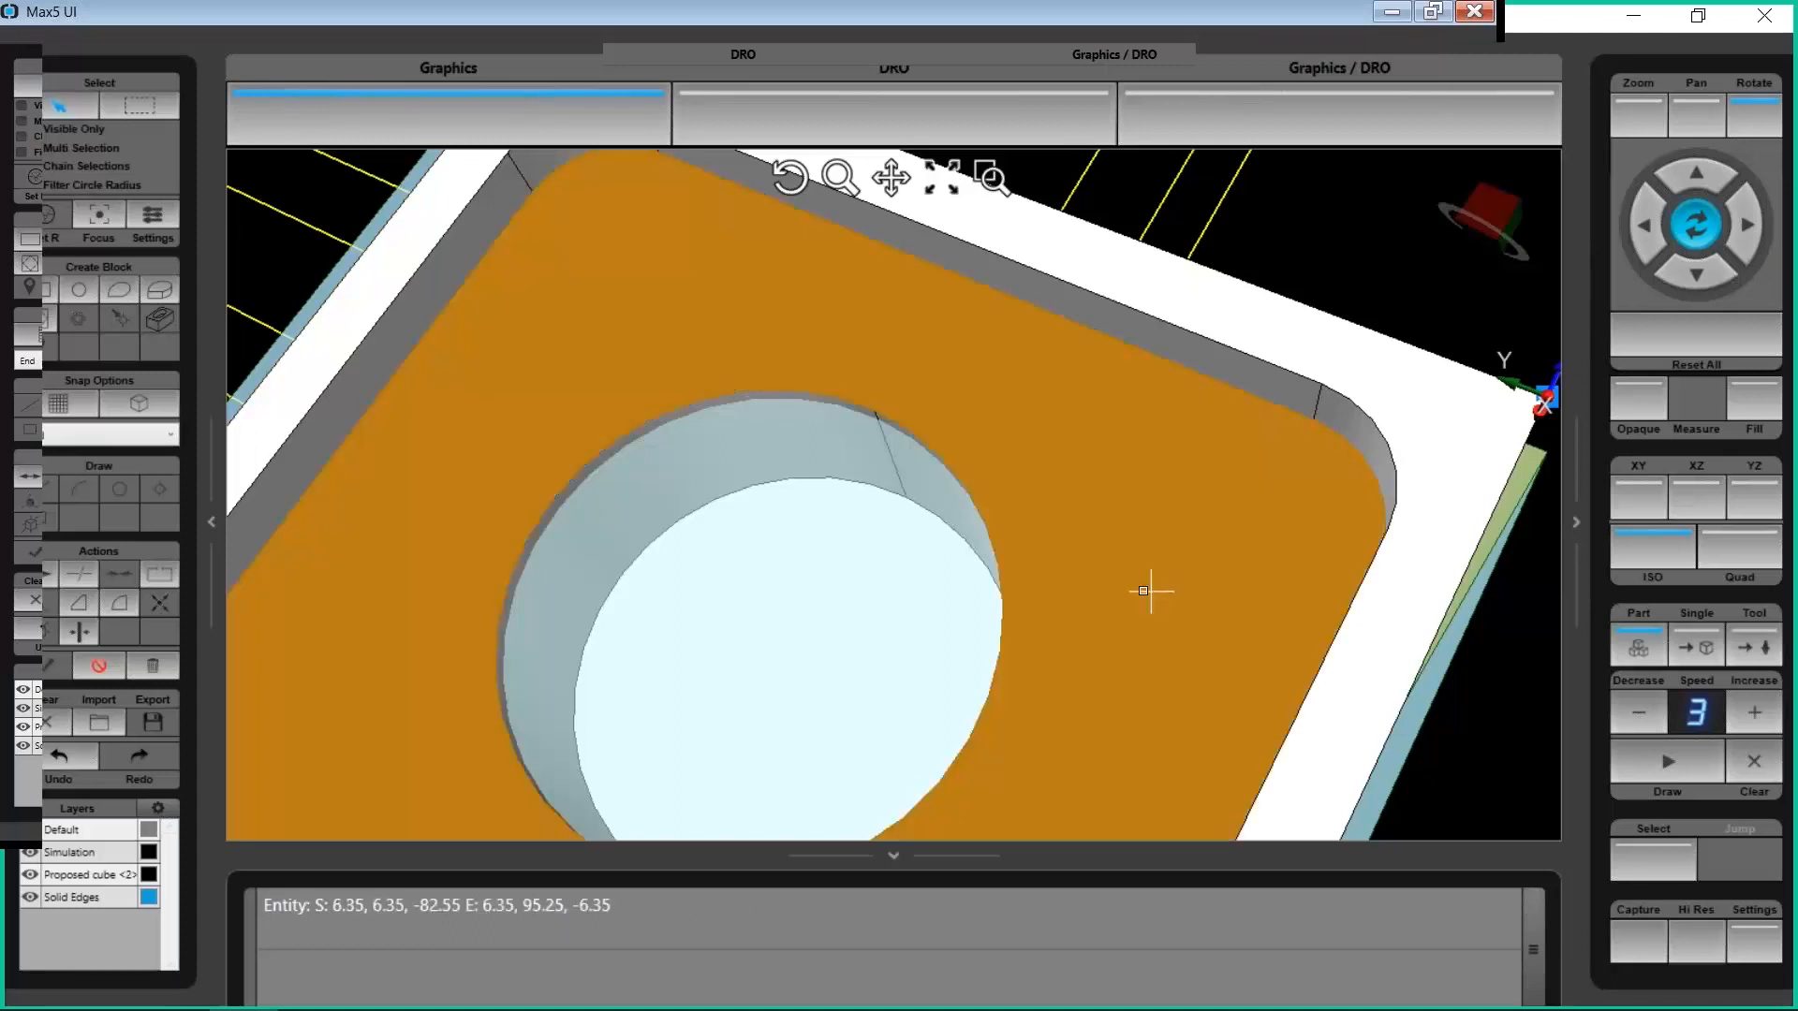
scroll(807, 575, down, 3)
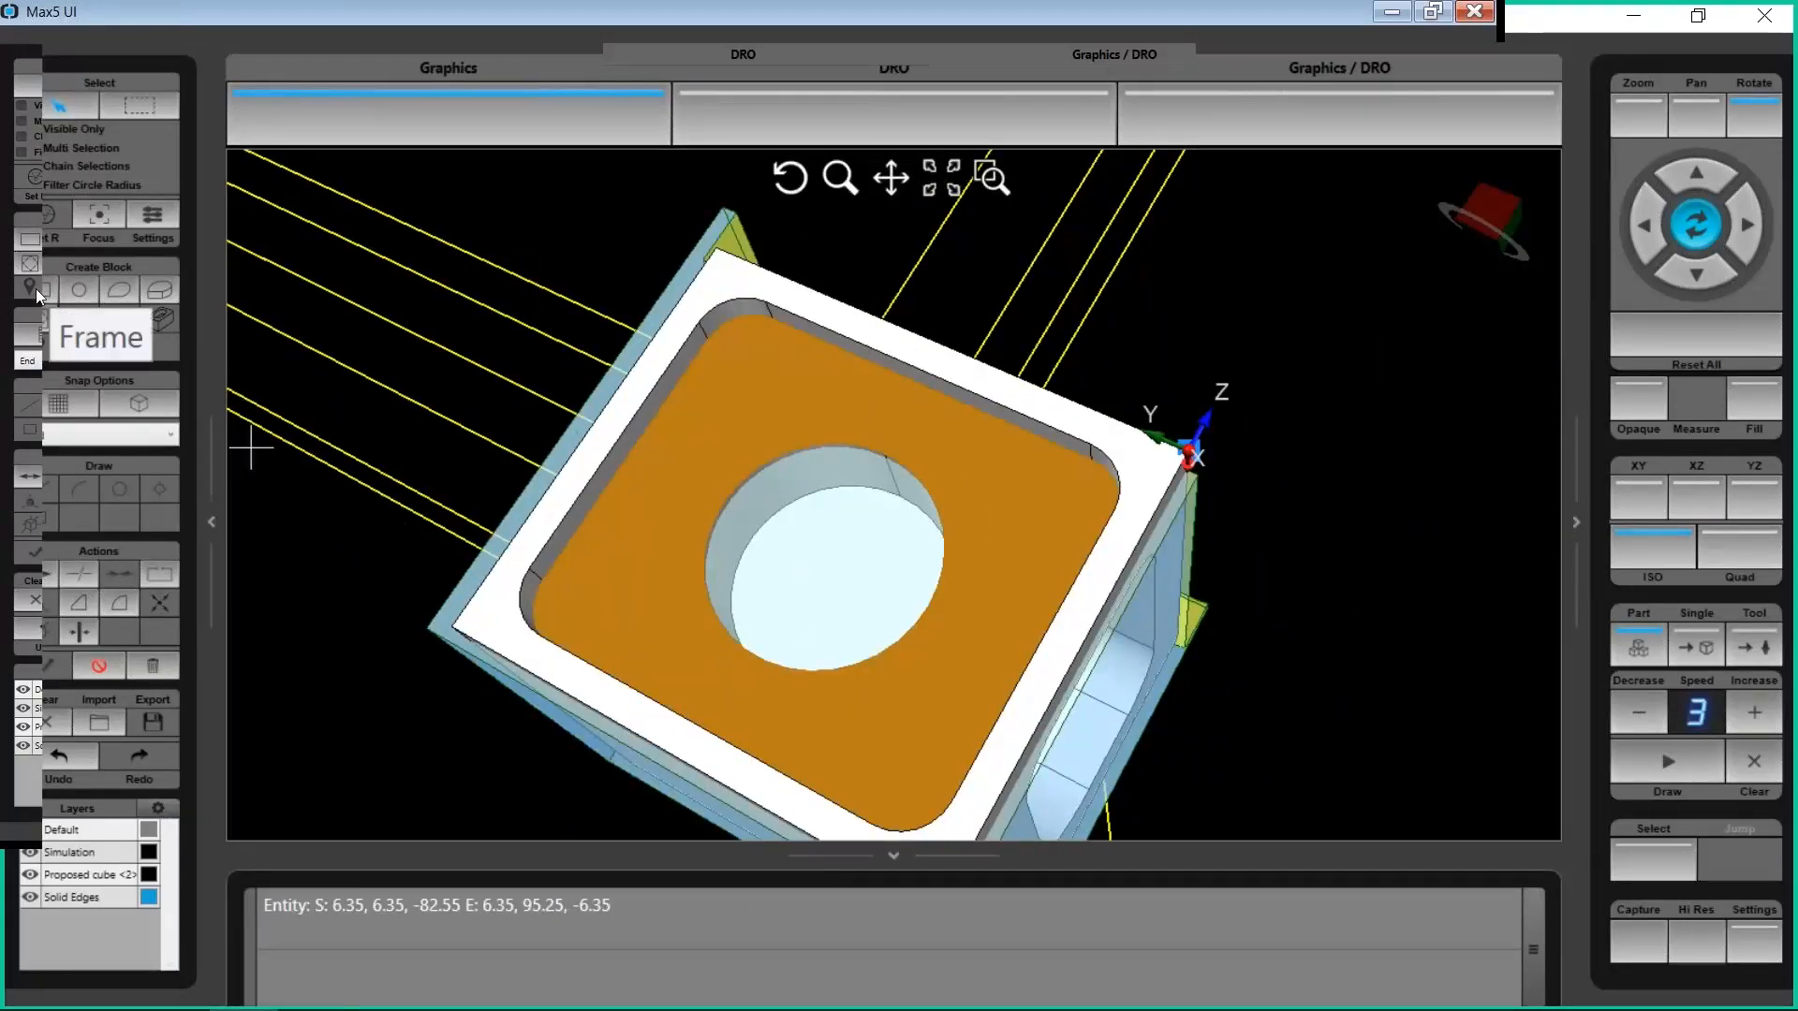
Create a Mill Frame block from the pocket floor, accepting the transform plane's Z direction and picking the surrounding rim for Z start
click(36, 288)
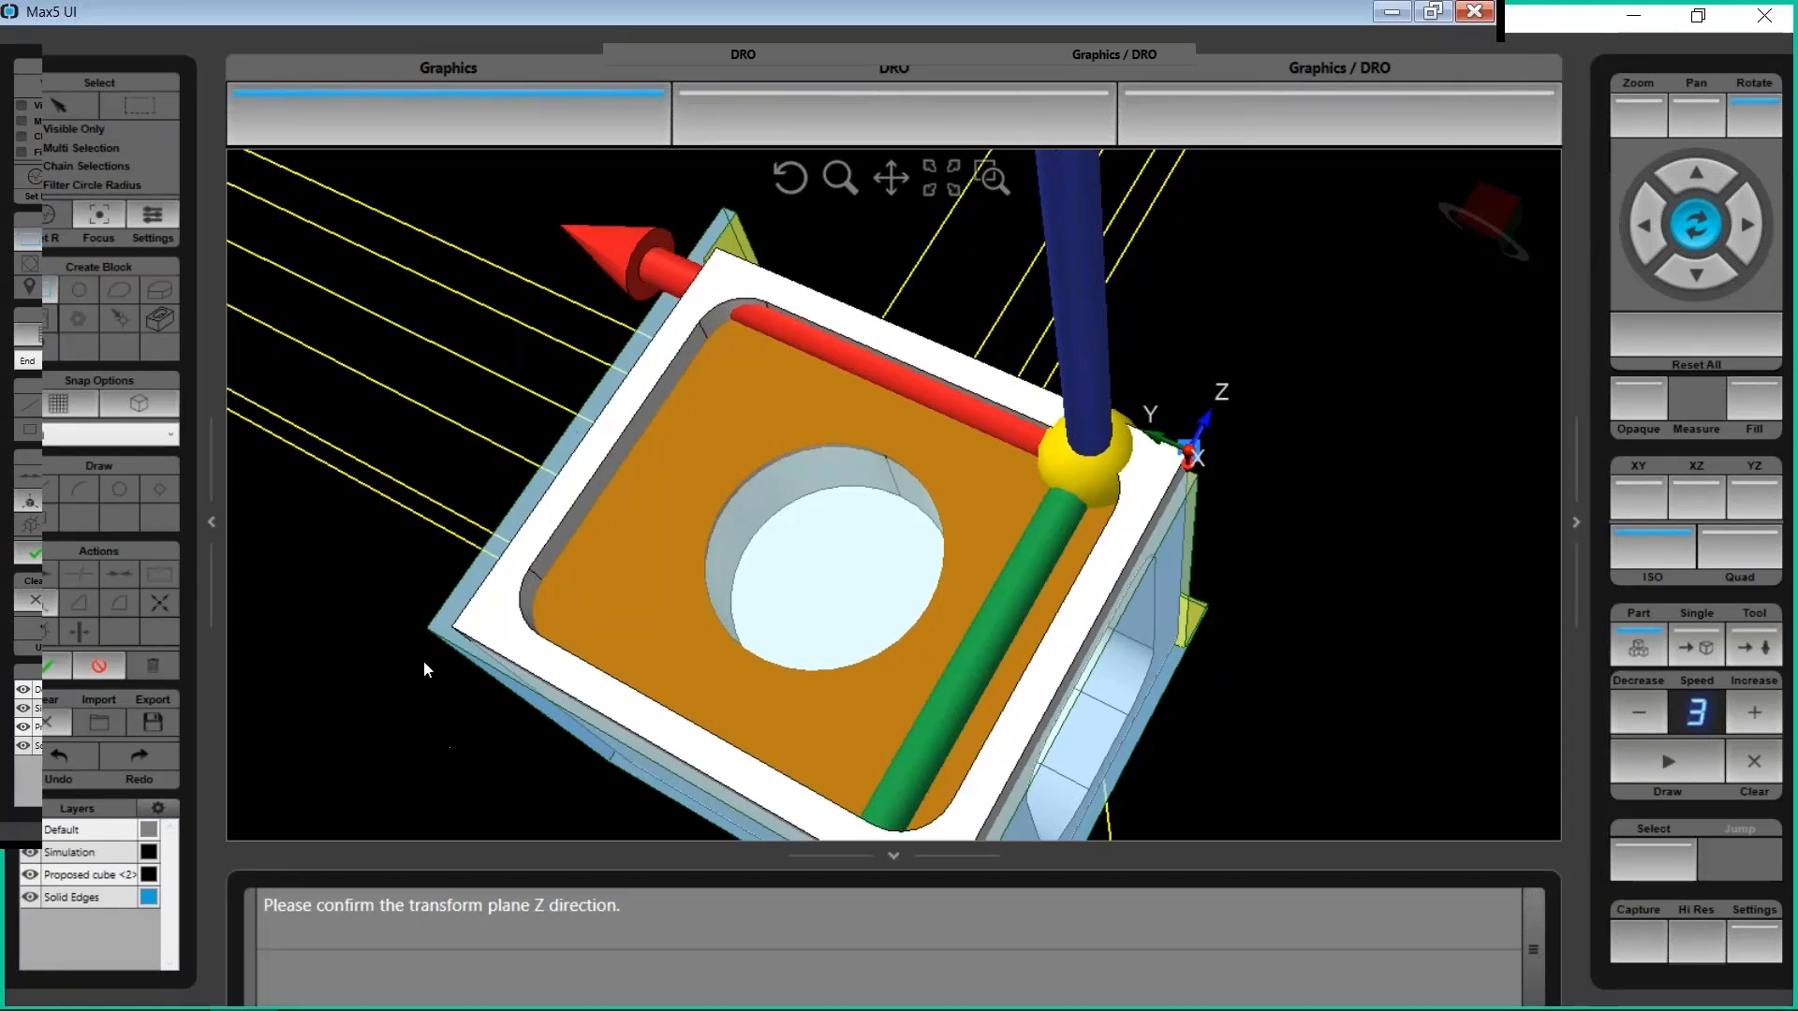
click(37, 658)
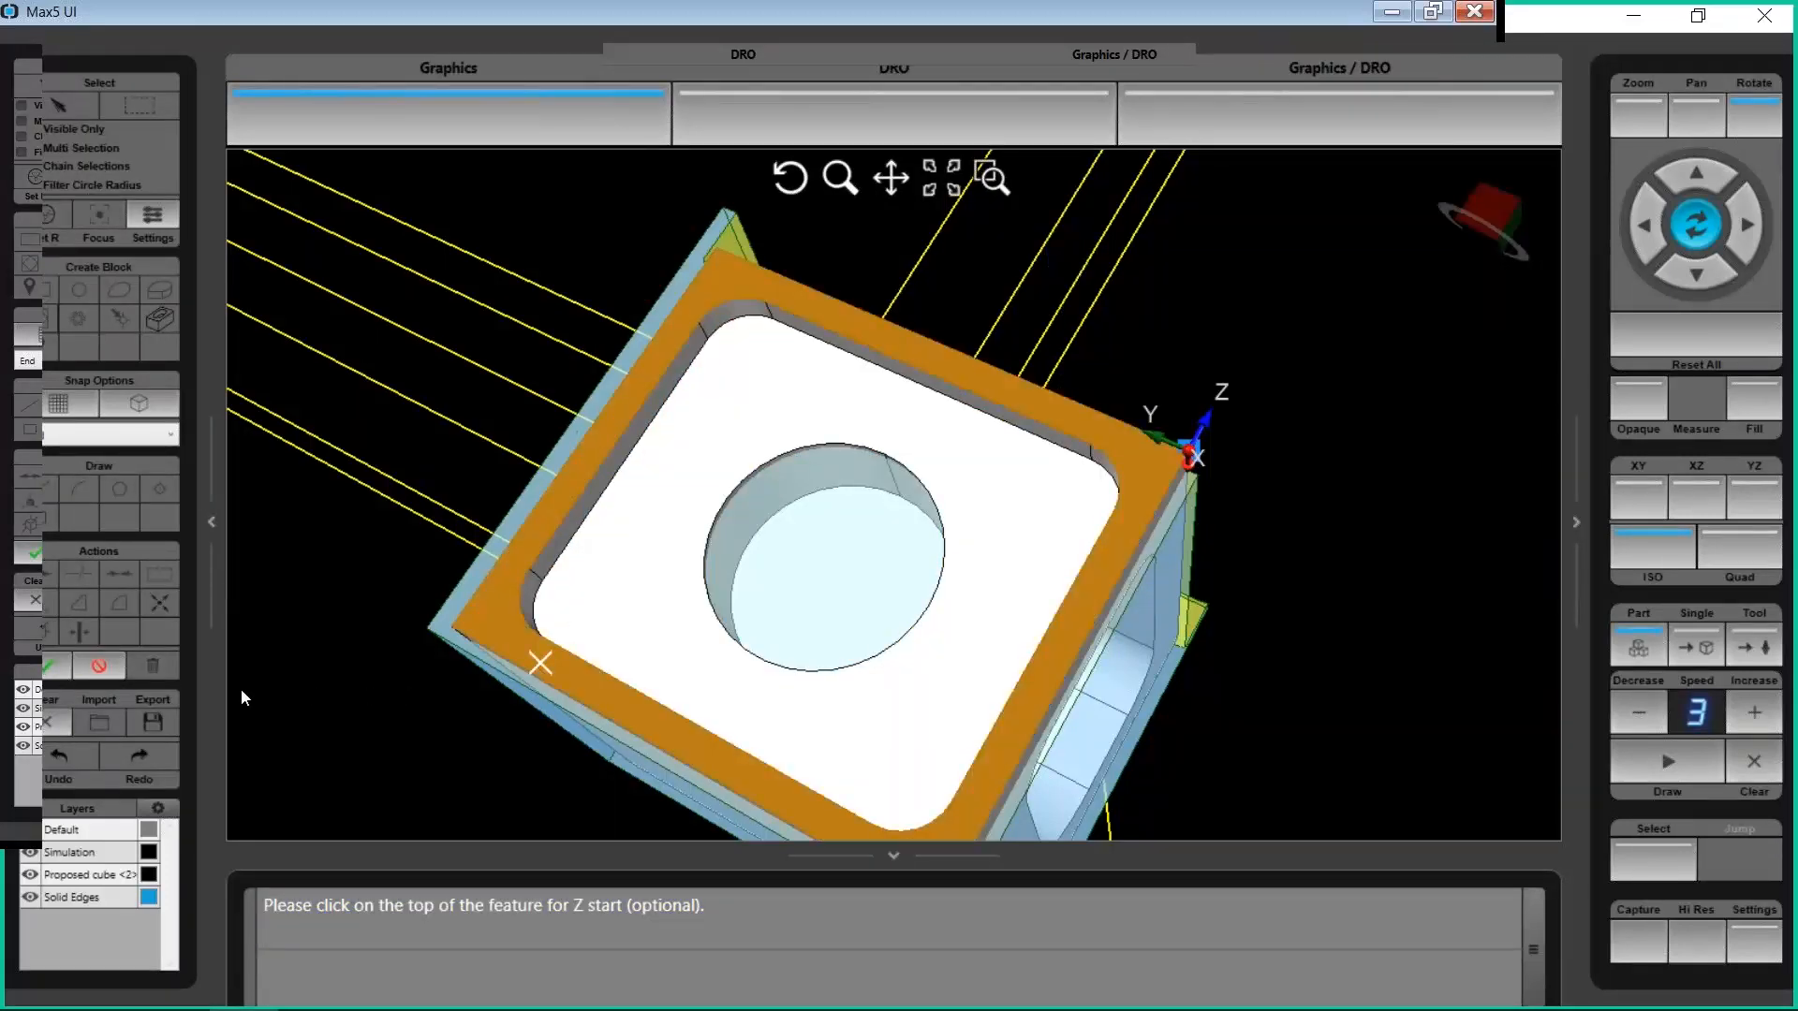
click(53, 665)
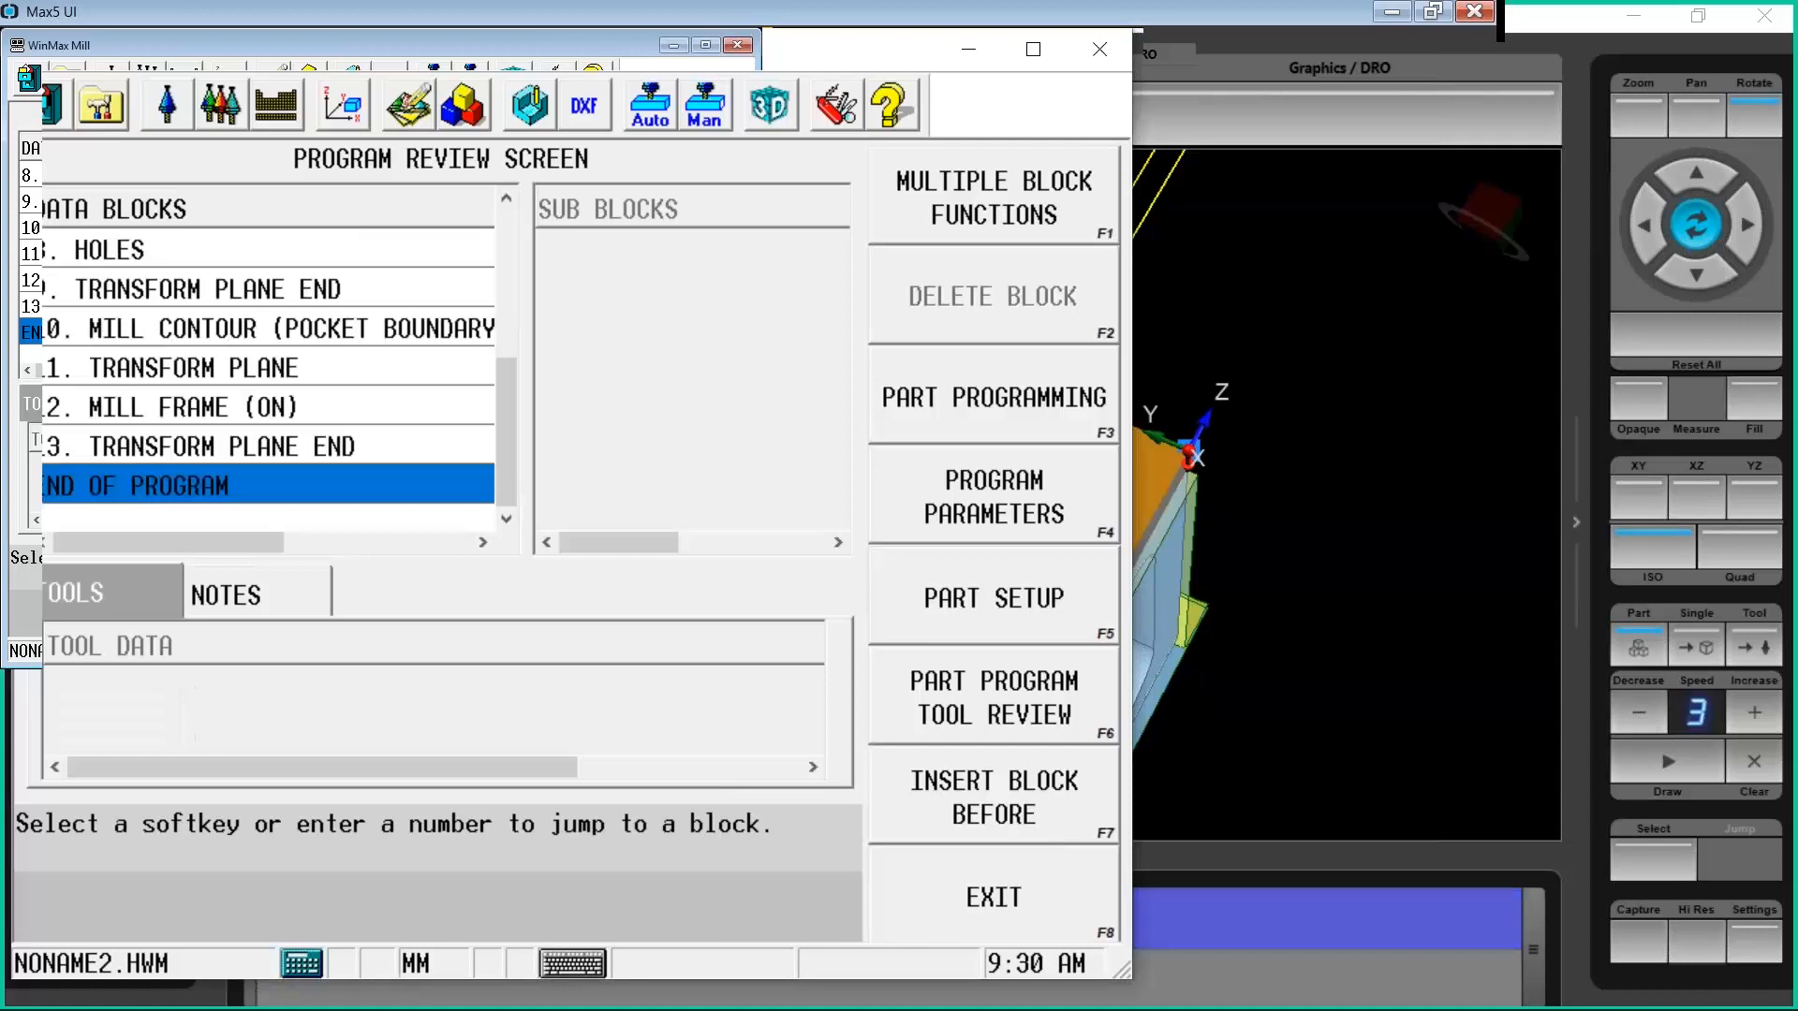
In Mill Frame block 12, assign roughing tool 1 and set the milling type to Pocket Boundary with the AdaptiPath 1-Way pocket type
click(323, 406)
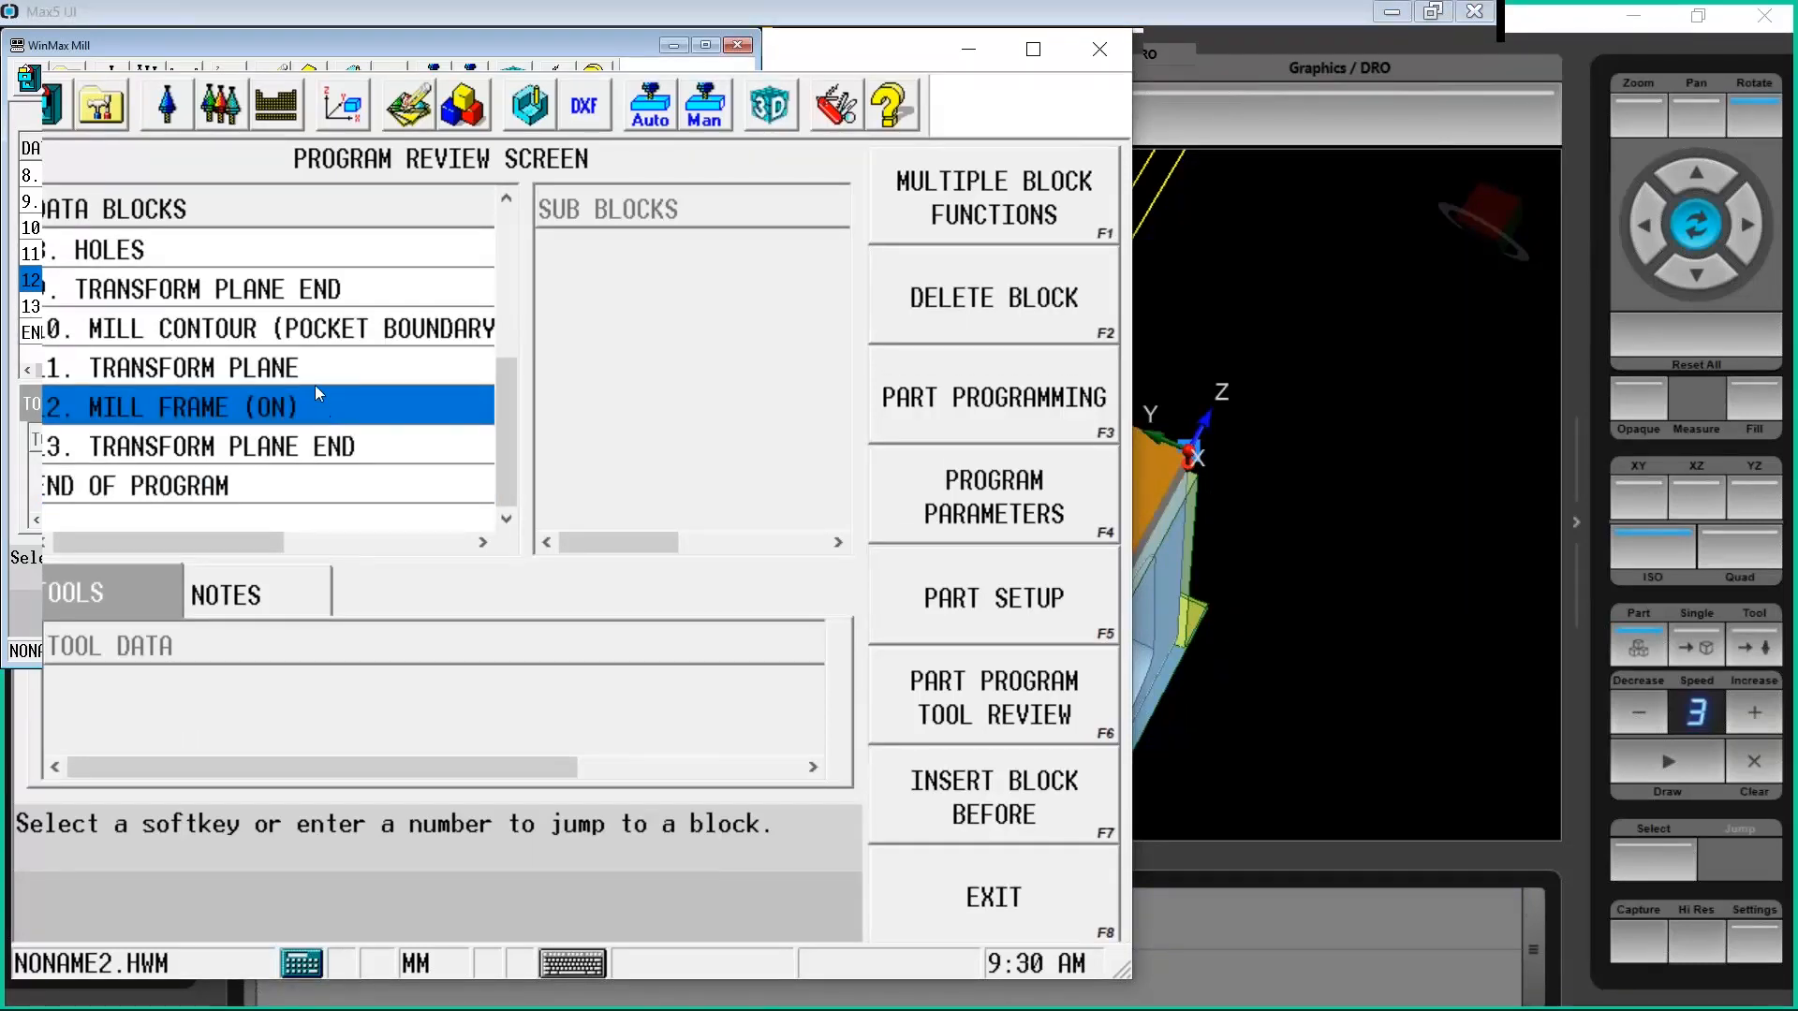
click(305, 365)
double_click(300, 406)
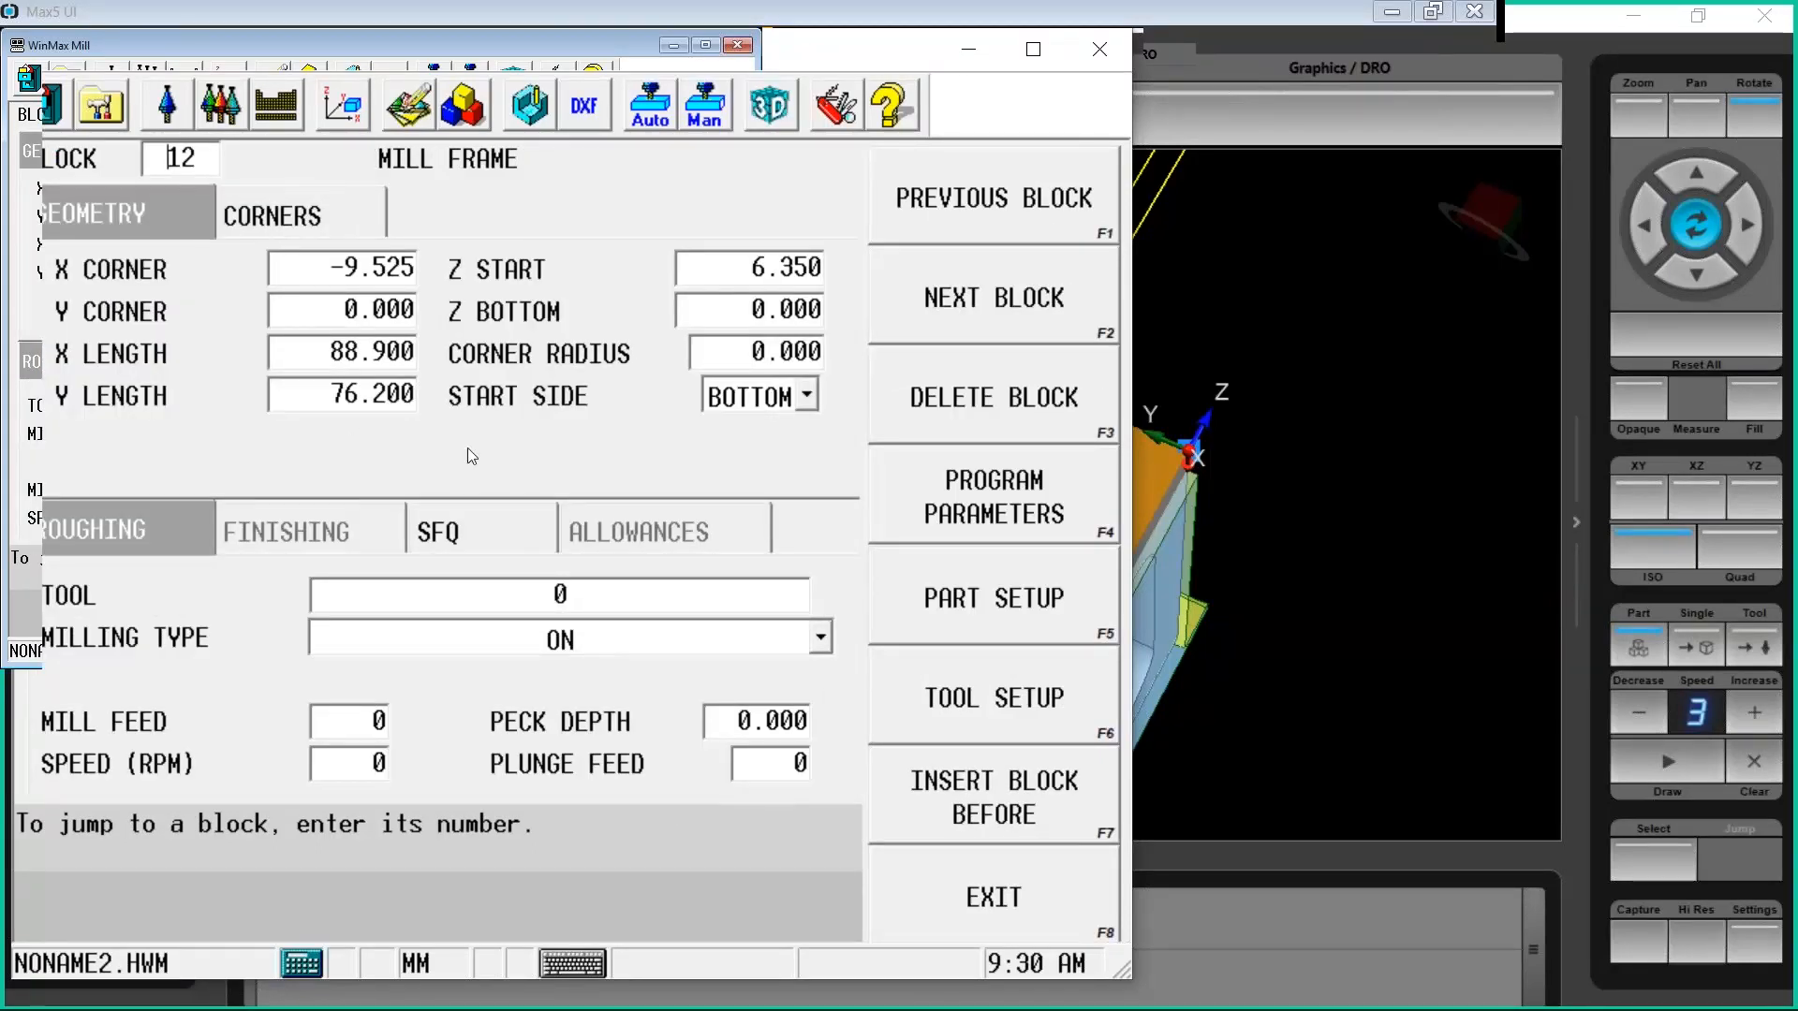
click(551, 604)
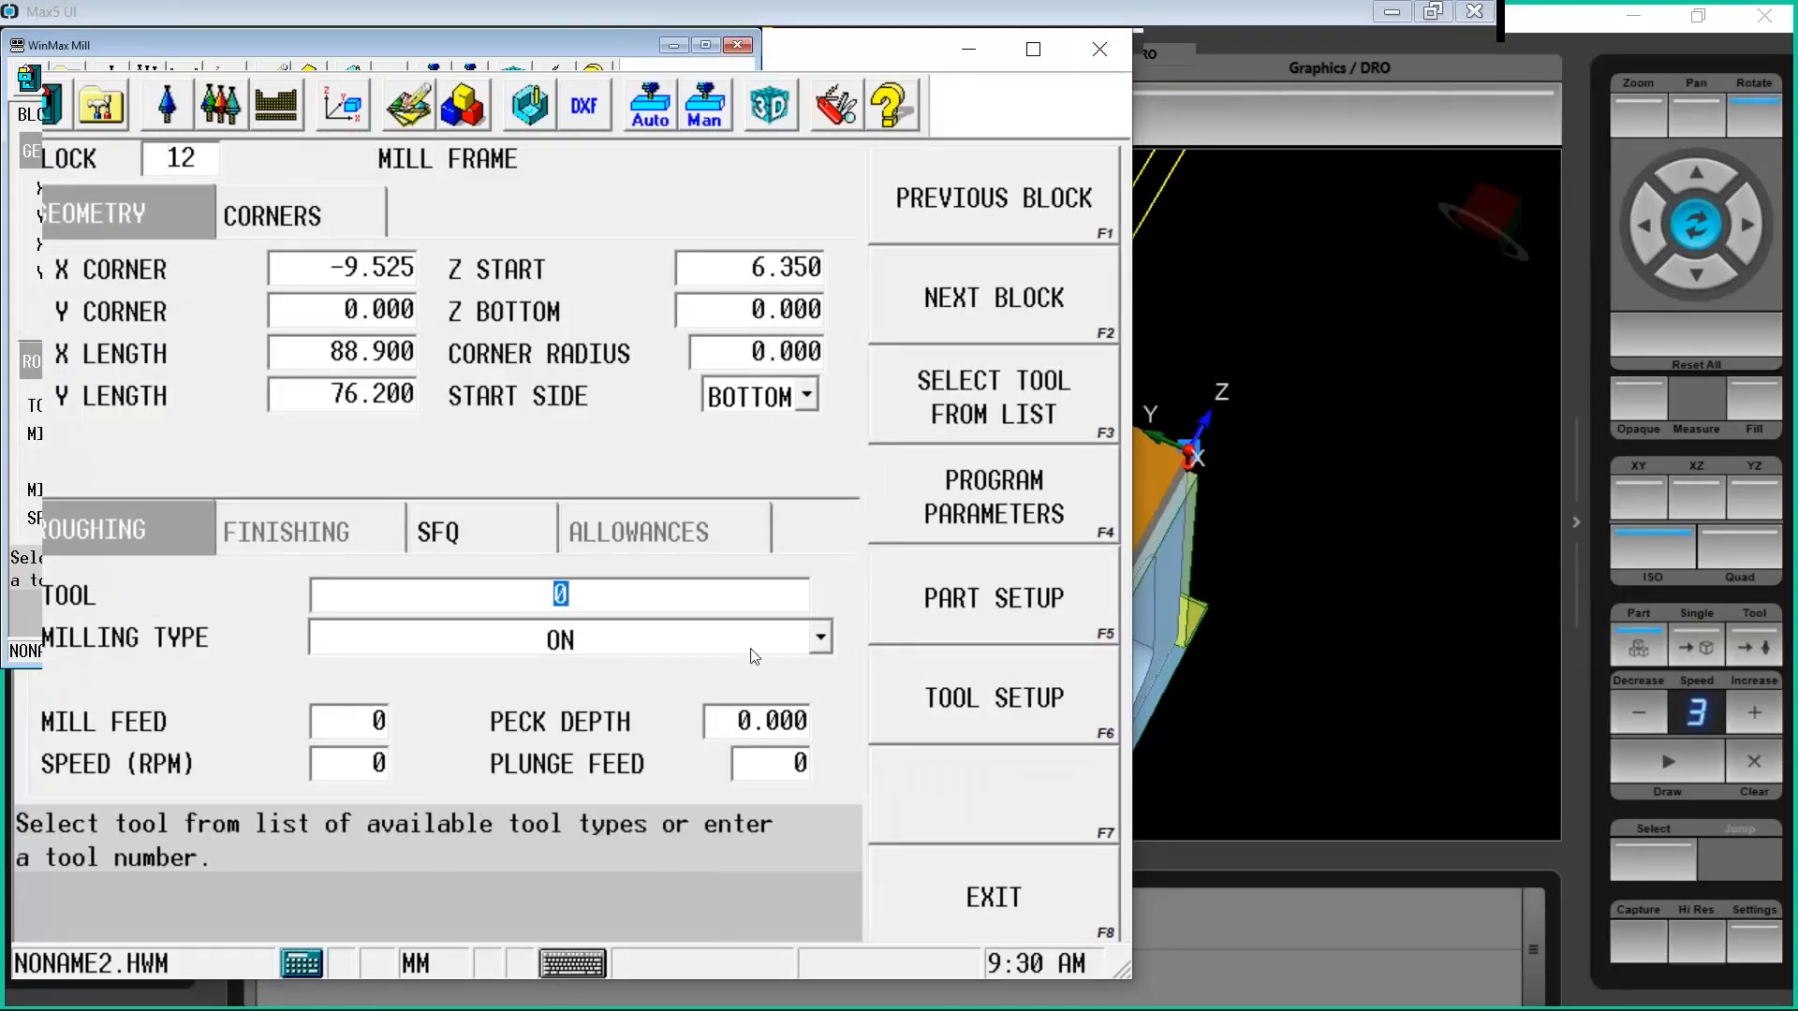
text(1)
key(Return)
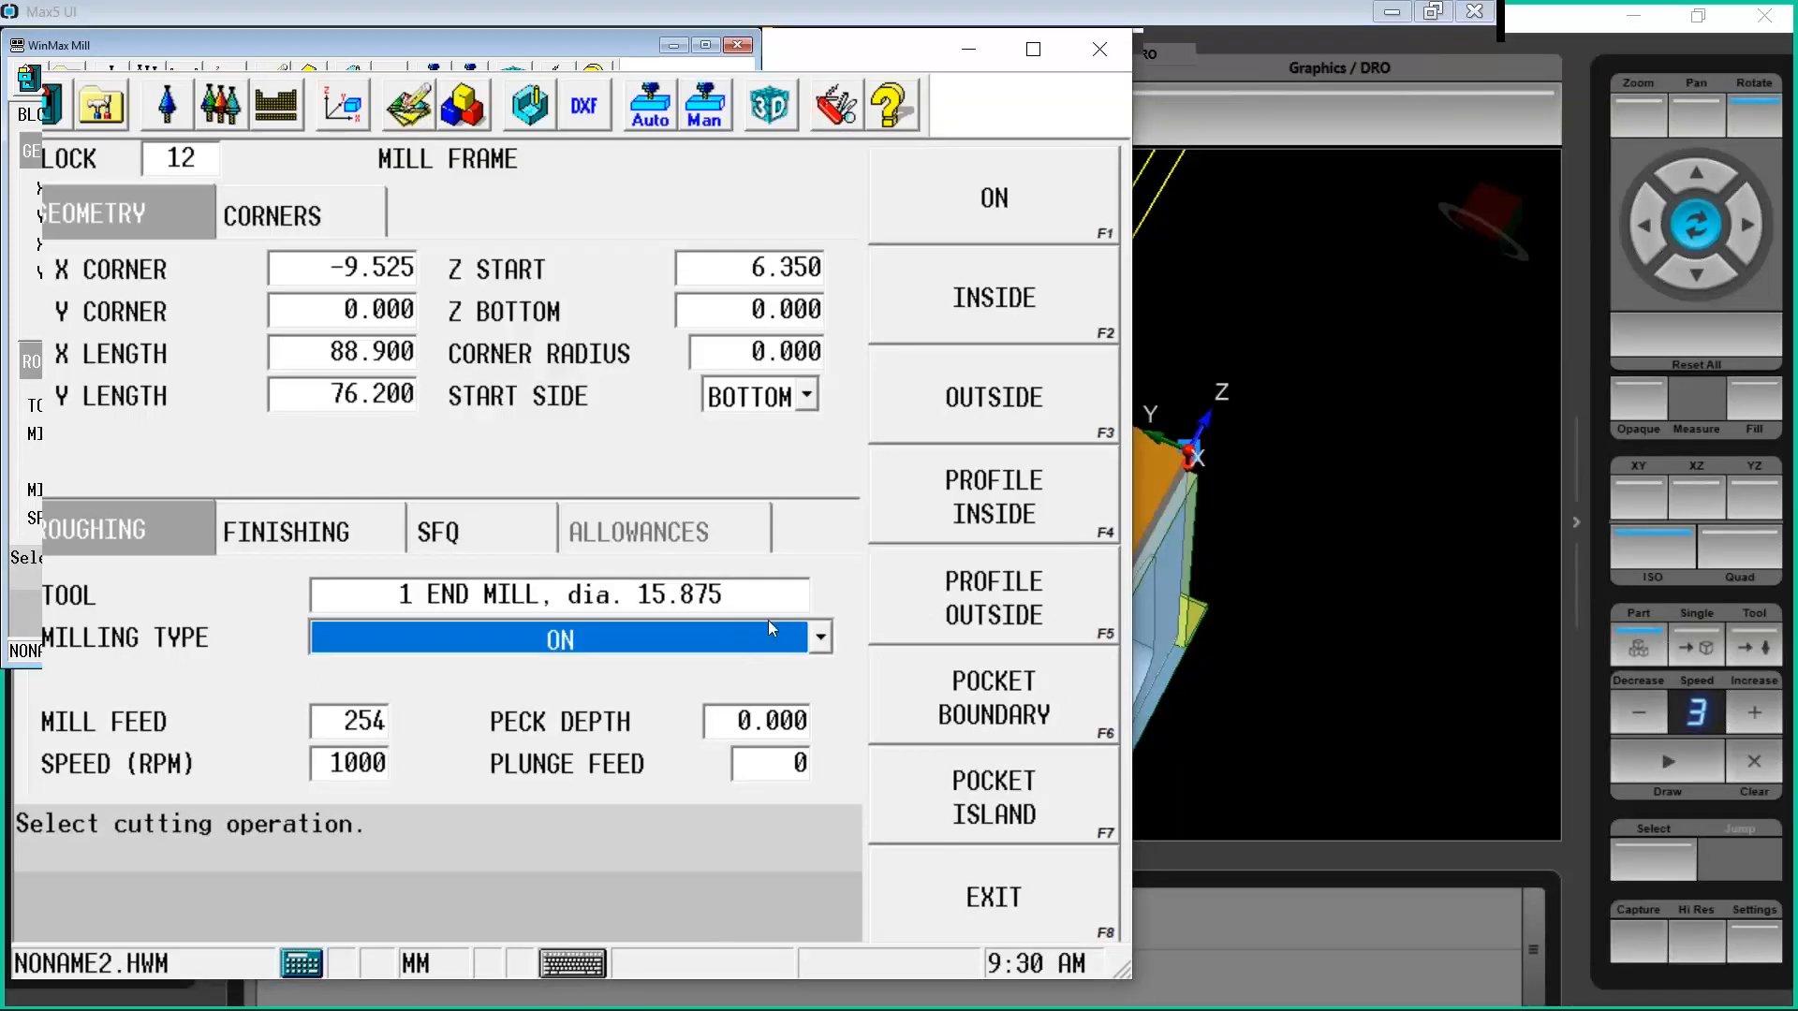
click(1000, 682)
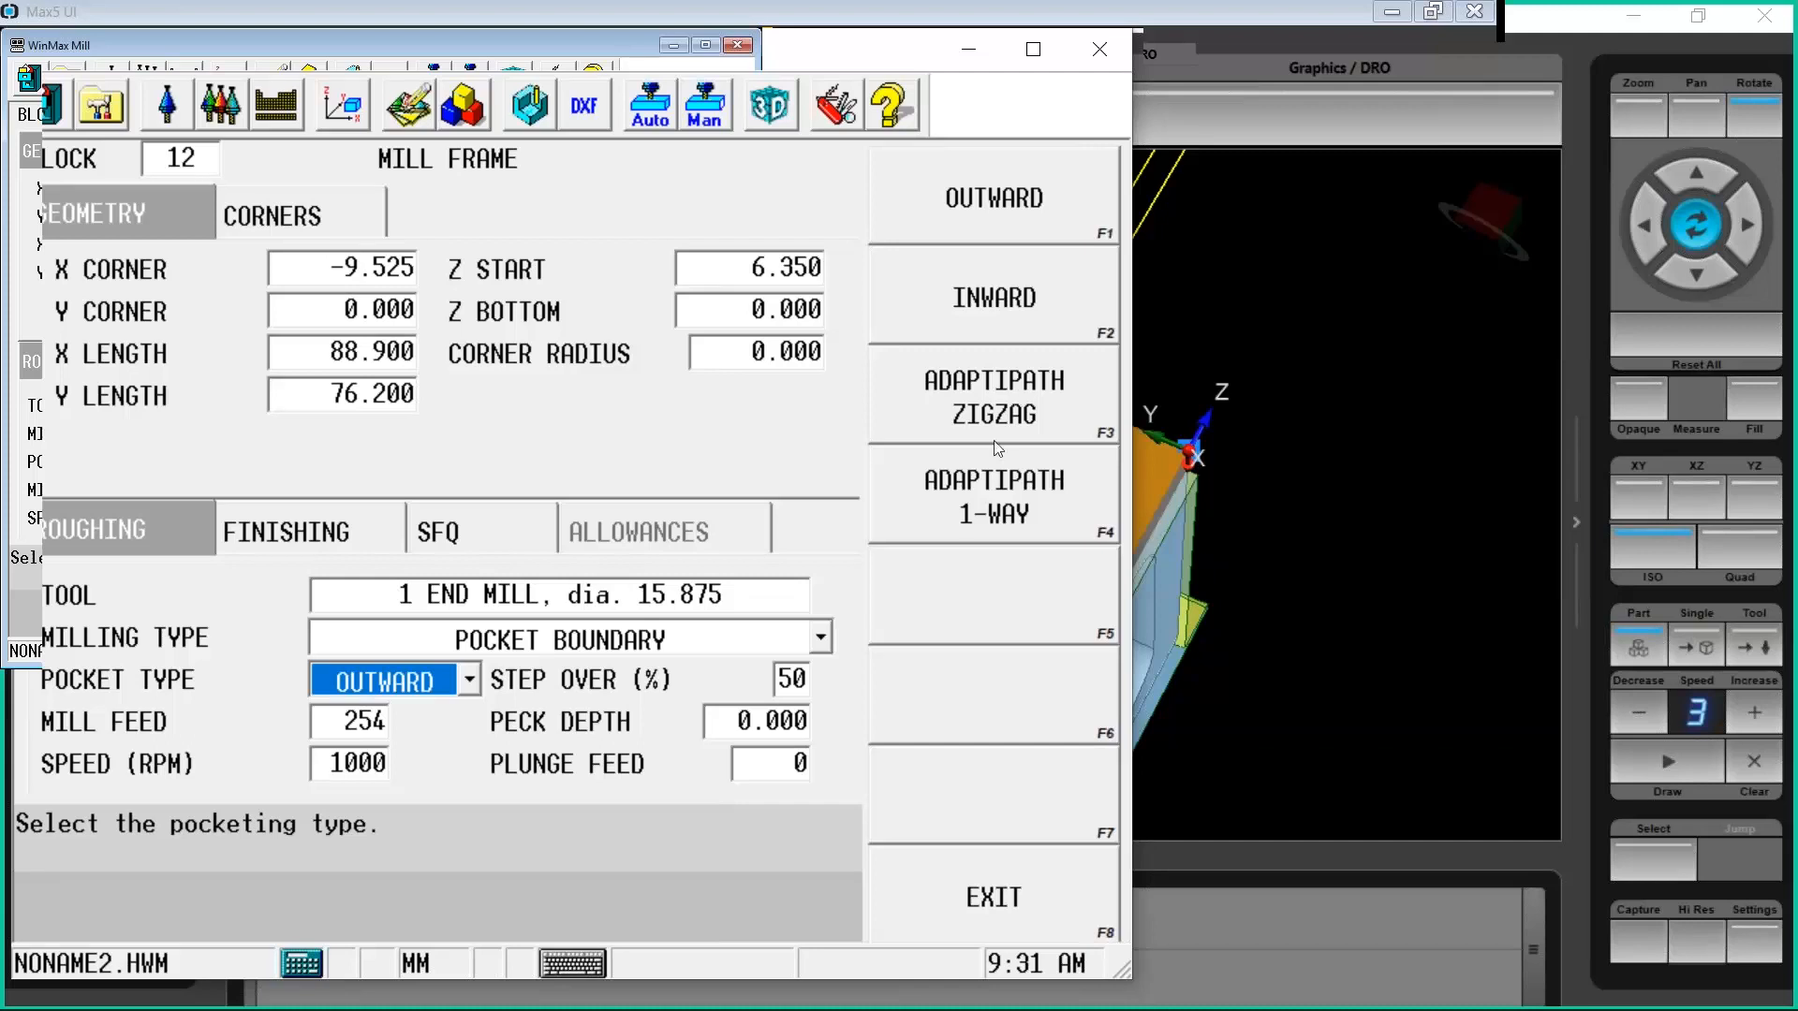
click(995, 463)
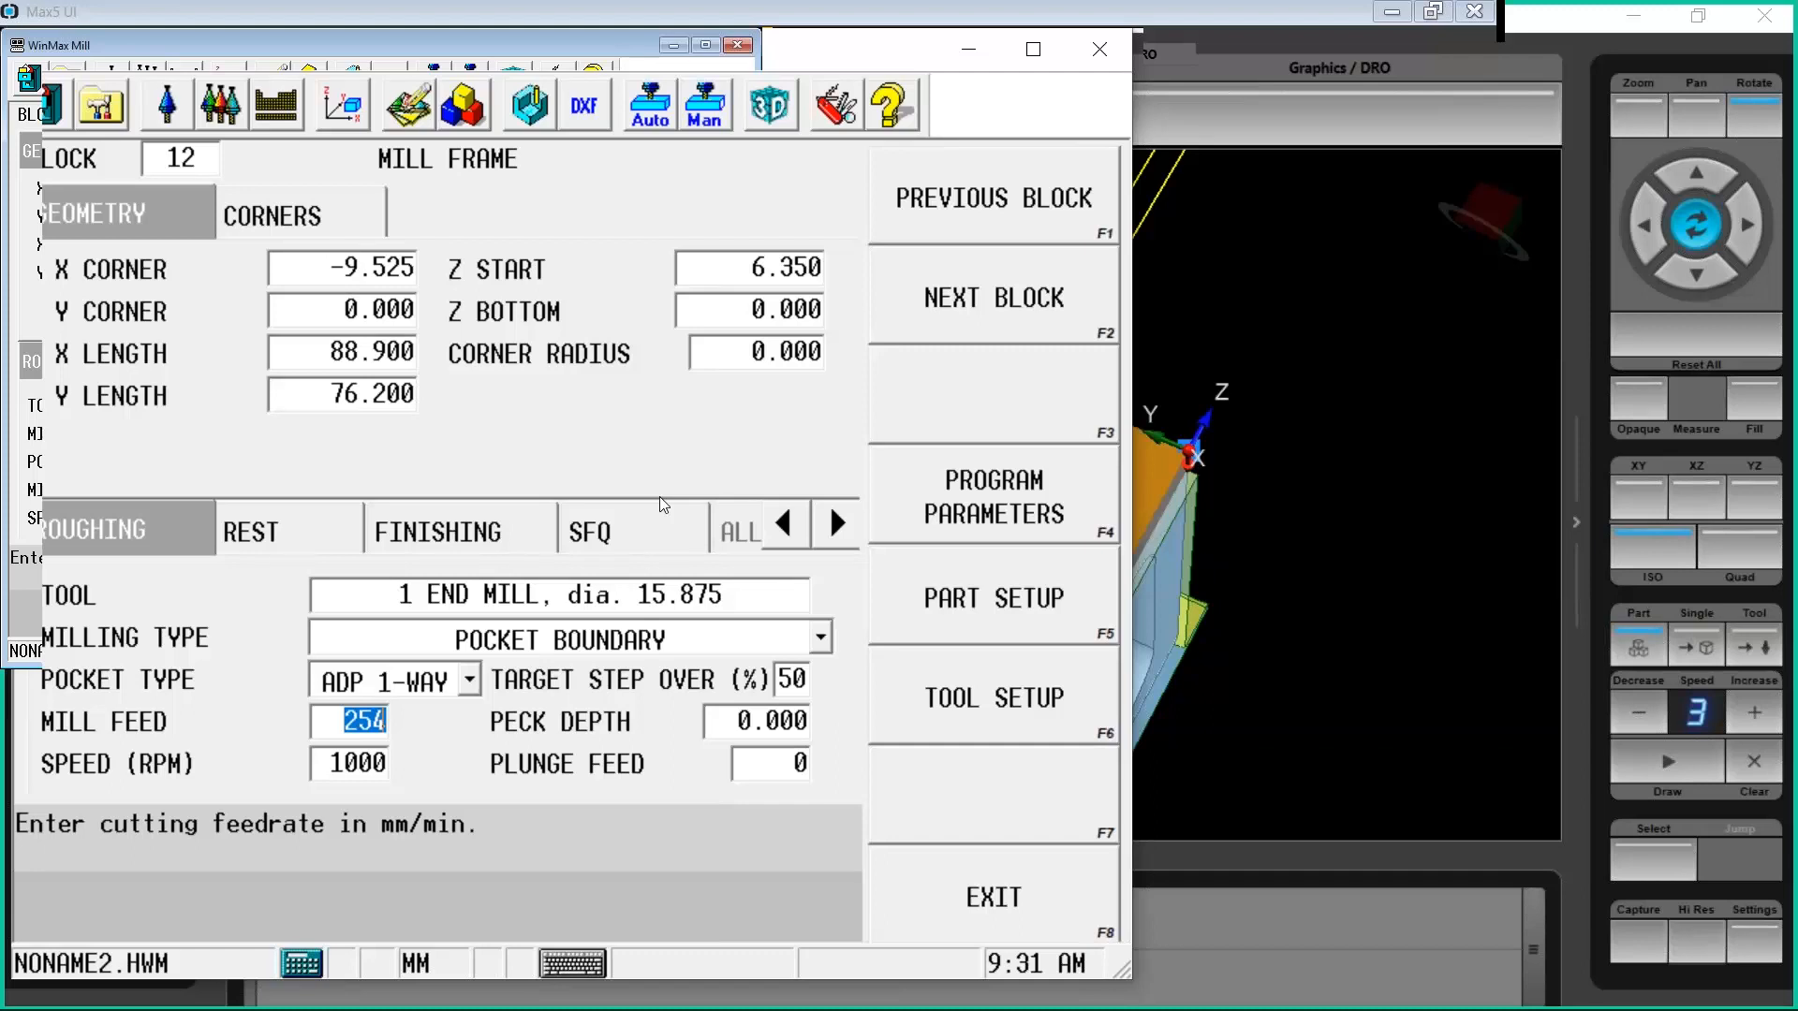
Switch to the Max5 UI graphics and run the toolpath simulation including the new mill frame pocket
click(1234, 642)
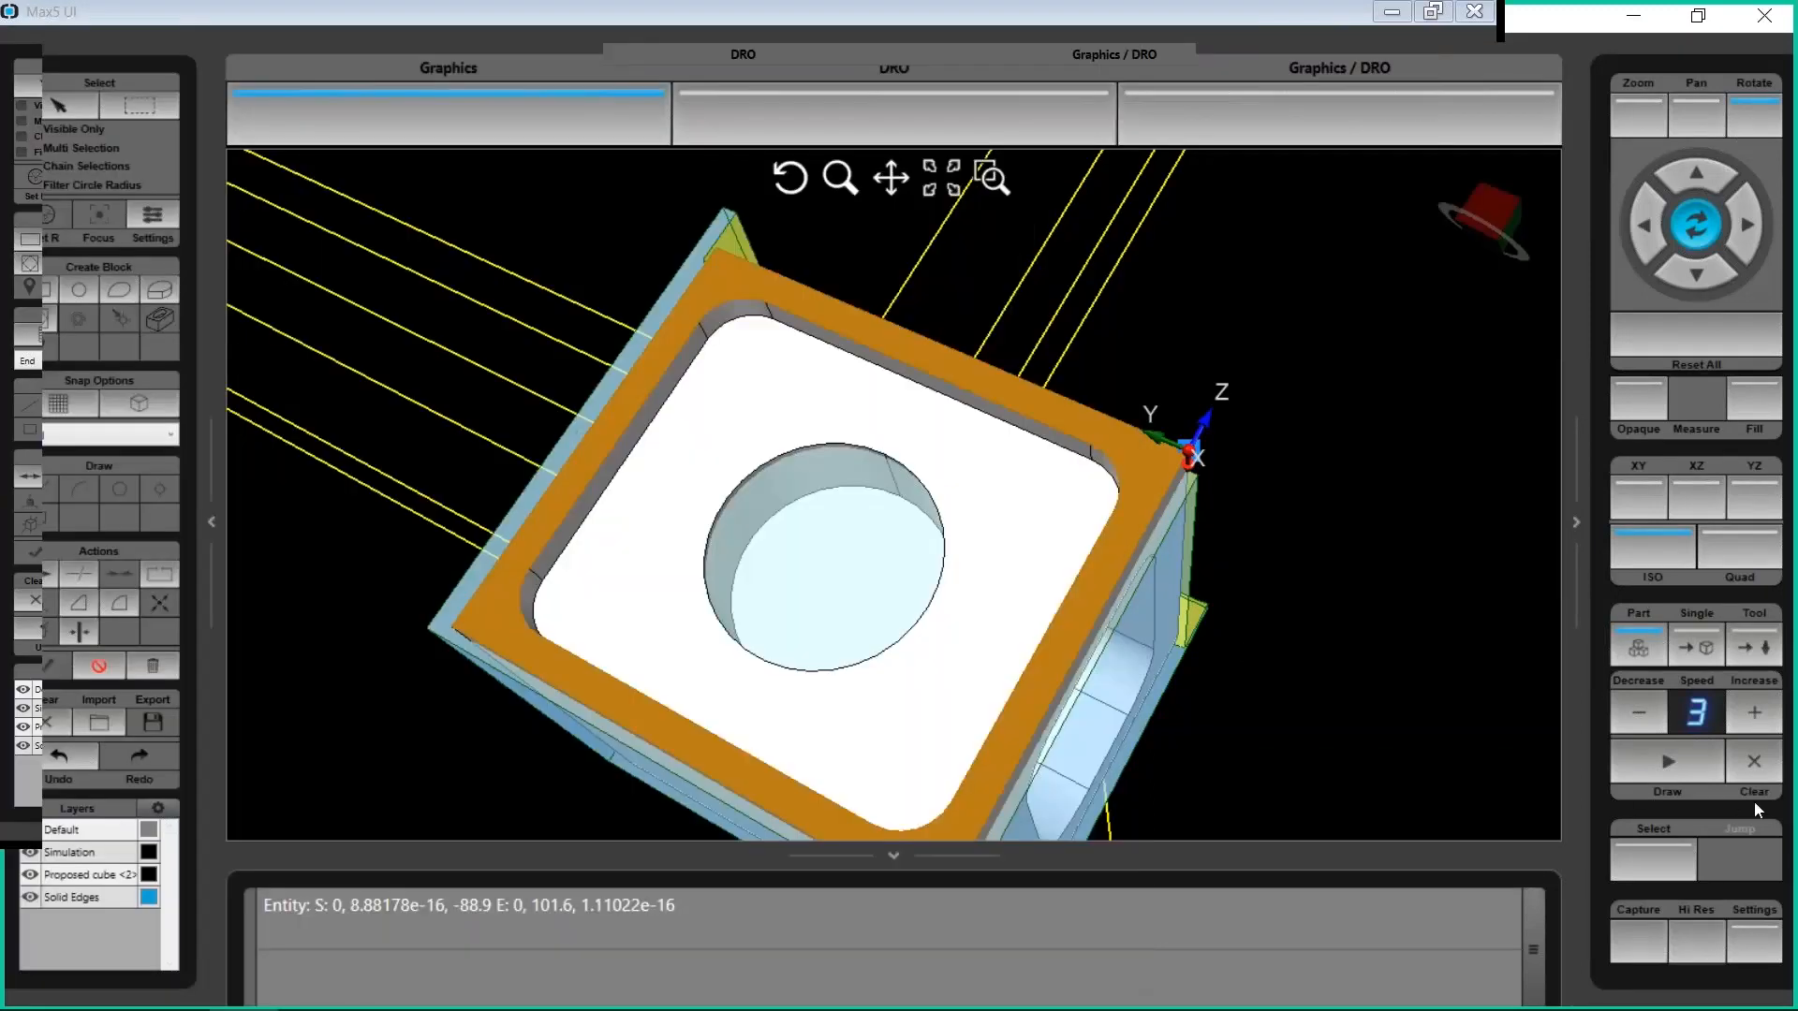
click(1668, 761)
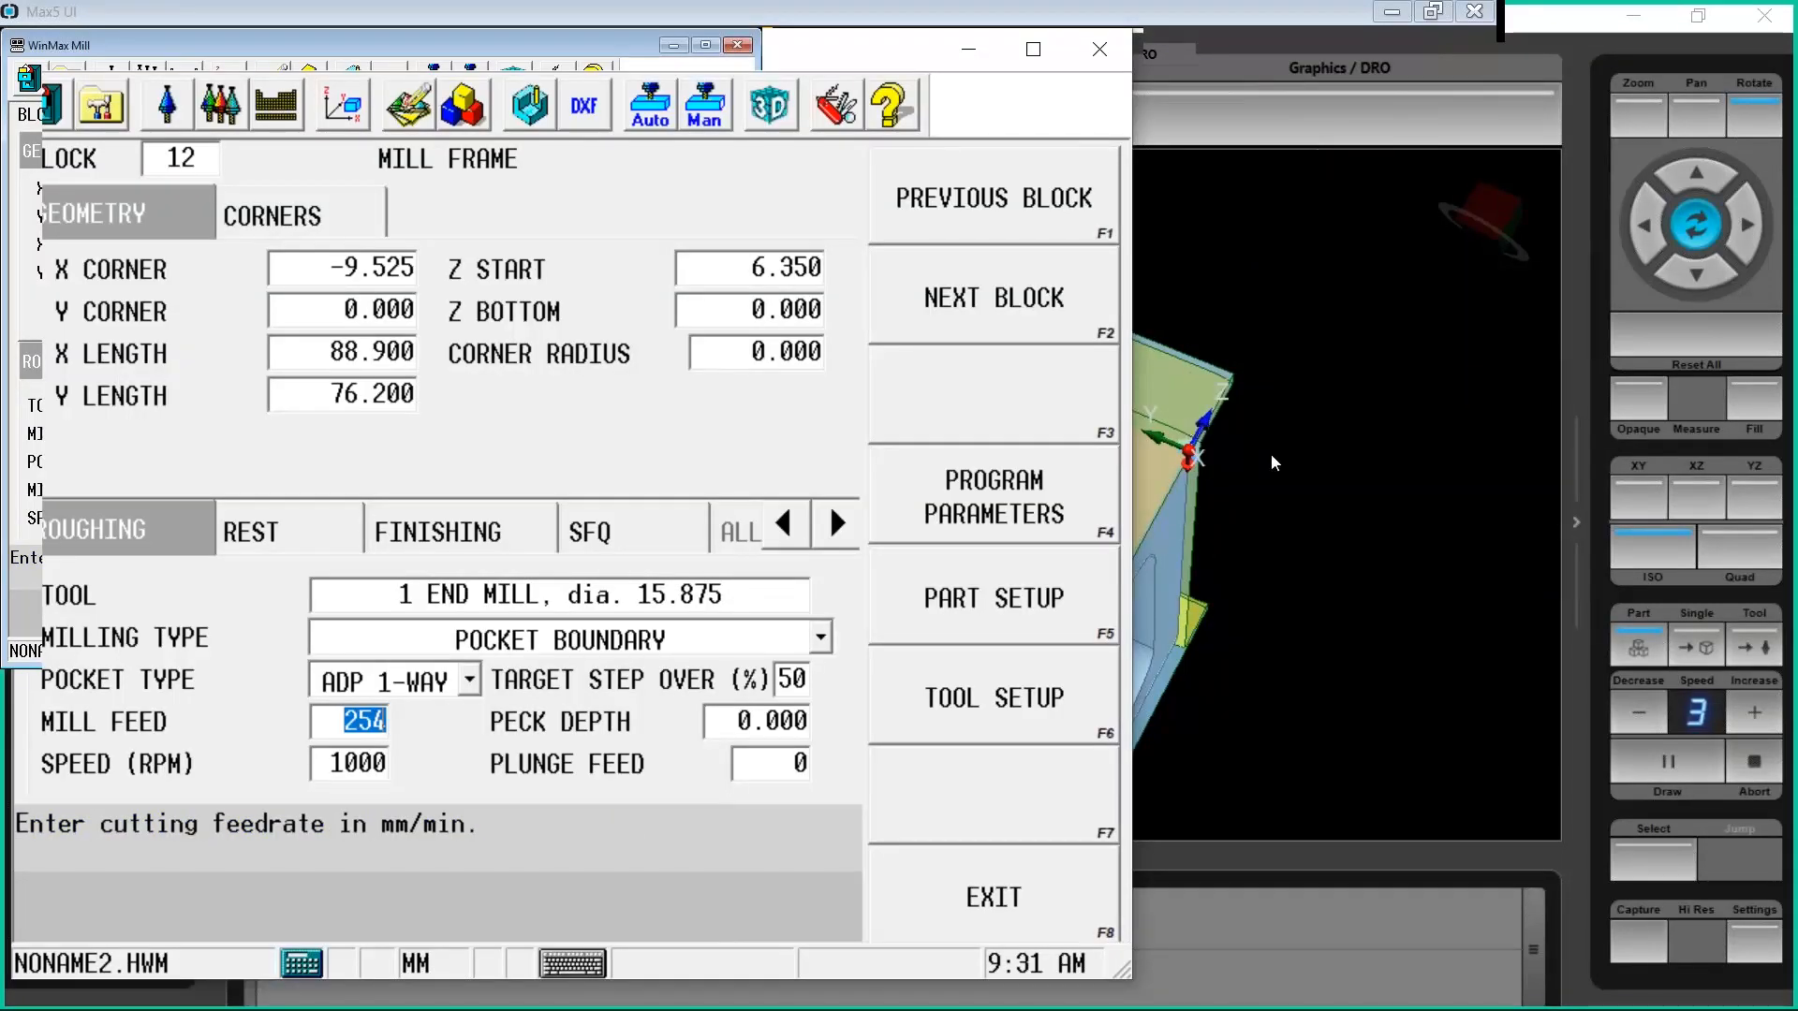
click(1337, 480)
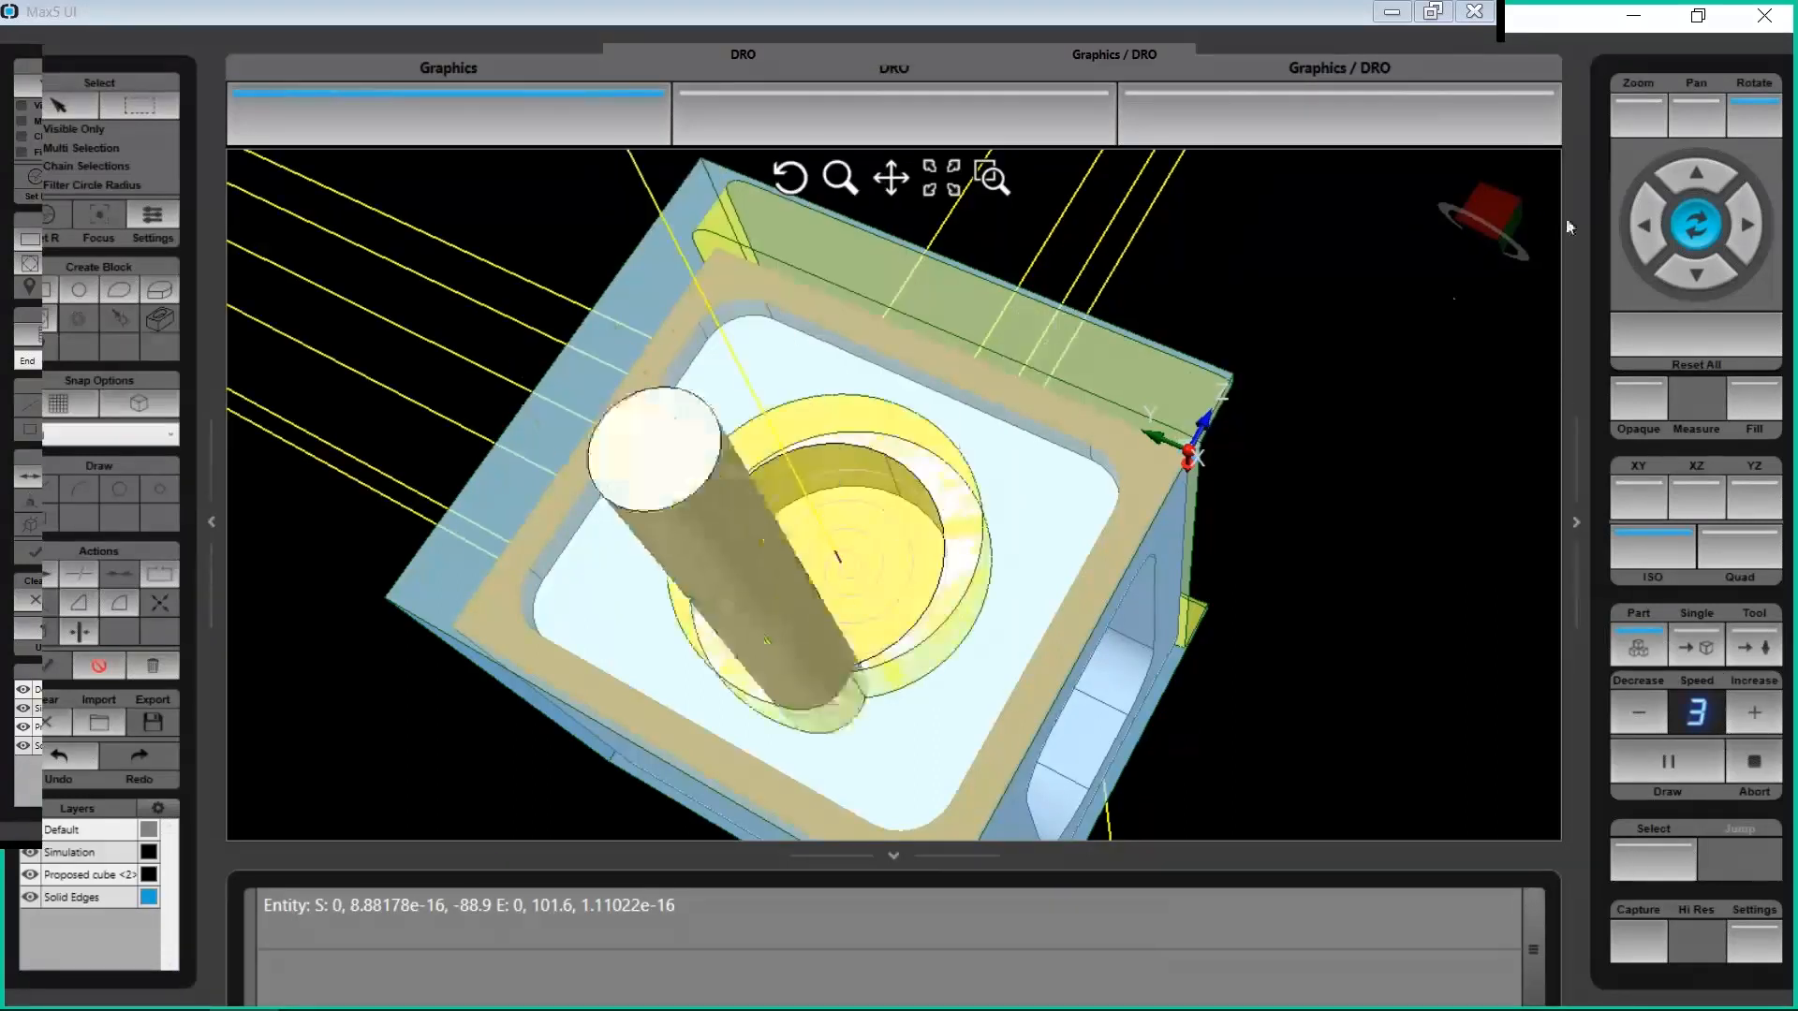
scroll(1429, 307, down, 5)
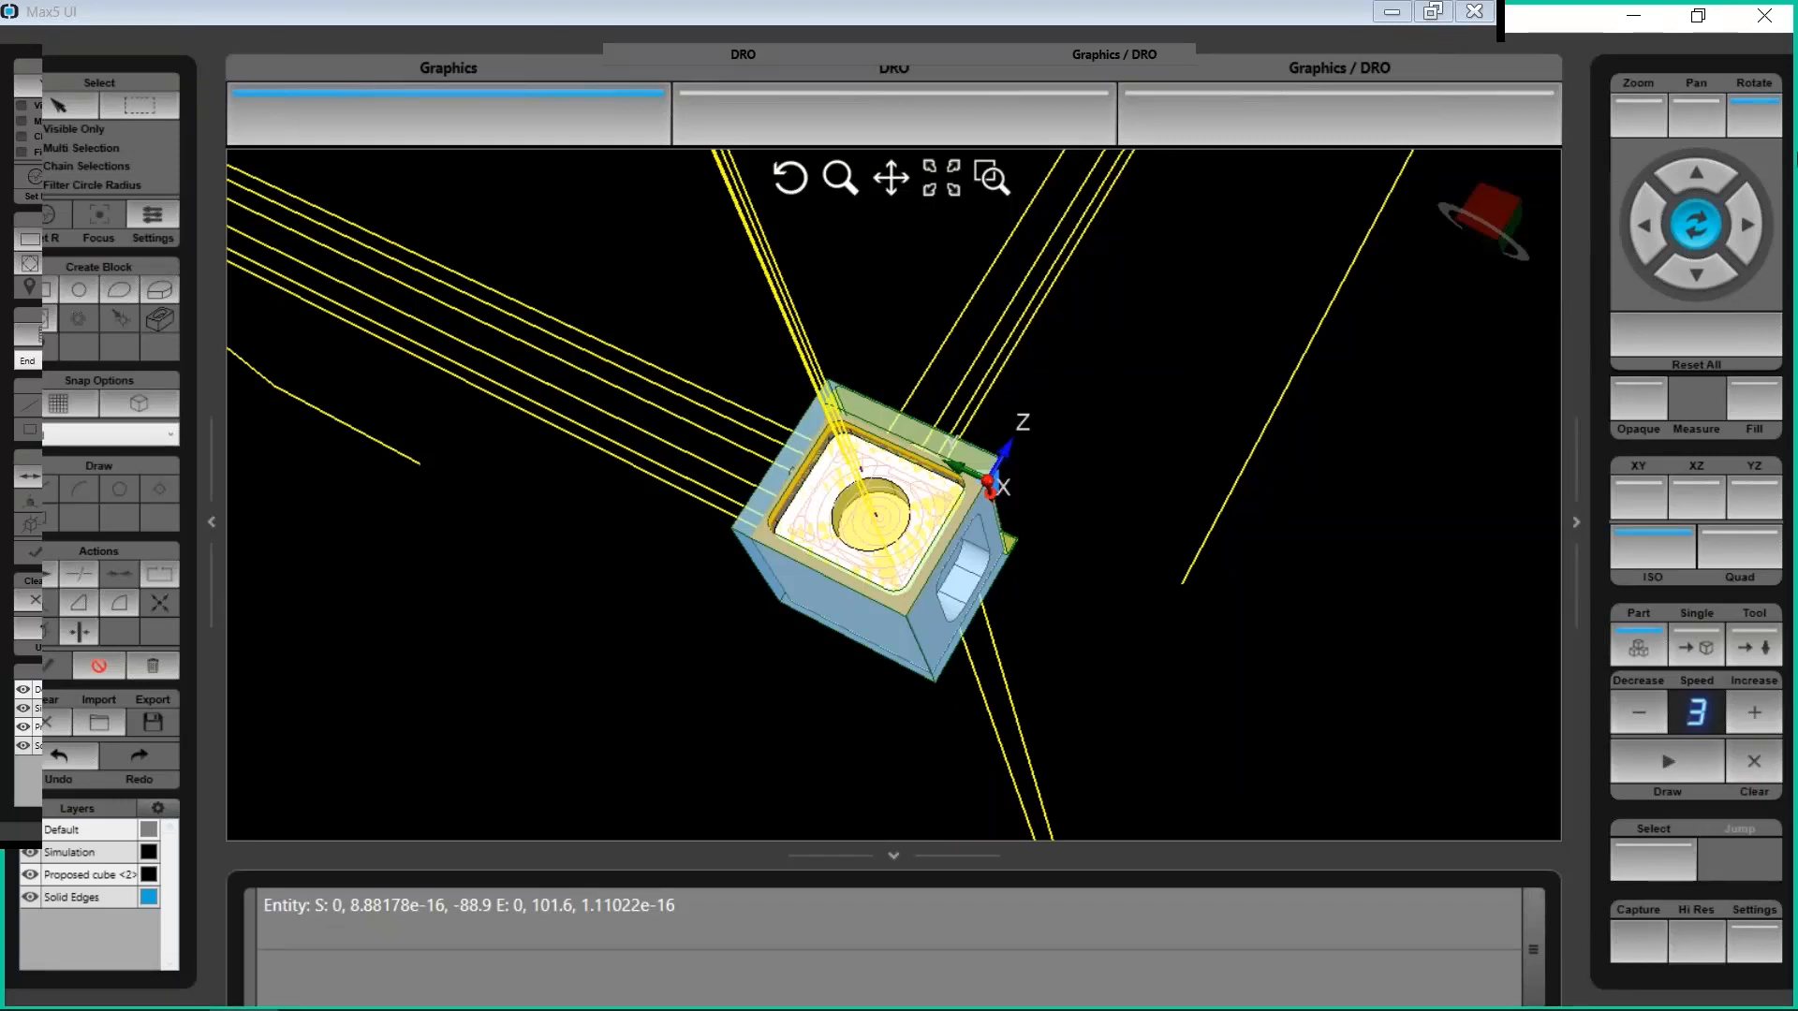
Examine the simulated pocket, the raised boss and the rapid moves between the cube's faces from several angles
drag(1220, 353, 1232, 393)
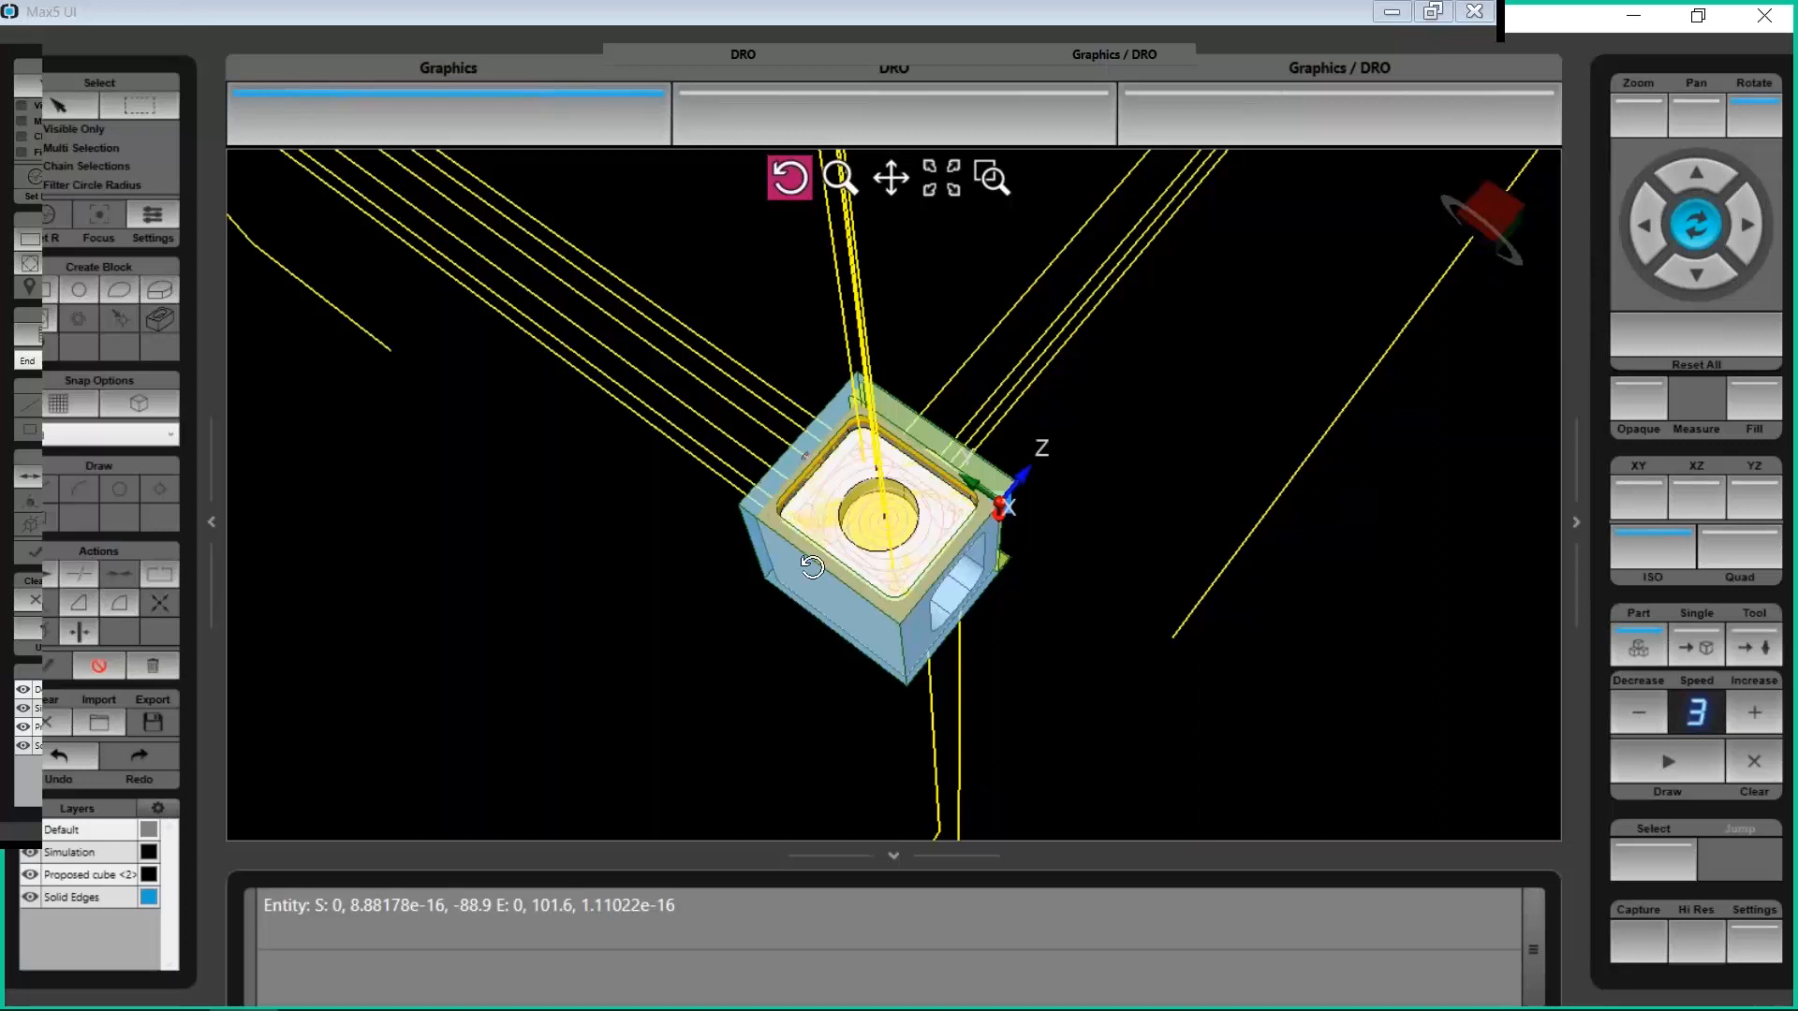
scroll(853, 534, up, 5)
scroll(851, 525, down, 3)
scroll(851, 522, up, 3)
scroll(1067, 453, up, 2)
drag(1067, 453, 950, 432)
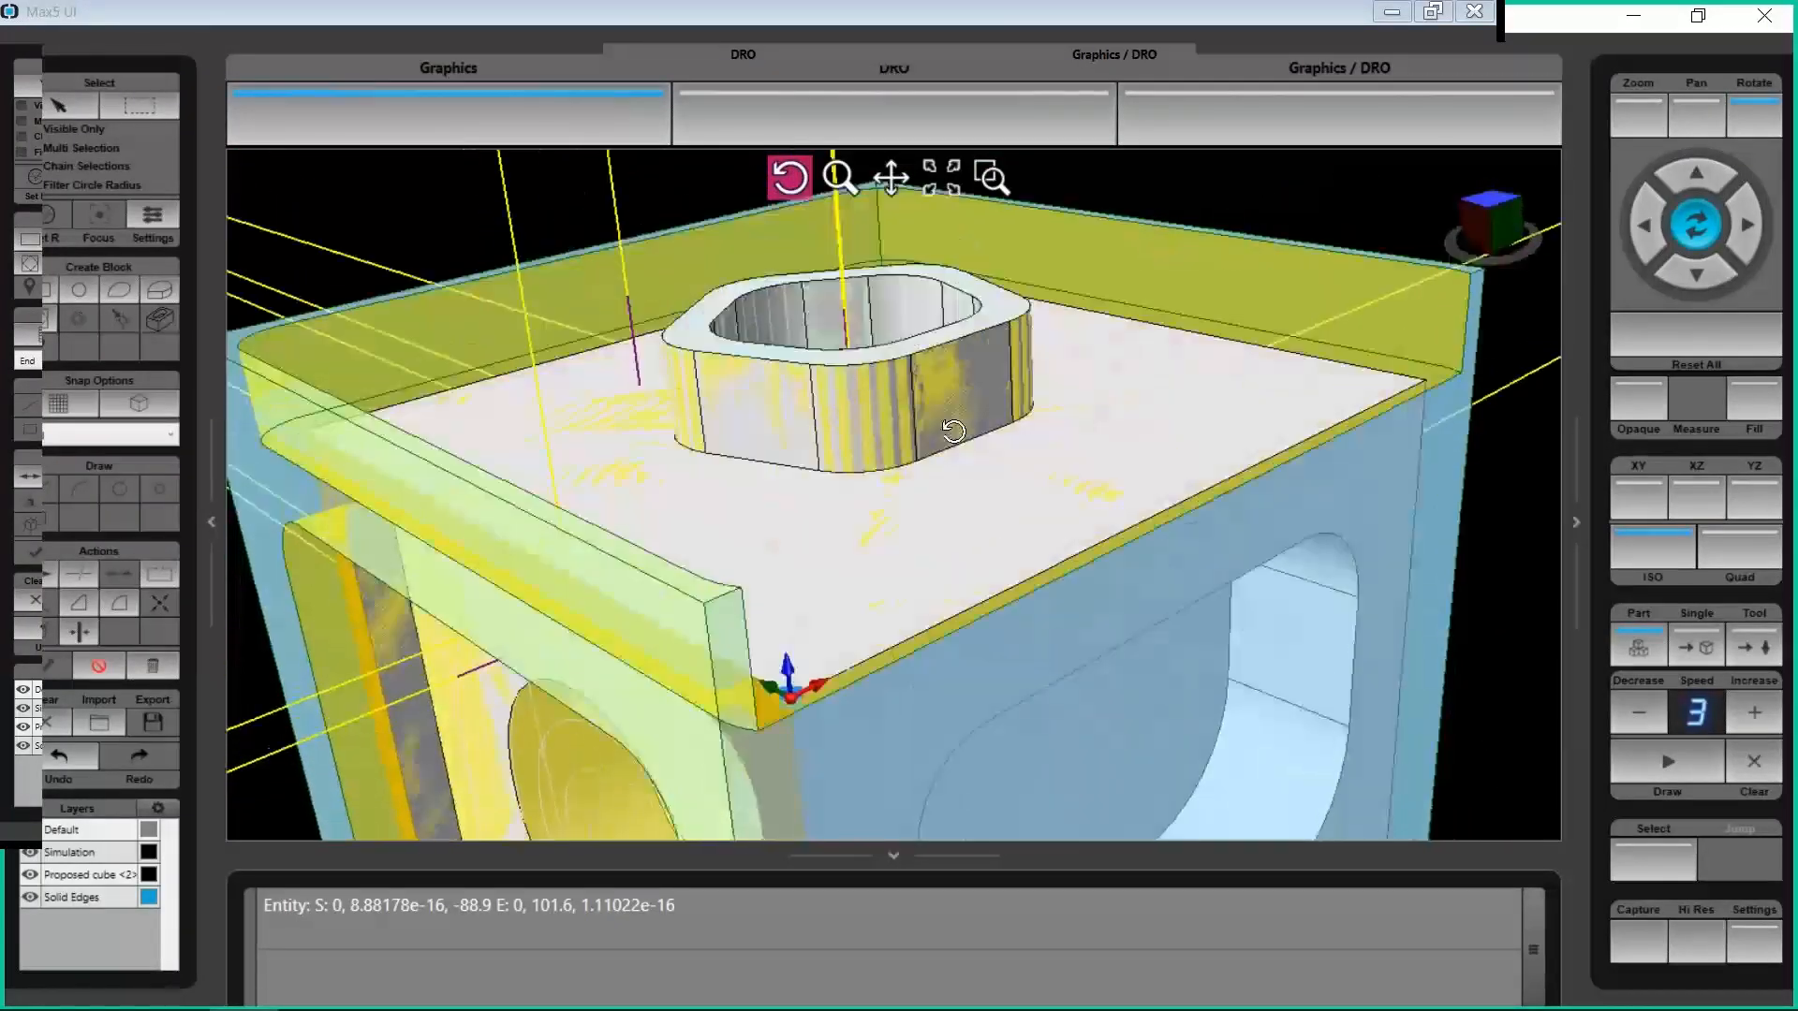
scroll(1120, 344, down, 3)
scroll(1120, 344, up, 2)
drag(1120, 344, 1035, 469)
scroll(1308, 494, down, 8)
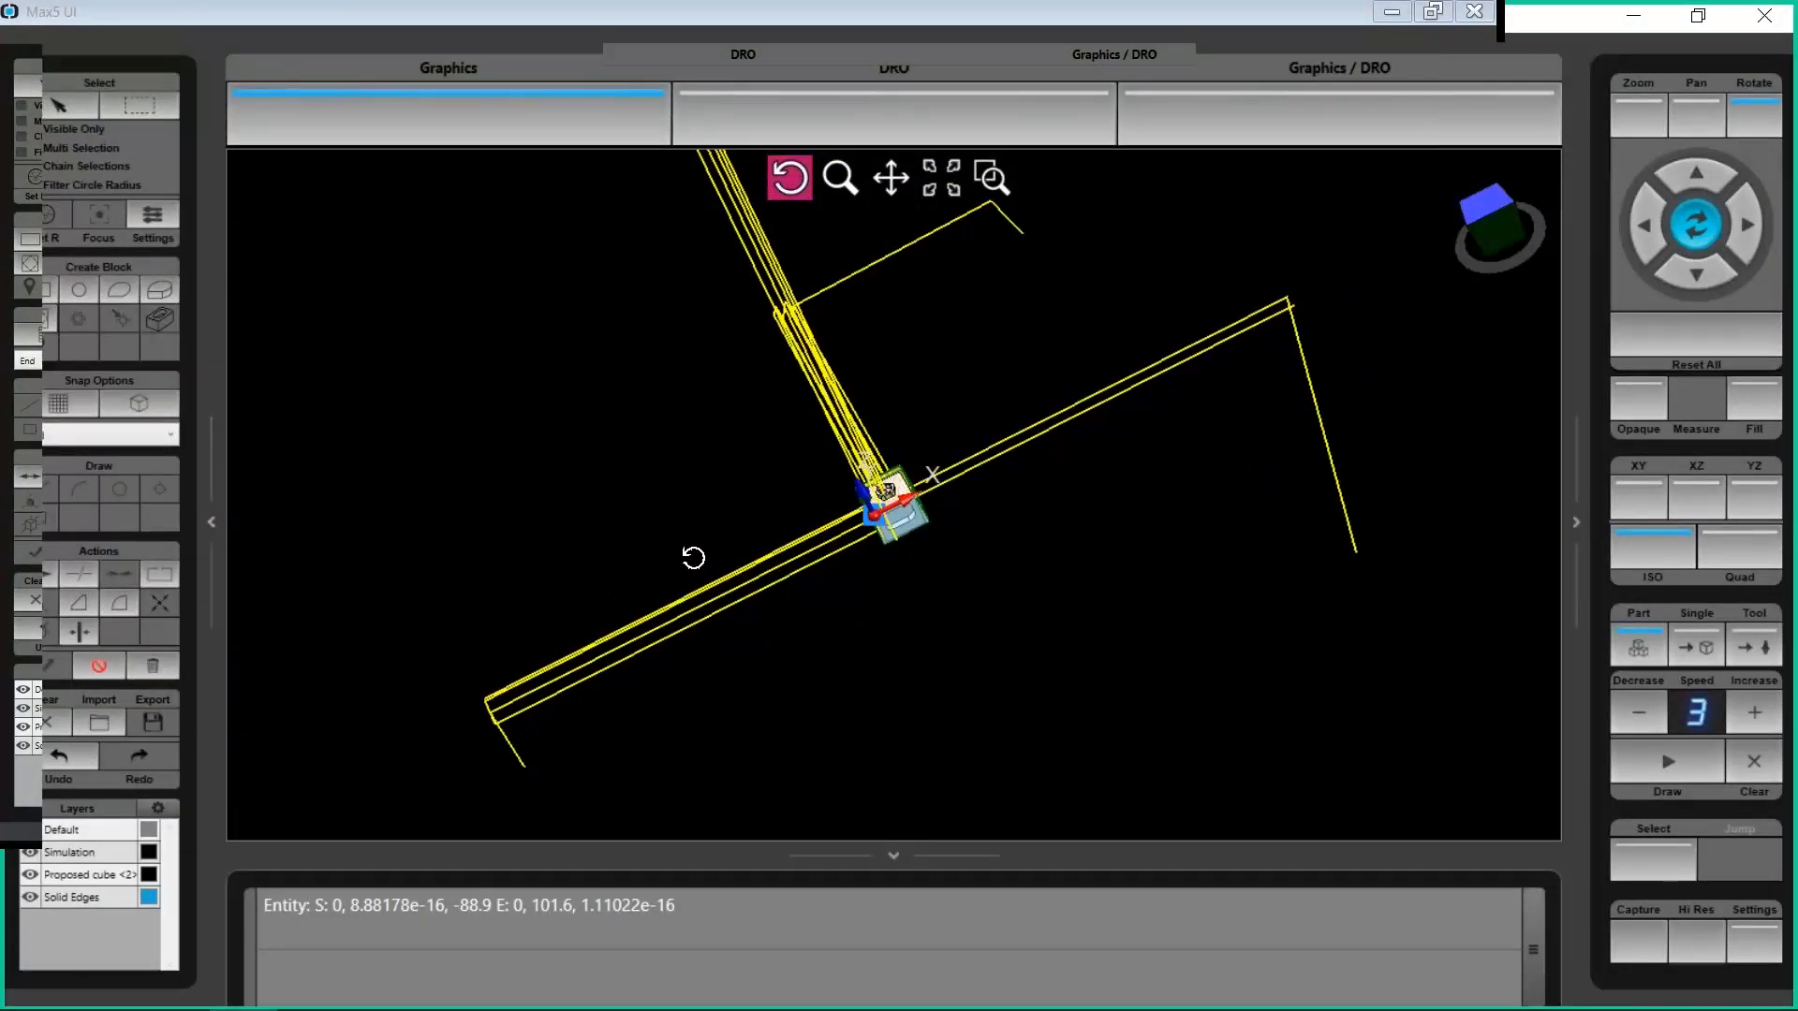
scroll(866, 496, up, 3)
mouse_move(866, 496)
mouse_down()
mouse_move(971, 658)
mouse_move(834, 634)
mouse_move(1076, 514)
mouse_move(868, 461)
mouse_up()
scroll(824, 438, up, 3)
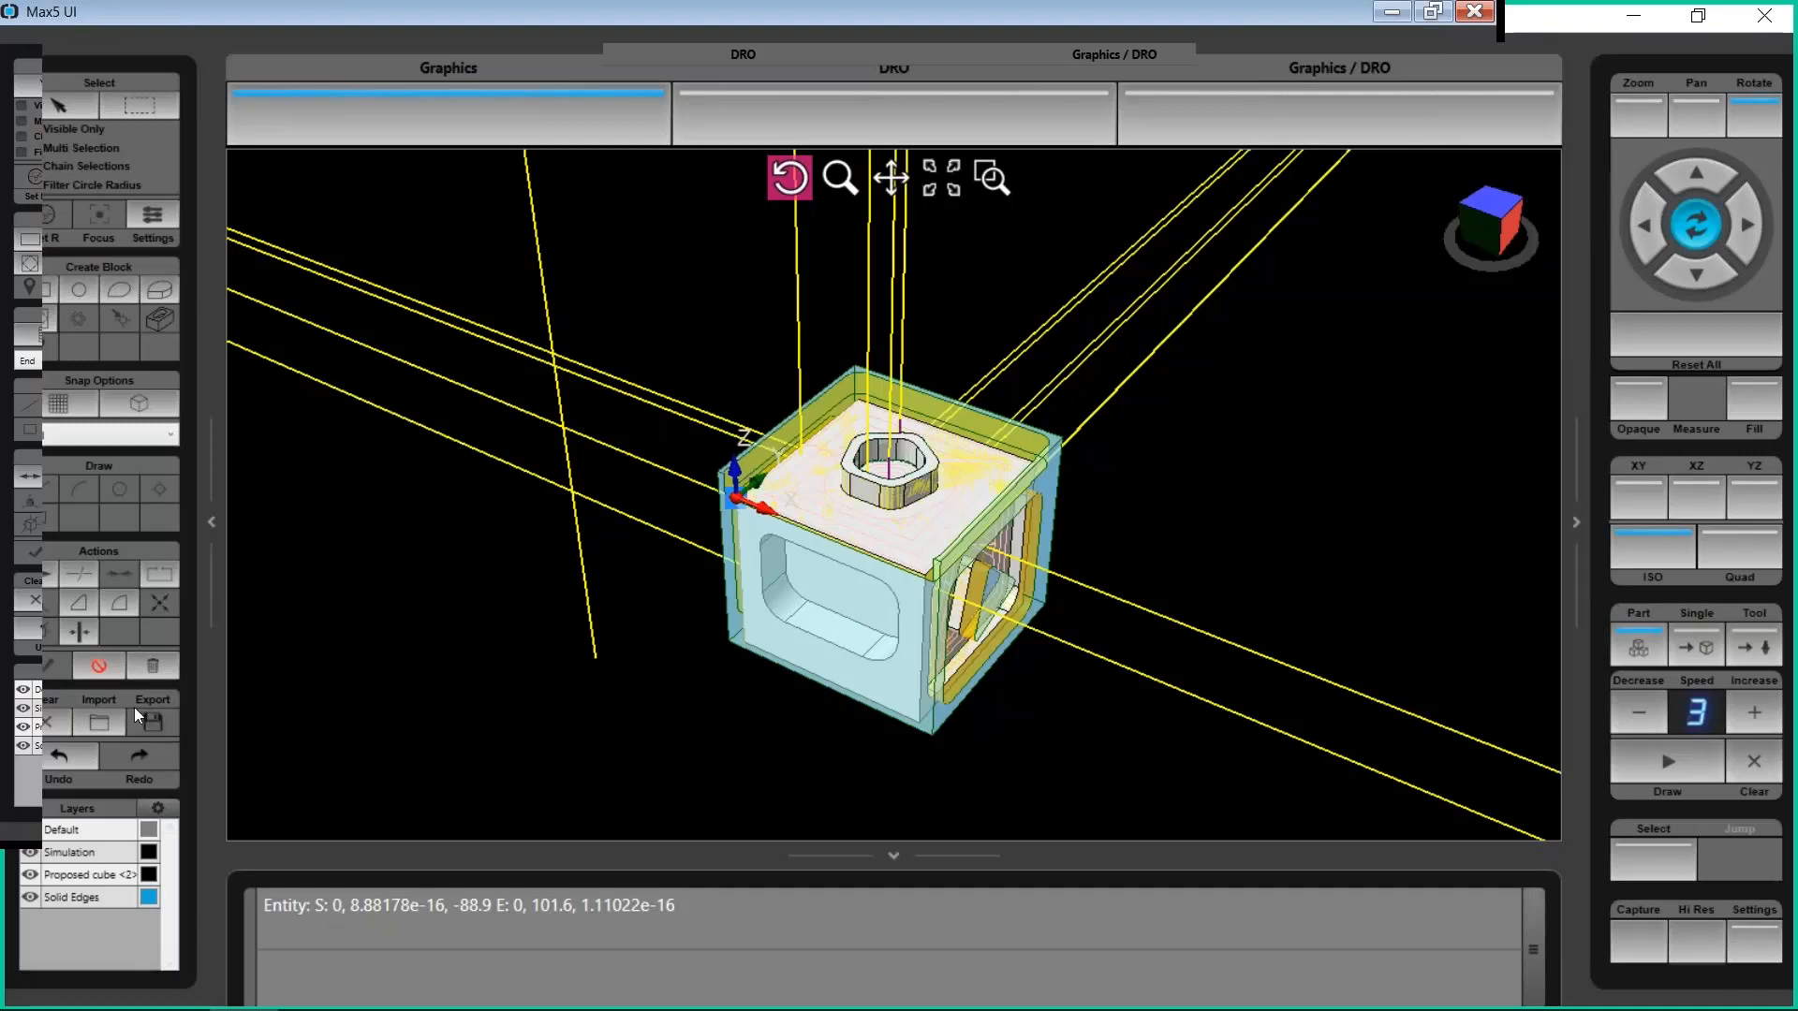
click(84, 664)
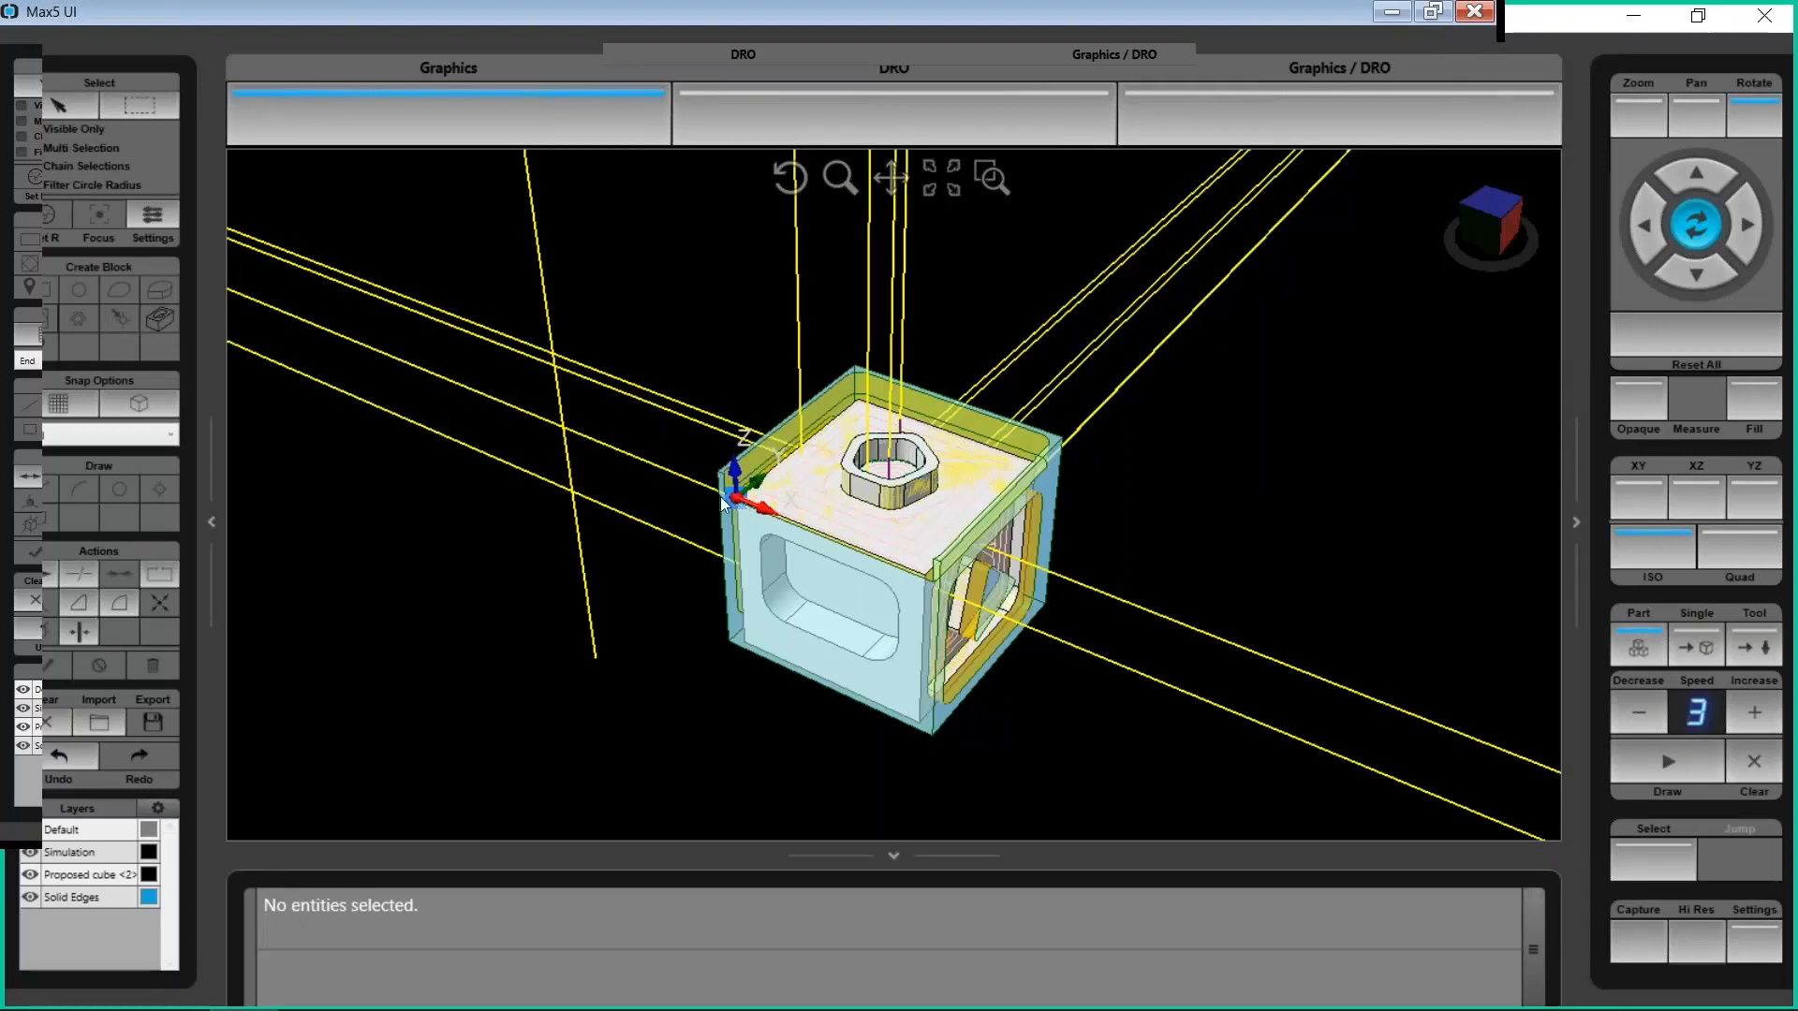
click(43, 95)
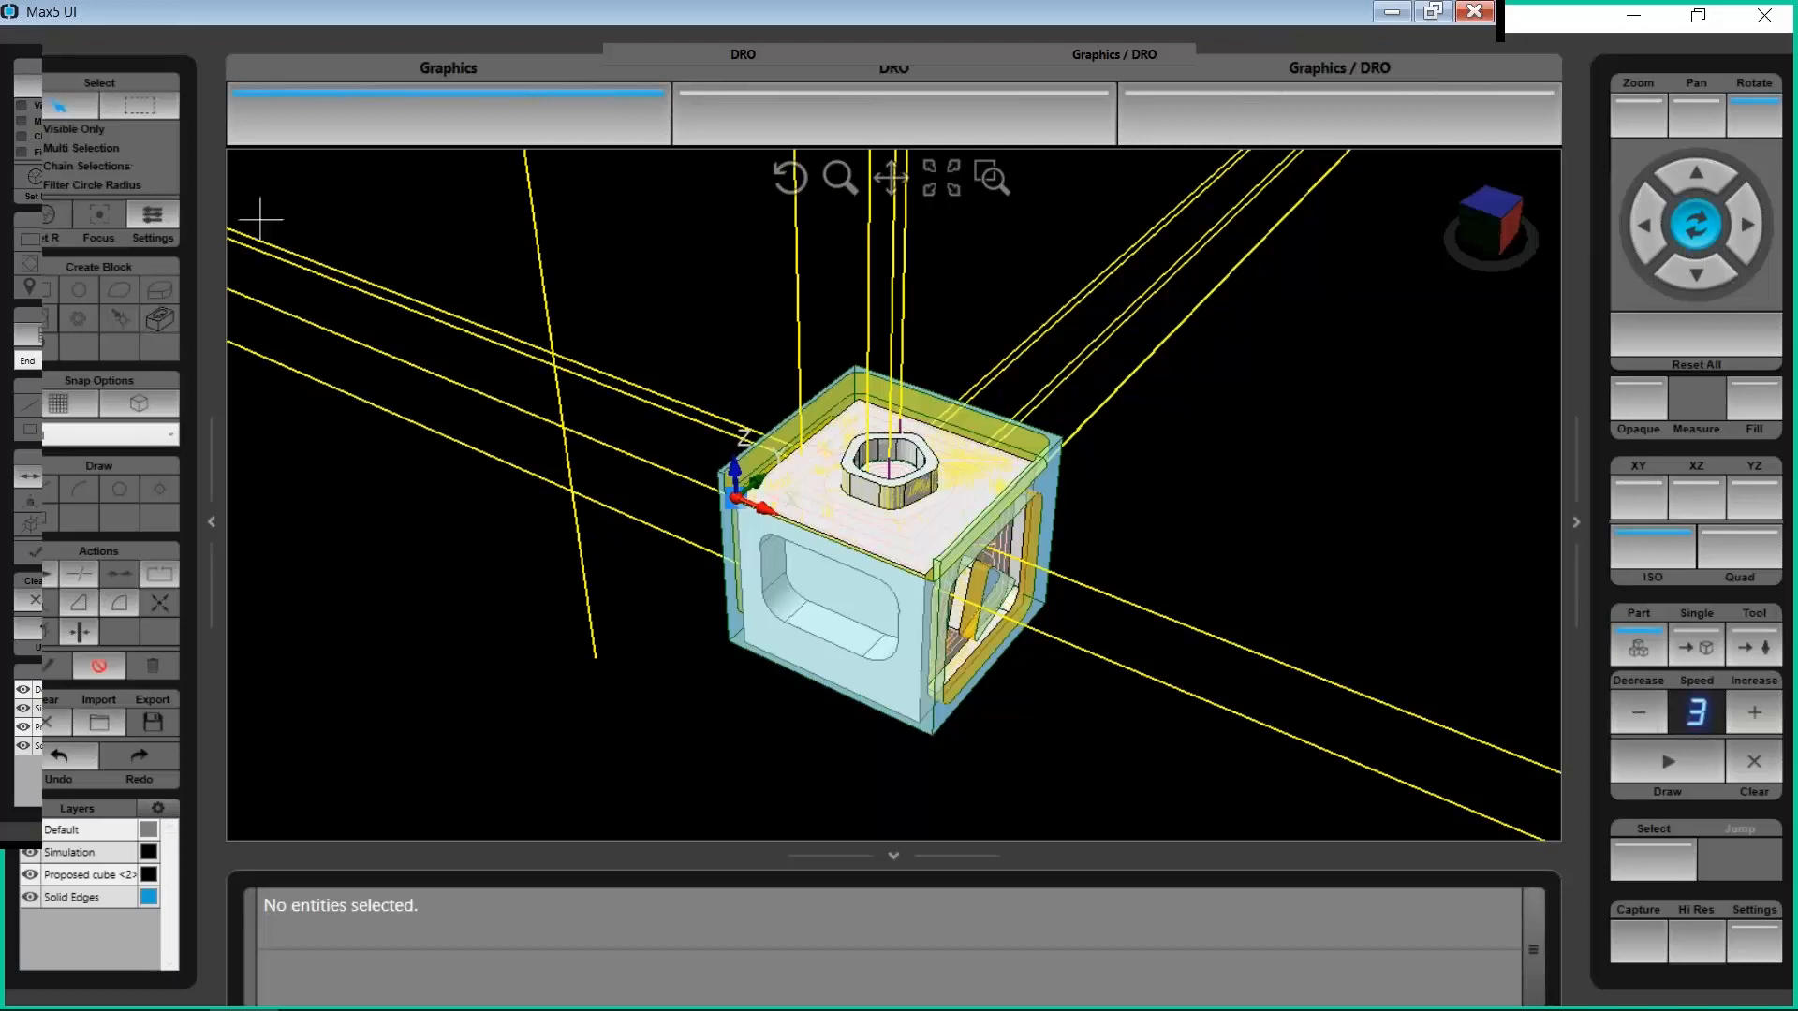
scroll(722, 497, up, 5)
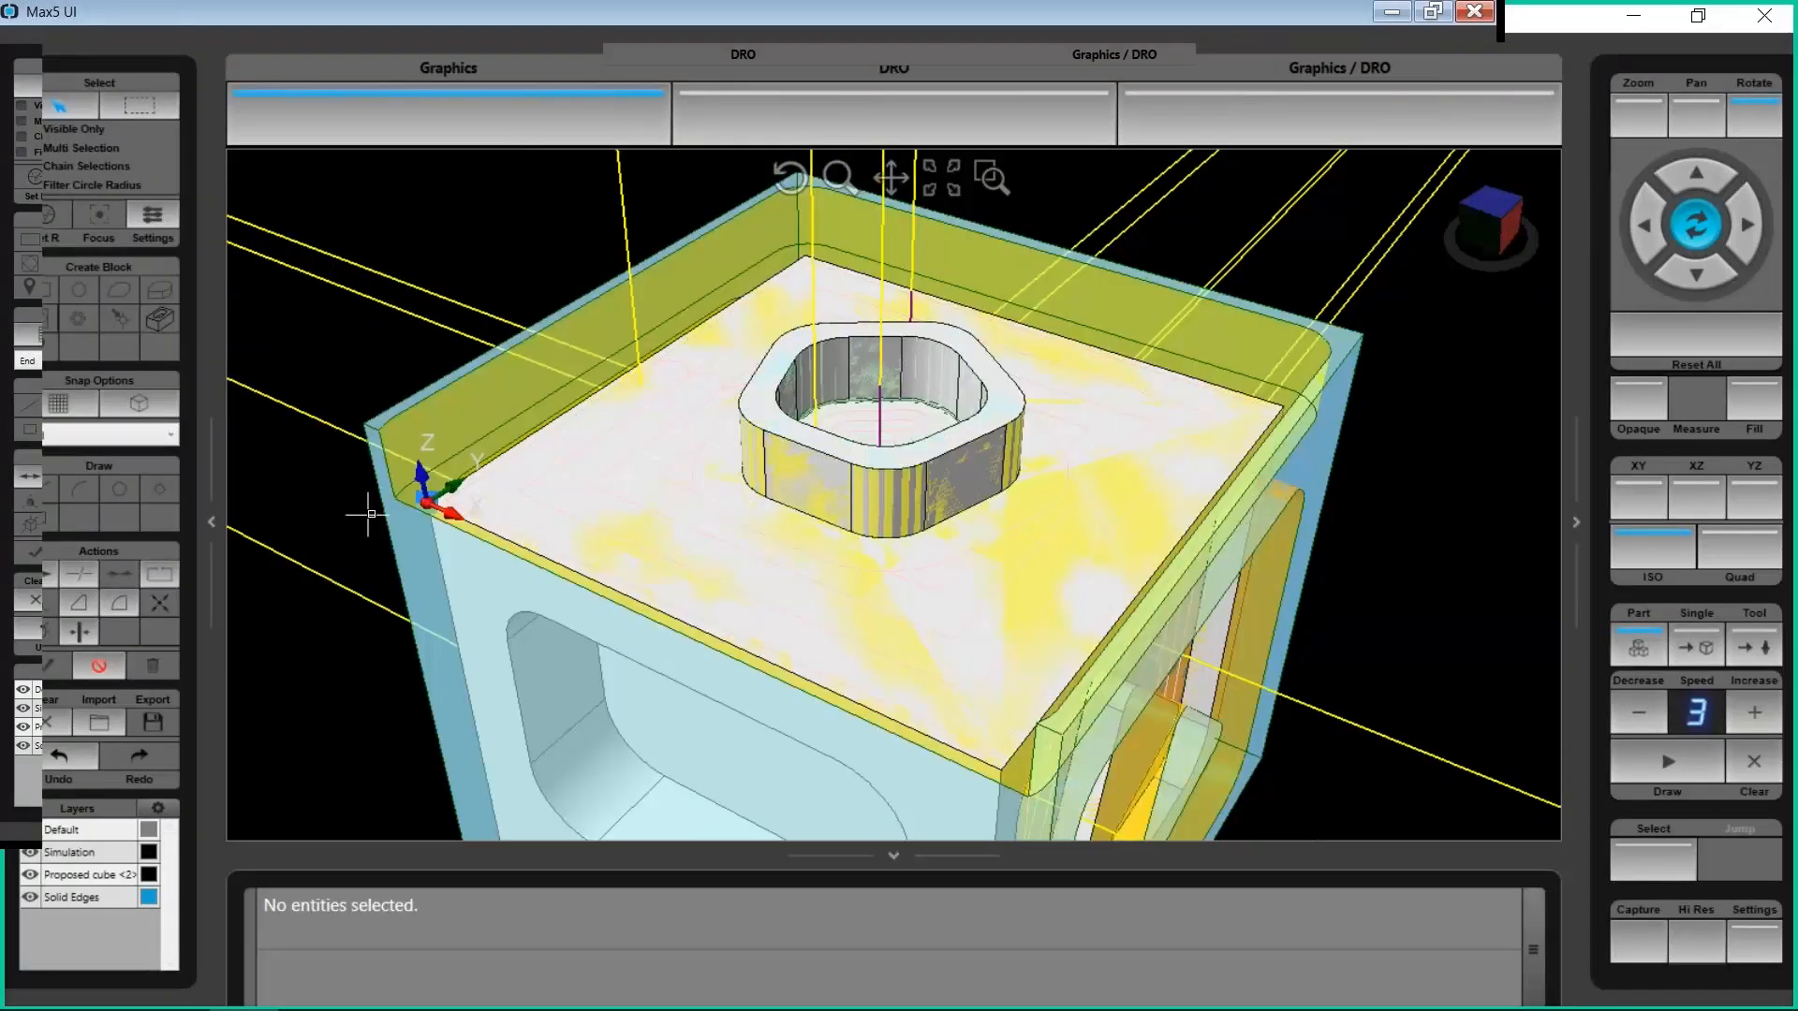
click(432, 496)
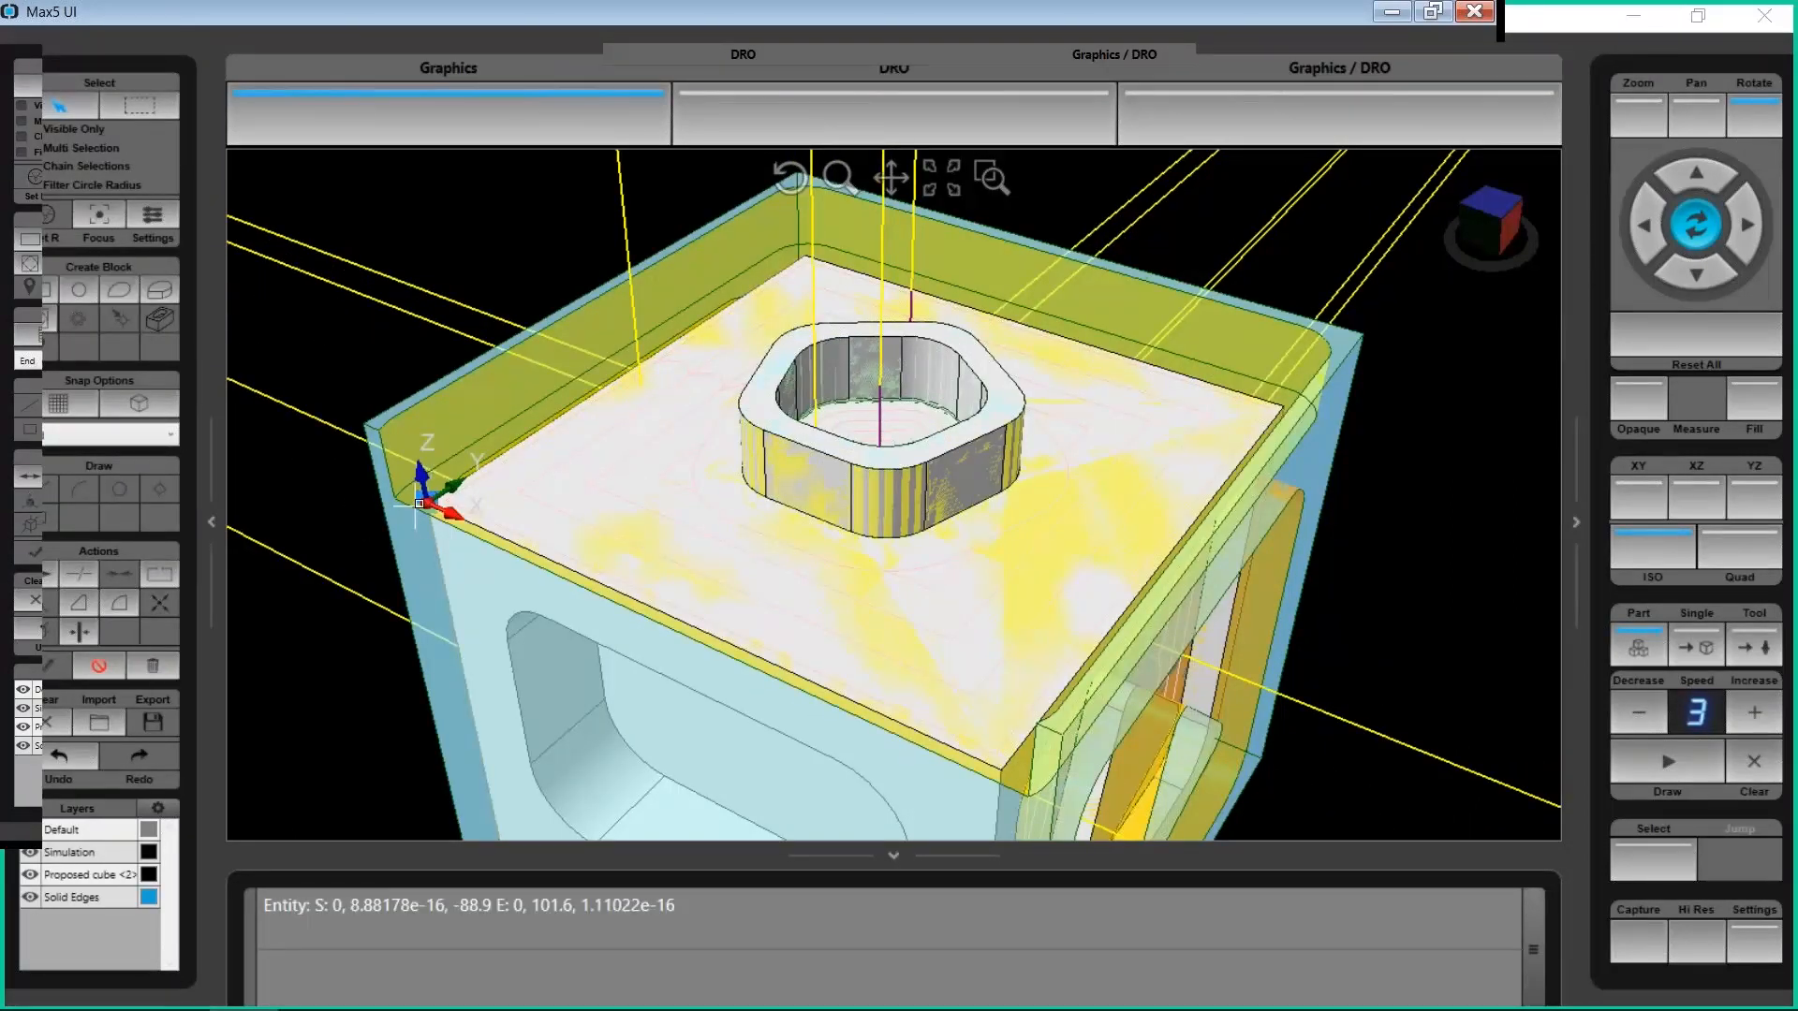
scroll(362, 401, down, 5)
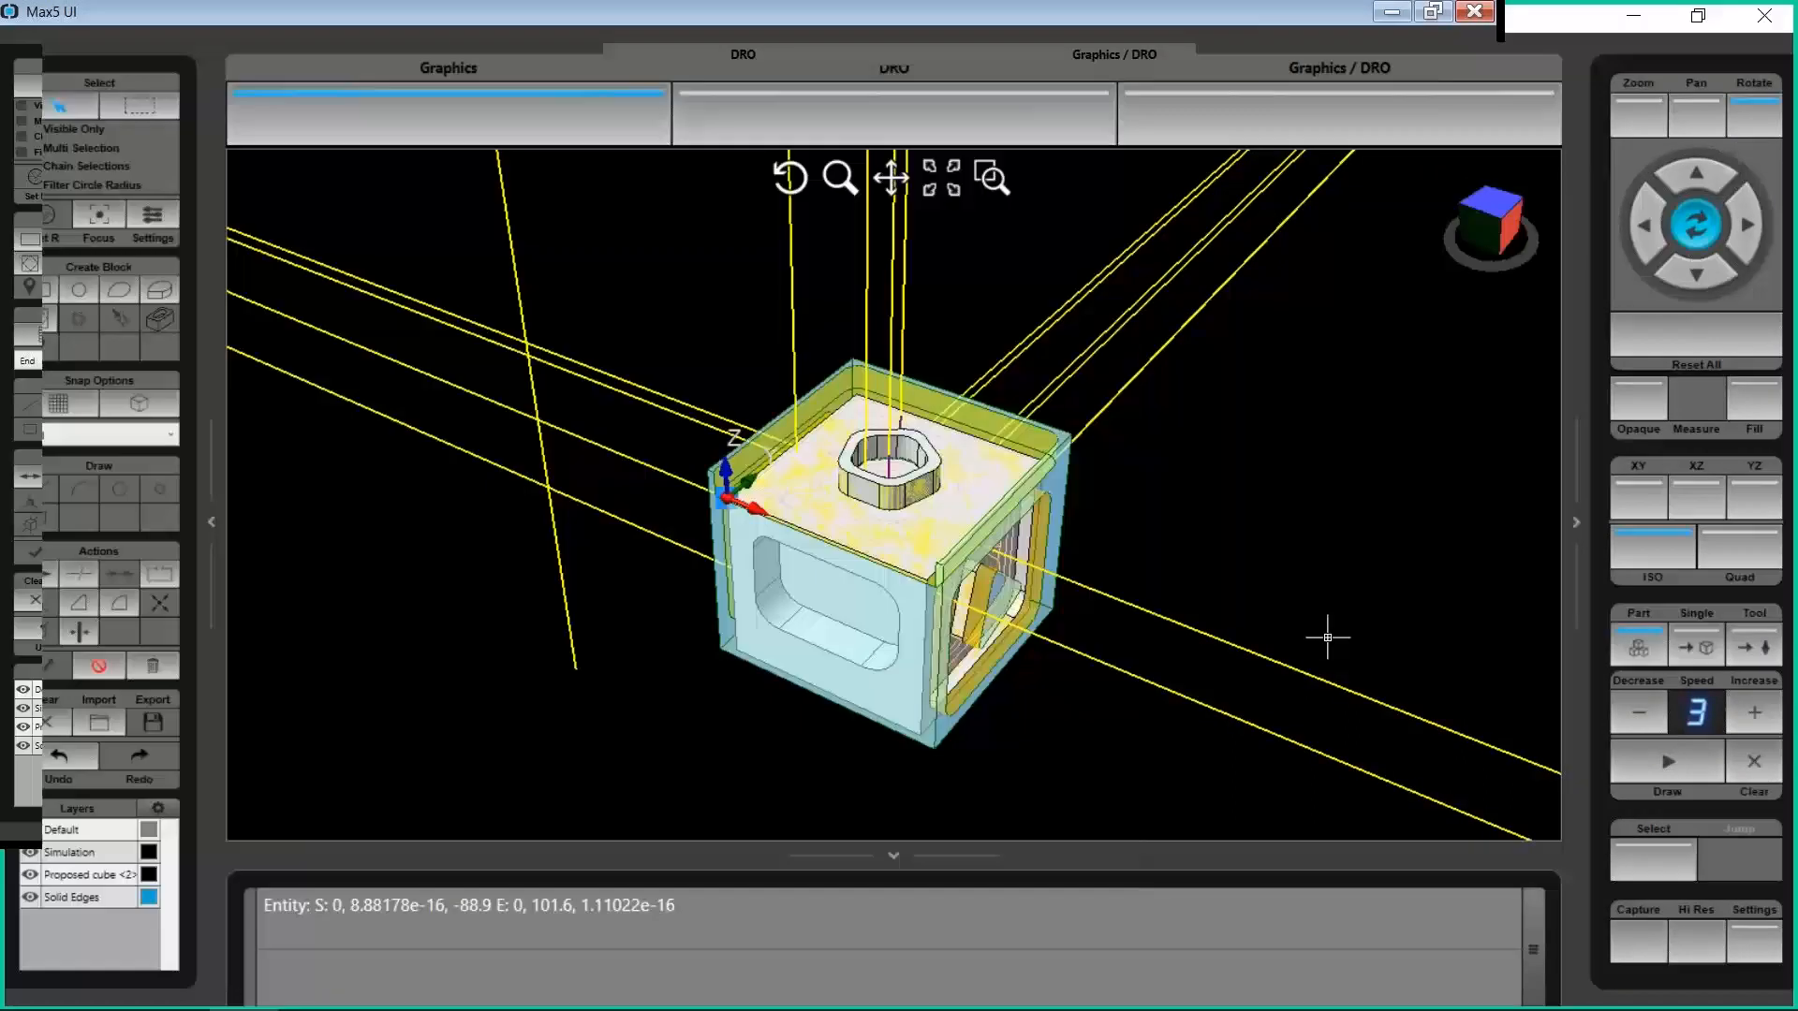
click(1328, 637)
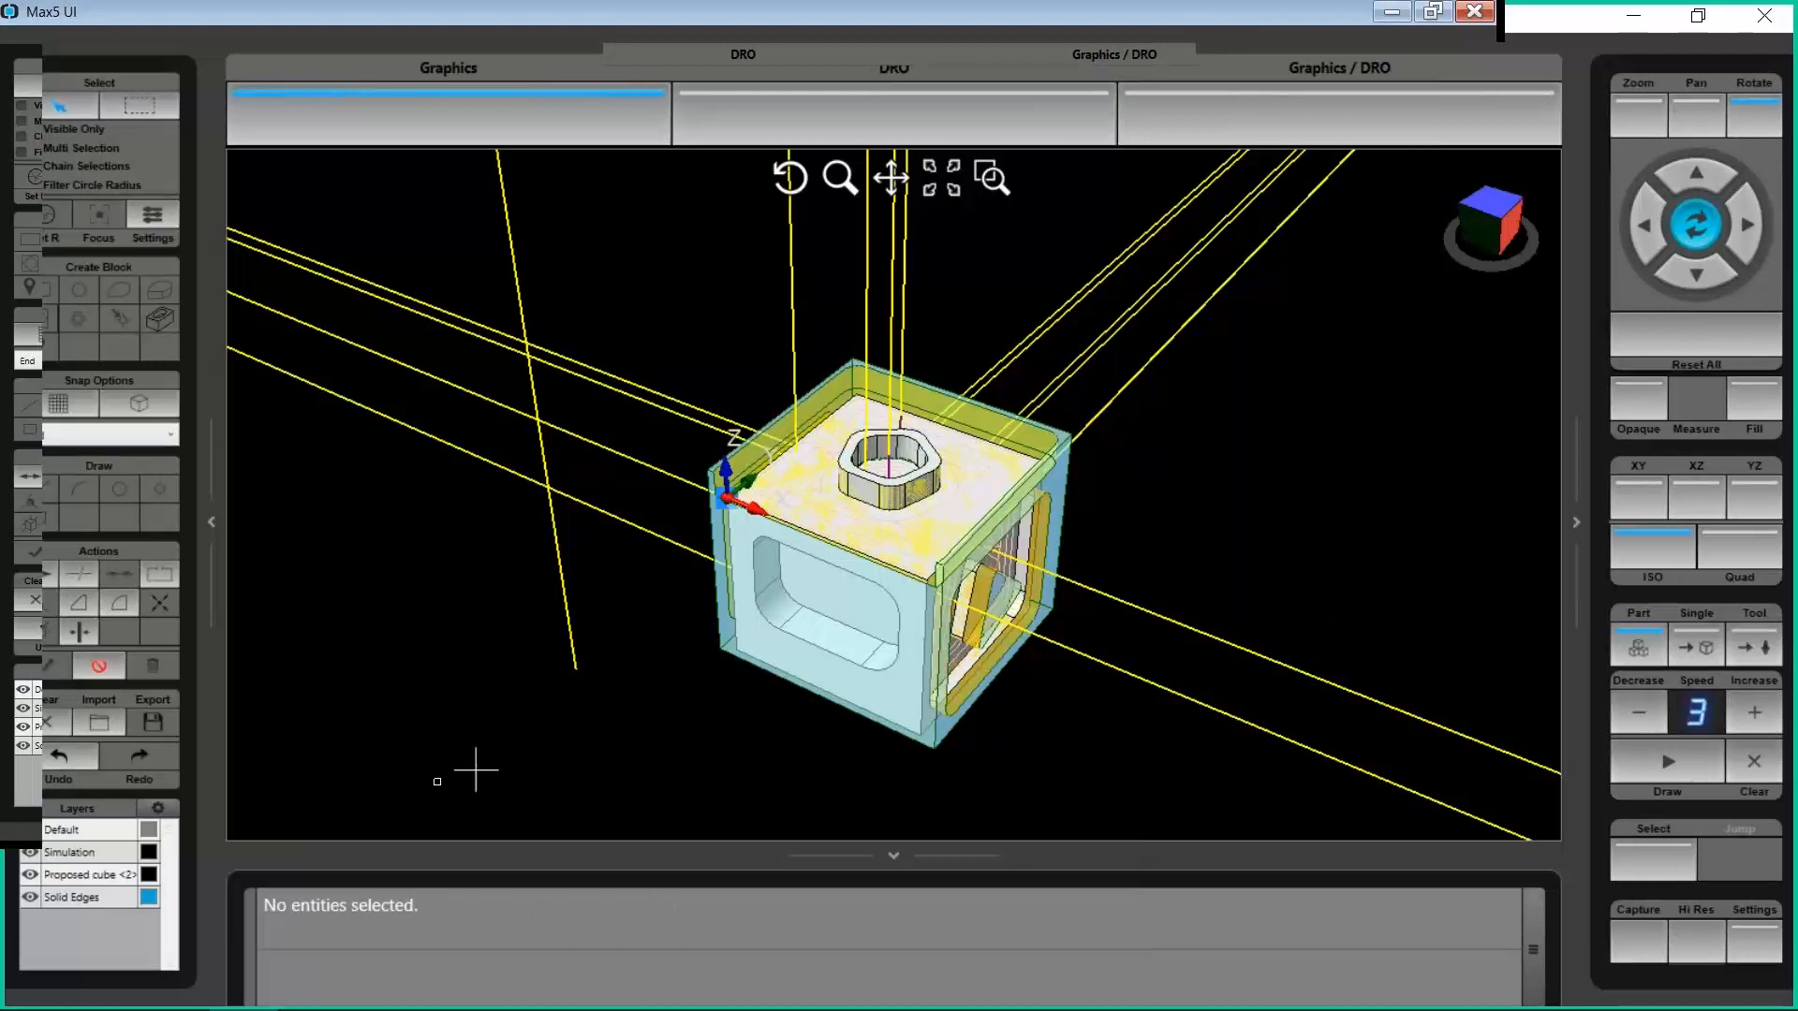
Hide the Simulation layer and box-select the entire cube model
click(31, 853)
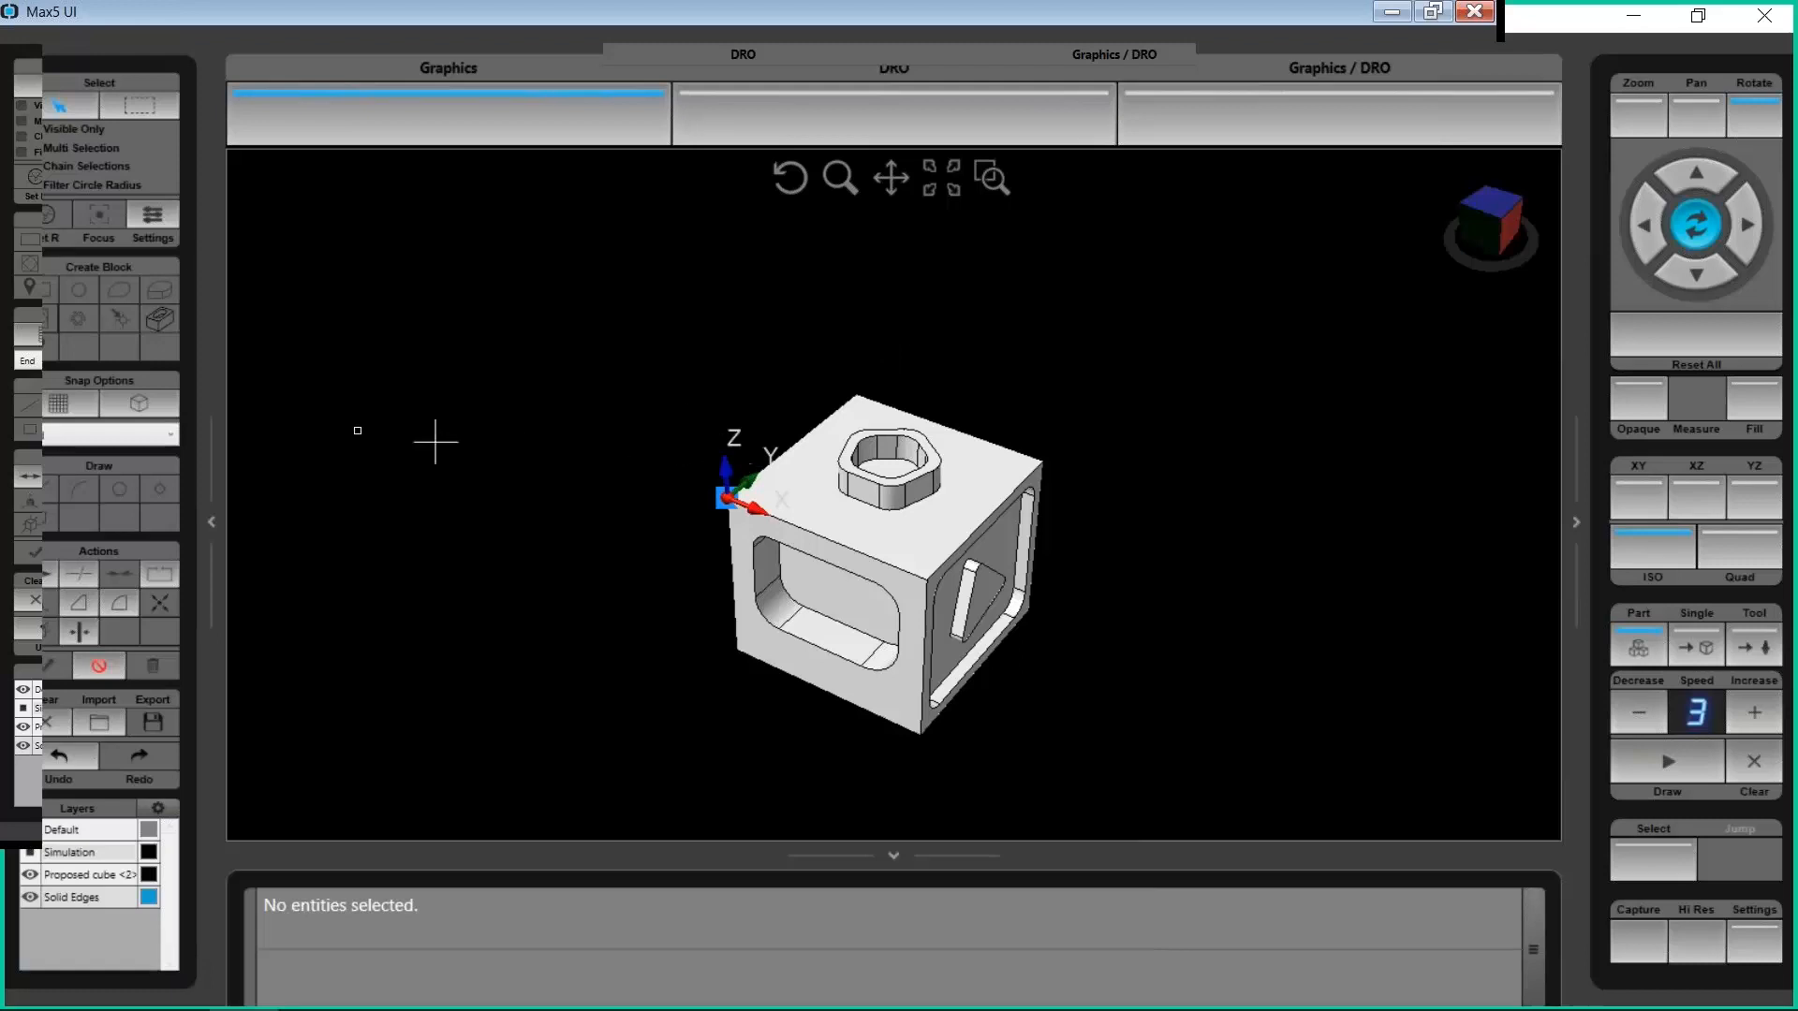
click(141, 108)
drag(588, 313, 1115, 778)
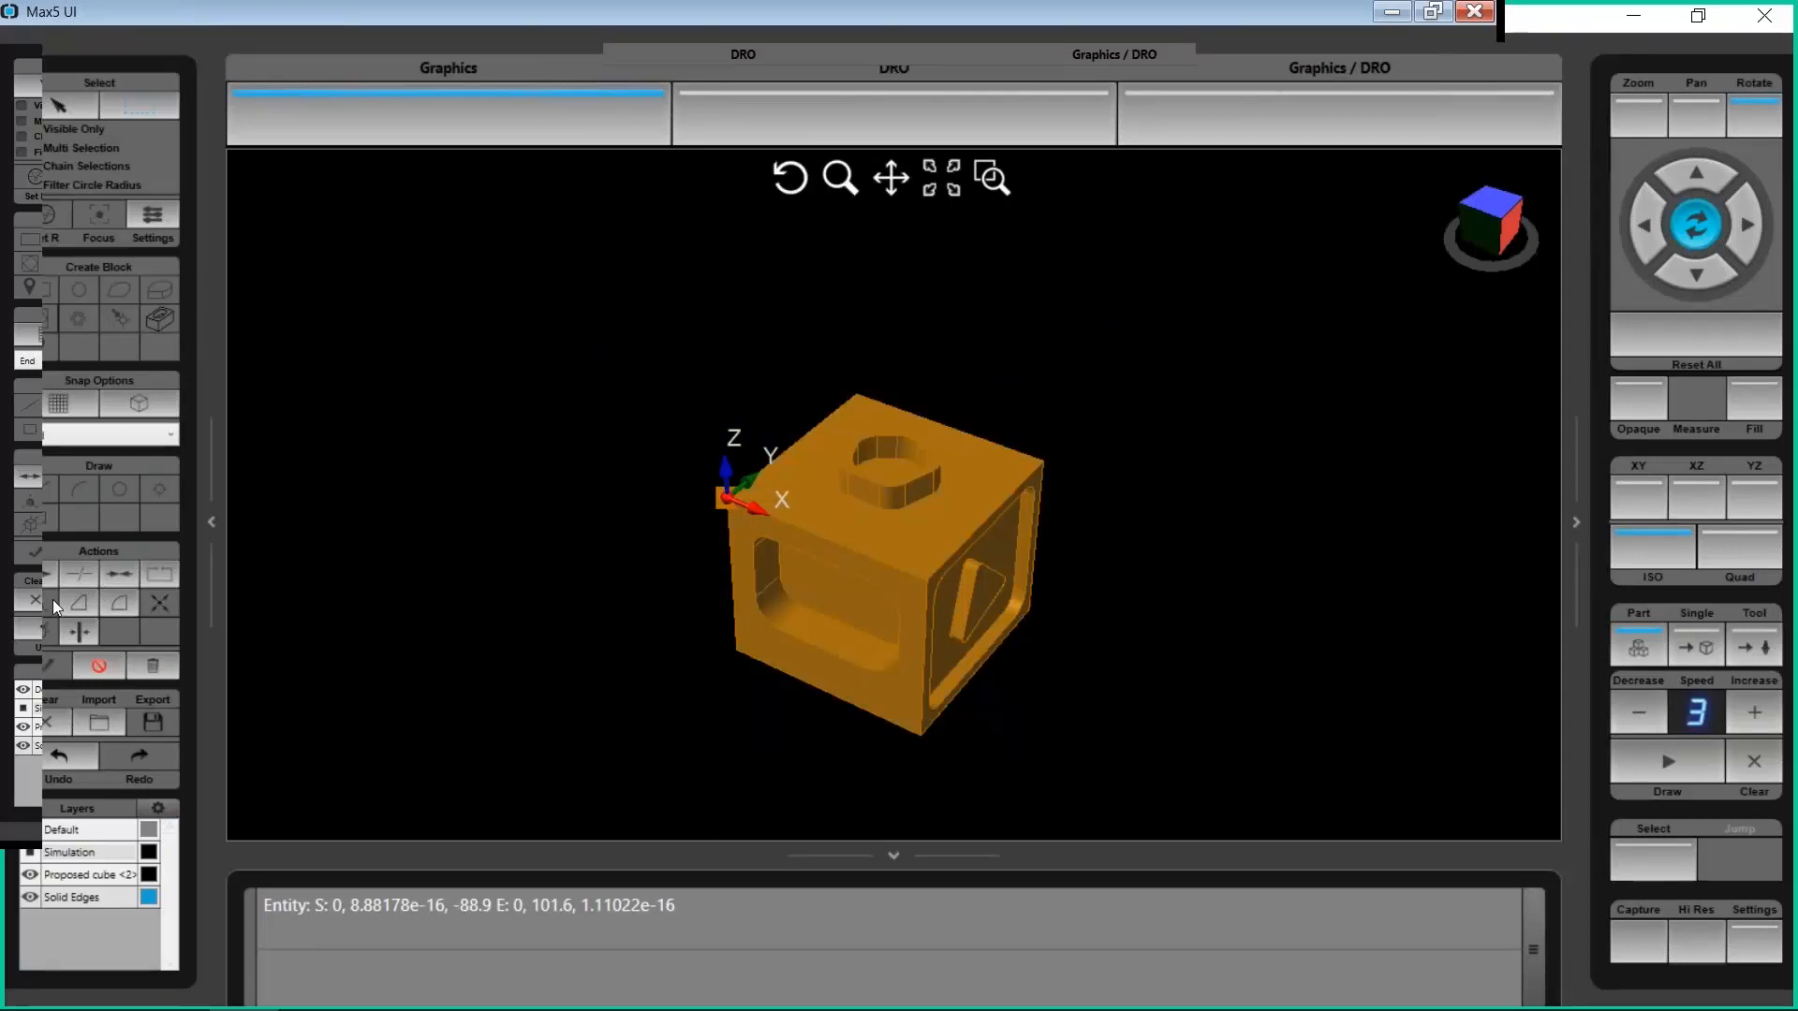
Turn on object snapping and start Transform on the selected cube, using part zero as the center of transformation
click(42, 609)
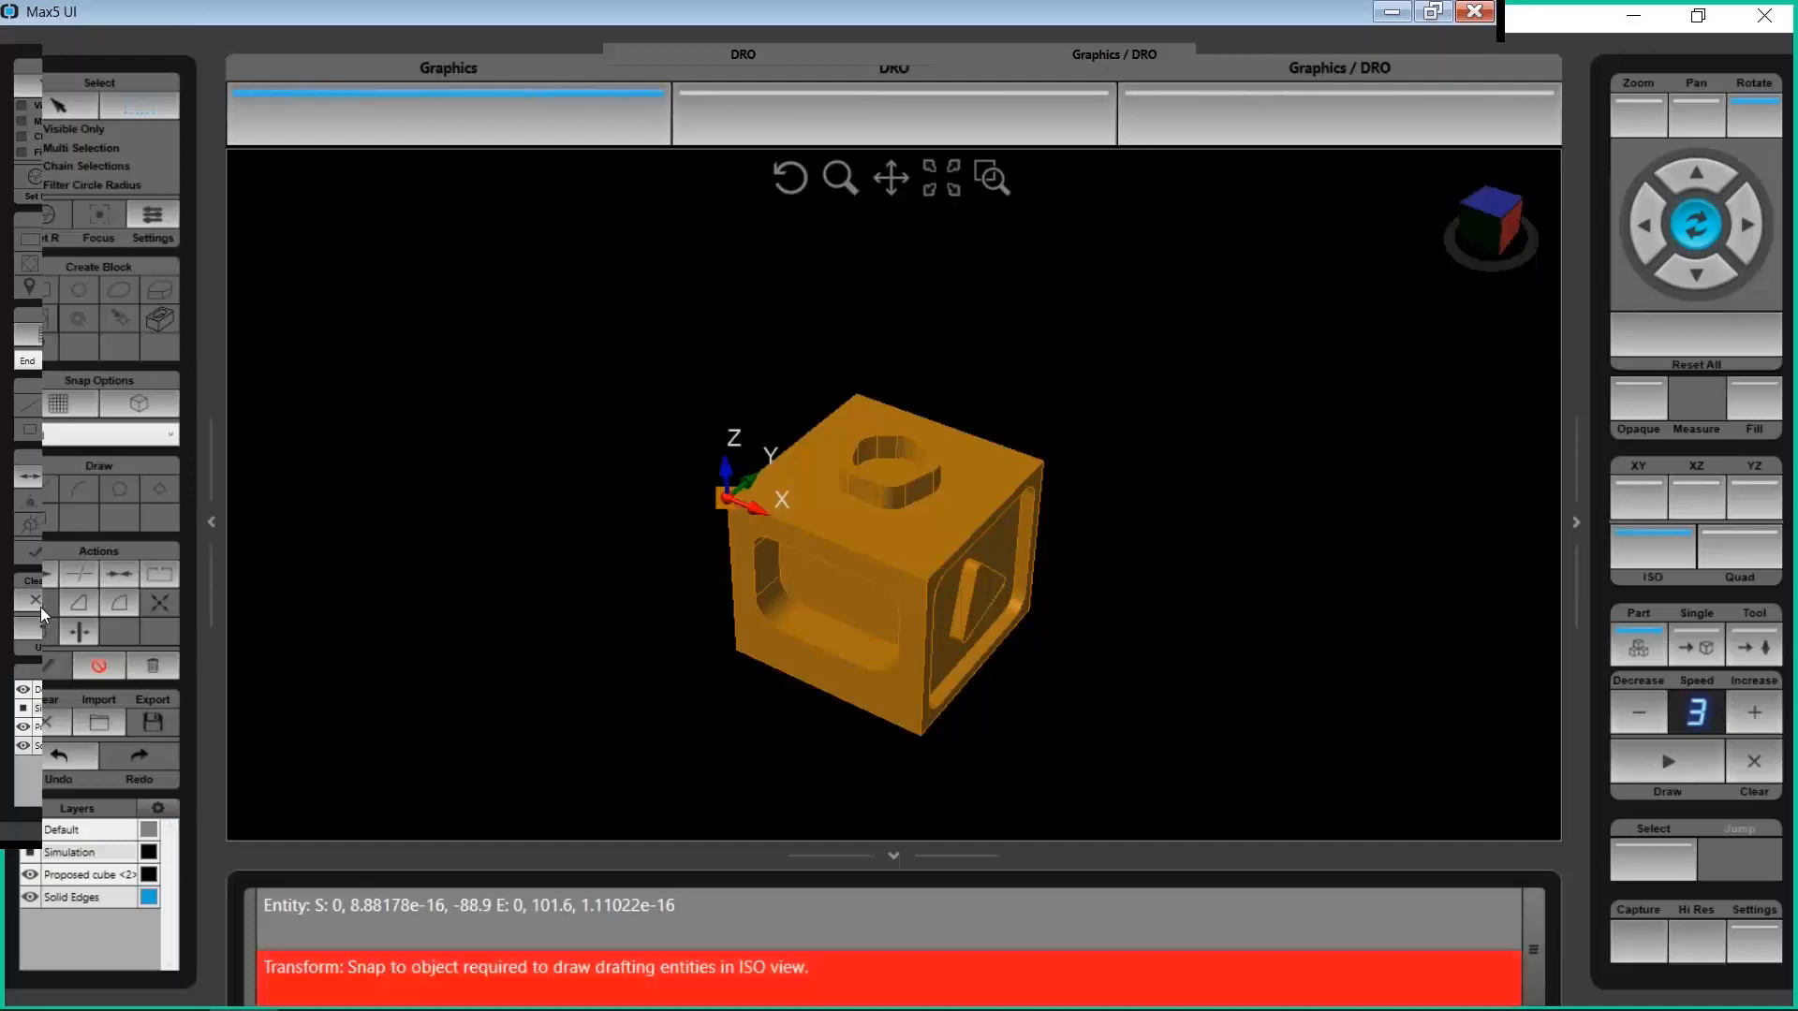
mouse_move(541, 1010)
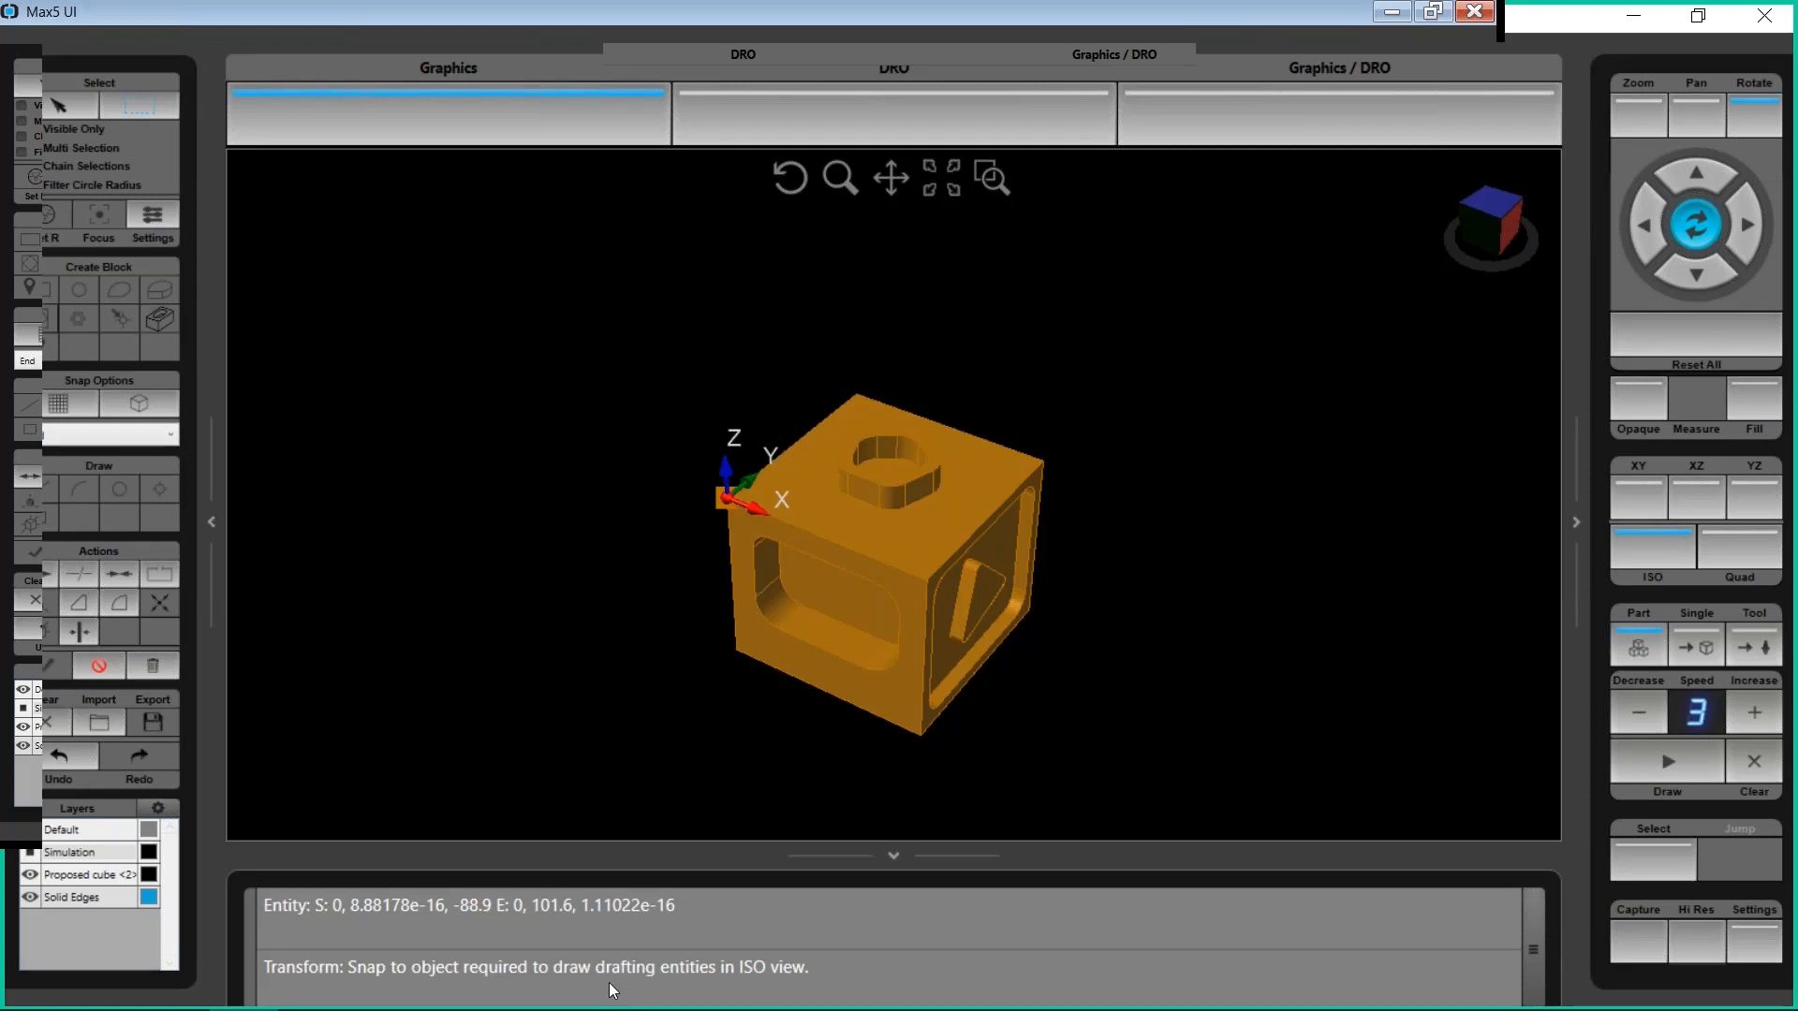
click(145, 402)
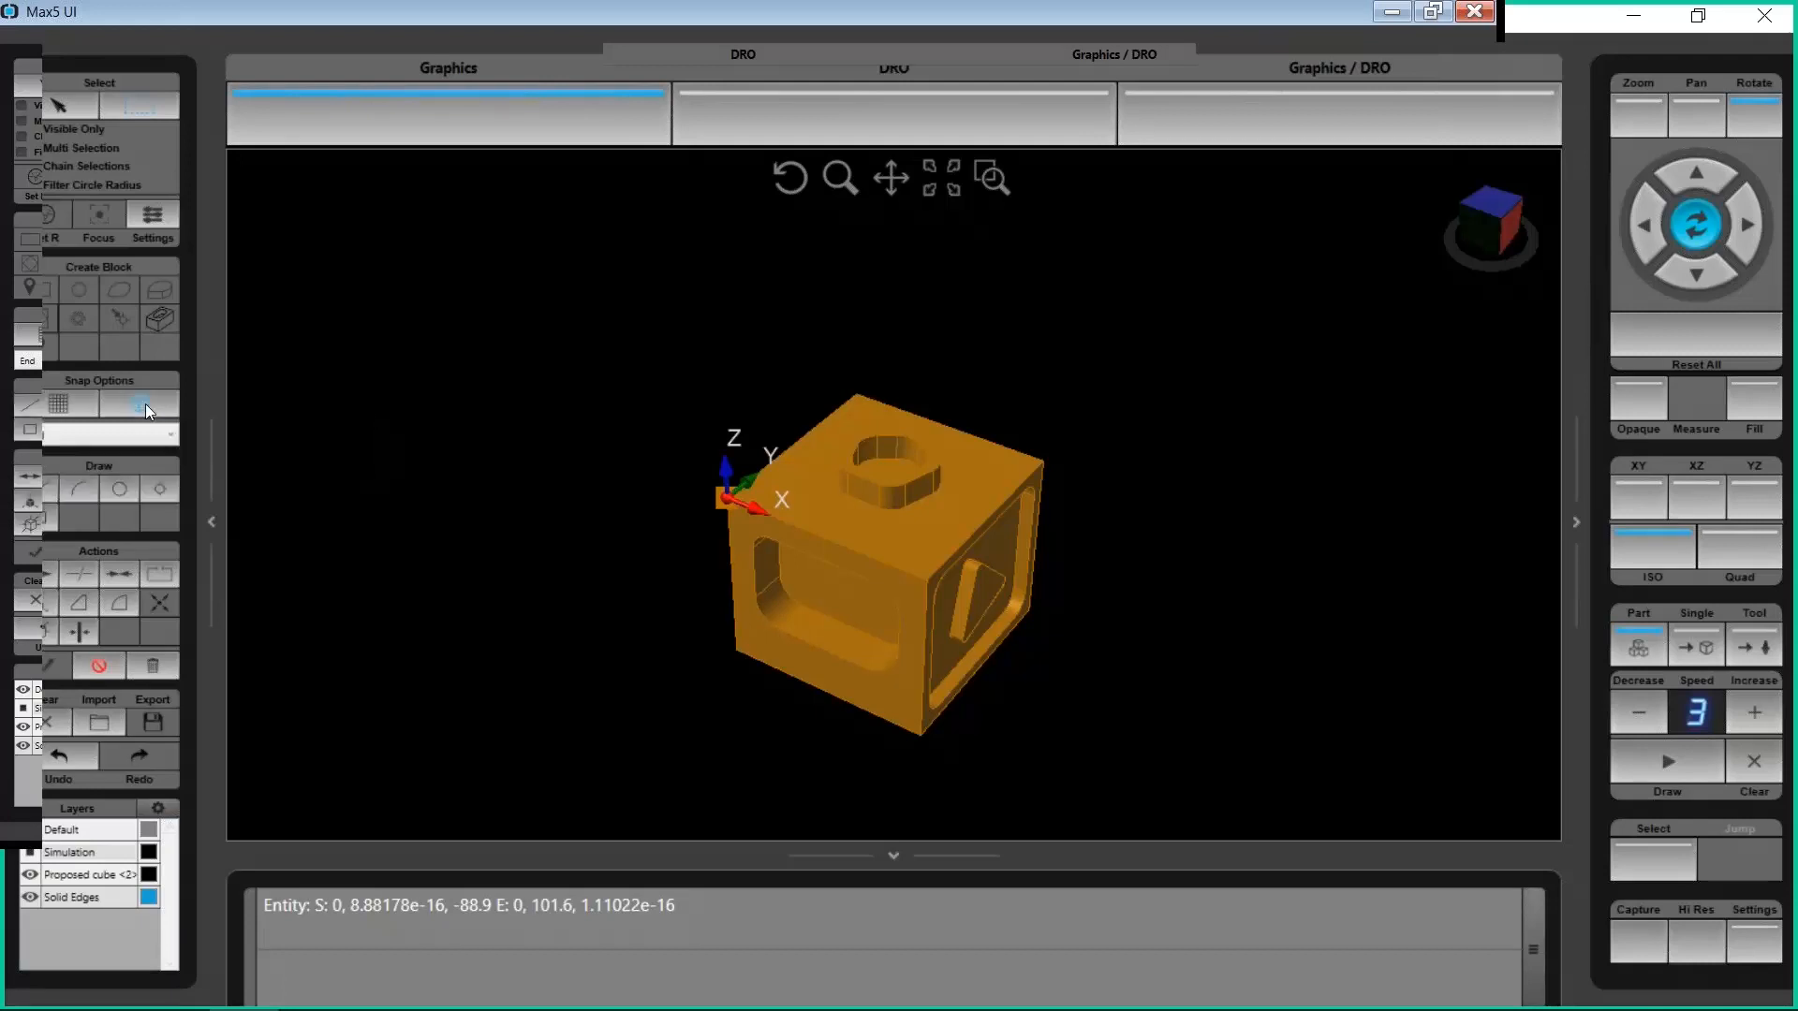
click(32, 602)
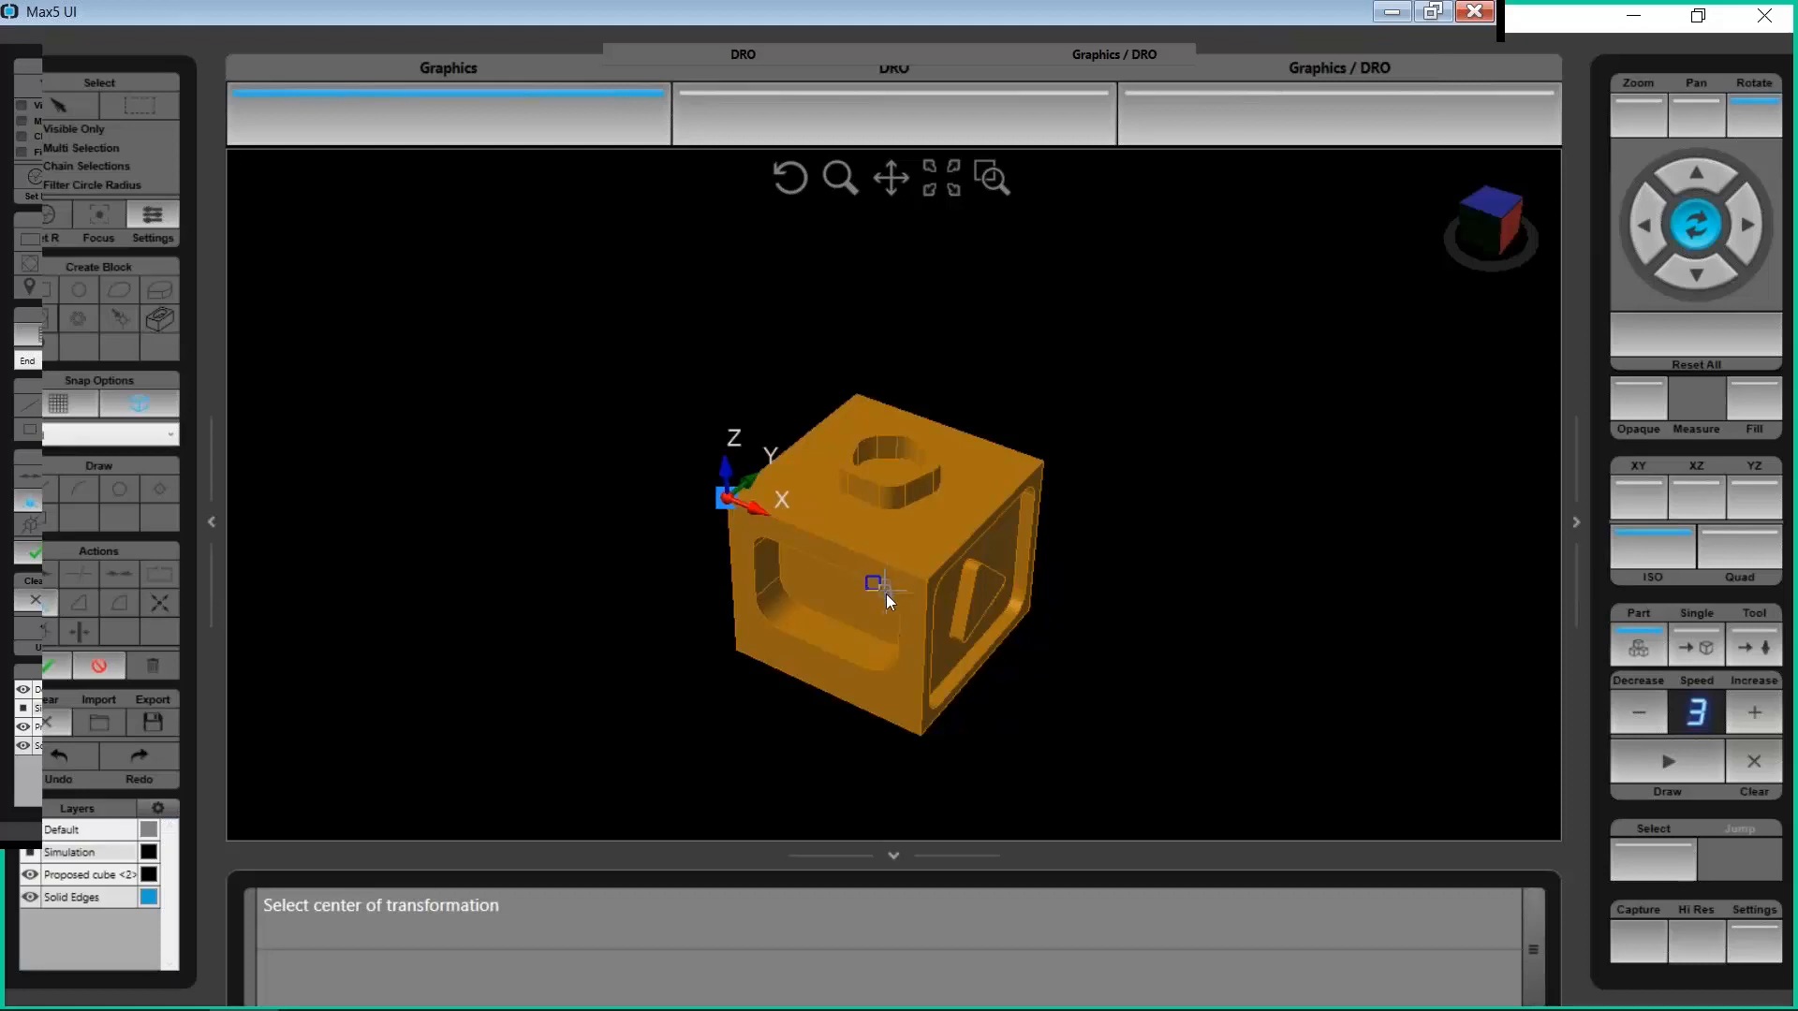
click(742, 511)
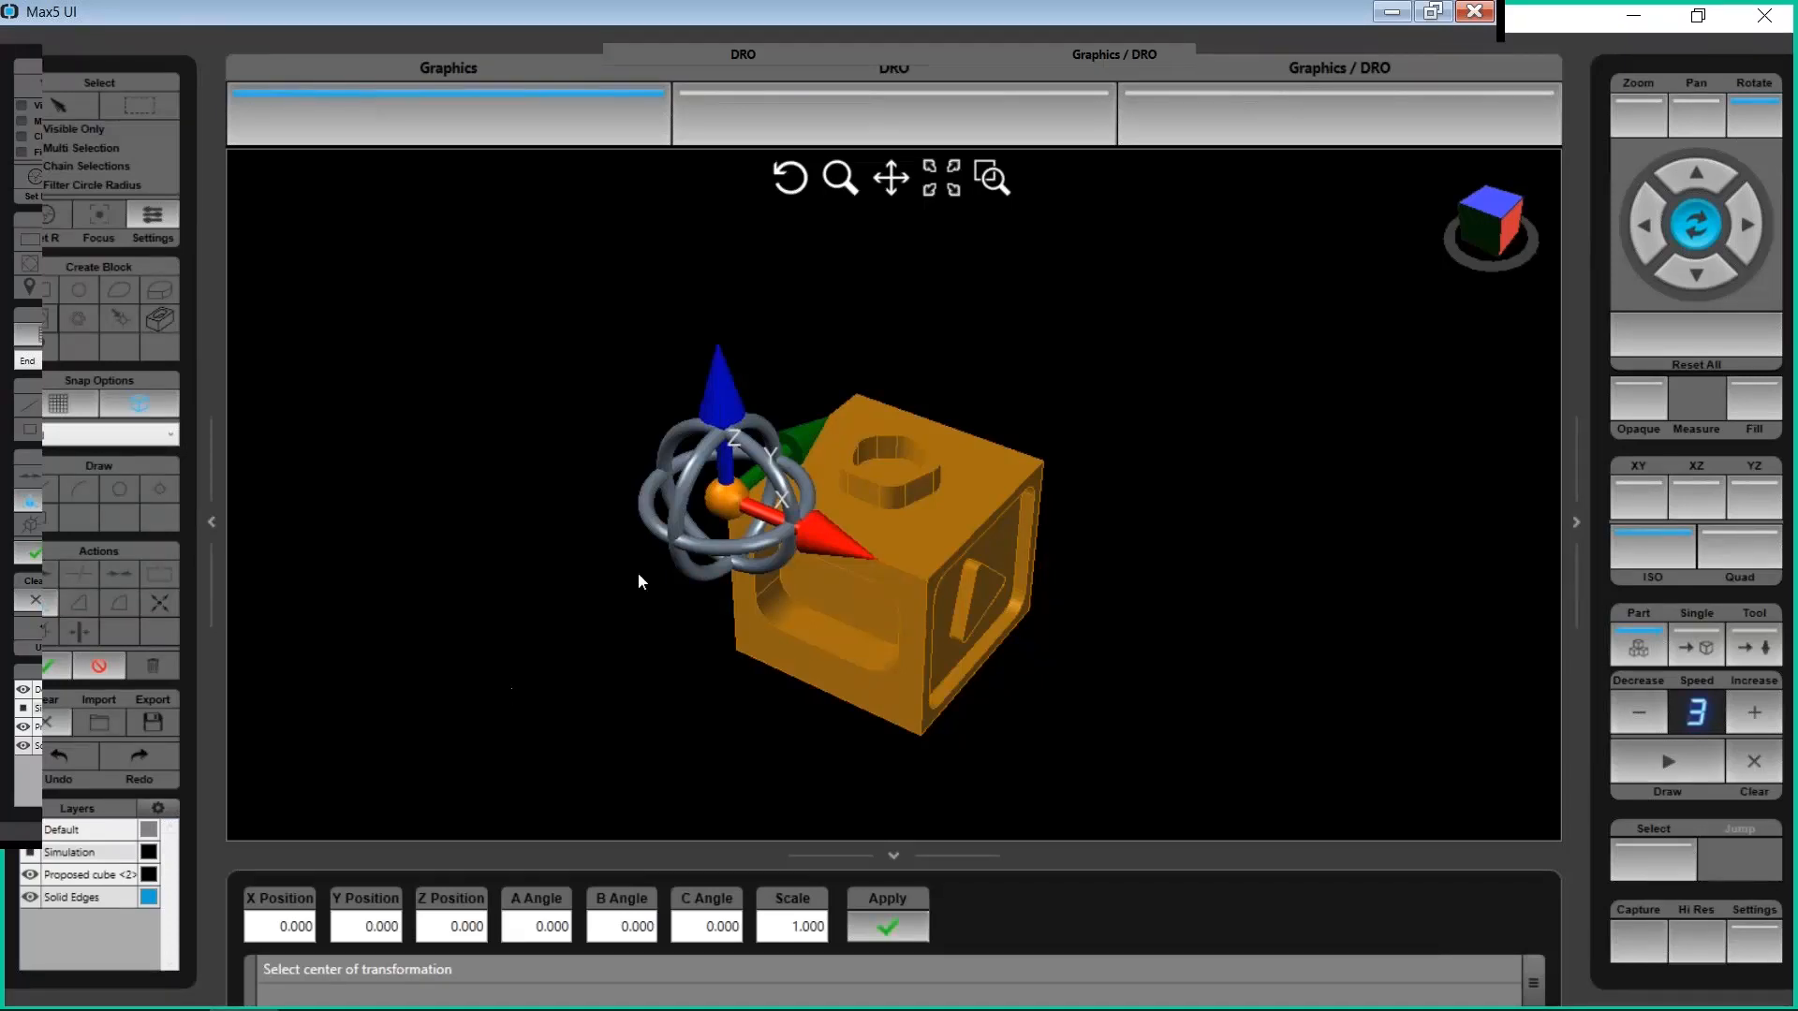
Rotate the cube about X with the transform handles, shift it about 70.5 mm in X and 31.8 mm in Y and Z, and accept
drag(701, 456, 848, 352)
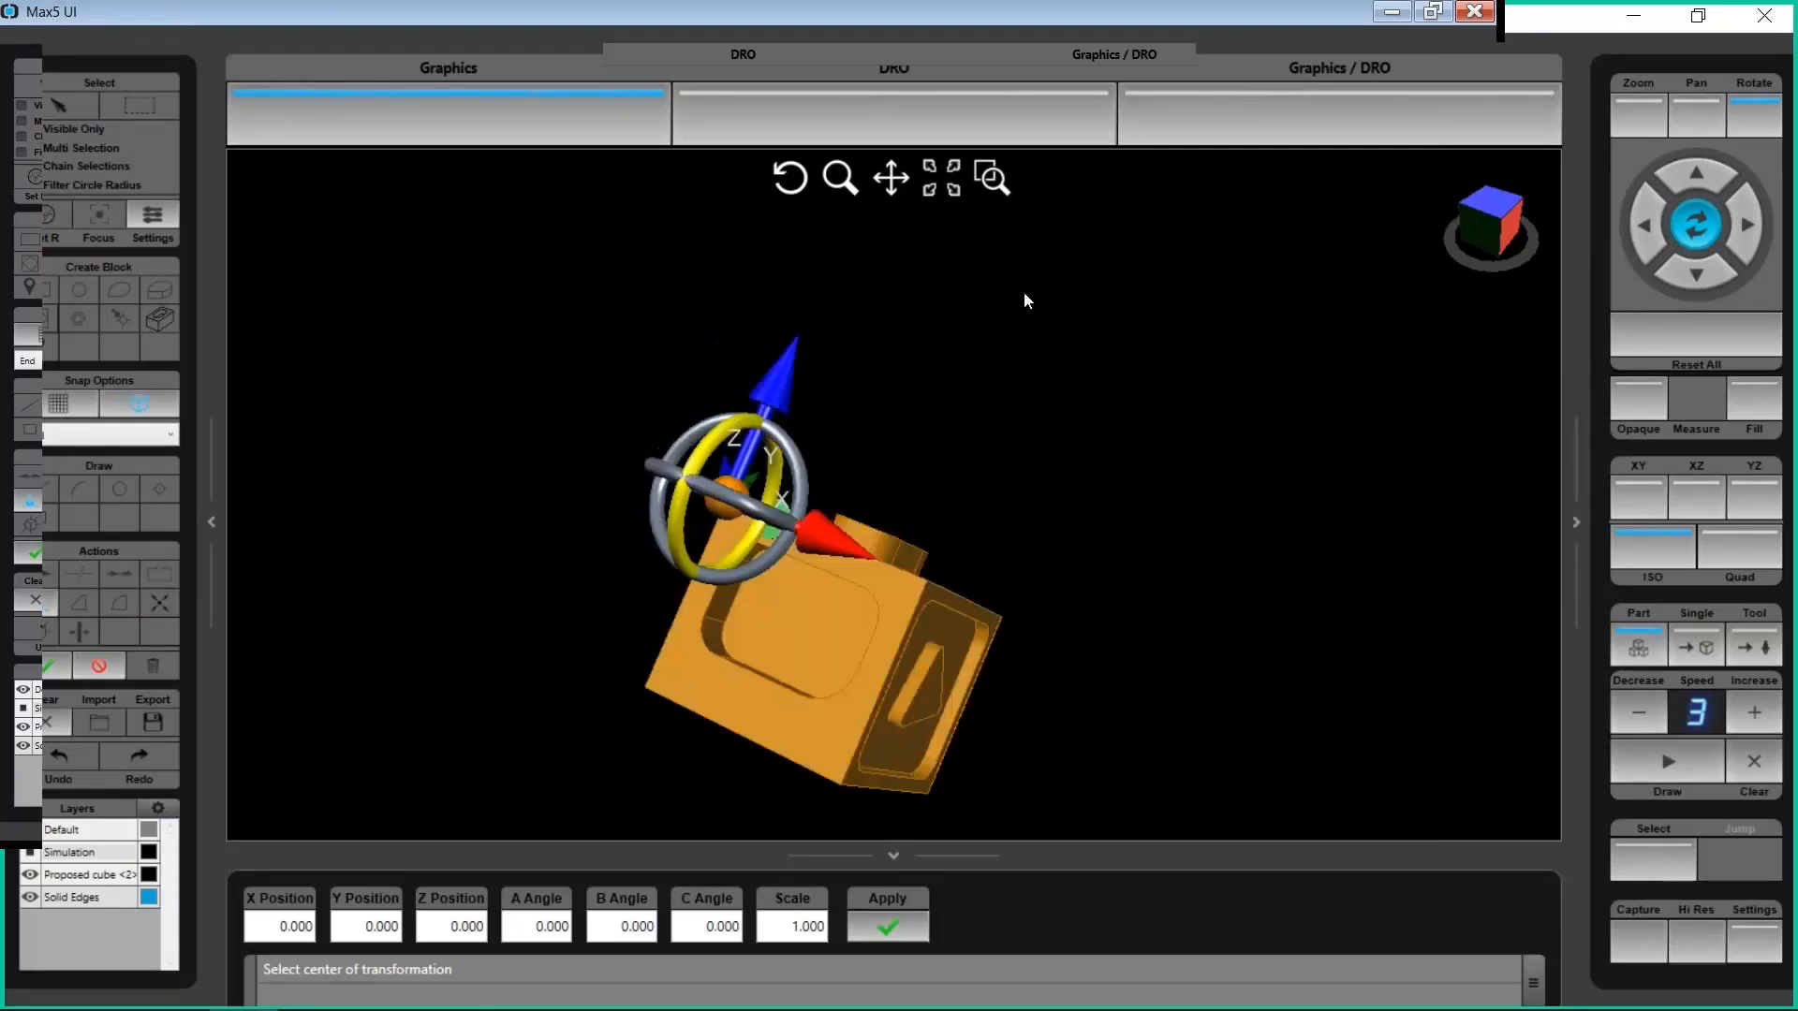
drag(1073, 296, 694, 492)
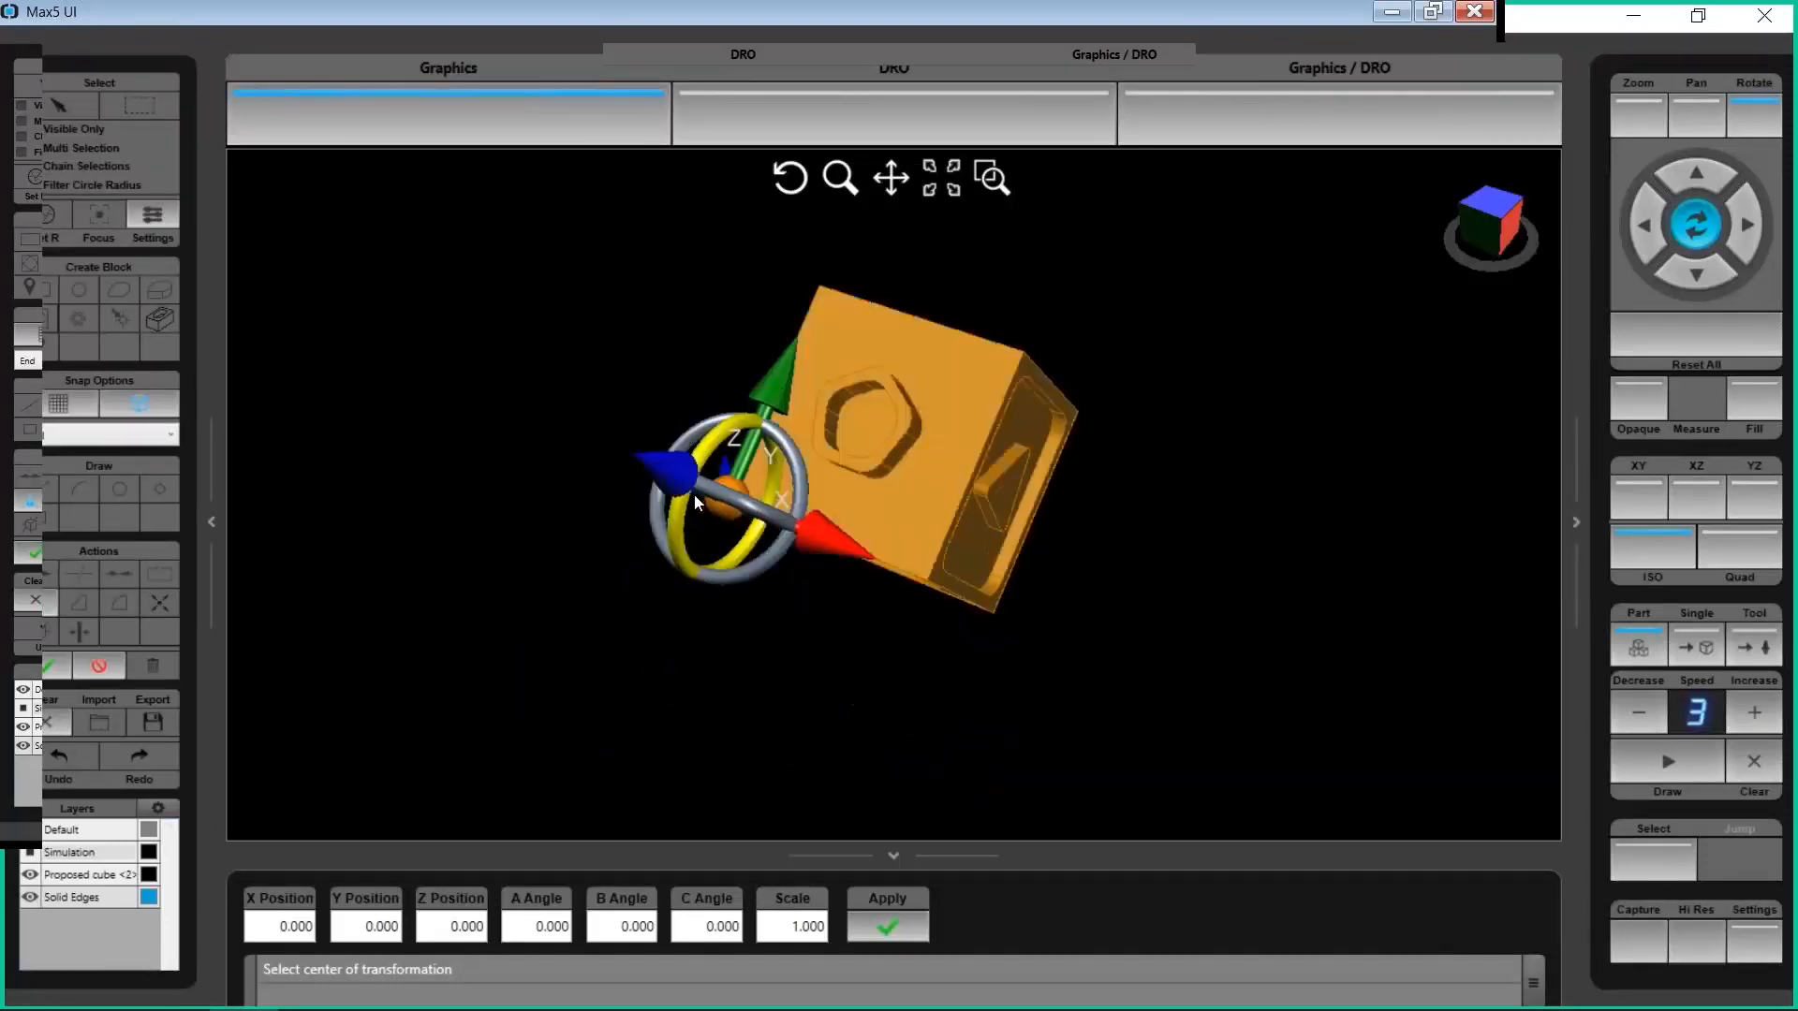
drag(830, 552, 900, 581)
drag(914, 444, 1030, 378)
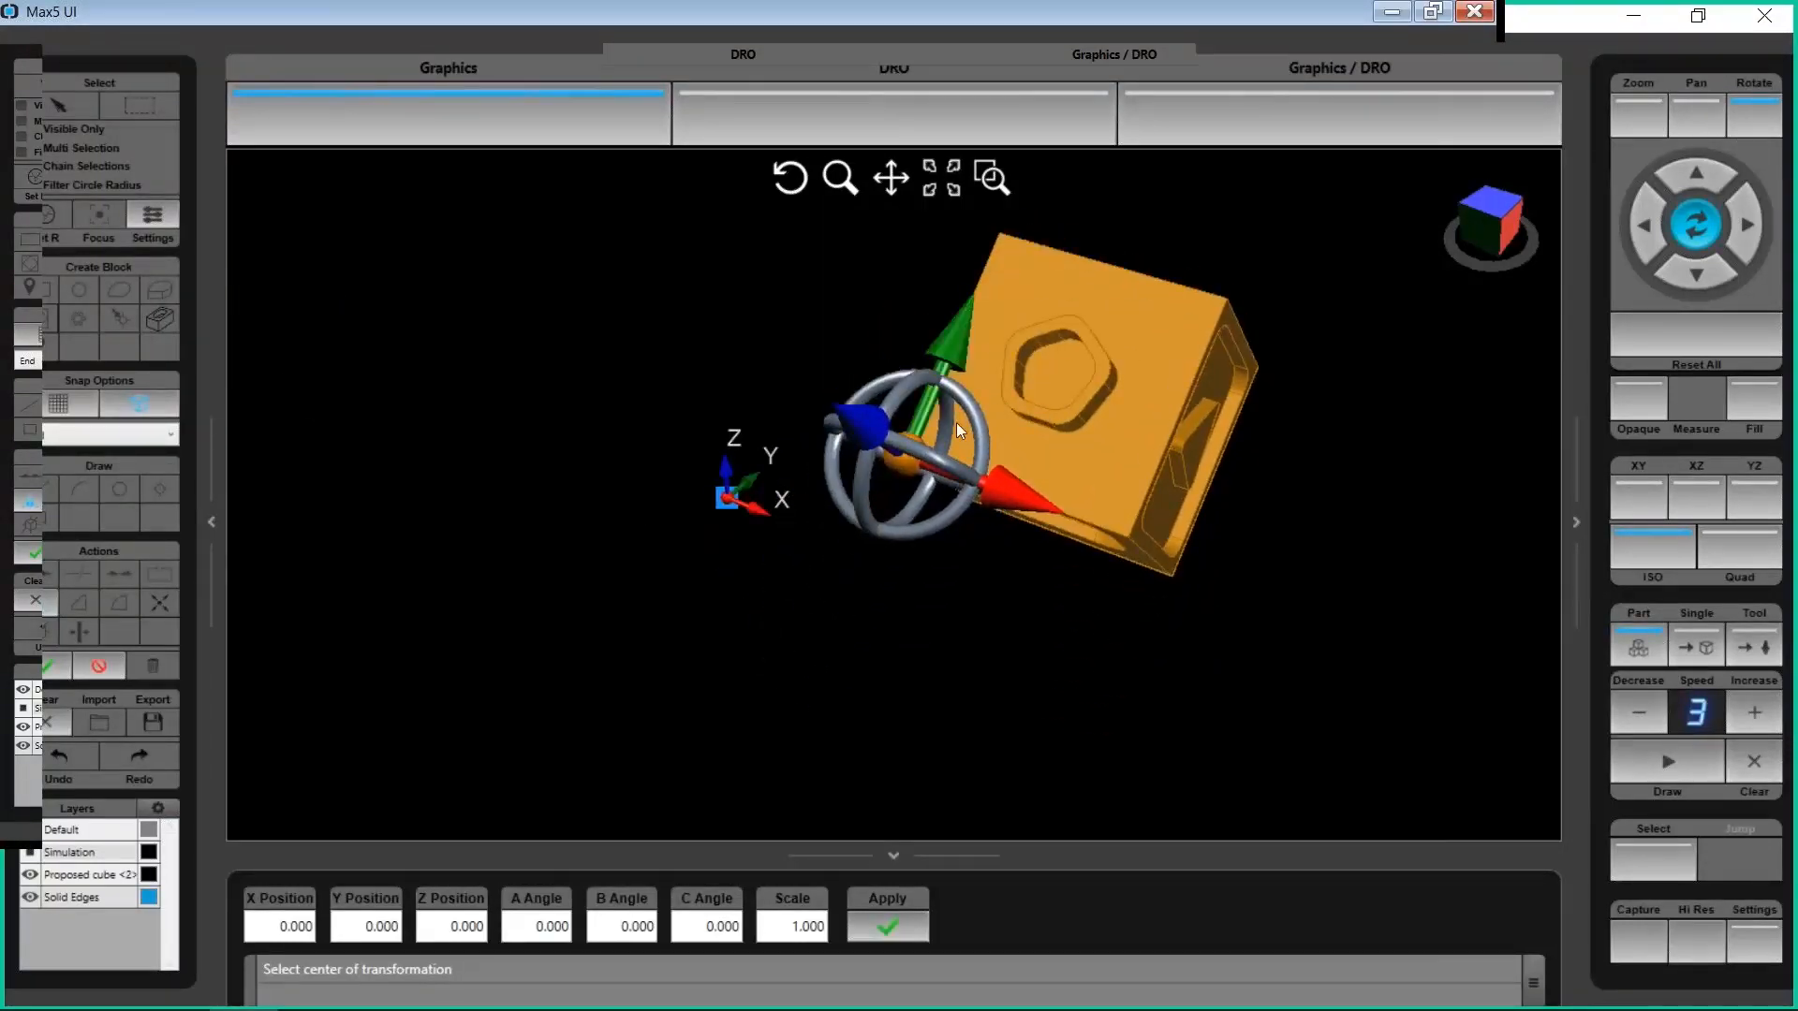
mouse_move(980, 429)
mouse_down()
mouse_move(968, 485)
mouse_move(991, 452)
mouse_move(876, 367)
mouse_move(958, 421)
mouse_move(965, 491)
mouse_move(934, 516)
mouse_move(1013, 427)
mouse_move(925, 352)
mouse_move(896, 367)
mouse_move(992, 419)
mouse_move(998, 447)
mouse_up()
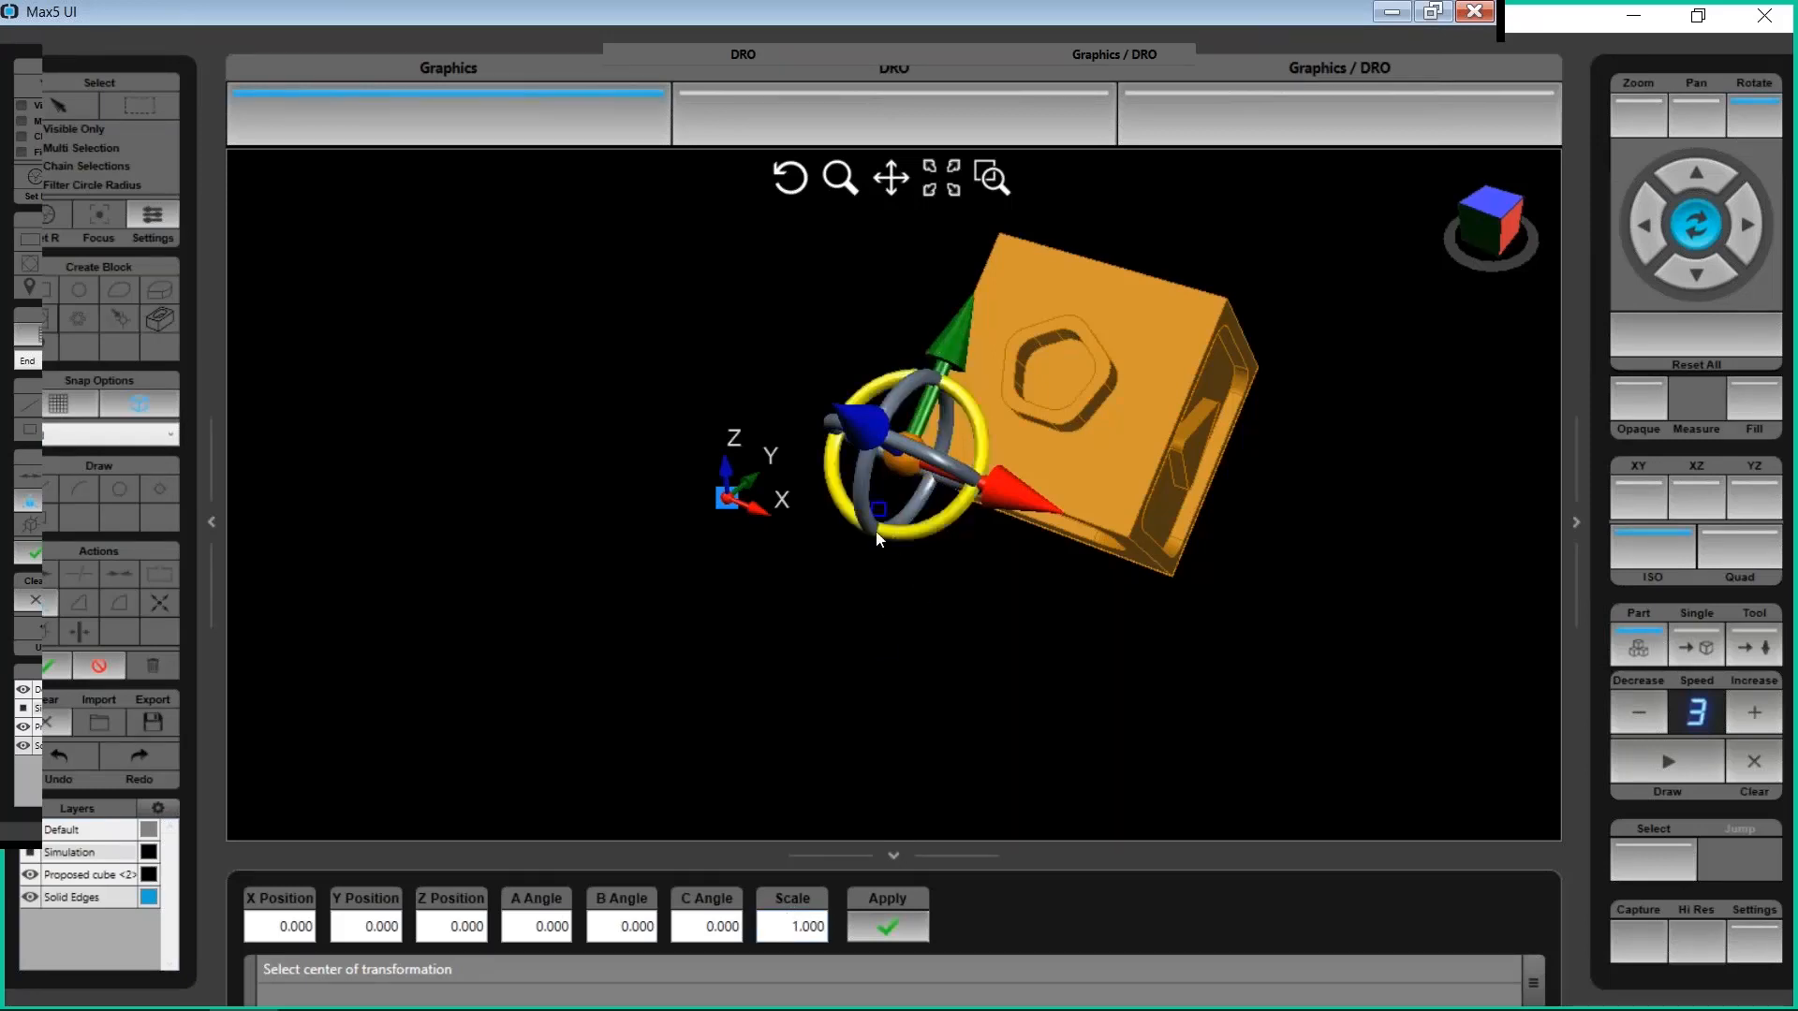
drag(864, 498, 829, 482)
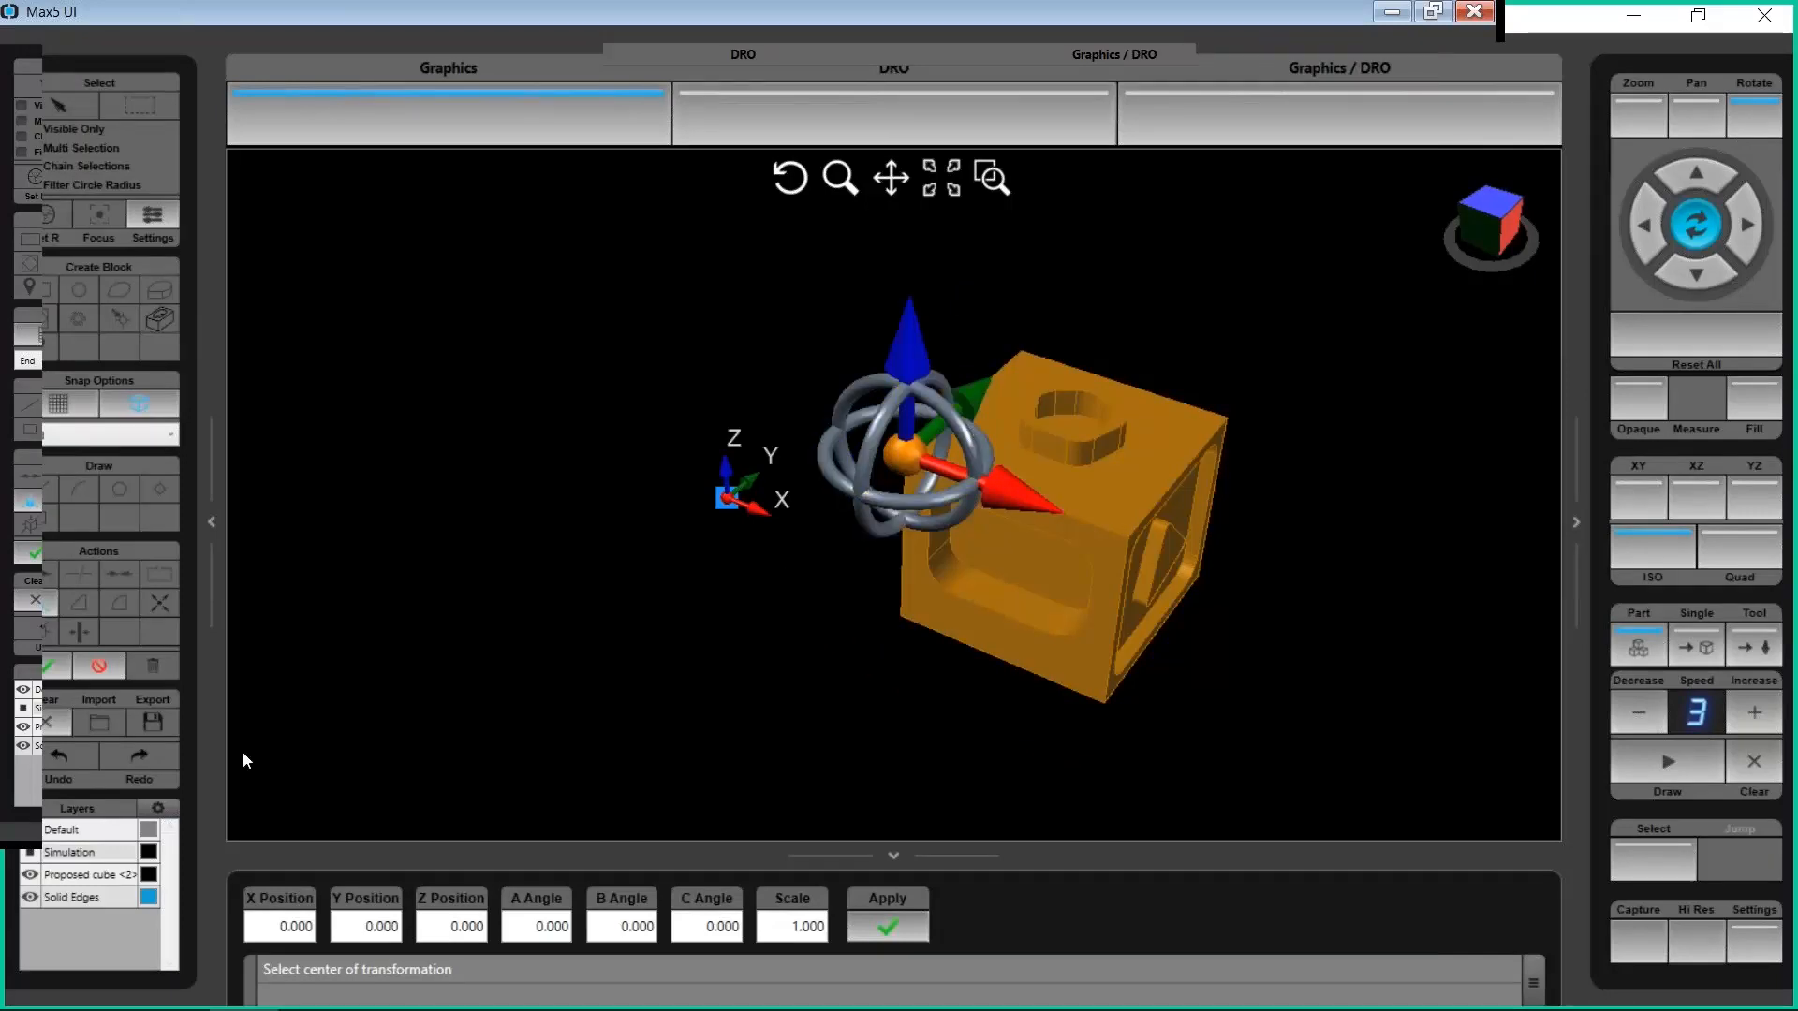
click(37, 658)
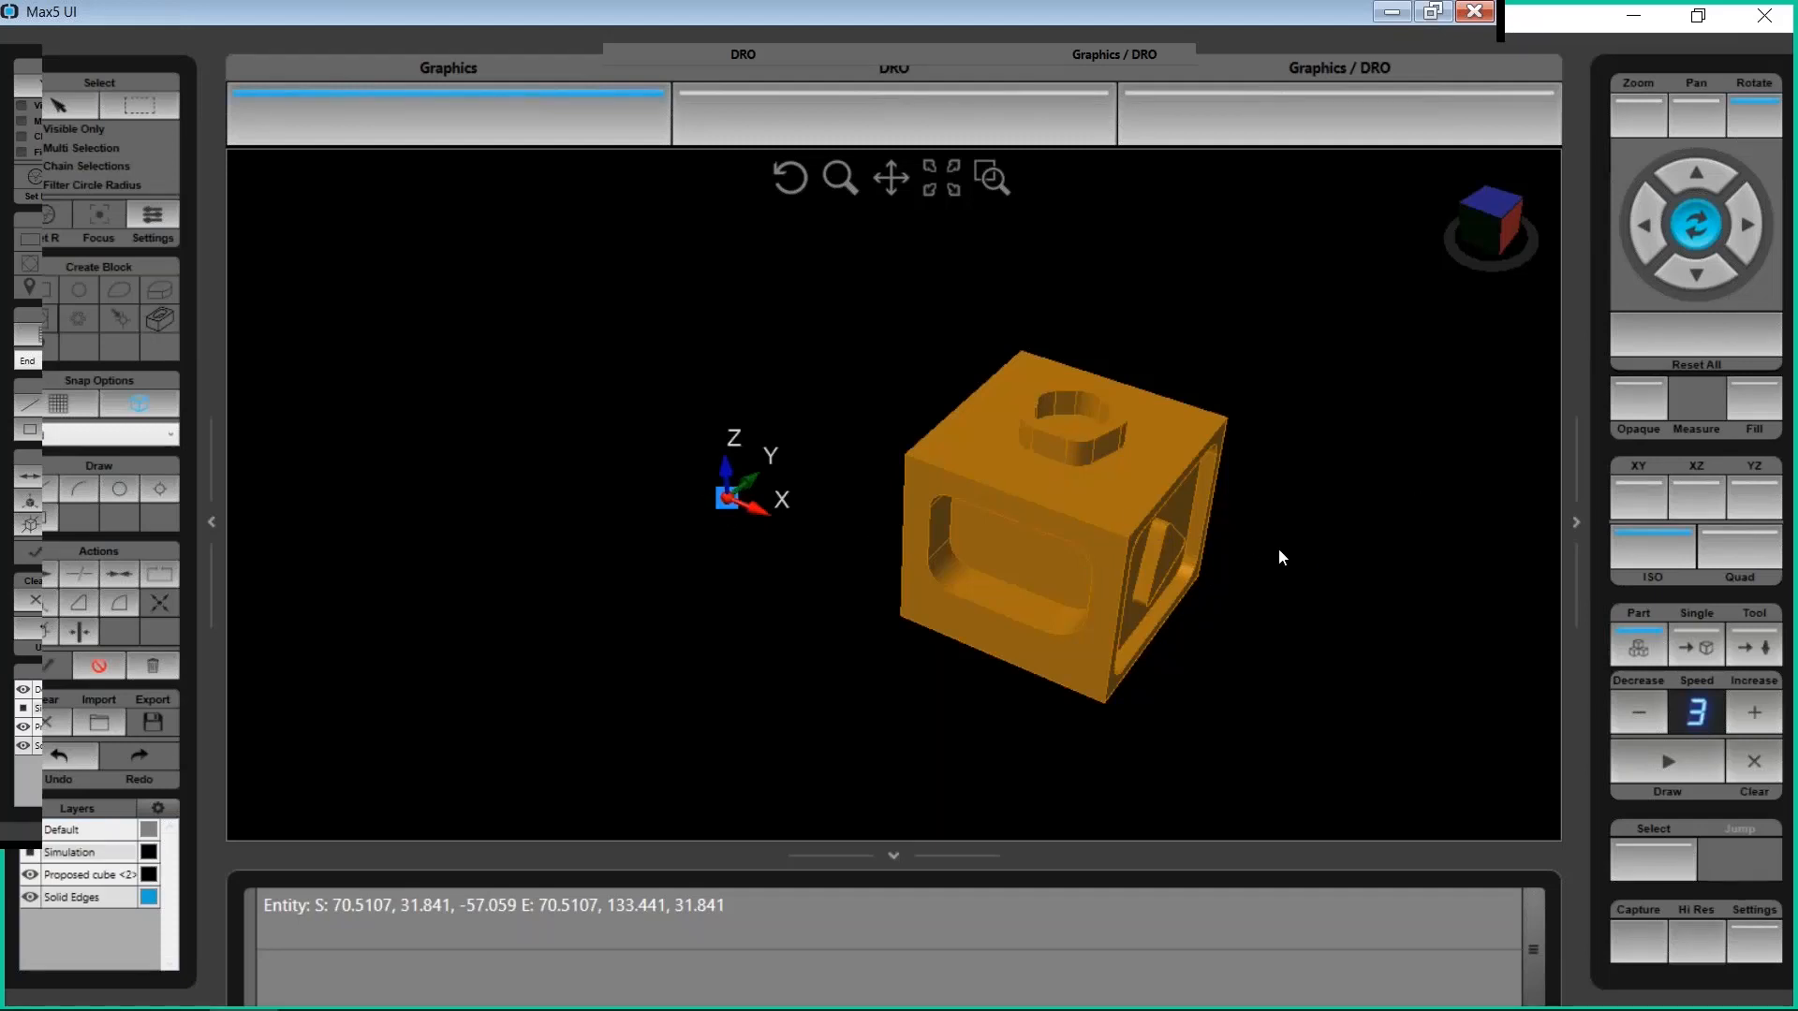
click(114, 670)
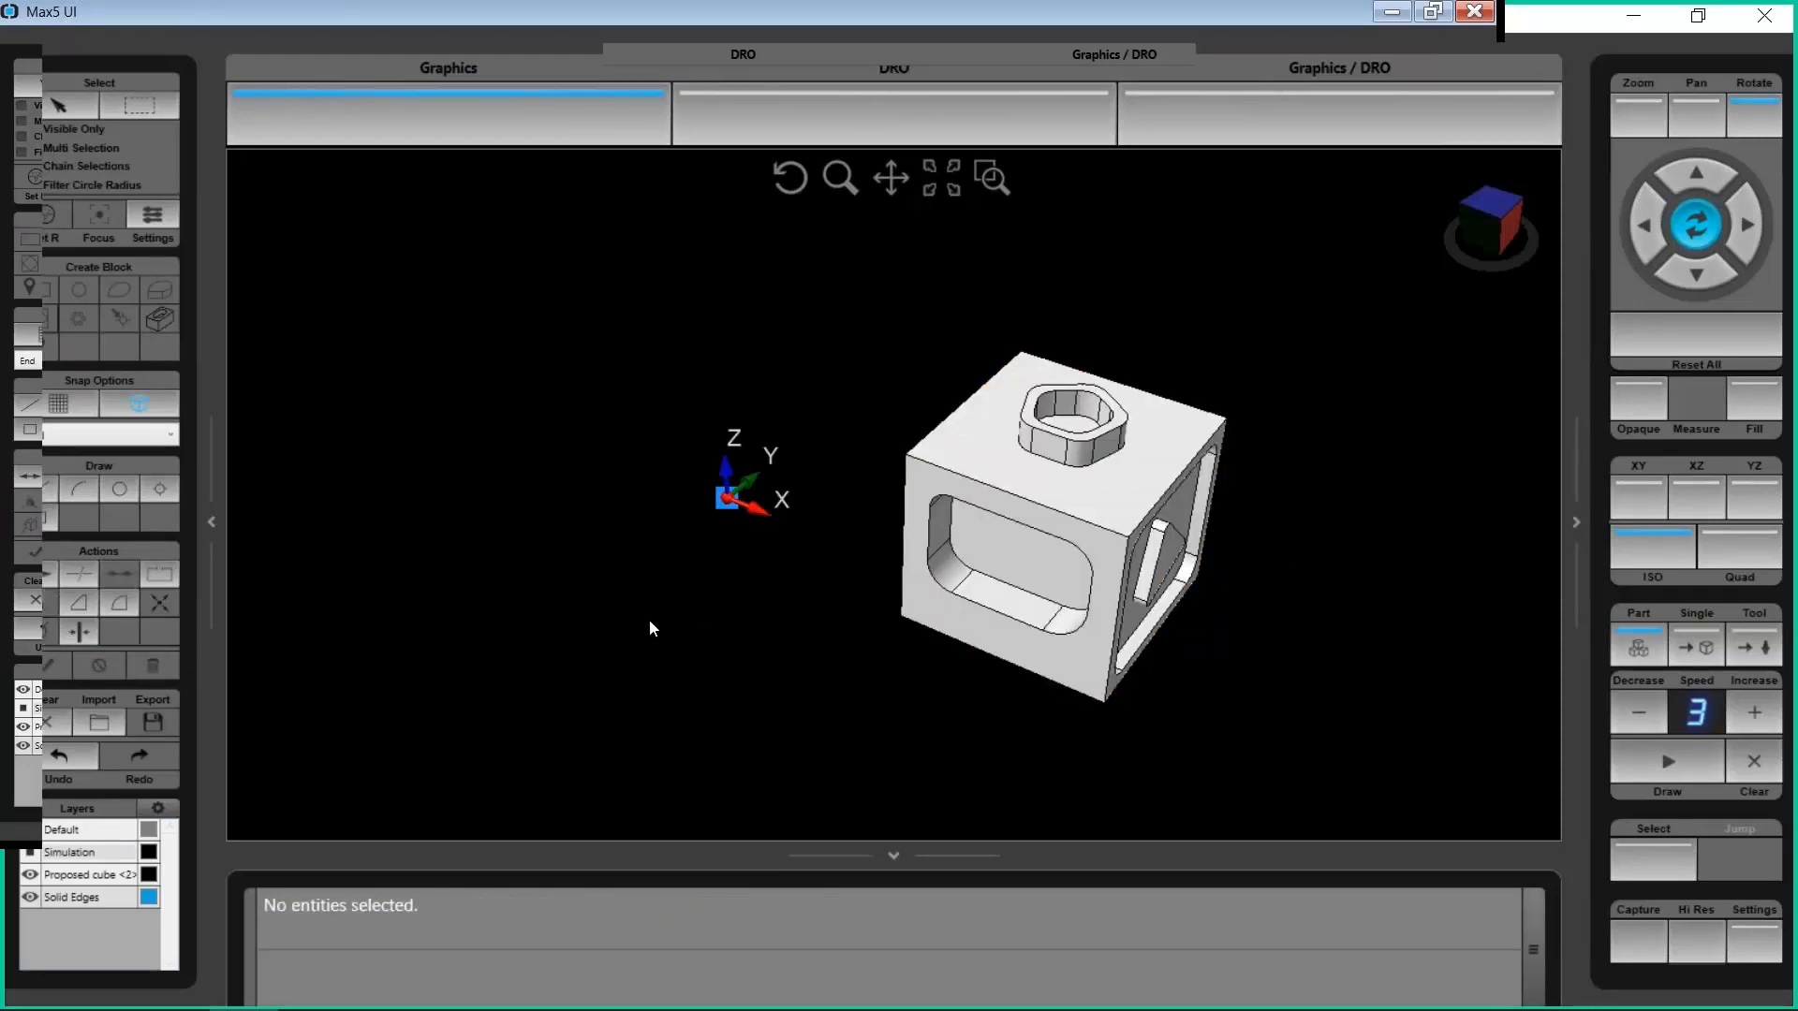
Redraw the simulation and show its layer to compare the toolpaths with the moved cube
click(1653, 768)
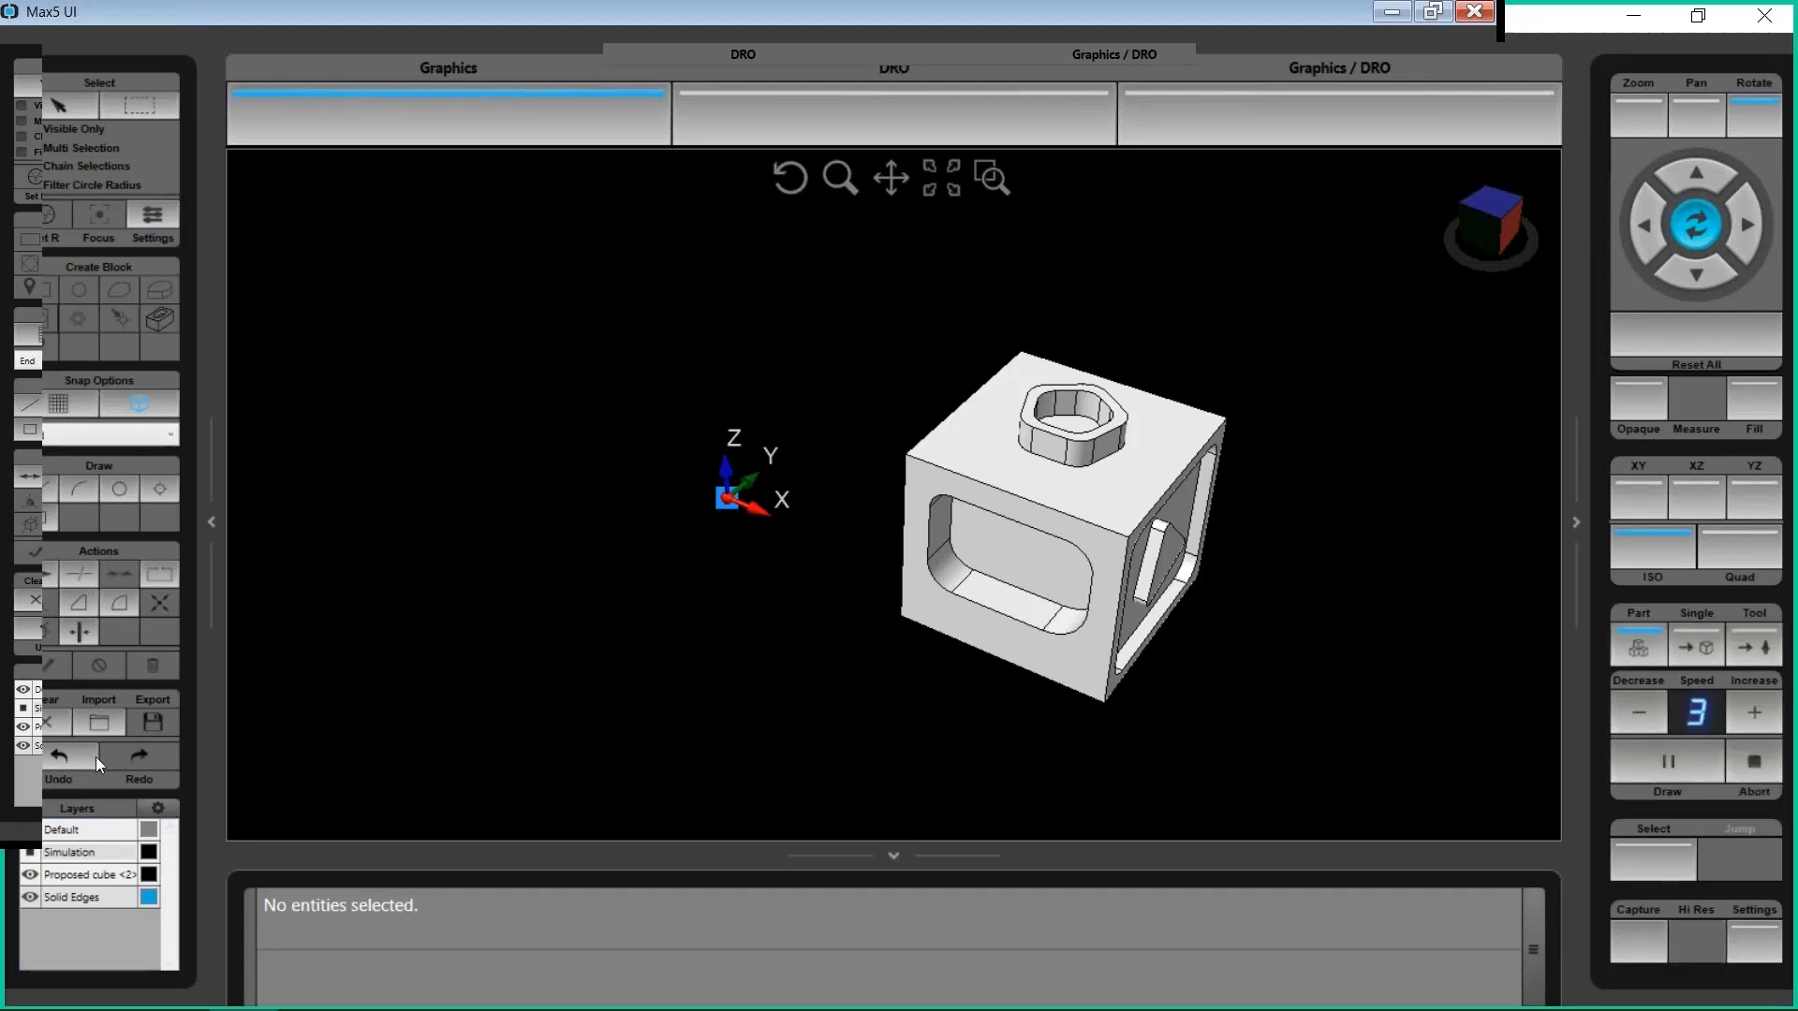
click(34, 853)
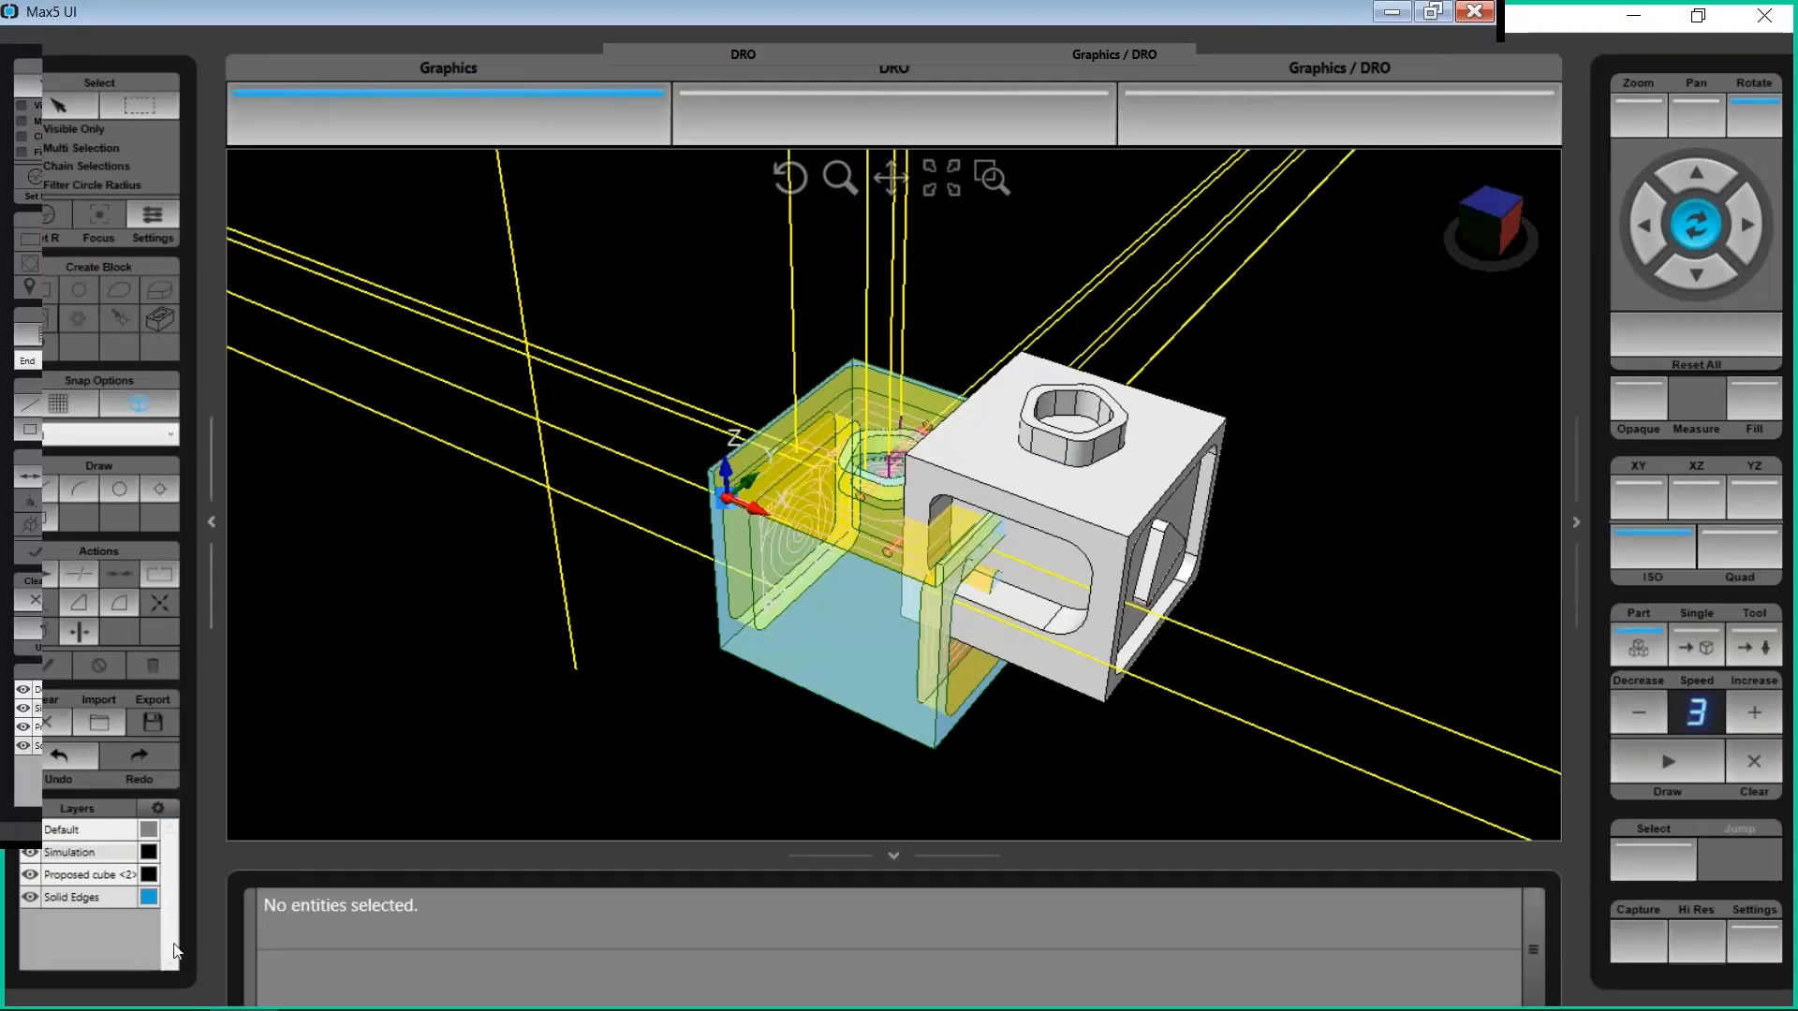
Clear the imported cube drawing, accepting the loss of changes, and clear the simulation graphics
mouse_move(100, 983)
click(41, 722)
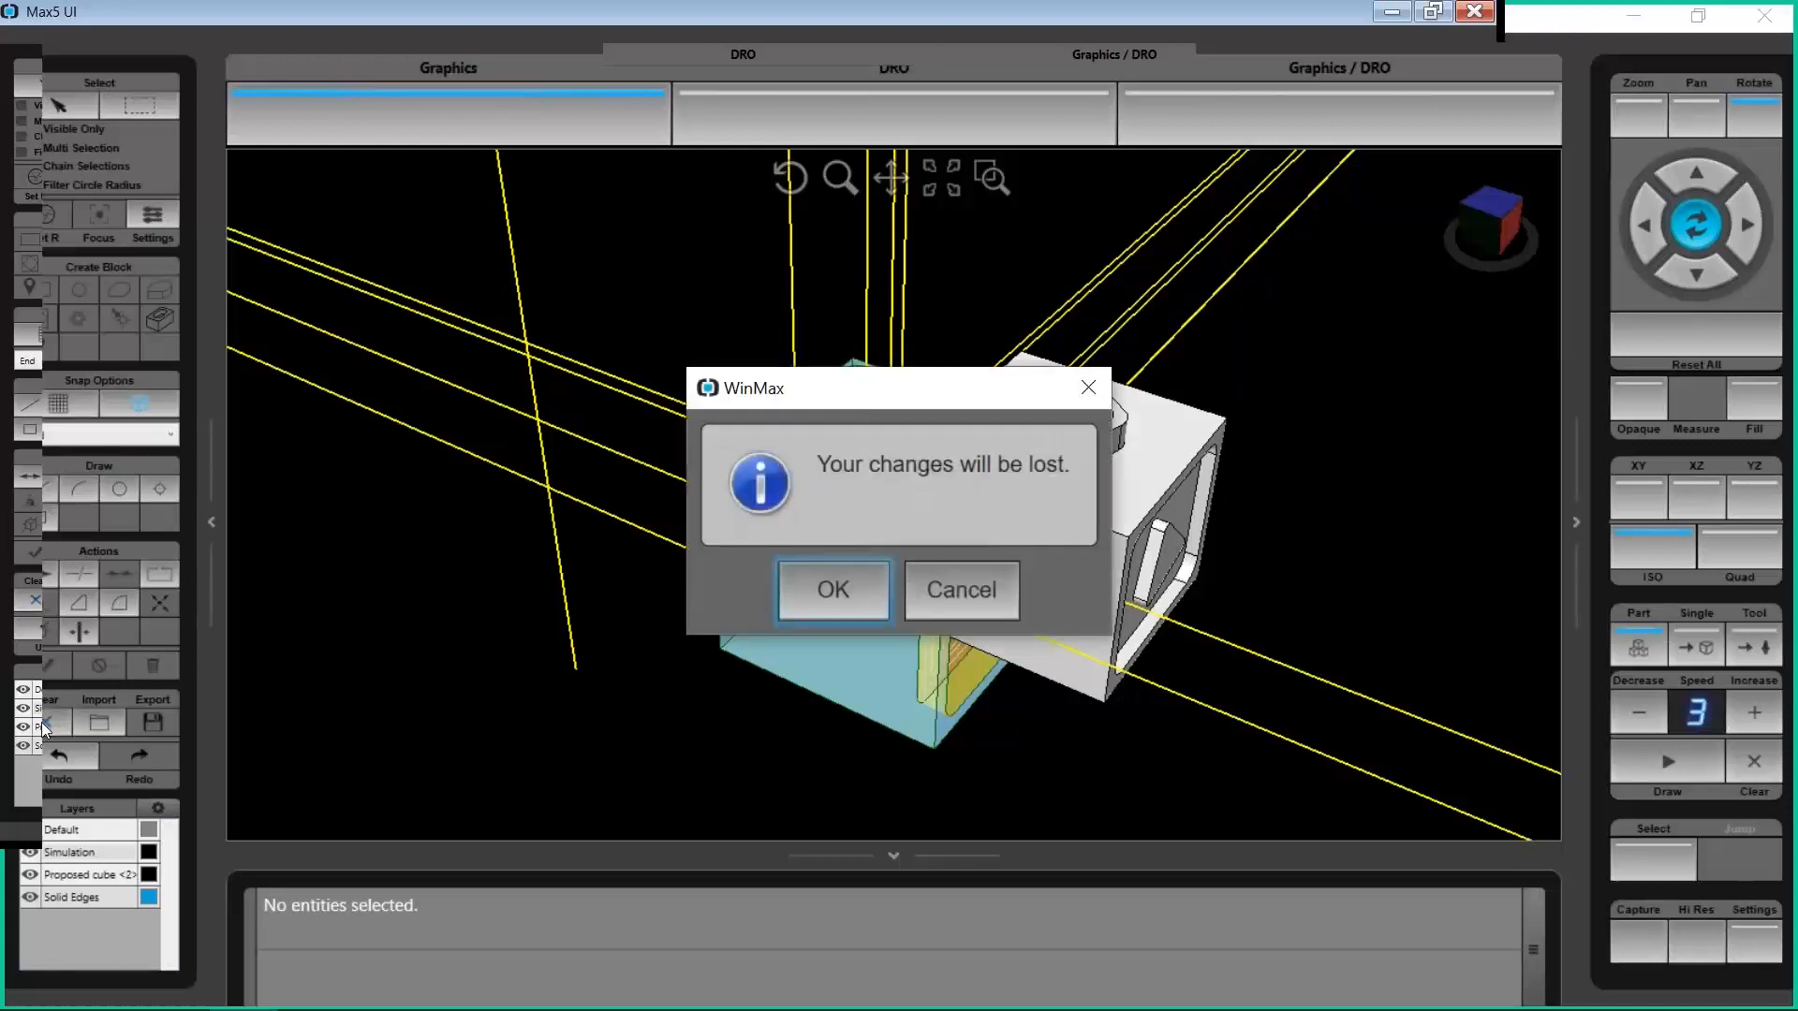
click(820, 605)
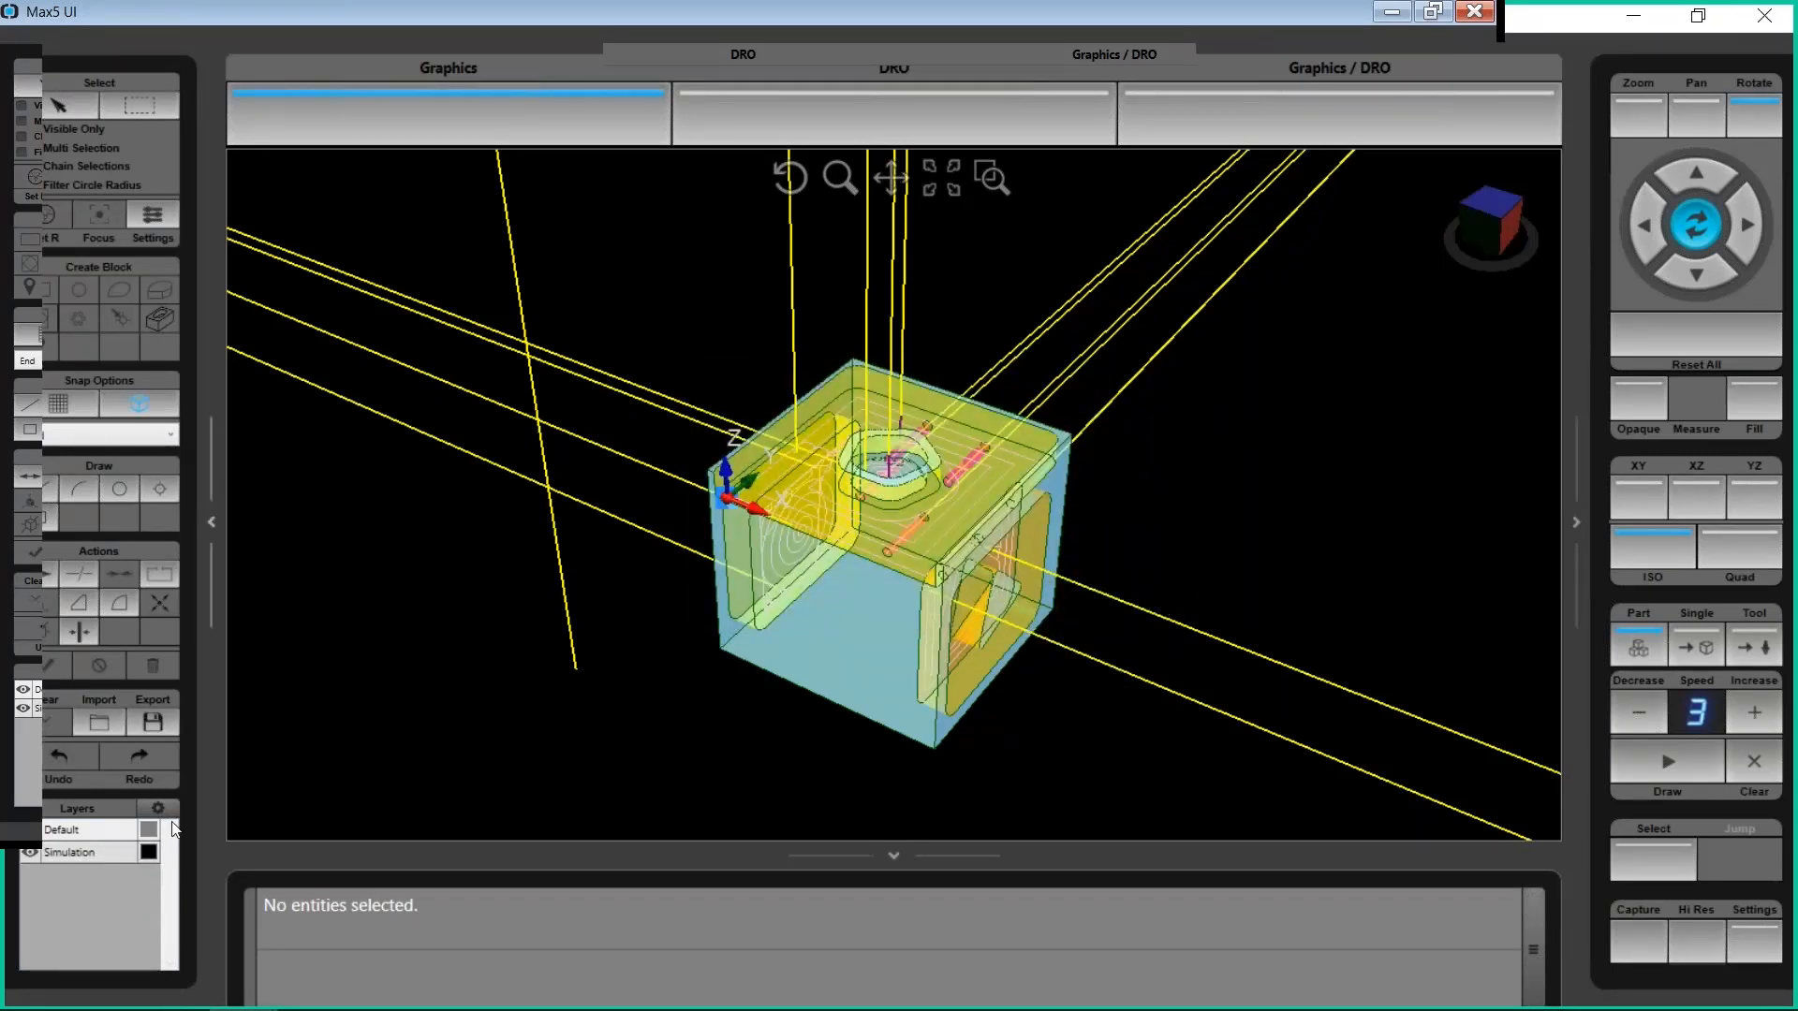
click(1616, 762)
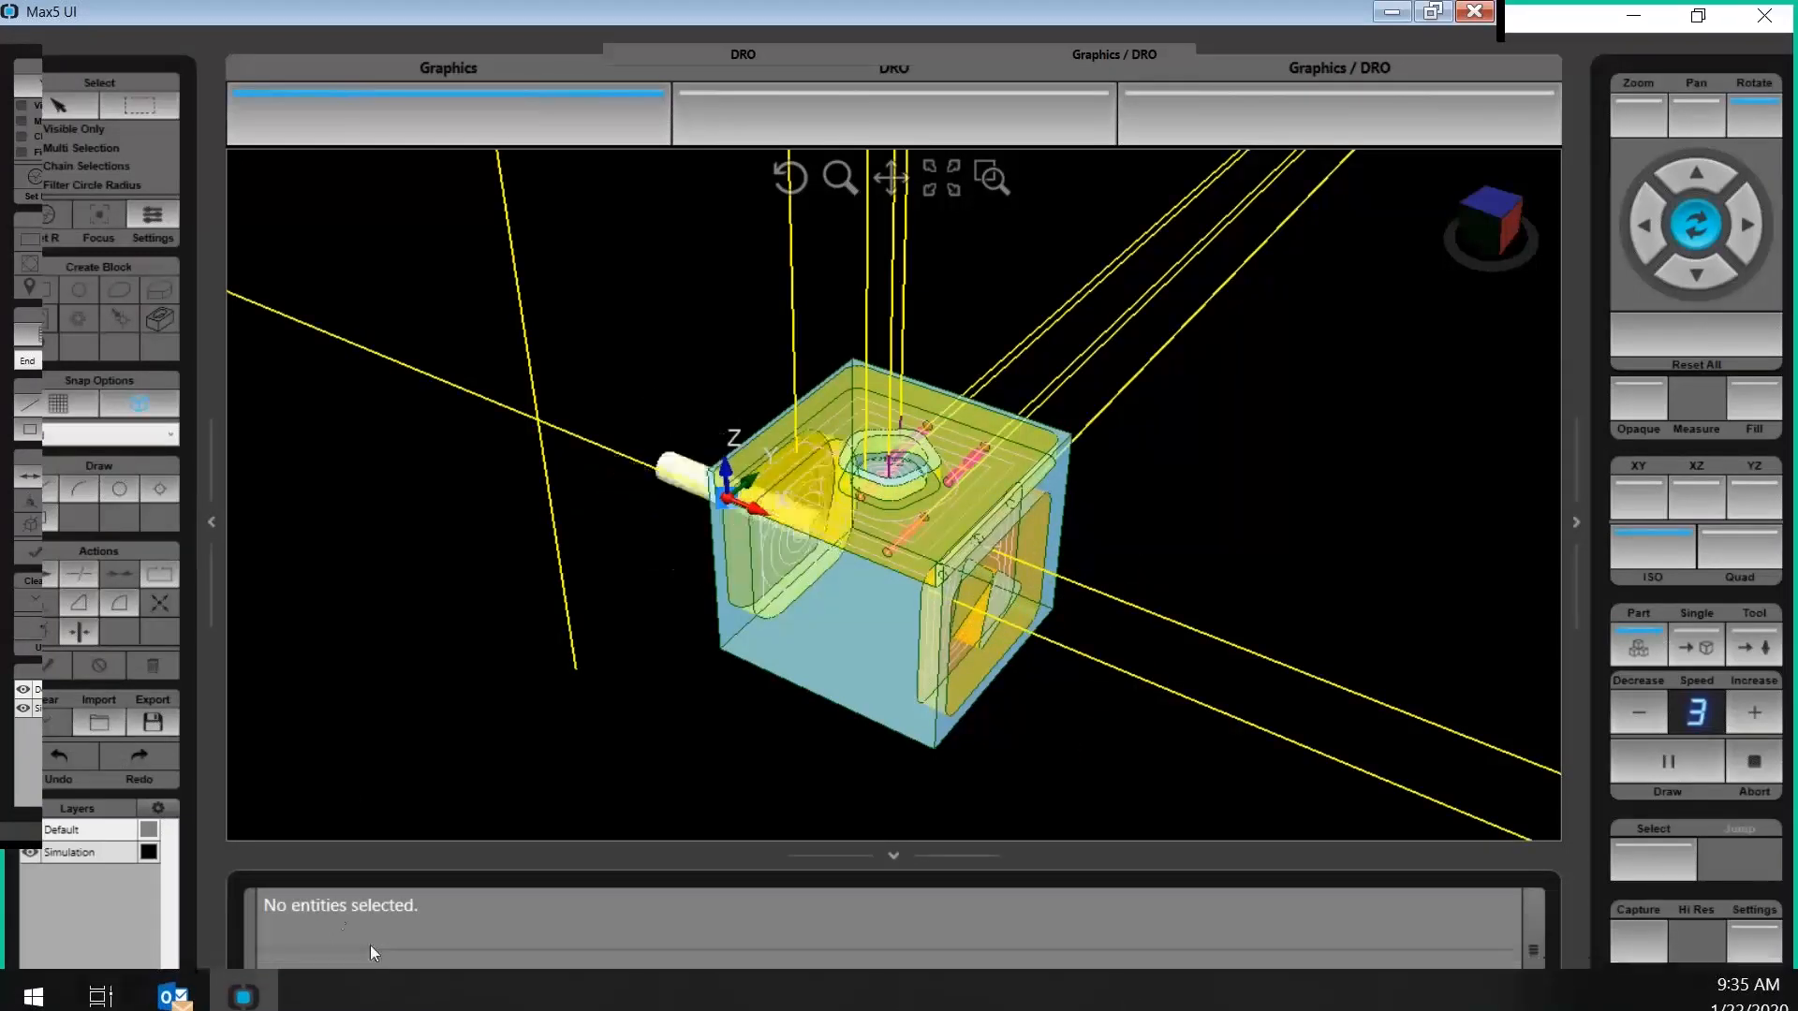
key(alt+Tab)
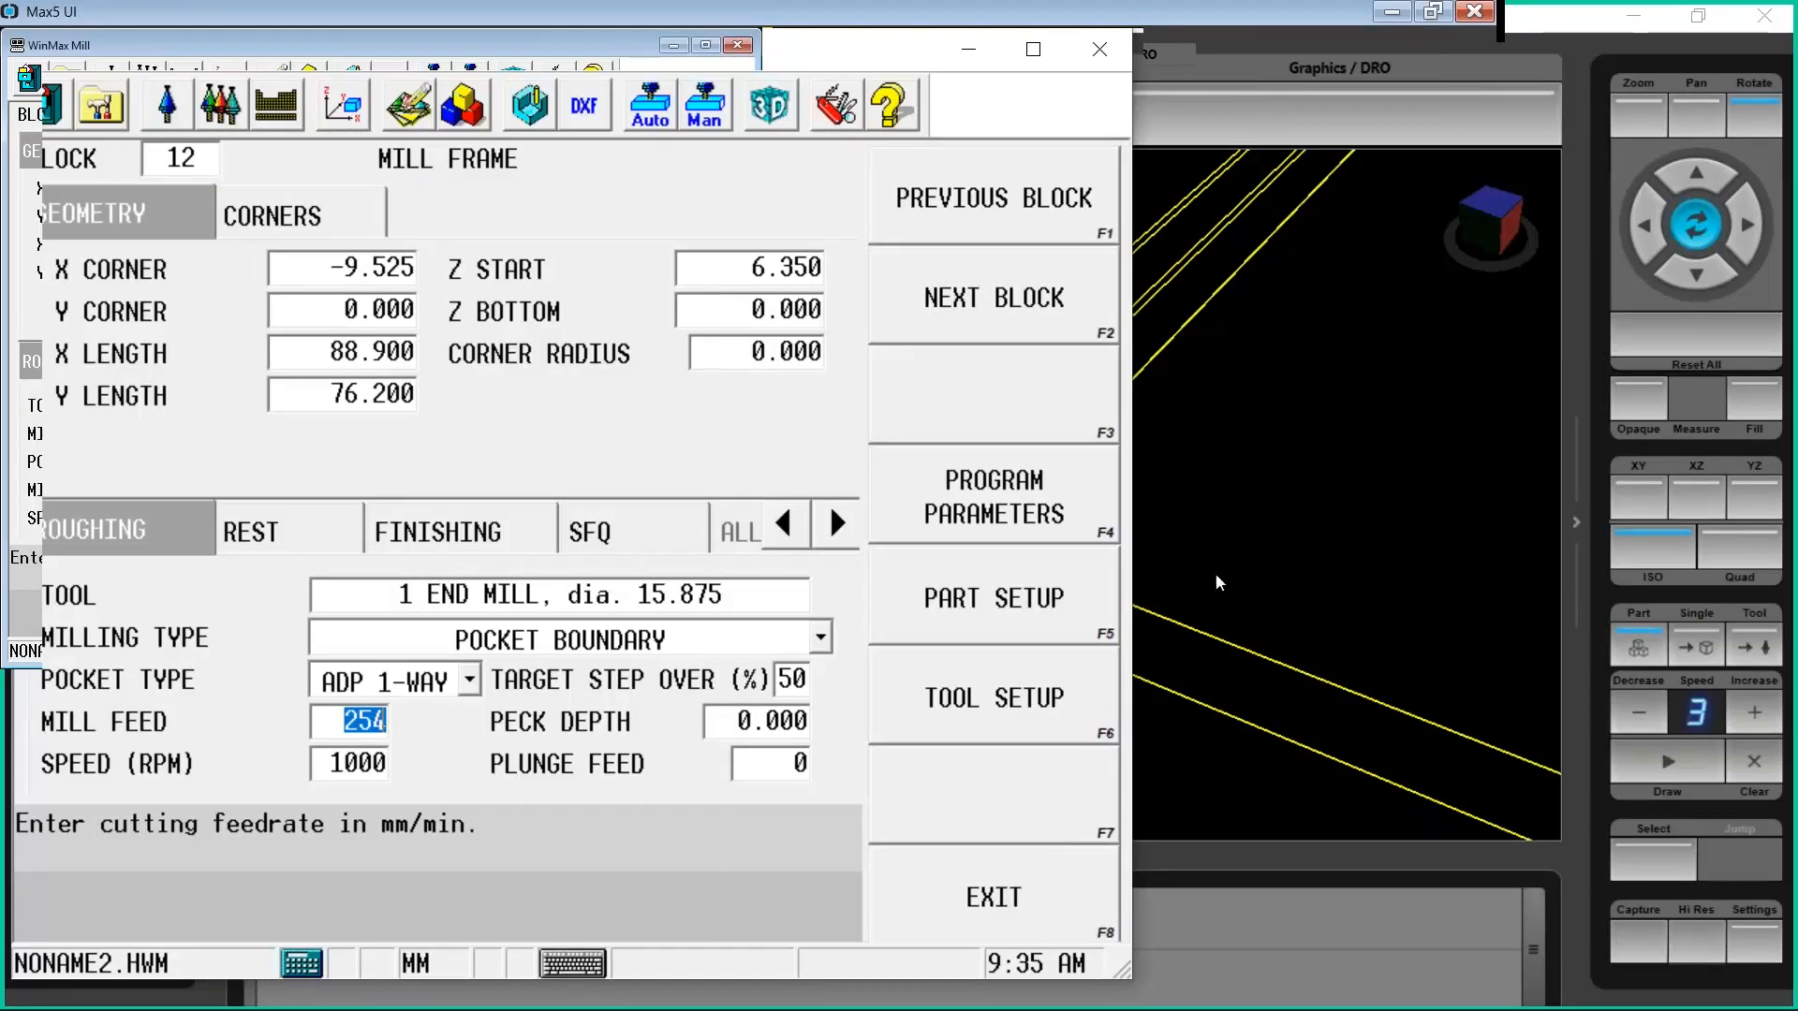
click(1269, 546)
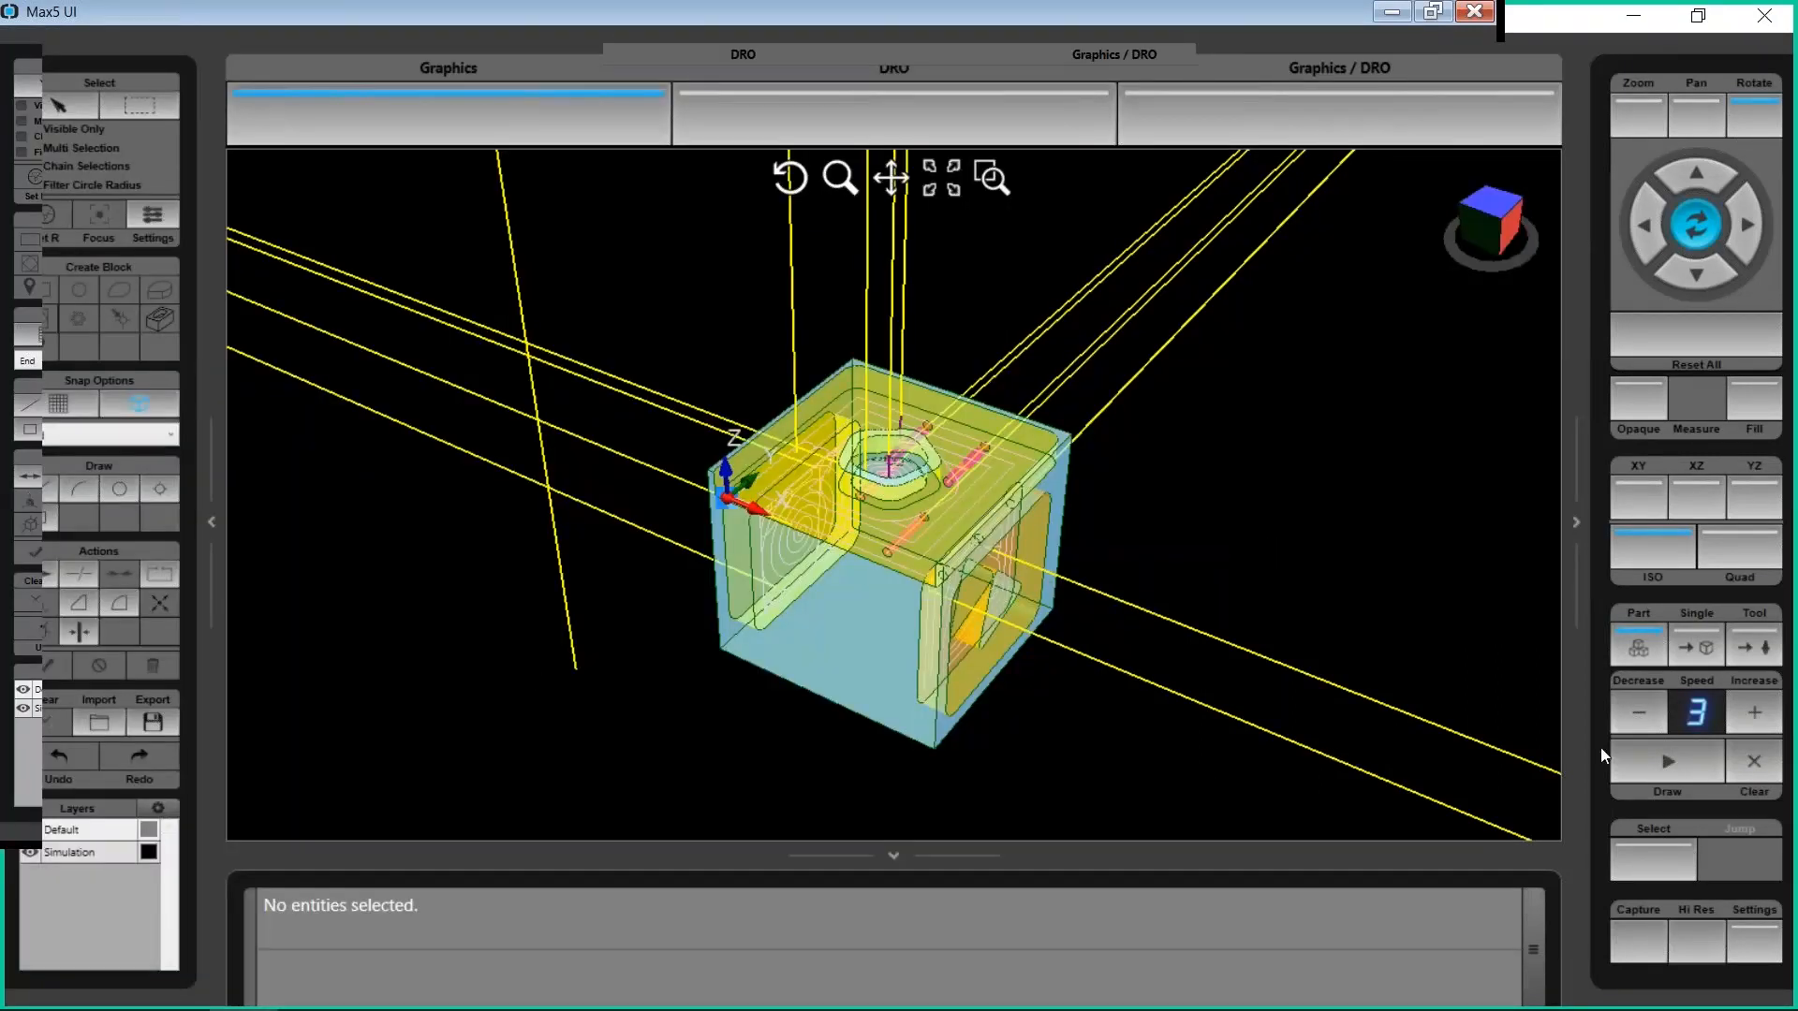
click(1764, 764)
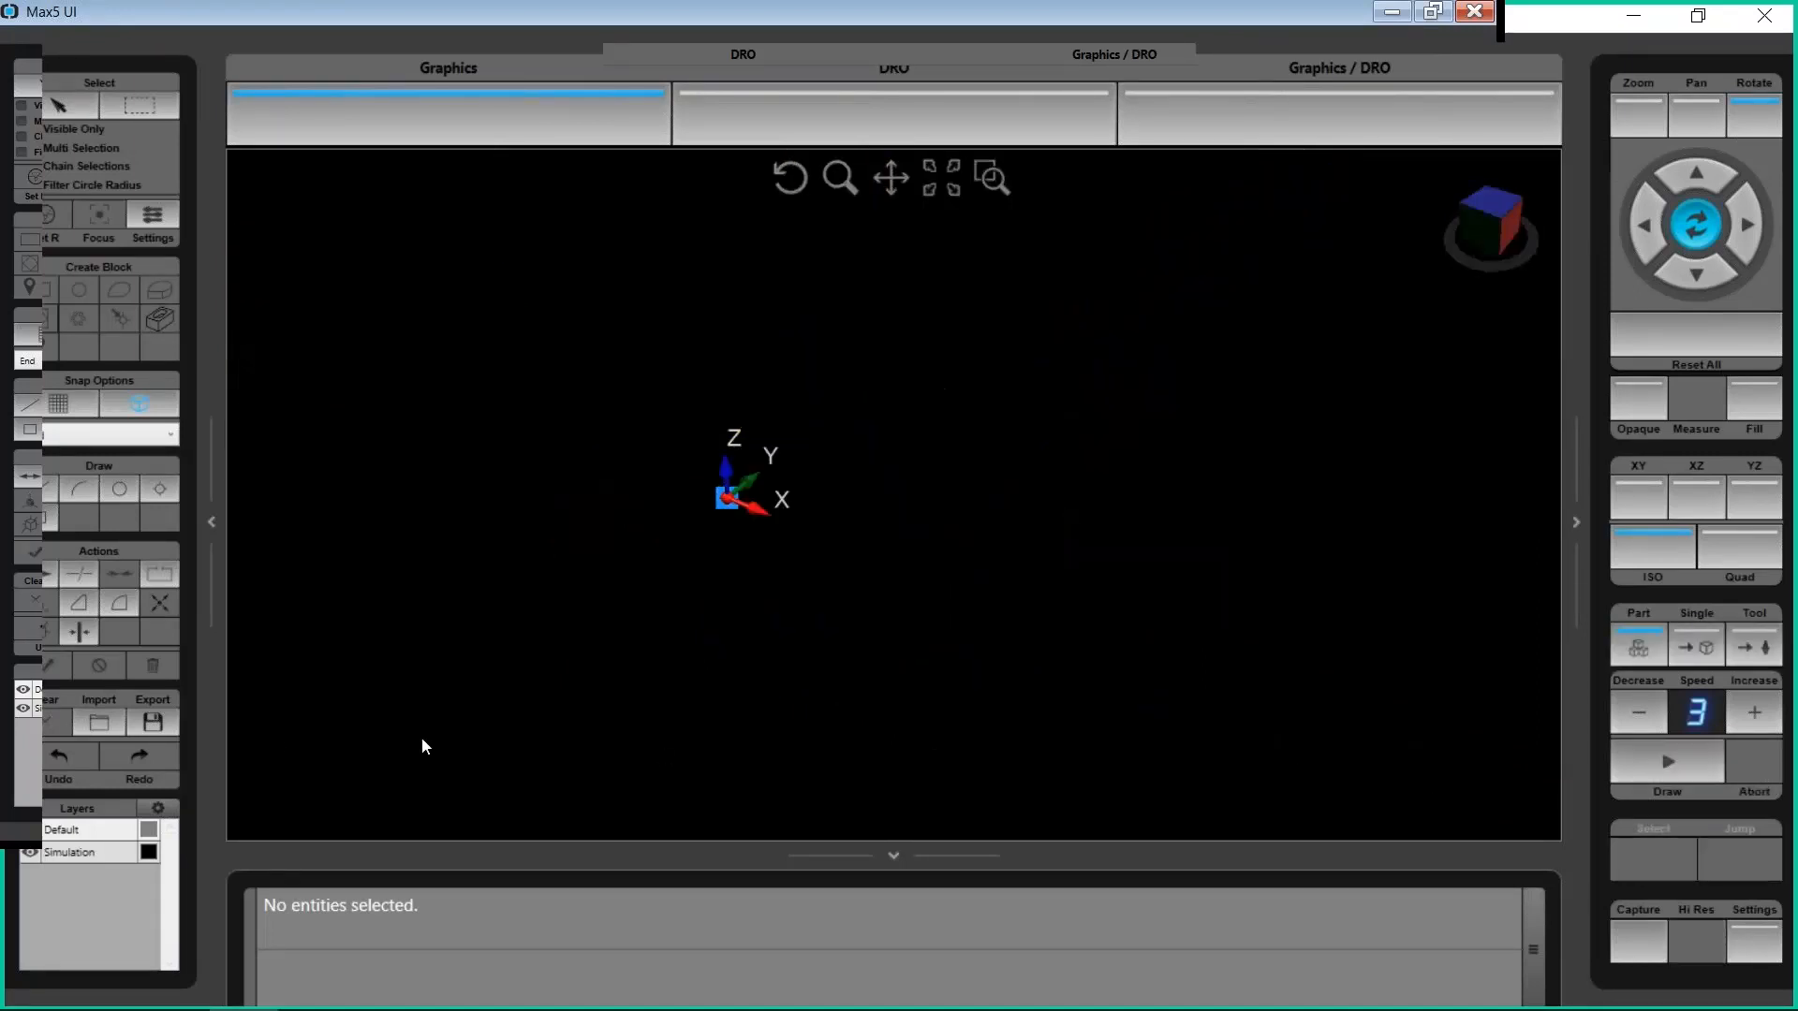
Import 4_Axis_Flank.stp from the 3D Import Webinar folder, accepting that export is disabled
click(98, 722)
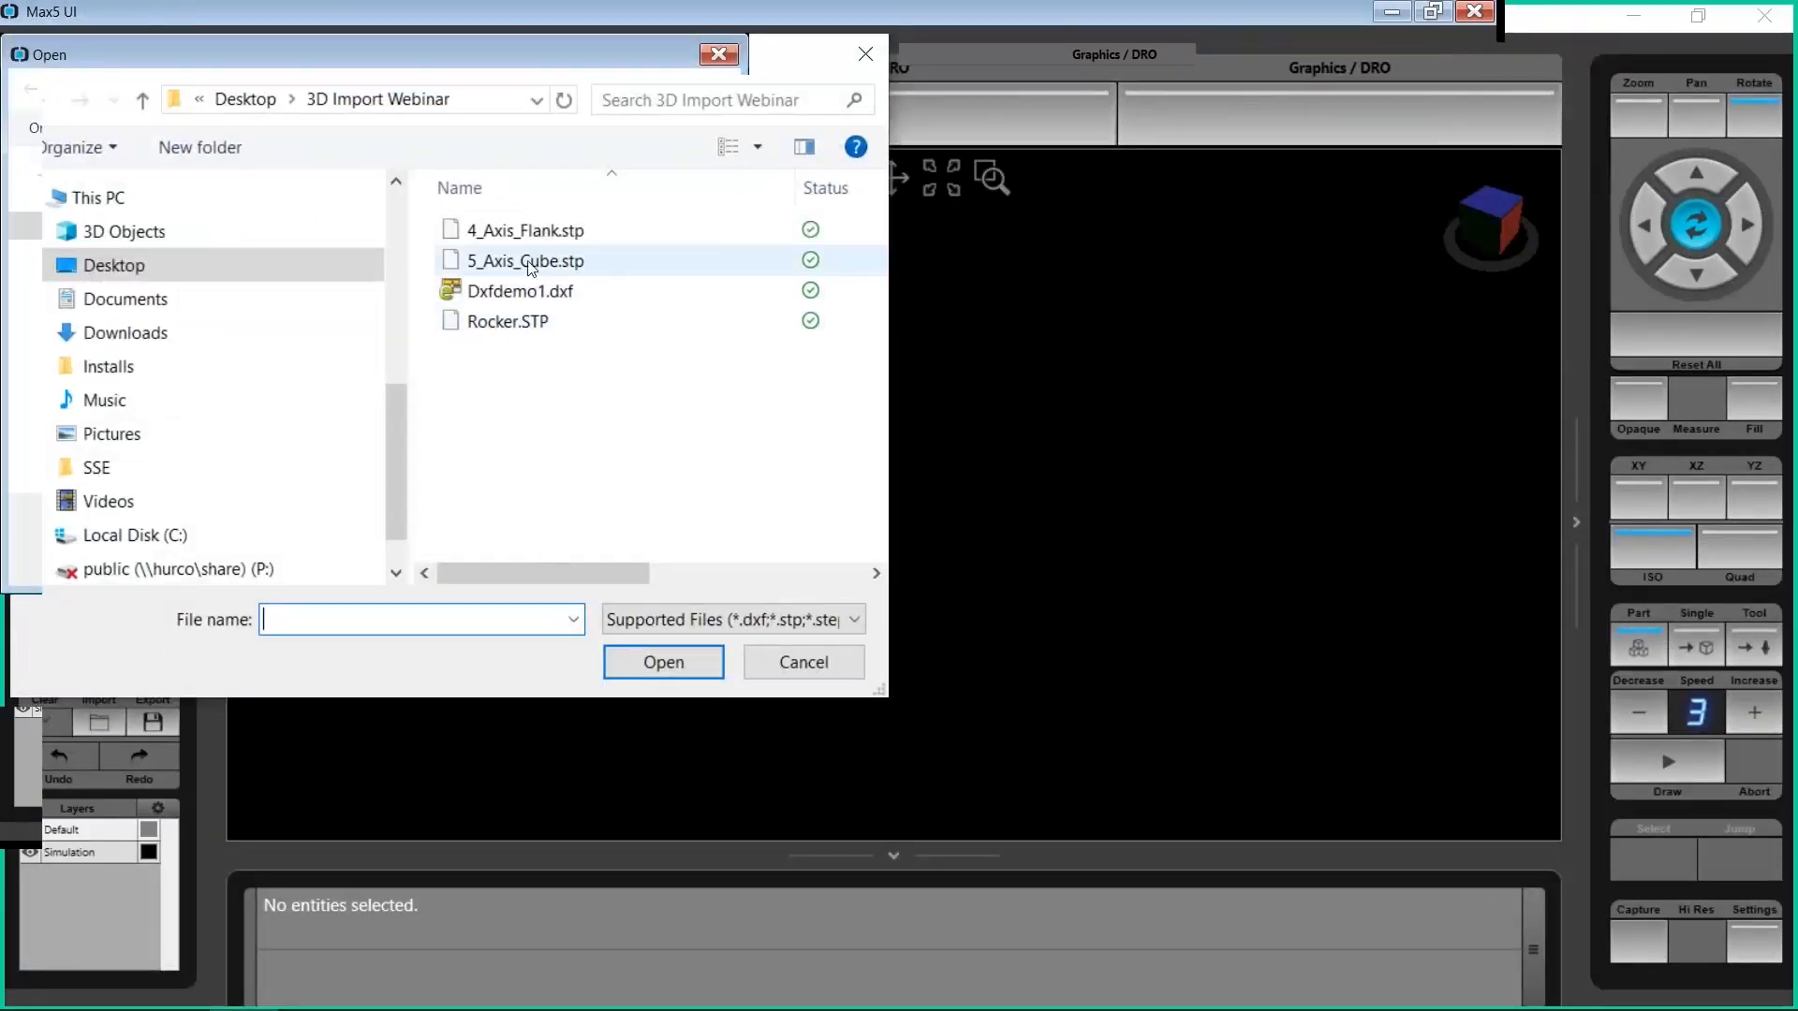
click(533, 235)
click(662, 662)
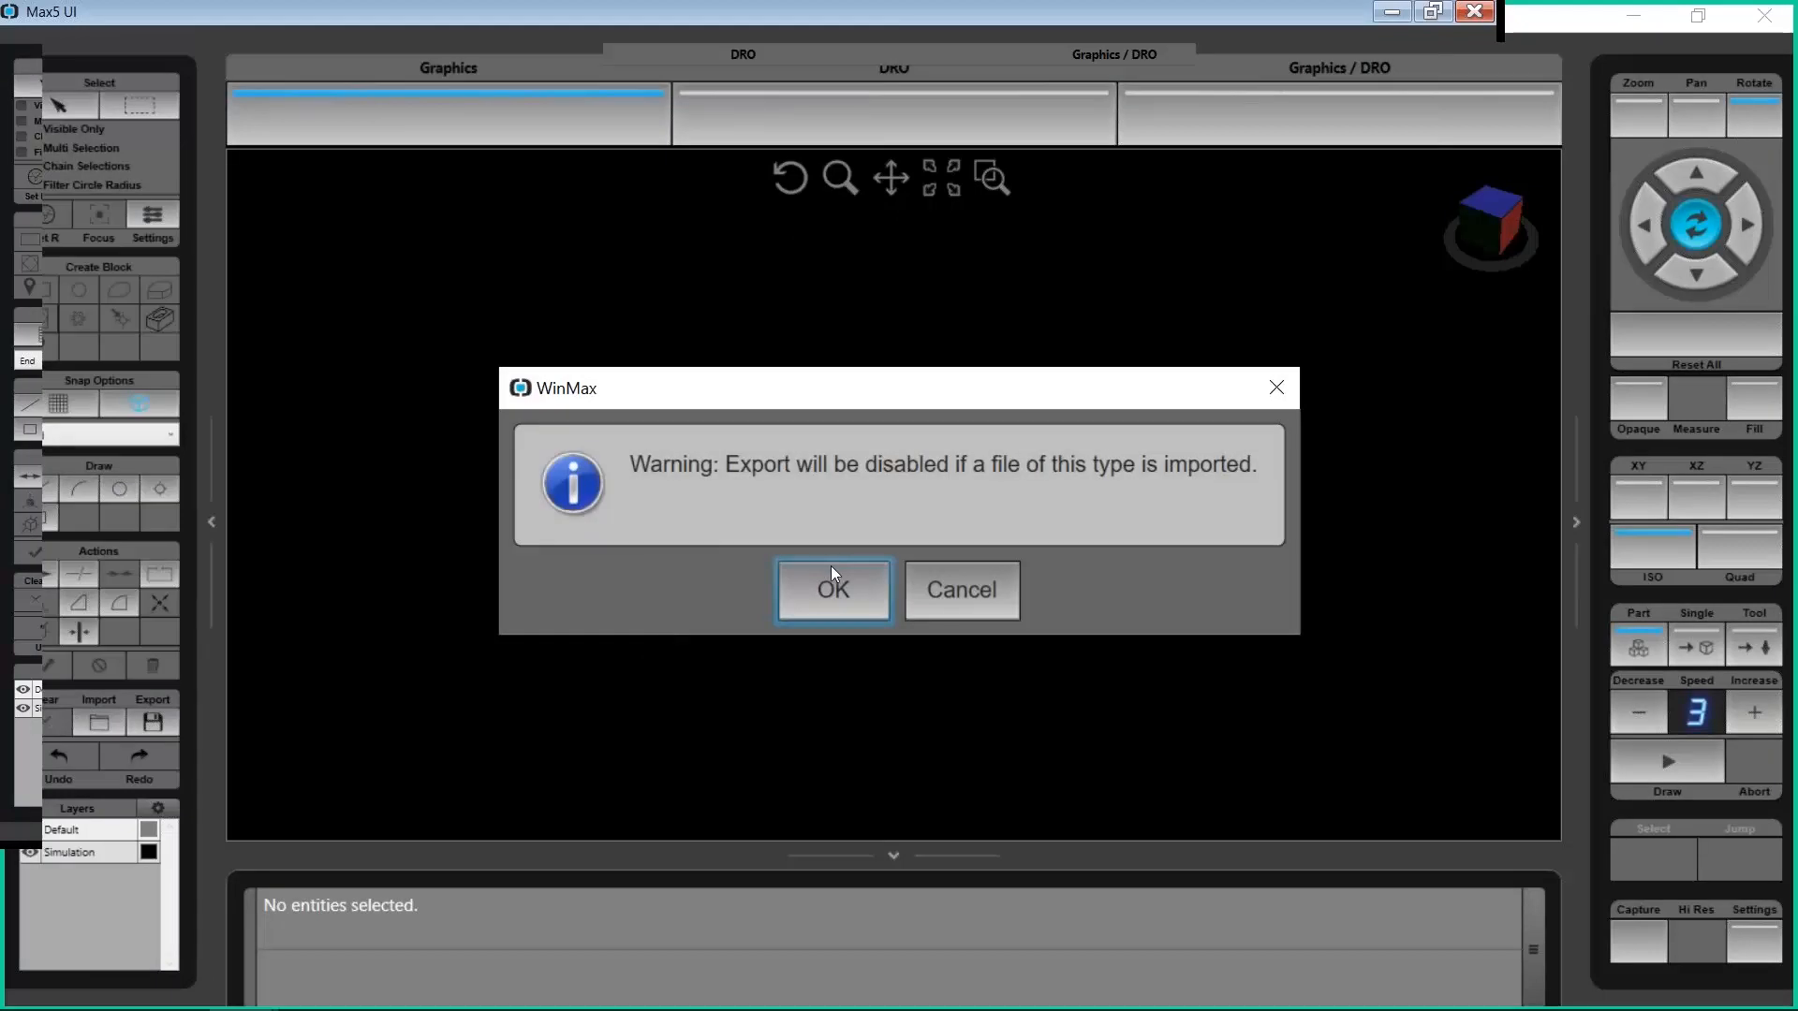
click(829, 577)
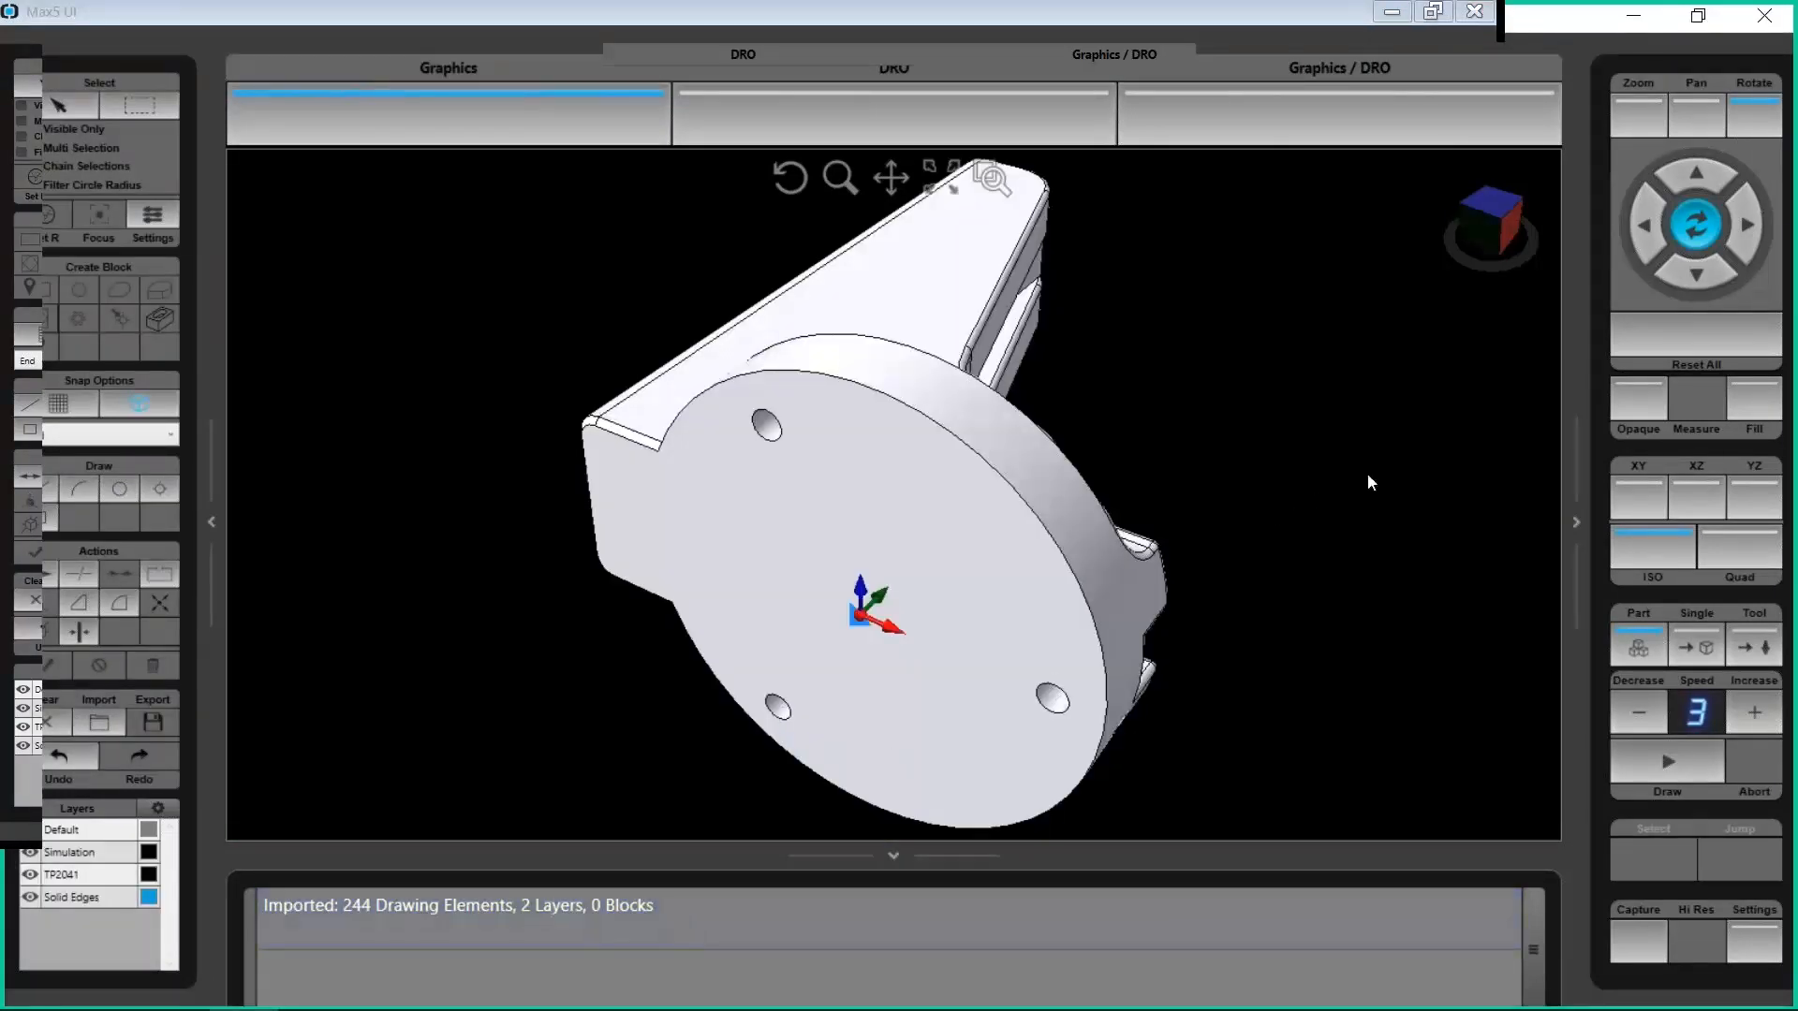
Examine the imported part's orientation relative to part zero in the XY and isometric views
scroll(1354, 478, down, 3)
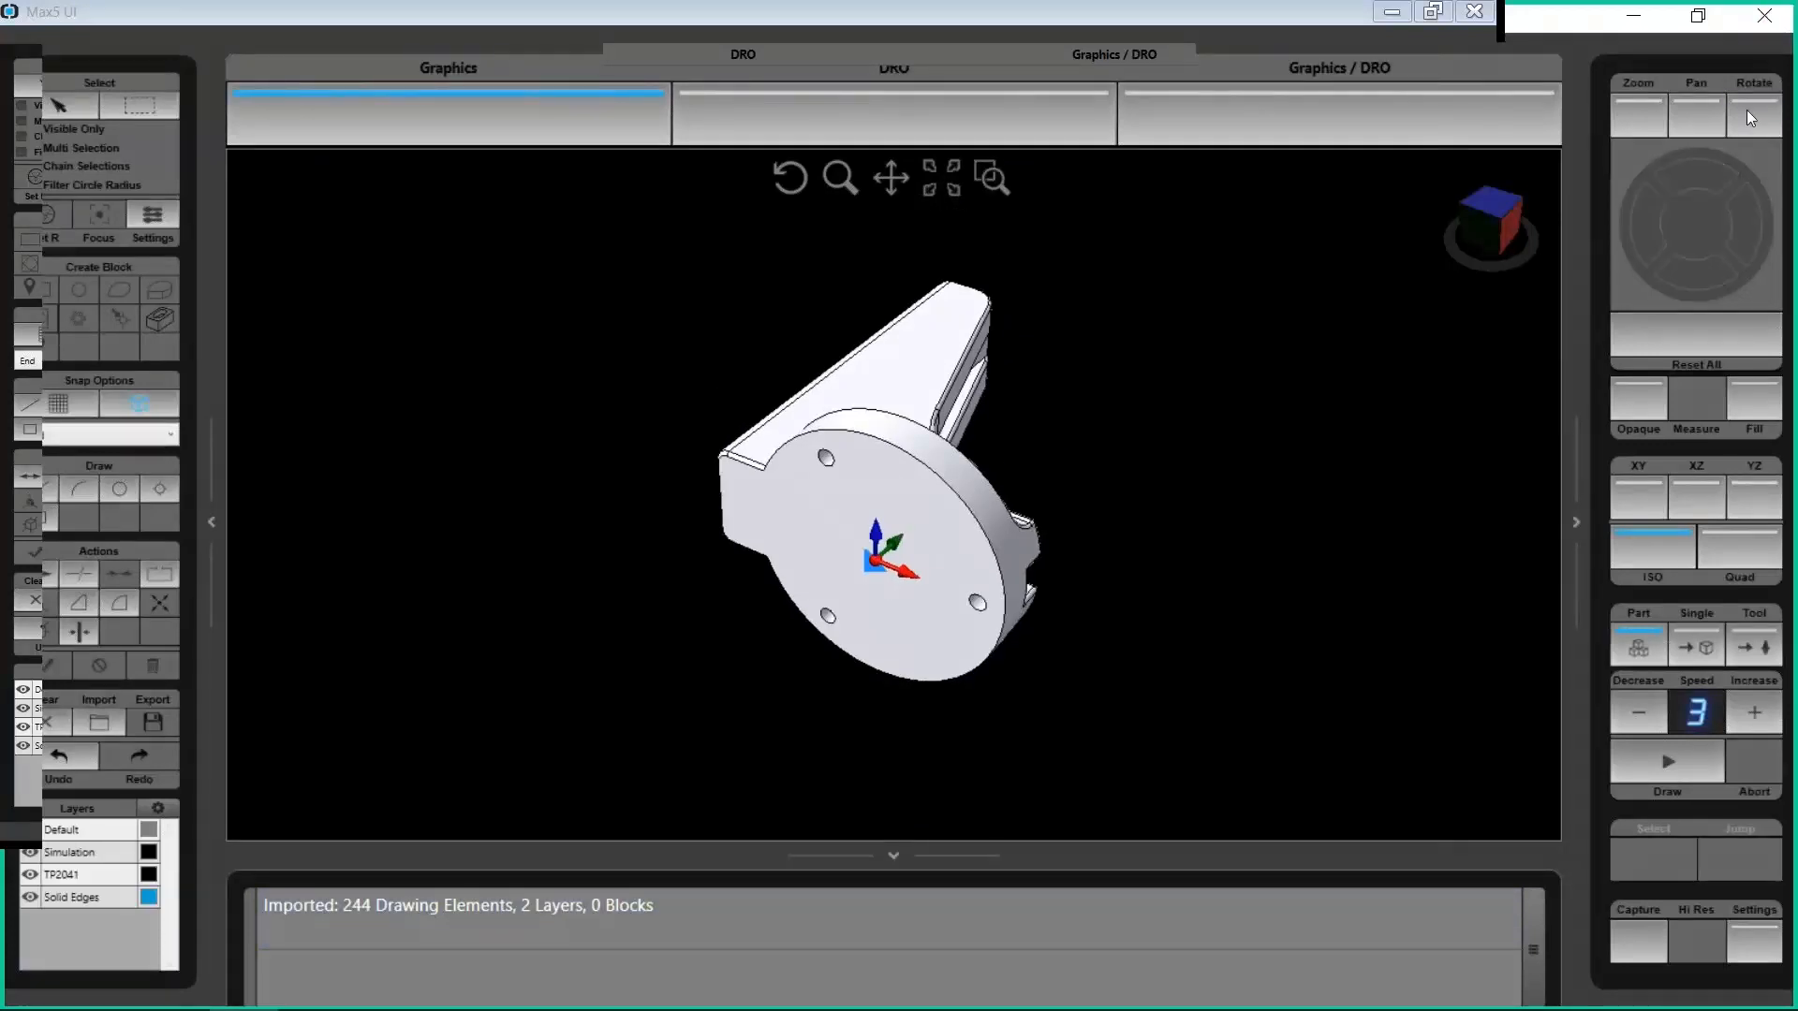
drag(1212, 437, 778, 602)
drag(1498, 562, 1425, 566)
click(1637, 498)
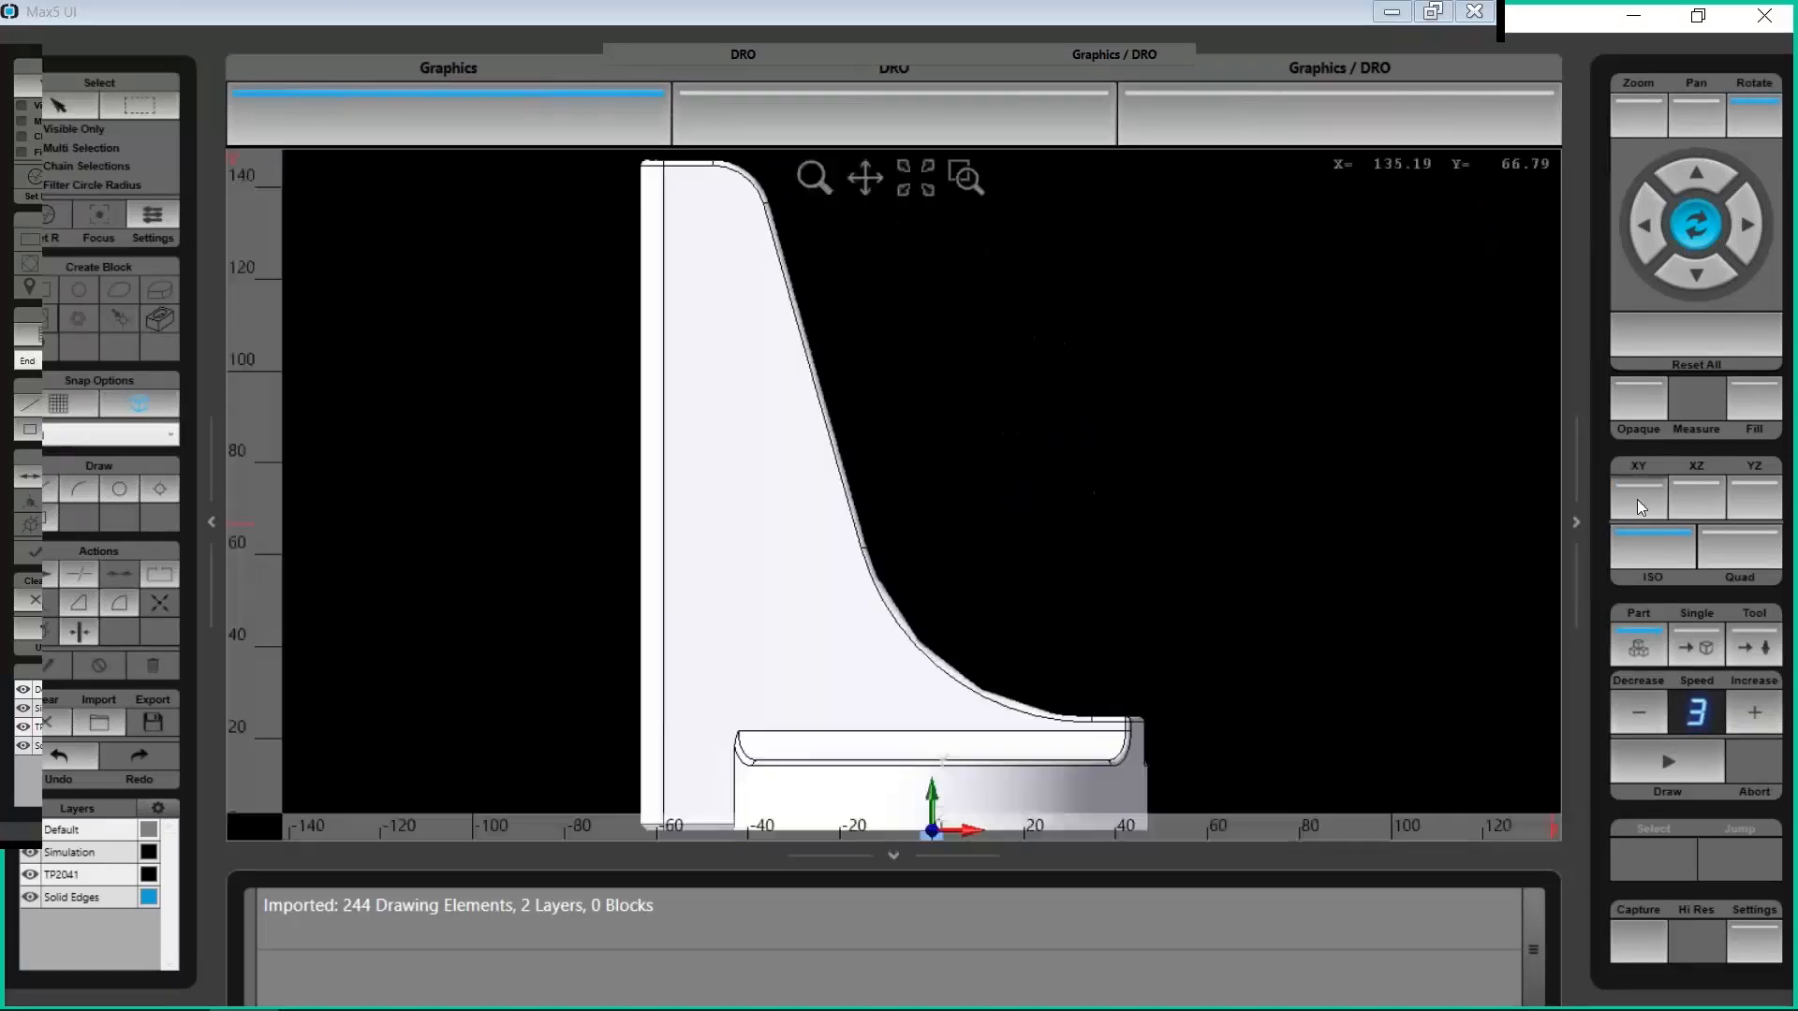
scroll(1176, 453, down, 2)
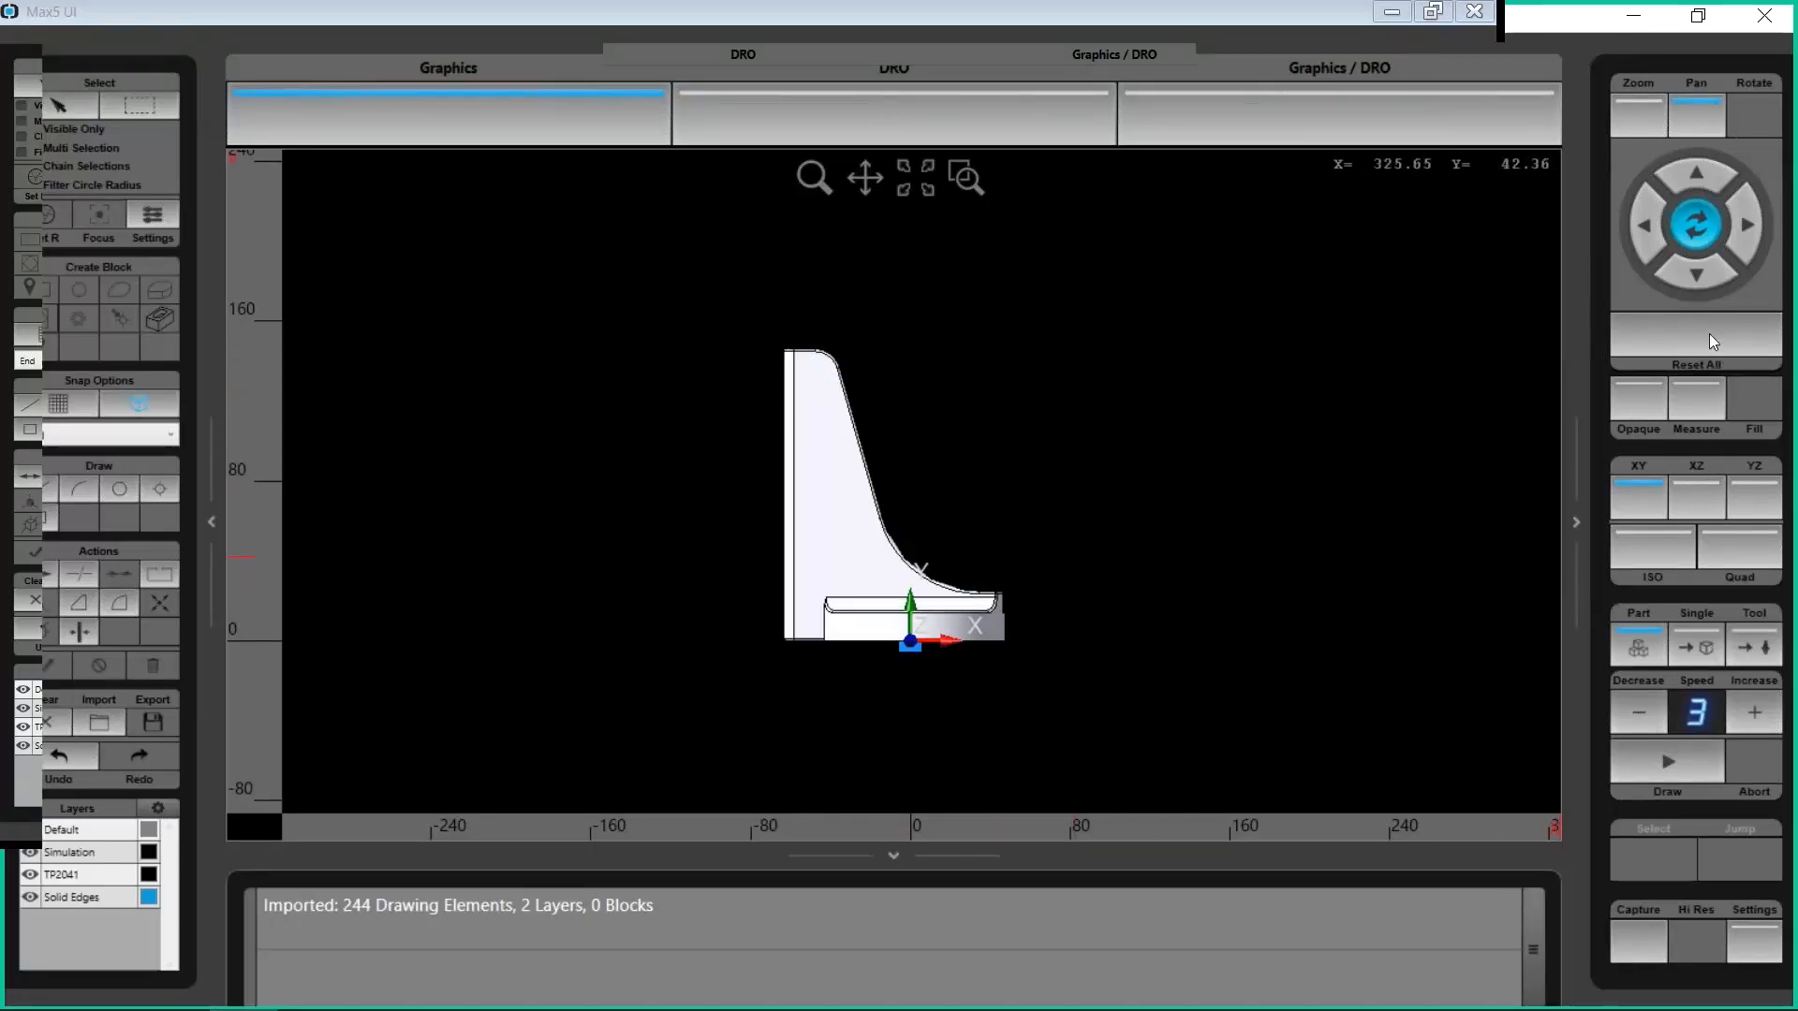
click(1651, 552)
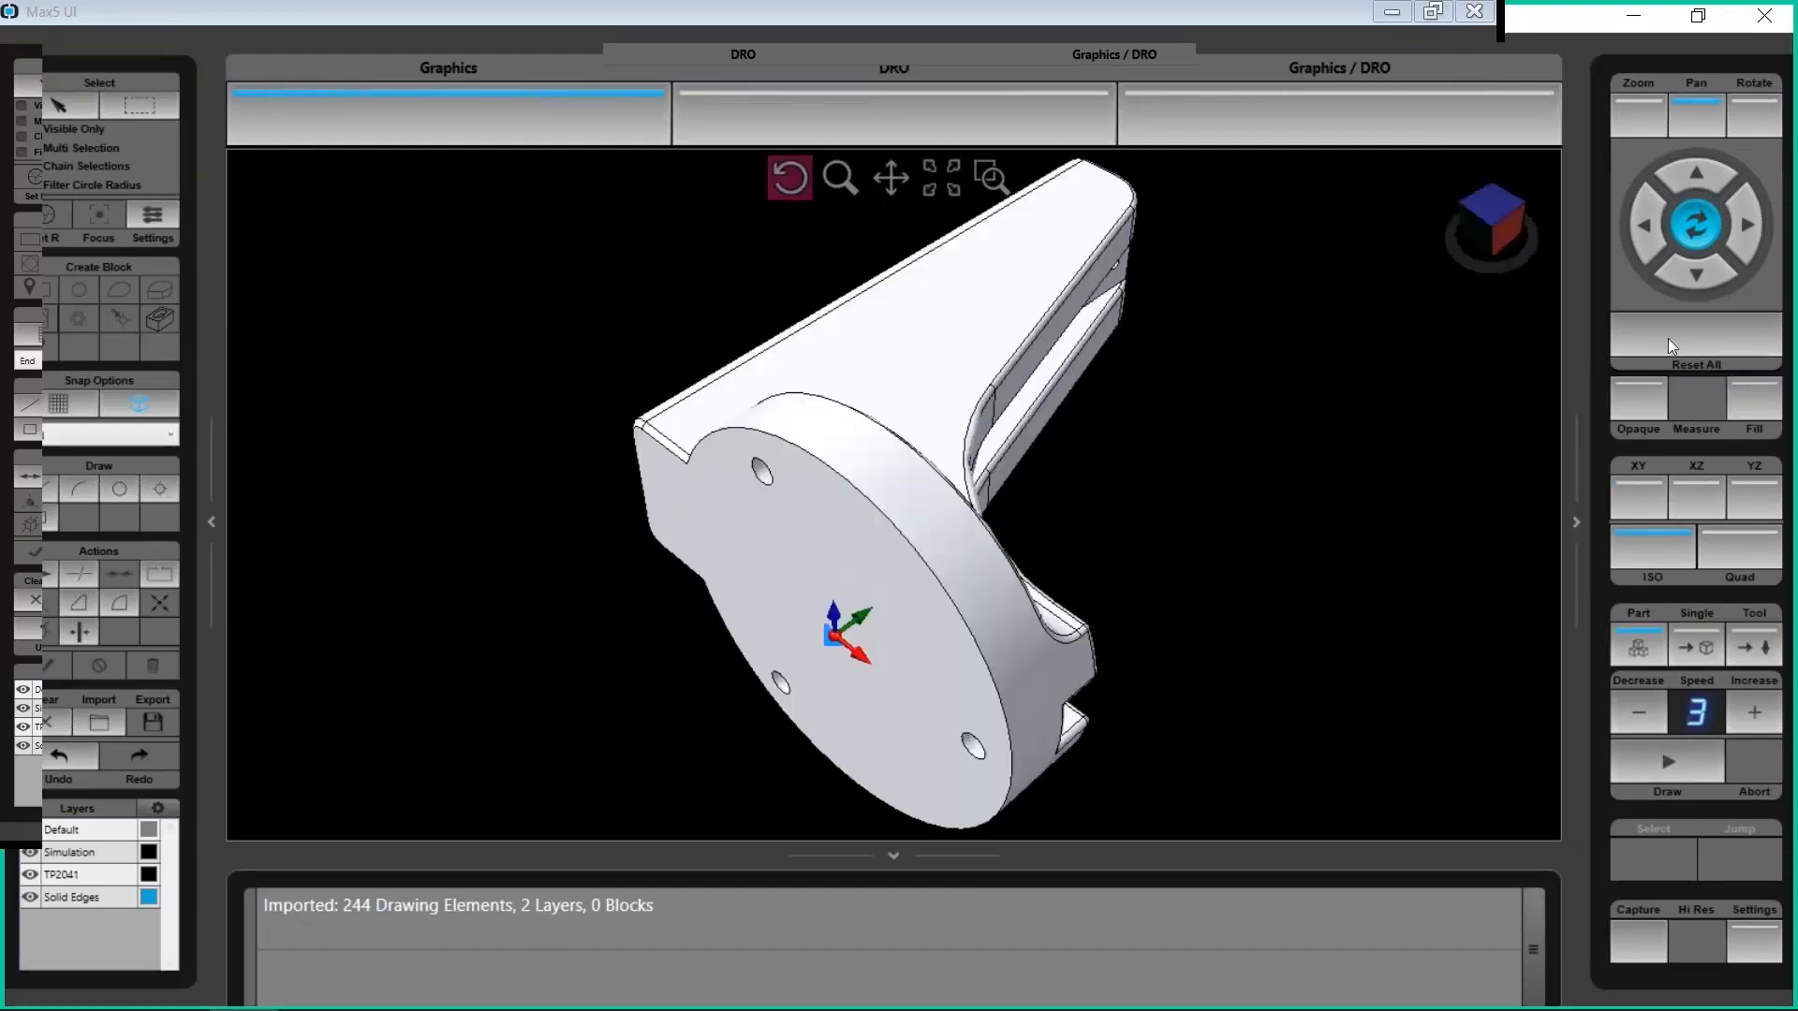
click(64, 105)
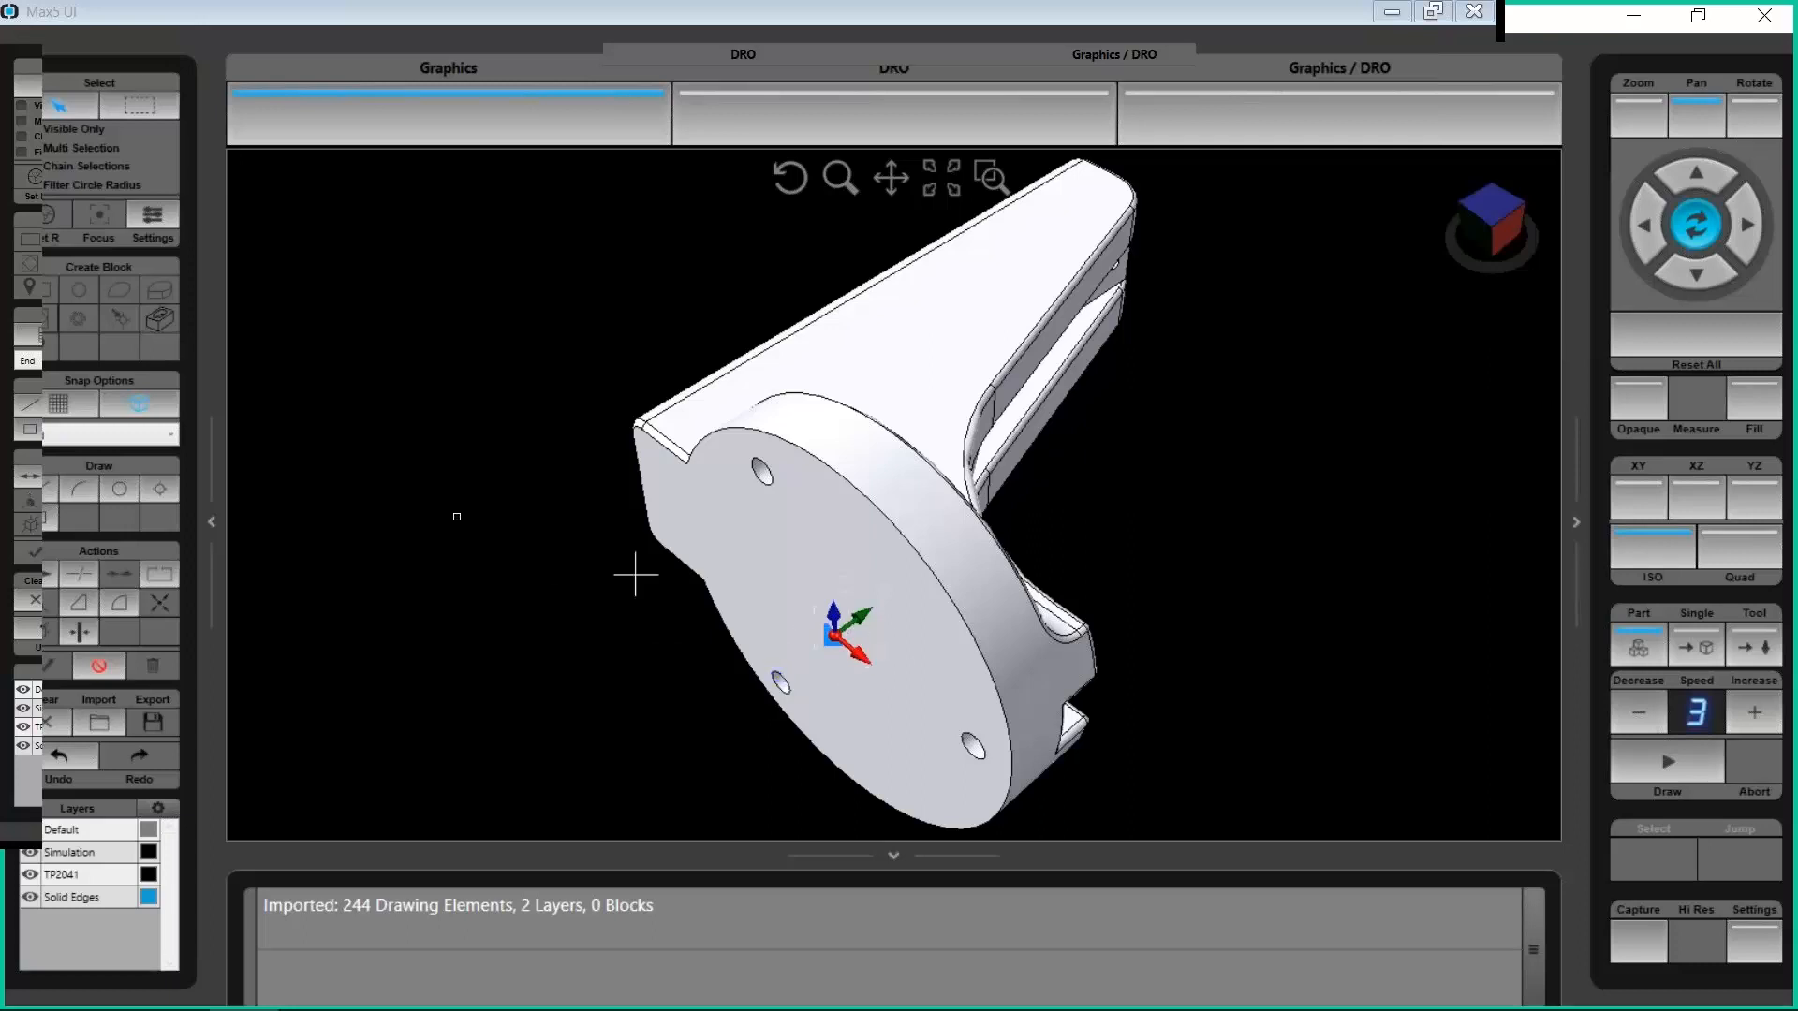
click(139, 405)
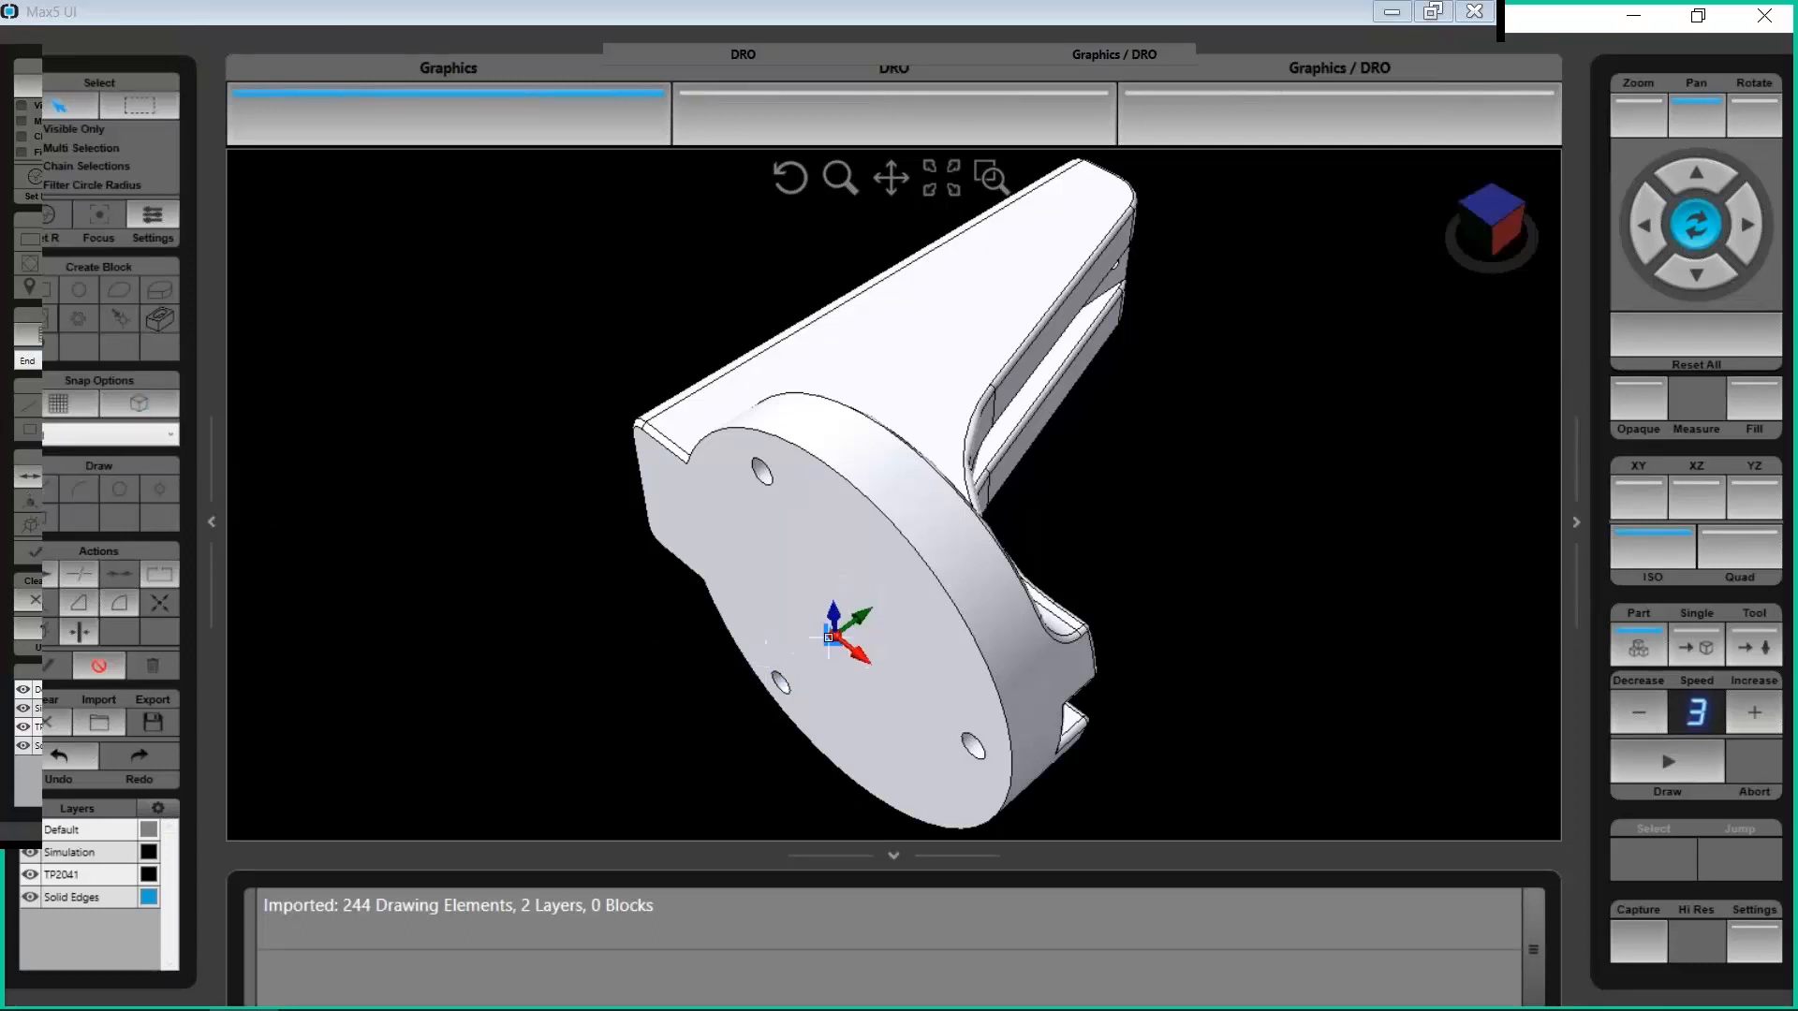
click(834, 636)
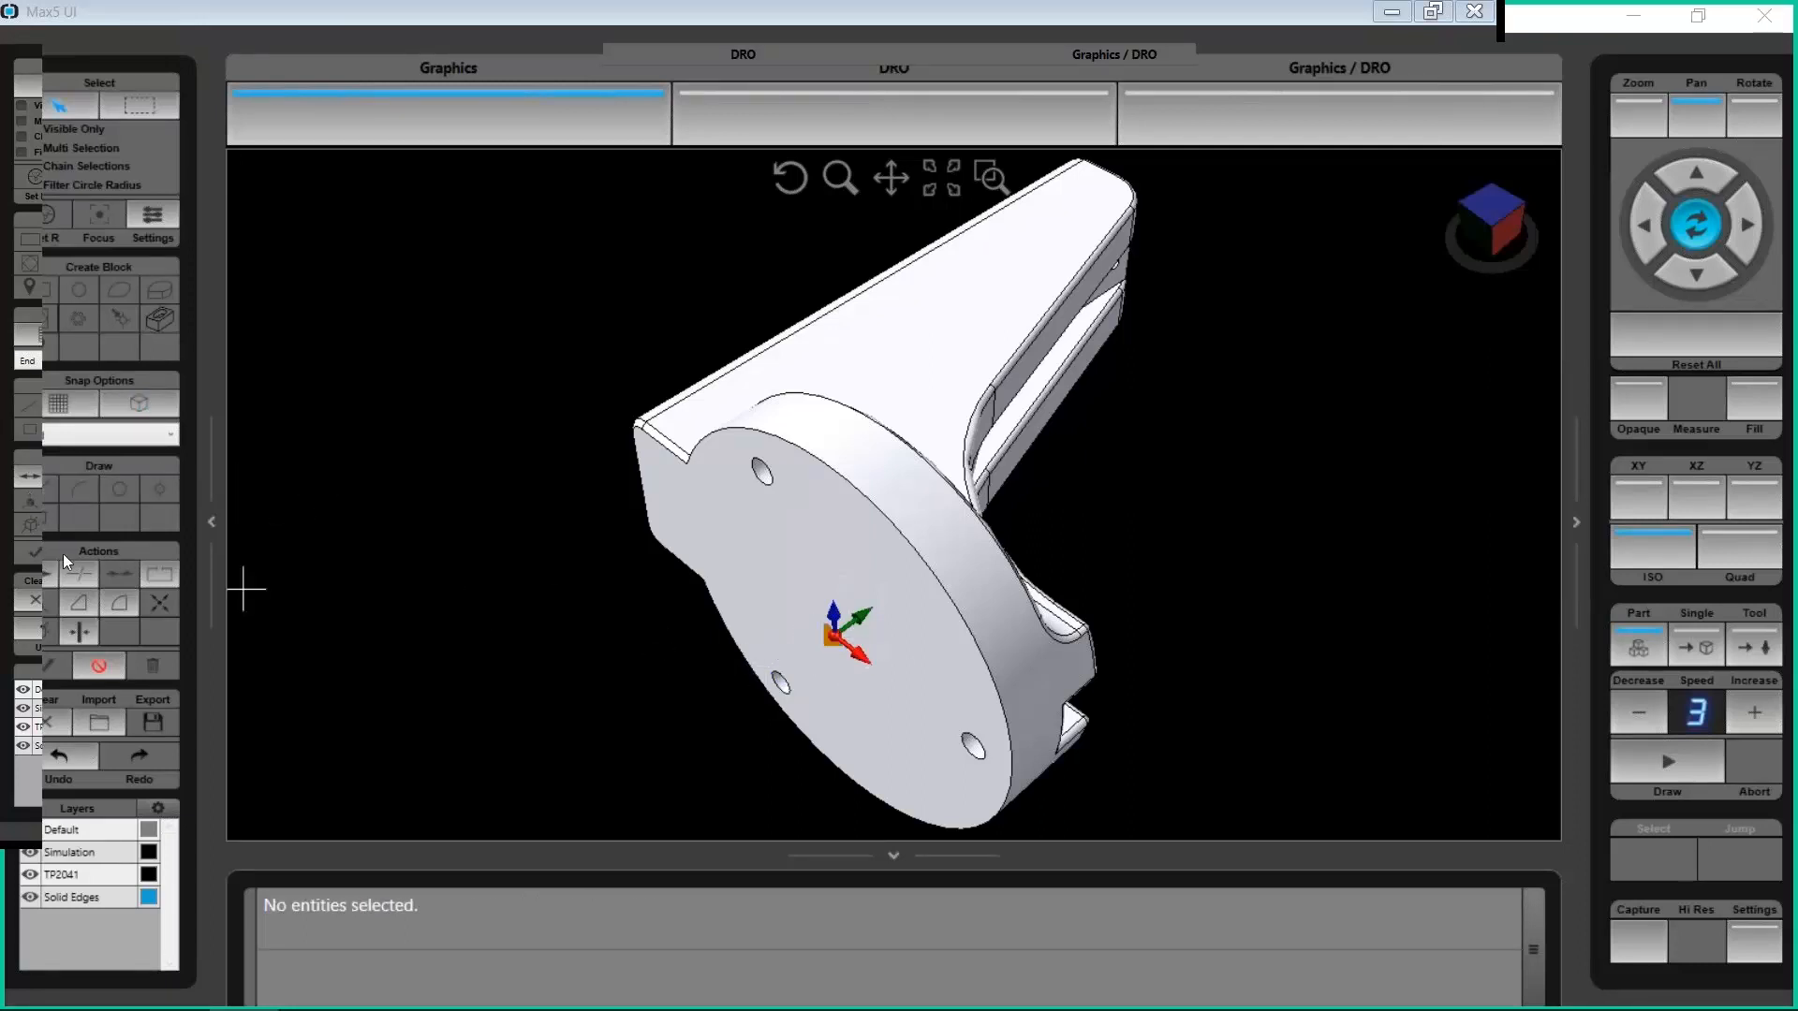
key(alt+Tab)
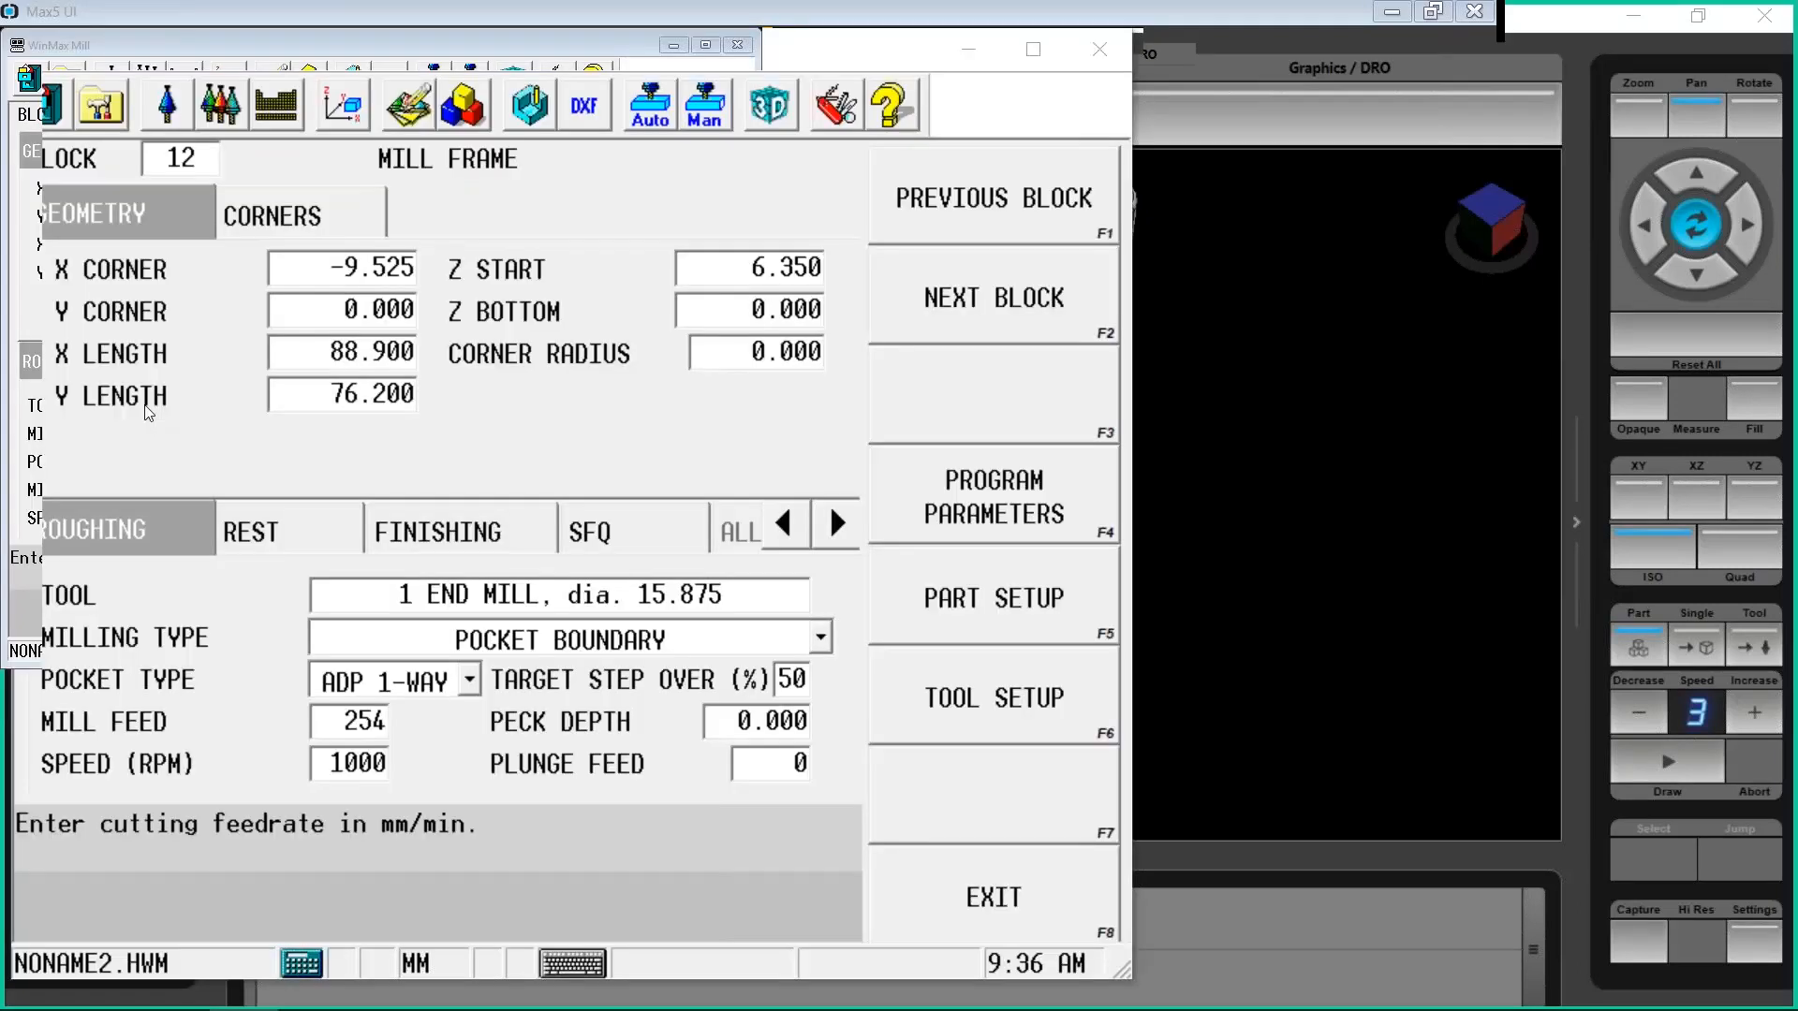
click(1364, 15)
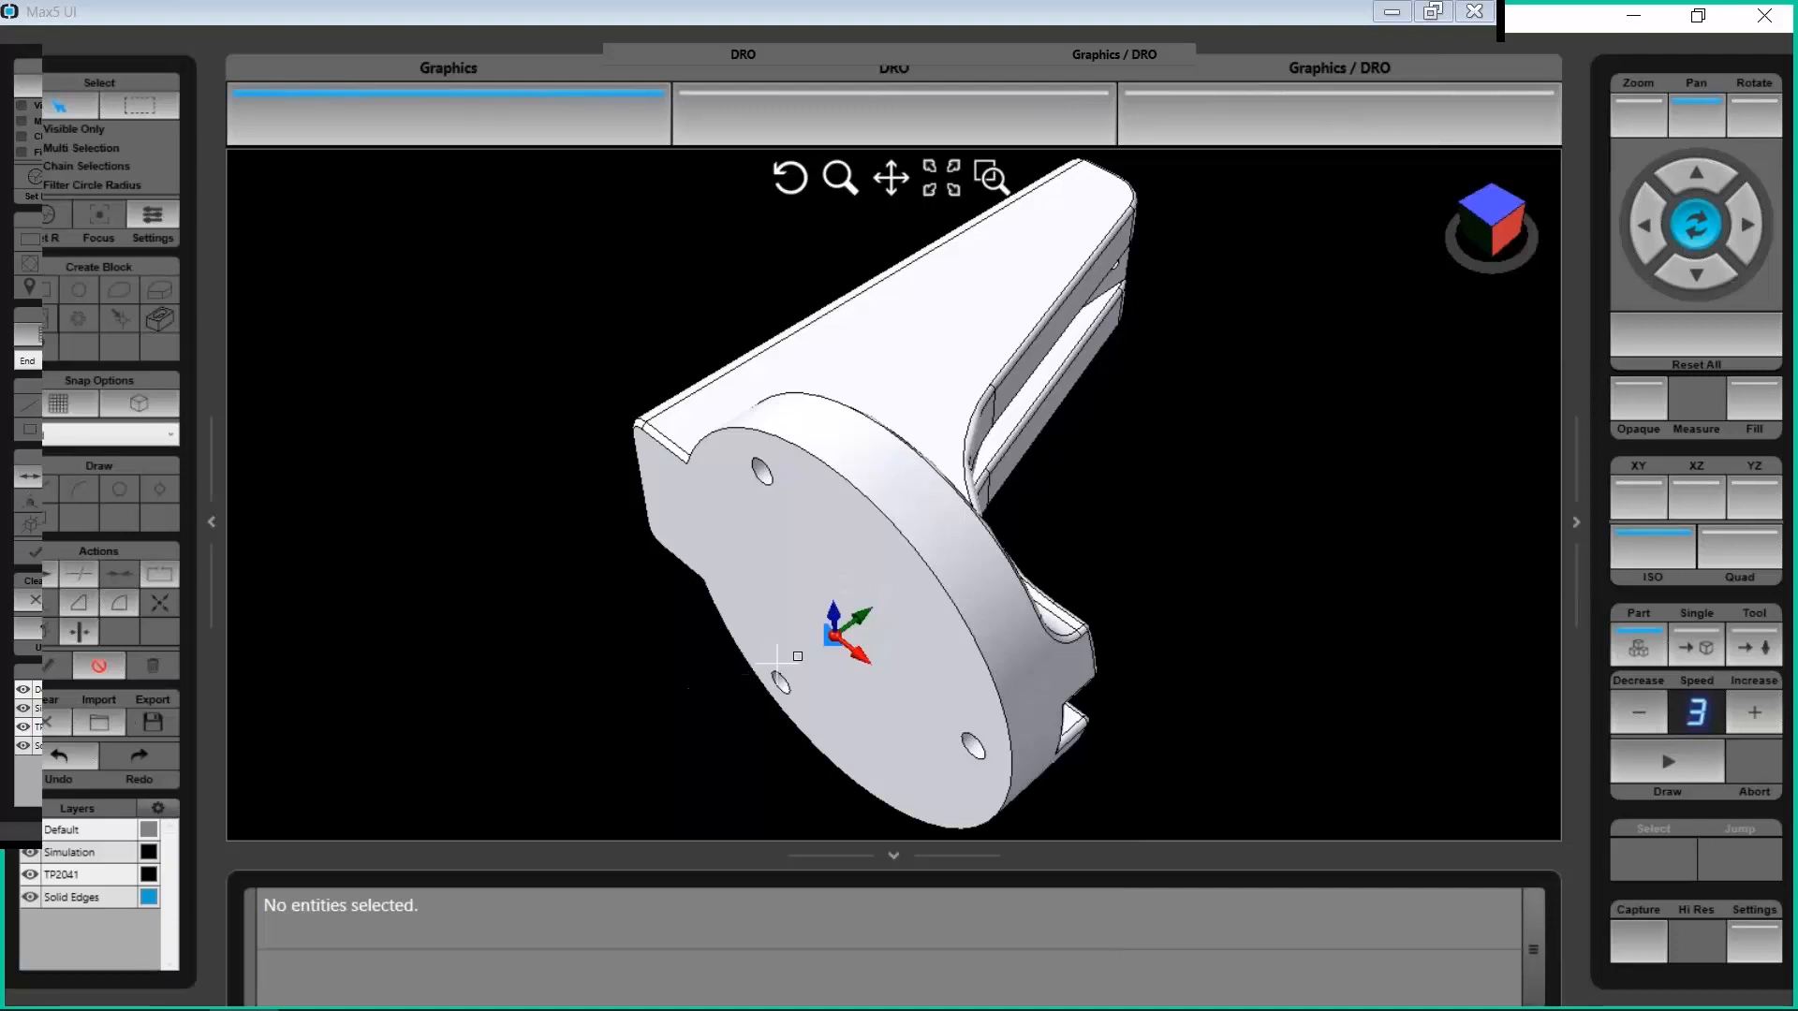
click(75, 597)
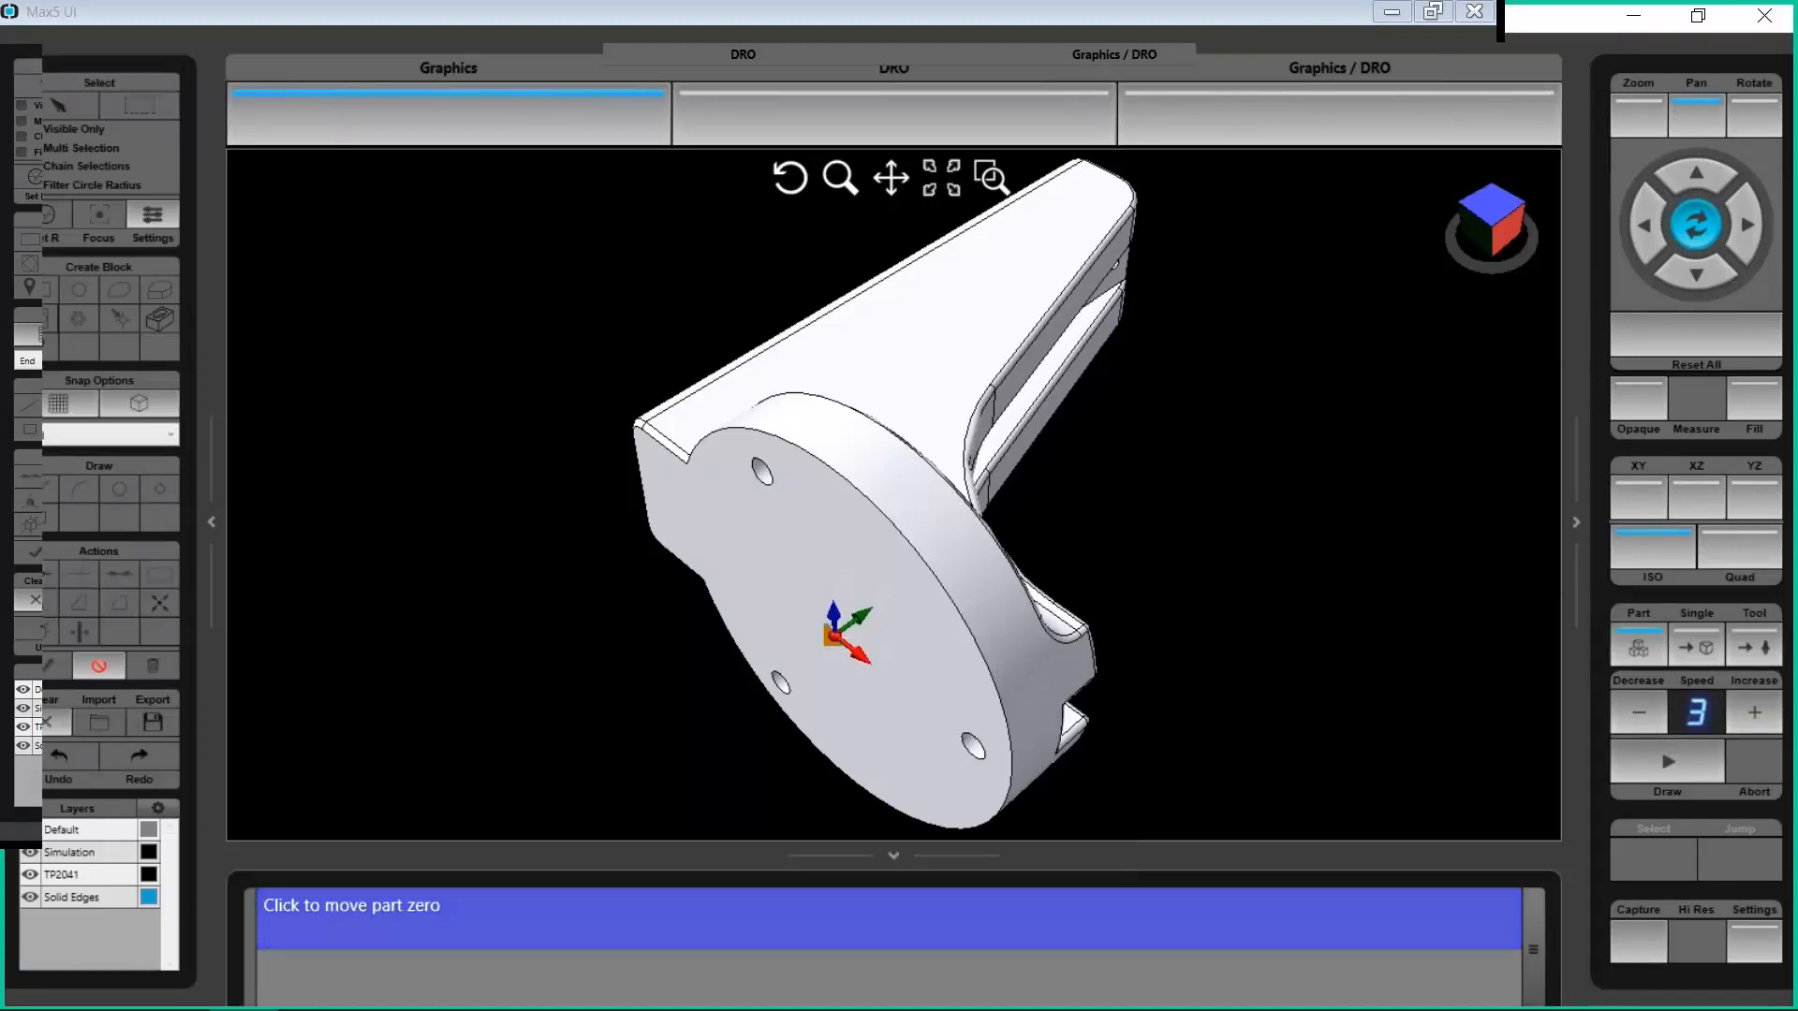
click(139, 399)
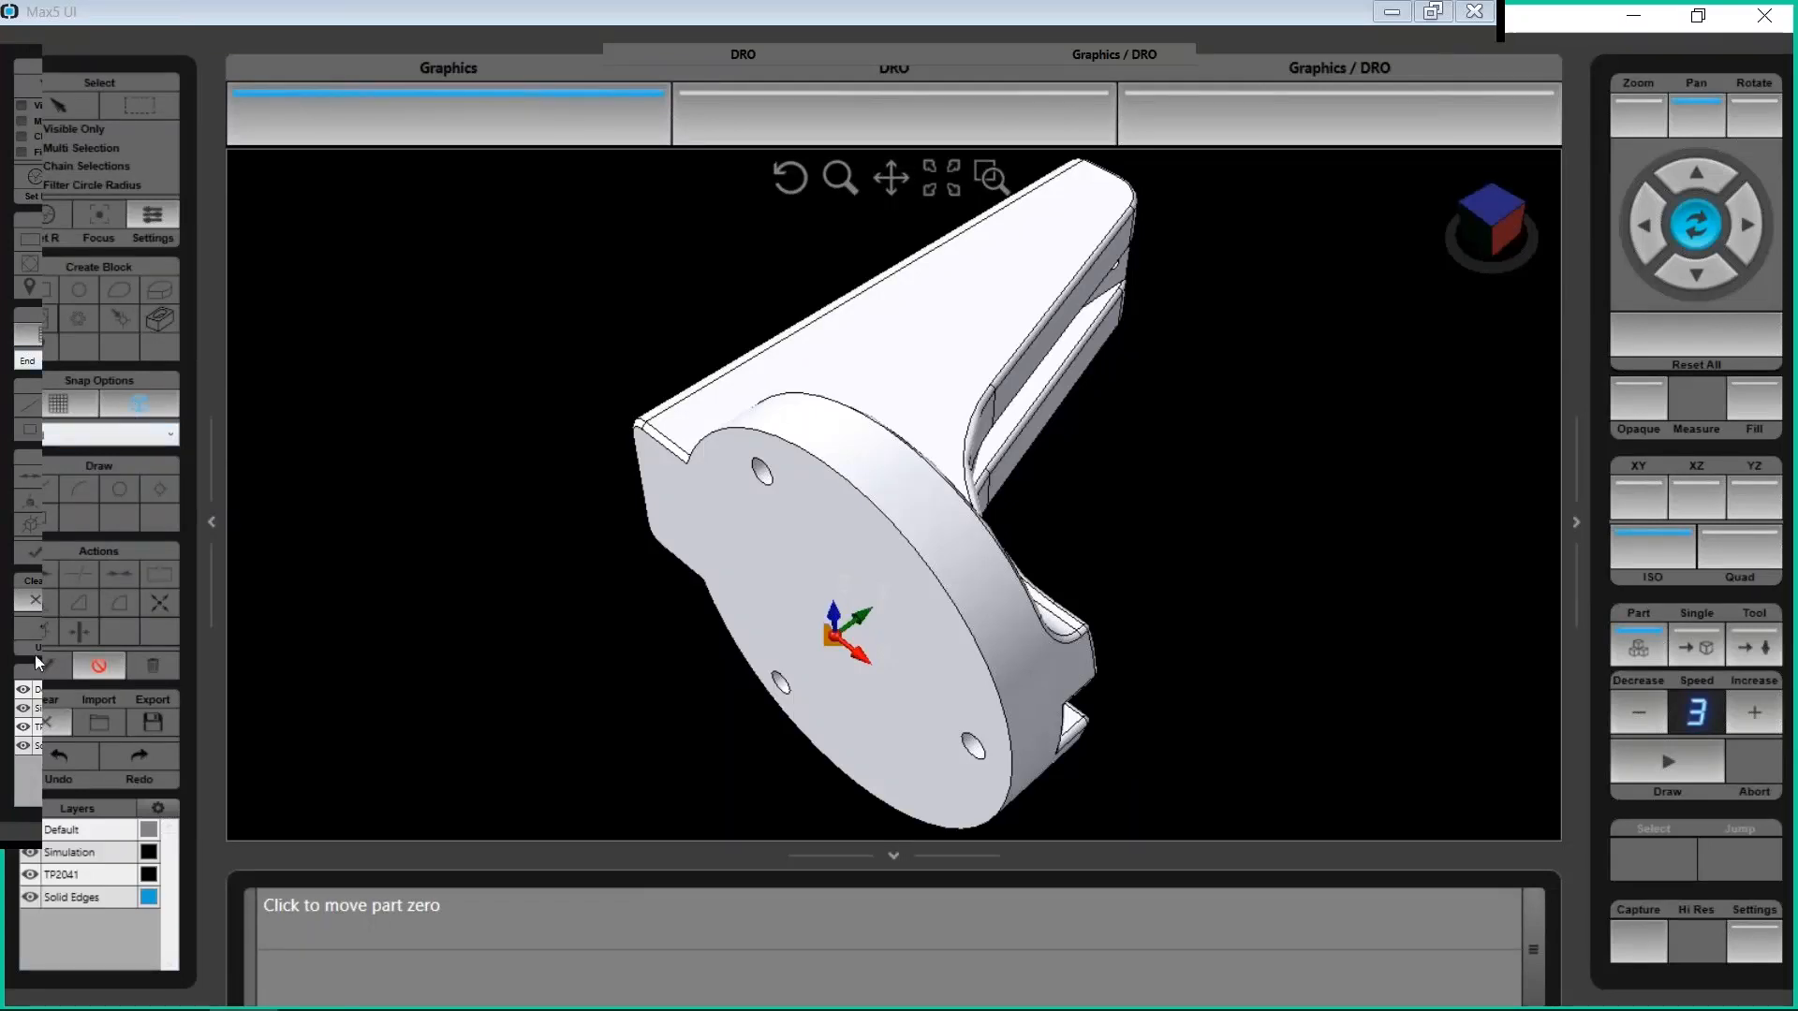
click(86, 666)
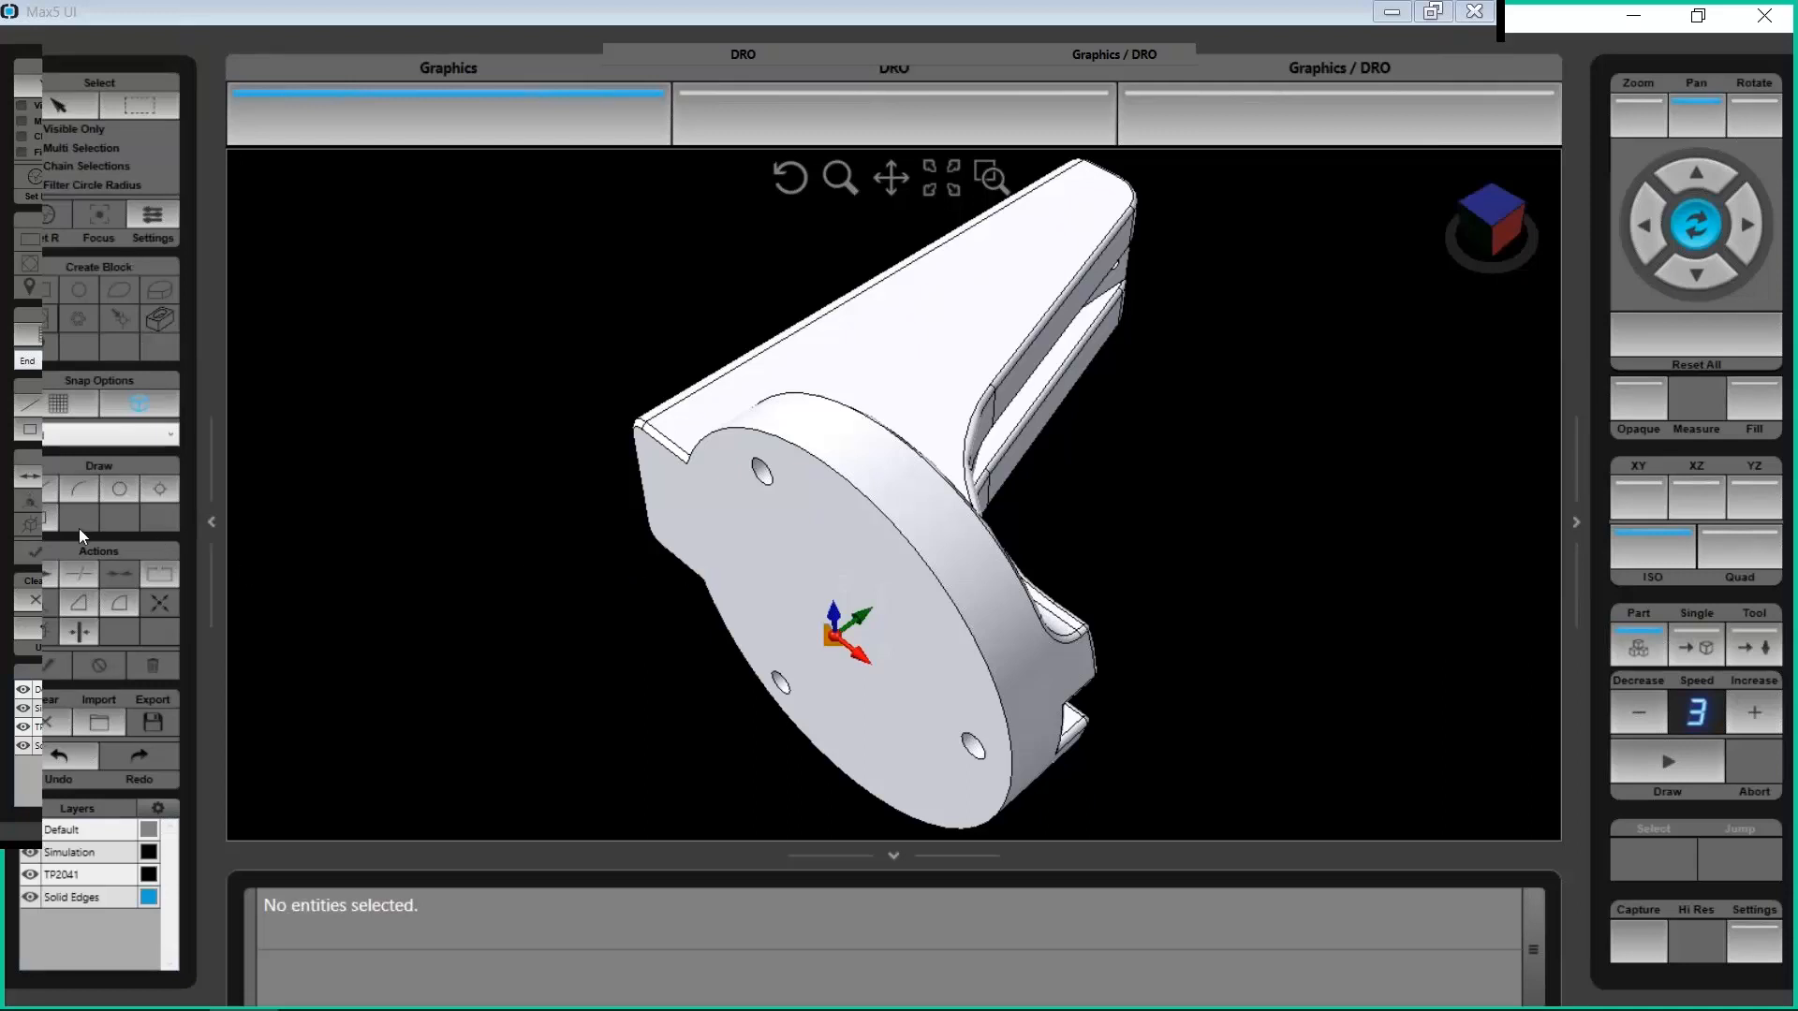
click(151, 413)
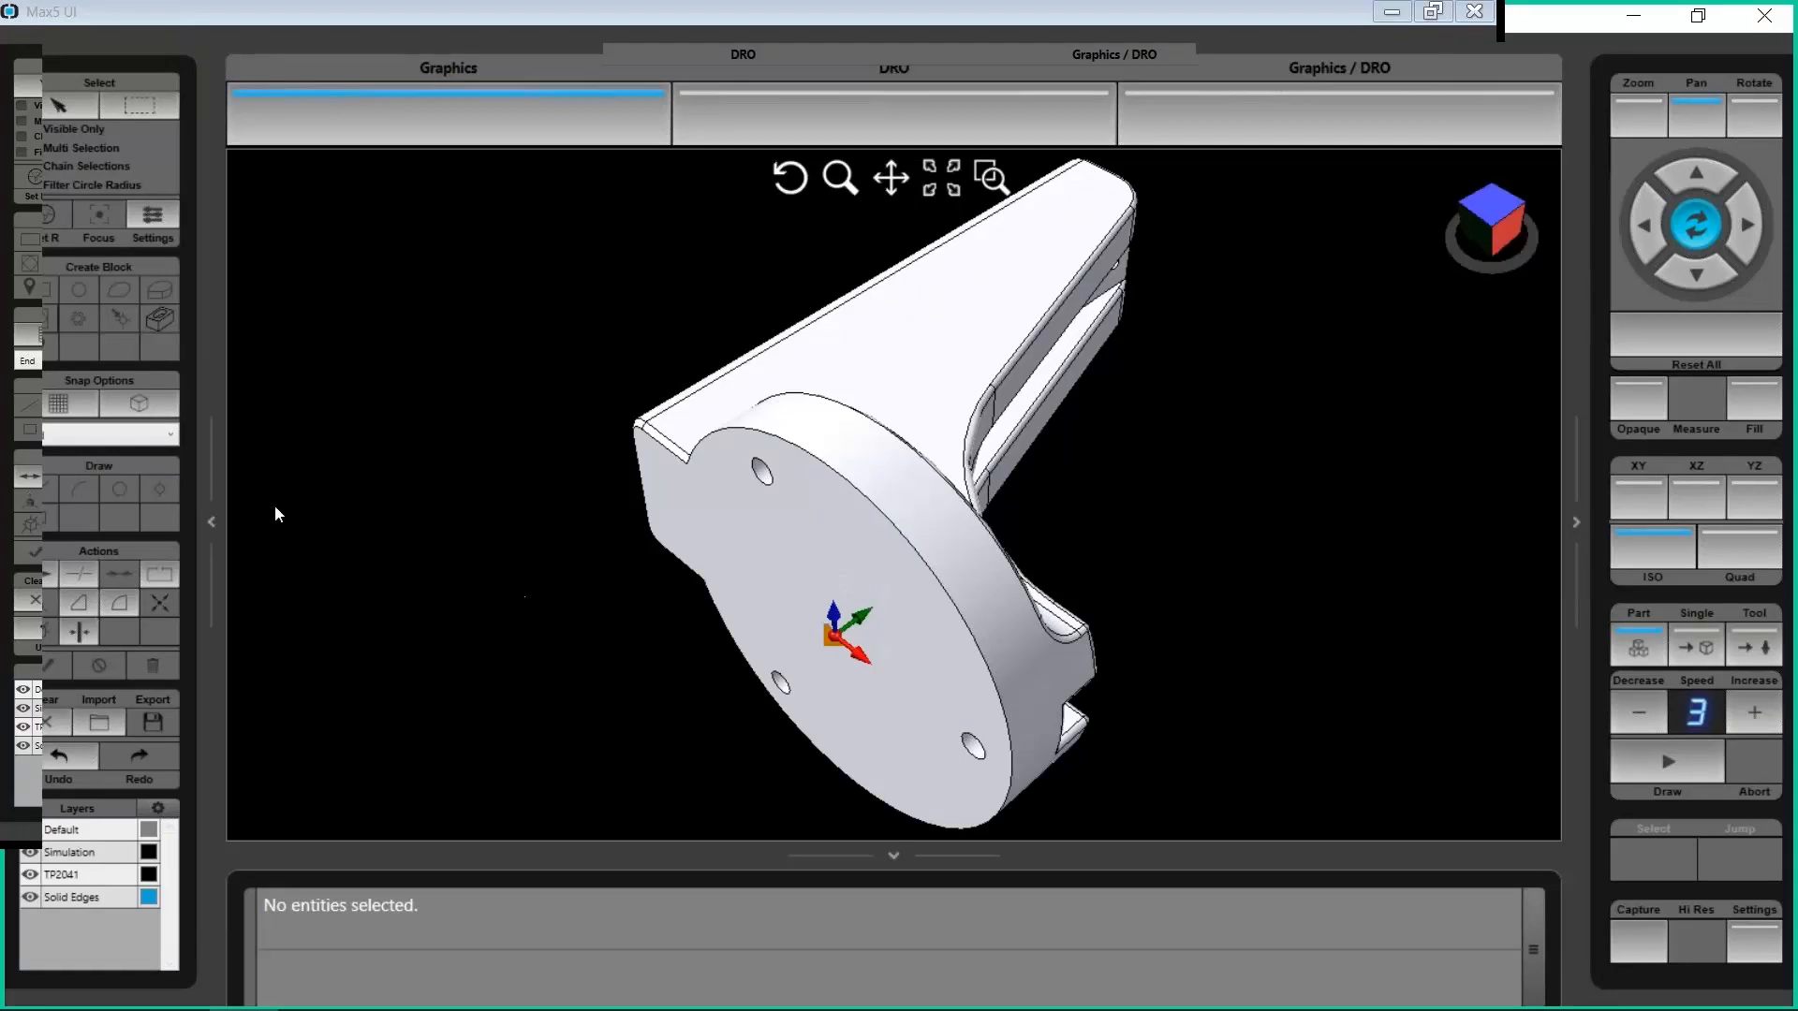
click(53, 107)
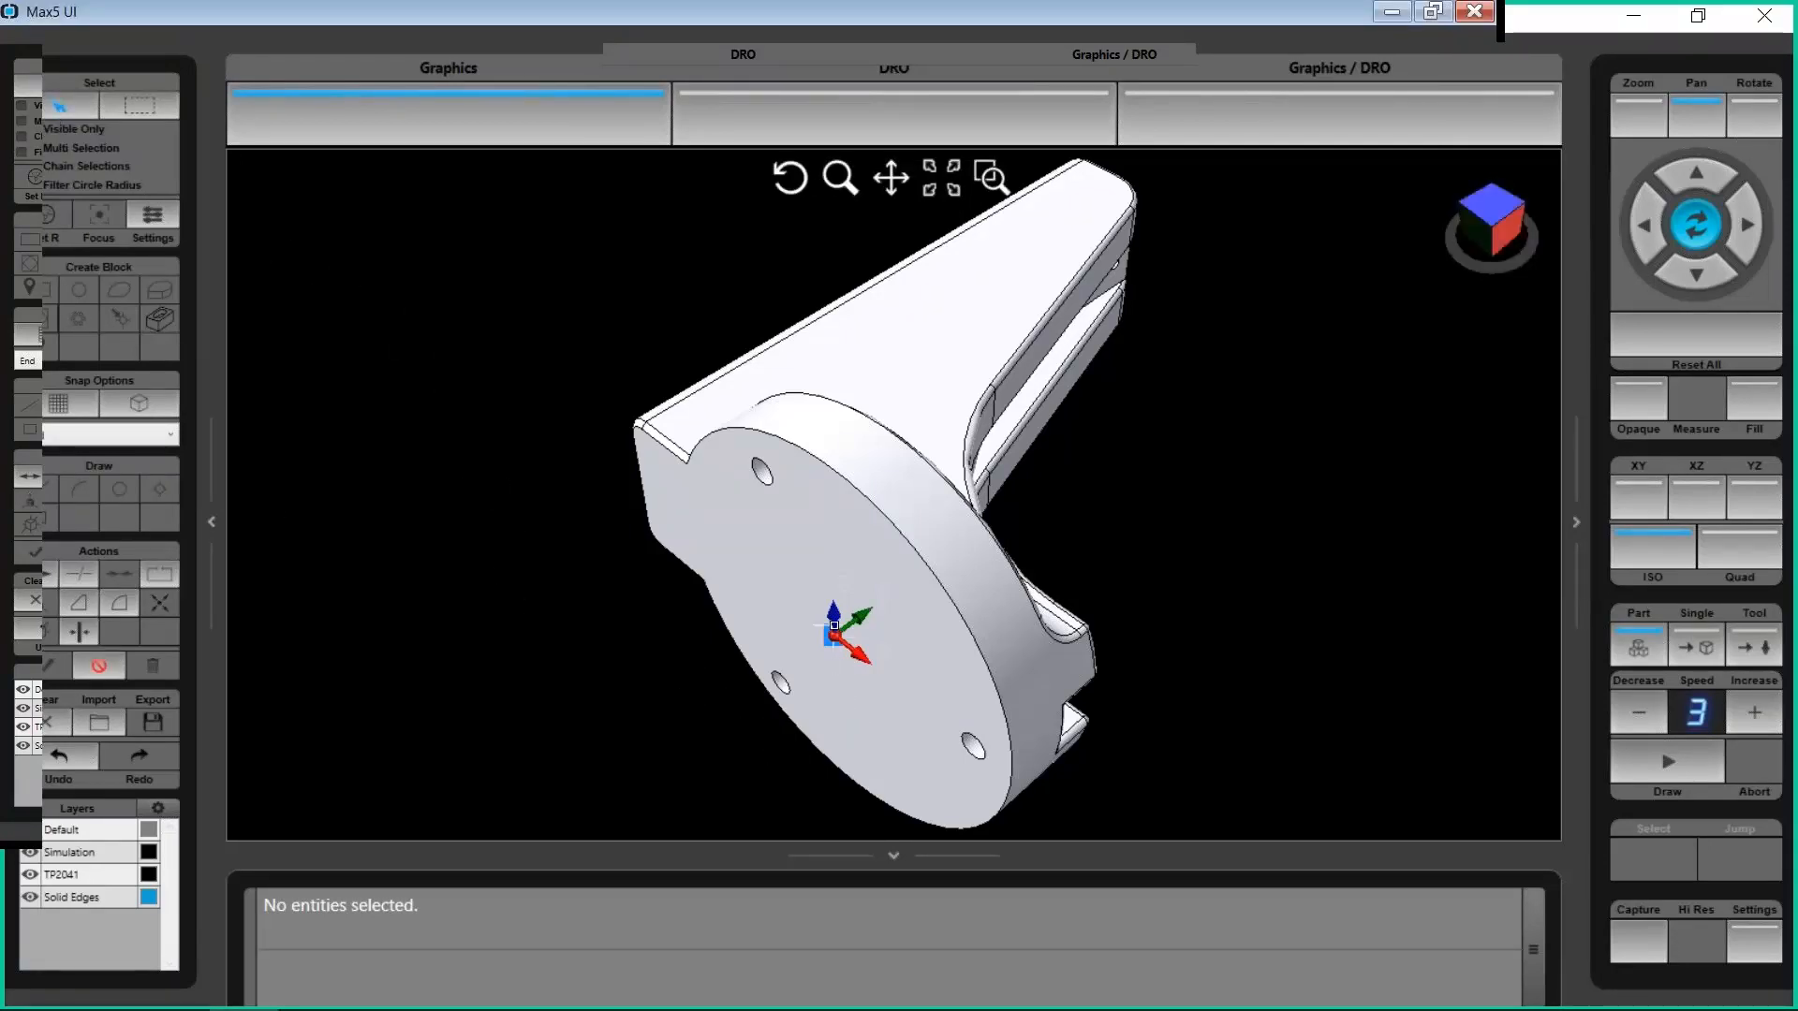
click(833, 637)
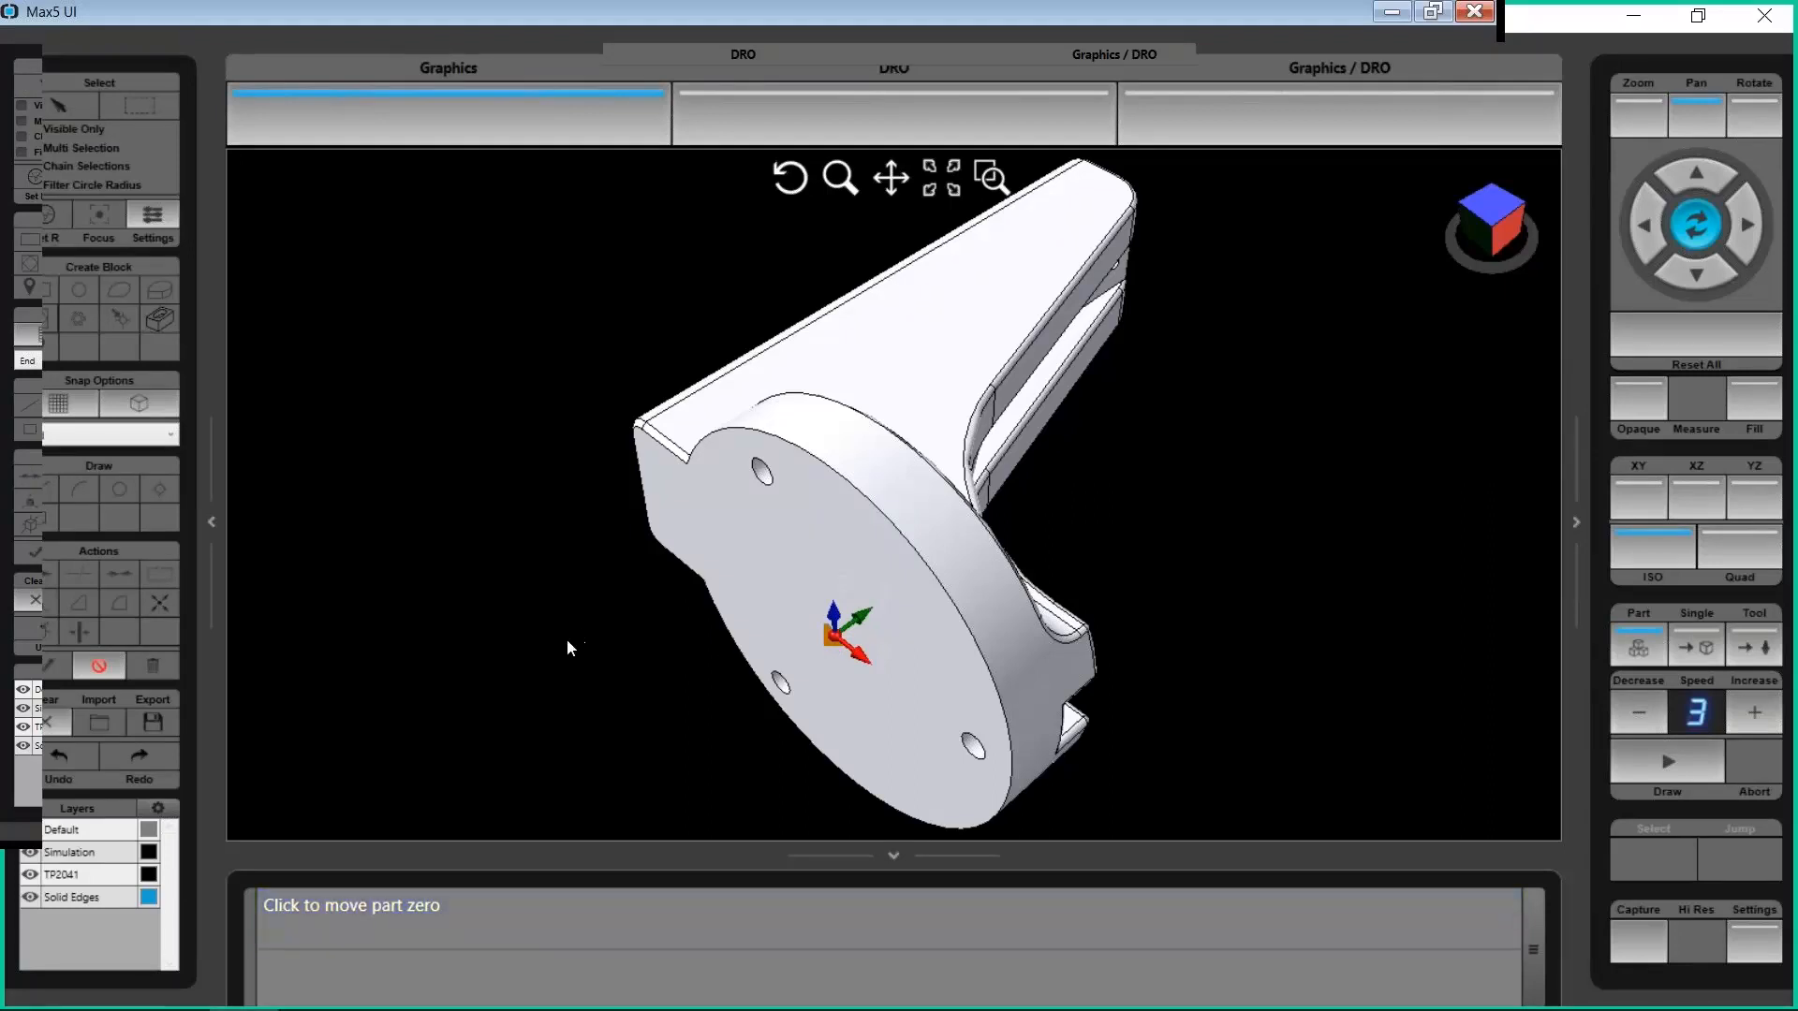
click(140, 397)
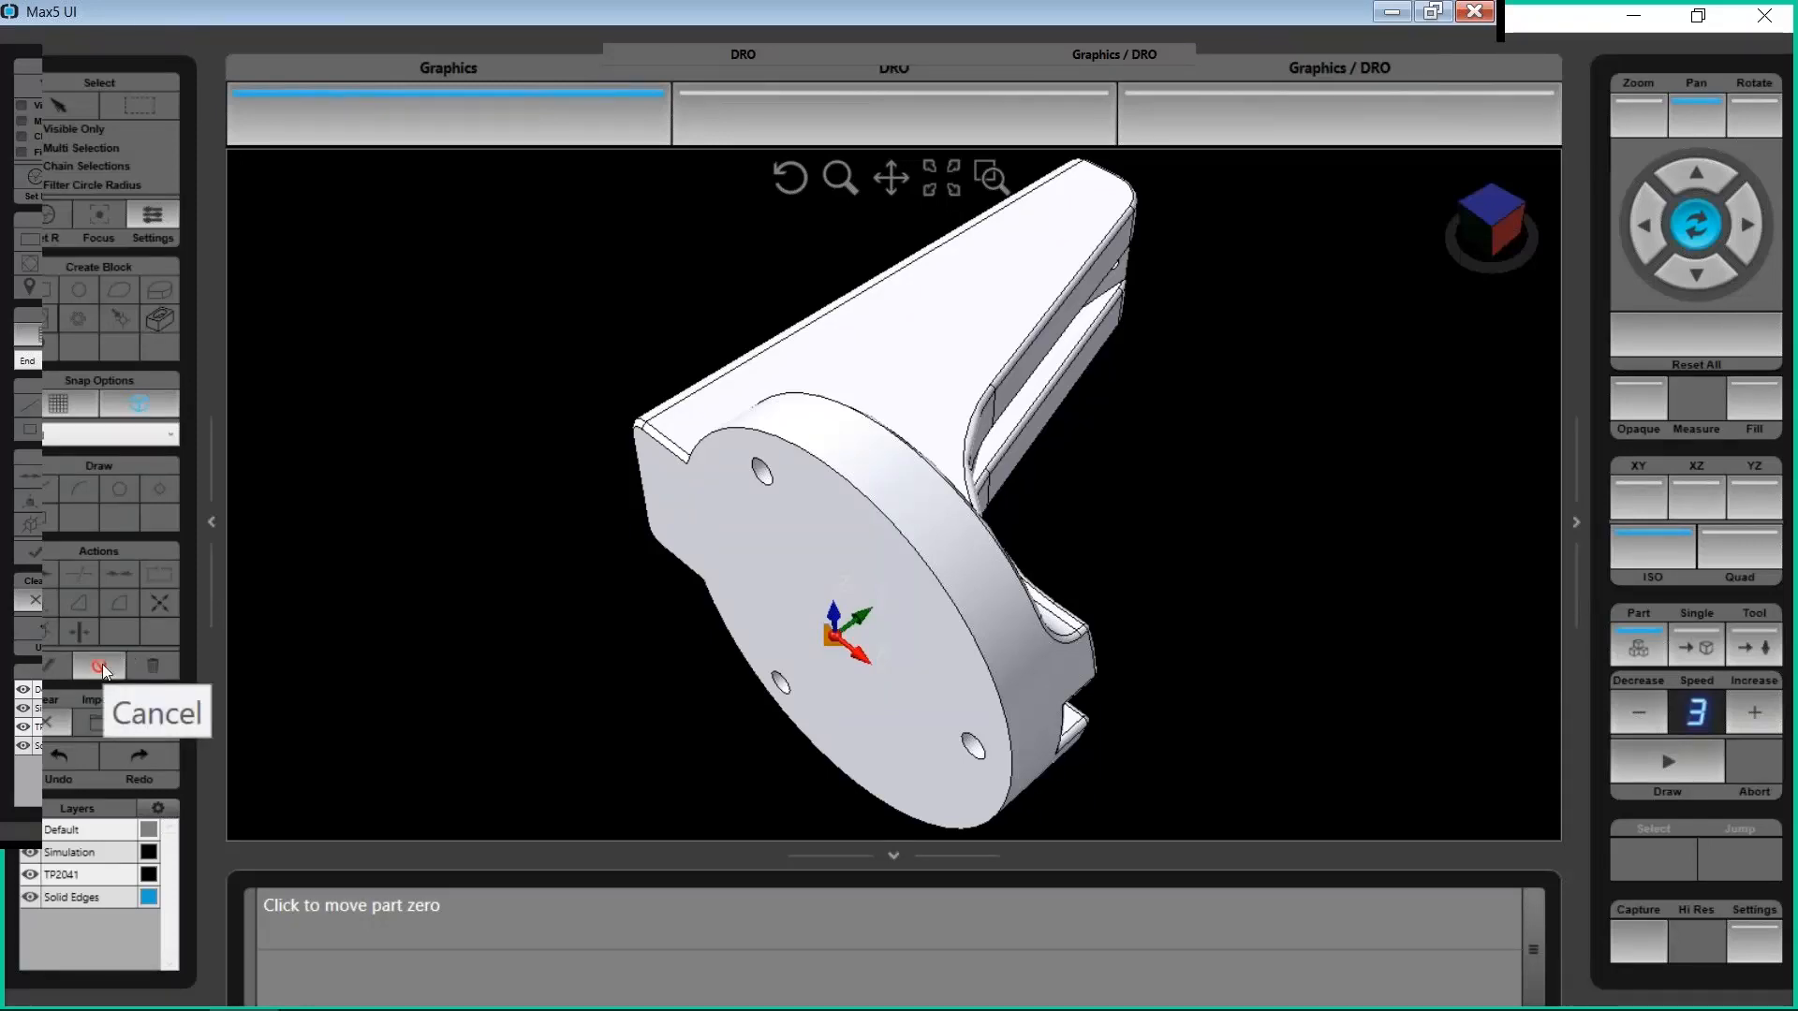
click(103, 665)
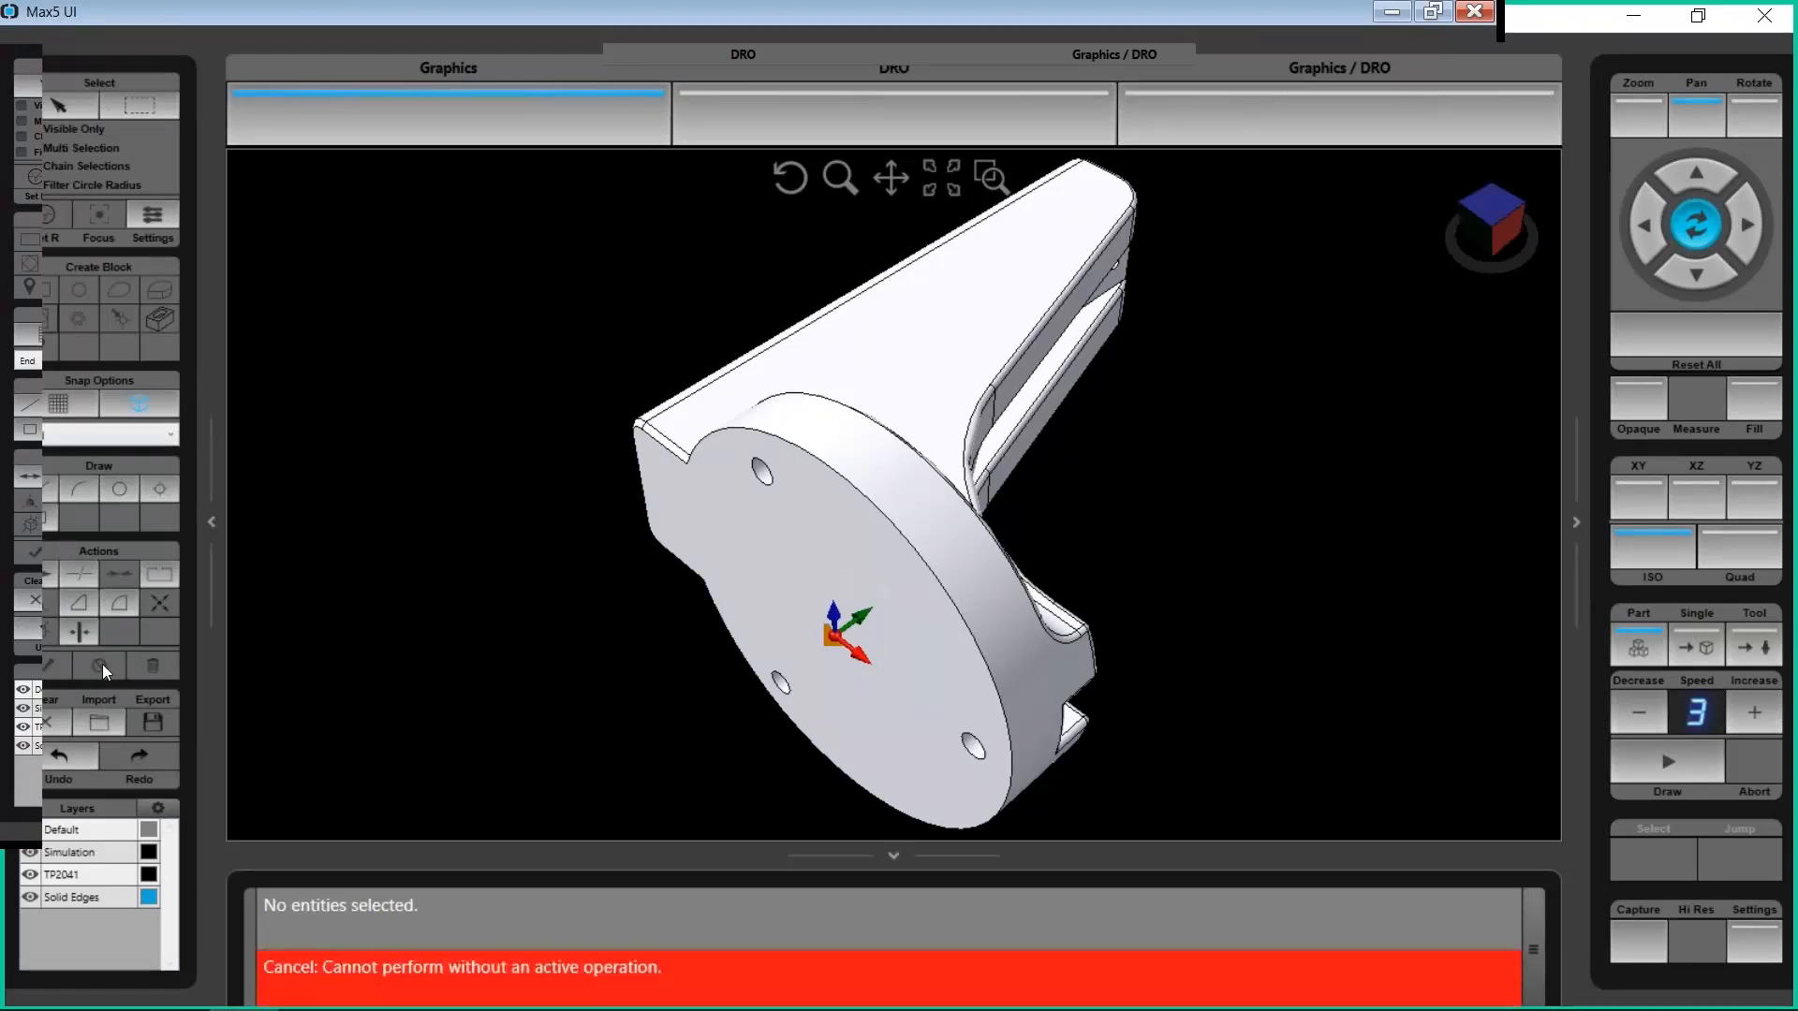
Select the entire imported part and set its transformation center at the center of the circular base, using Center snap
click(36, 598)
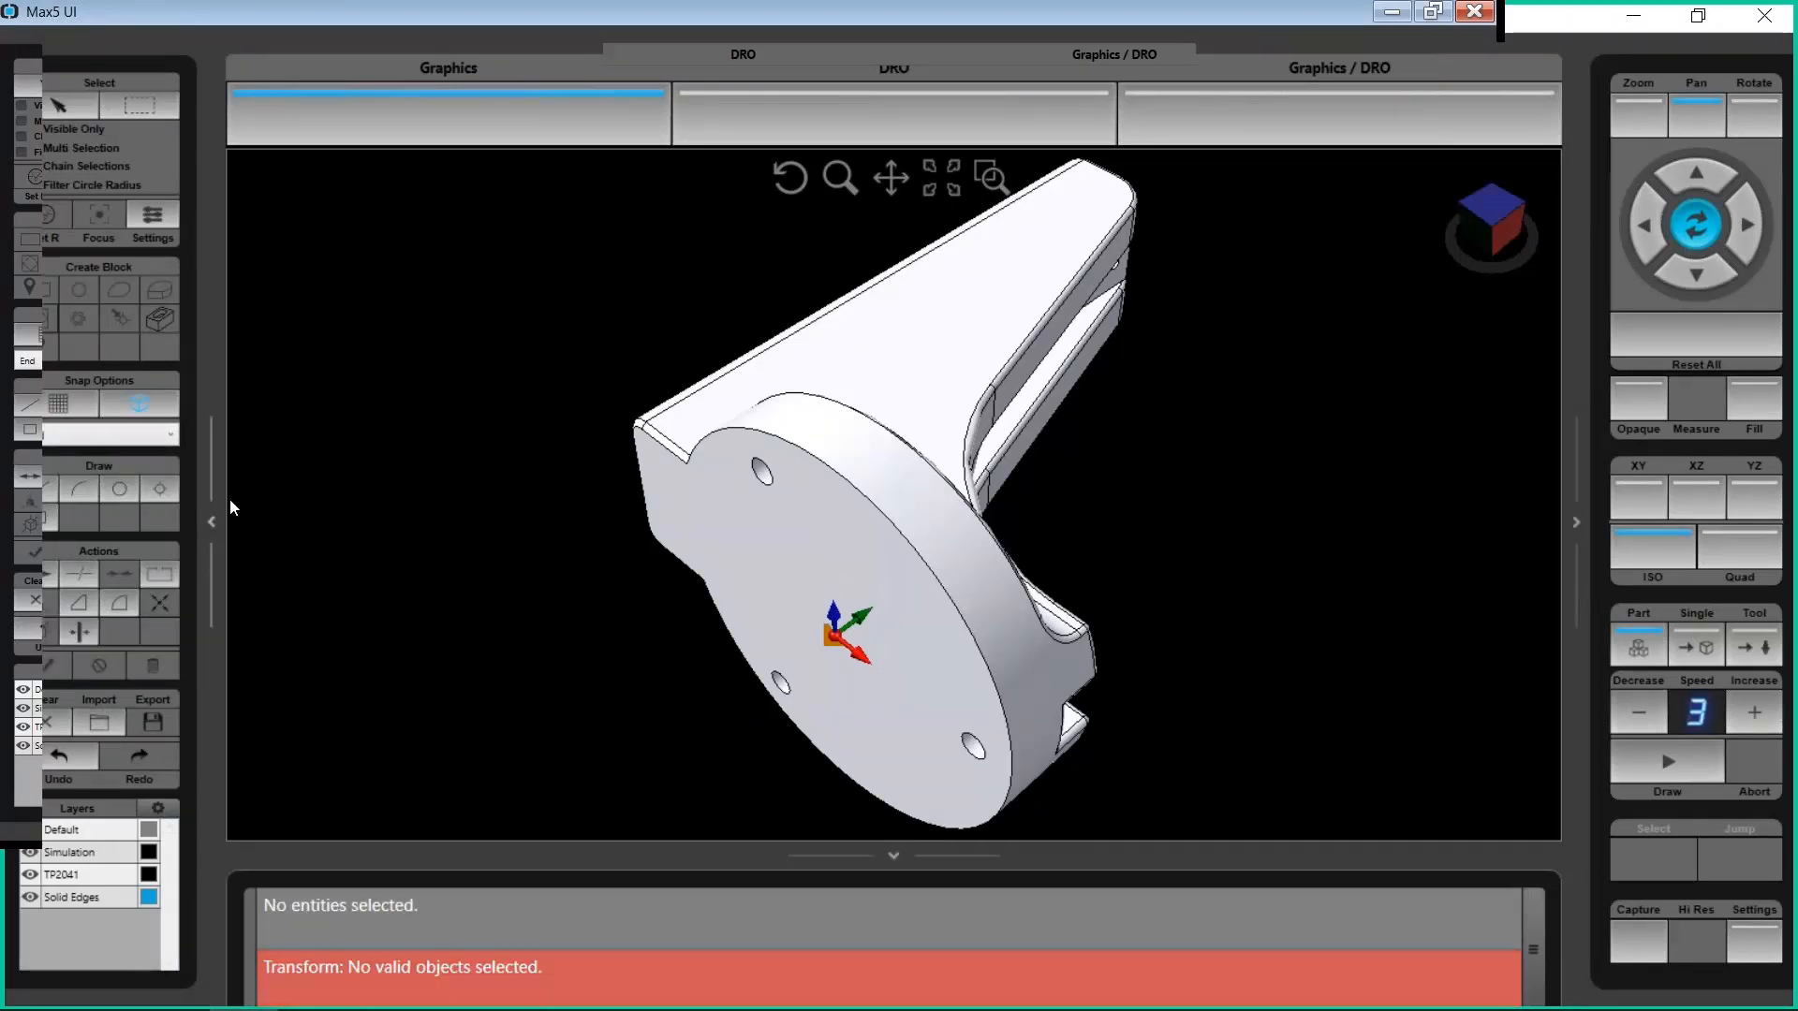
scroll(535, 497, down, 3)
click(139, 105)
drag(559, 237, 1215, 772)
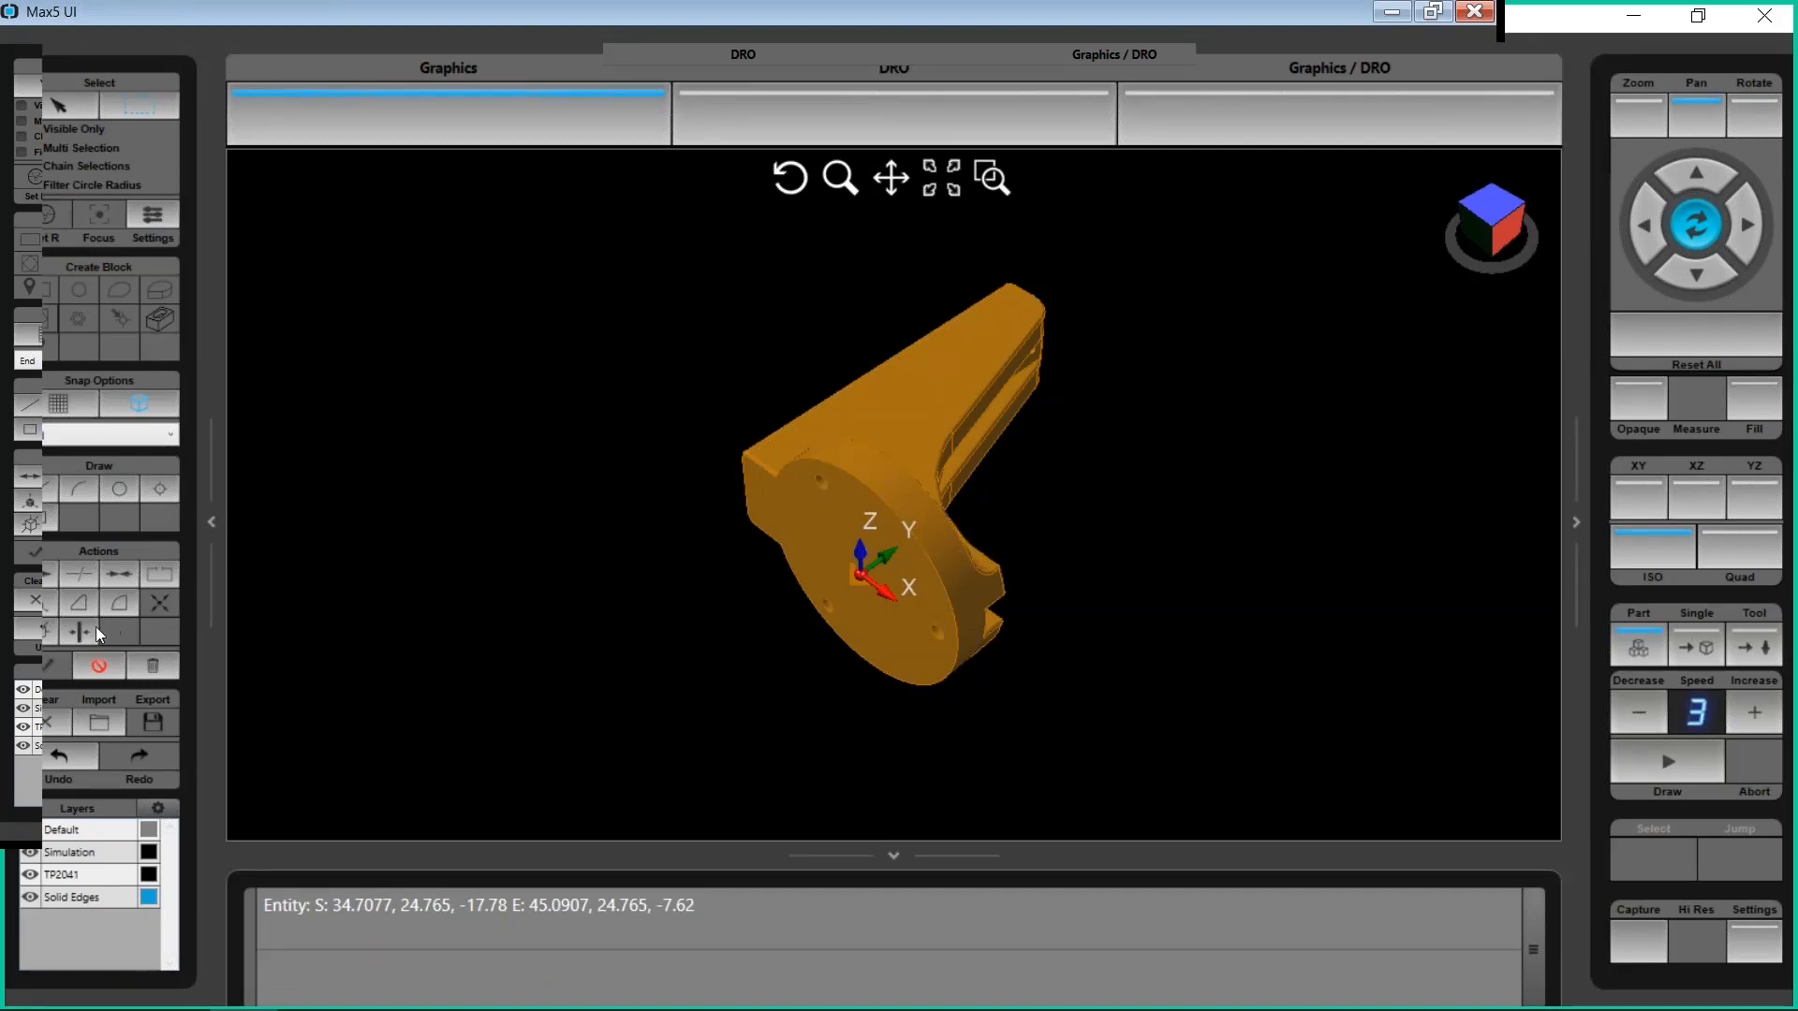
click(39, 597)
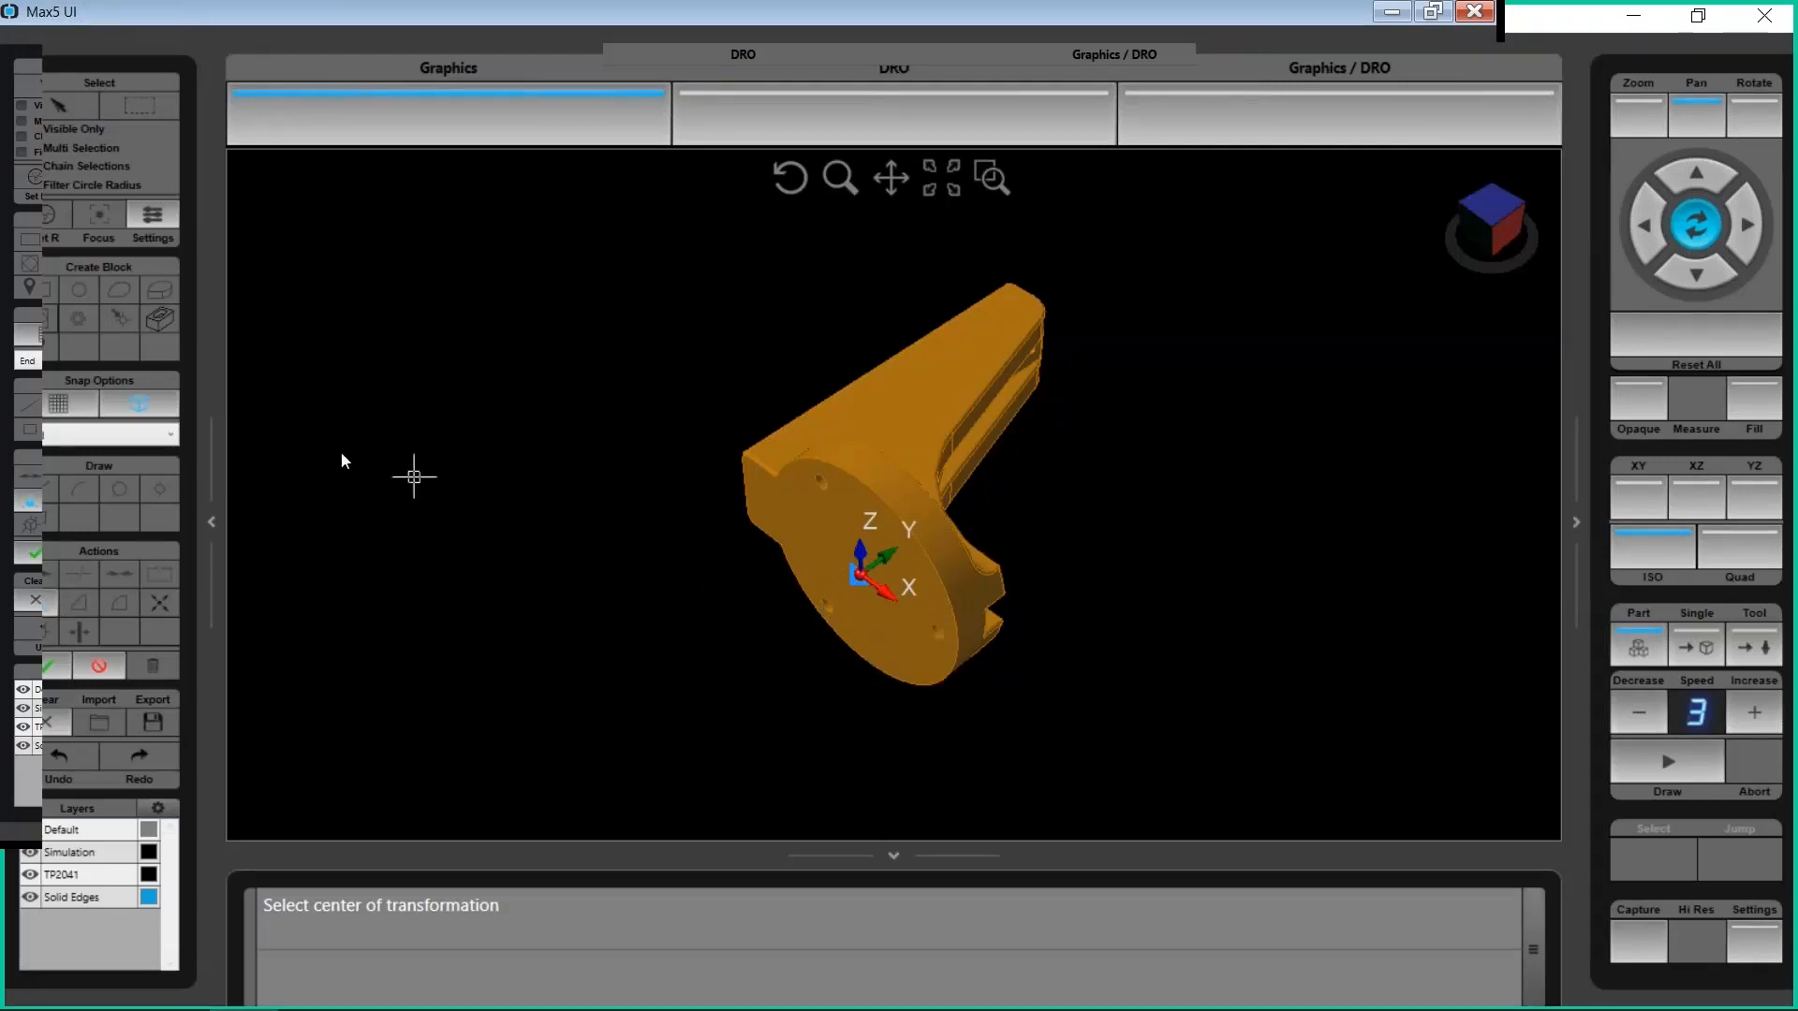
click(107, 436)
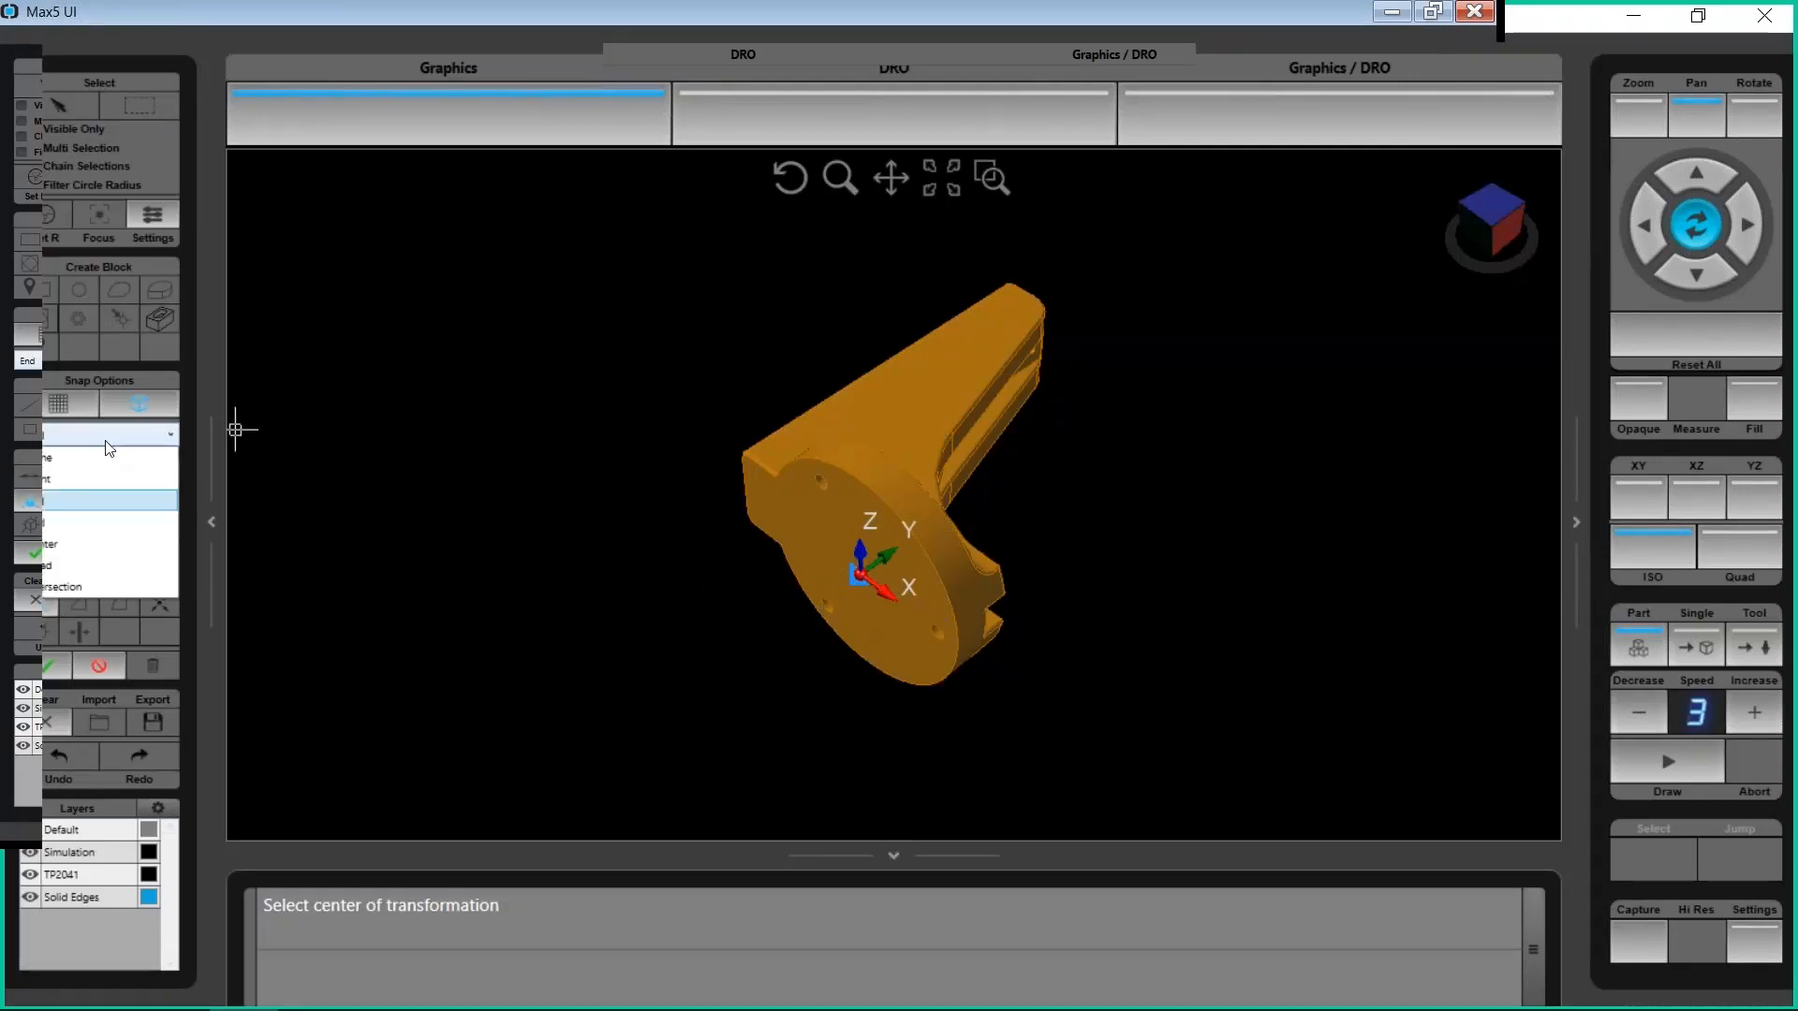
click(65, 545)
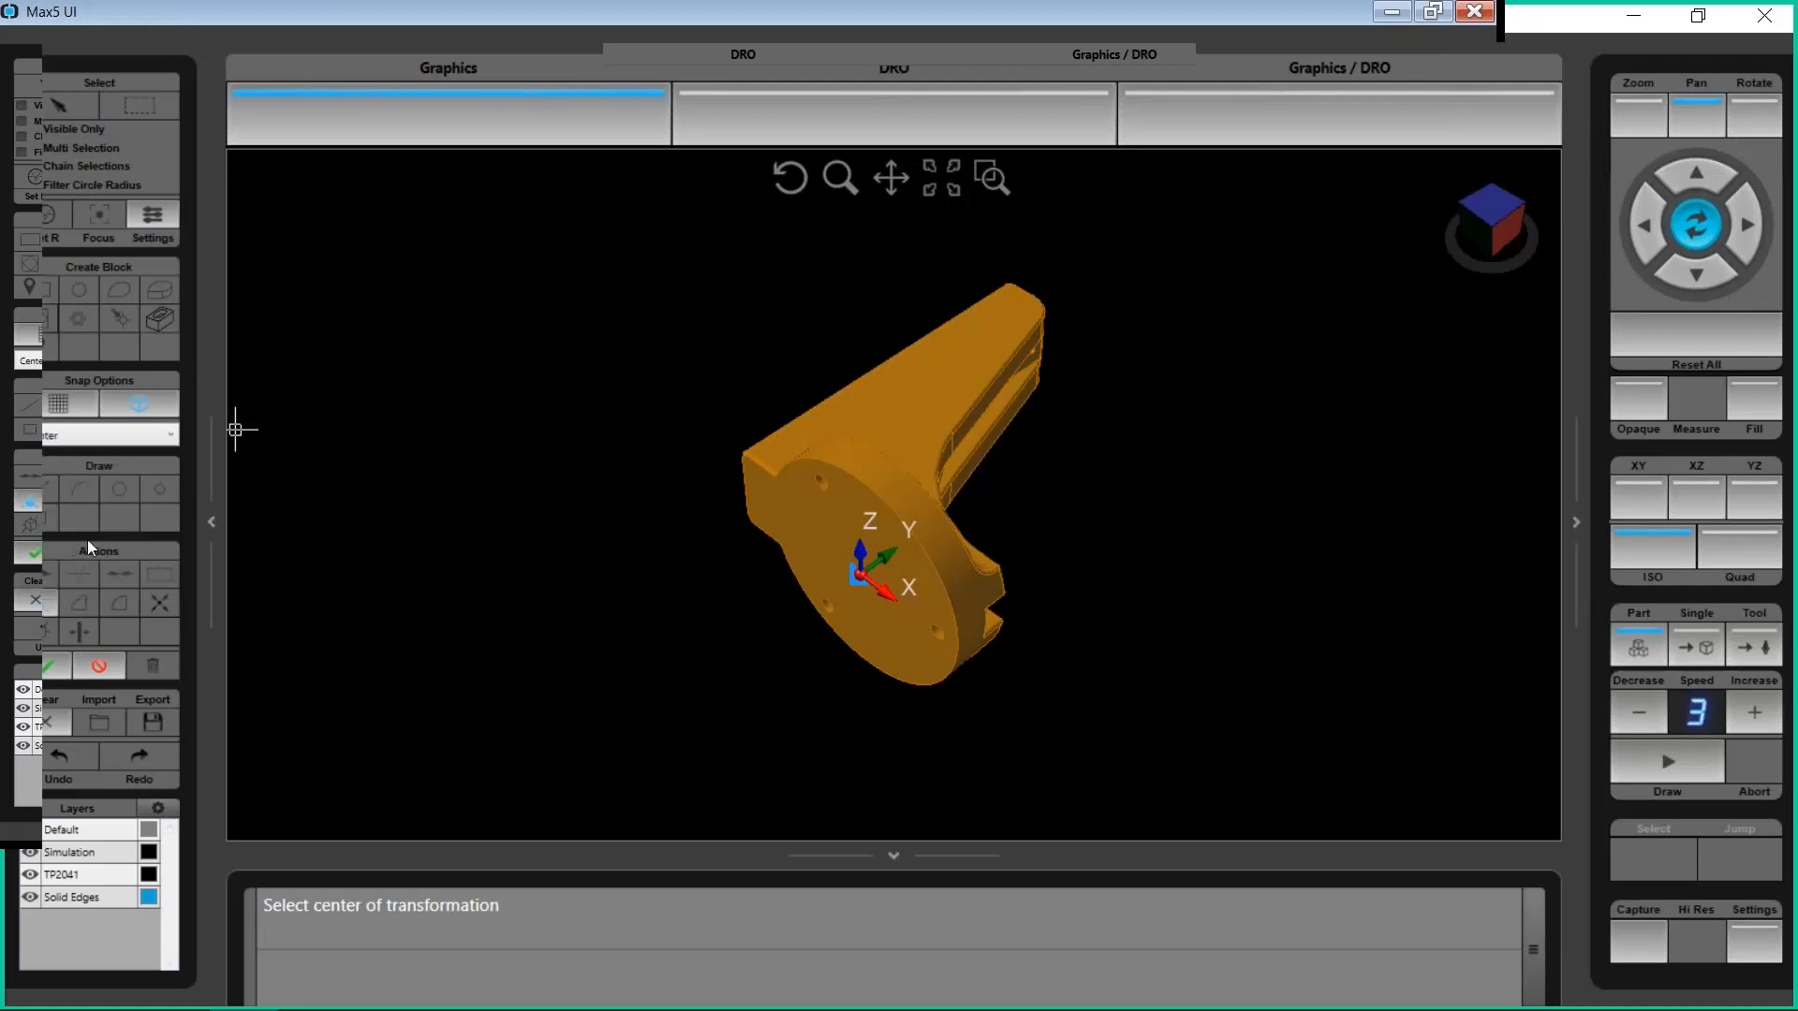
click(915, 686)
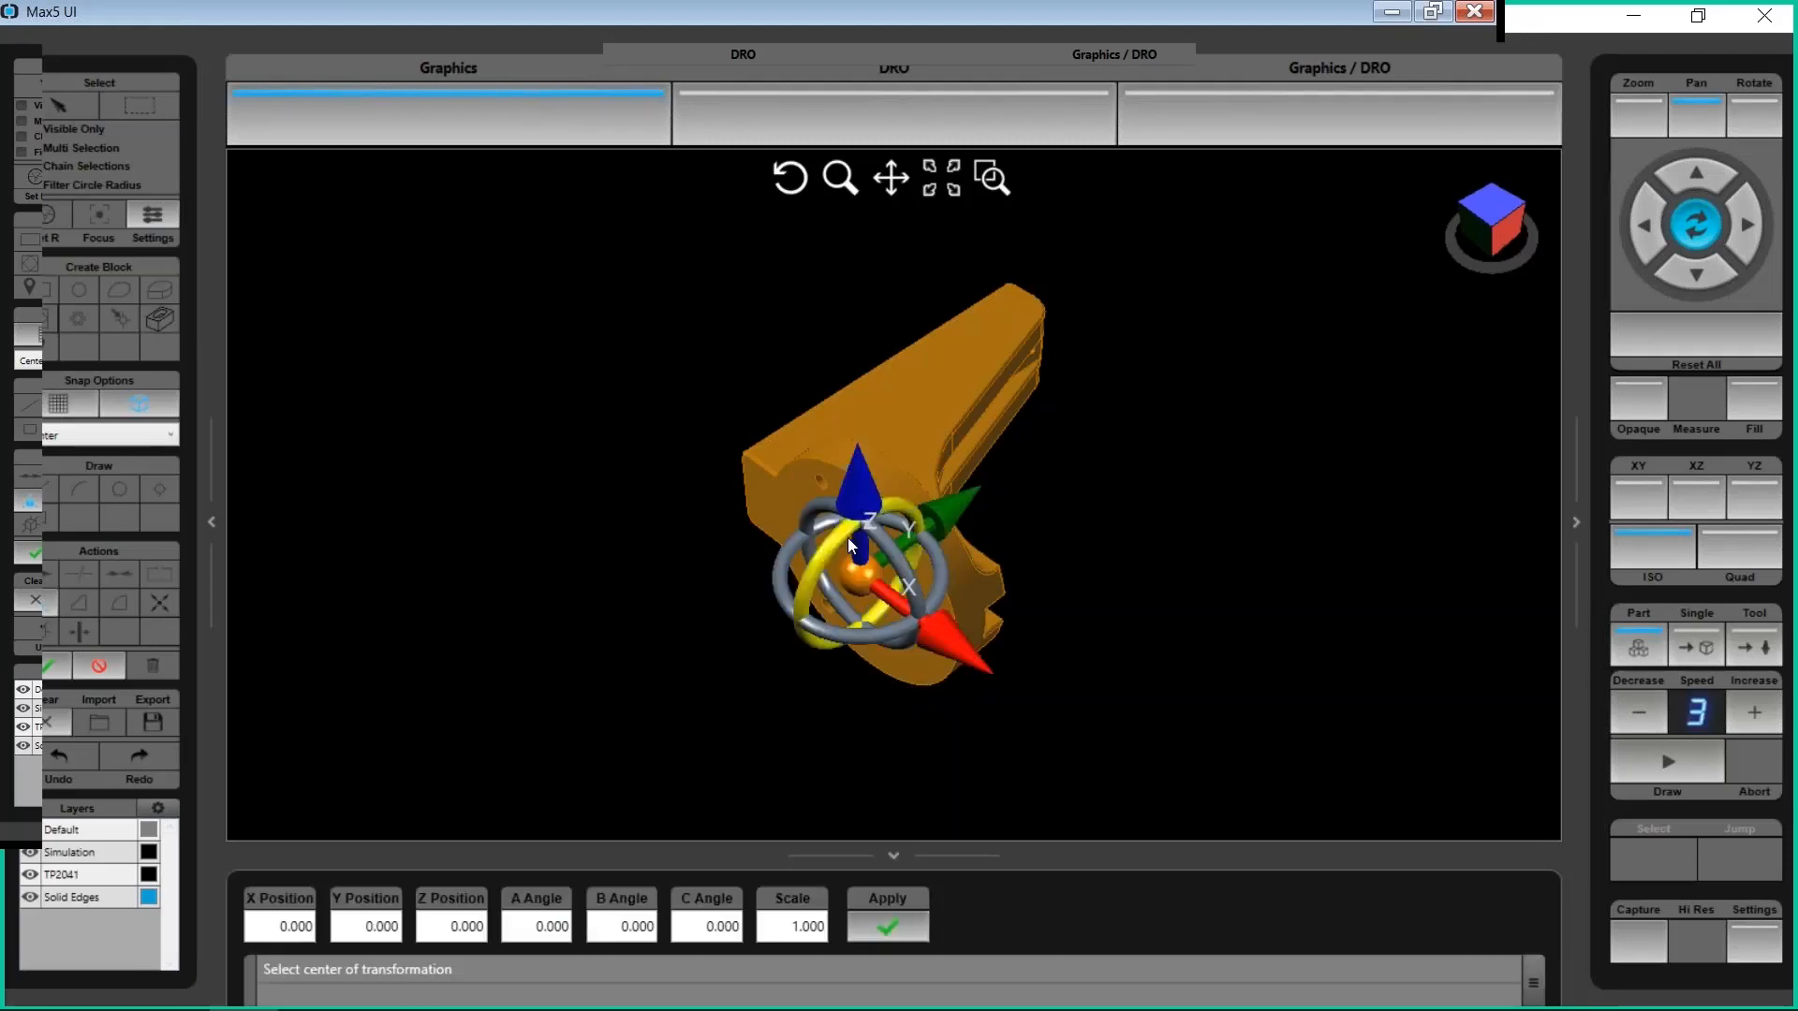
Rotate the part 90° about X so it stands upright on its round base, apply the transformation, and check it in XY and isometric views
drag(829, 540, 786, 648)
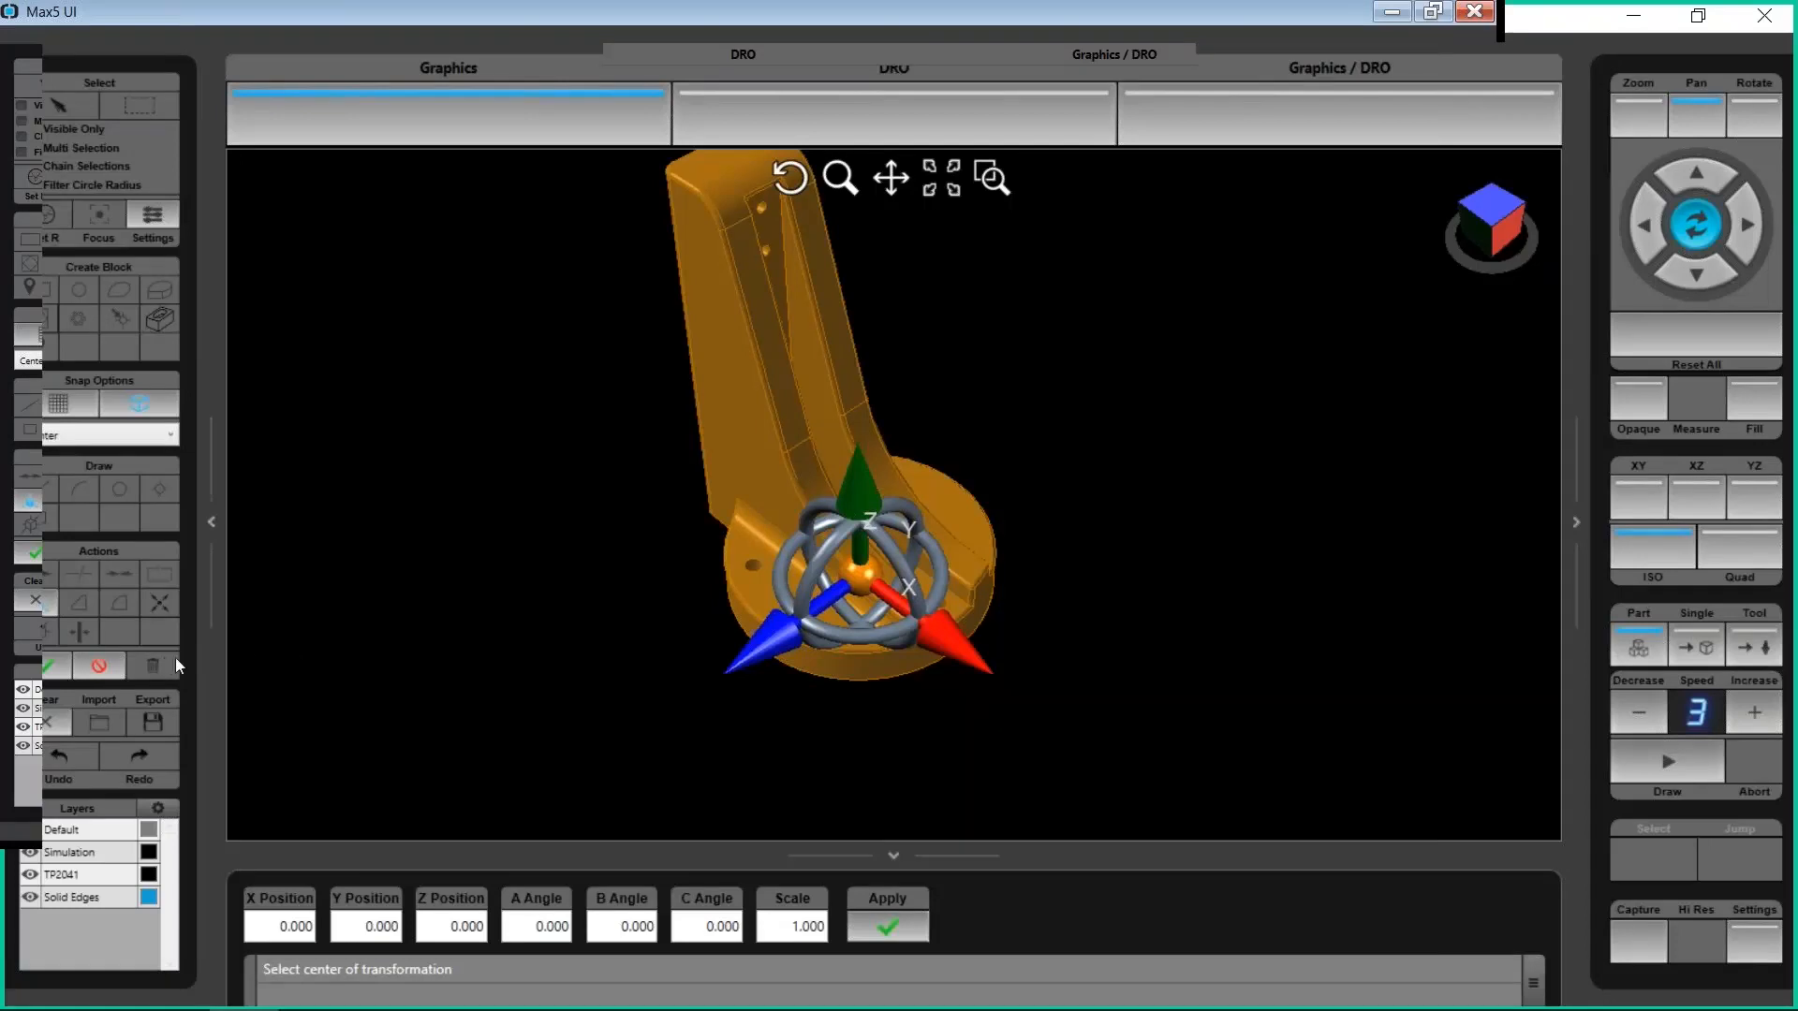
click(48, 664)
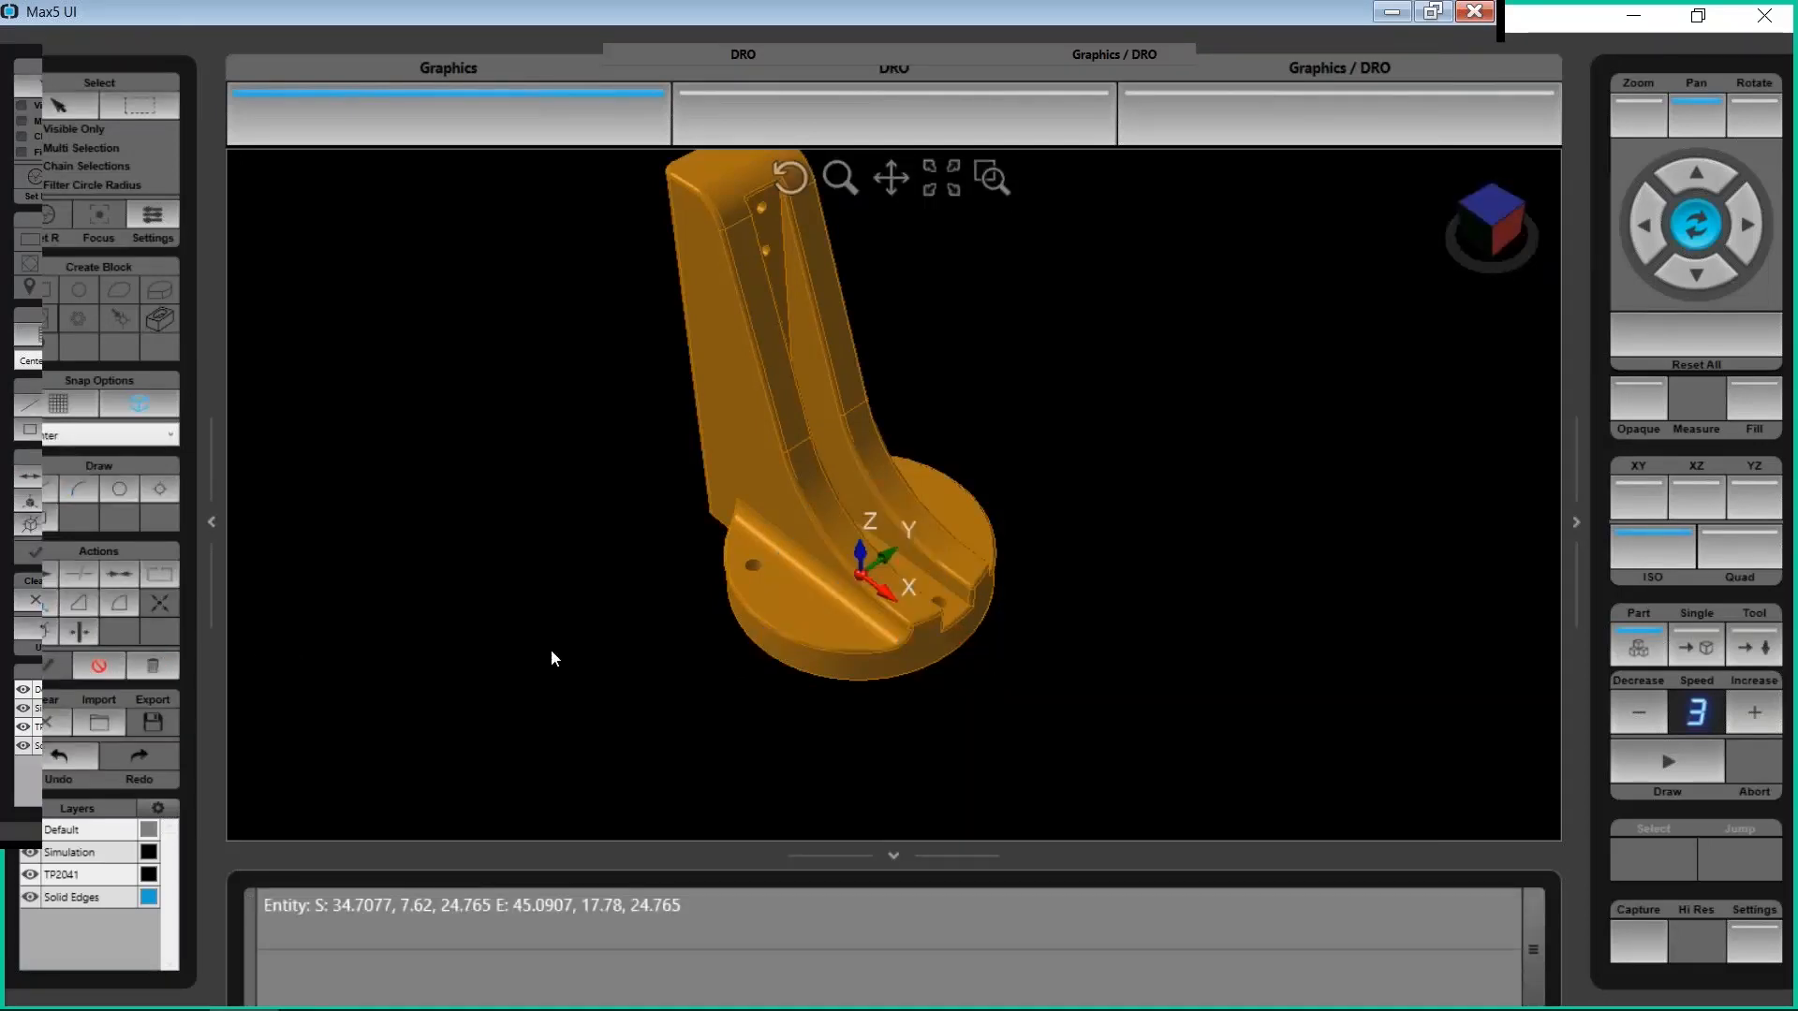
click(1634, 499)
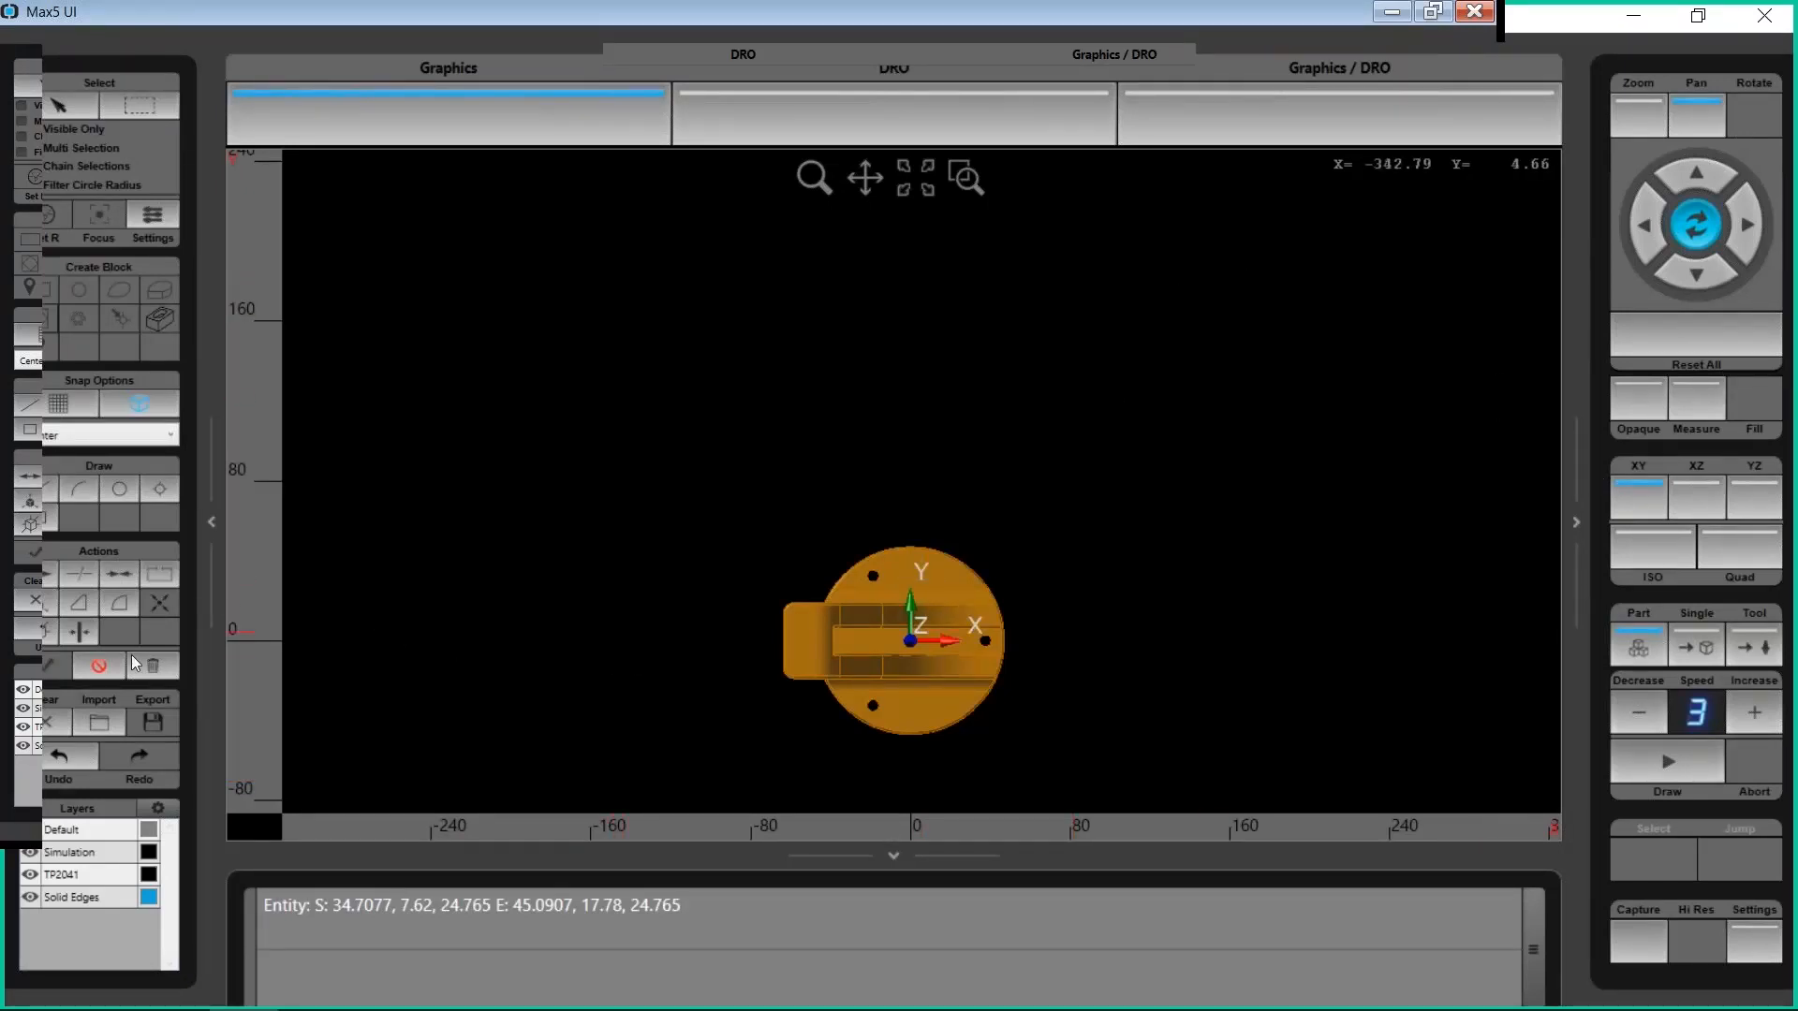
click(103, 665)
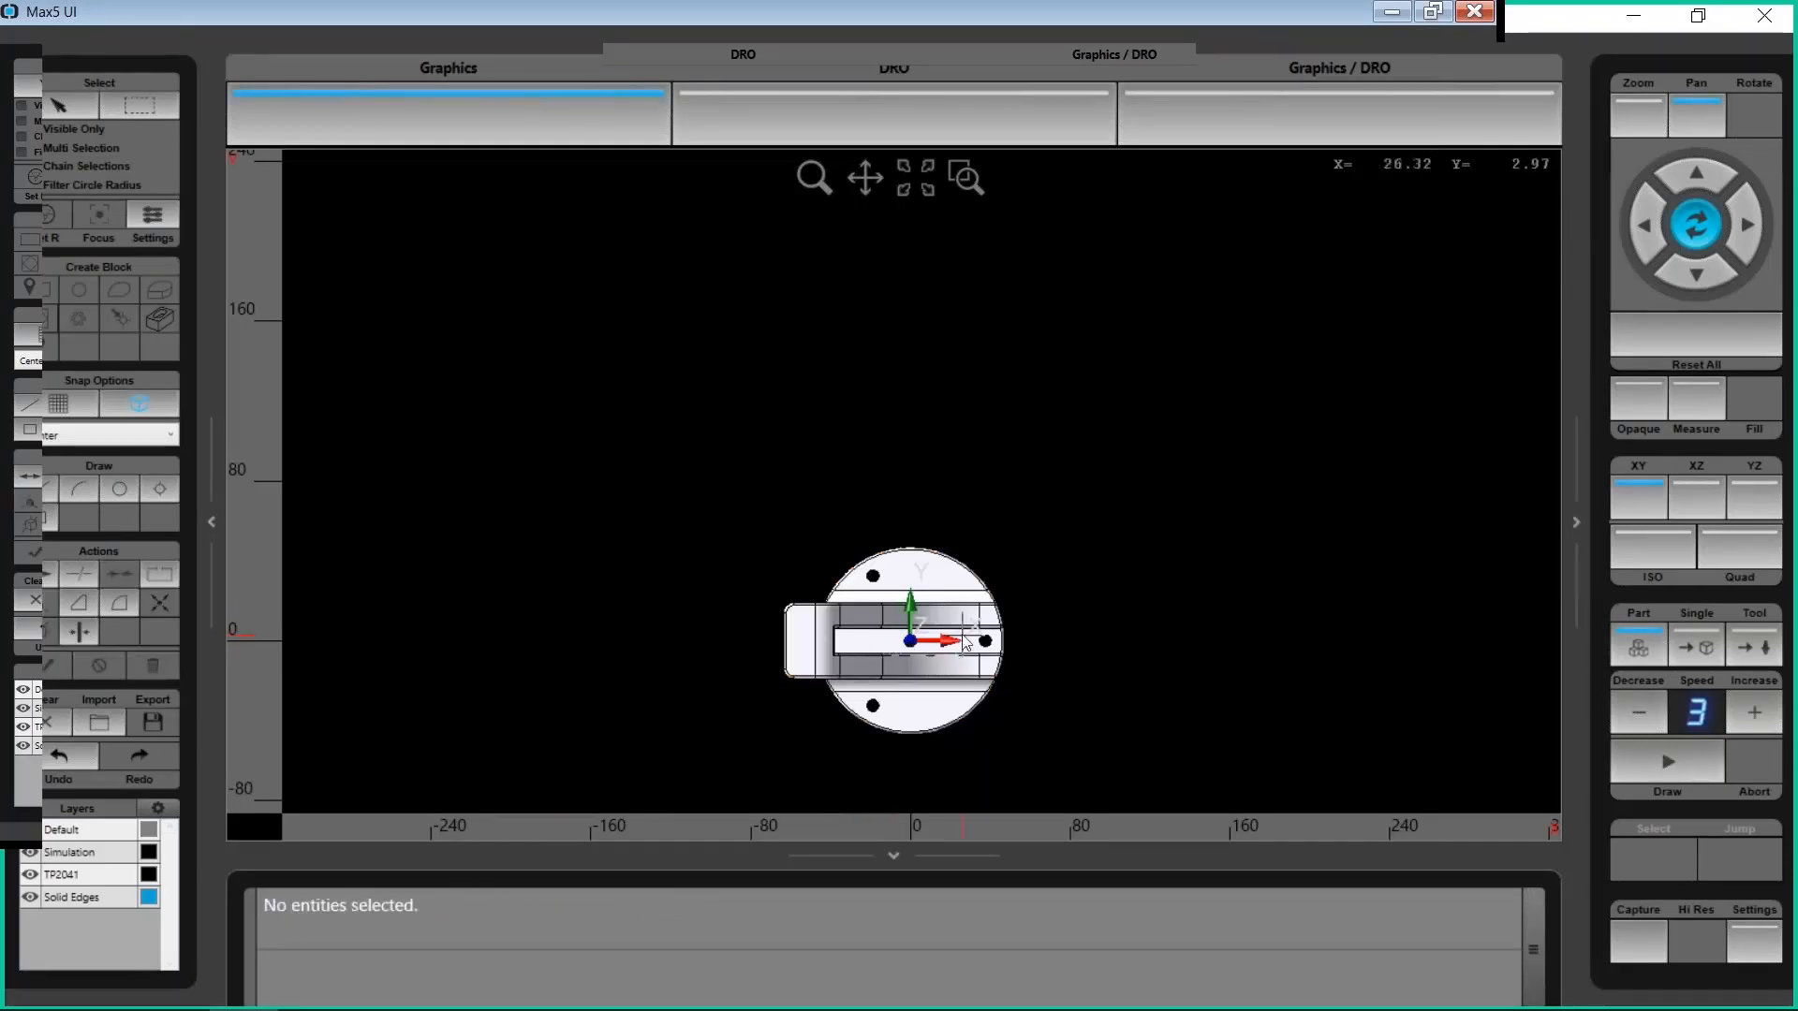
click(1632, 545)
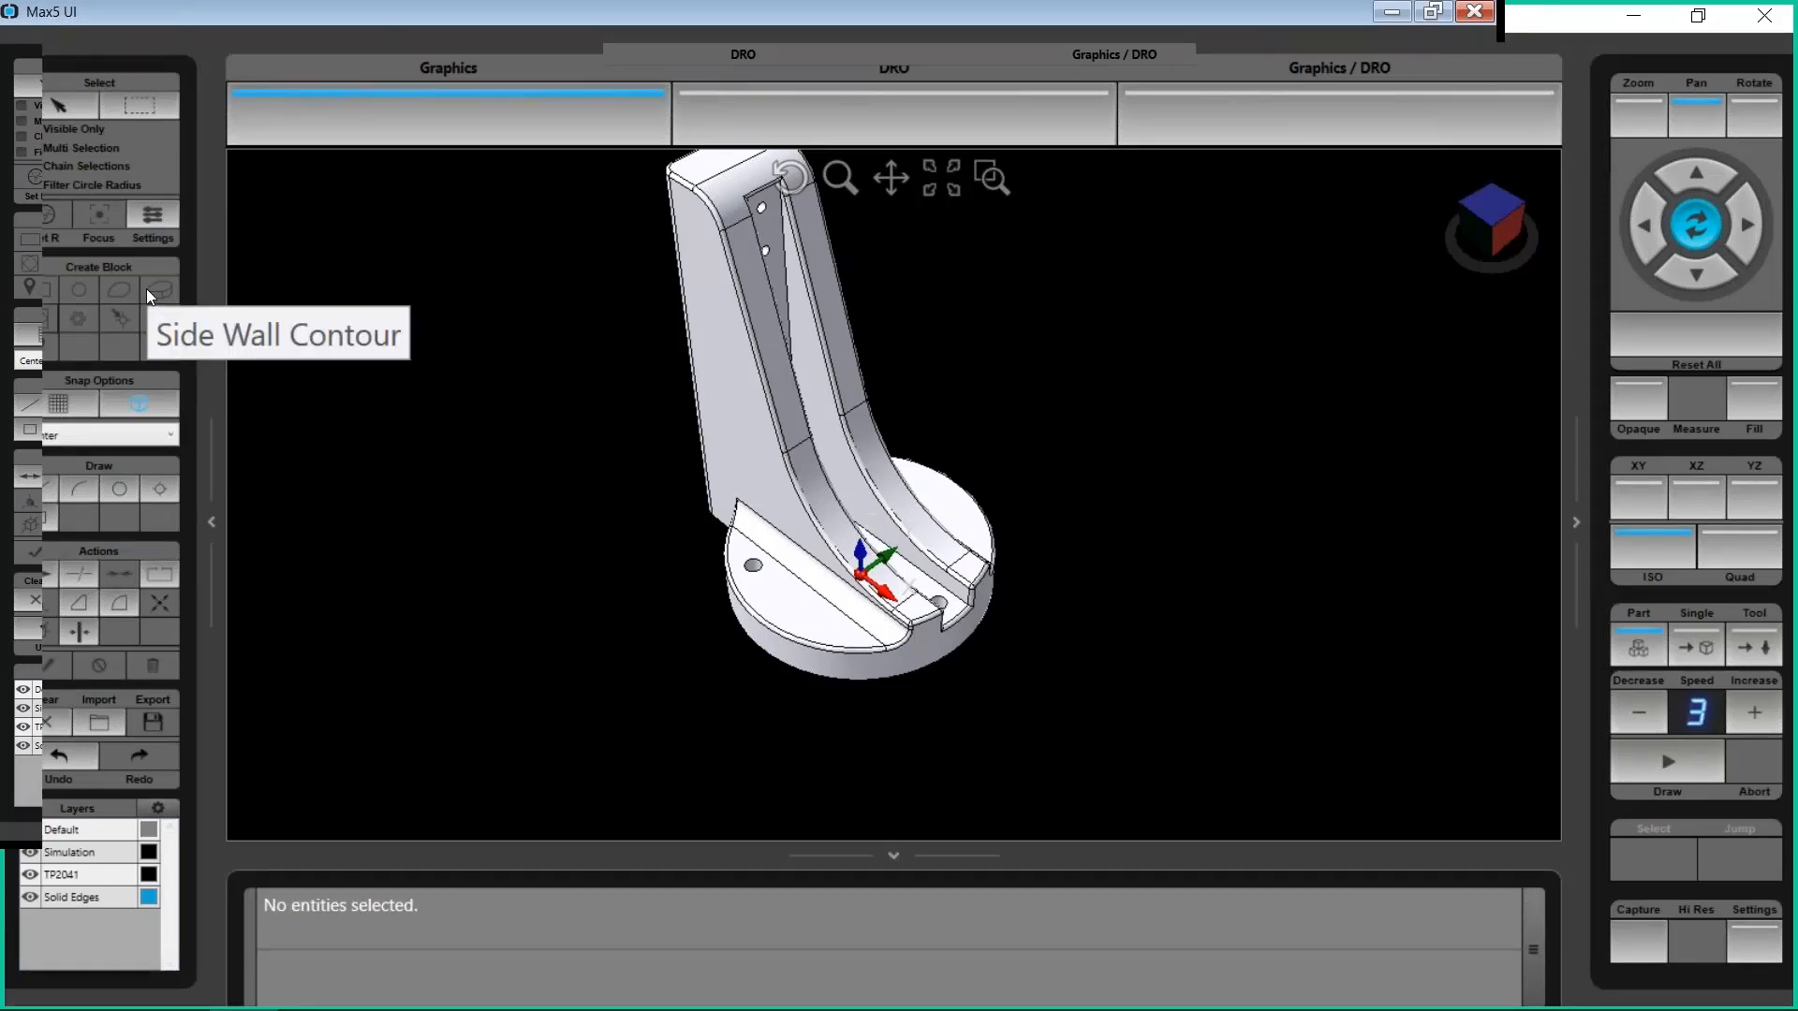
With snapping off, select the straight, curved and lower flat faces that form one continuous strip along the near side of the slot
click(56, 100)
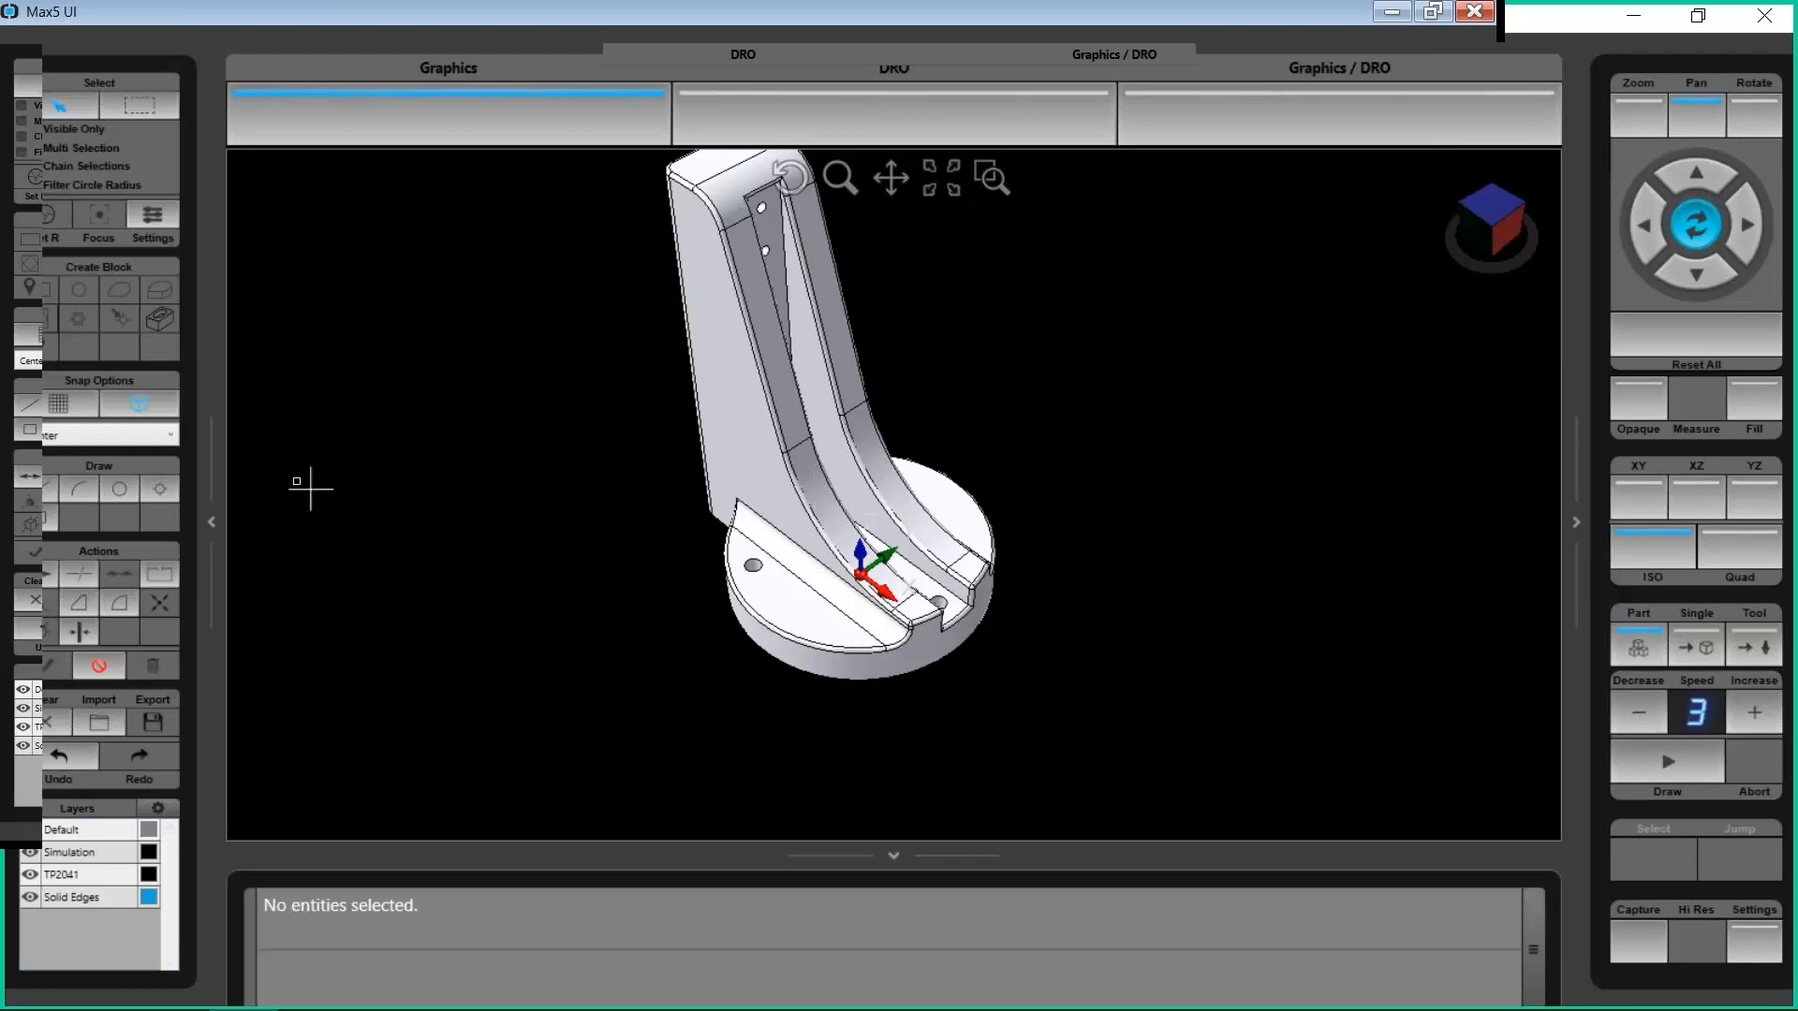
click(132, 403)
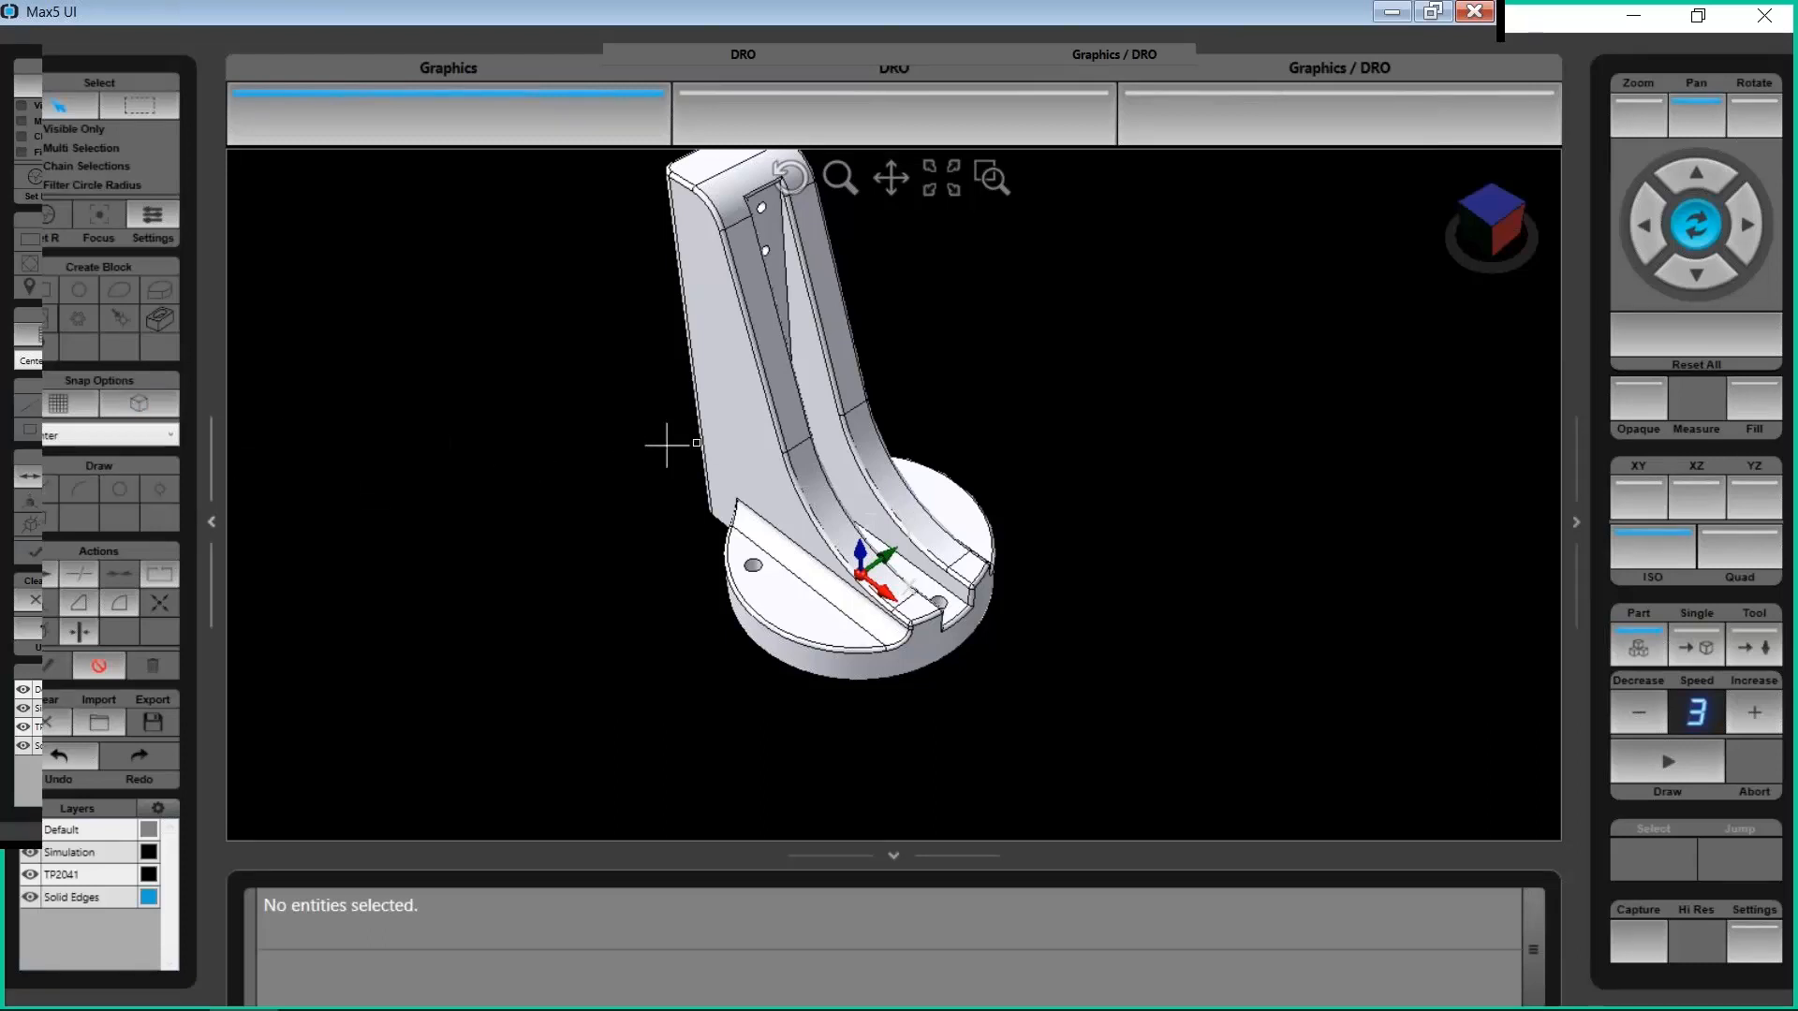
scroll(815, 492, up, 2)
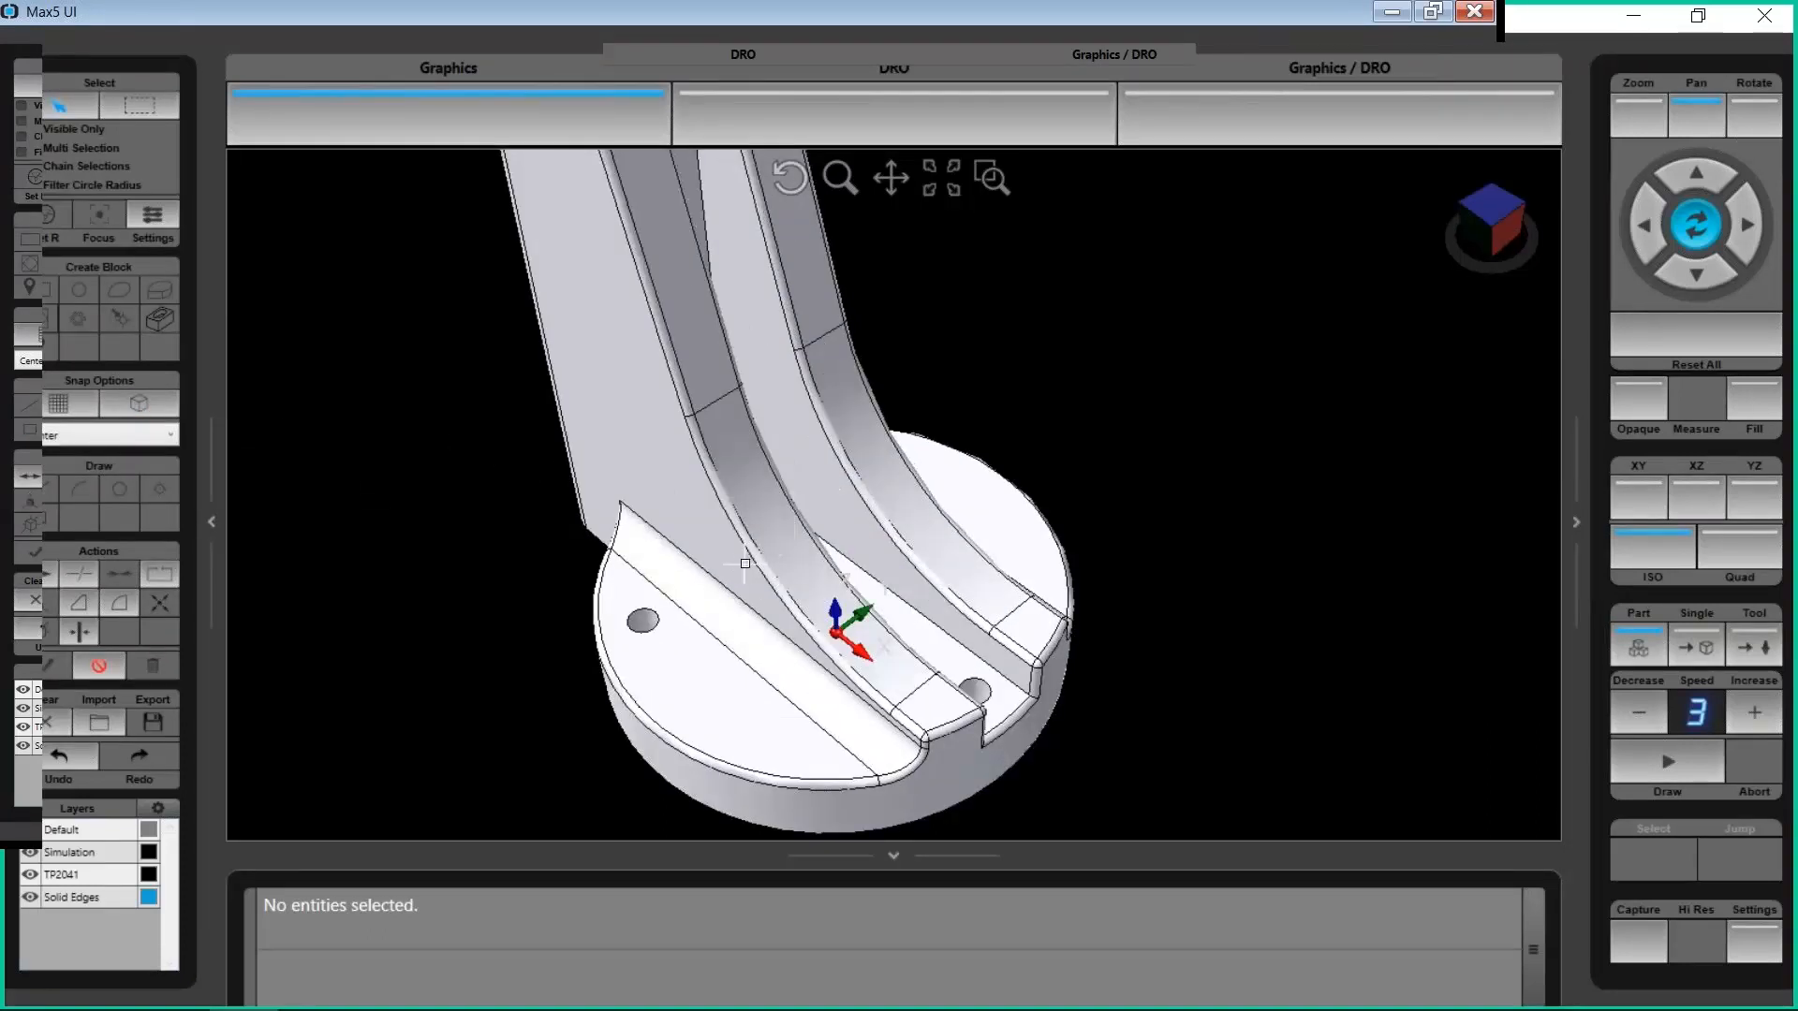
click(782, 548)
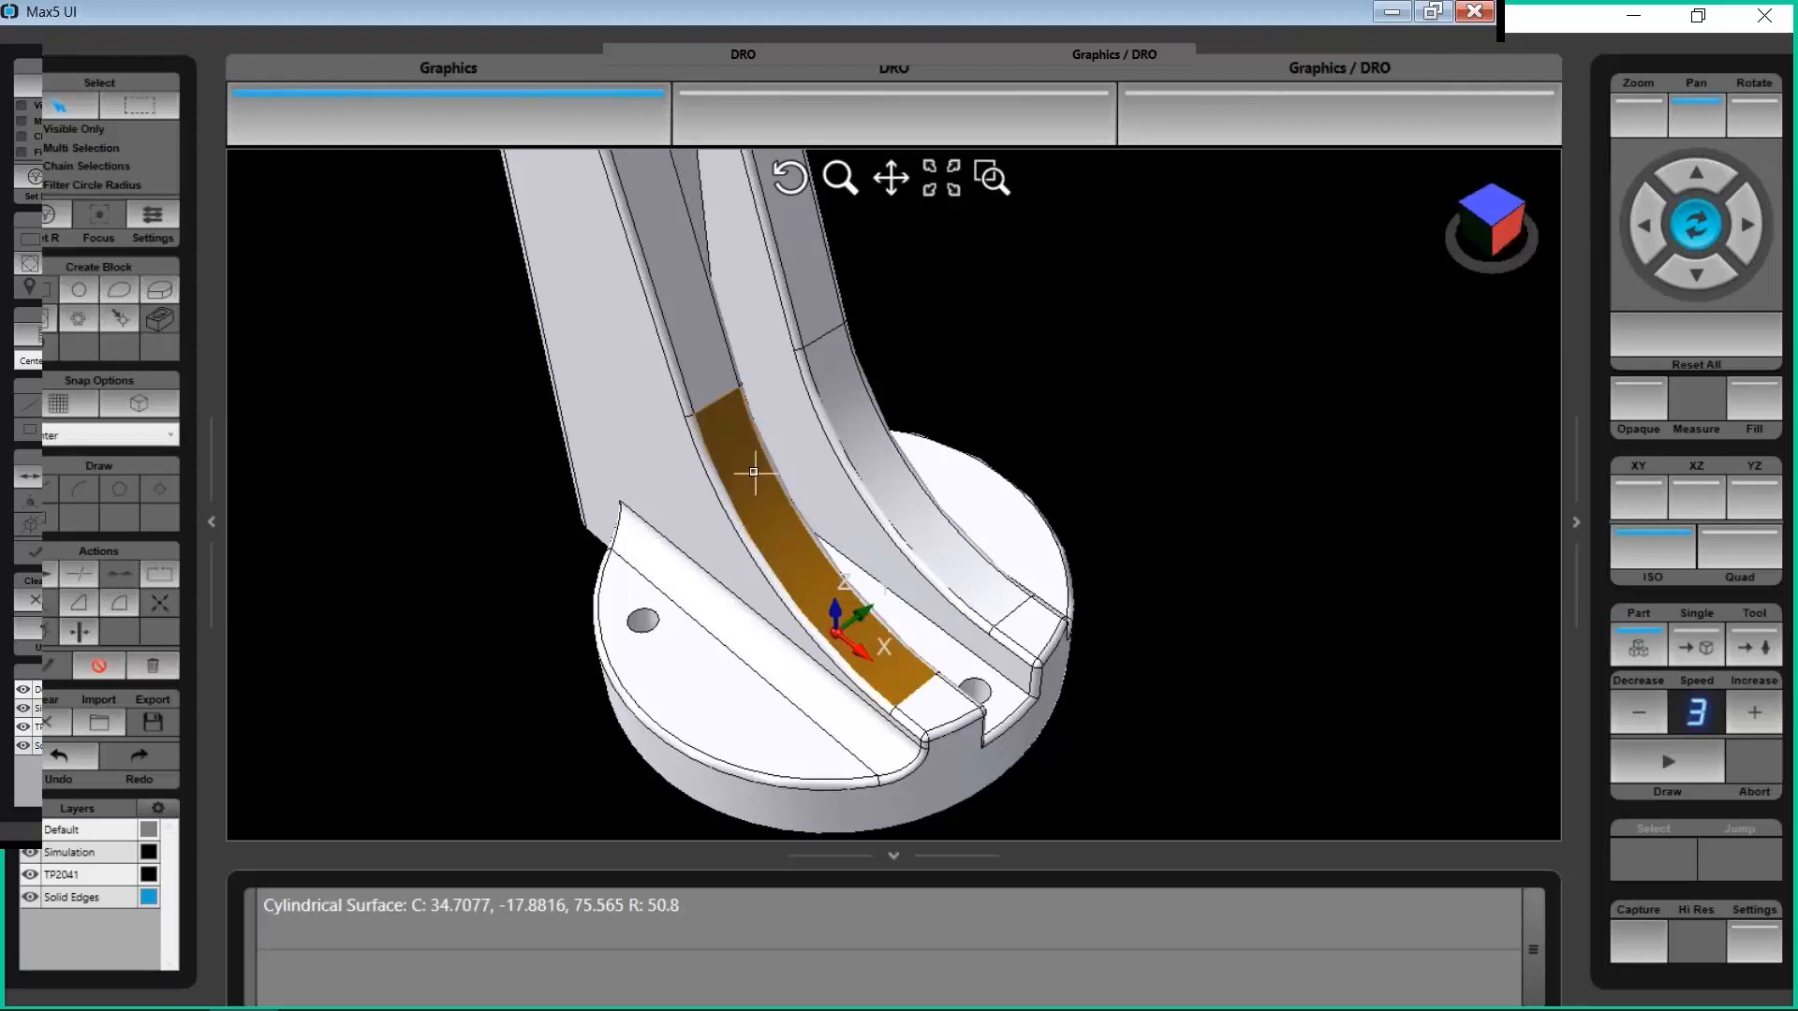
click(693, 363)
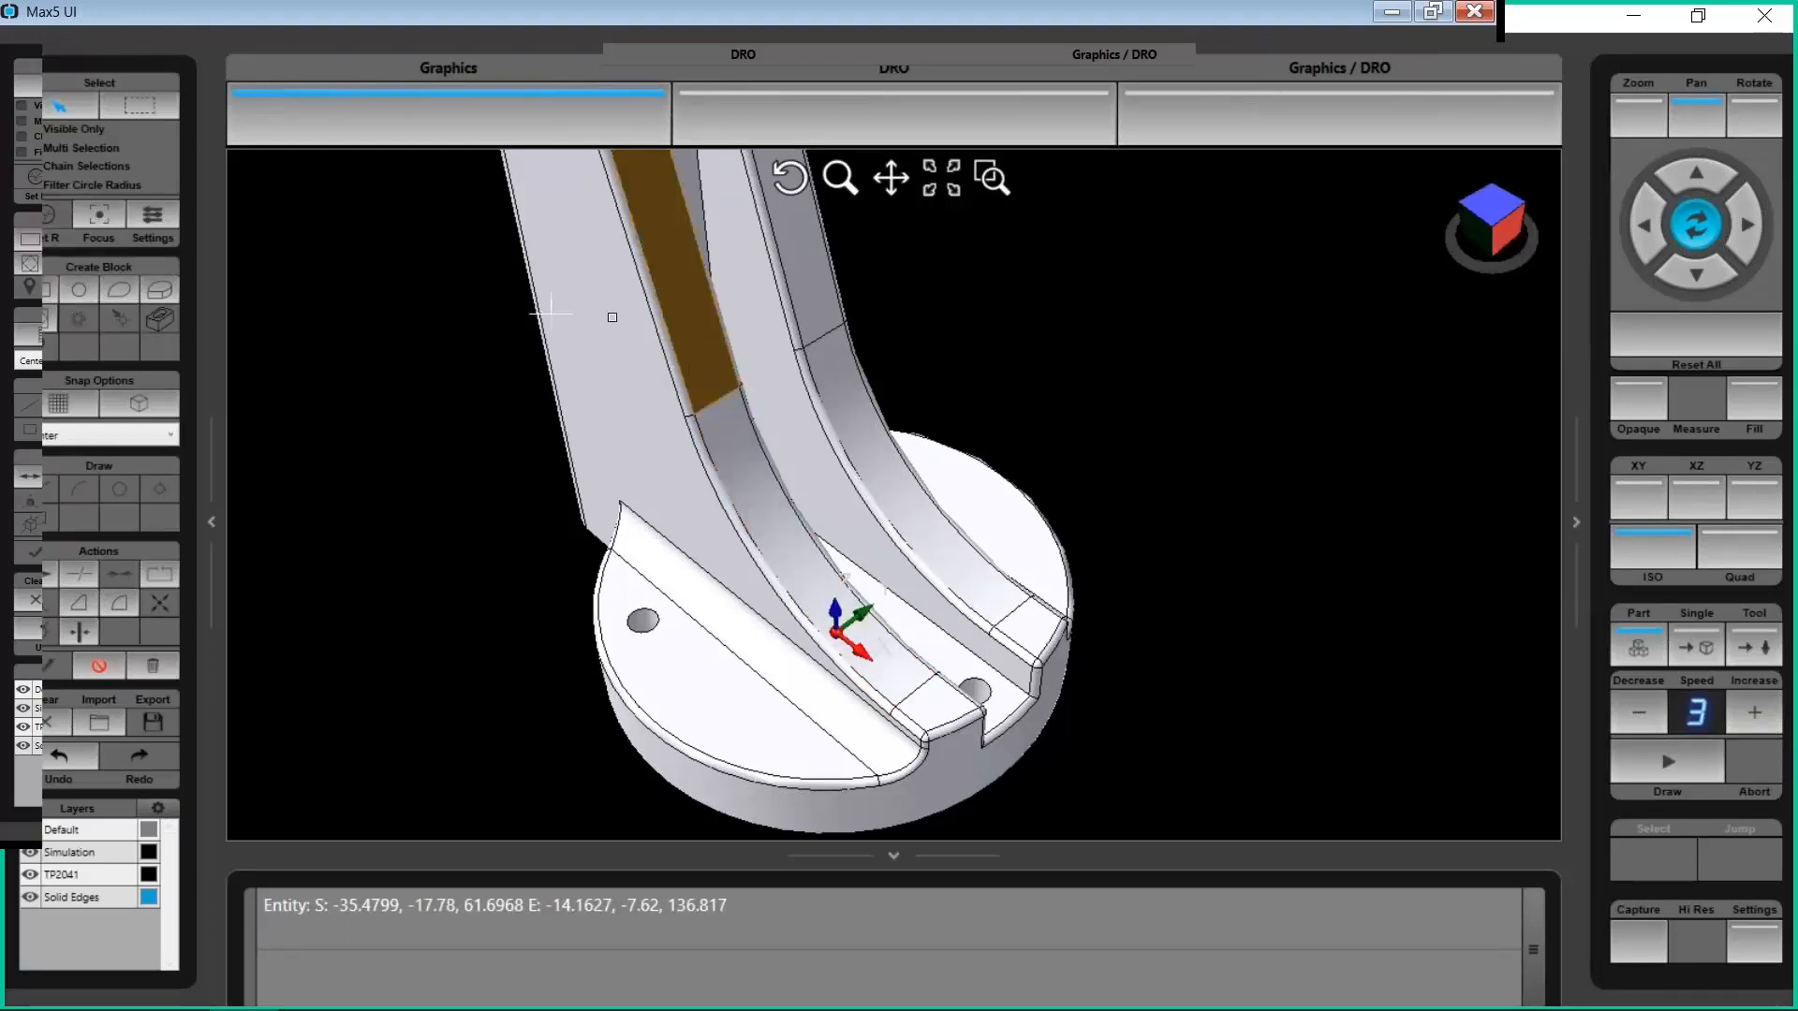
click(735, 465)
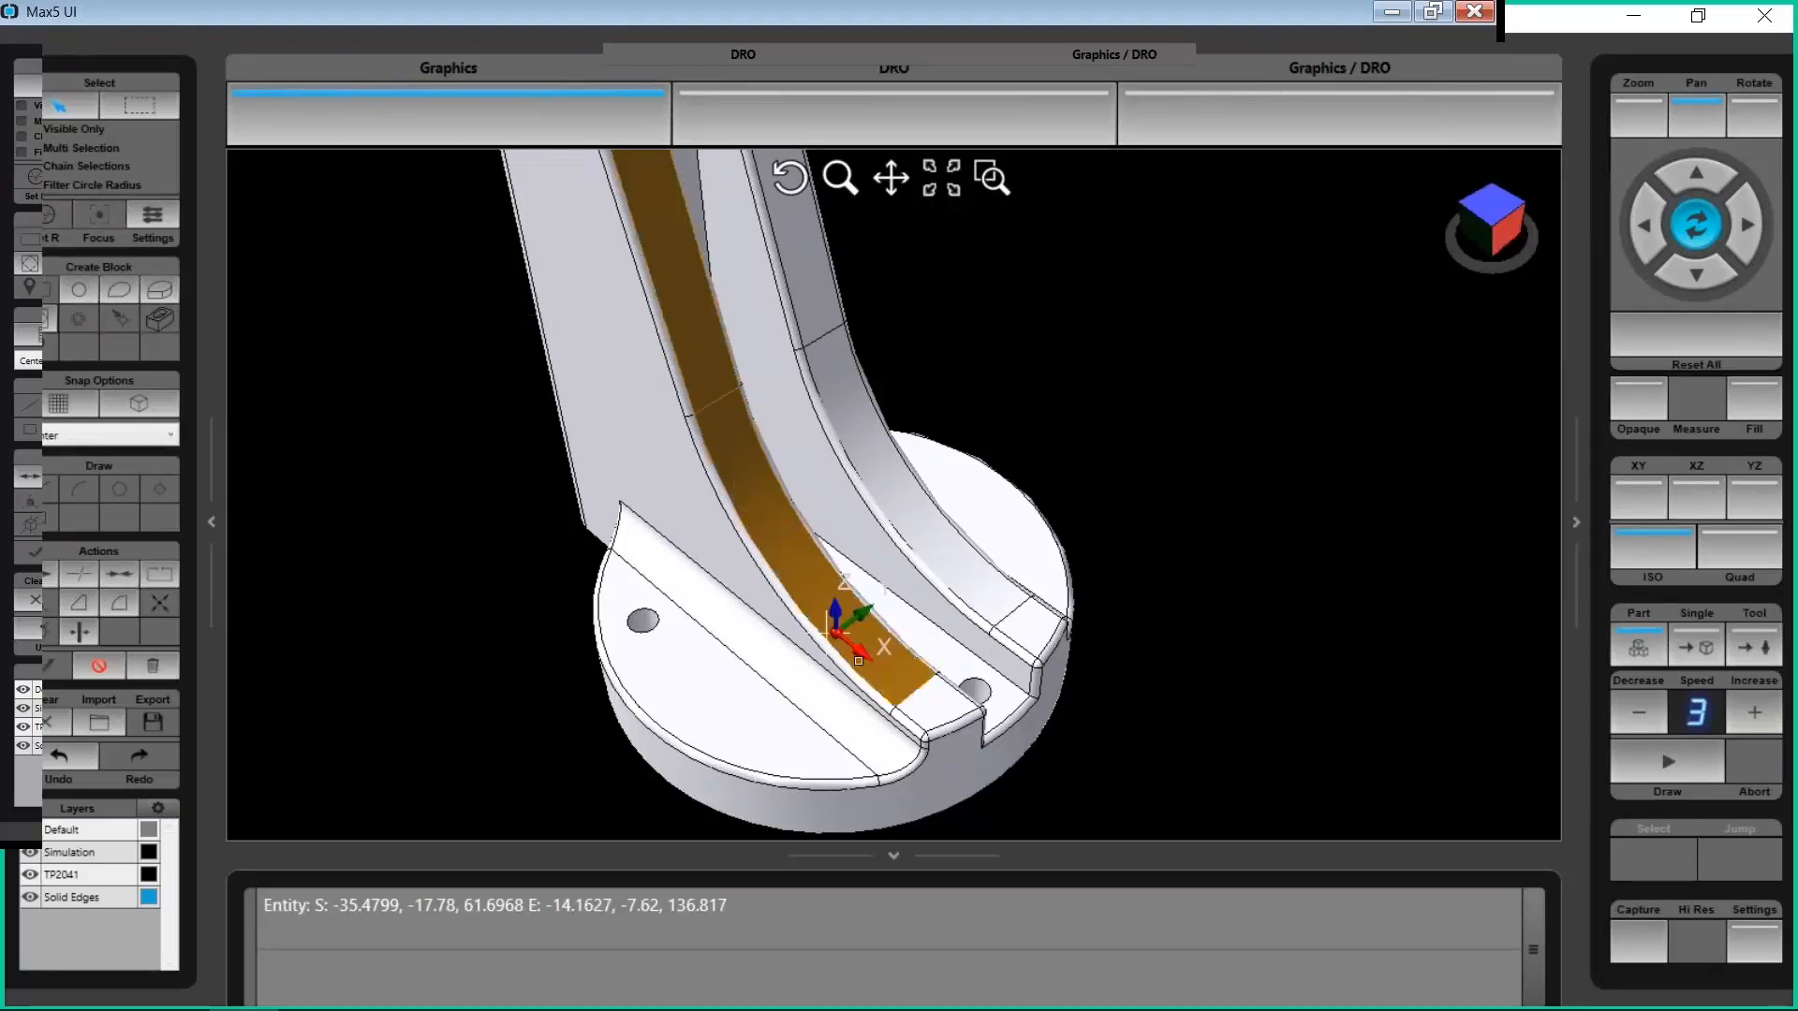
click(938, 702)
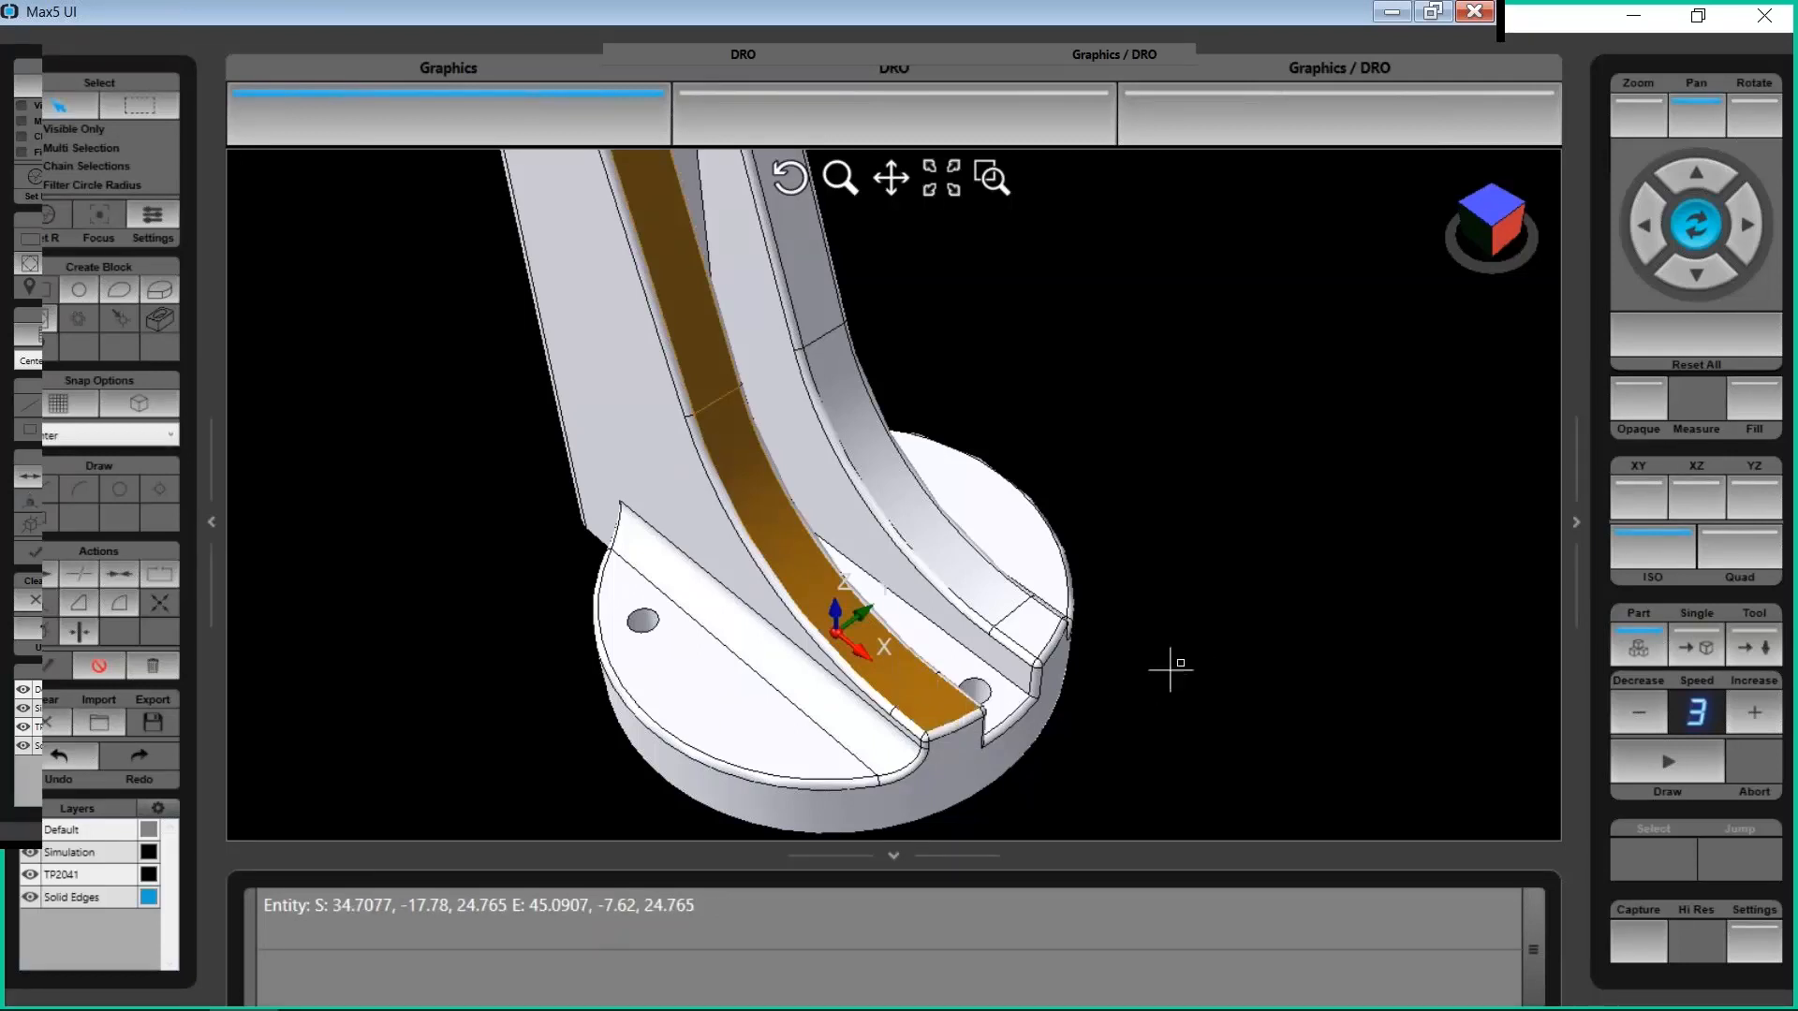
scroll(750, 462, down, 2)
scroll(727, 454, down, 1)
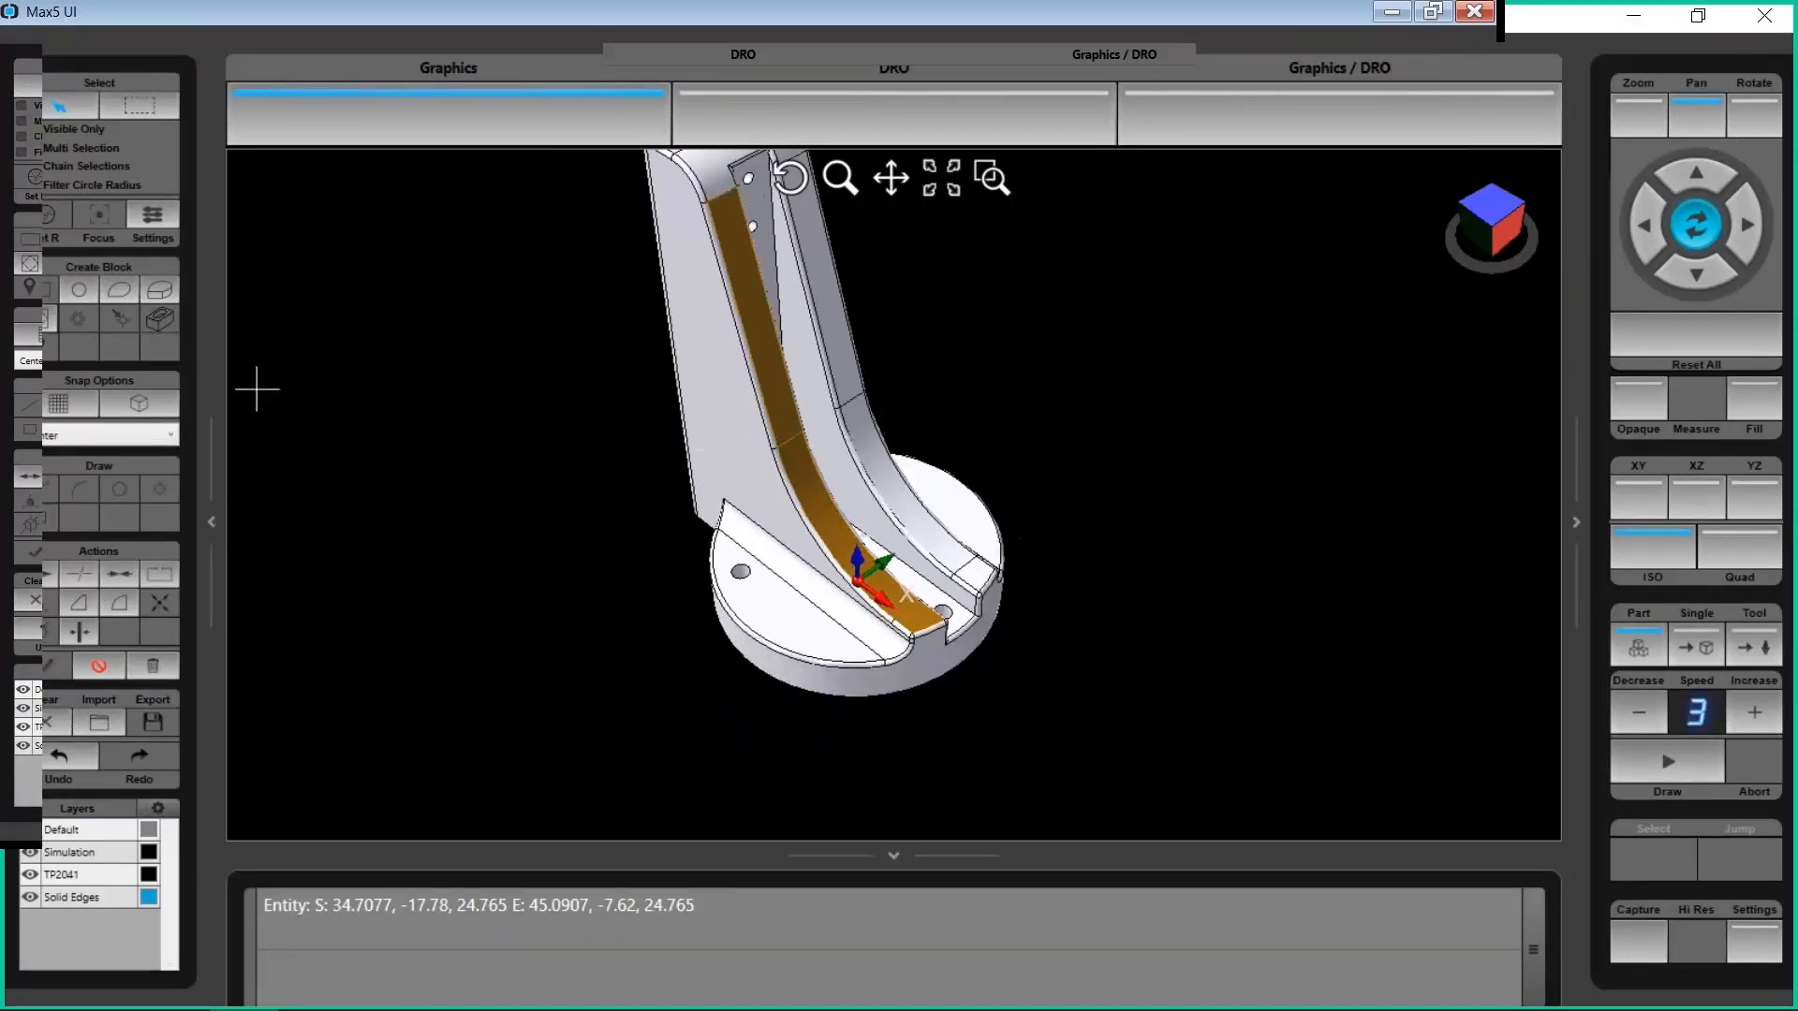
Create a side wall contour block from the selected faces, flipping the Z direction, using the outer side face as Z start and the default contour direction
click(165, 289)
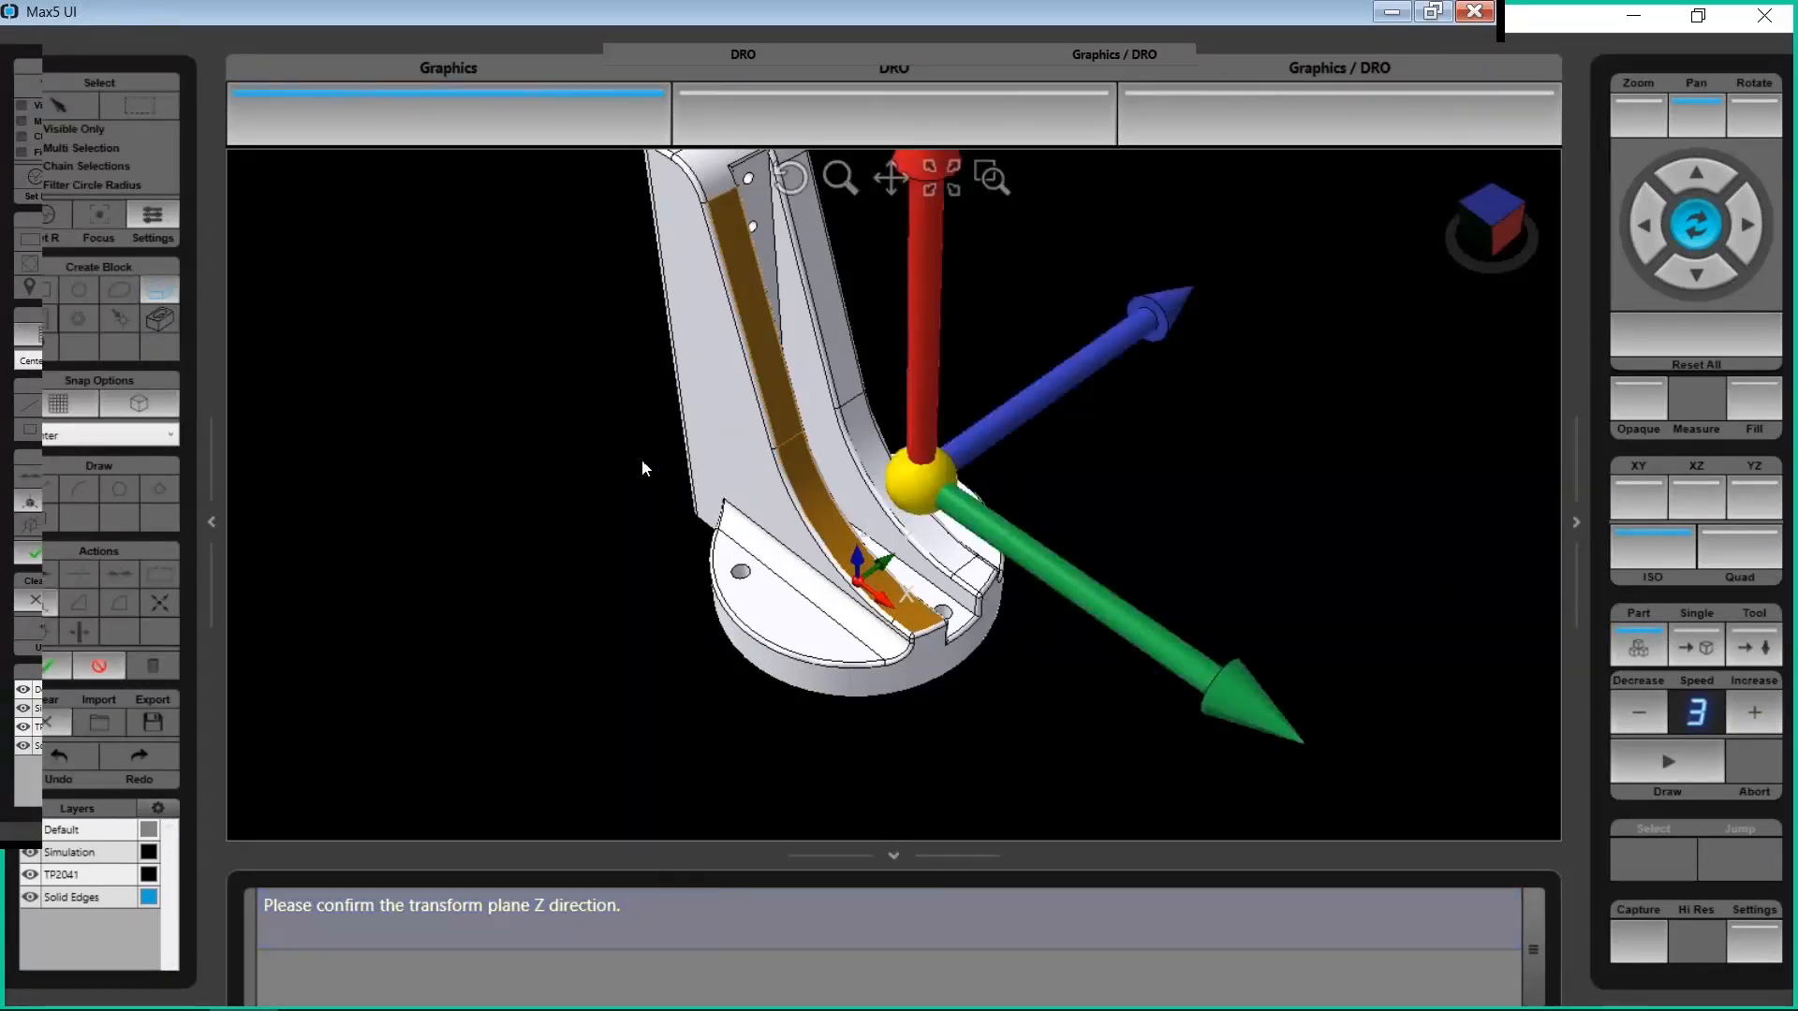
click(930, 469)
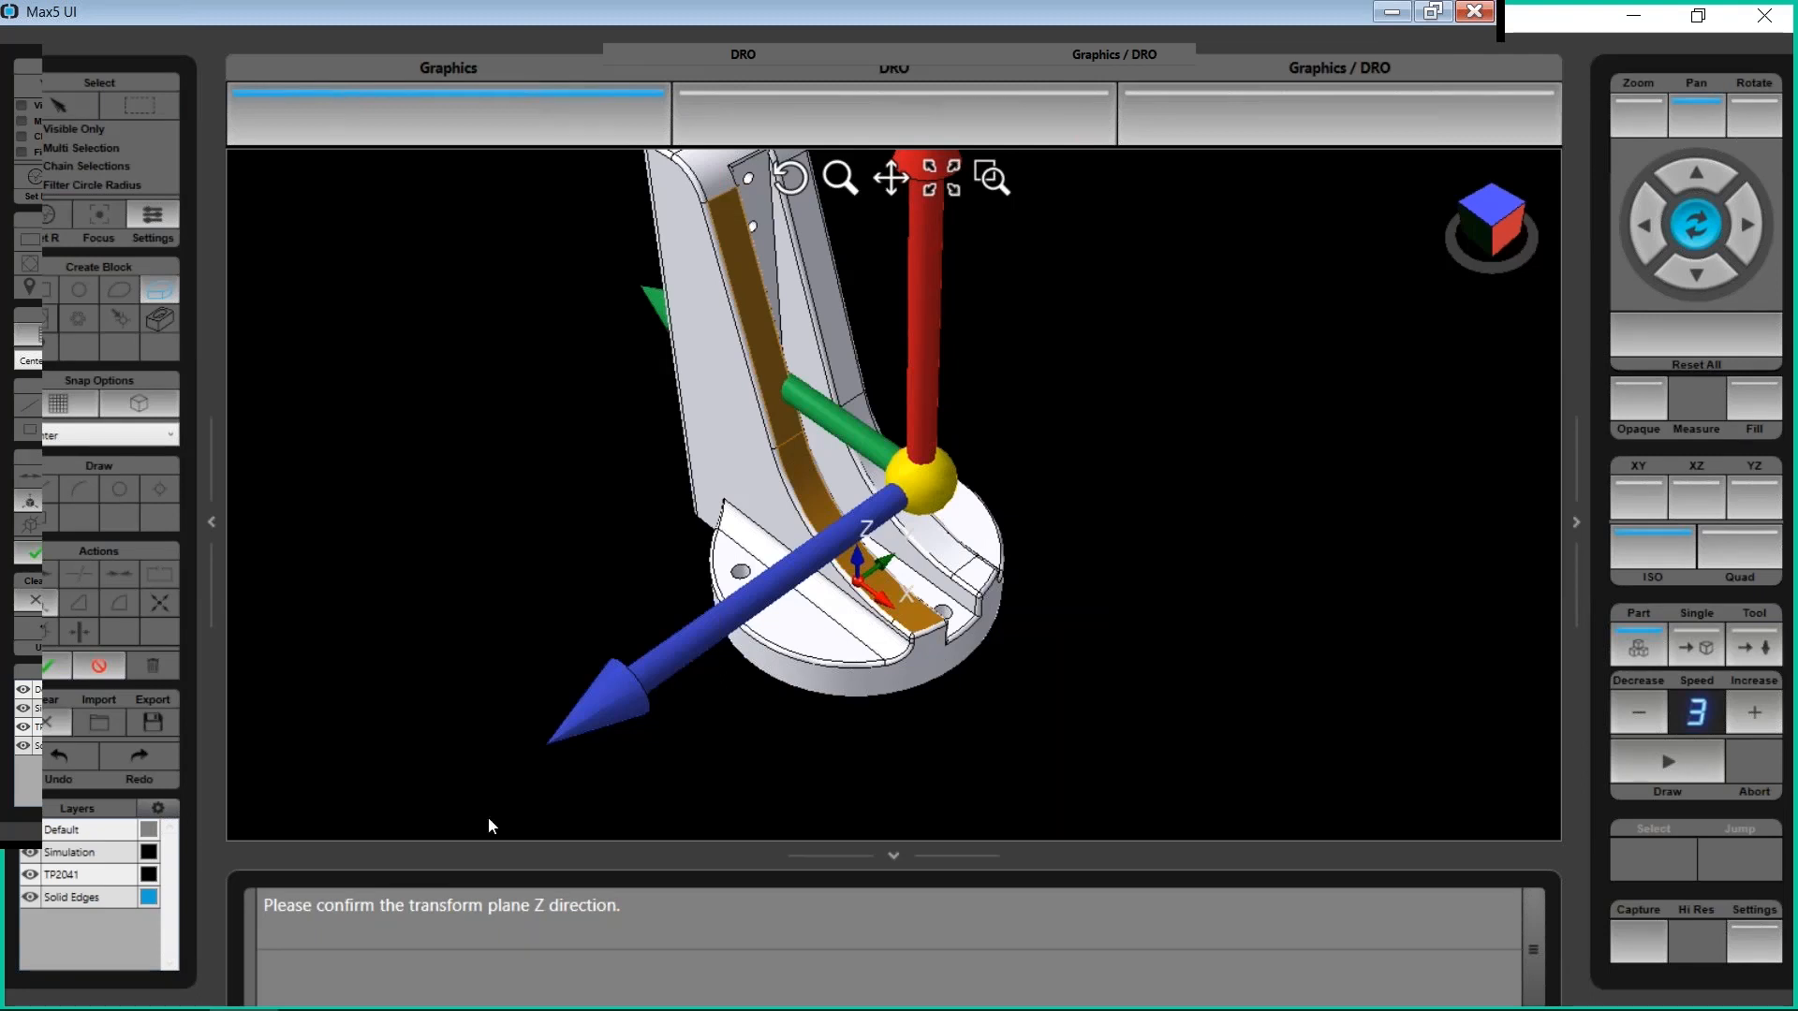
click(51, 669)
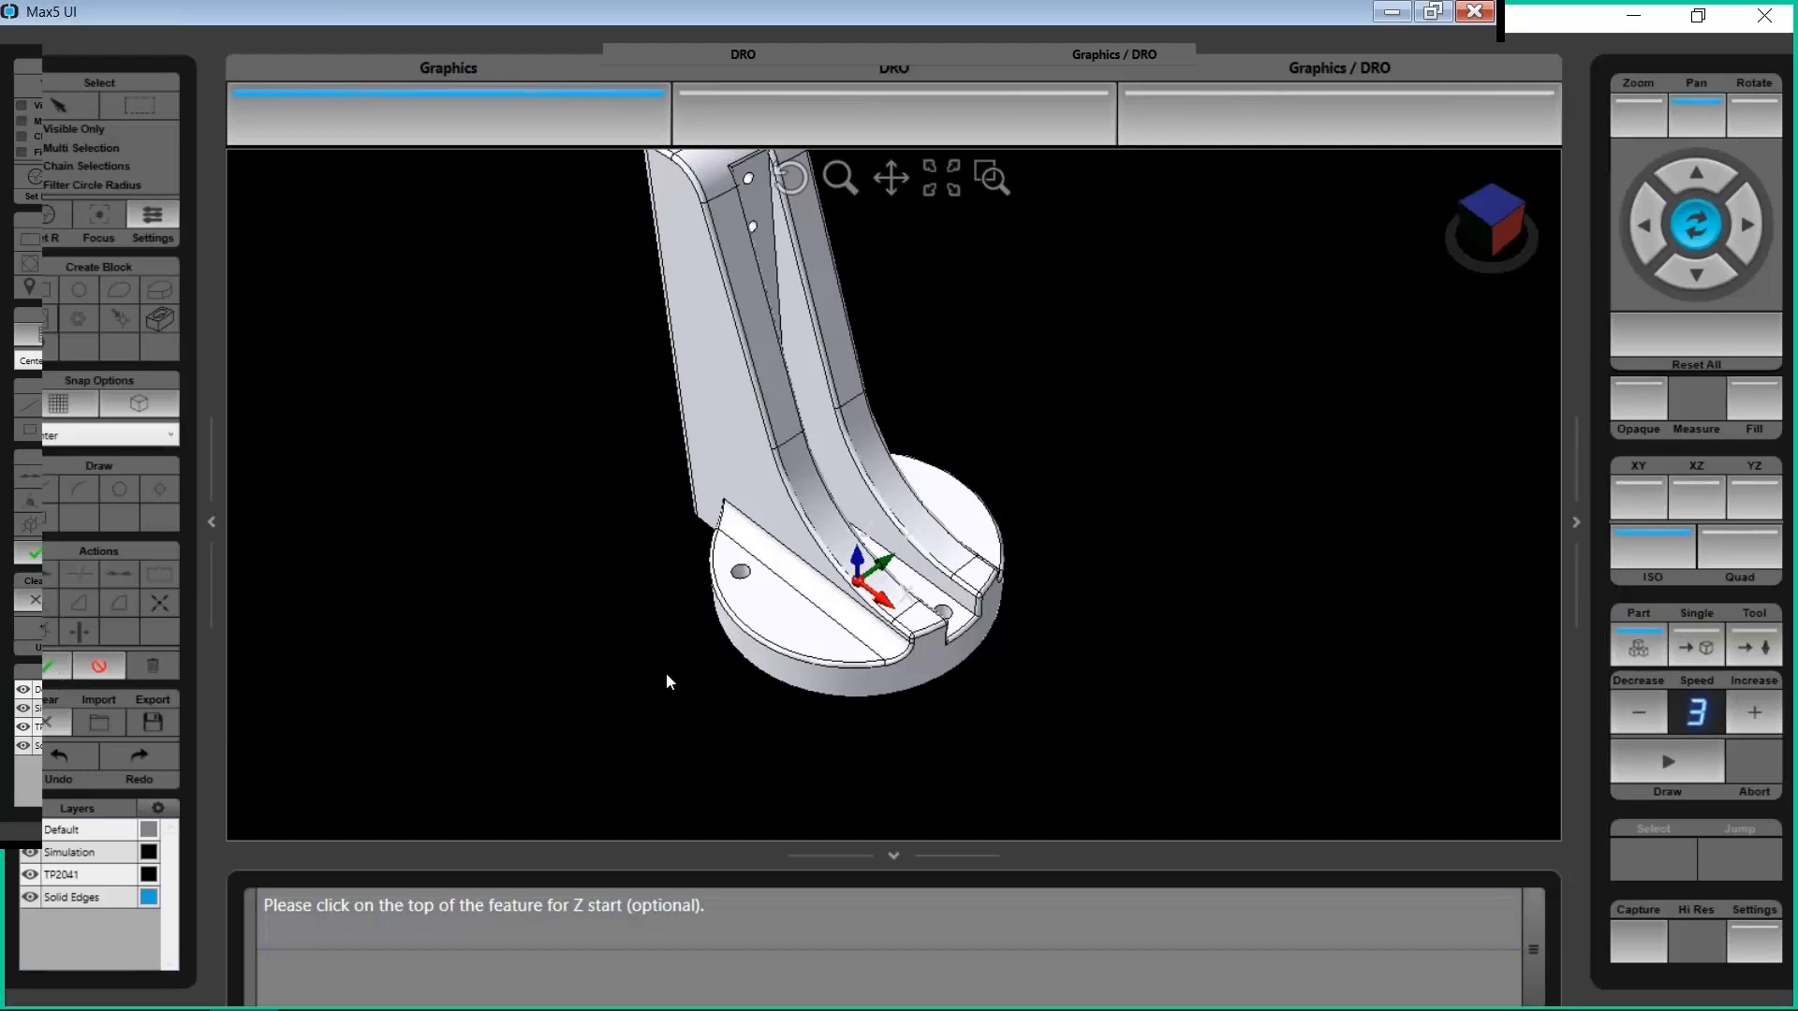
click(744, 468)
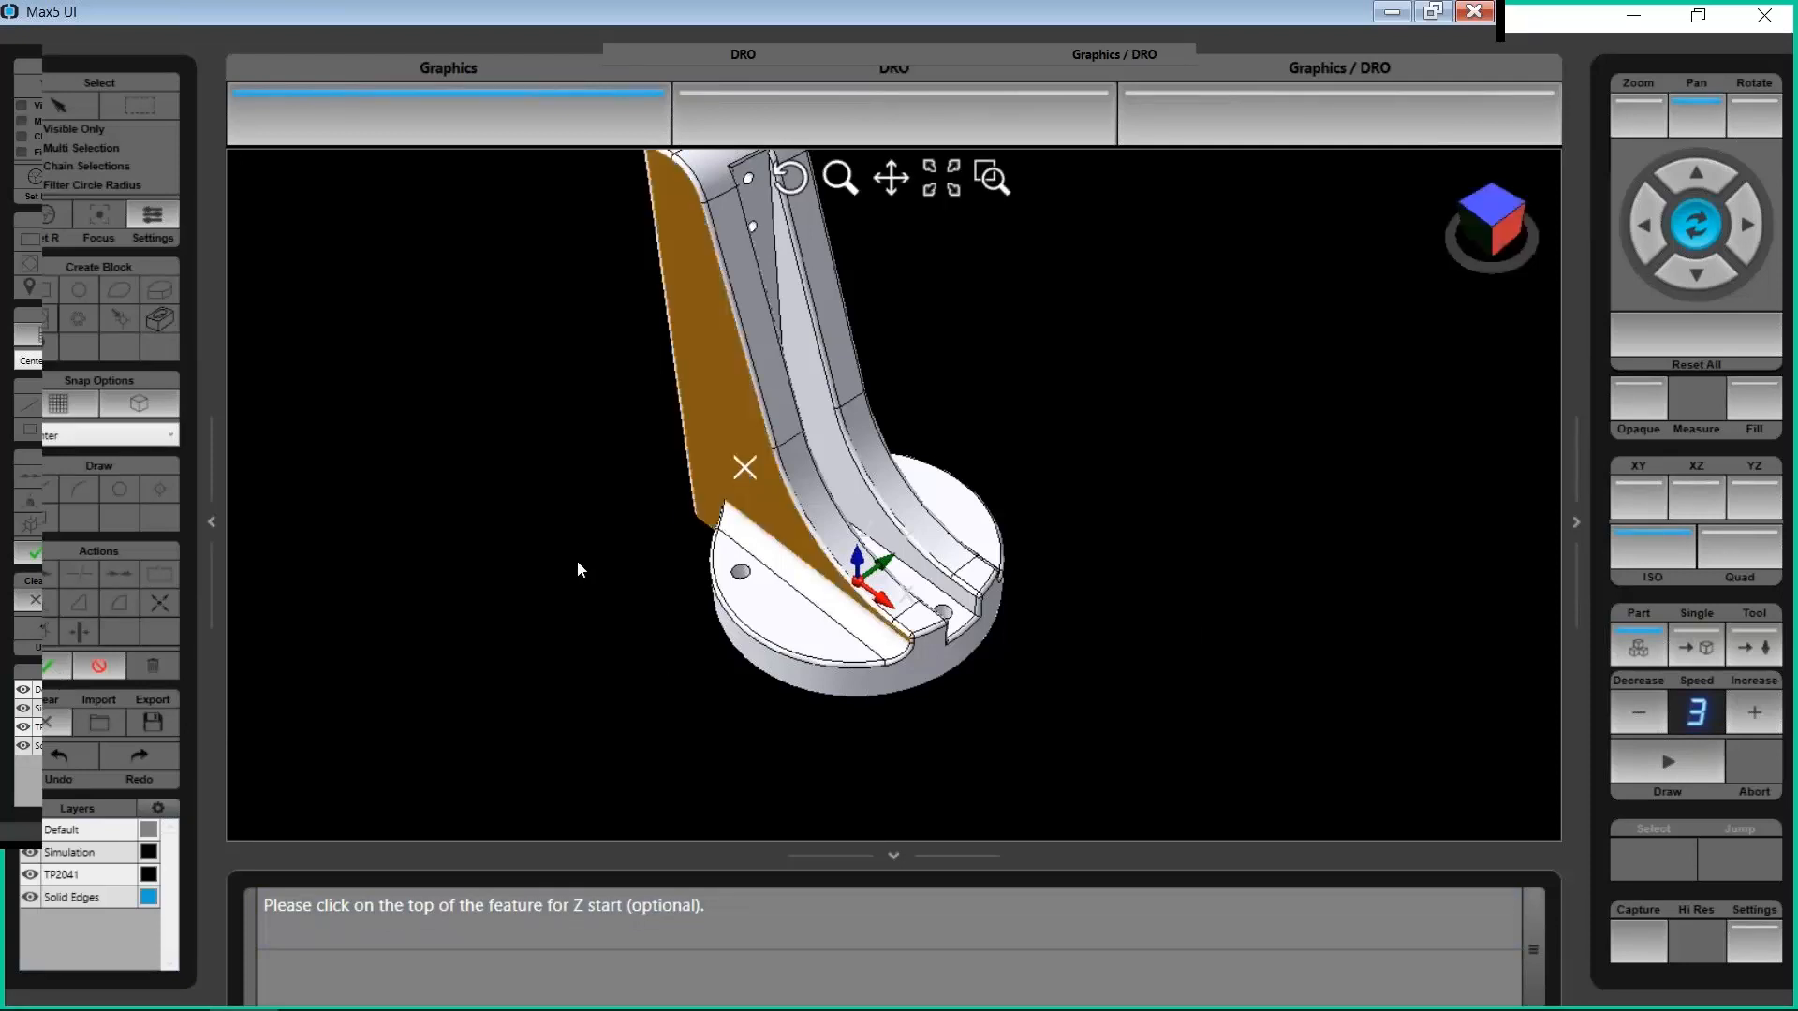
click(49, 665)
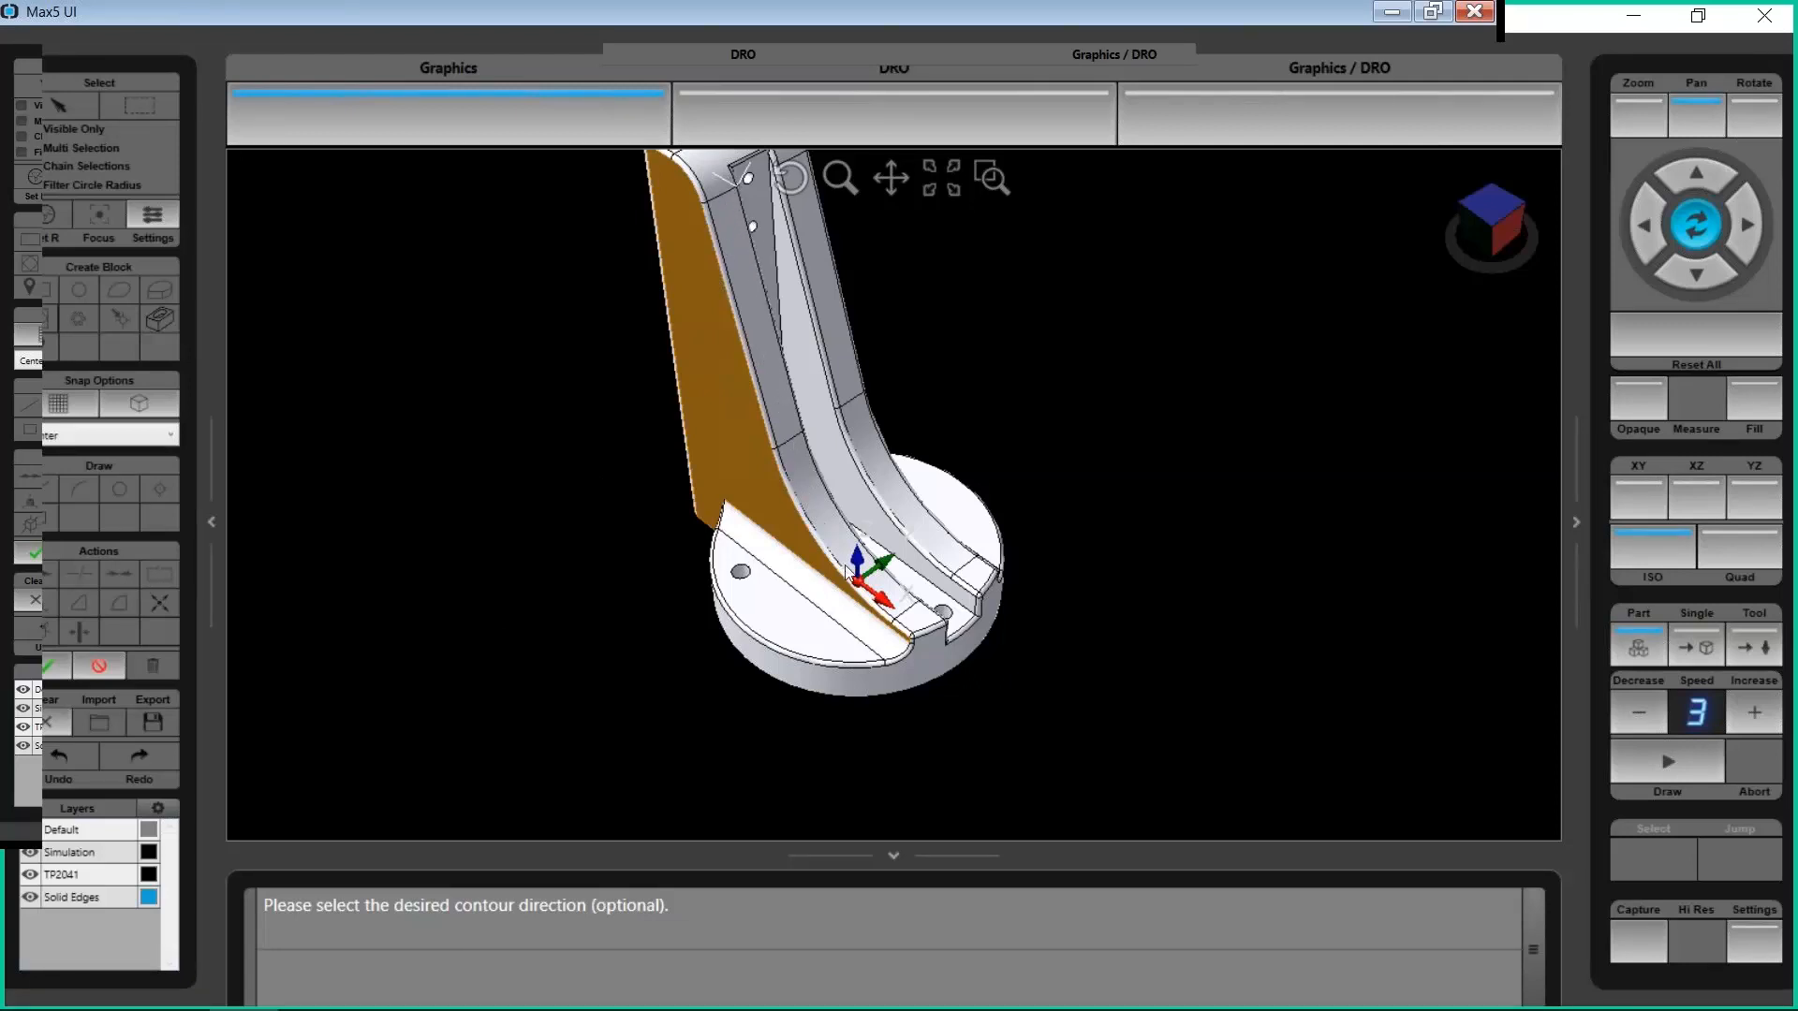
click(47, 665)
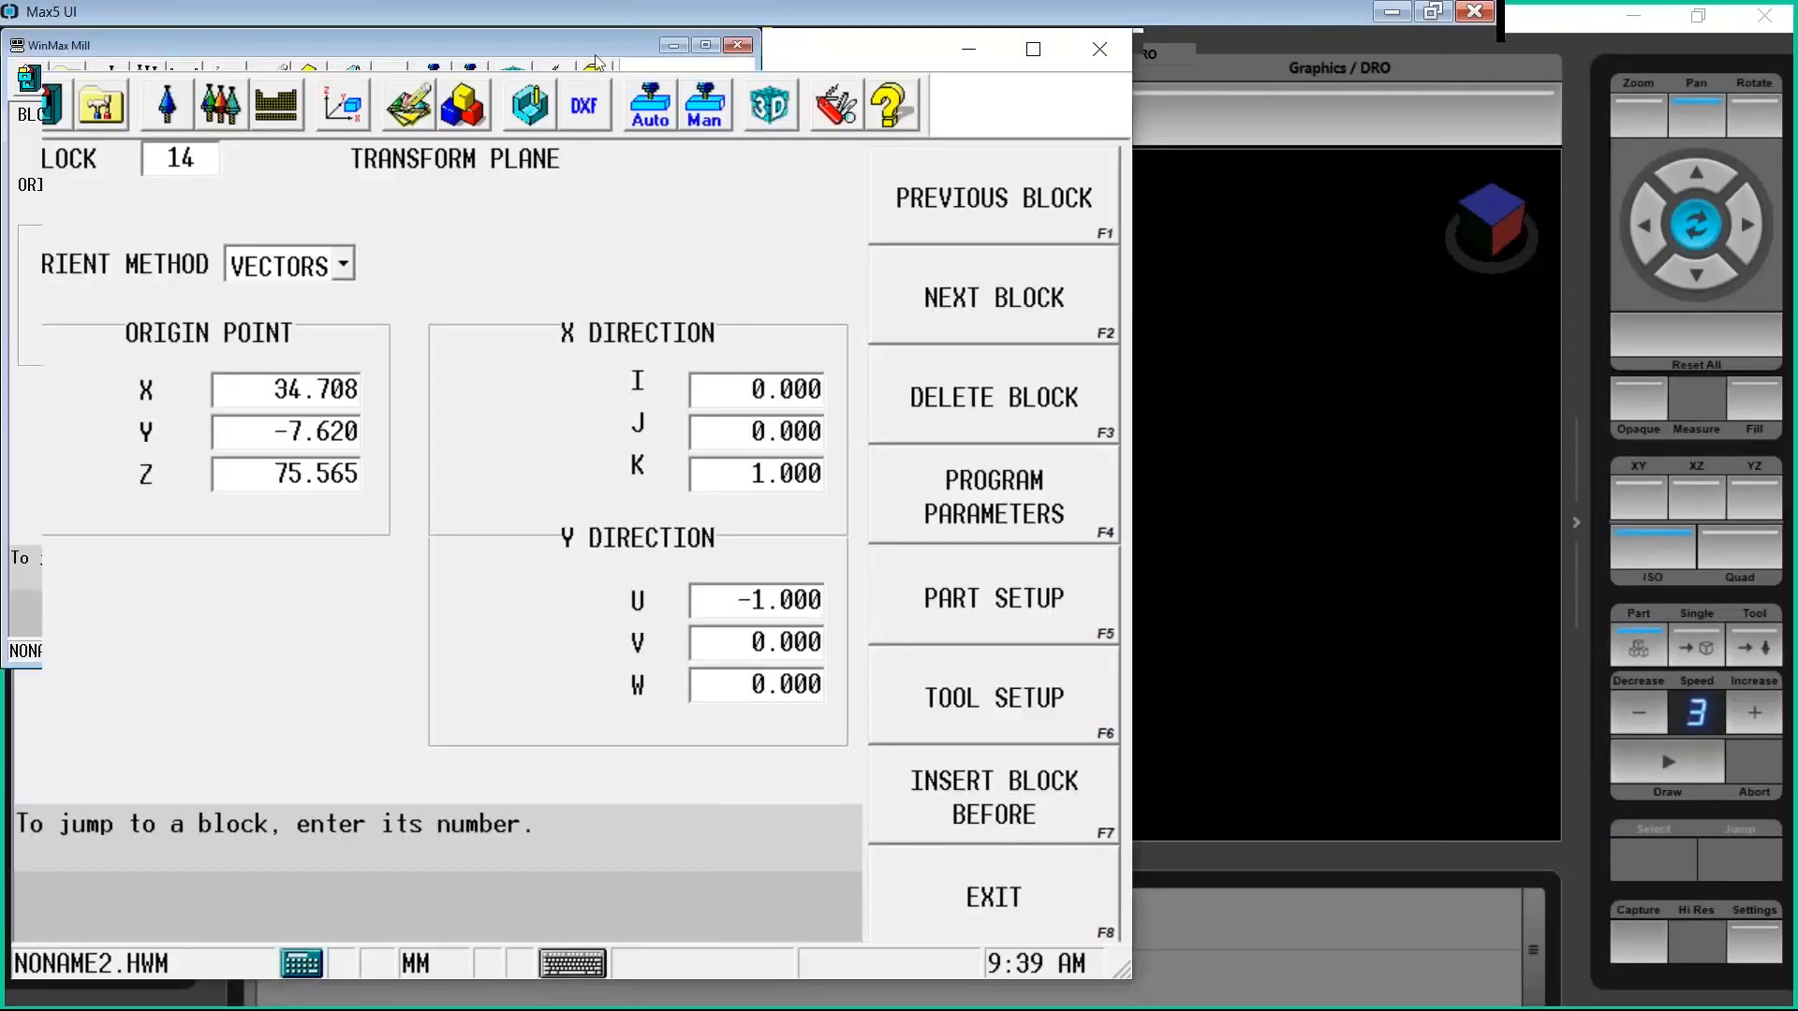
In WinMax Mill's program review, delete blocks 1 through 13 that precede the new contour's transform plane
click(468, 113)
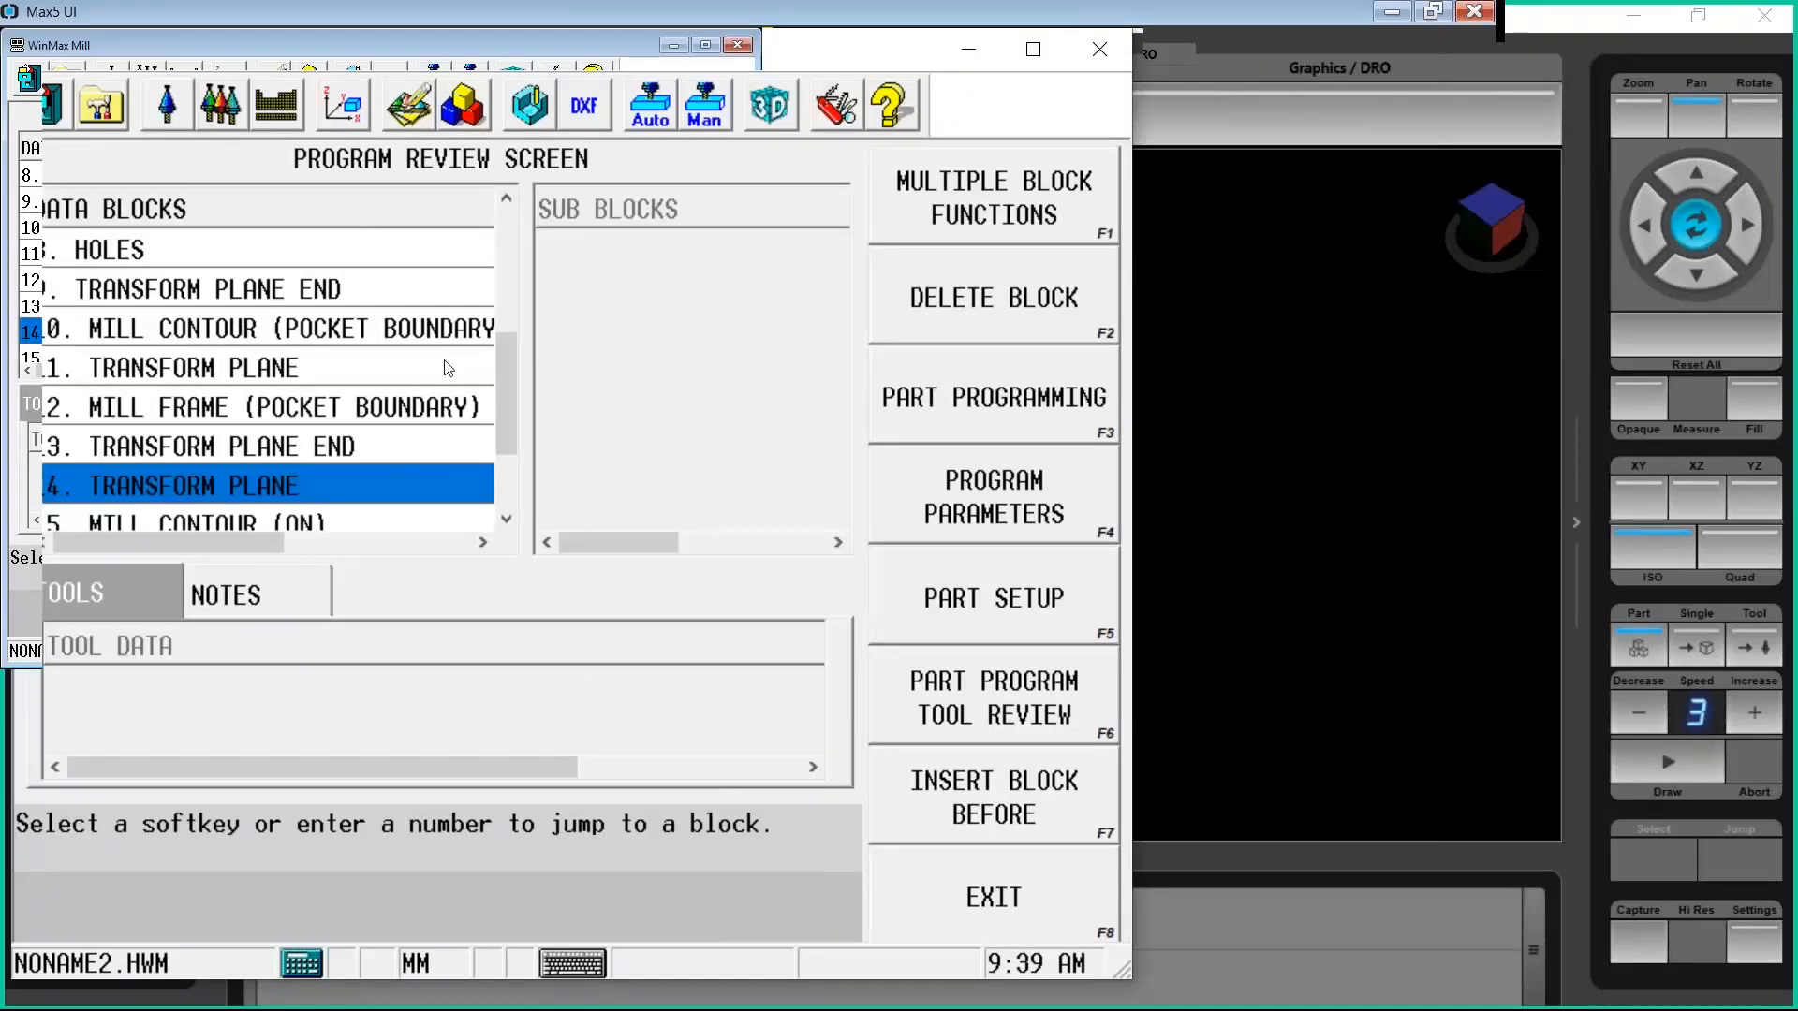
scroll(407, 454, down, 1)
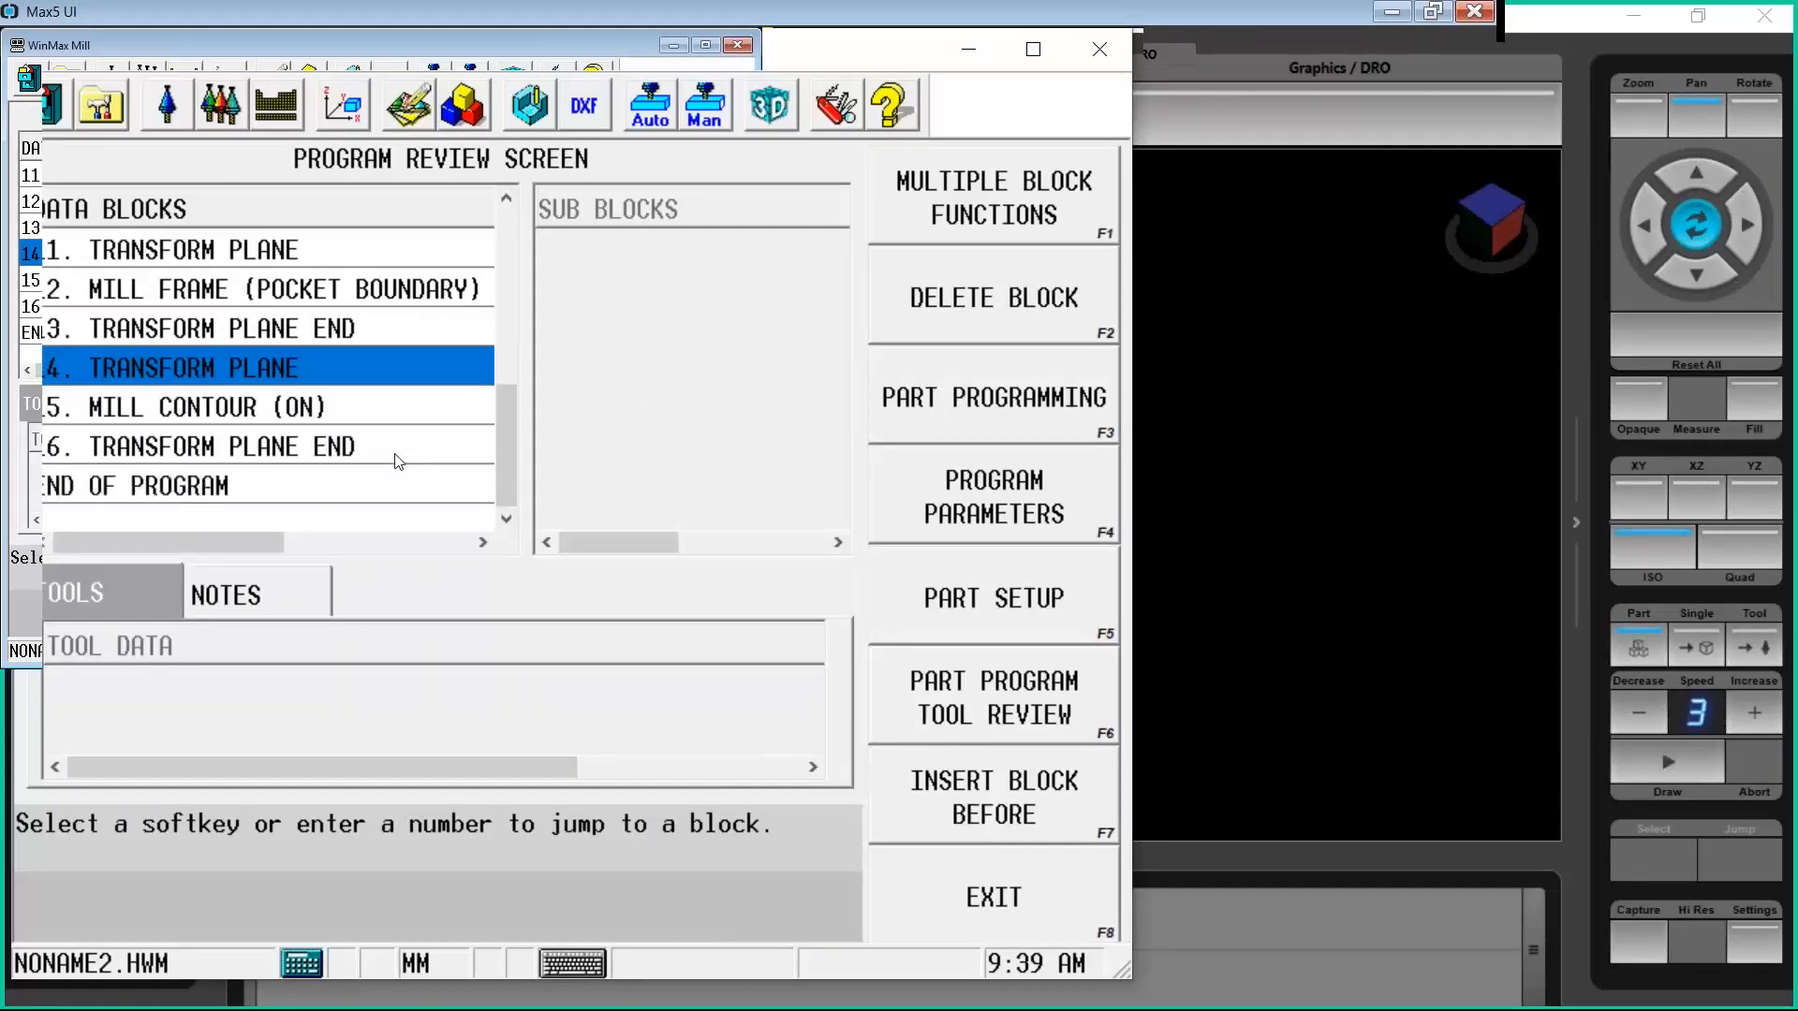
click(356, 327)
scroll(351, 324, up, 4)
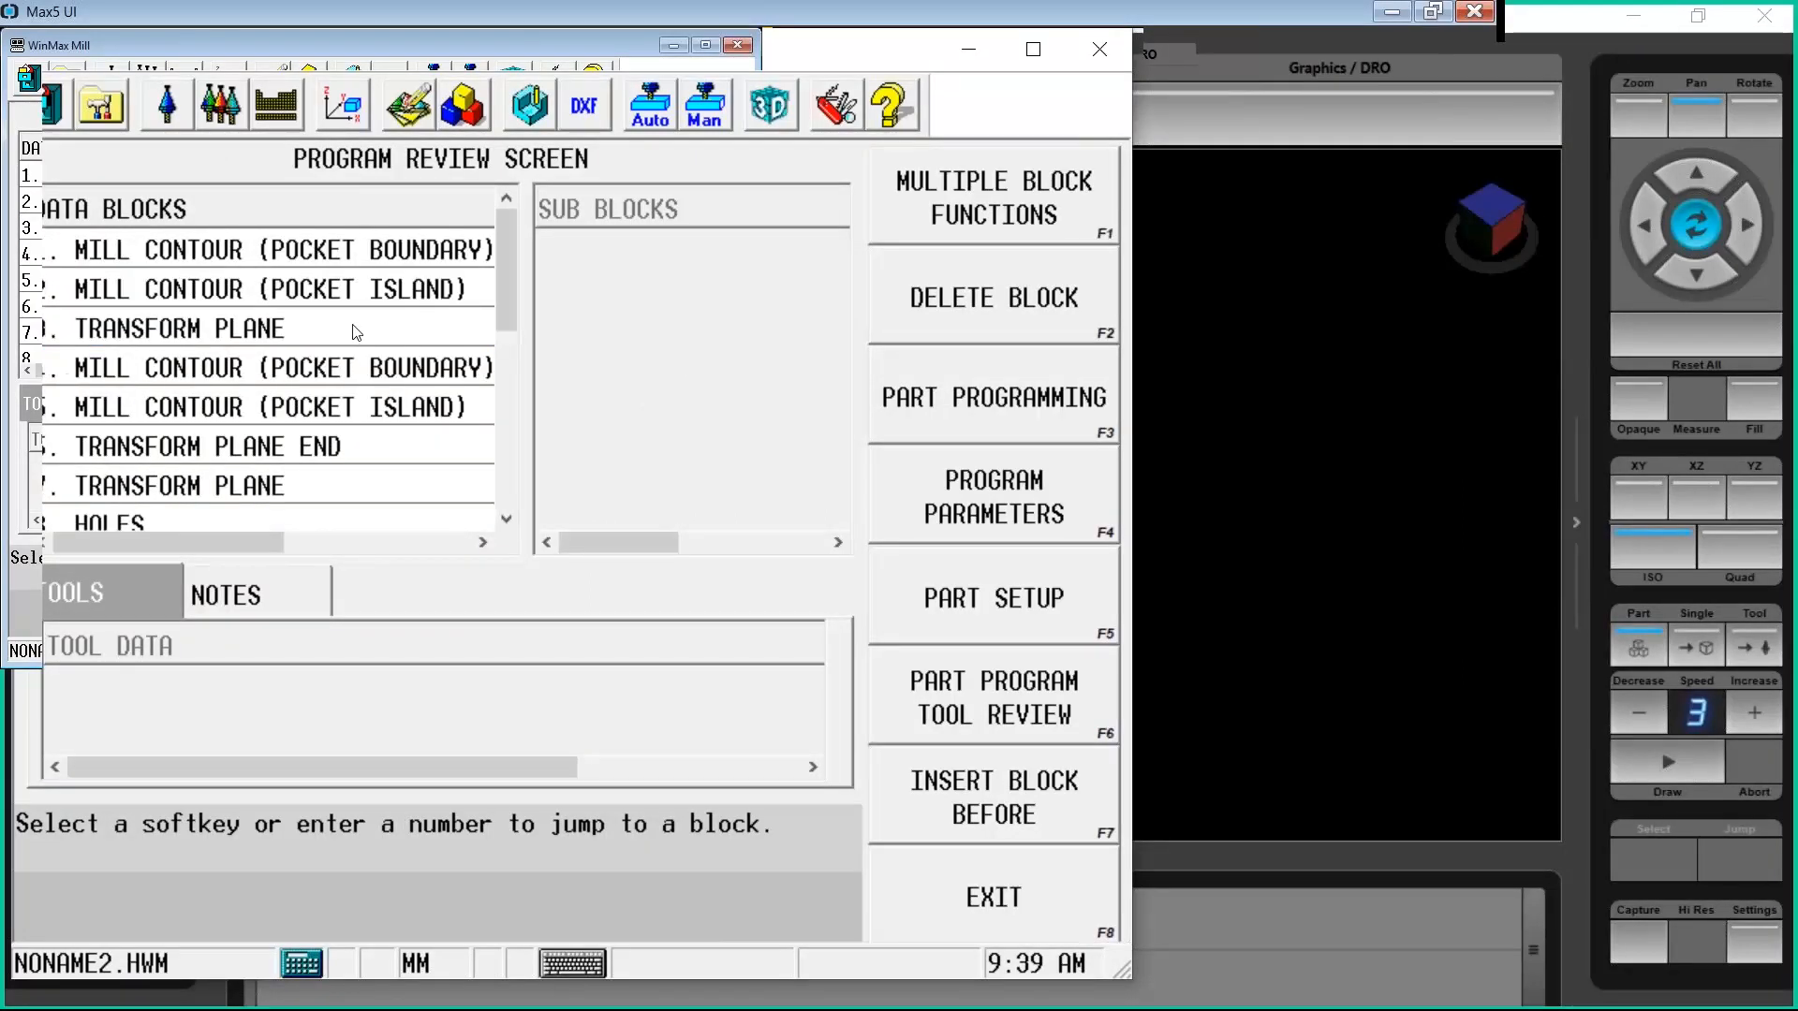
shift+click(353, 249)
key(Delete)
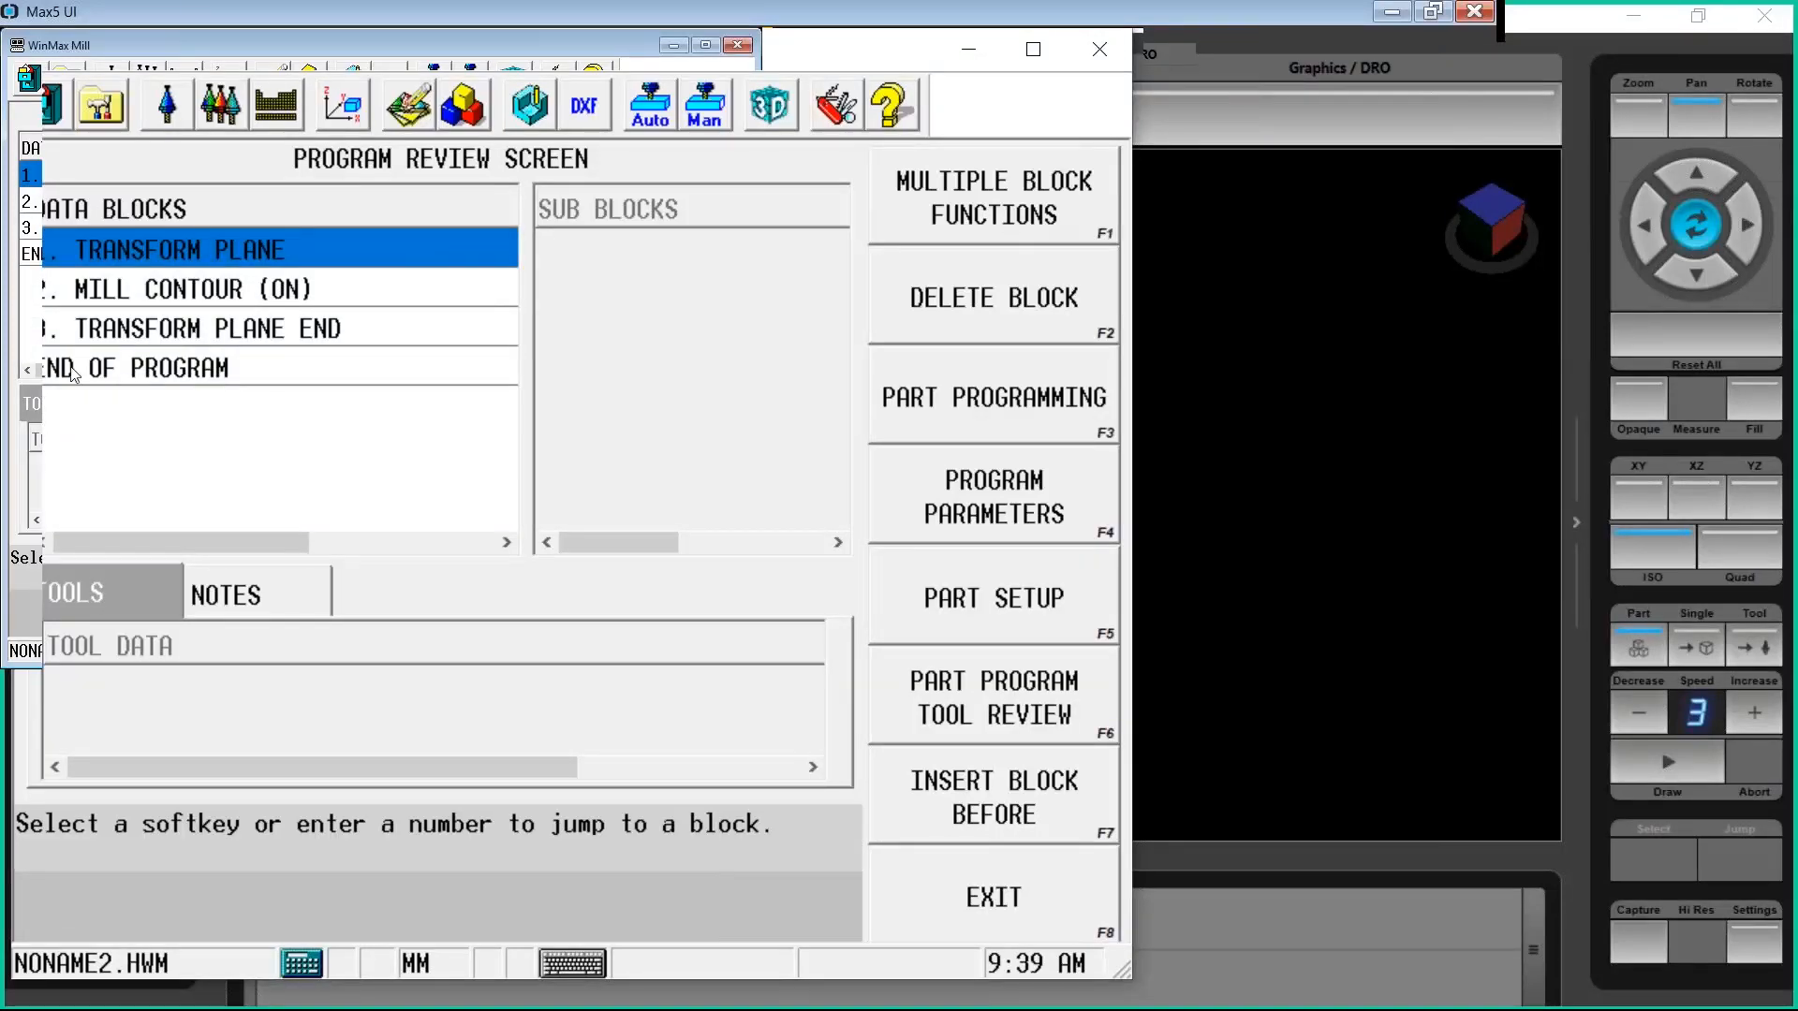
Assign tool 1 to the new Mill Contour block's roughing operation and set its milling type to Left
click(378, 289)
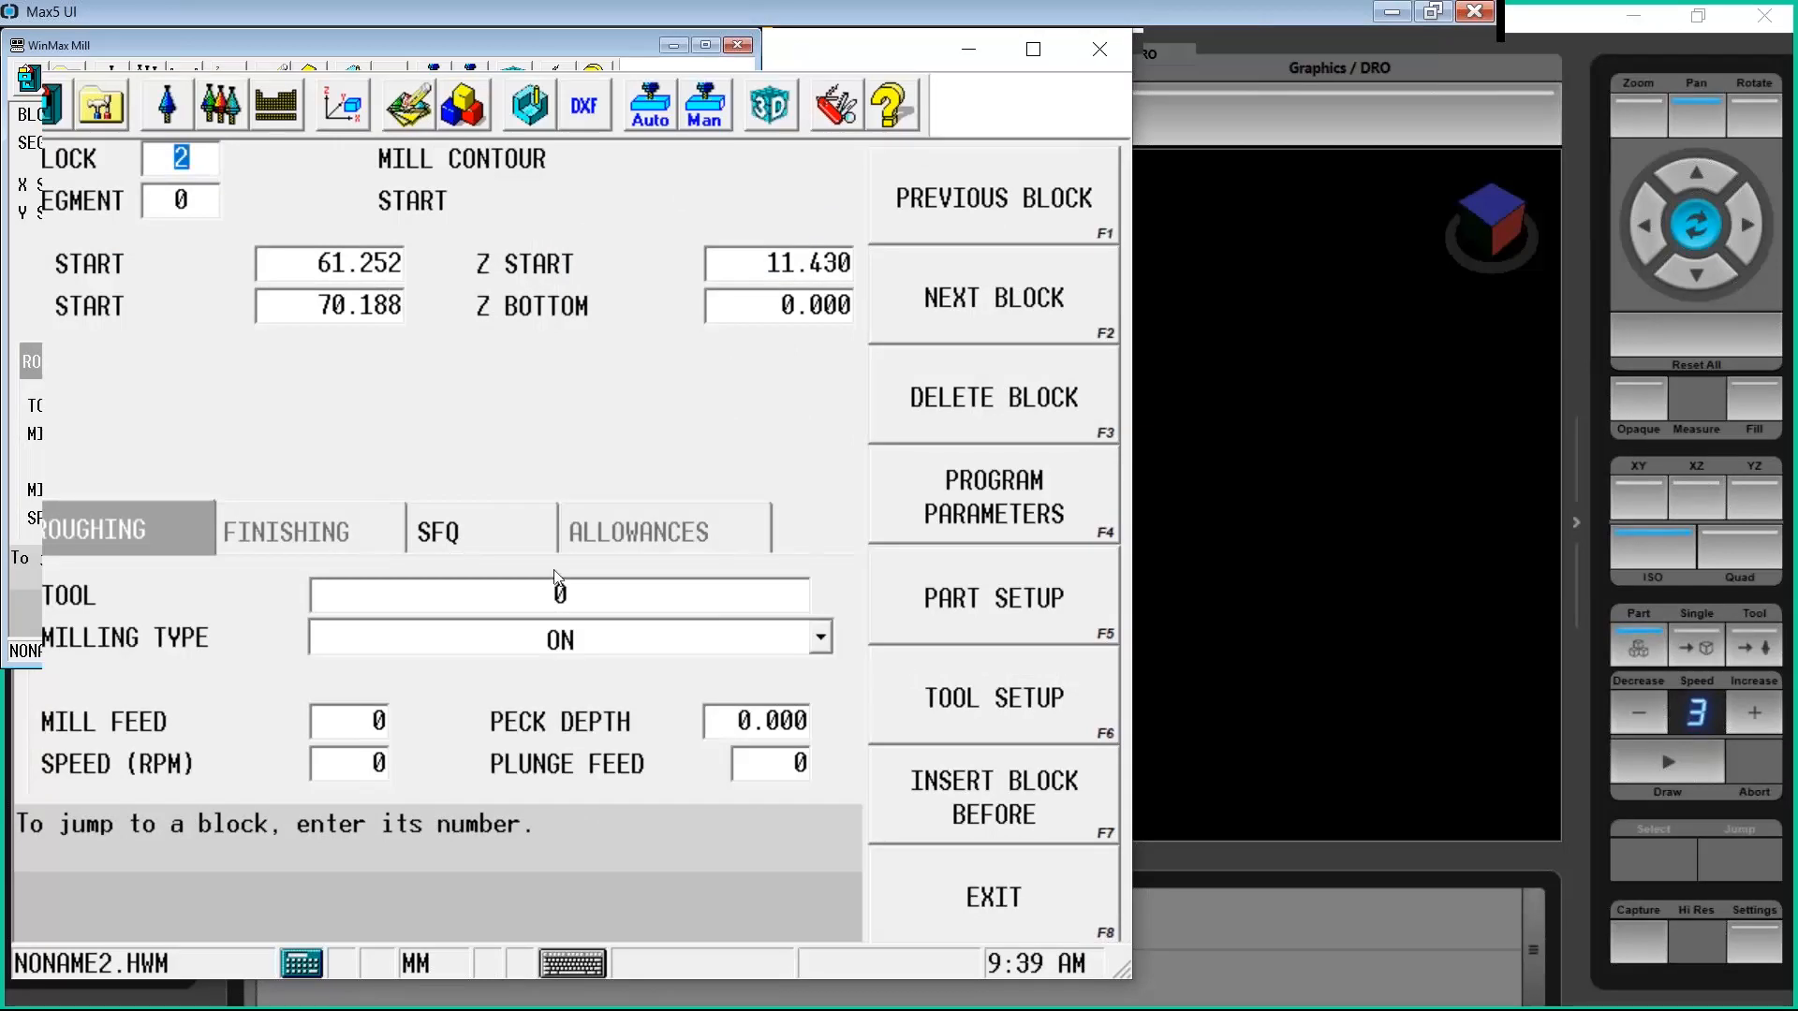
click(556, 596)
text(1)
key(Return)
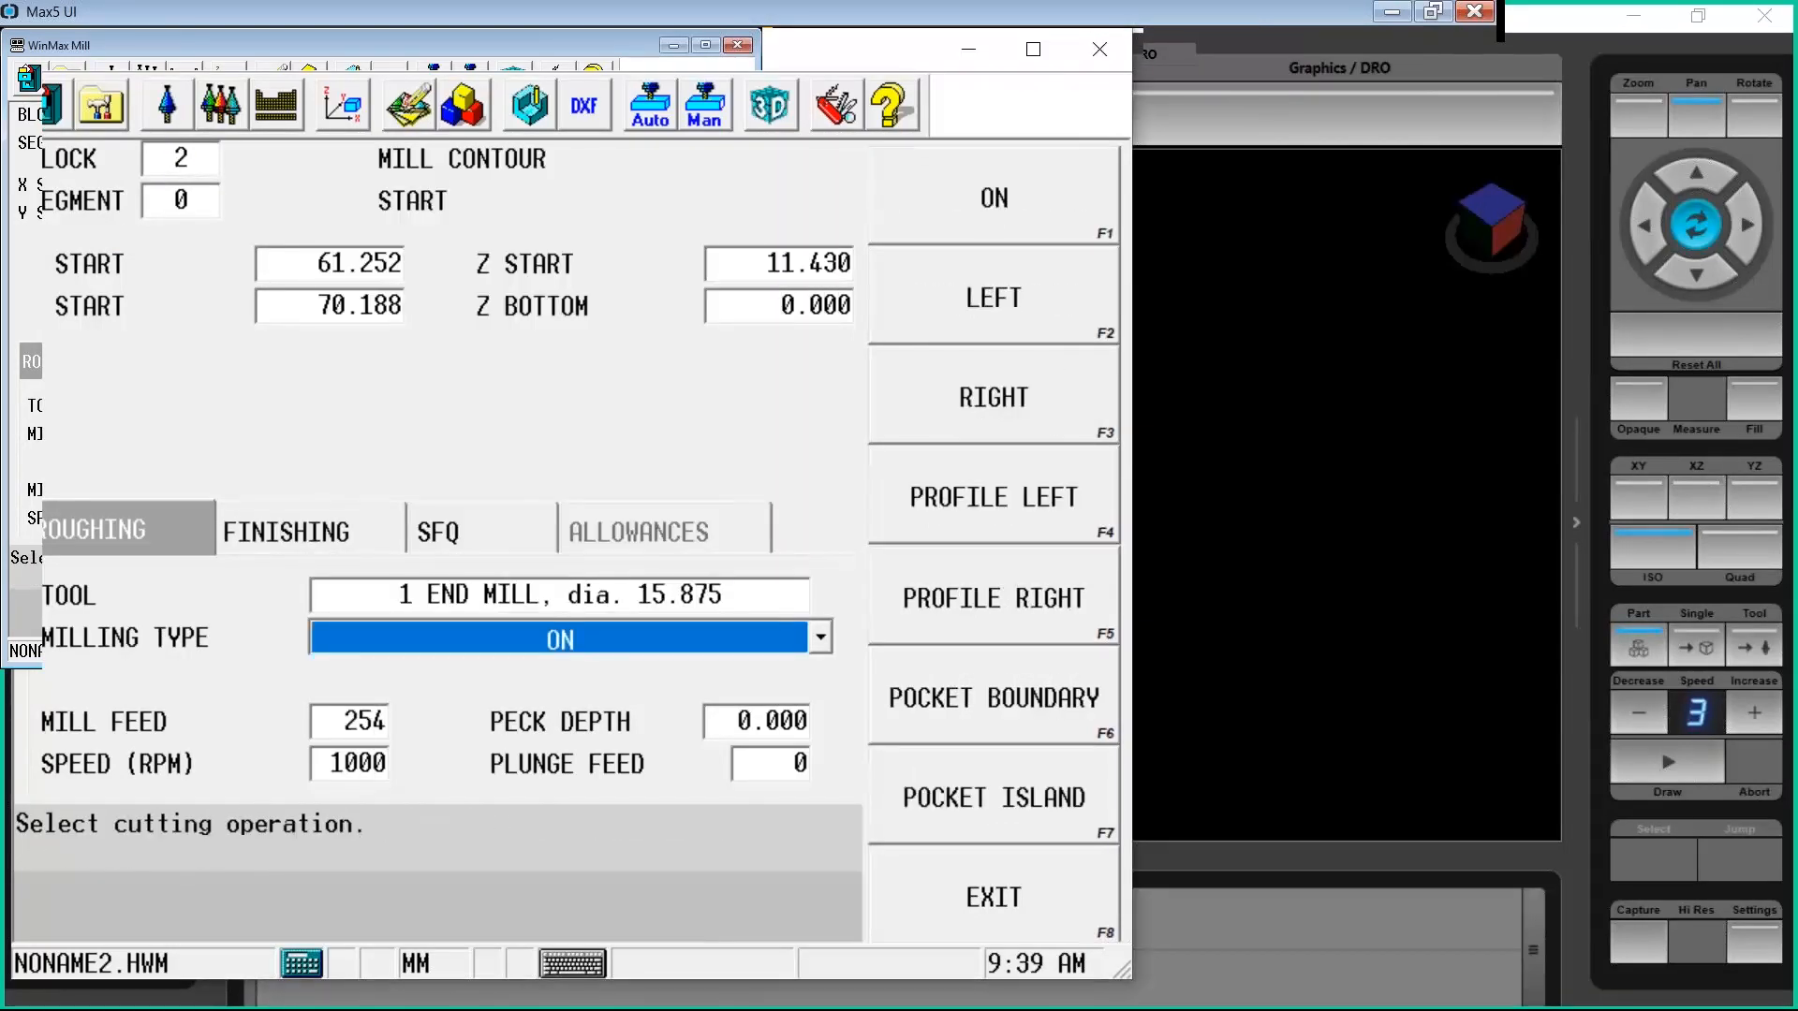
click(1038, 320)
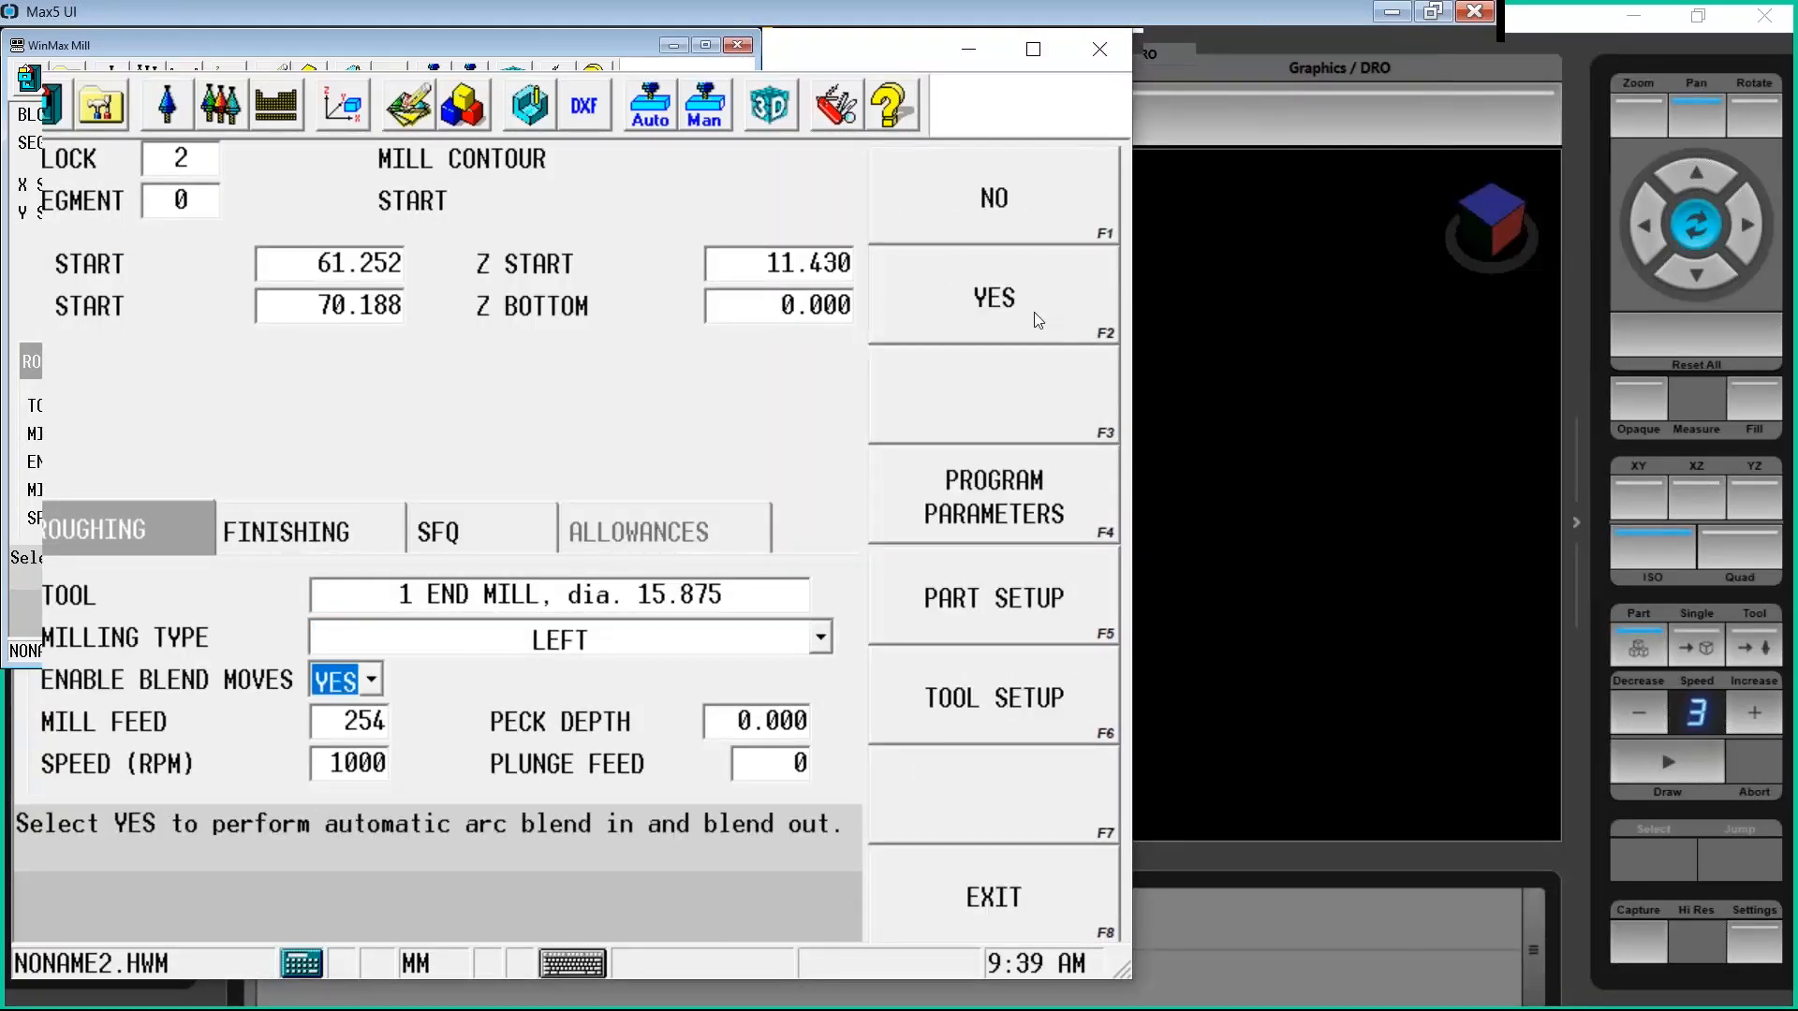
Switch to the Max5 UI graphics, lower the drawing speed to 1 and draw the program's toolpath on the part
click(1503, 637)
click(1649, 704)
click(1649, 704)
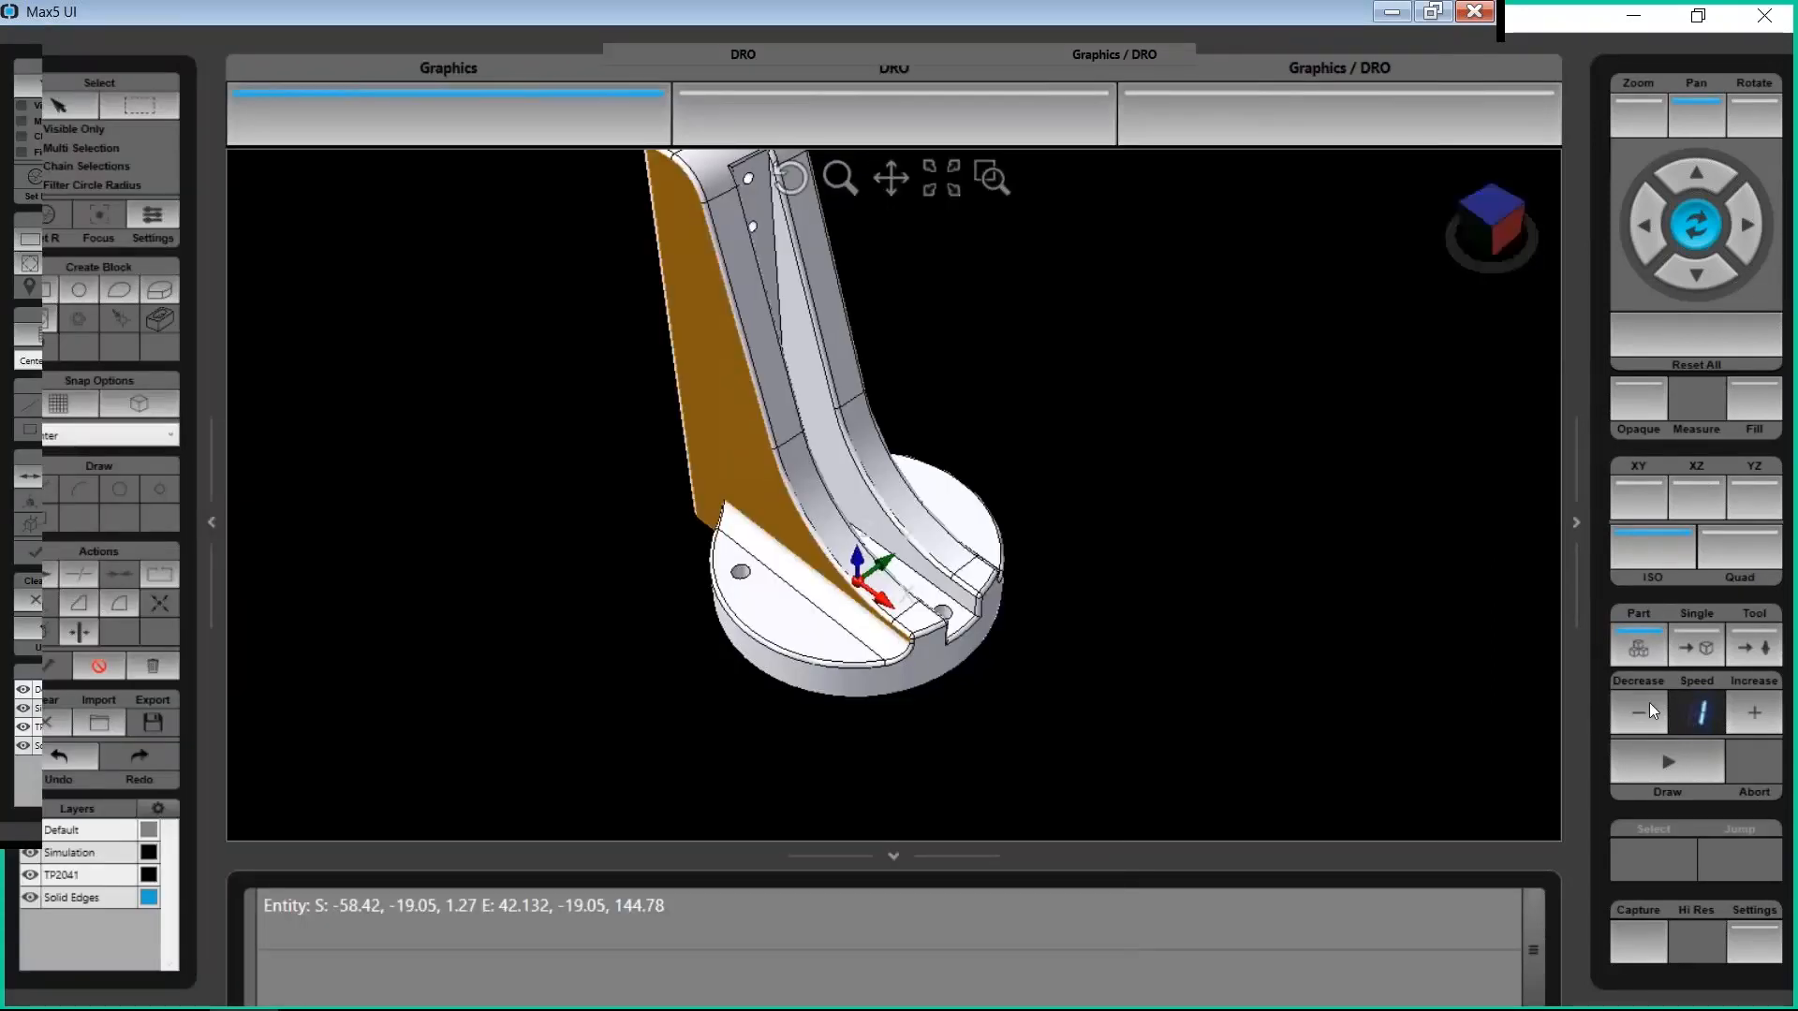
click(1654, 770)
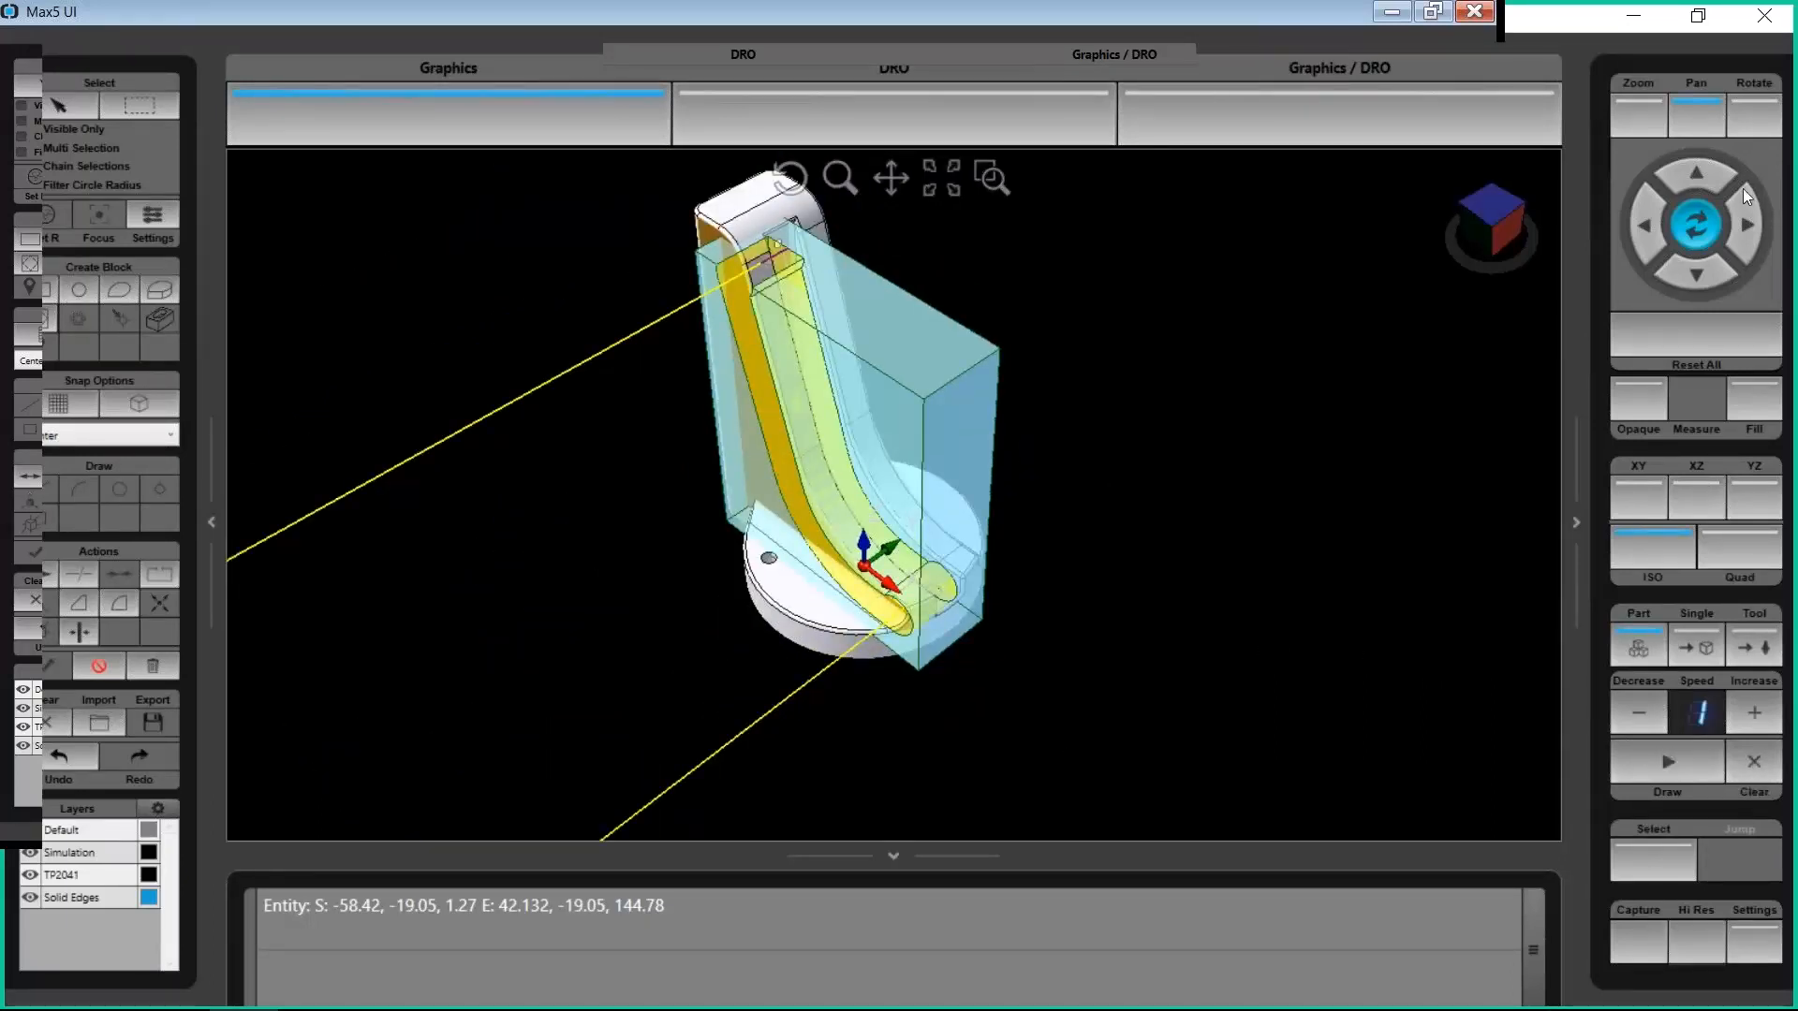
Examine the drawn contour toolpath against the part in XY and isometric views and from several rotated angles
click(1639, 479)
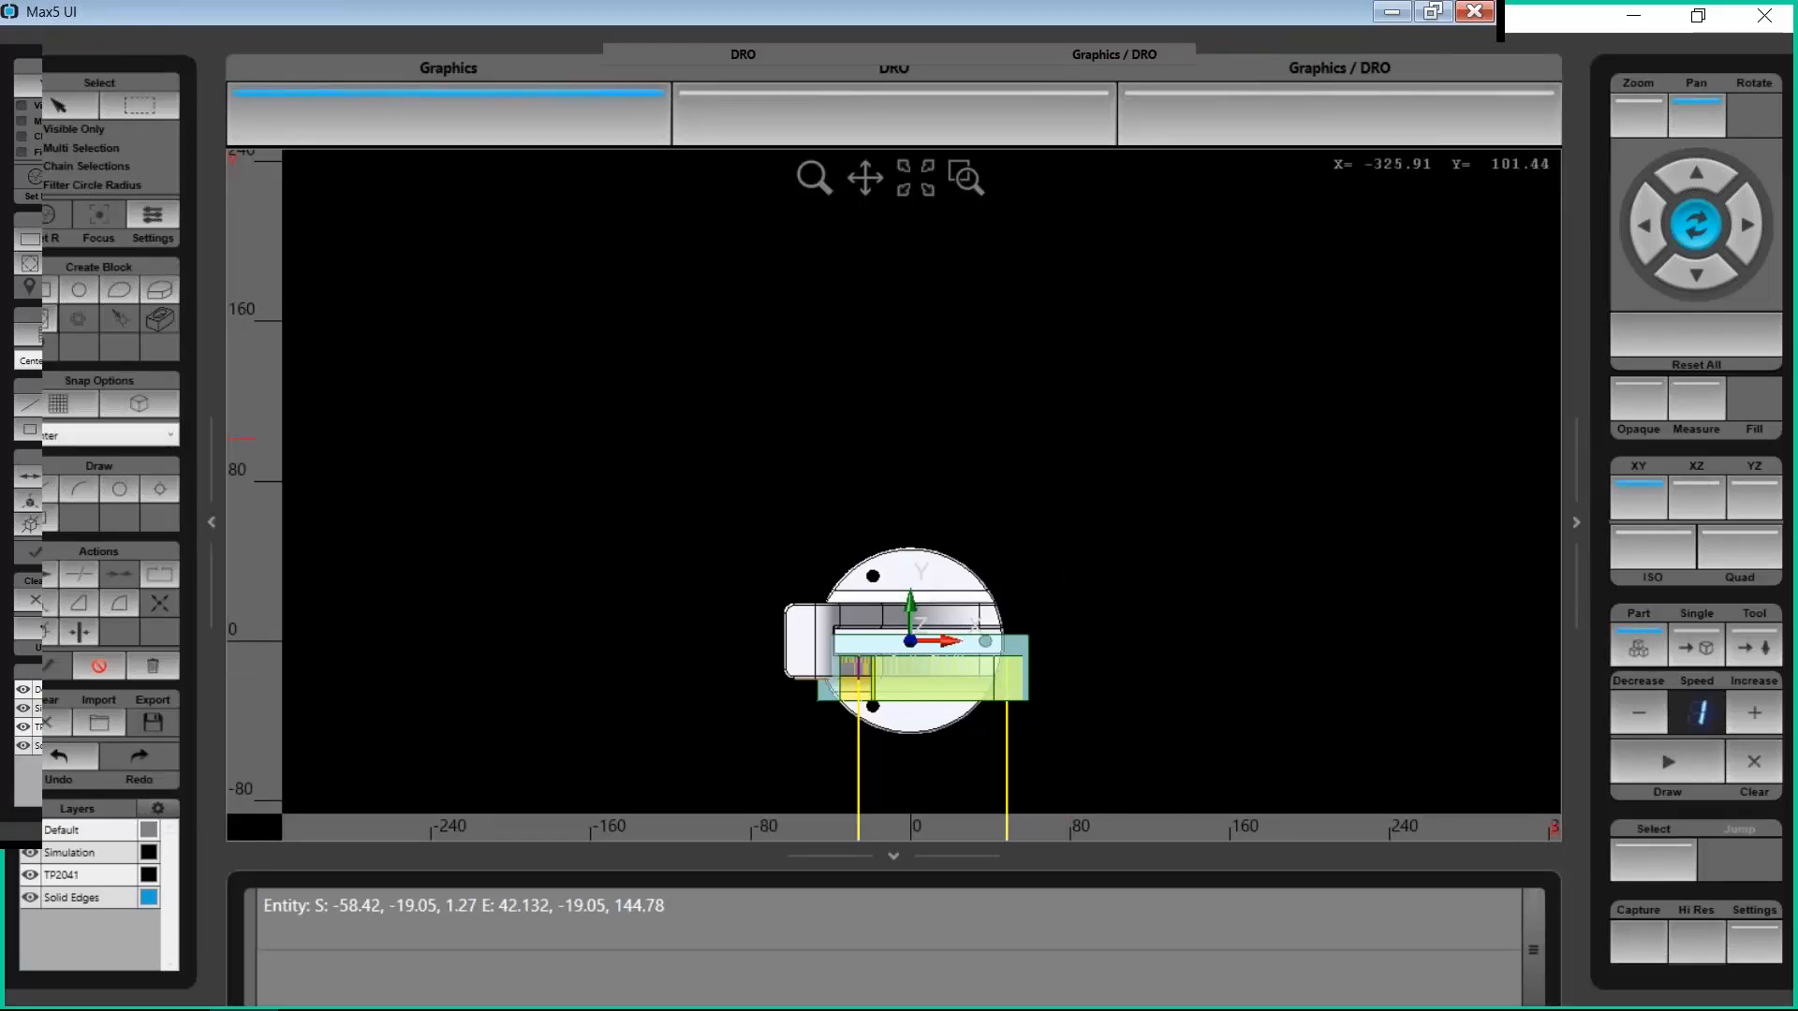
click(156, 287)
click(1635, 535)
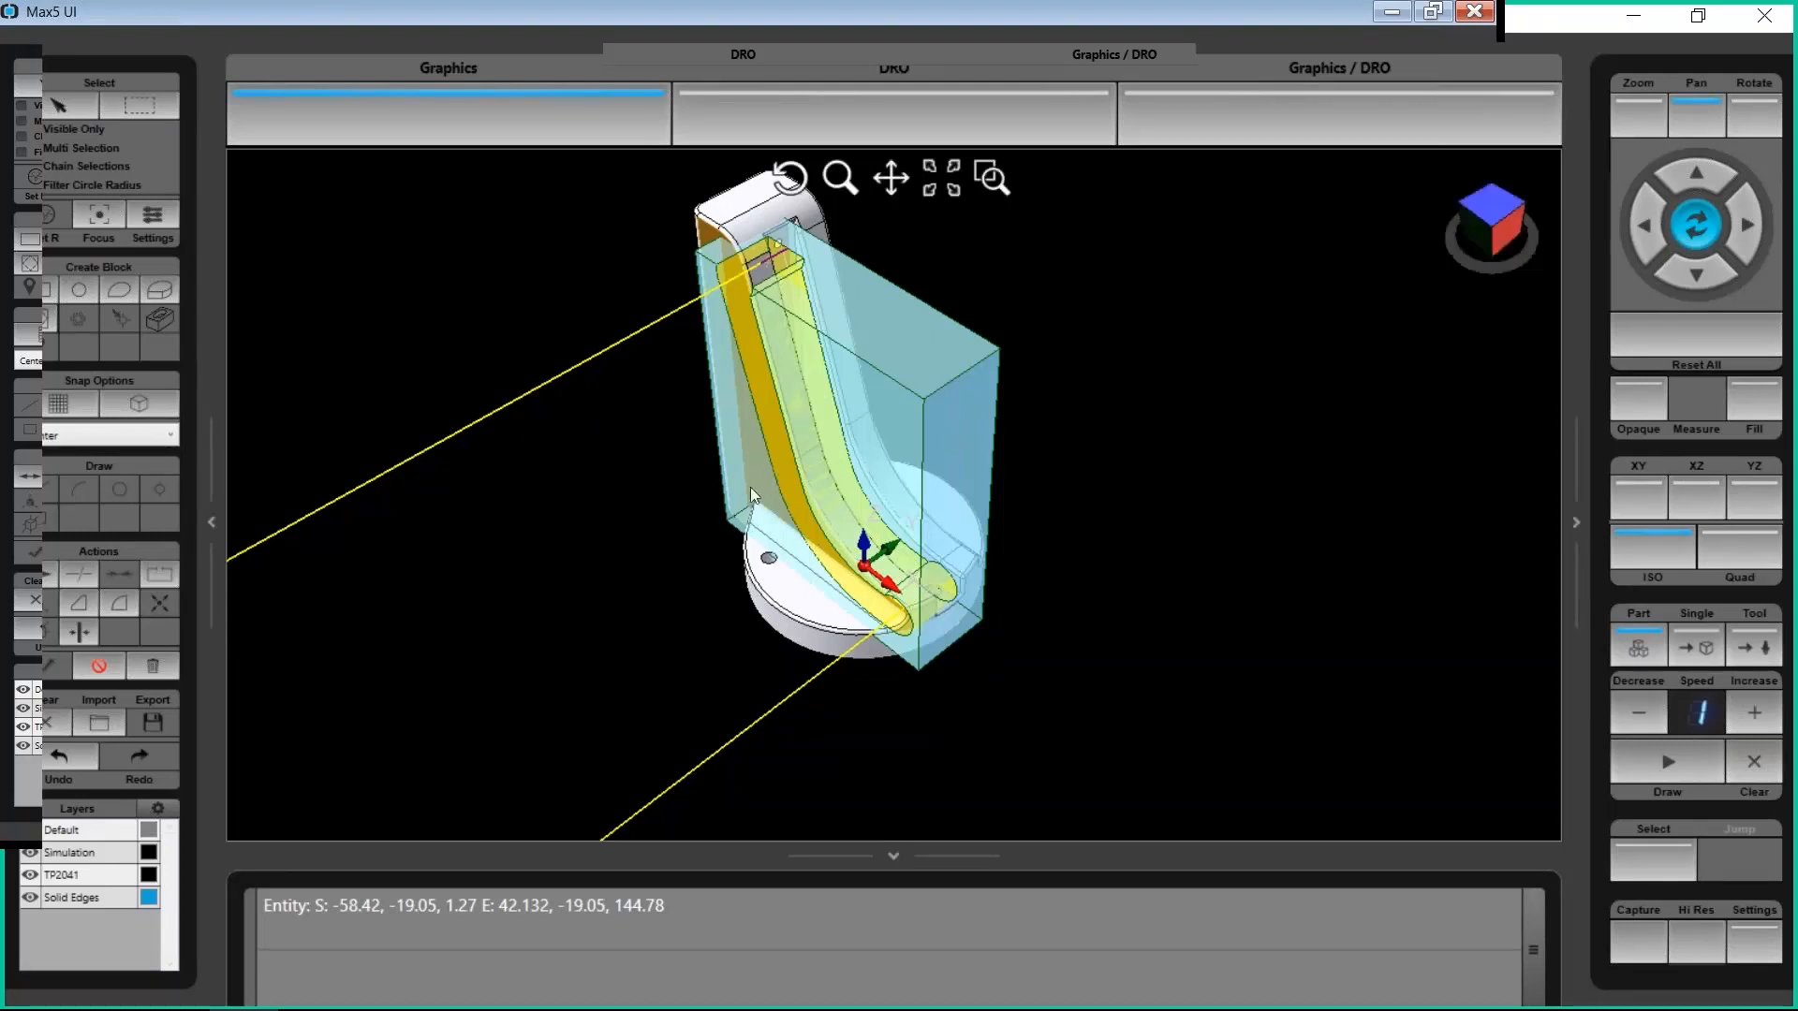
drag(1486, 232, 1360, 515)
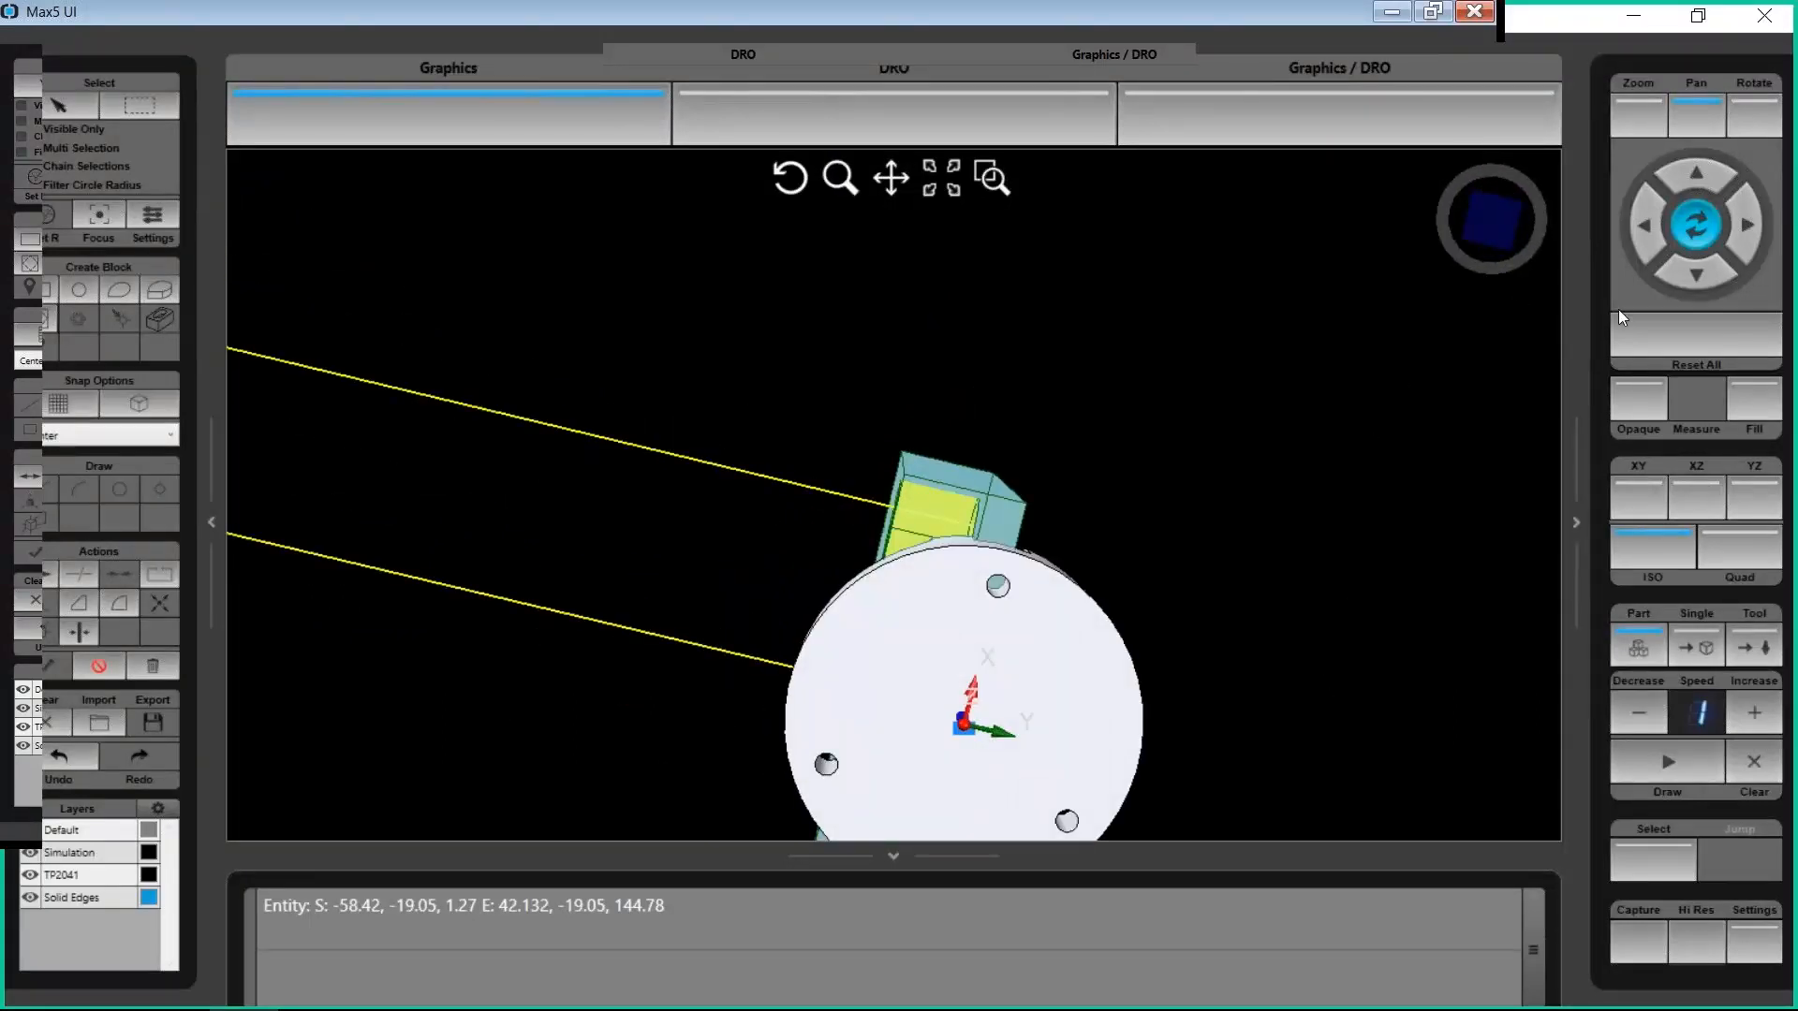
click(1755, 127)
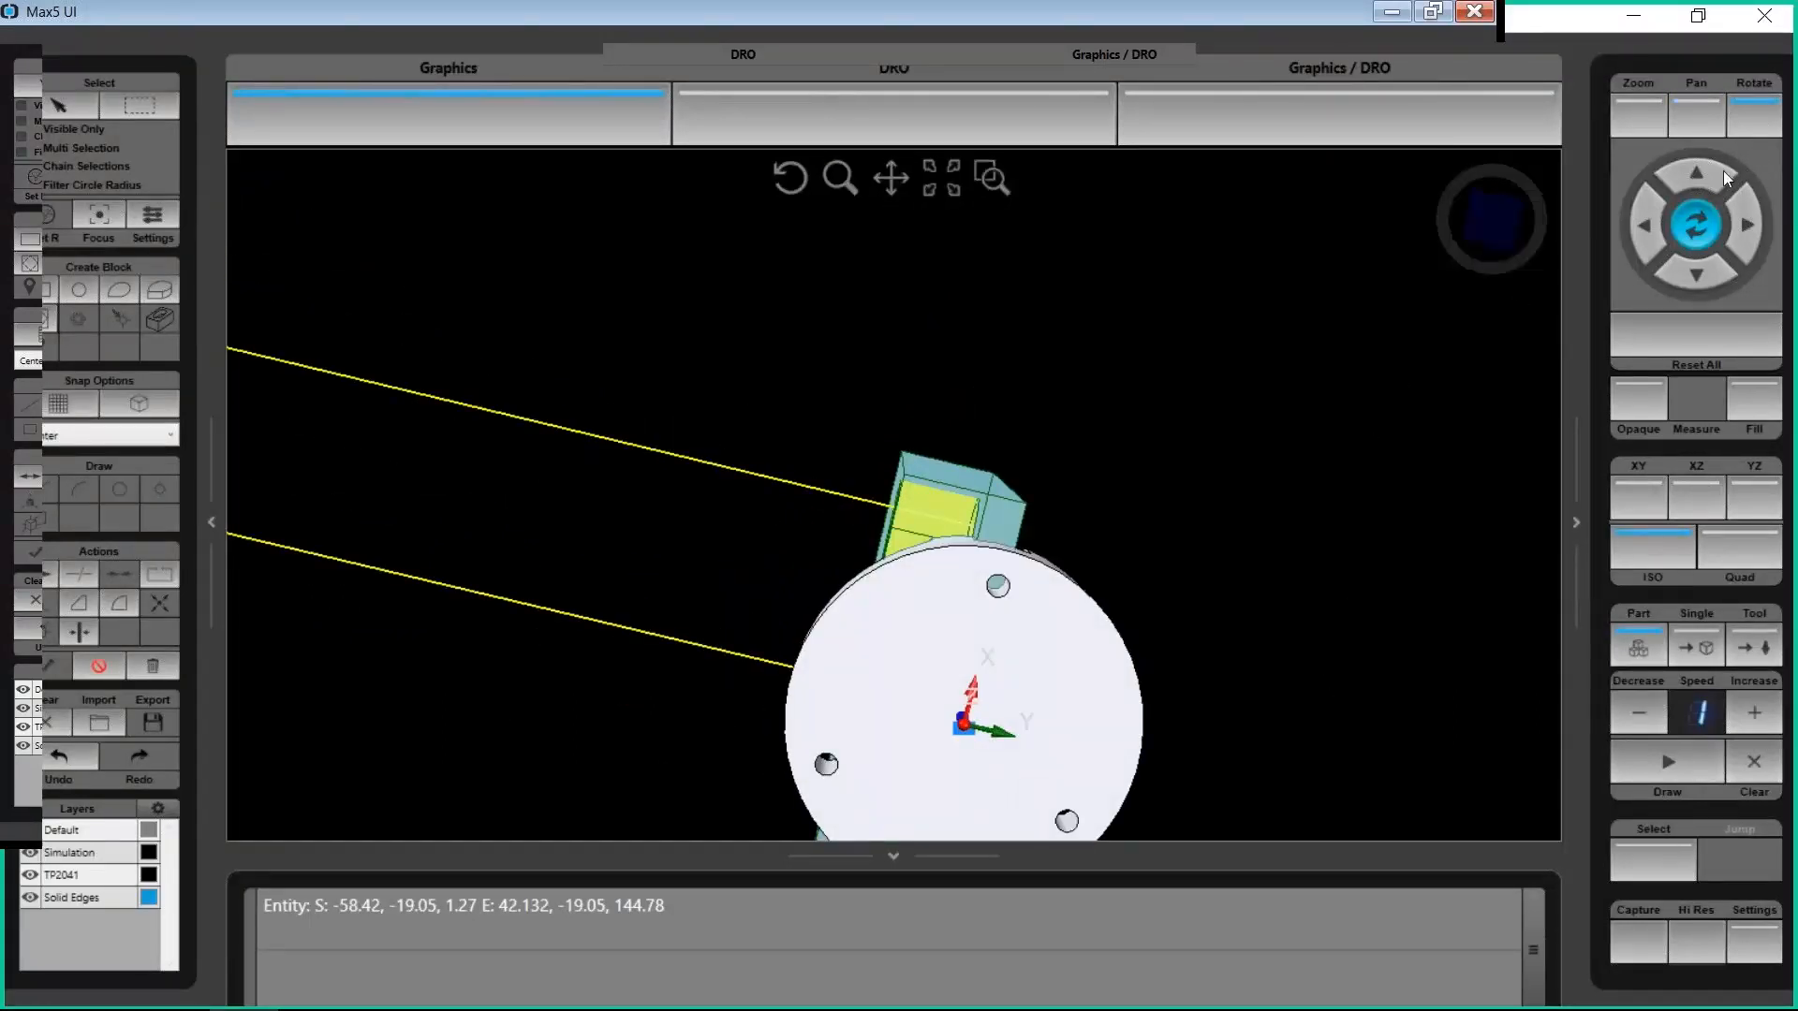
click(1711, 220)
drag(922, 563, 665, 426)
drag(1211, 369, 1399, 526)
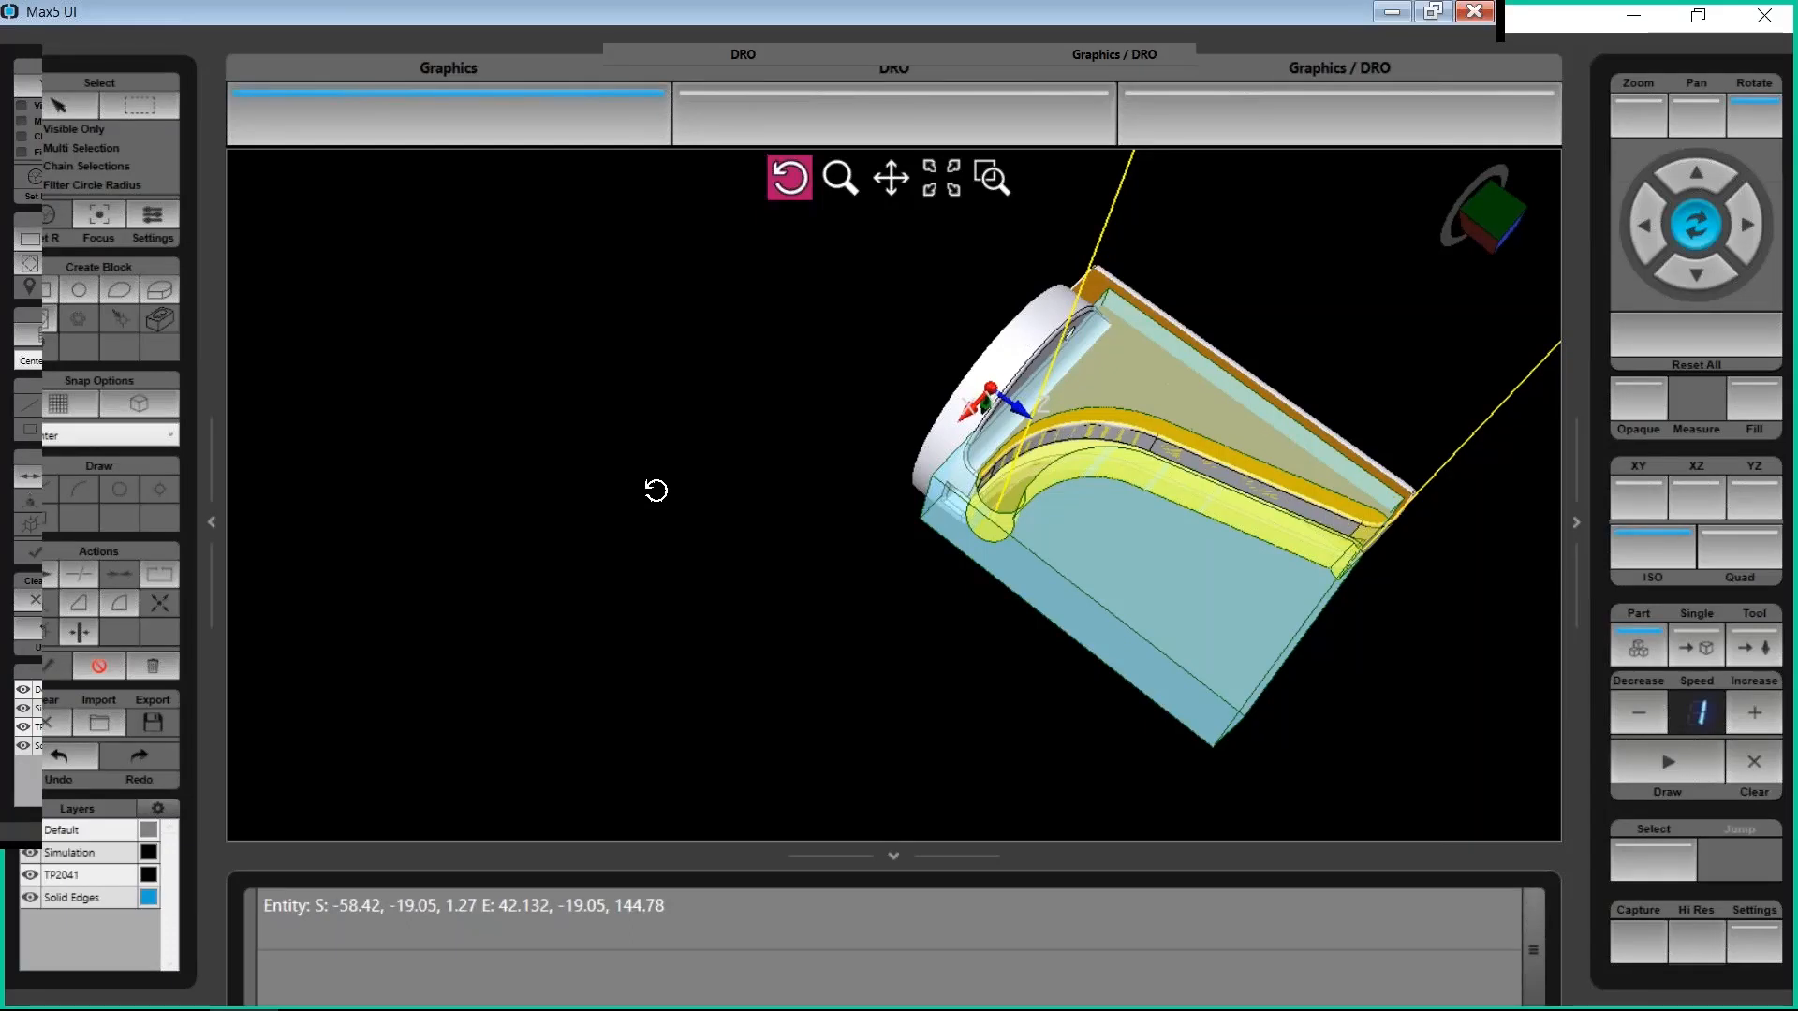
drag(890, 458, 1052, 514)
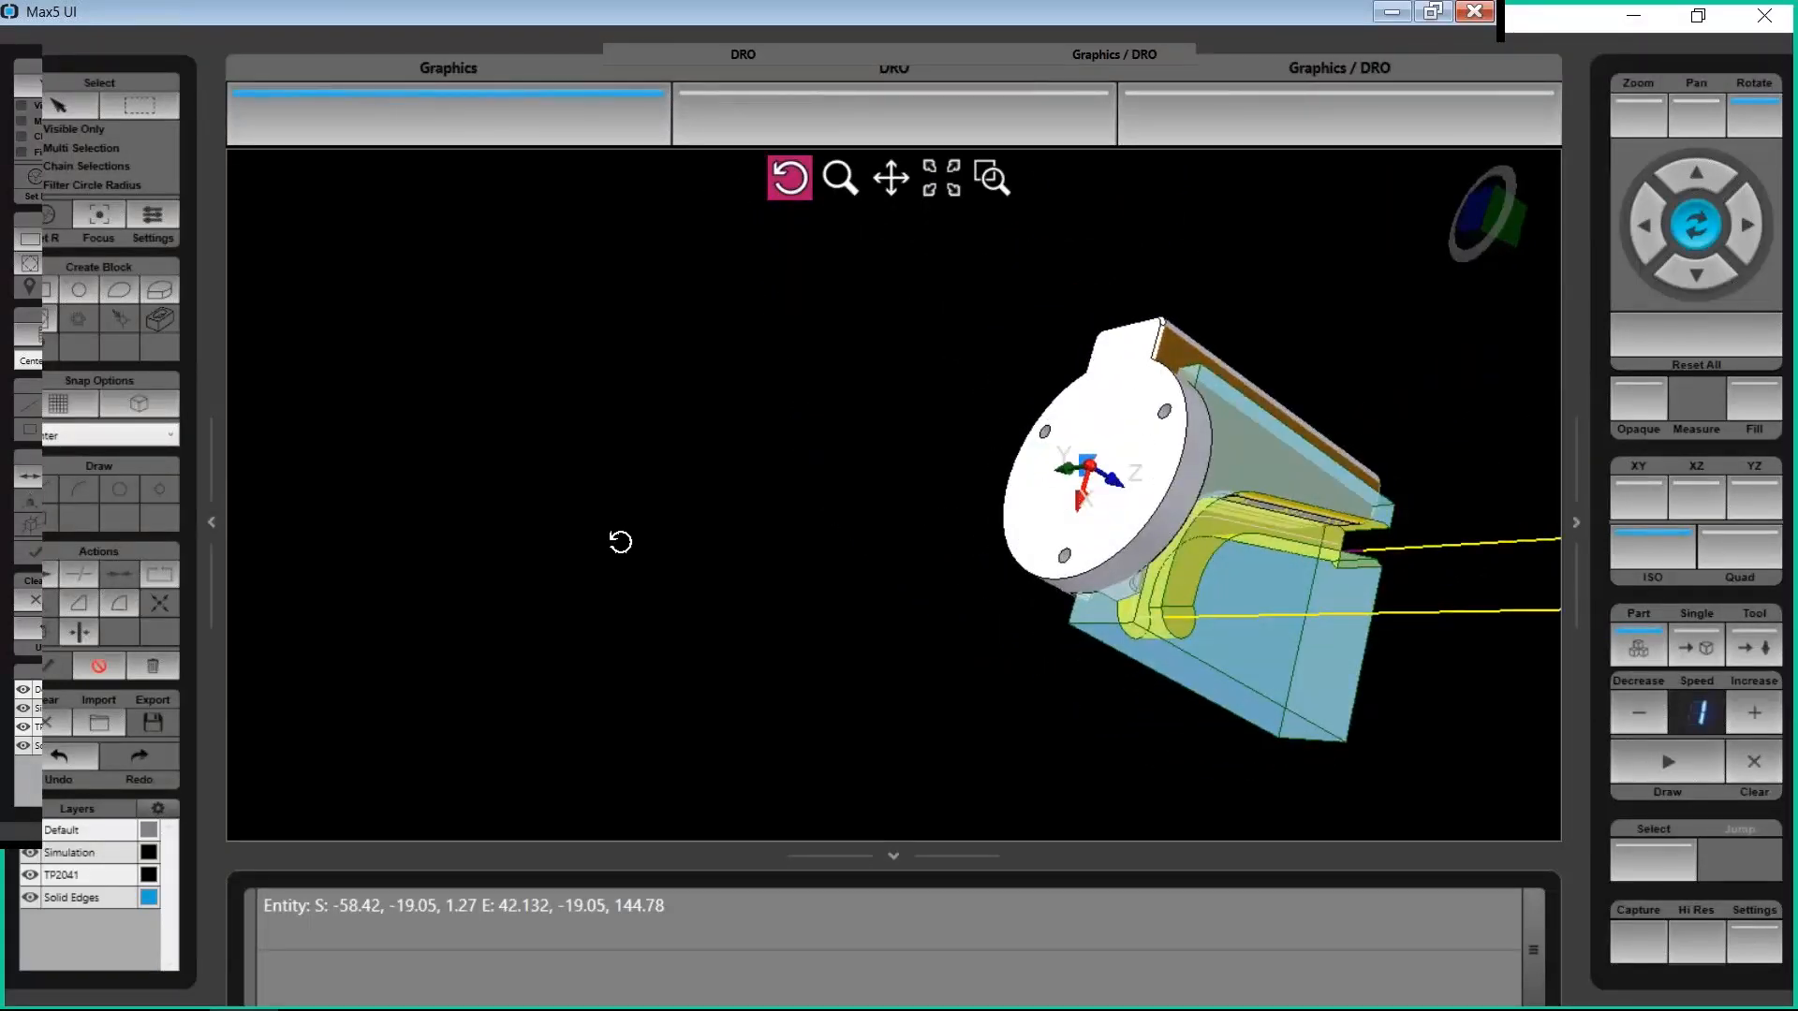
drag(1264, 595, 1247, 439)
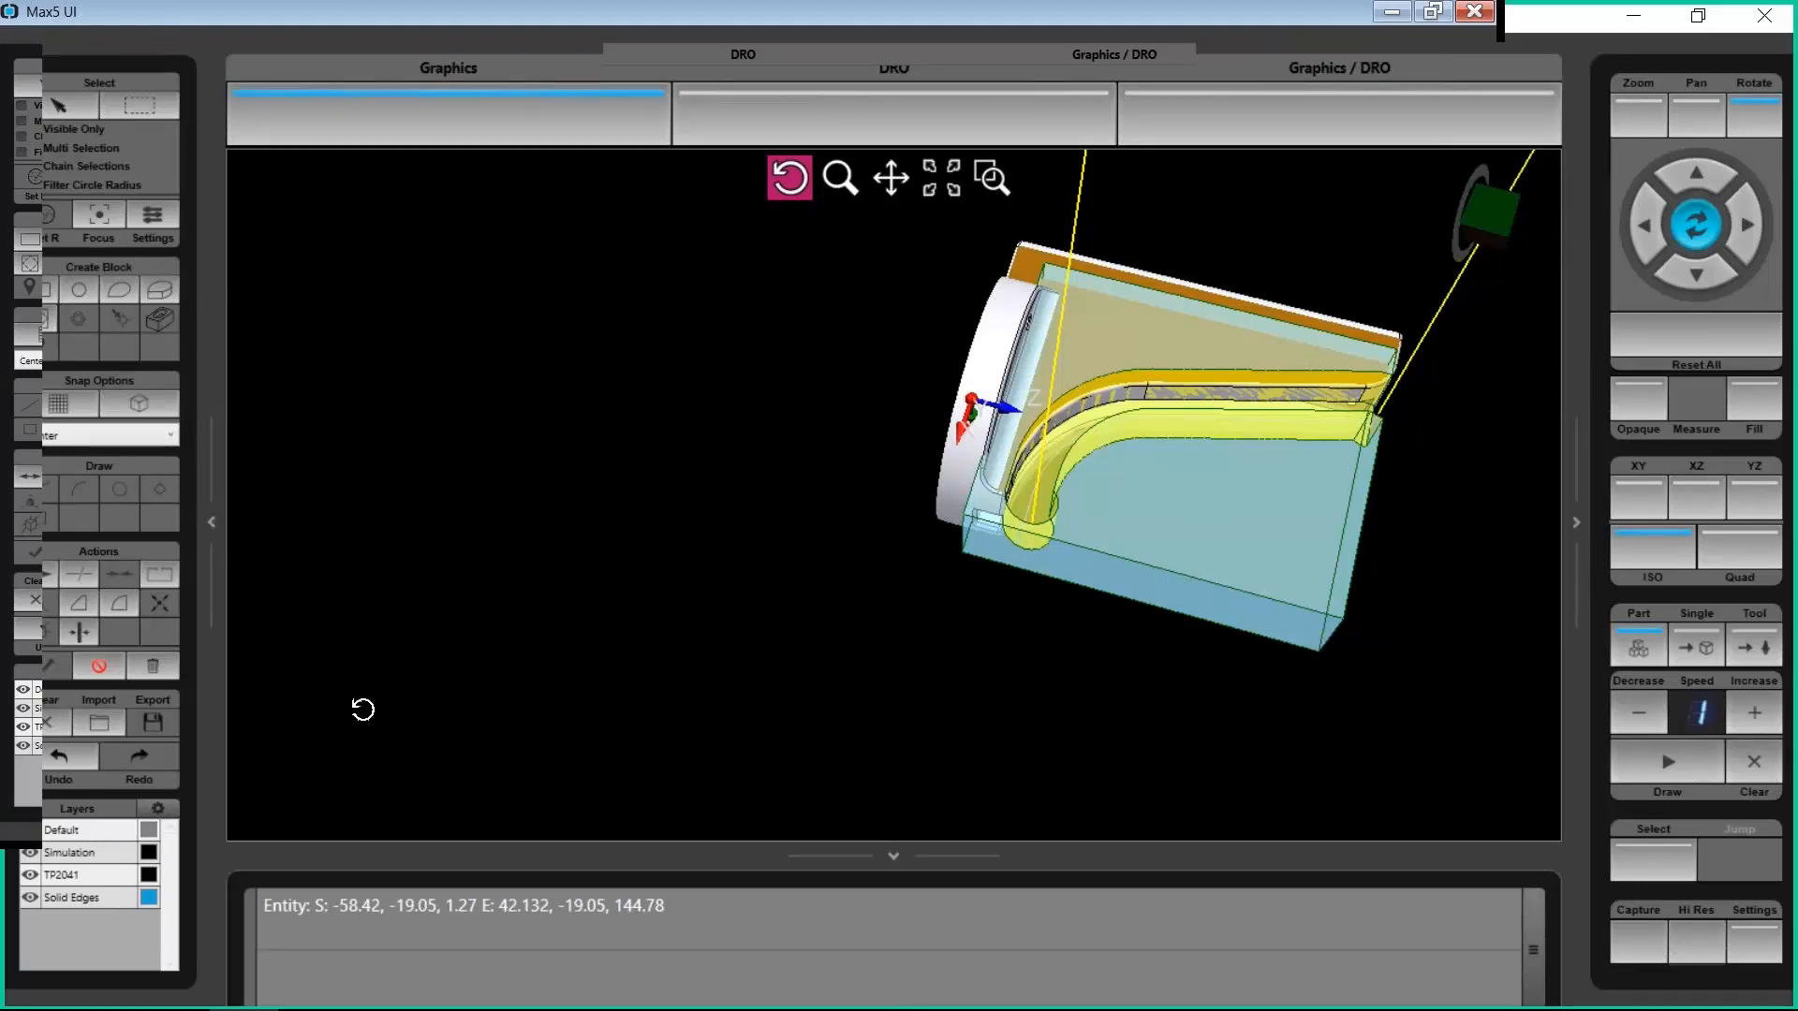
In WinMax Mill, open the transform plane block and compare its Angles and Vectors orientation methods, ending on Vectors
key(alt+Tab)
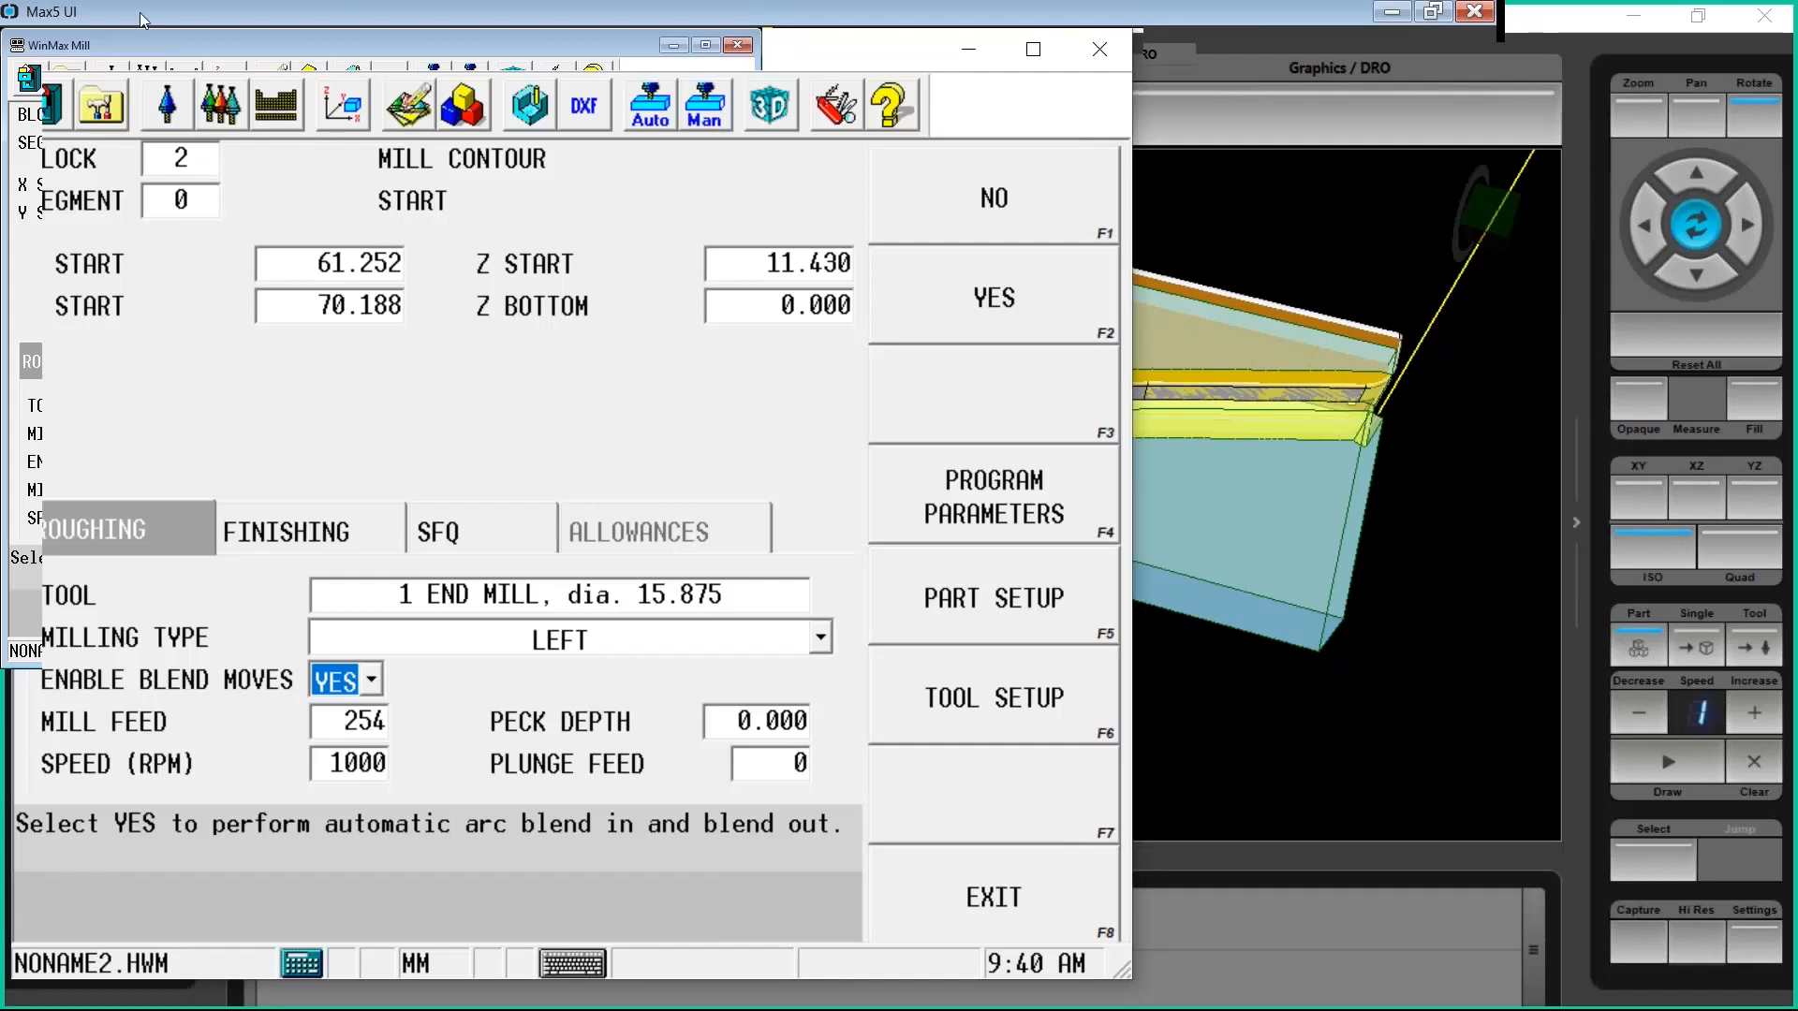
click(450, 106)
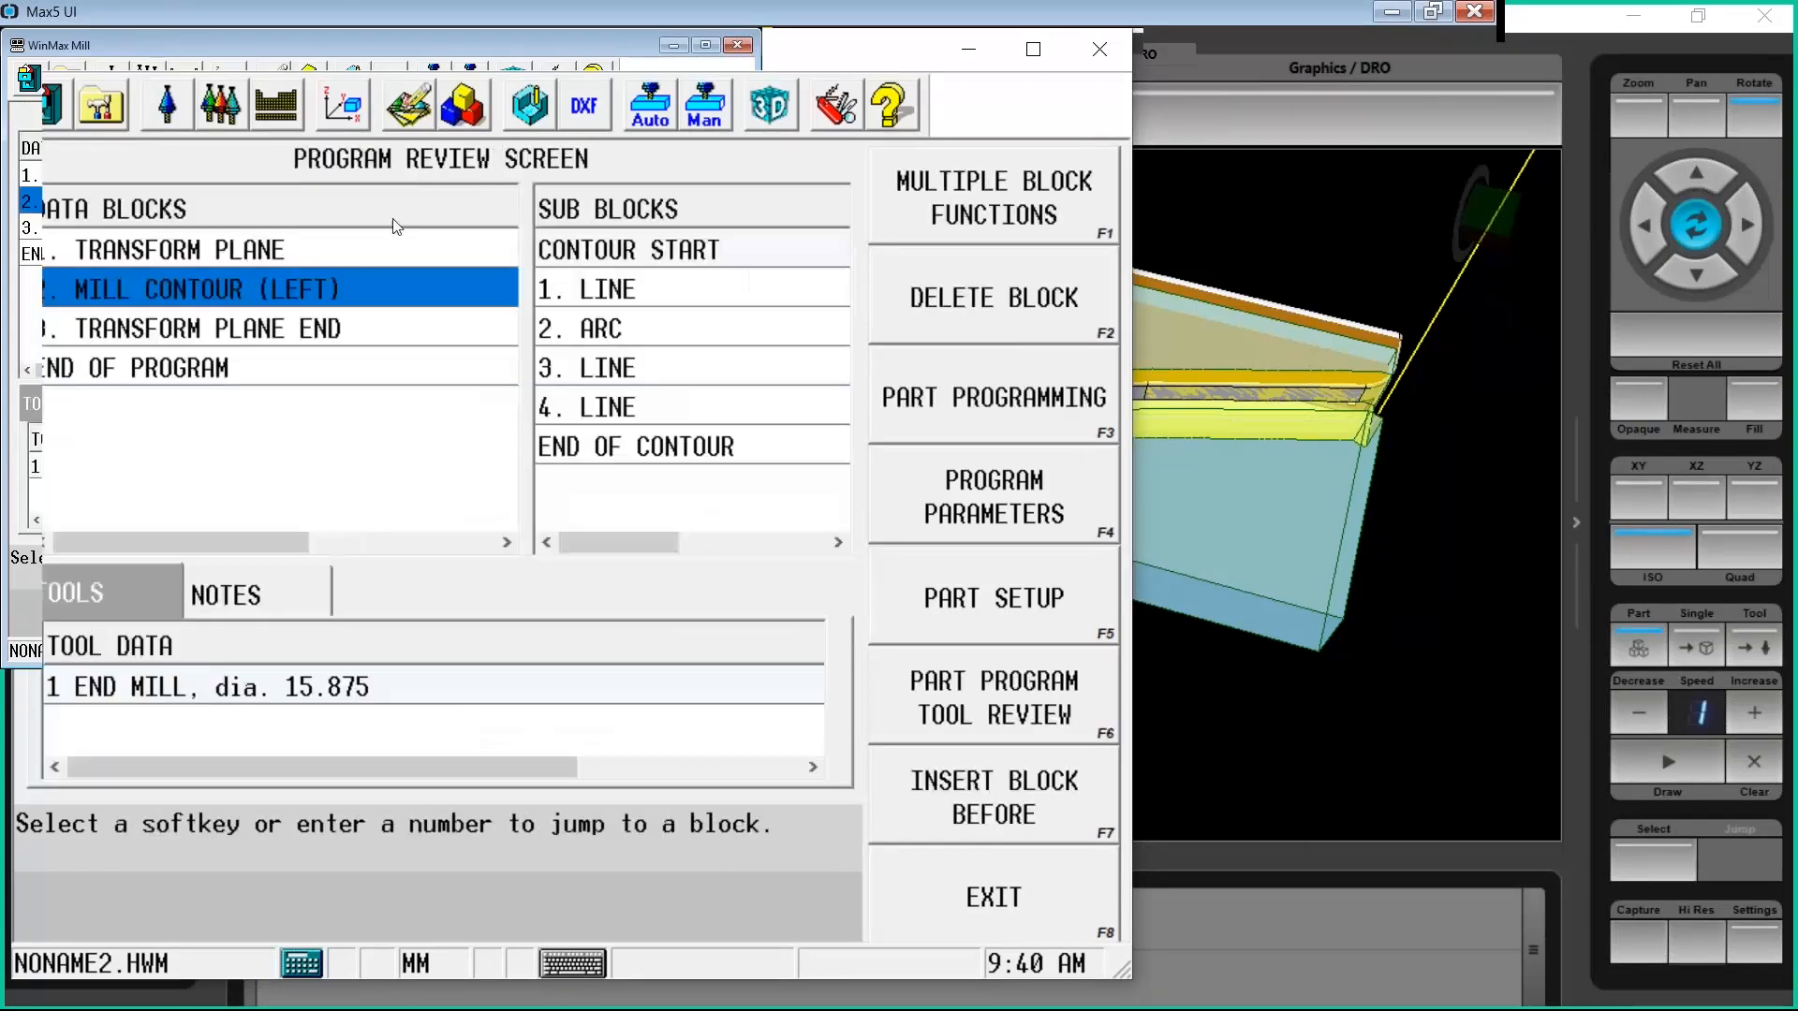
click(275, 258)
click(275, 258)
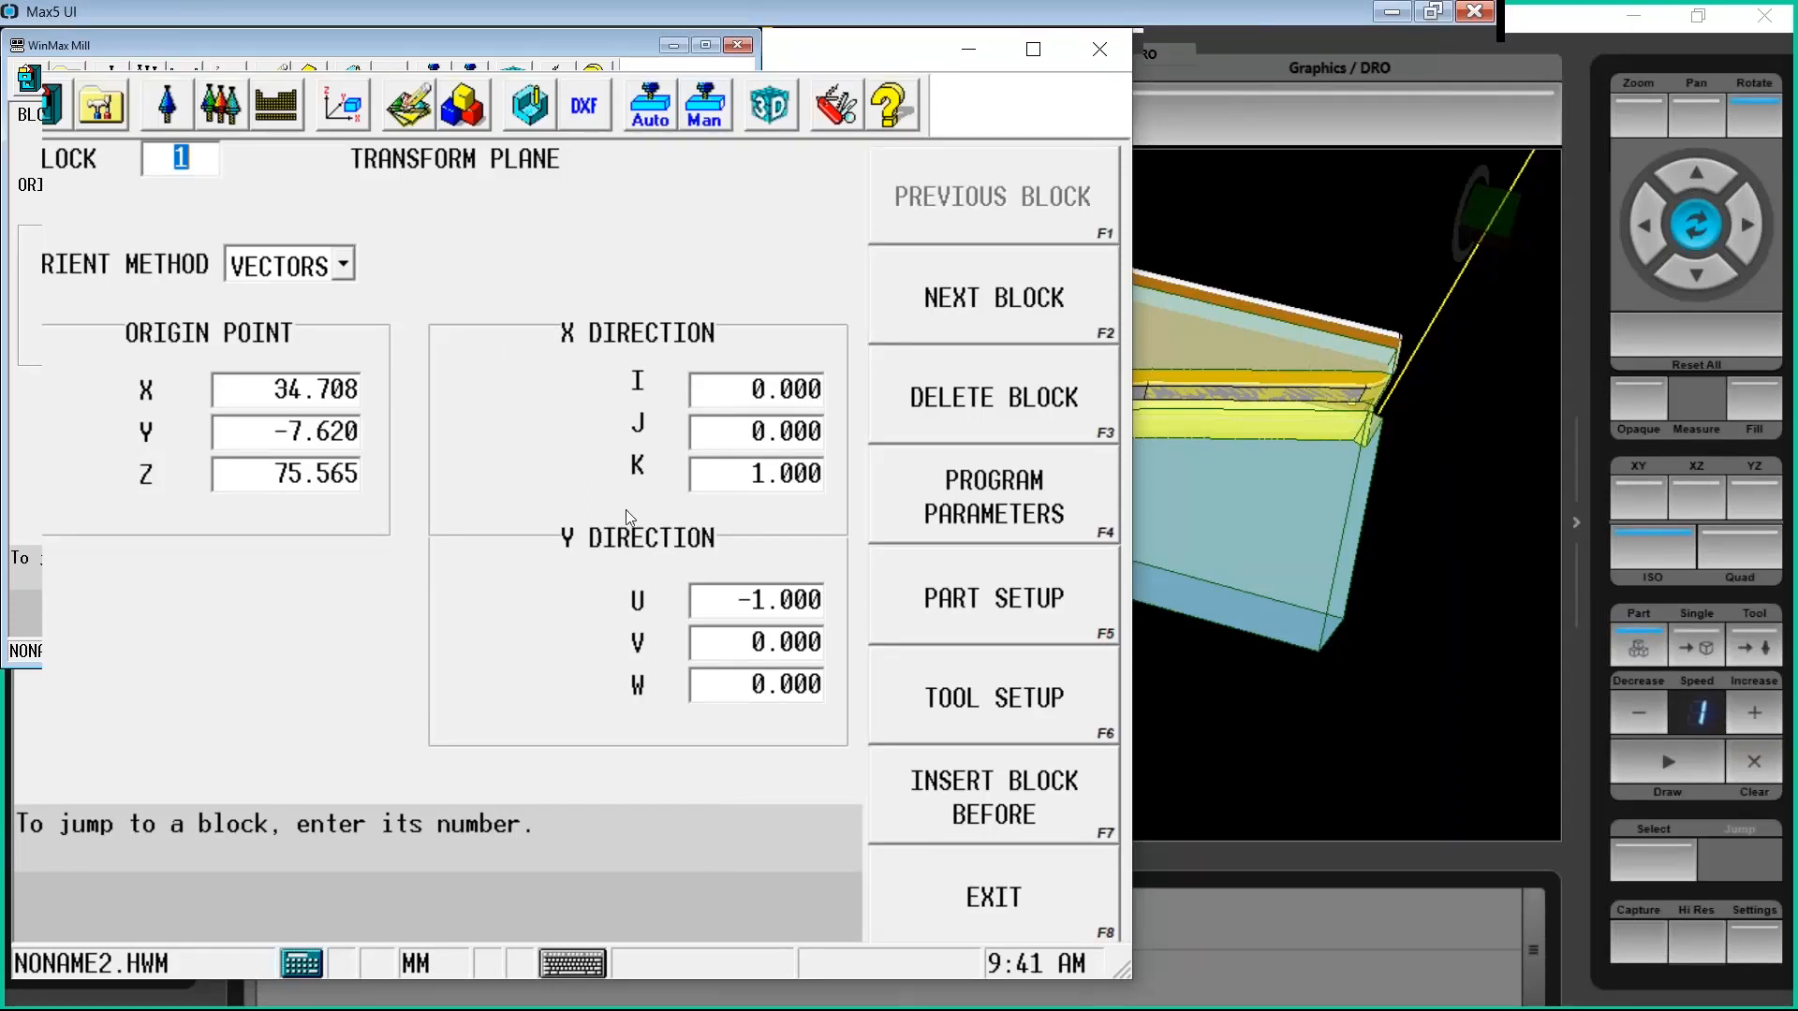
click(343, 264)
click(340, 298)
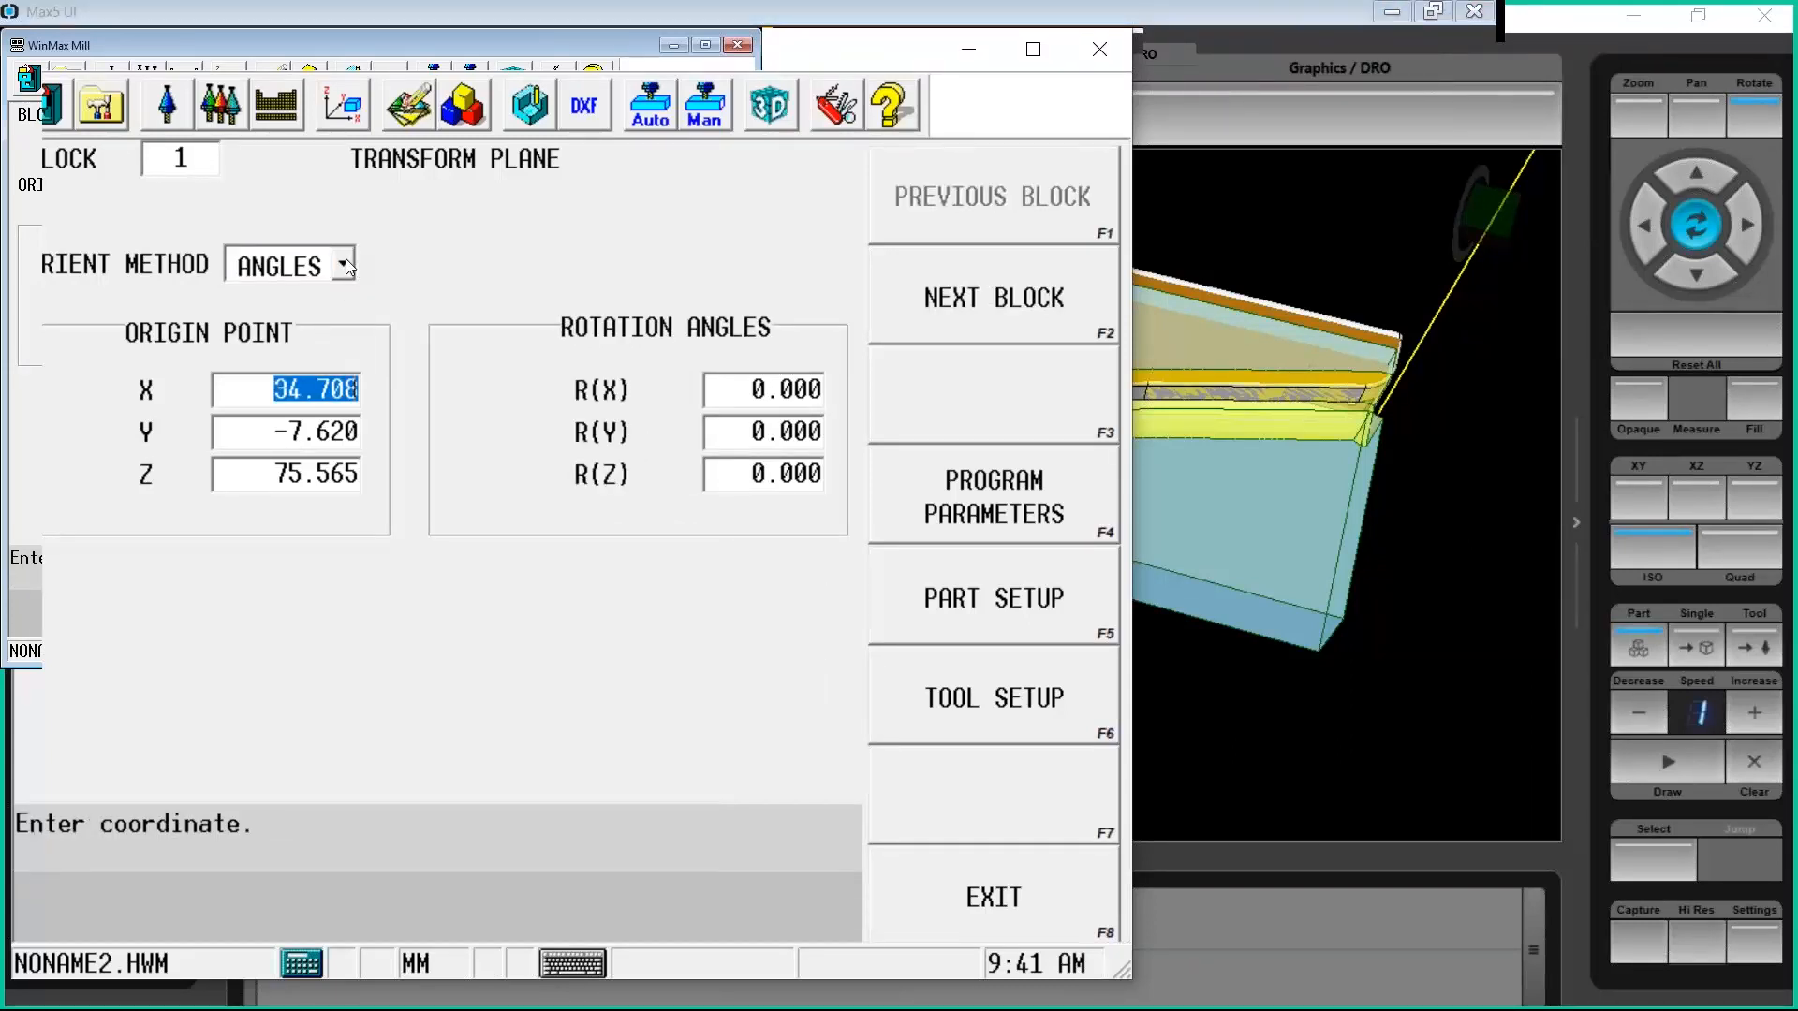
click(345, 259)
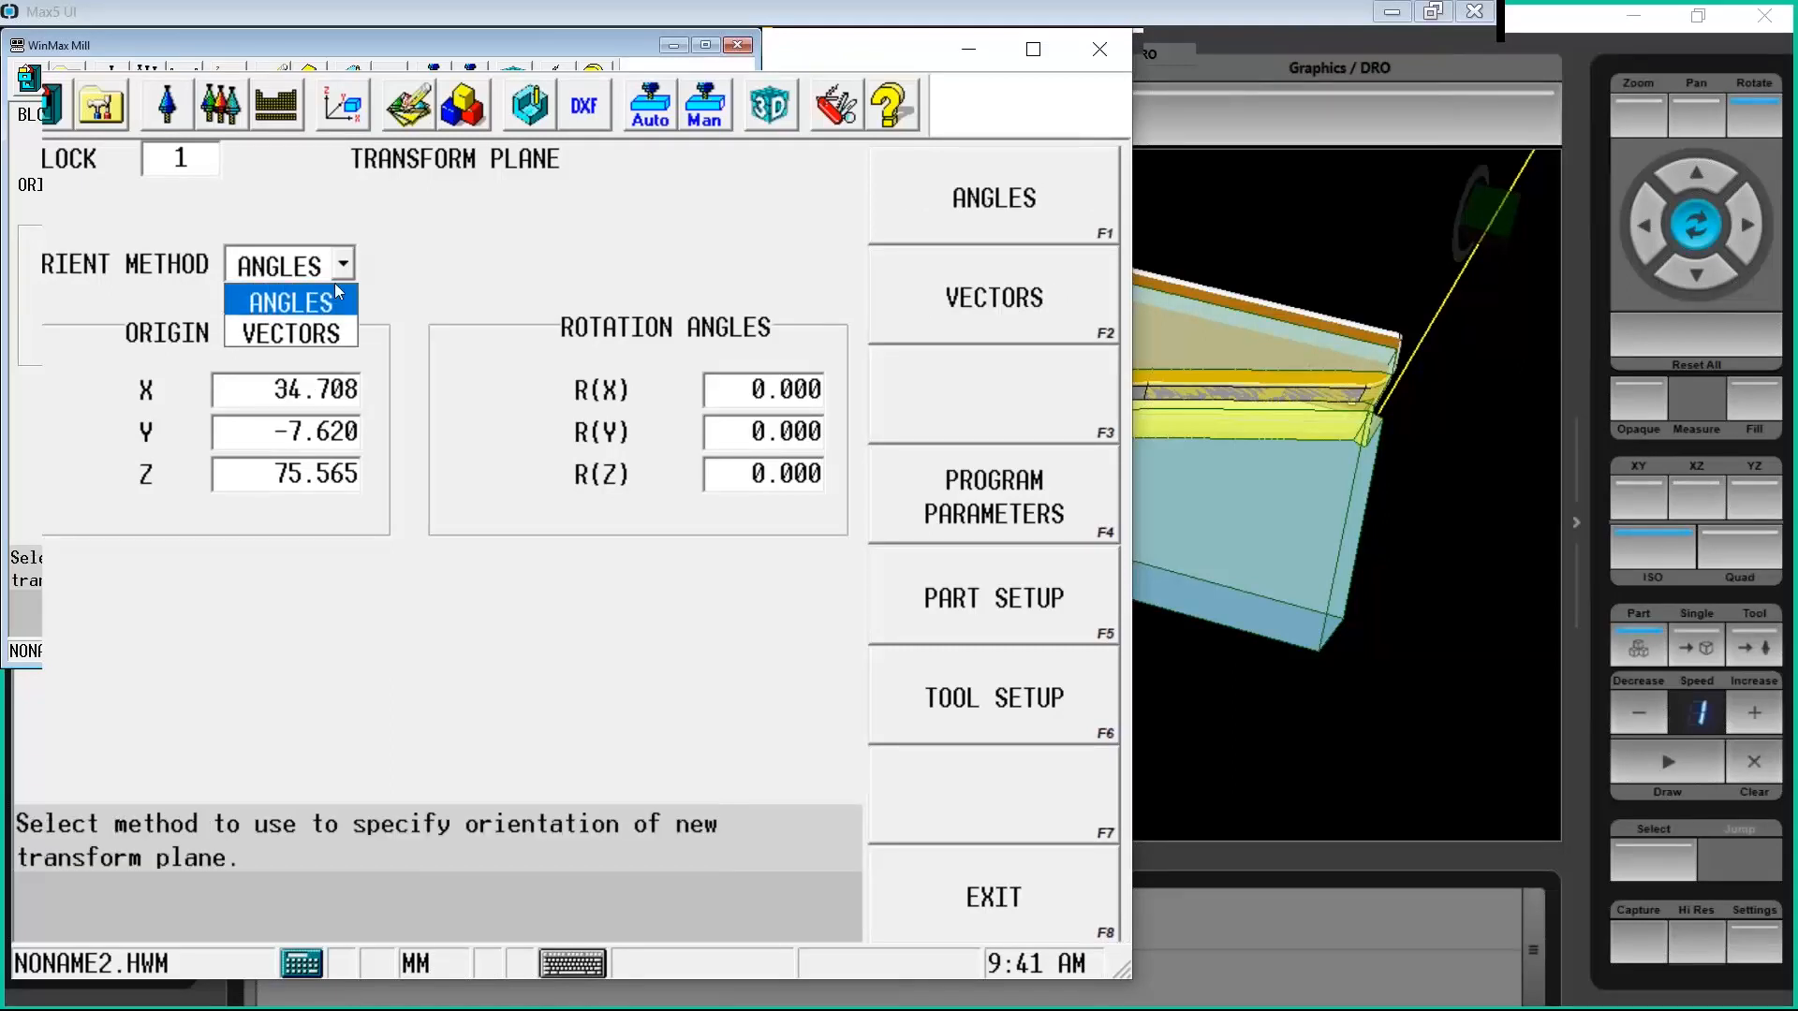
click(347, 322)
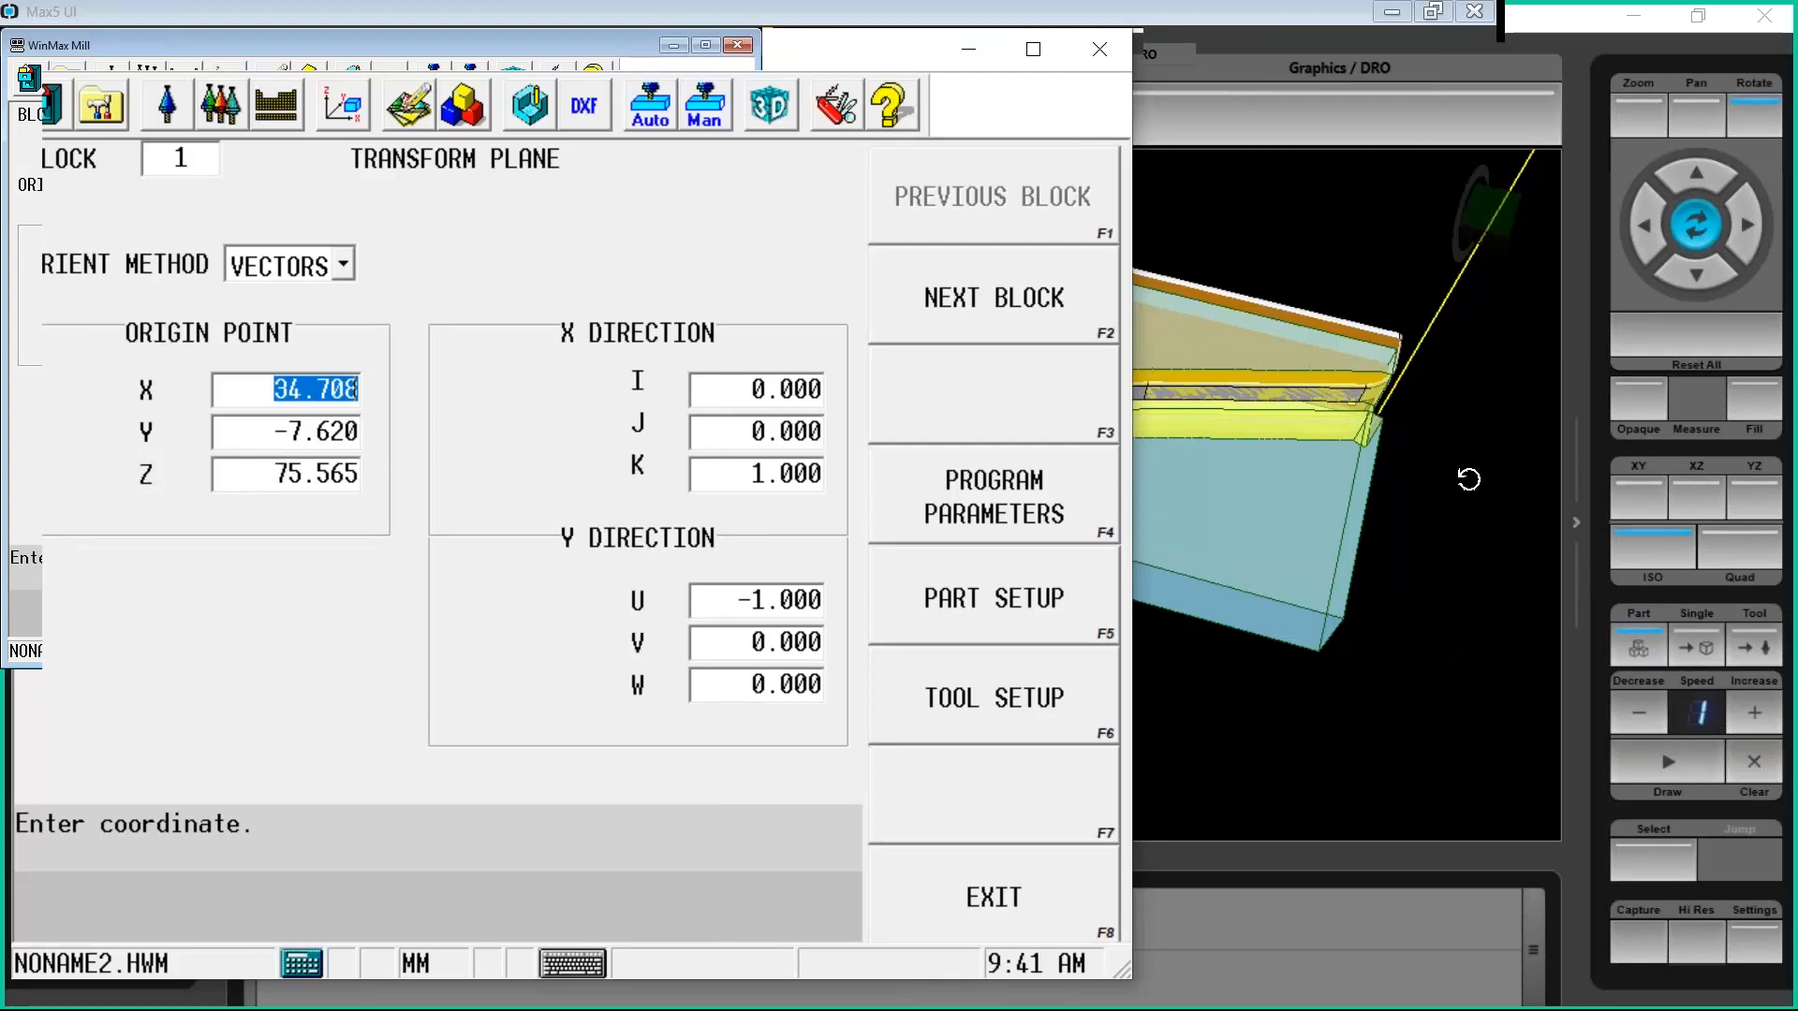
Switch to the Max5 UI graphics and examine the part and toolpath from several angles, ending on the flange's round face with three holes
click(1490, 484)
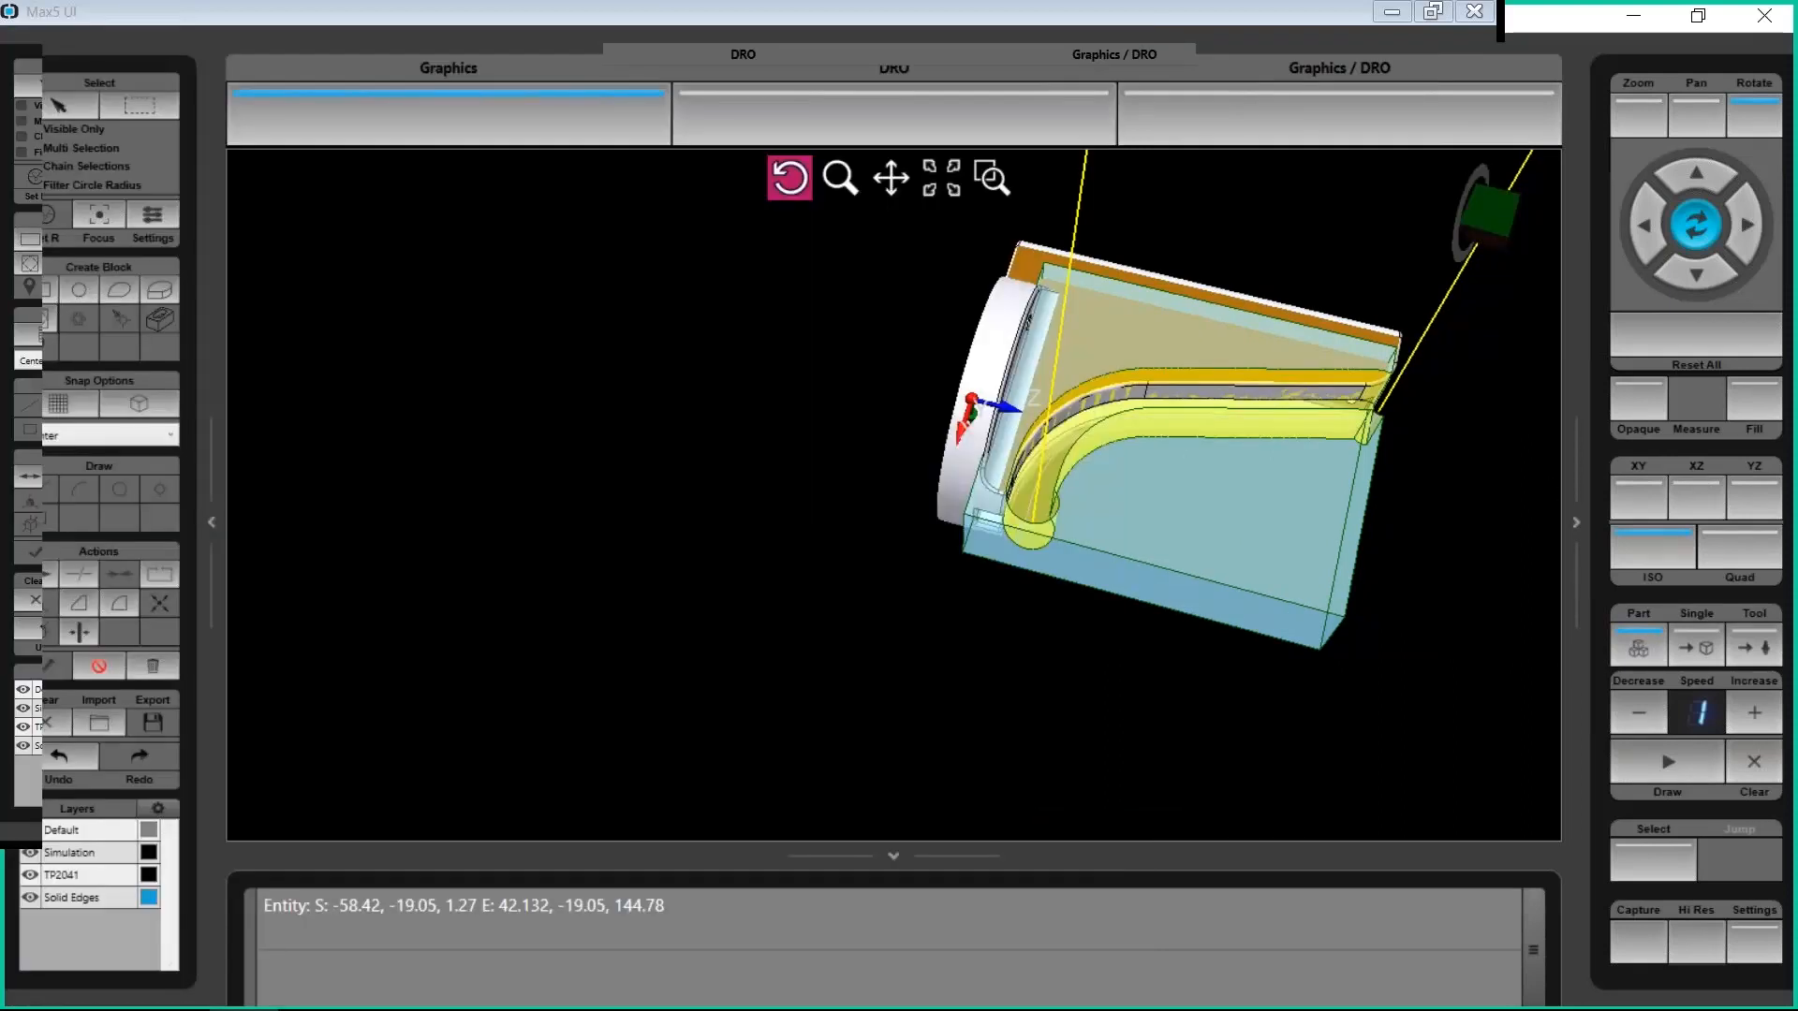
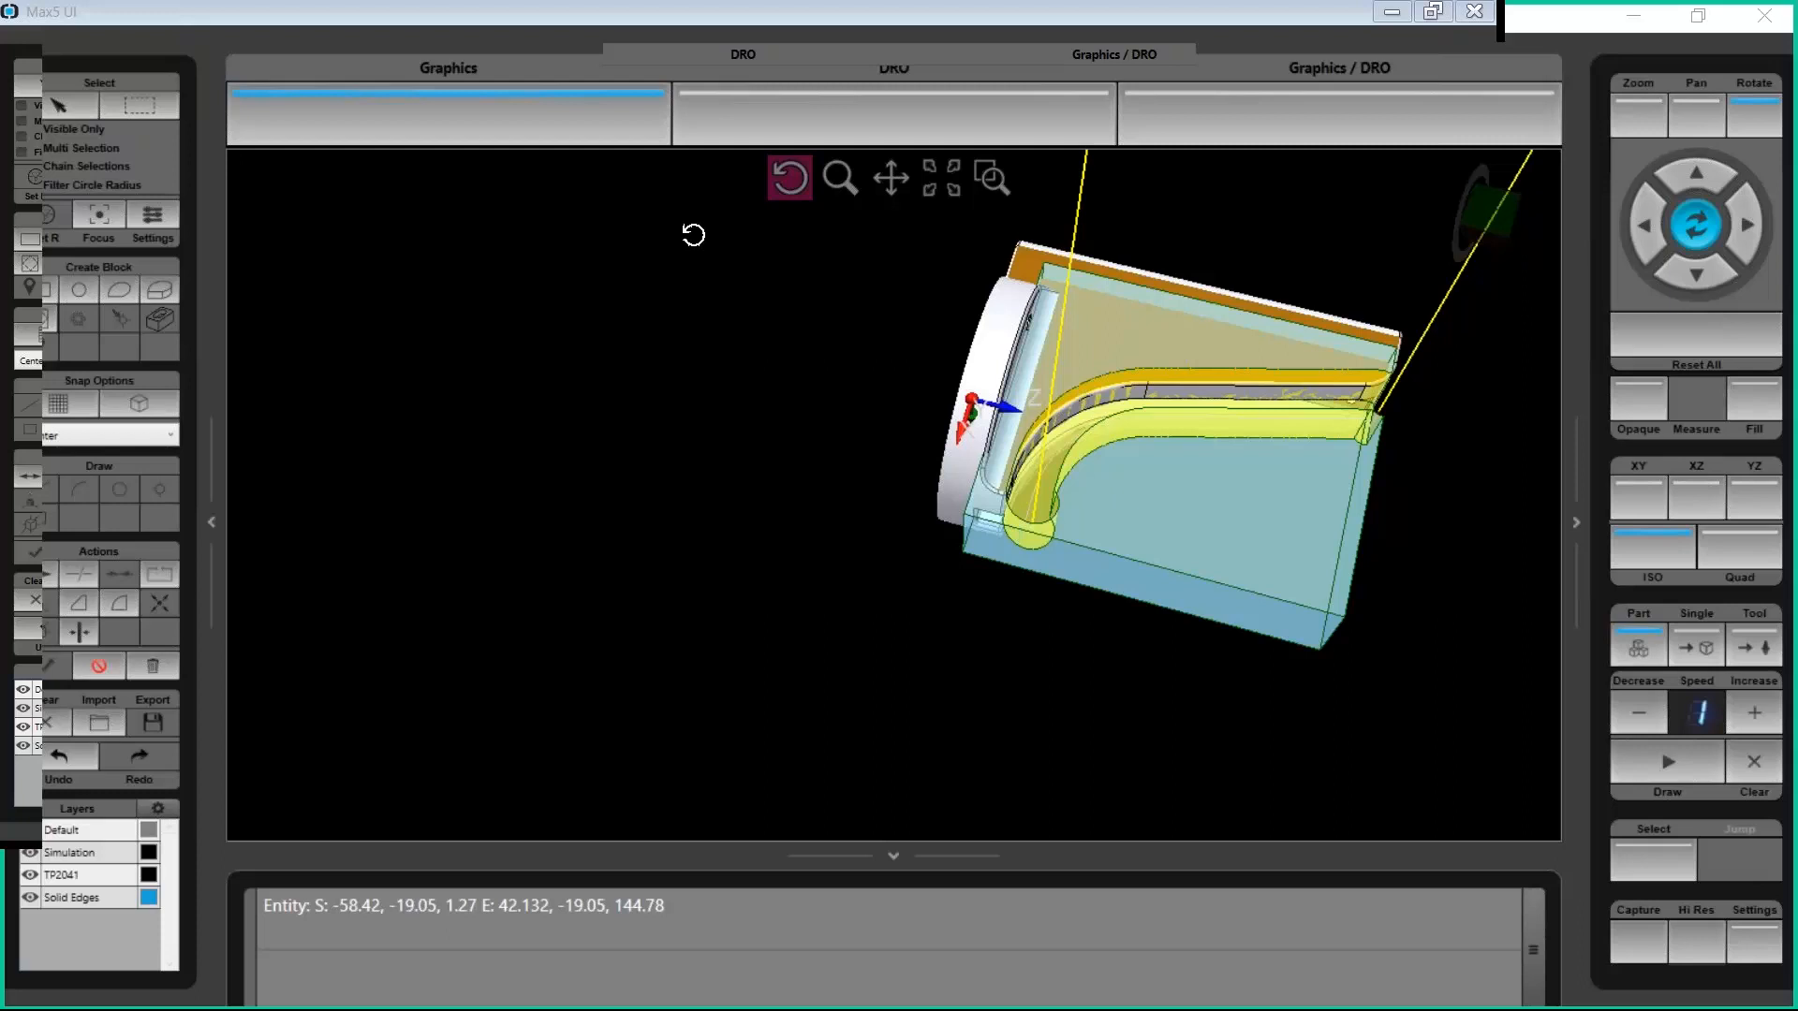
drag(894, 415, 586, 586)
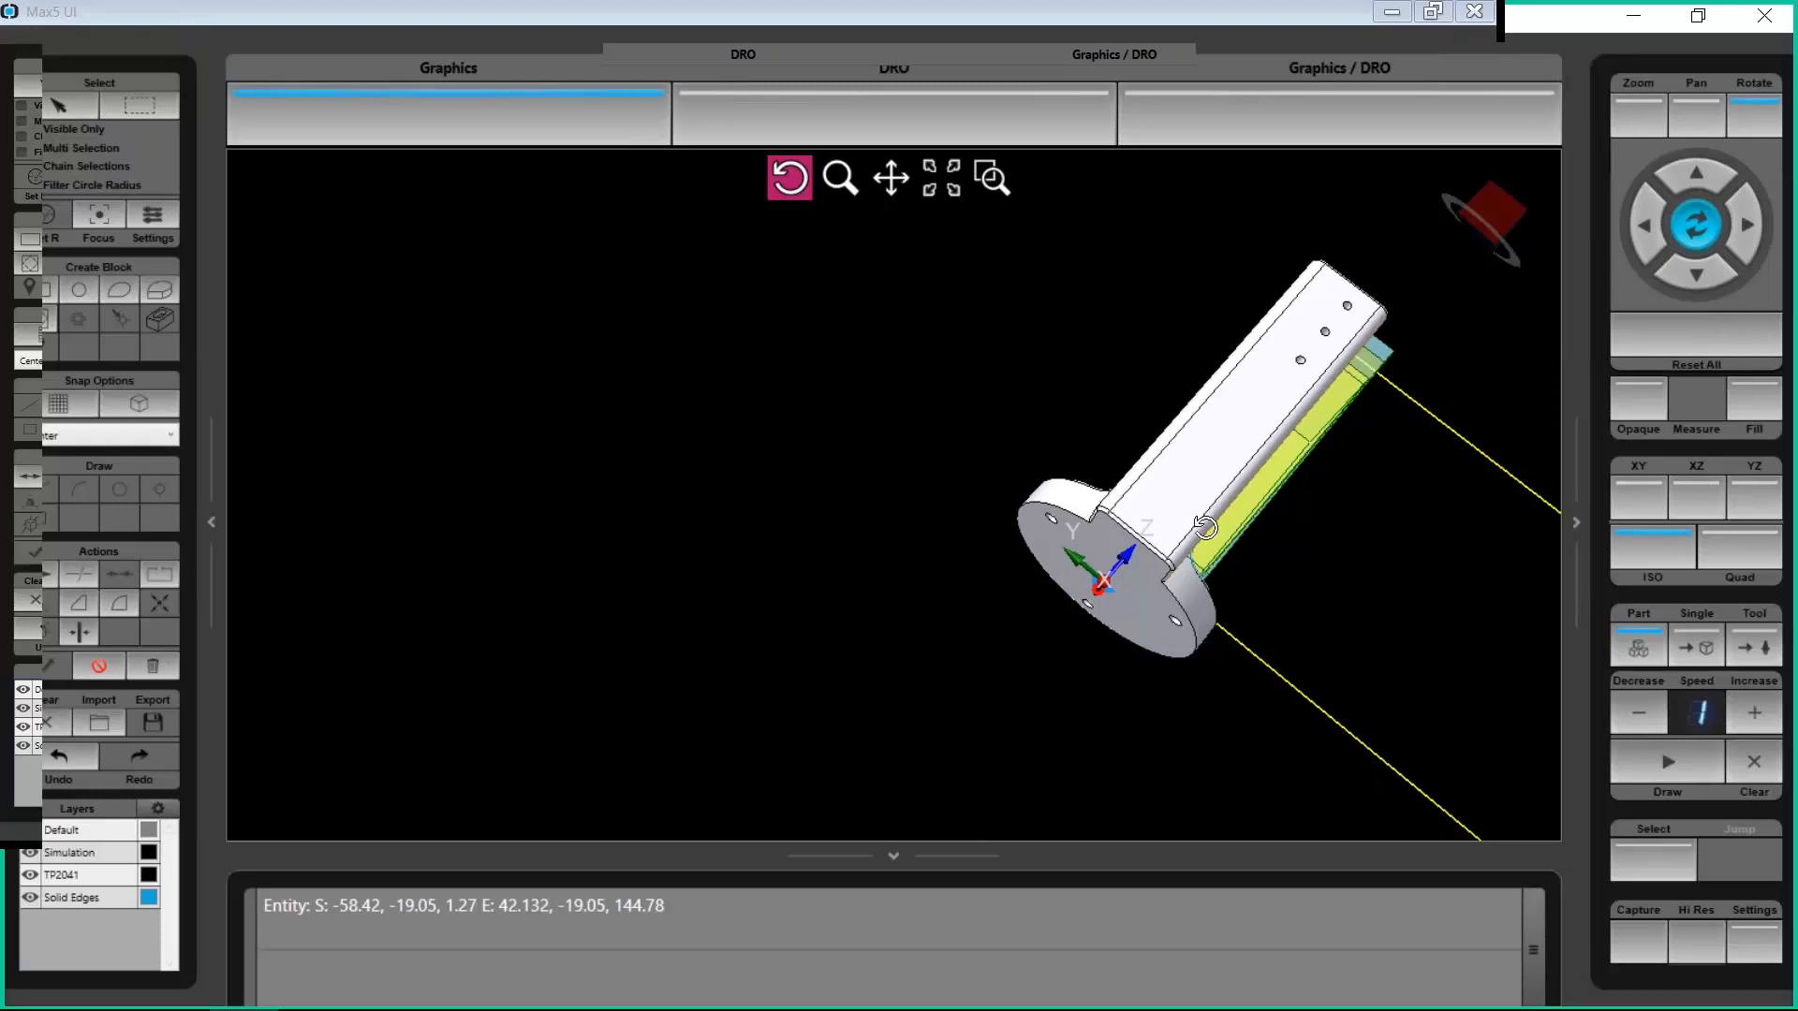
drag(1340, 562, 877, 510)
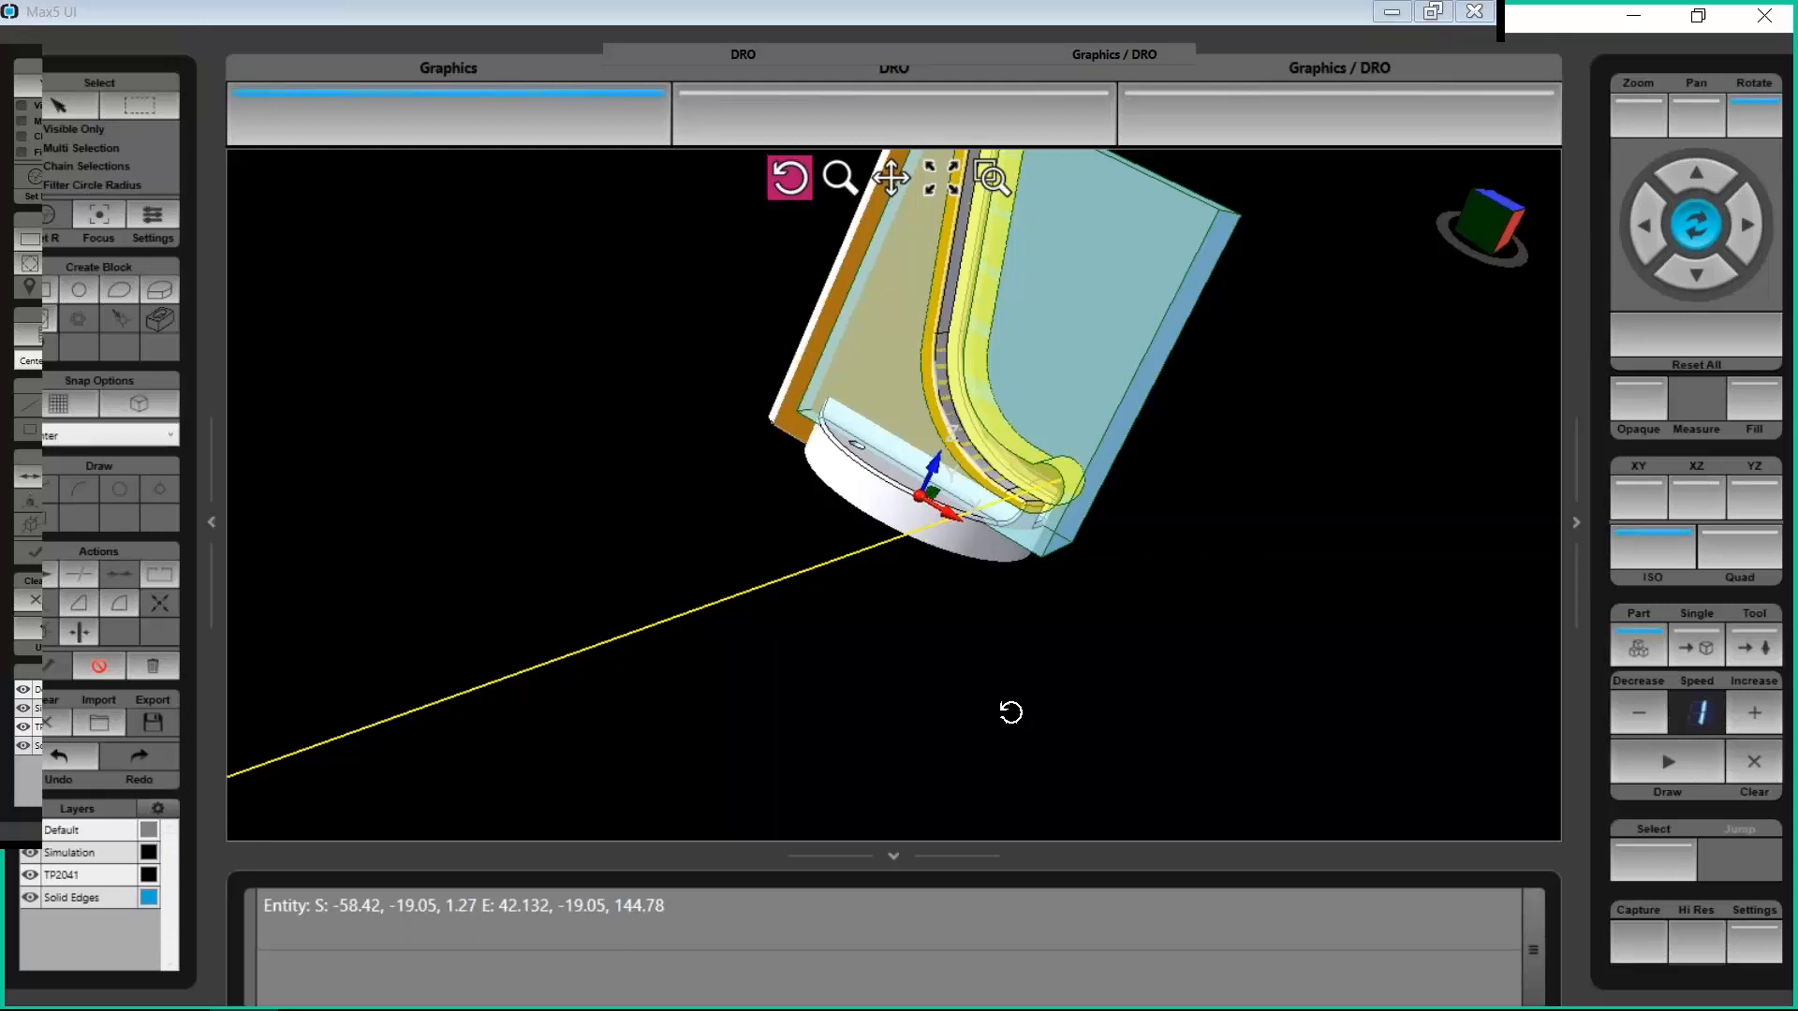
scroll(1009, 713, down, 3)
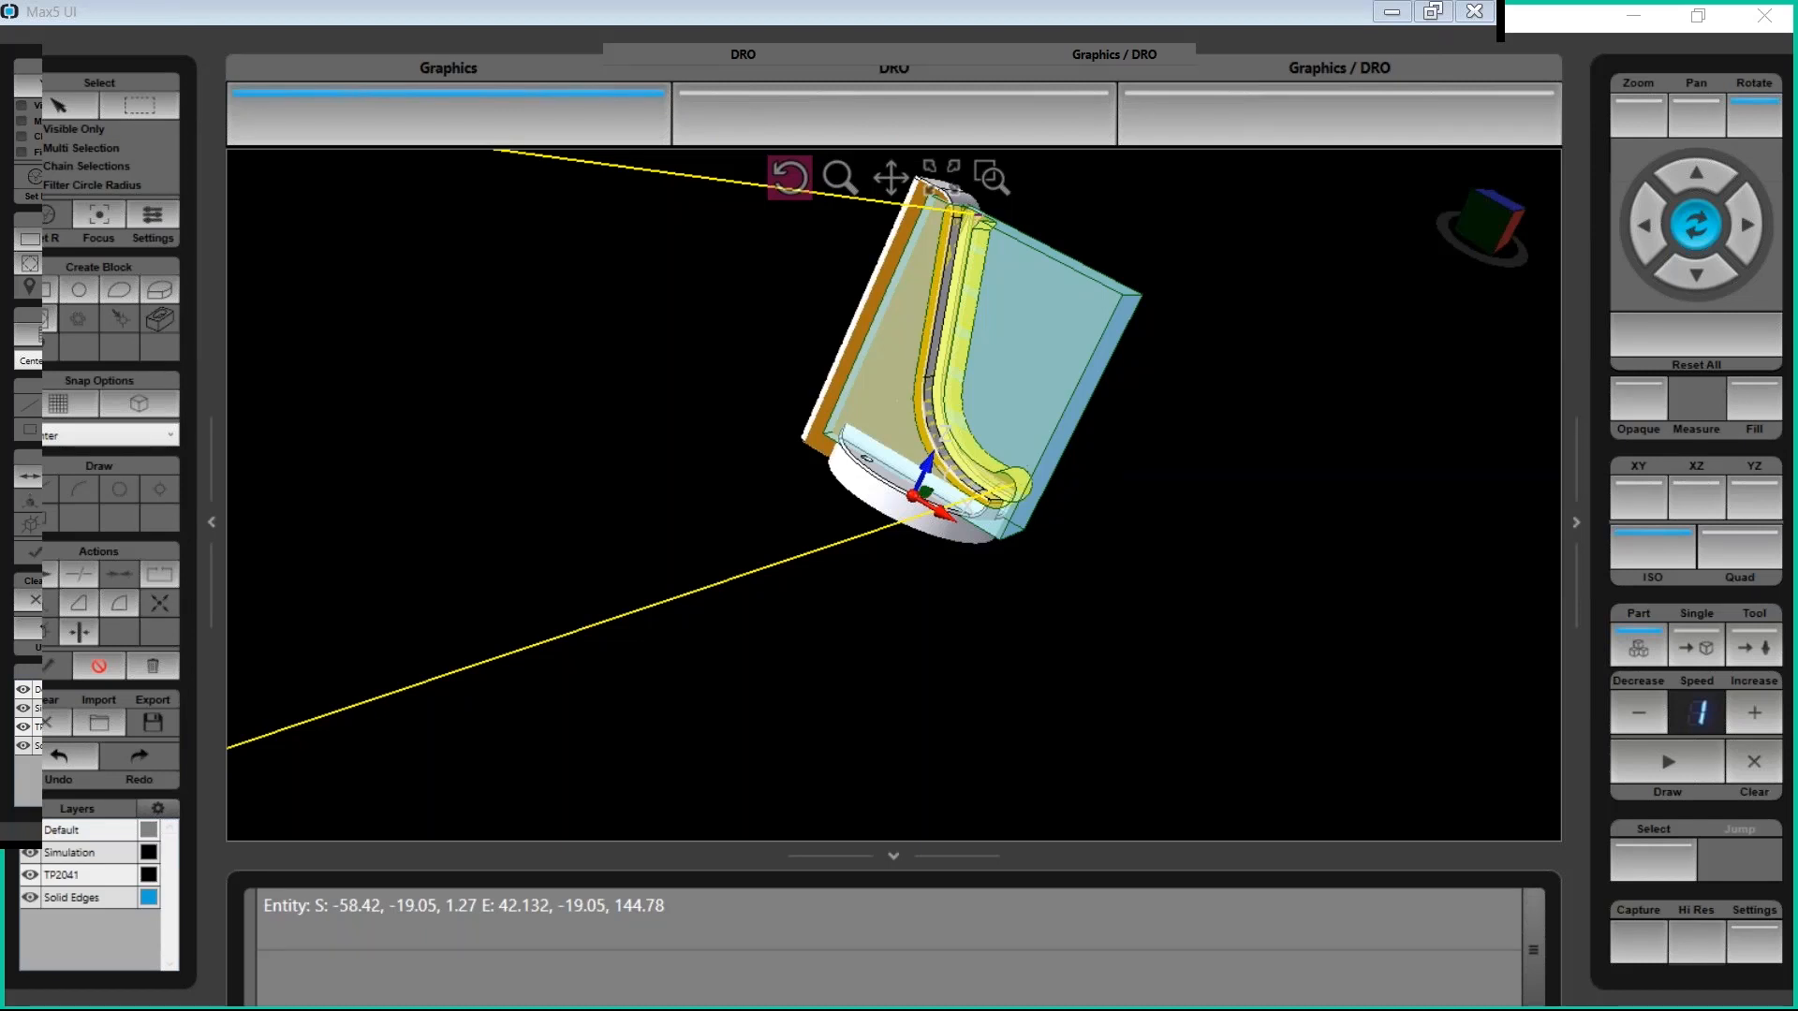
drag(867, 565, 925, 245)
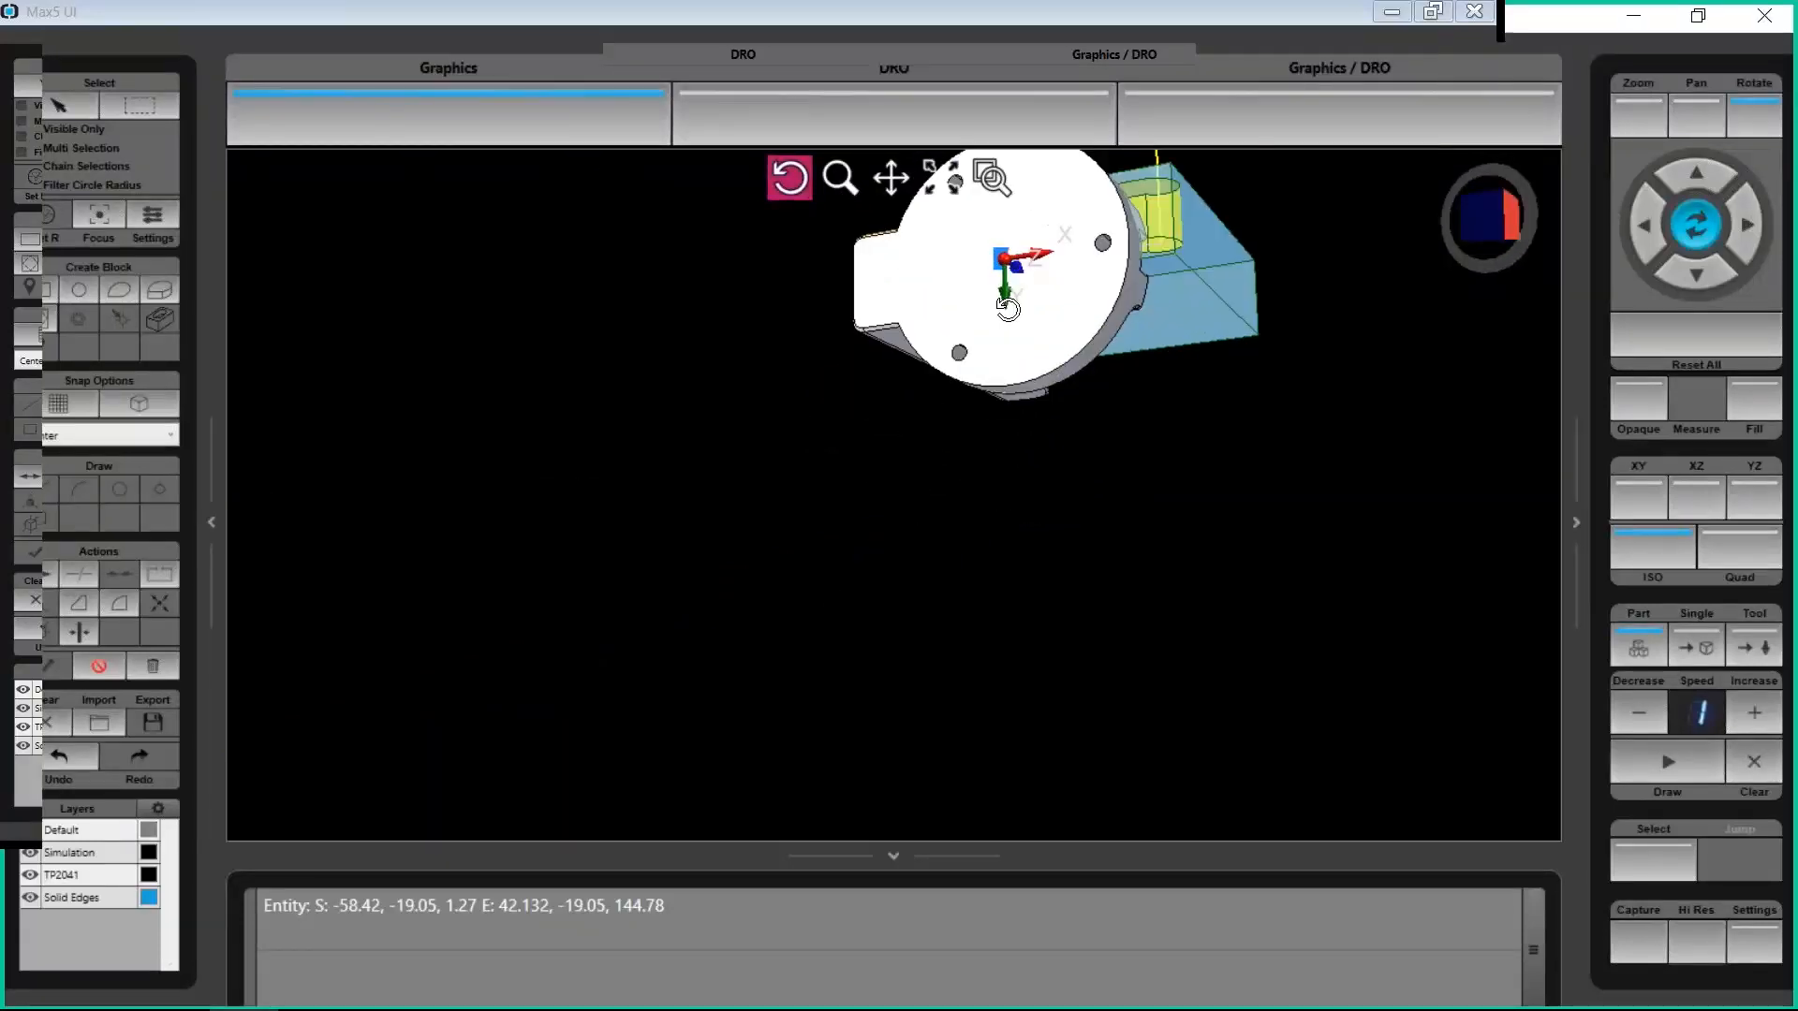
click(1655, 120)
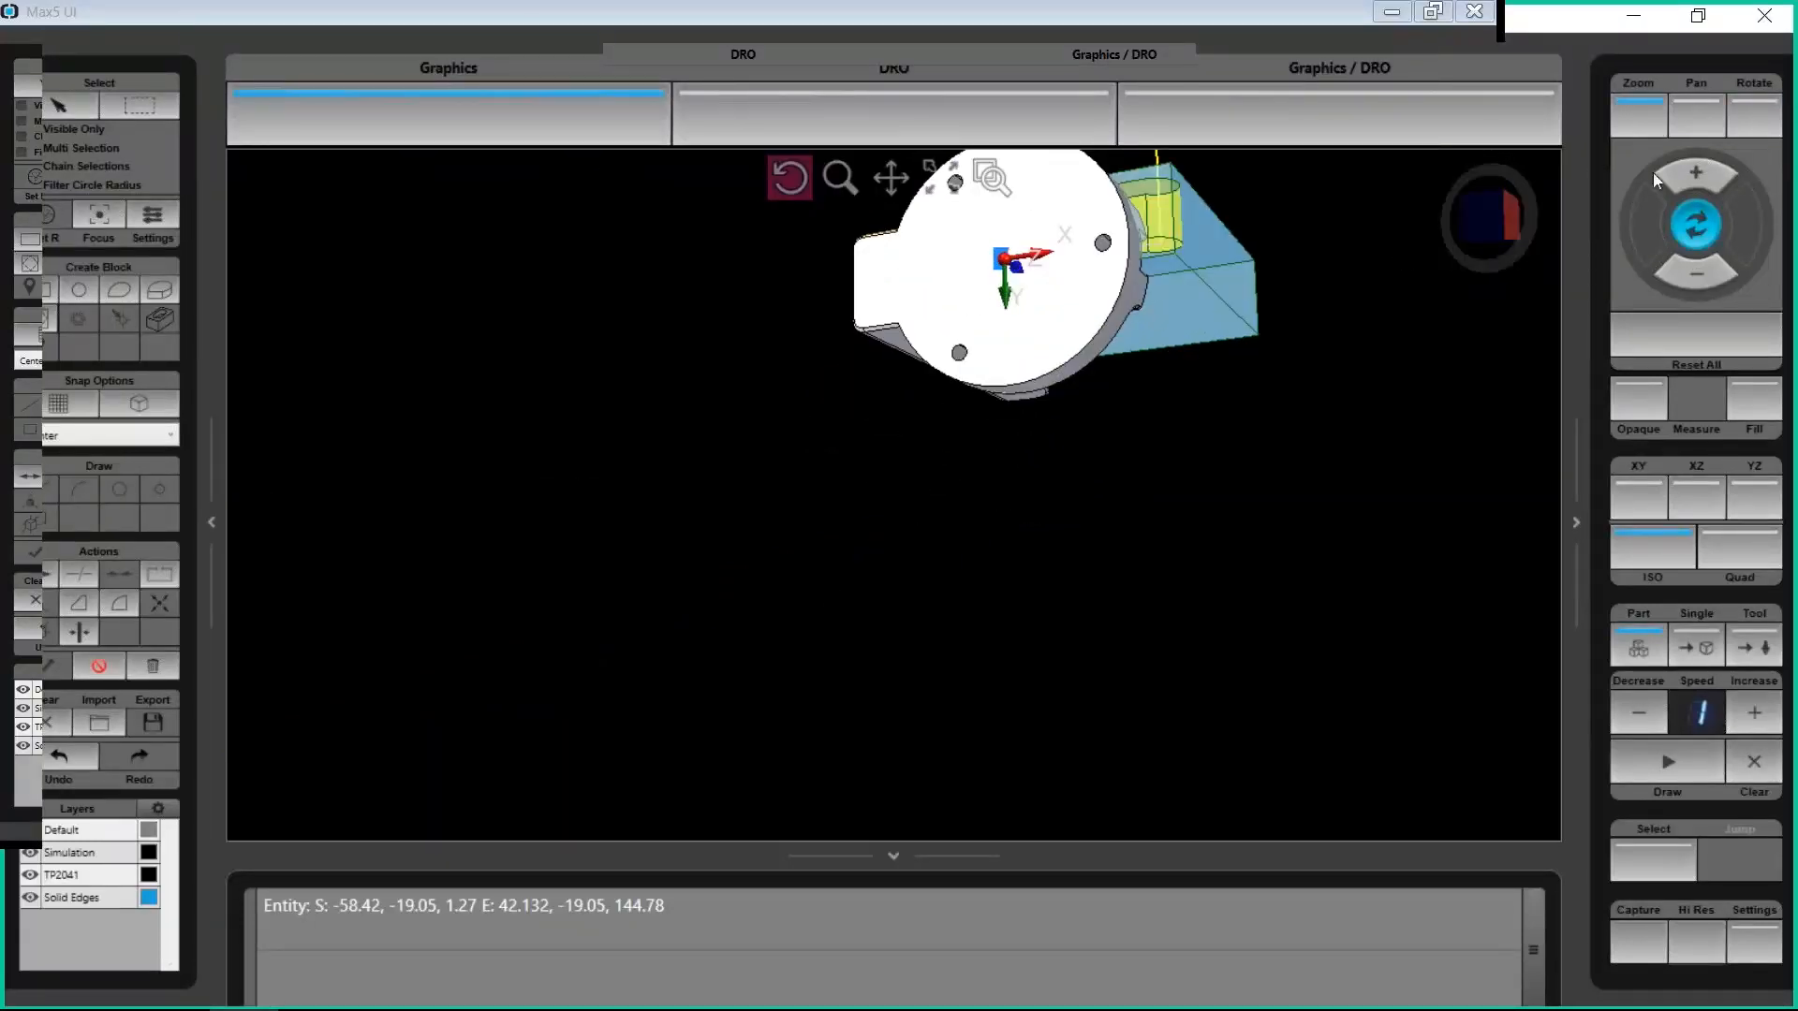
click(1698, 222)
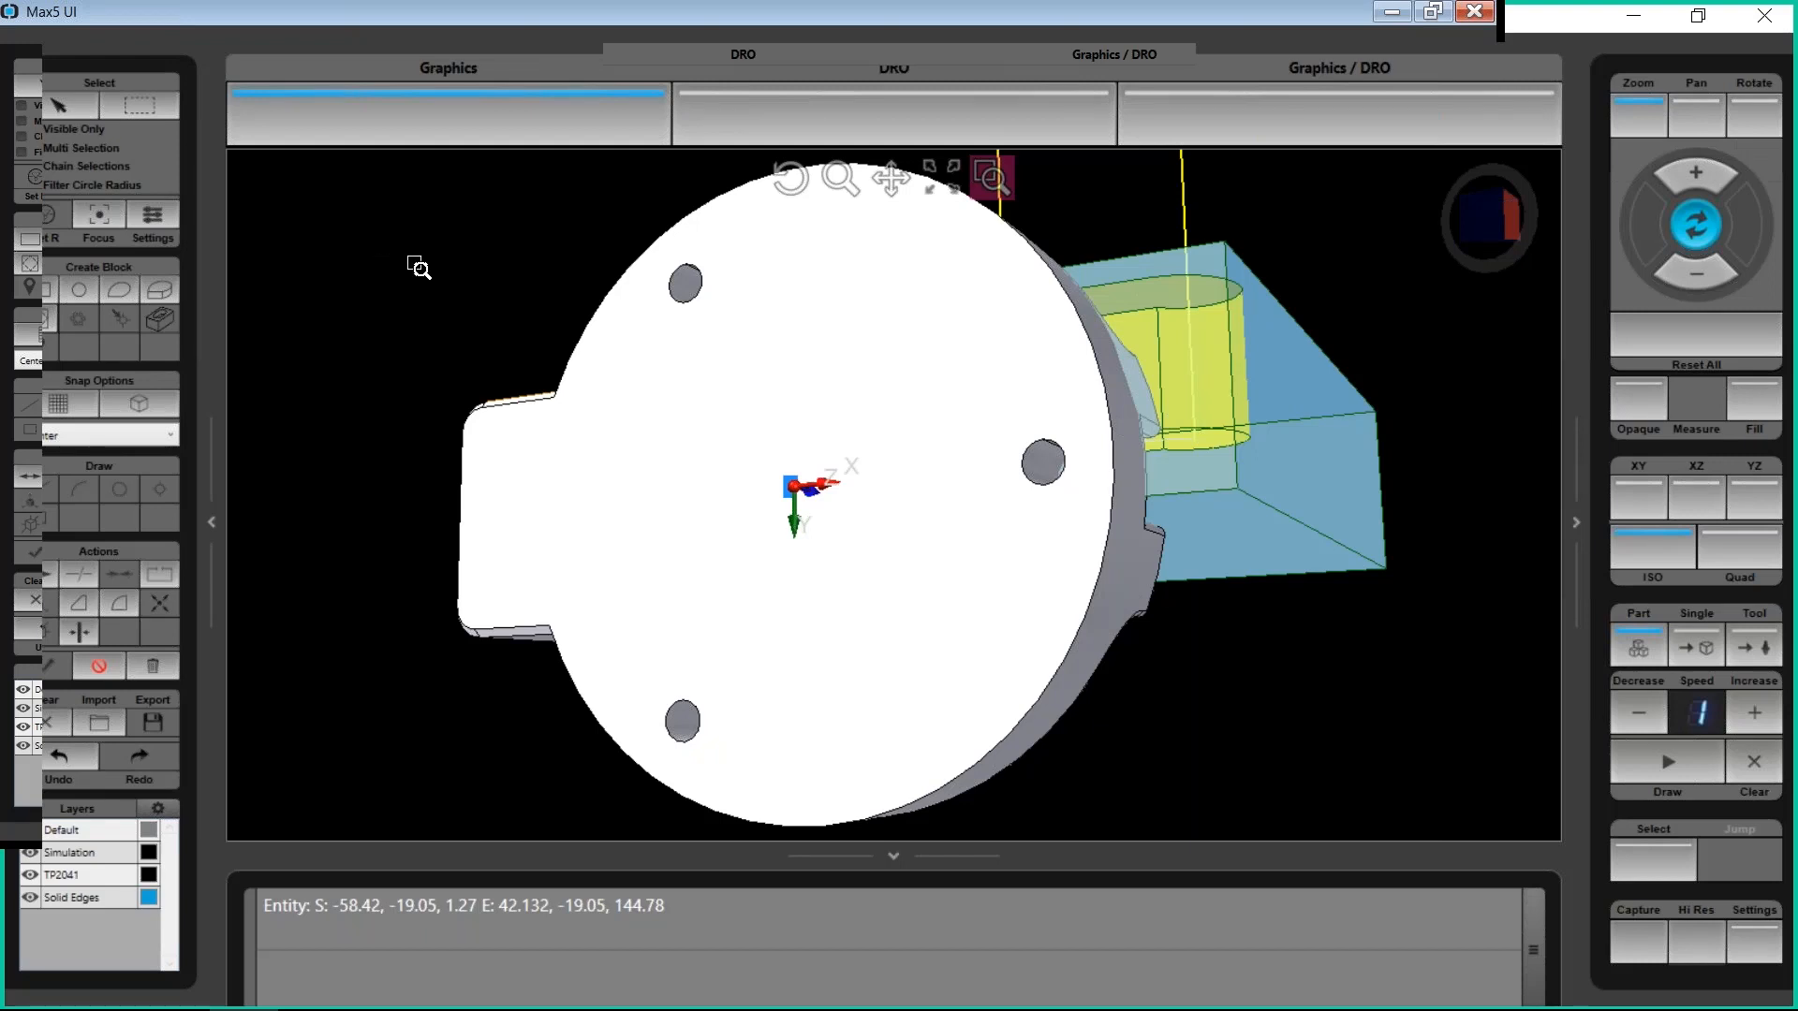
click(60, 108)
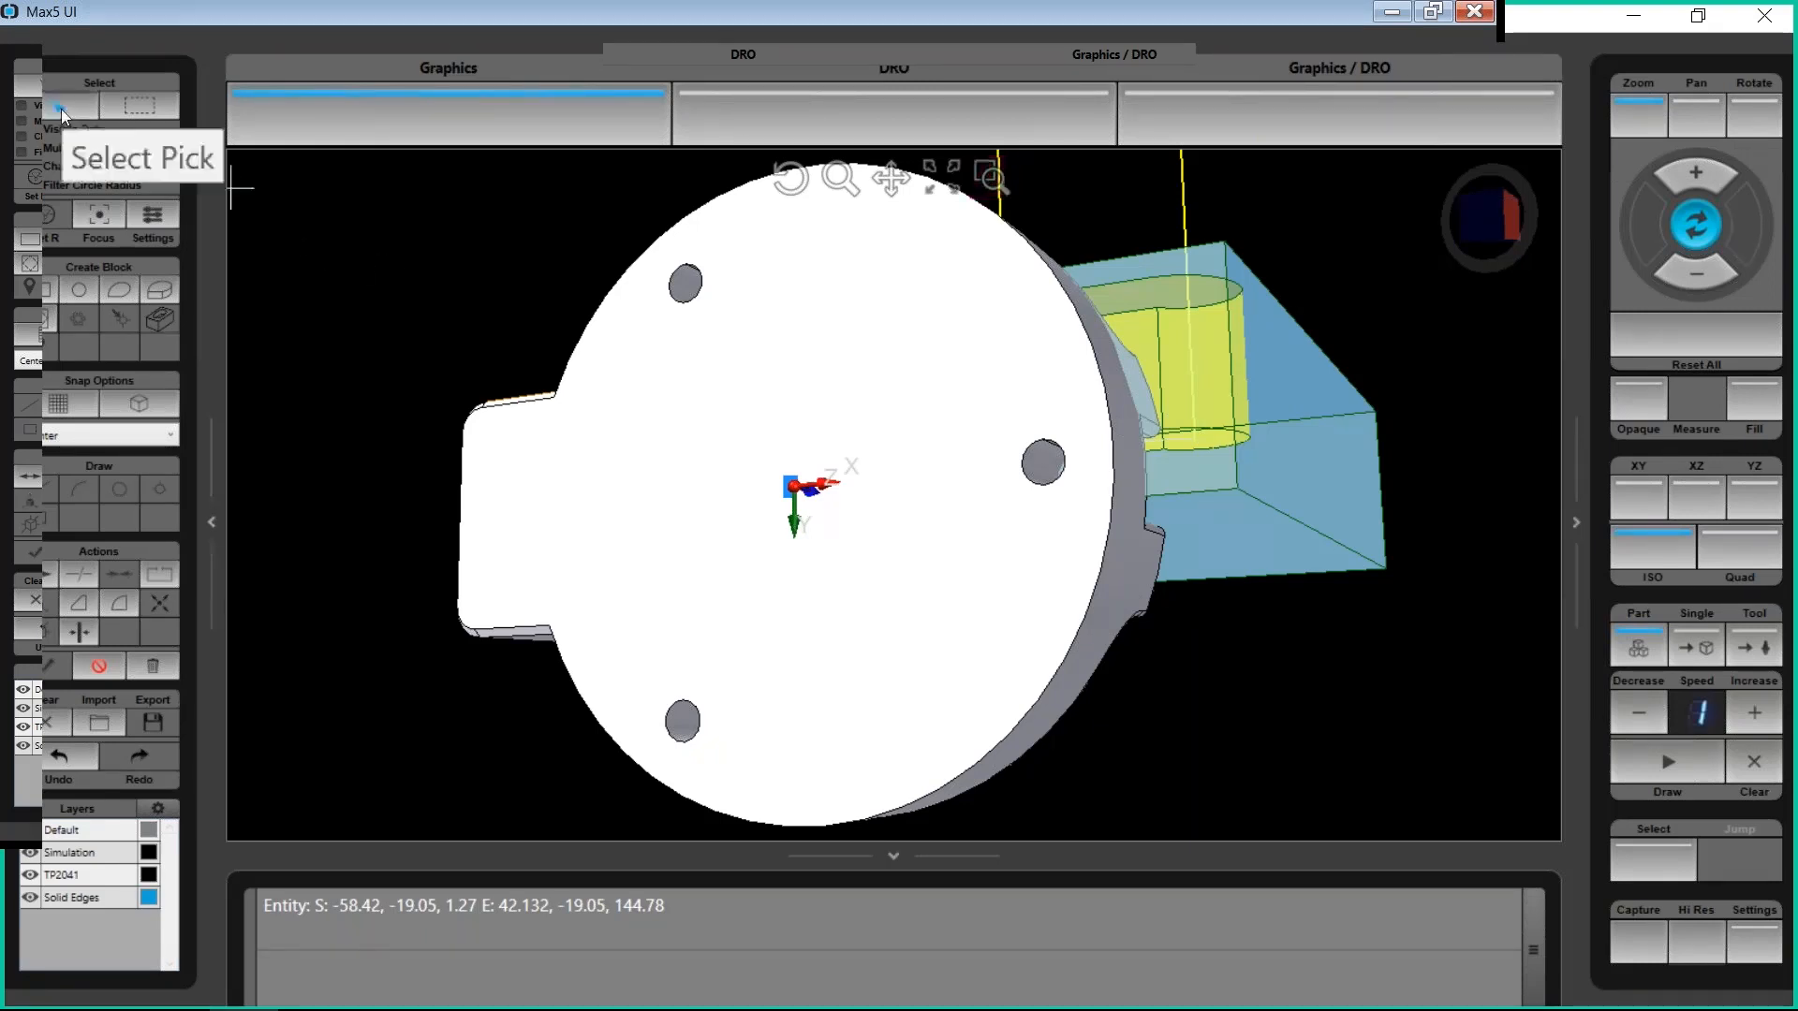
click(690, 294)
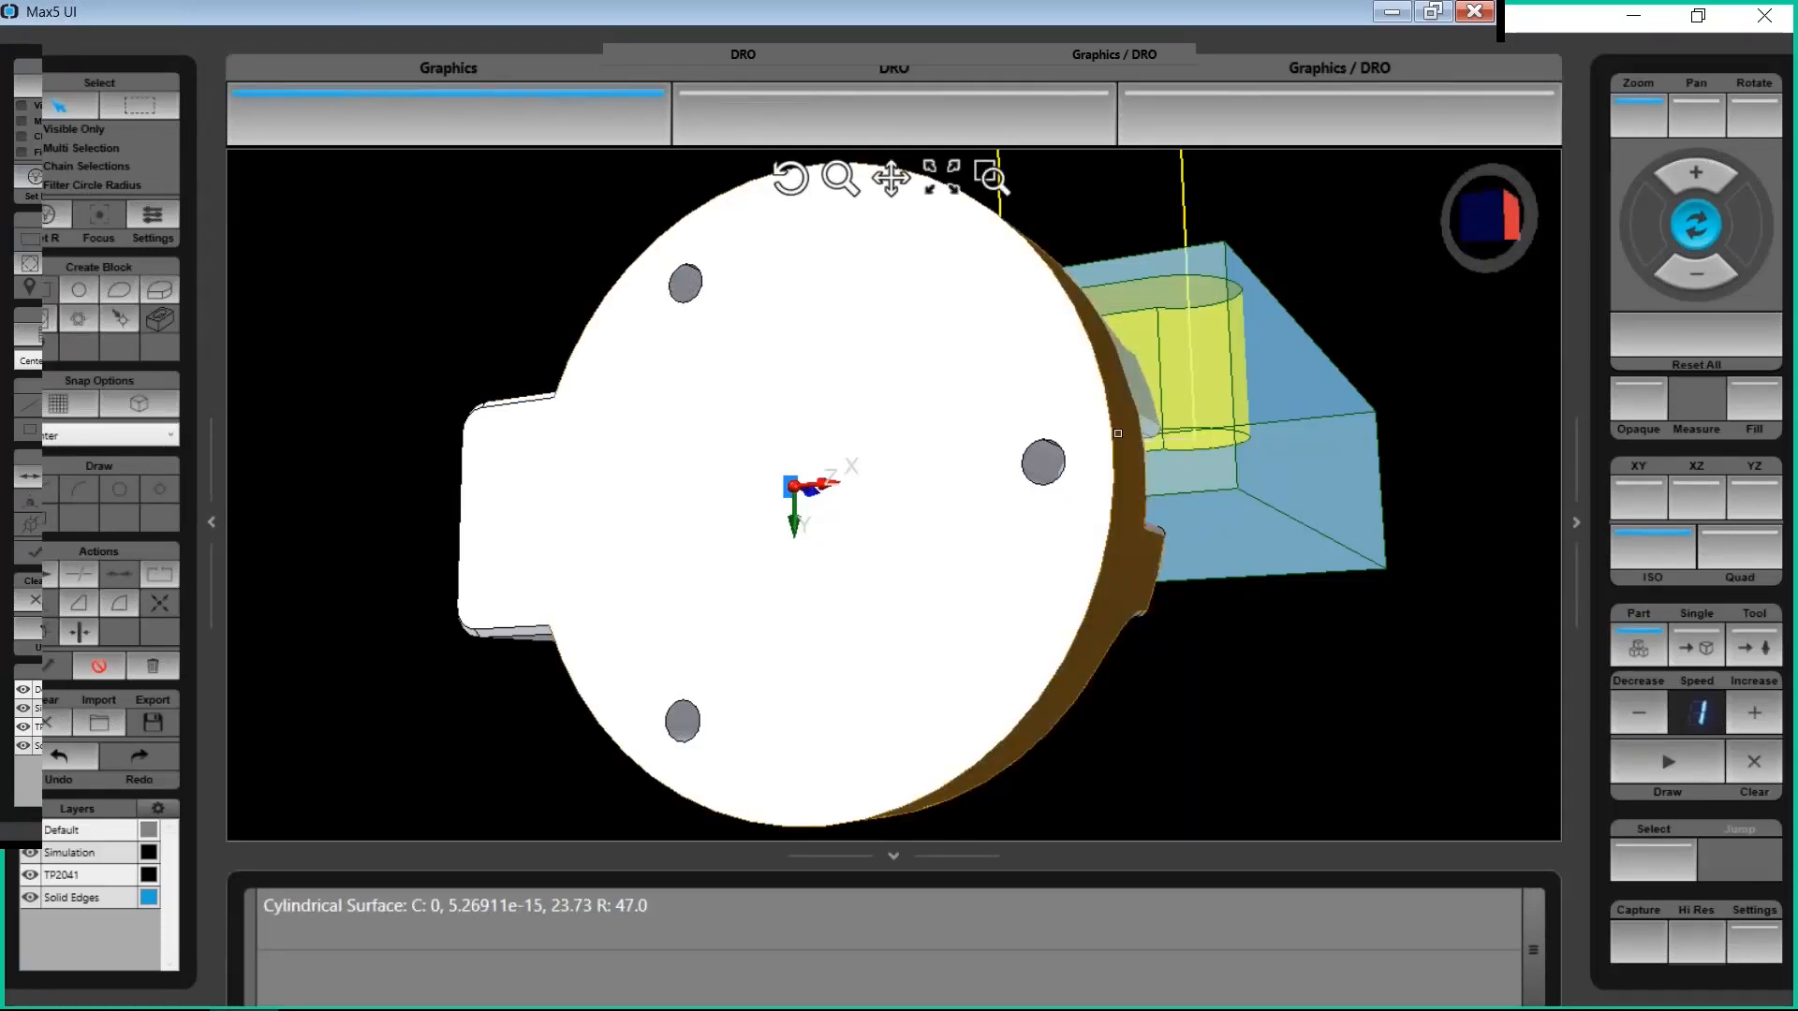
click(95, 666)
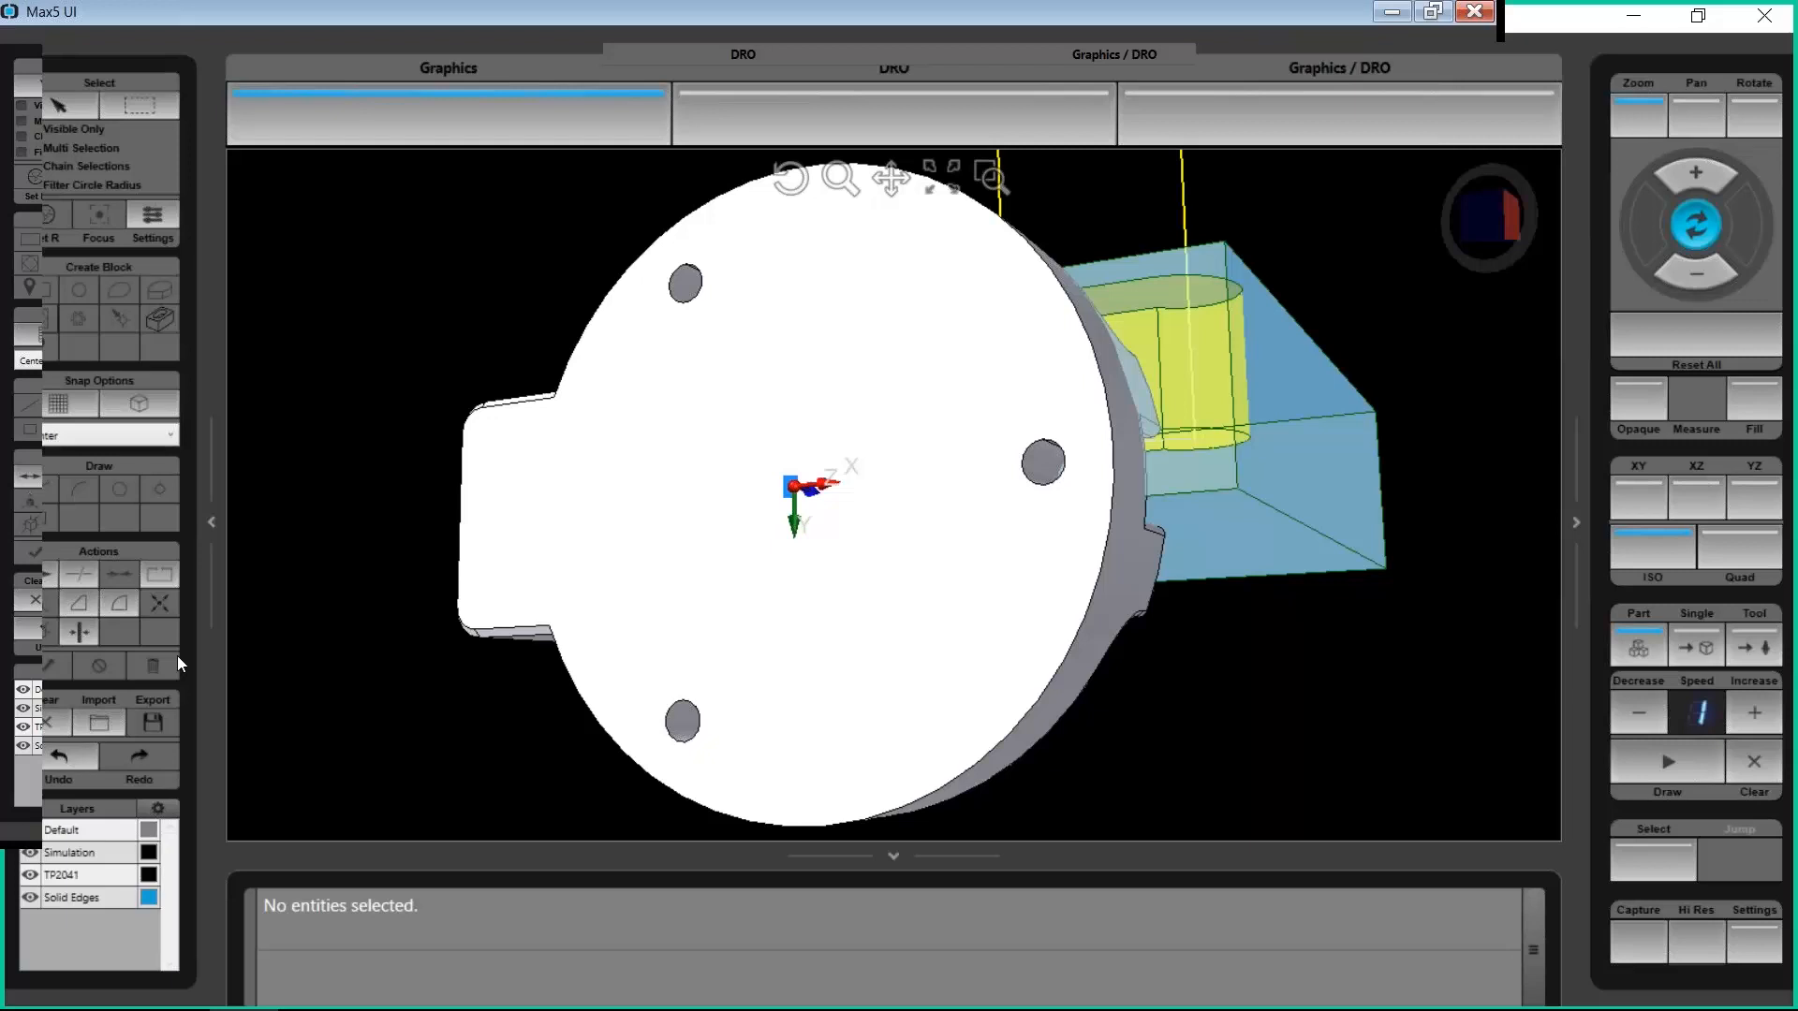
Pick the cylindrical surface of one flange hole and take its radius as the Filter Circle Radius, 3.000
scroll(520, 320, up, 2)
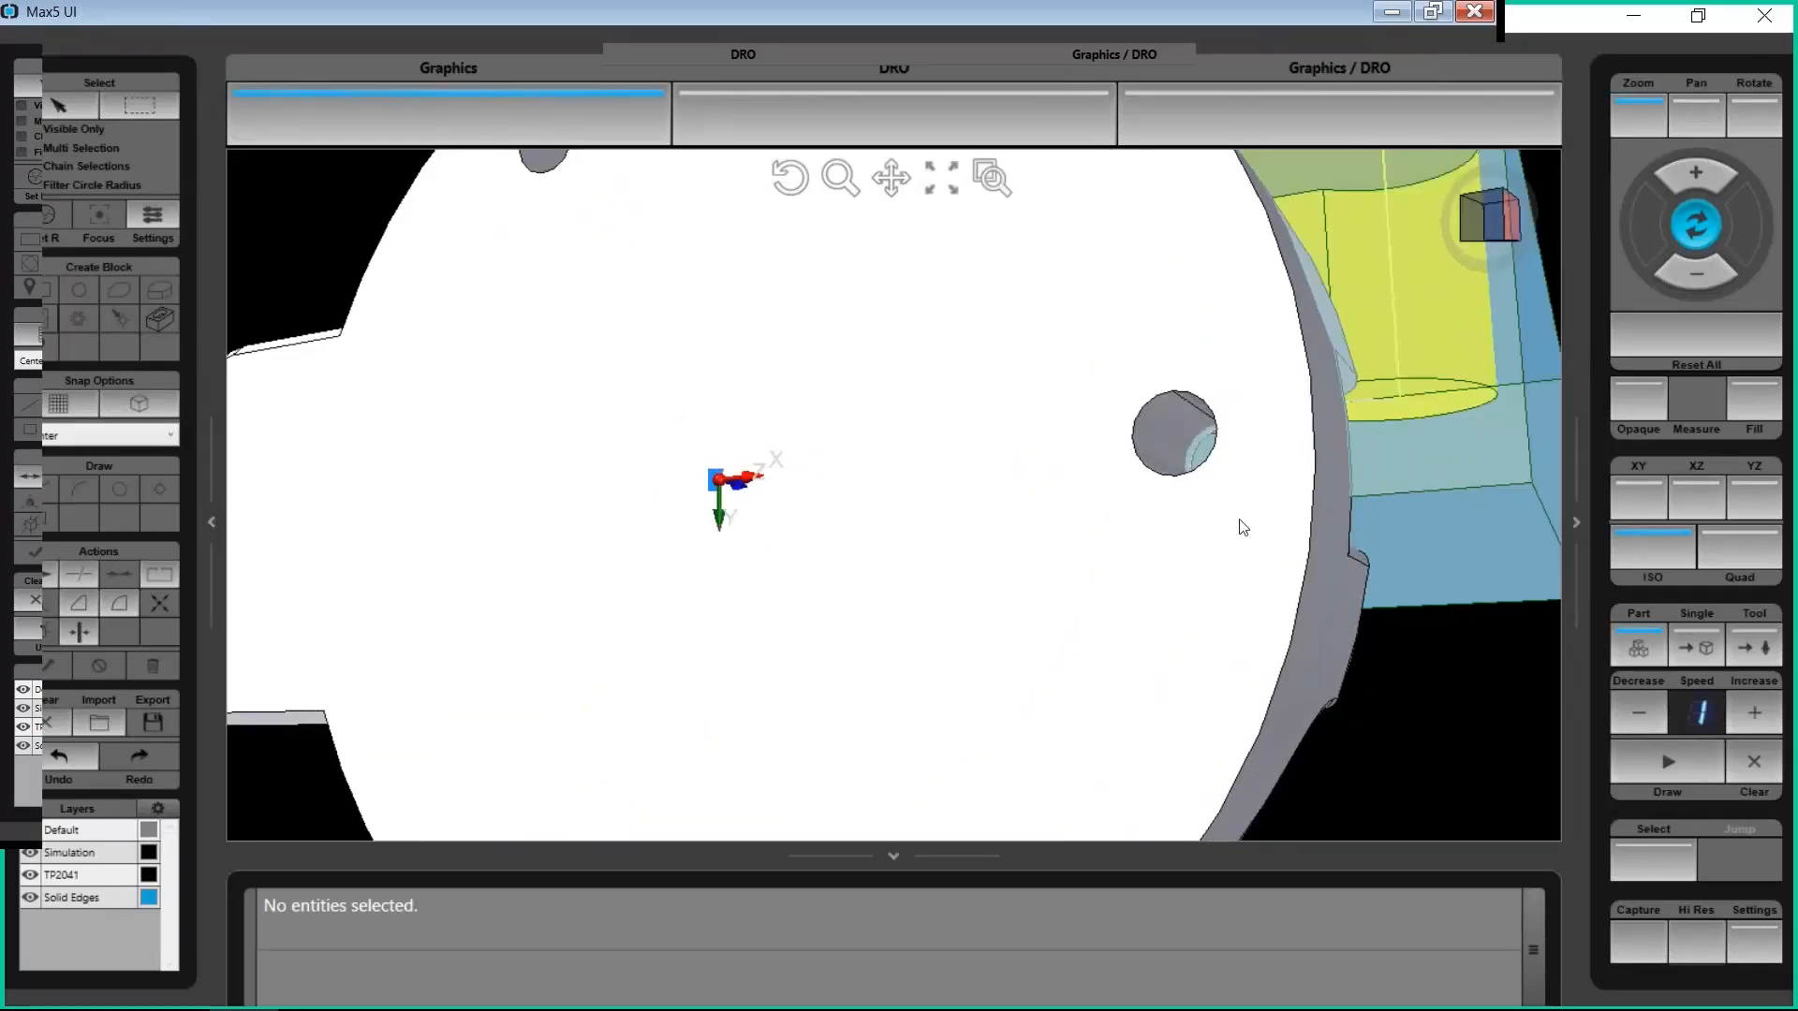
scroll(1185, 440, up, 2)
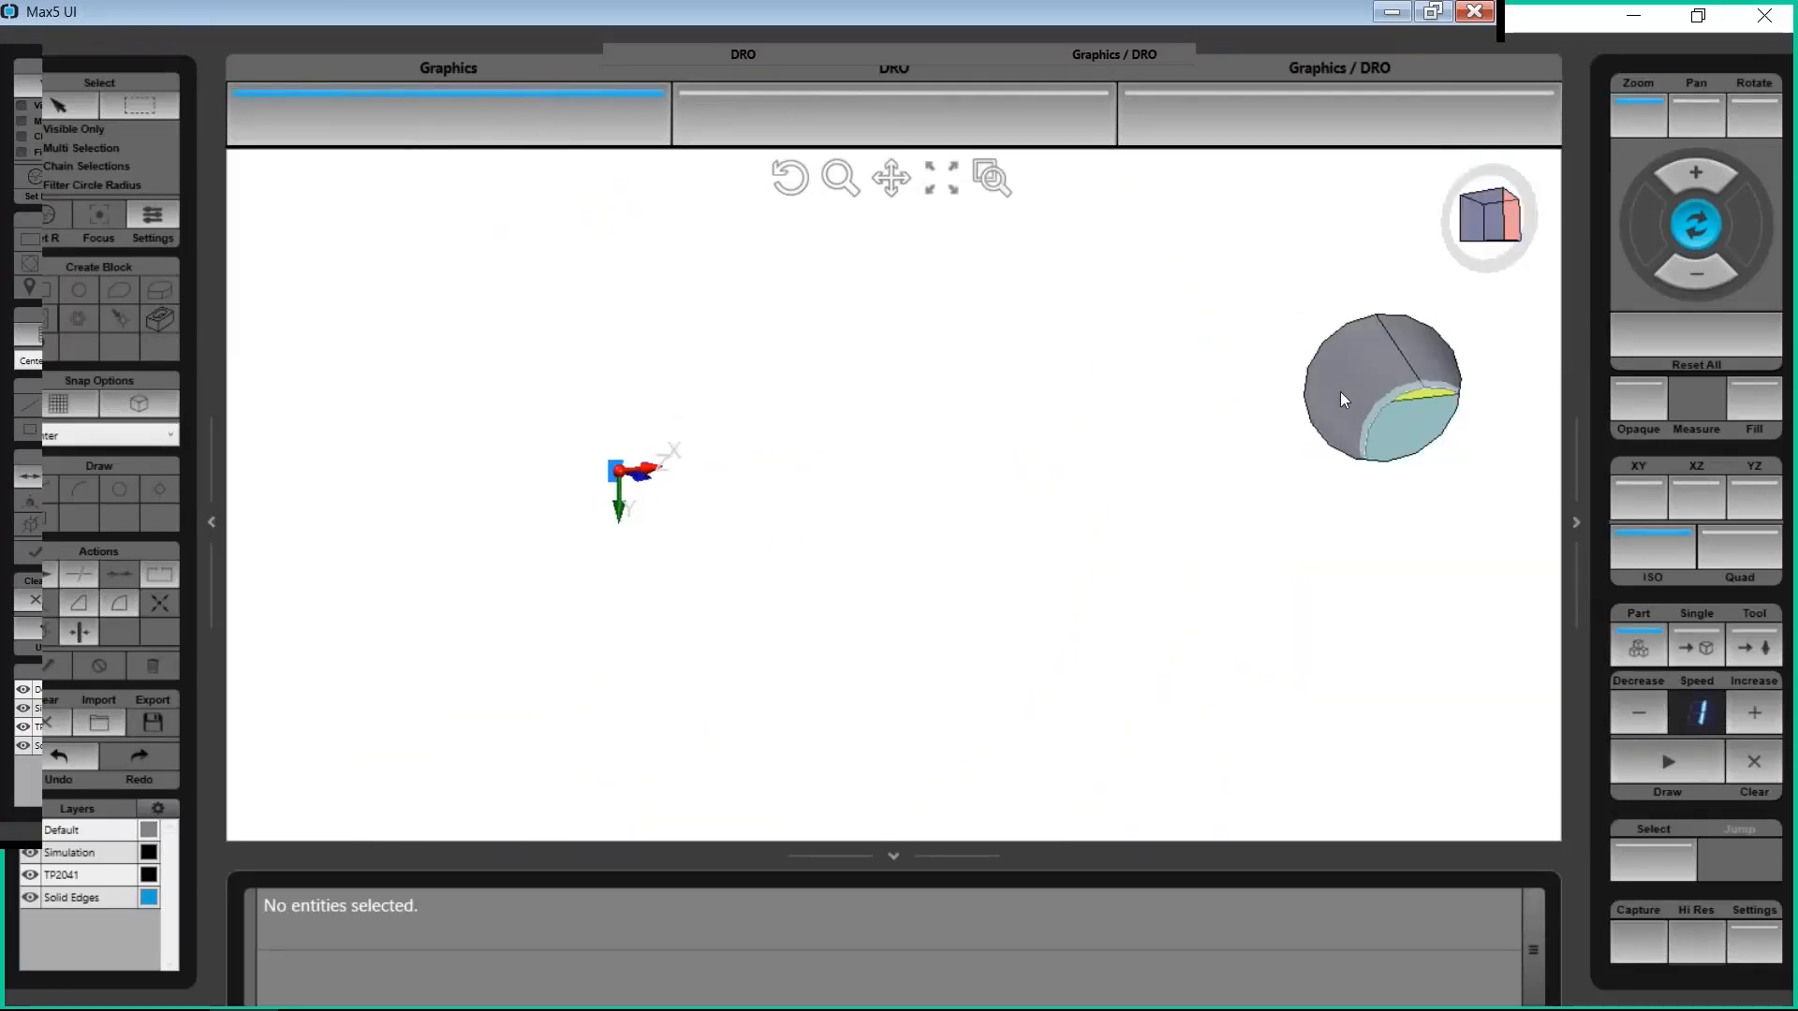
click(56, 105)
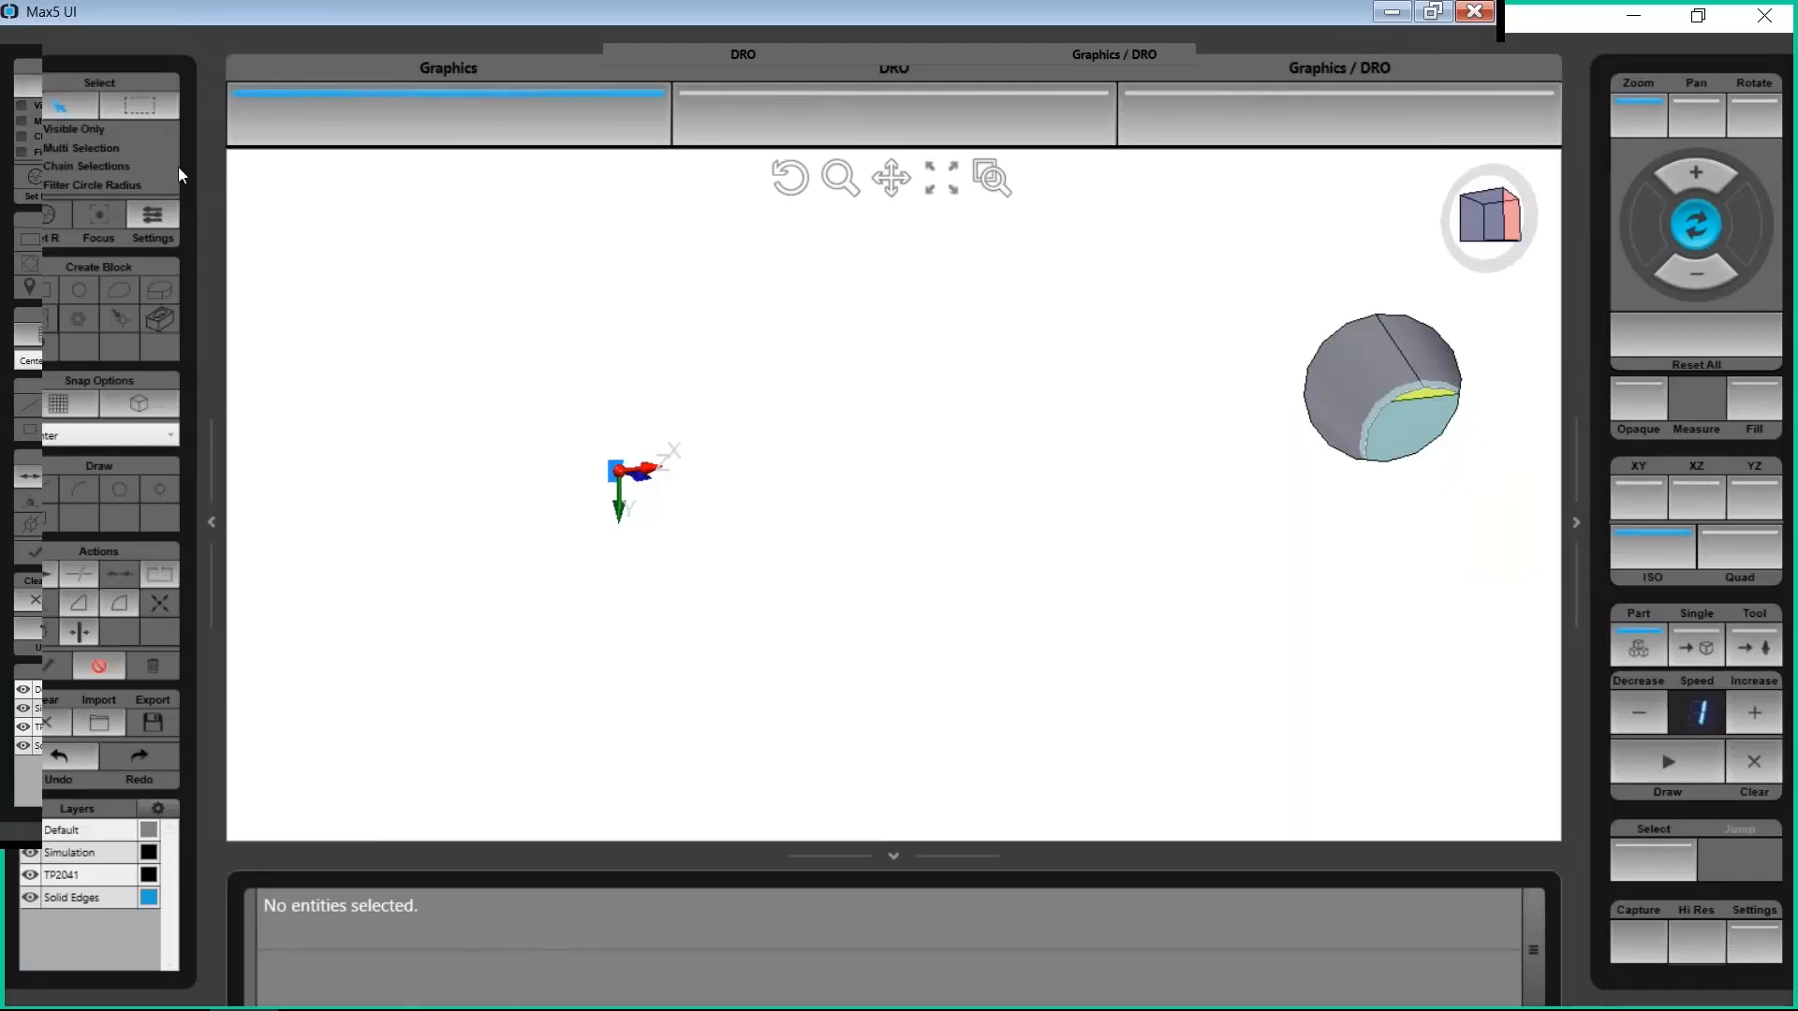
click(1353, 372)
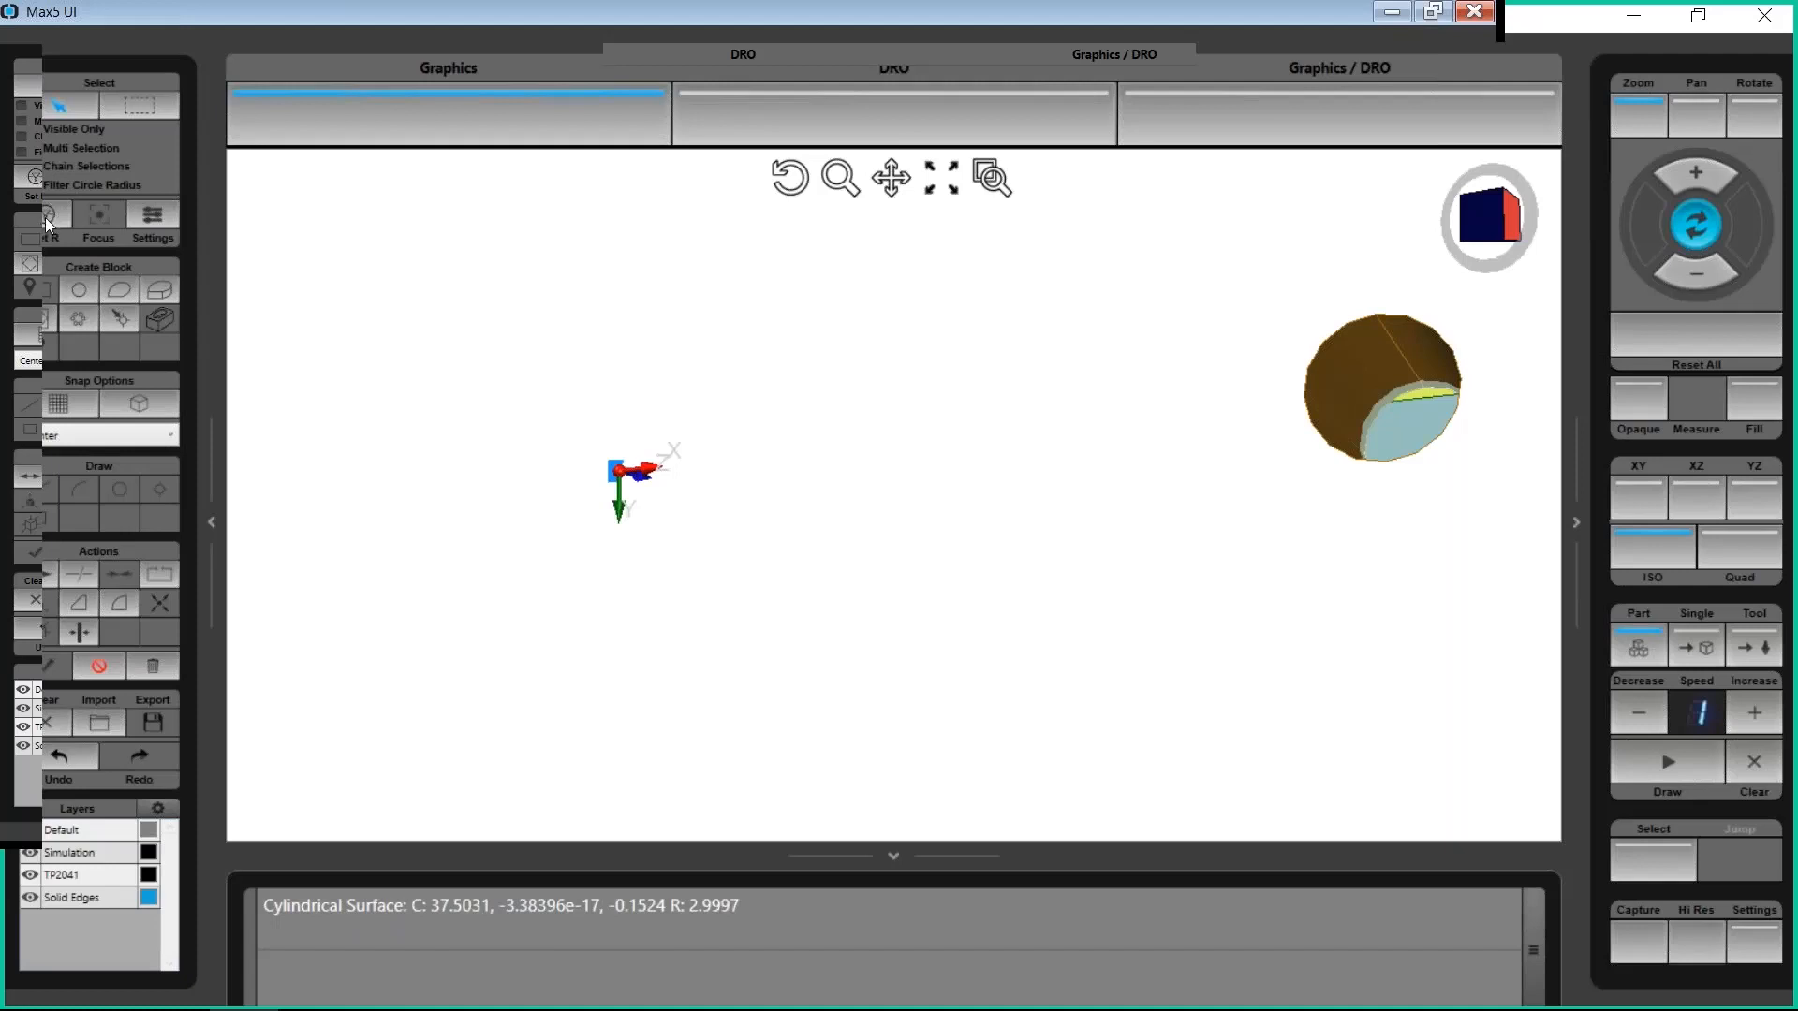
click(157, 214)
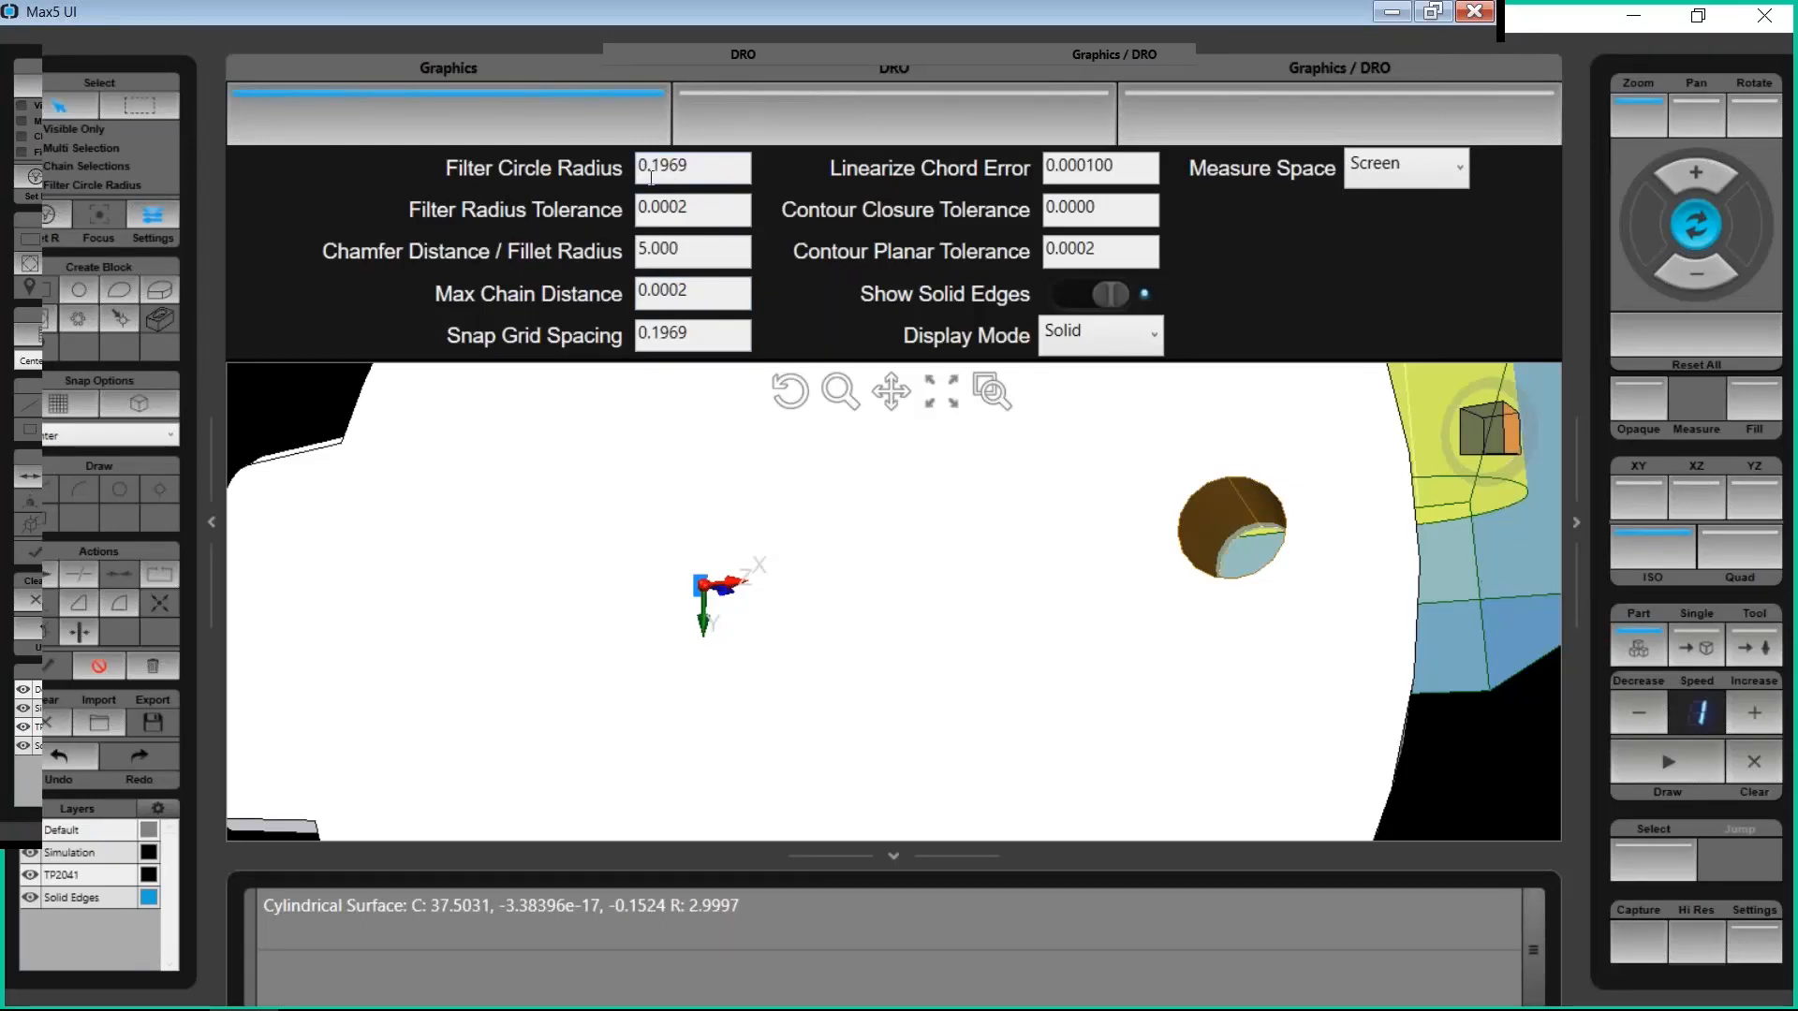
click(57, 216)
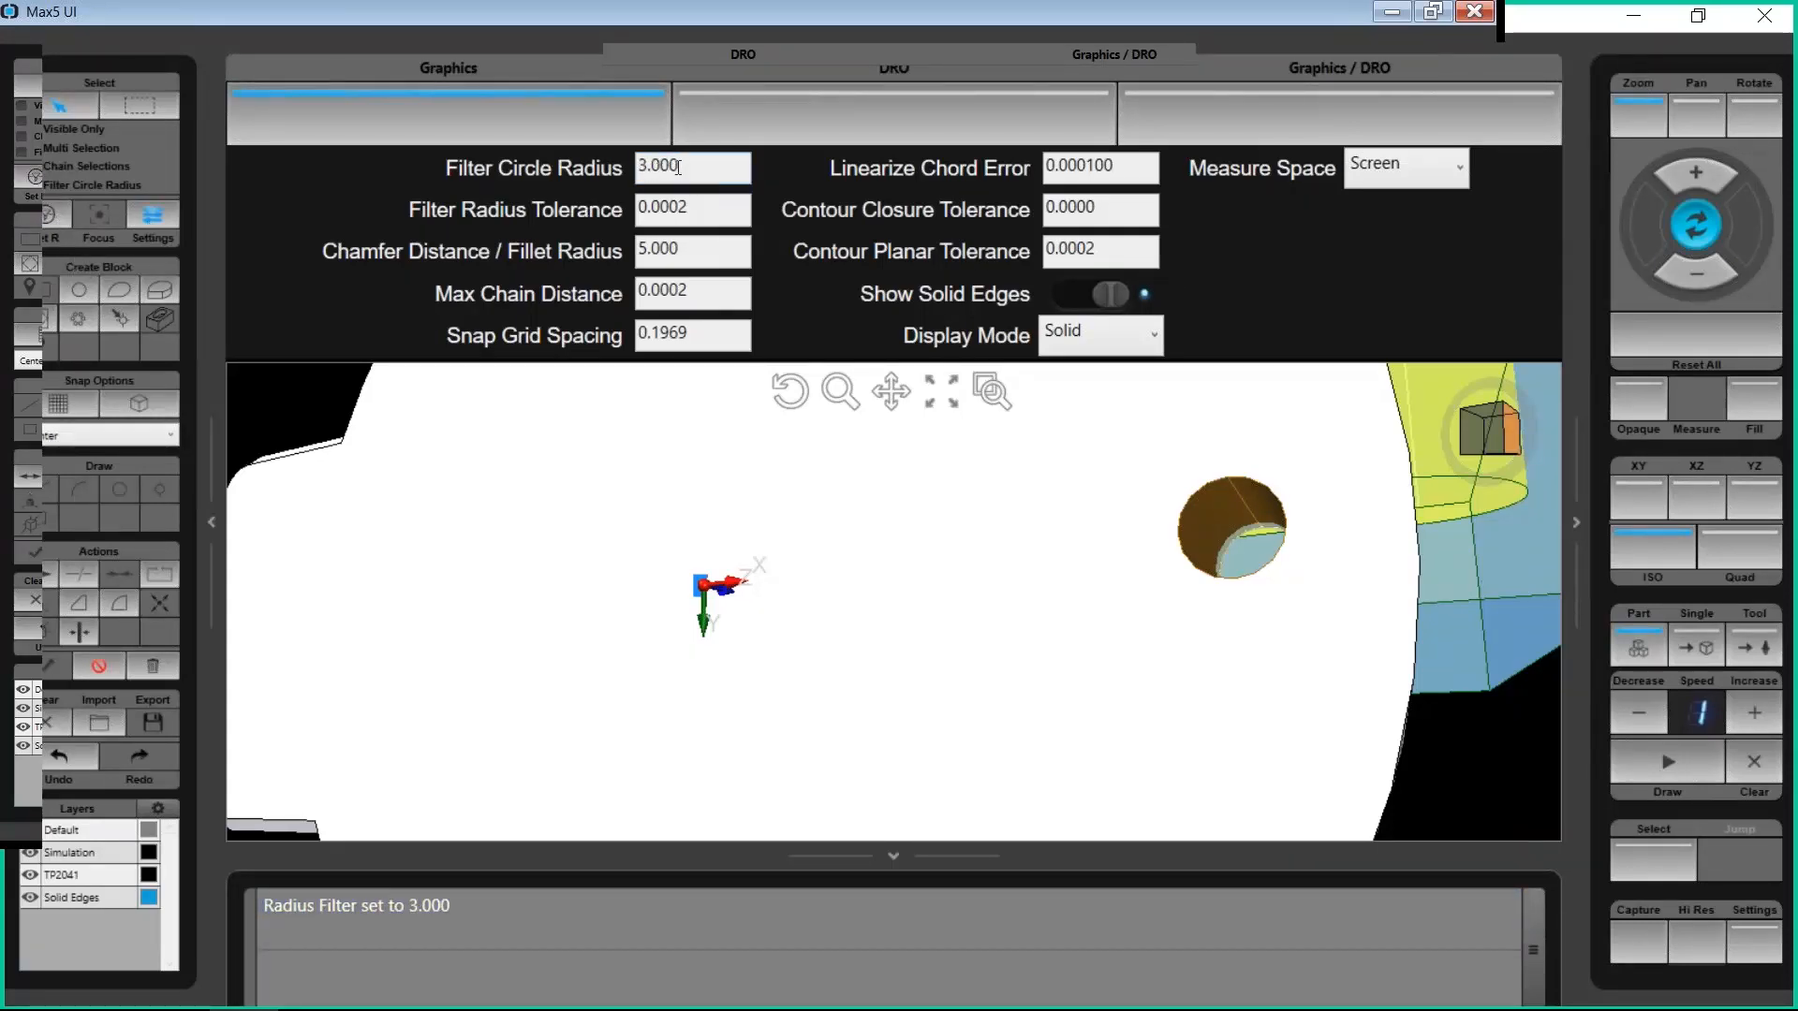
drag(702, 170, 616, 167)
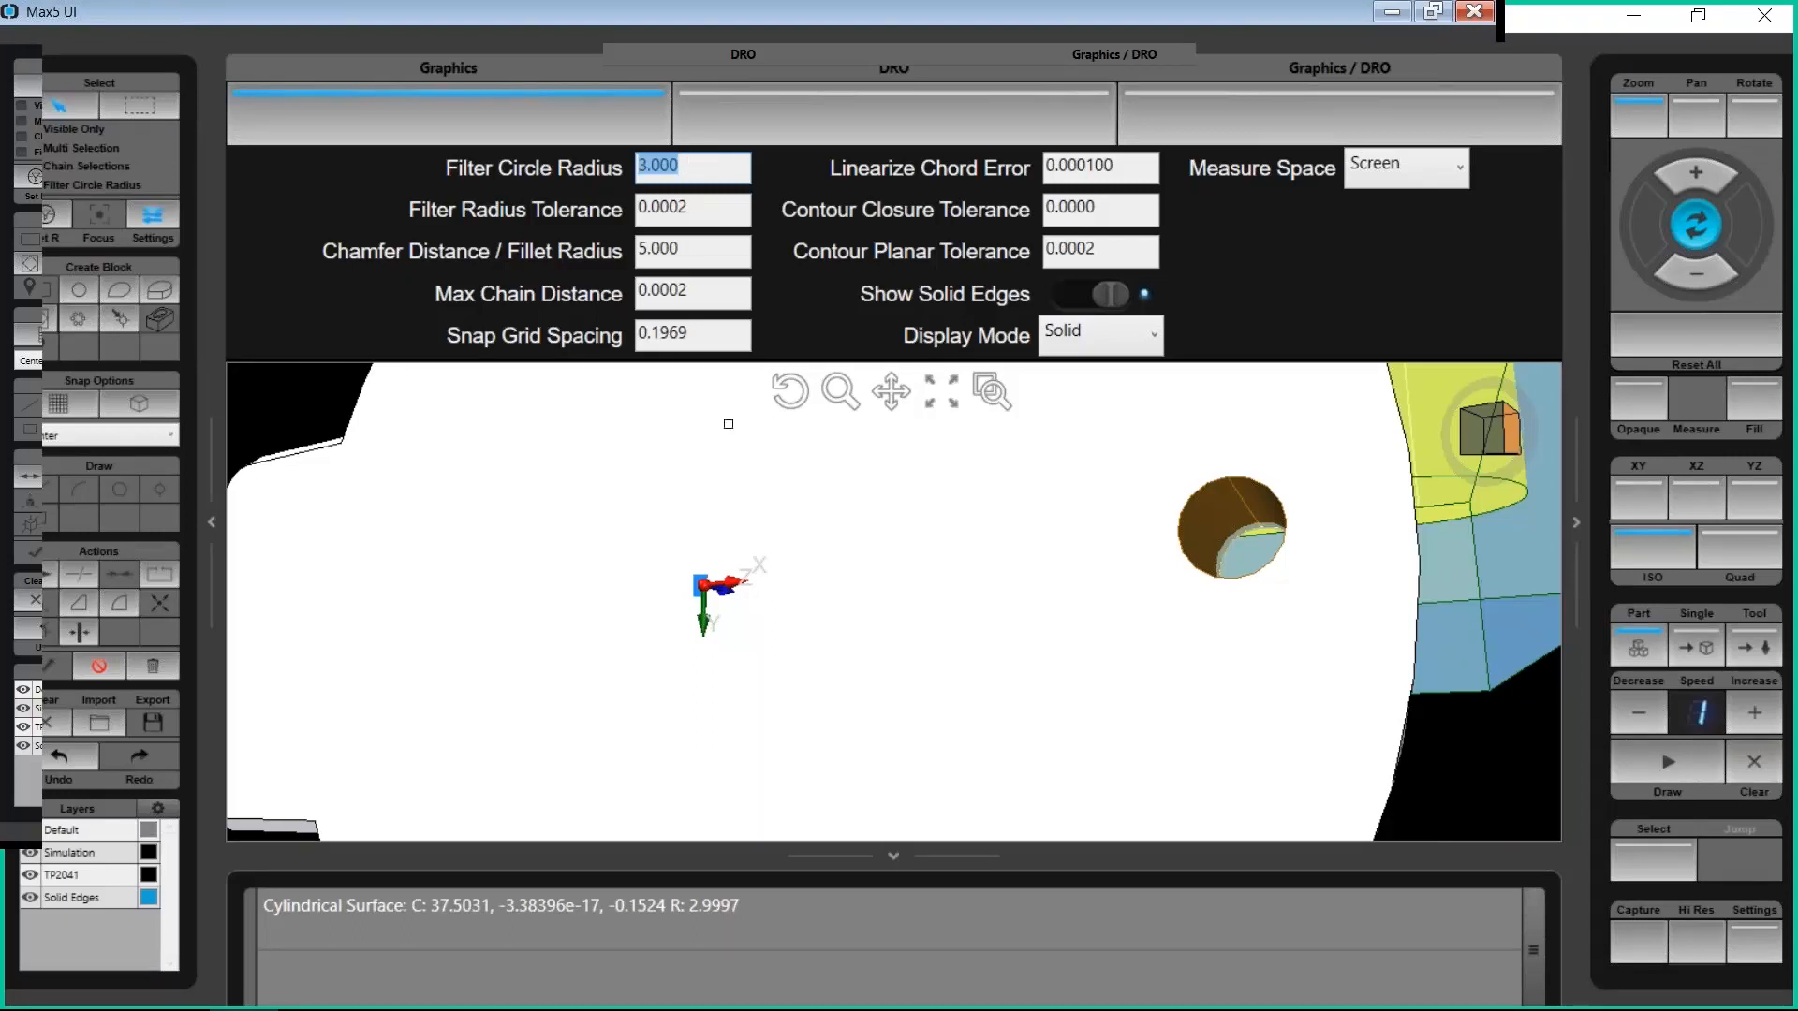
Enable the Filter Circle Radius option, box-select the whole flange to pick its matching holes and inspect the selection
scroll(639, 486, down, 6)
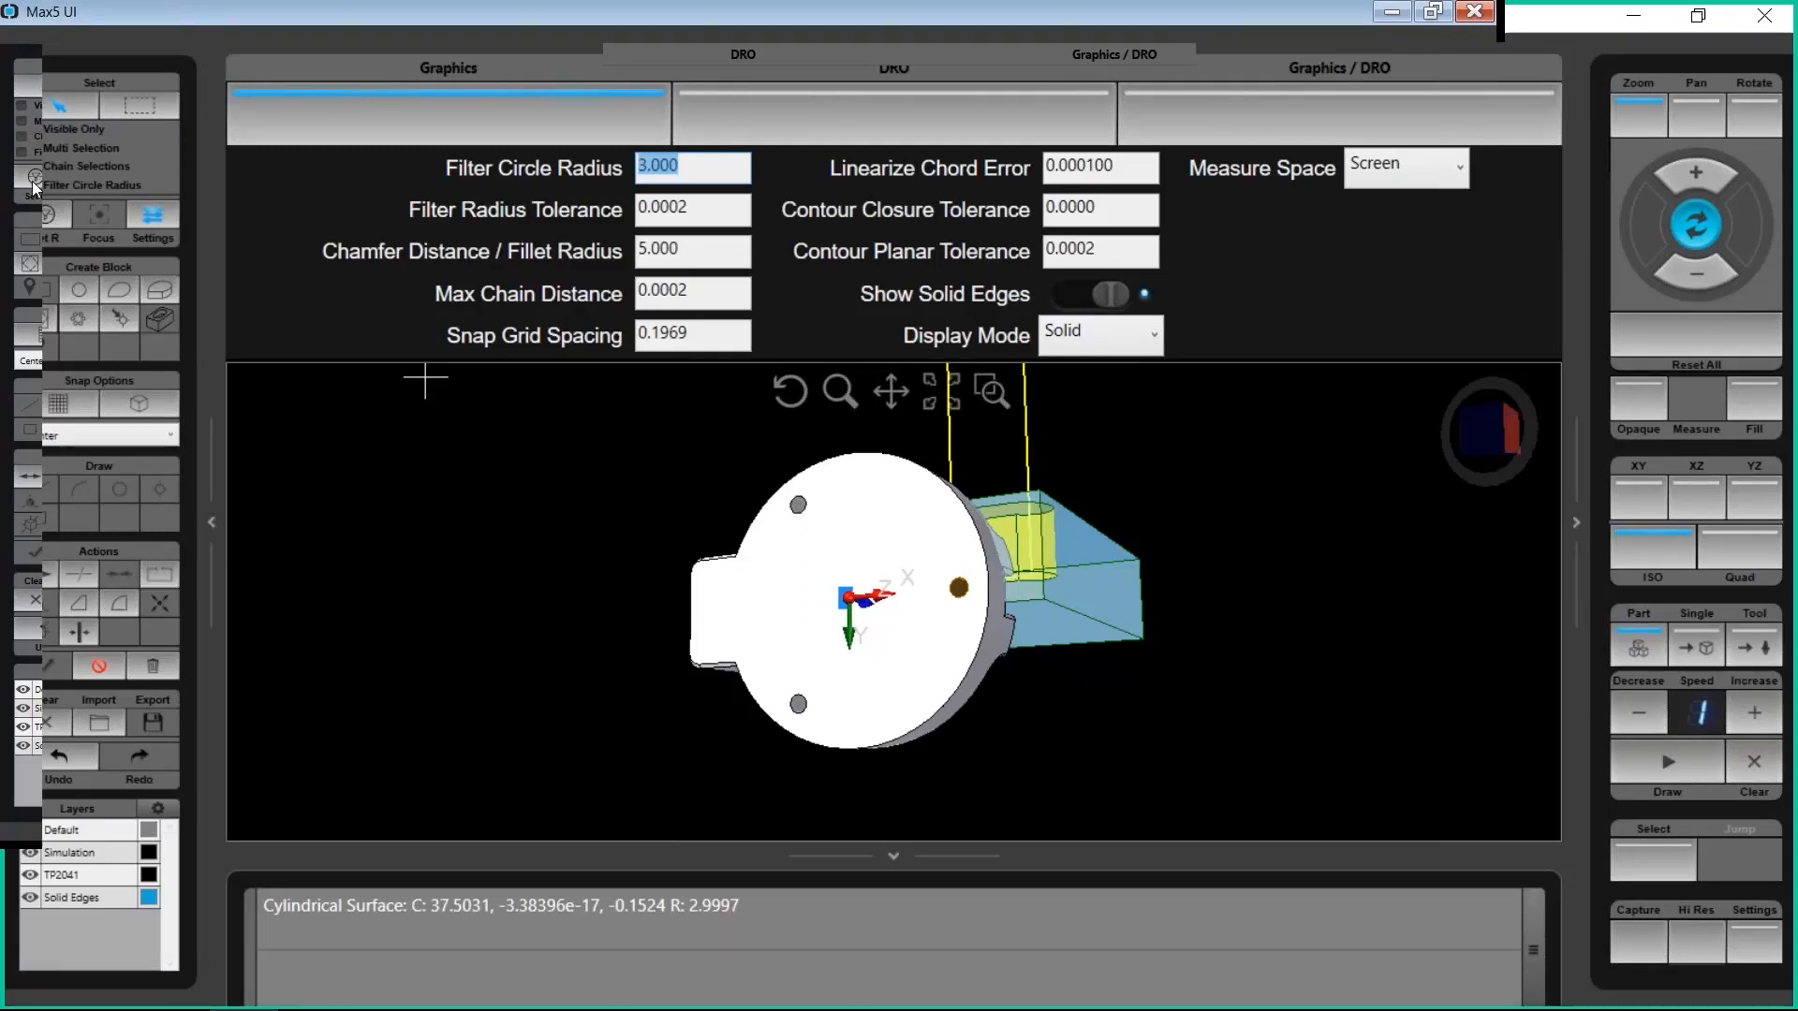
click(41, 183)
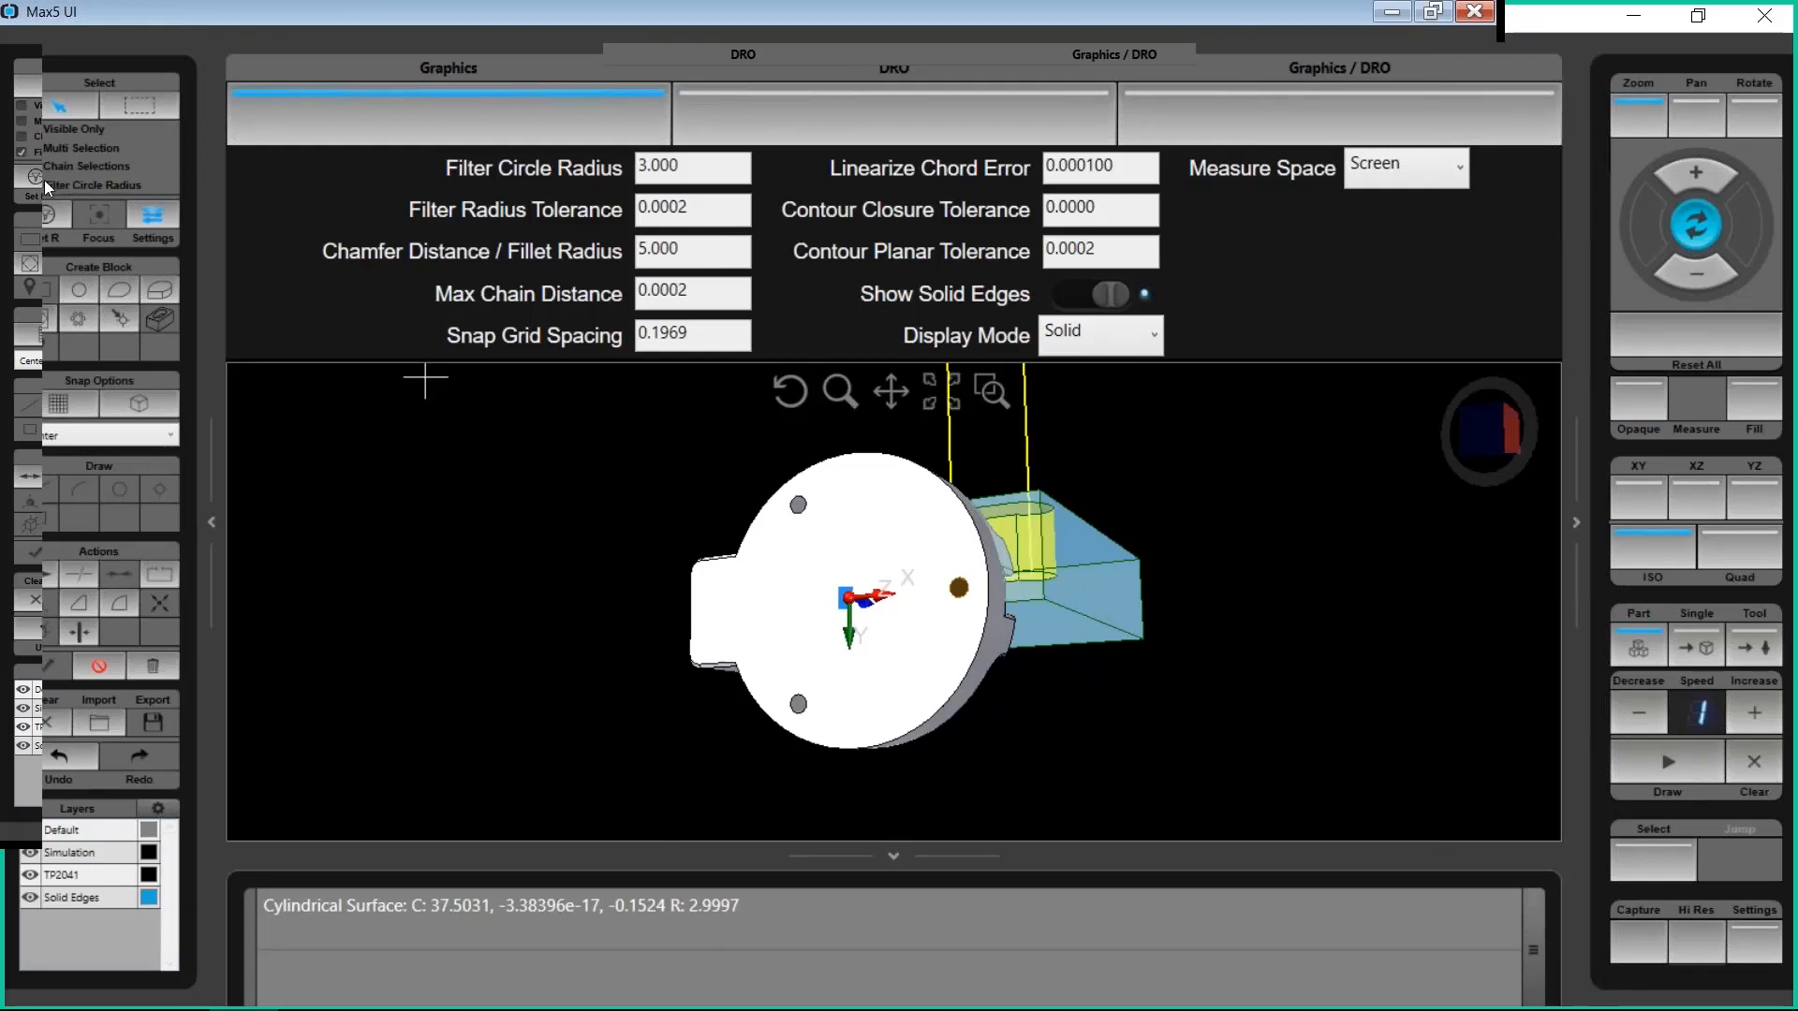
click(139, 109)
drag(598, 459, 1078, 773)
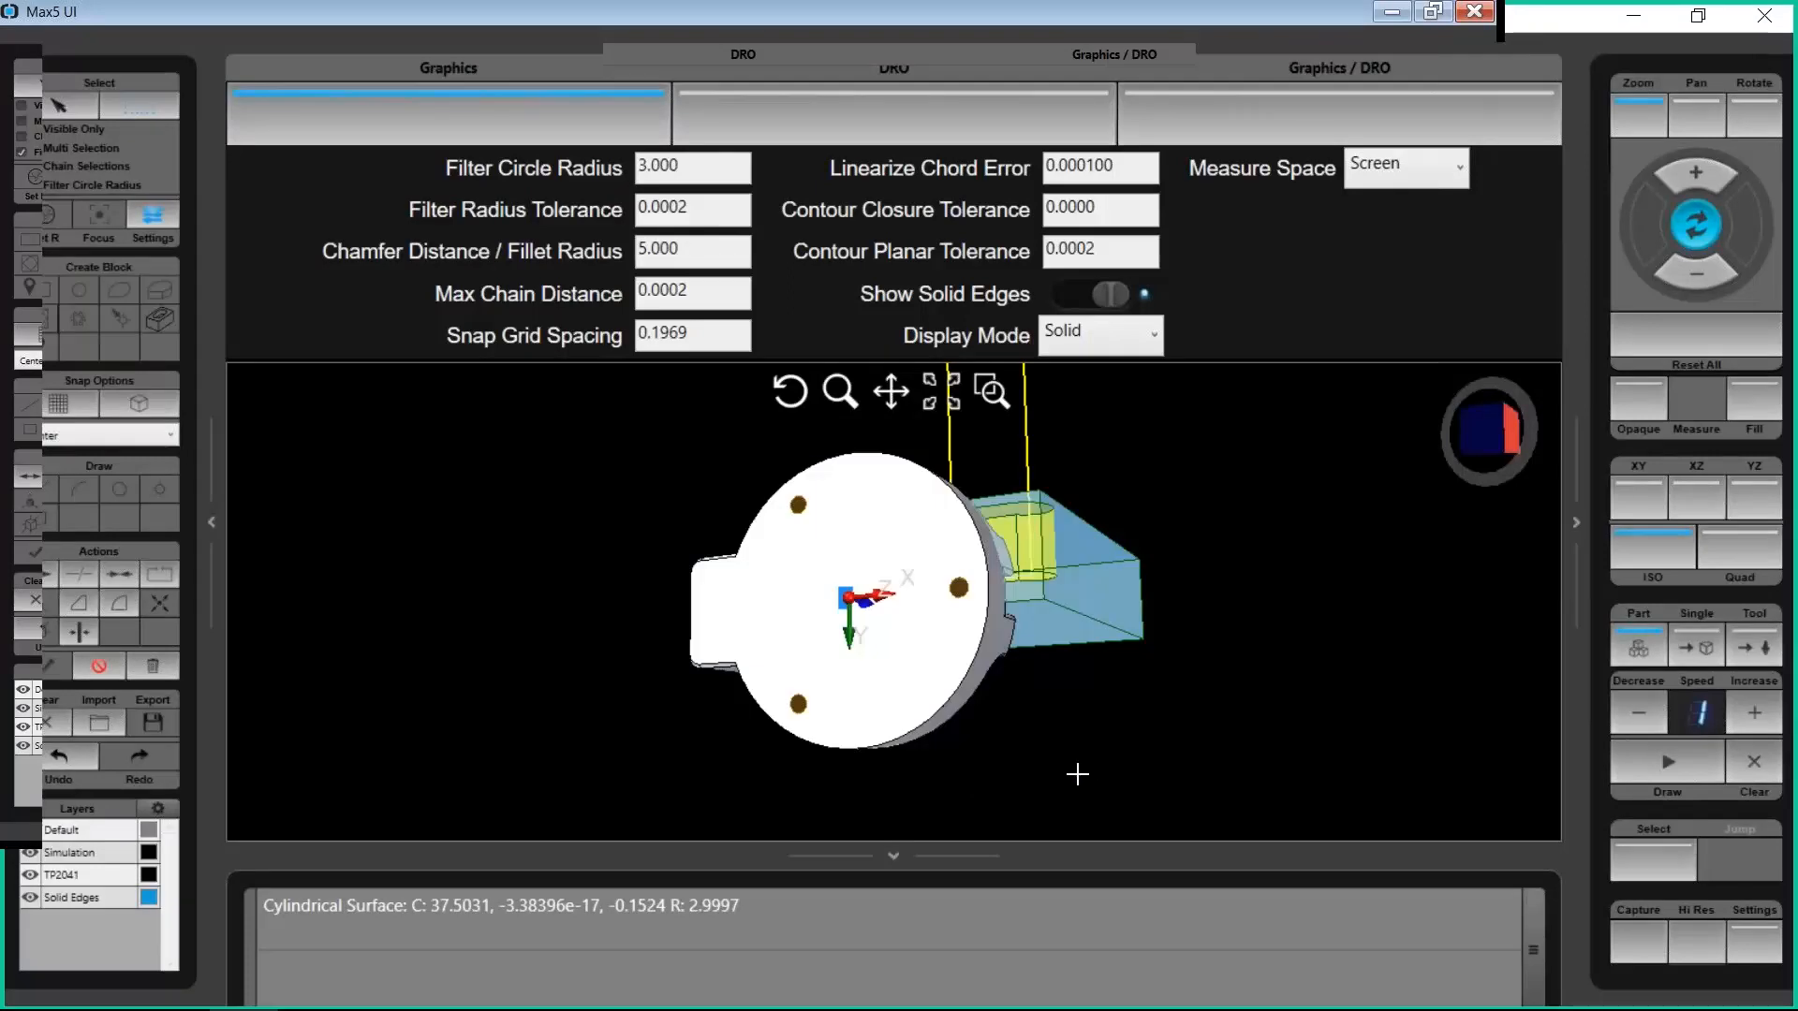
scroll(750, 684, up, 5)
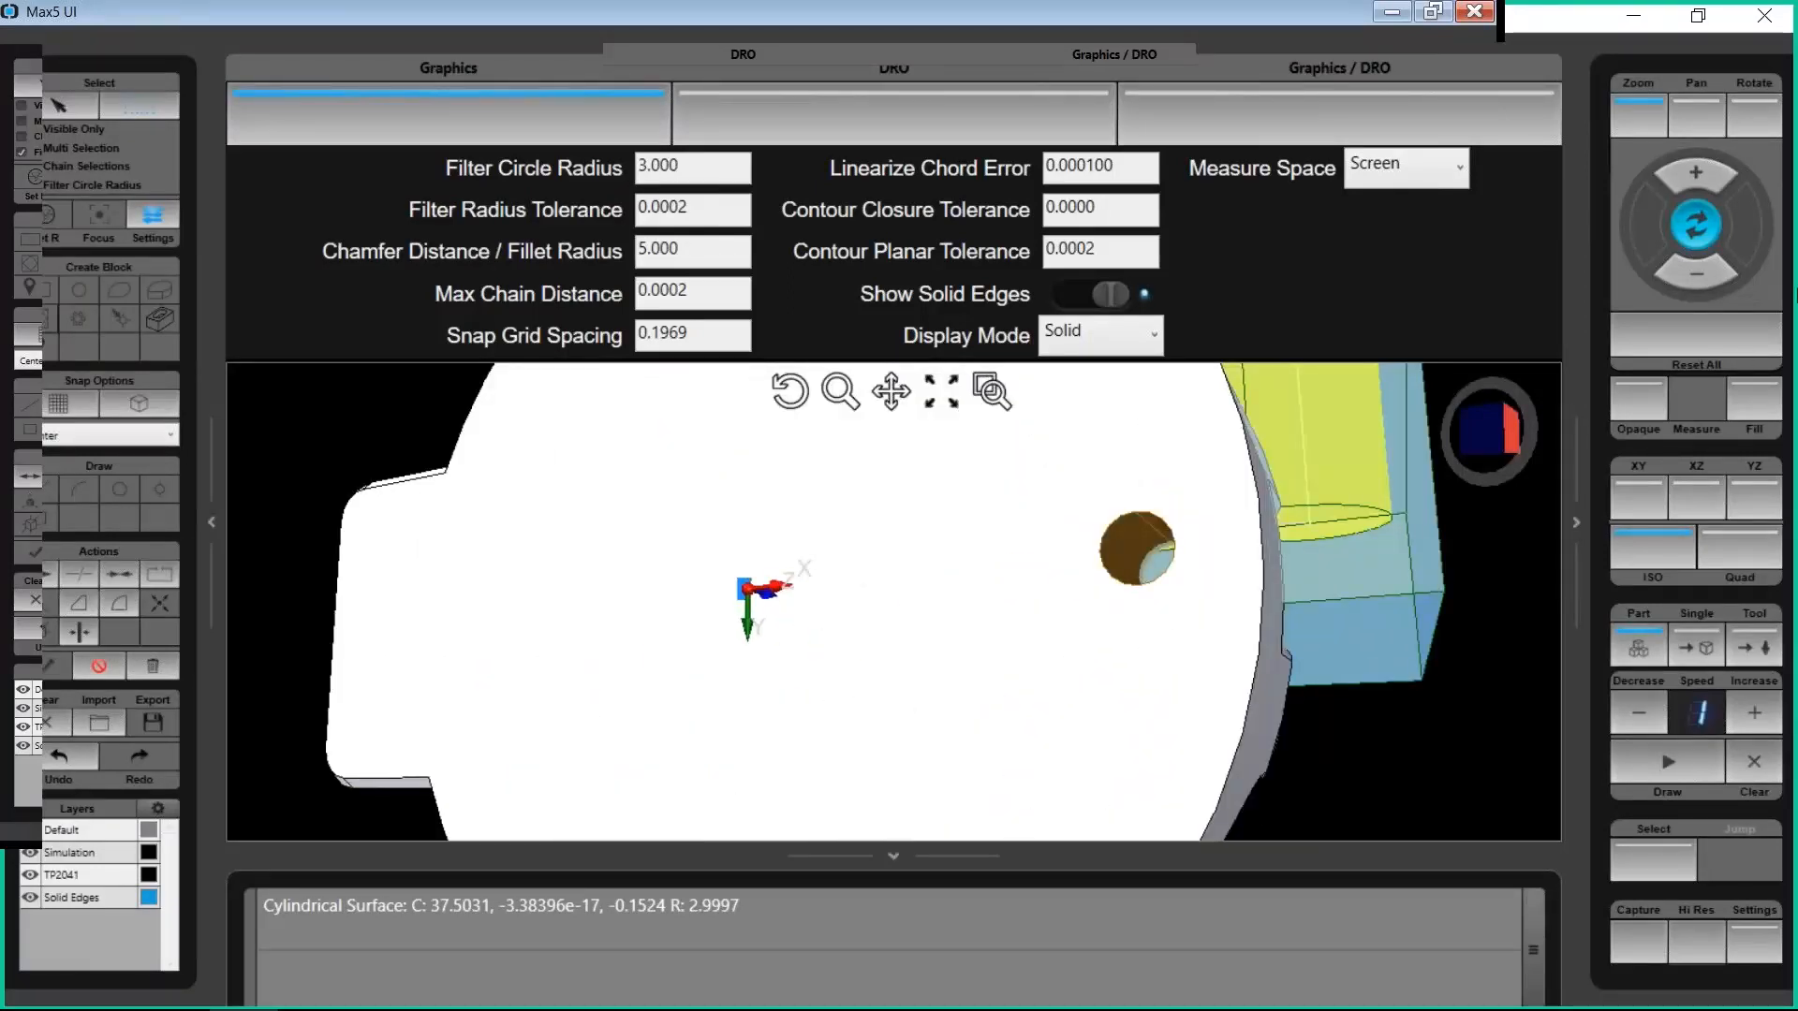
click(1697, 117)
drag(918, 462, 978, 562)
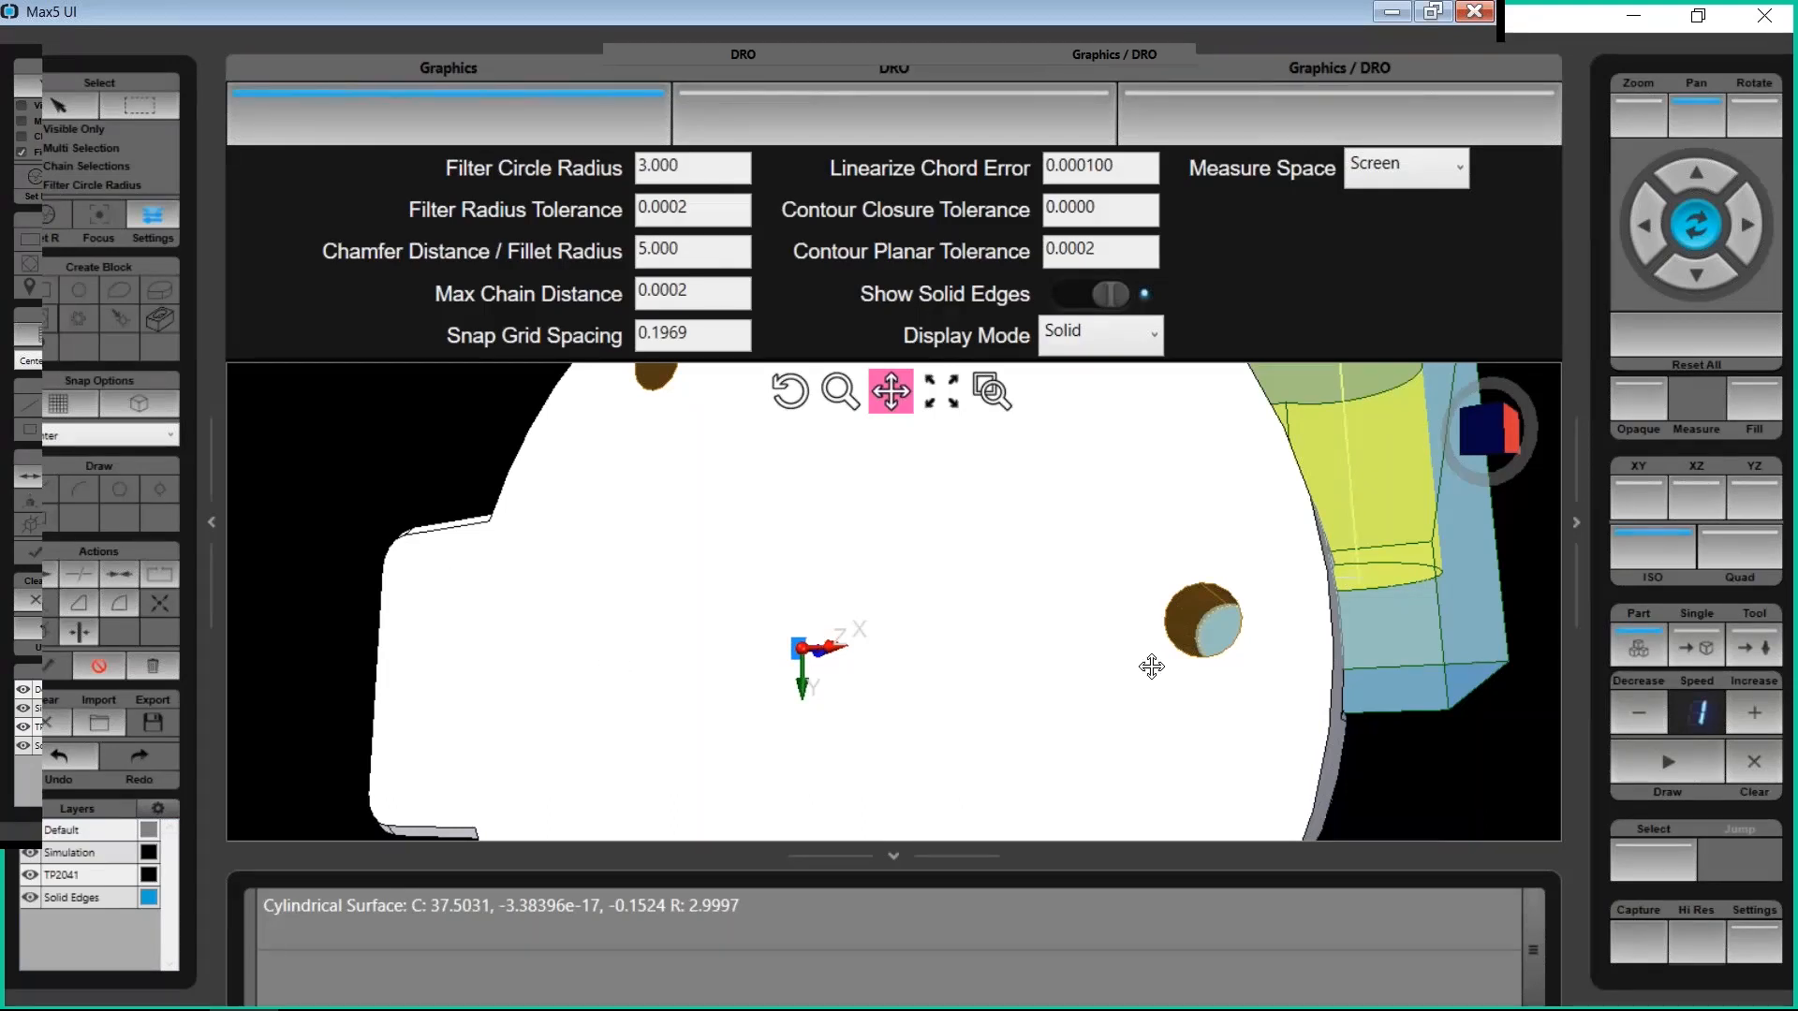
scroll(1100, 603, down, 3)
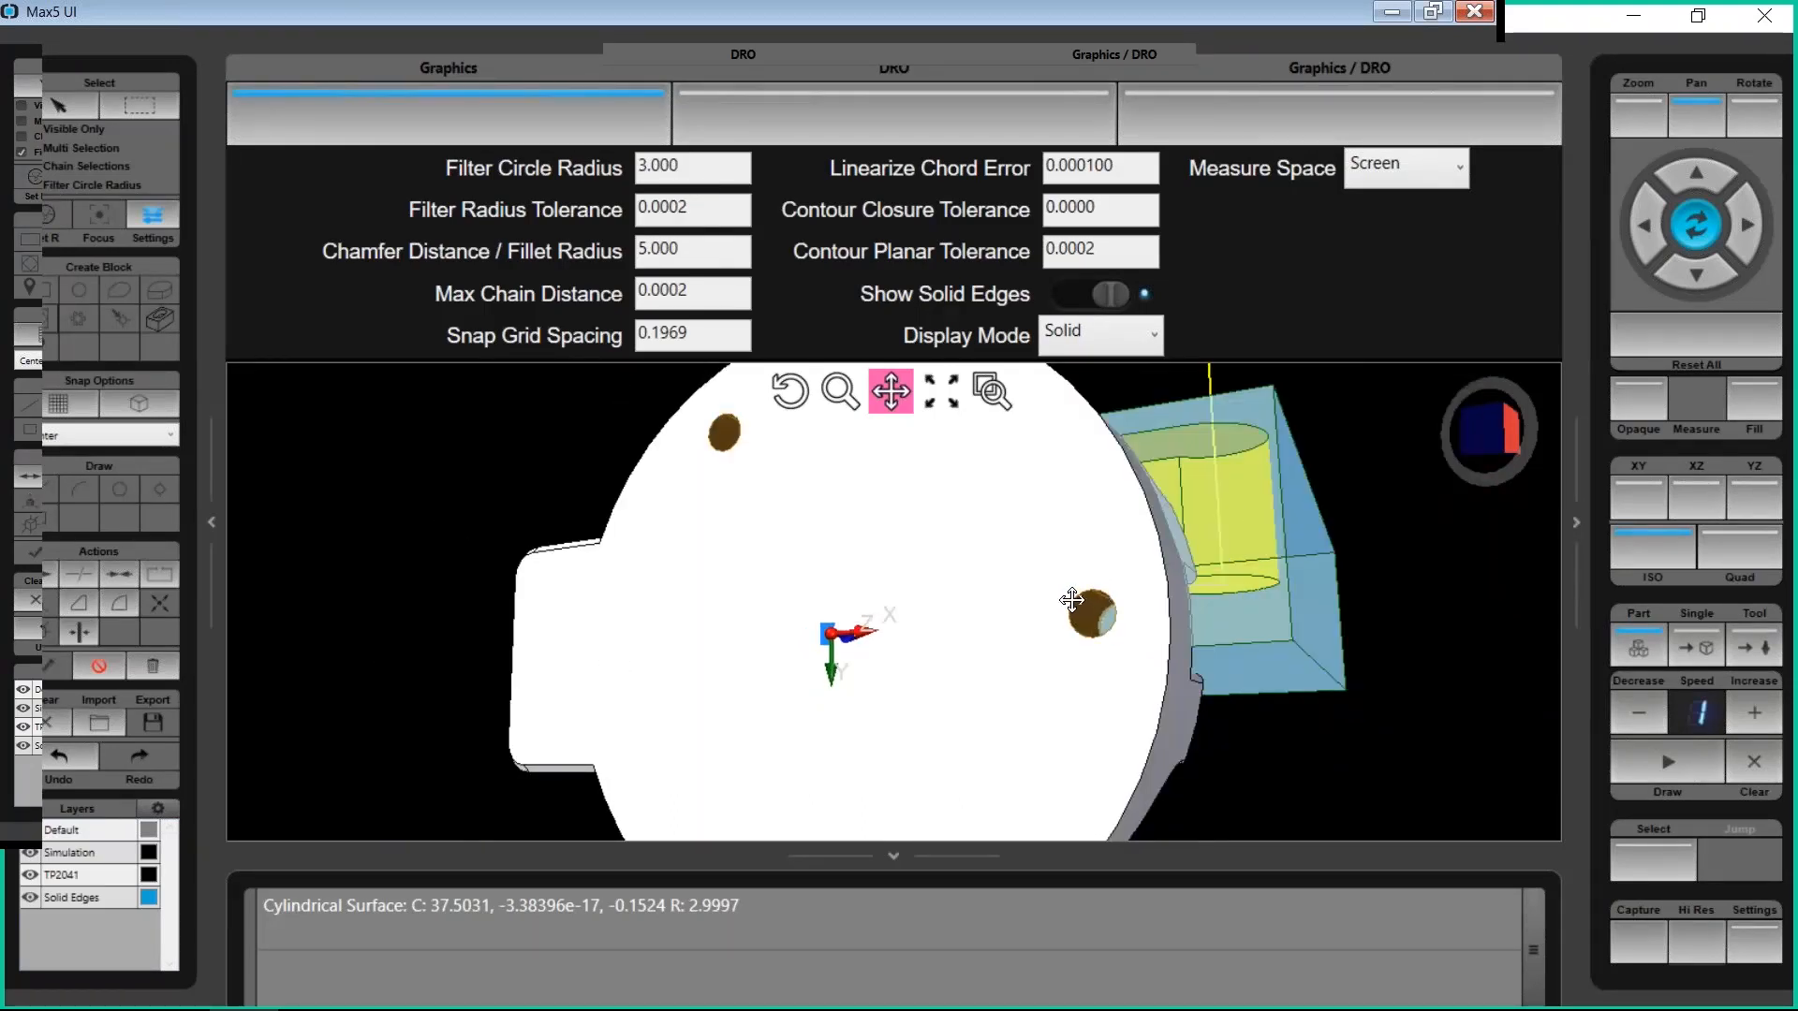
scroll(1067, 599, down, 3)
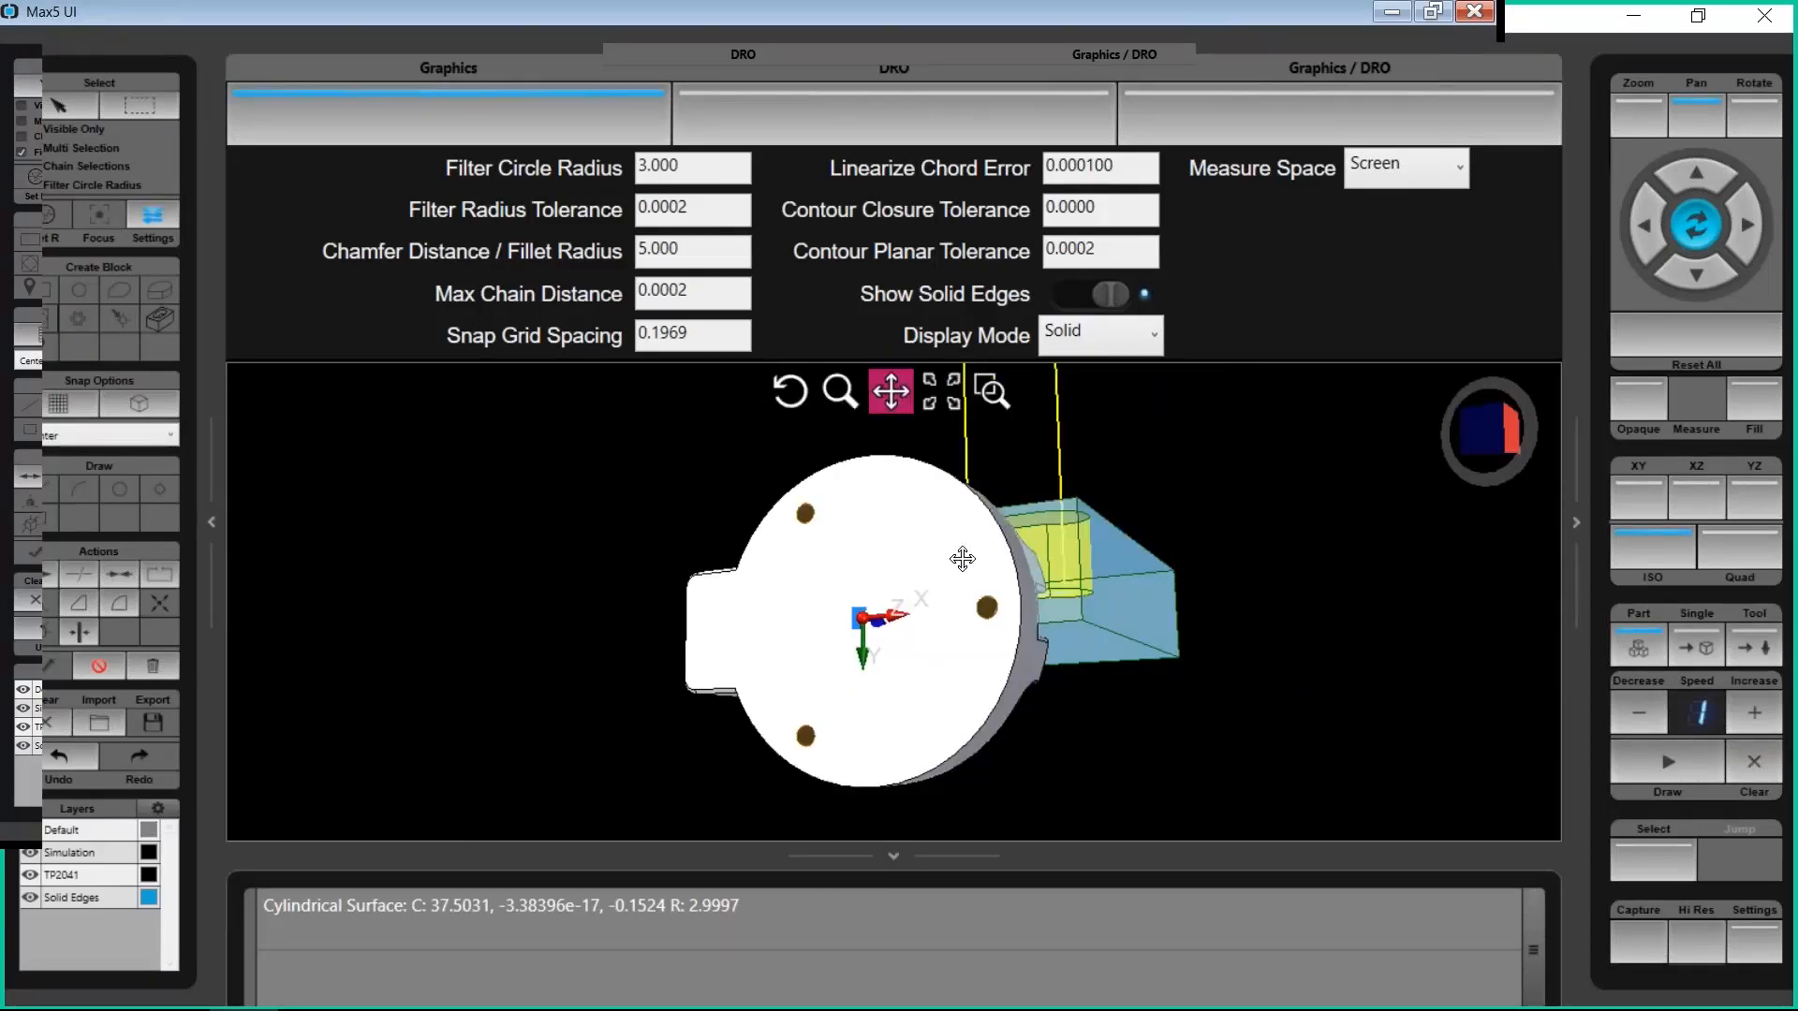
drag(1075, 462, 1067, 499)
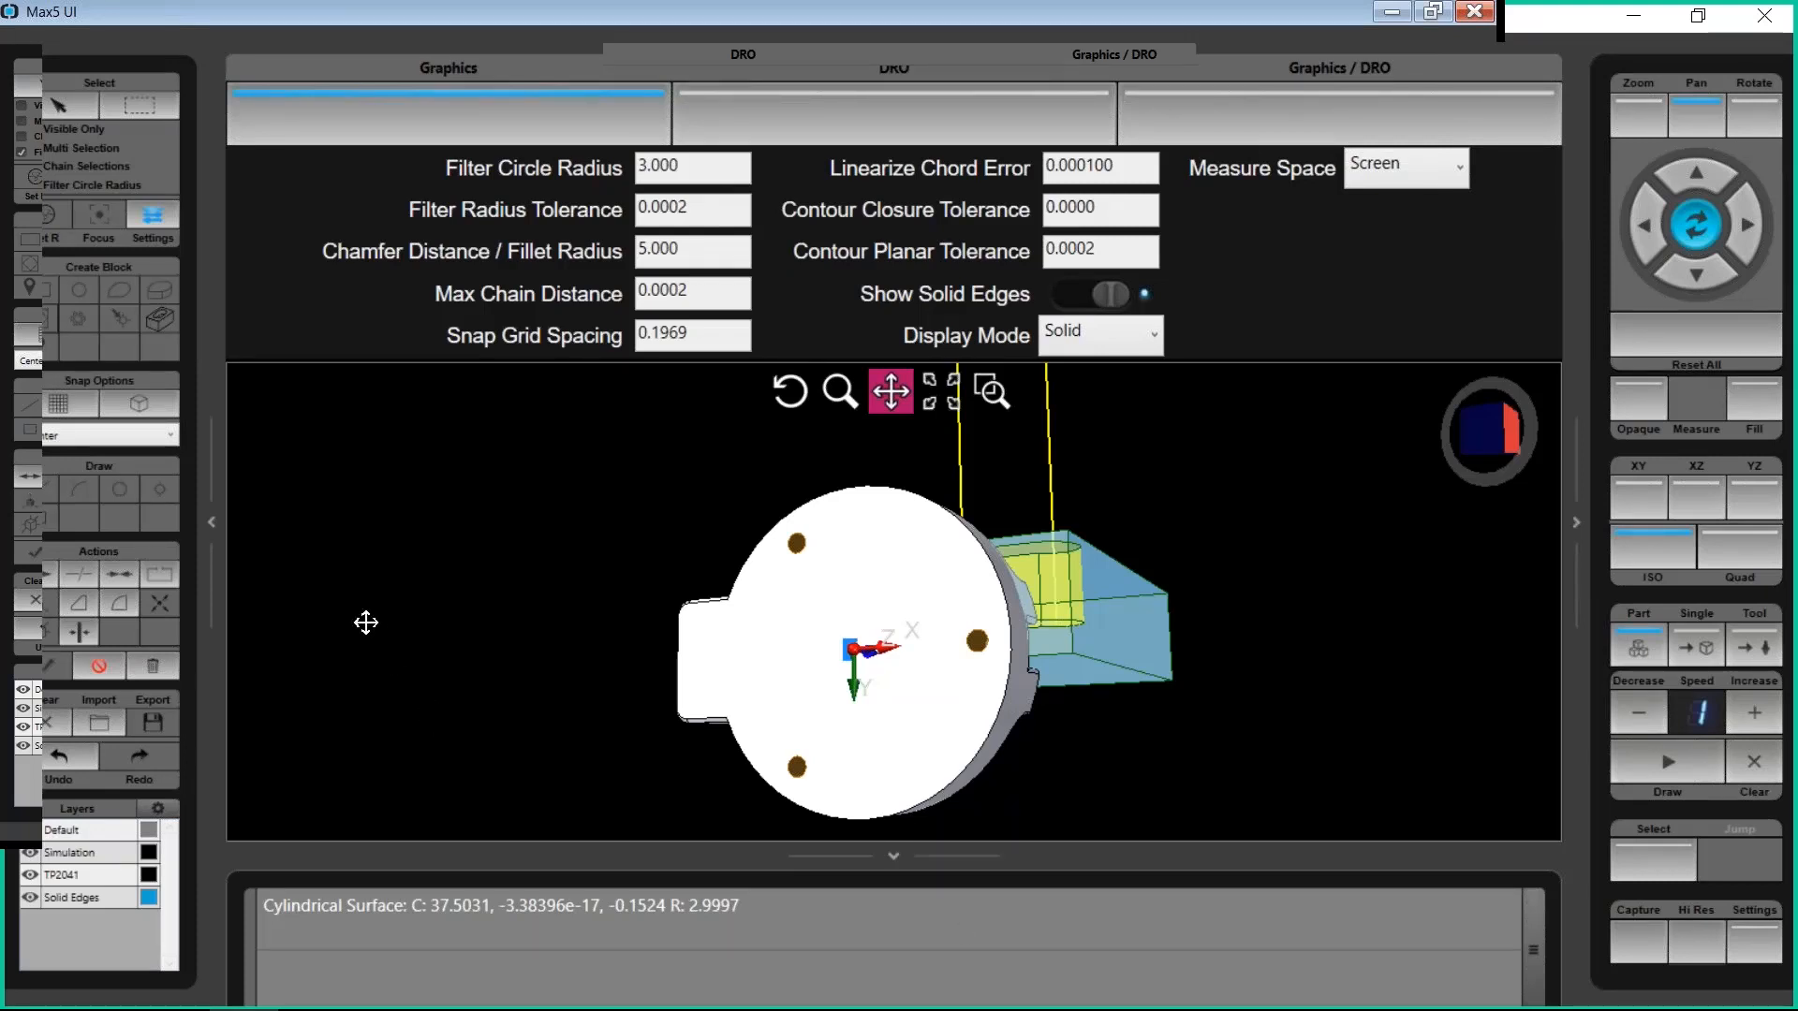
Clear the drawn toolpath and discard the loaded solid model, accepting the loss of changes
click(1747, 749)
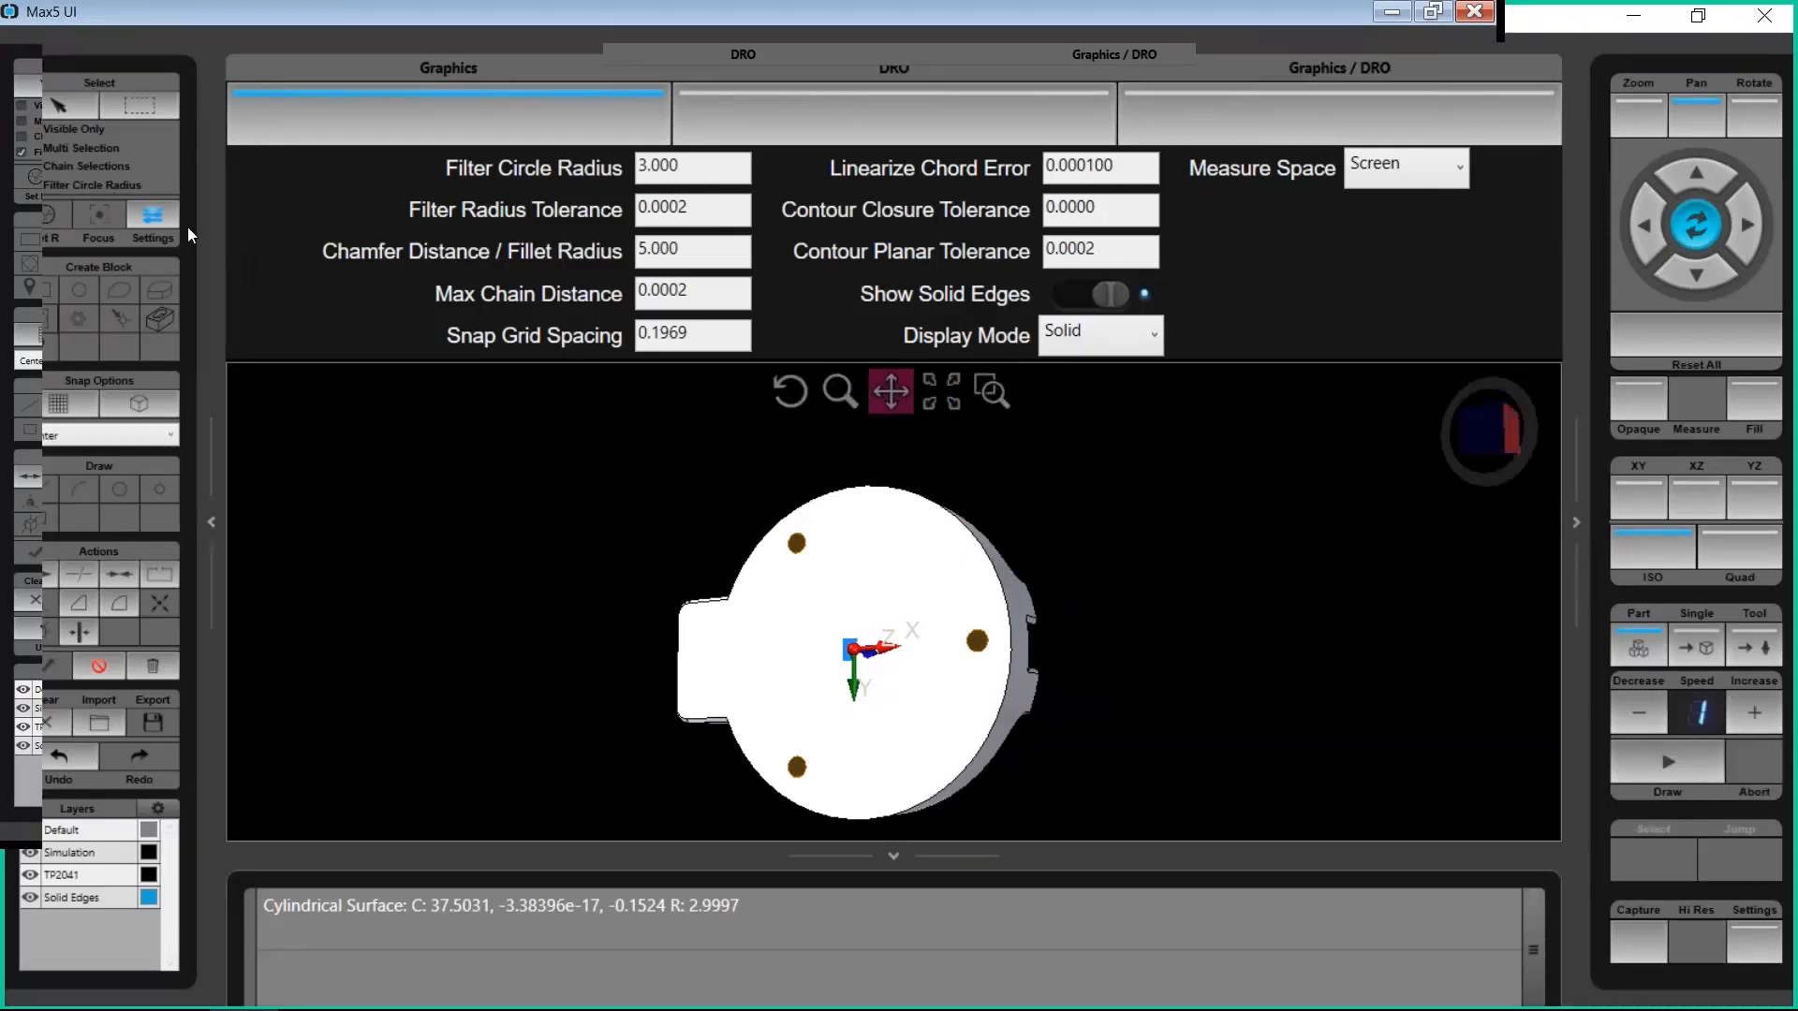
click(141, 216)
click(48, 719)
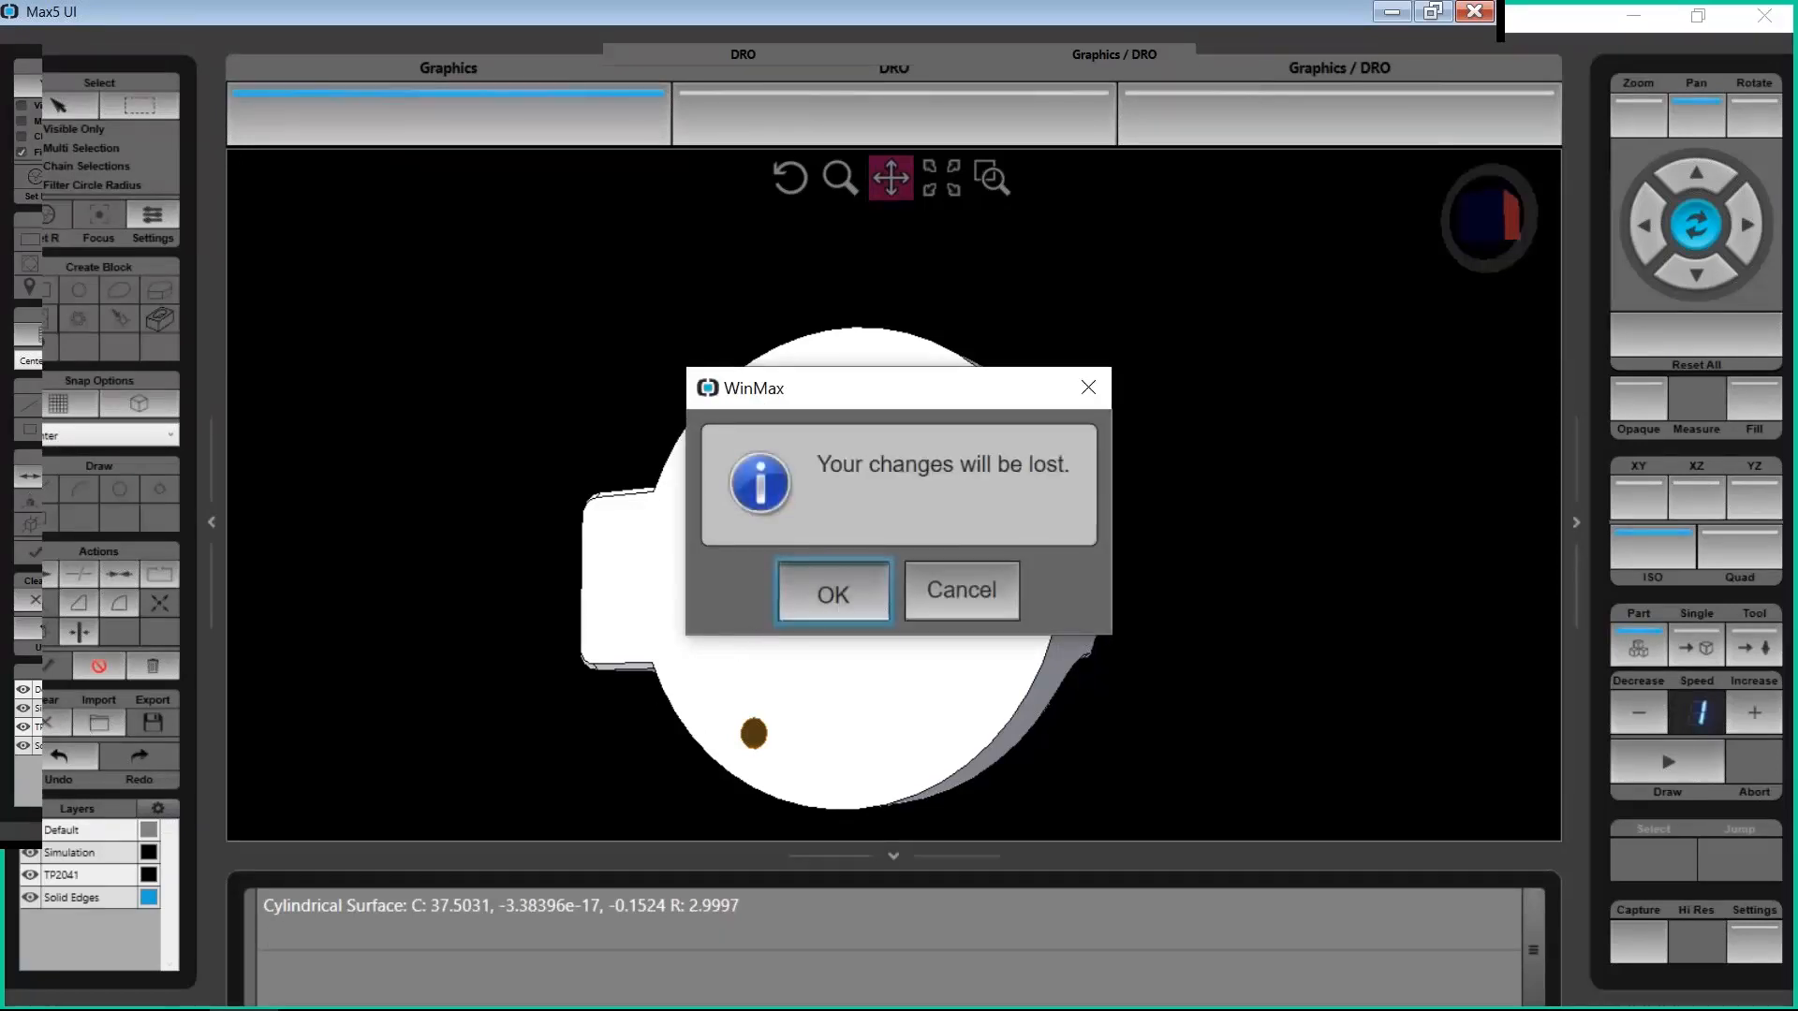
key(Return)
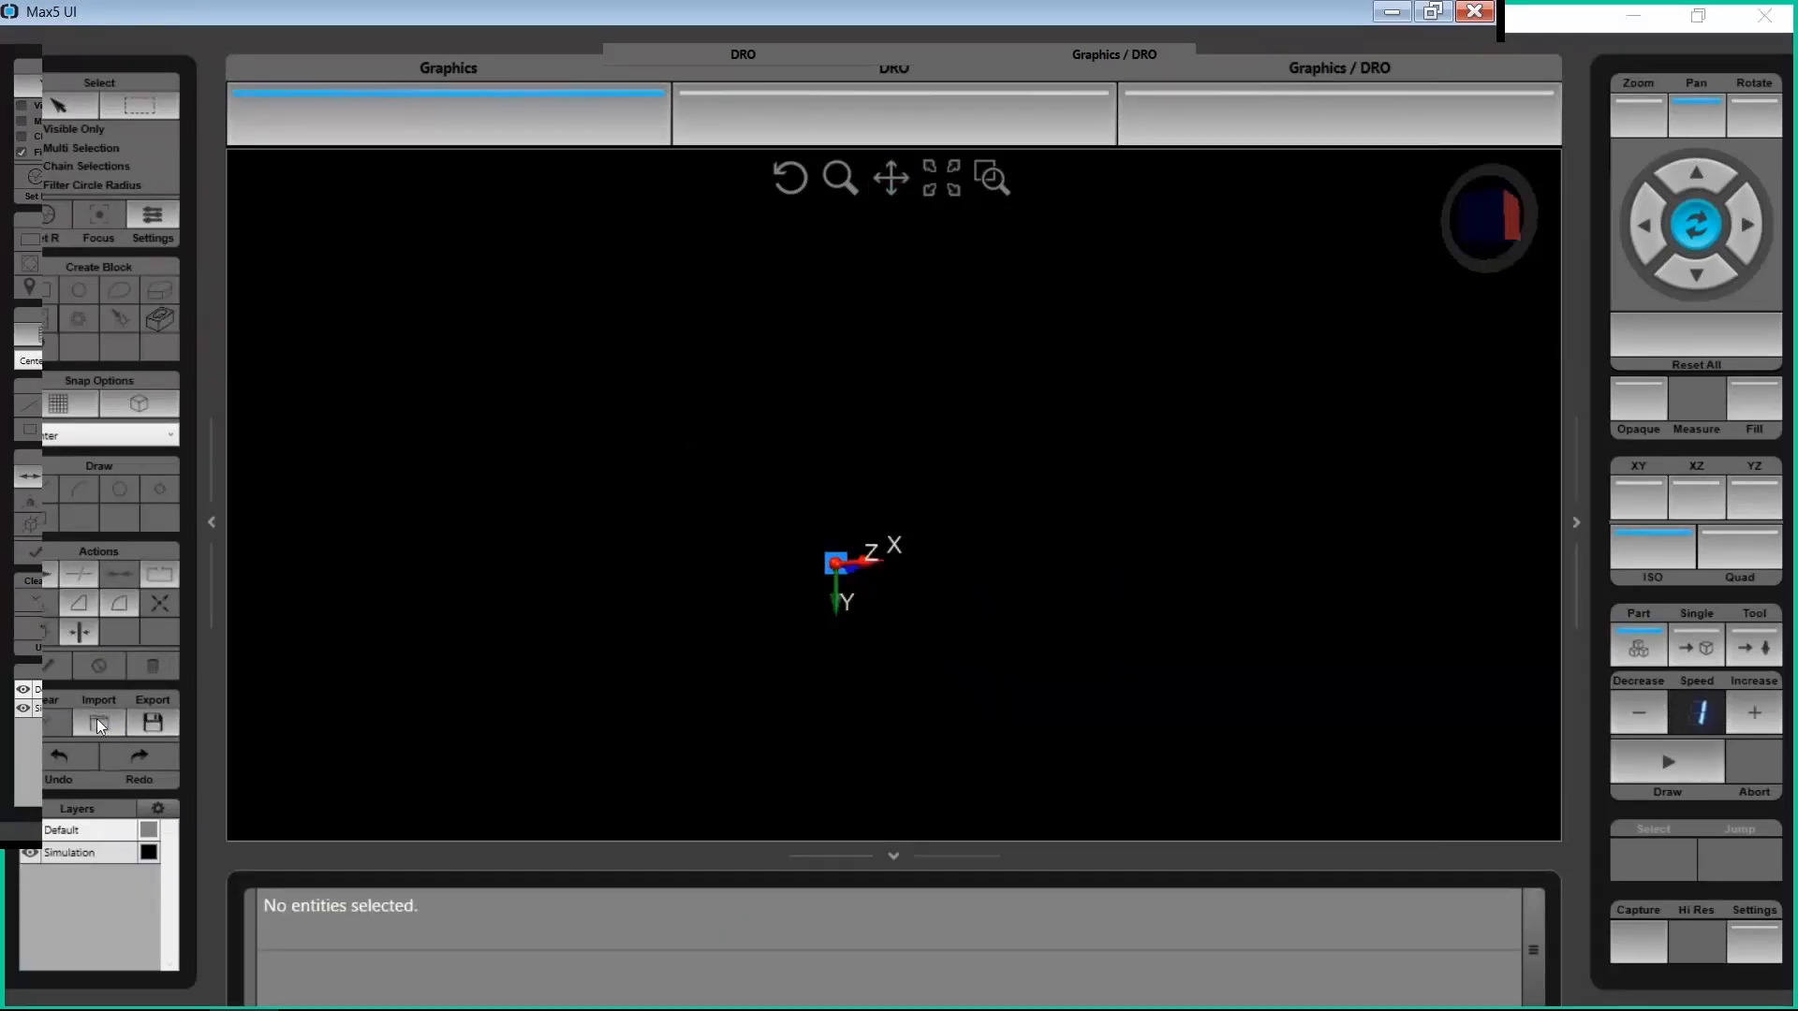
Import the two-dimensional part drawing and display it fitted in the XY view
click(100, 721)
double_click(502, 291)
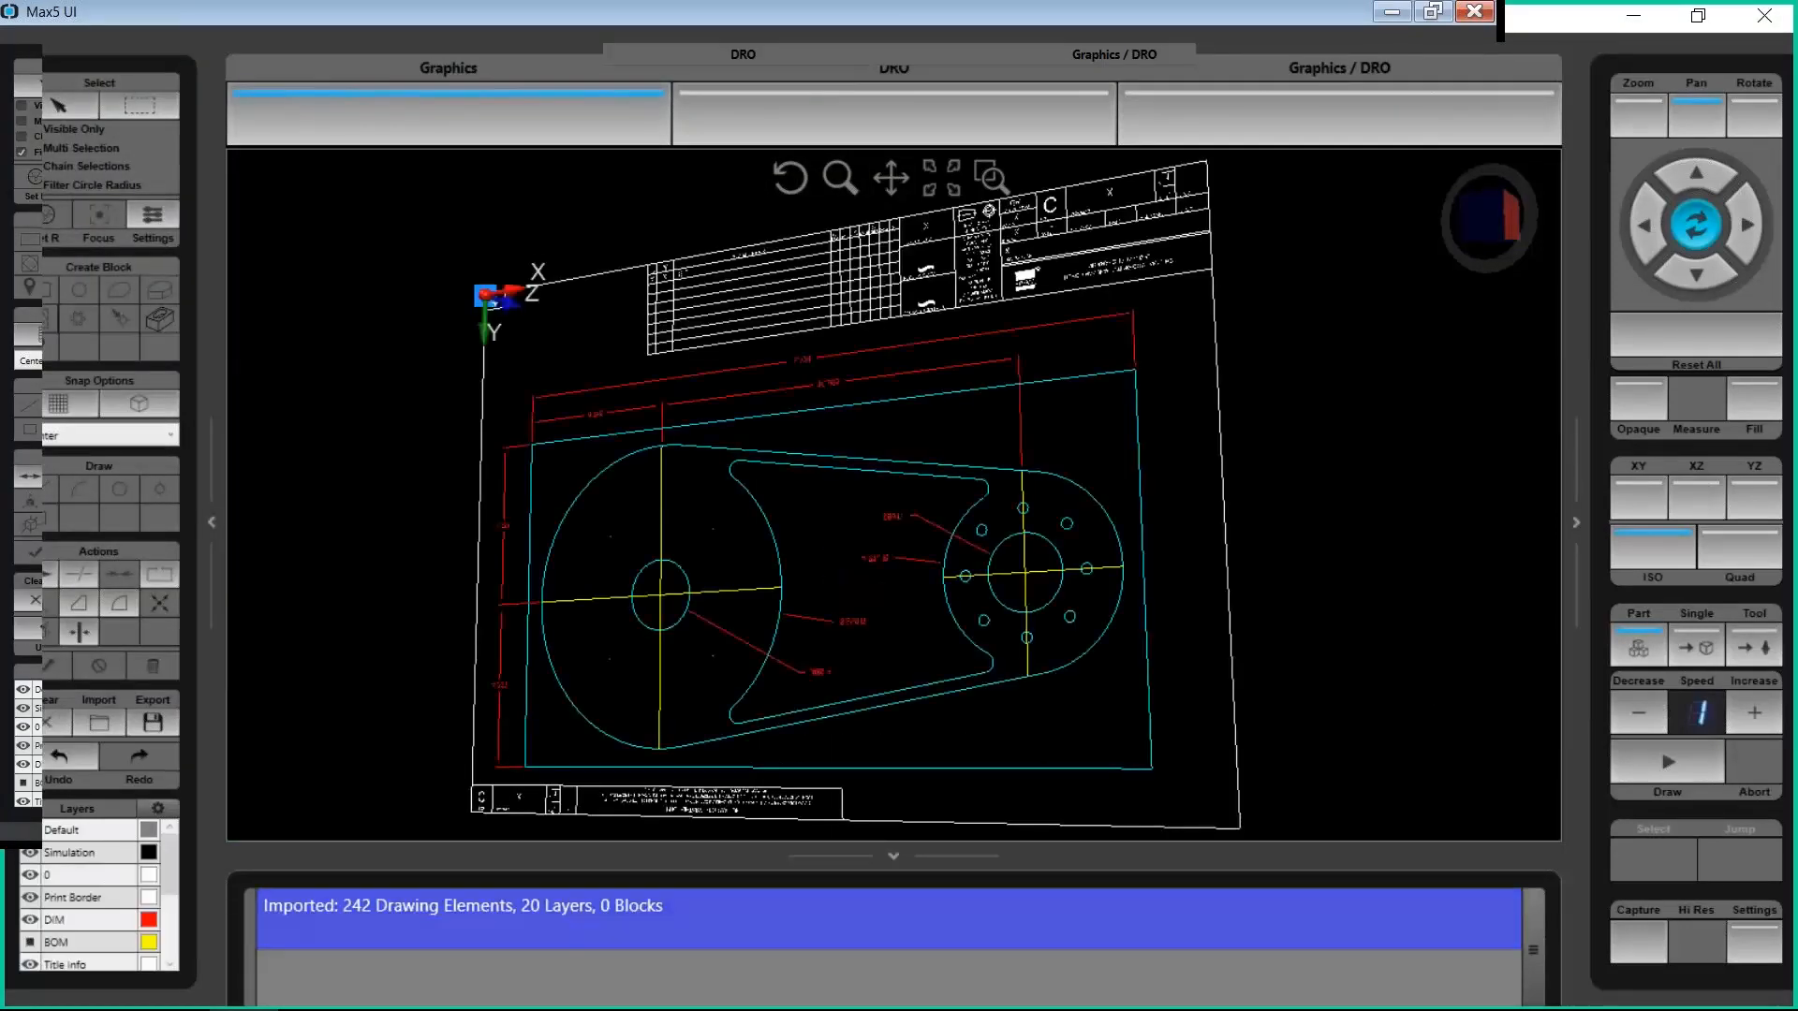
click(1634, 488)
scroll(1039, 434, up, 3)
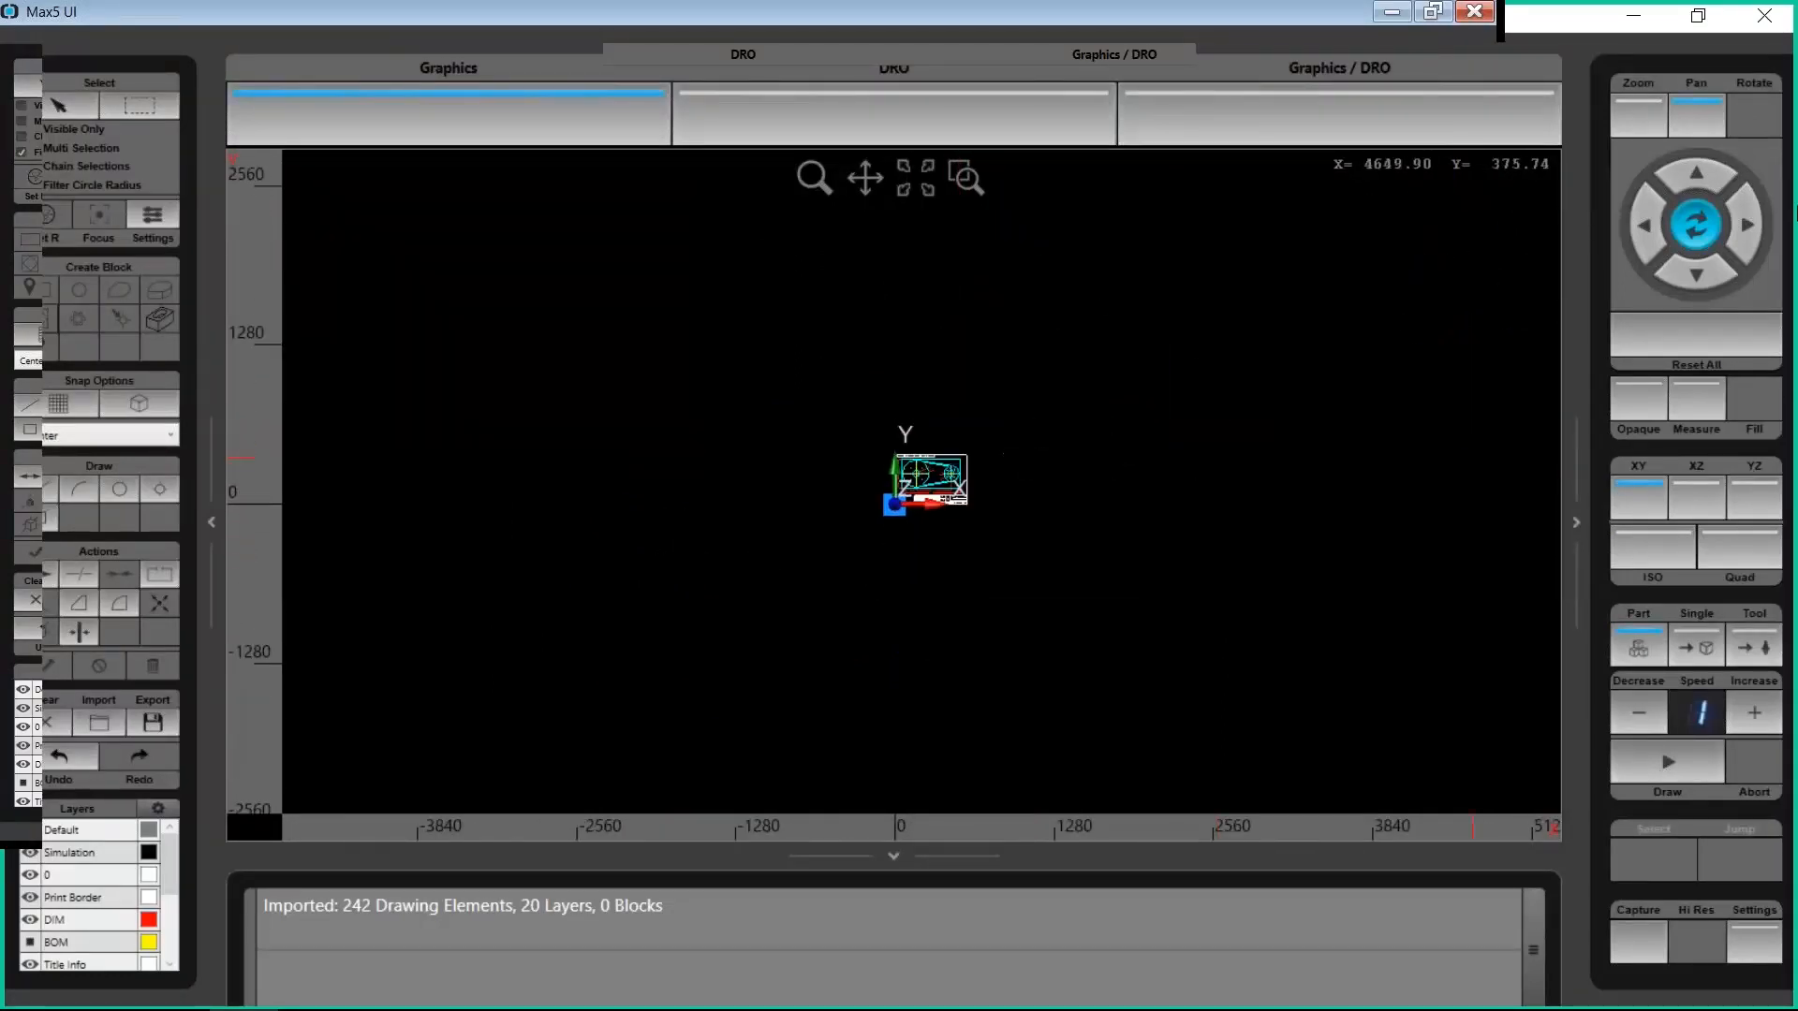
click(1702, 334)
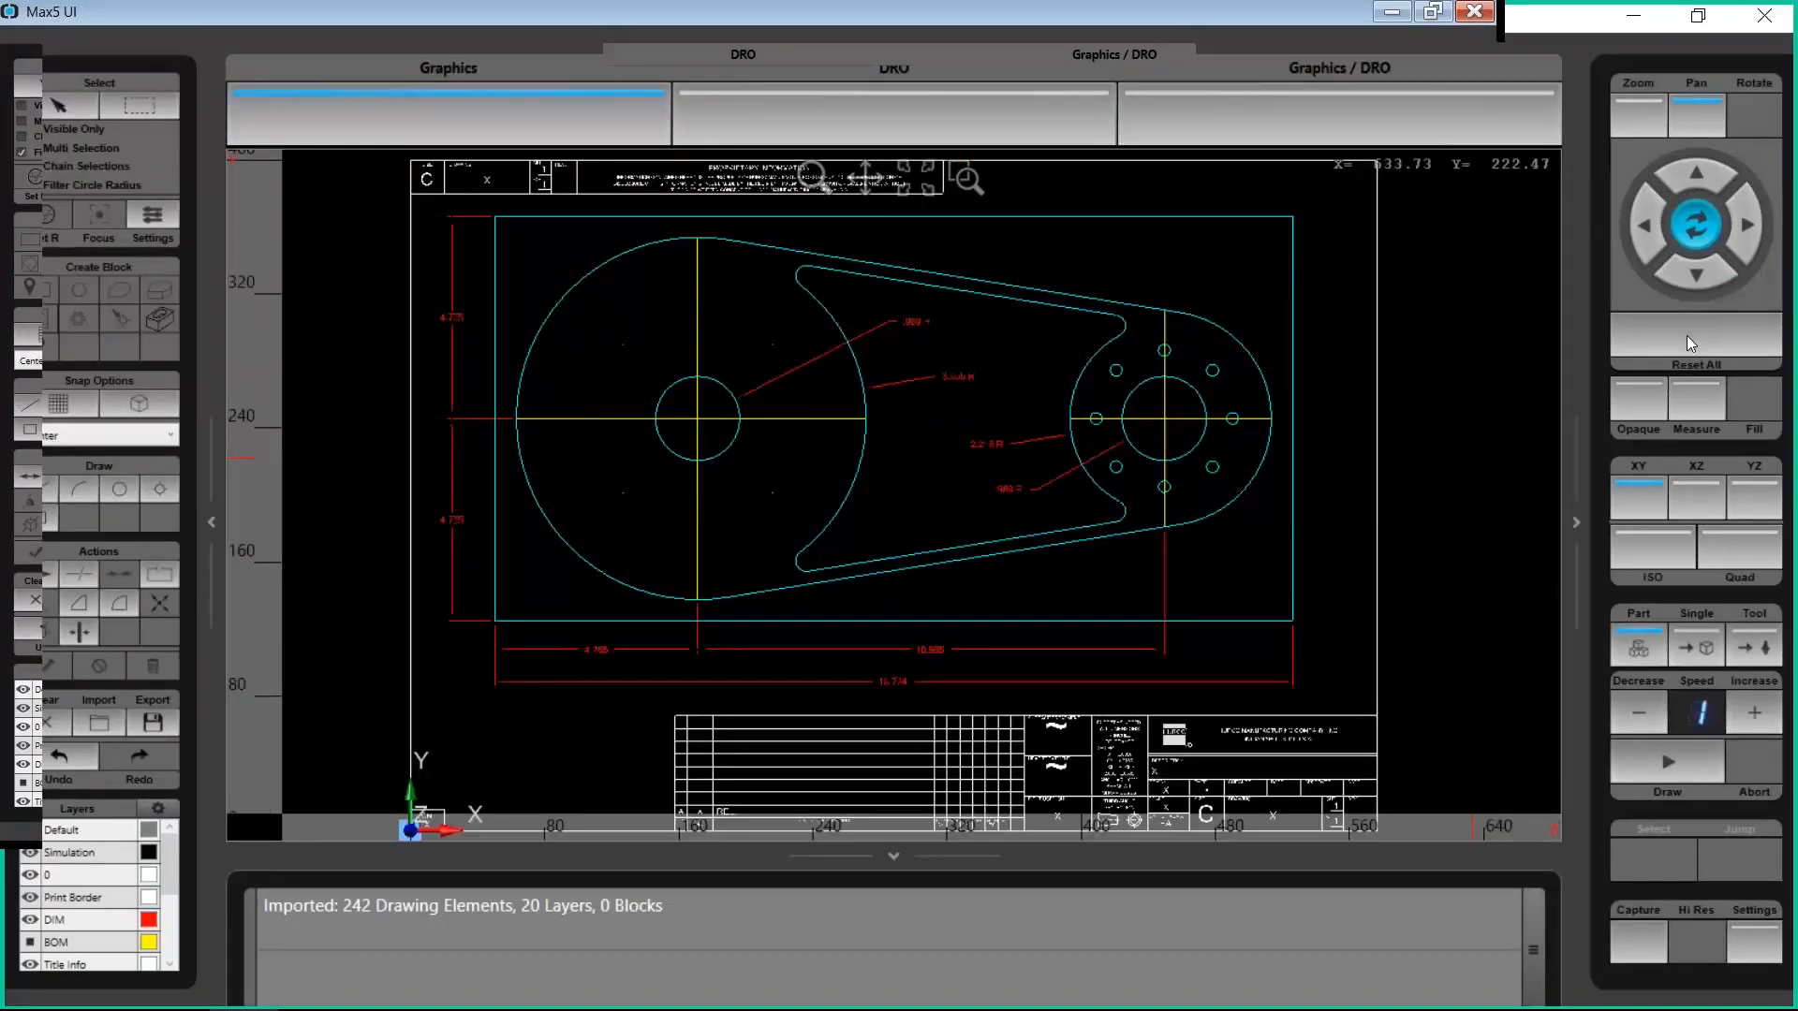
Hide the drawing's Title Info, CEN, HID, DEFPOINTS and NOTES layers
scroll(885, 497, down, 1)
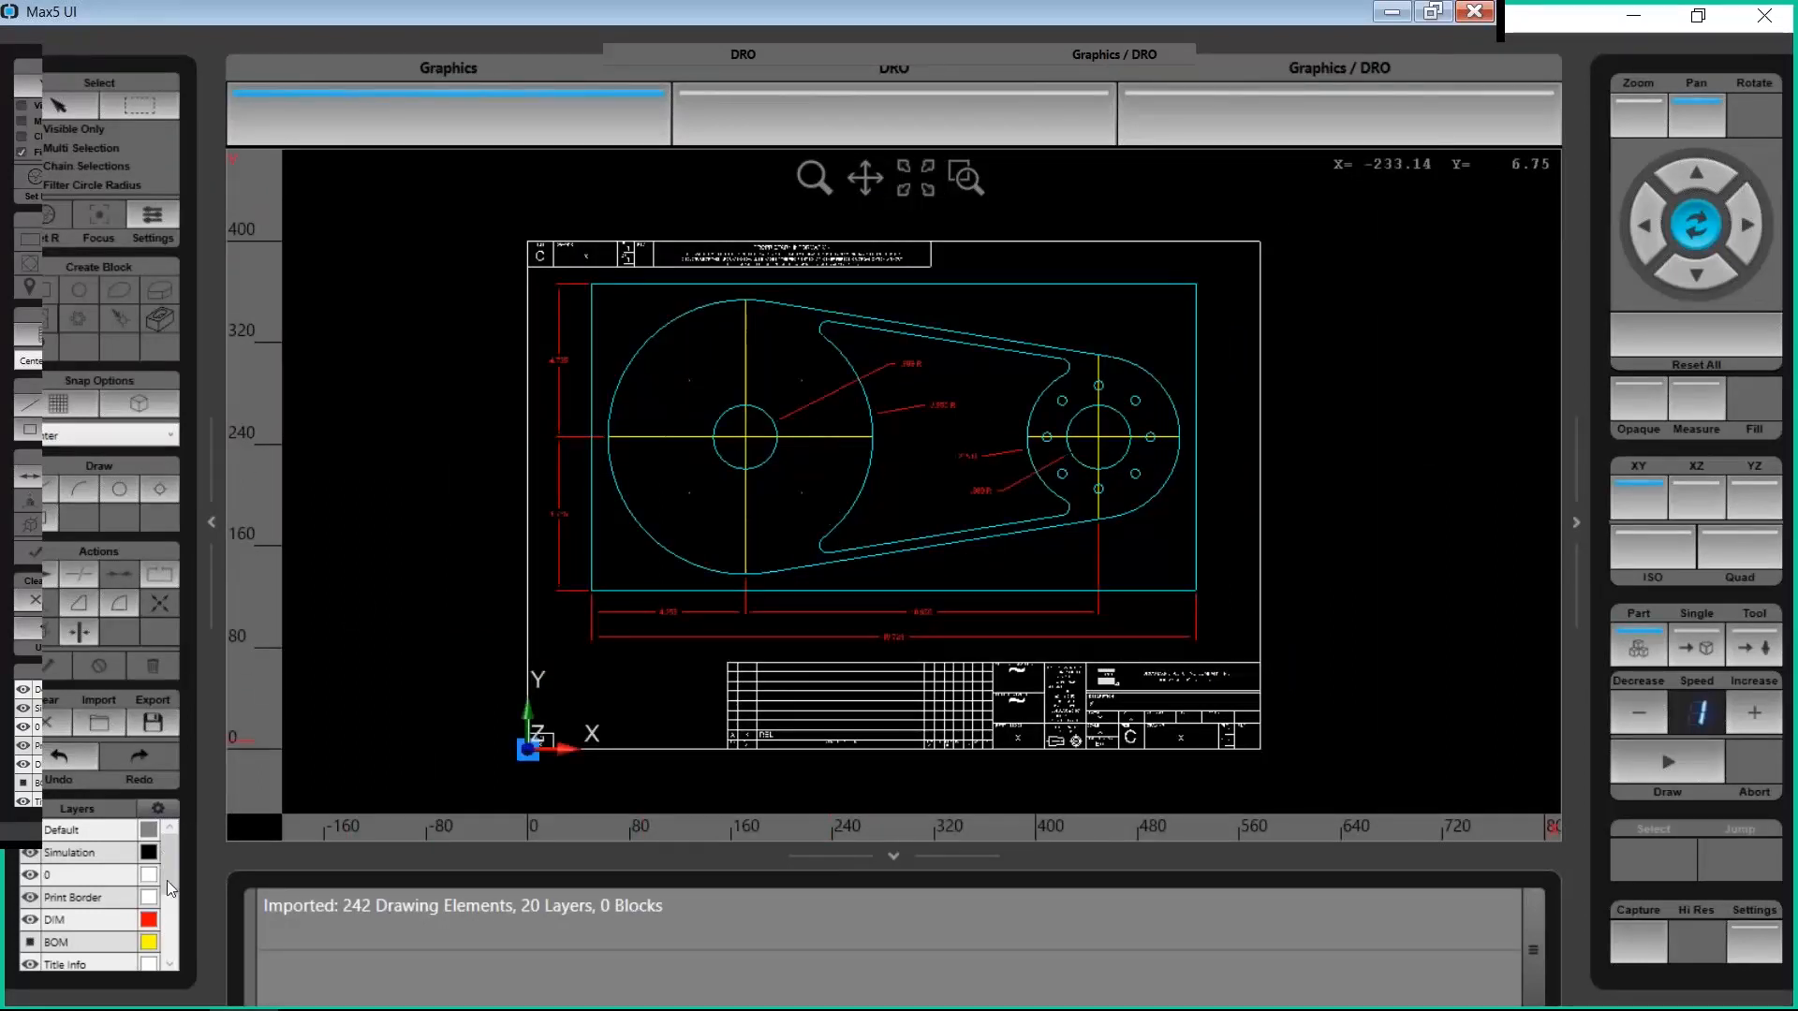
scroll(94, 875, down, 2)
click(29, 874)
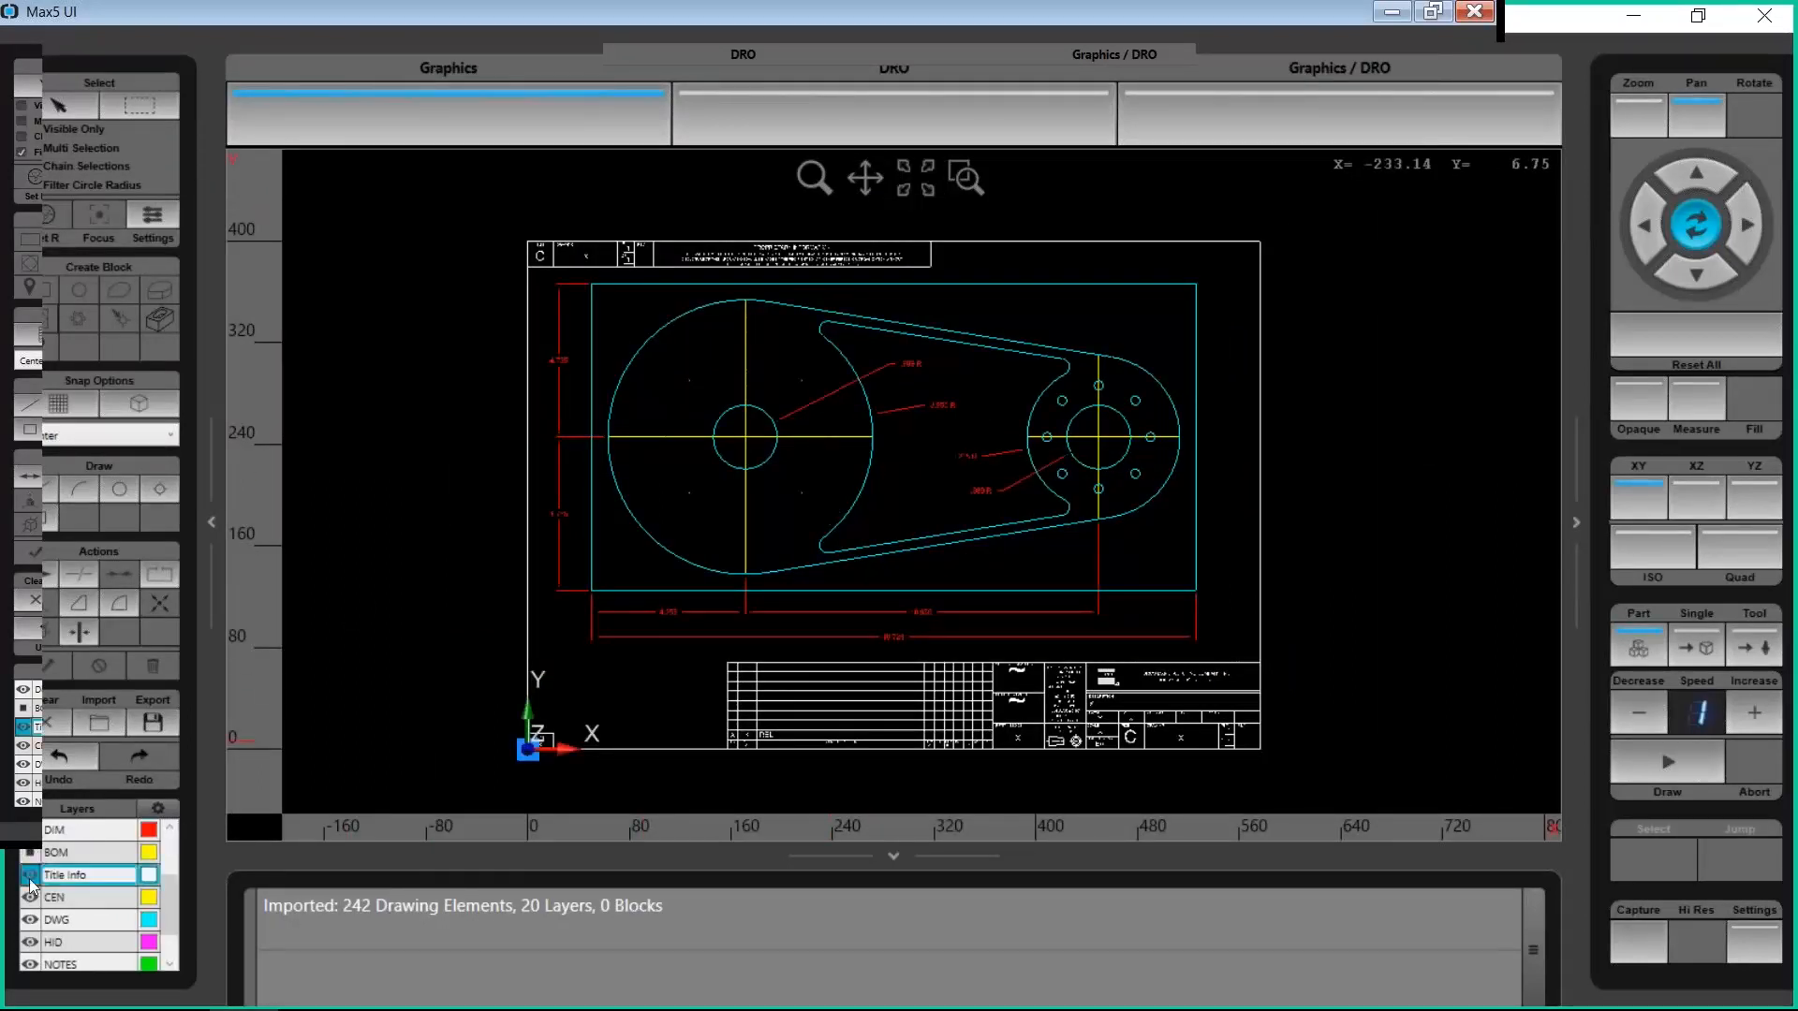
click(30, 897)
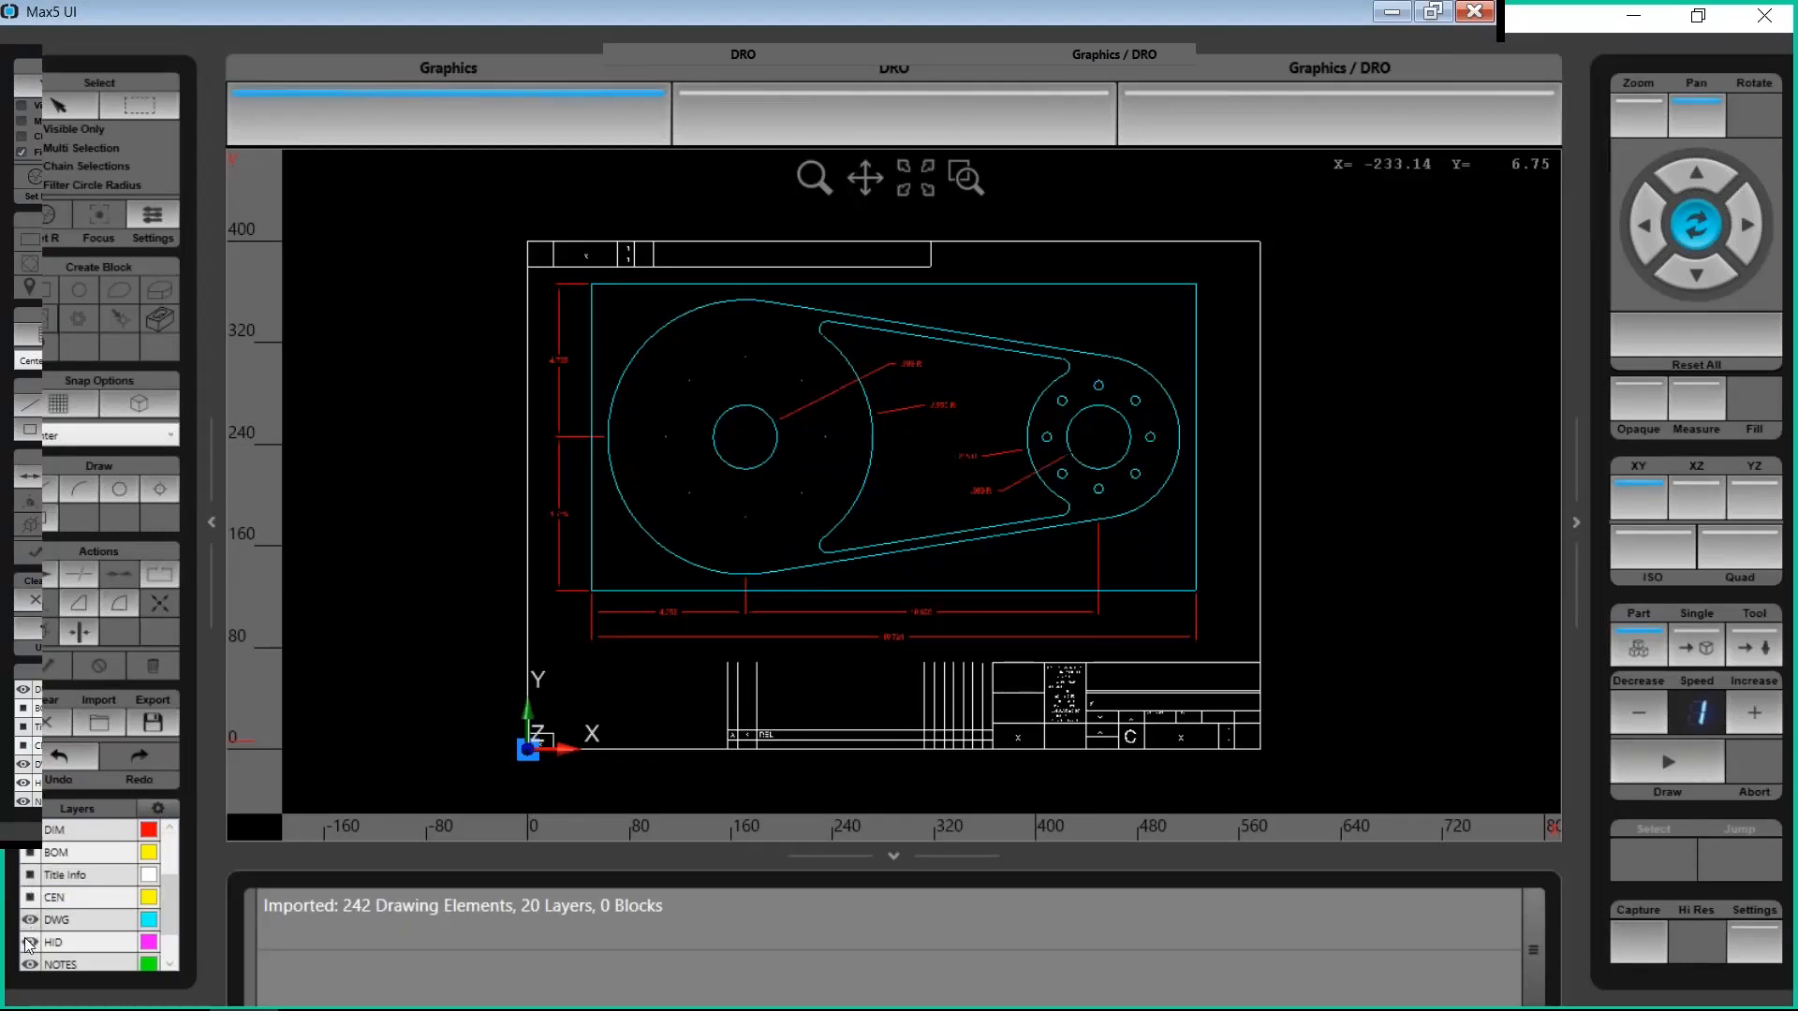
click(30, 942)
click(30, 969)
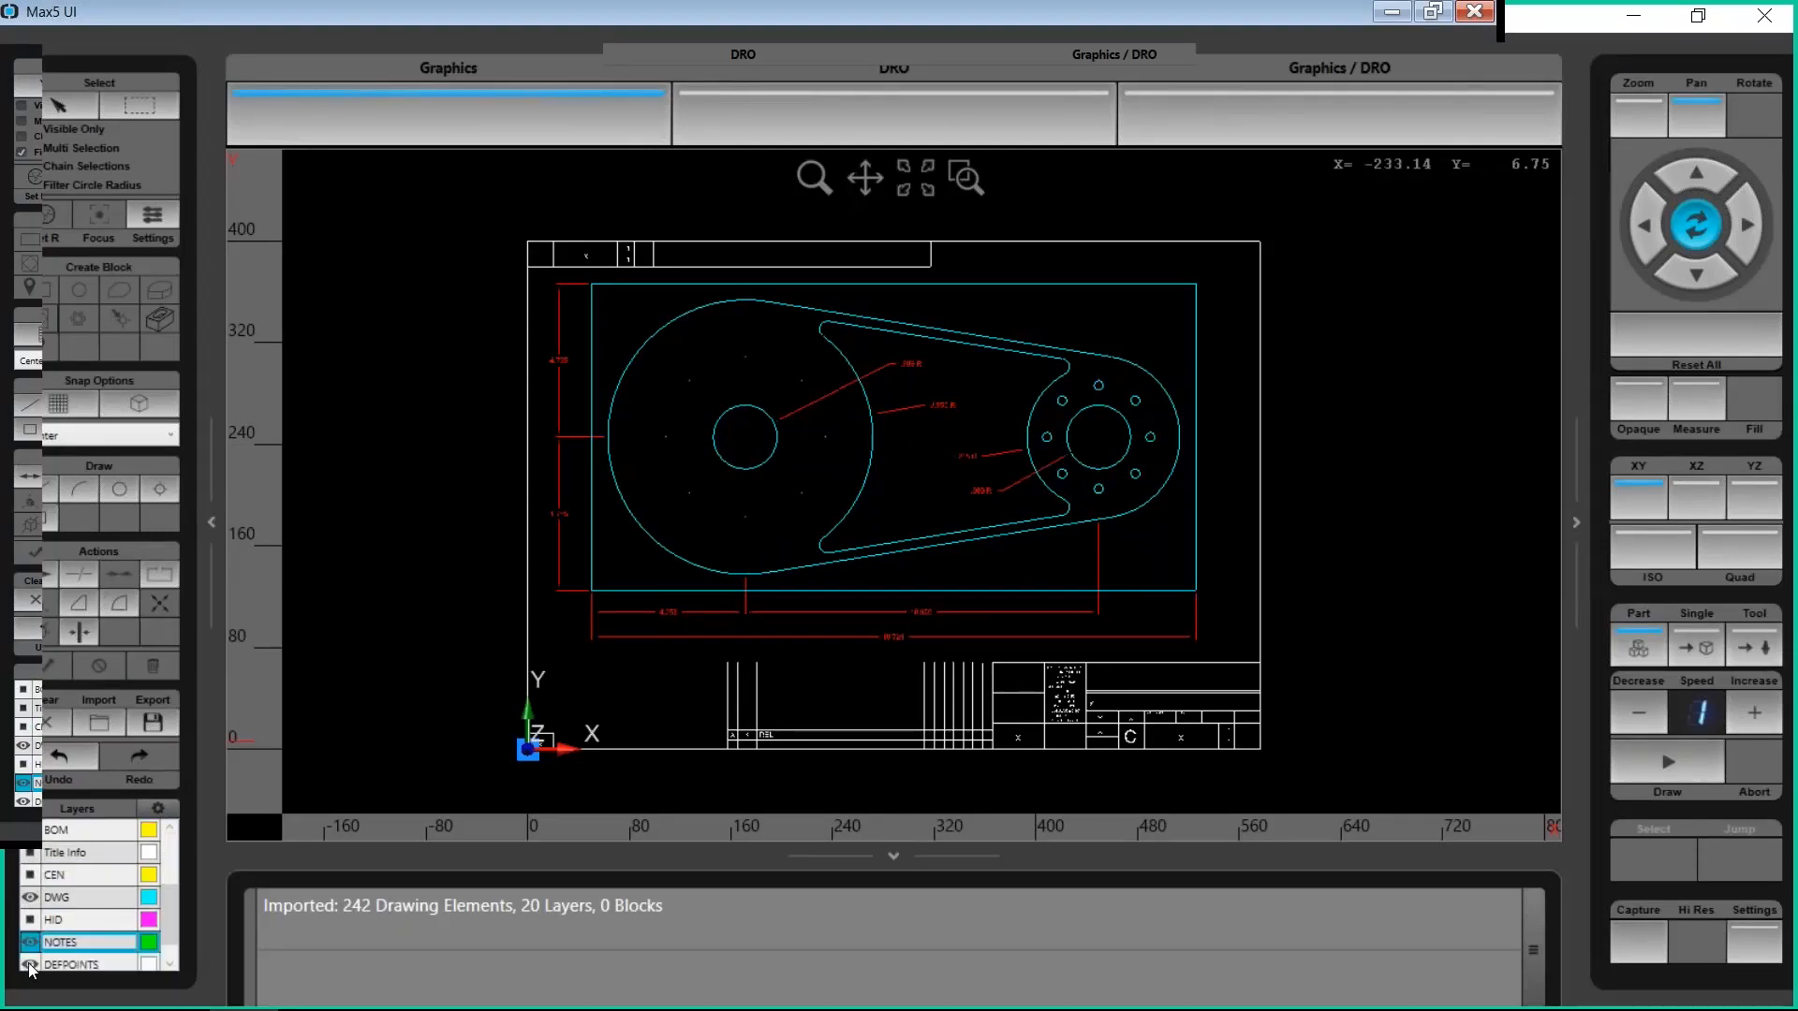
click(30, 942)
click(30, 919)
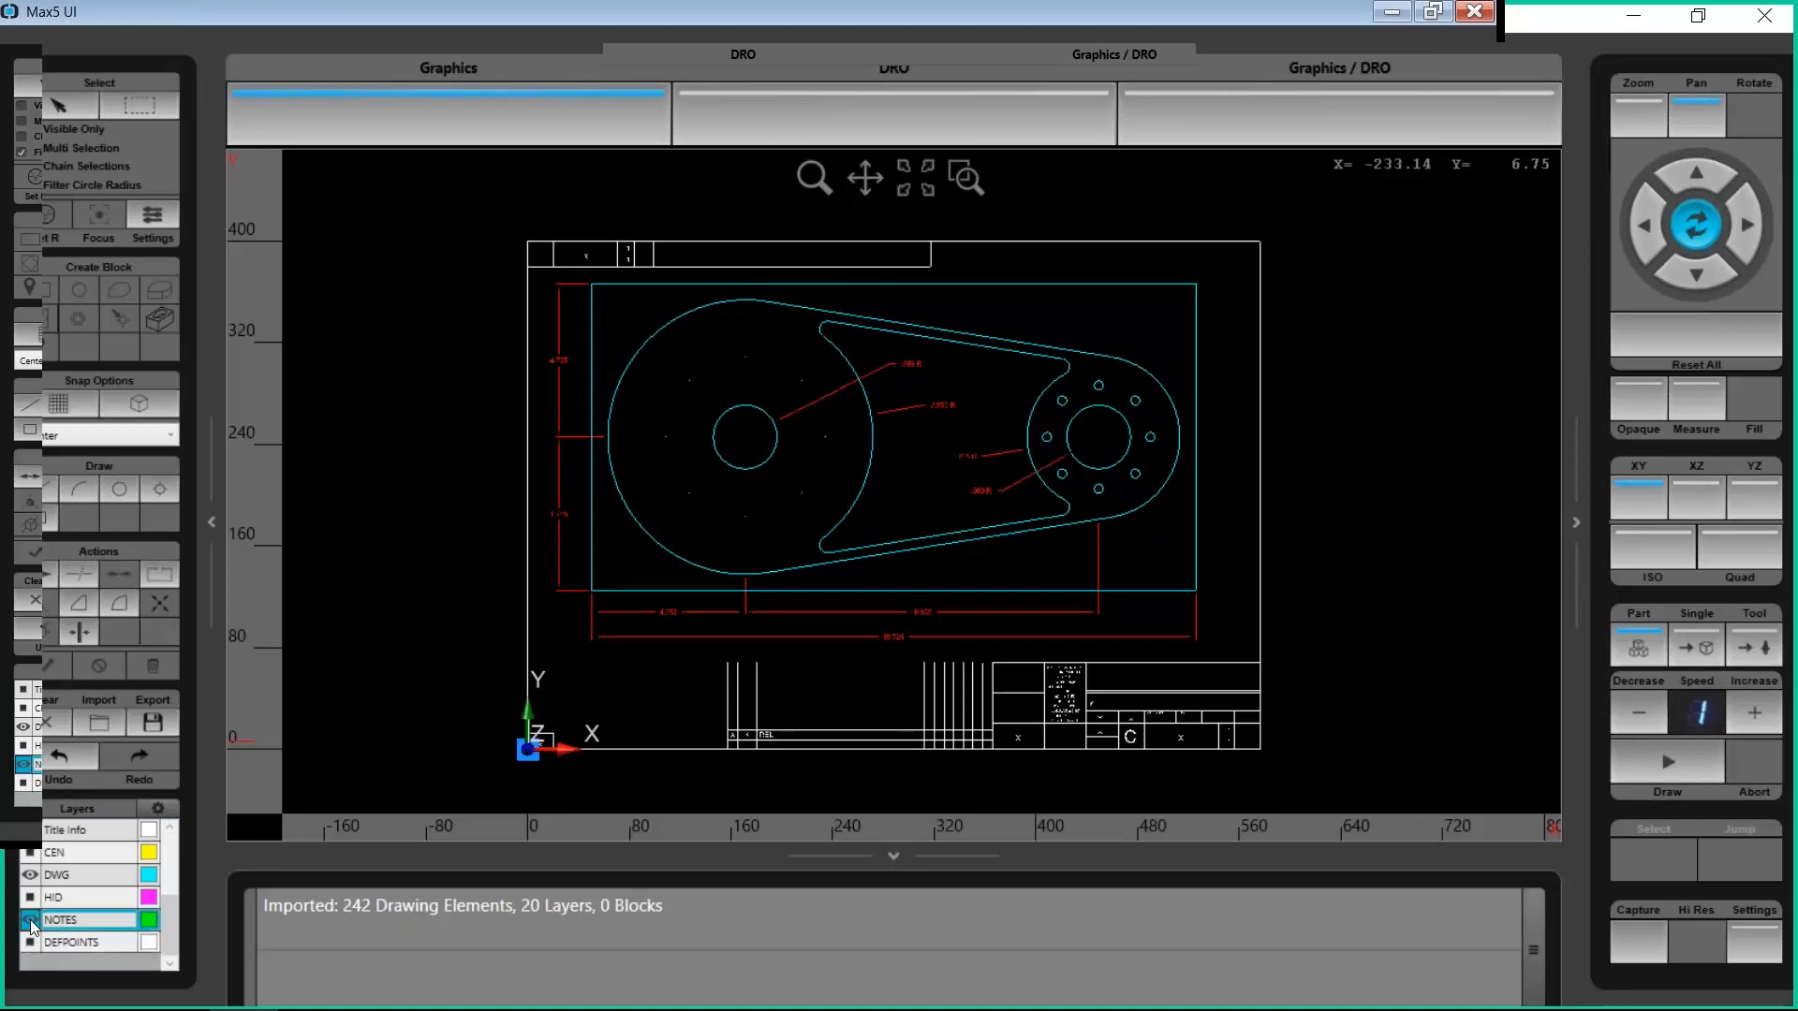
Hide the 0, Print Border and DIM layers, keeping the DWG part geometry shown
click(30, 875)
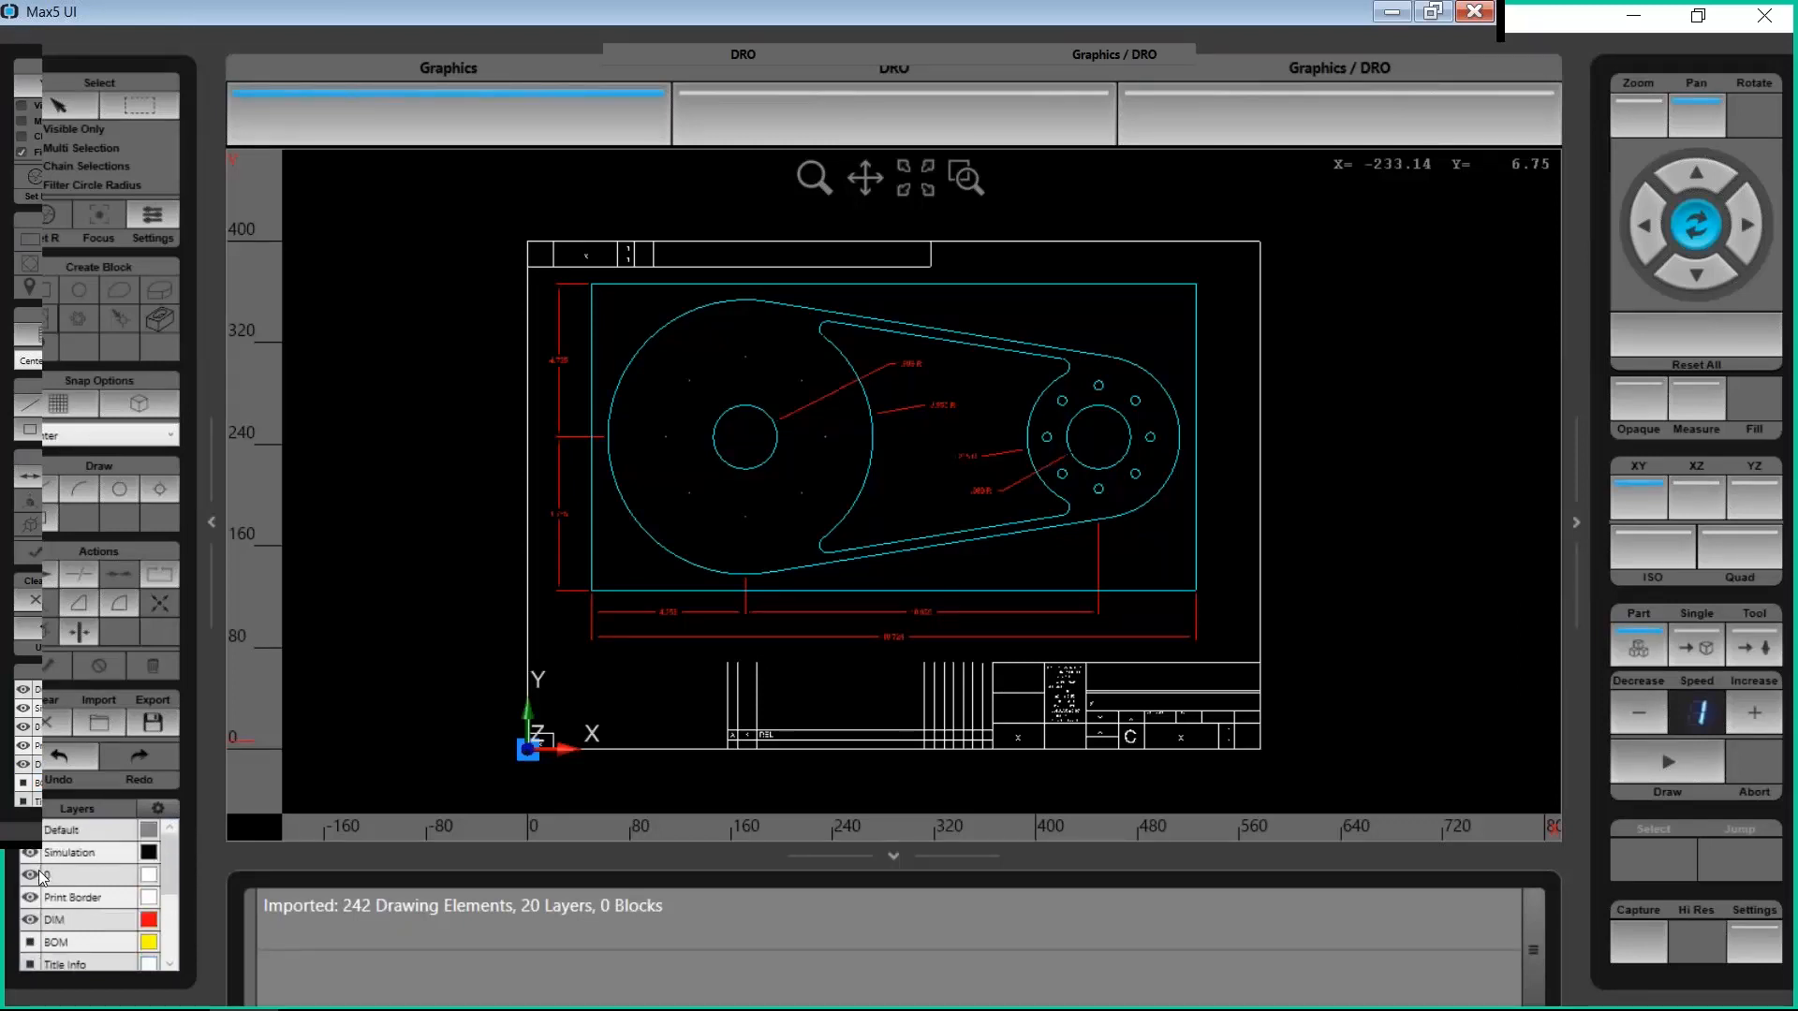
click(30, 875)
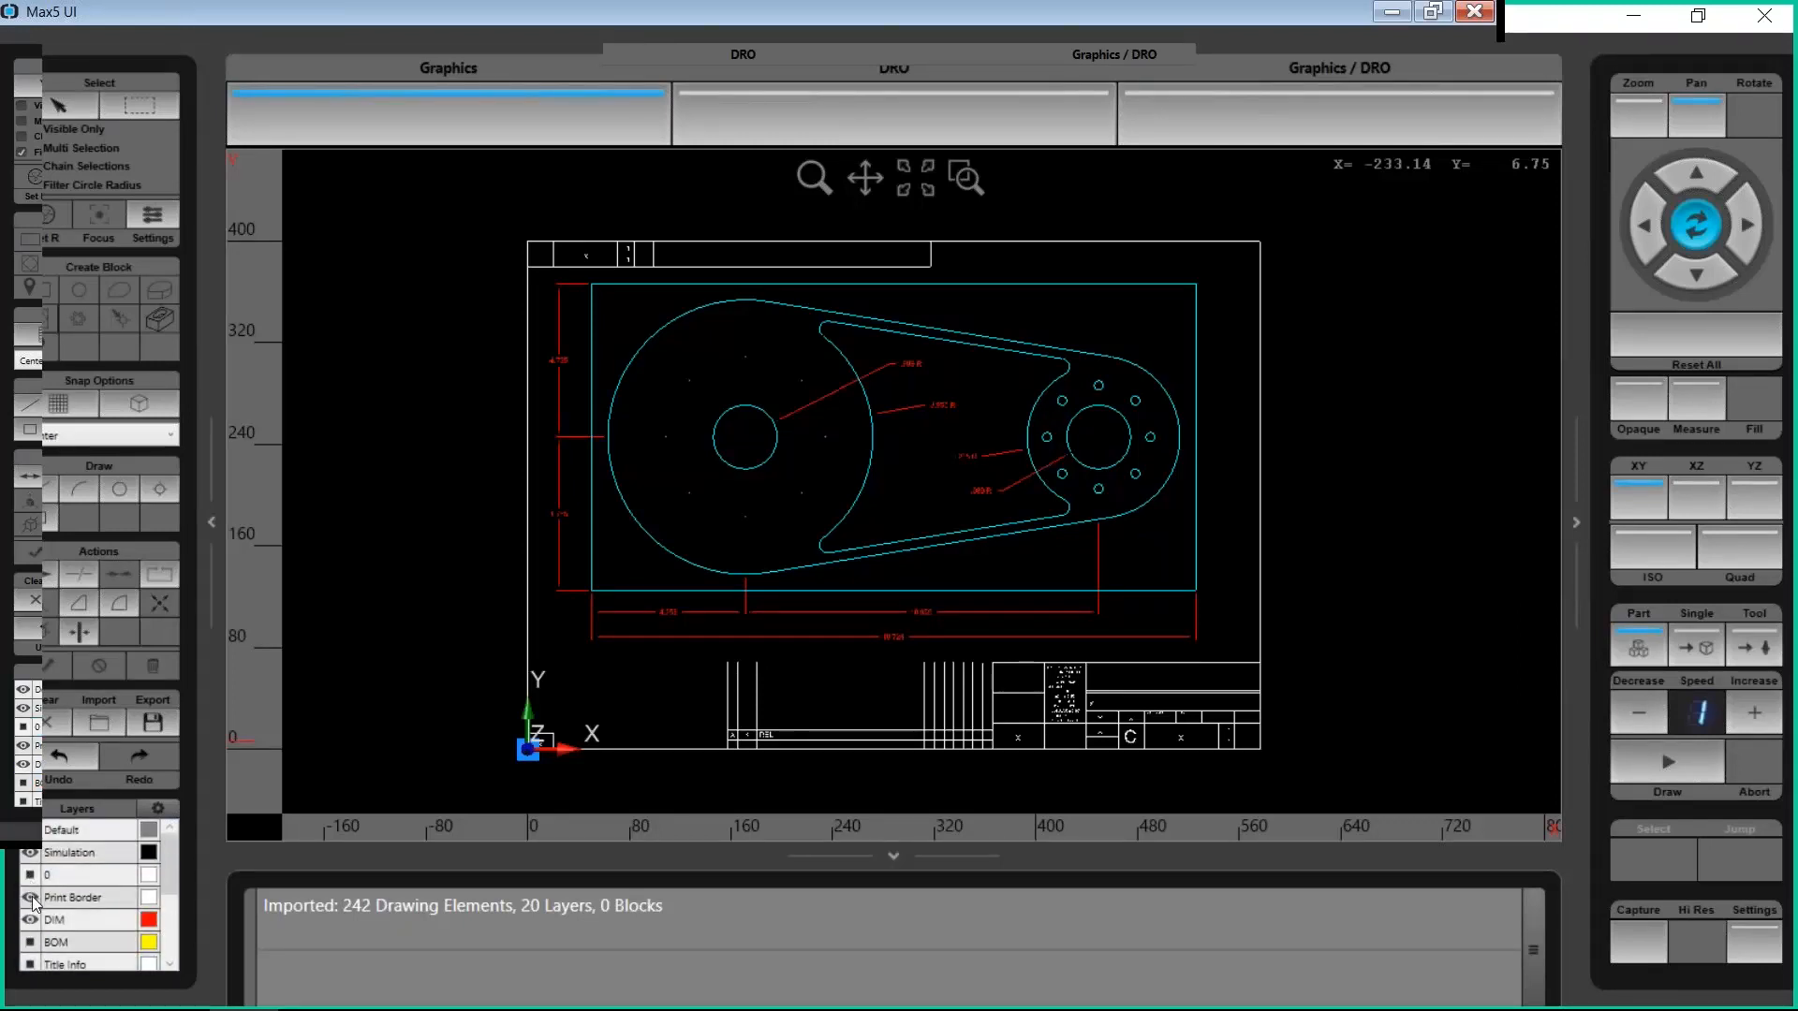
click(30, 897)
click(30, 919)
scroll(616, 531, up, 1)
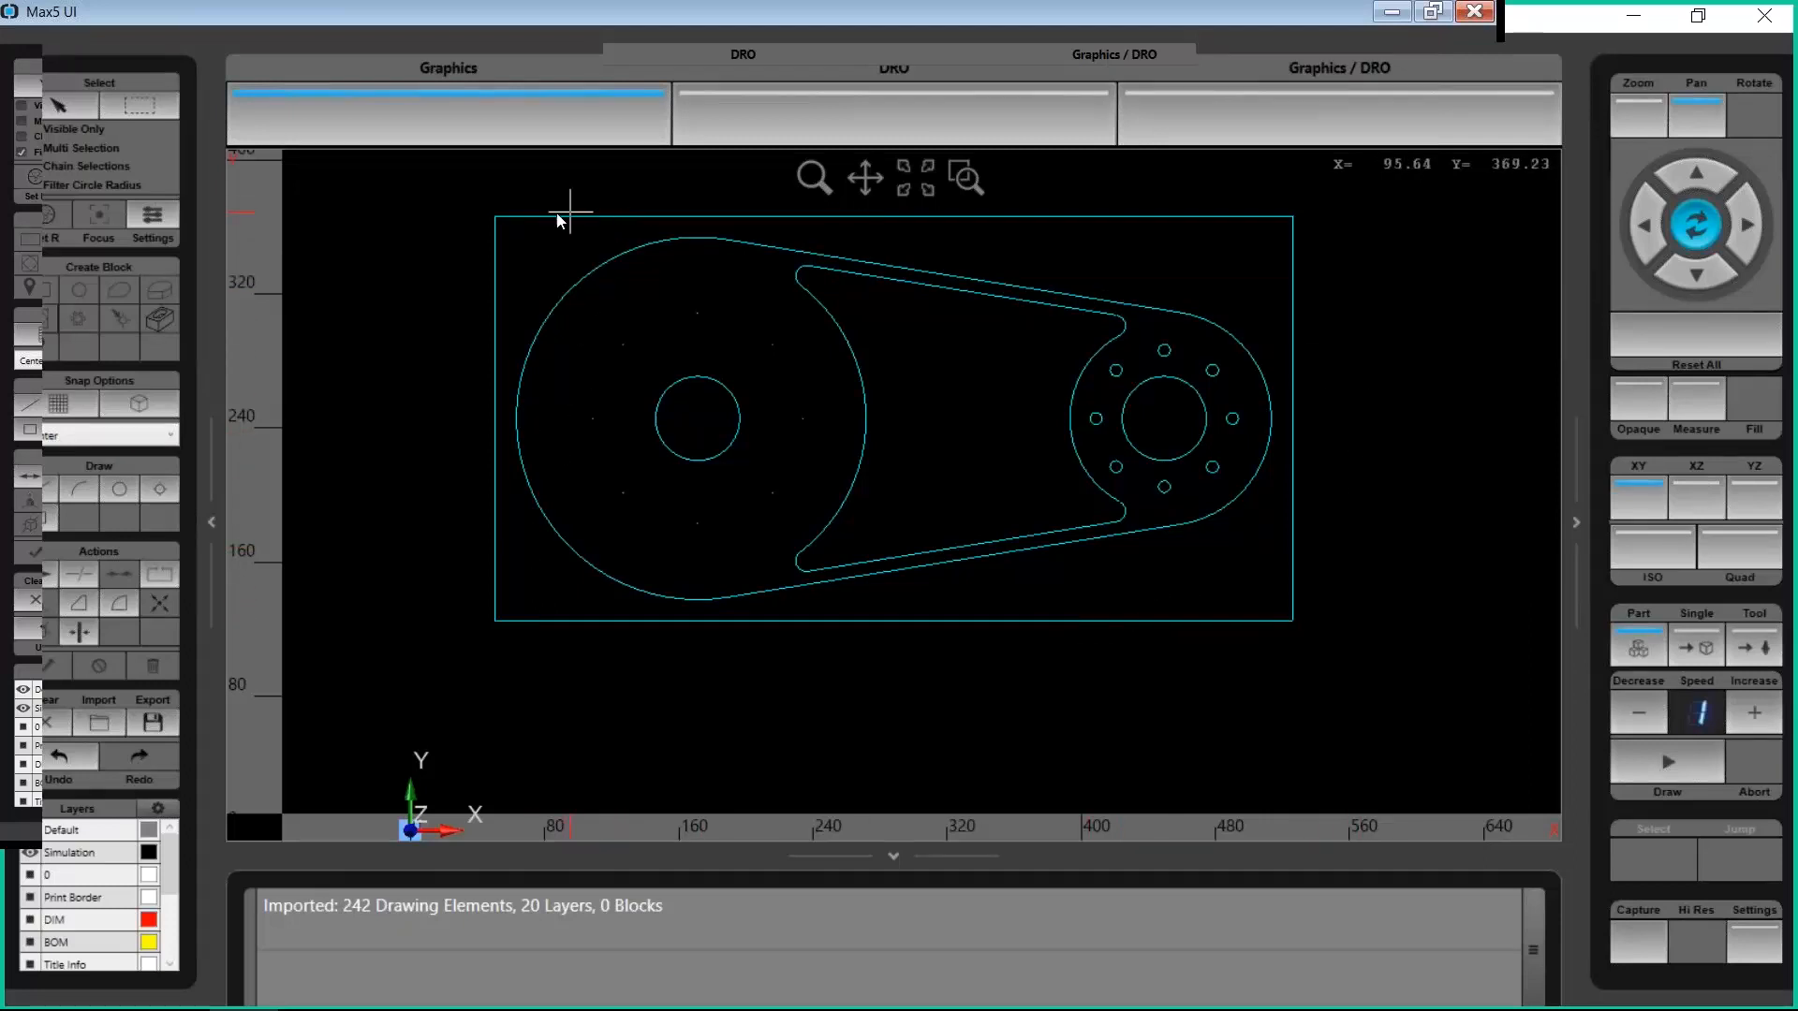
Enable Chain Selections with entity snapping set to End, and select the outer contour of the part as a chain
click(56, 103)
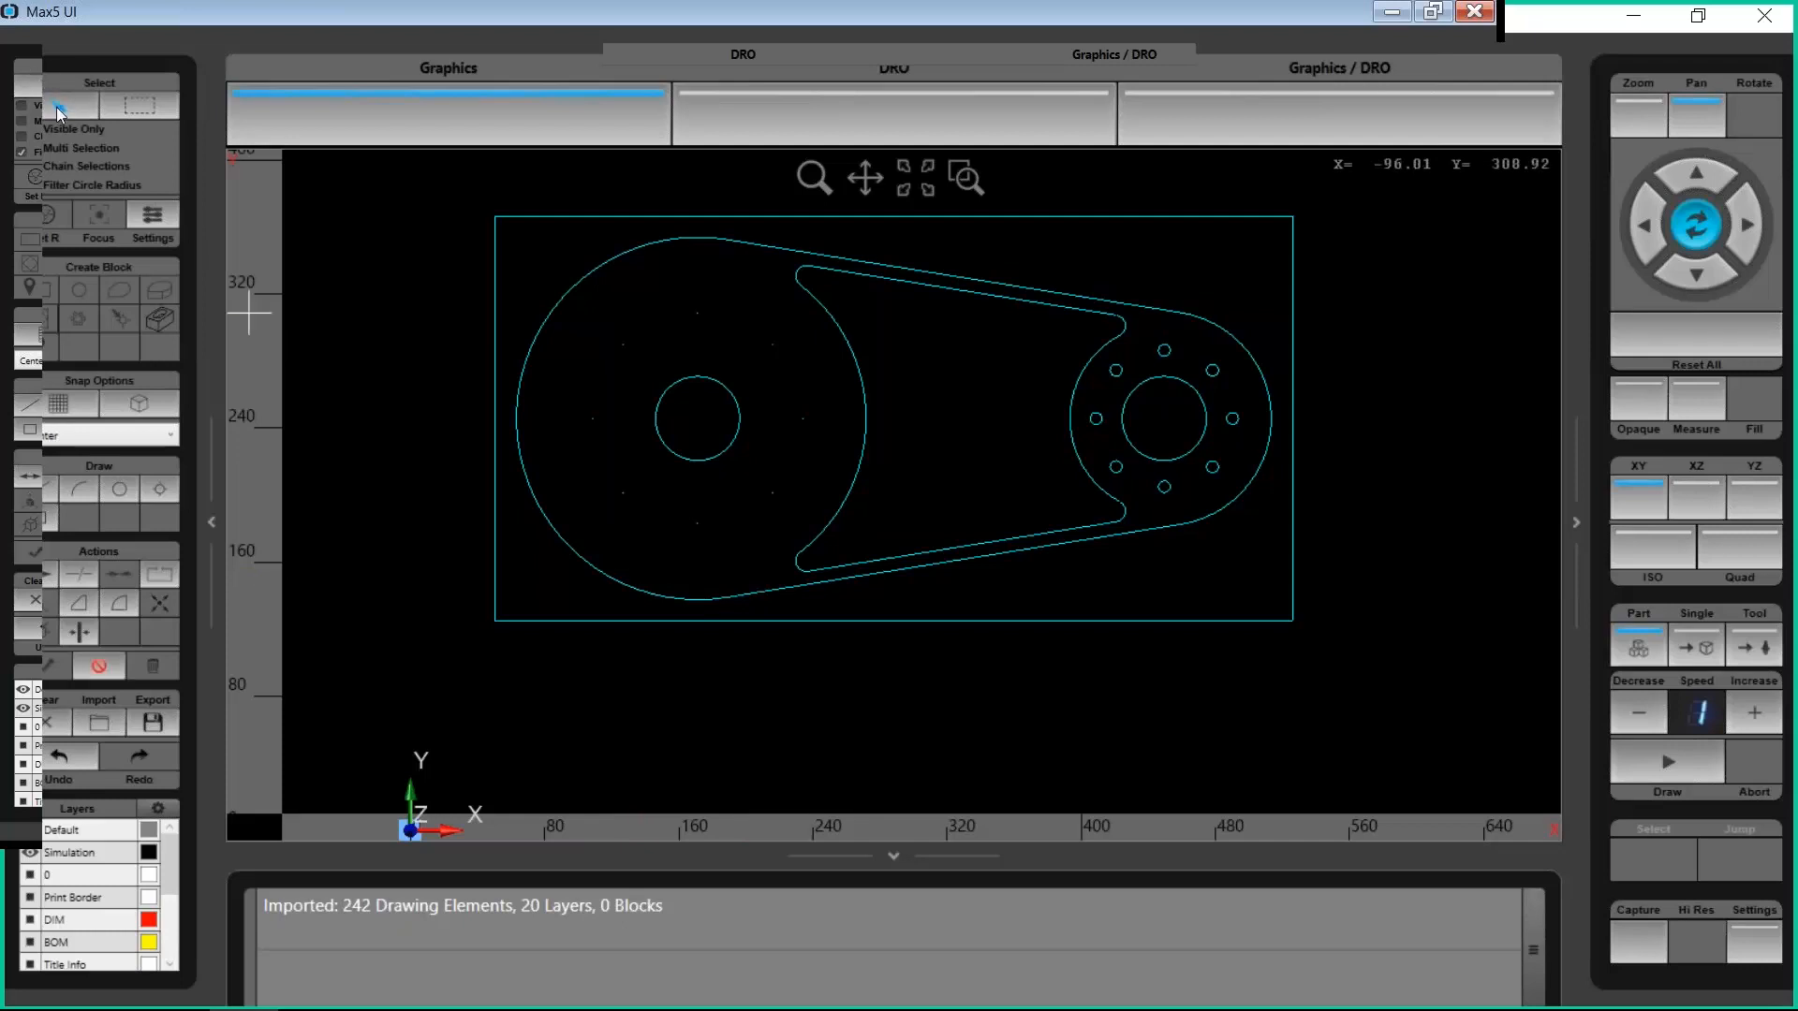
click(26, 167)
click(146, 399)
click(146, 435)
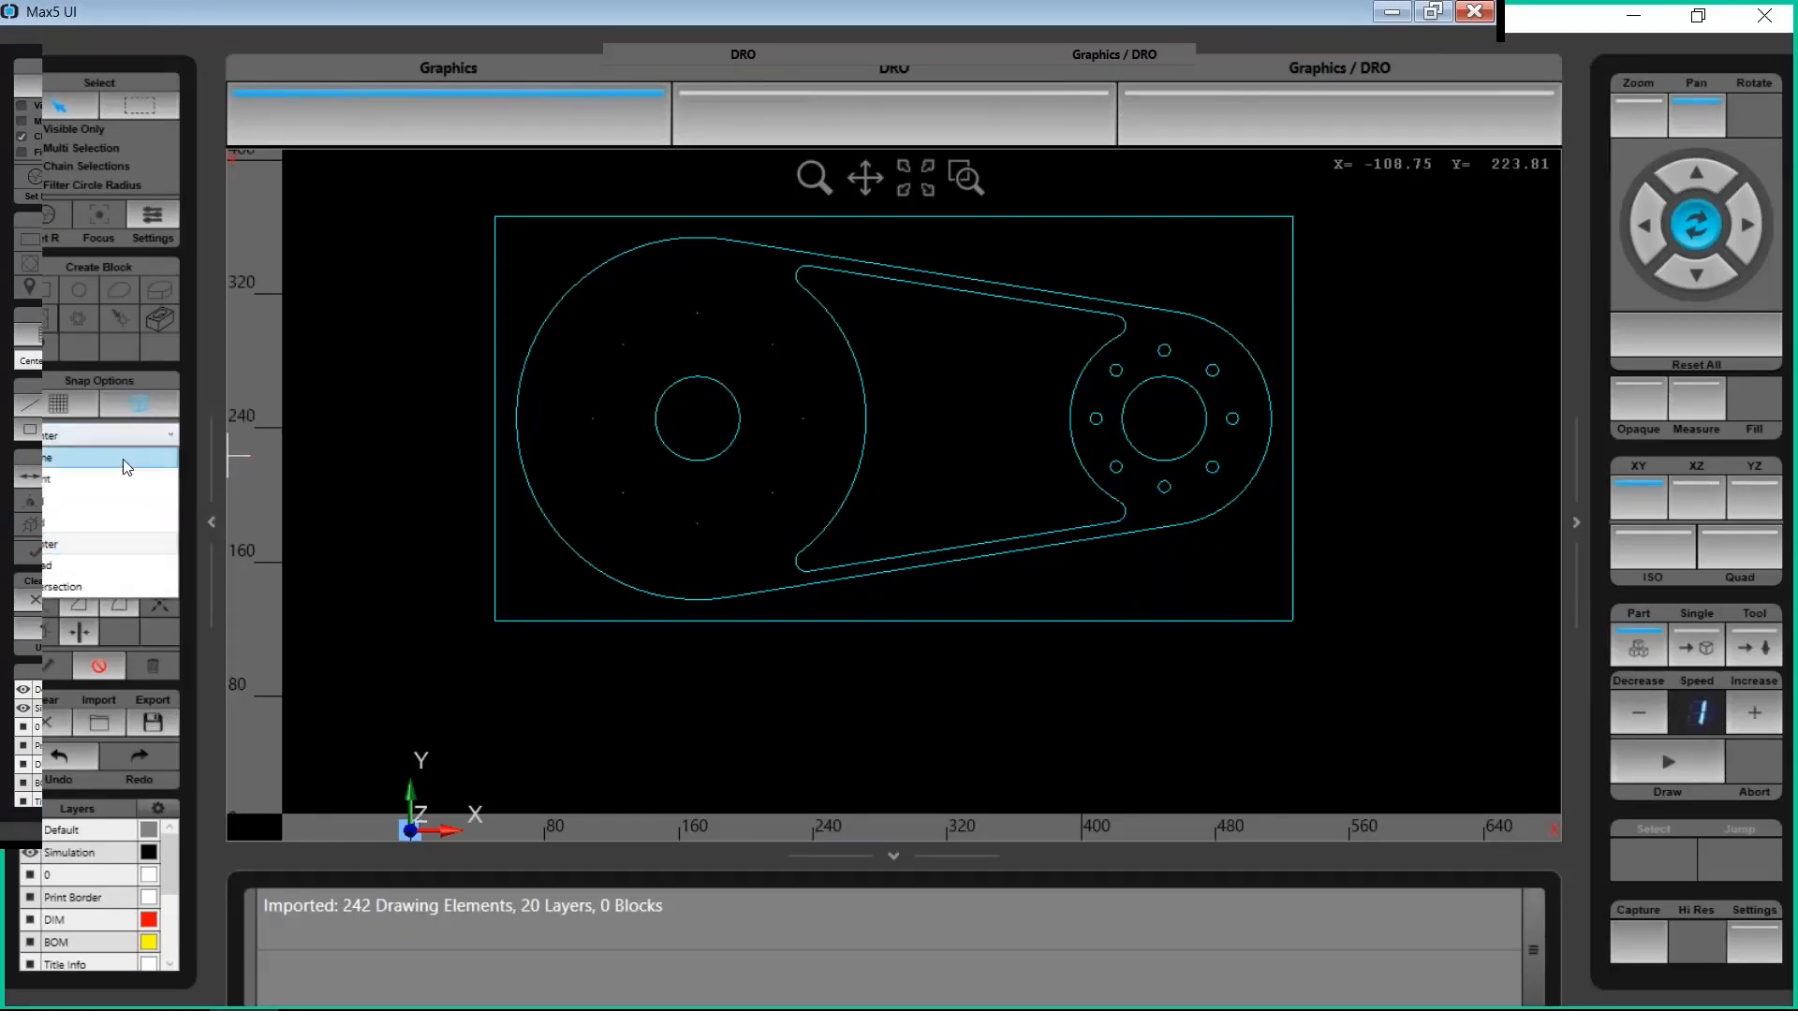
click(98, 514)
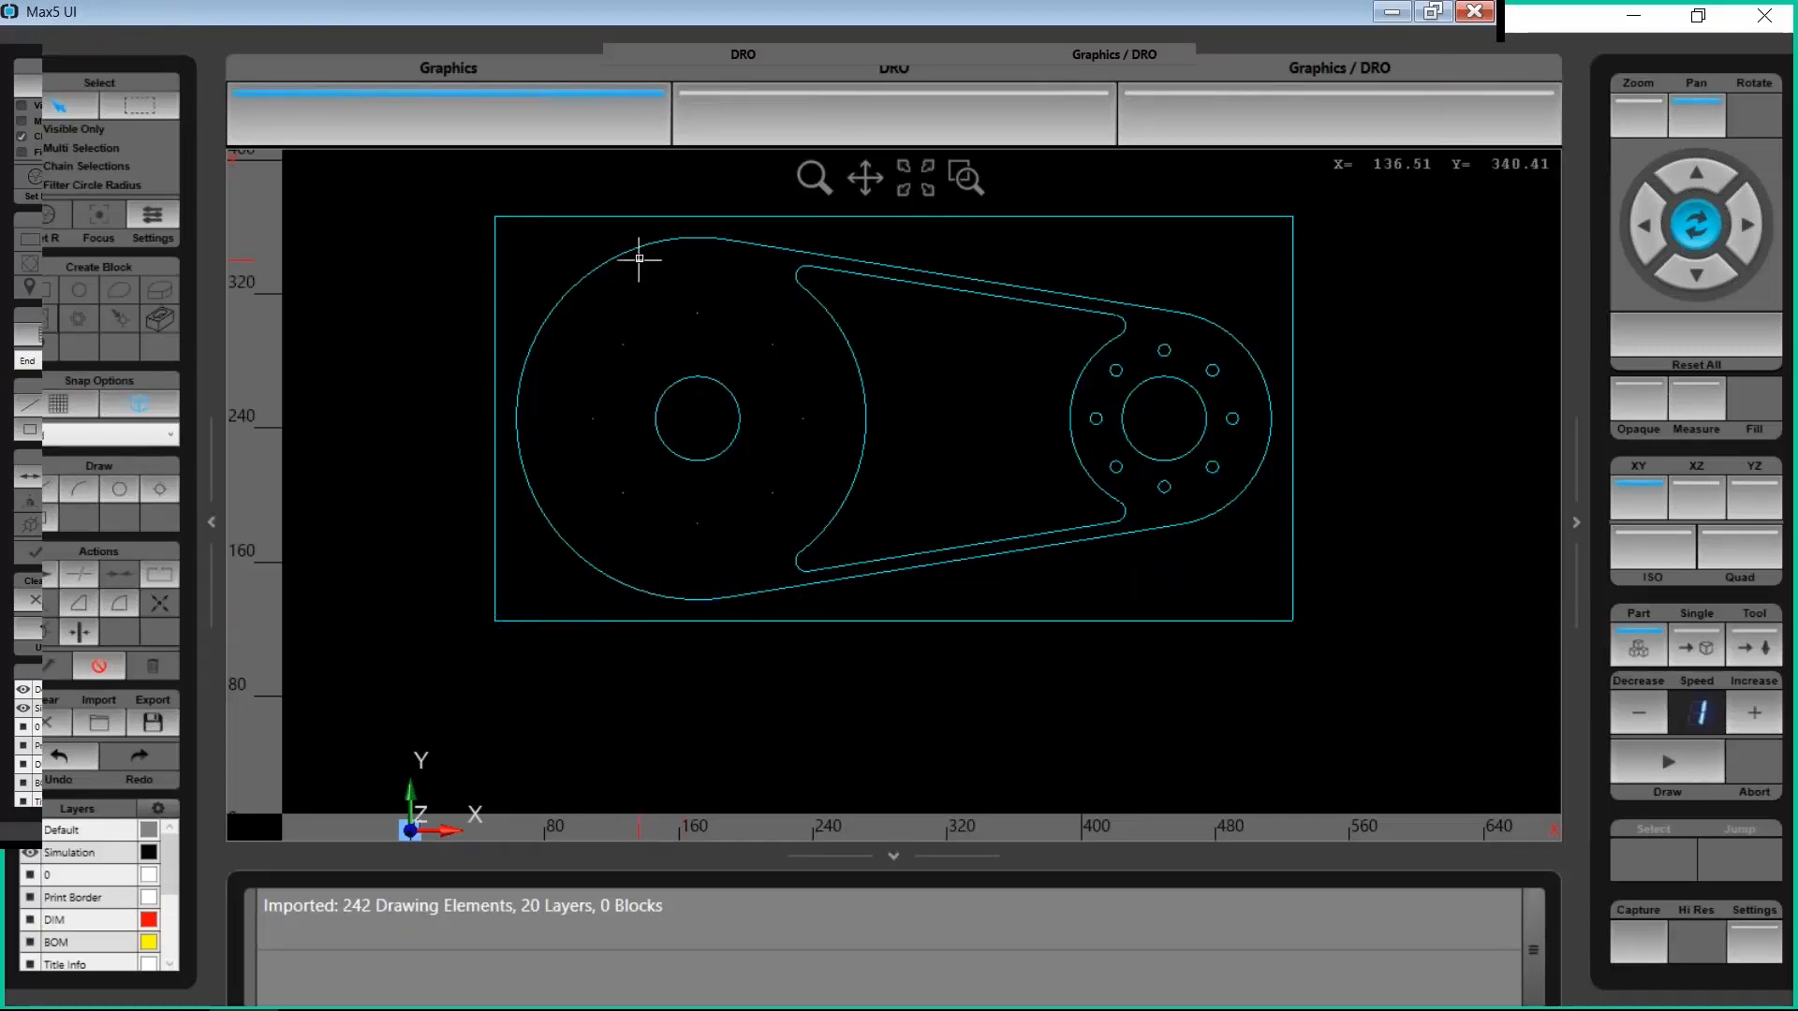
click(1215, 322)
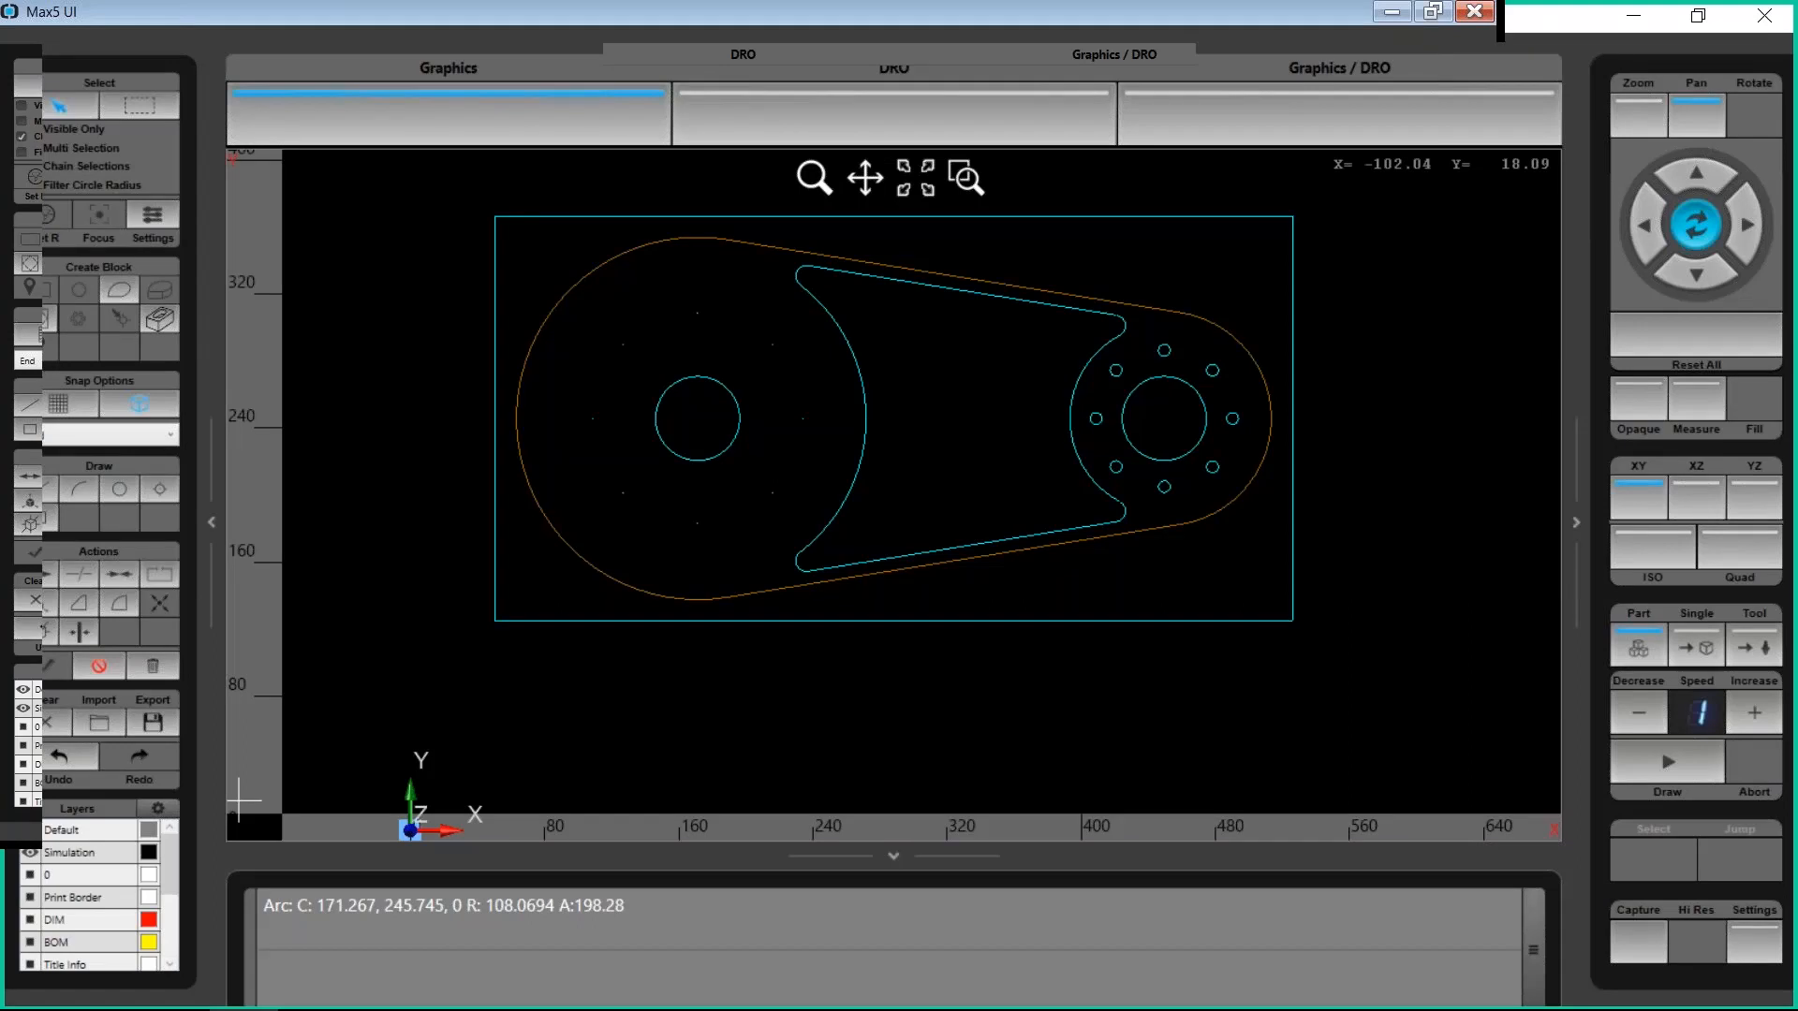
Clear the drawing without saving the changes and import the solid model 5_Axis_Cube.stp, accepting that export is disabled
click(50, 723)
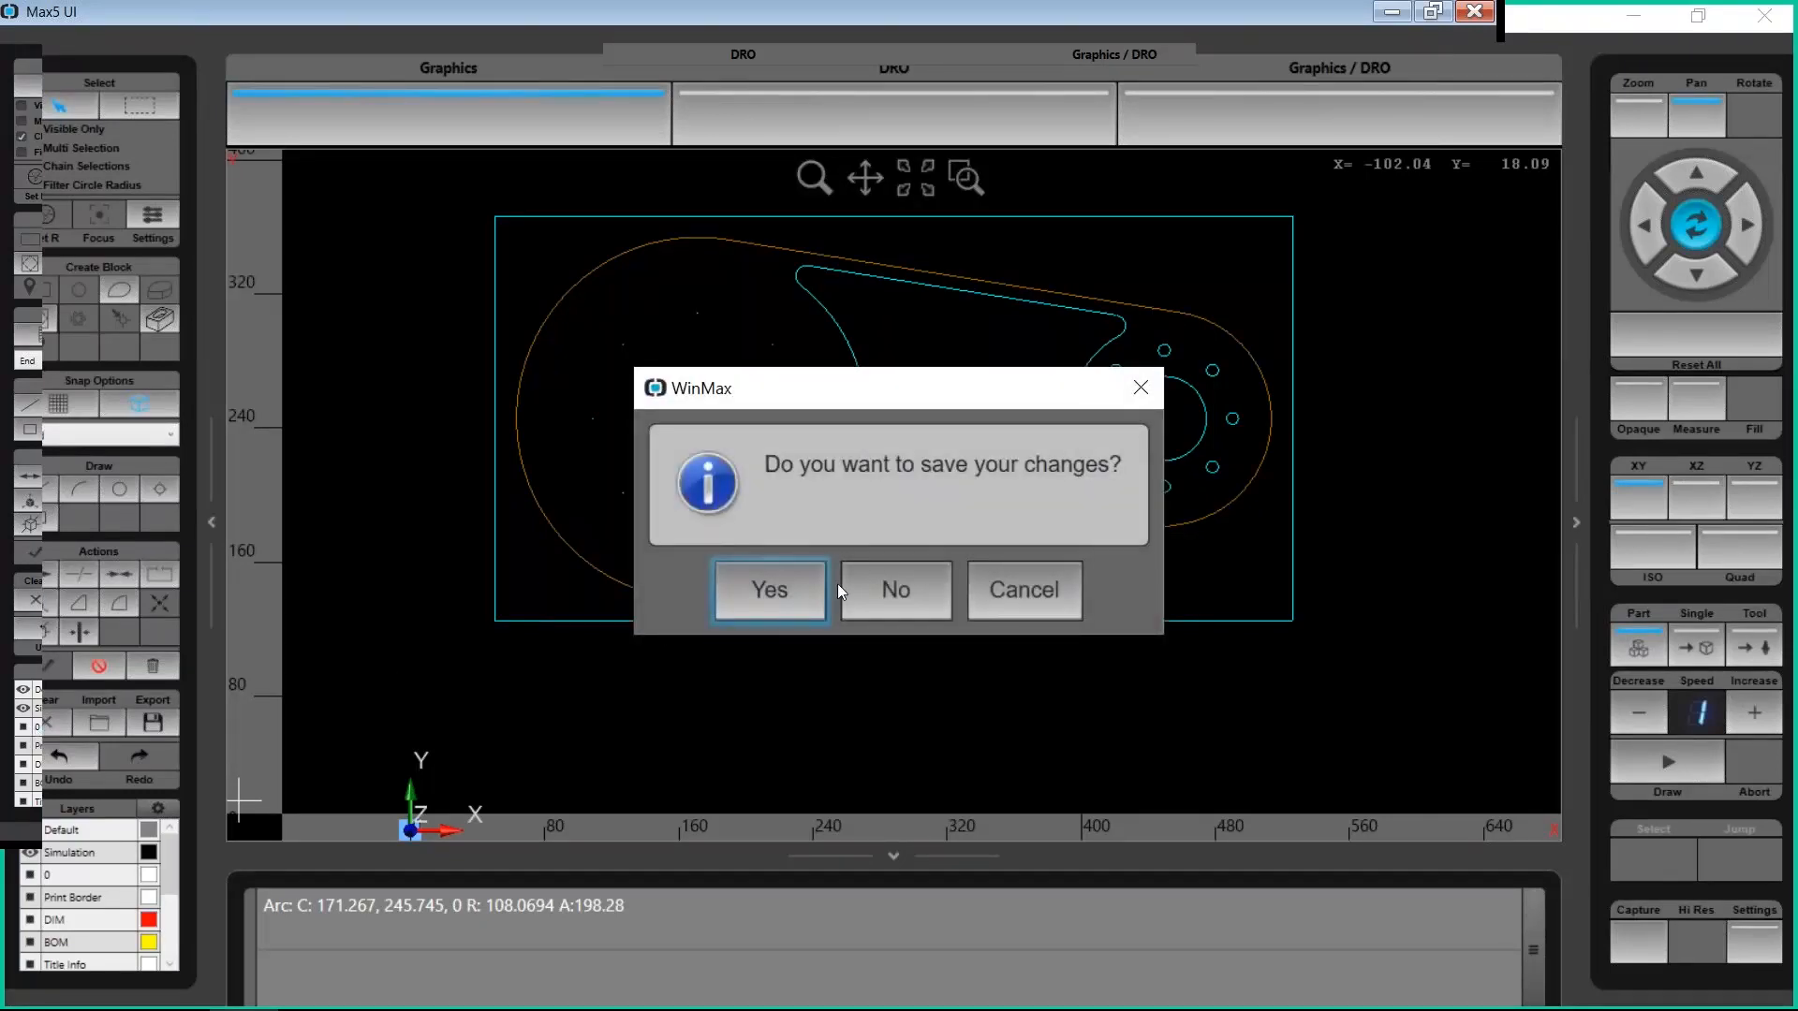
click(873, 575)
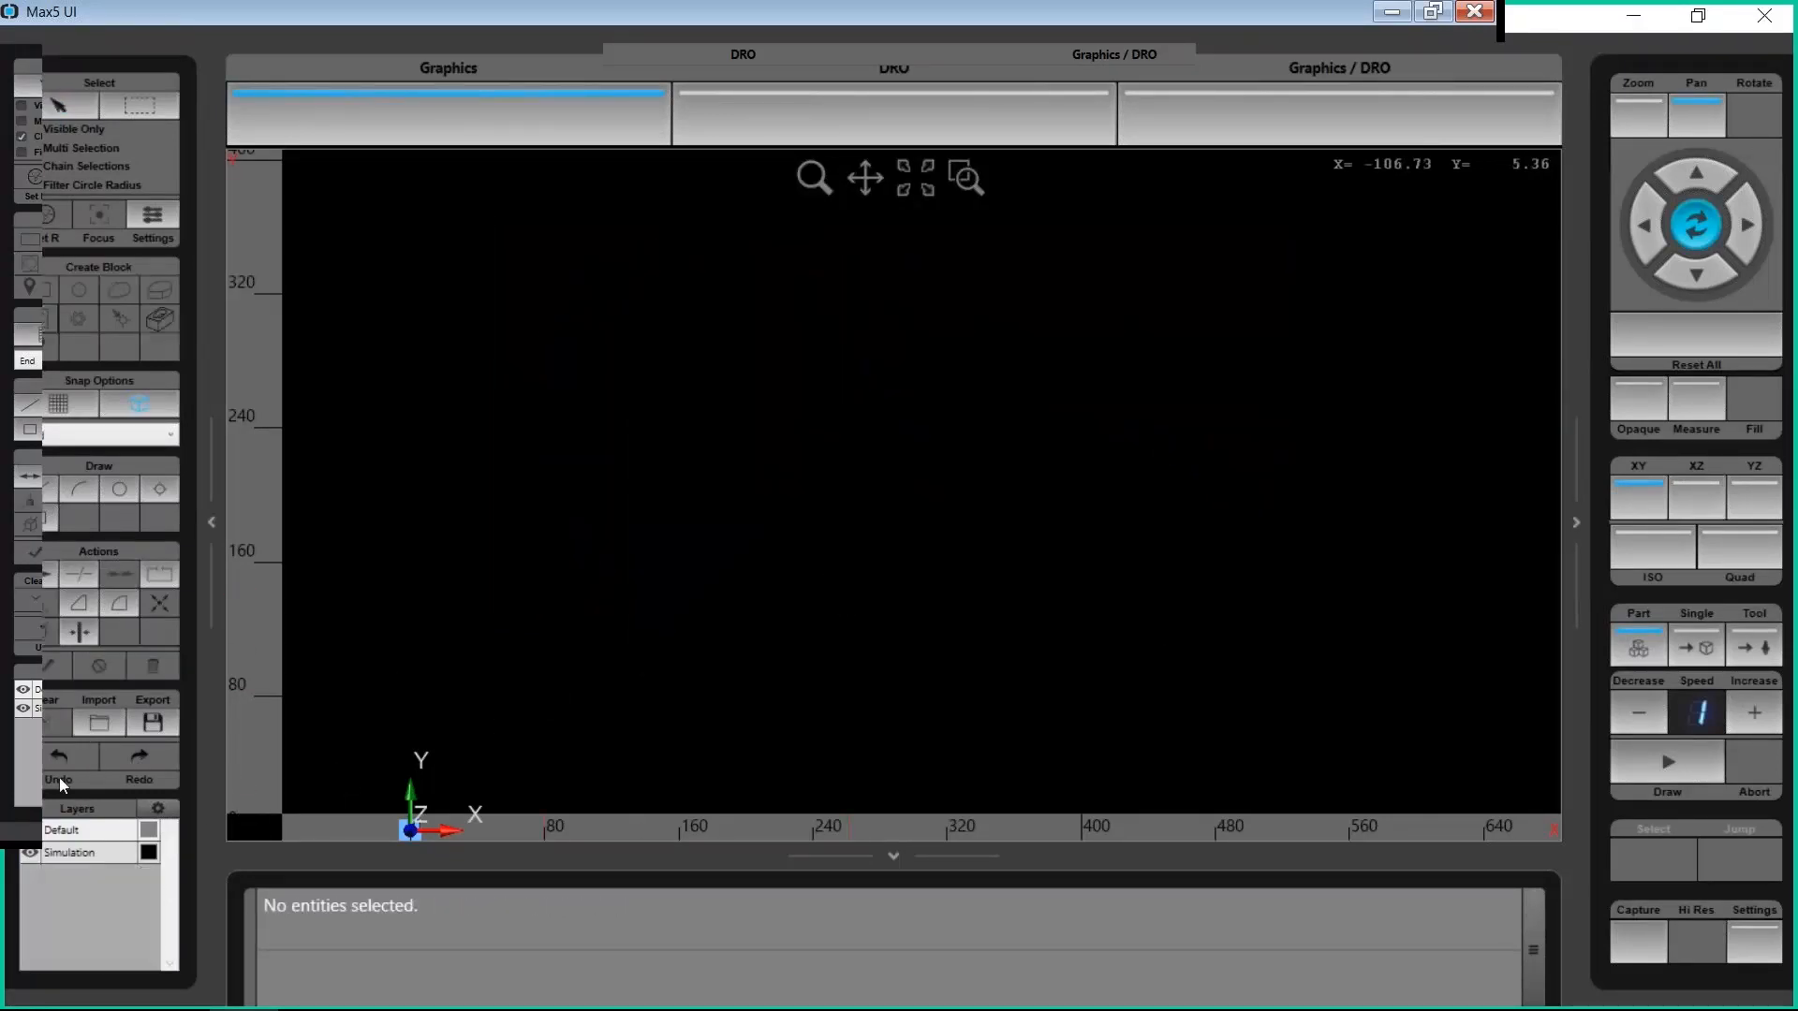
click(103, 716)
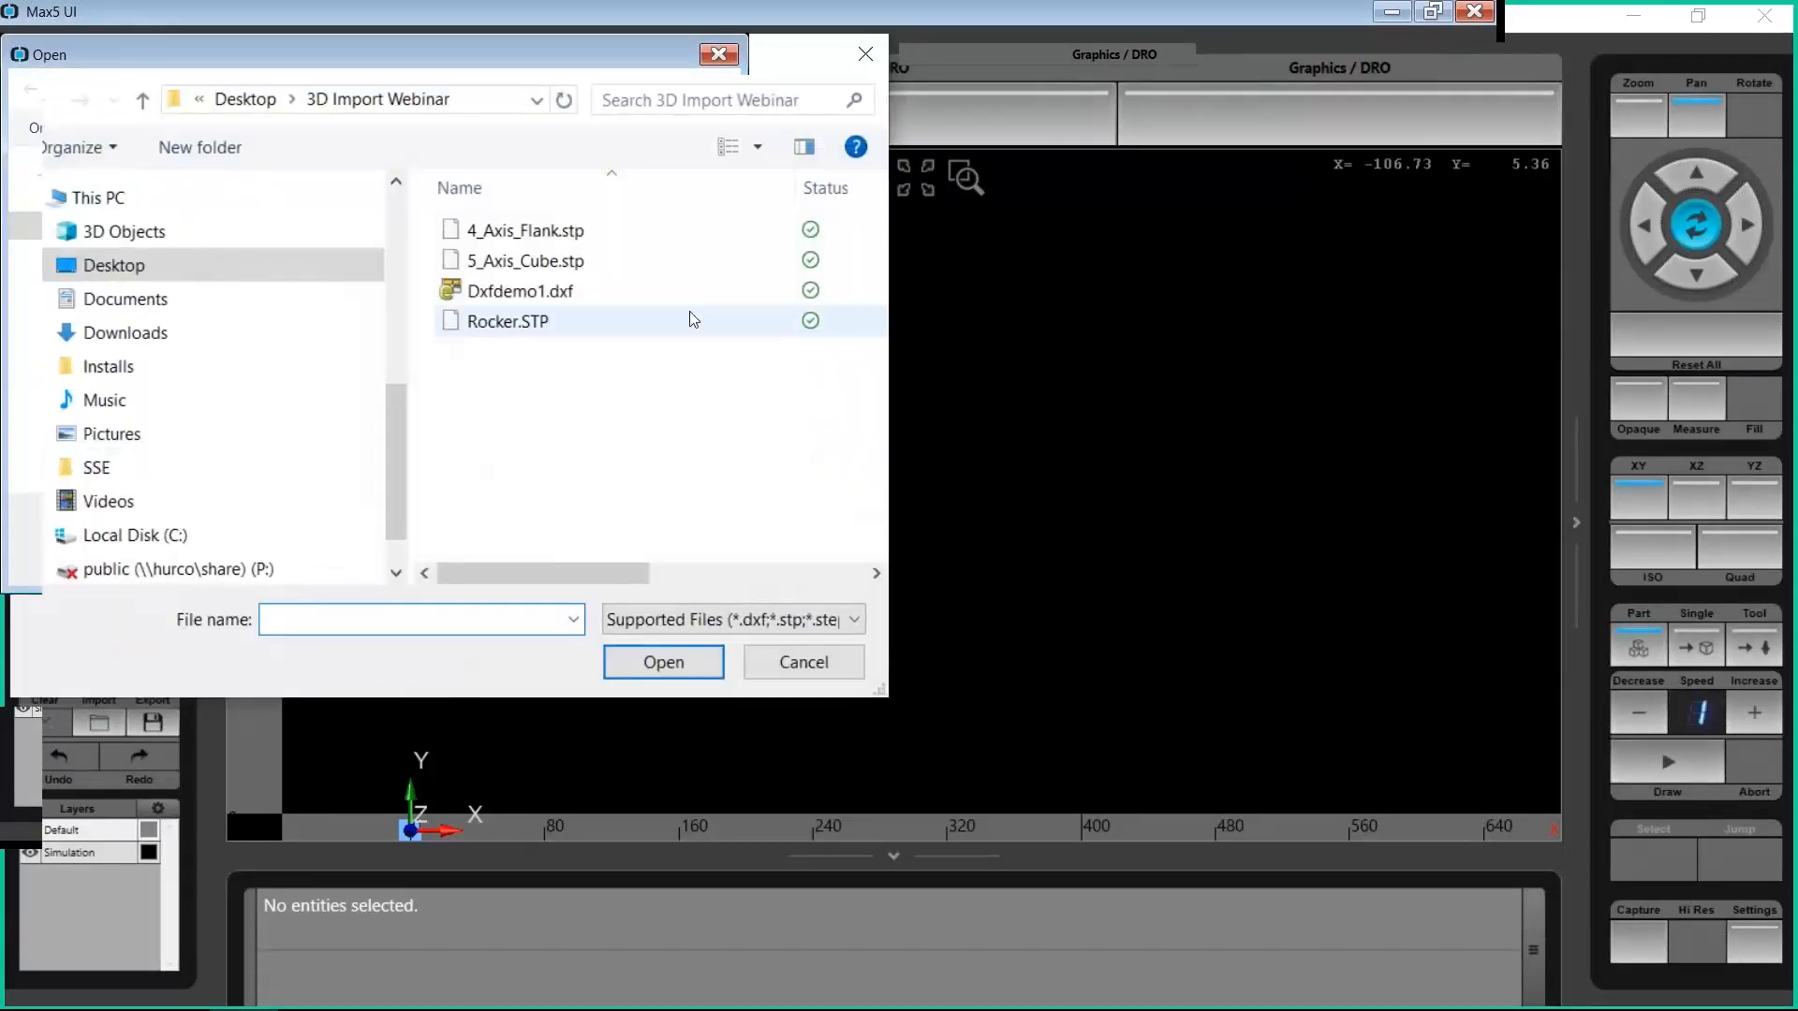
double_click(525, 261)
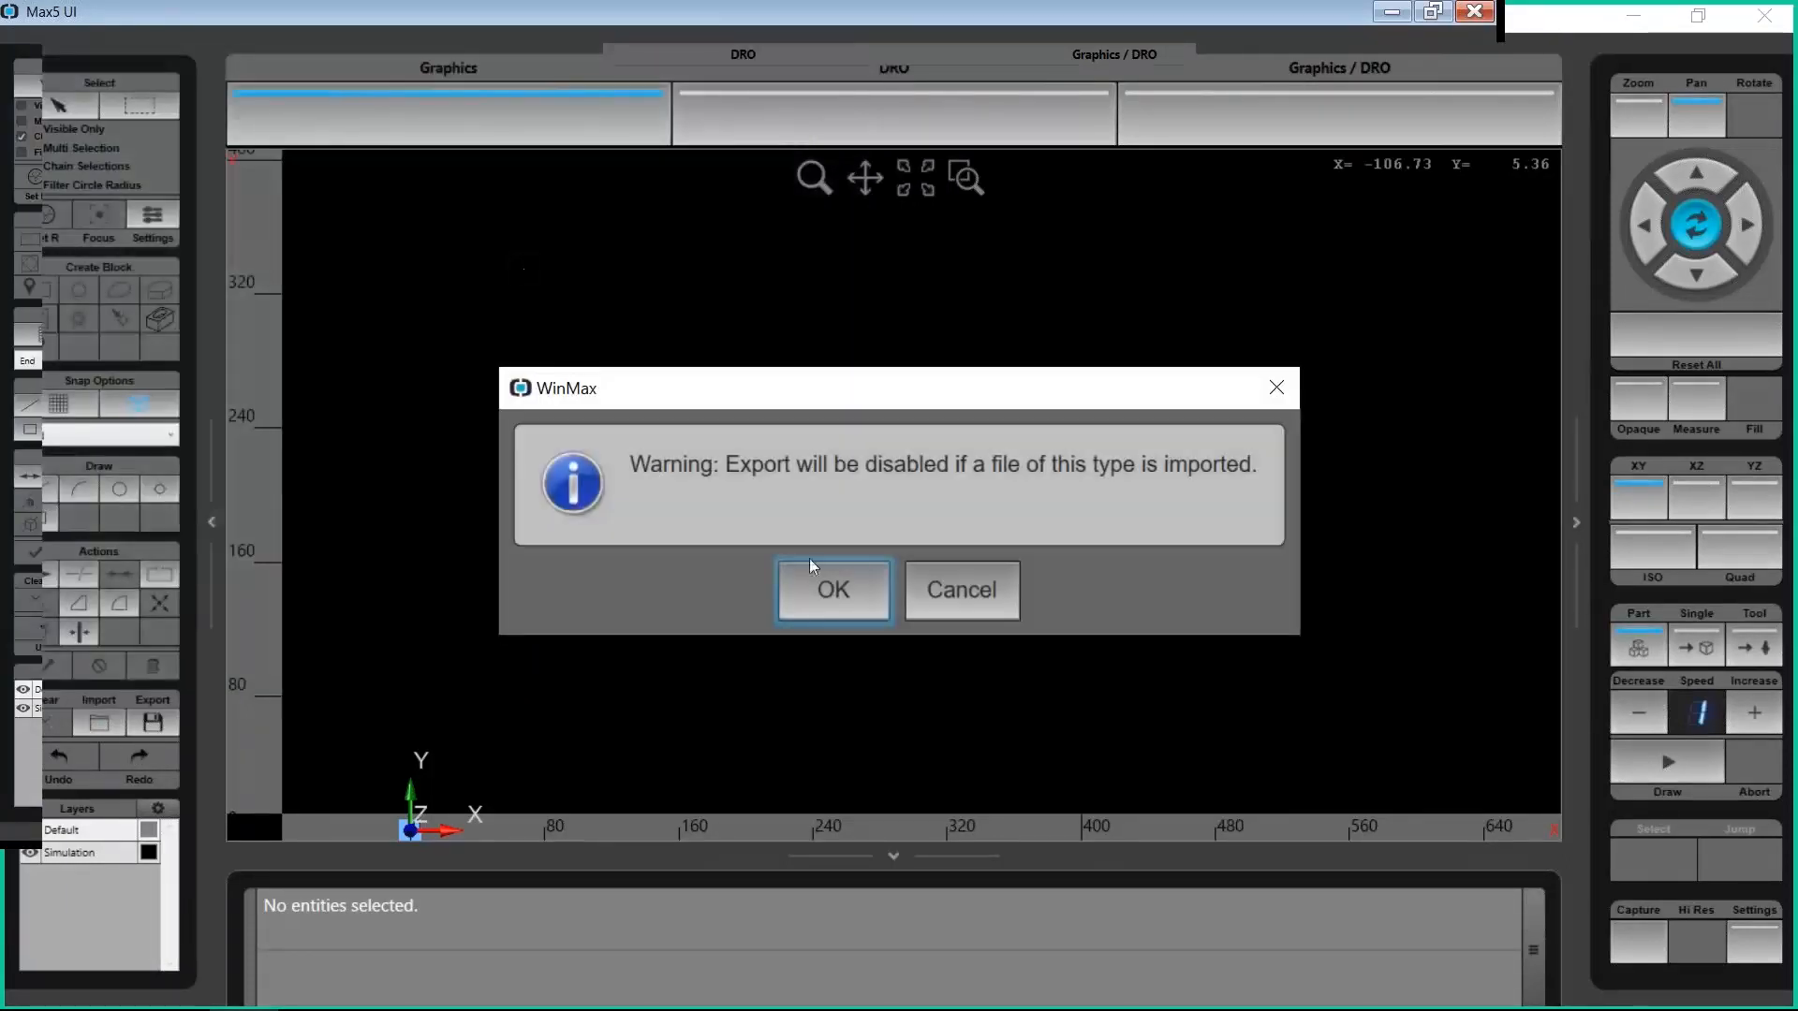
click(852, 598)
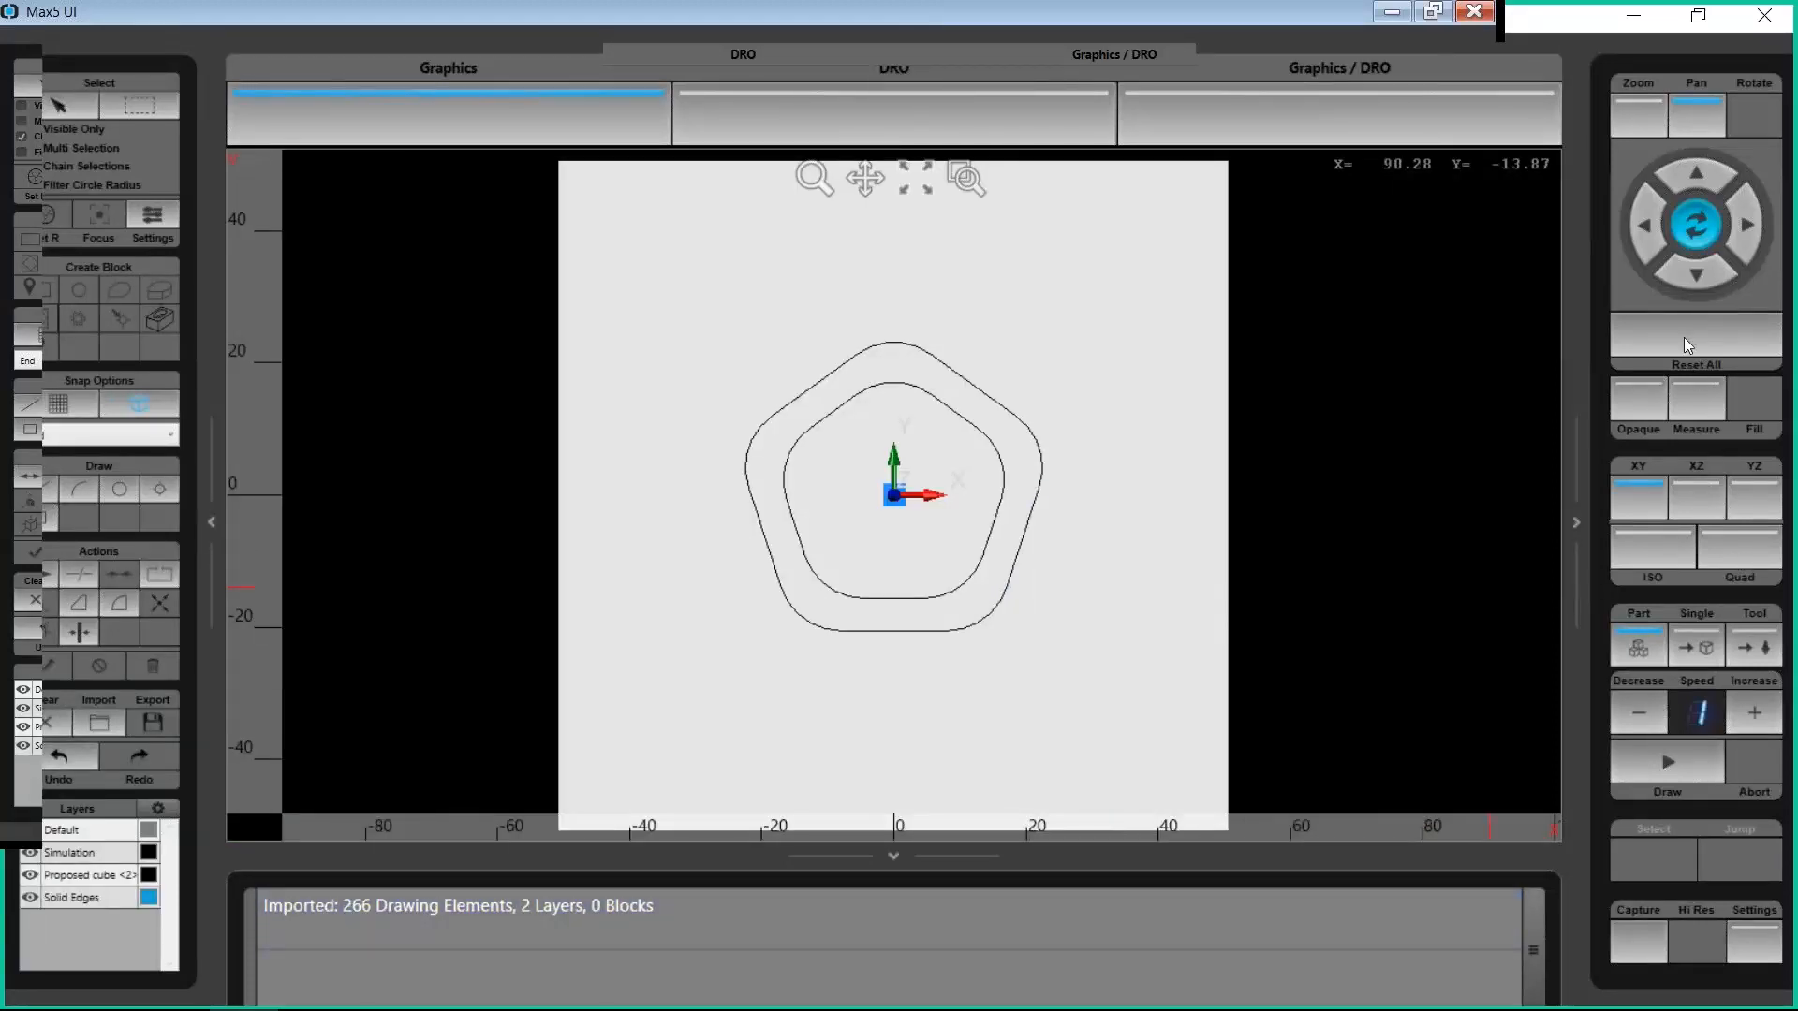
Display the imported cube in the ISO view, fitted to the graphics area
click(1651, 541)
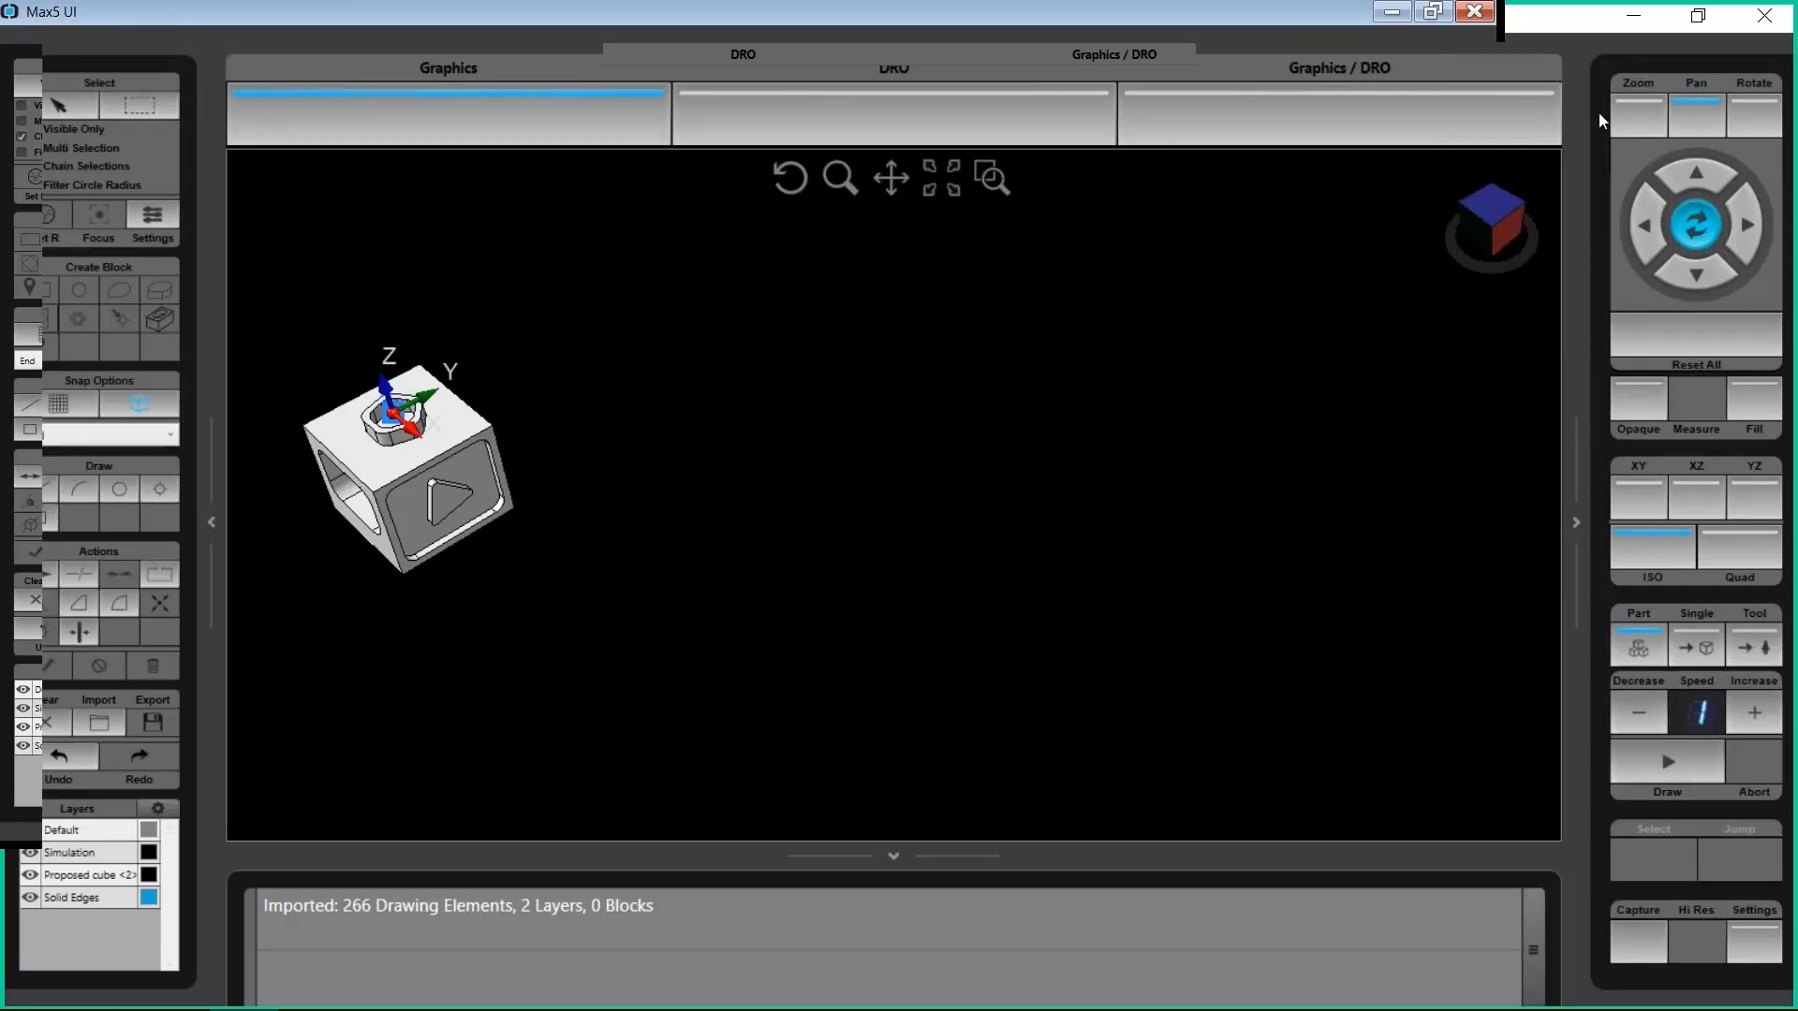
click(1629, 111)
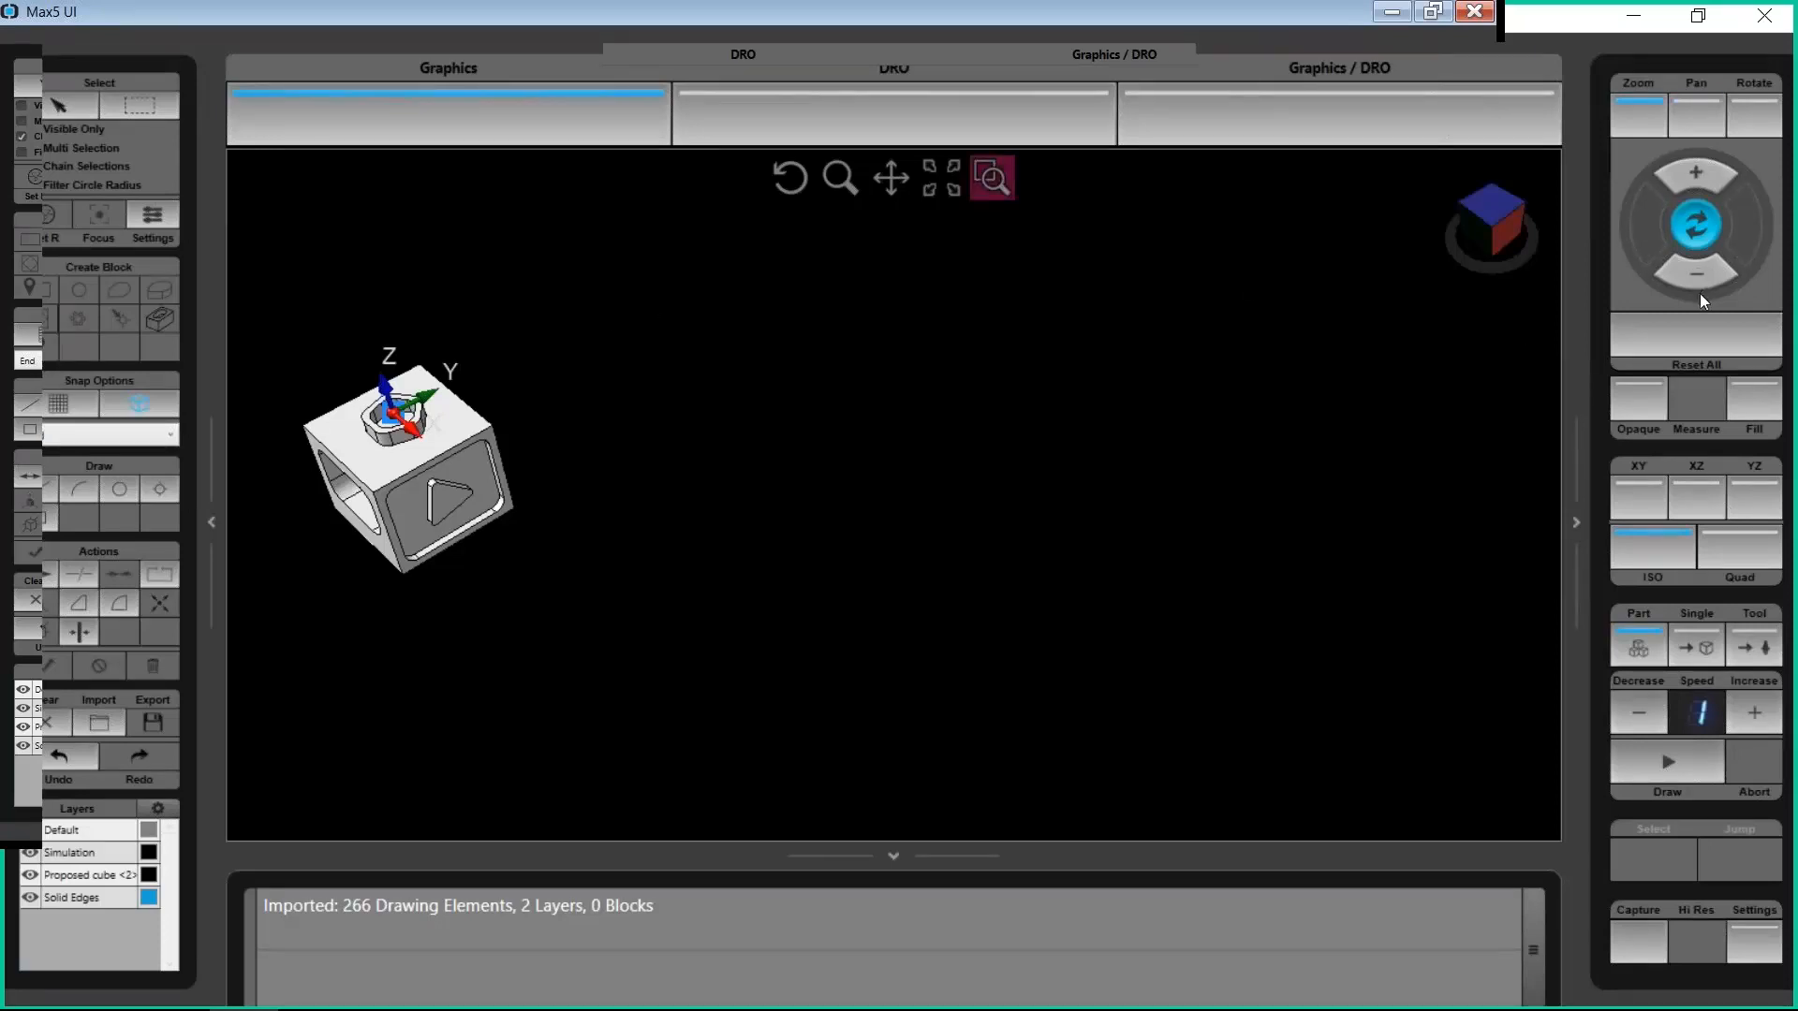
click(1669, 333)
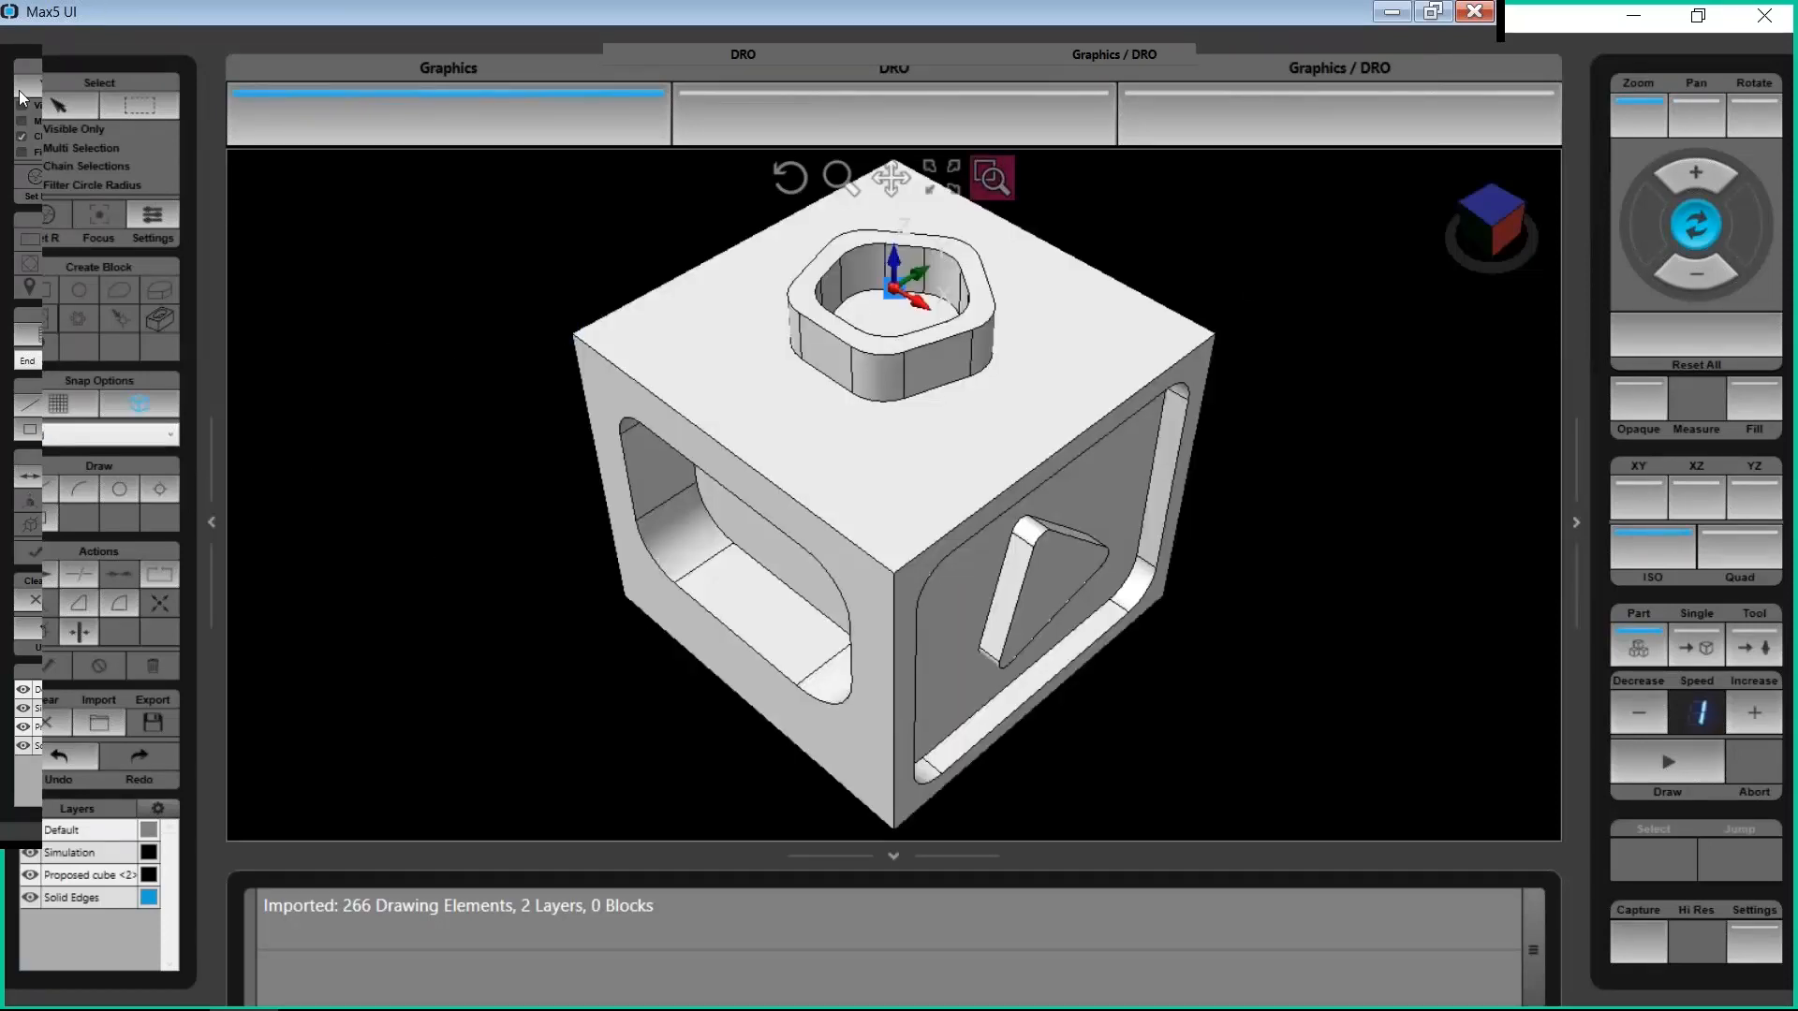
click(56, 97)
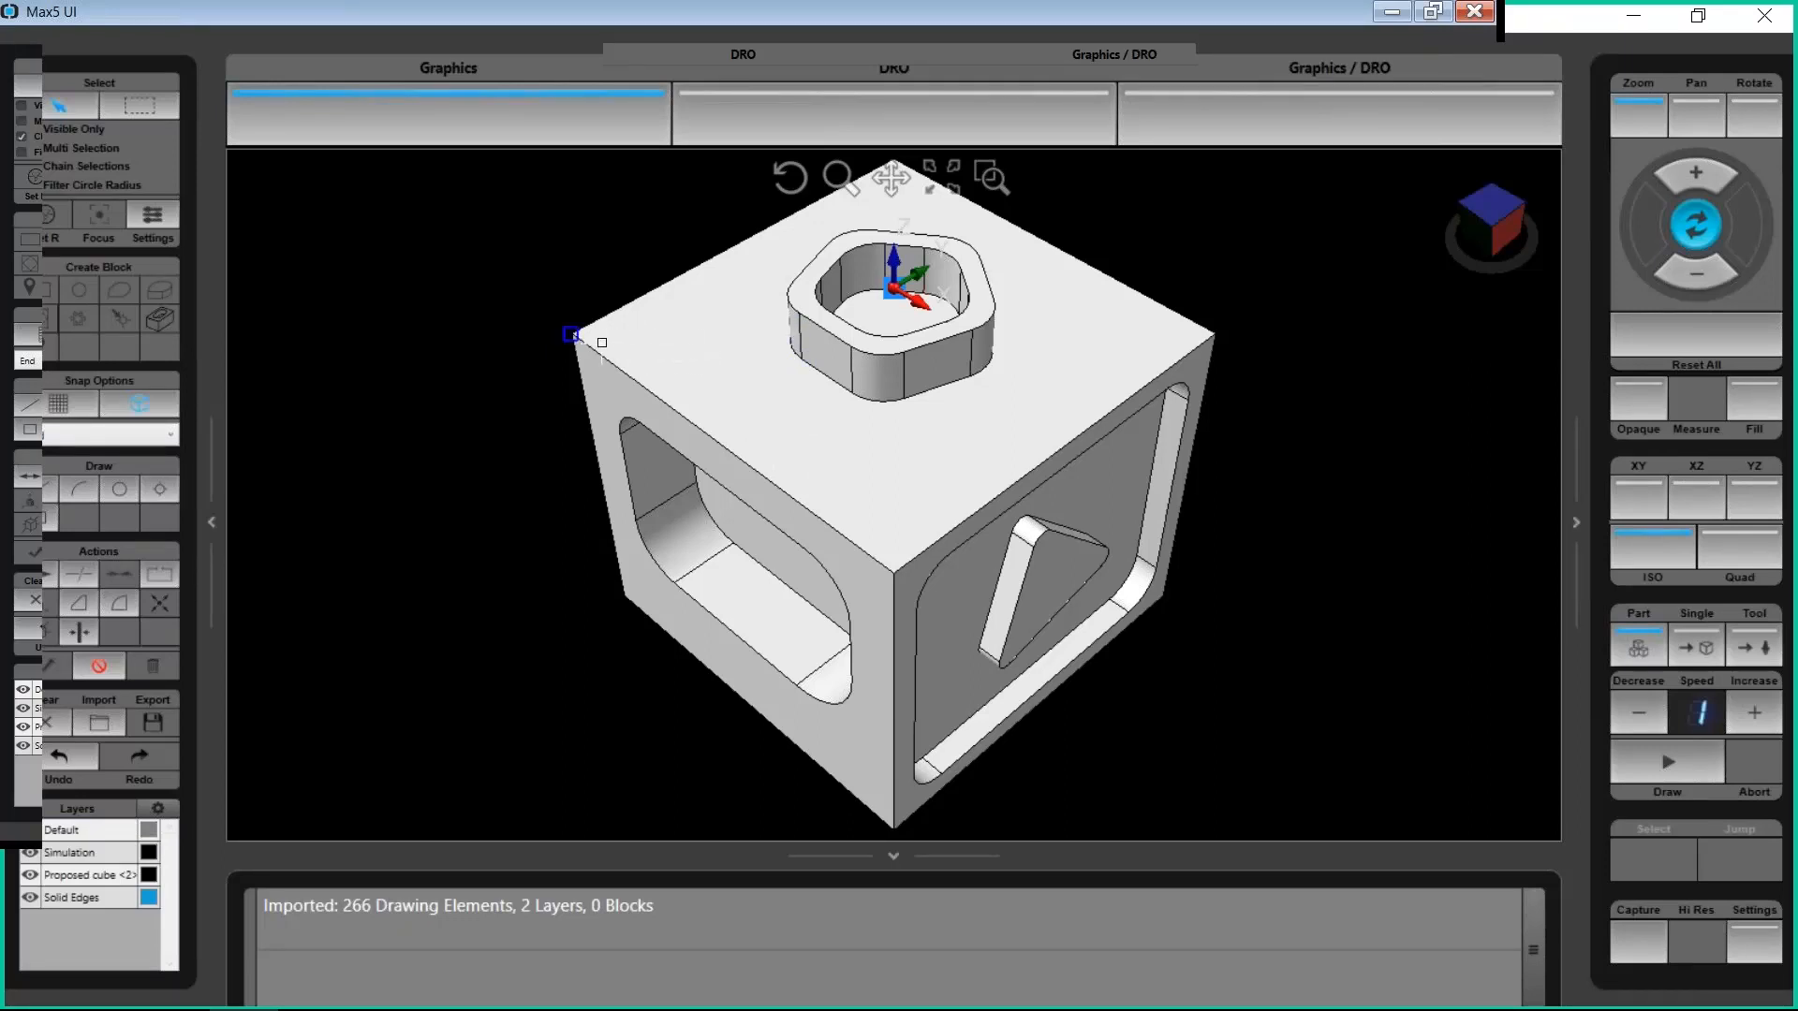
click(654, 344)
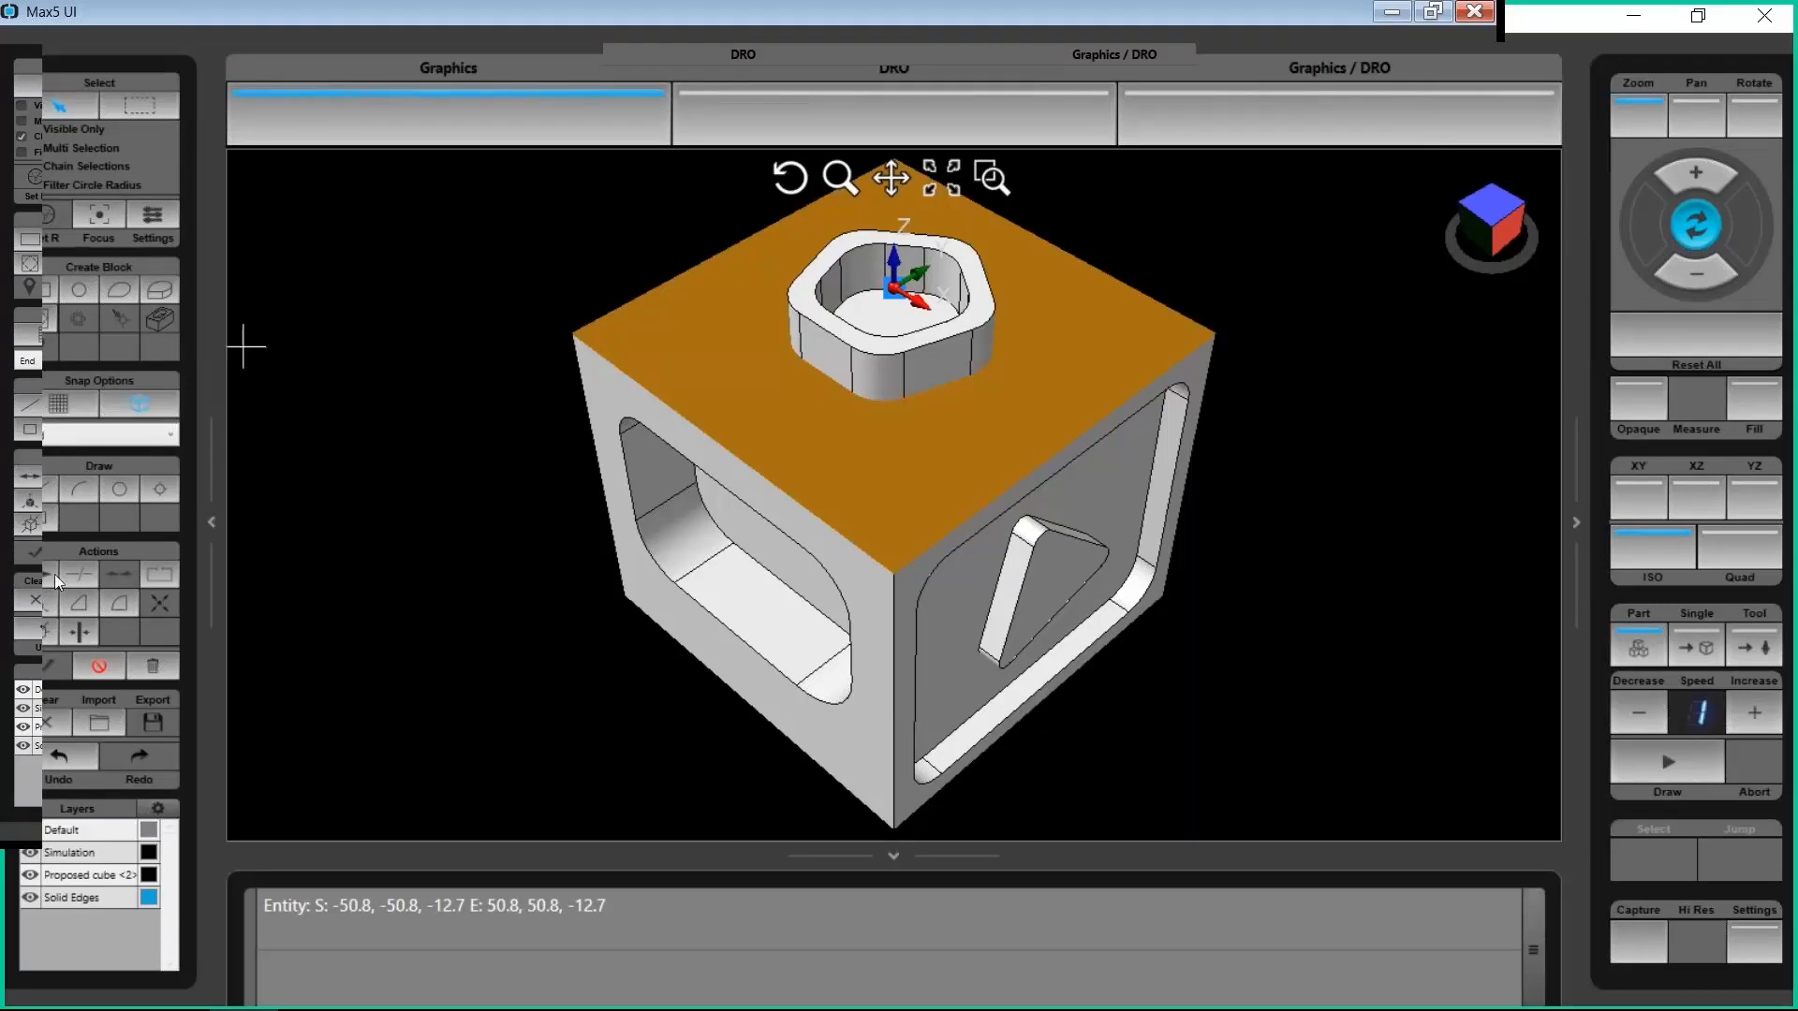
click(101, 660)
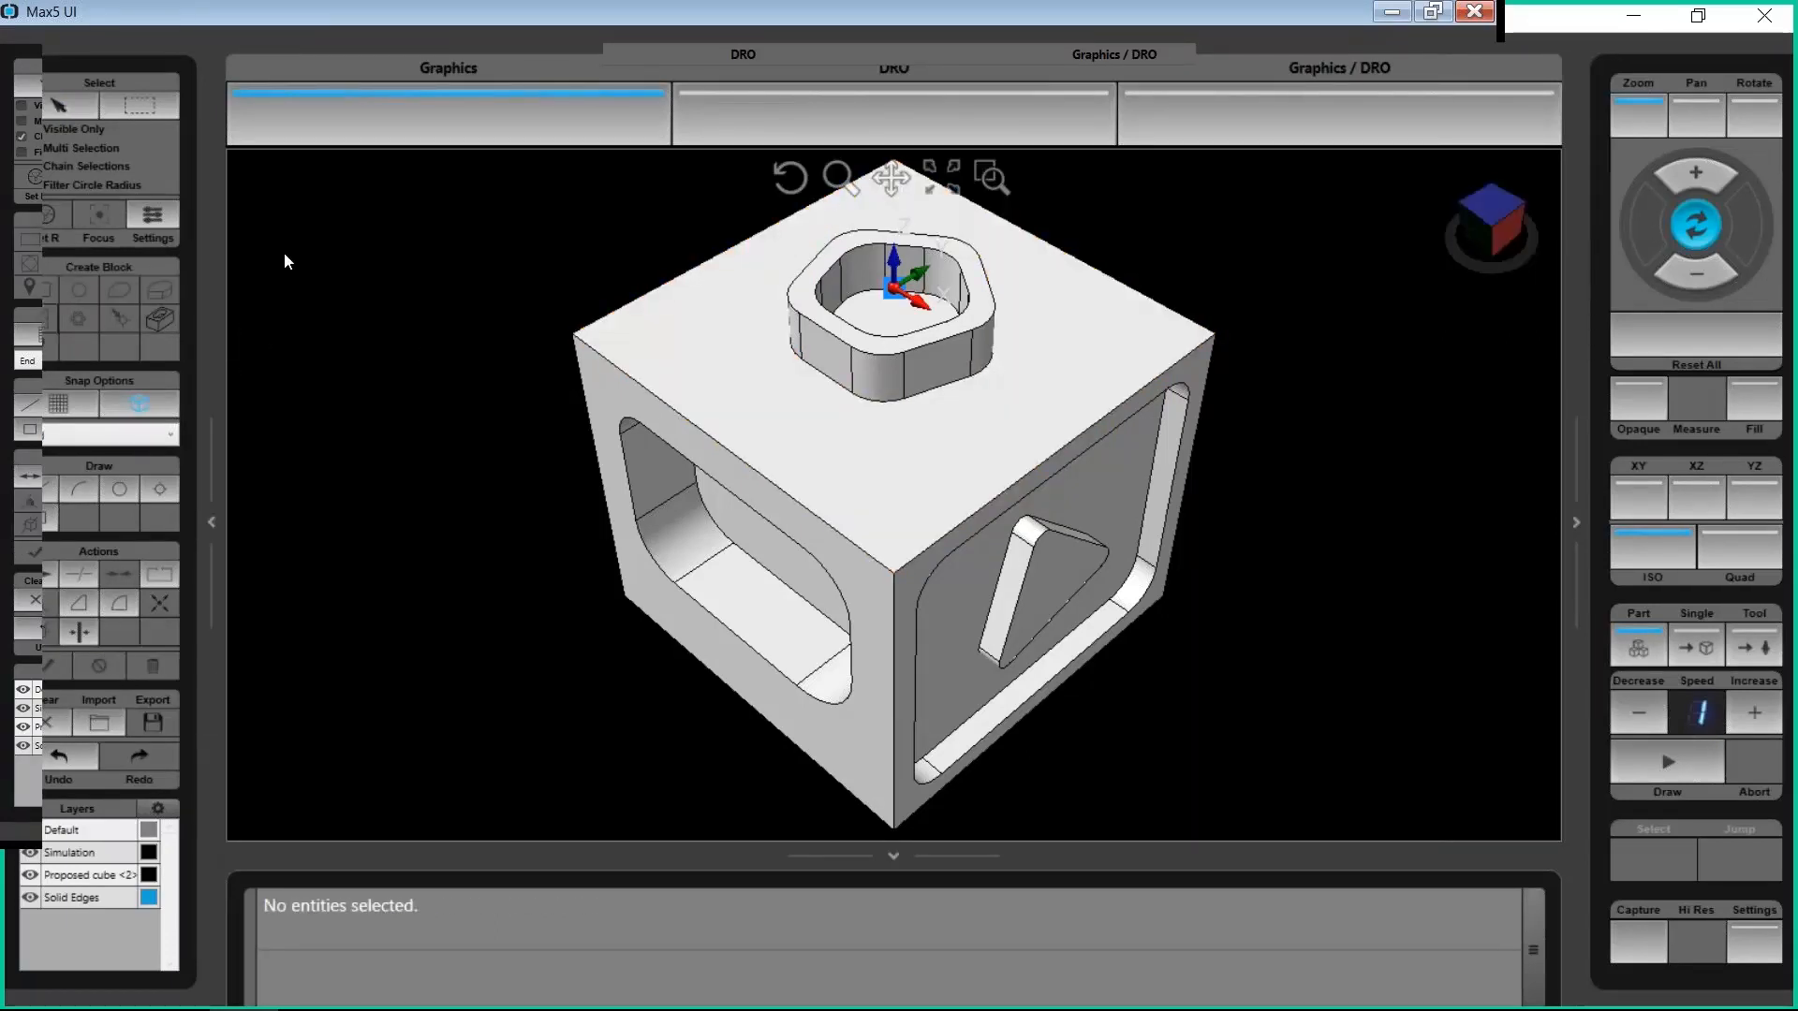
Select the cube's top face around the raised boss and create a mill contour block from it, skipping the optional Z start pick
click(56, 106)
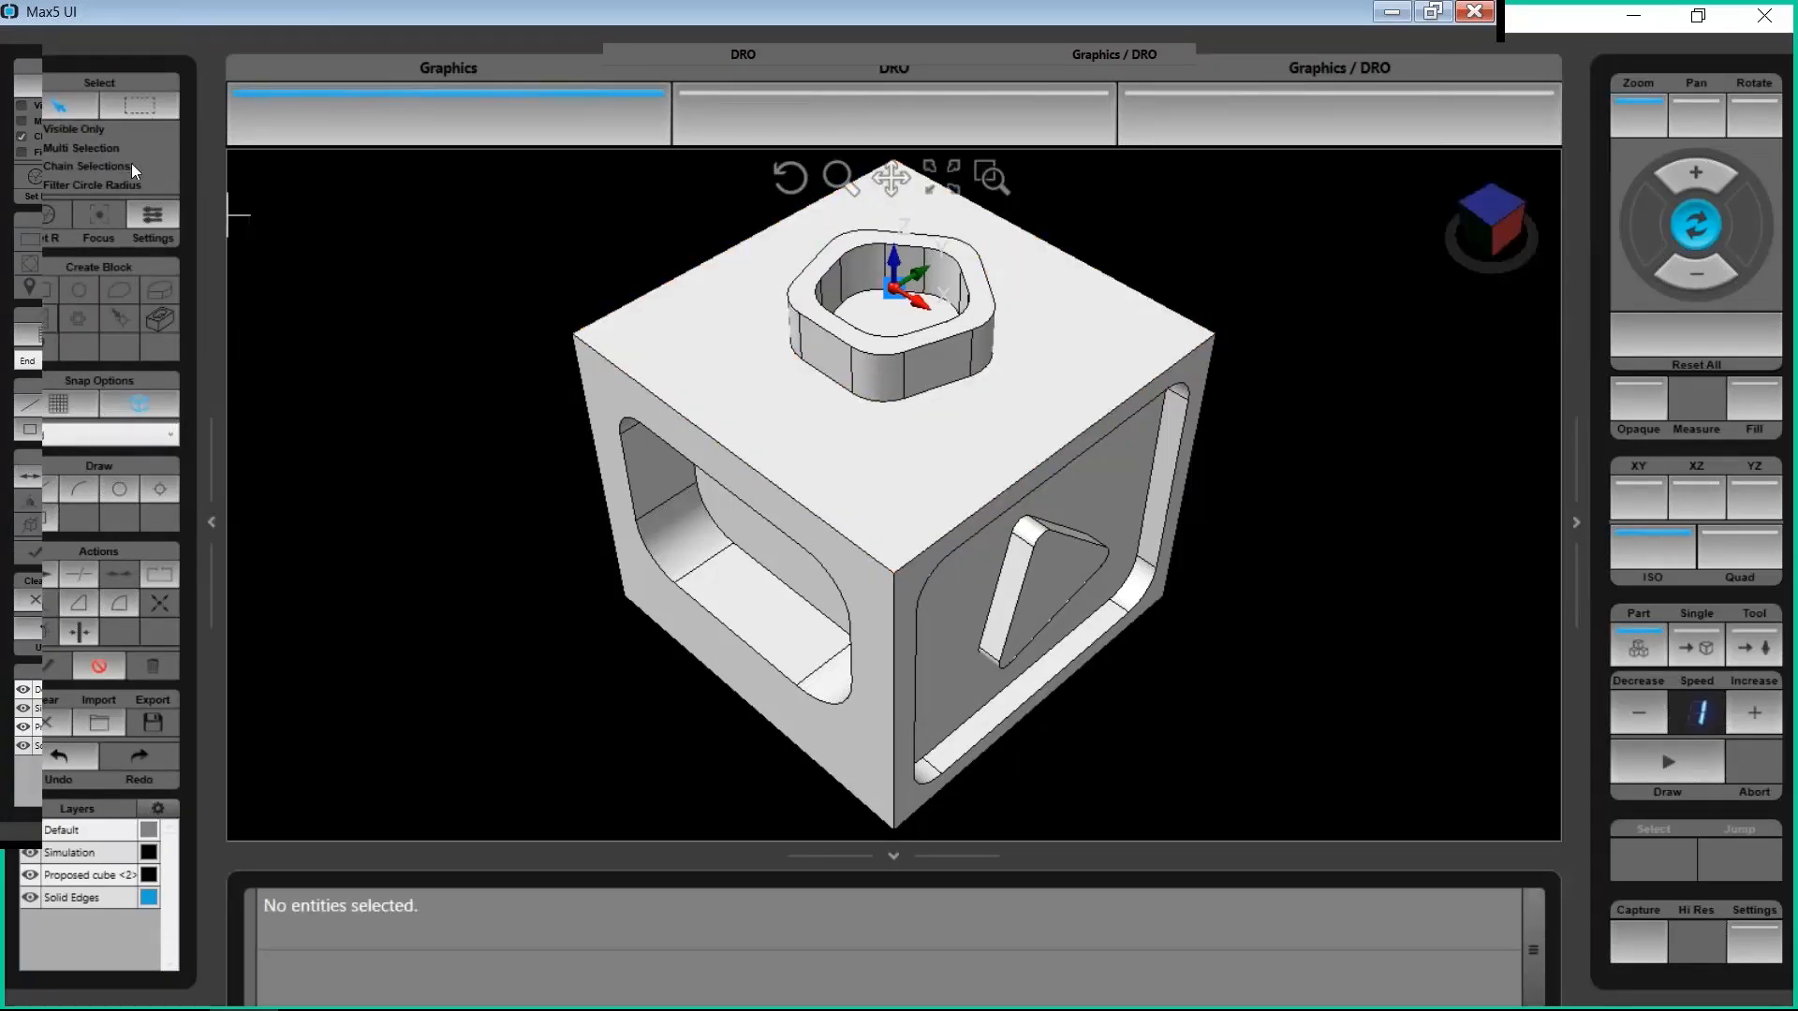
click(1169, 336)
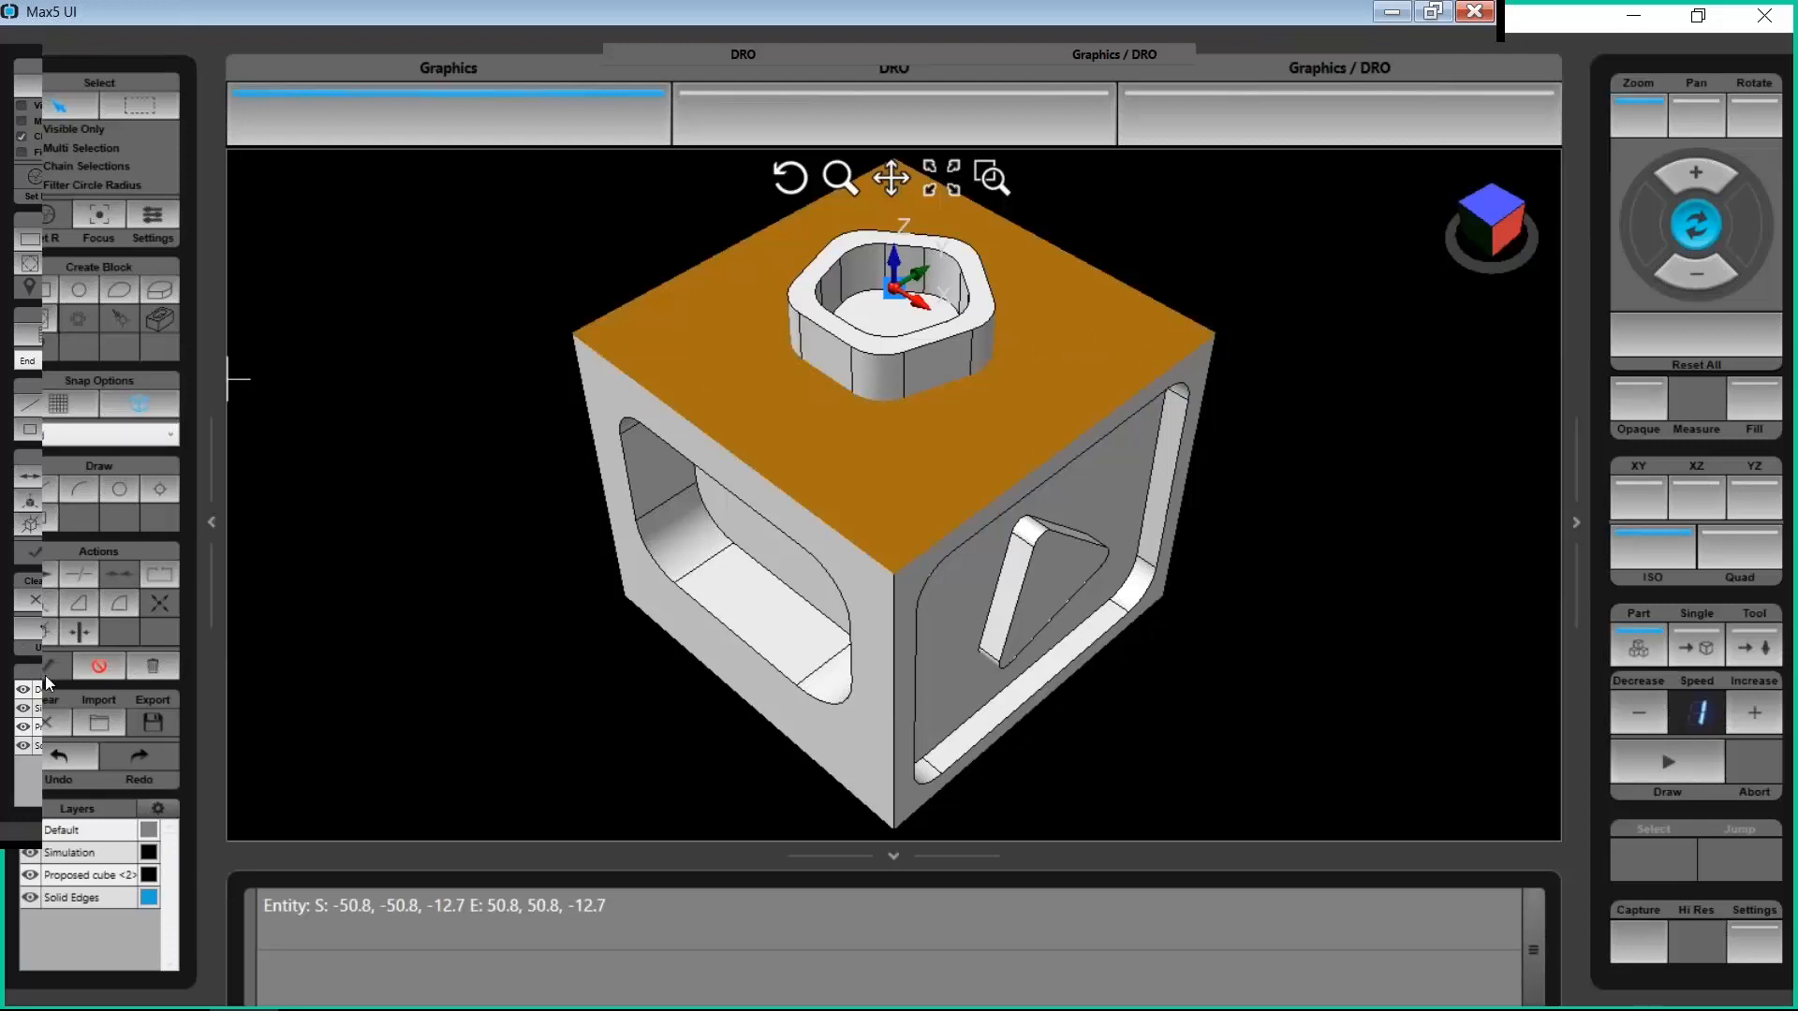
click(121, 290)
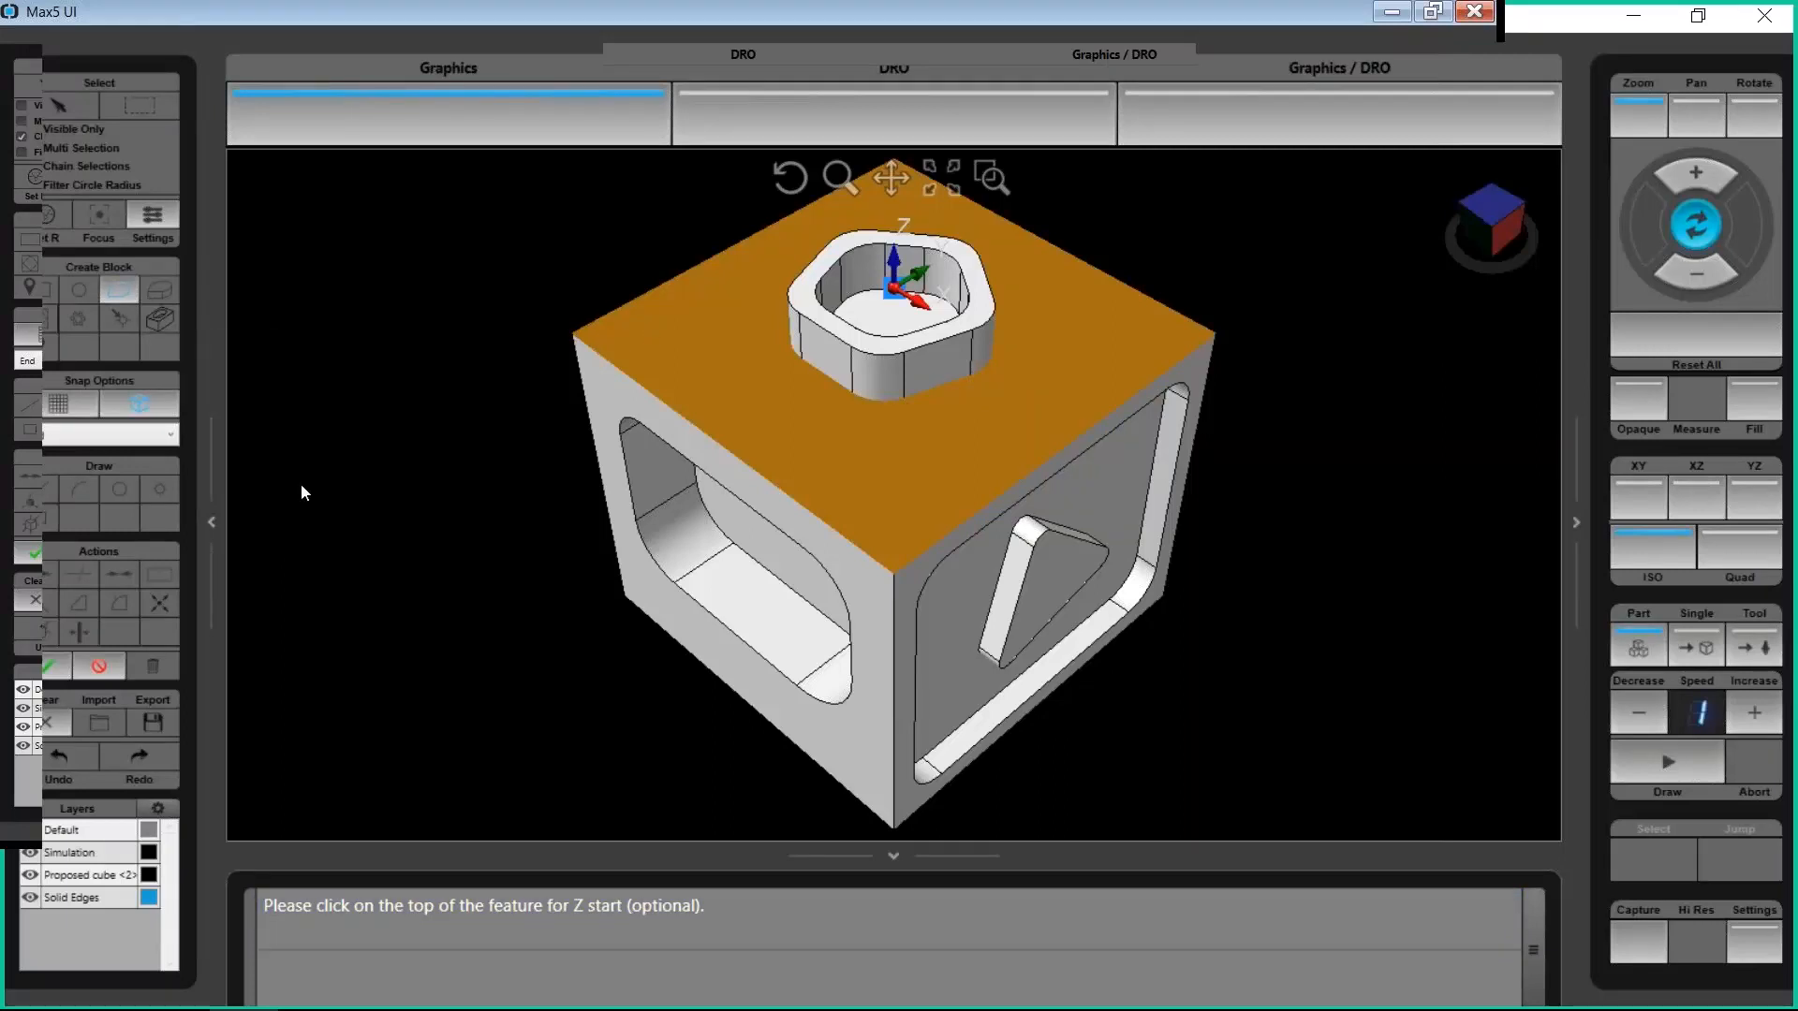
click(47, 661)
click(47, 666)
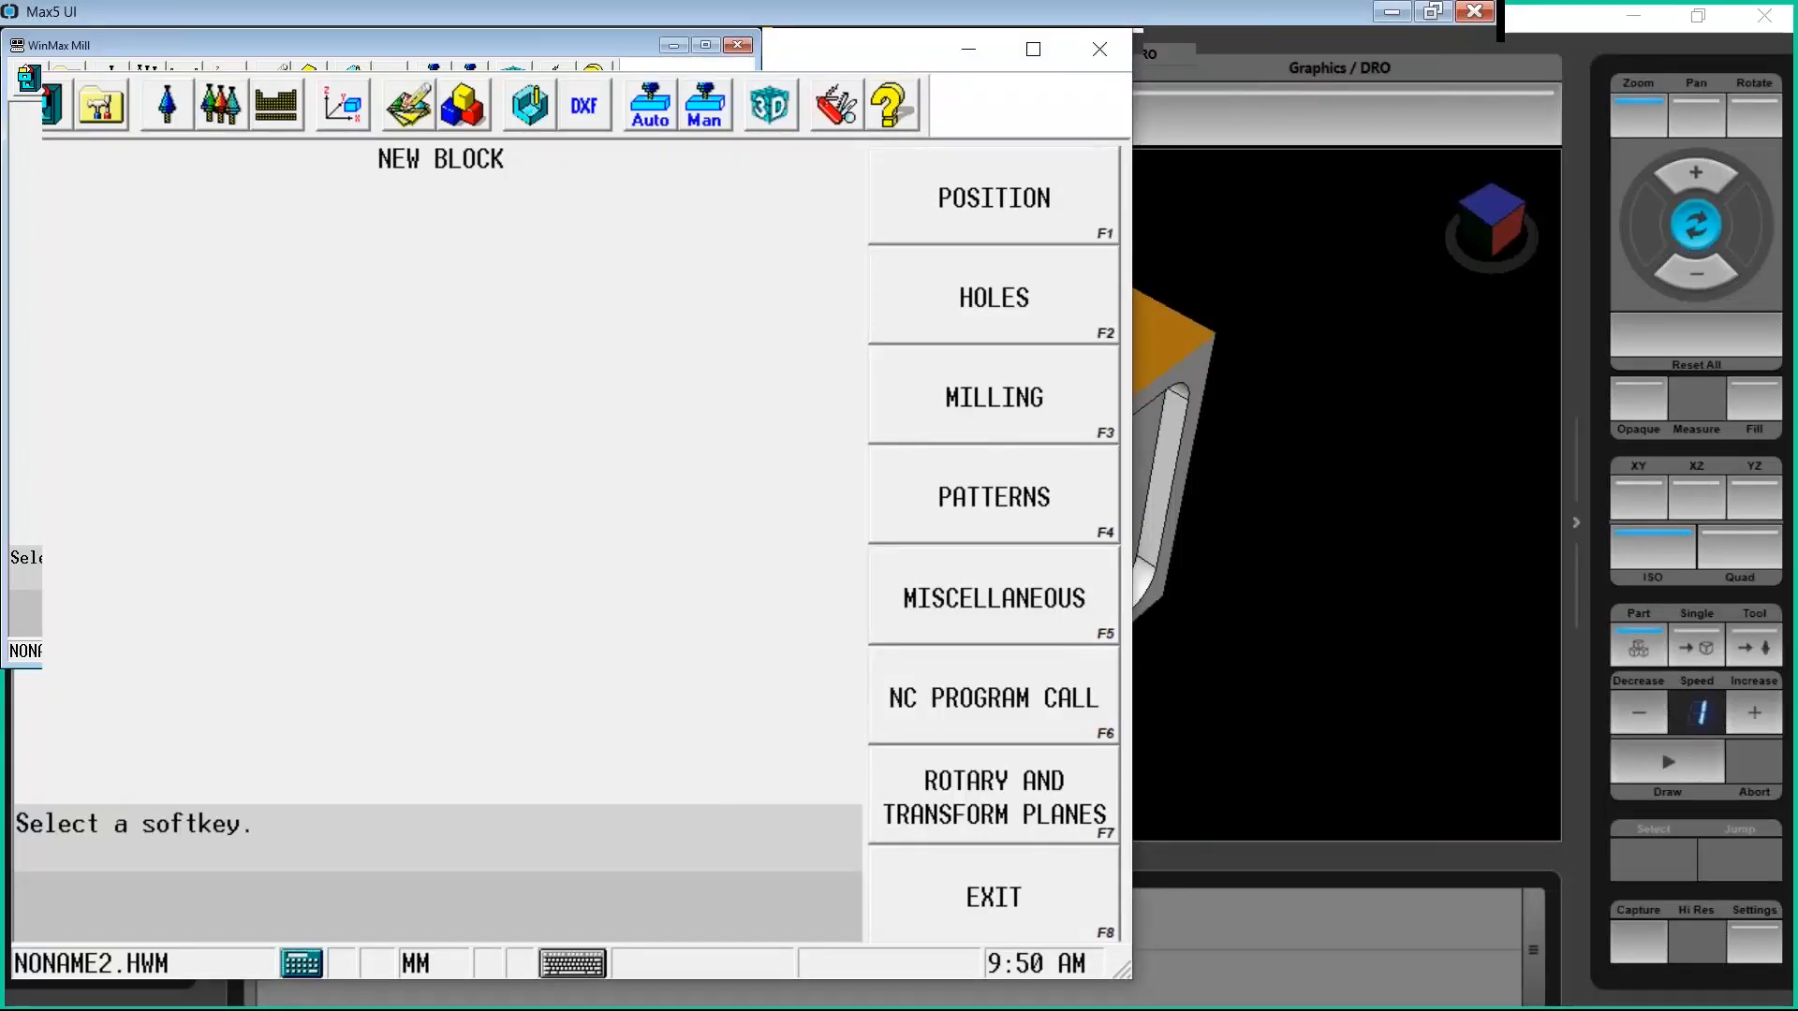
Switch to WinMax Mill, examine the new pocket boundary contour block and its segments in the program review, and return to the cube model
click(482, 126)
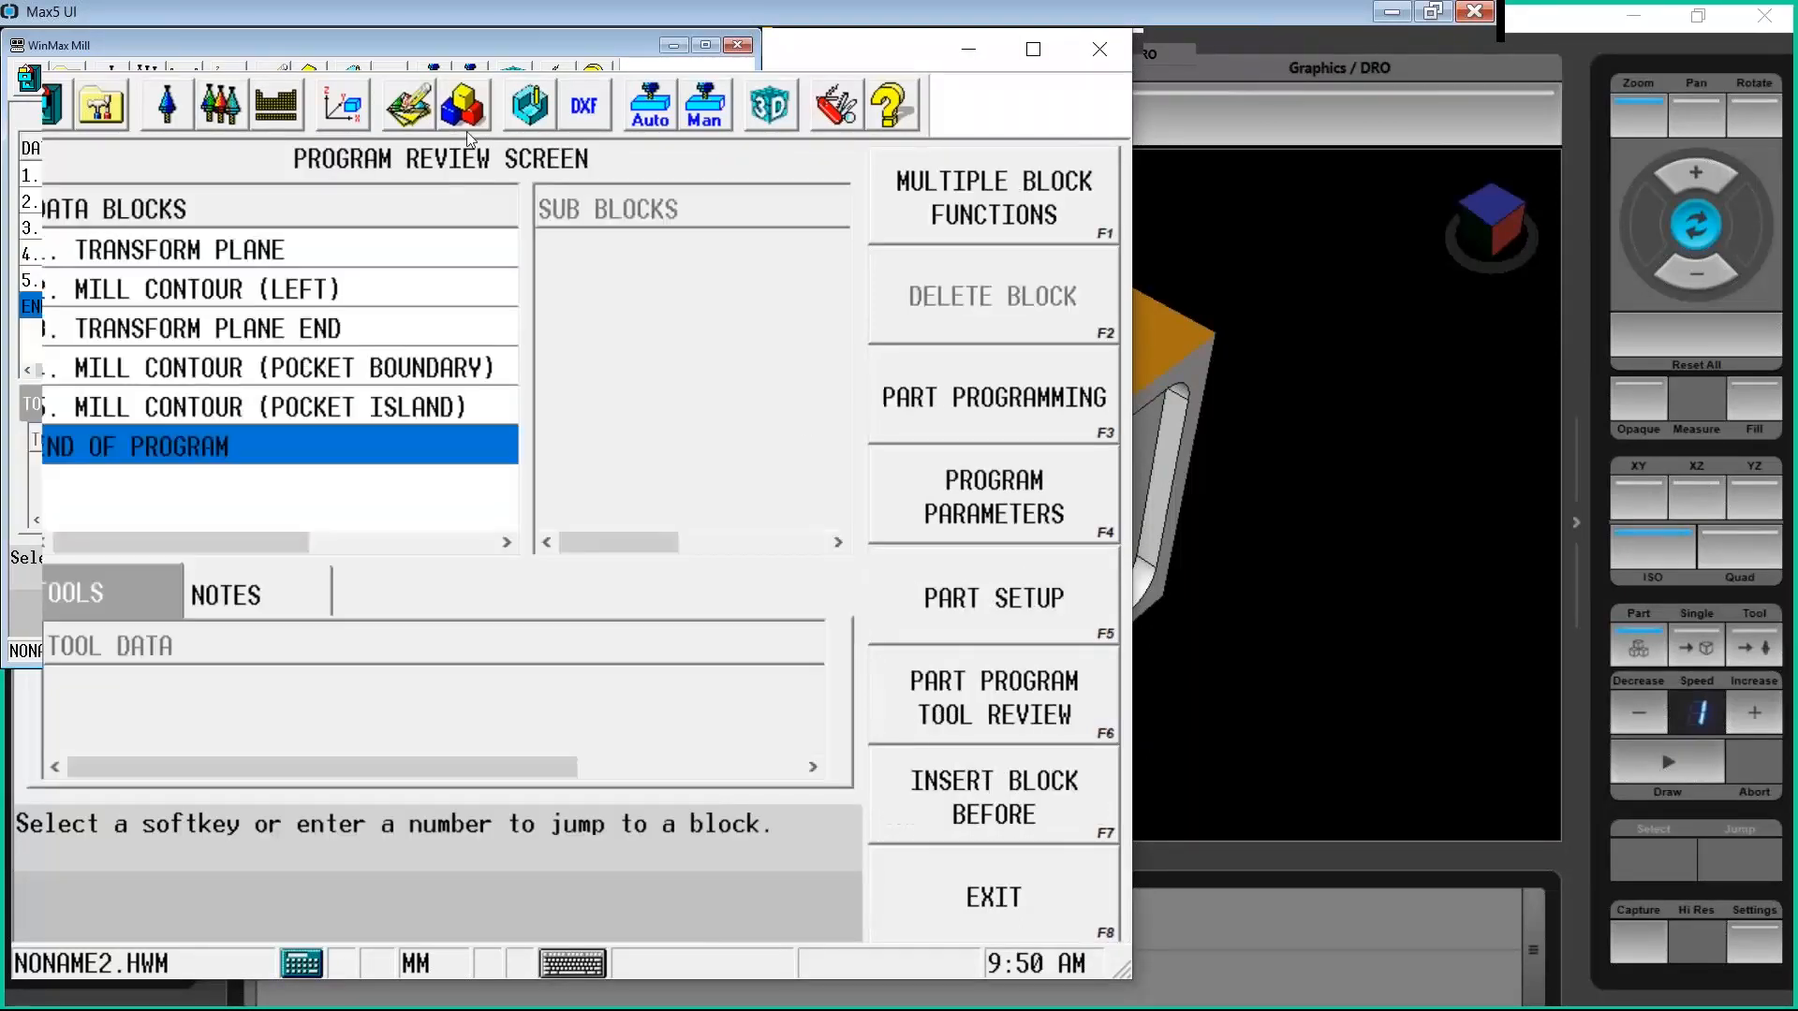
click(298, 375)
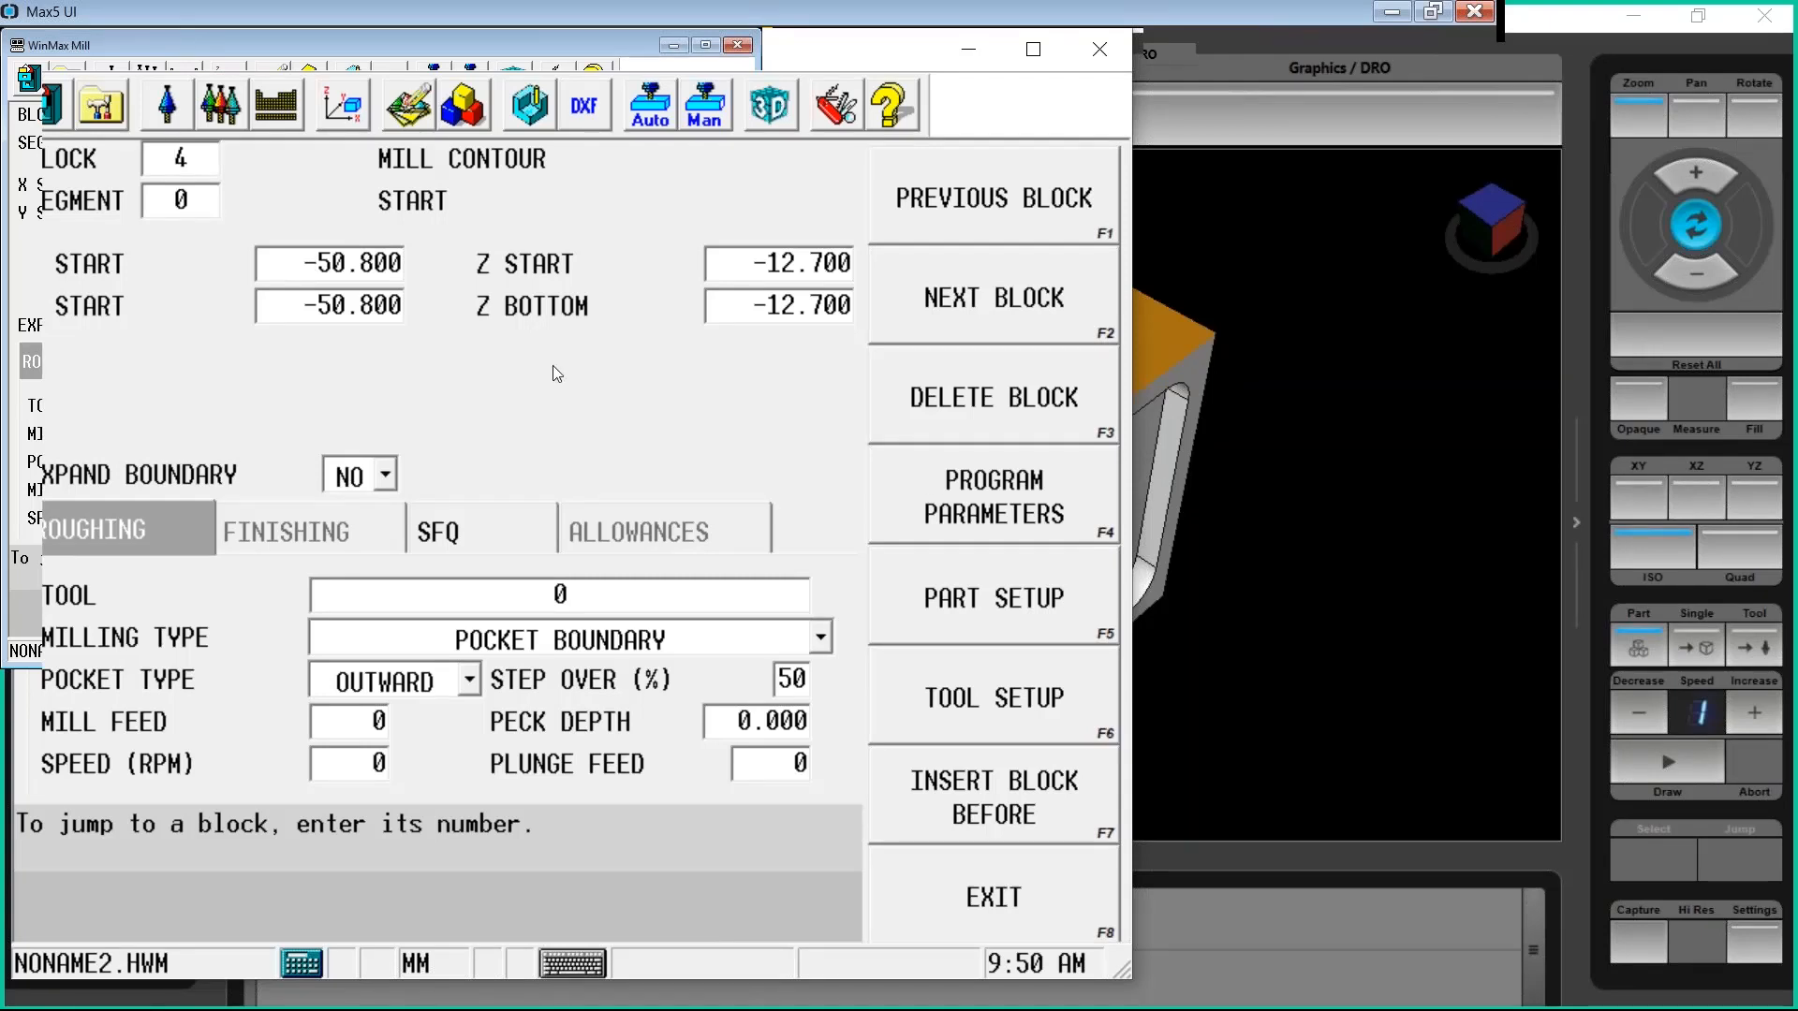
scroll(1424, 463, down, 3)
scroll(1399, 456, up, 2)
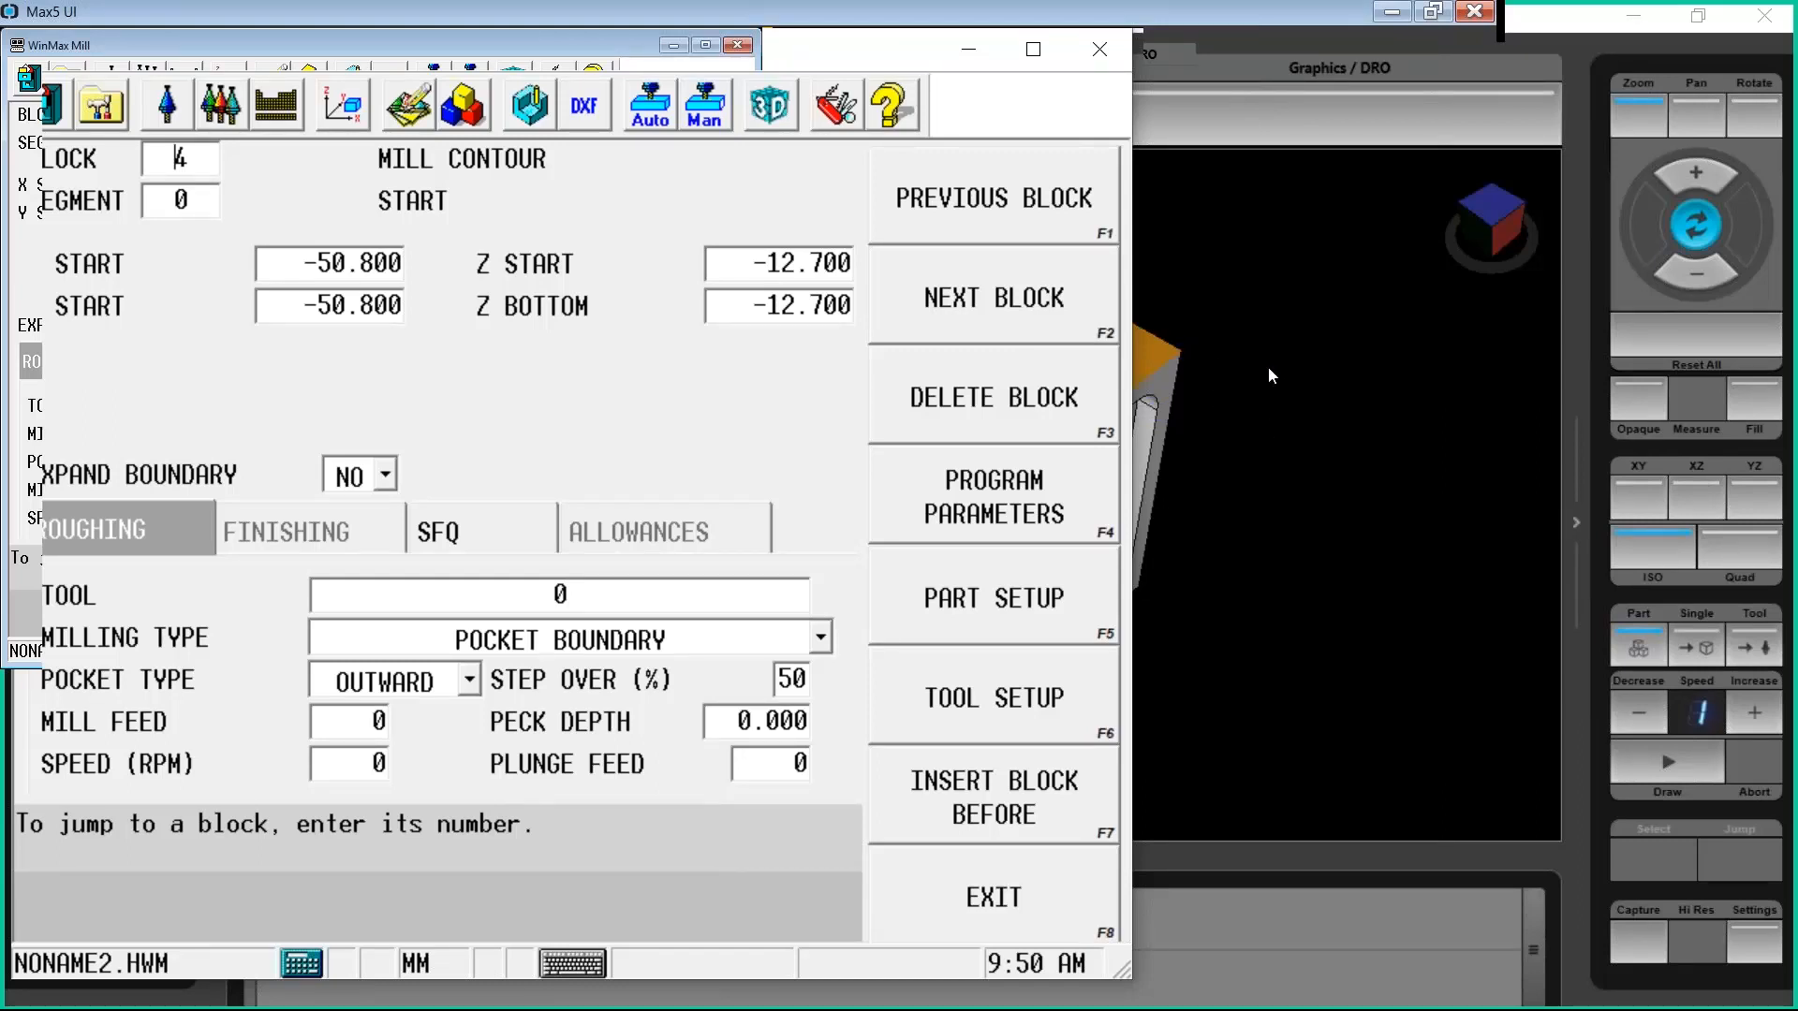
click(464, 103)
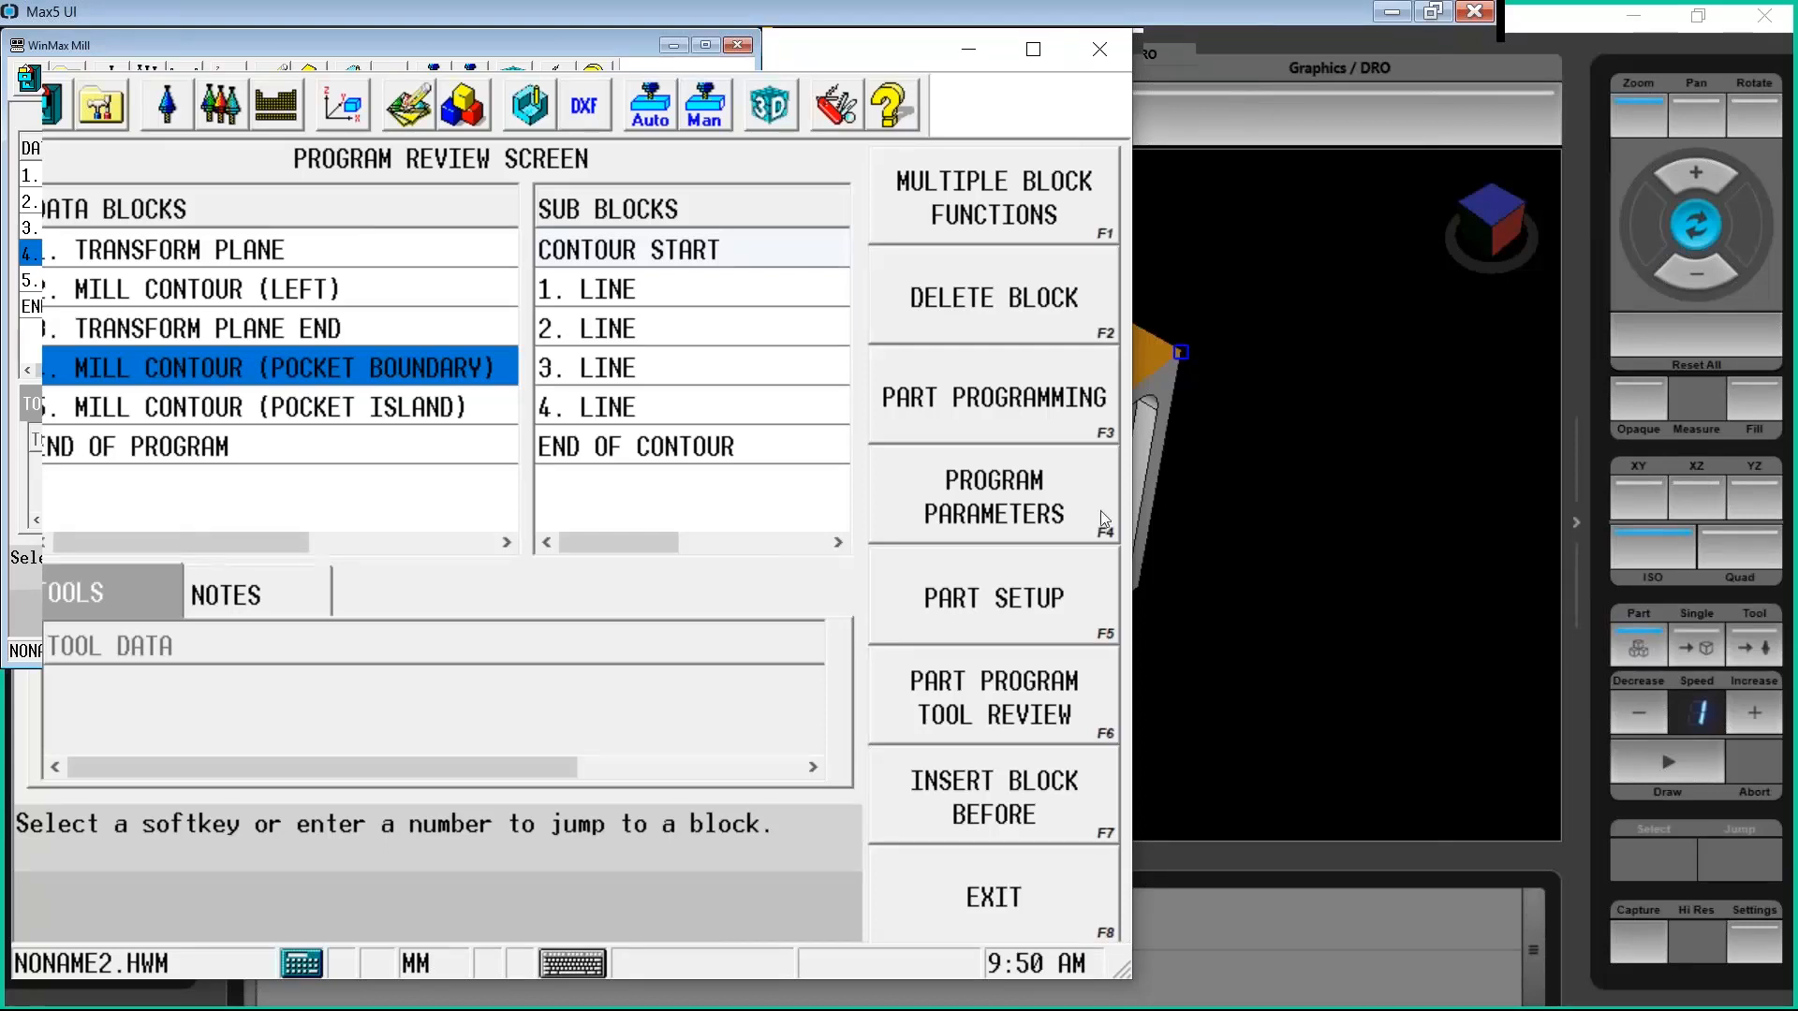
click(1290, 547)
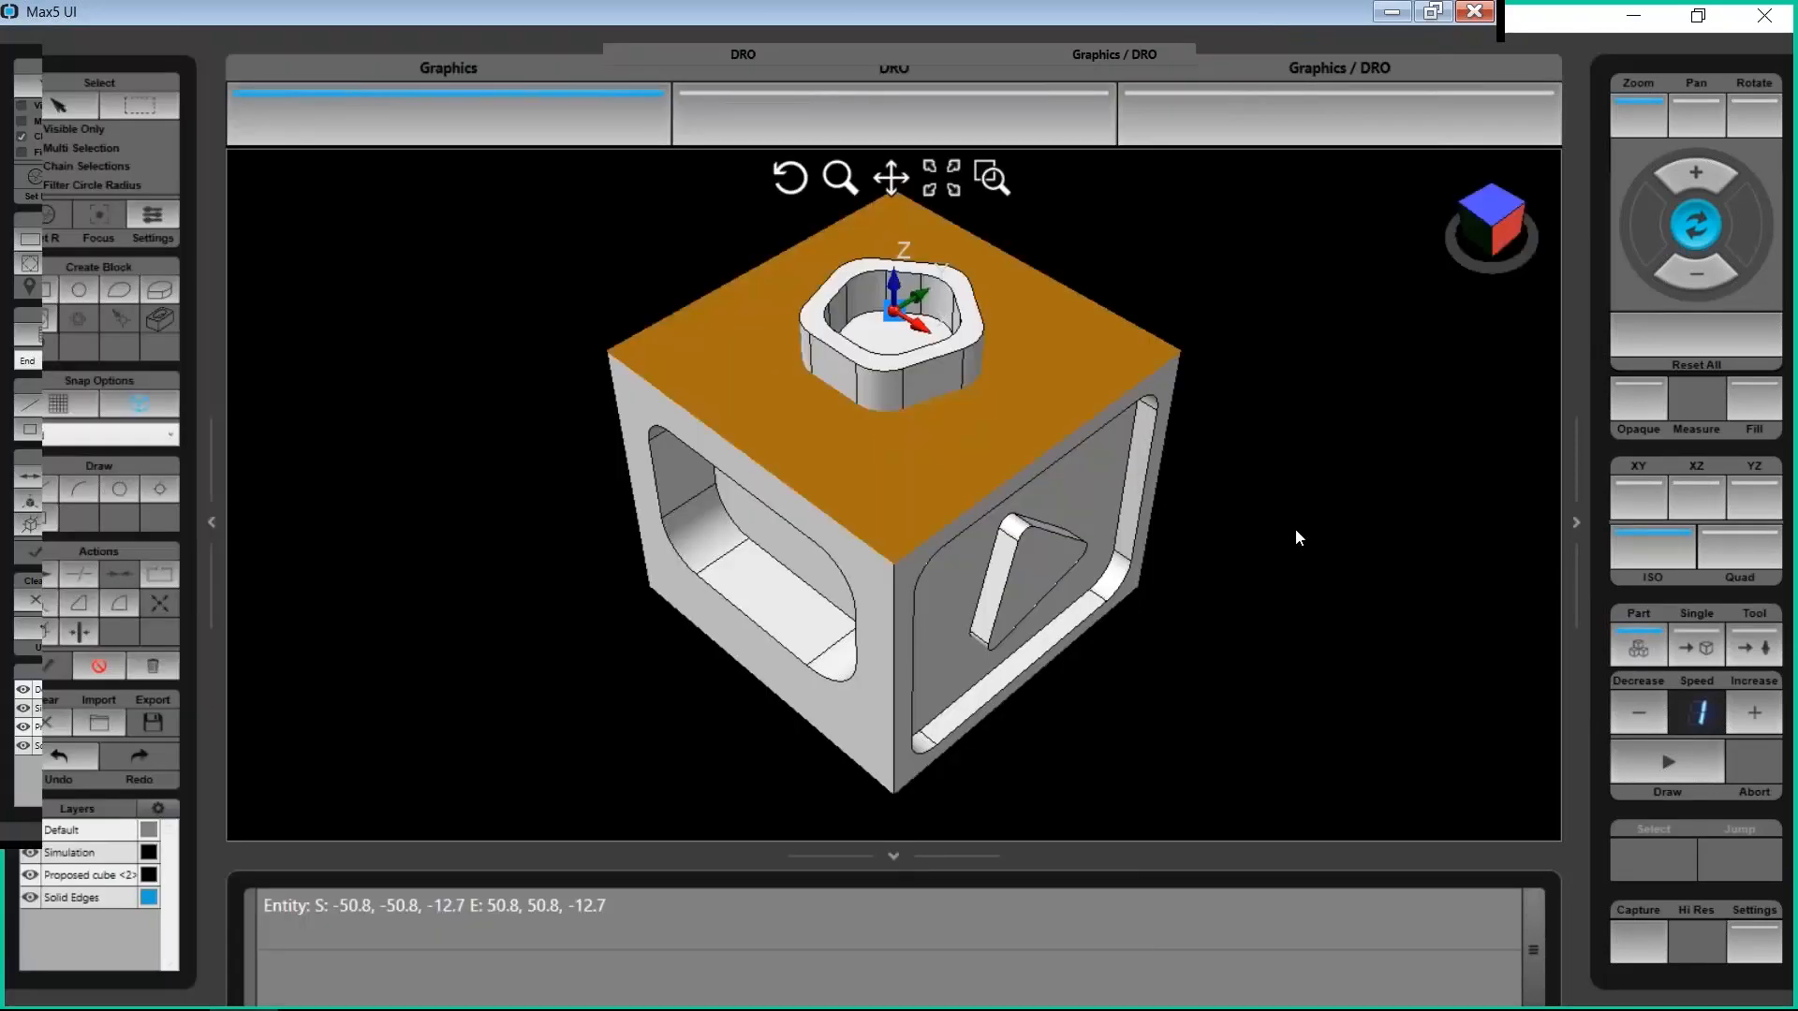
Clear the top face selection and add a new layer to the cube model
click(101, 659)
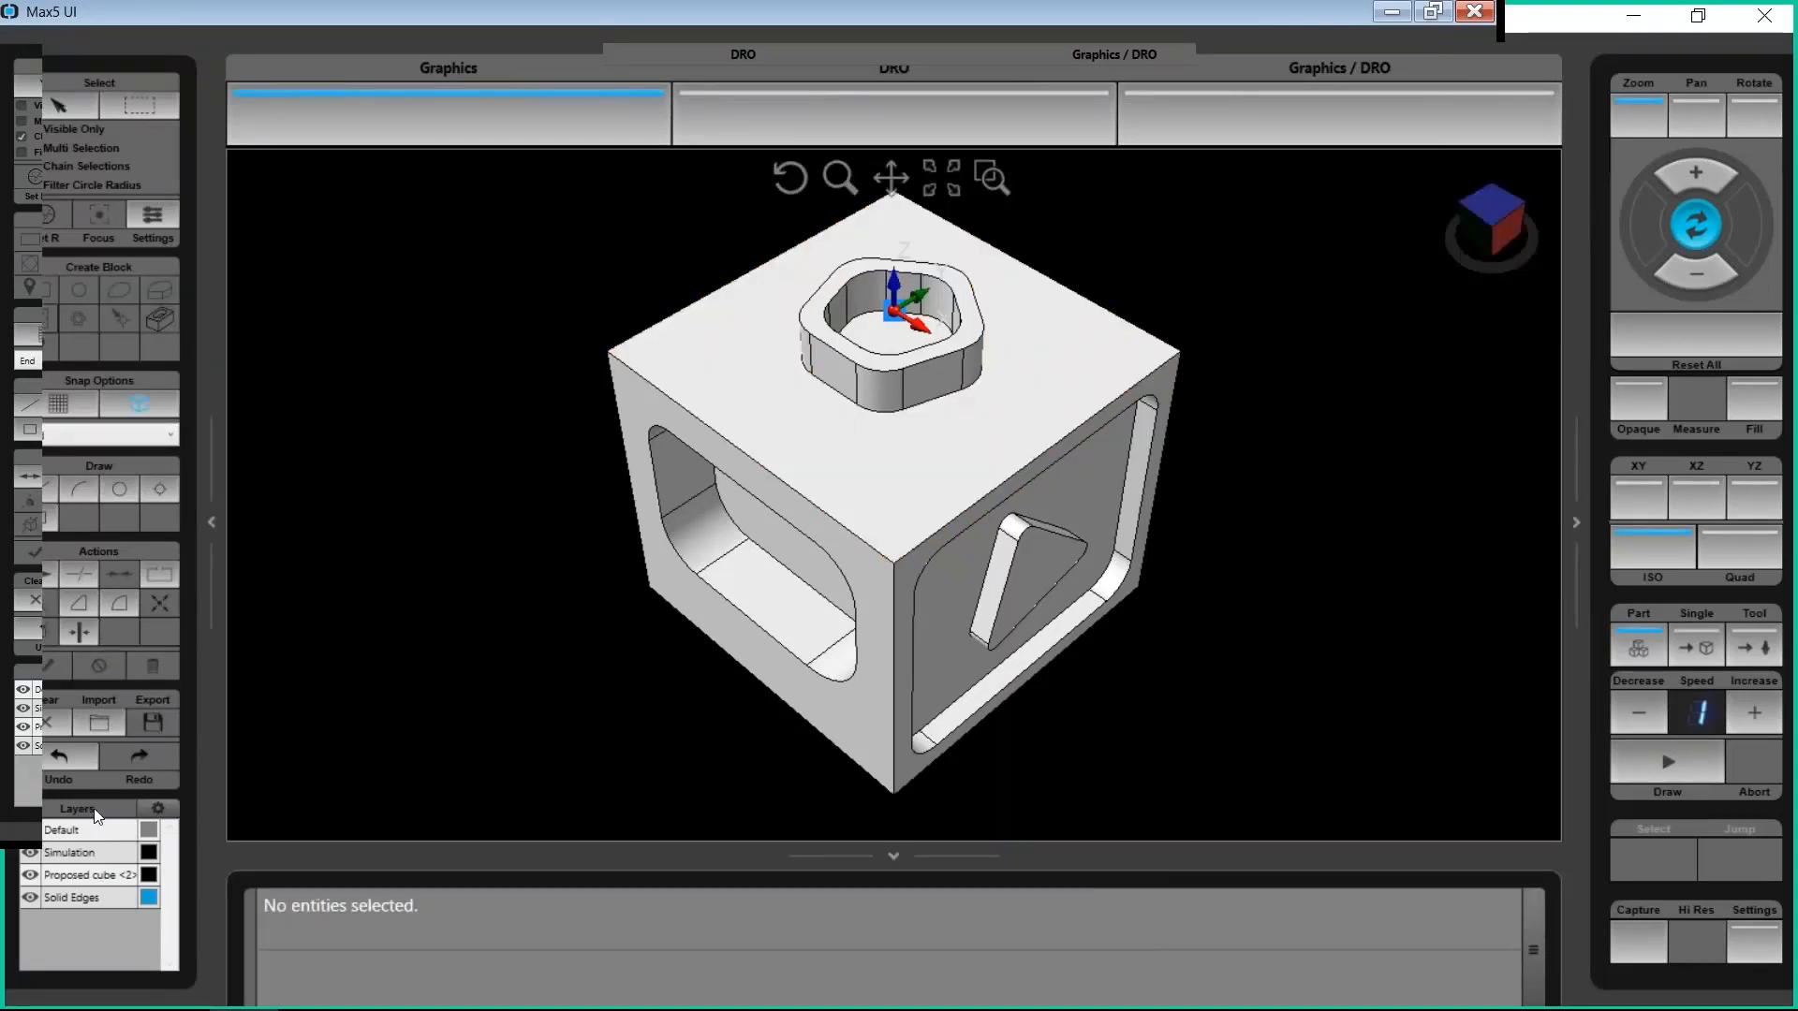
click(166, 807)
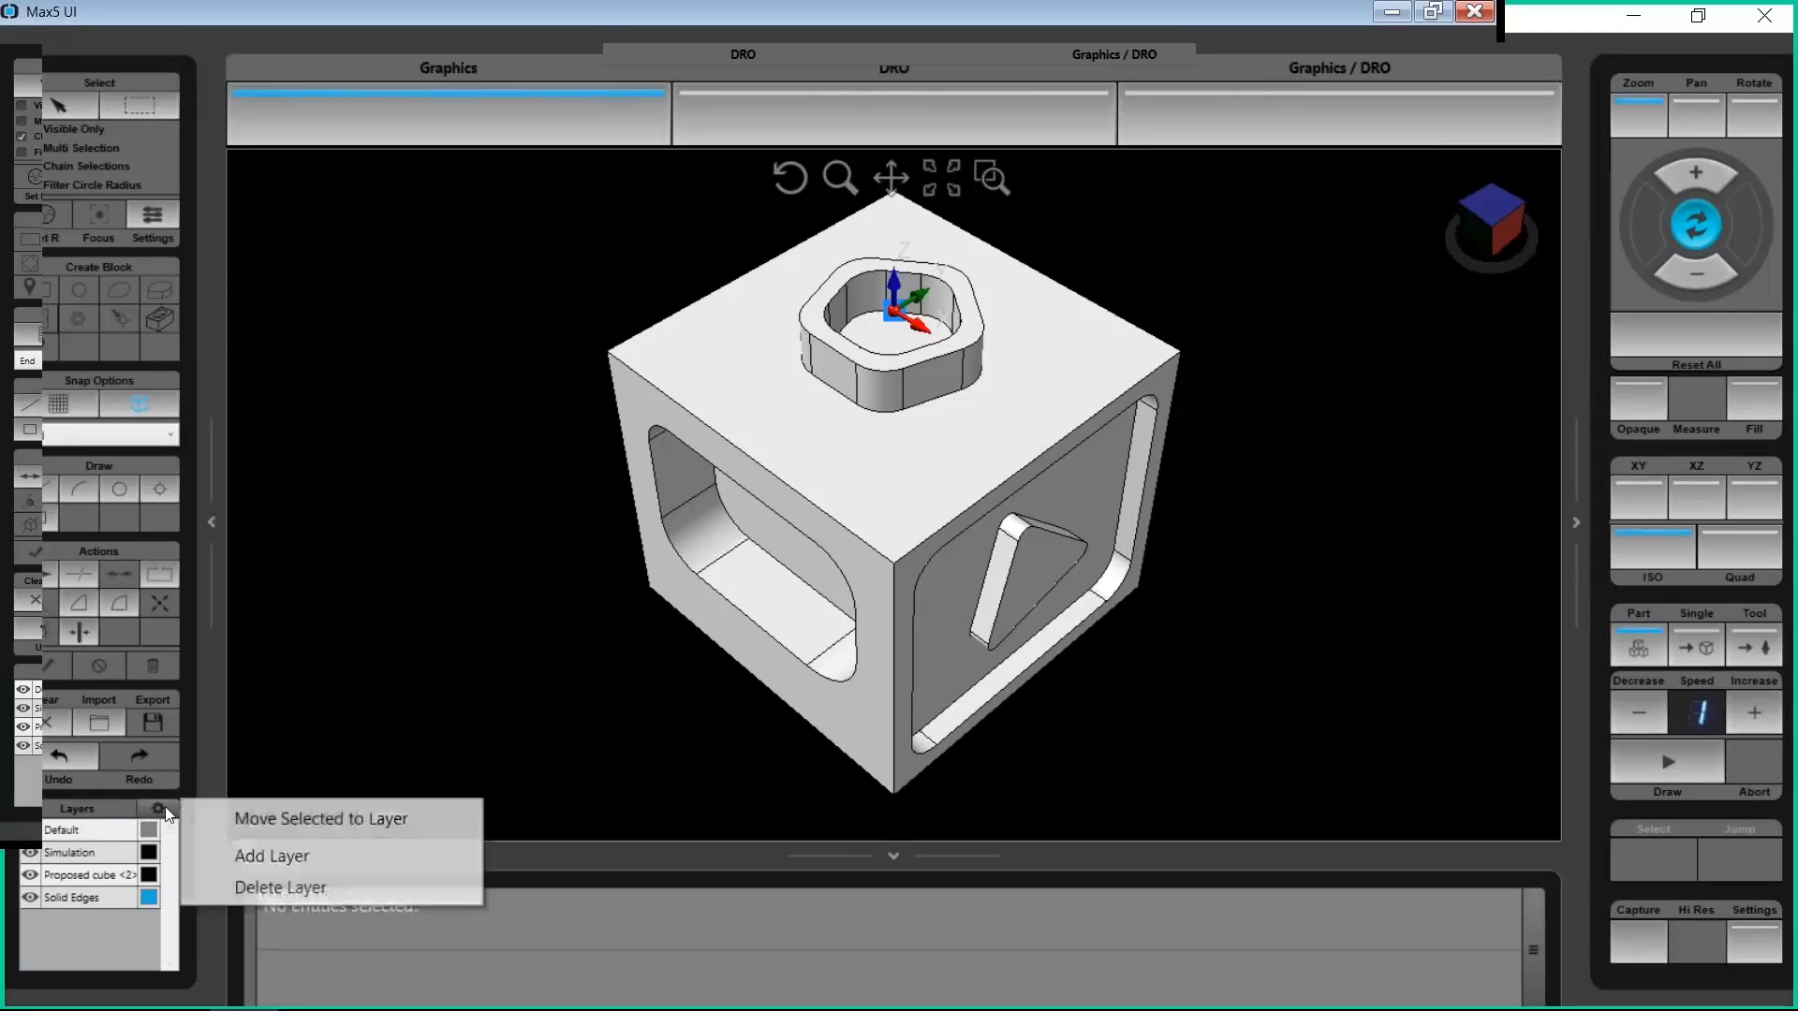
click(284, 857)
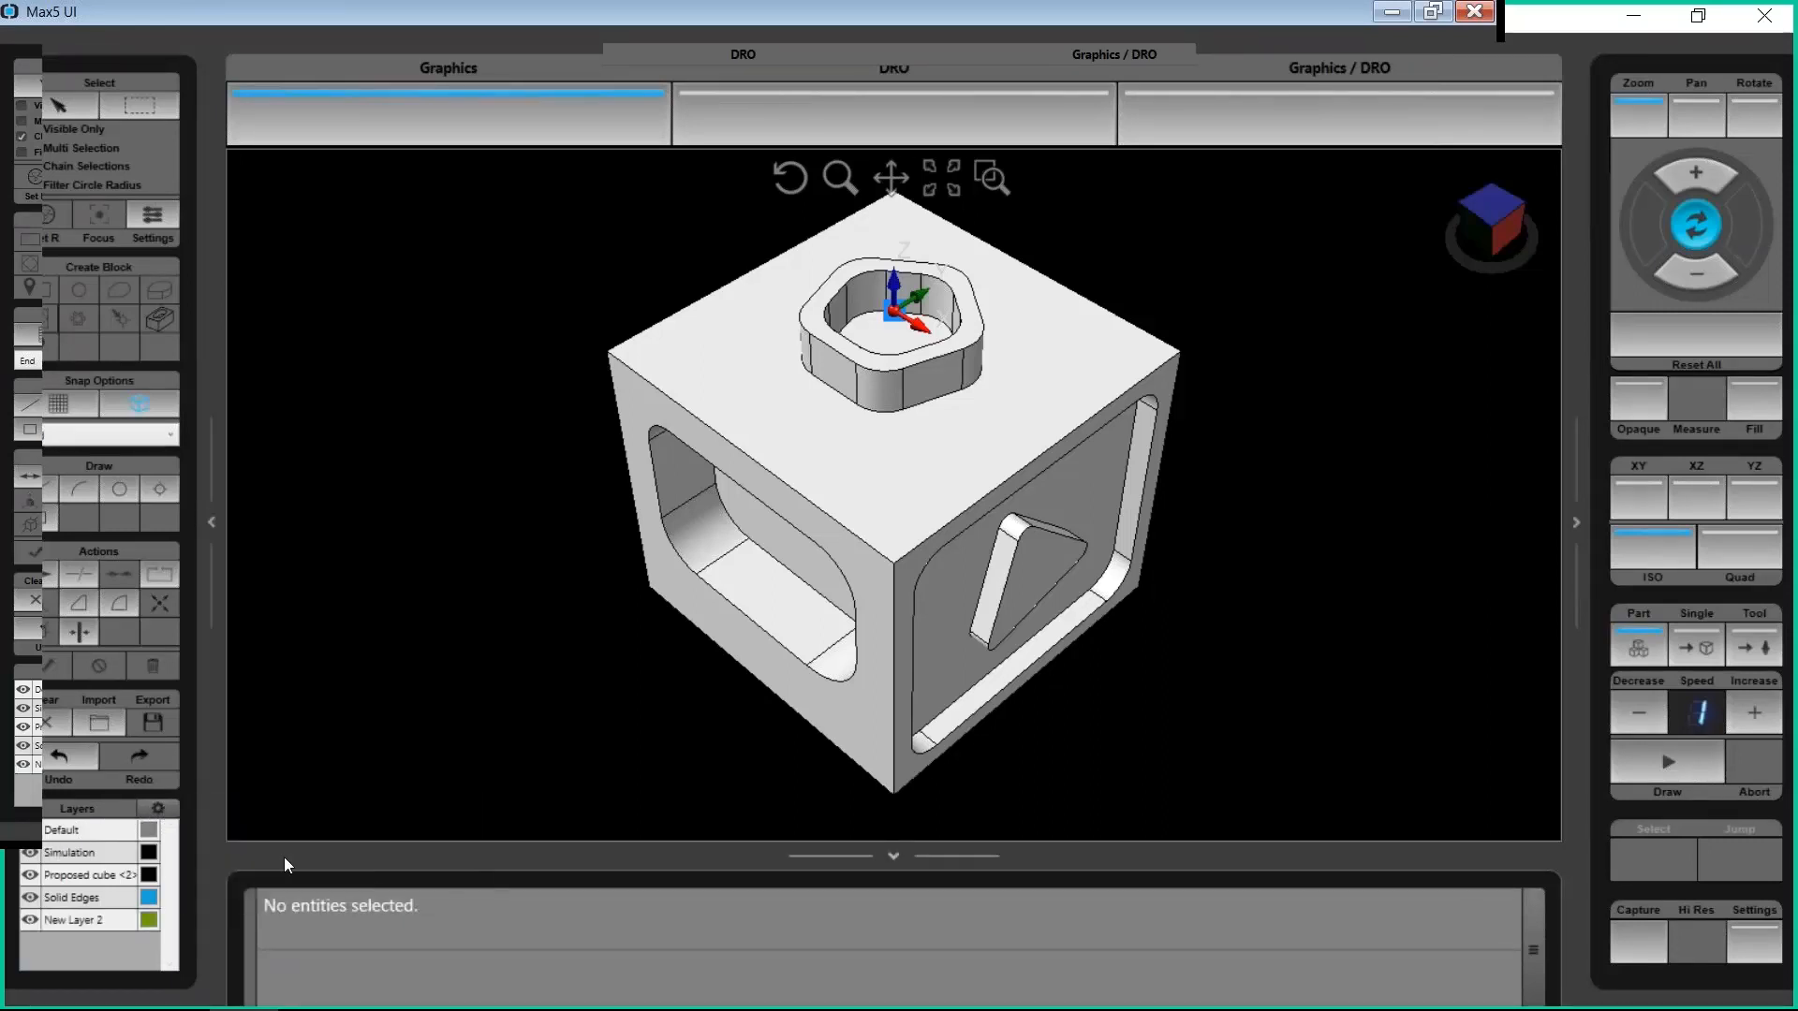
Rename the newly added layer as 2D Geo
click(82, 921)
key(BackSpace)
key(BackSpace)
key(BackSpace)
key(BackSpace)
key(BackSpace)
key(BackSpace)
key(BackSpace)
key(BackSpace)
key(BackSpace)
key(BackSpace)
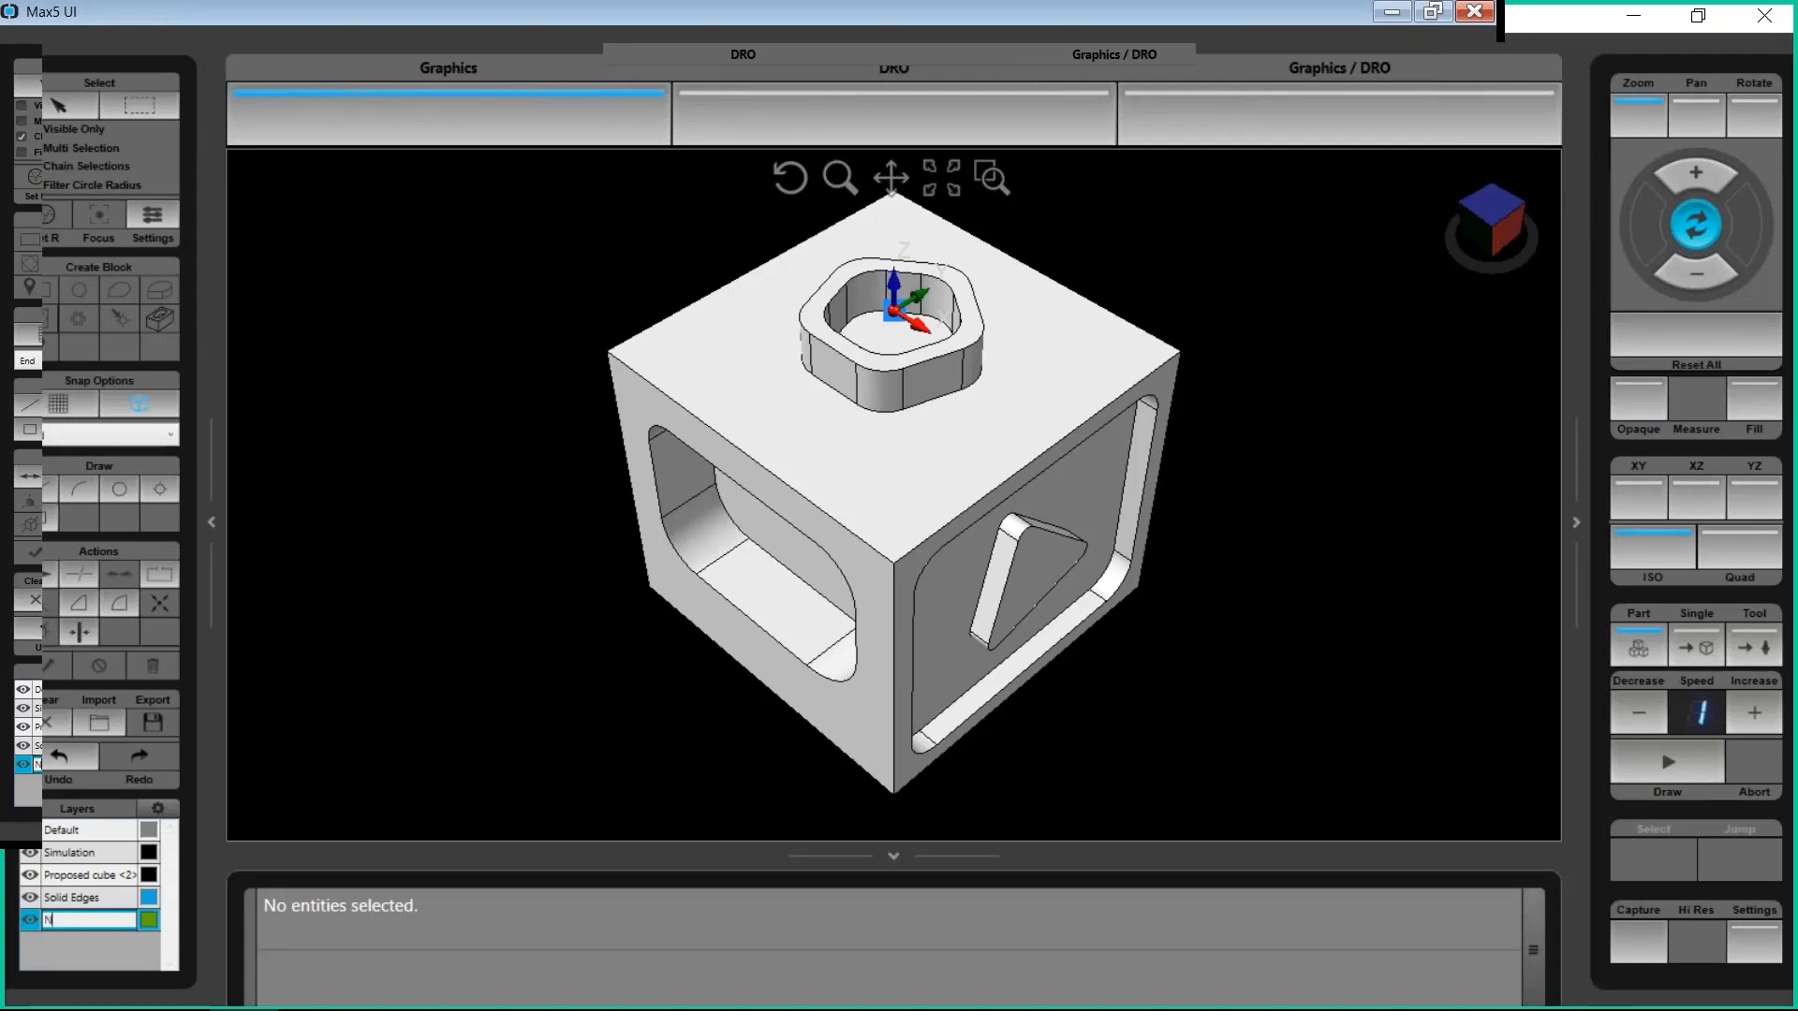
text(2D Geo)
key(Return)
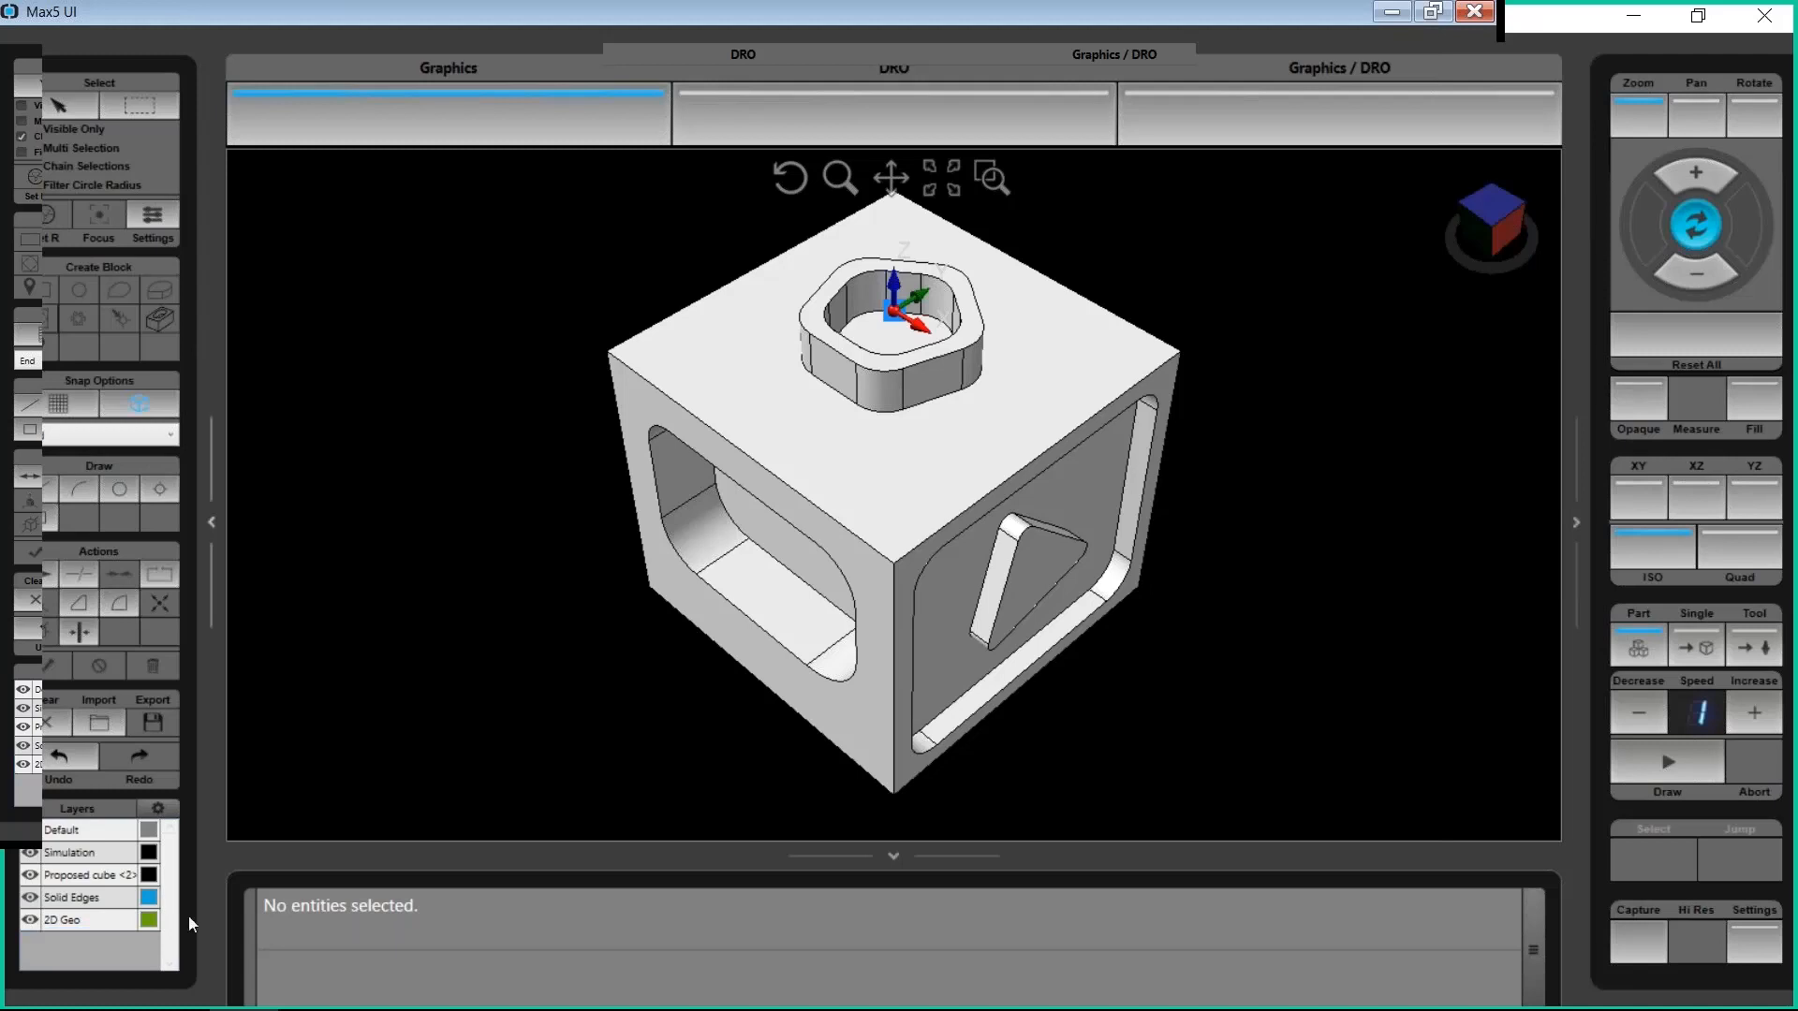
Change the 2D Geo layer's colour to red
click(149, 919)
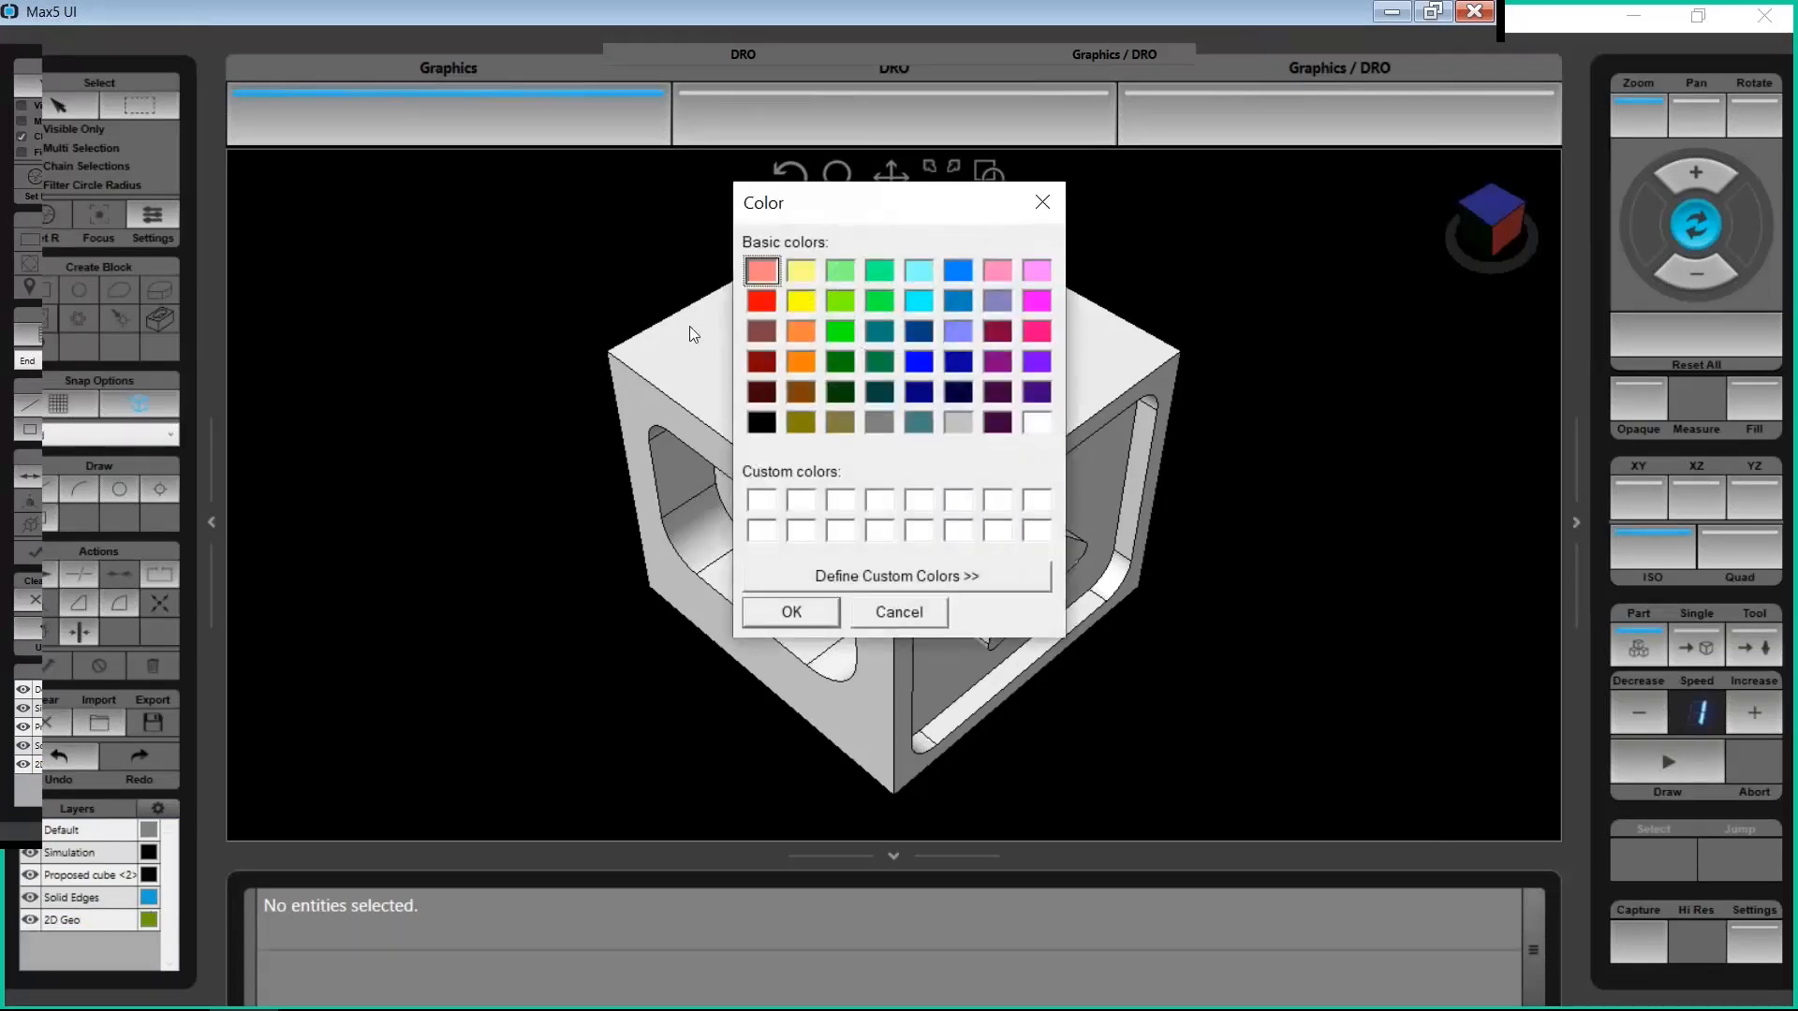
click(761, 300)
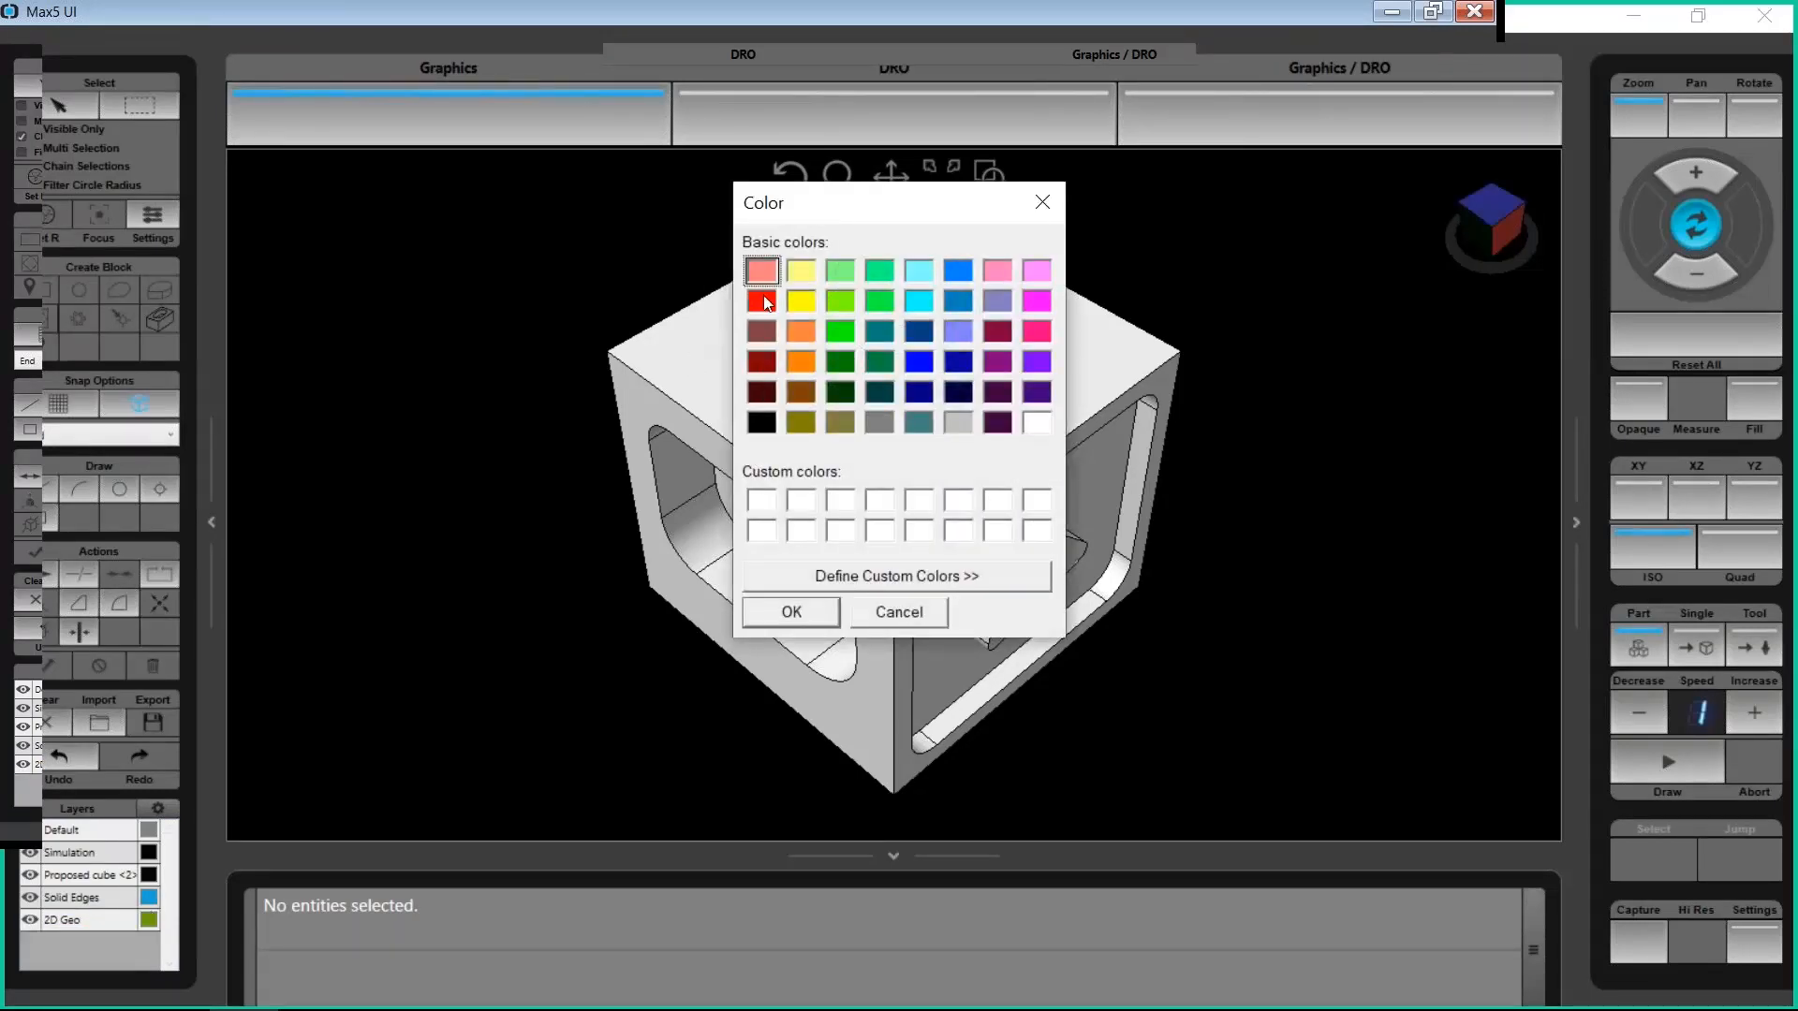
click(793, 618)
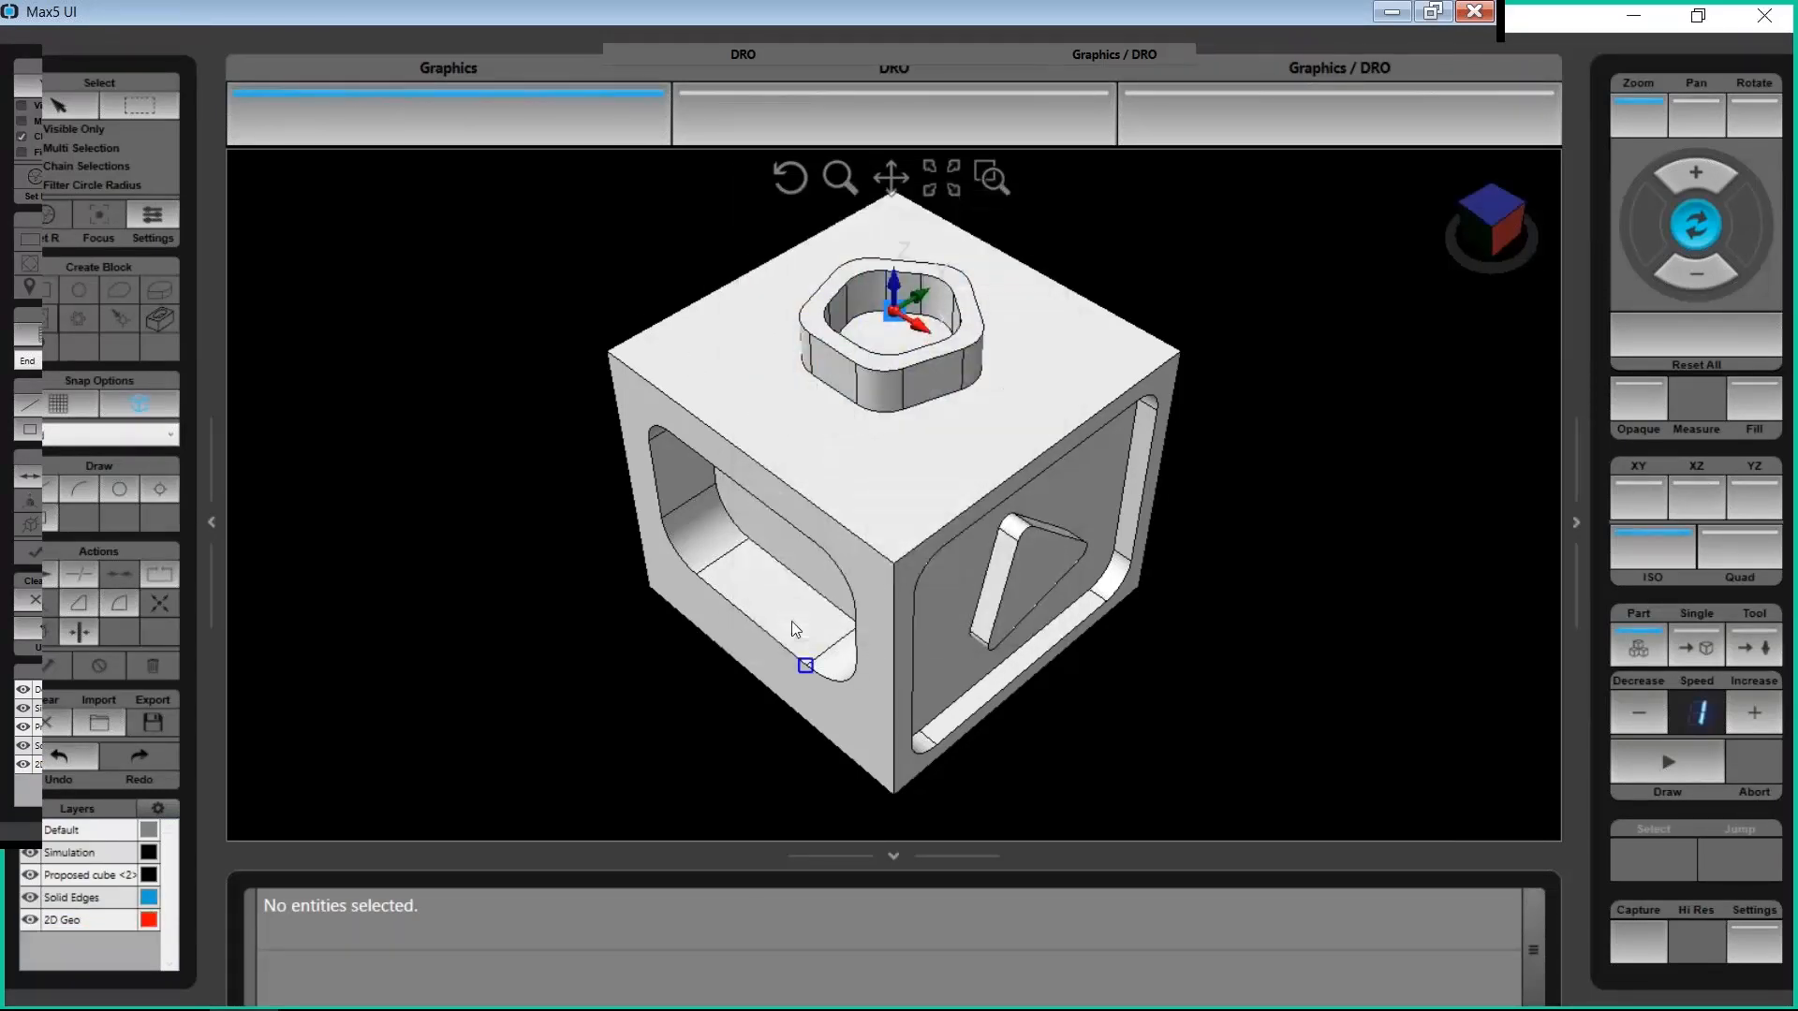
On the 2D Geo layer, draw connected lines around the outer edges of the cube's top face, snapping to its corners
click(77, 919)
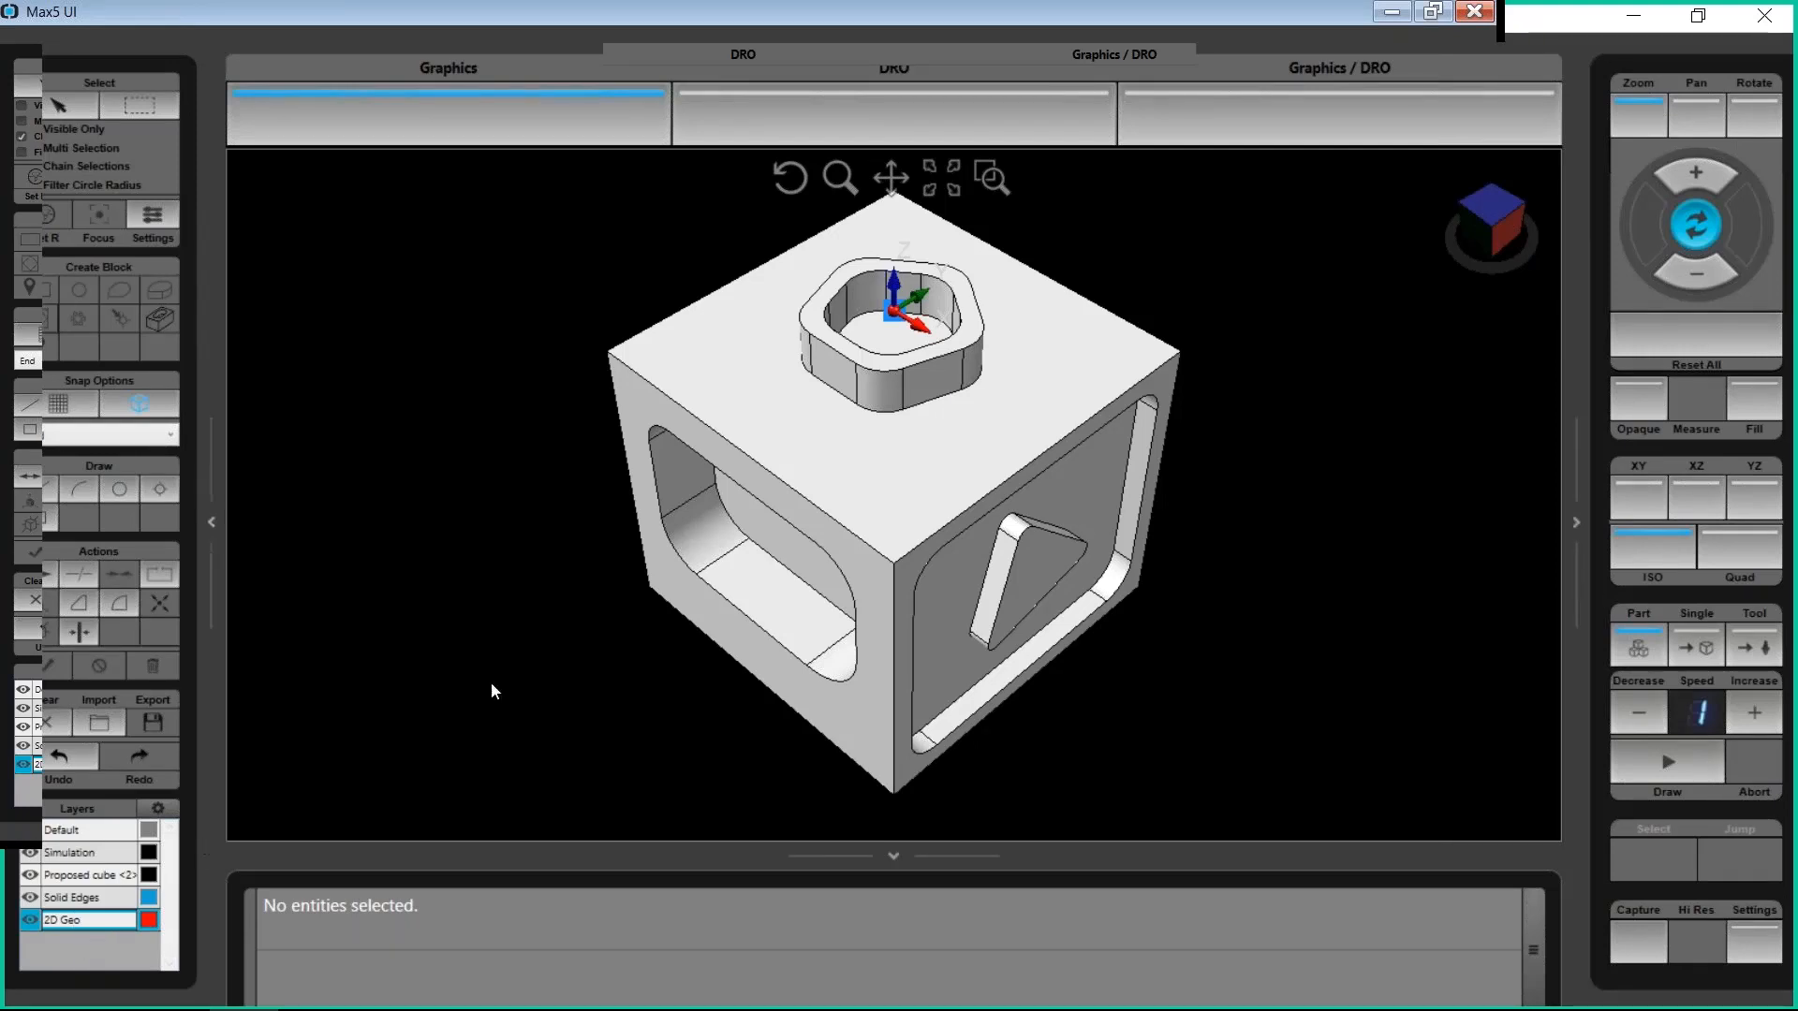
click(39, 488)
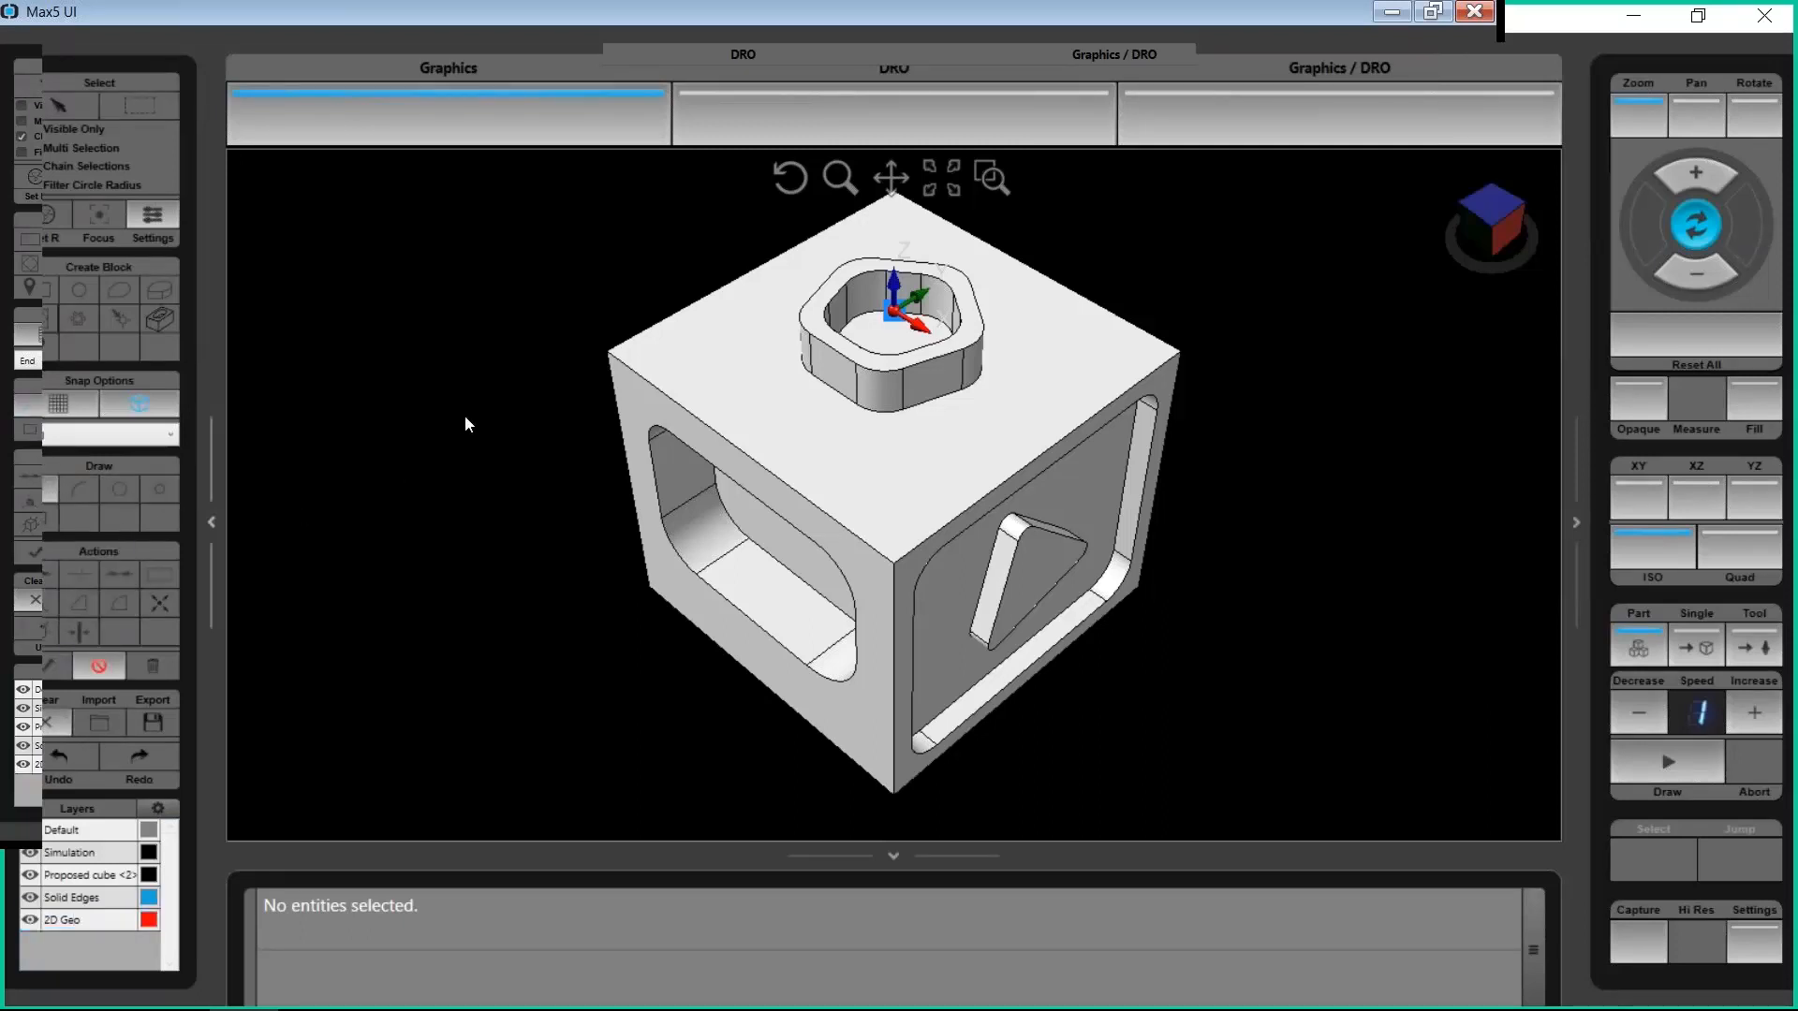
click(610, 352)
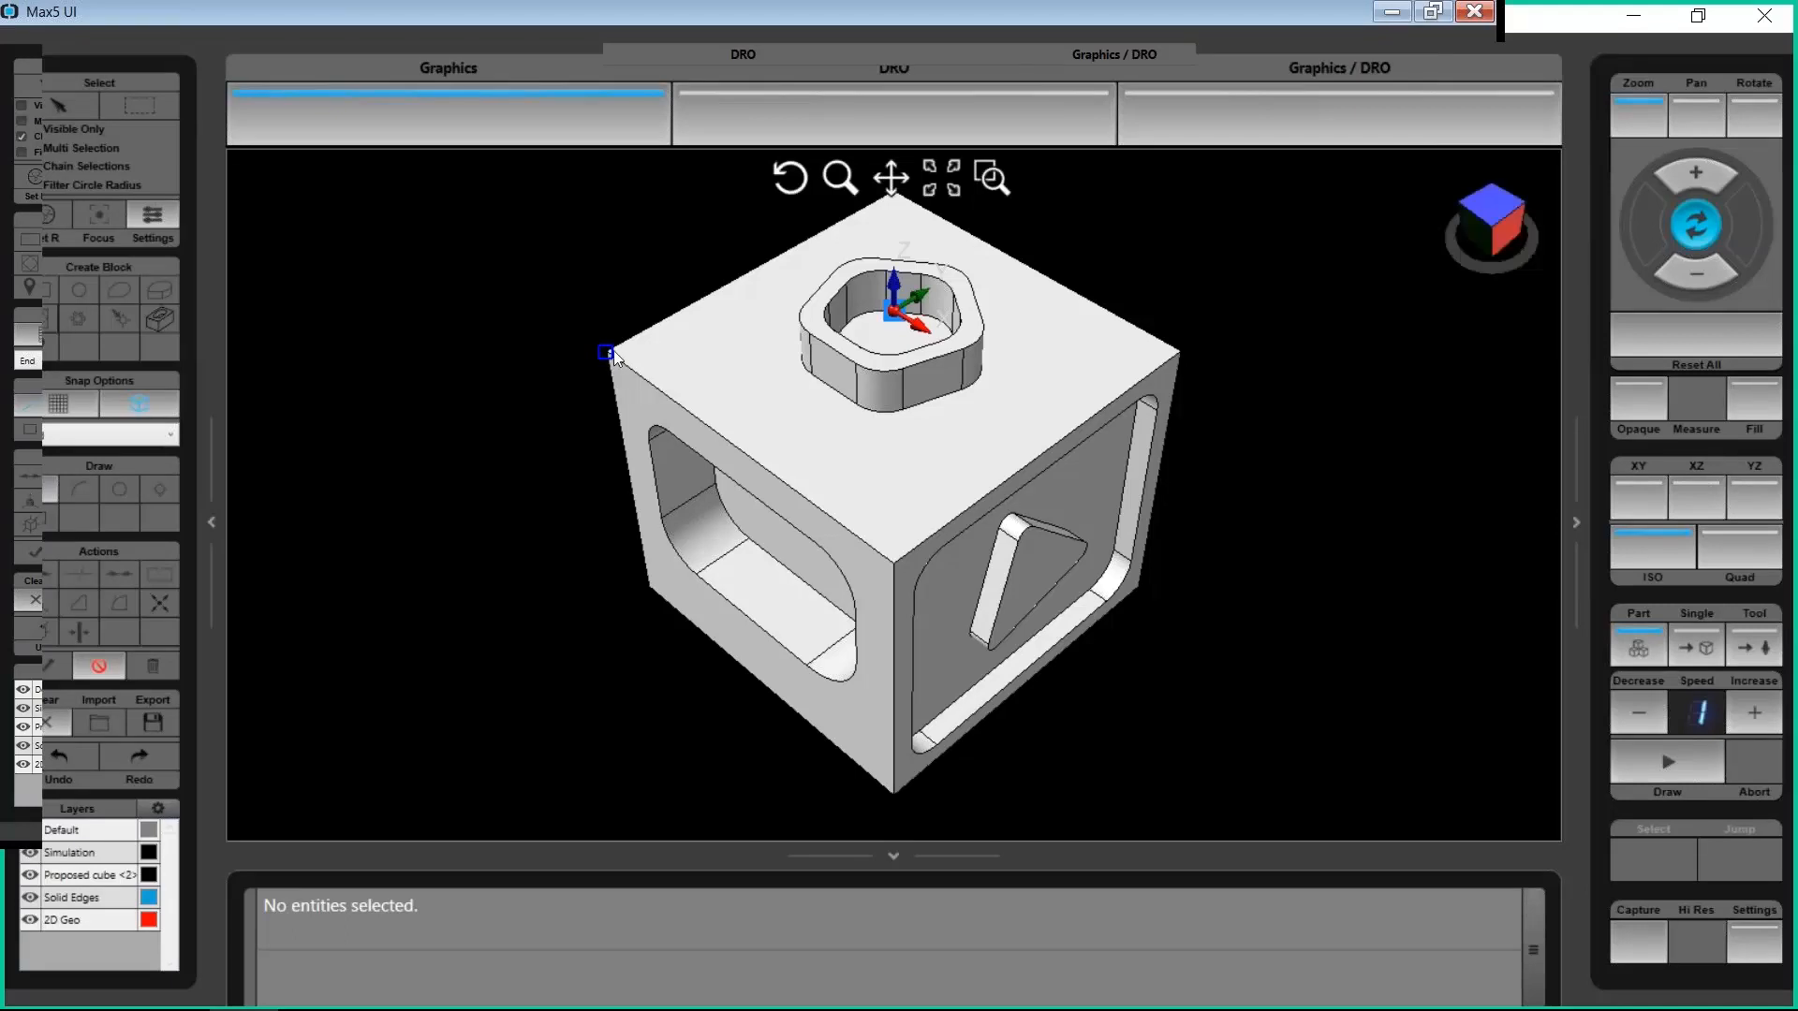
click(894, 563)
click(1181, 354)
scroll(910, 270, up, 2)
scroll(947, 371, down, 2)
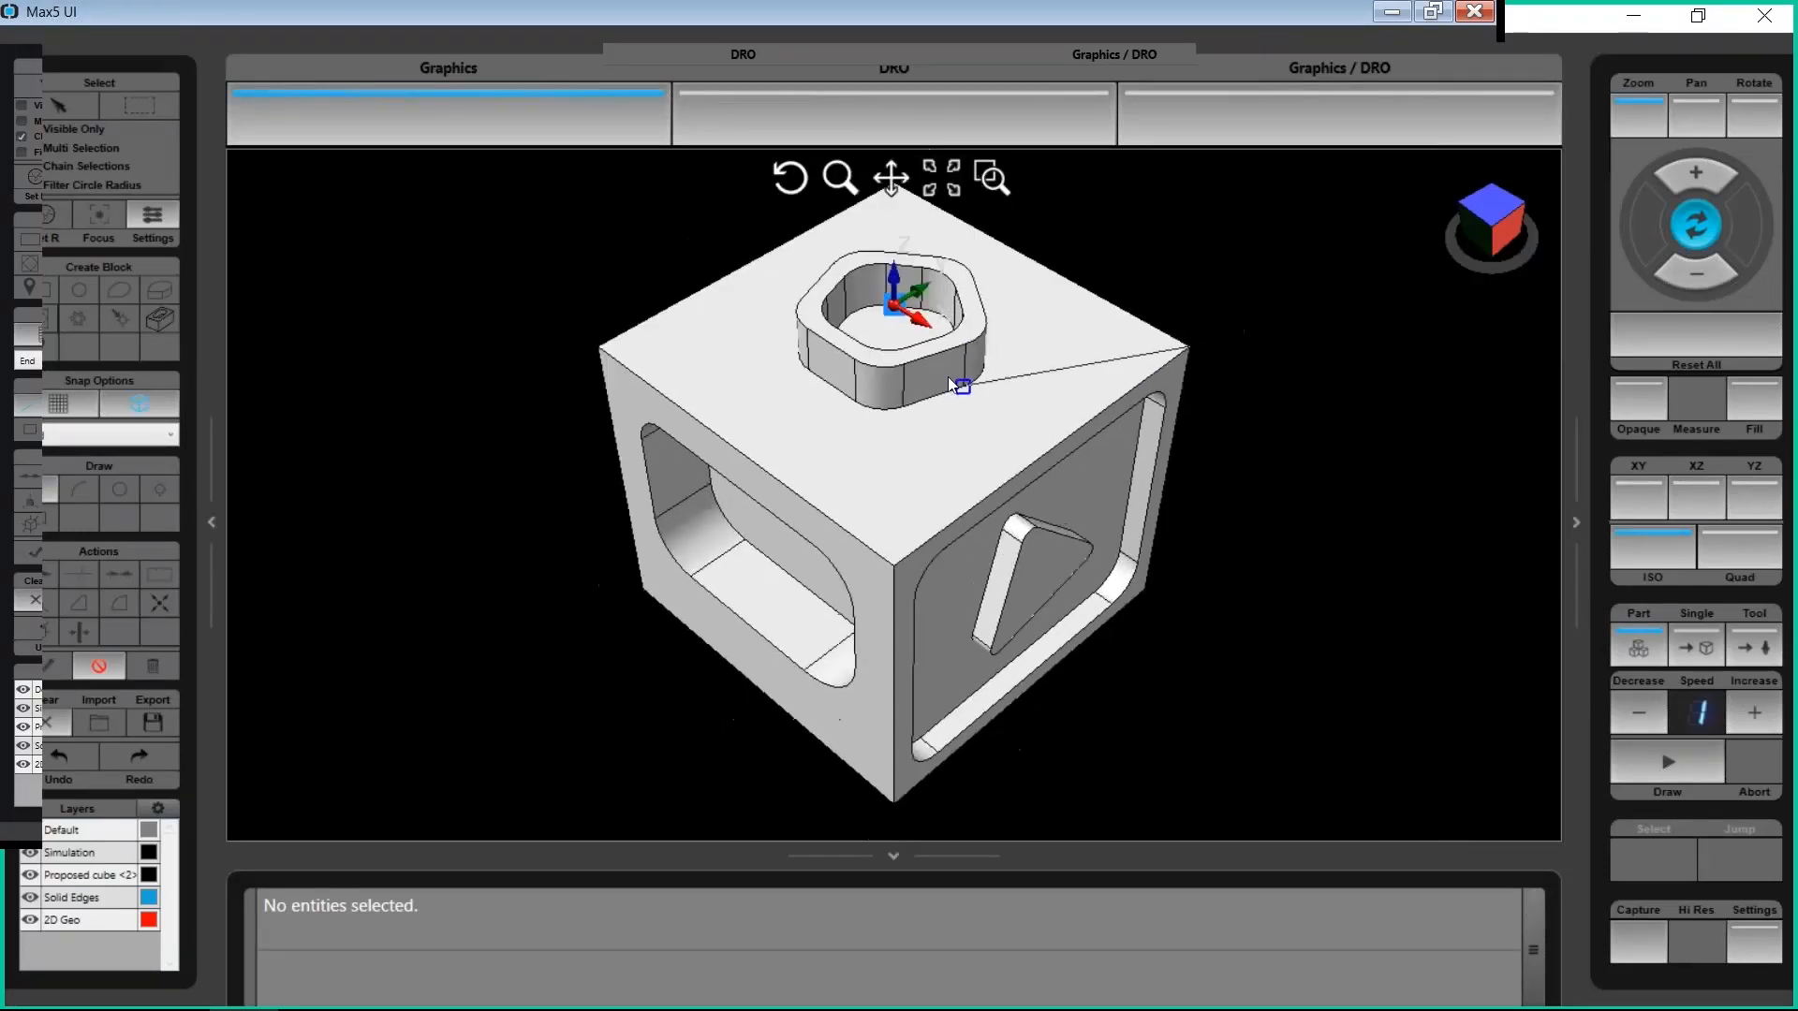
scroll(908, 216, down, 1)
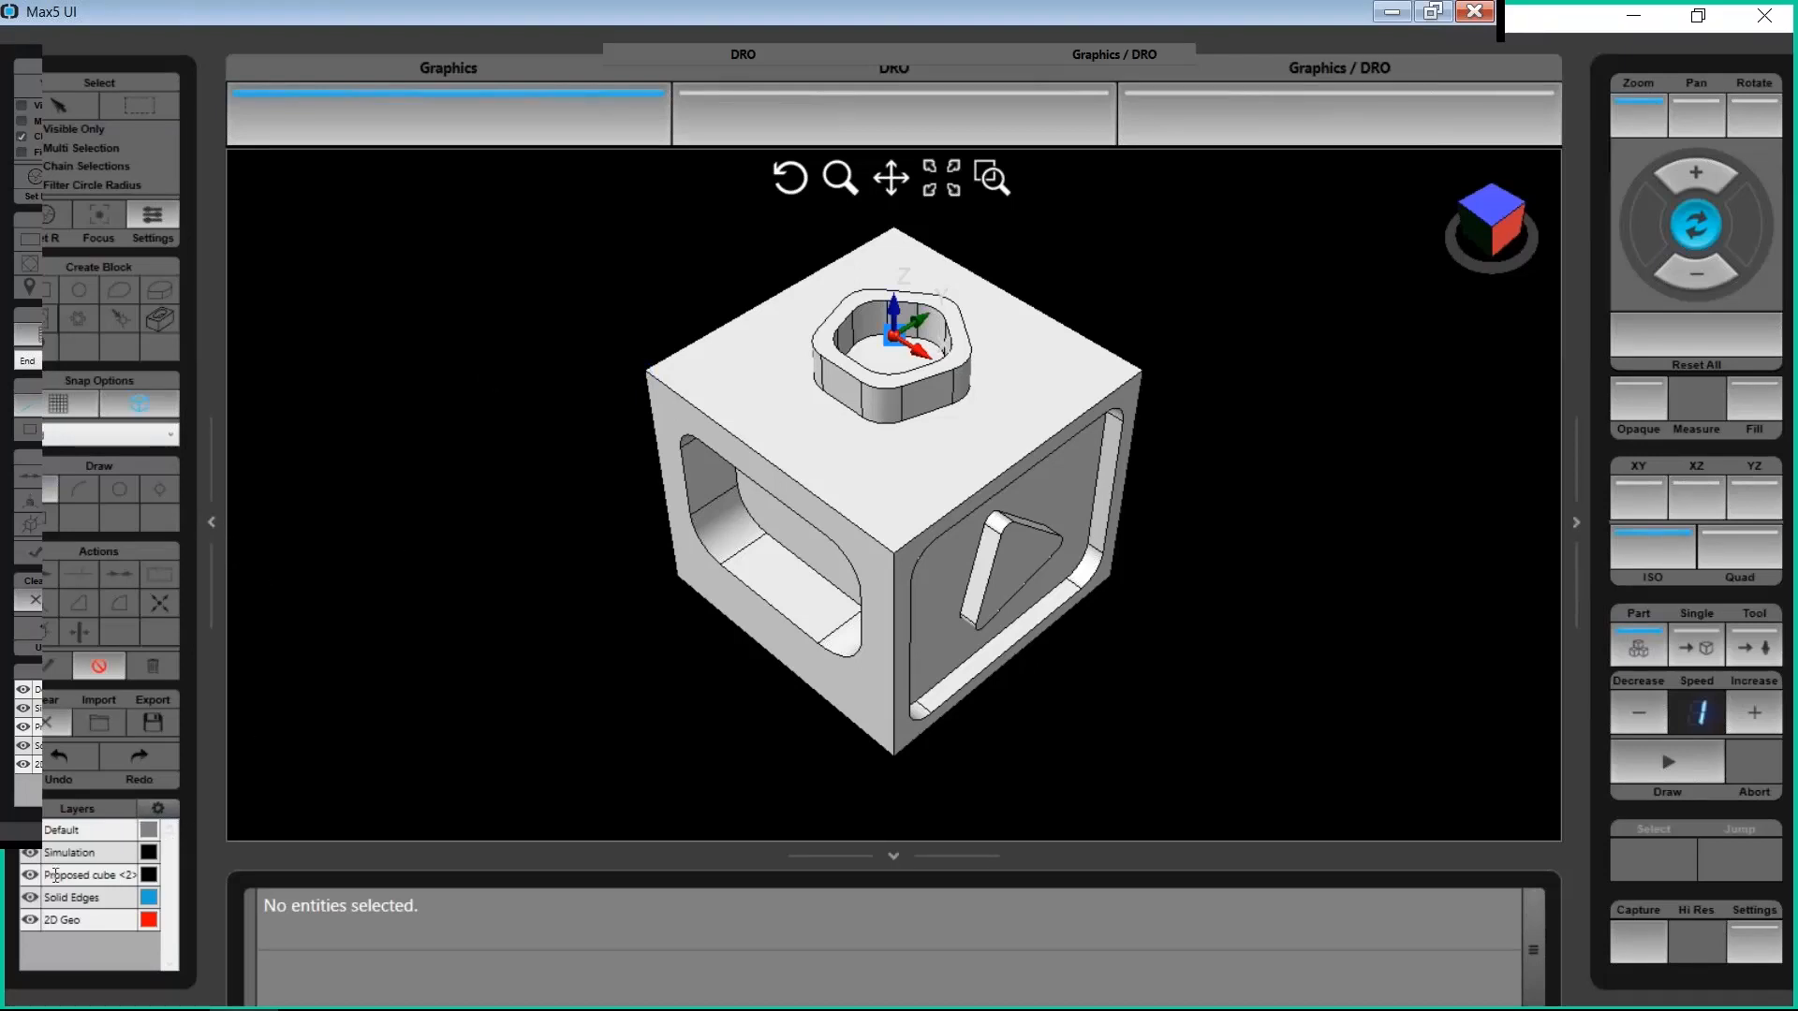
Hide the Solid Edges, Proposed cube and Simulation layers to inspect the drawn outline, and show Solid Edges and Proposed cube again
click(31, 898)
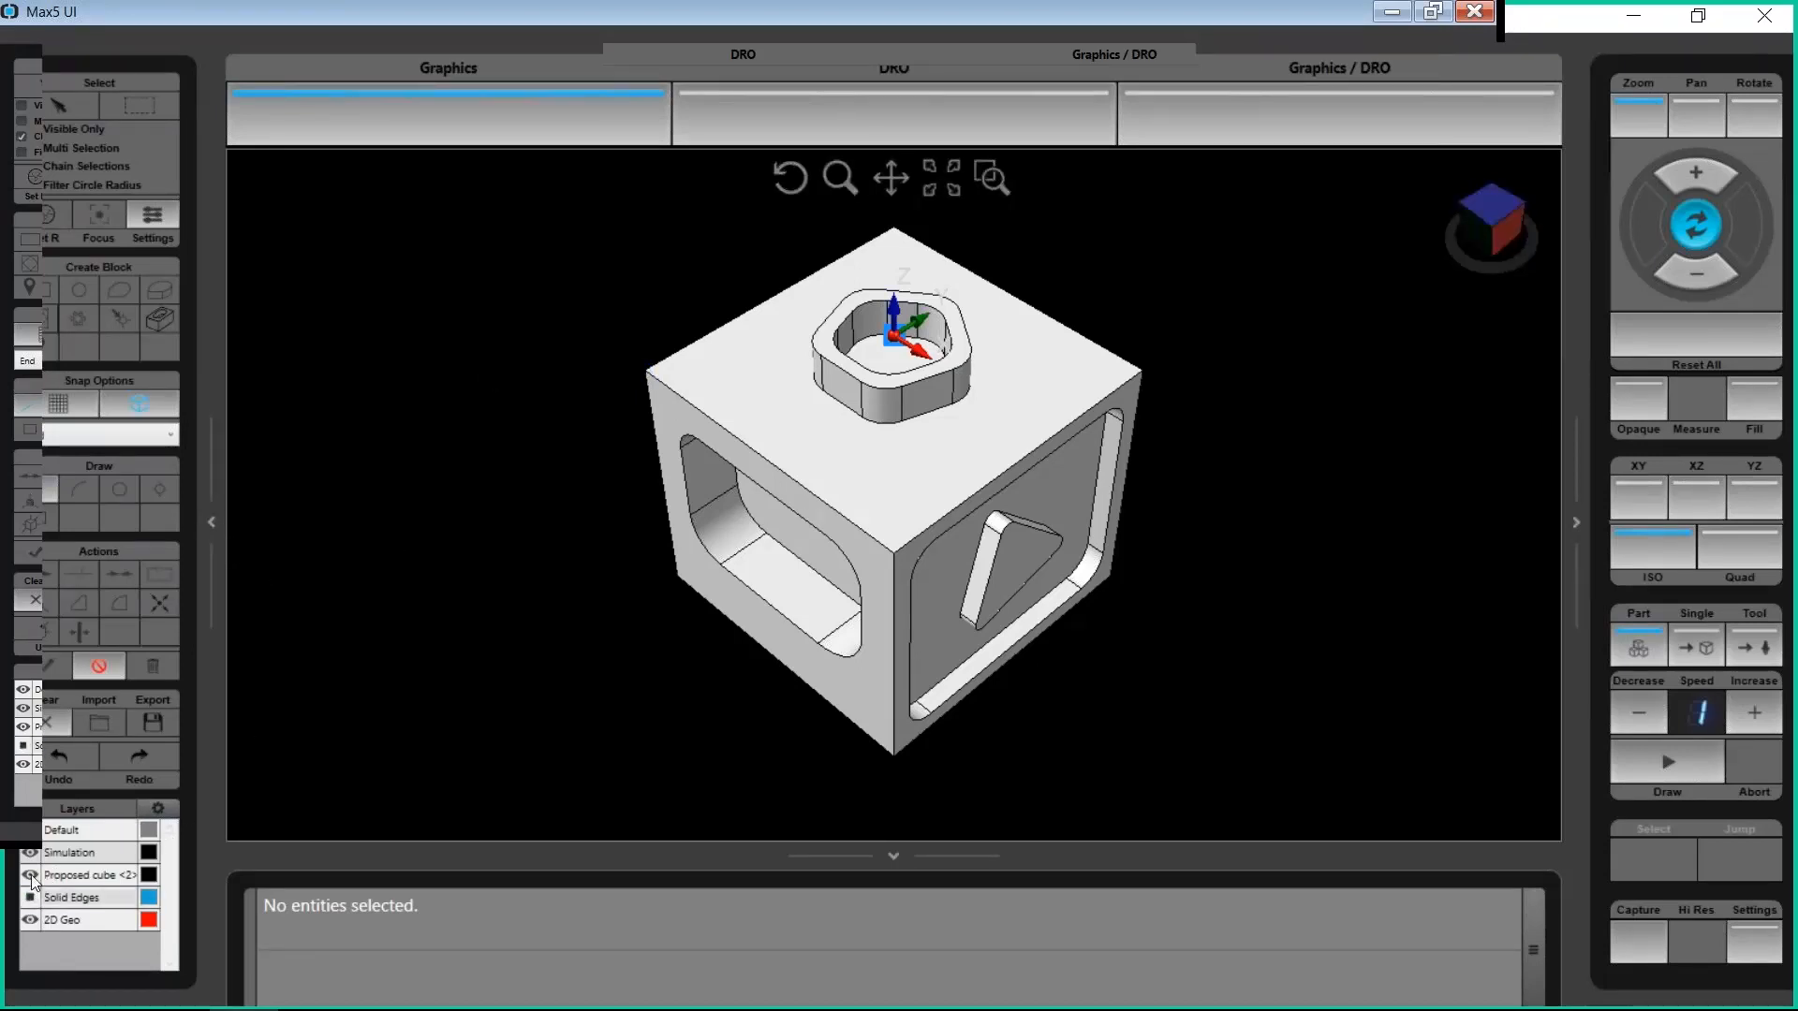
click(31, 876)
click(30, 853)
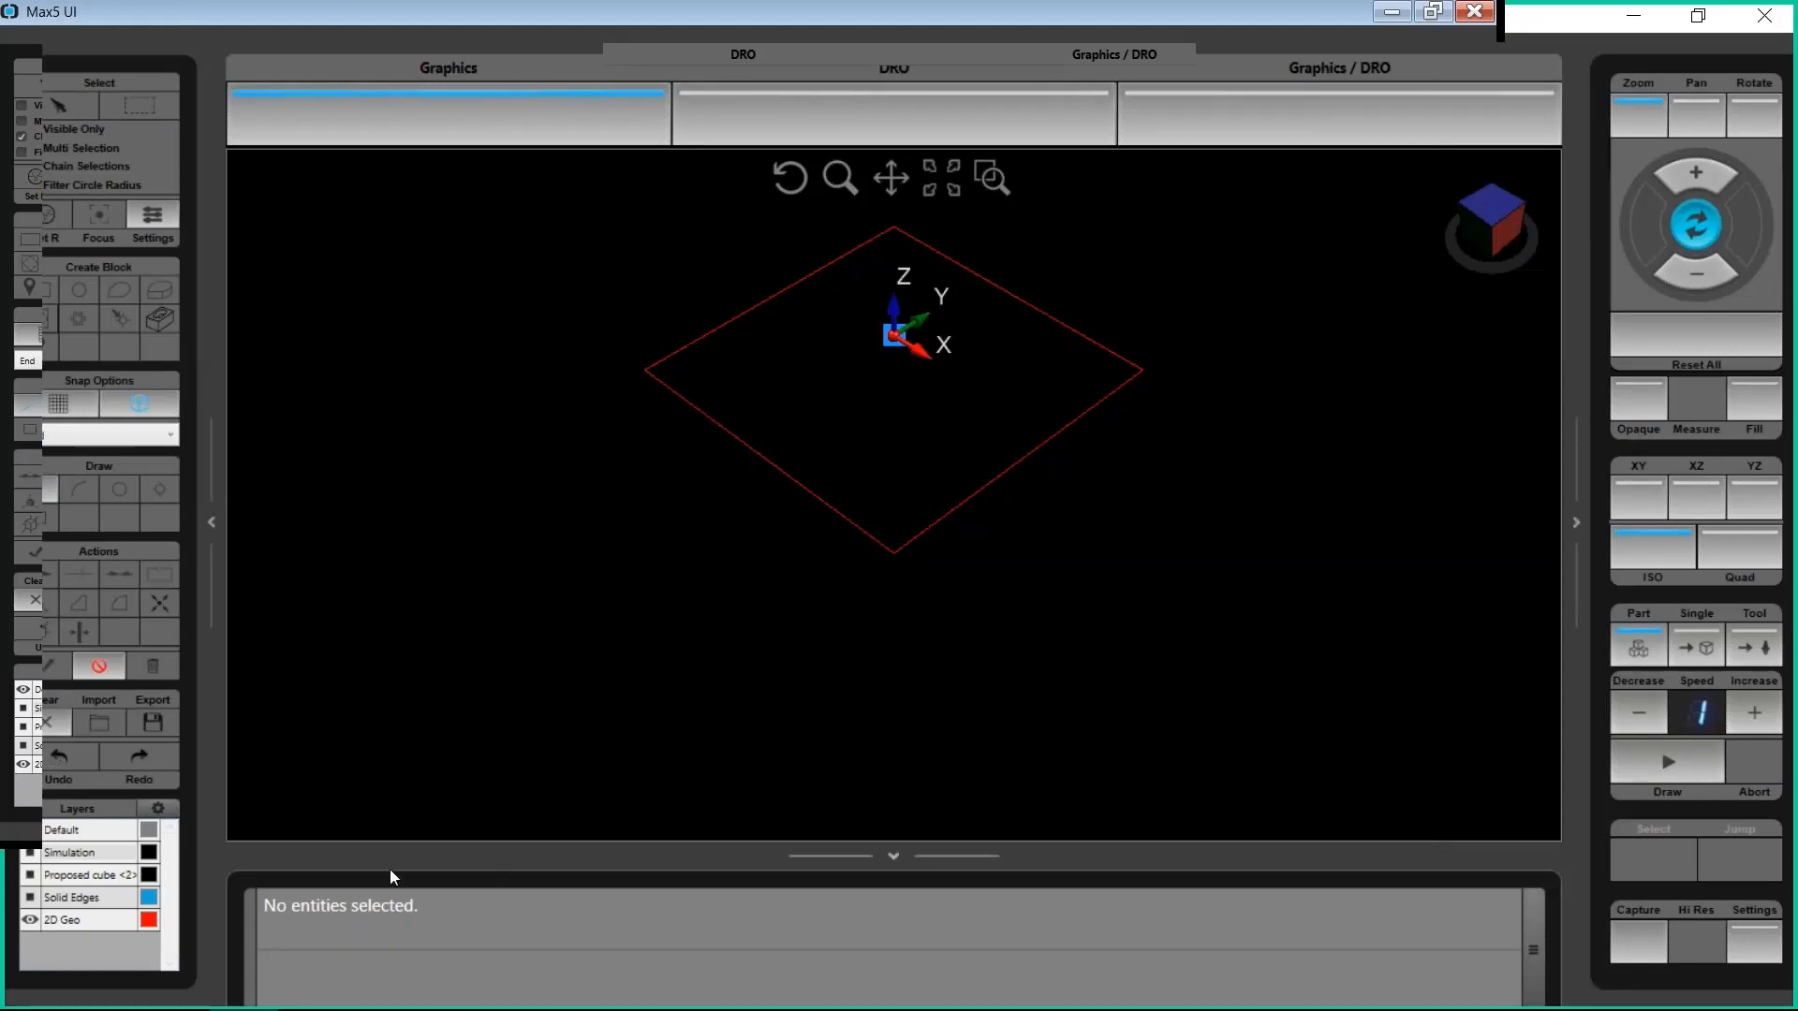
click(30, 897)
click(31, 875)
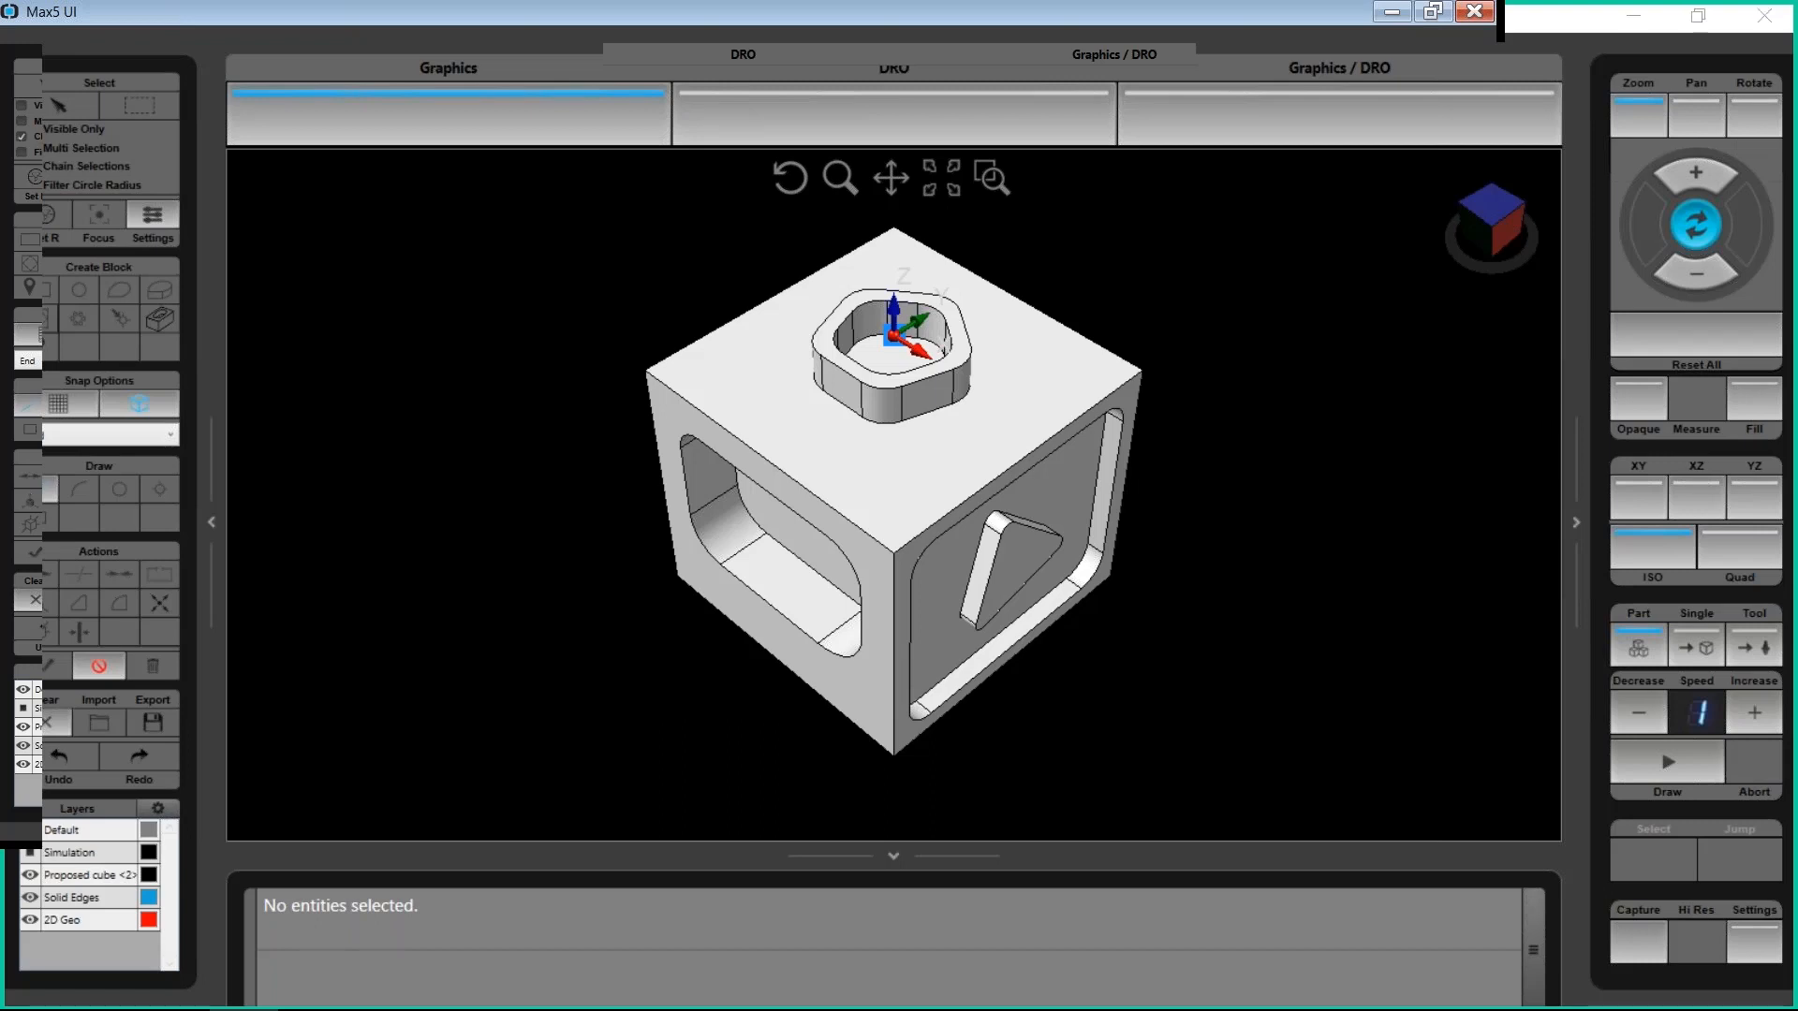
Switch to WinMax Mill, open the pocket boundary mill contour block and set its pocket type to INWARD
key(alt+Tab)
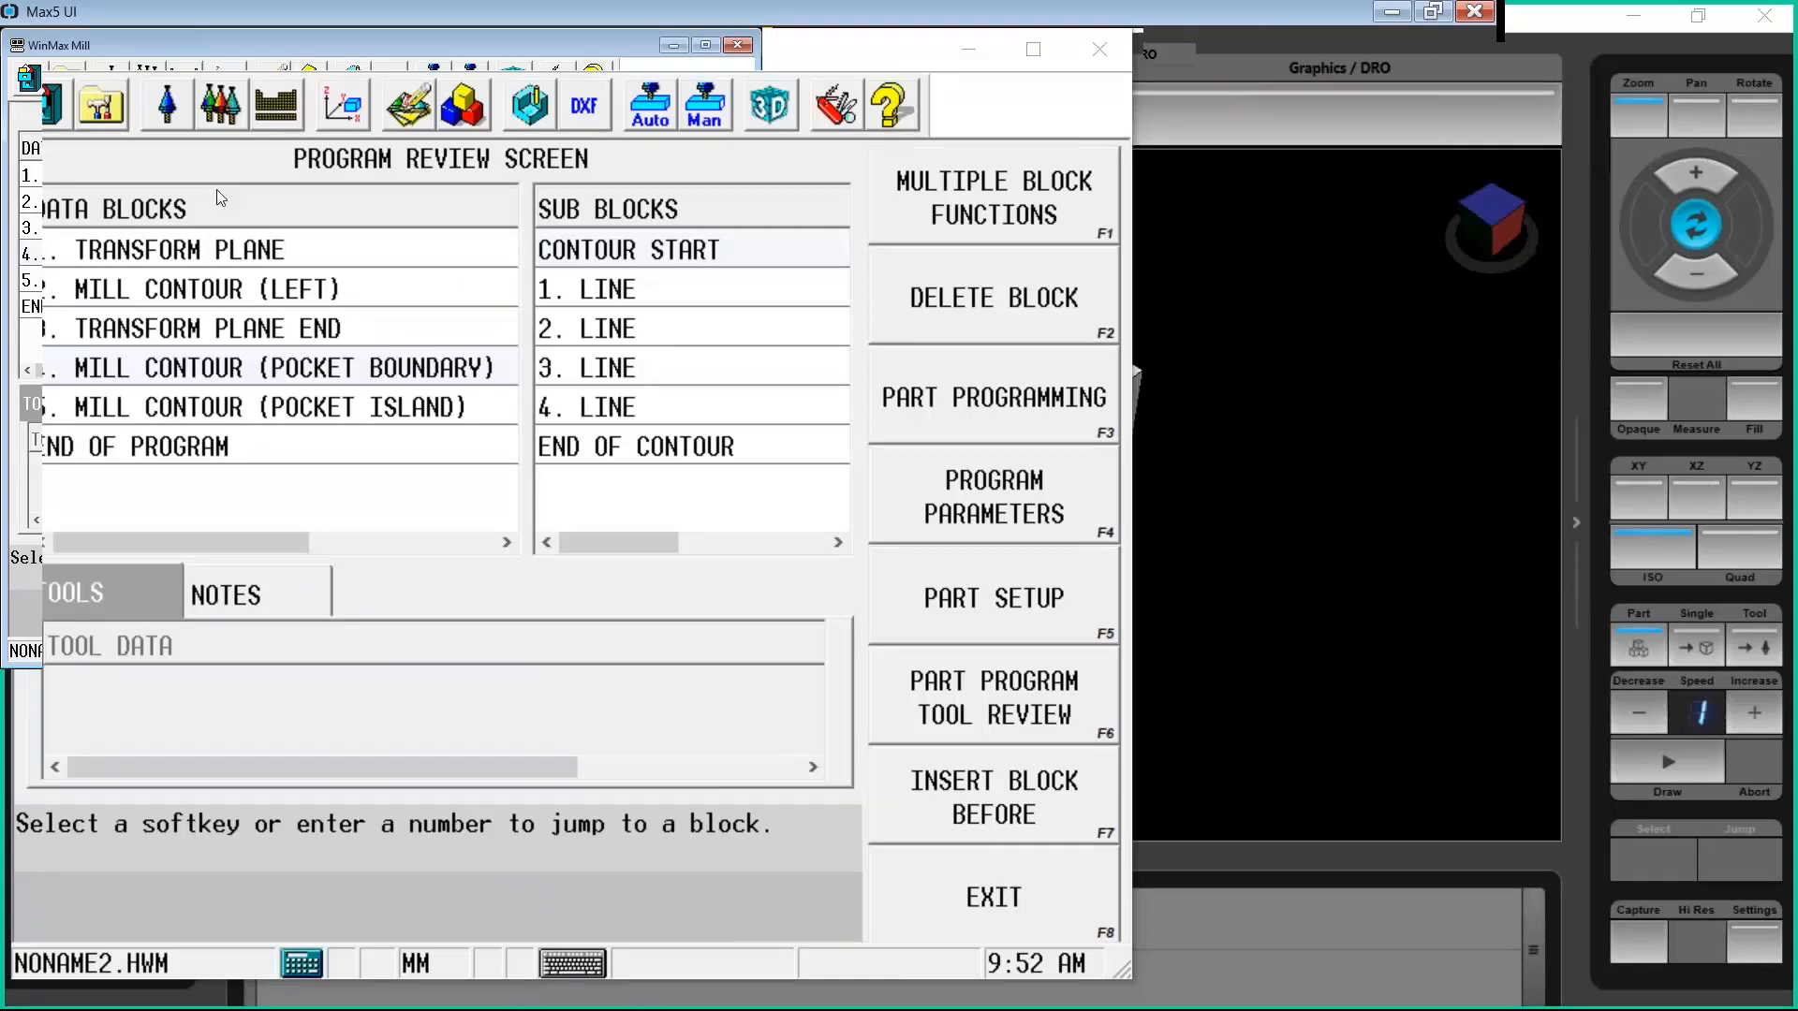
double_click(290, 365)
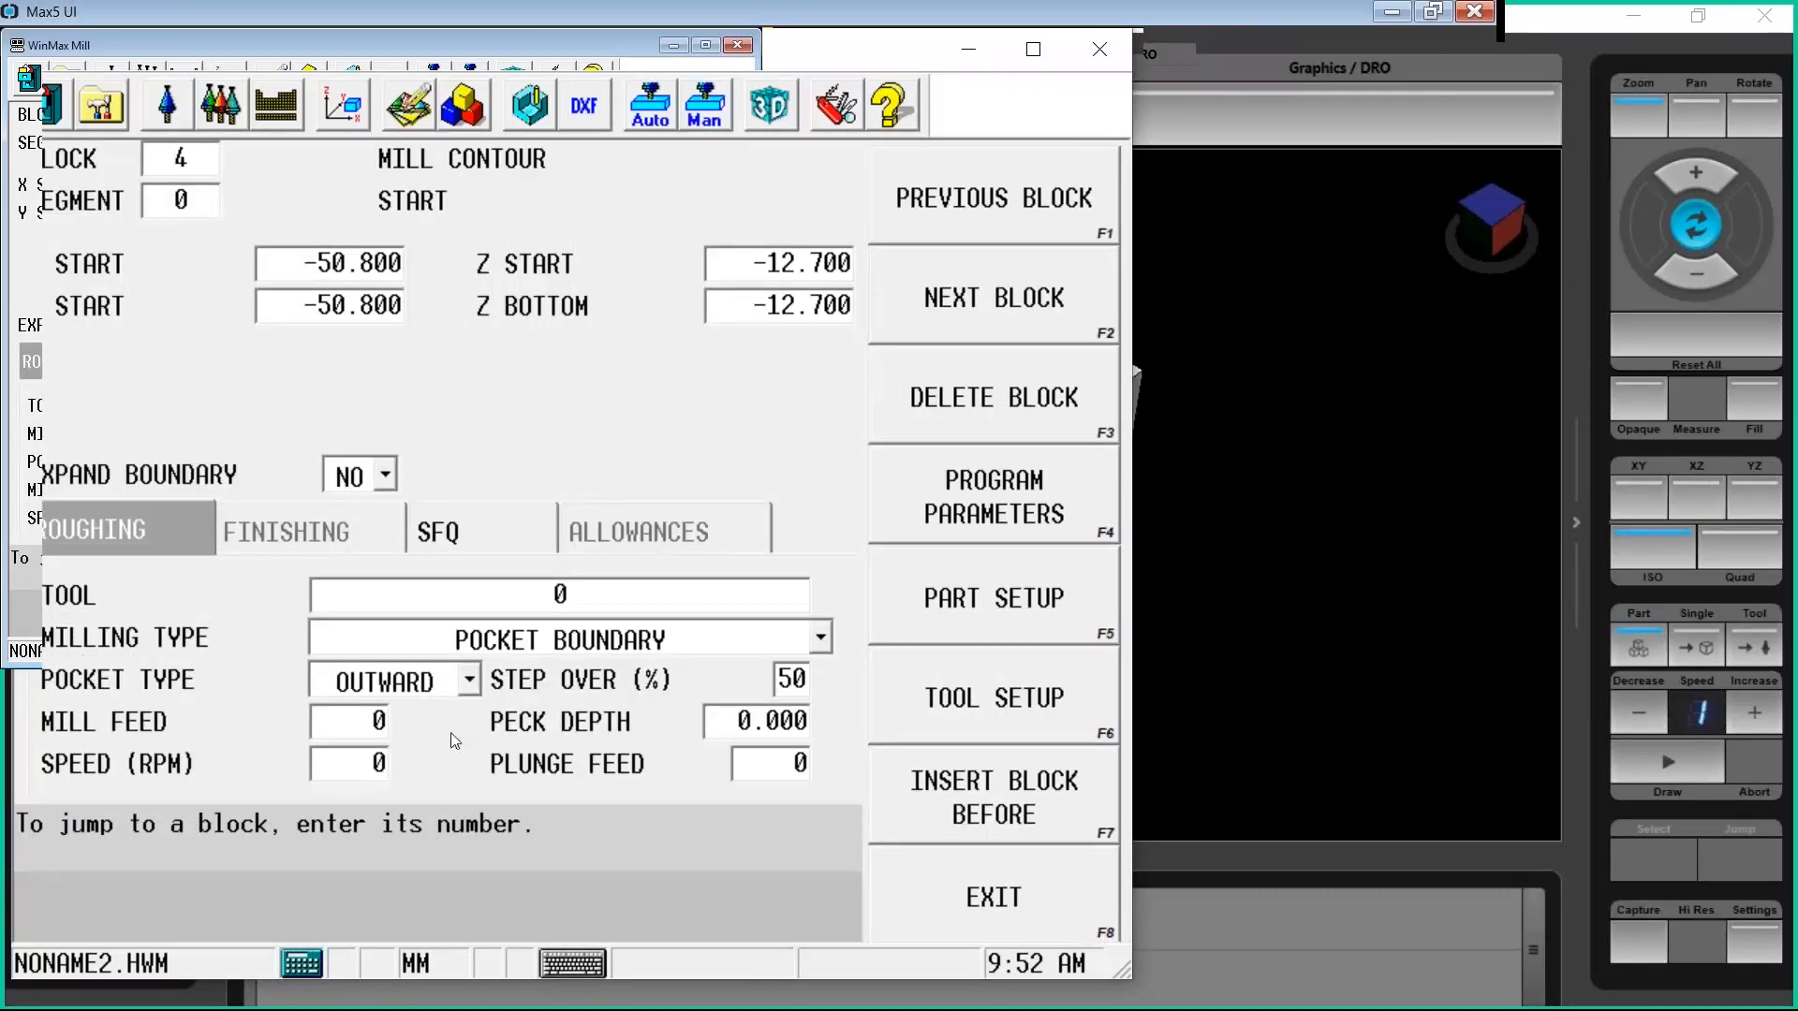
click(469, 684)
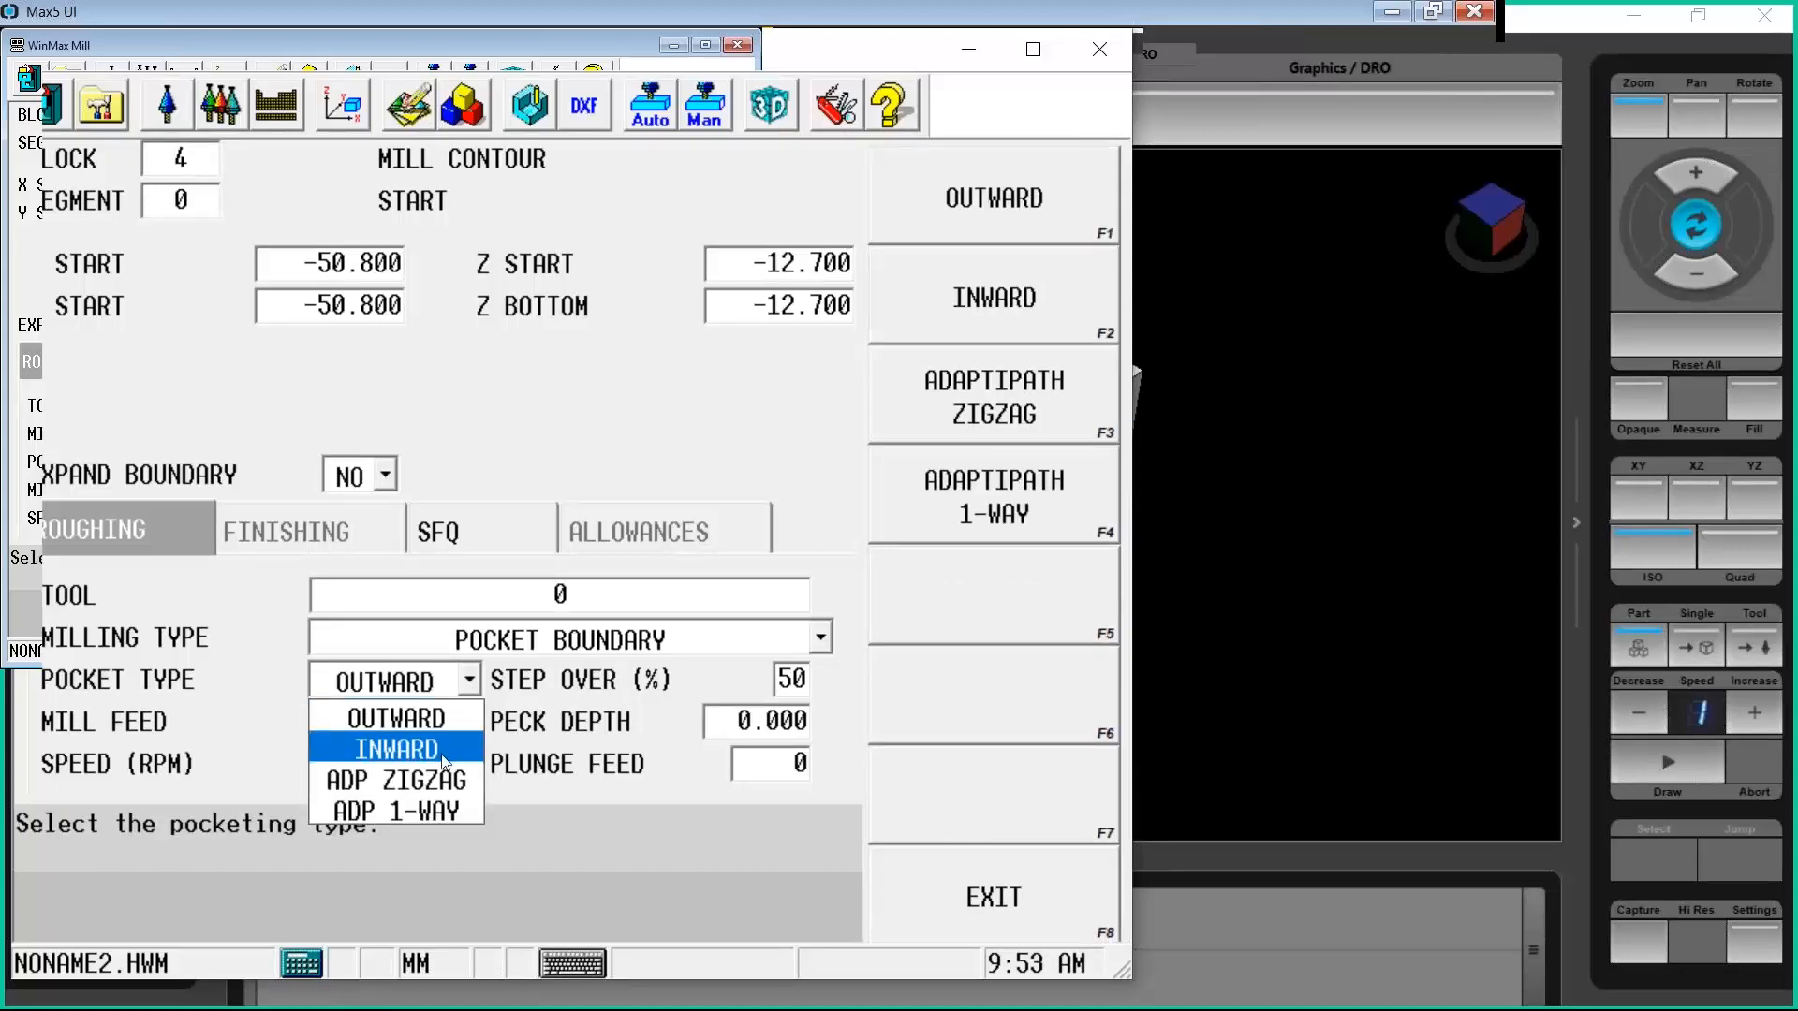
click(442, 749)
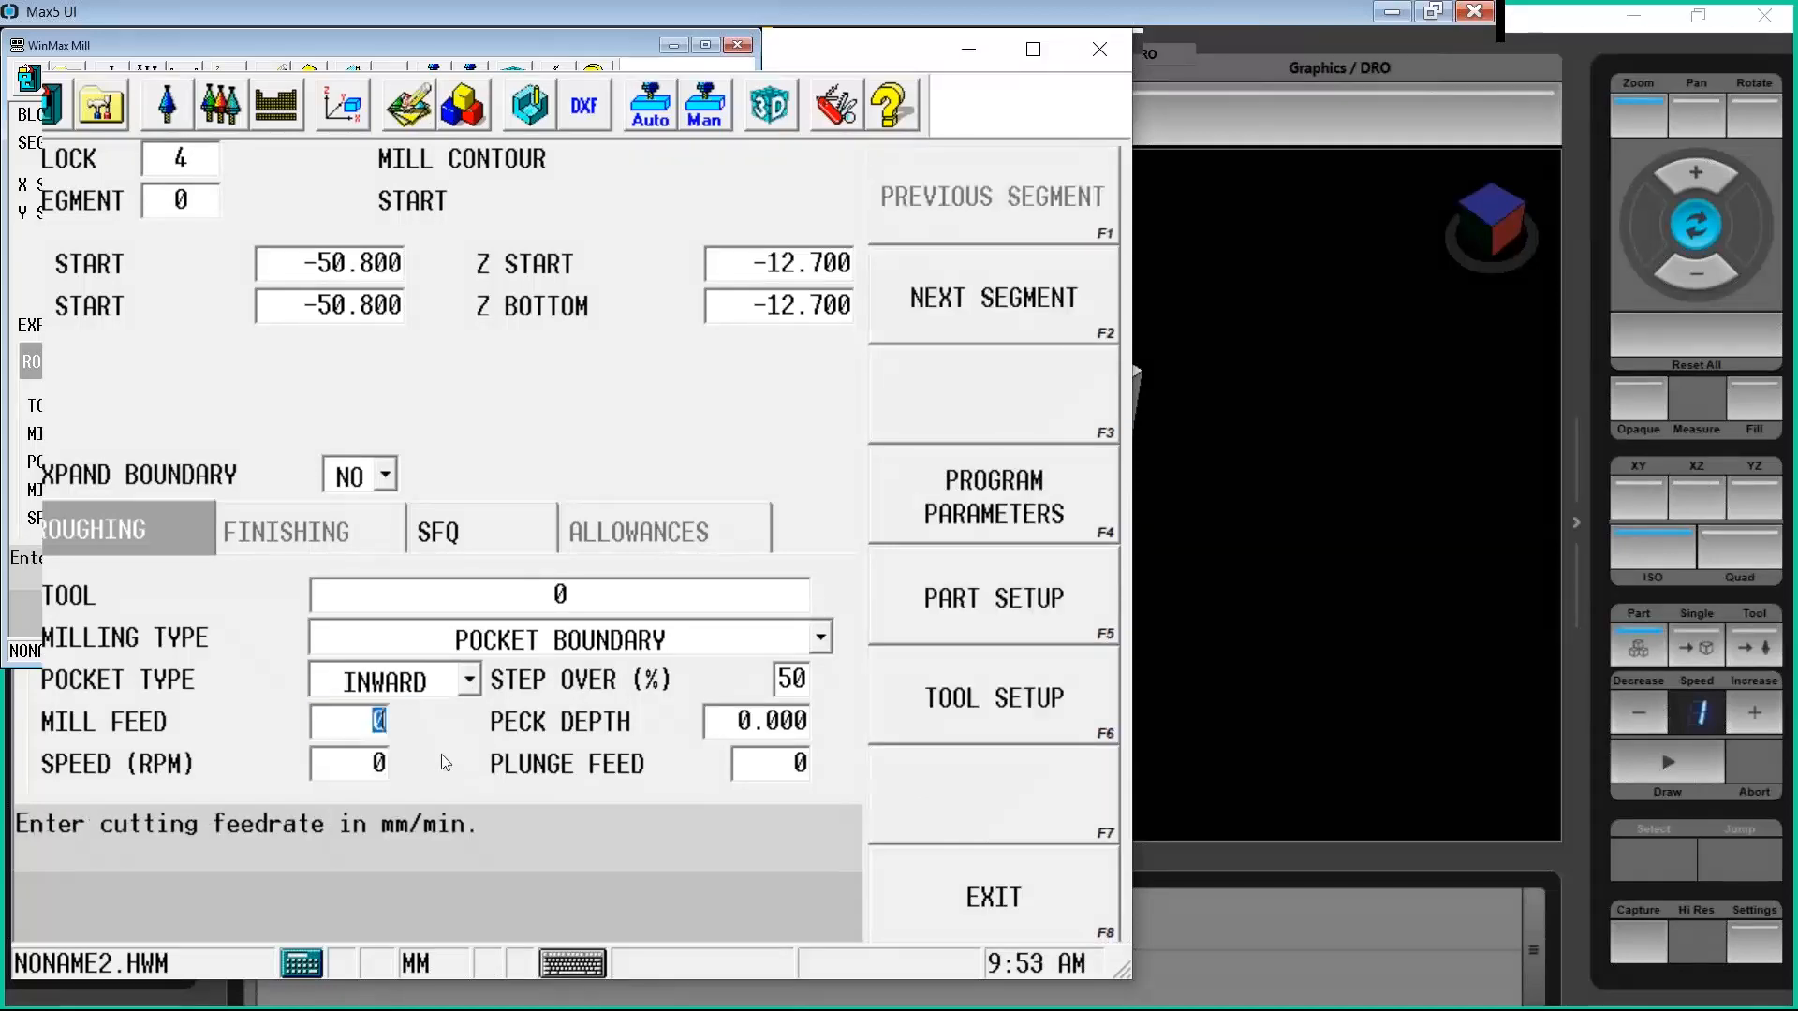
click(471, 690)
click(472, 691)
click(601, 593)
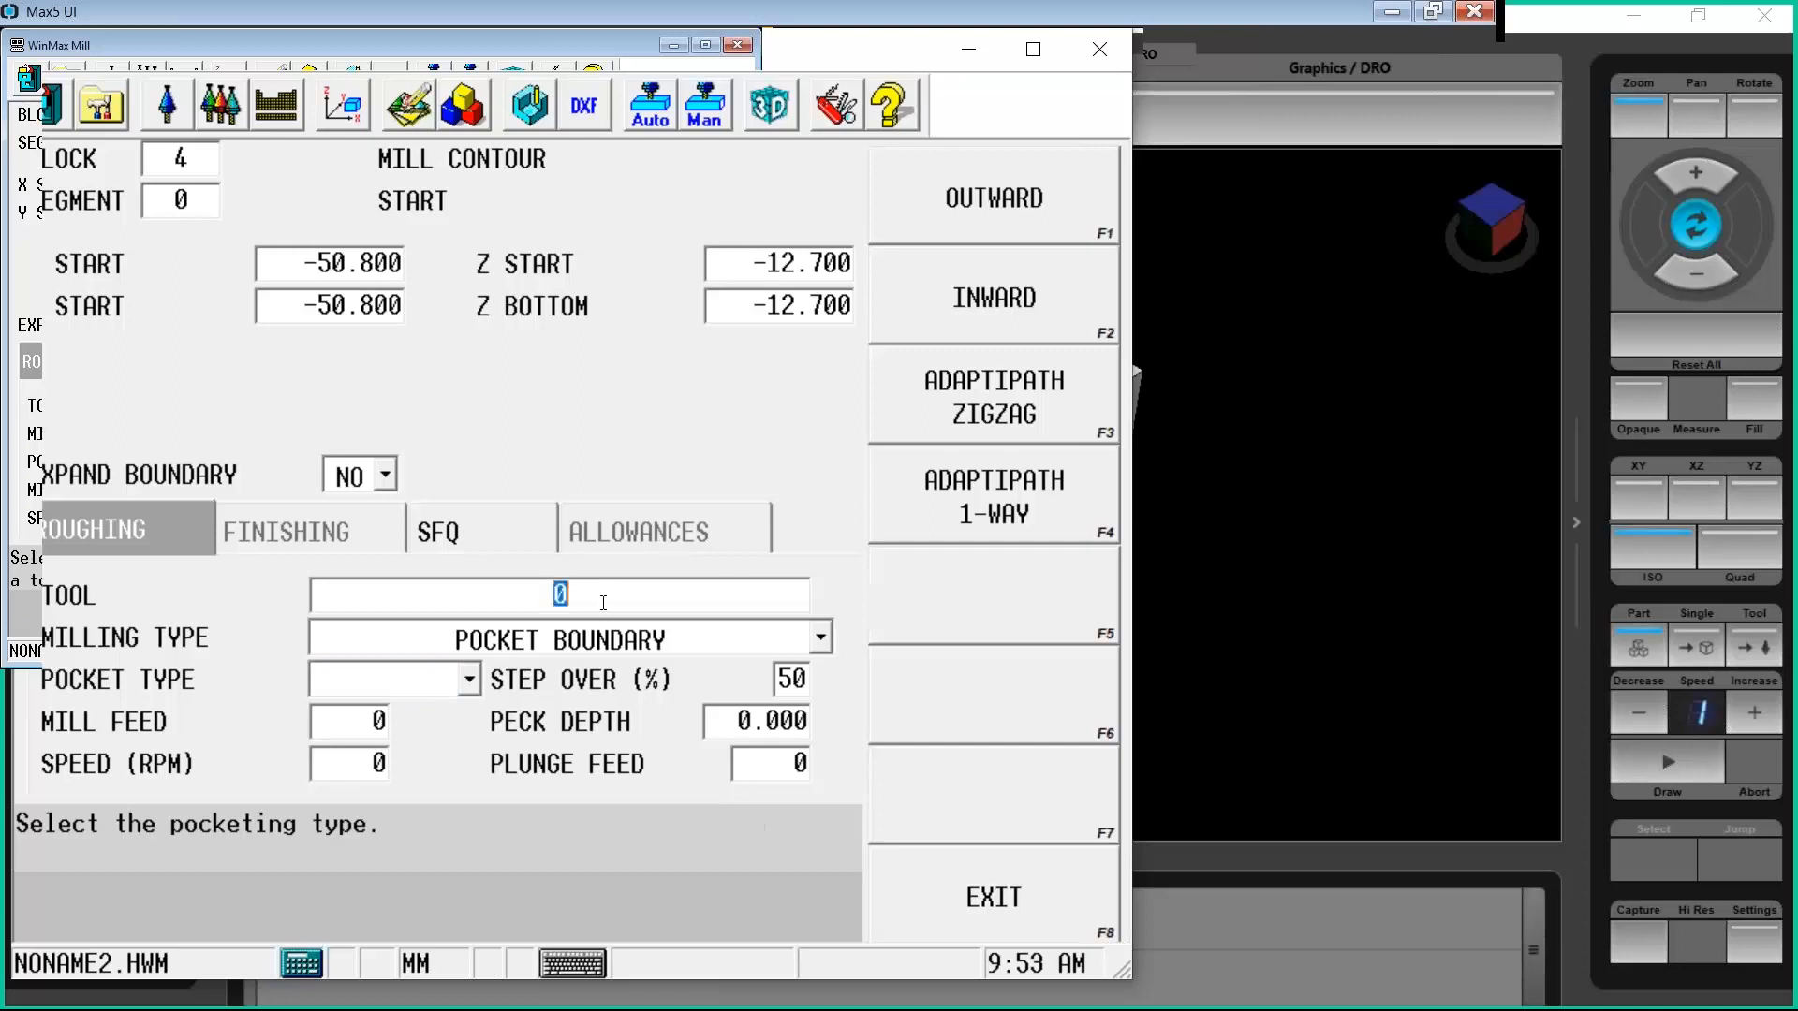
Set Operator Specify Pocket Start to YES in the Milling 2 program parameters, and return to the contour block's pocket X start
click(939, 487)
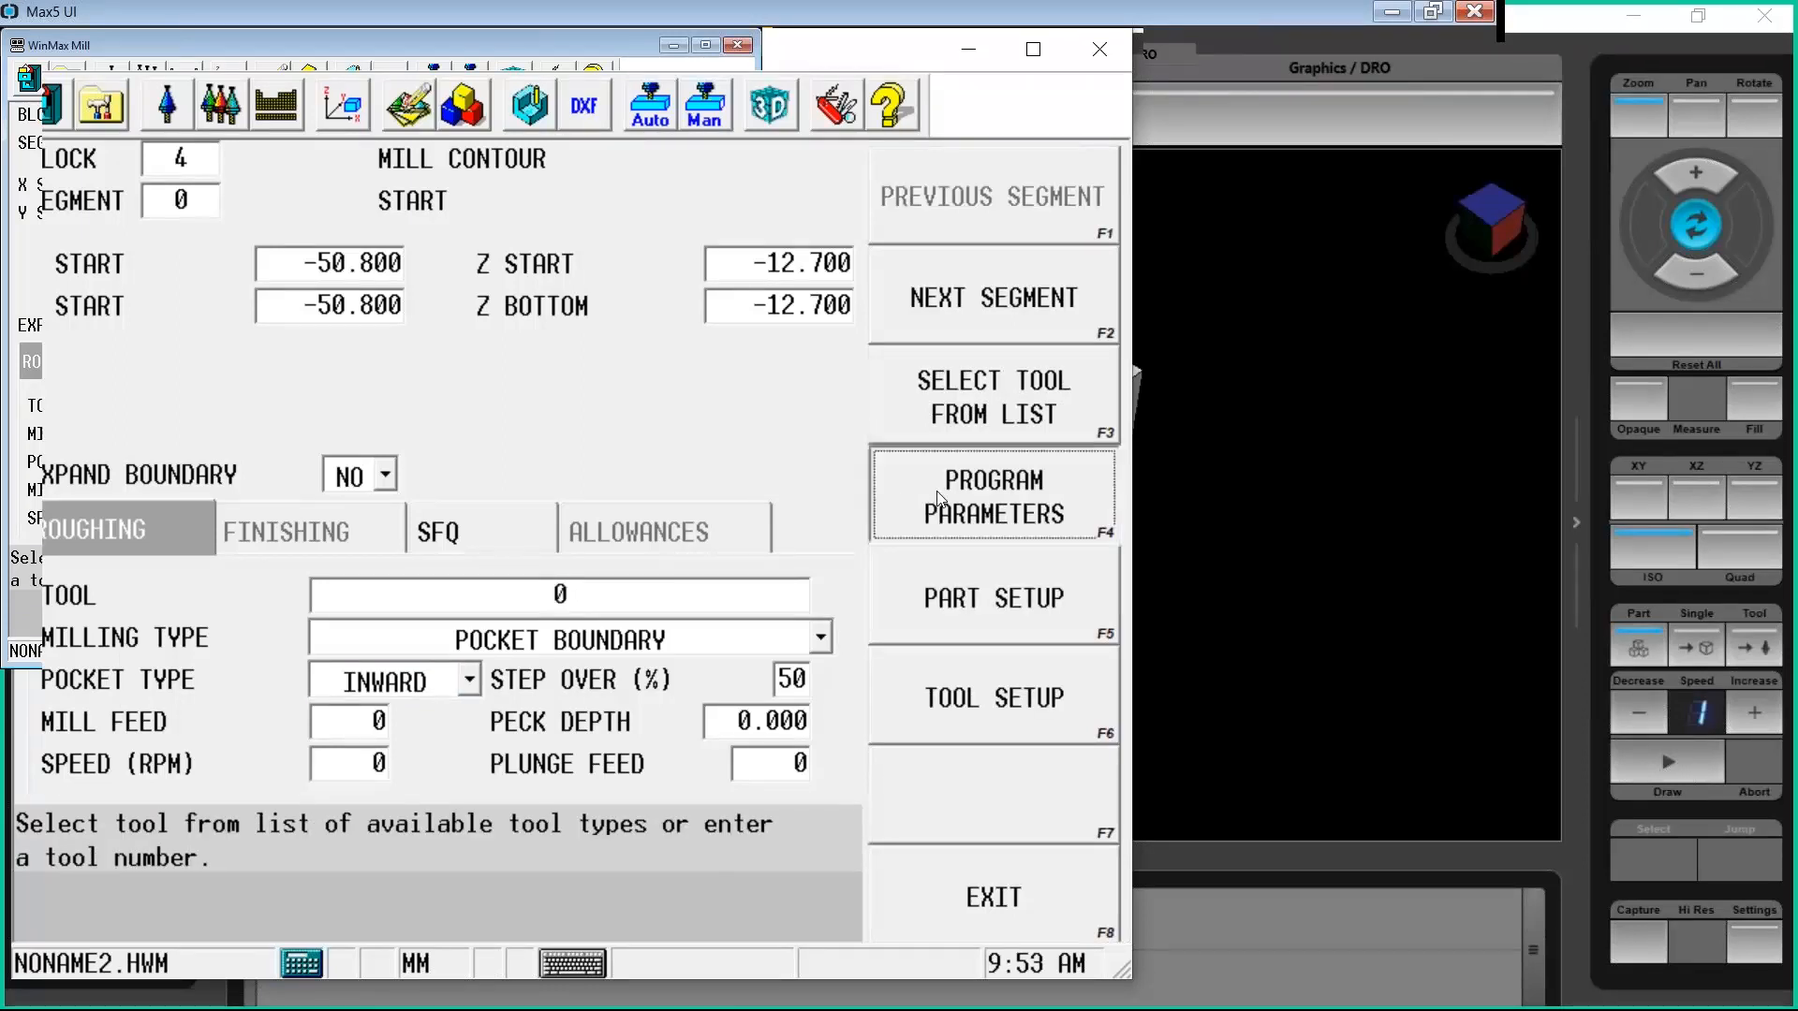
click(742, 298)
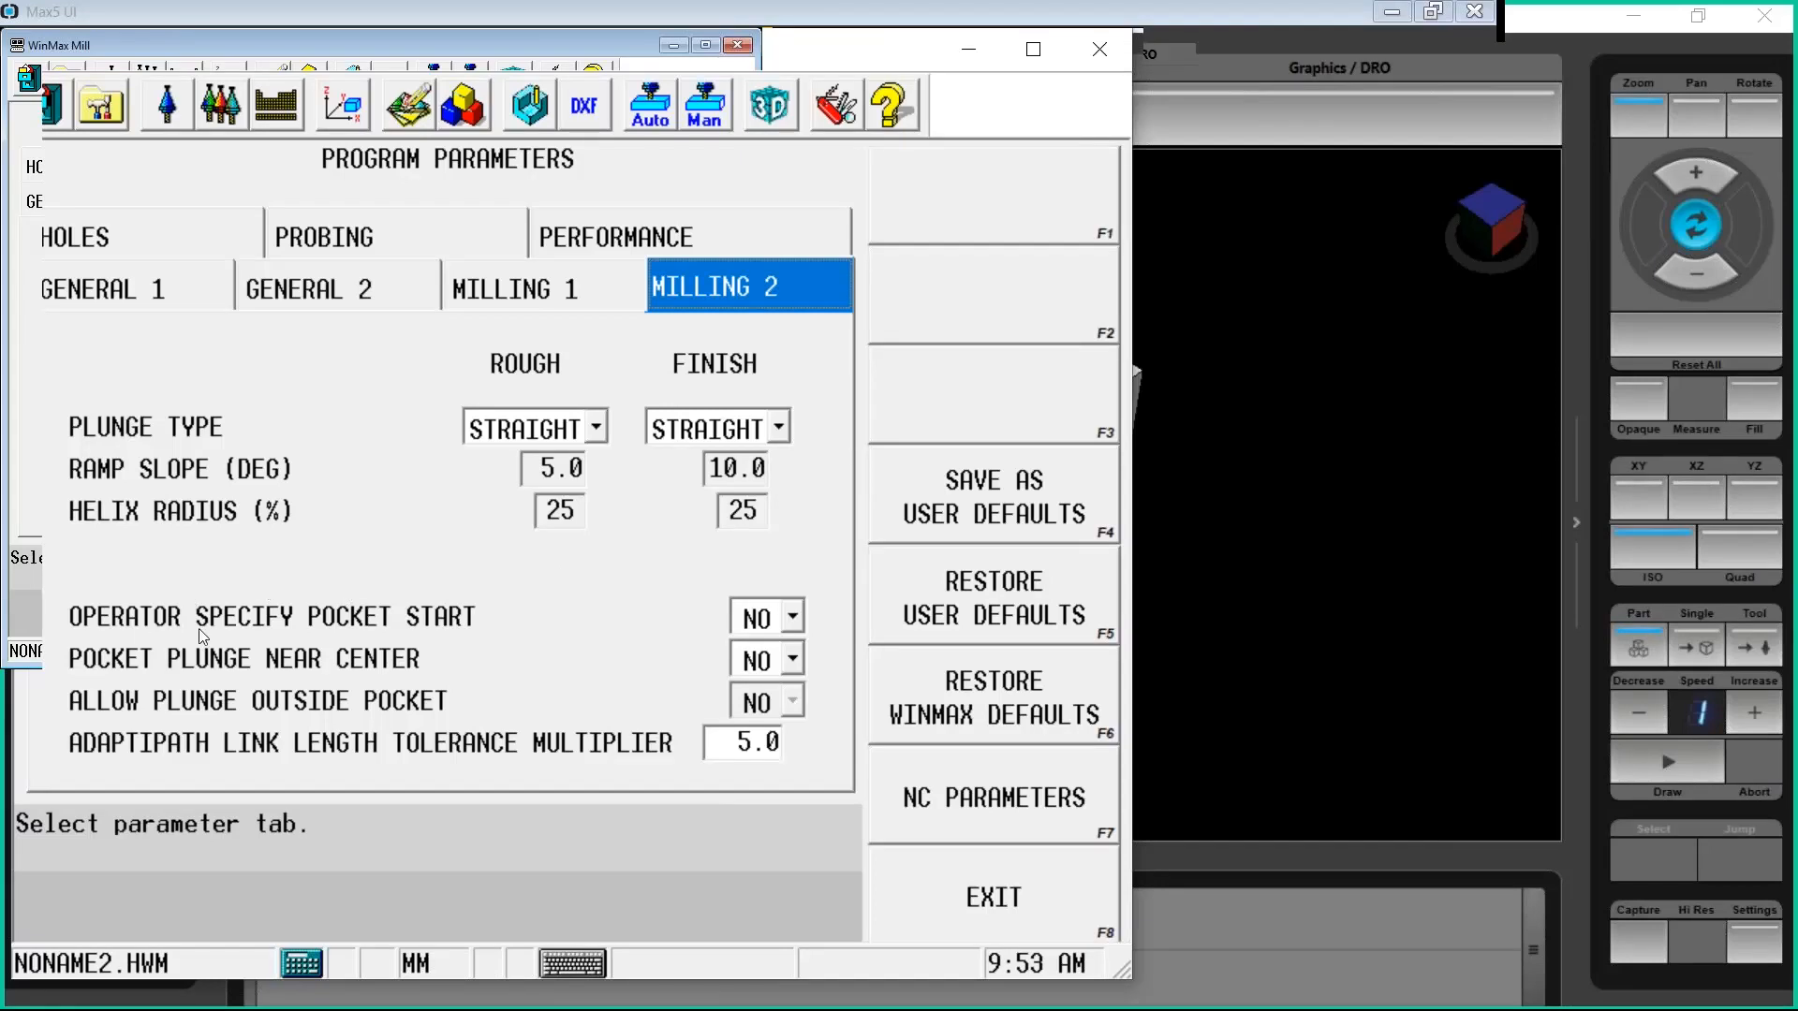
click(749, 620)
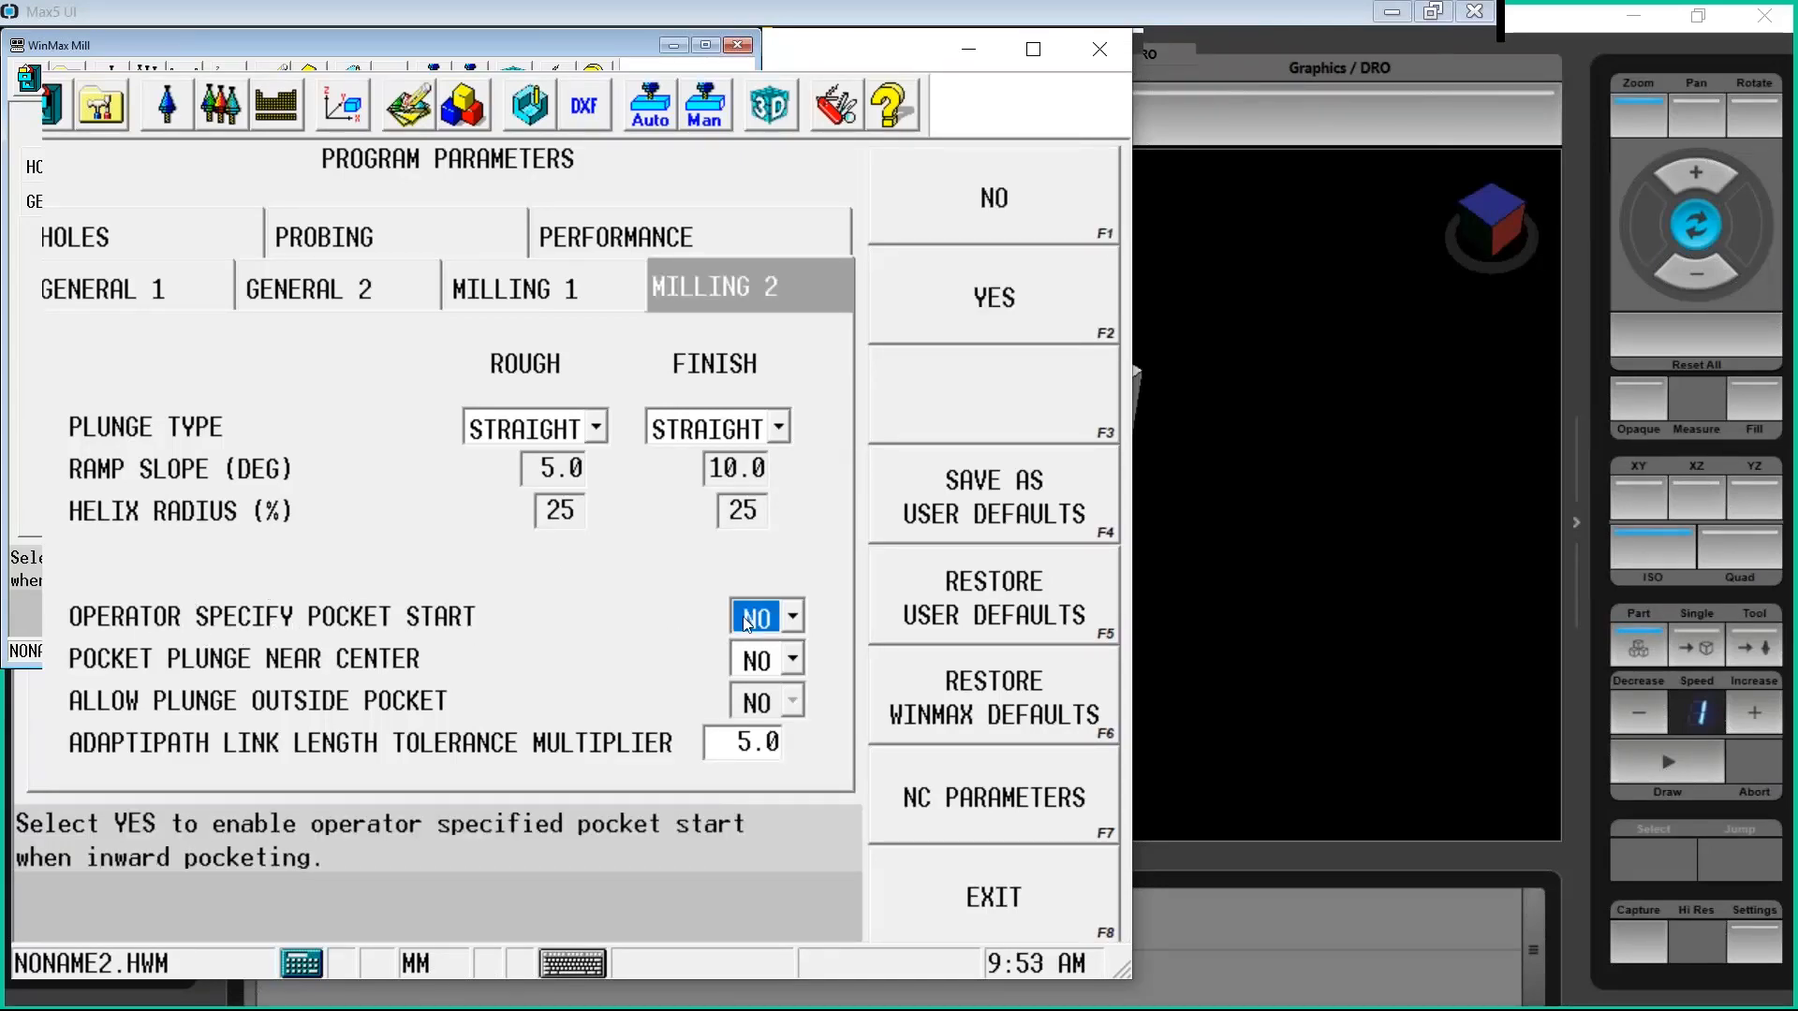
click(970, 284)
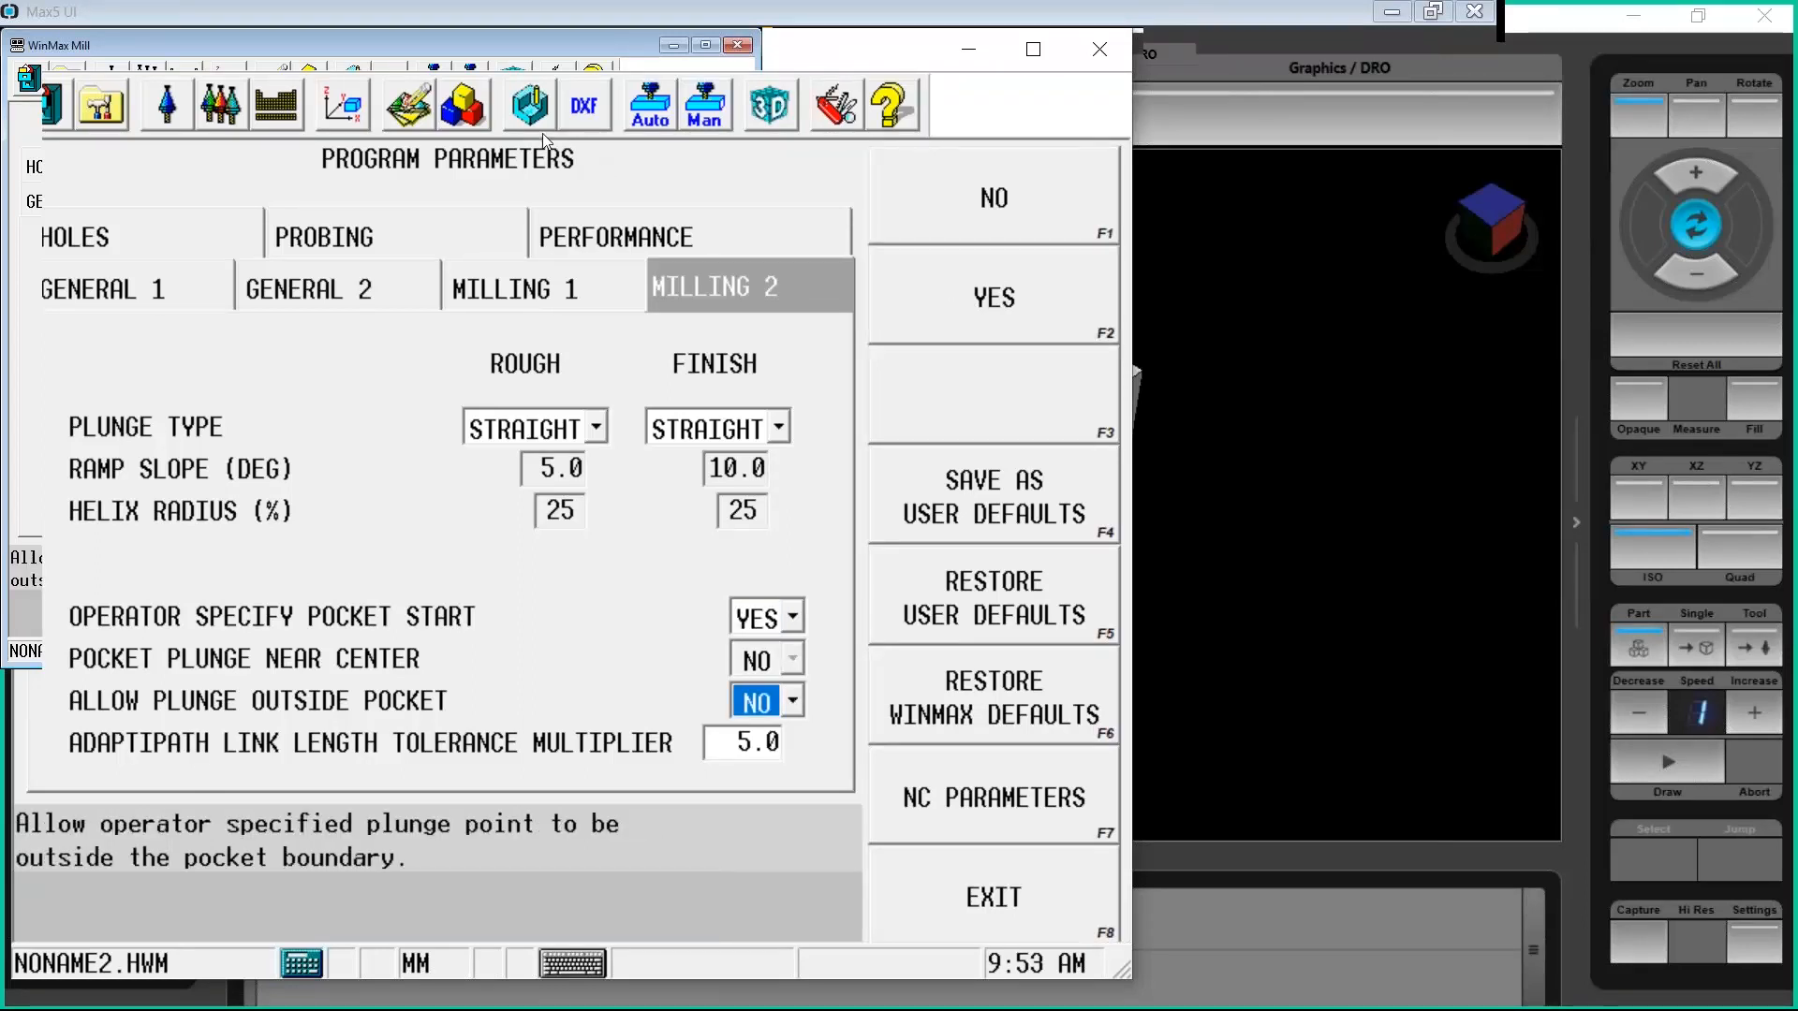
click(408, 105)
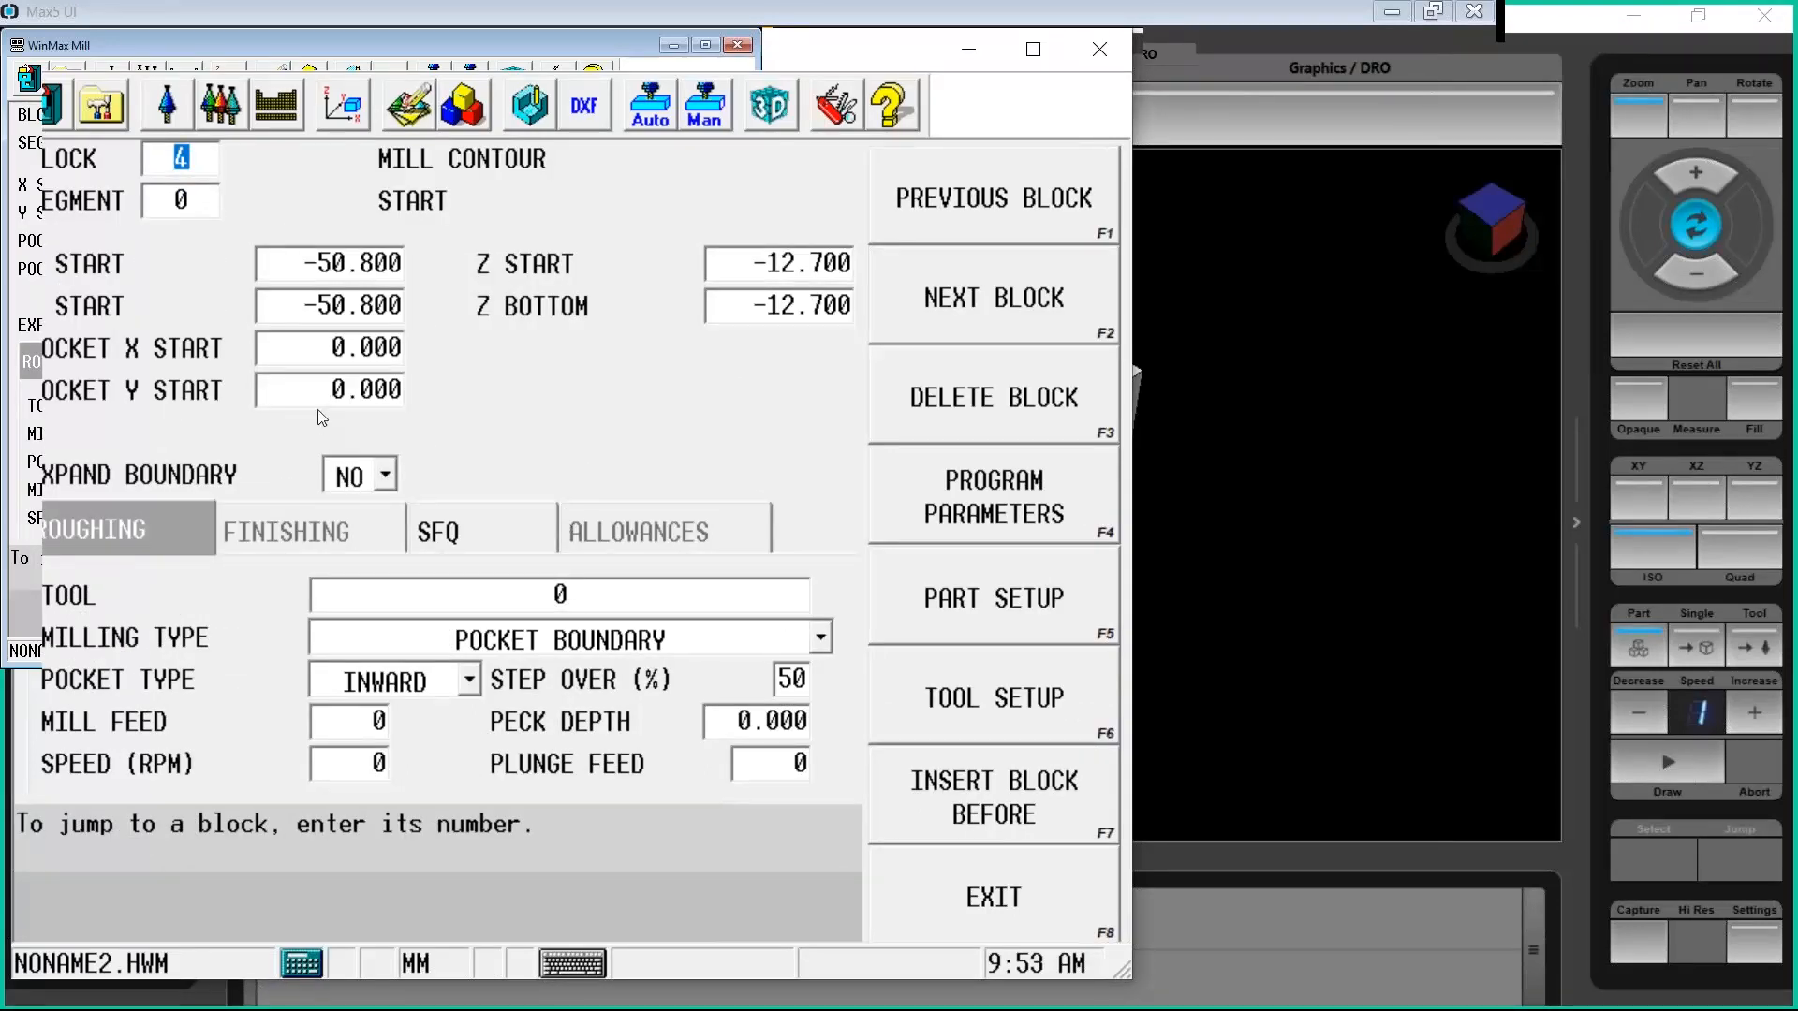
click(298, 352)
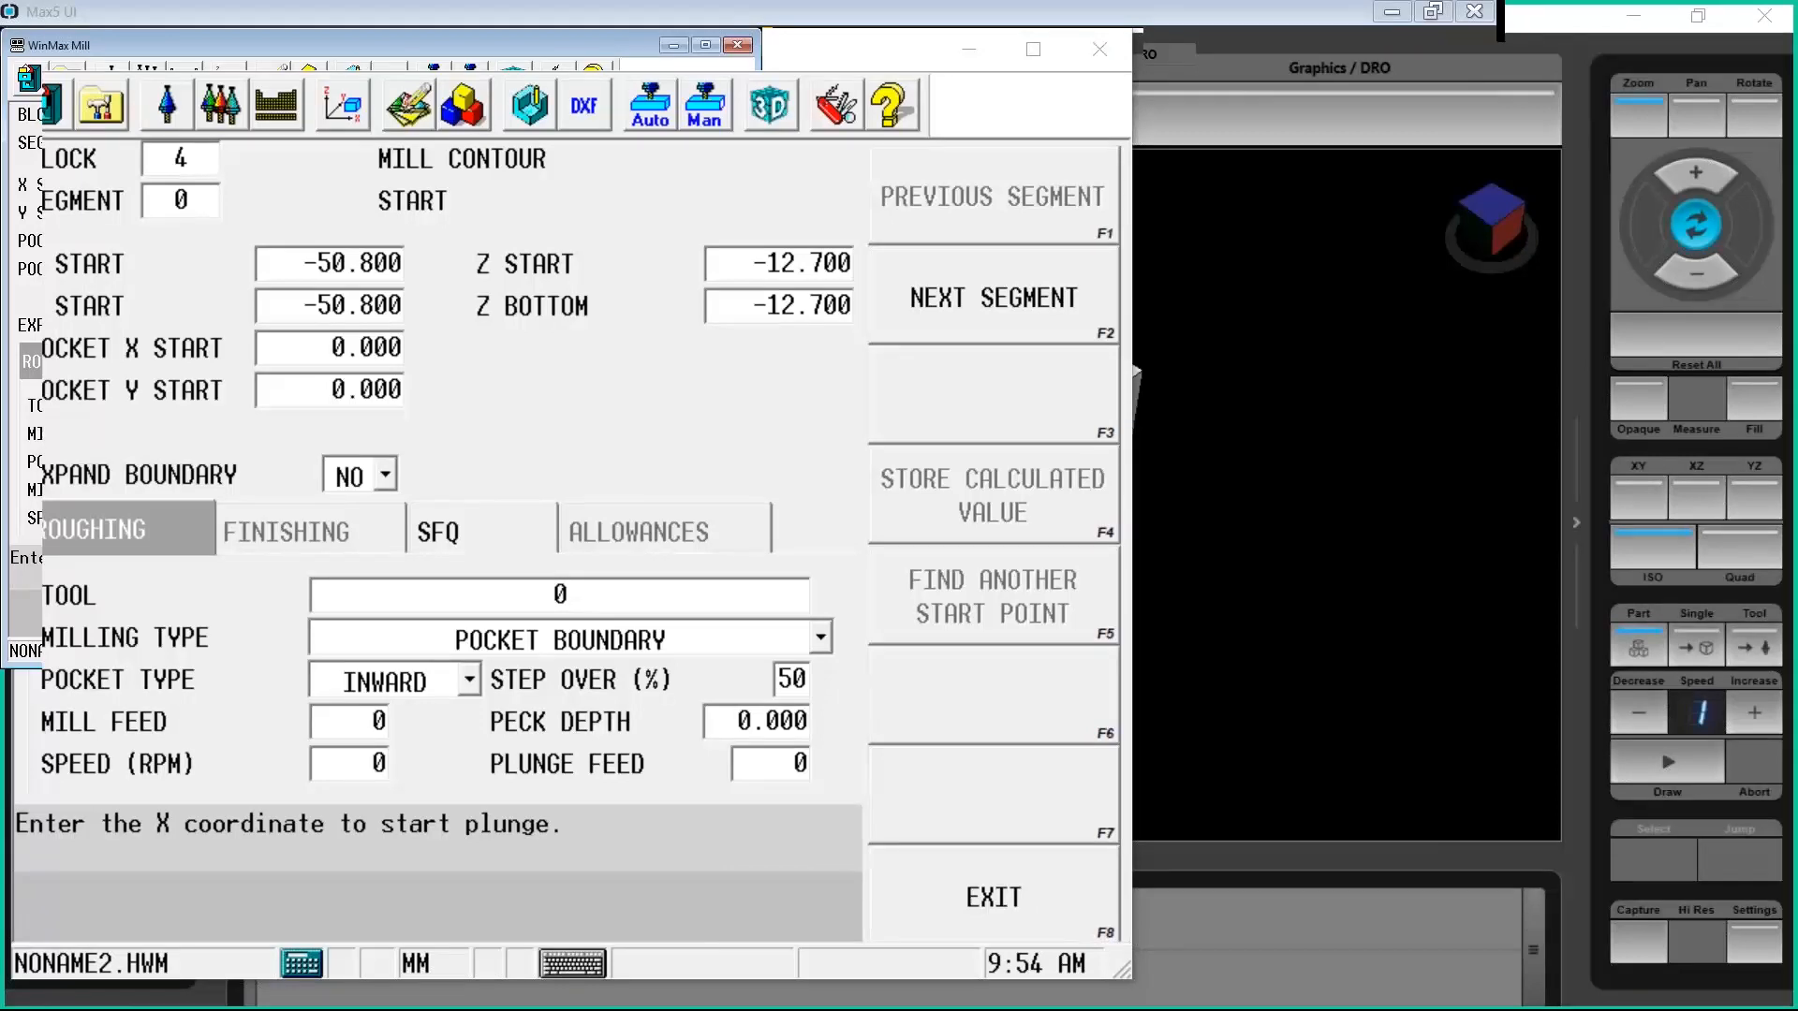
Switch to PowerPoint, present the closing contact slide full screen, end the slide show and return to WinMax Mill
drag(1273, 1010, 1592, 0)
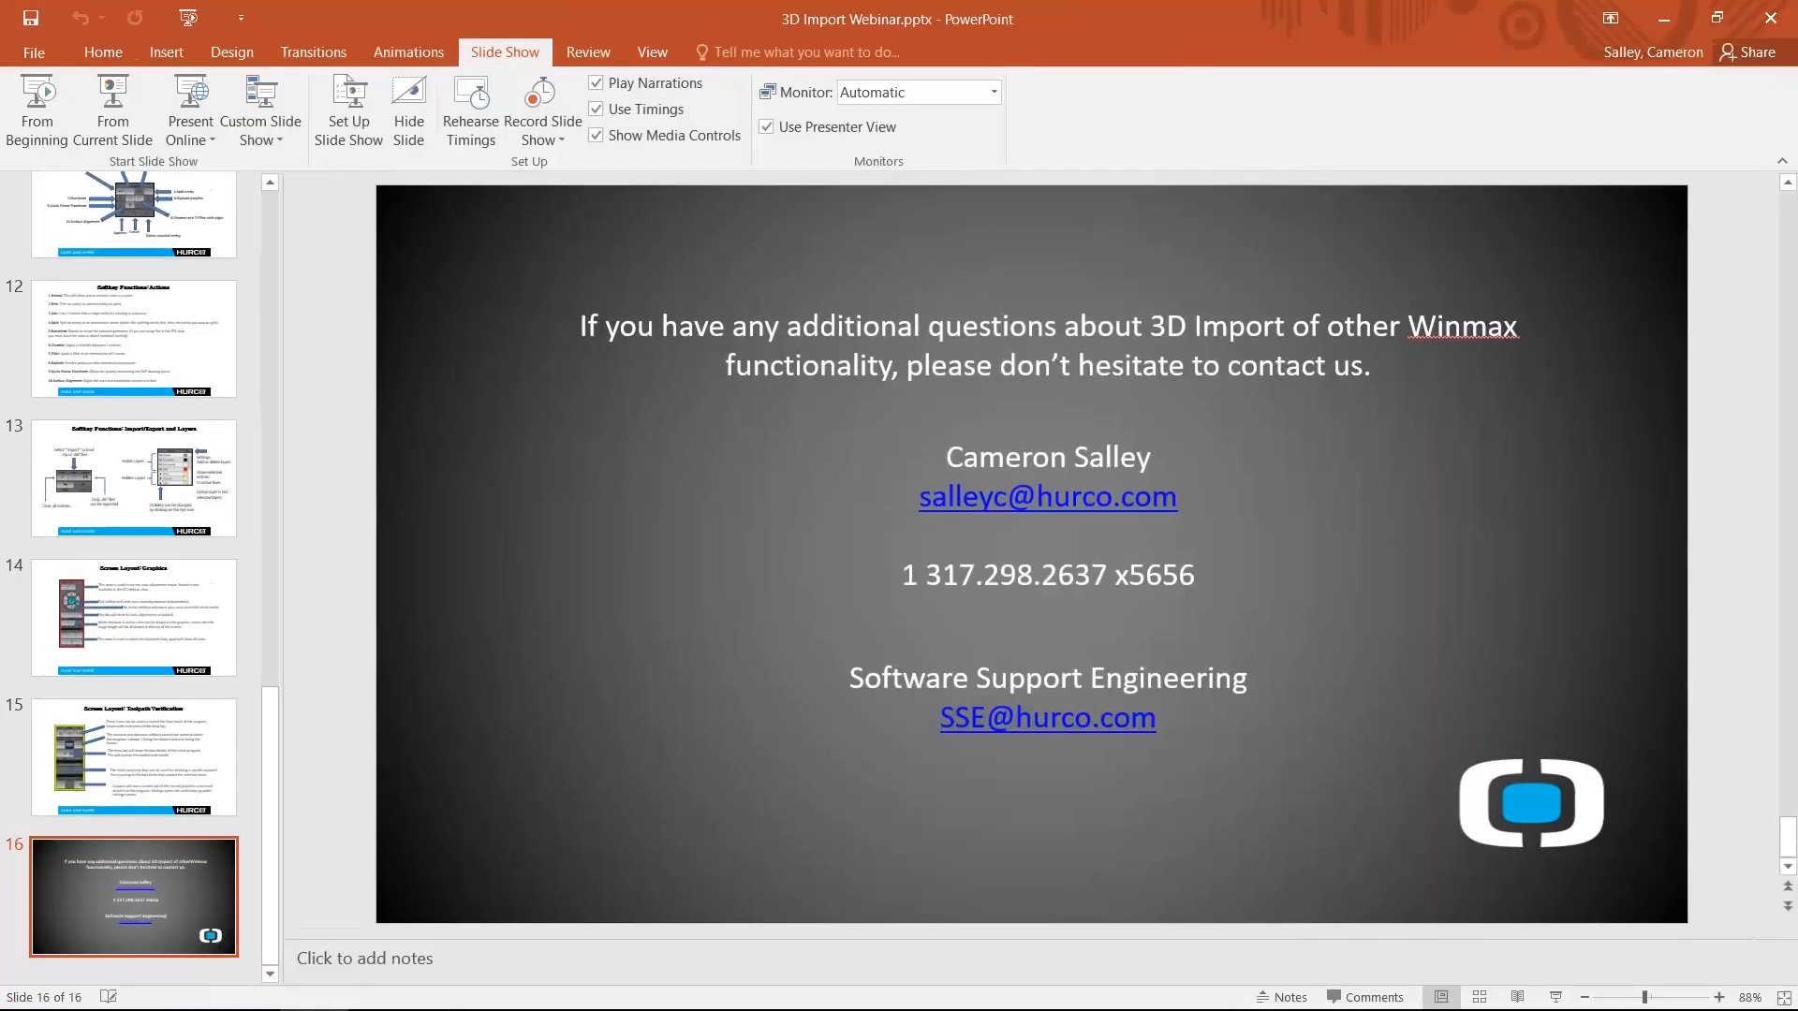
click(105, 101)
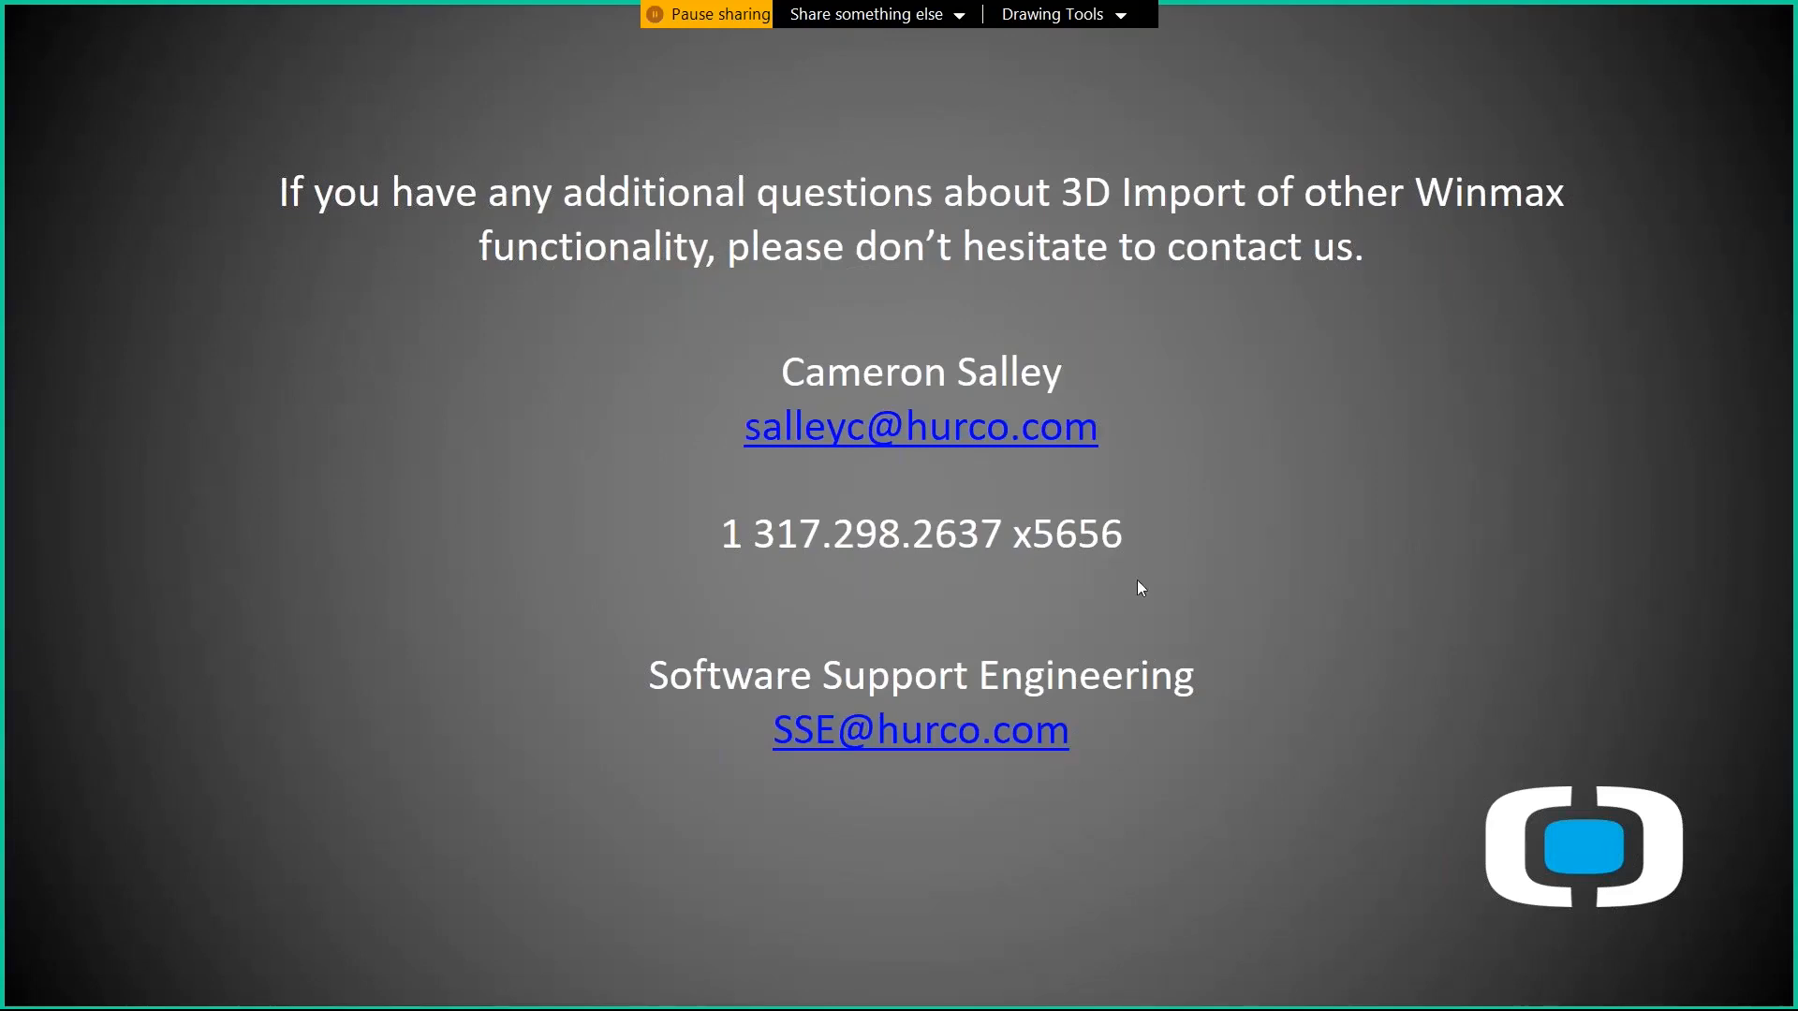
key(Escape)
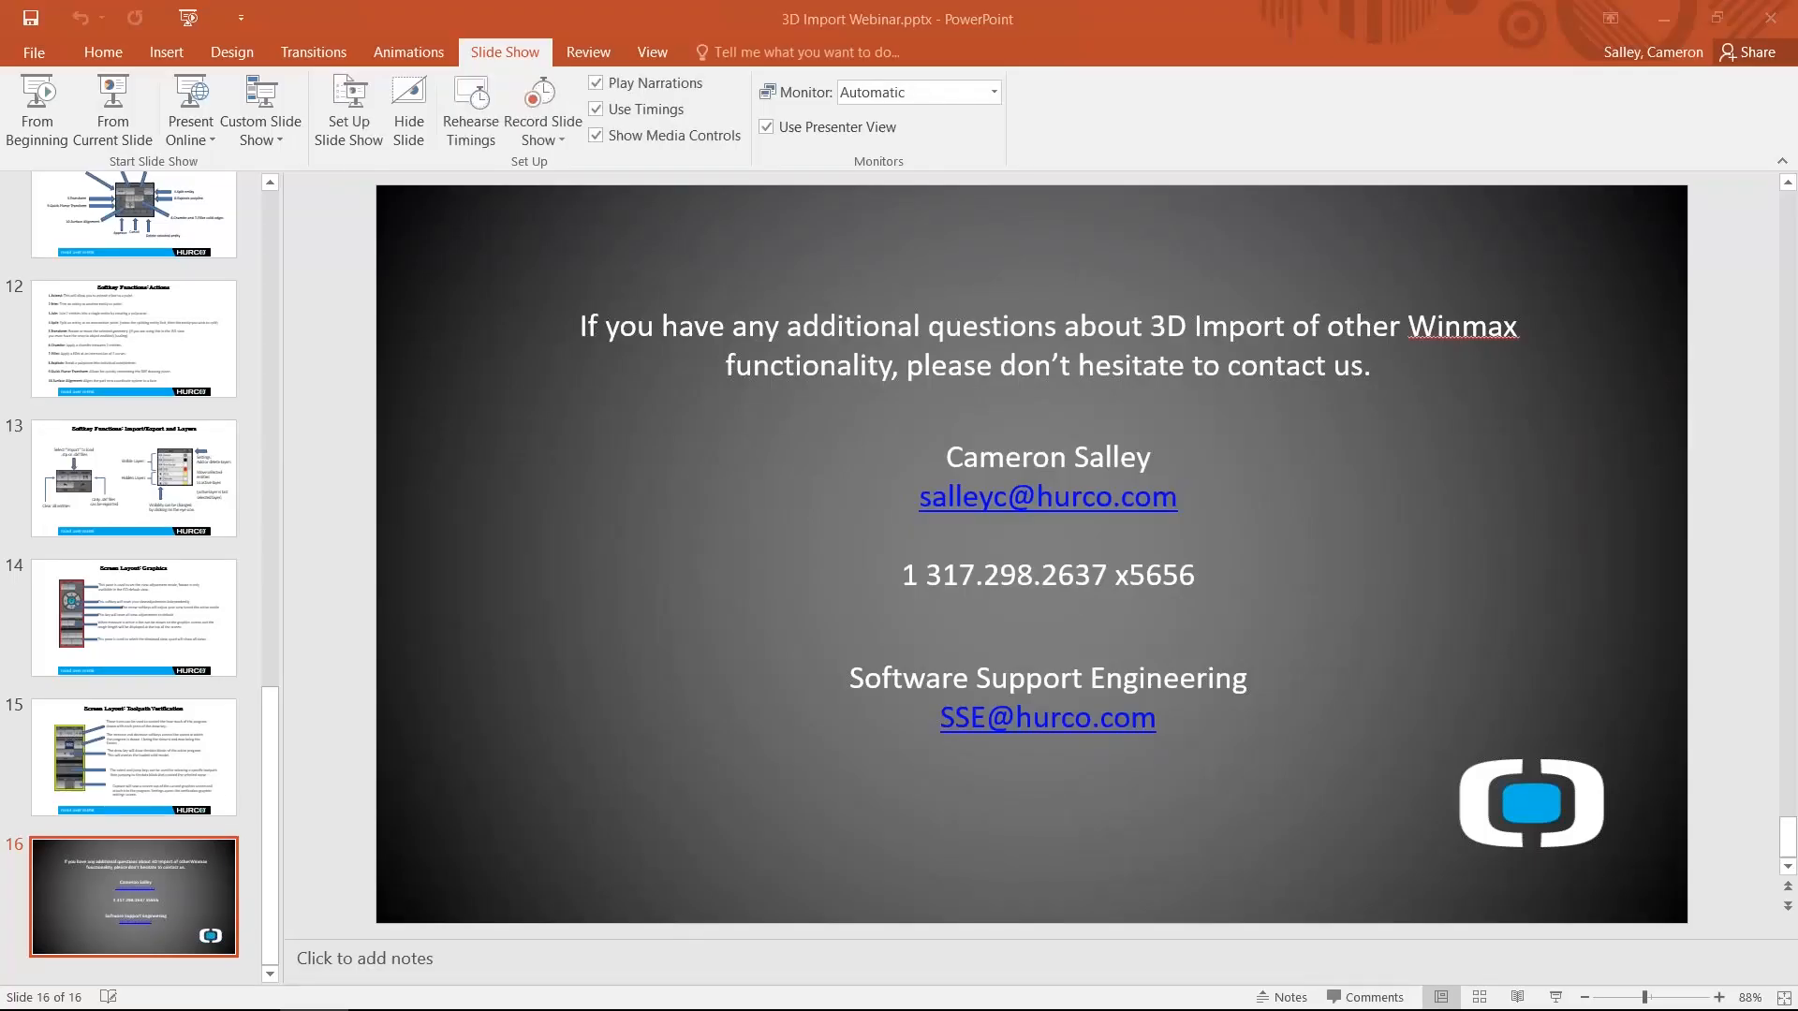
key(alt+Tab)
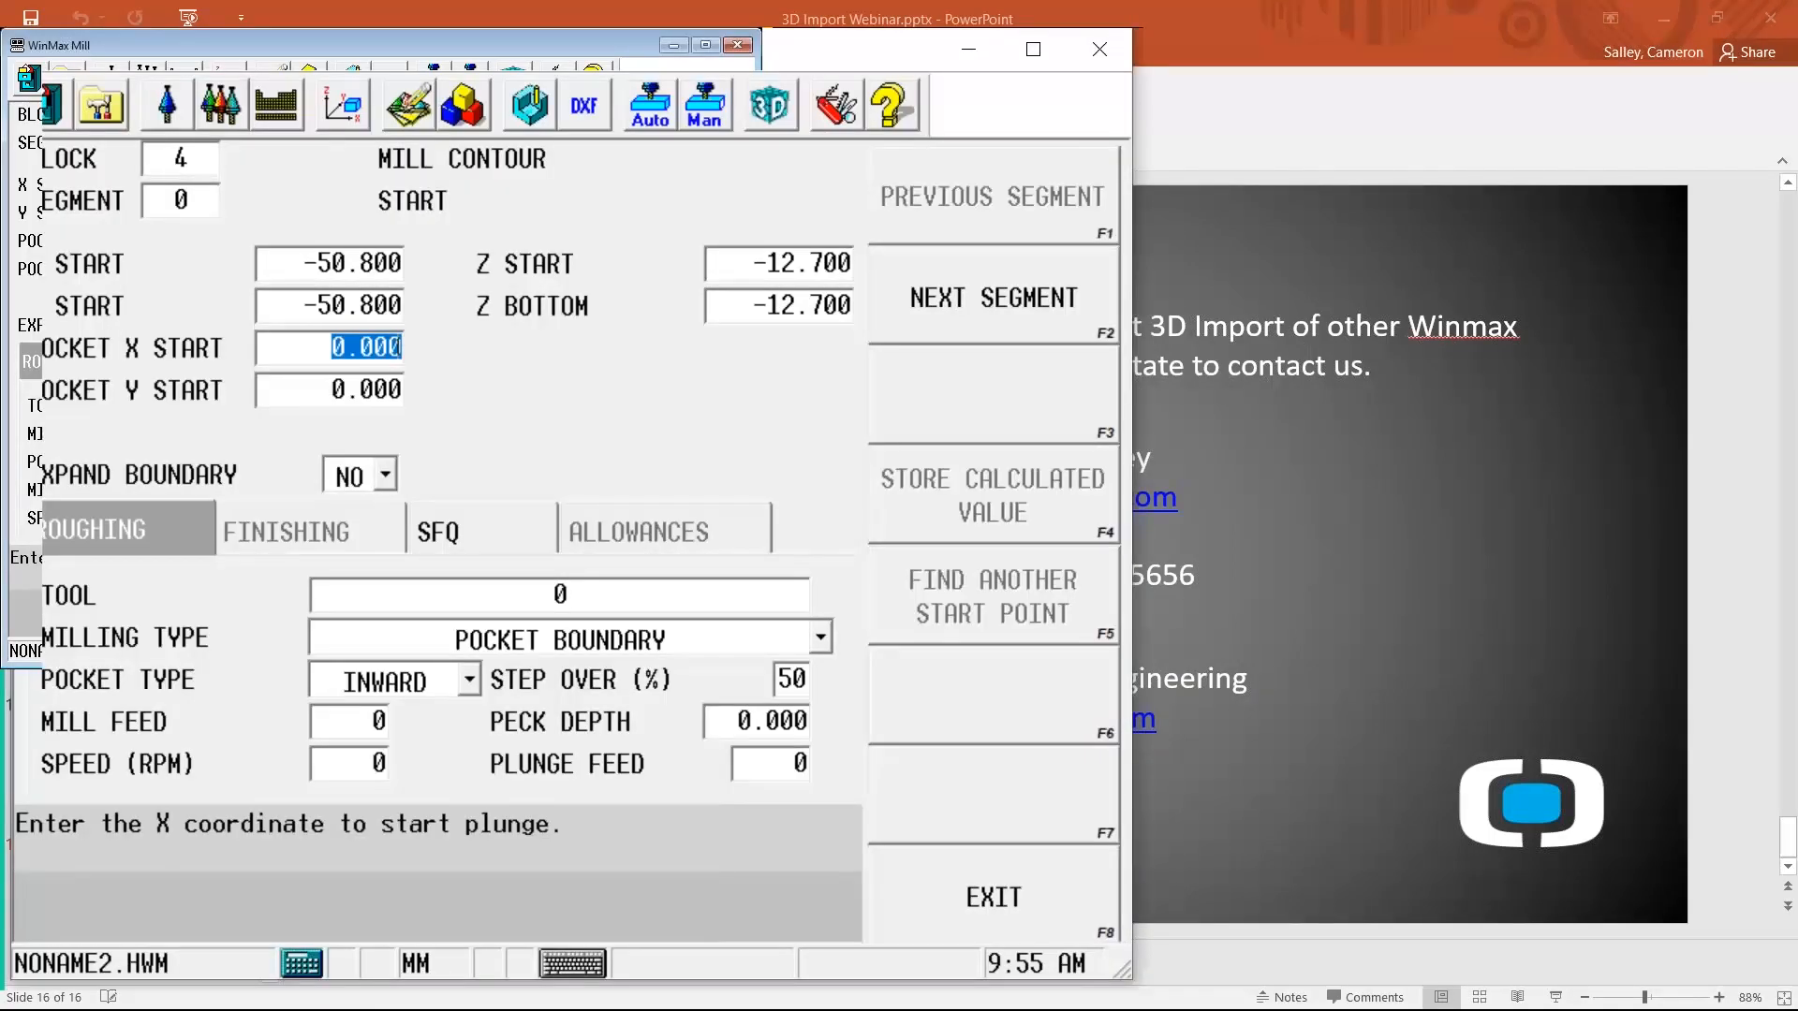
Switch to the cube model and rotate it to examine the side face with the circular hole pattern
key(alt+Tab)
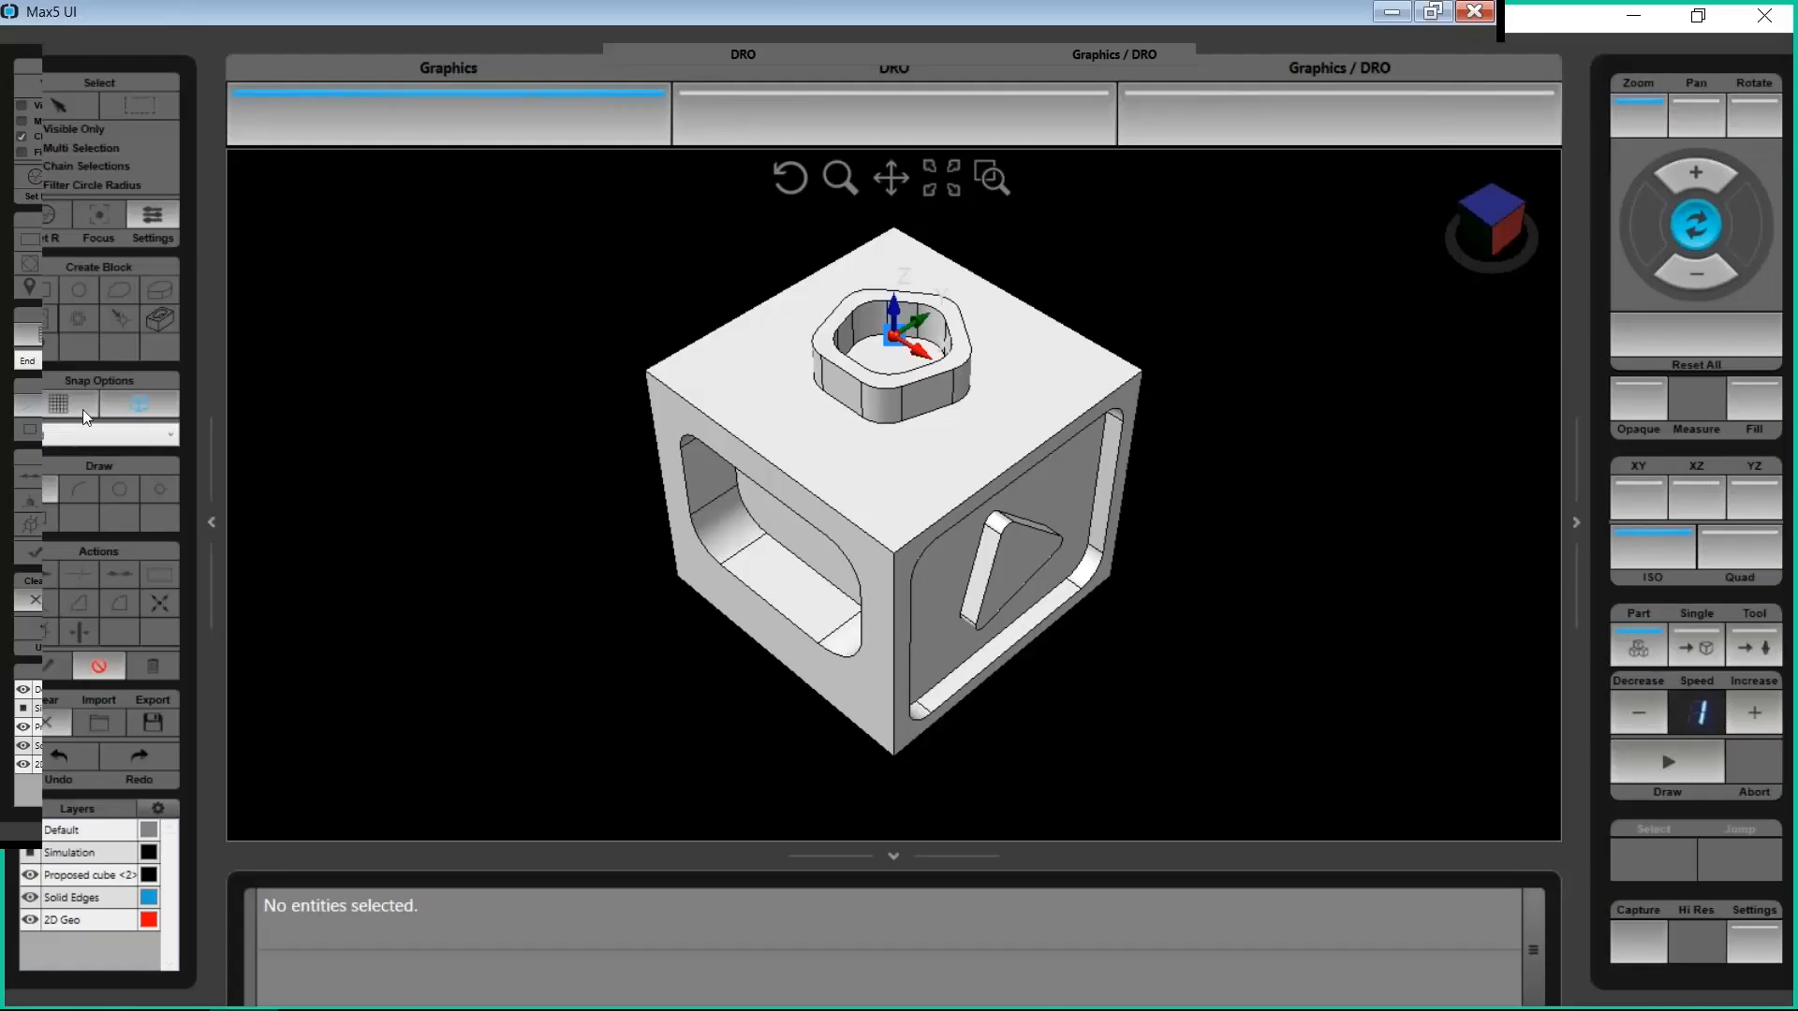
click(1754, 112)
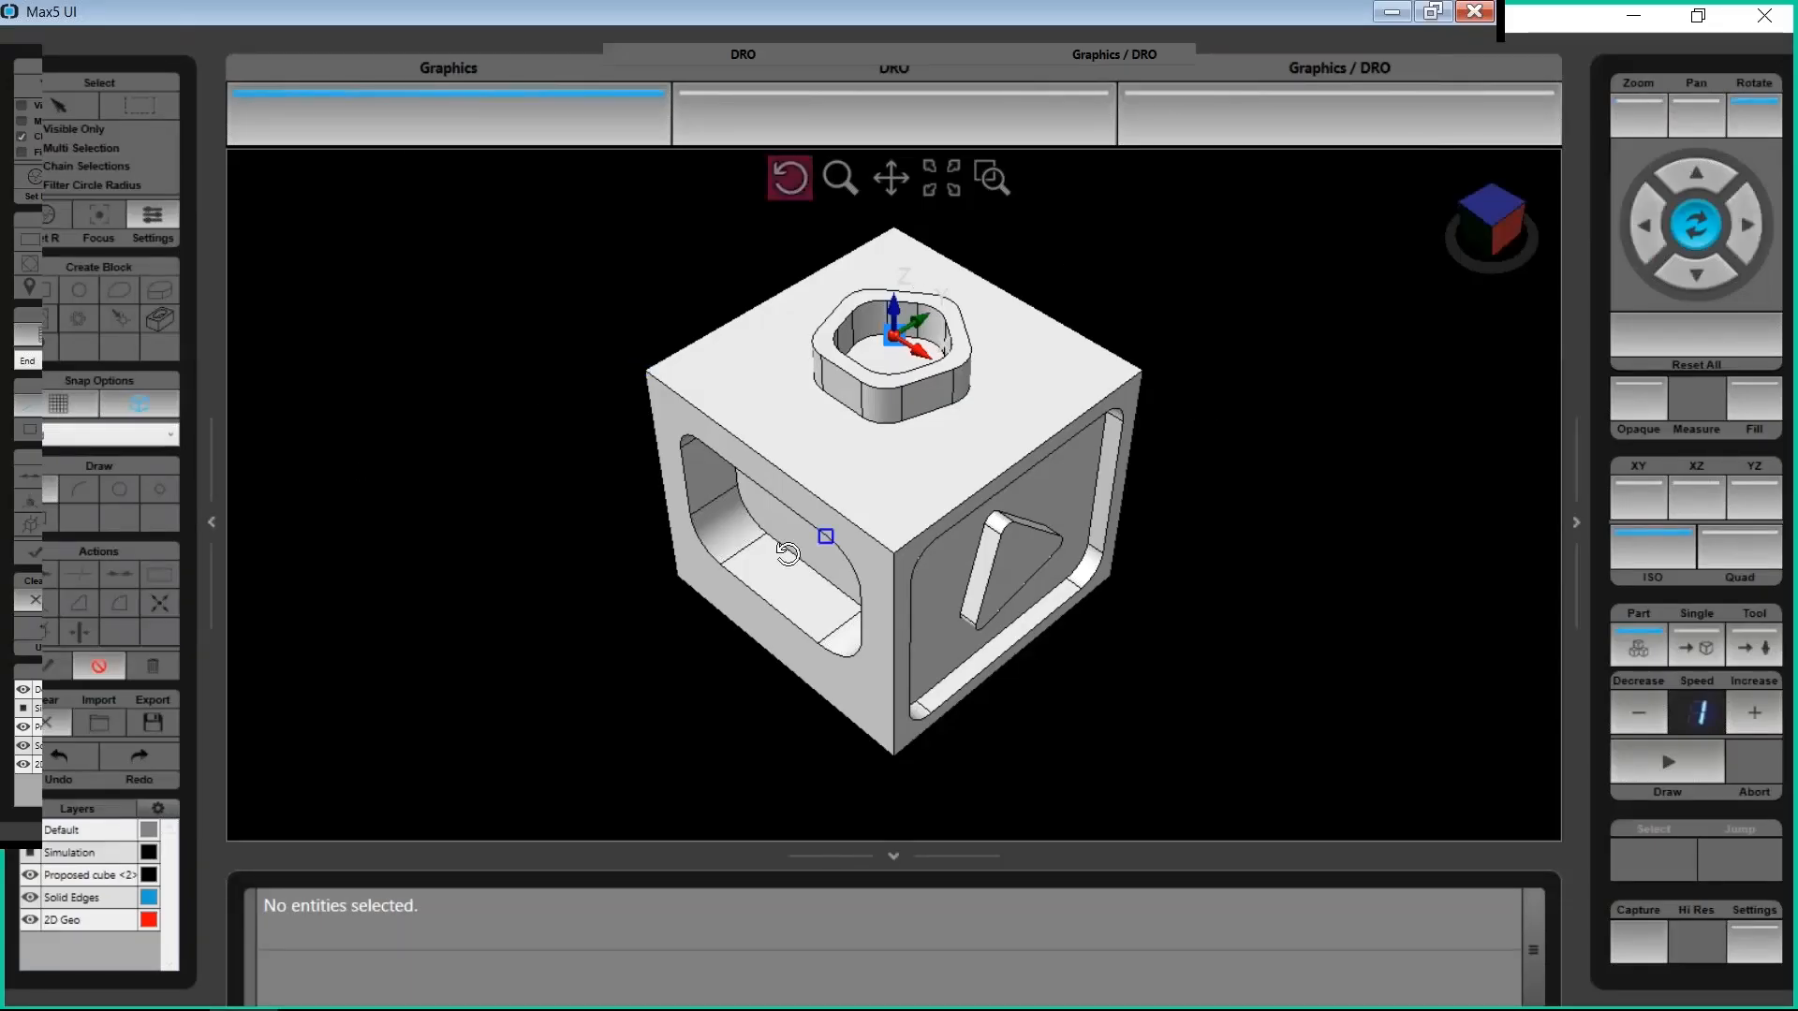
drag(655, 590, 1176, 638)
drag(817, 593, 856, 582)
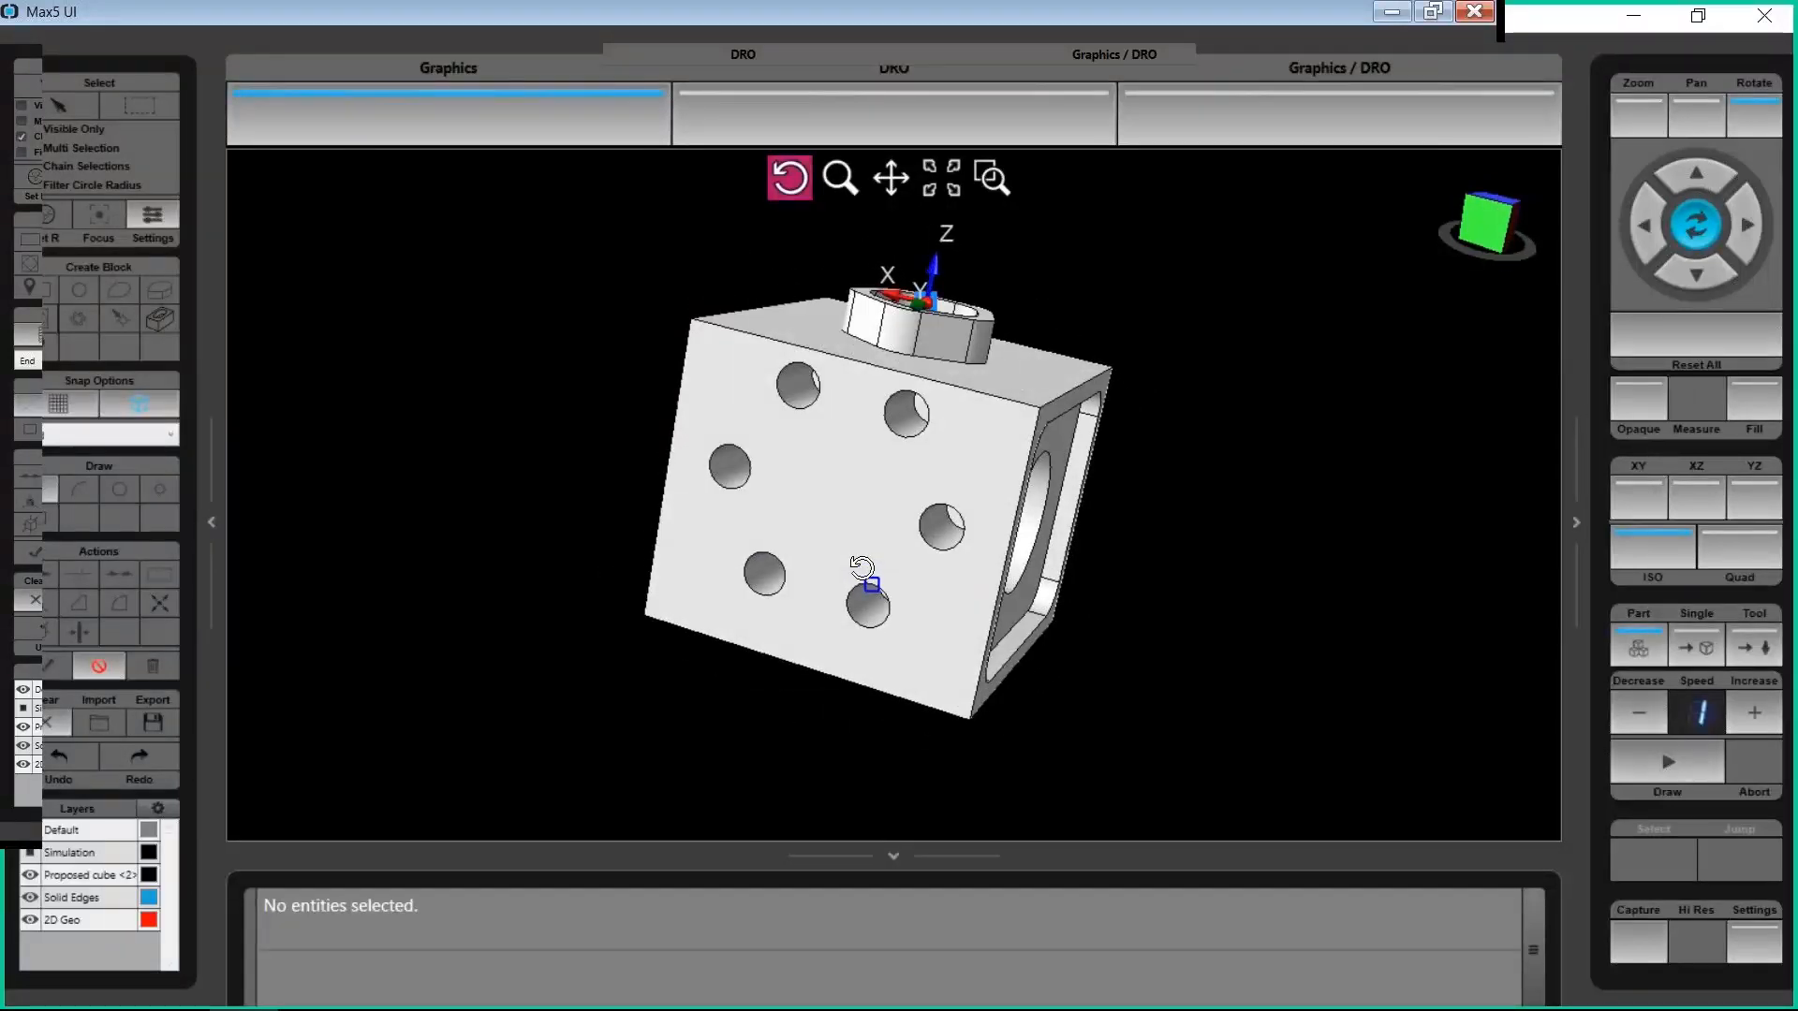
drag(866, 512, 854, 475)
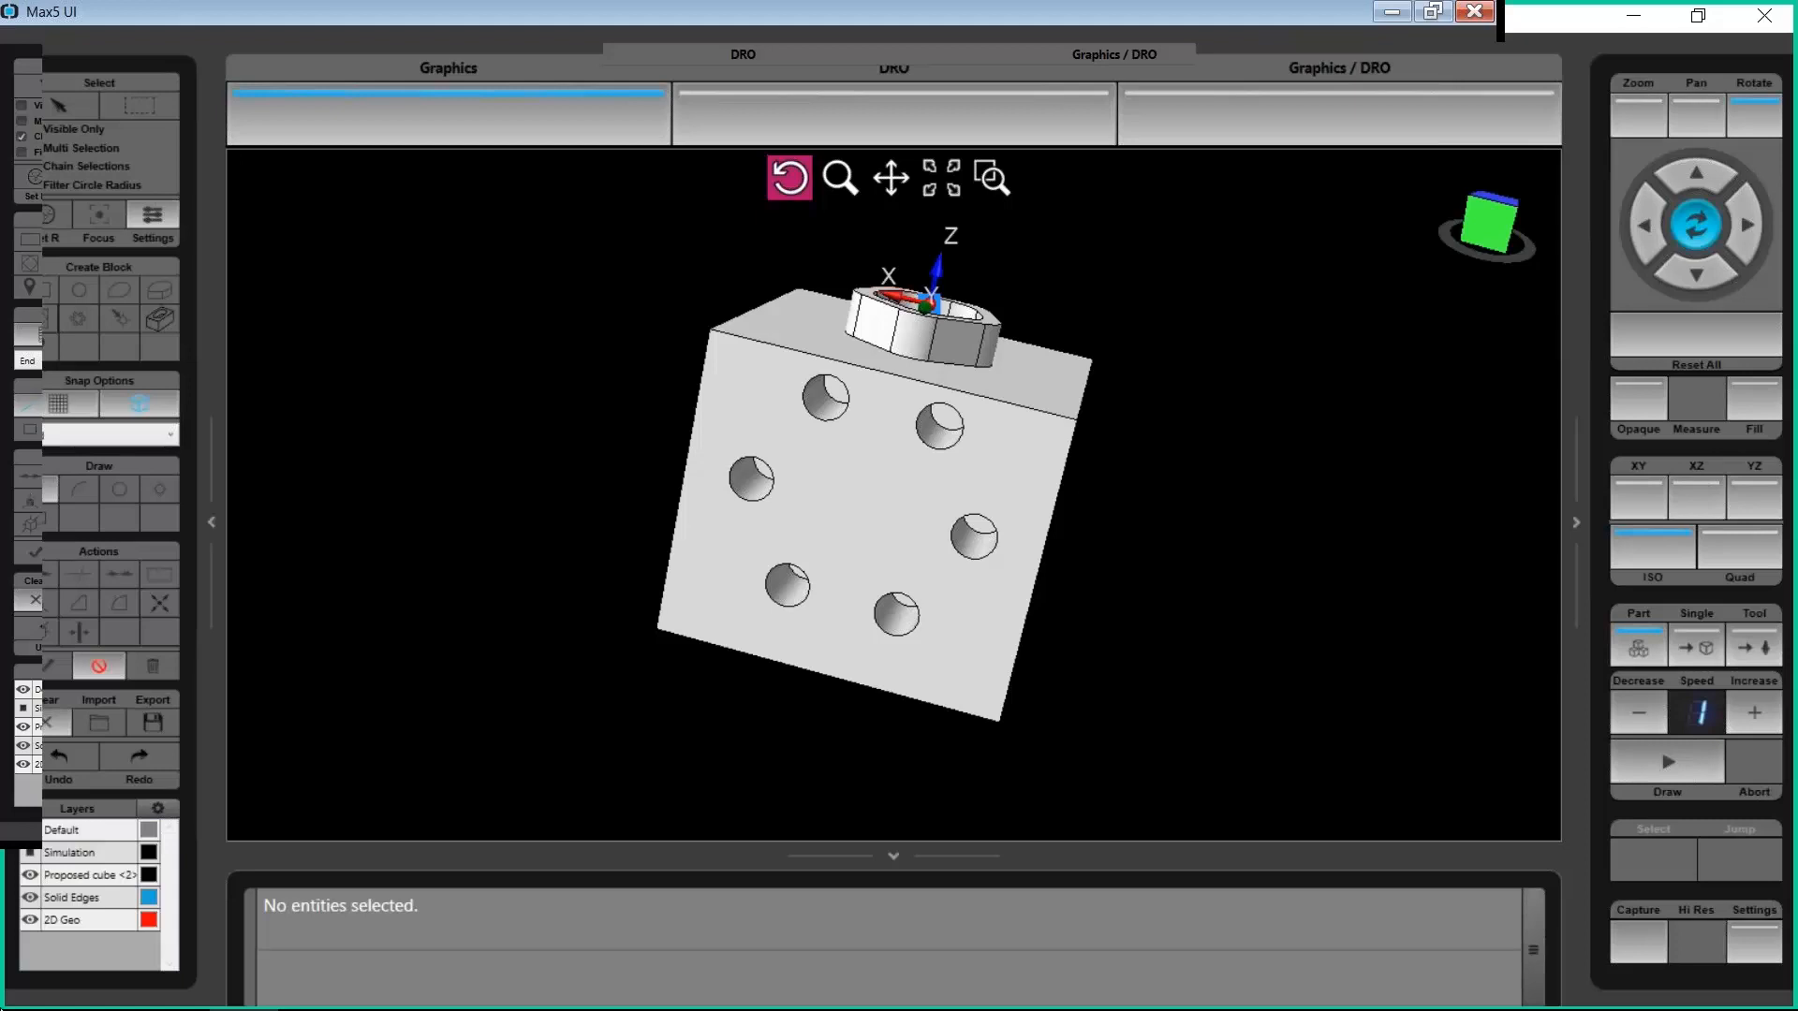
Switch to WinMax Mill and insert a holes block with a drill operation before the end of the program
key(alt+Tab)
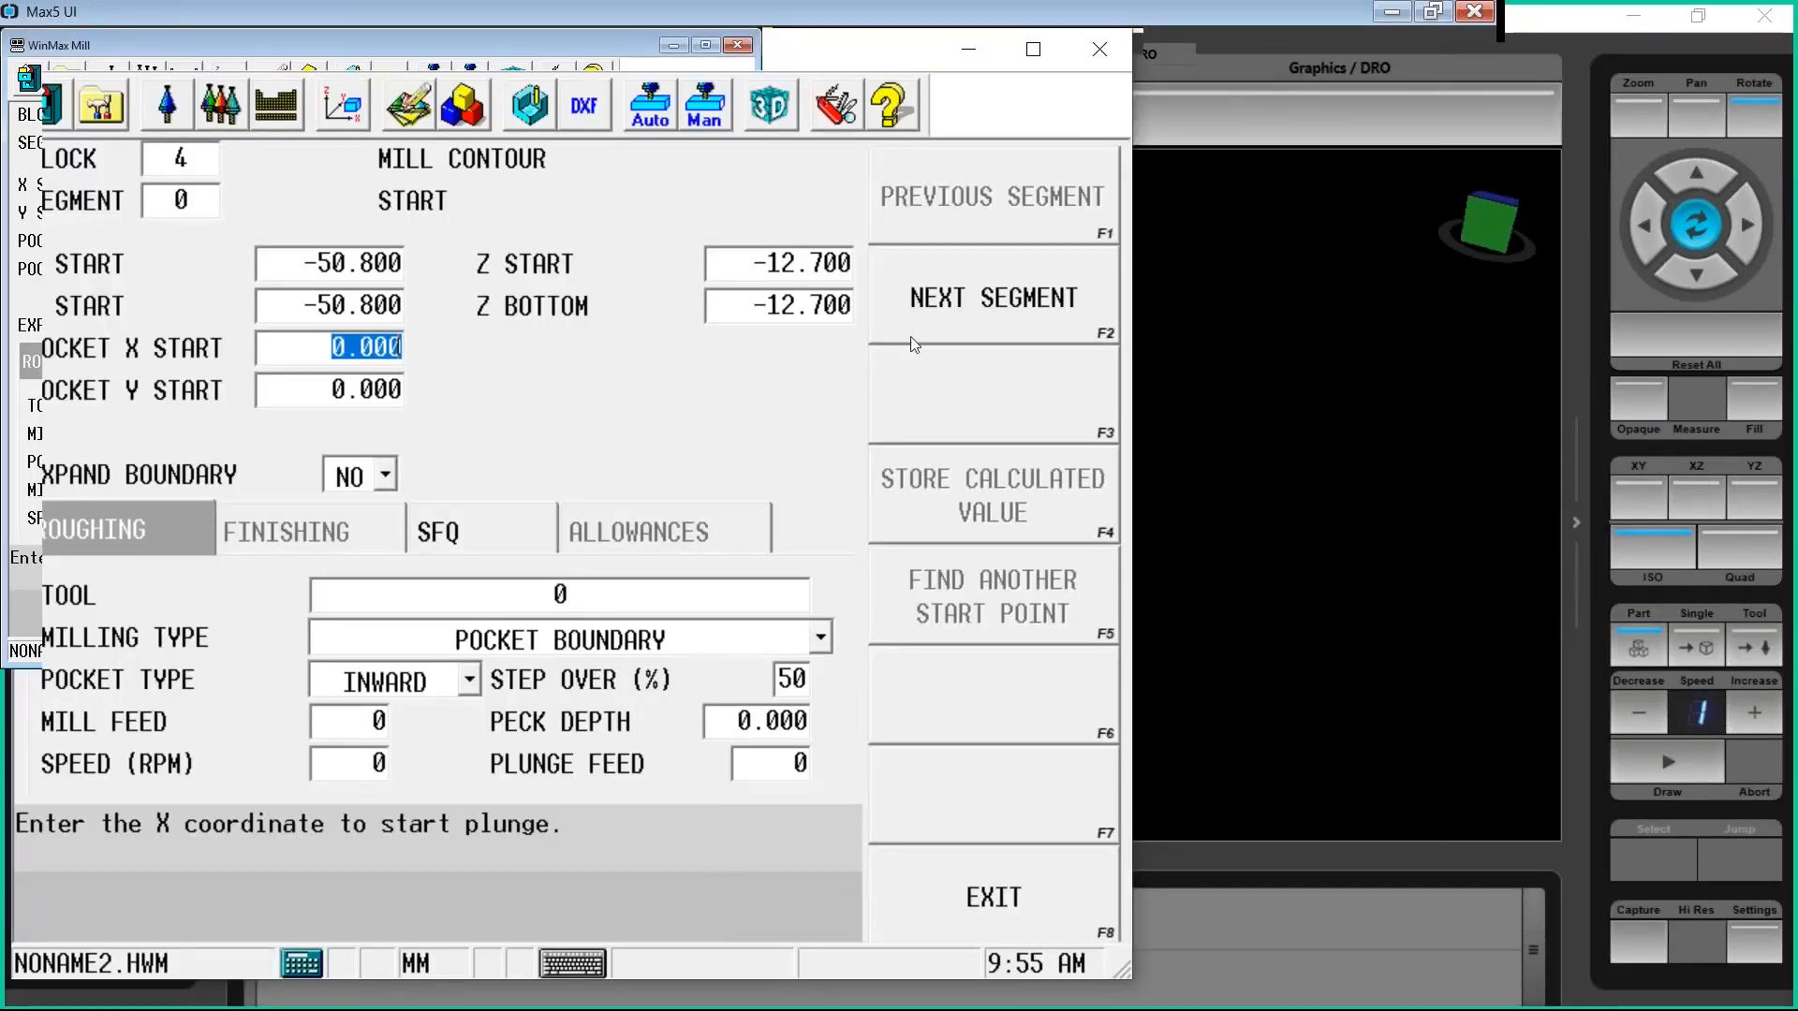
click(485, 120)
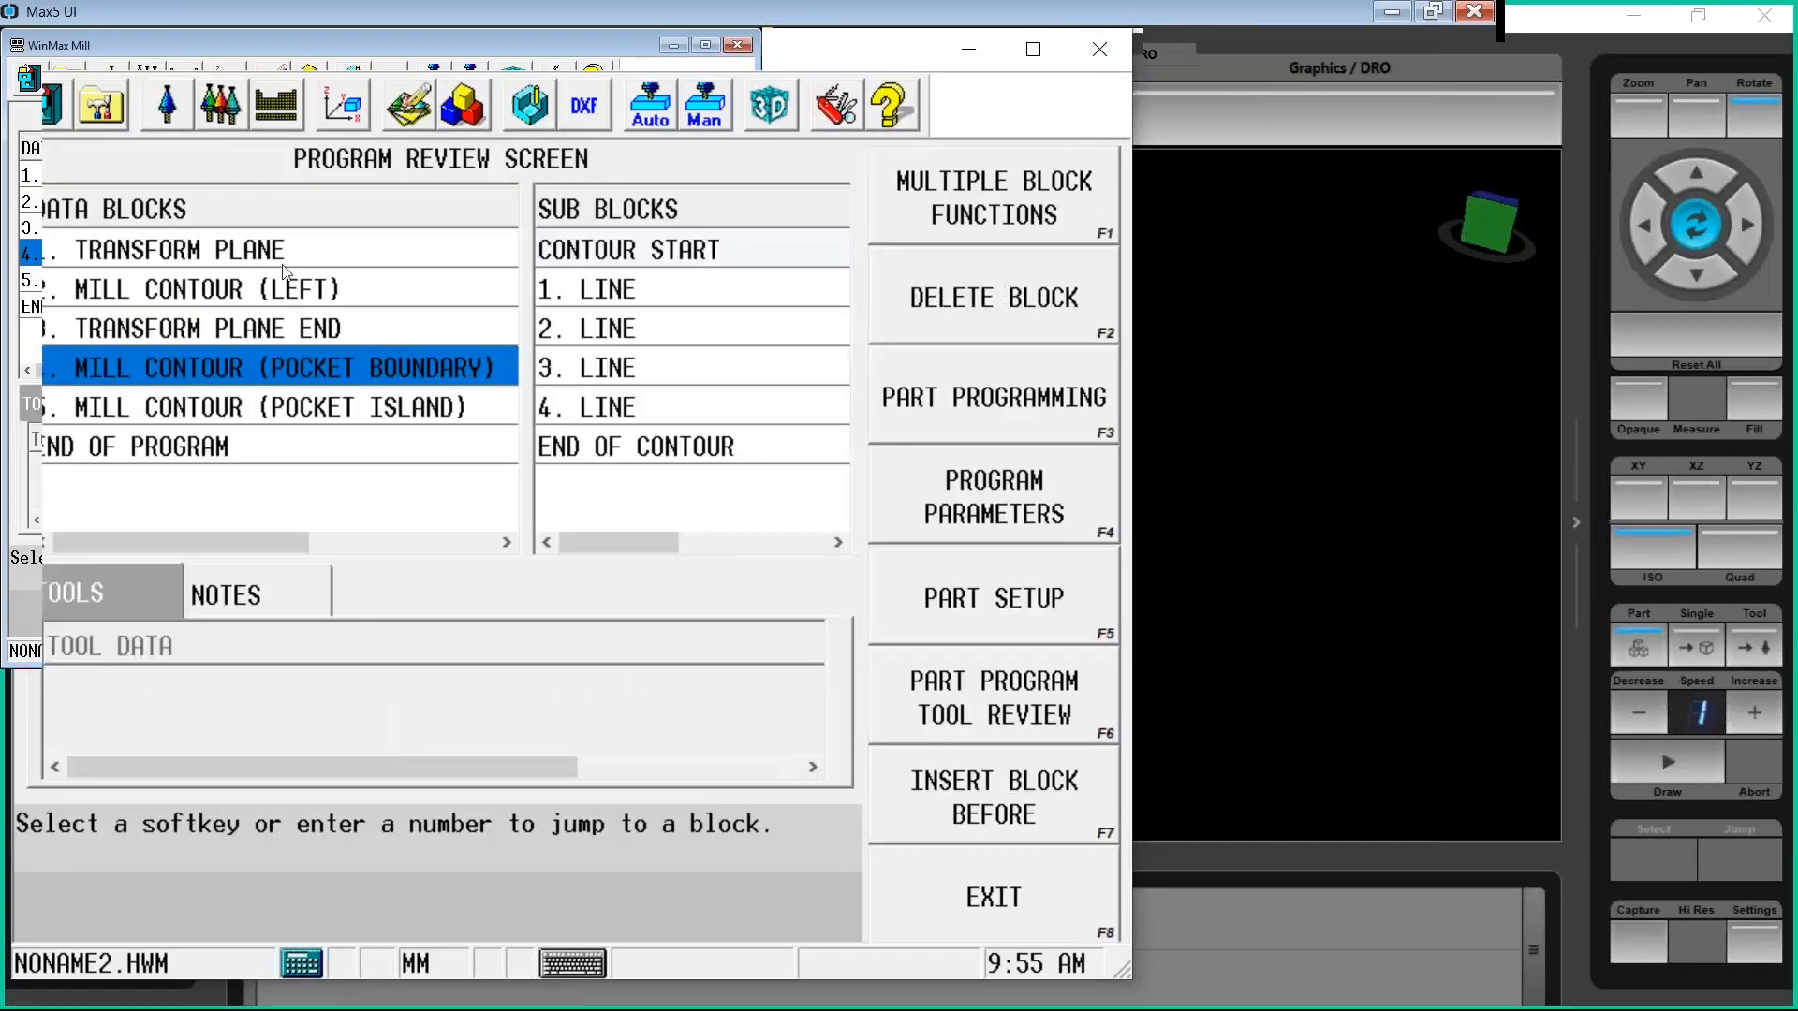
click(433, 439)
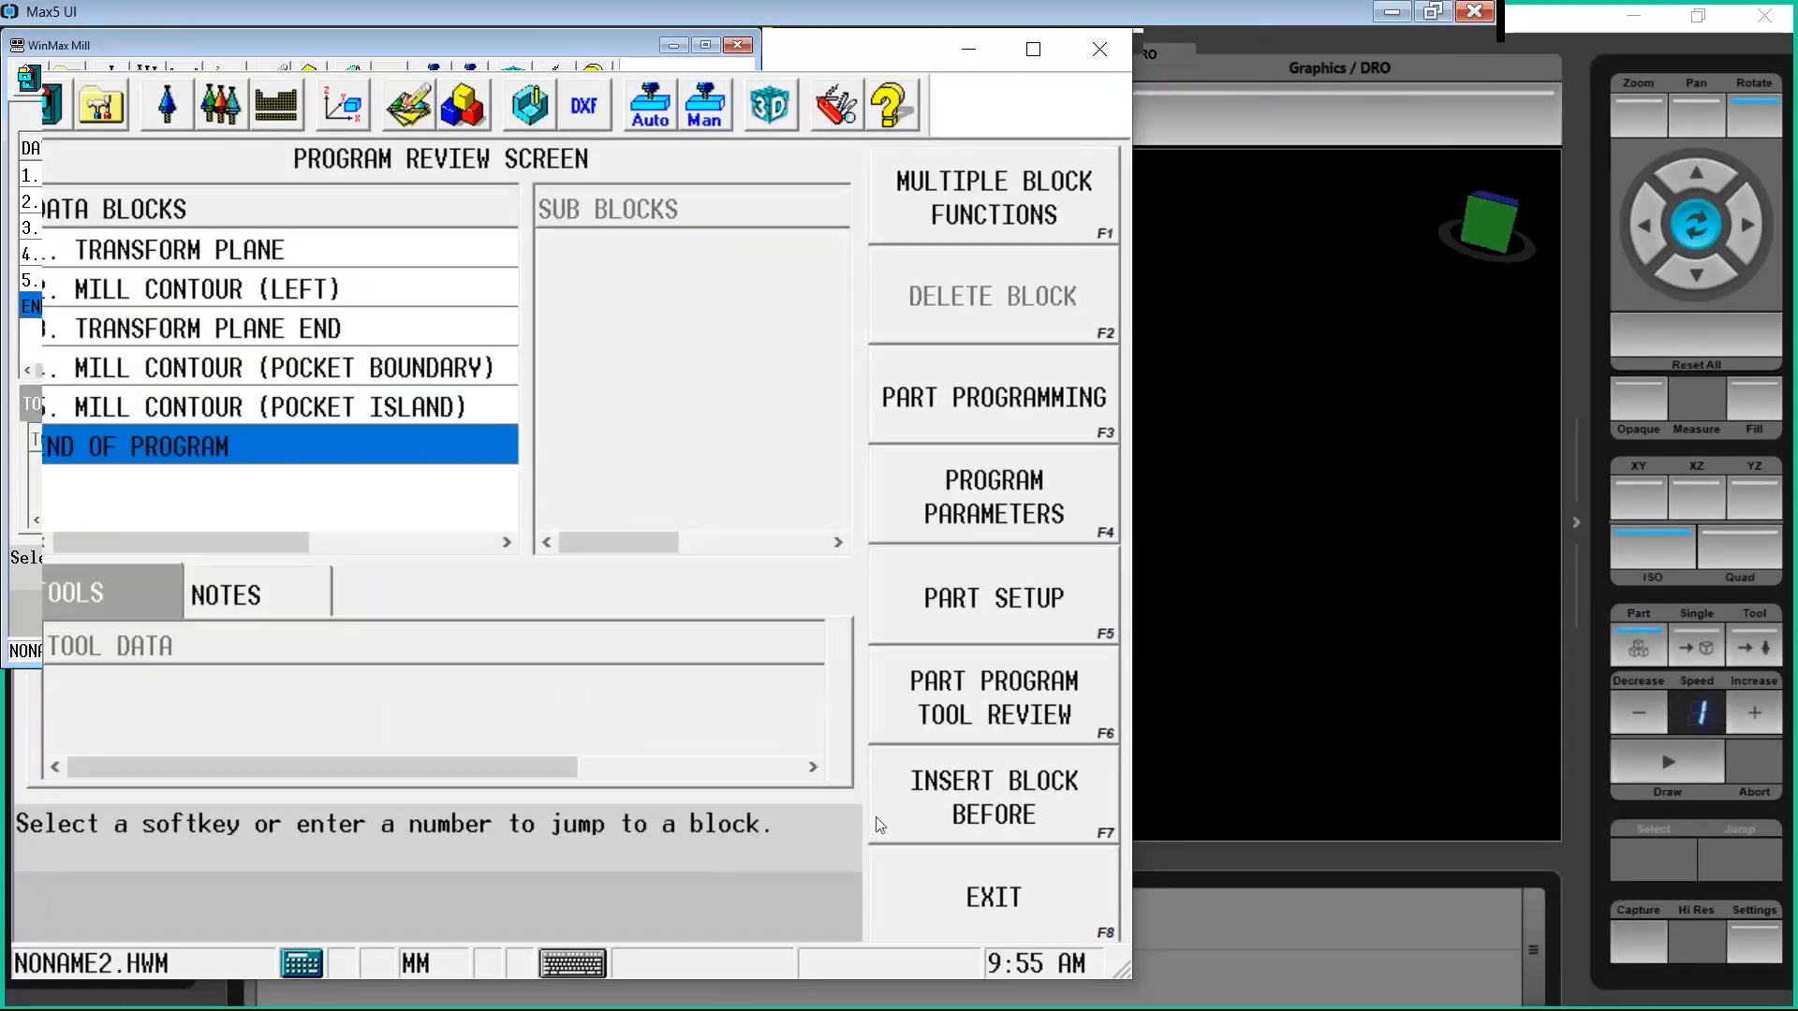
click(923, 812)
click(959, 270)
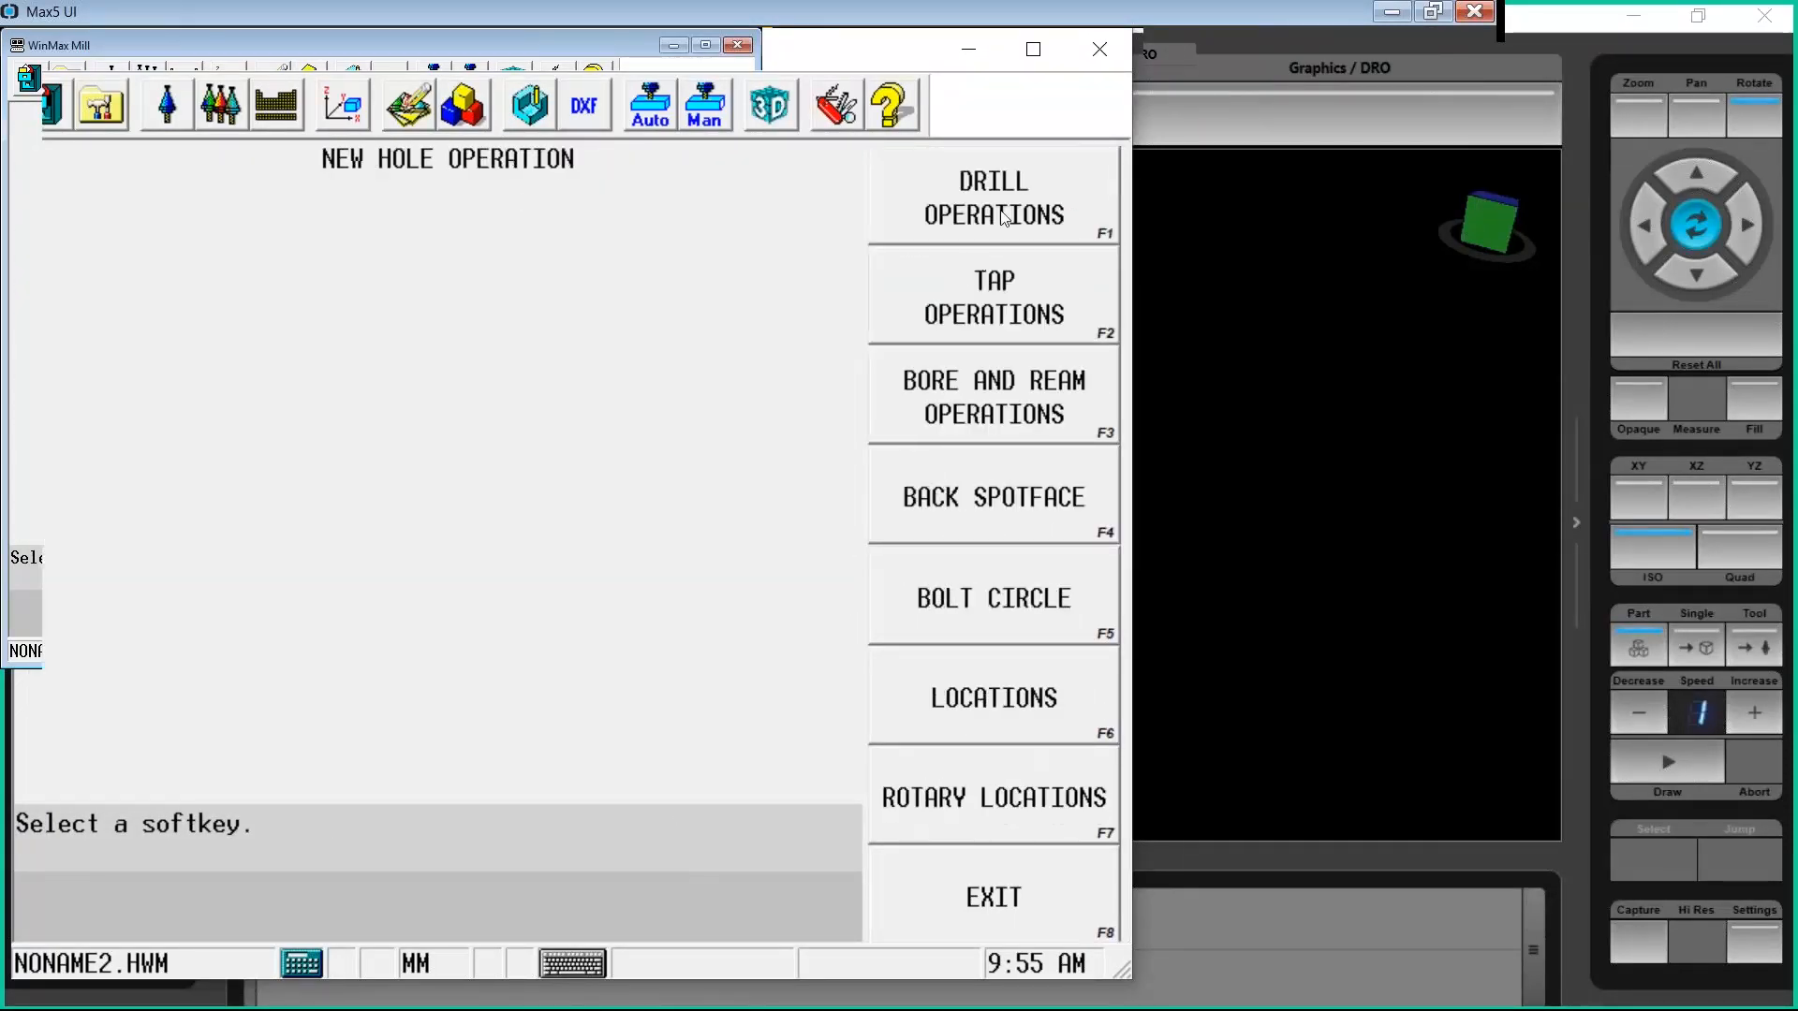
click(998, 208)
click(950, 197)
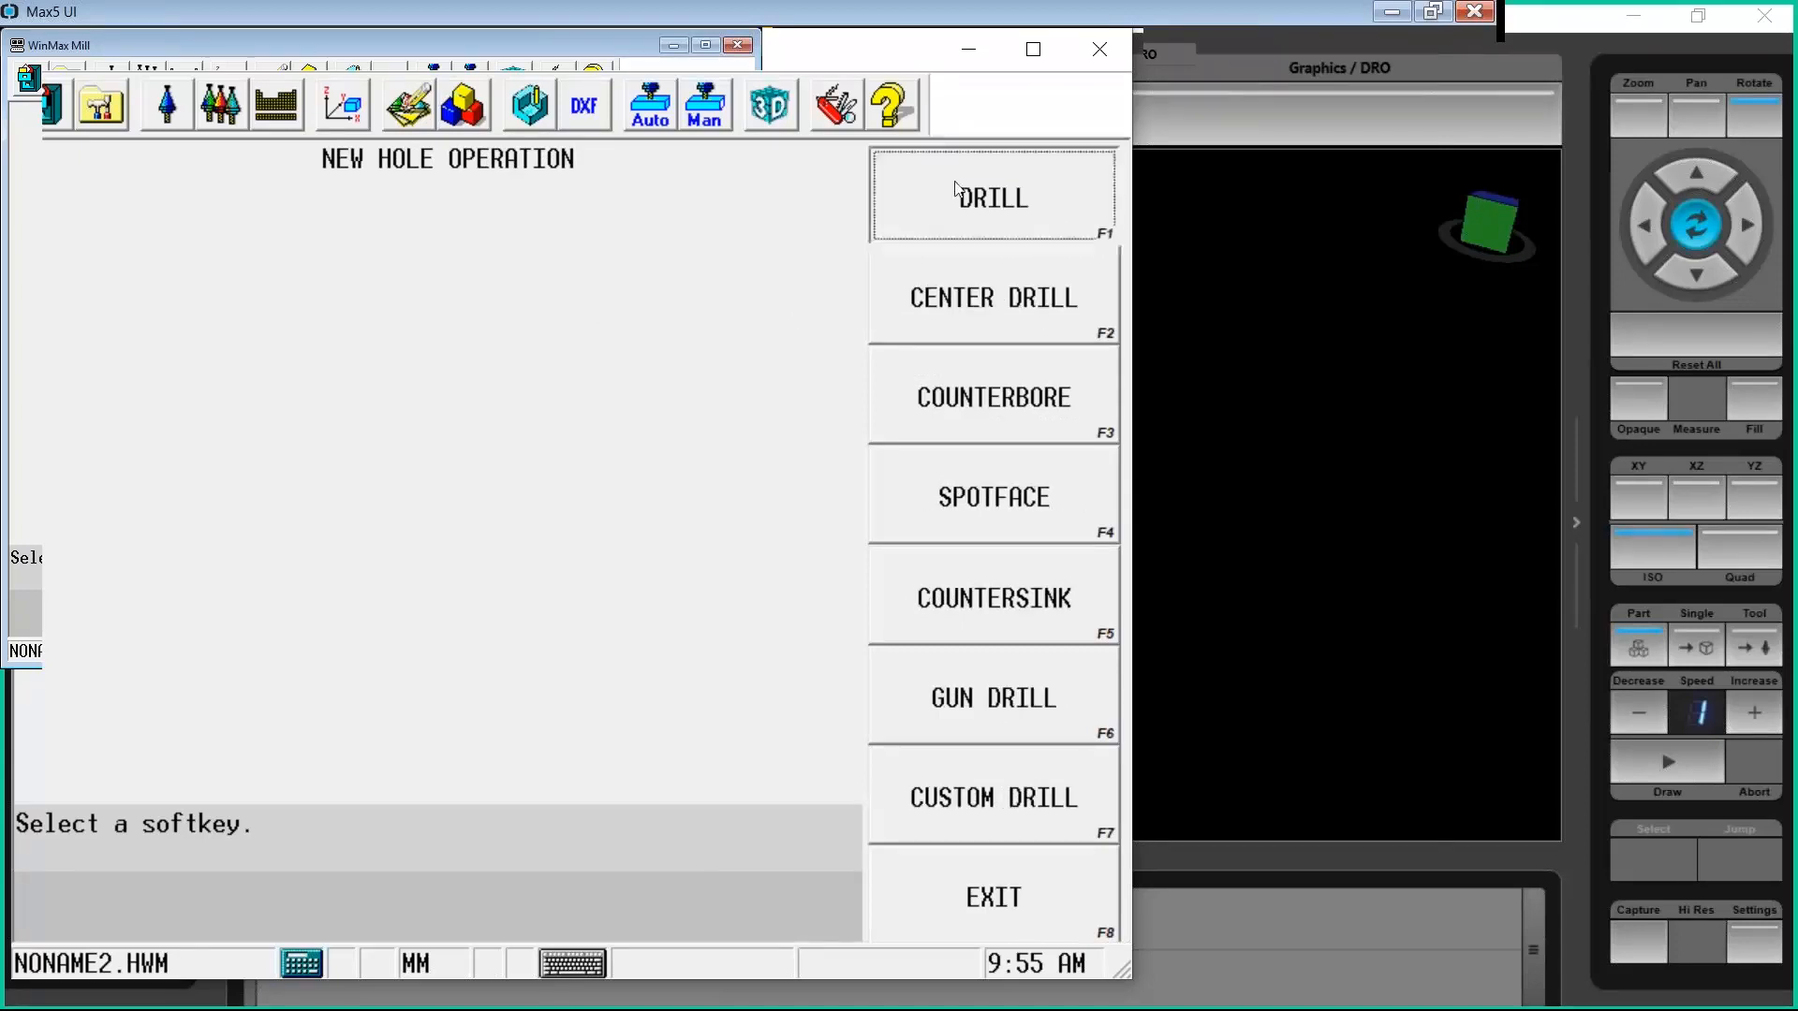
Add a Locations operation after the drill operation in the holes block
click(387, 318)
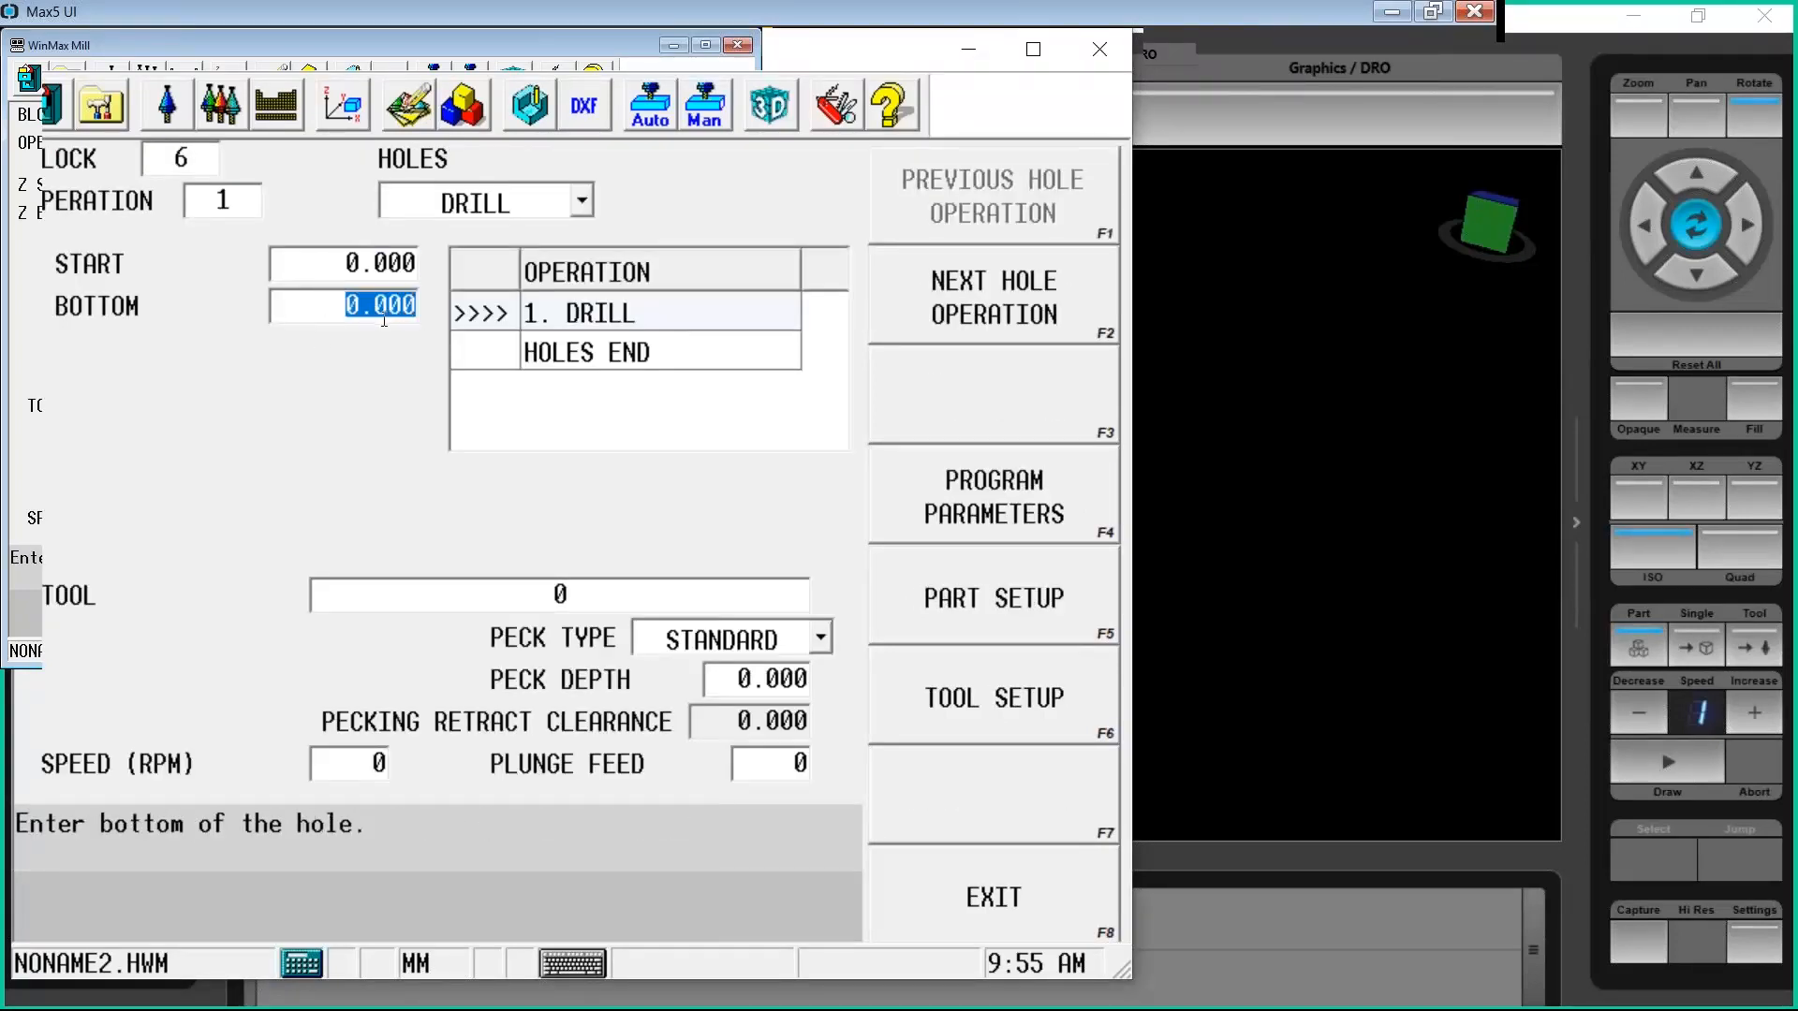
click(996, 305)
click(987, 711)
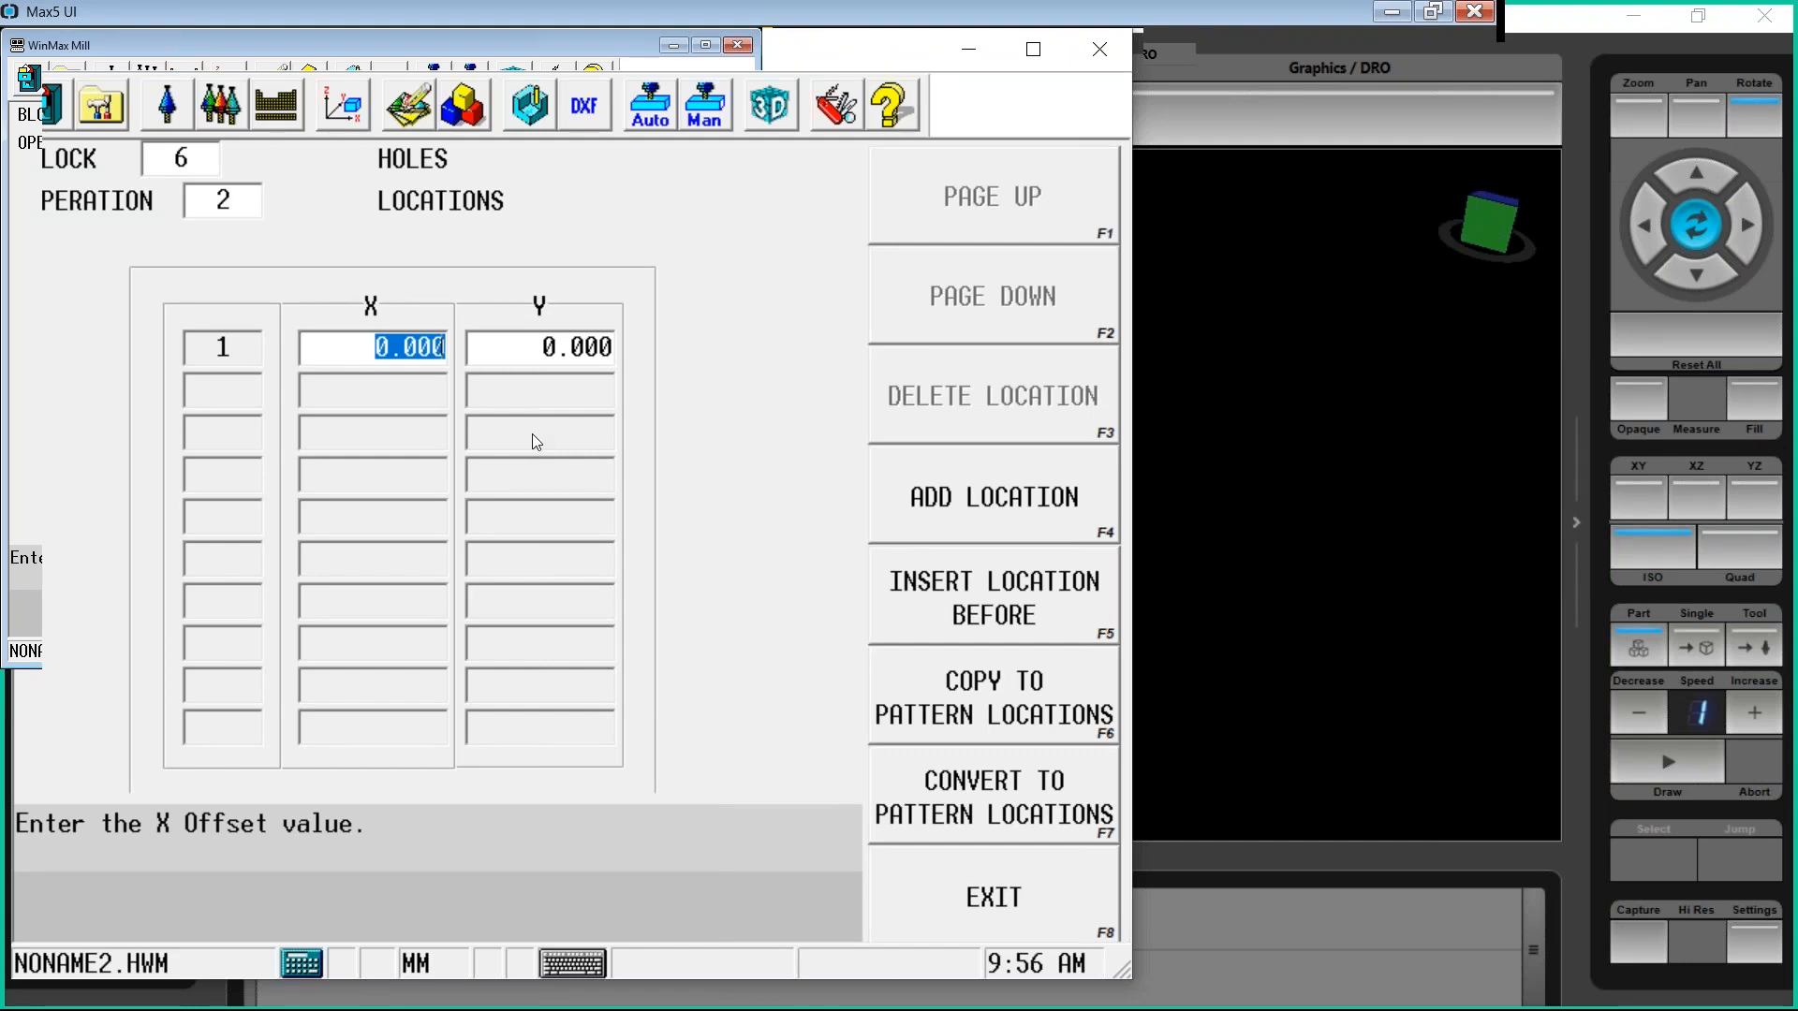
Switch to the cube model and examine its side faces, ending square on the face with the circular hole pattern
click(1172, 489)
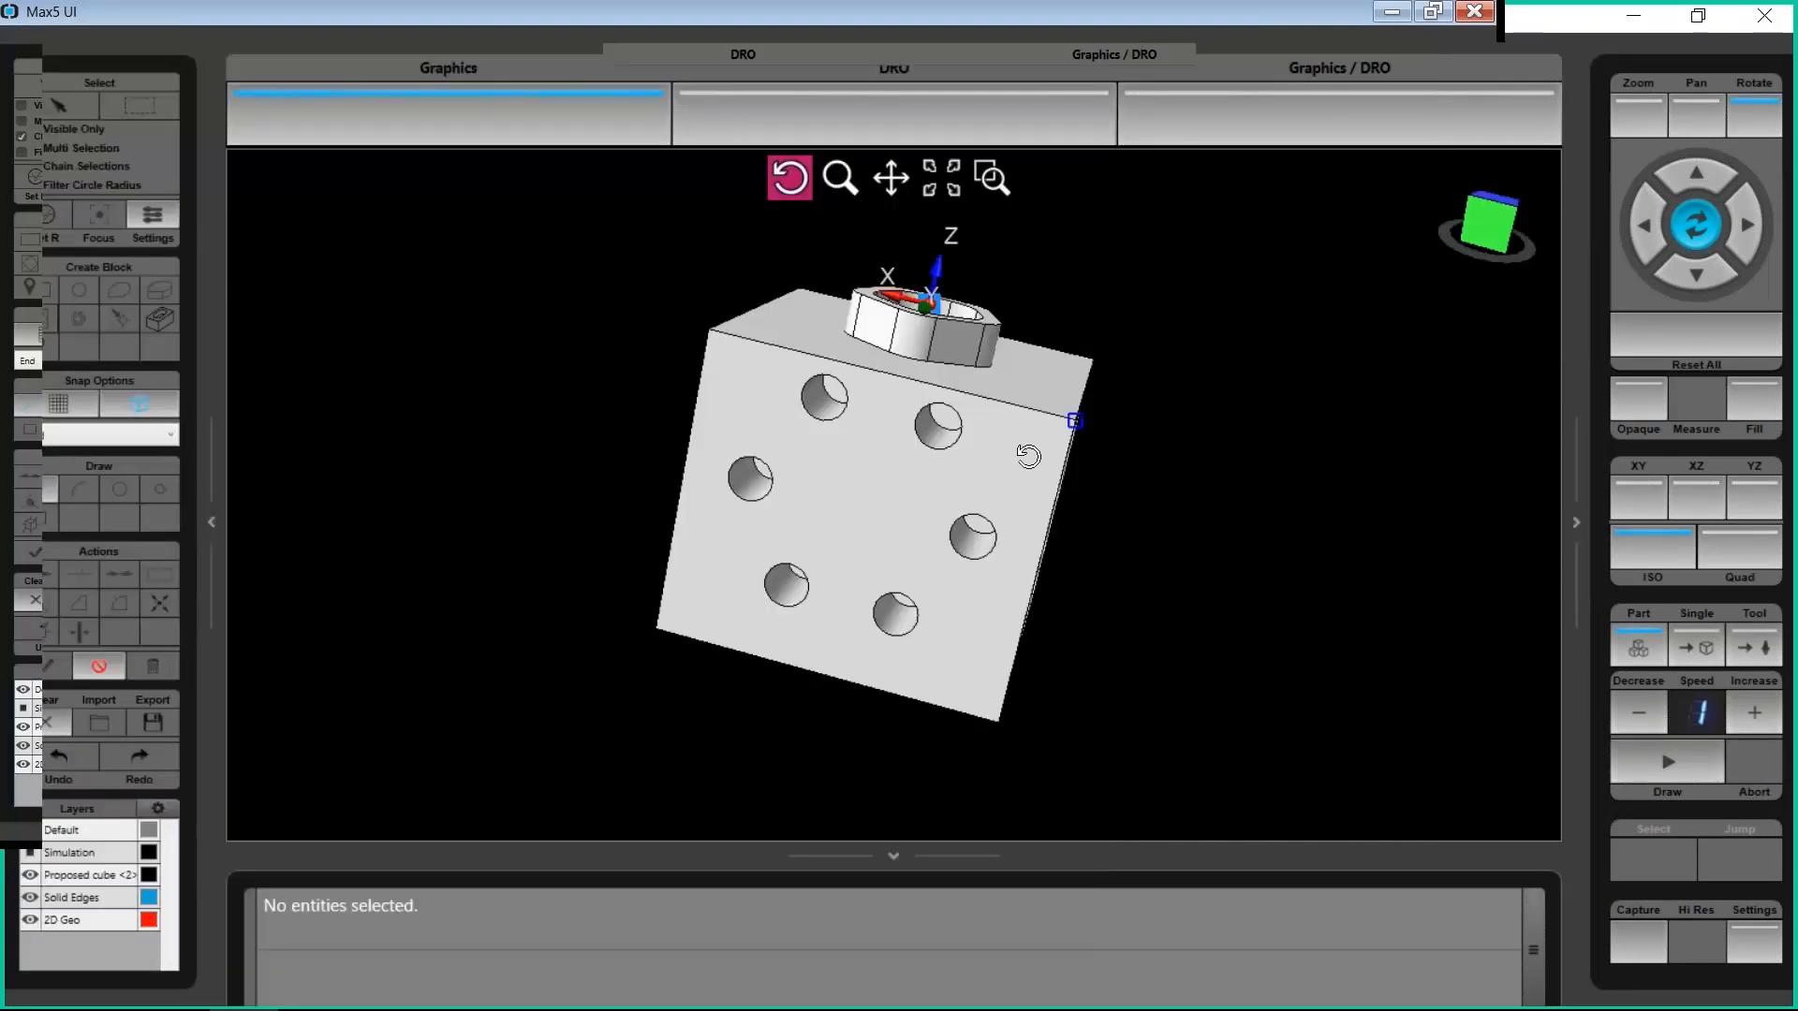
drag(875, 454, 914, 441)
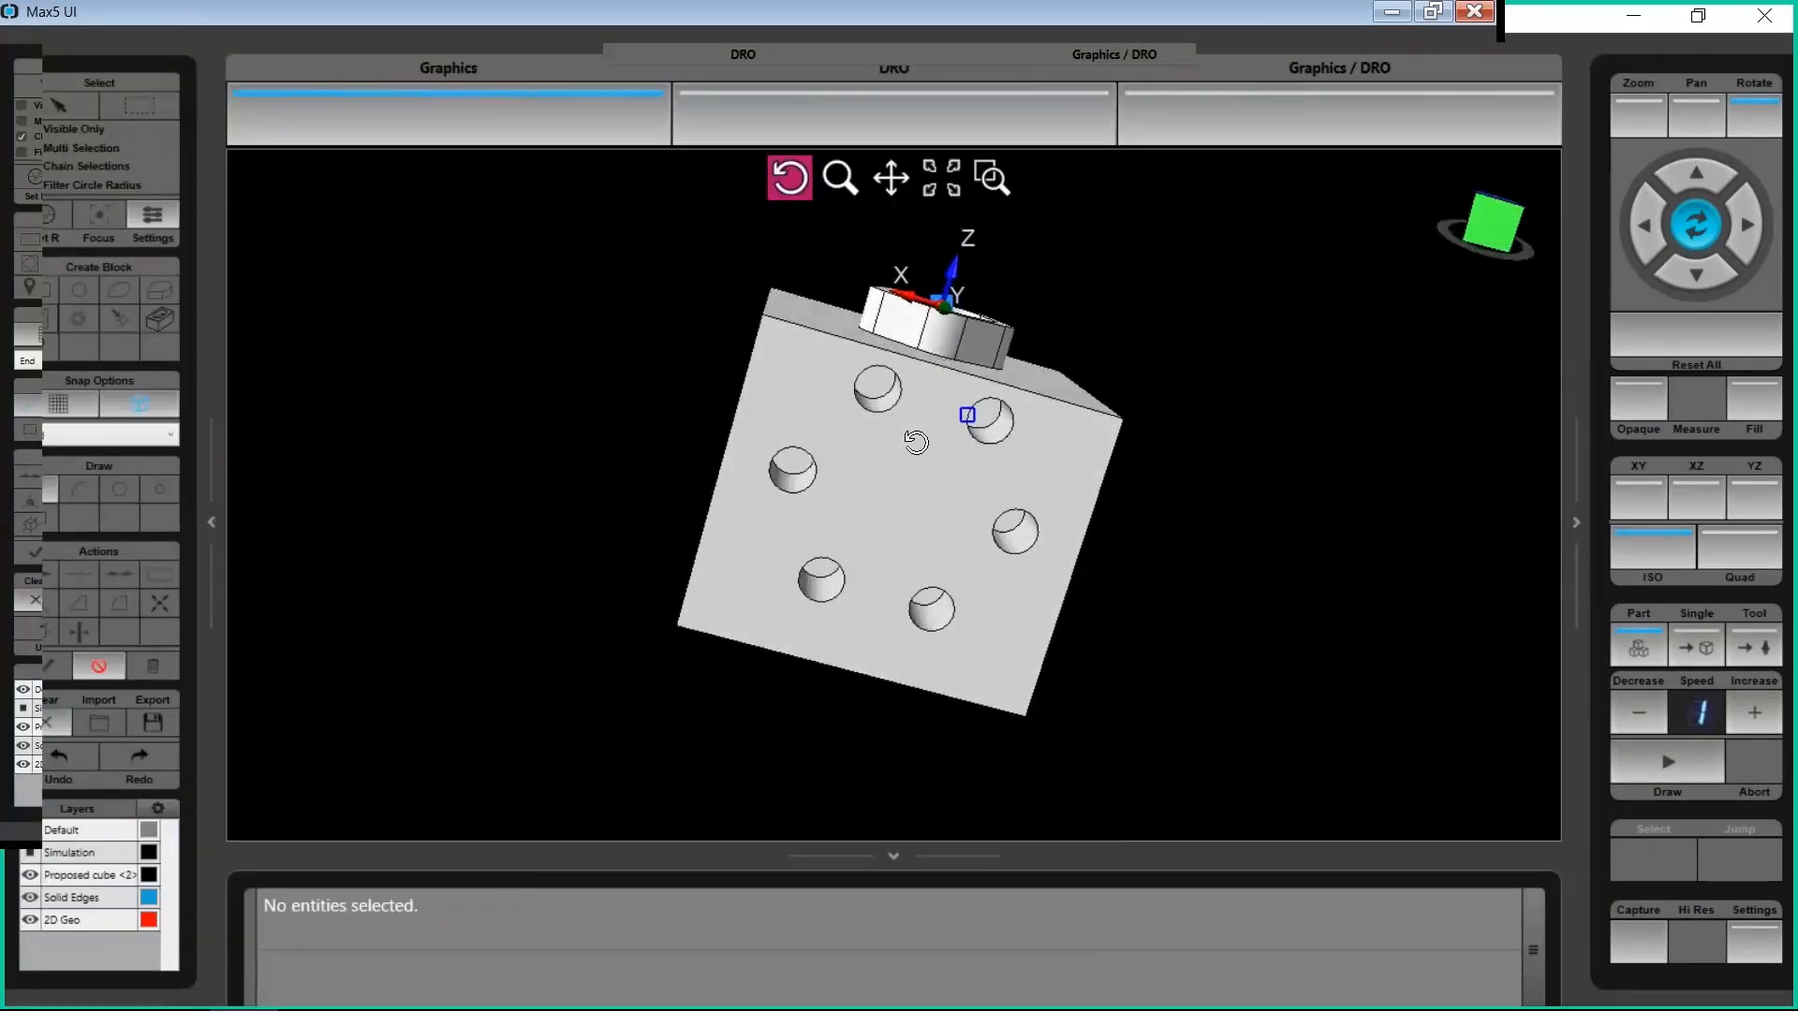
drag(858, 381, 300, 225)
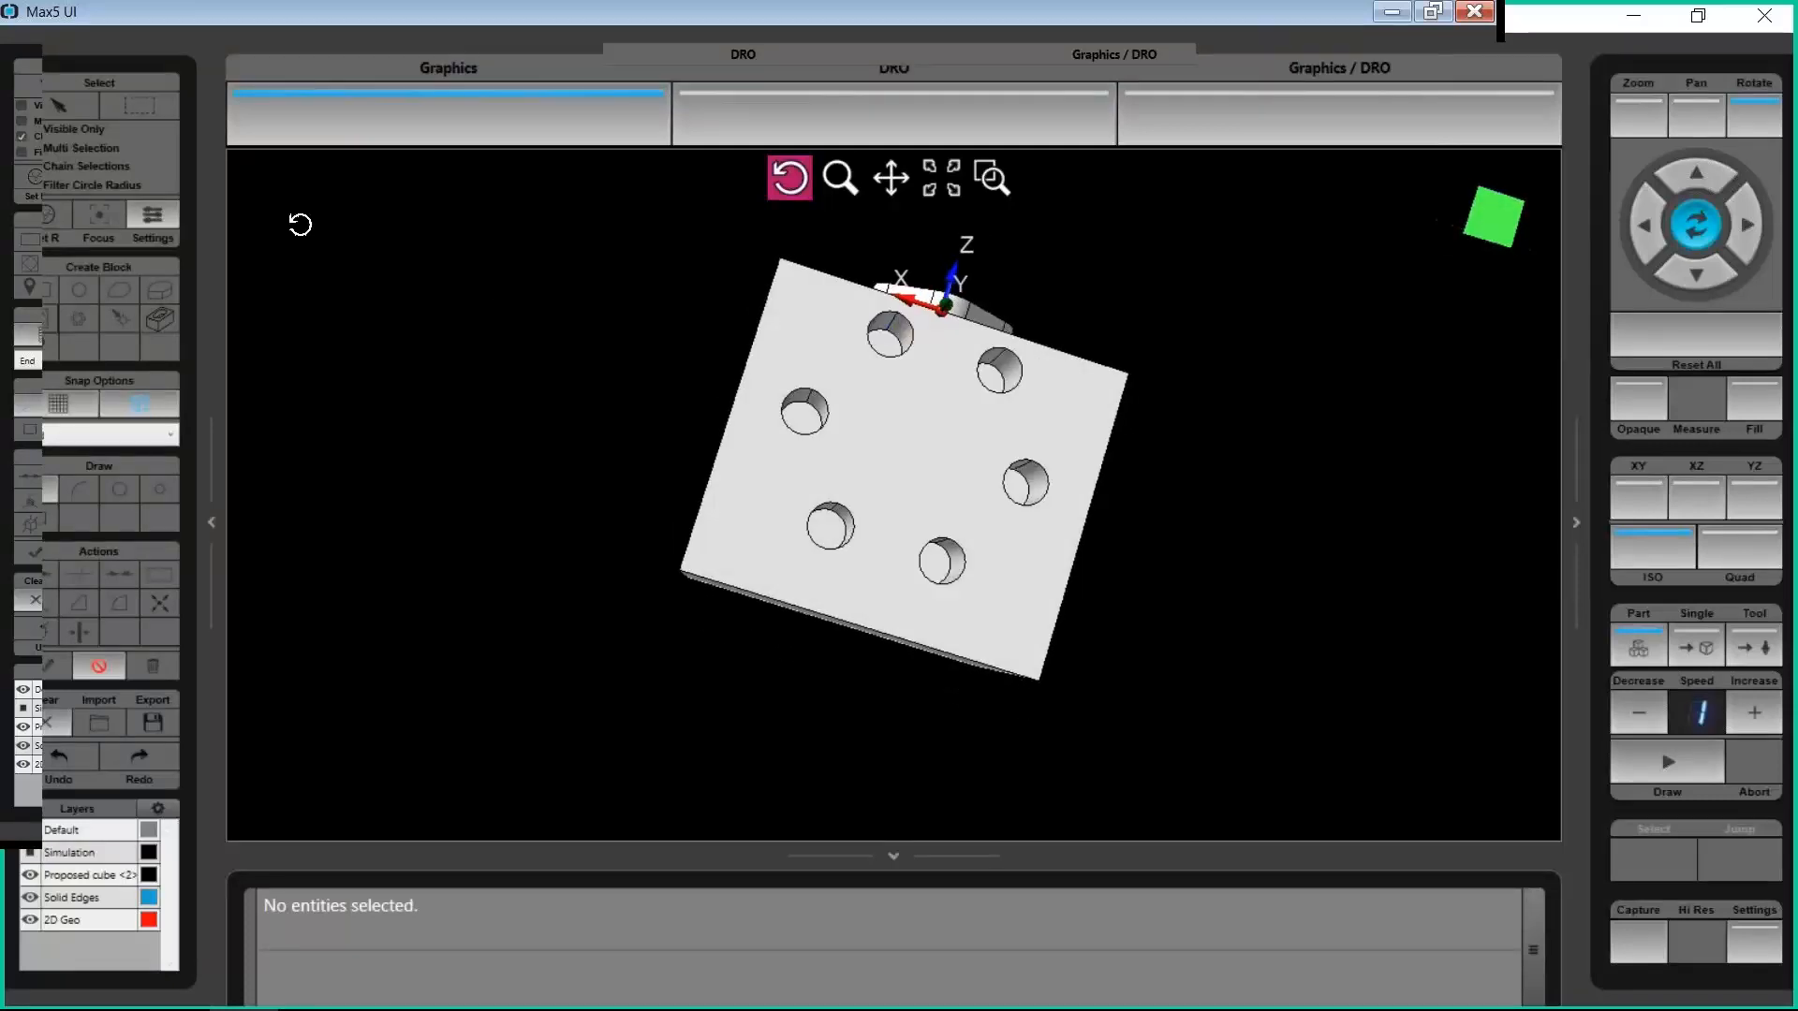
click(122, 109)
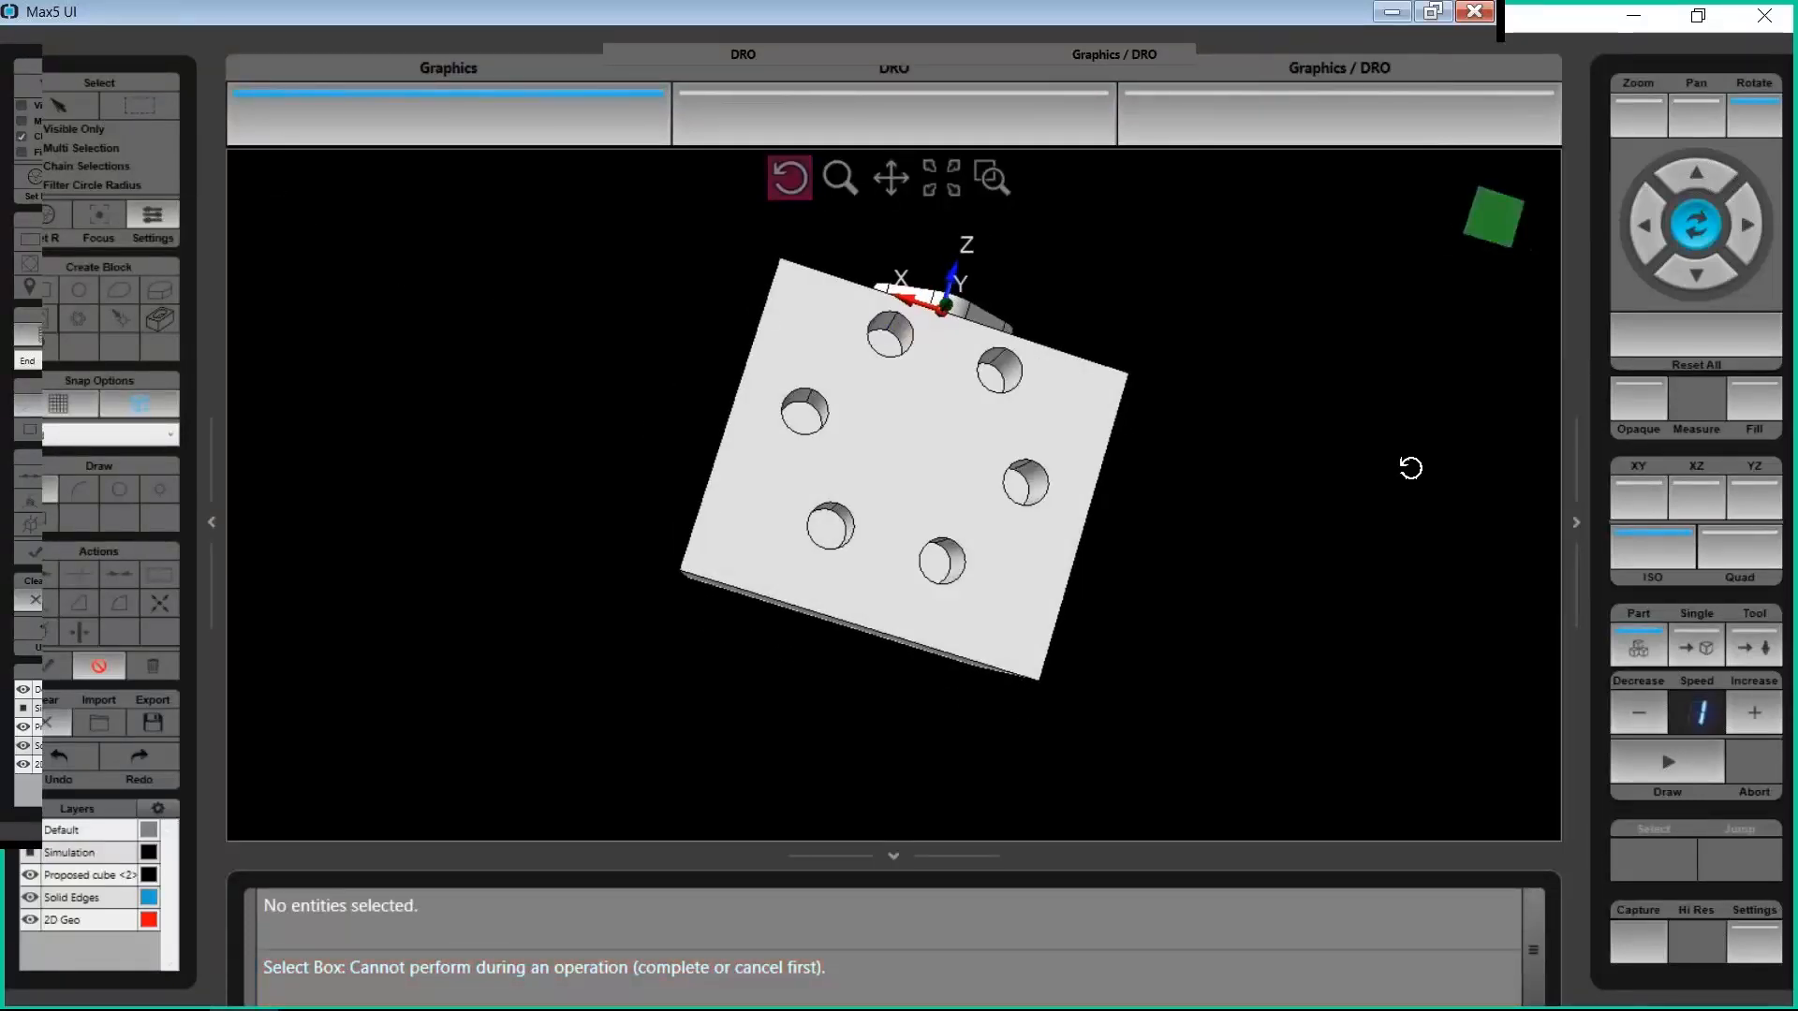
click(1660, 486)
click(1704, 501)
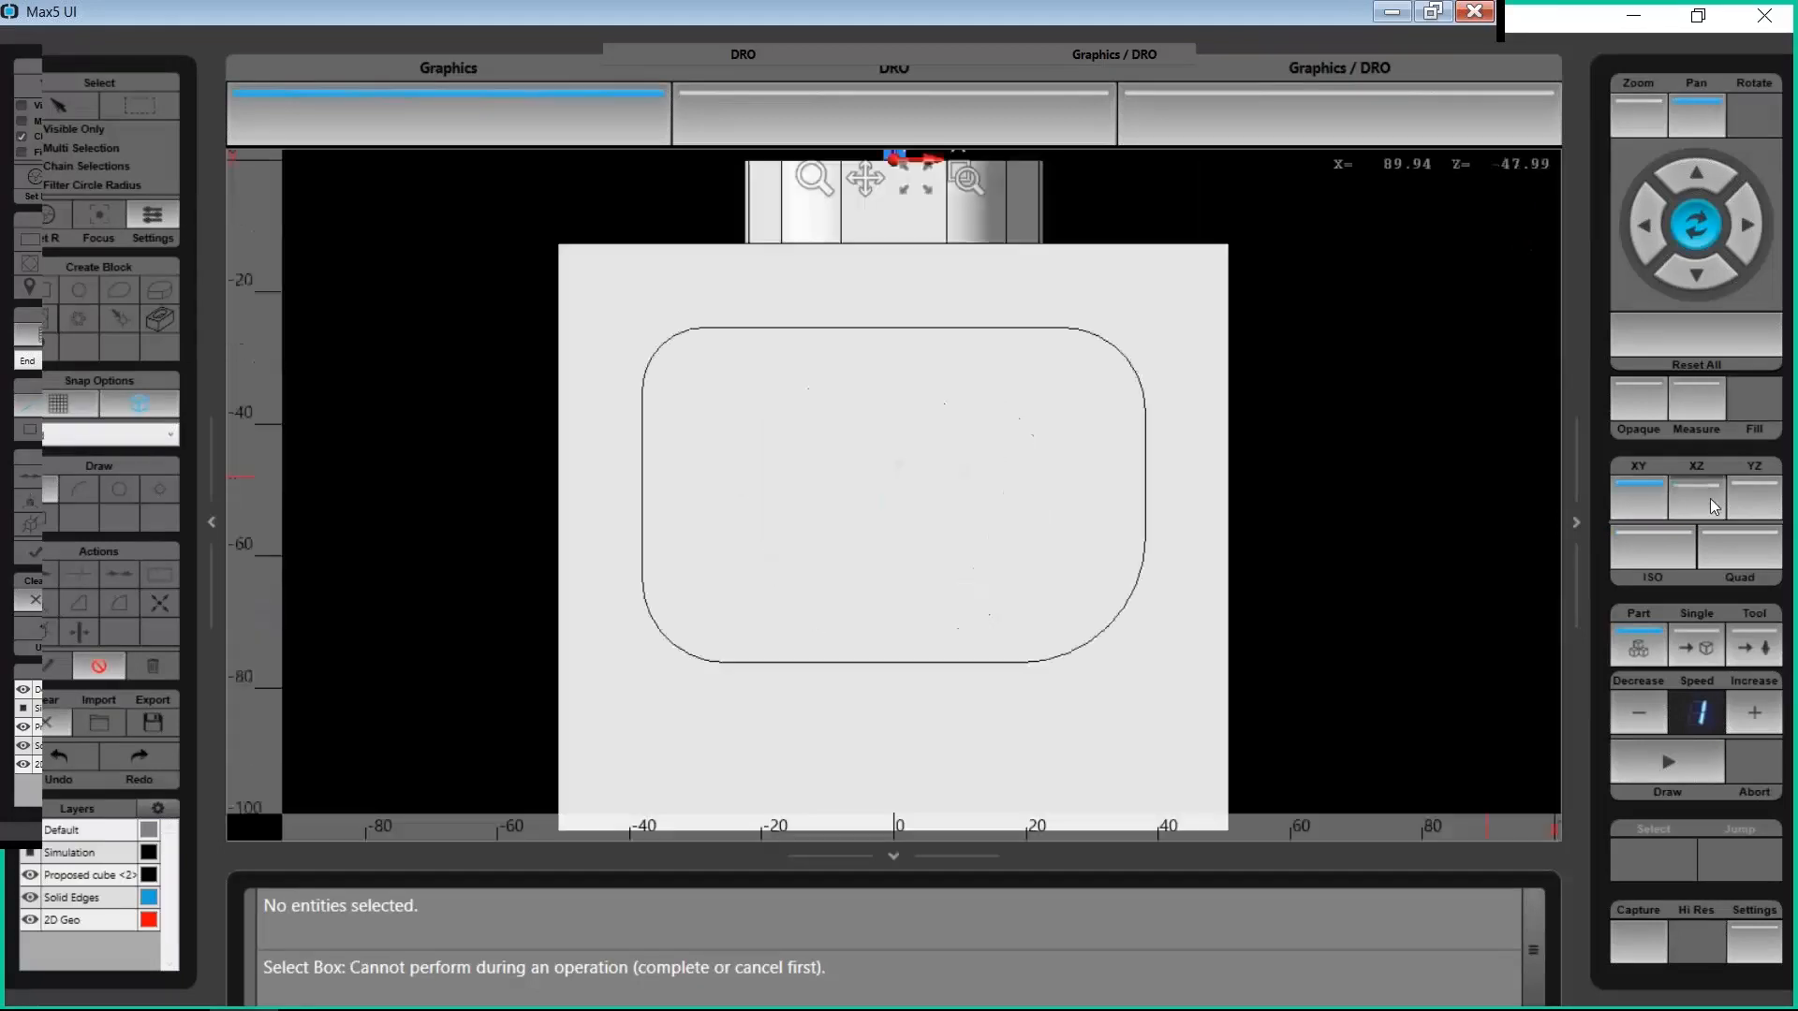
click(1749, 505)
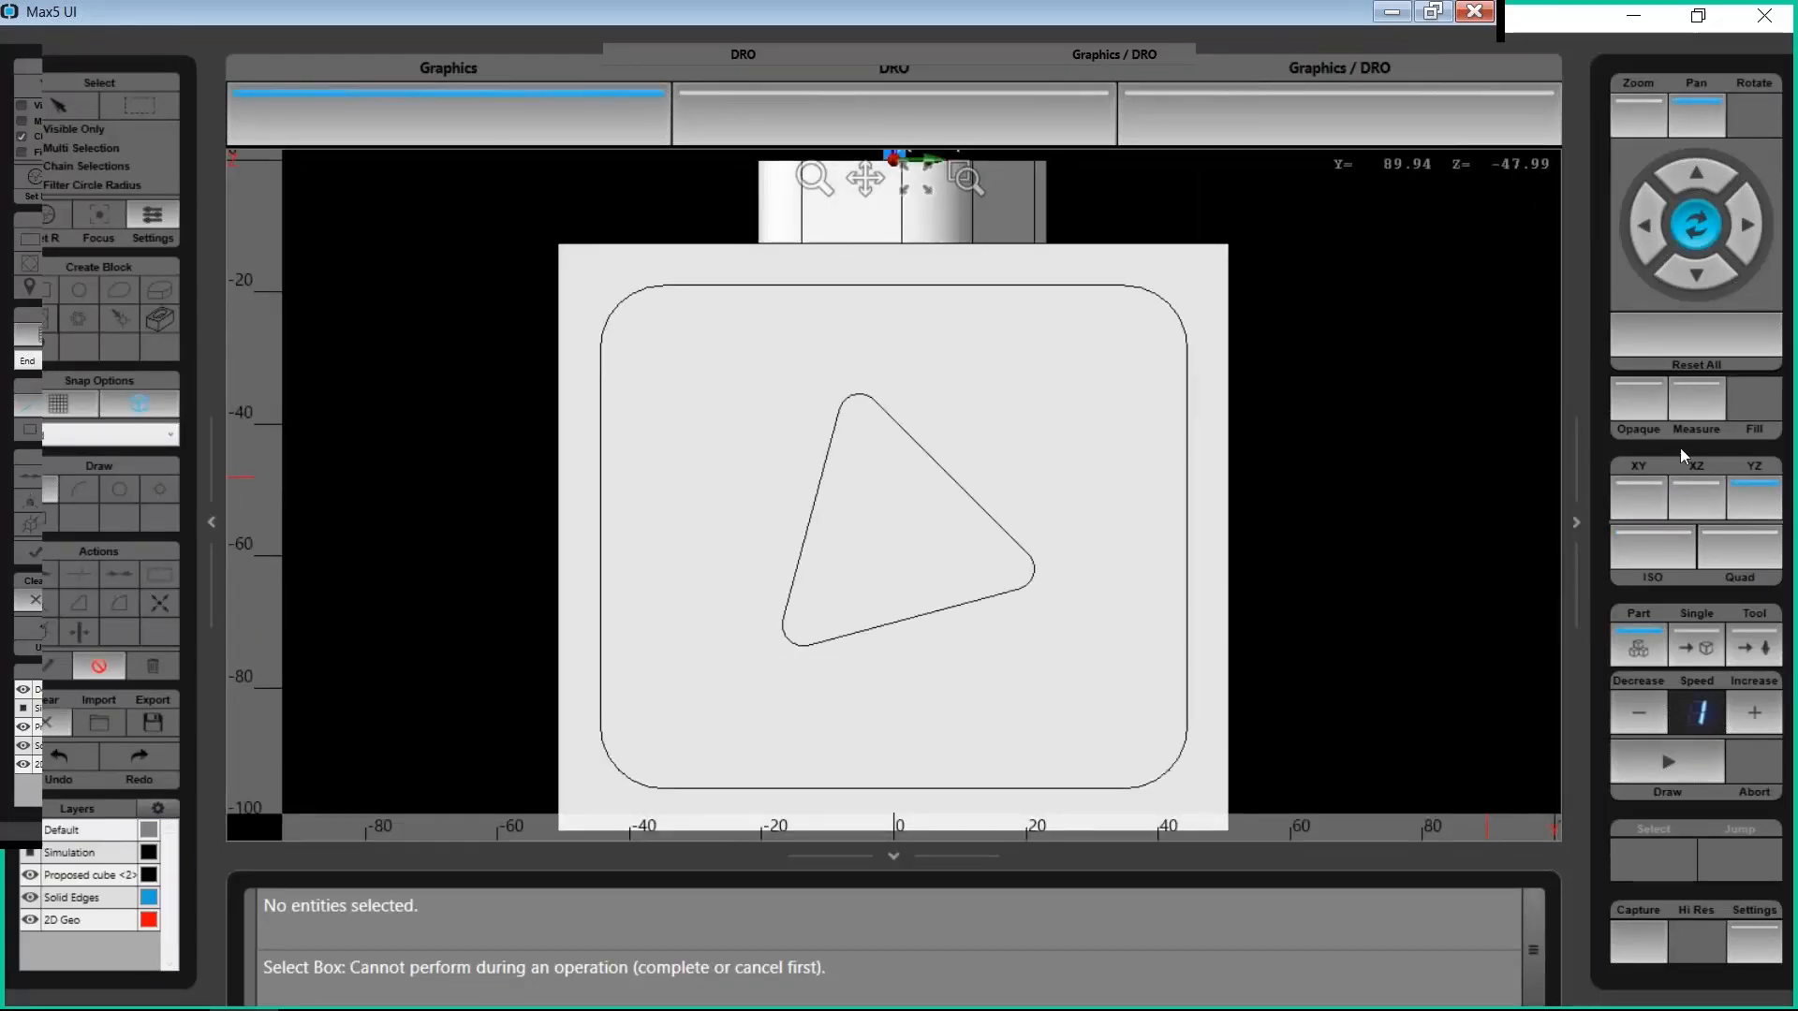
click(1656, 523)
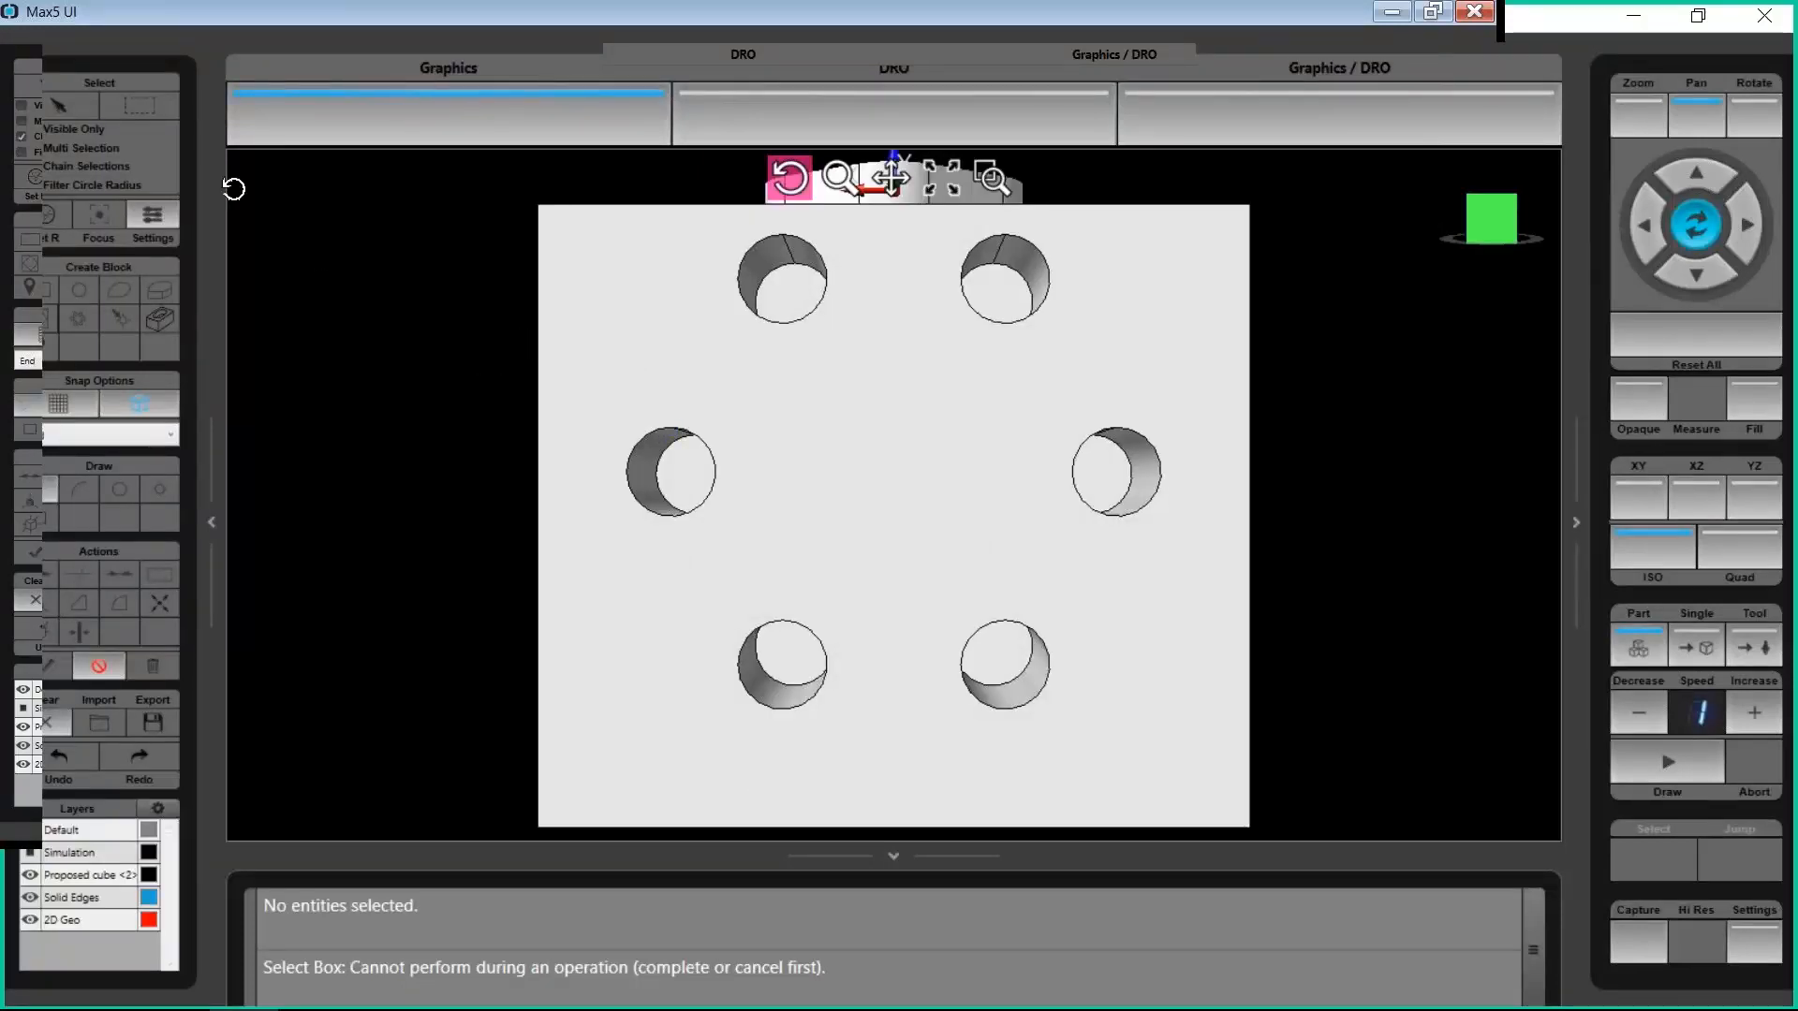
drag(453, 401, 1385, 393)
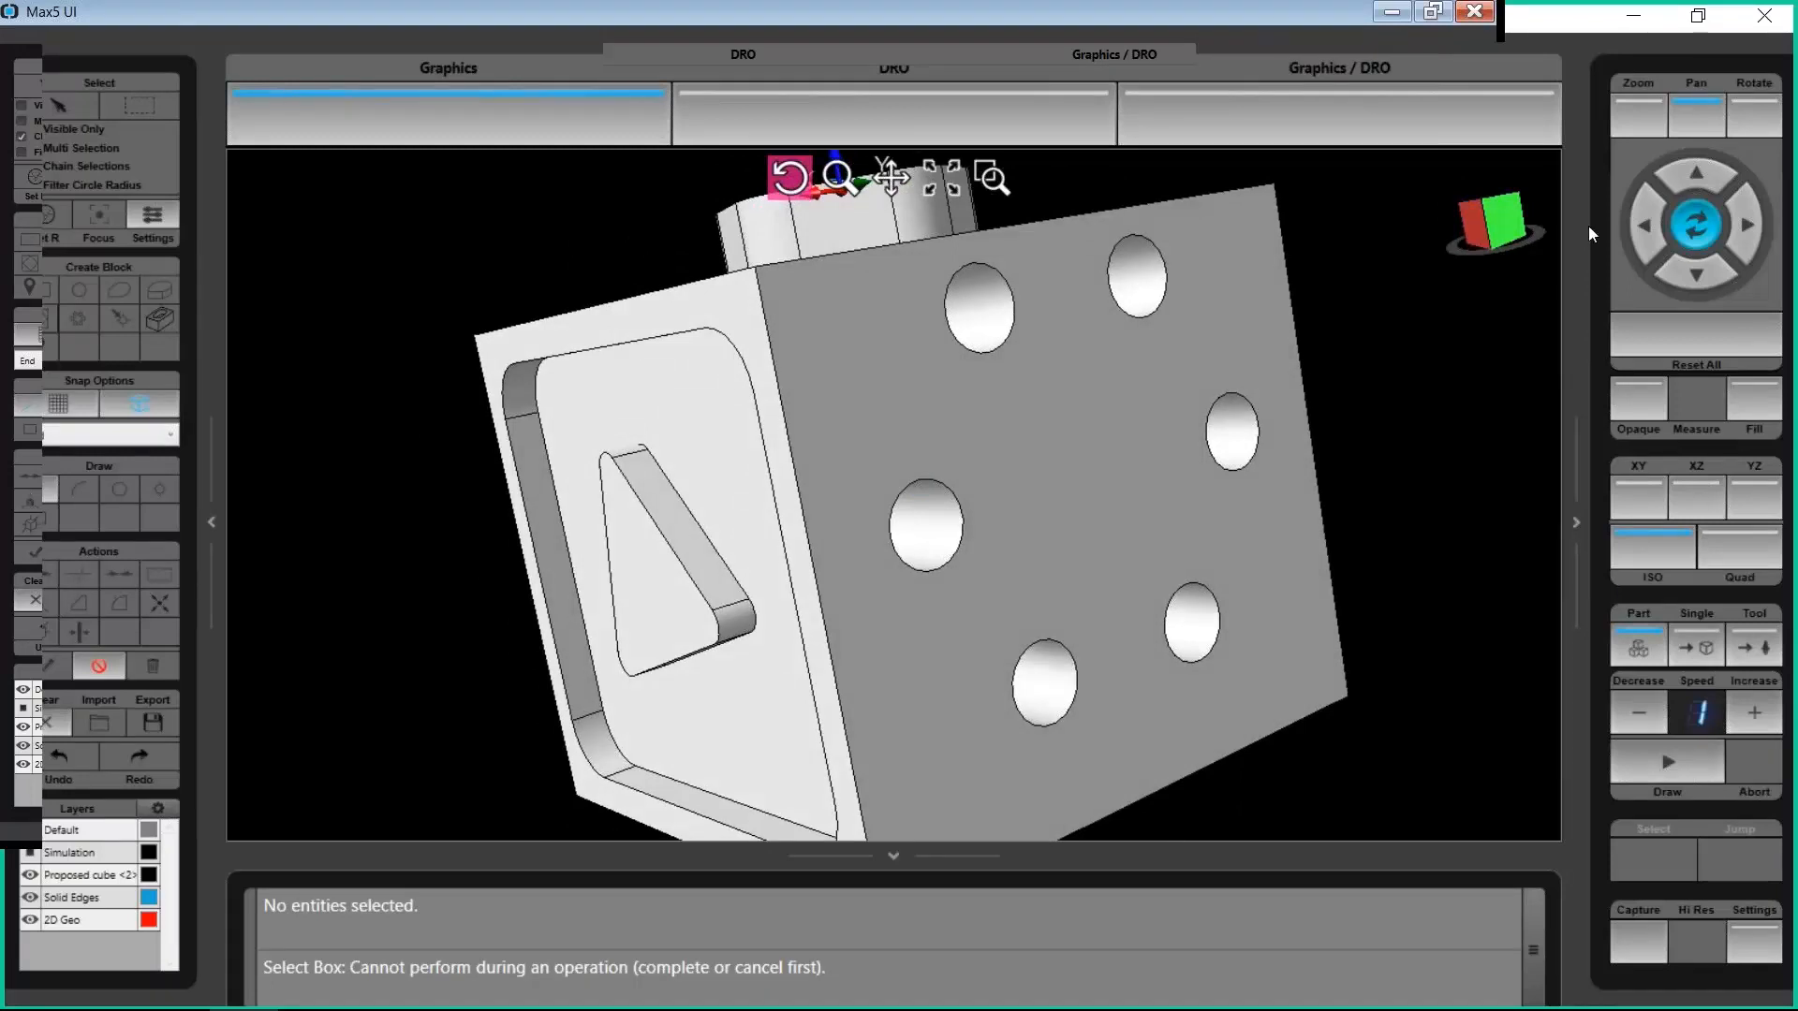
click(1492, 222)
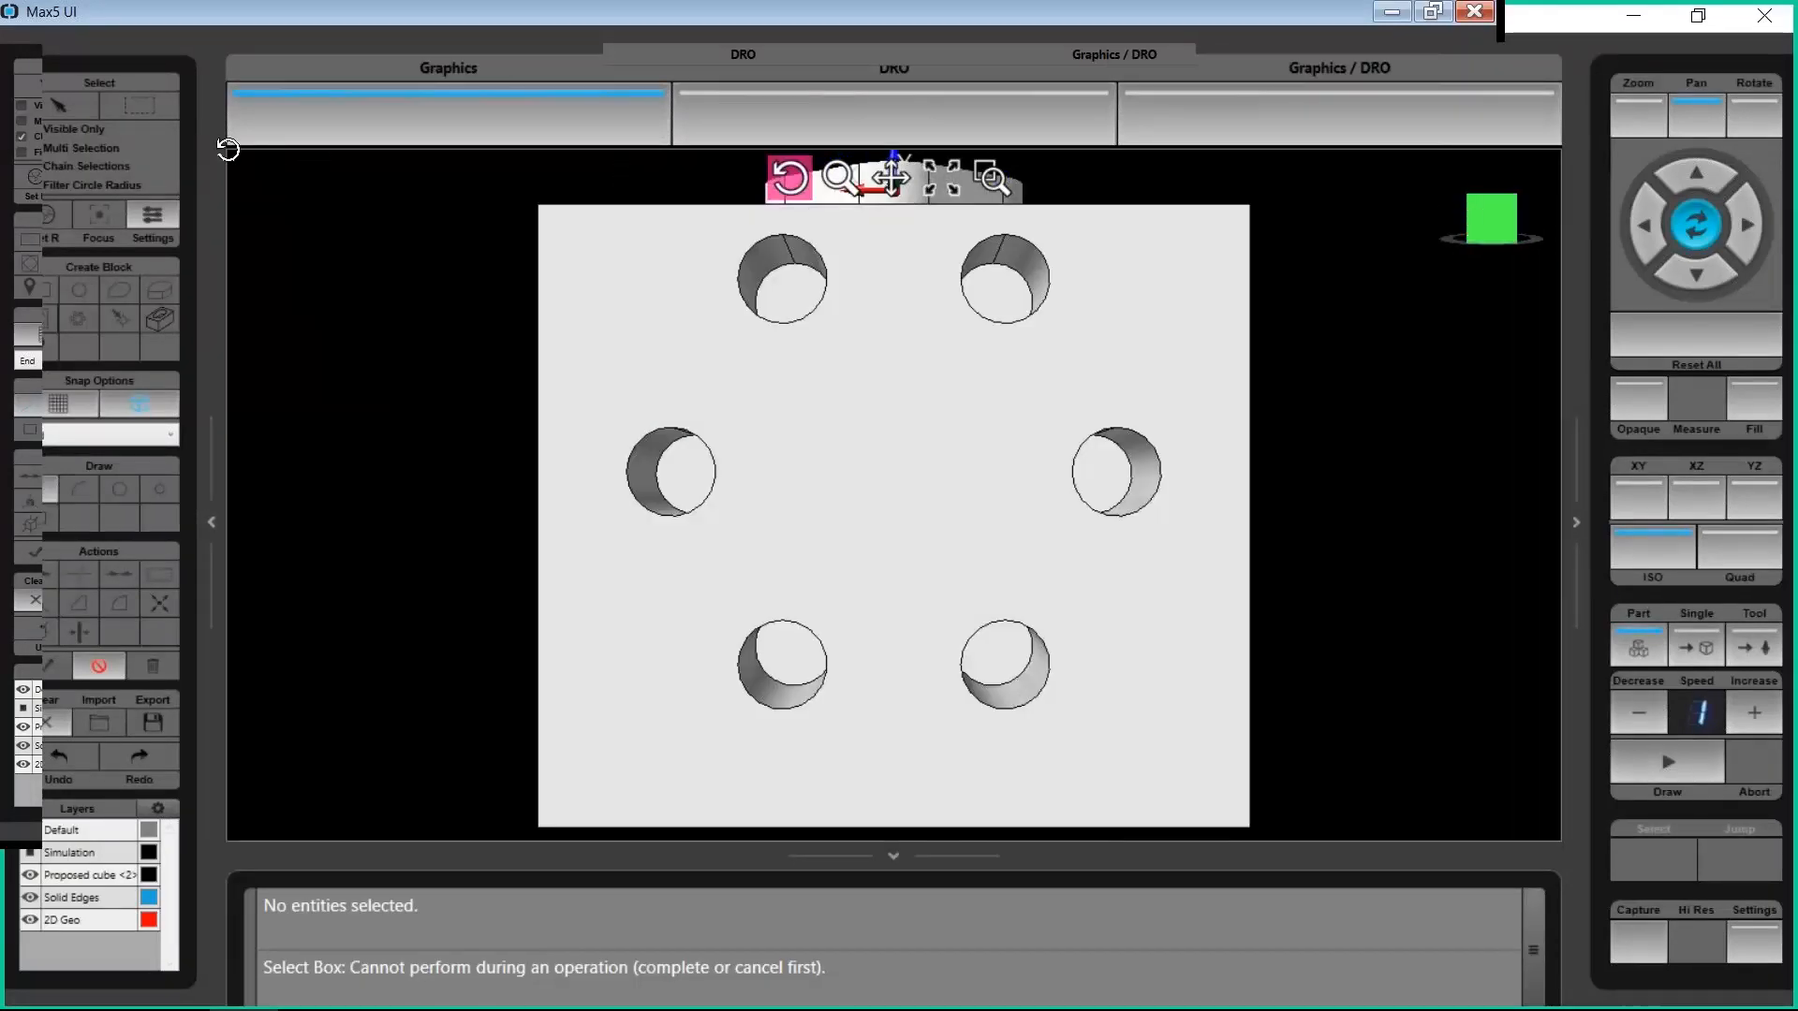
Cancel the active operation and try box-selecting the lower four holes on the face
click(154, 109)
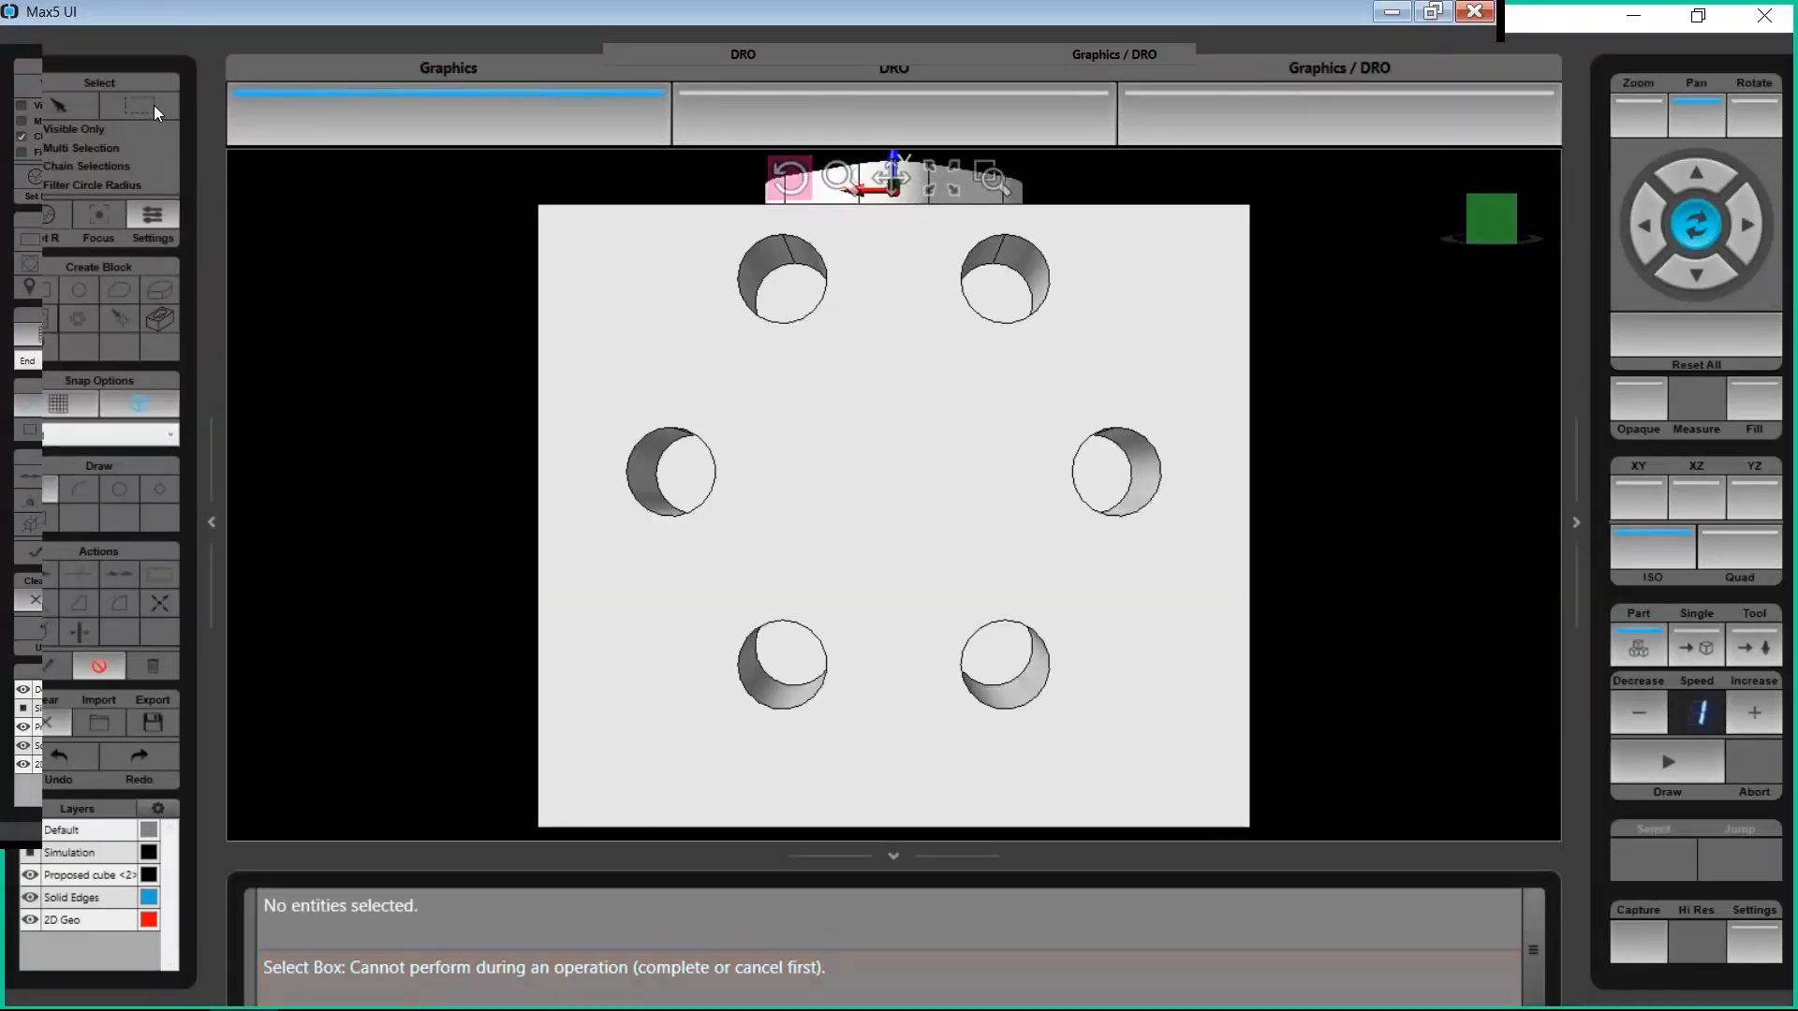
click(93, 656)
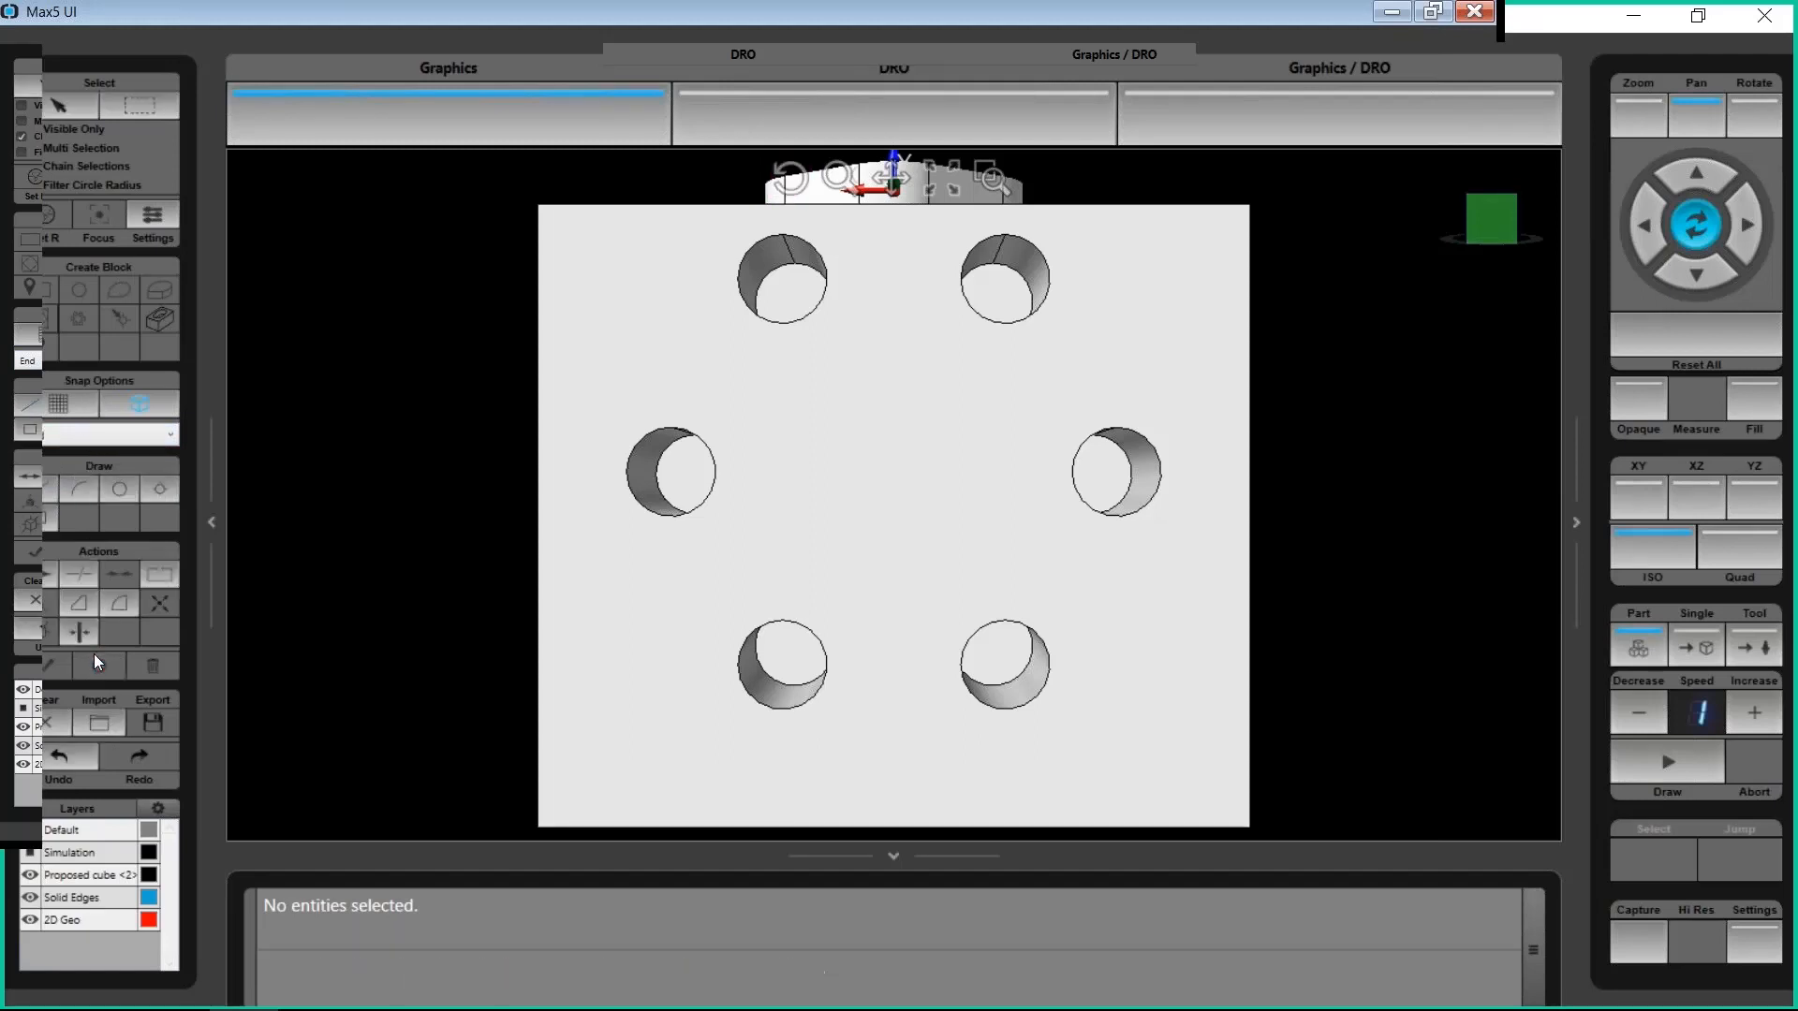
click(137, 108)
drag(426, 409, 1416, 796)
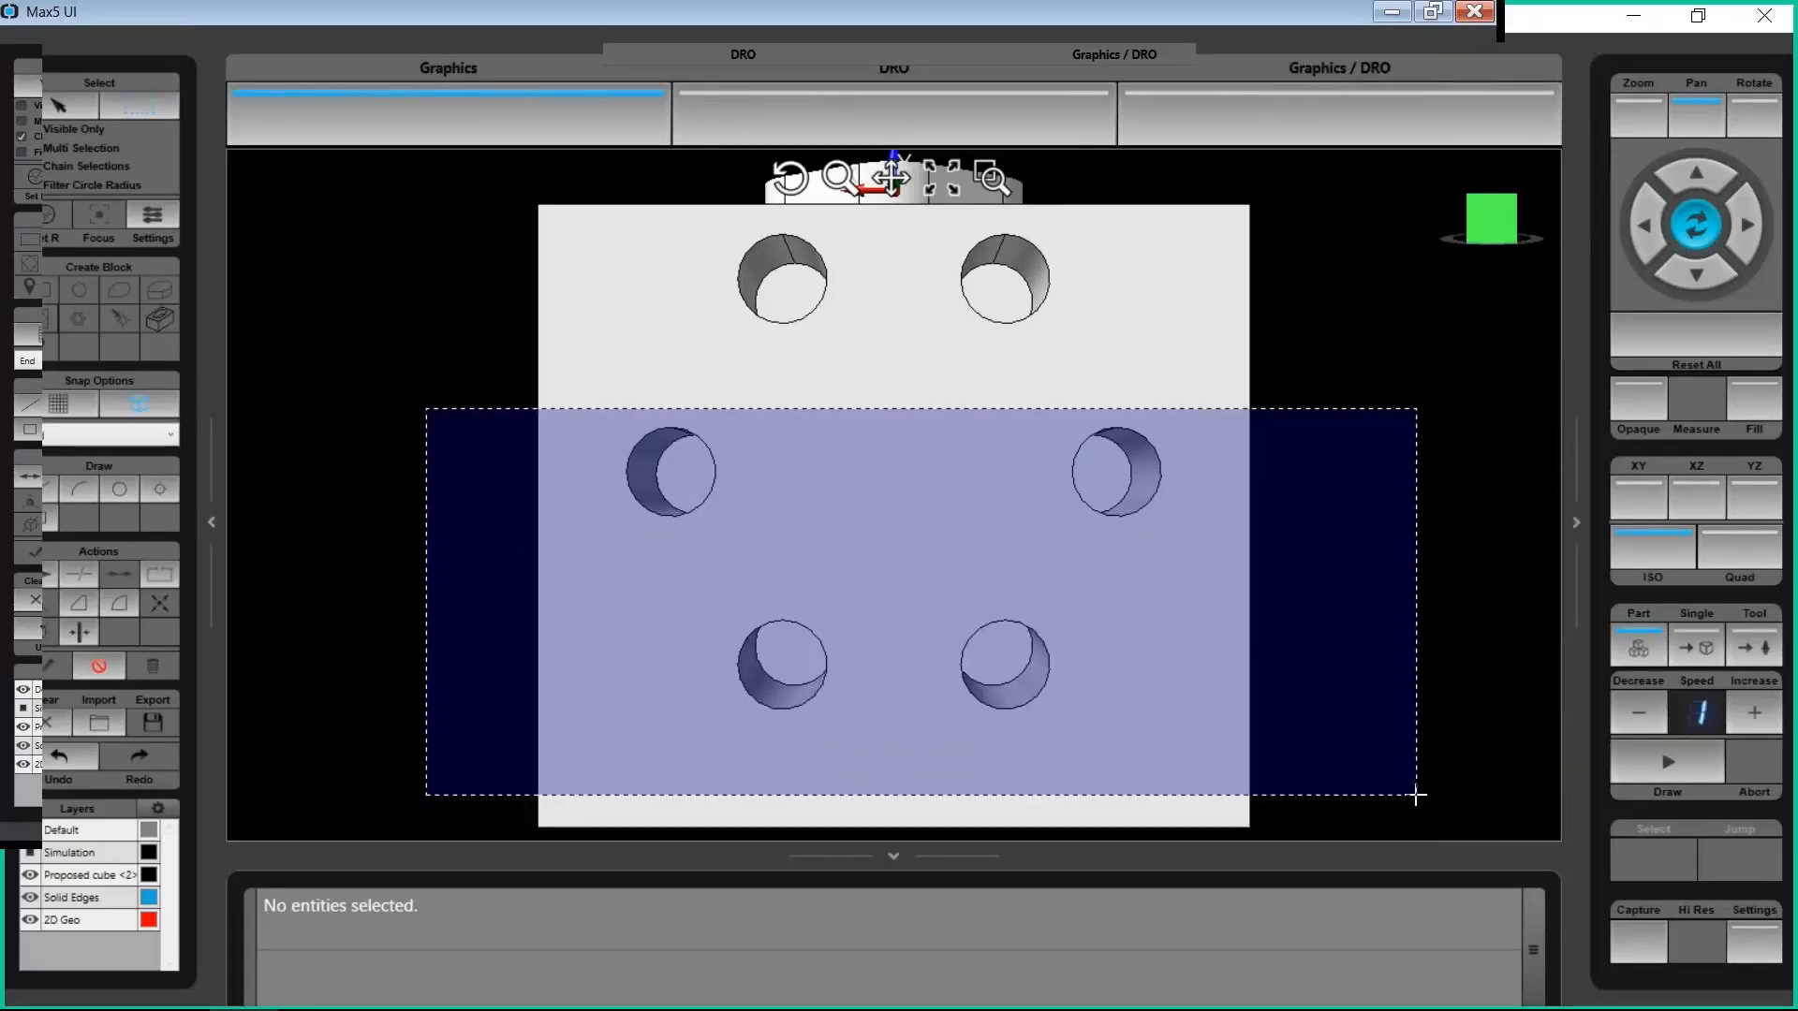
drag(1415, 796, 453, 430)
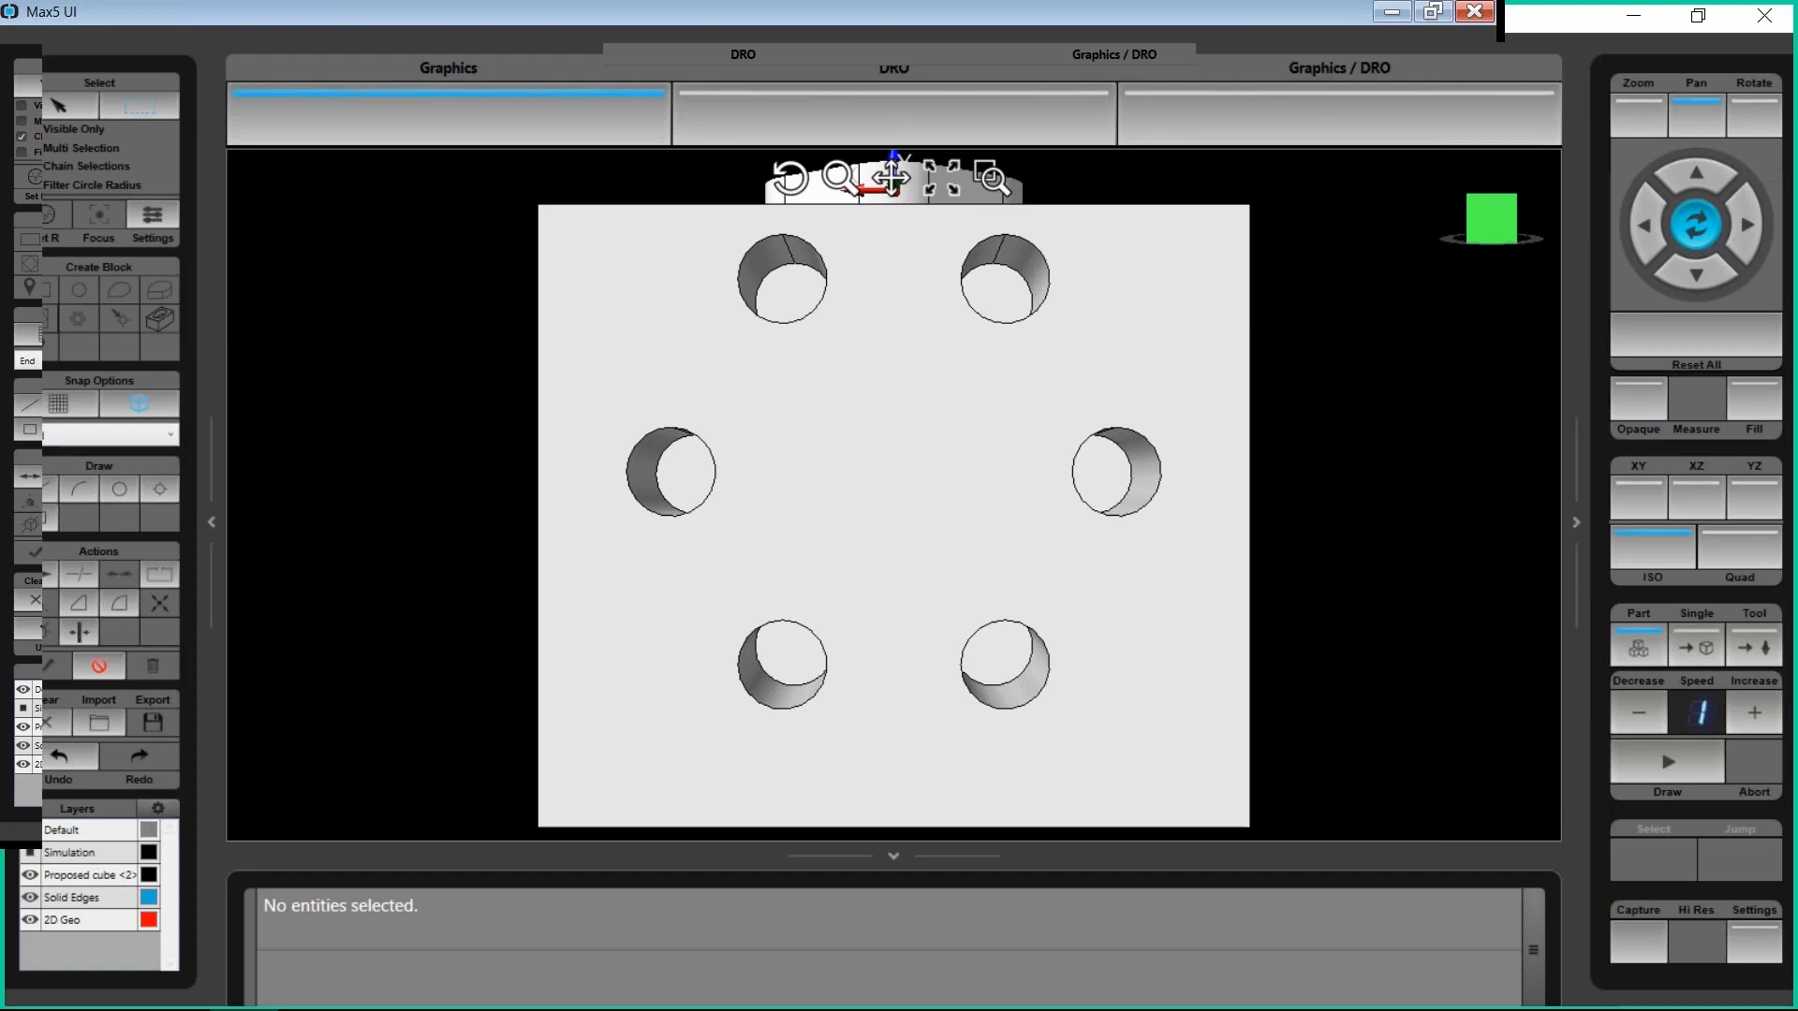
Switch to WinMax Mill, leave the holes block and open Modify Dimensions in the block editor at the Z offset
key(alt+Tab)
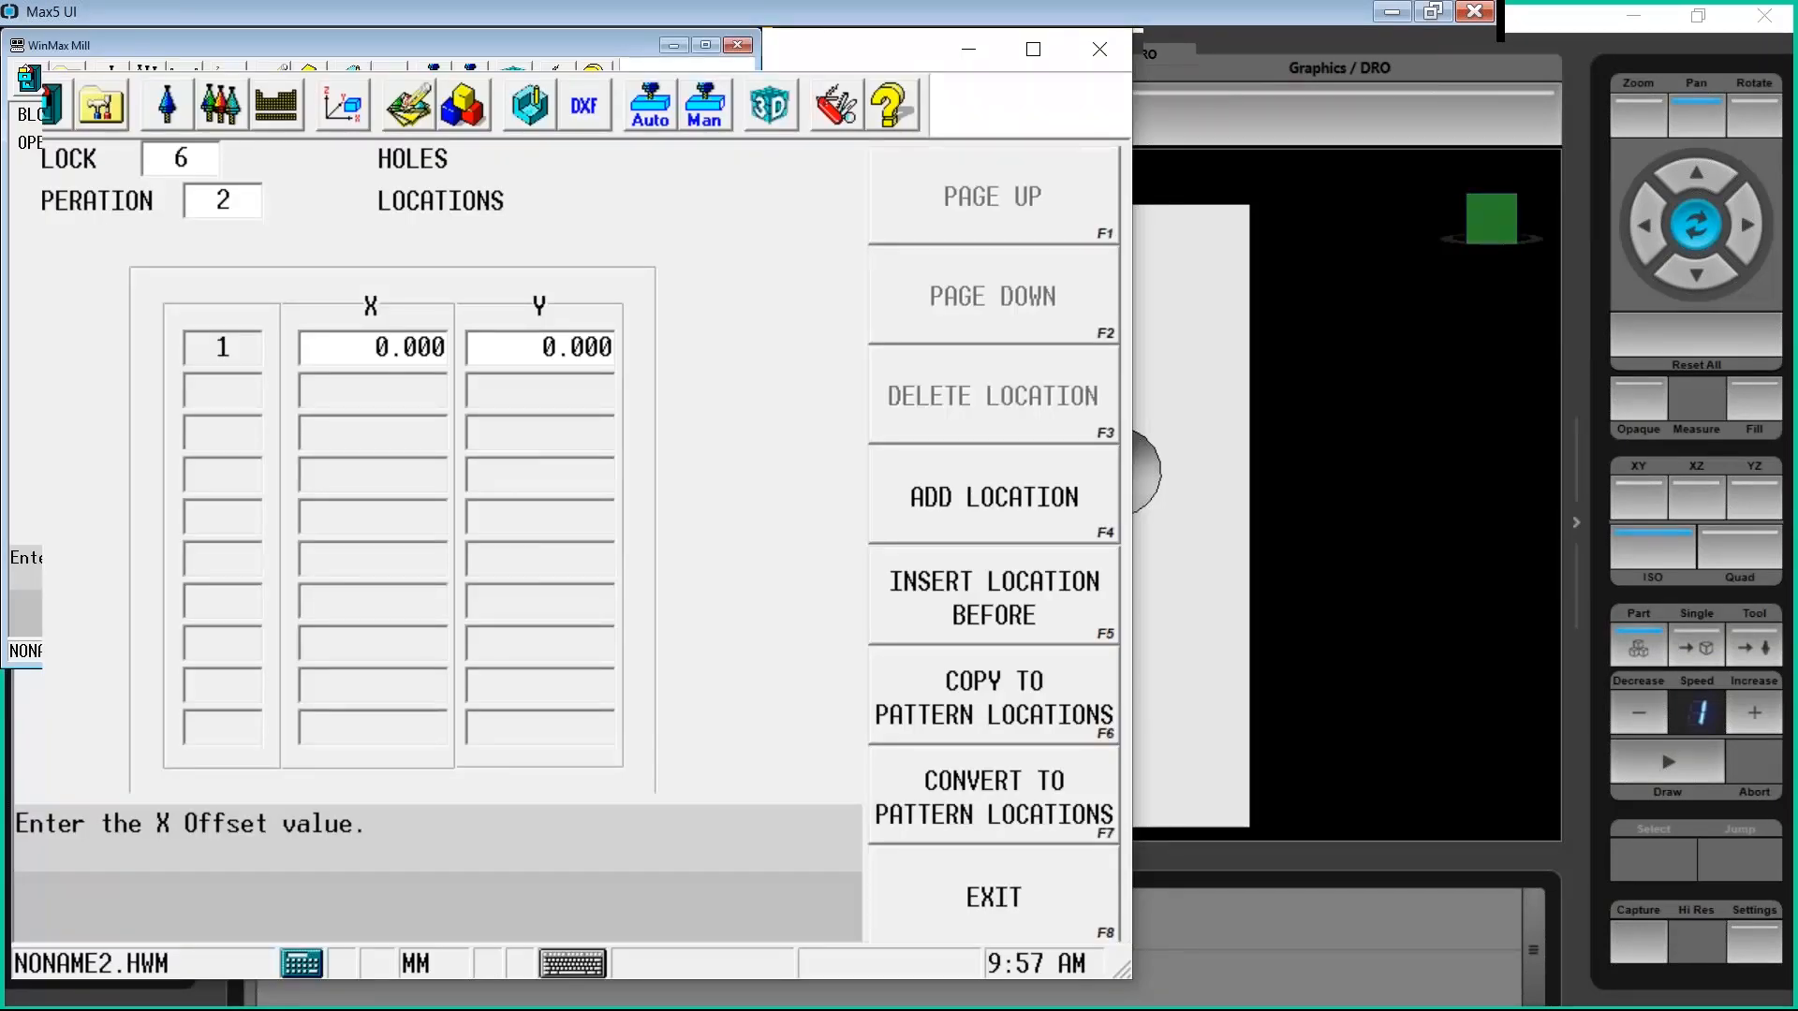
click(484, 123)
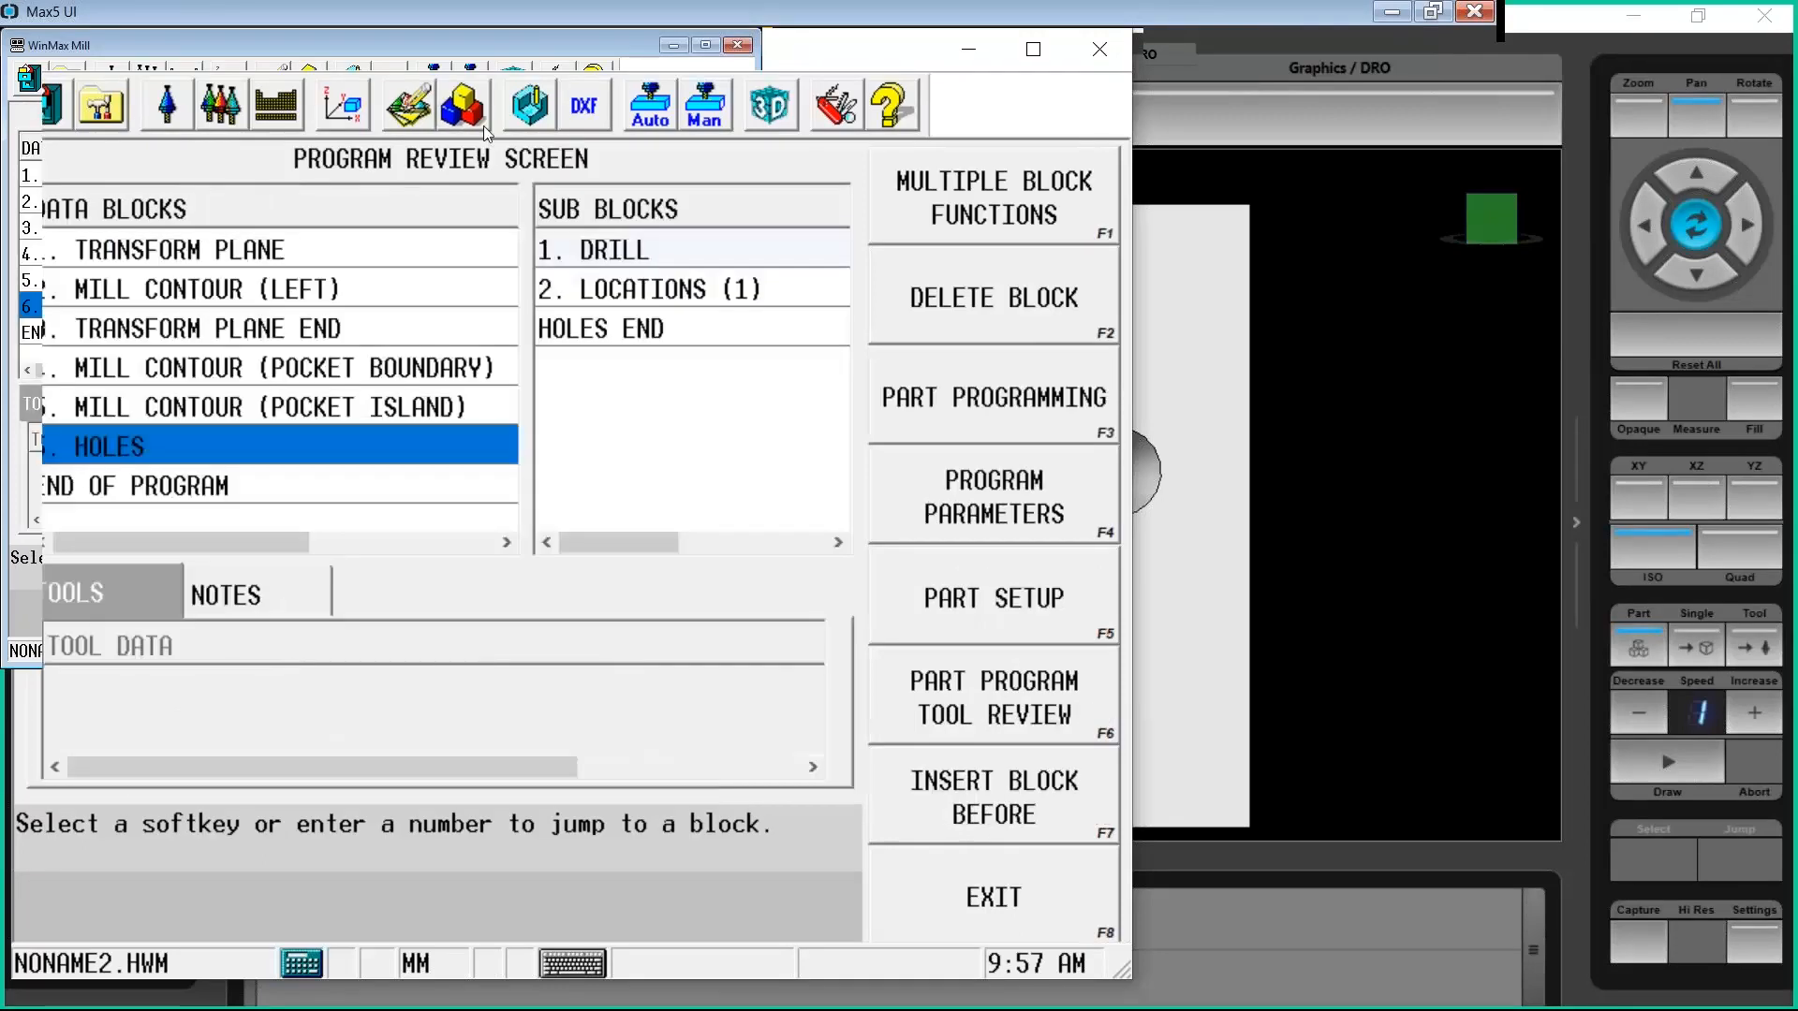
click(352, 403)
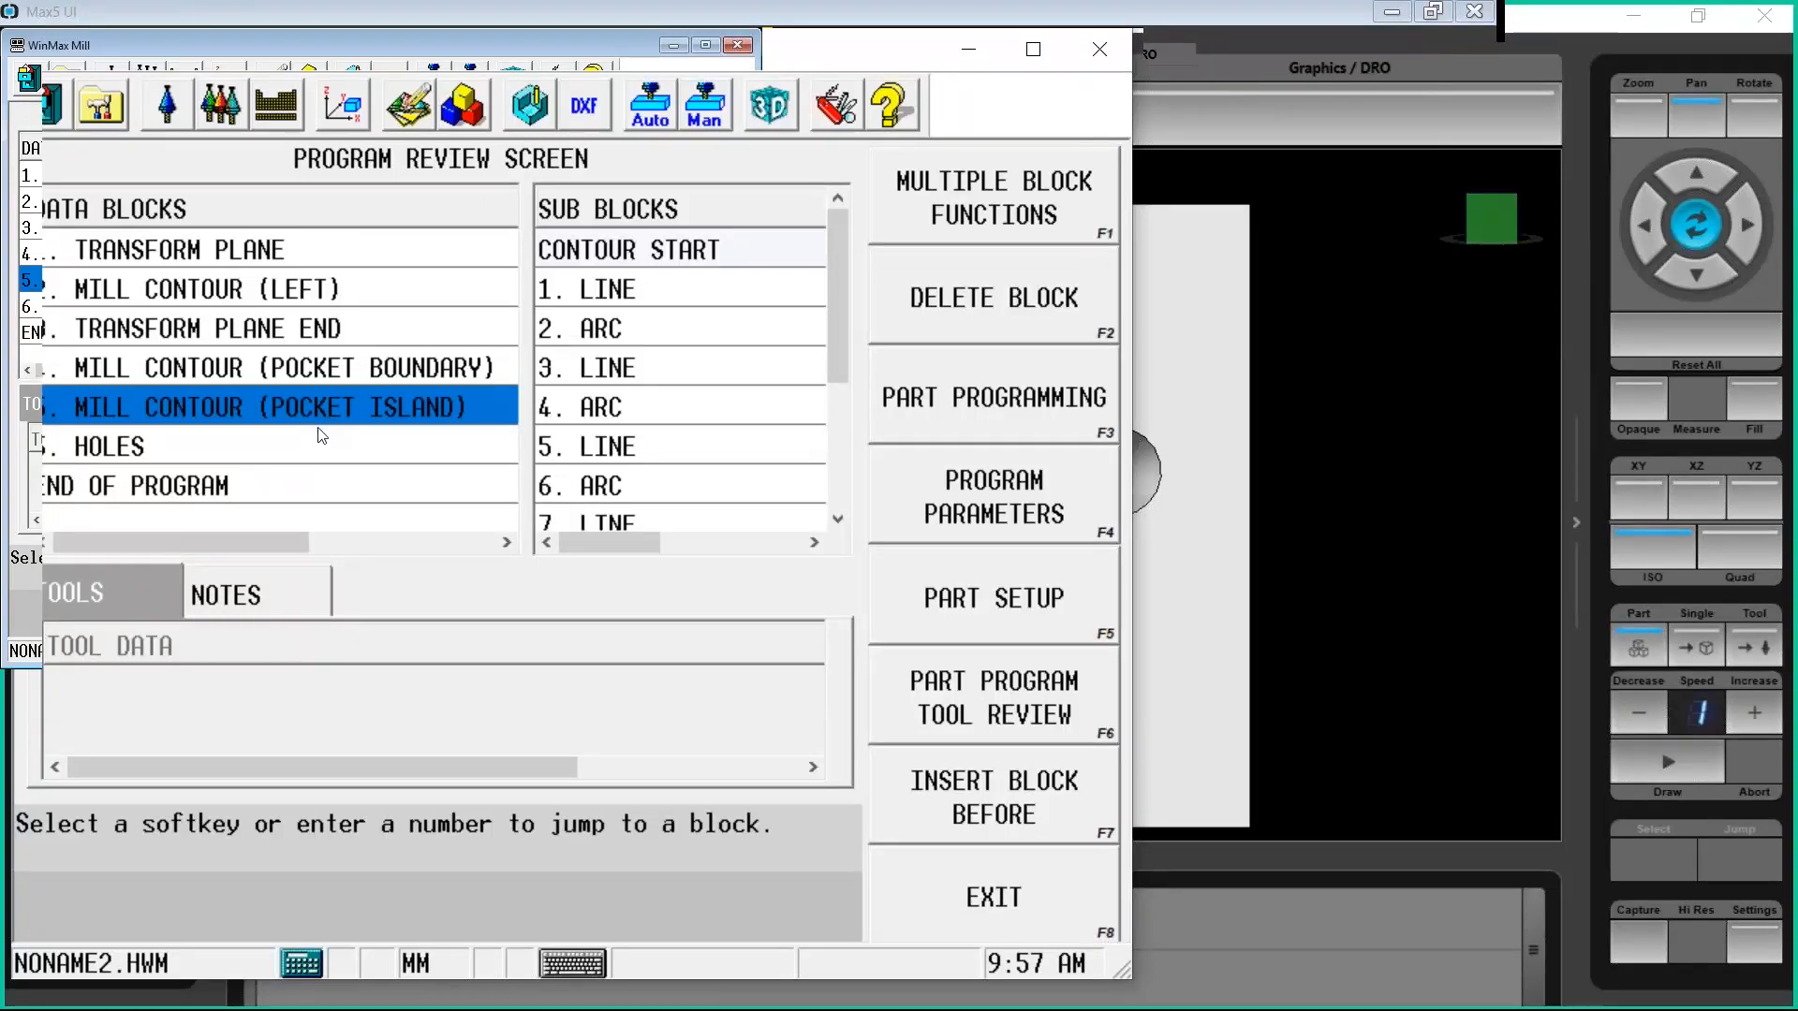
click(109, 122)
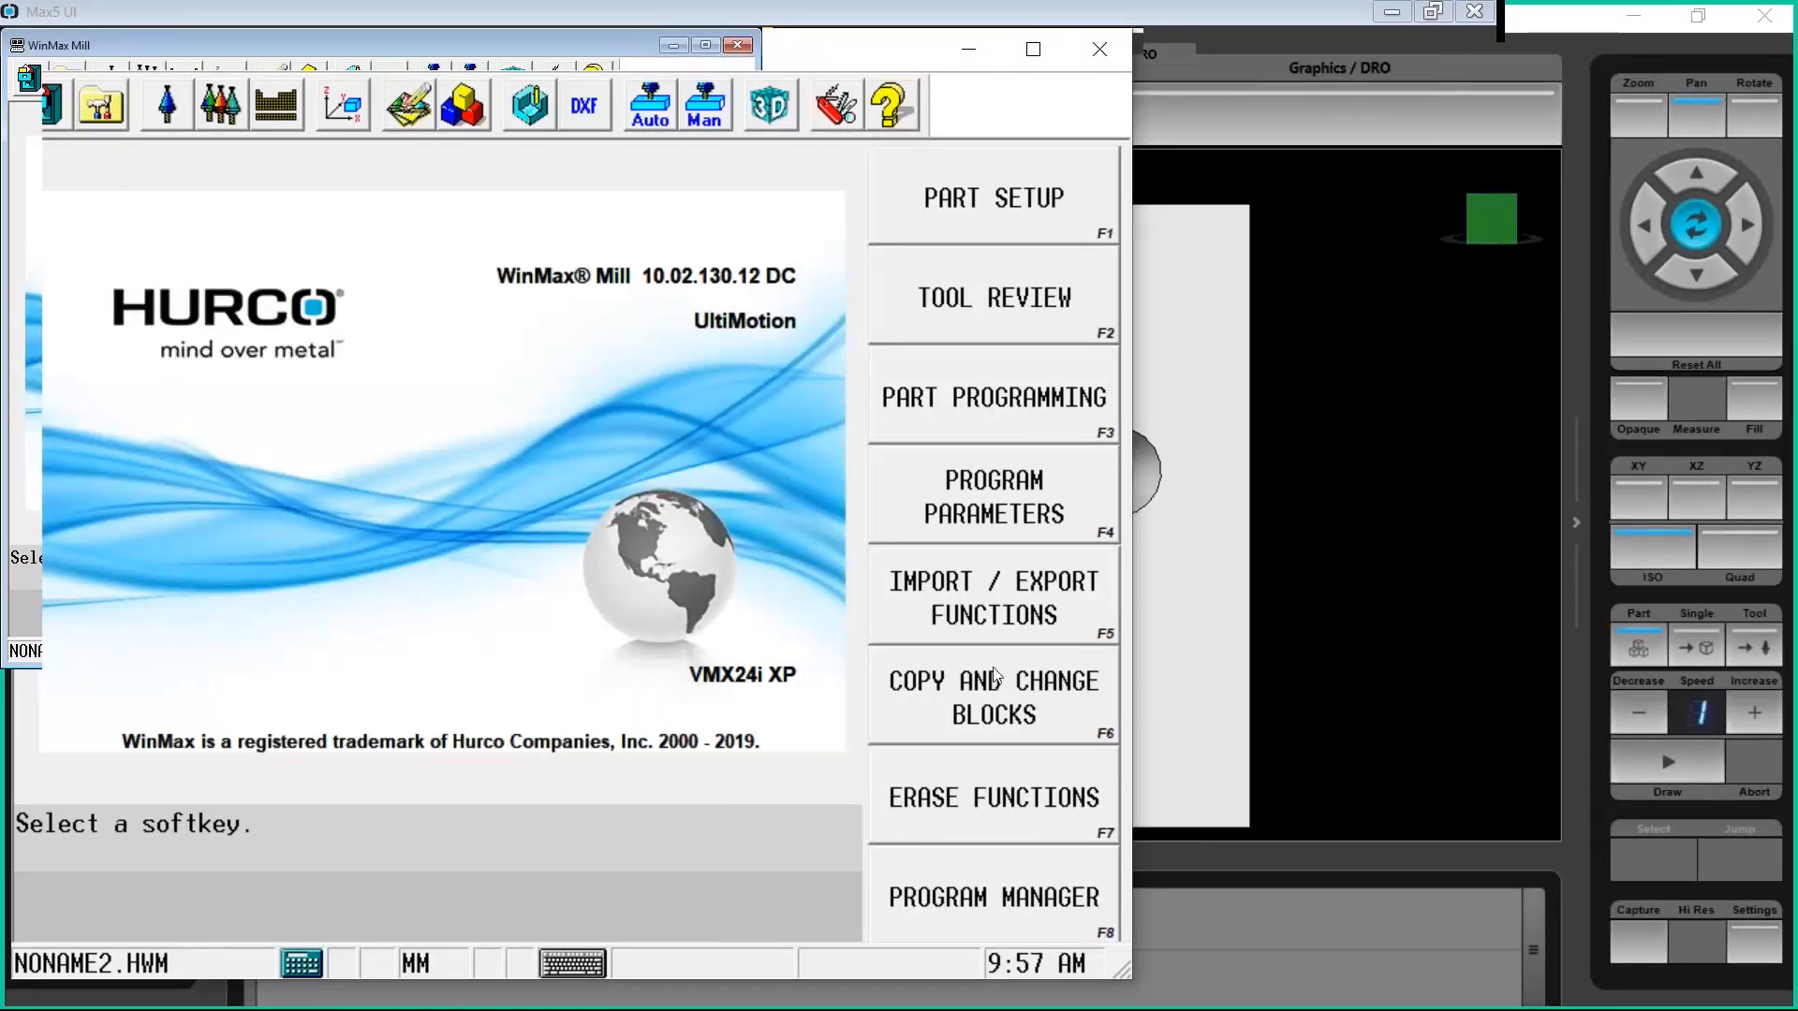
click(934, 689)
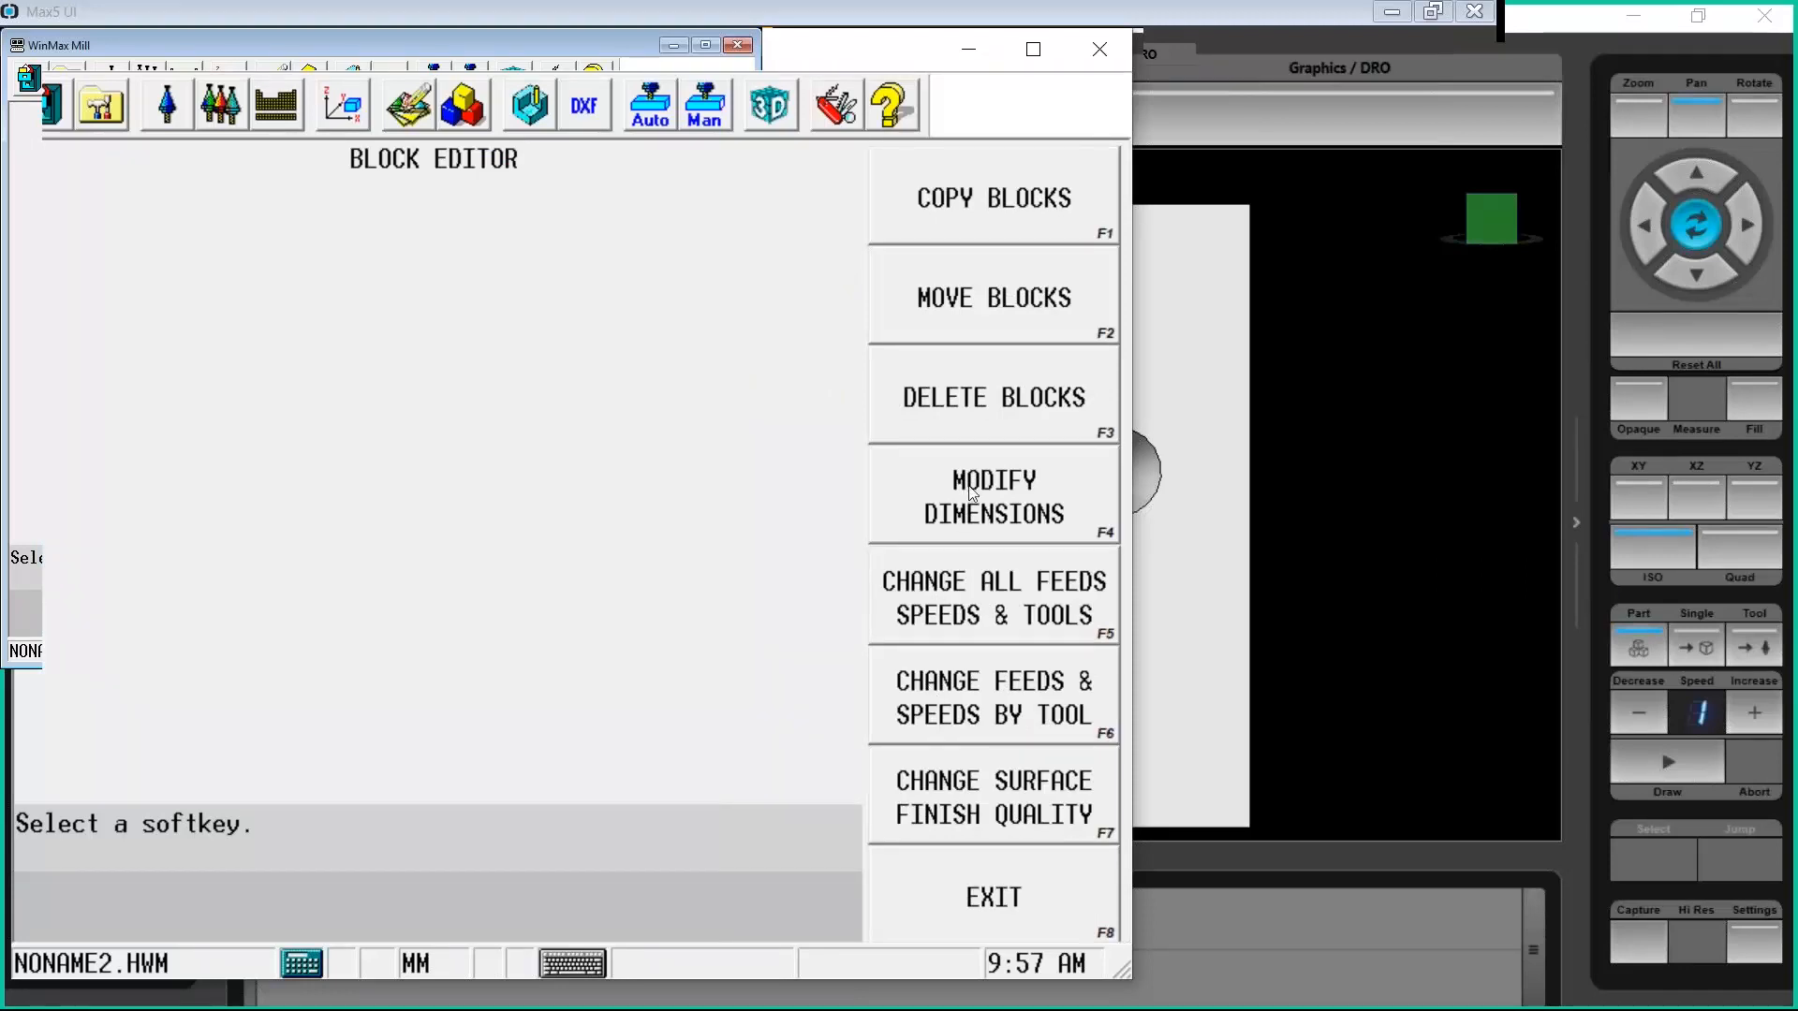
click(983, 511)
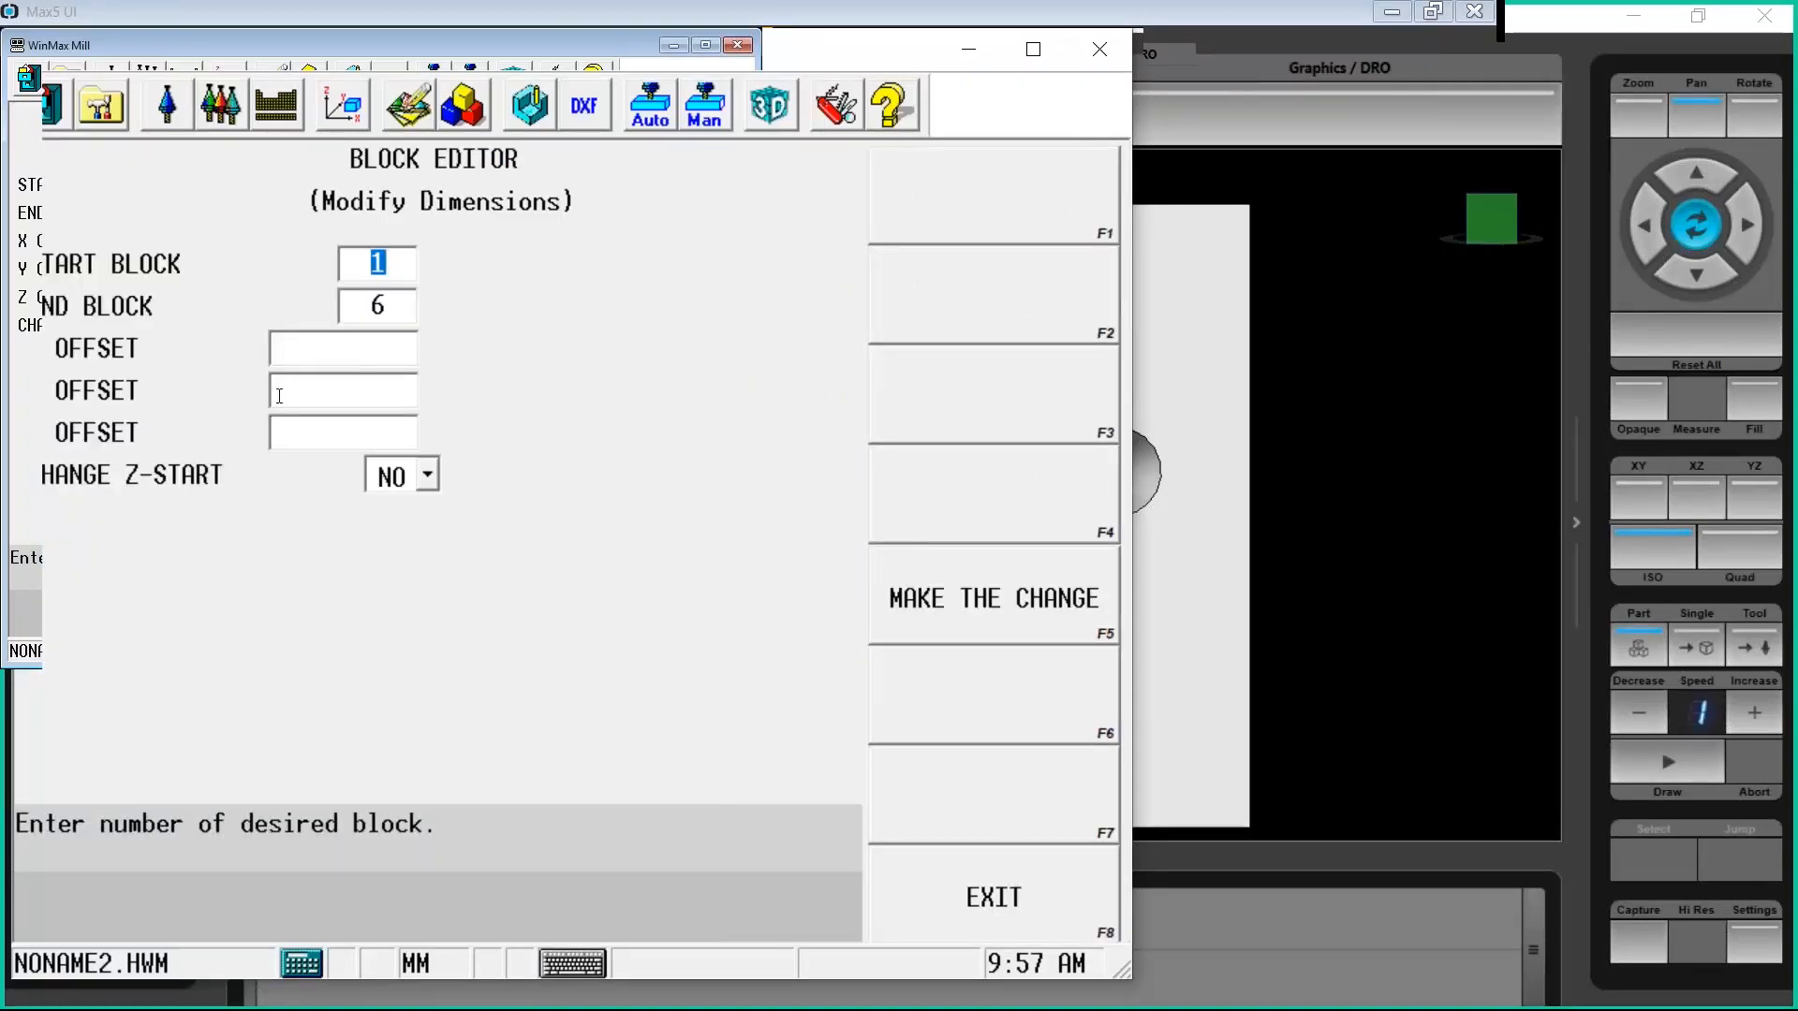
click(307, 435)
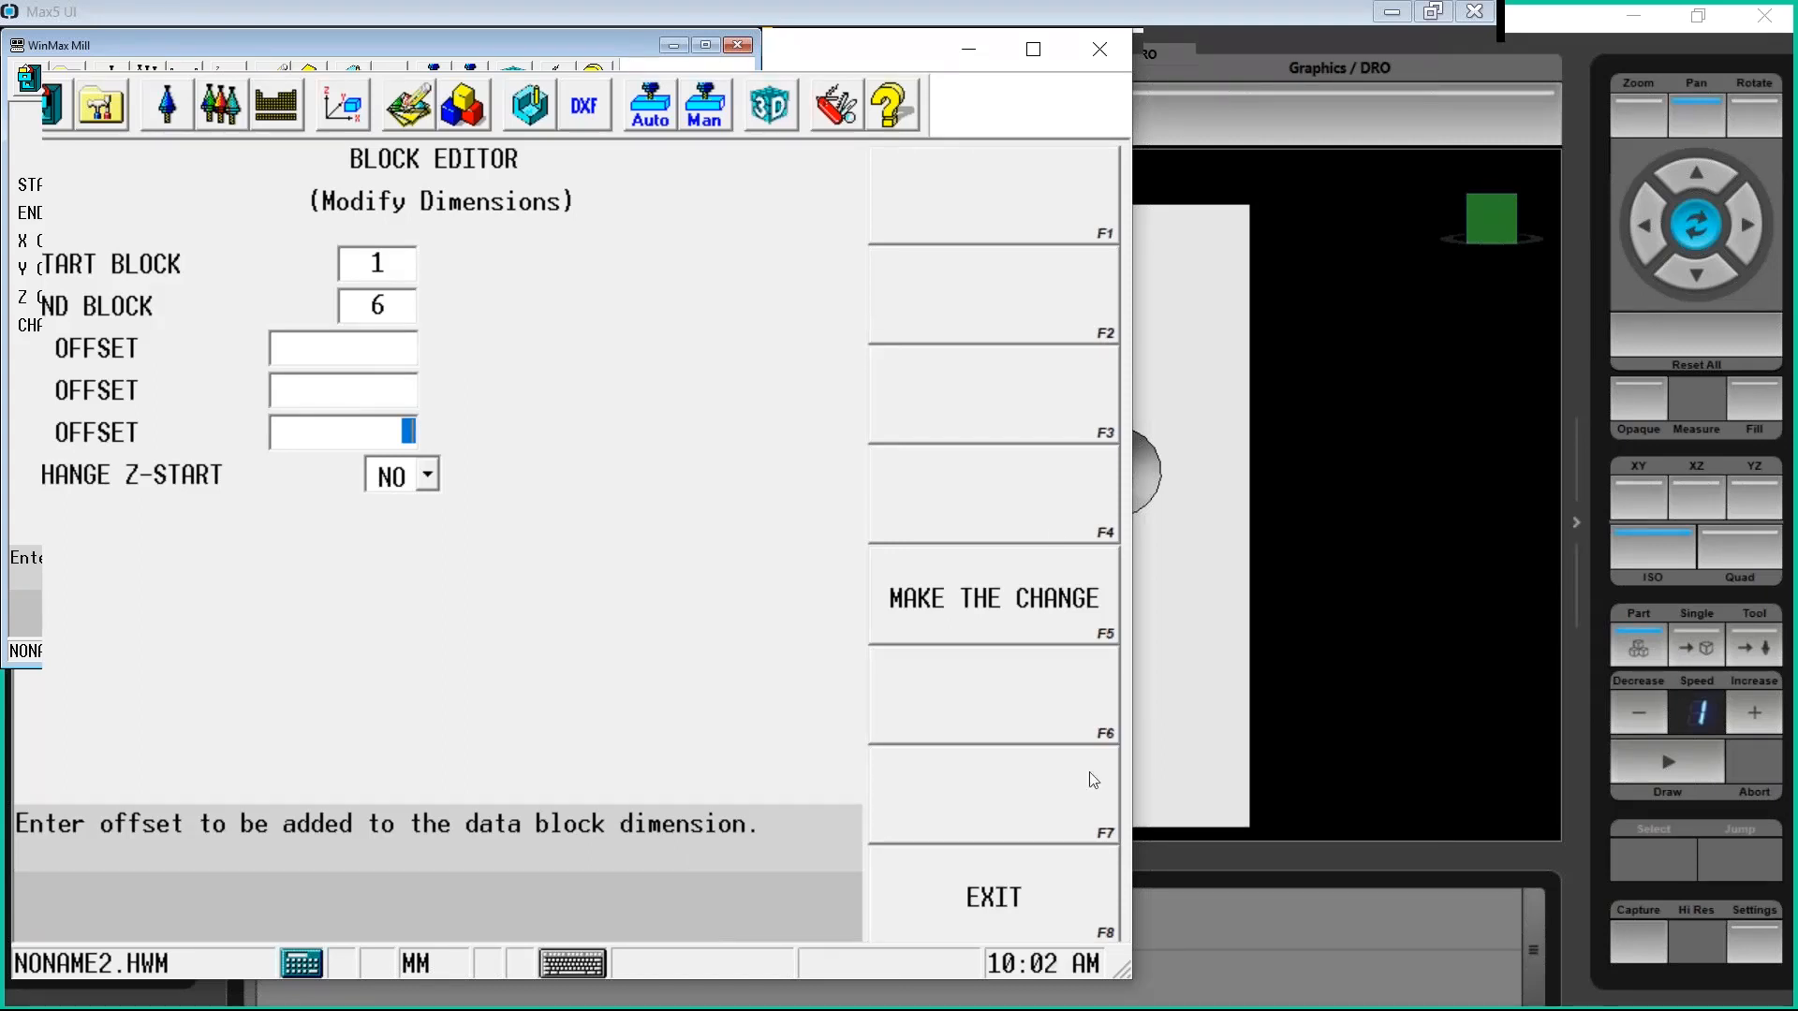
Switch to the cube model, reset it to the default isometric view and turn off the solid snap option
click(1310, 432)
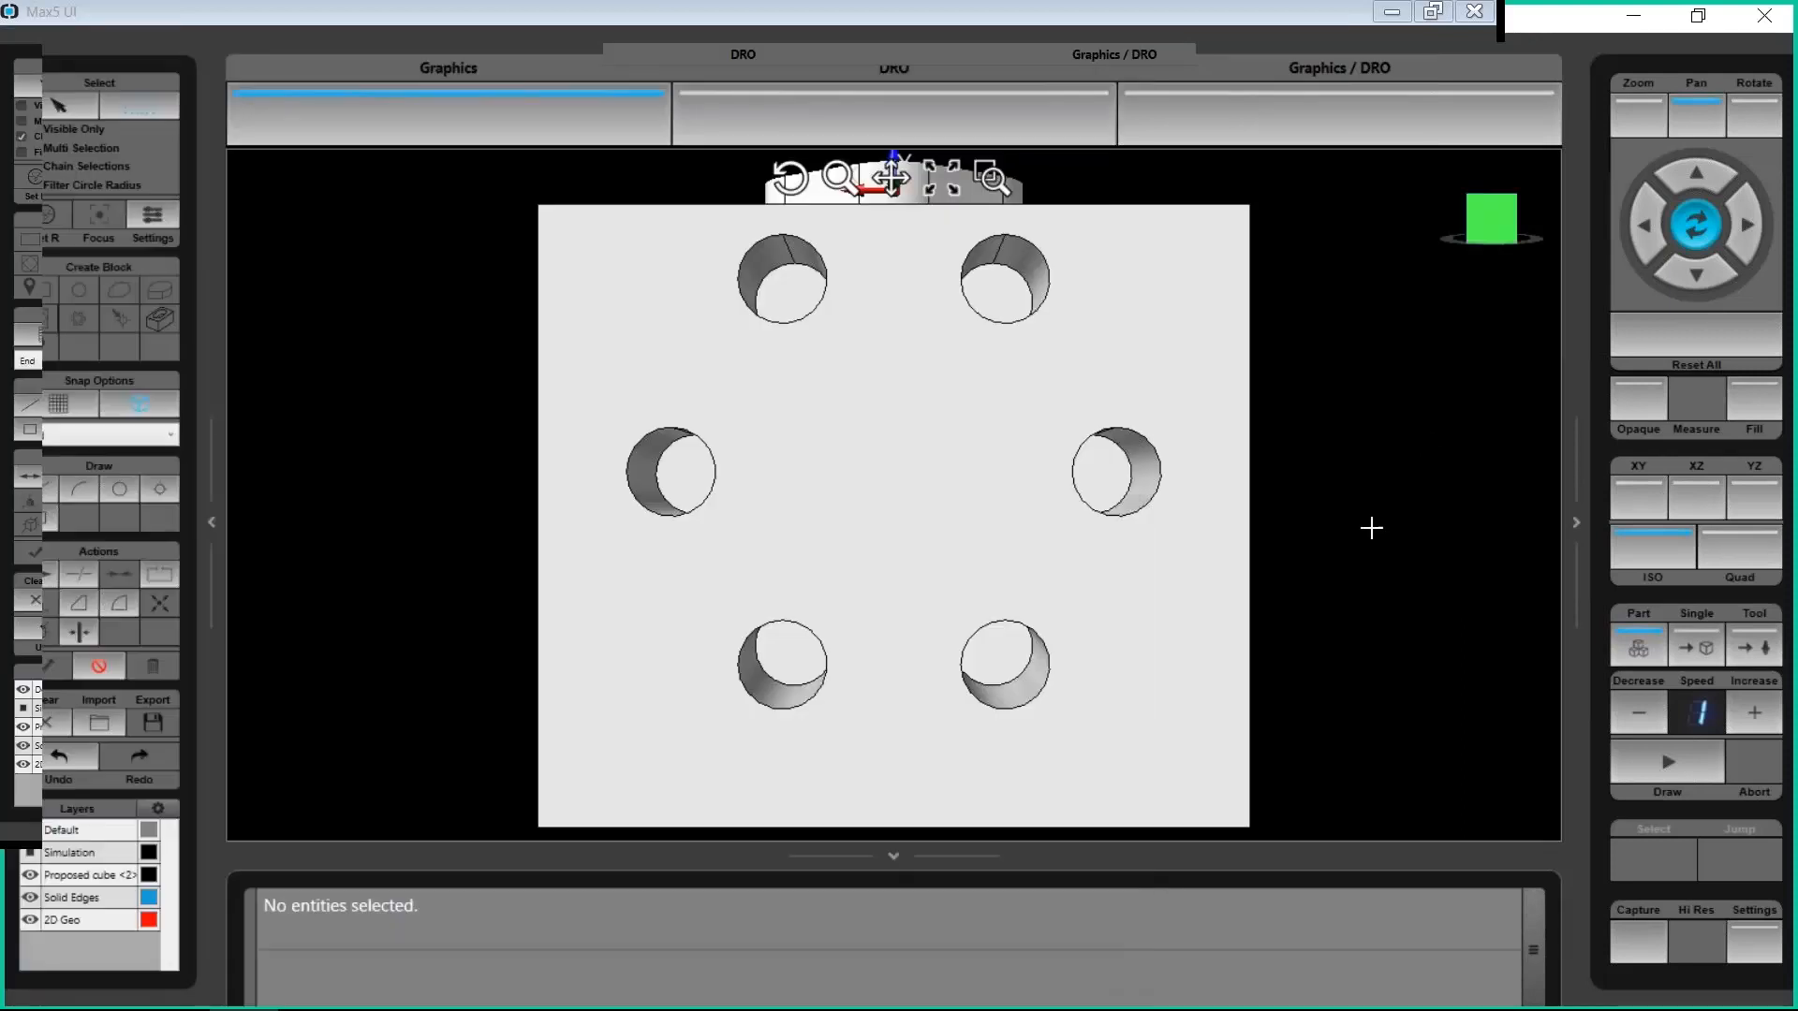
drag(1190, 384, 1535, 487)
click(1361, 432)
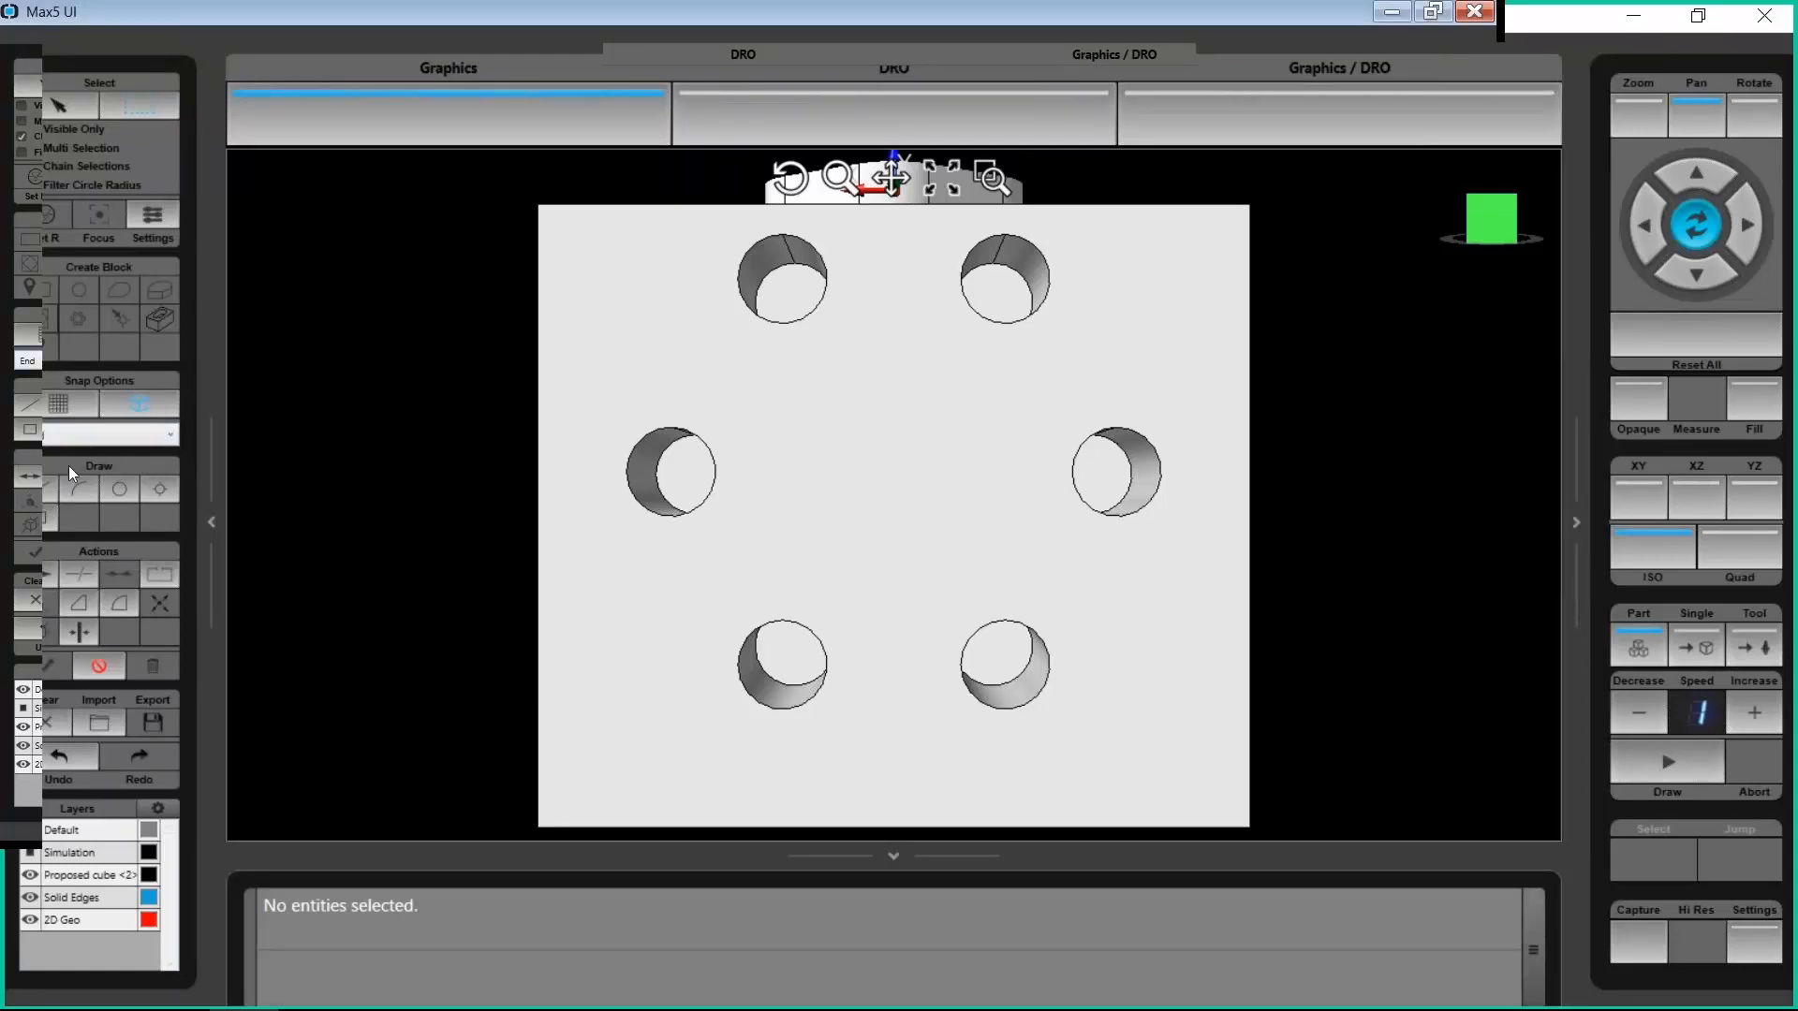
click(1679, 329)
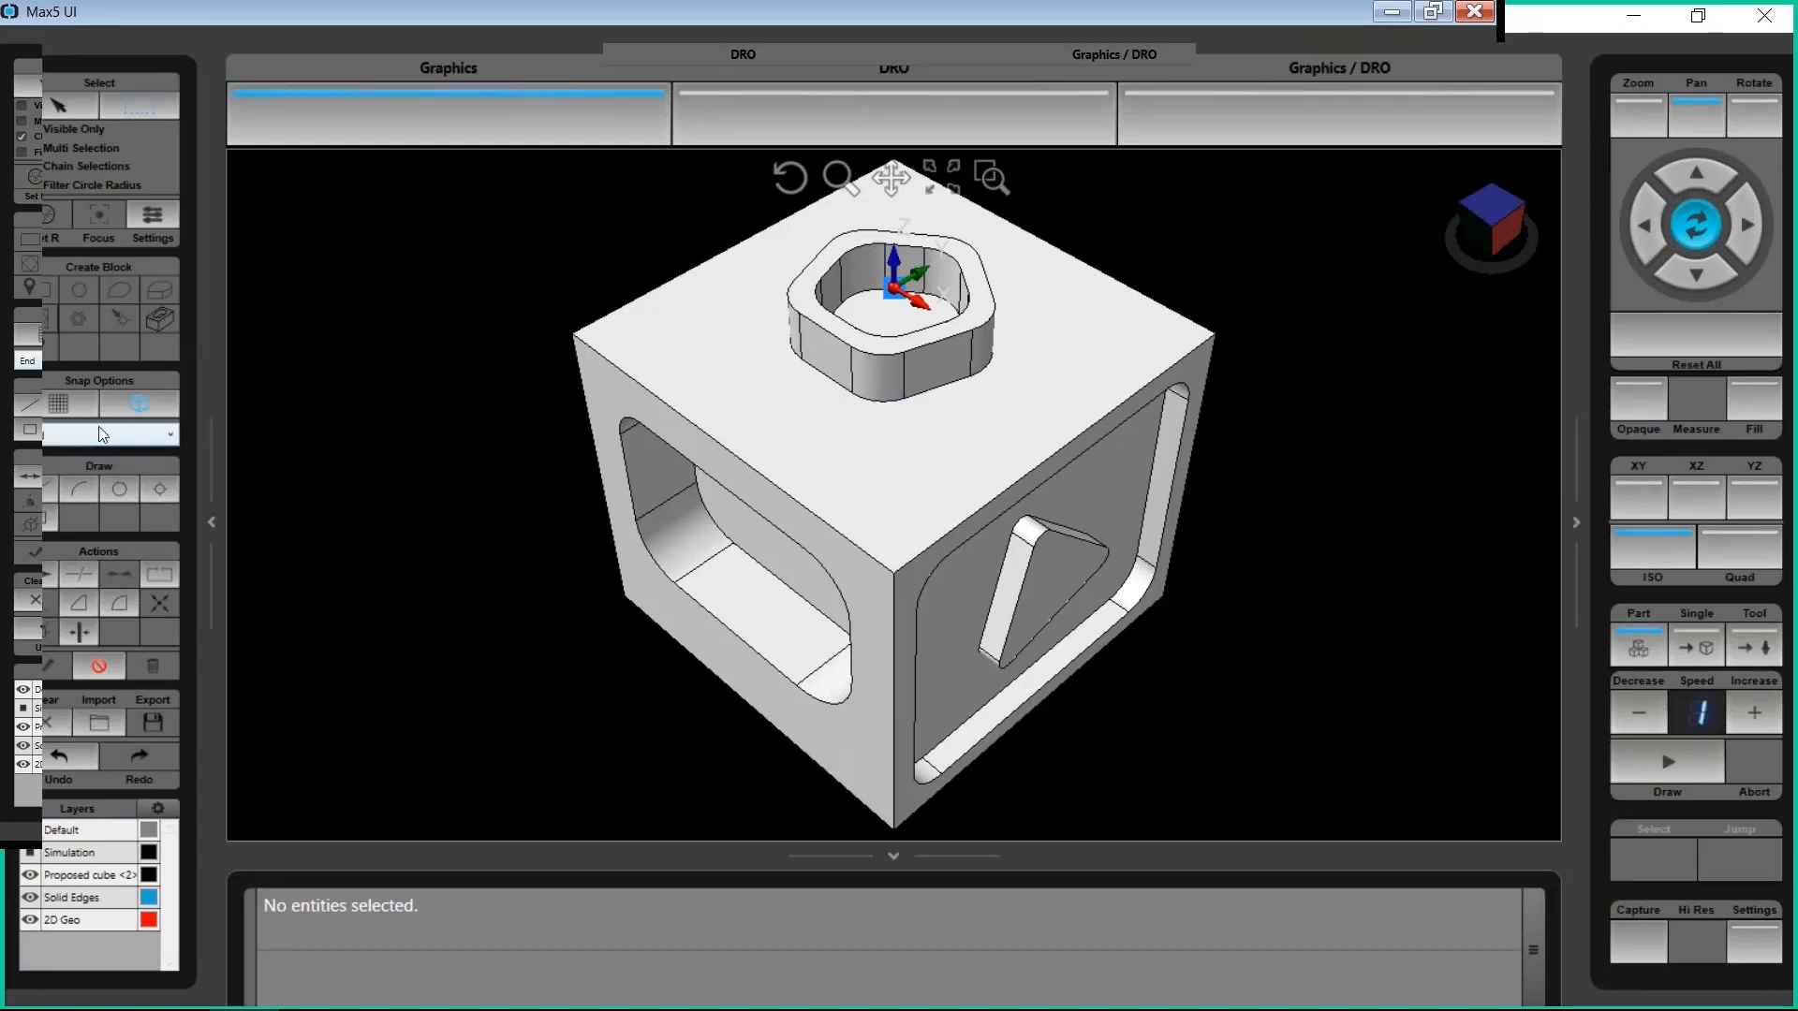
click(131, 403)
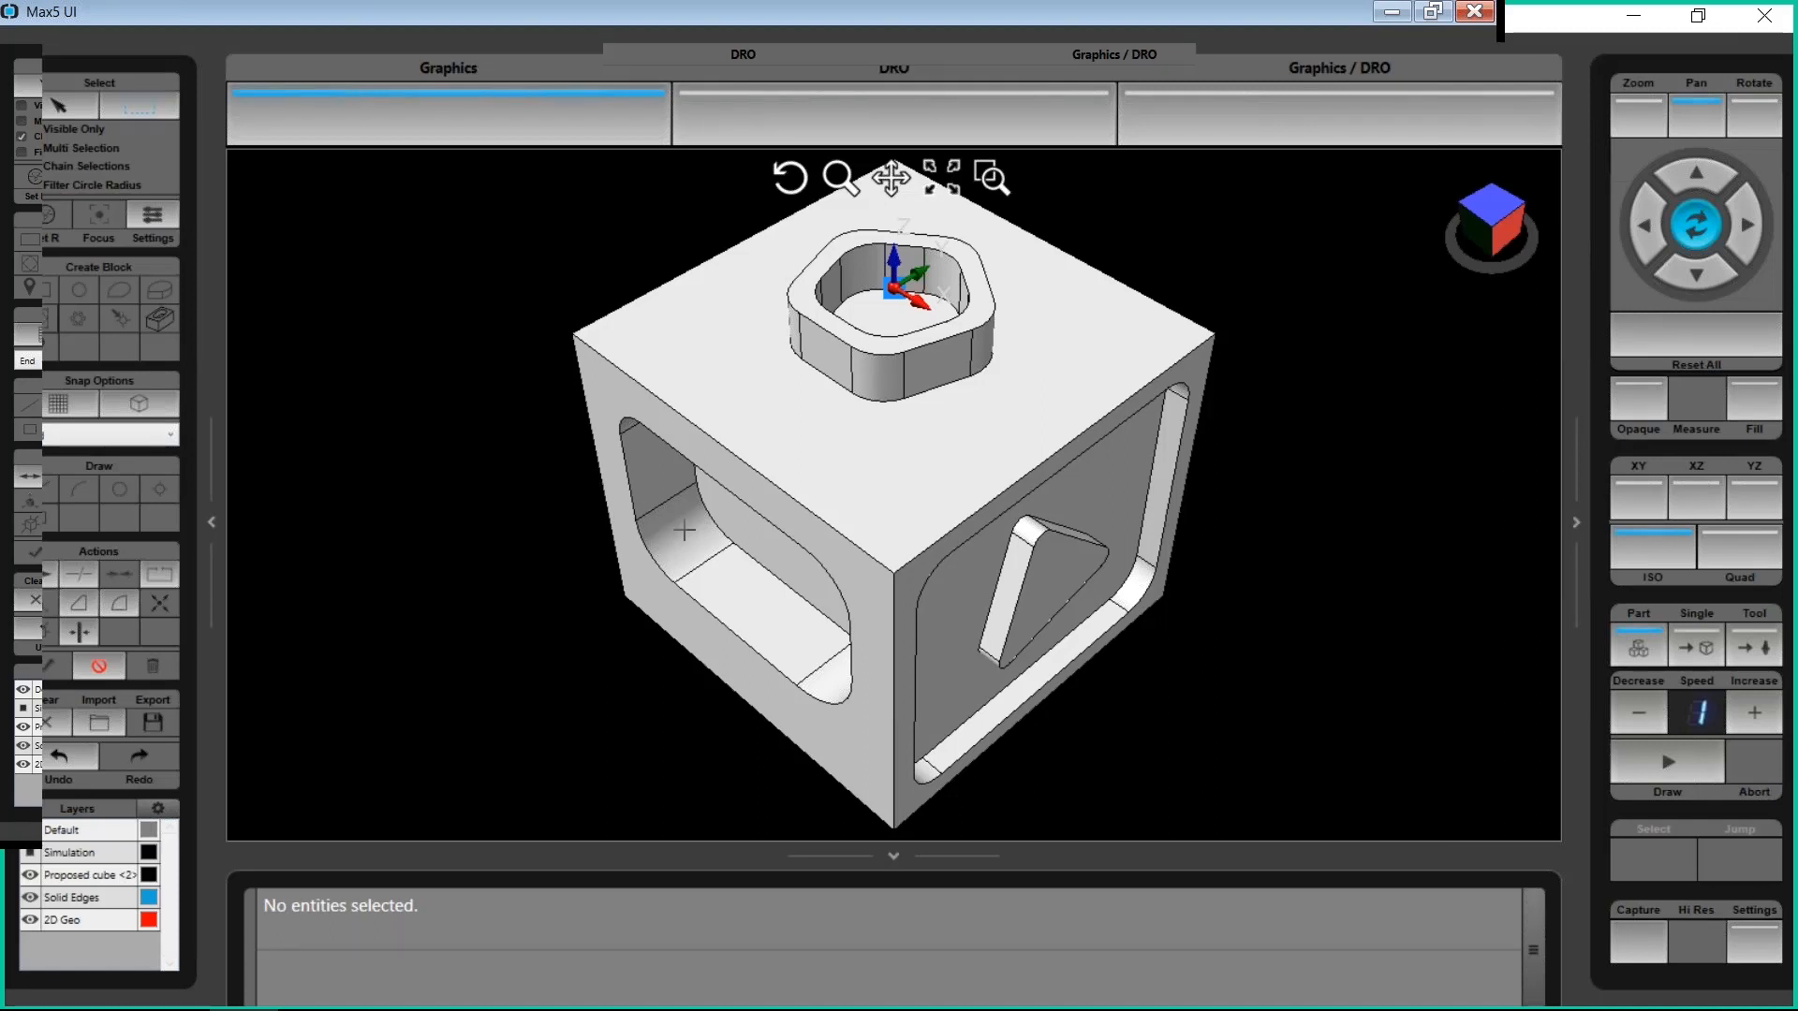
scroll(627, 388, up, 2)
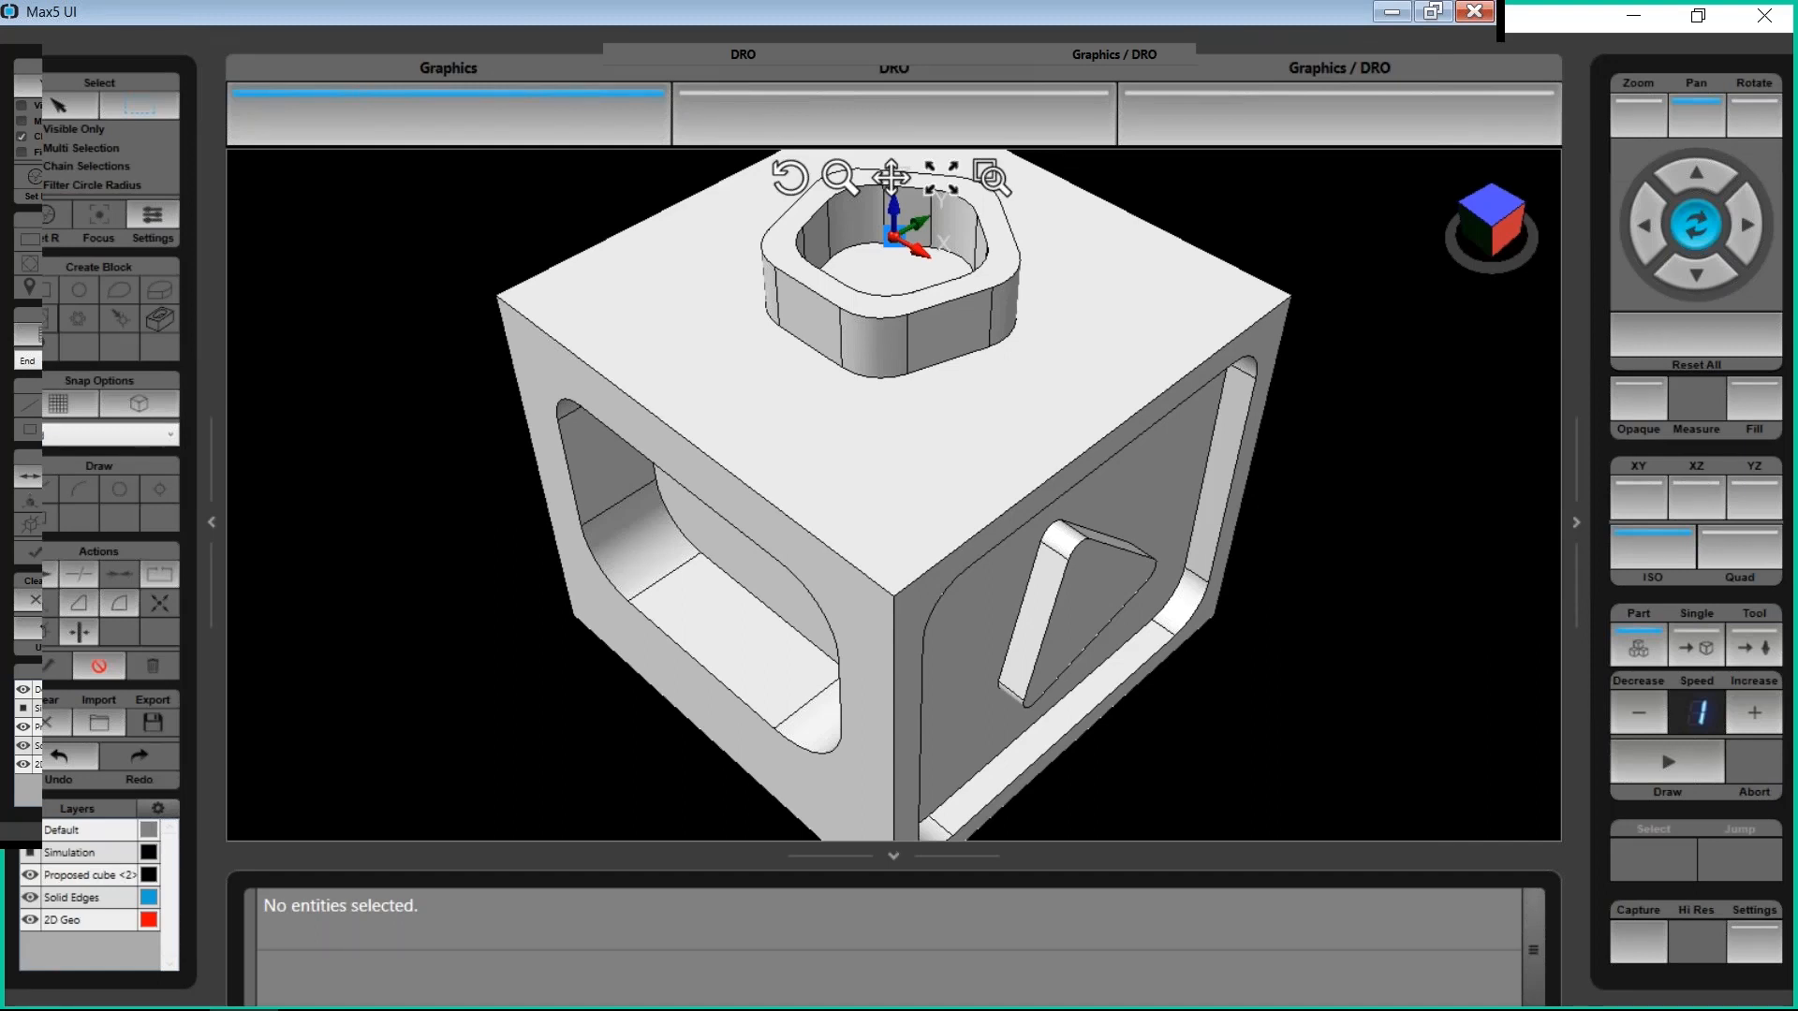
Switch to WinMax Mill and open the Conversational Settings in the user preferences to examine the default conversational program type
key(alt+Tab)
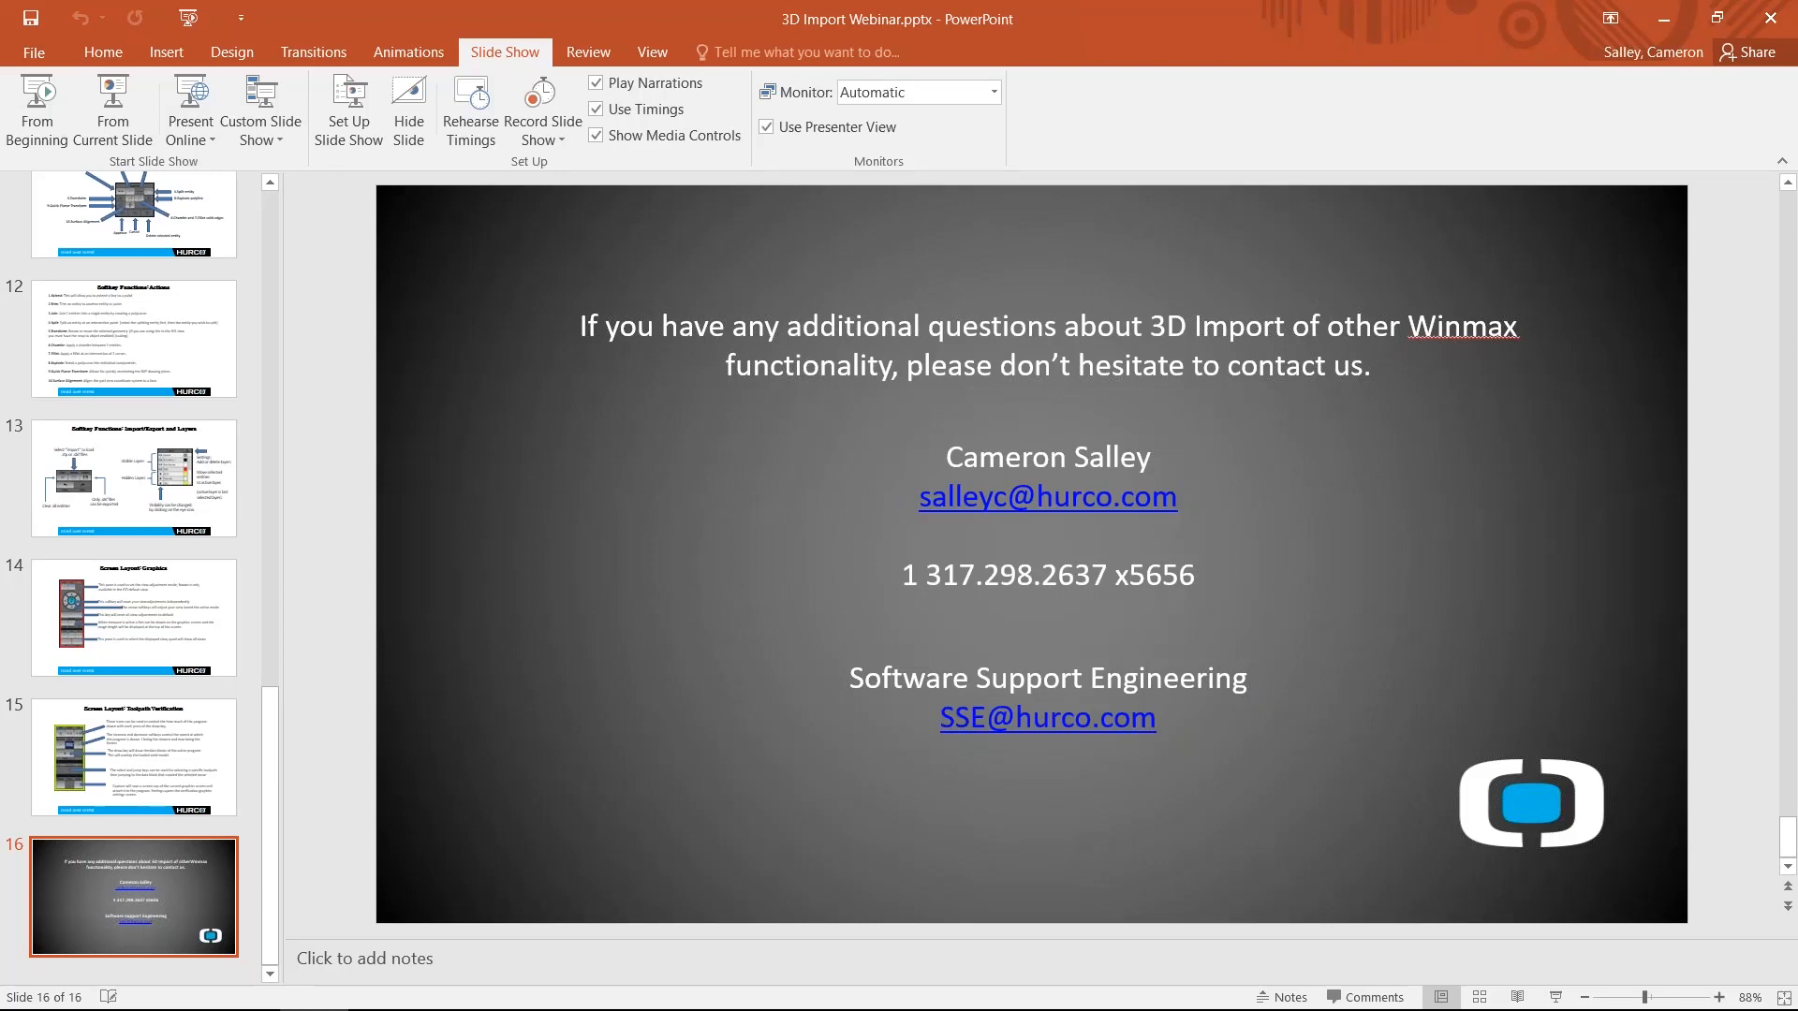
key(alt+Tab)
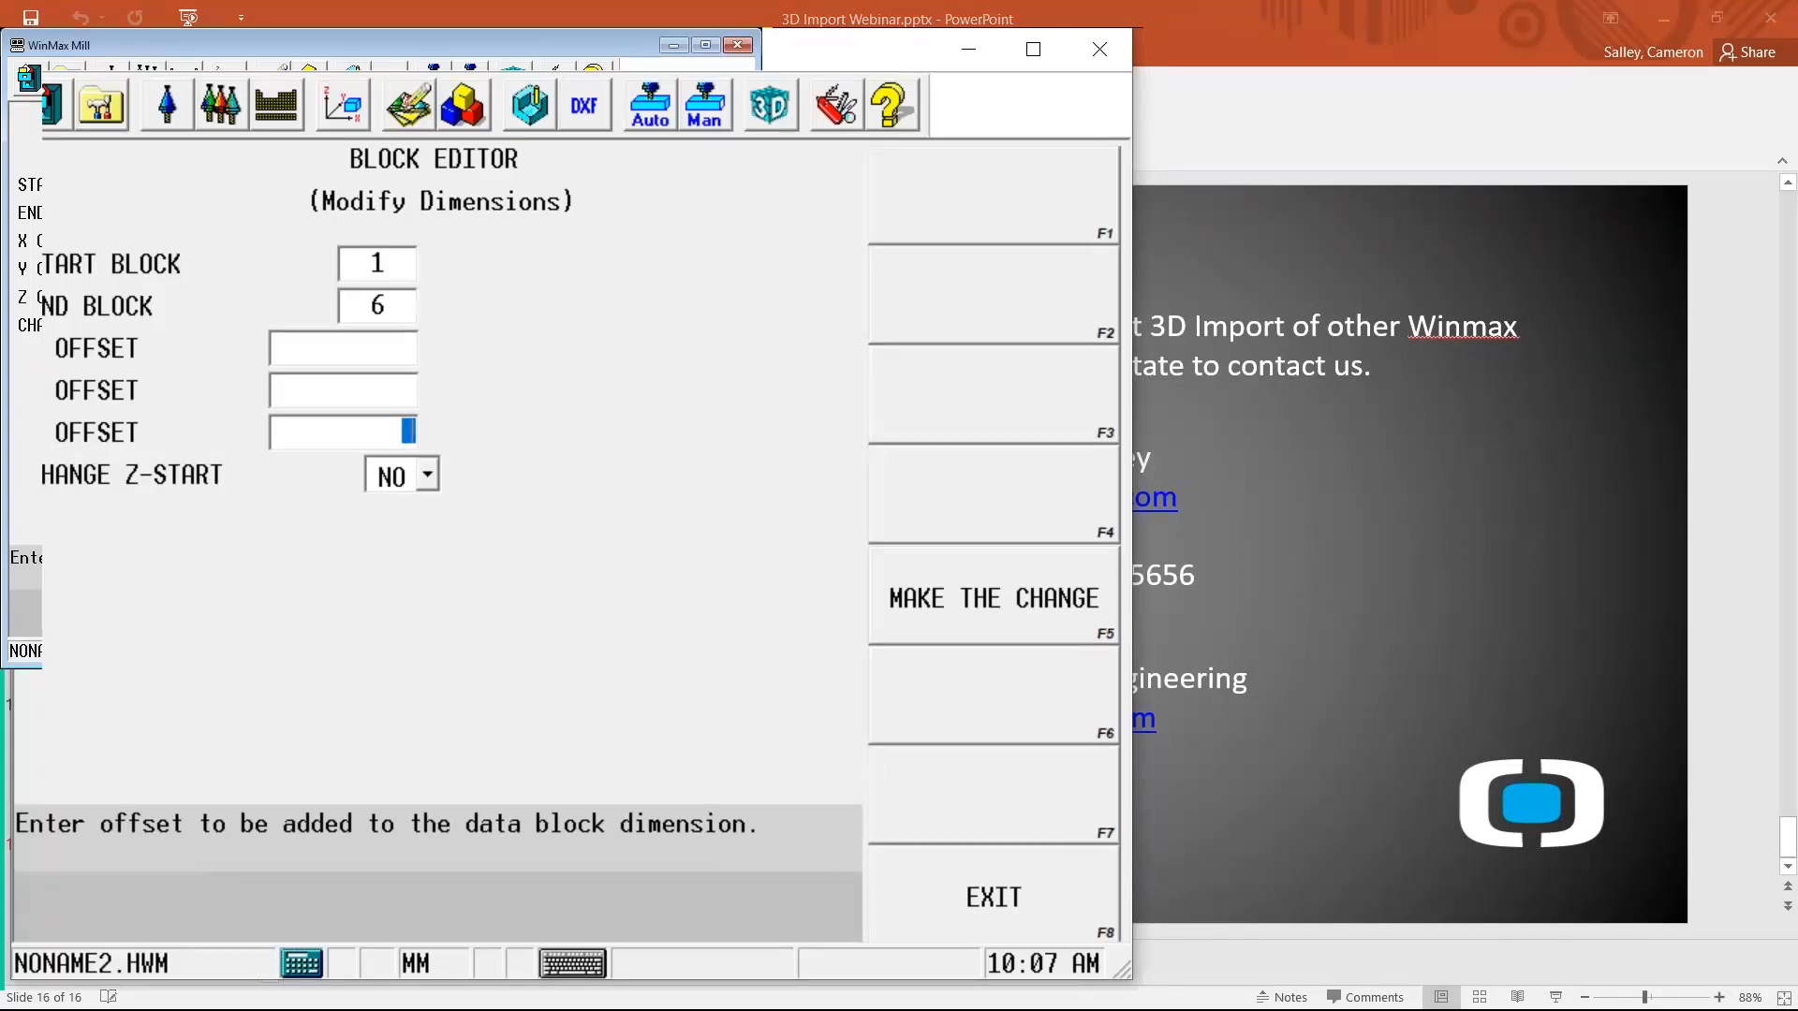
key(alt+Tab)
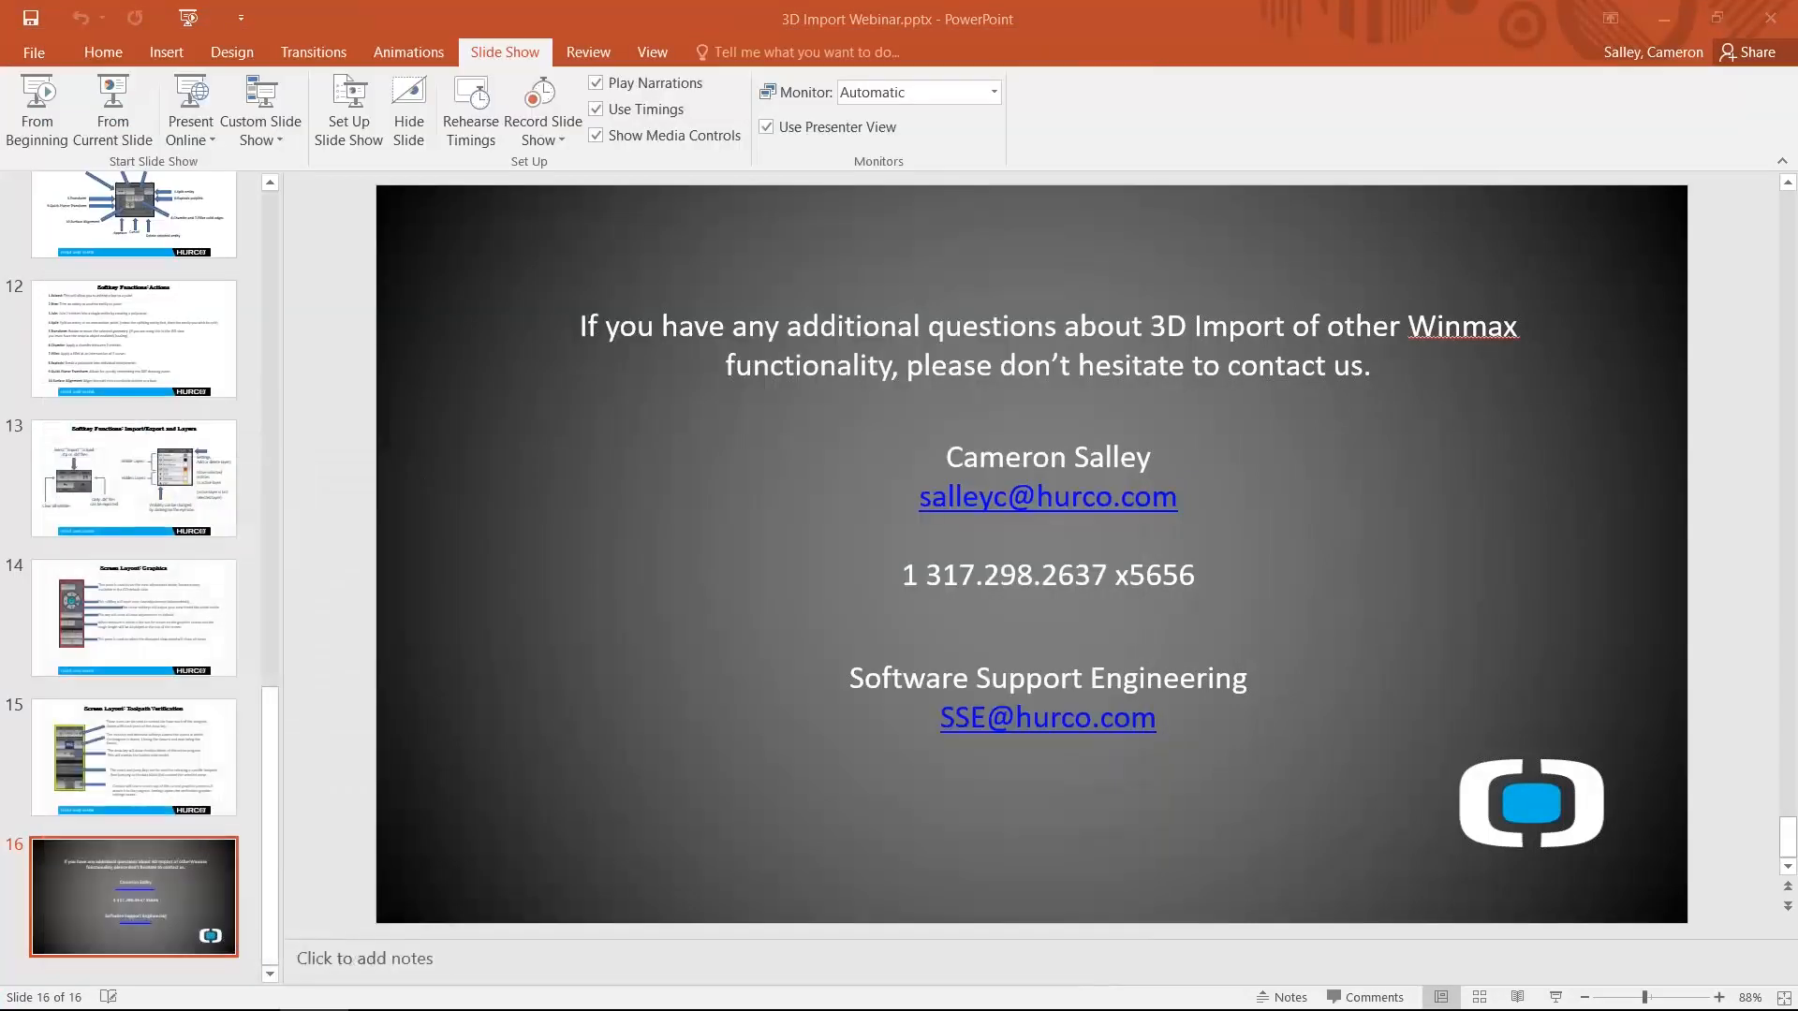
key(alt+Tab)
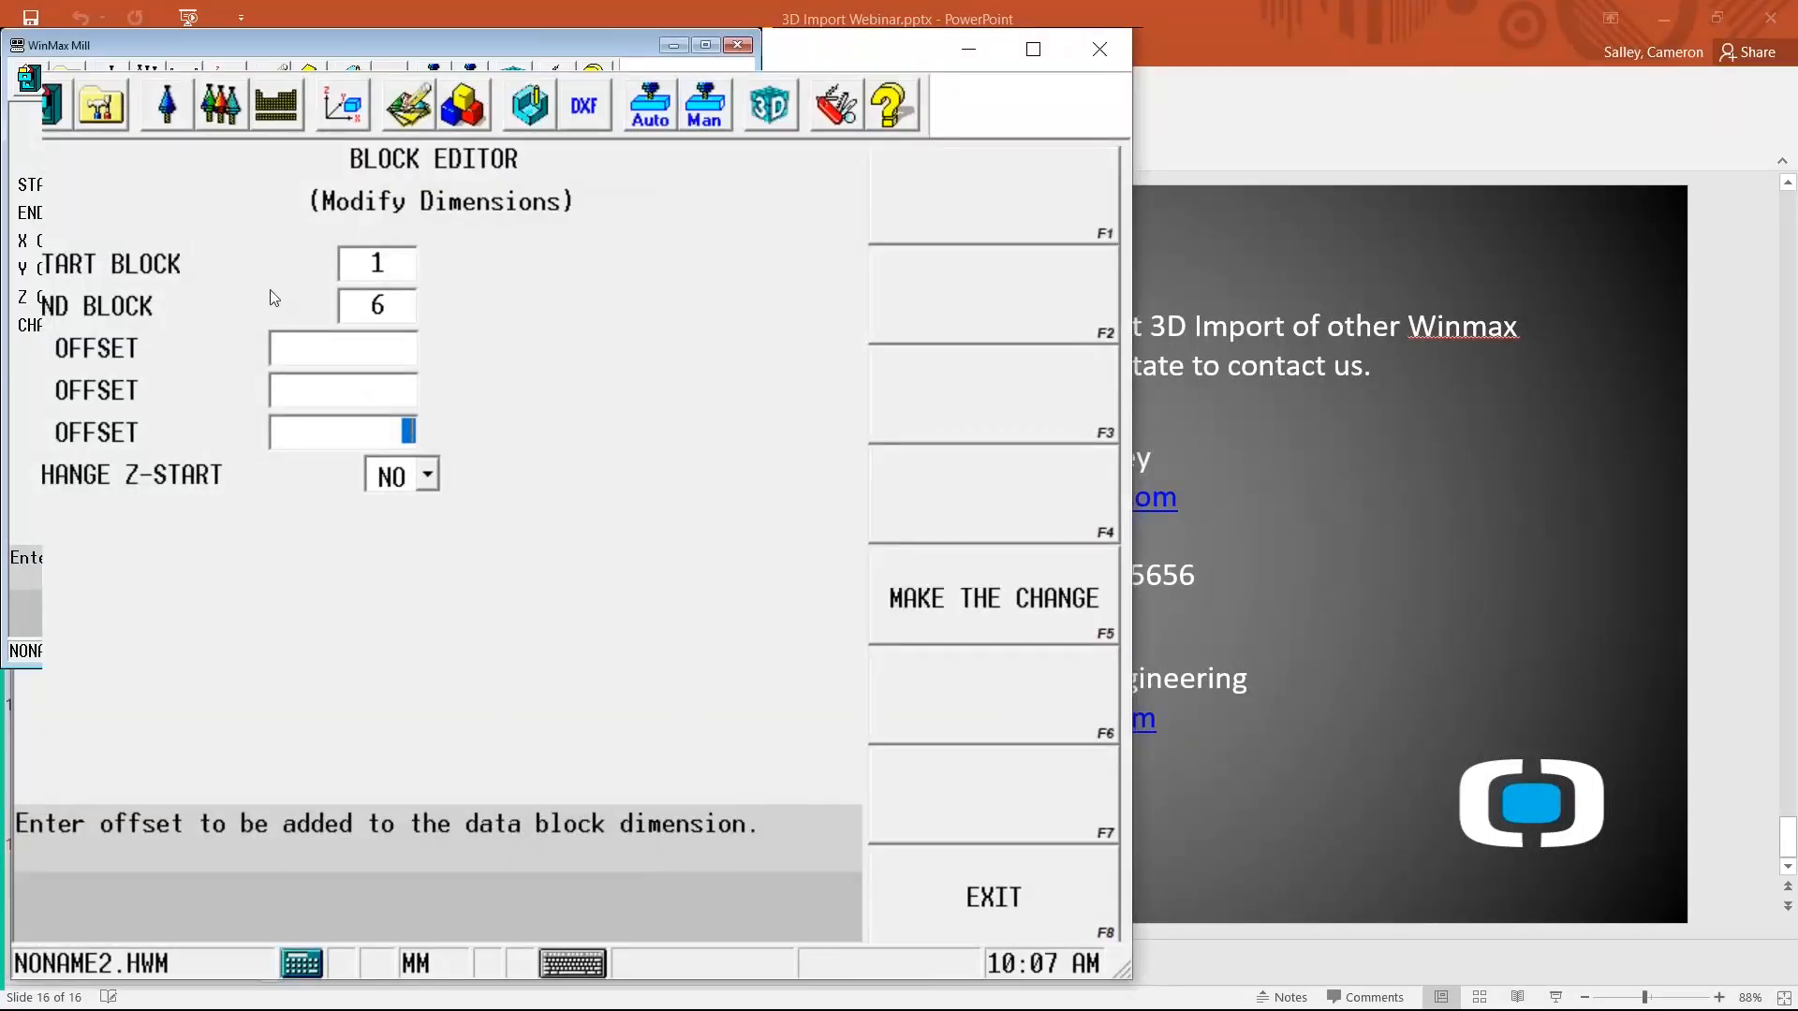
click(816, 106)
click(934, 312)
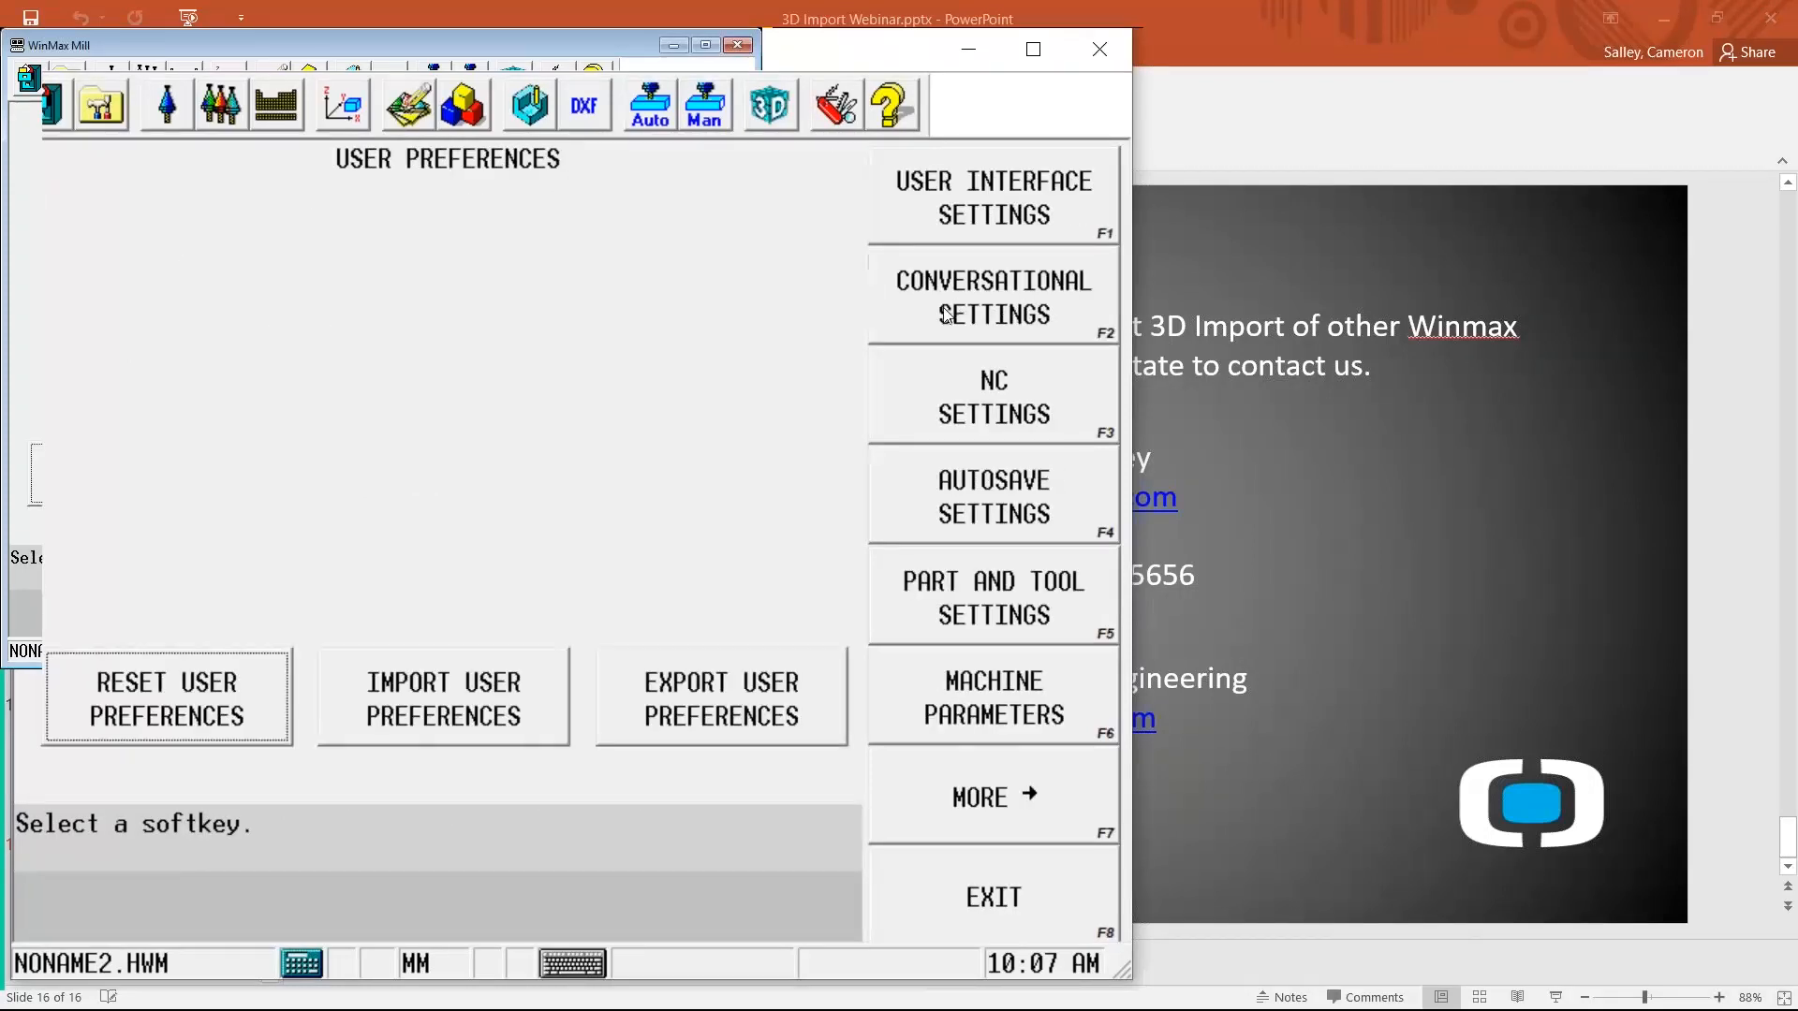
click(947, 312)
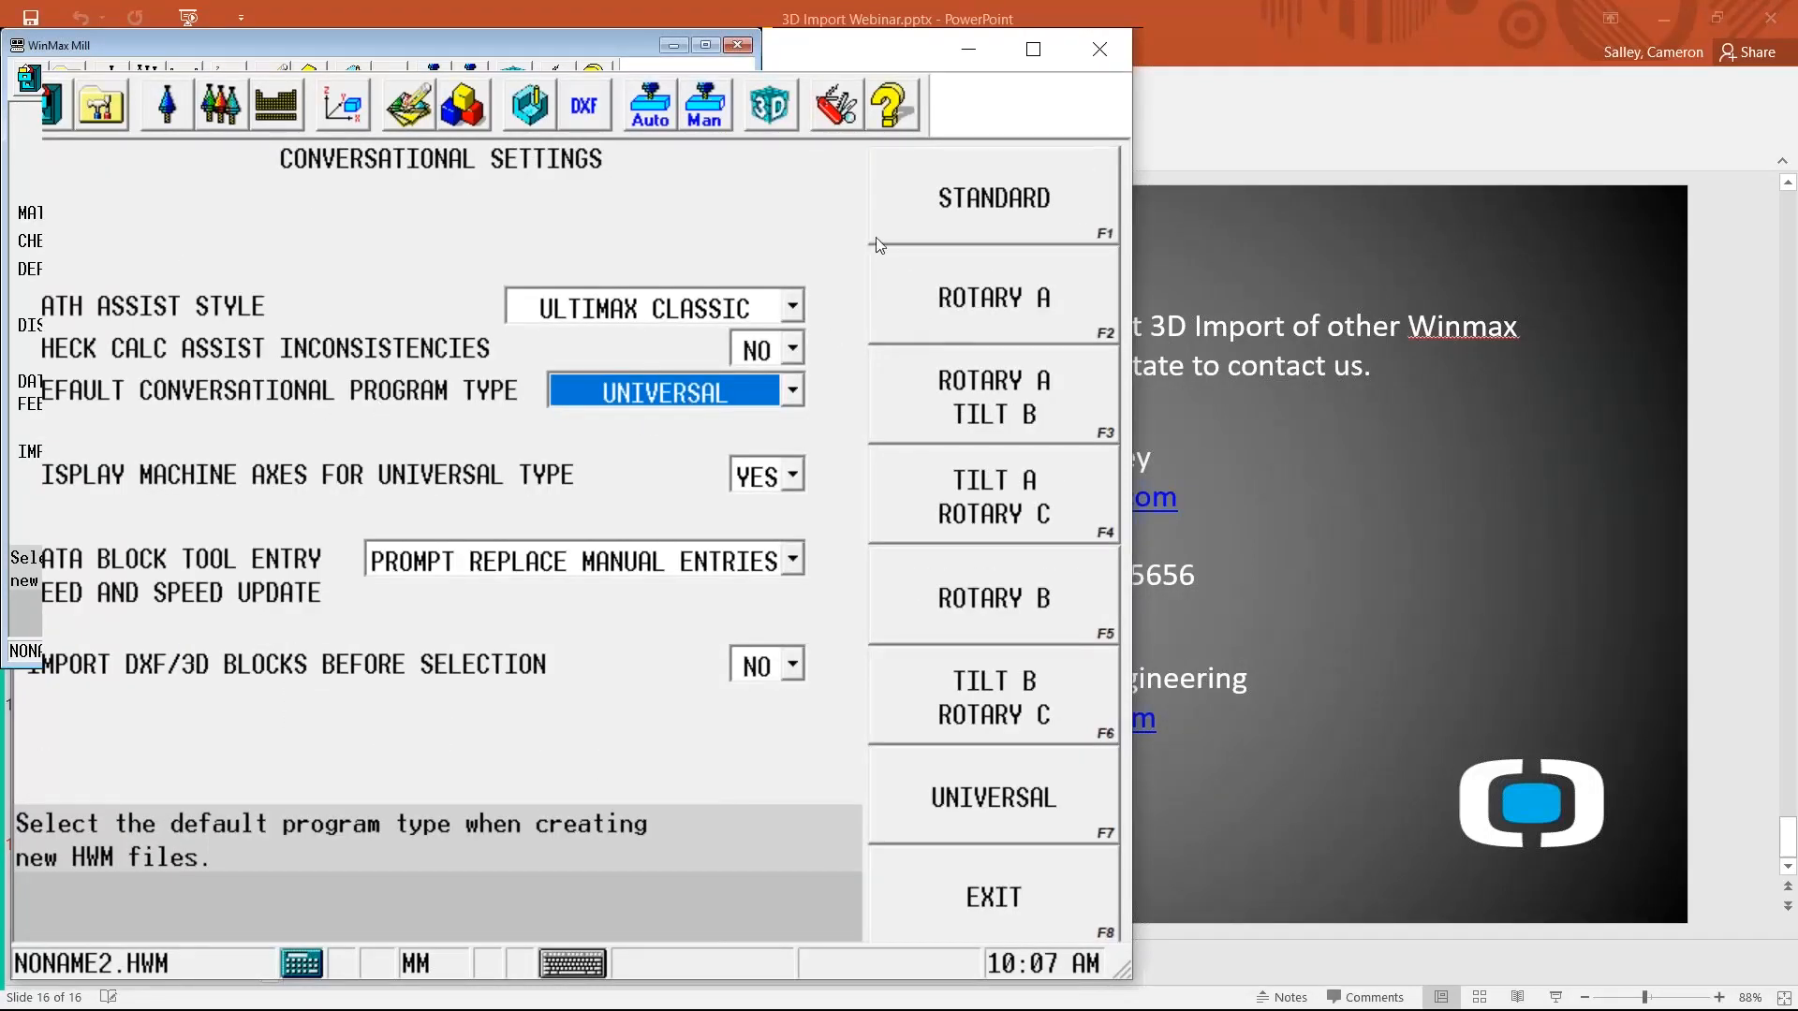